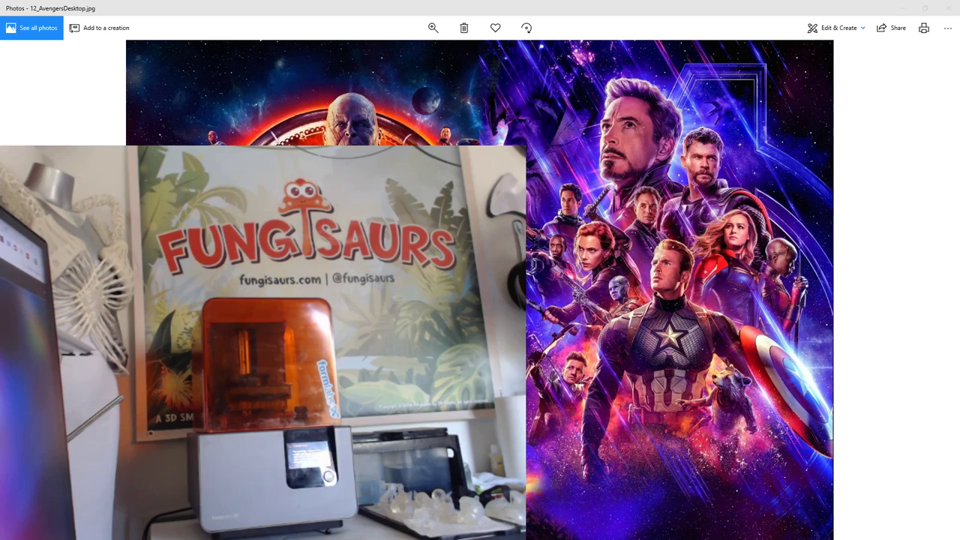
- Switch to the web browser and open the bookmarked Pixologic ZBrushLIVE streaming page
key(alt+Tab)
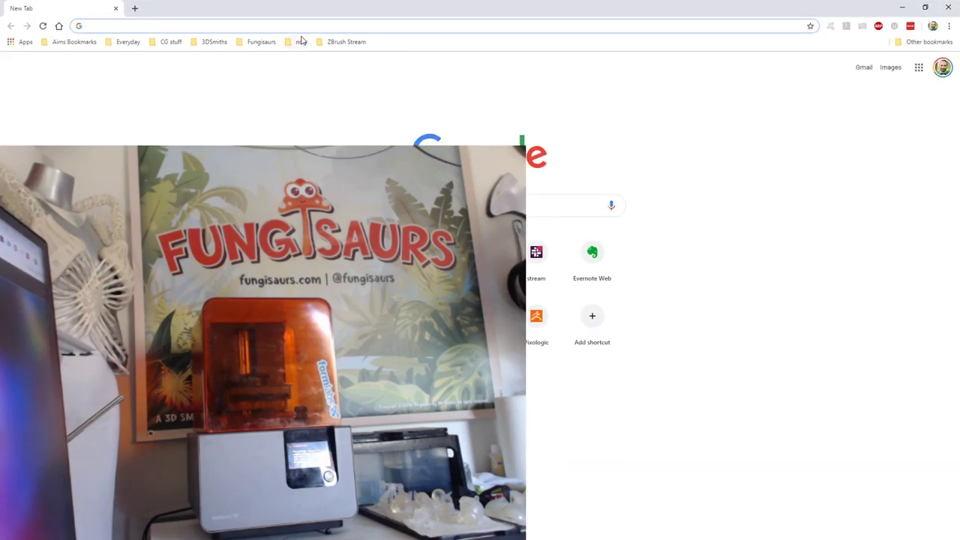
click(354, 43)
mouse_move(443, 104)
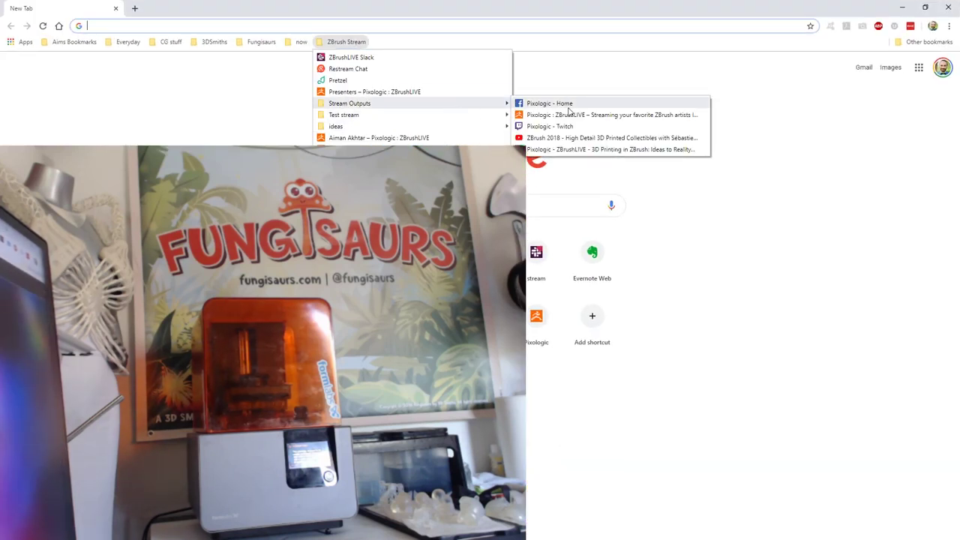
click(572, 116)
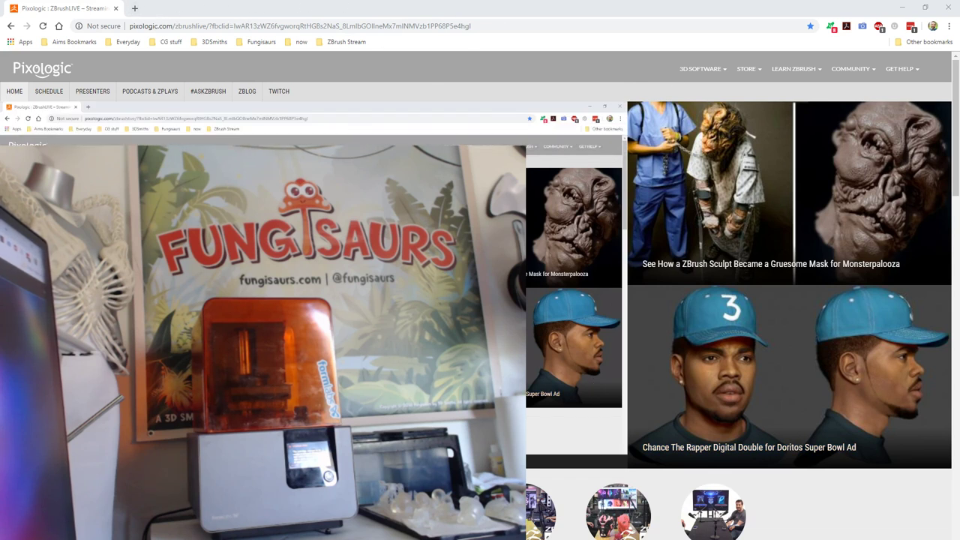
- Bring the Restream Chat tab into the browser window and open the bookmarked Pixologic Twitch channel in a new tab
drag(958, 5, 203, 2)
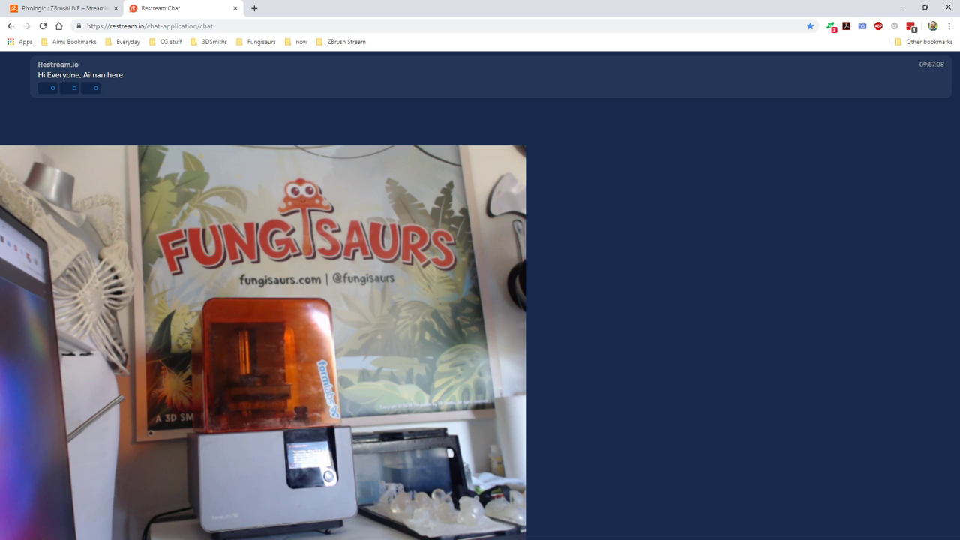
click(254, 8)
click(340, 42)
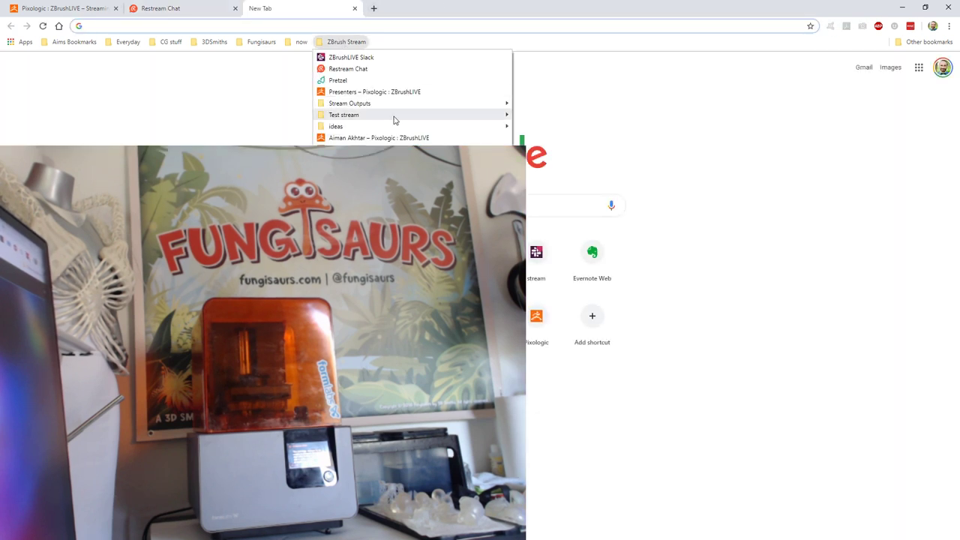
mouse_move(405, 118)
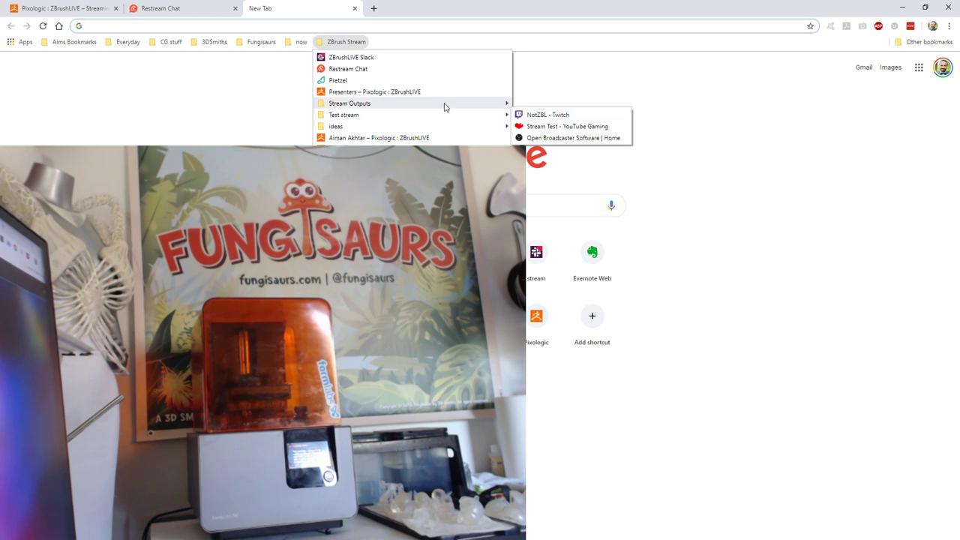
mouse_move(446, 103)
click(565, 127)
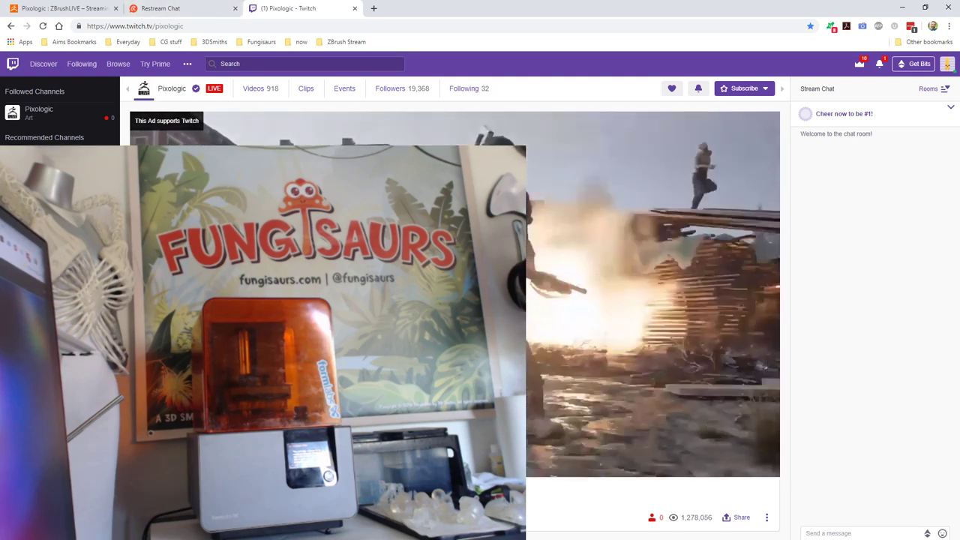
- Bring in the artist's portfolio site and view two Fungisaurs images in its 3D Print/Sculpture gallery
drag(387, 20, 392, 12)
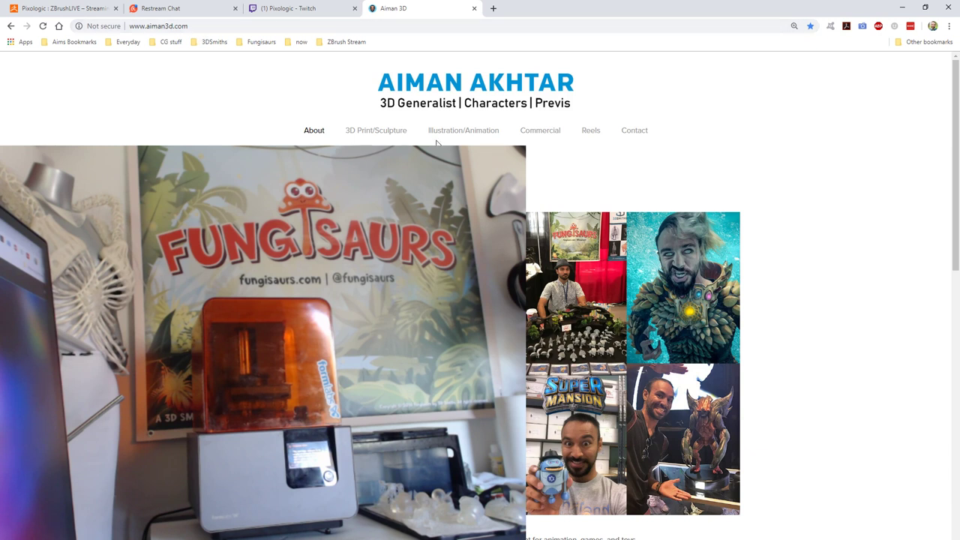
click(395, 133)
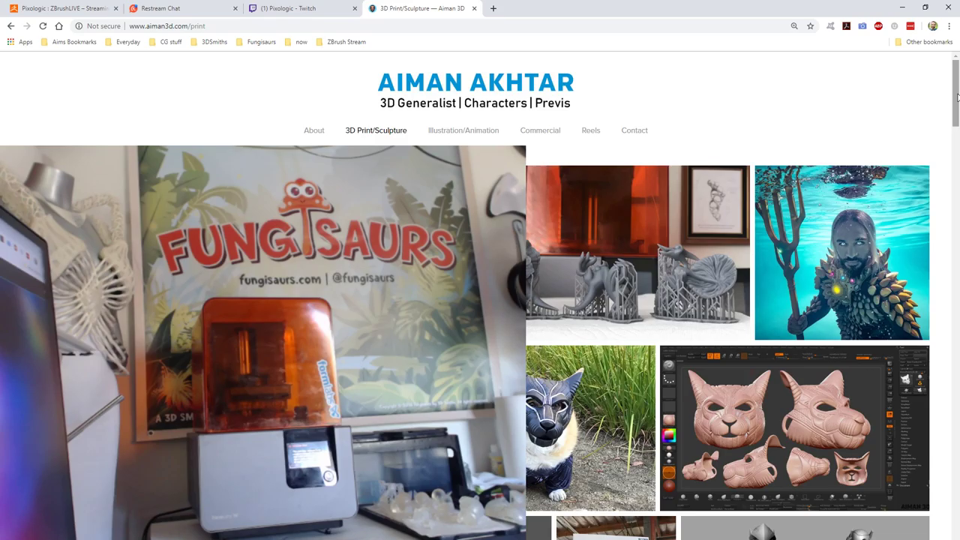
drag(957, 100, 956, 75)
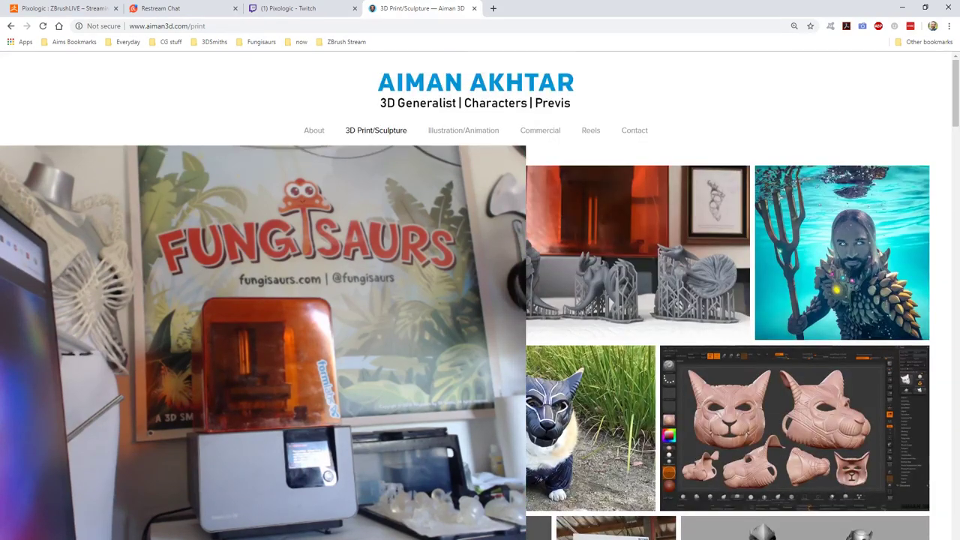
click(225, 253)
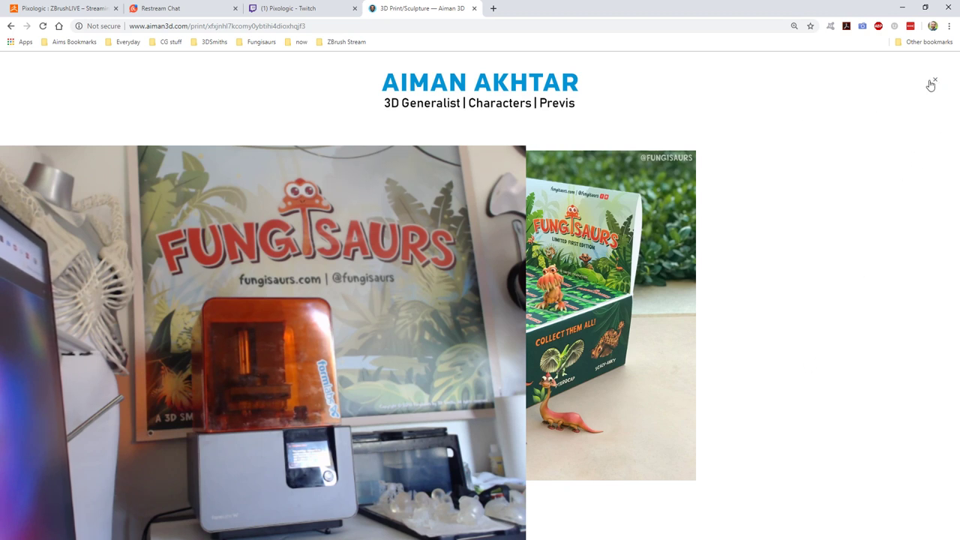
click(935, 81)
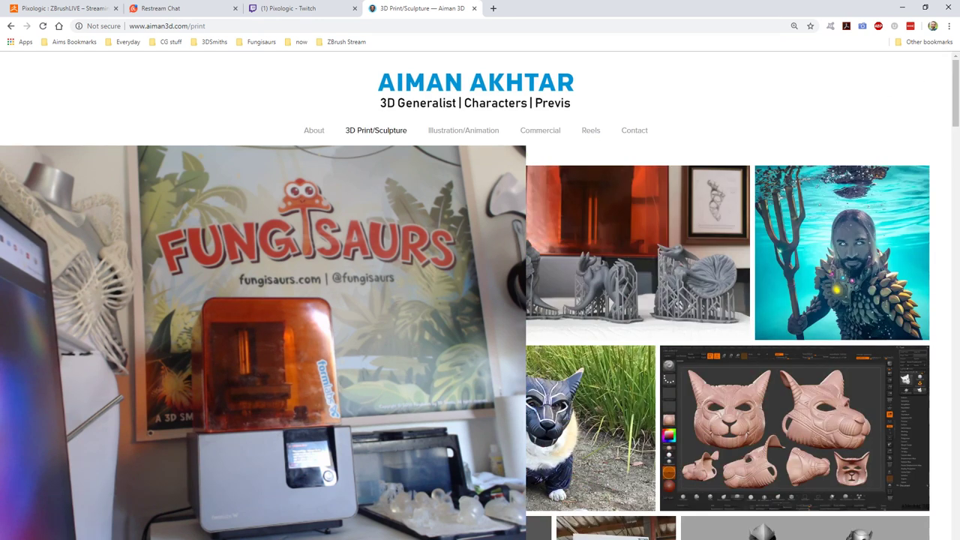
click(457, 315)
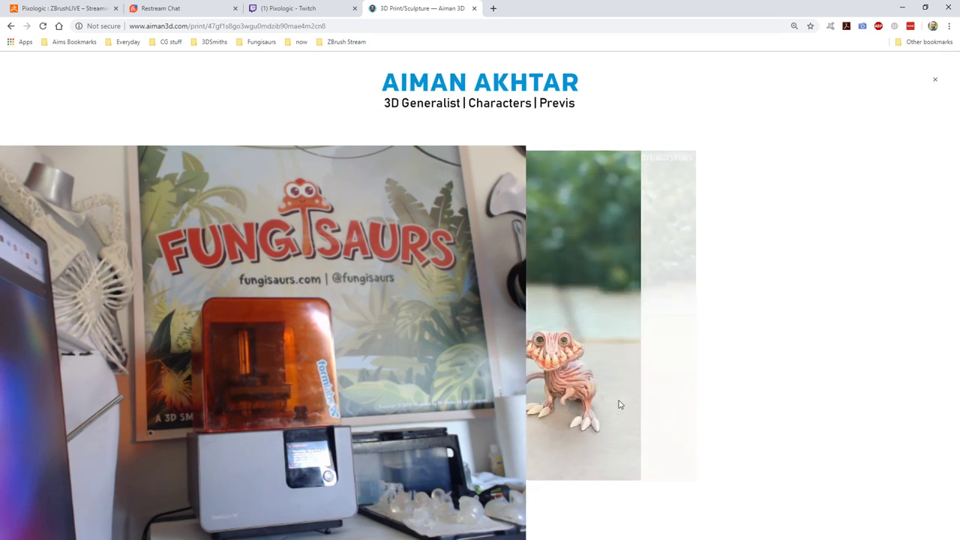
click(807, 280)
- Bring the Fungisaurs website tab into the window and look through its species section
drag(959, 8, 542, 4)
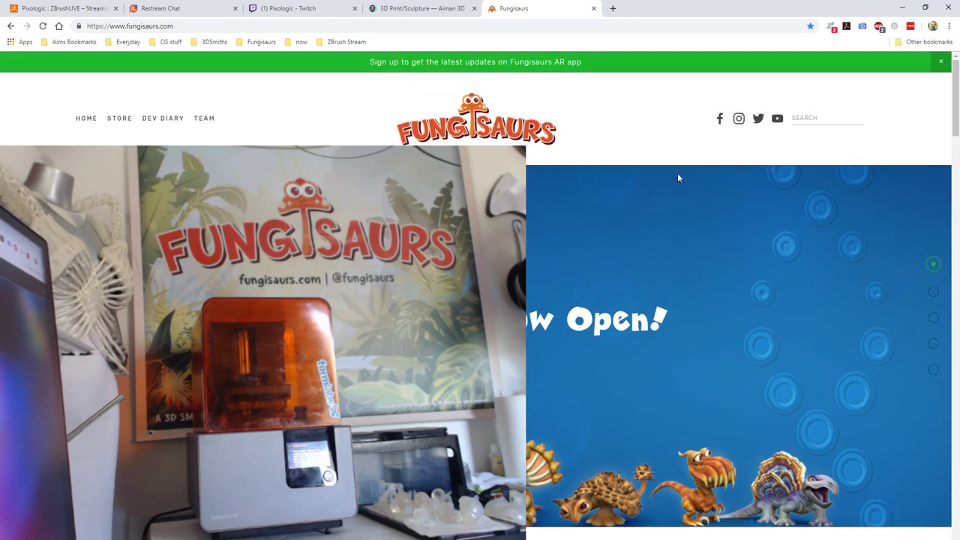
scroll(680, 202, down, 3)
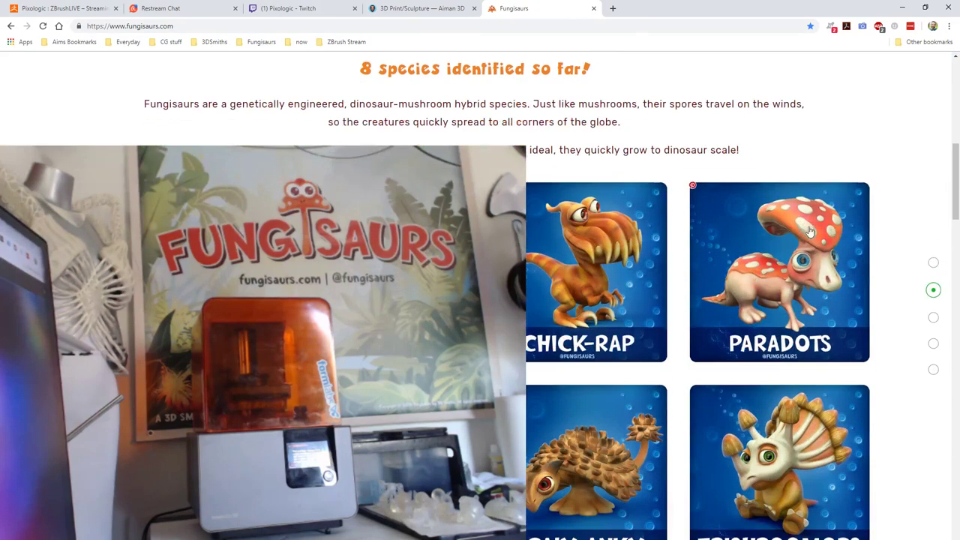
scroll(897, 247, down, 1)
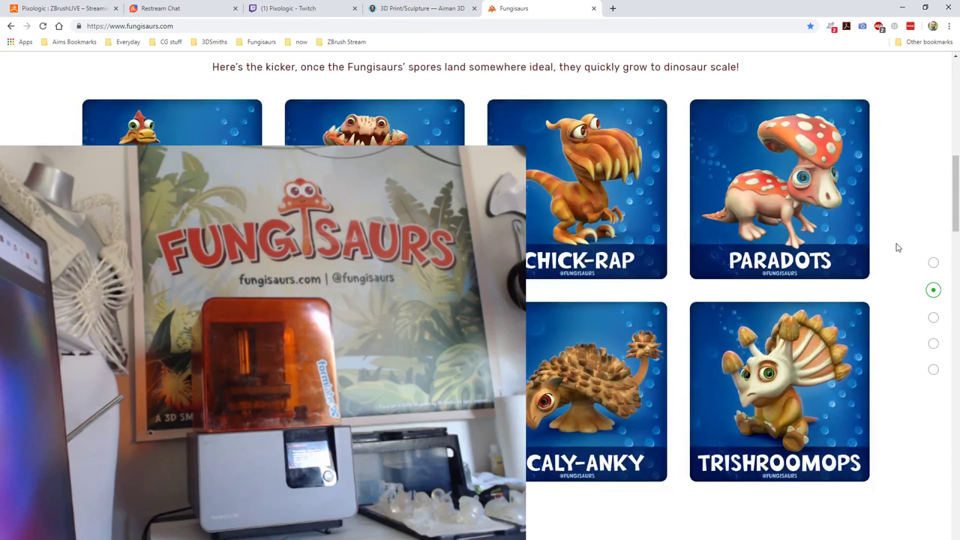
scroll(898, 242, down, 1)
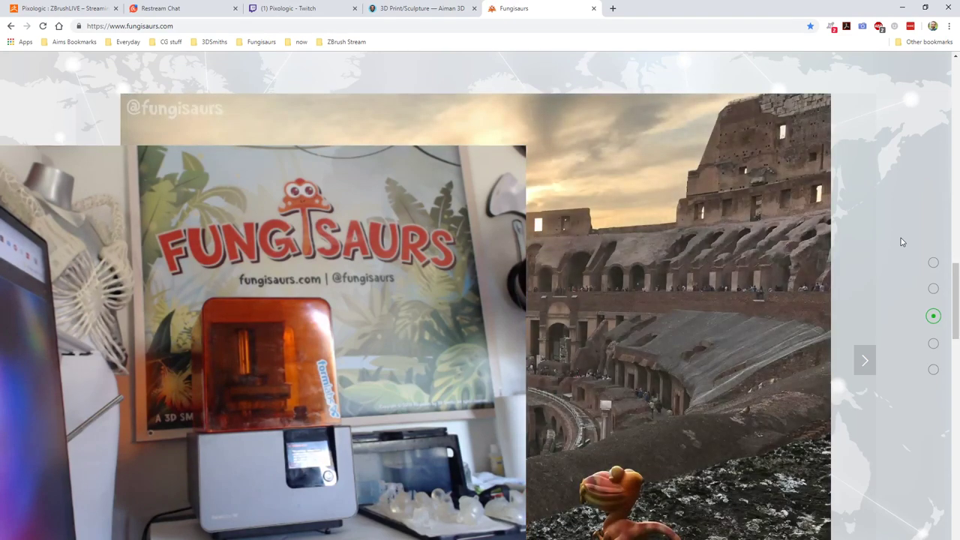
- Browse the slideshow of Fungisaurs location photos and continue to the site's contact and Instagram section
click(870, 363)
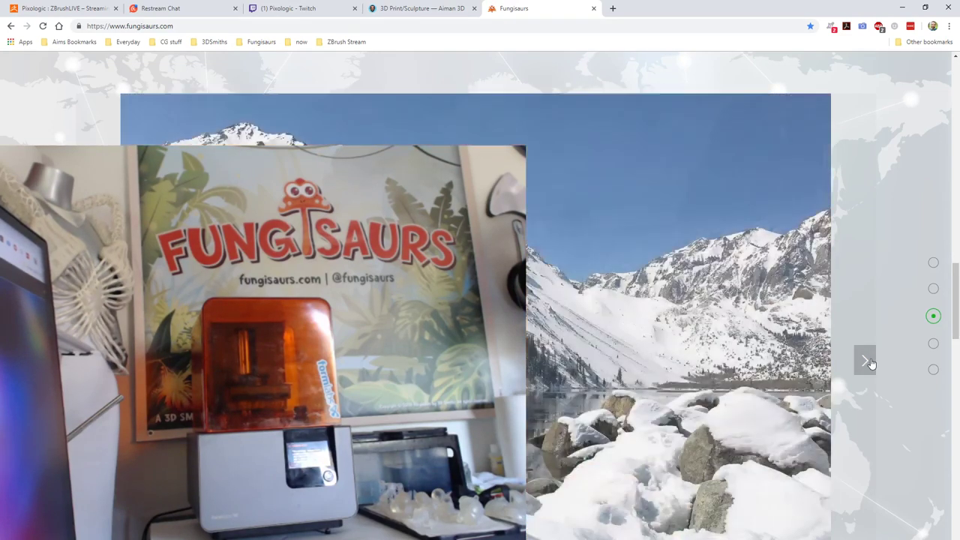
scroll(870, 345, down, 1)
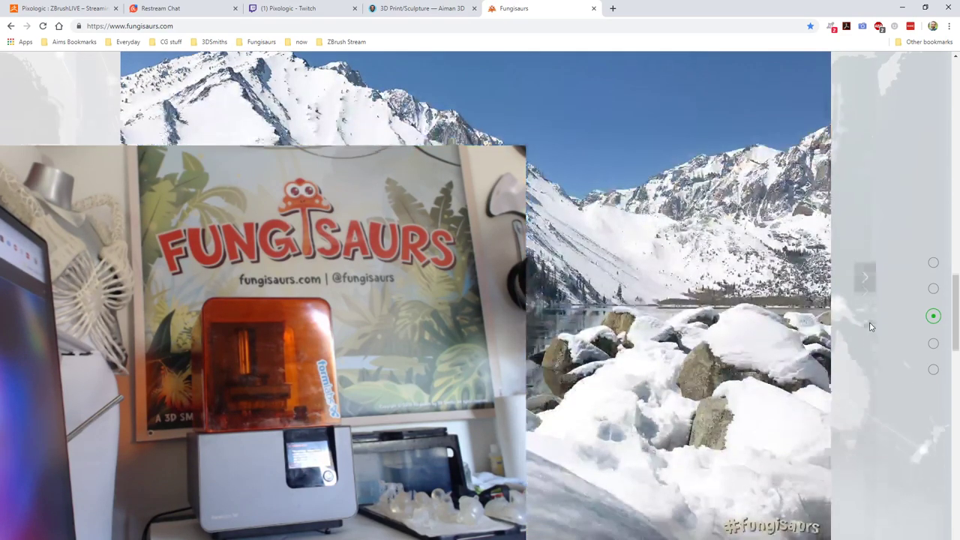
click(864, 279)
click(863, 284)
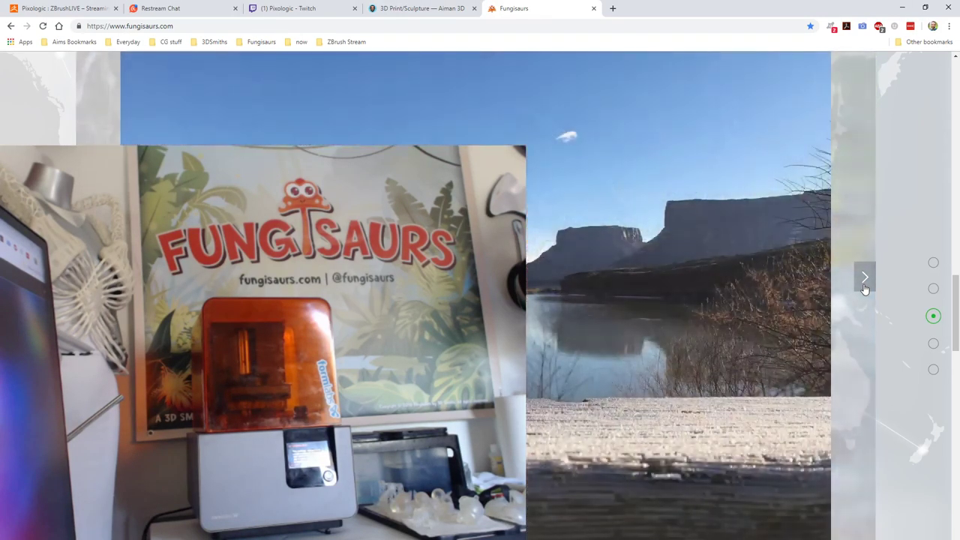
click(864, 283)
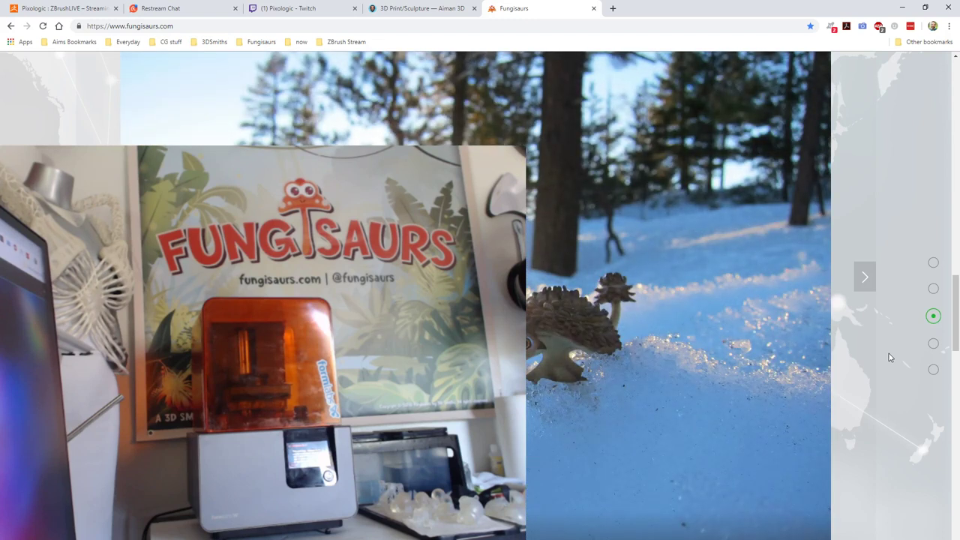
scroll(889, 353, down, 5)
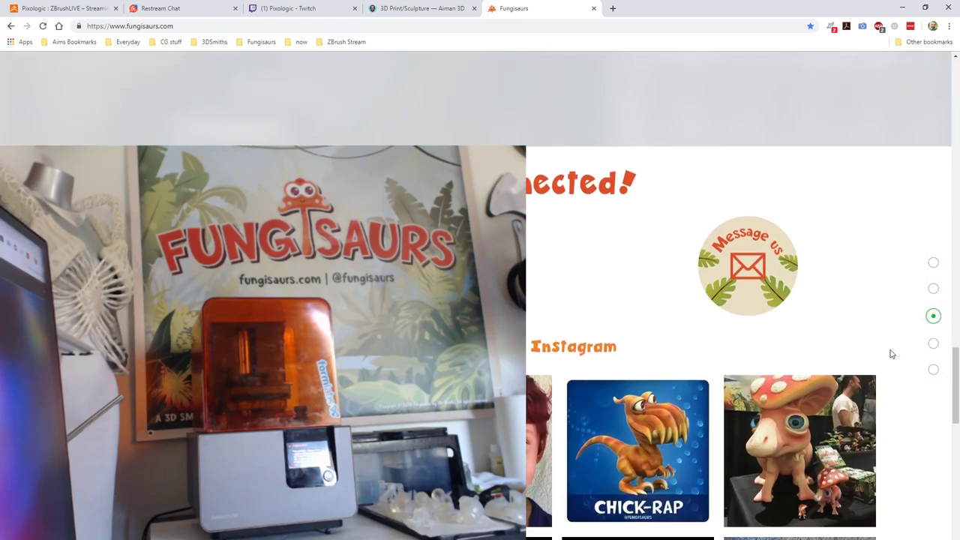
- Show the Fungisaurs Instagram profile and open its post about exploring a new style for the short film's protagonist
scroll(891, 353, down, 3)
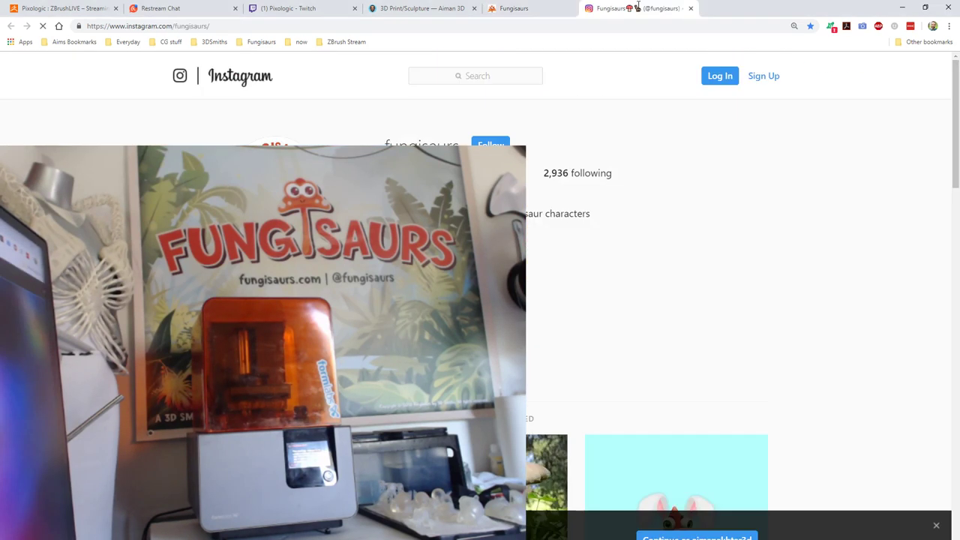
scroll(825, 257, down, 3)
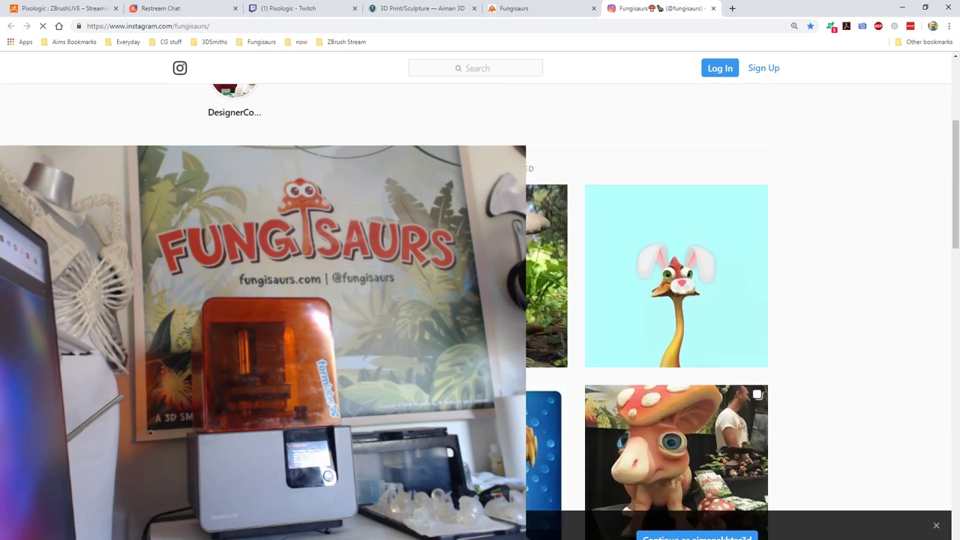
click(275, 276)
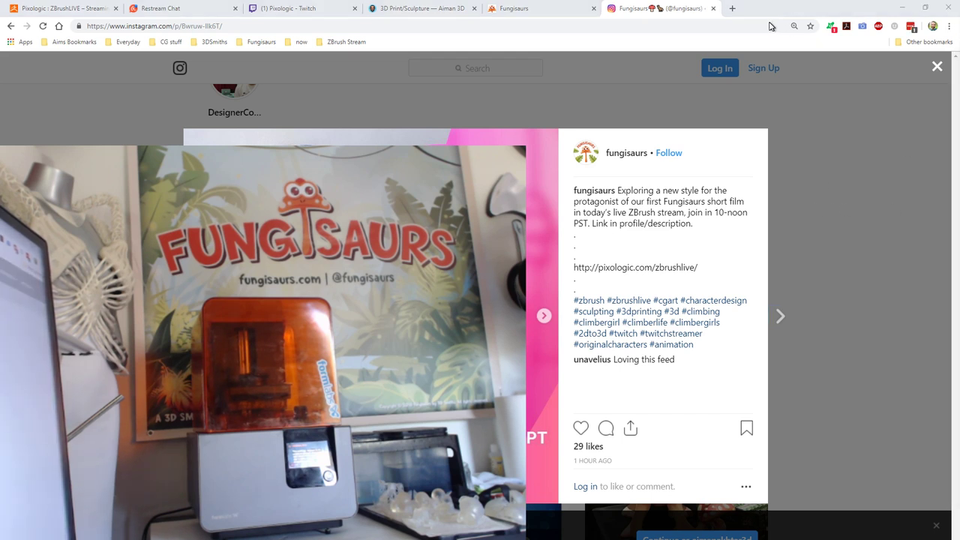
- Bring in the ZBrushLIVE Presenters page and look through the list of presenters
drag(772, 26, 750, 14)
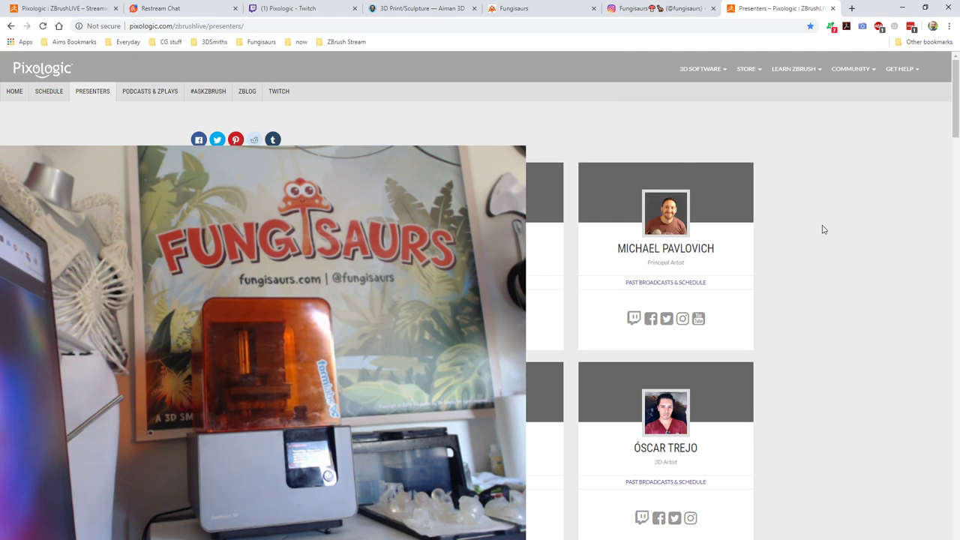
scroll(899, 241, down, 2)
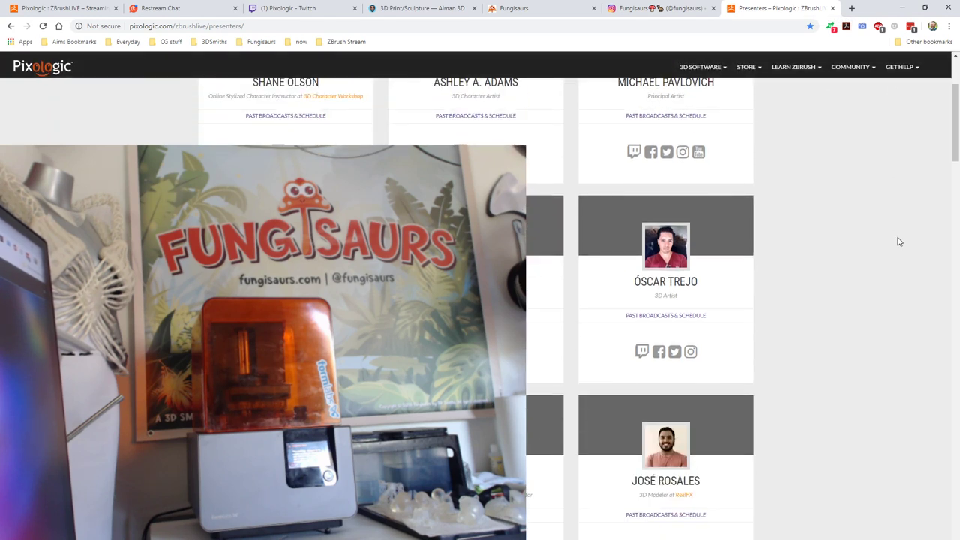
scroll(899, 240, down, 3)
scroll(893, 246, up, 3)
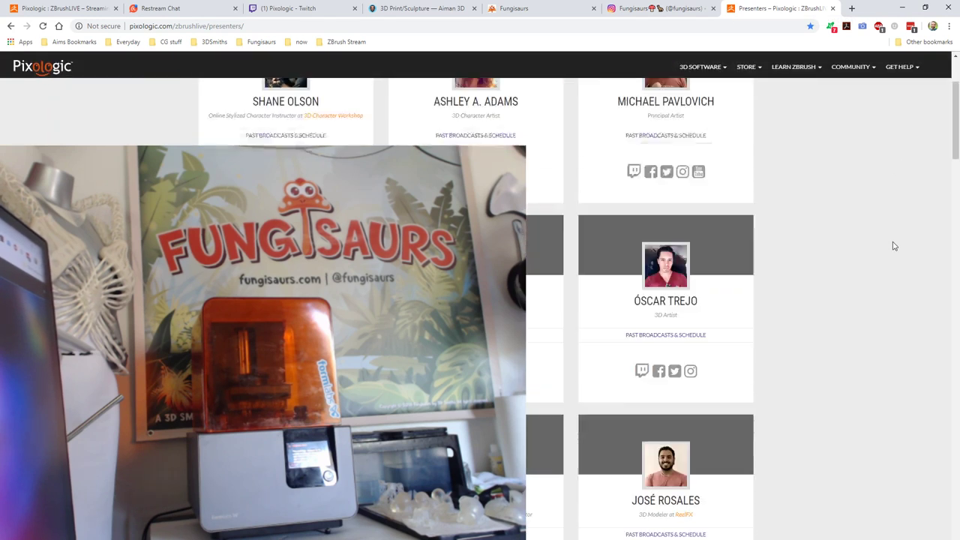
scroll(893, 246, up, 2)
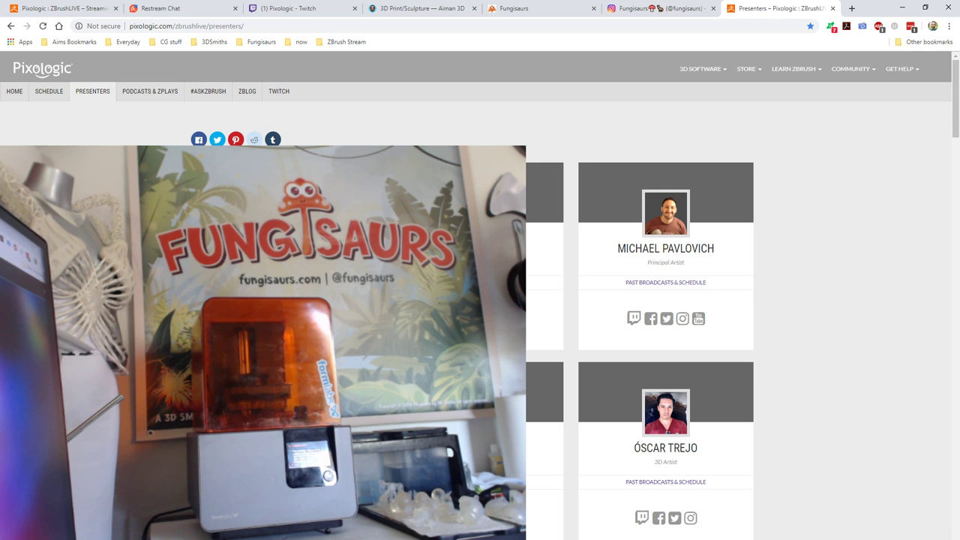
scroll(755, 293, down, 5)
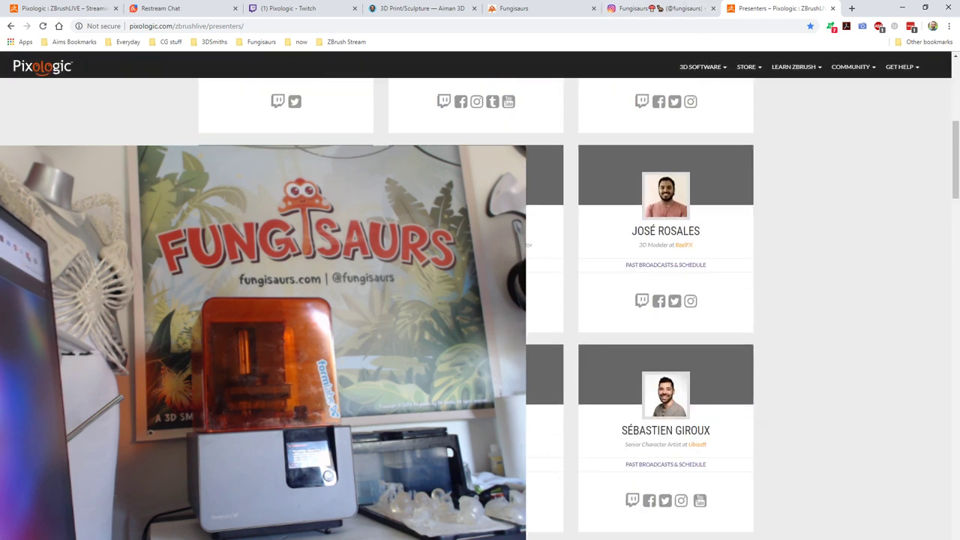
scroll(665, 300, down, 2)
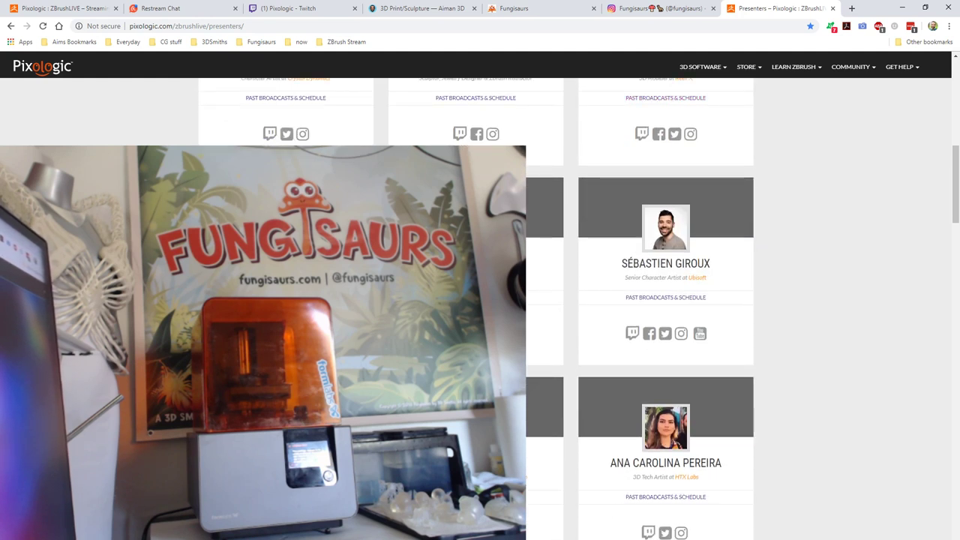
- Open the 3D Printing in ZBrush host's past broadcasts and schedule page and browse the featured episodes
click(475, 297)
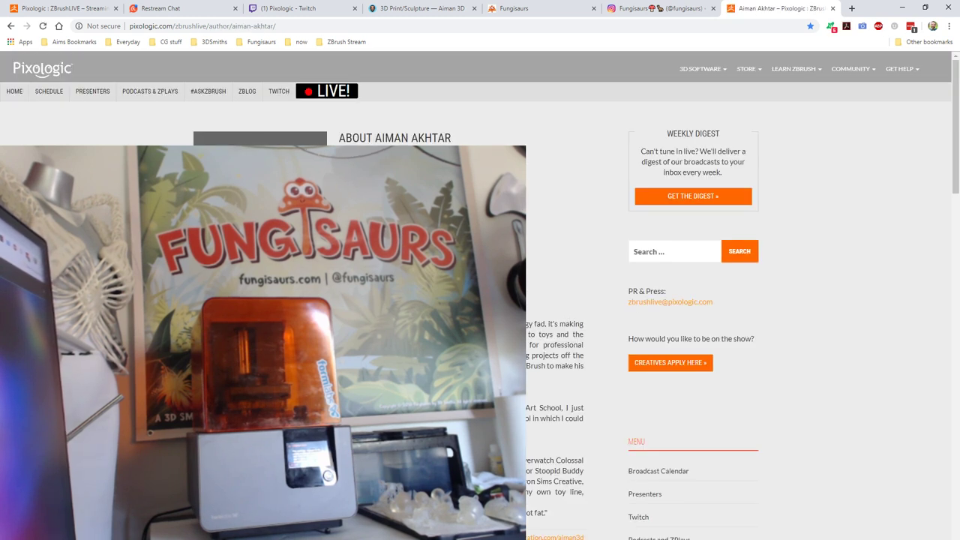
scroll(602, 307, down, 5)
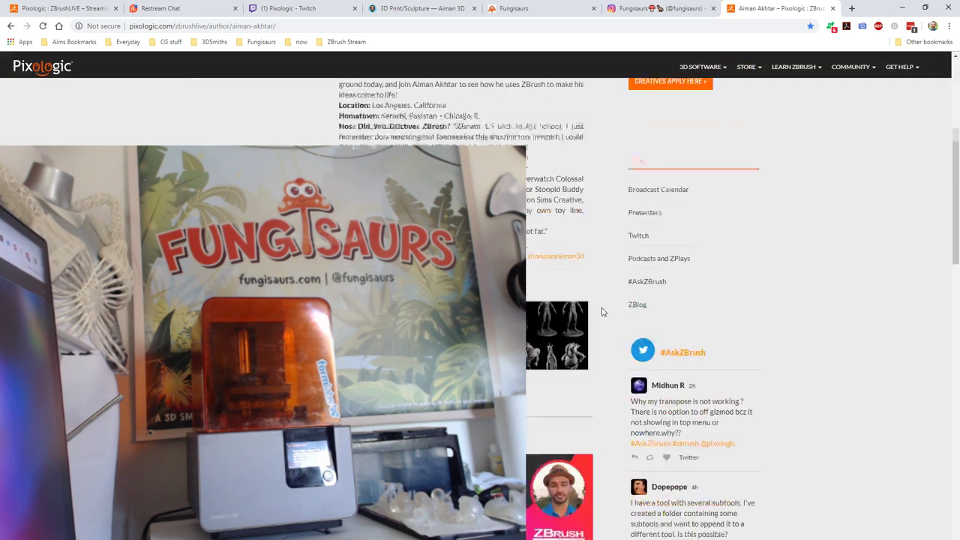
scroll(612, 291, down, 2)
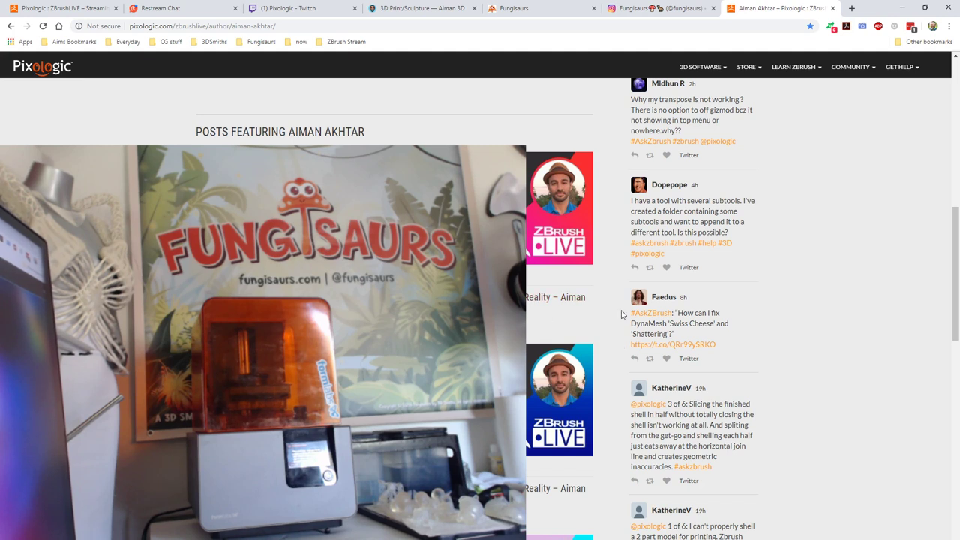
scroll(622, 313, down, 5)
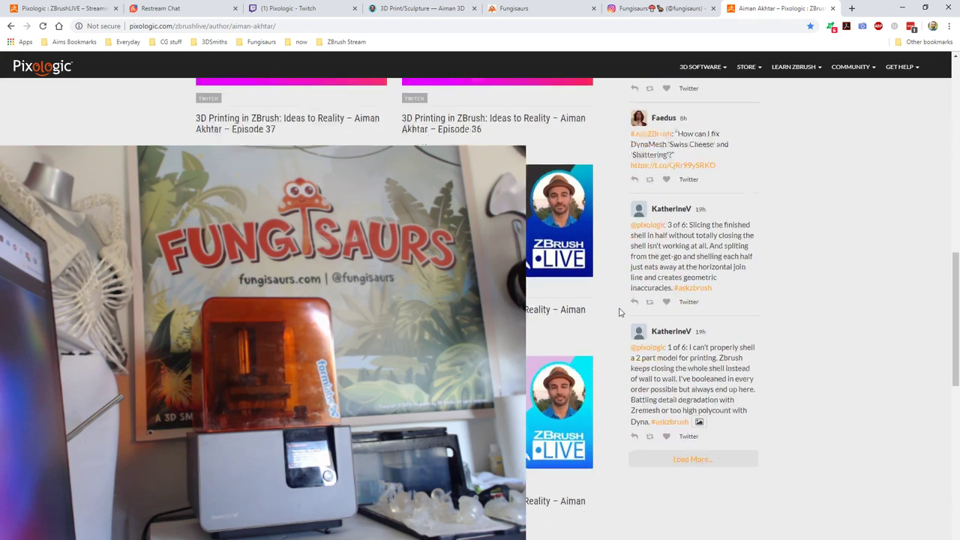
- Look through the remaining past broadcast episodes on the host's page and return to the introduction at its start
scroll(619, 312, down, 5)
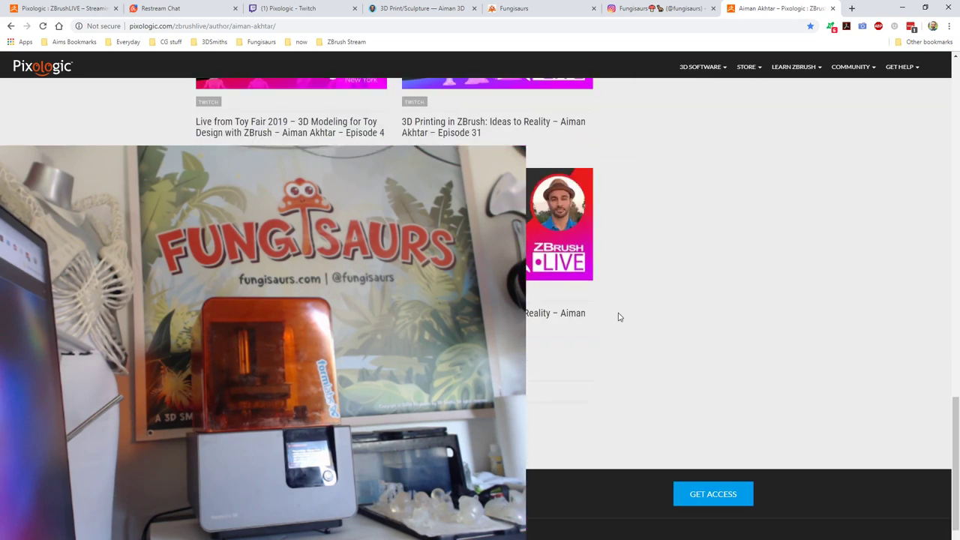
scroll(618, 319, up, 15)
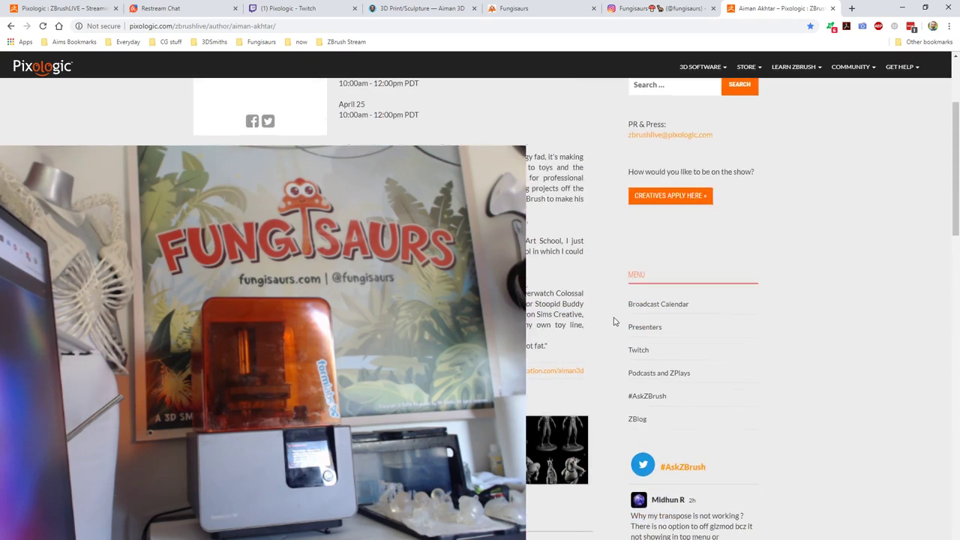
scroll(614, 322, up, 5)
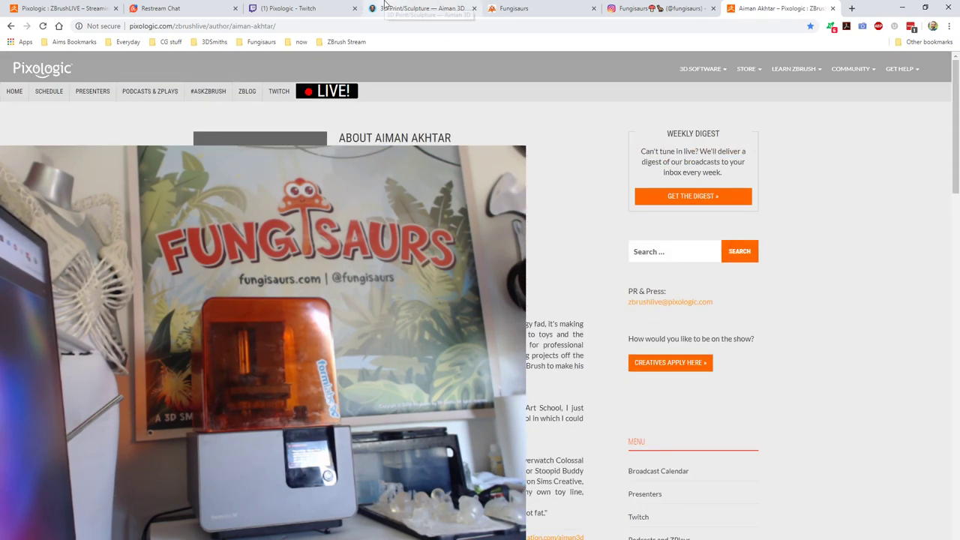
- Check the live broadcast on the Pixologic Twitch channel and the viewer messages in Restream Chat
click(300, 8)
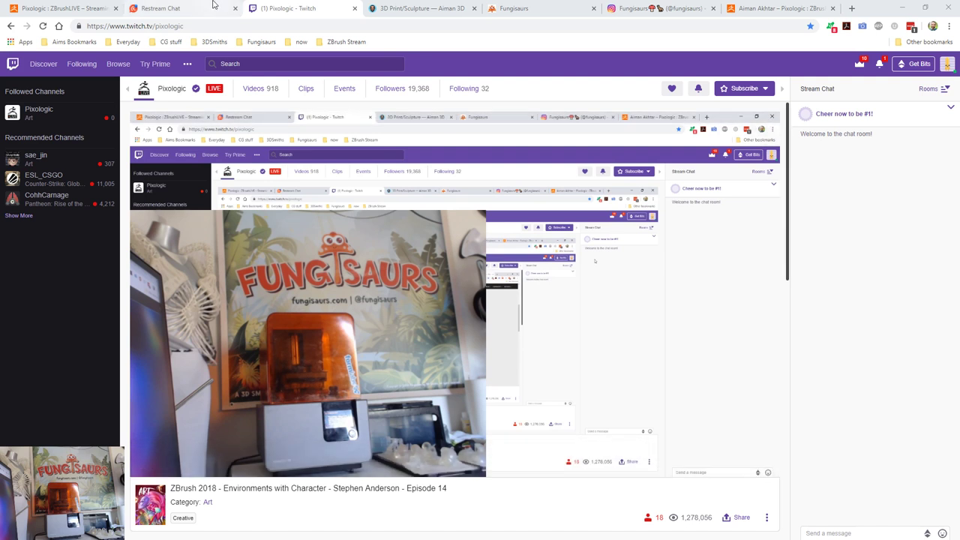
click(187, 8)
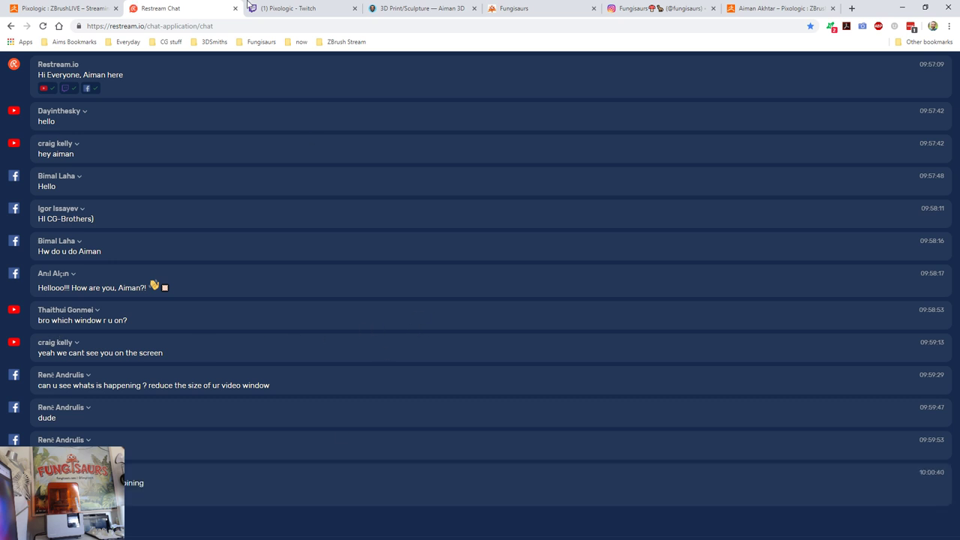
click(316, 9)
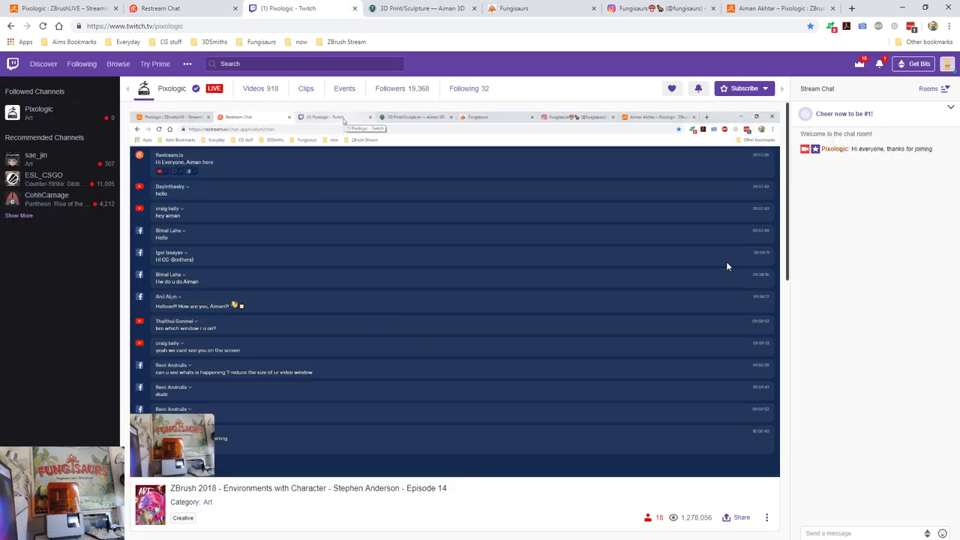
- Open the presenter's portfolio home page and its 3D Print/Sculpture gallery
click(437, 8)
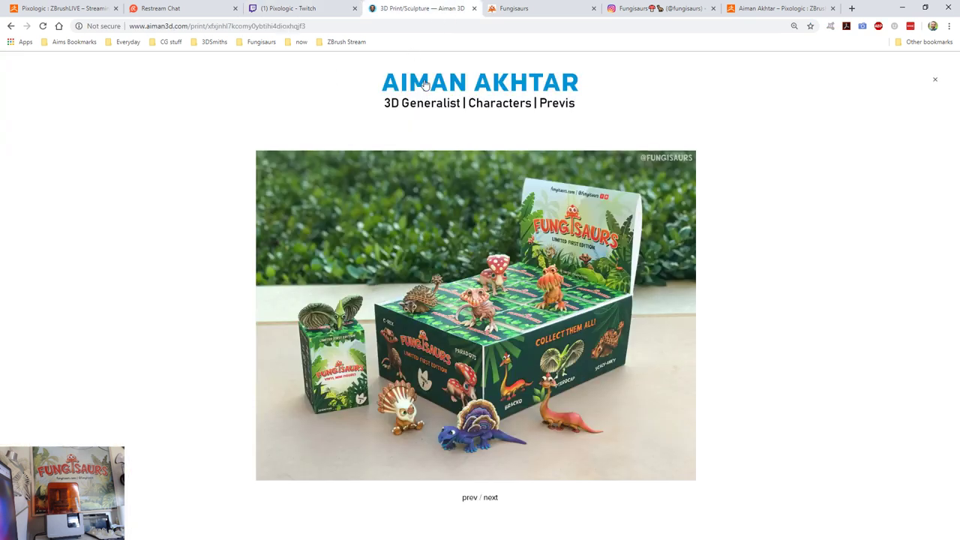
click(464, 99)
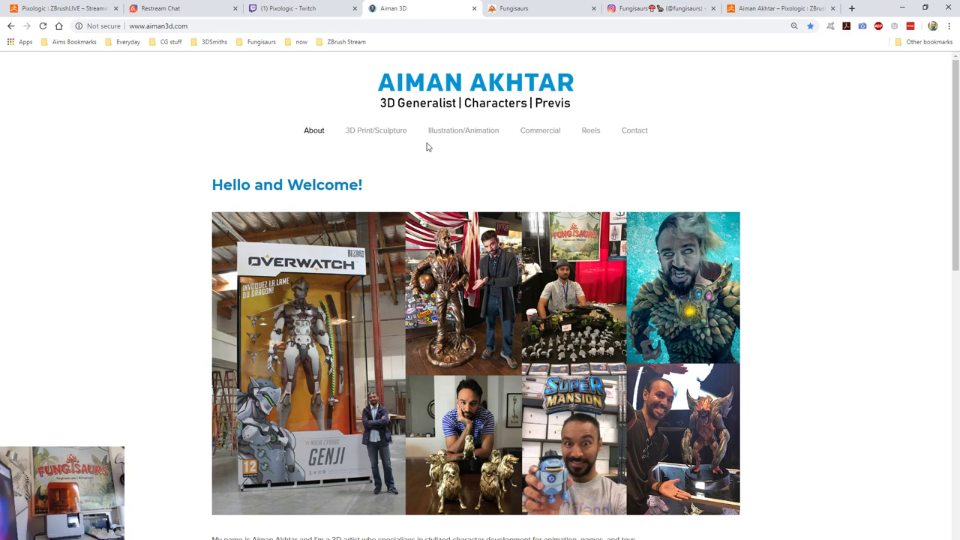
click(387, 133)
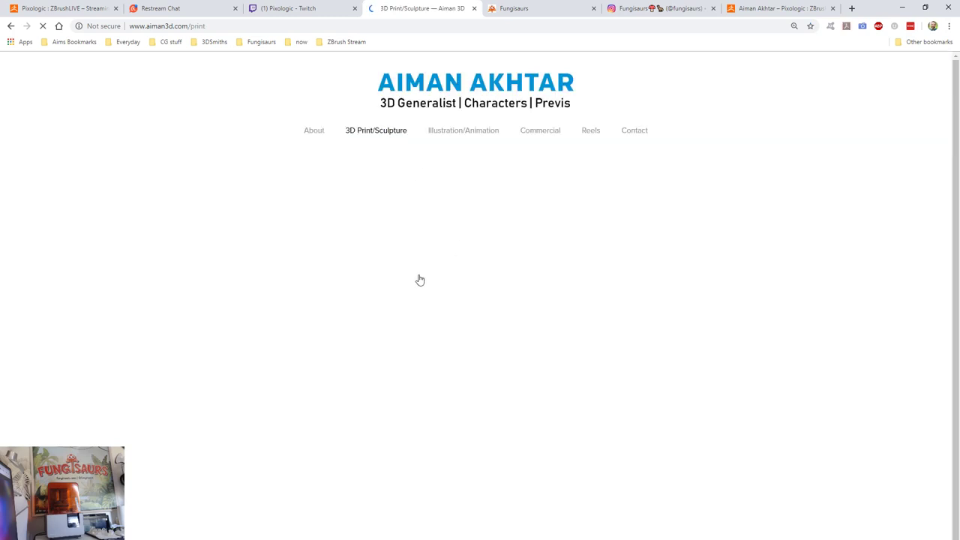
- Browse the 3D Print/Sculpture gallery and open the photo of the Fungisaurs toy display box
scroll(894, 156, down, 3)
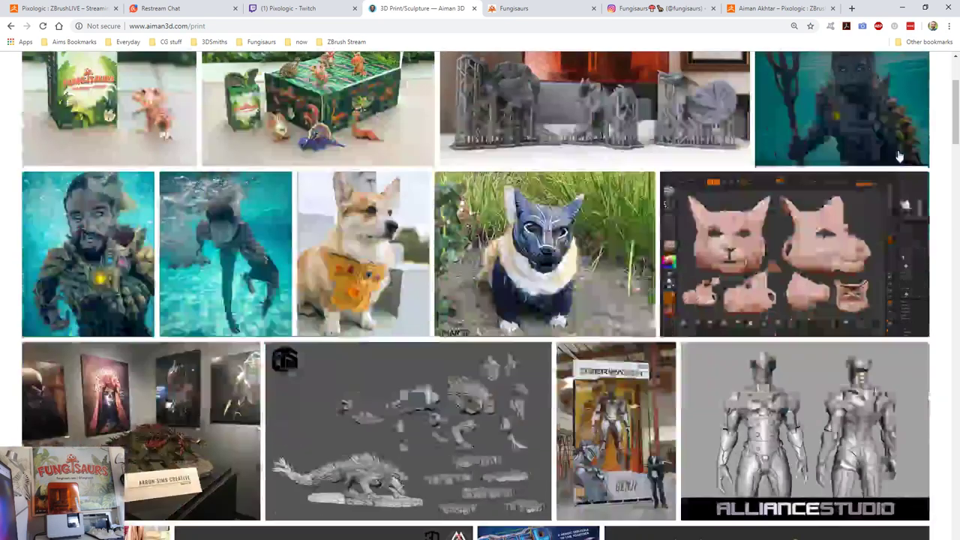
scroll(908, 182, down, 1)
scroll(936, 349, down, 3)
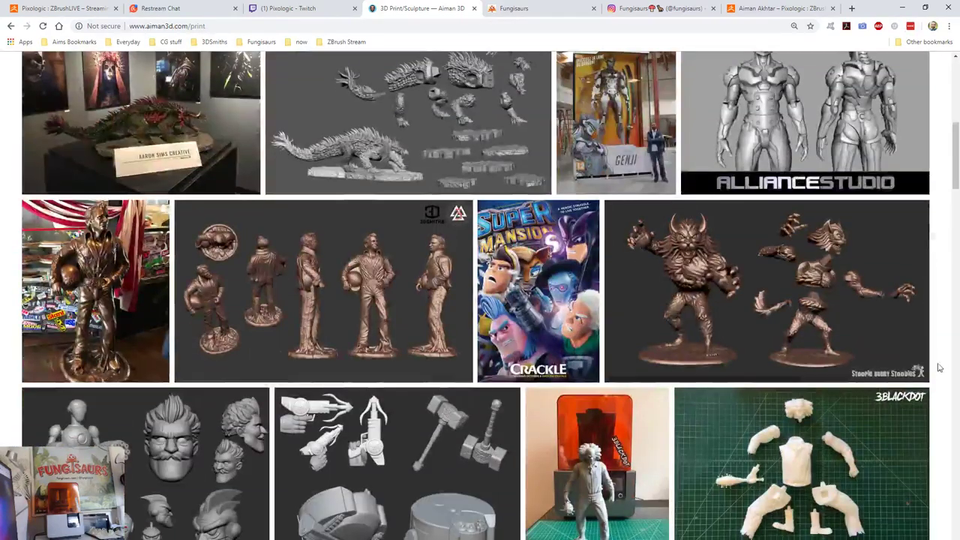
scroll(938, 375, up, 10)
click(352, 292)
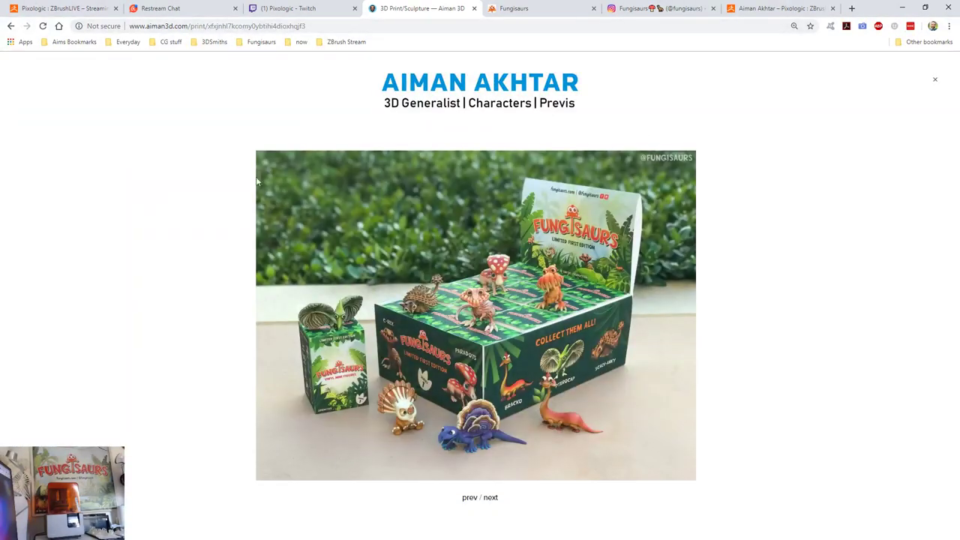
- Show the Fungisaurs site, going back from the Instagram feed past World Sightings and the character cards to the site header
click(542, 8)
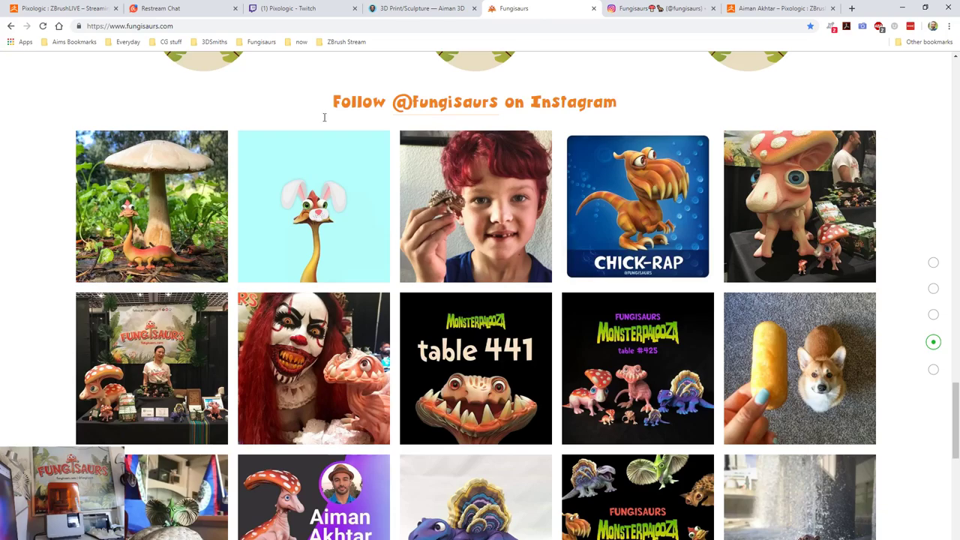
scroll(303, 164, up, 3)
scroll(304, 164, up, 2)
scroll(851, 324, up, 8)
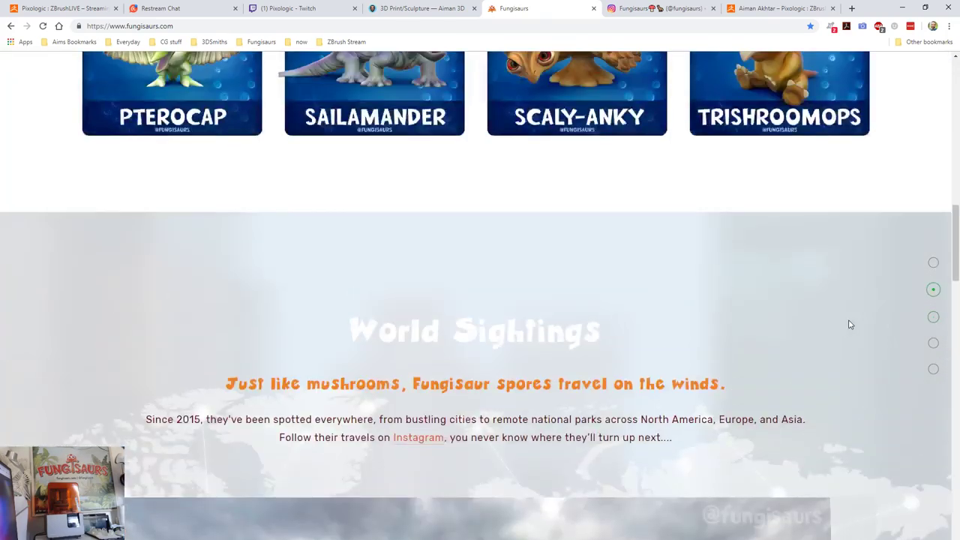
scroll(852, 324, up, 1)
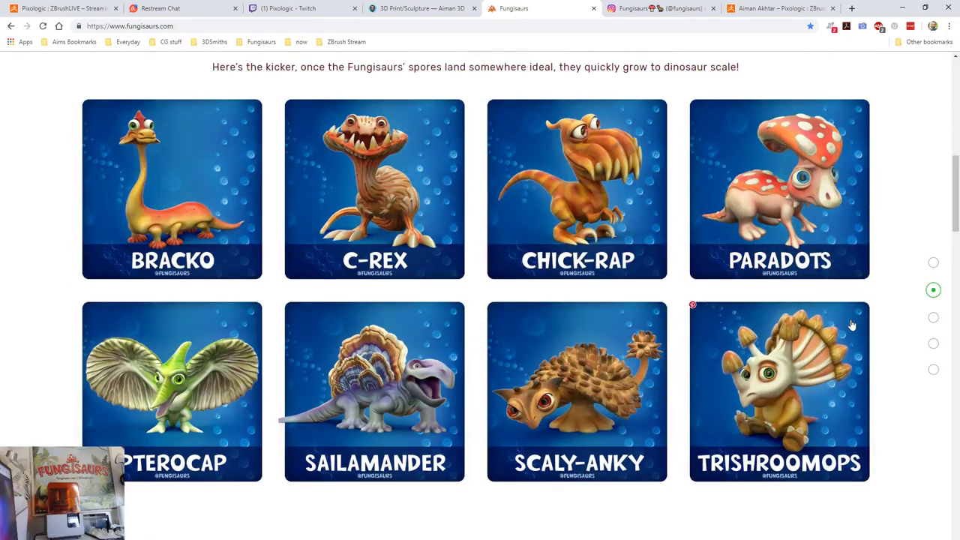
scroll(851, 324, up, 2)
- Open the Fungisaurs Dev Diary and look through the entry on prototyping a toy line
click(181, 123)
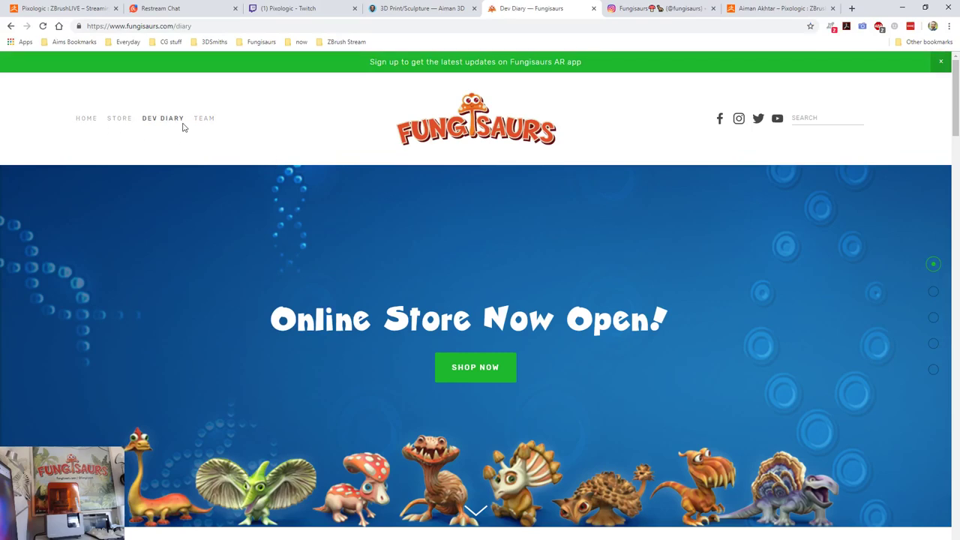
scroll(898, 330, down, 3)
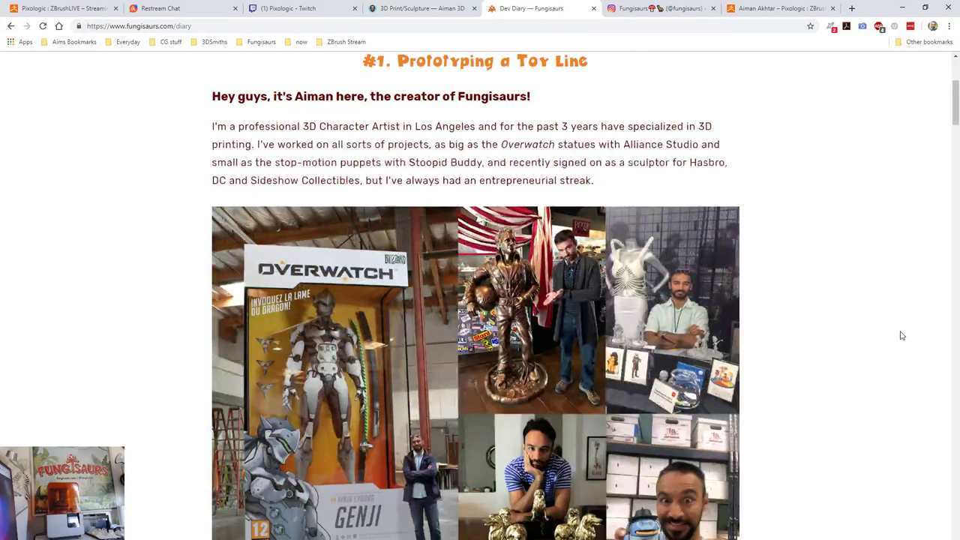
scroll(901, 334, down, 3)
scroll(901, 336, down, 12)
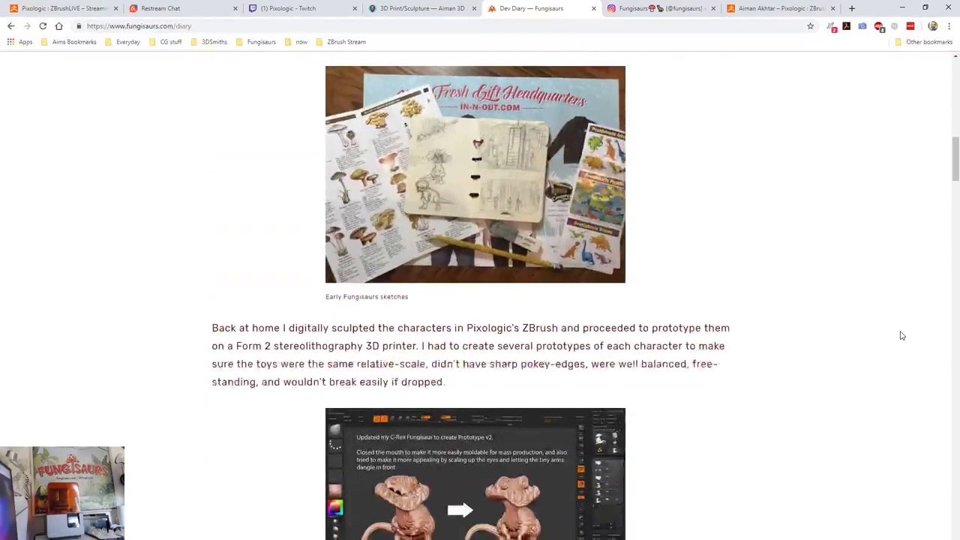
scroll(901, 335, down, 2)
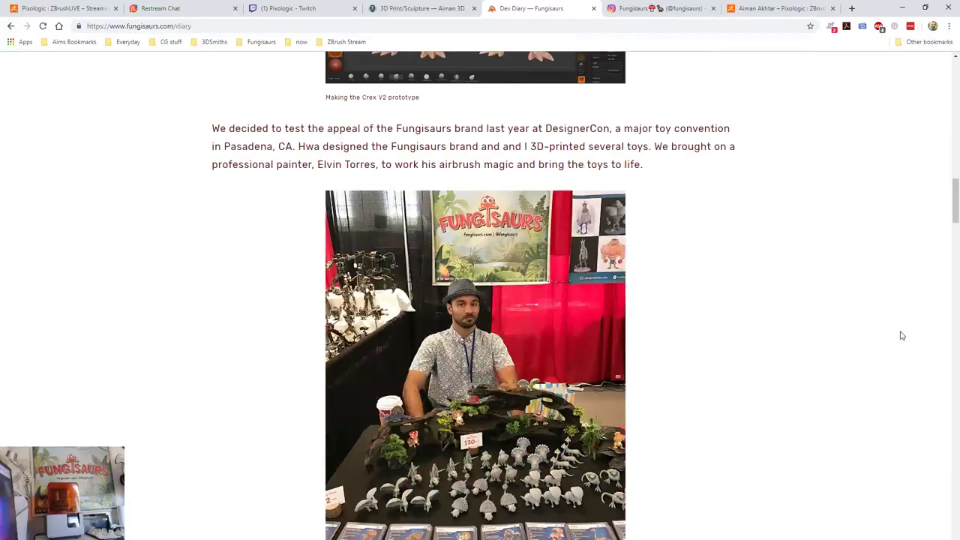
scroll(901, 335, down, 14)
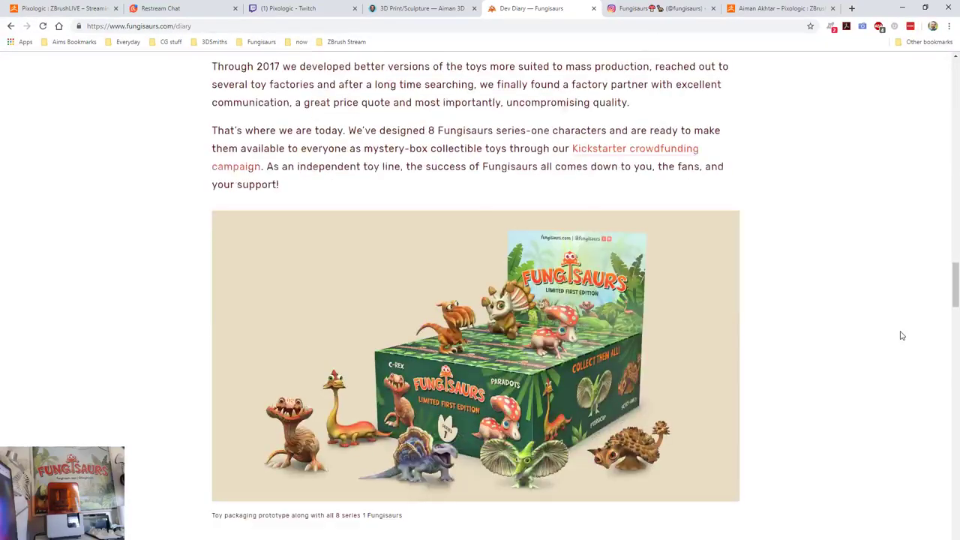
- Look through the Dev Diary entry on the AR mobile game and toy tracker, including the C-Rex model and app concepts
scroll(901, 335, down, 7)
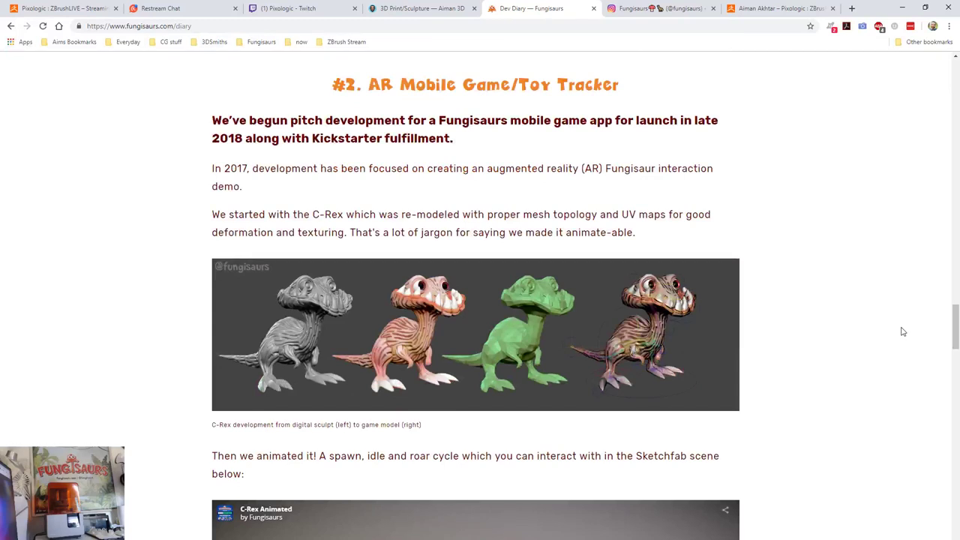
scroll(903, 332, down, 2)
scroll(903, 331, down, 3)
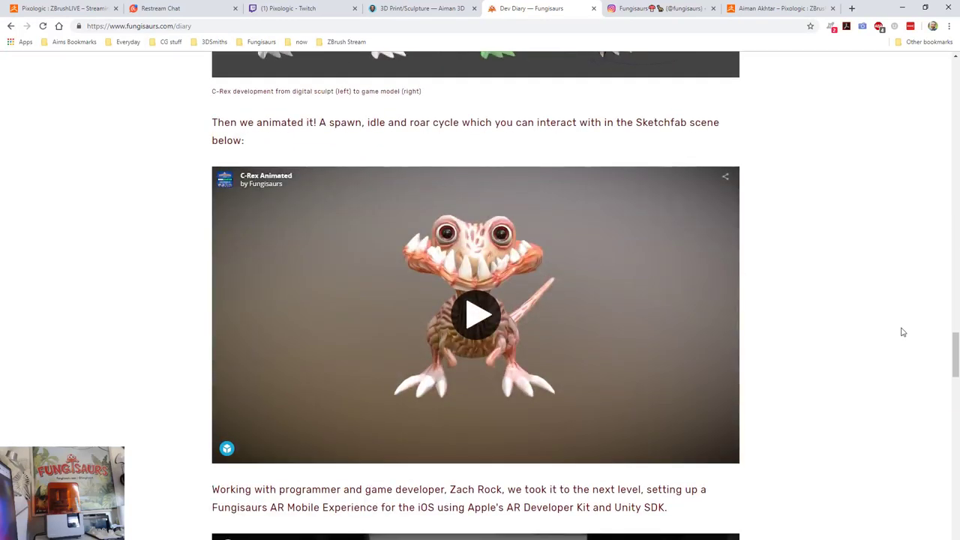
scroll(901, 332, down, 11)
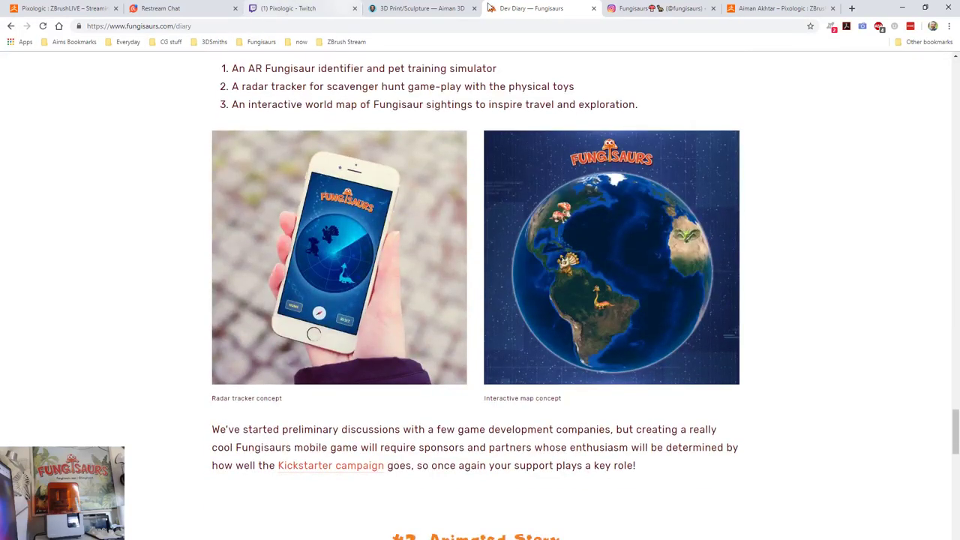
- Show the Instagram post announcing the stream and review the host's ZBrushLIVE page with its schedule and past episodes
click(634, 8)
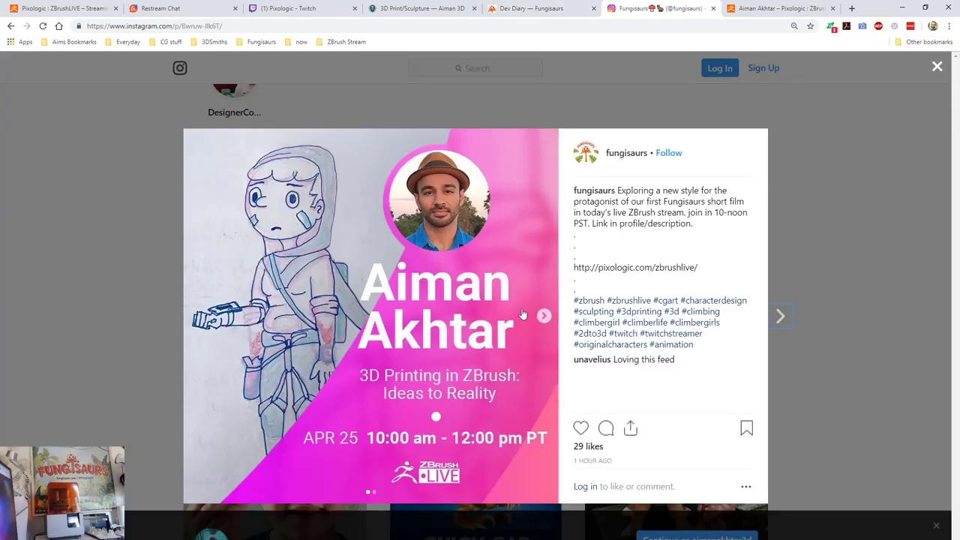
click(779, 8)
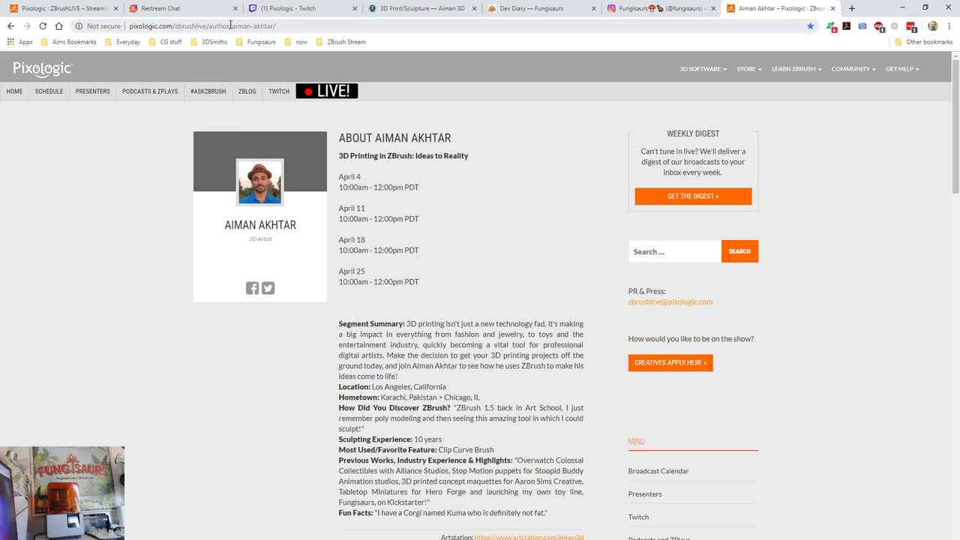
scroll(599, 335, down, 5)
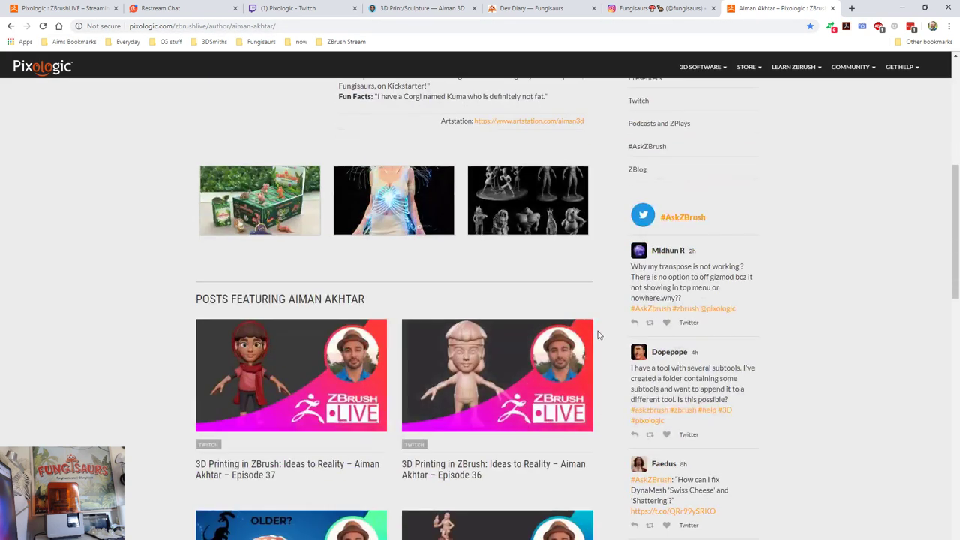
scroll(598, 335, down, 9)
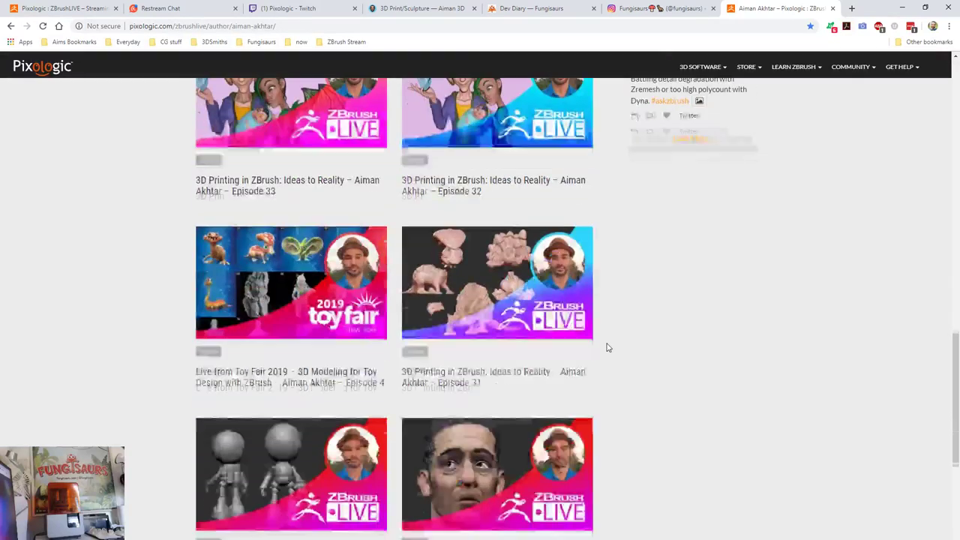
scroll(608, 348, down, 3)
scroll(612, 395, up, 16)
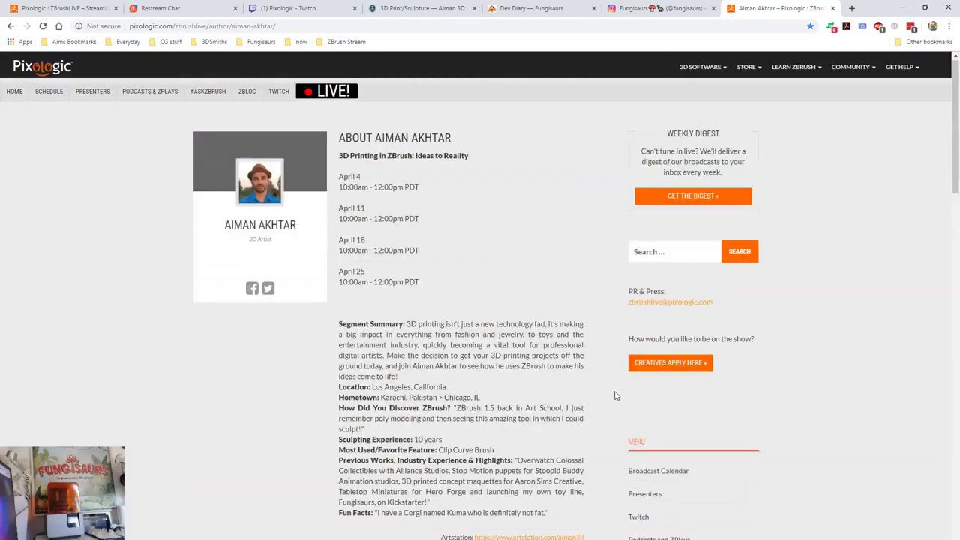
- Load mold3dacademy.com in a new browser tab
click(851, 9)
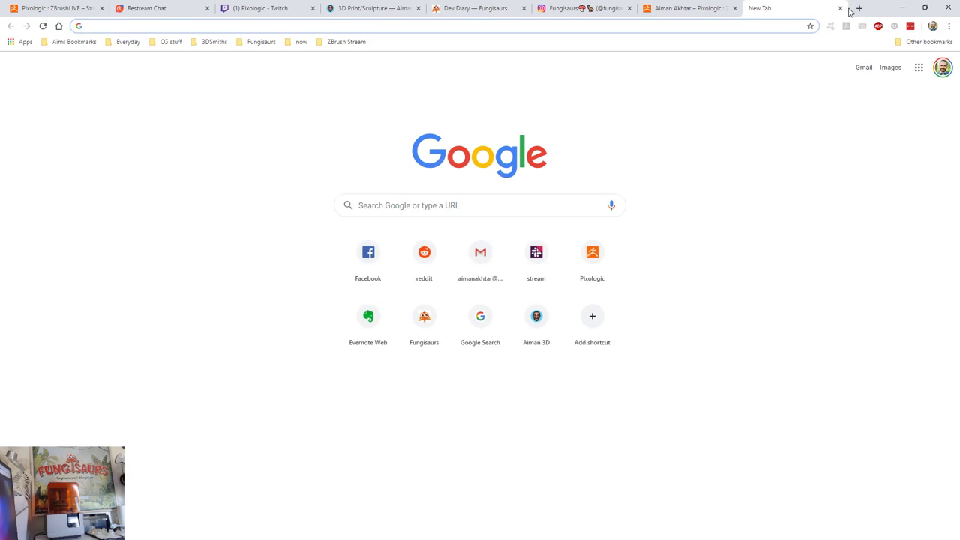
text(mold3e)
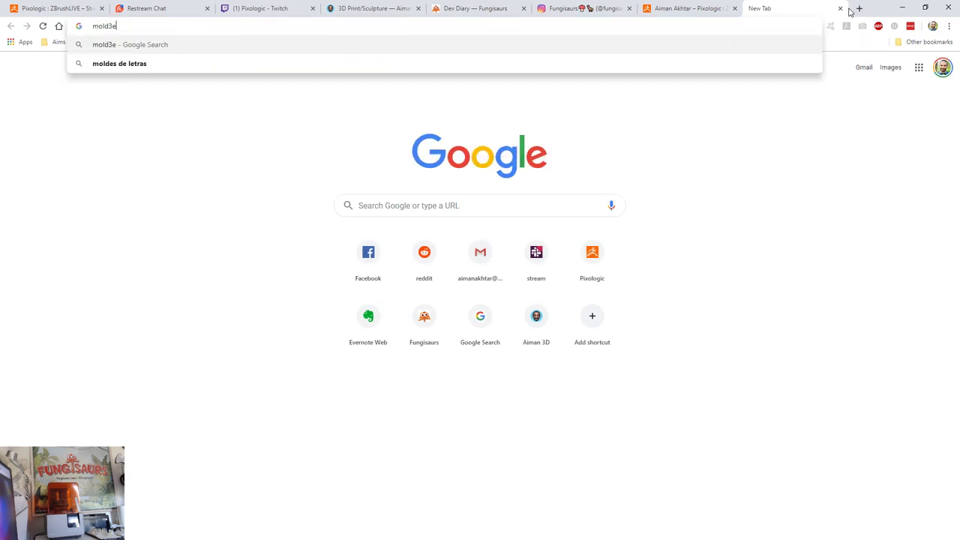
key(BackSpace)
text(dacademy.com)
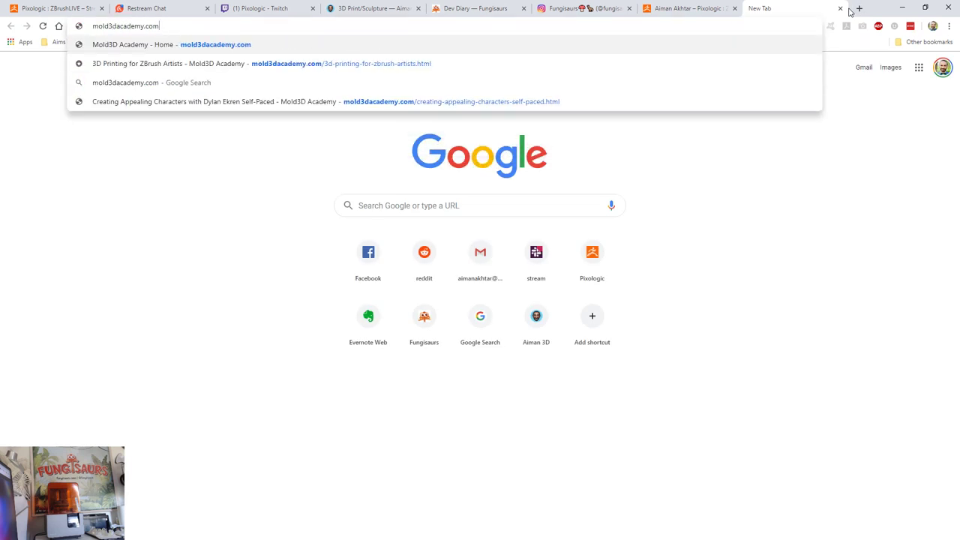
key(Return)
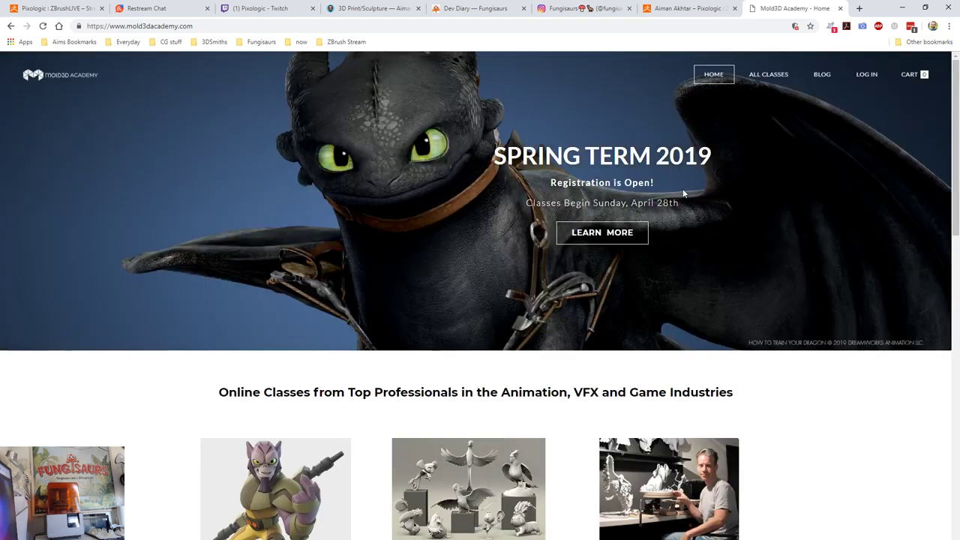
- Open the self-paced class page 3D Printing for ZBrush Artists on the Mold3D Academy site
mouse_move(779, 78)
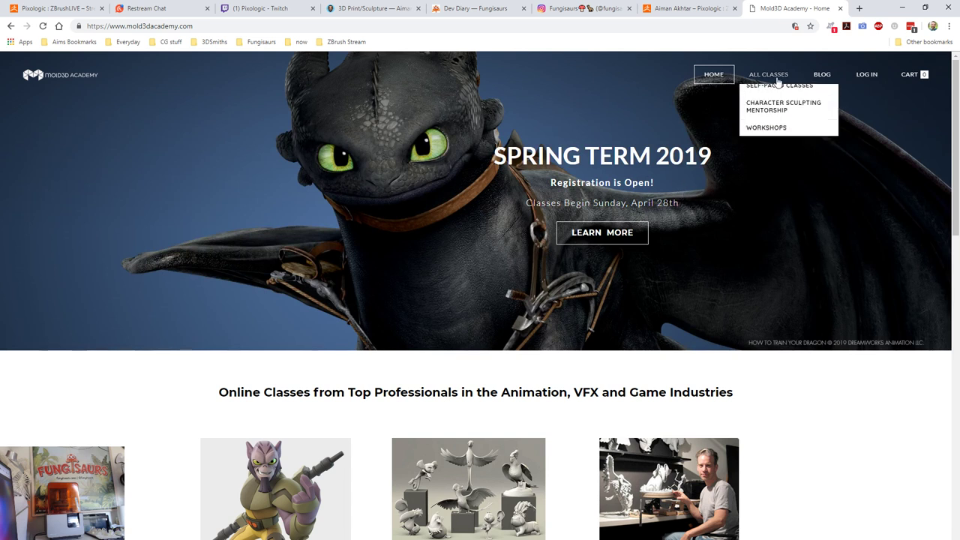
mouse_move(772, 113)
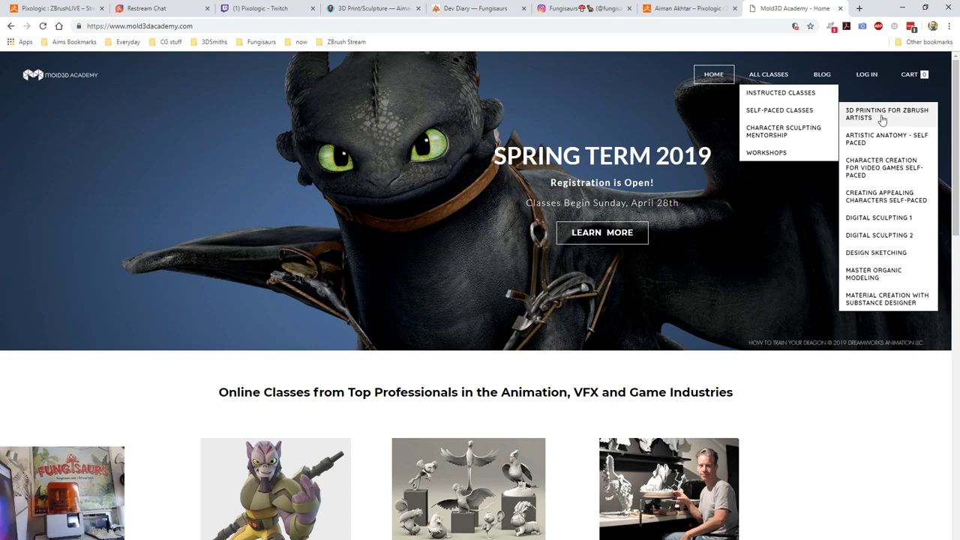
click(888, 114)
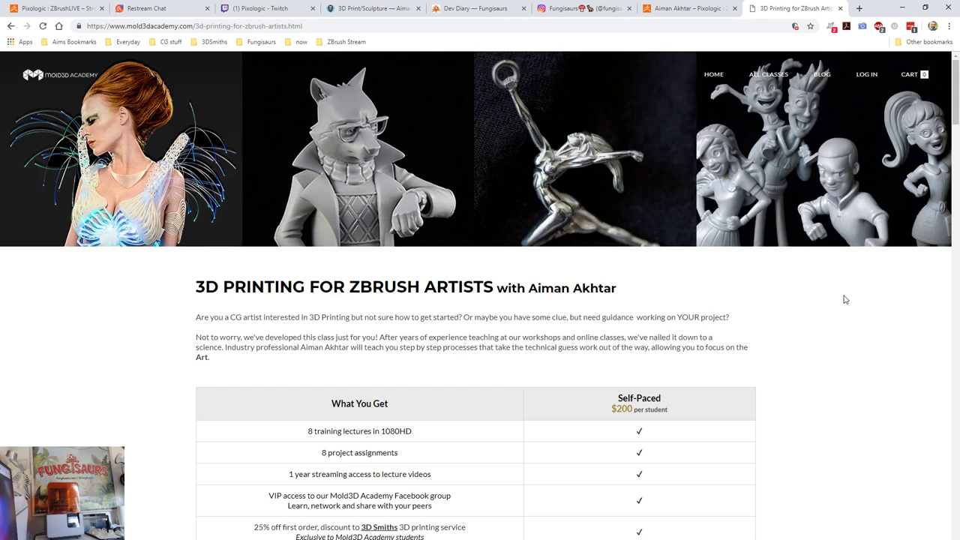
- Look through the class page's learning topics, lesson plan and software requirements down to the student gallery
scroll(755, 281, down, 2)
scroll(782, 327, down, 8)
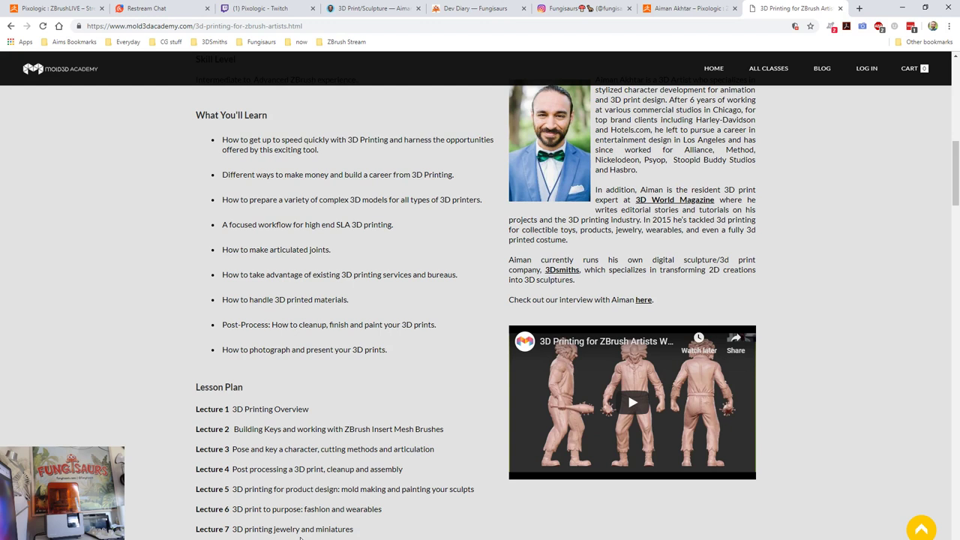
scroll(878, 335, down, 2)
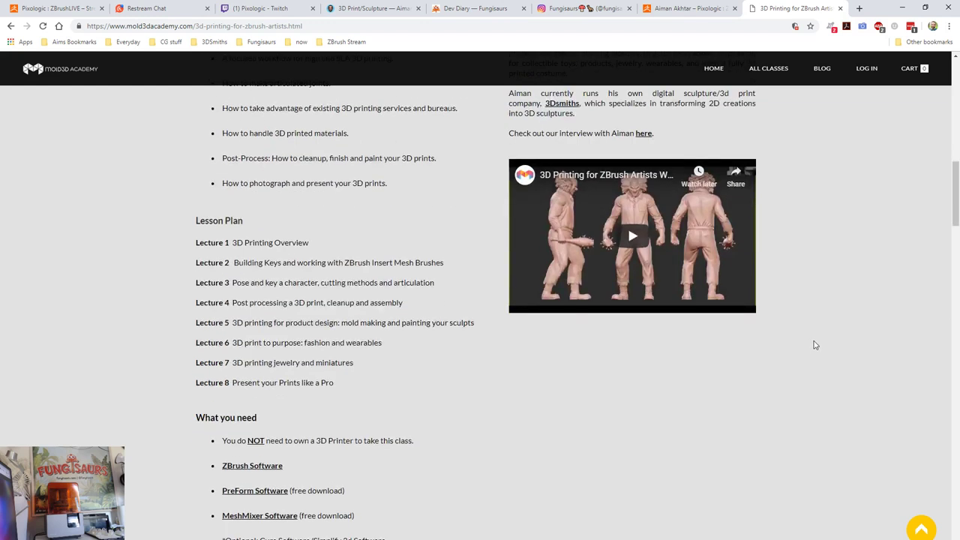
scroll(810, 345, down, 8)
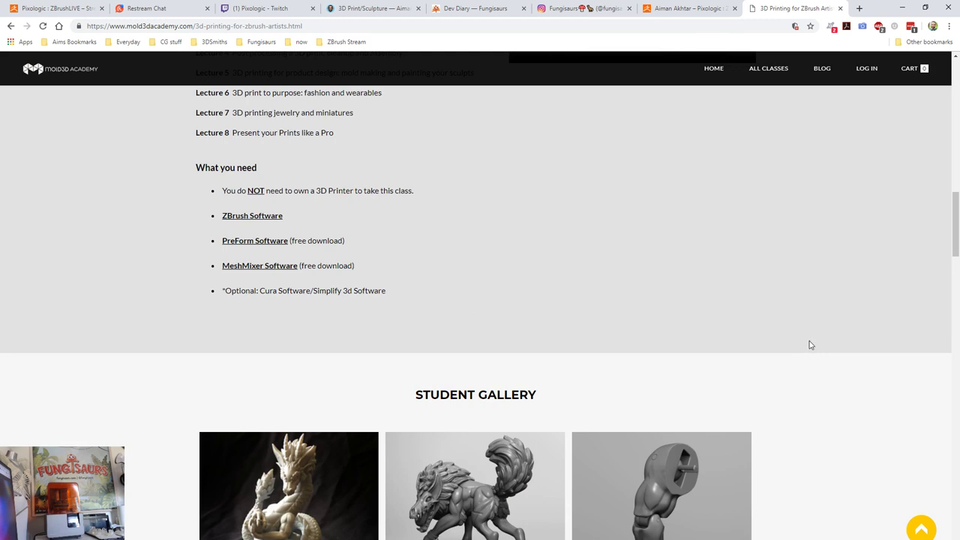
scroll(847, 330, up, 15)
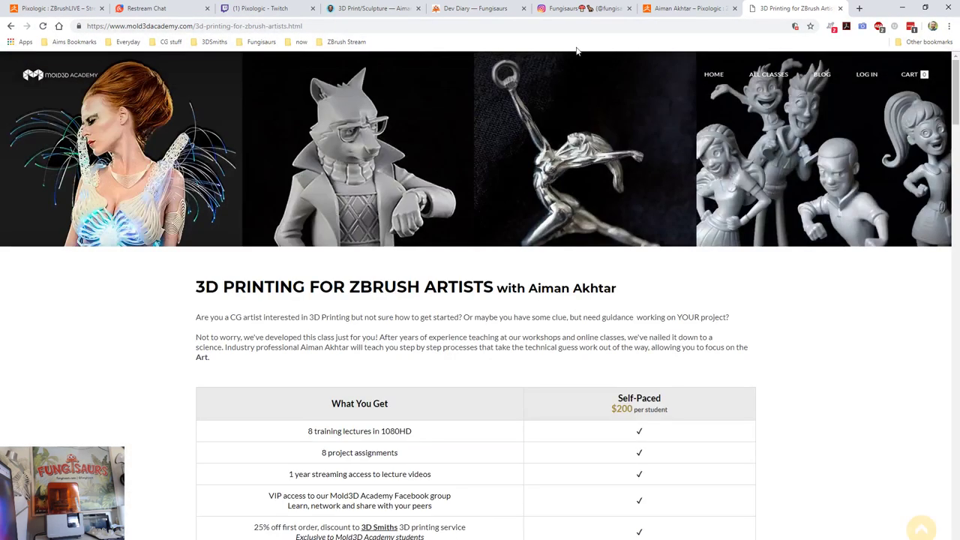
- Post the 3D Printing for ZBrush Artists page link in the Restream chat and read back through the viewers' messages
click(553, 25)
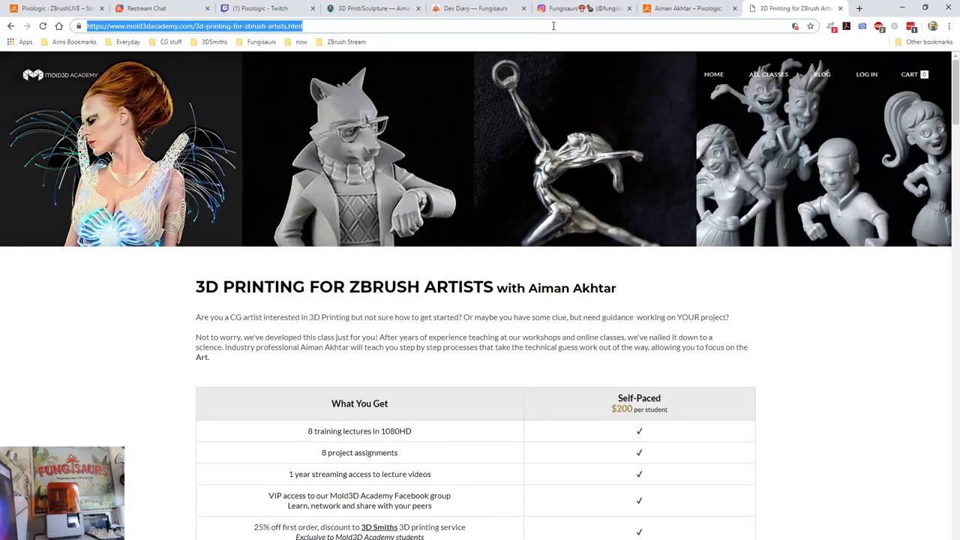
click(140, 10)
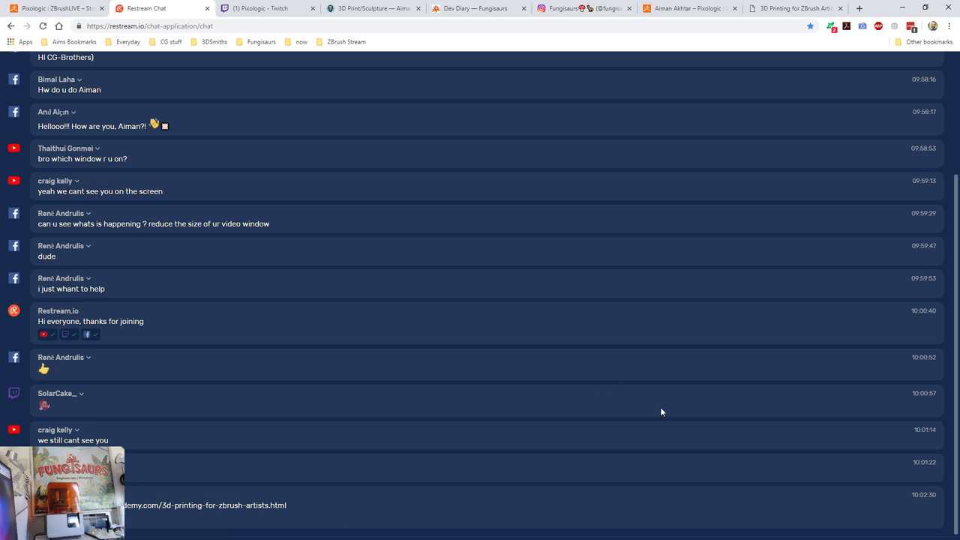
scroll(619, 429, up, 1)
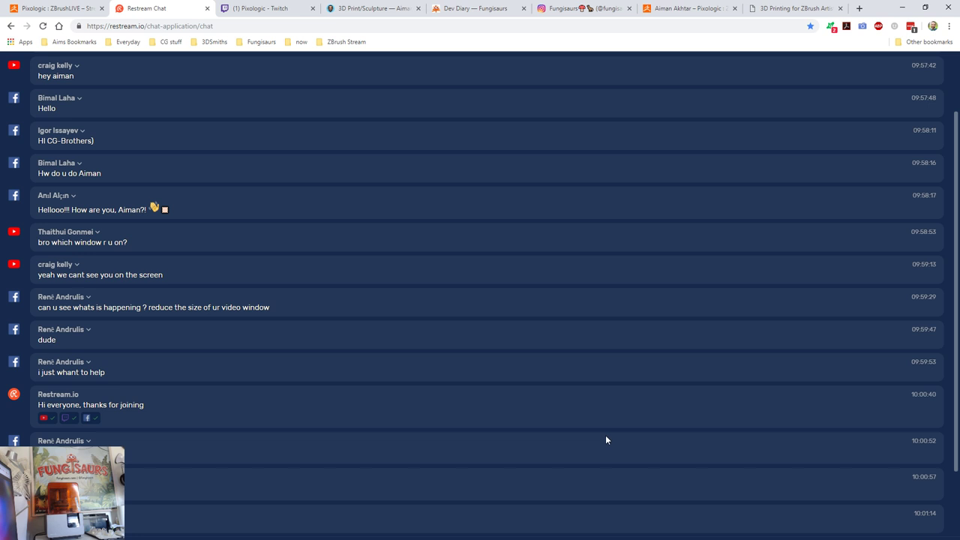
scroll(606, 439, up, 1)
click(791, 7)
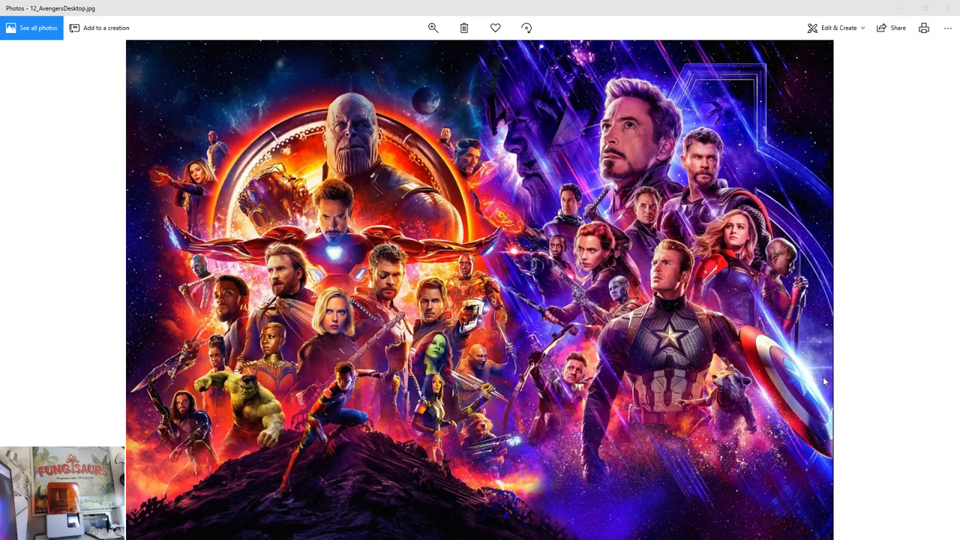
- Switch to Photos and show the Avengers artwork, the Form 3 discount offer and the Fungisaurs Monsterpalooza picture
click(643, 380)
key(Left)
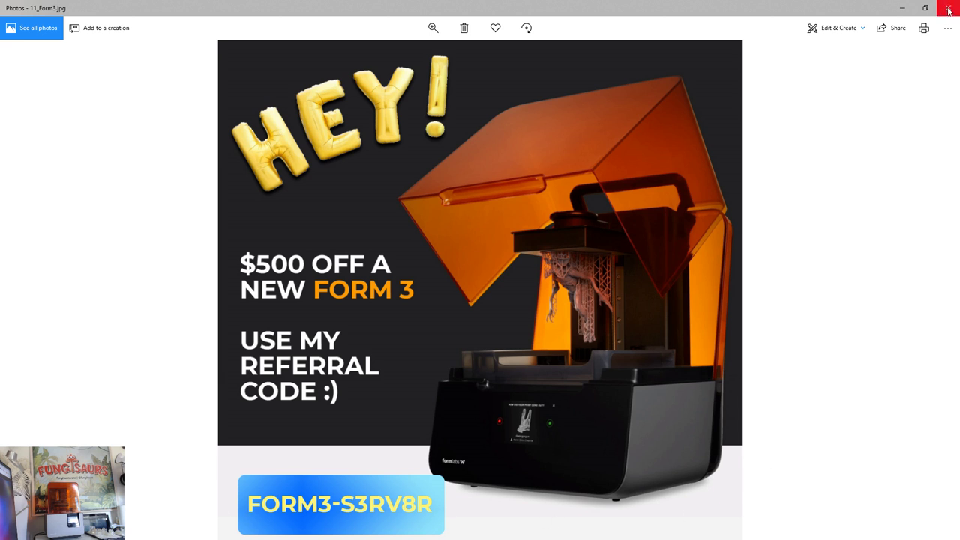
key(Left)
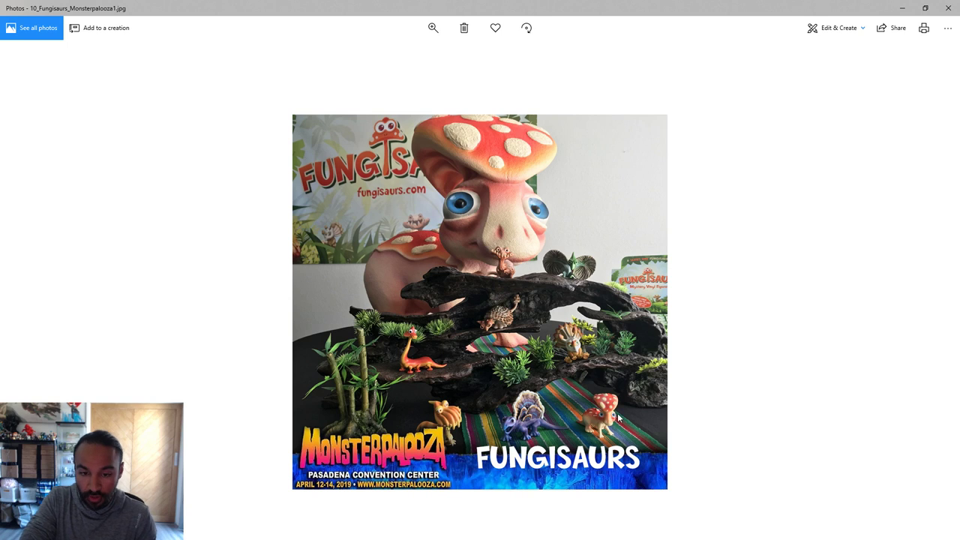
- Show the three Disney princess reference images, followed by the office cartoon in 6_collective.jpg
key(Left)
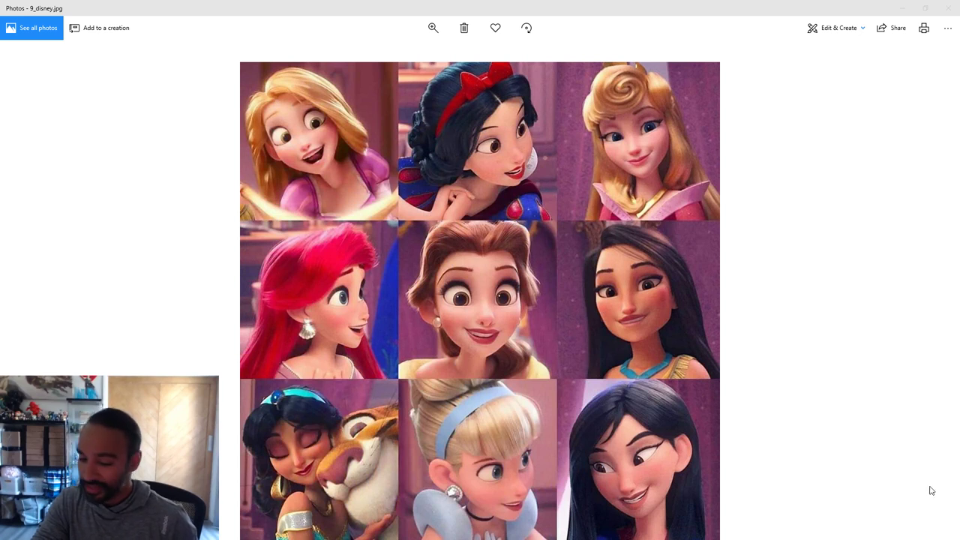
click(530, 419)
key(Left)
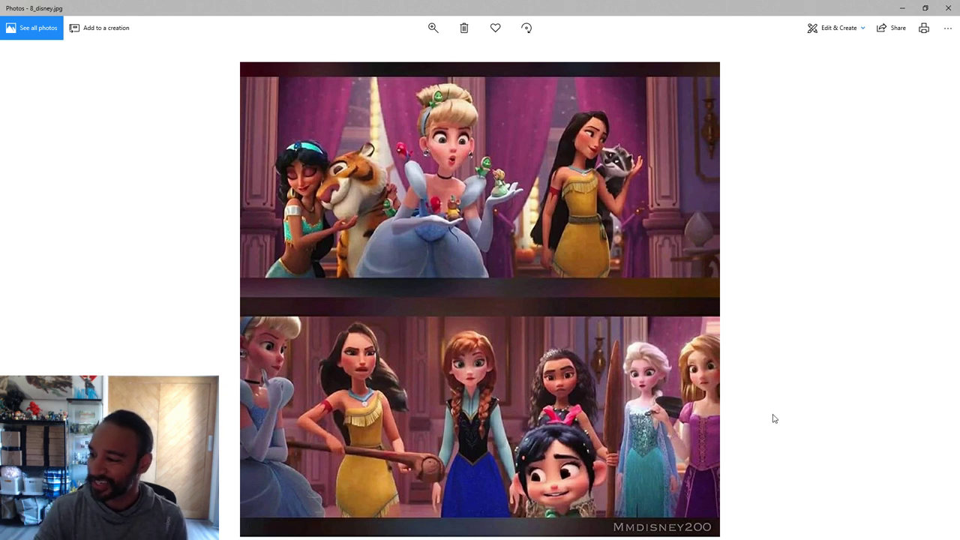
key(Left)
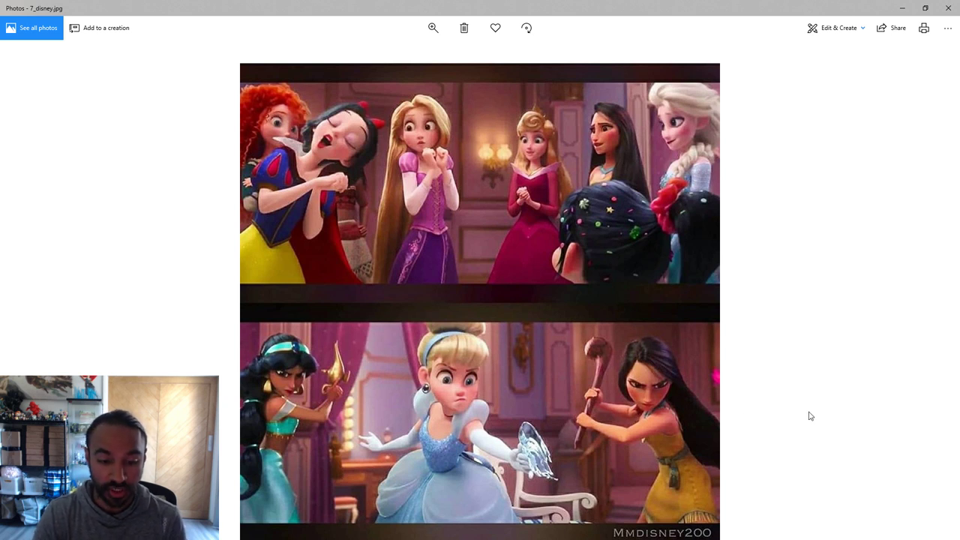
key(Left)
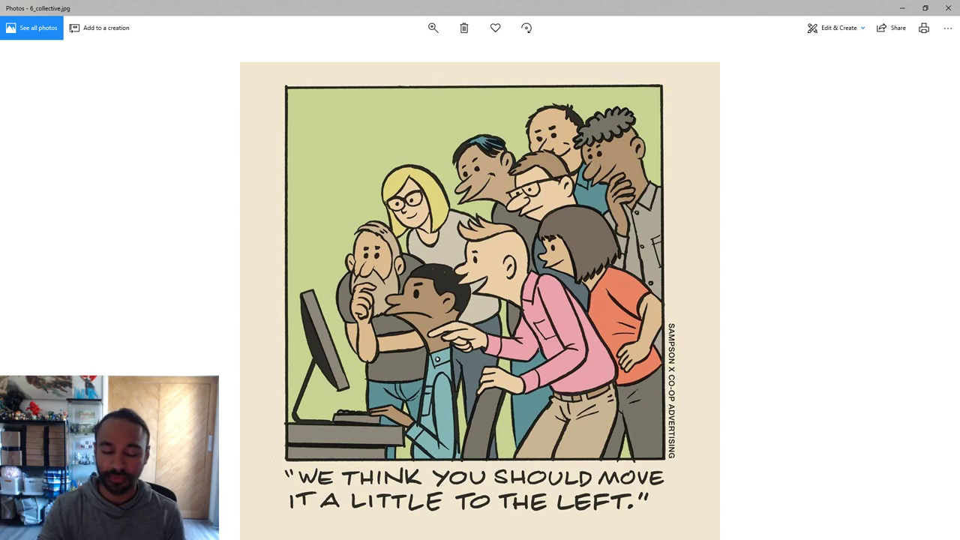
- Compare the colour line-up of the Fungisaurs human characters with the Nish model in the Apr 18 stream announcement
key(Left)
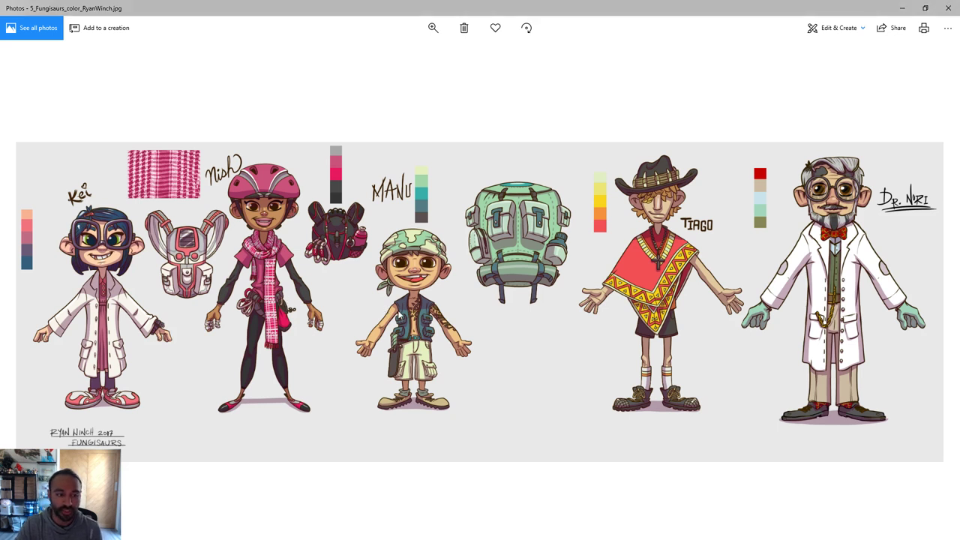
key(Left)
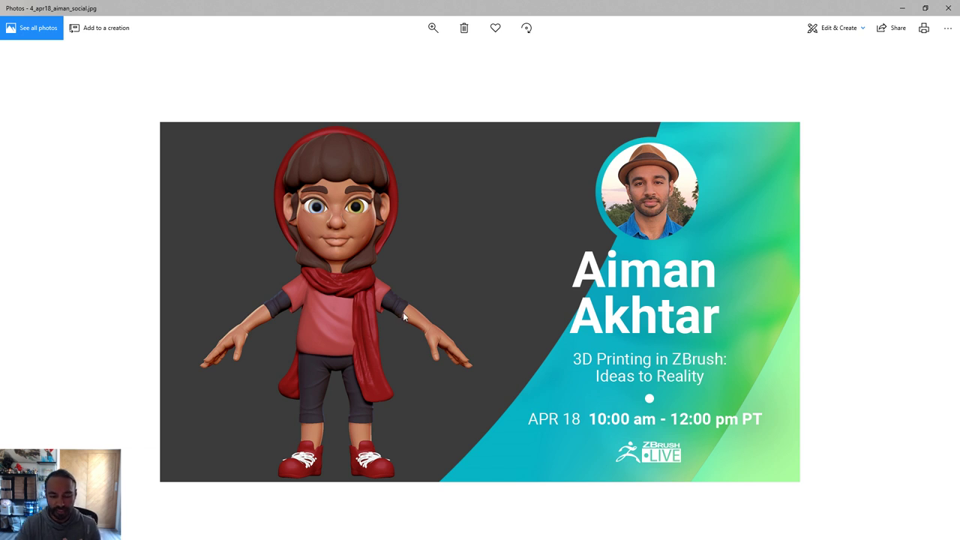
key(Right)
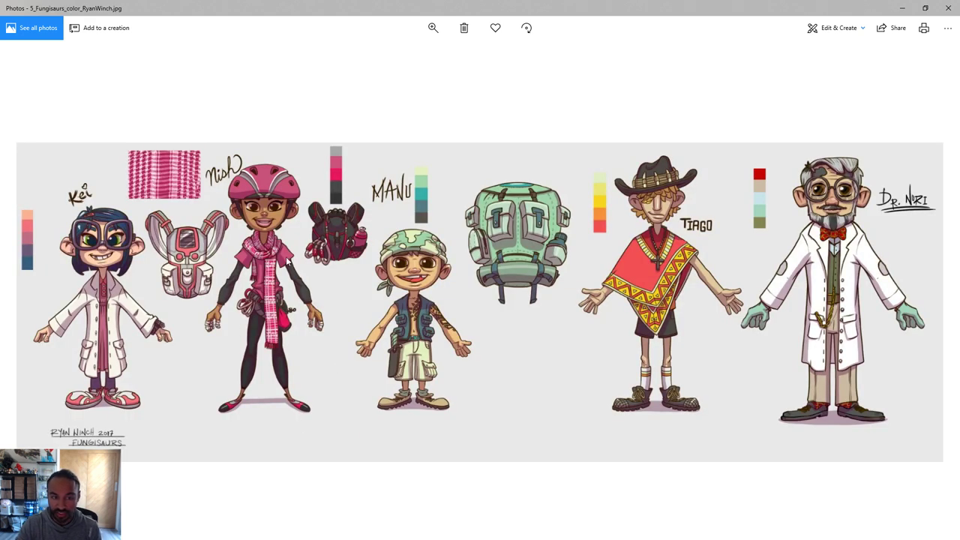
key(Left)
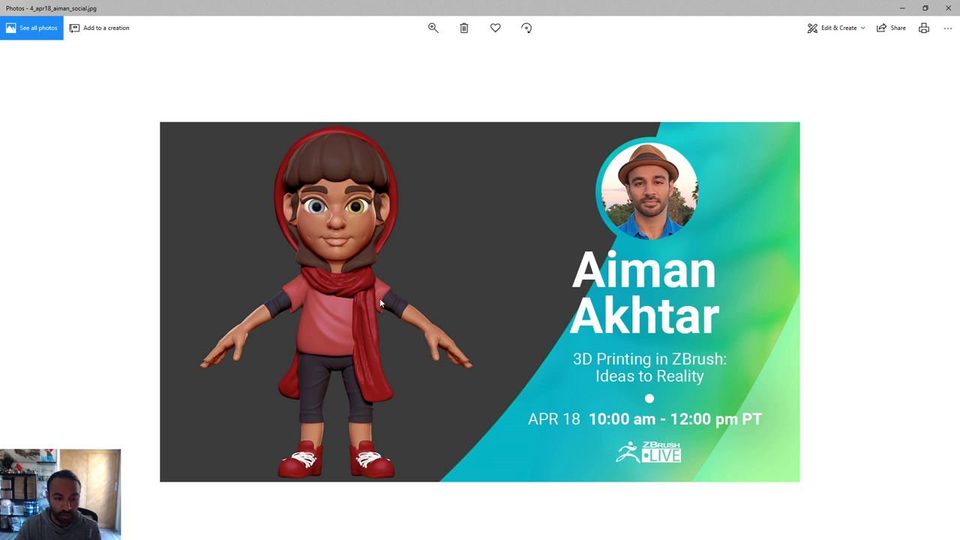
- Show the Nish outfit variations and compare the first-pass renders with the red-scarf version of the character
key(Left)
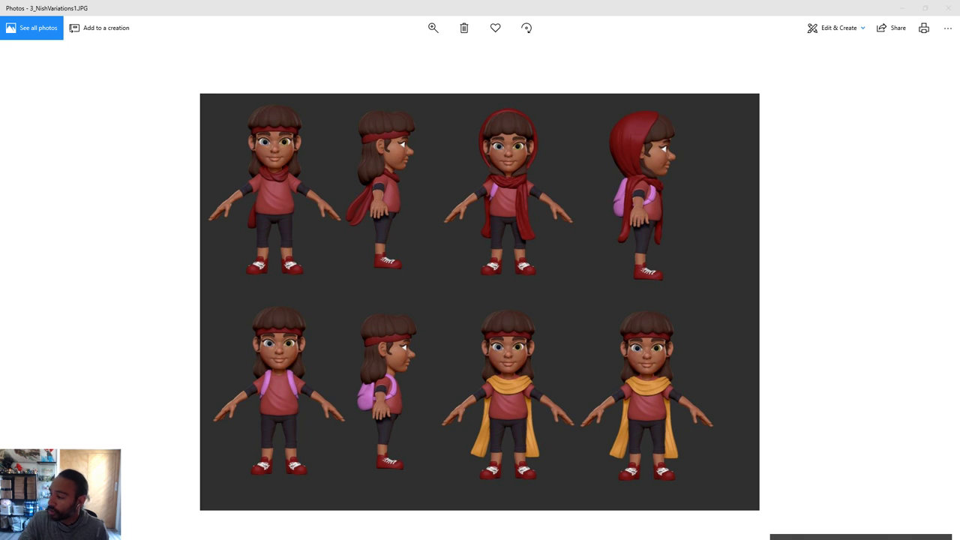
click(664, 430)
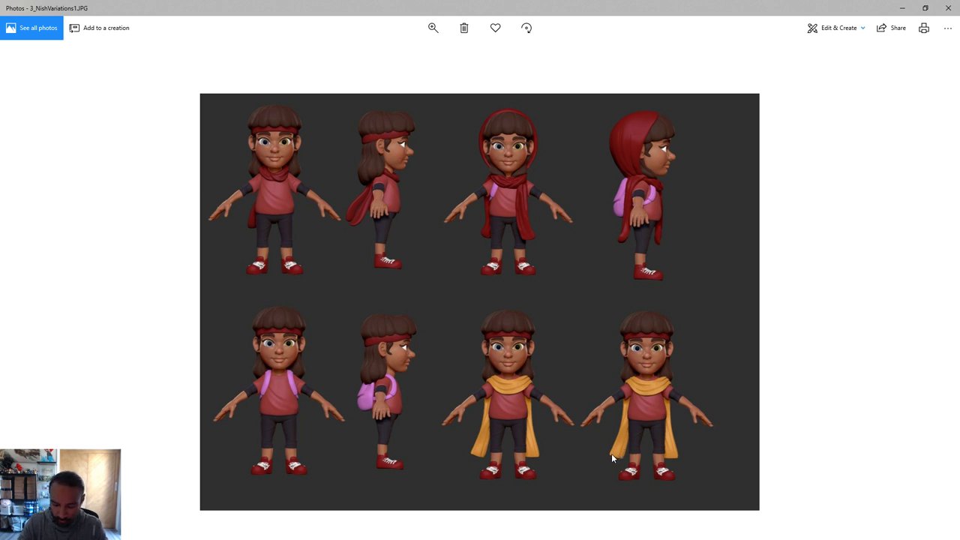
key(Left)
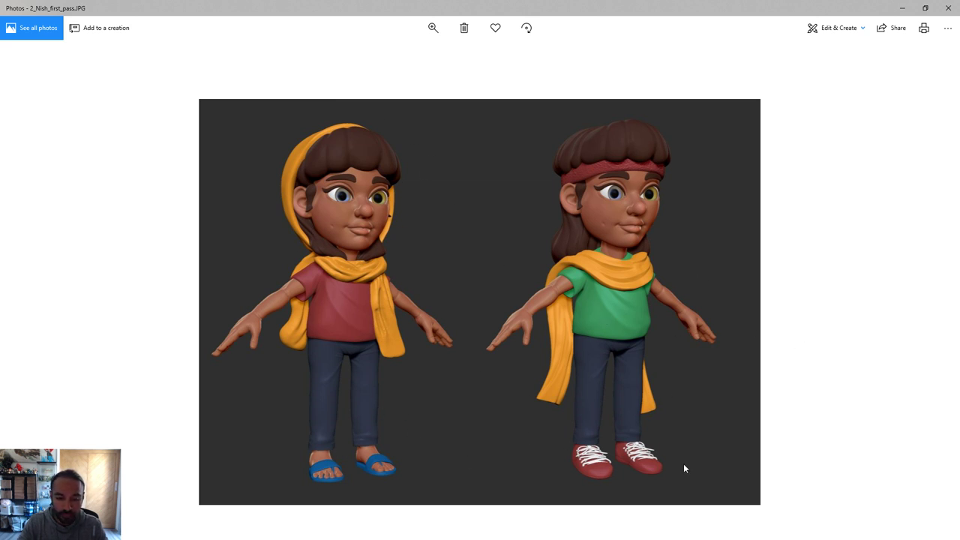
key(Left)
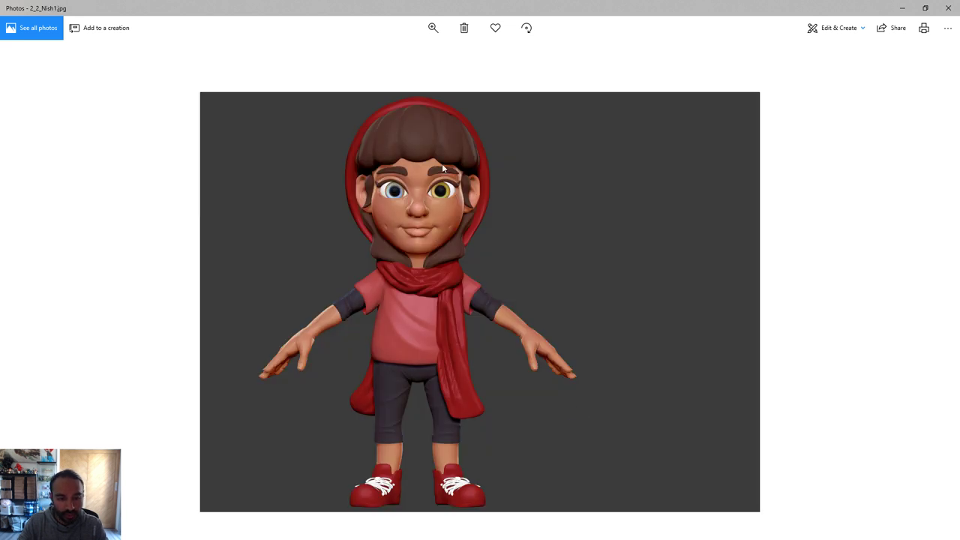
key(Right)
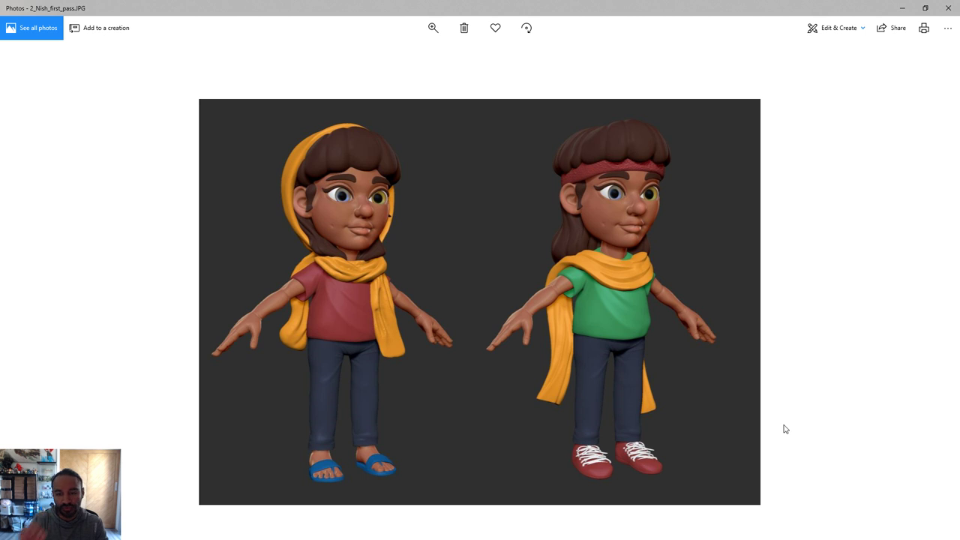
key(Right)
key(Right)
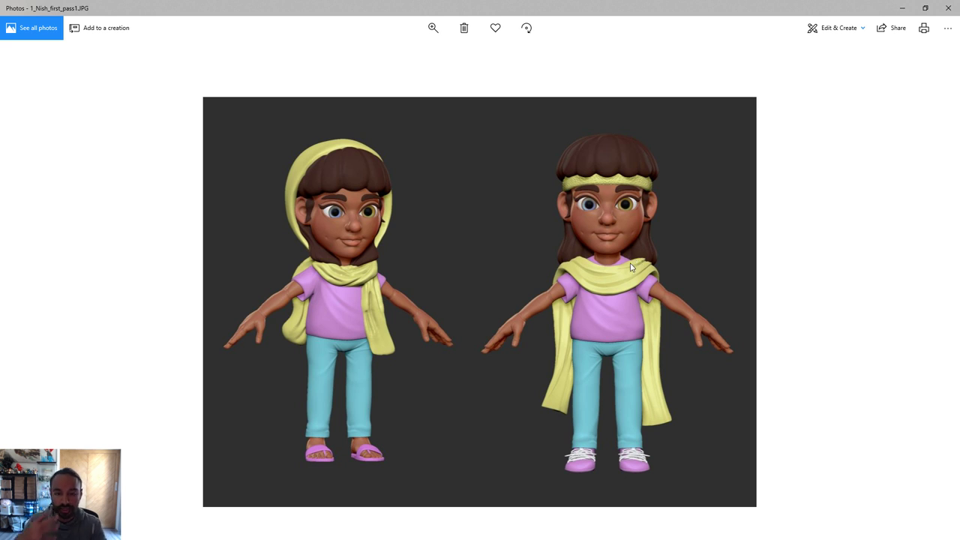
- Compare the hand-drawn character in the Apr 25 stream announcement with the yellow-scarf Nish first-pass render
key(Left)
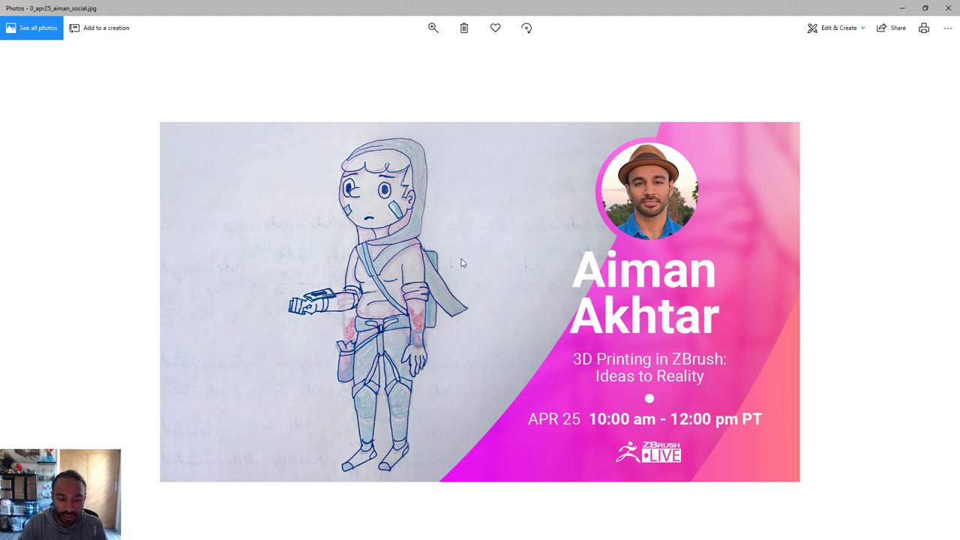
key(Right)
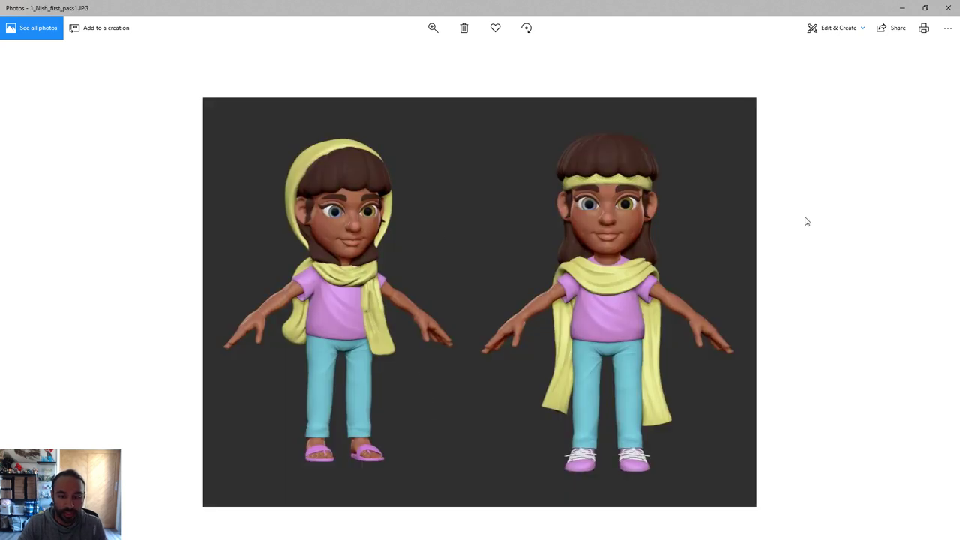
key(Left)
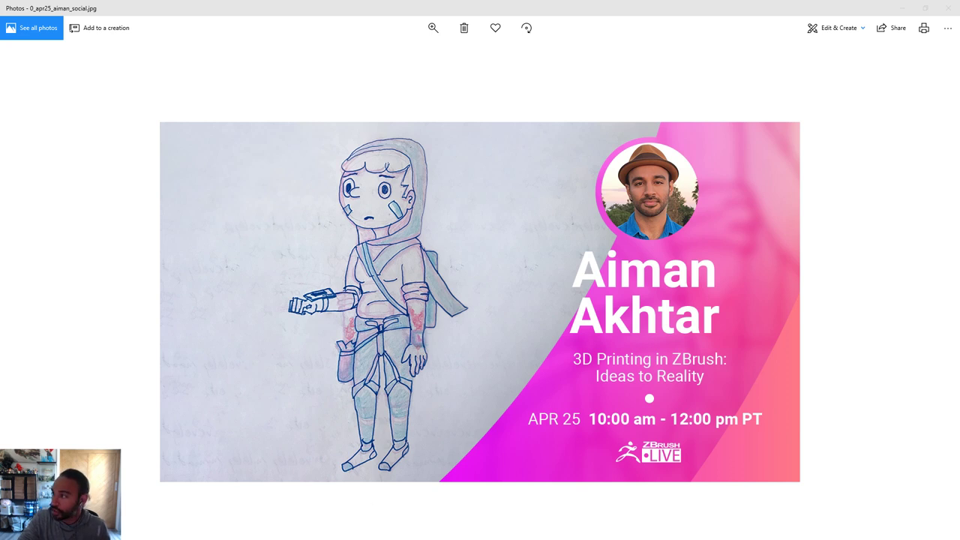
- Bring in the browser window with the ArtStation Adventurer fan art, view the original Instagram design and open its artist's profile
drag(721, 539, 481, 5)
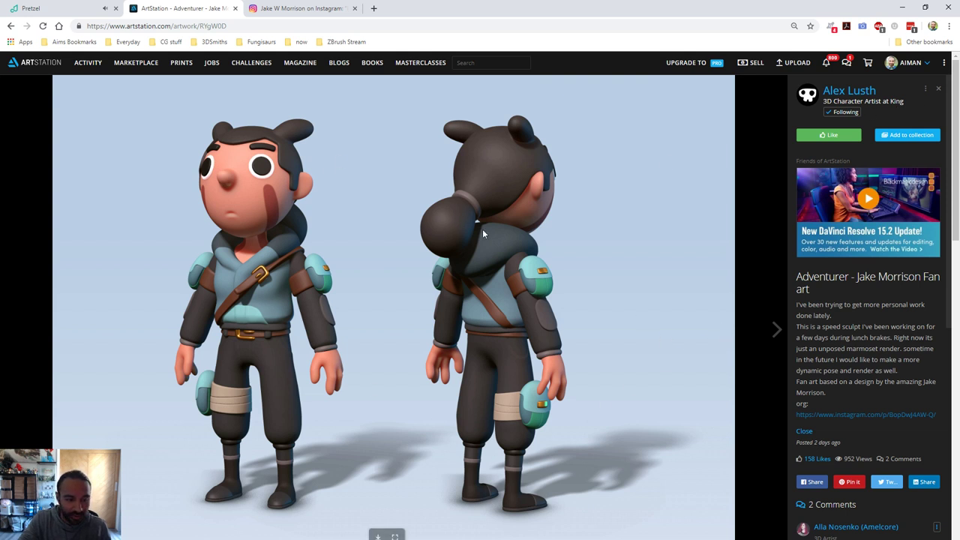
key(ctrl+Tab)
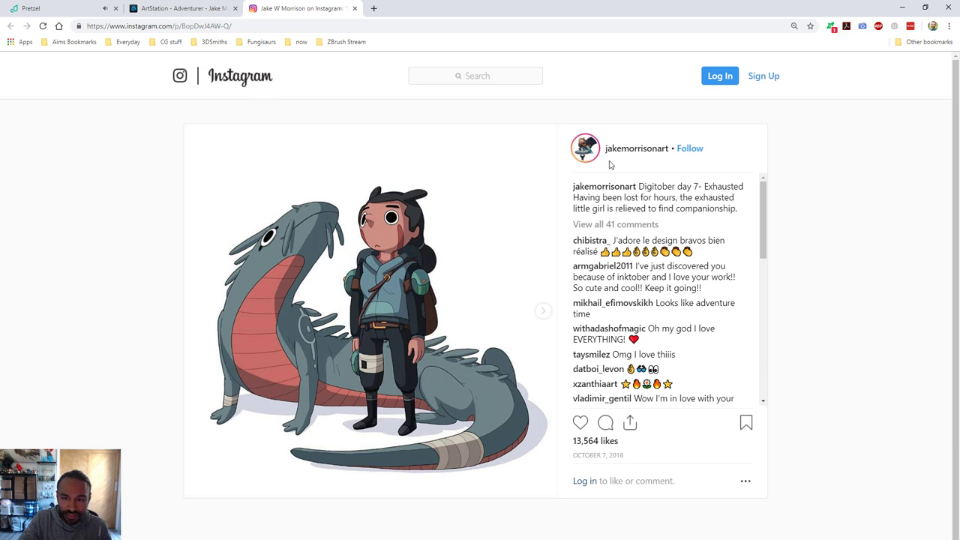
click(652, 154)
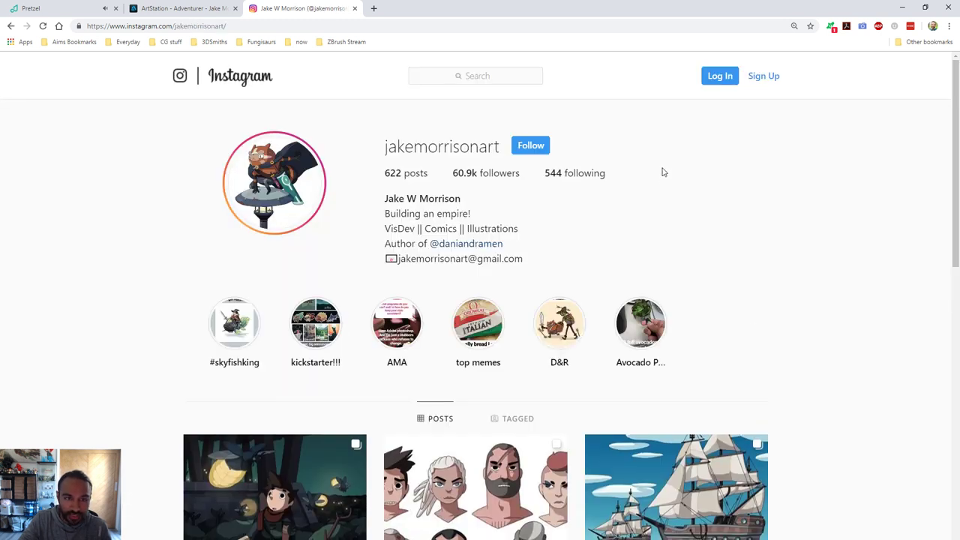
- Look through the artist's Instagram posts for stylized character, creature and environment designs
scroll(803, 293, down, 7)
scroll(805, 293, down, 4)
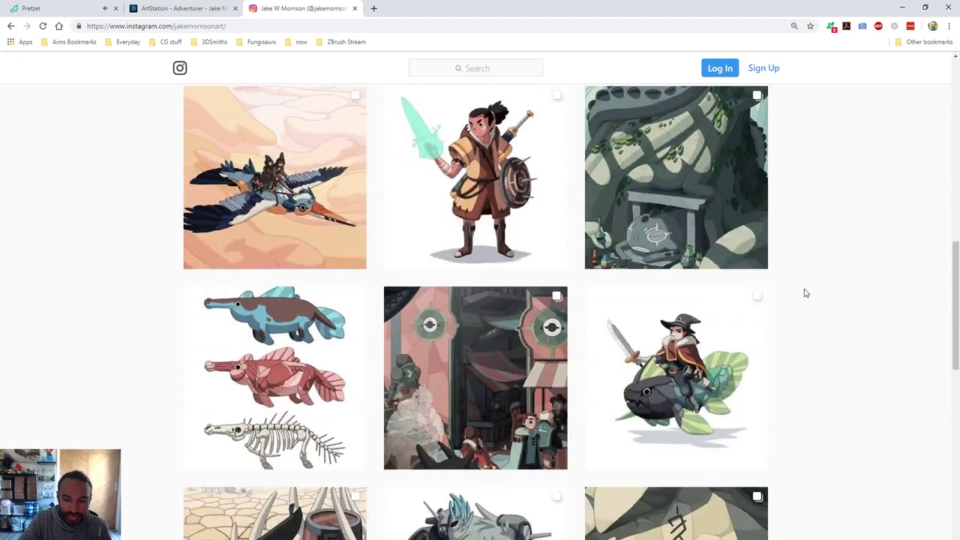
scroll(801, 290, down, 3)
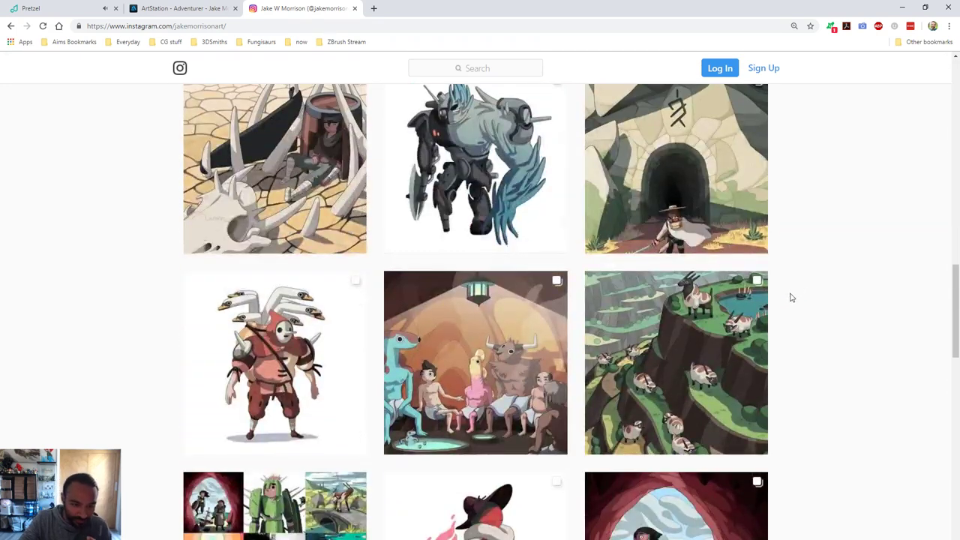
scroll(777, 309, down, 4)
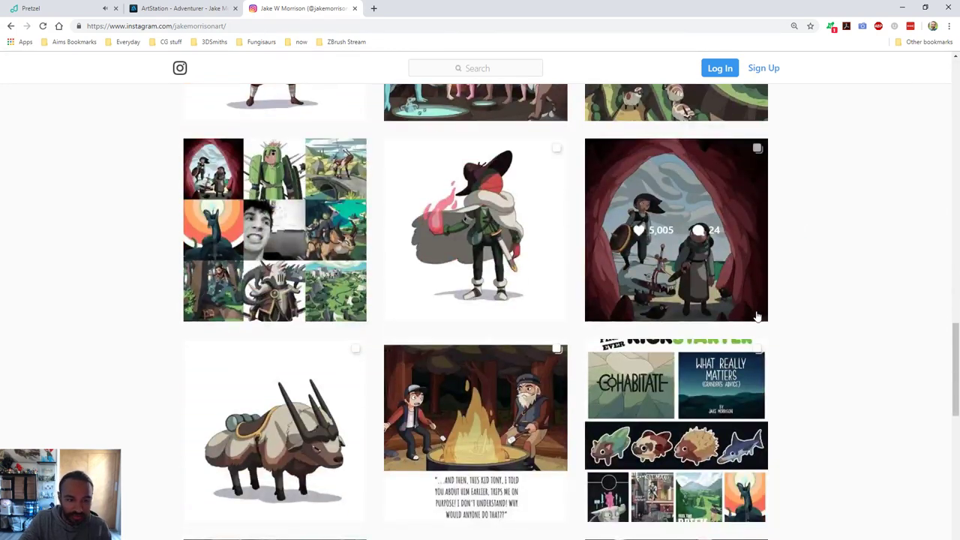
scroll(757, 315, down, 4)
scroll(754, 309, down, 4)
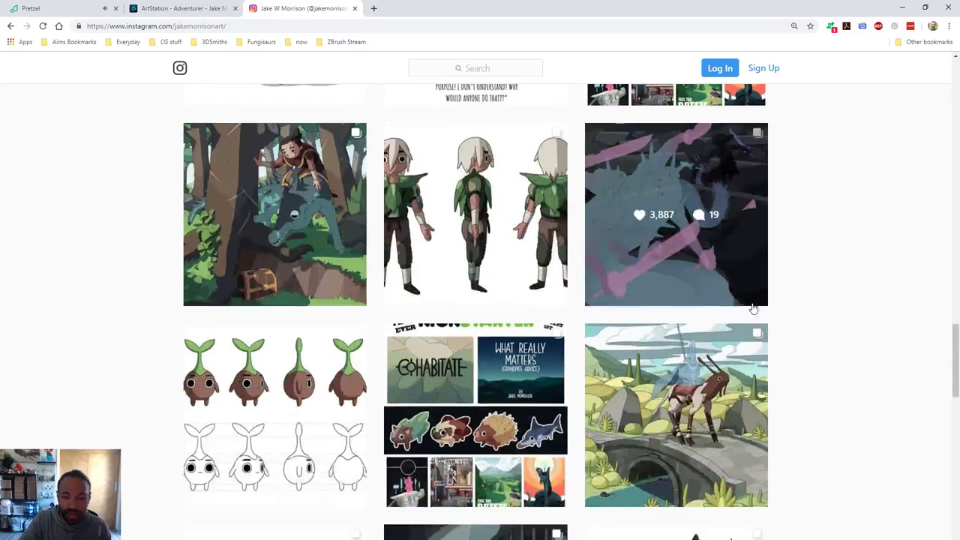
scroll(752, 306, down, 1)
scroll(752, 306, down, 2)
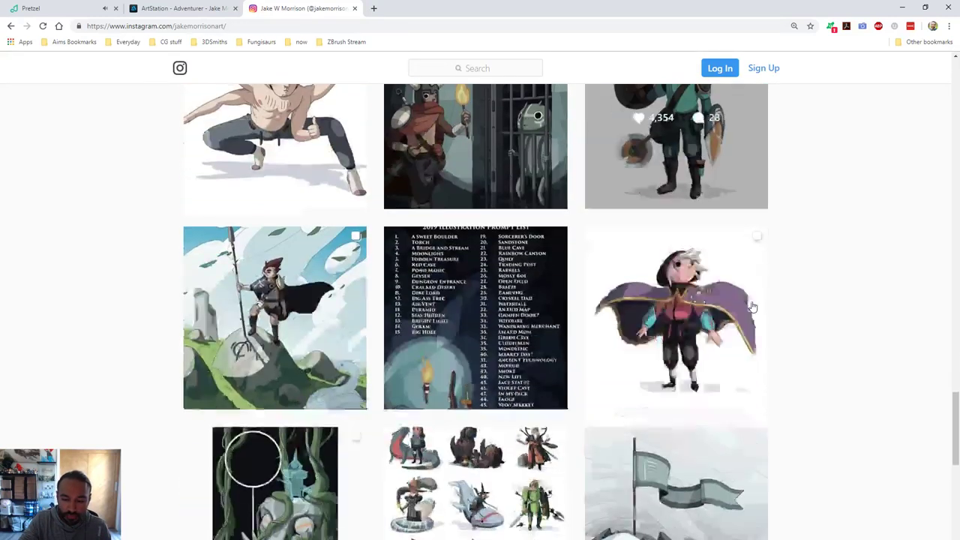
- View the purple-caped character post and the nine-character 2018 collage, and continue through the artist's older character and creature designs
click(688, 346)
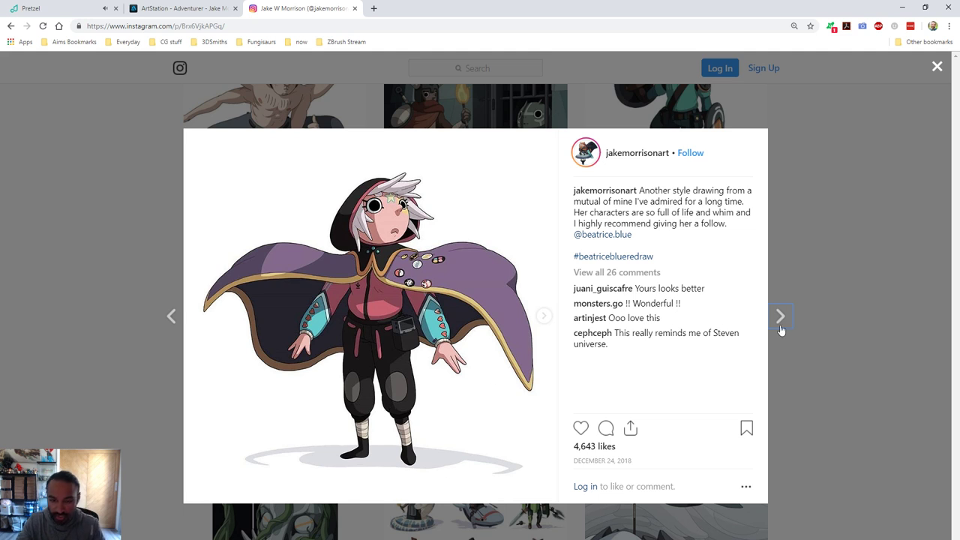
click(892, 337)
scroll(857, 328, down, 3)
click(482, 254)
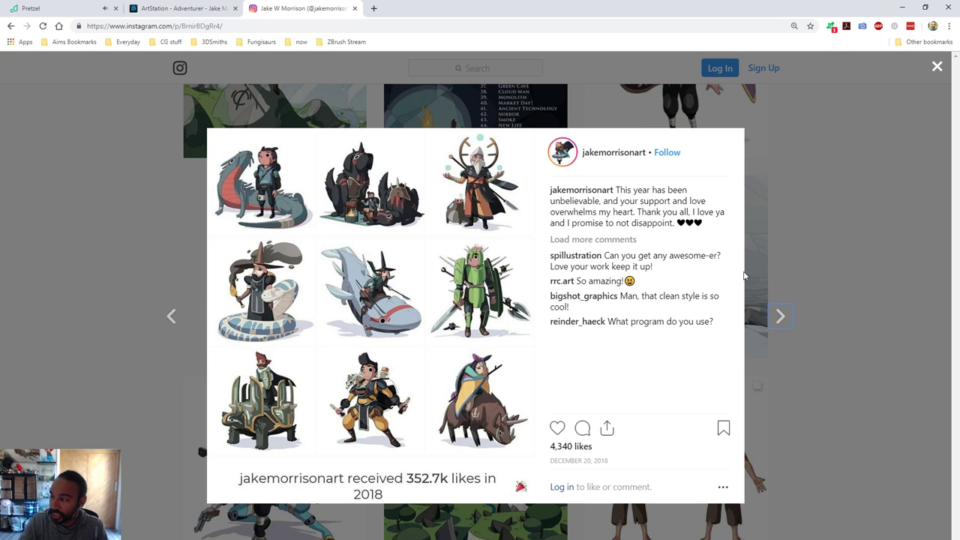
click(848, 252)
scroll(846, 252, down, 3)
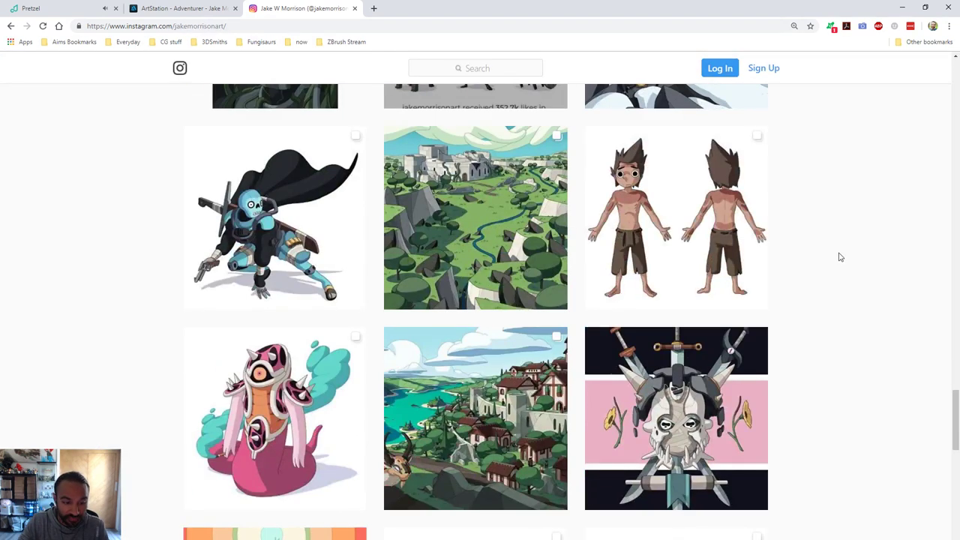
scroll(840, 251, down, 5)
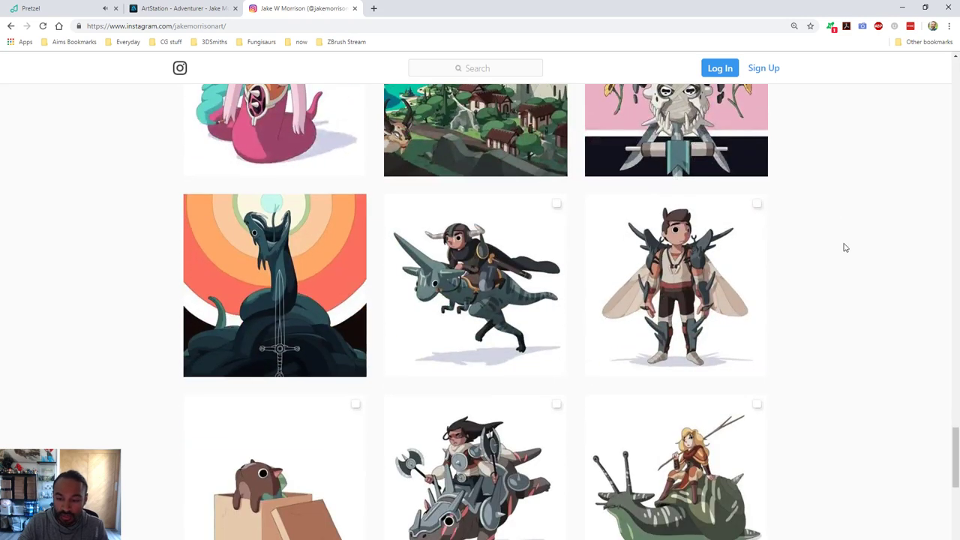
scroll(844, 244, down, 5)
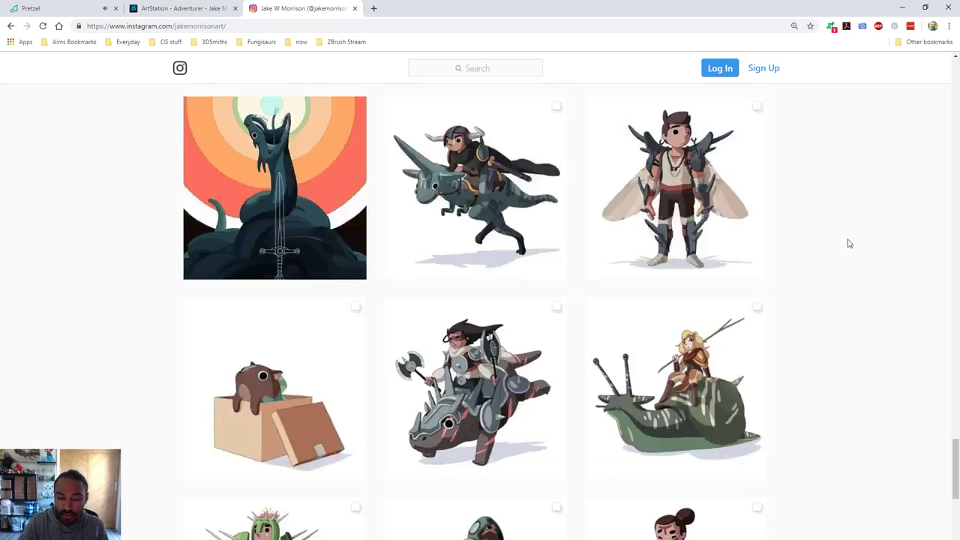
- Return to the ArtStation Adventurer fan art and examine its front, back and side renders
click(189, 8)
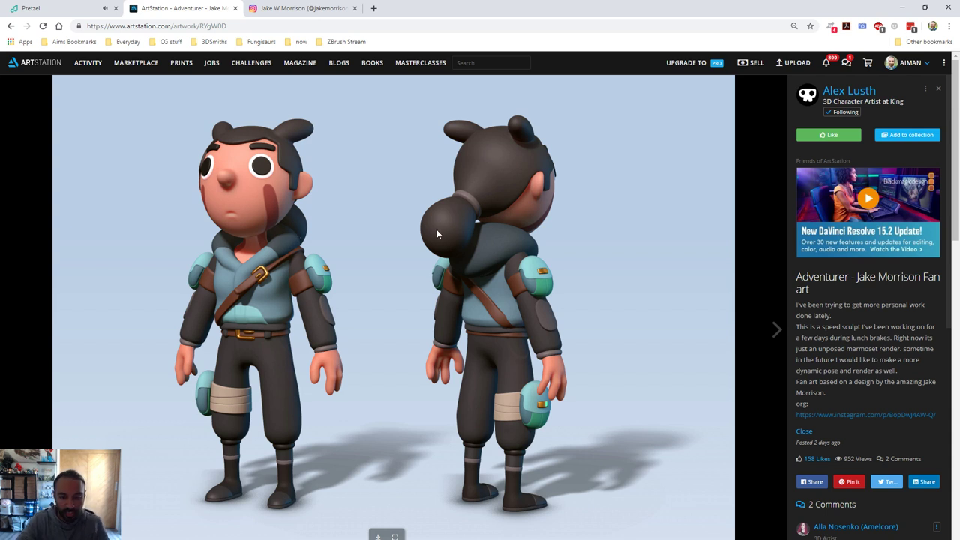
scroll(664, 305, down, 15)
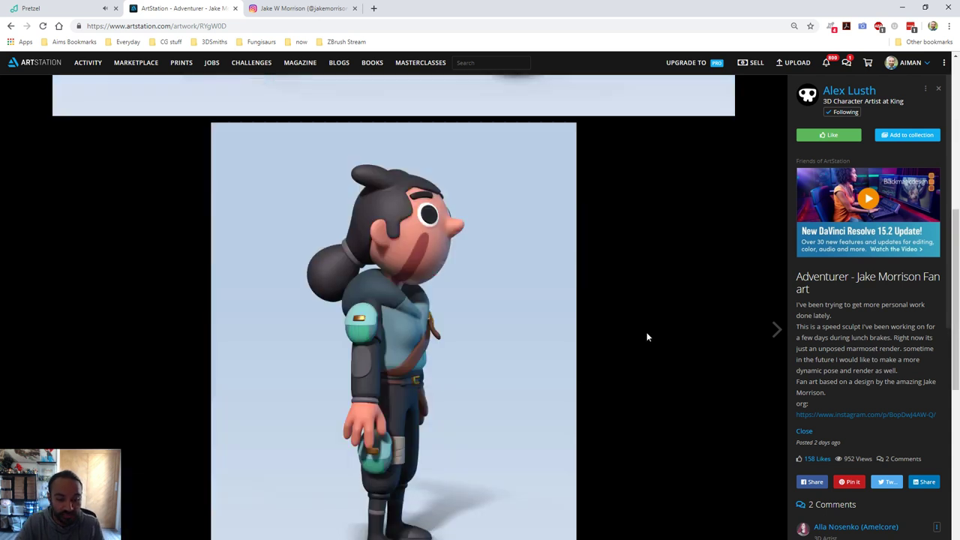
scroll(635, 323, down, 3)
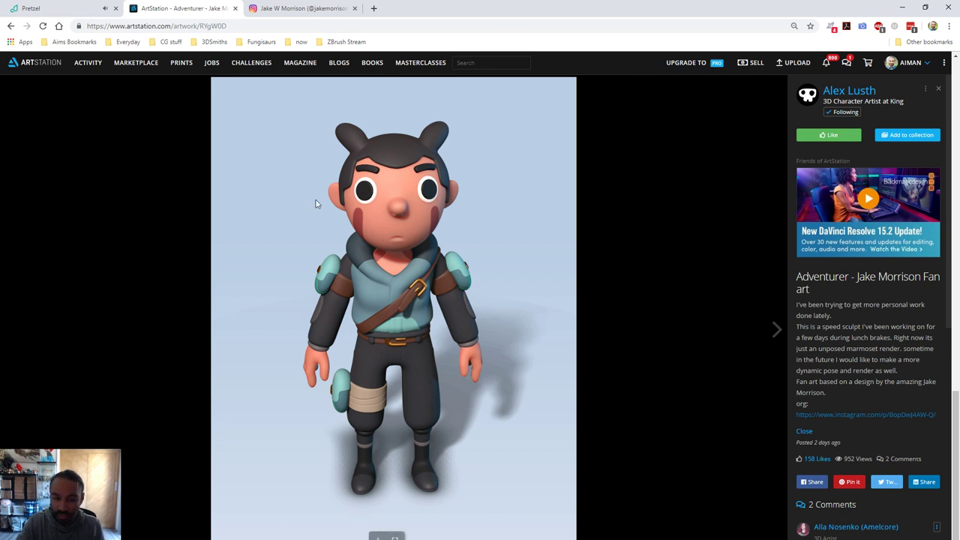
scroll(586, 416, down, 5)
scroll(586, 417, up, 6)
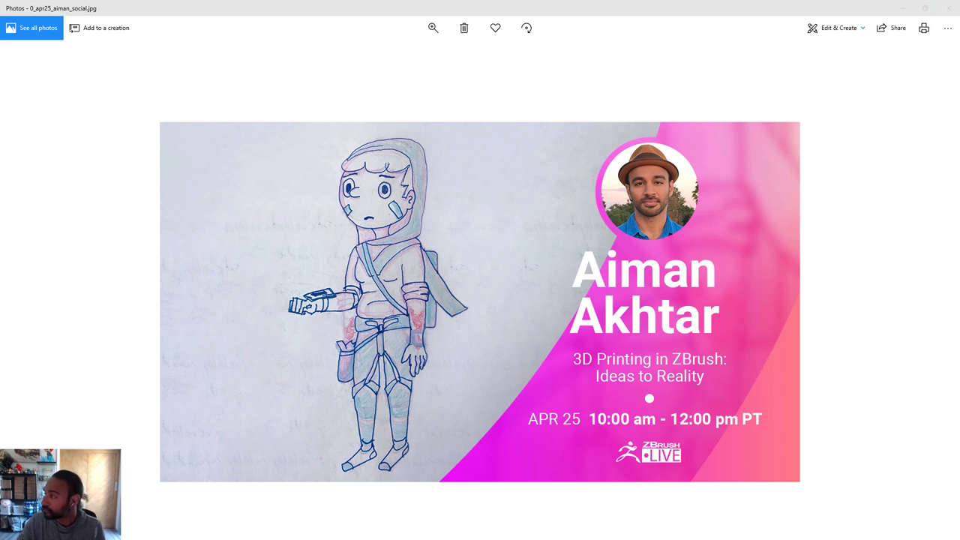
- Find the browser window with the stream pages, check the Restream chat and move the window off the shared screen
drag(958, 75, 674, 56)
key(alt+Tab)
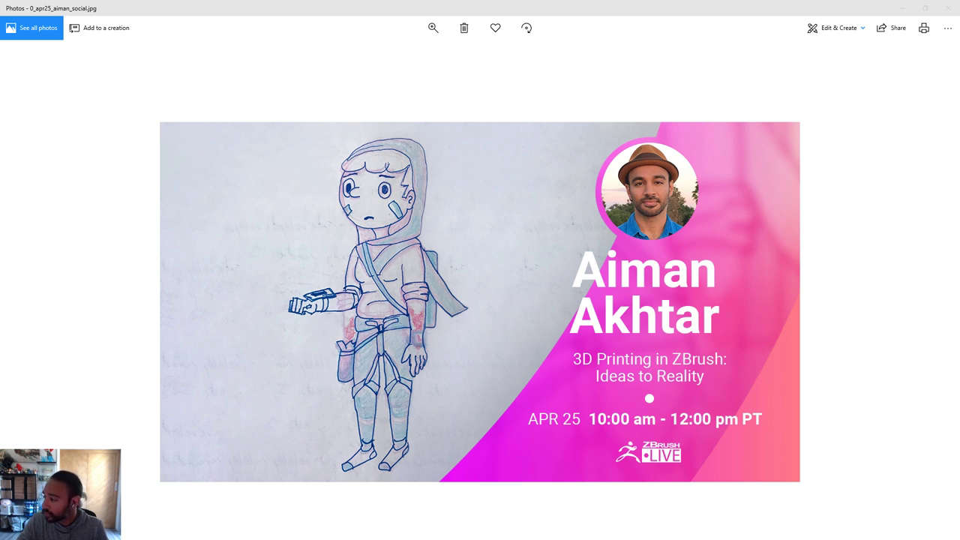
key(alt+Tab)
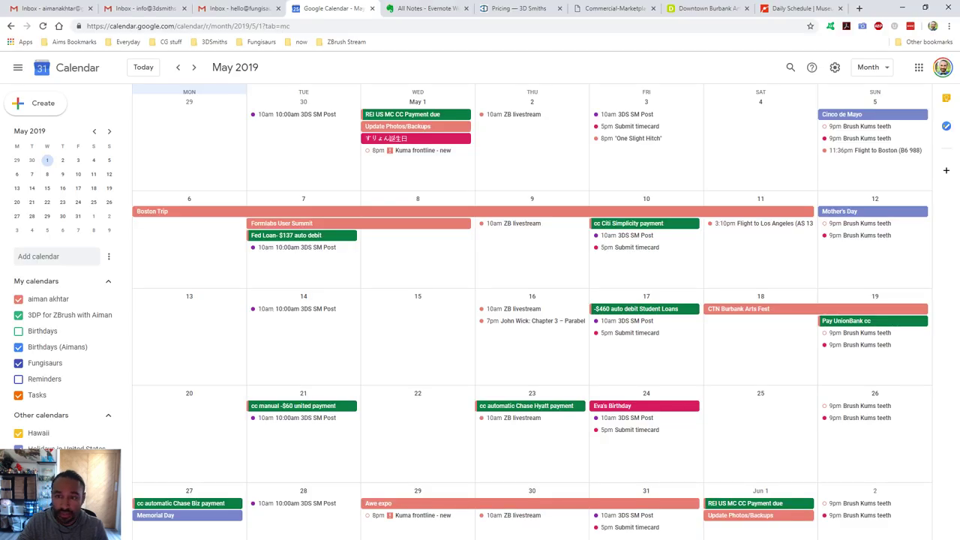
key(alt+Tab)
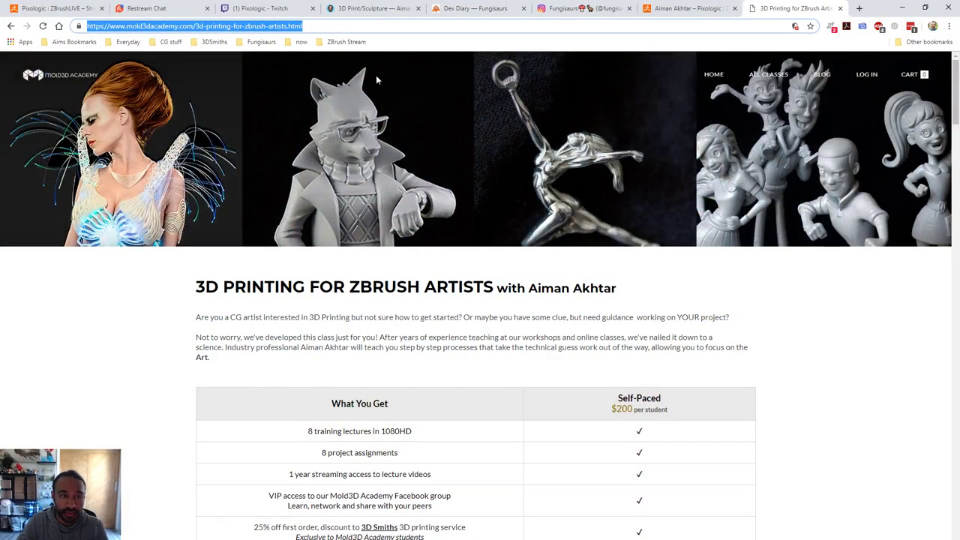
click(167, 3)
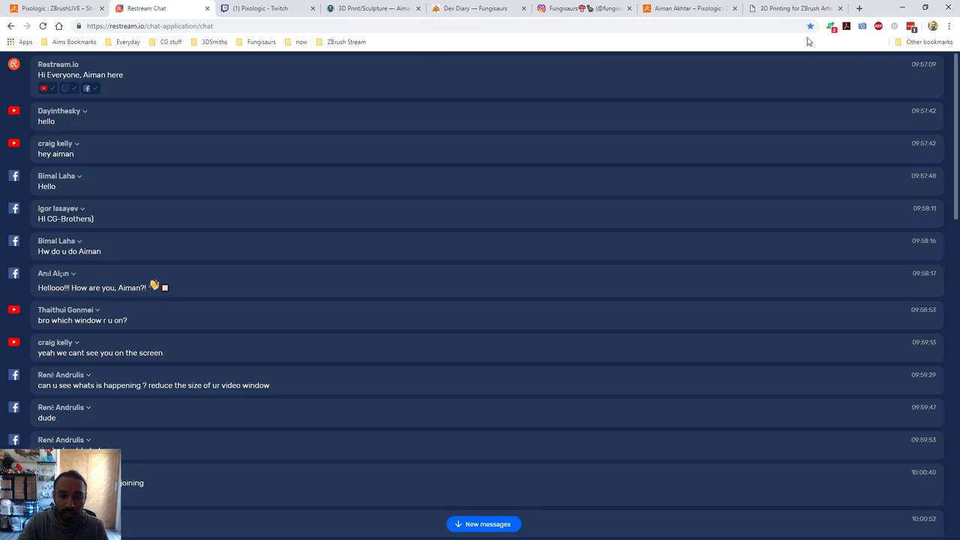
drag(874, 4, 959, 4)
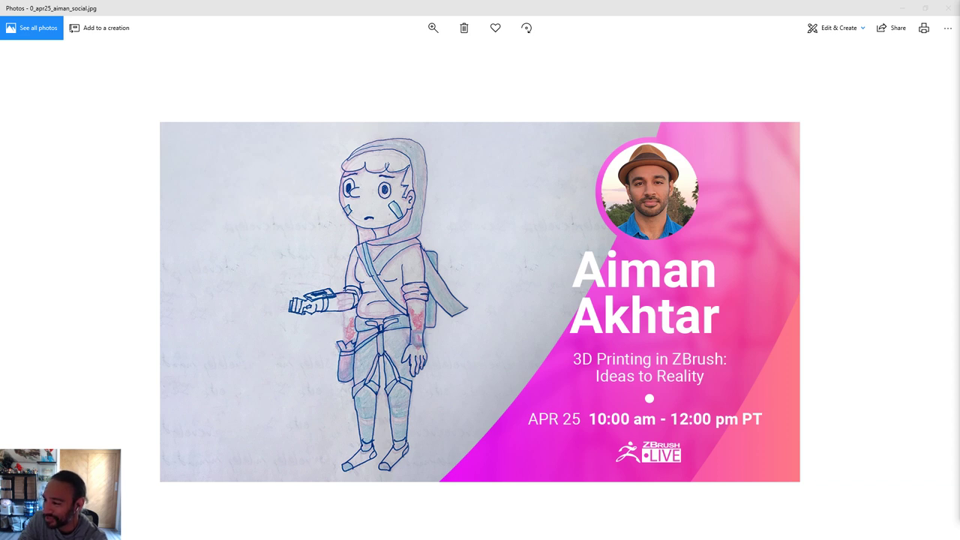
- Close the Apr 25 announcement image and move the Younger Nish folder window aside briefly to show the desktop wallpaper
click(947, 7)
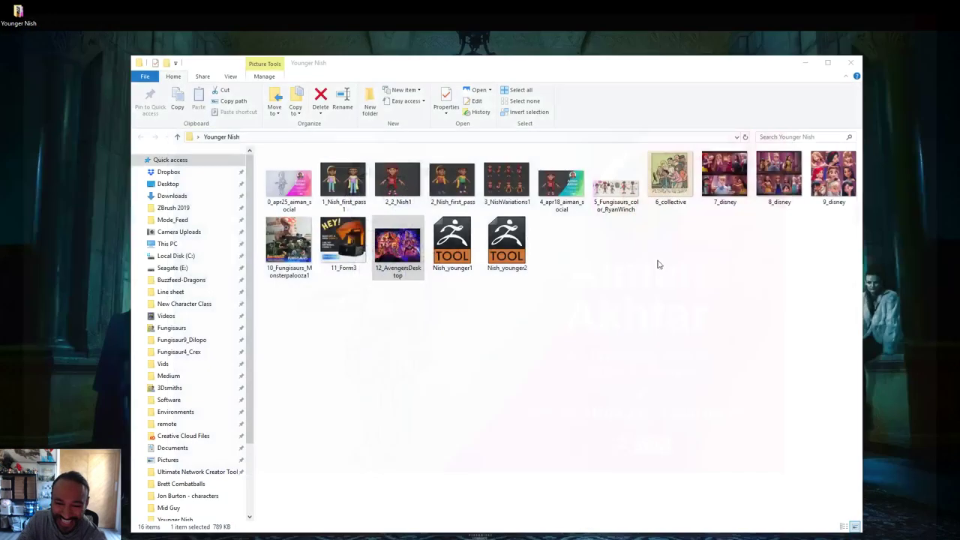
drag(500, 65, 522, 518)
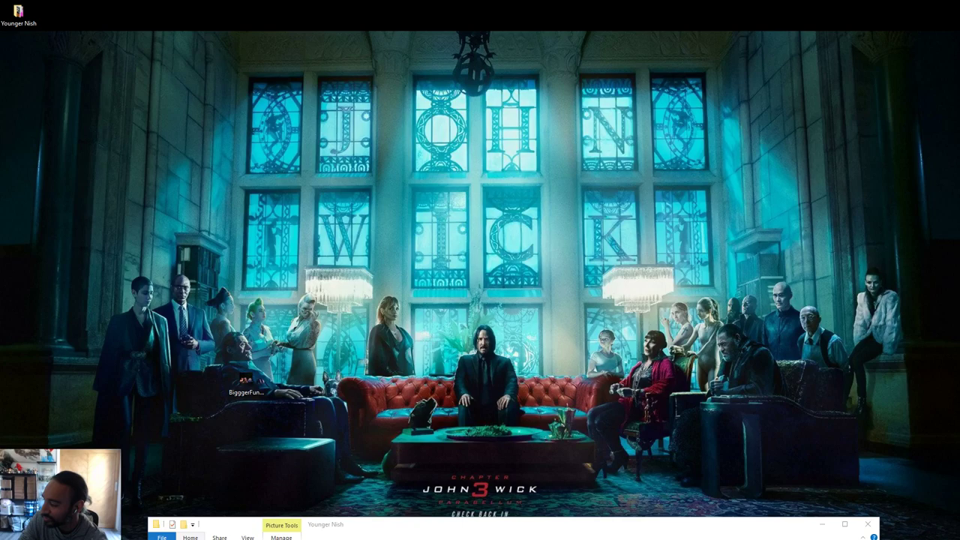
drag(646, 526, 667, 64)
- Set the 12_AvengersDesktop image as the desktop background, reveal it and close the Younger Nish folder window
right_click(438, 249)
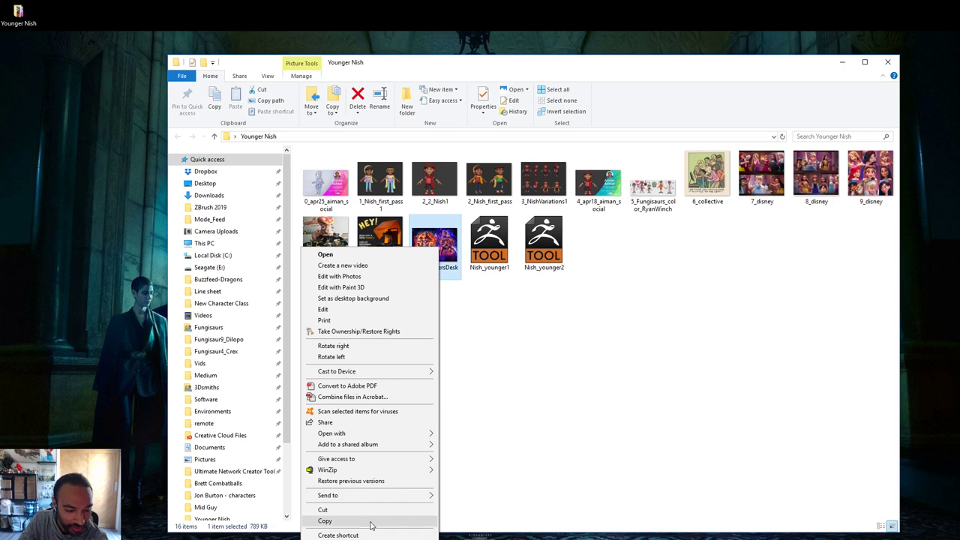
click(368, 299)
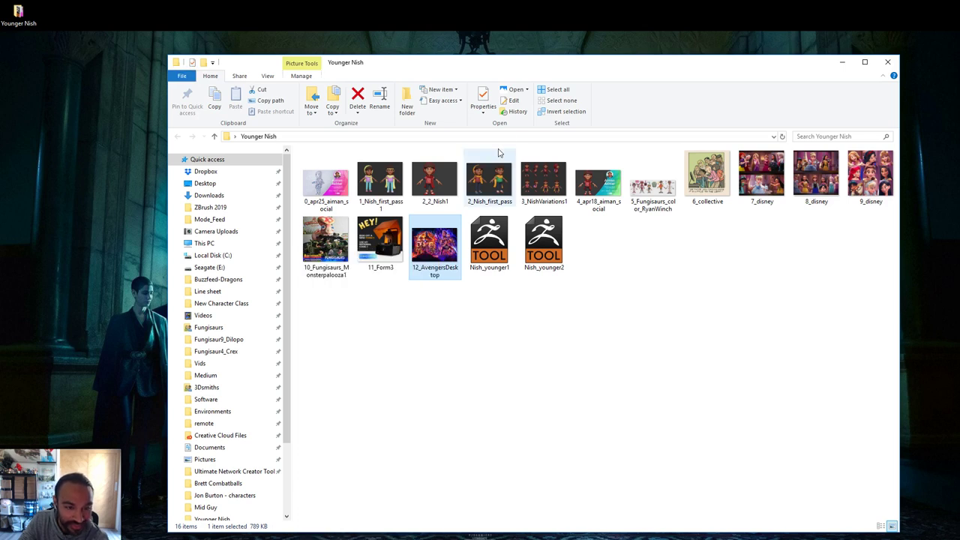
drag(510, 67, 494, 435)
drag(692, 431, 681, 361)
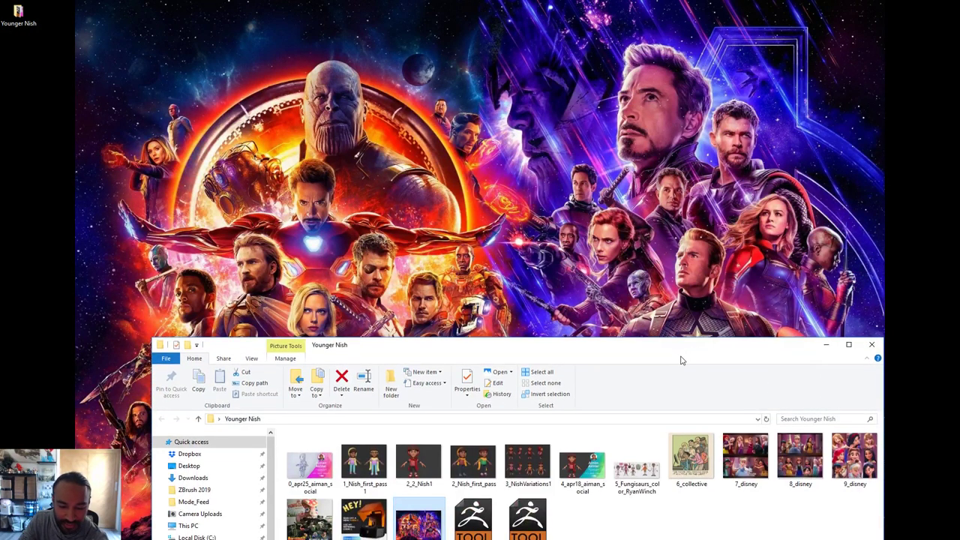
click(872, 345)
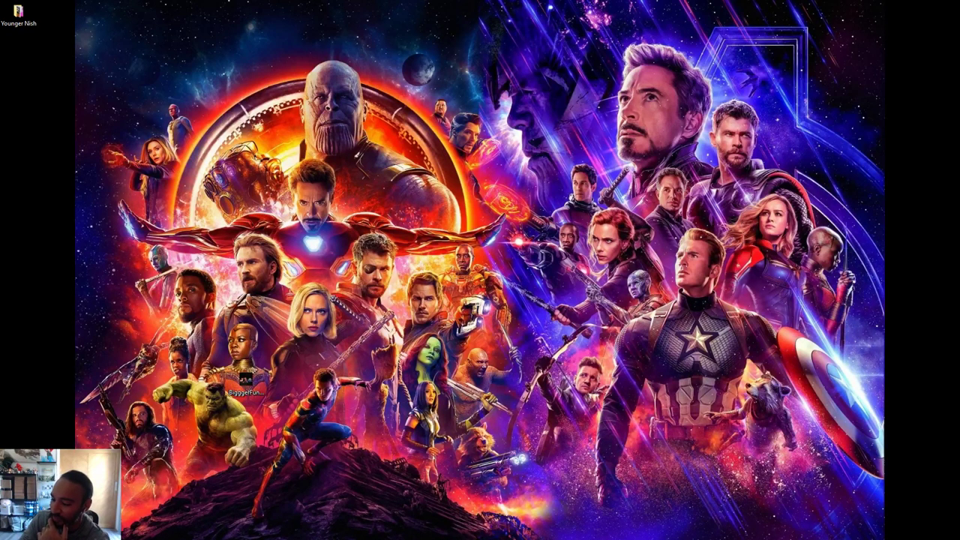
- Show the Fungisaurs Monsterpalooza photo enlarged and close it
mouse_move(241, 539)
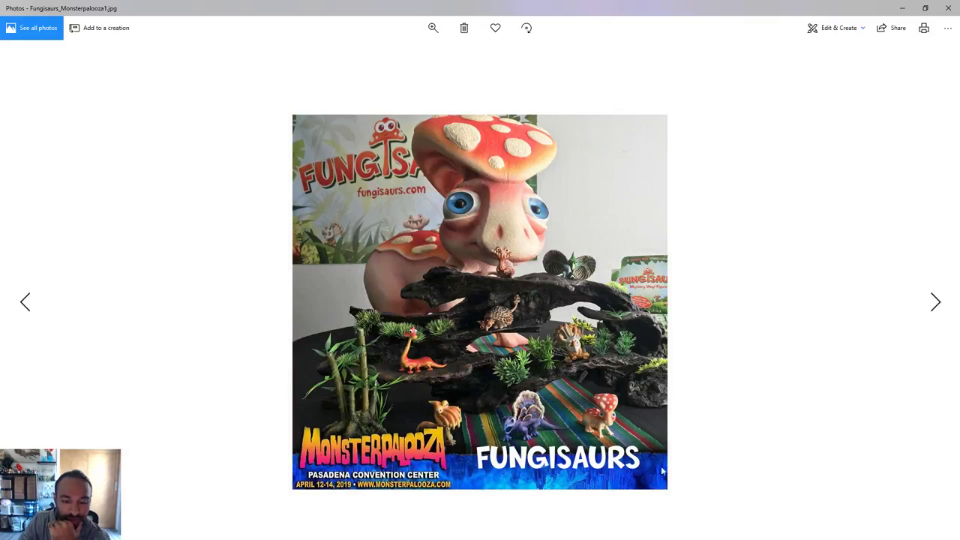
scroll(659, 373, up, 3)
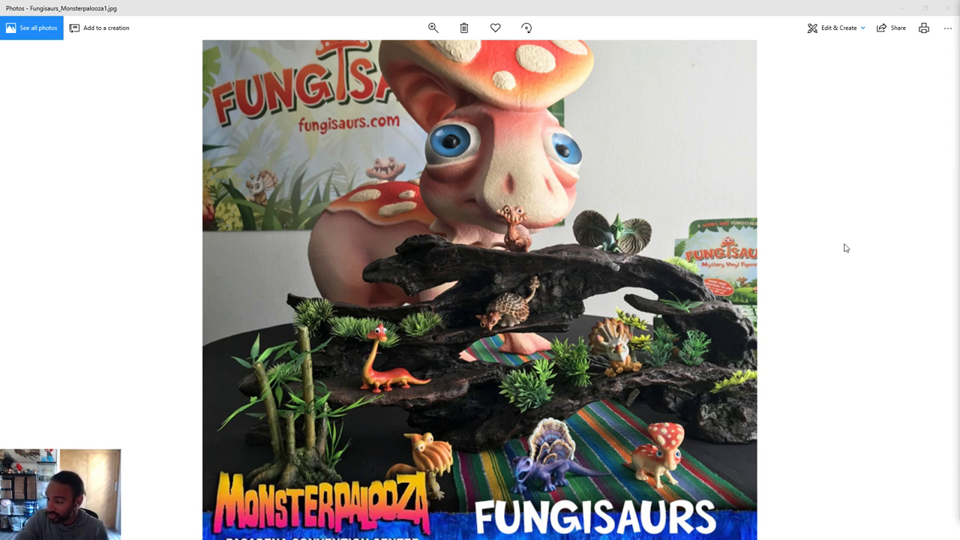
click(943, 10)
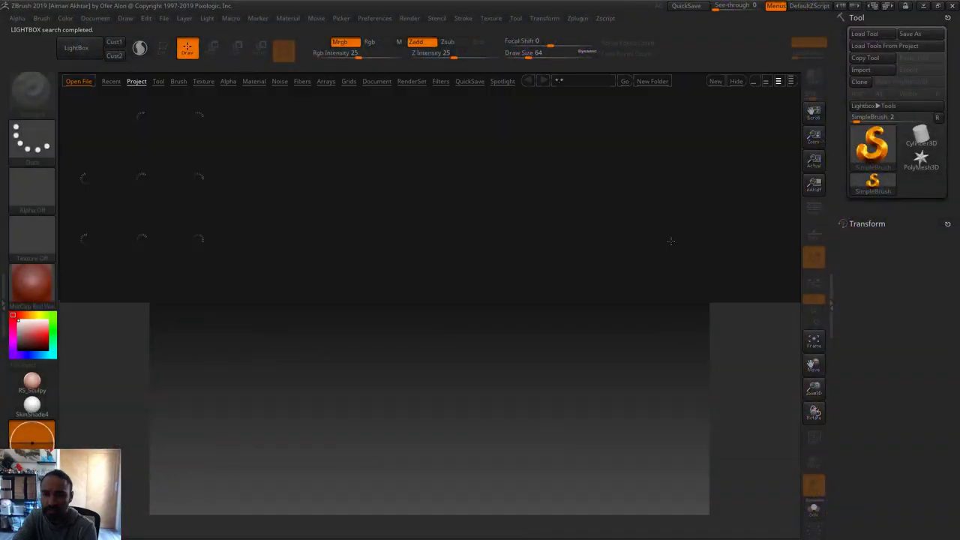
- Switch to the Downtown Burbank Arts Festival 2019 web page and highlight its title, the CTN Road Trip and the shops mention
click(788, 83)
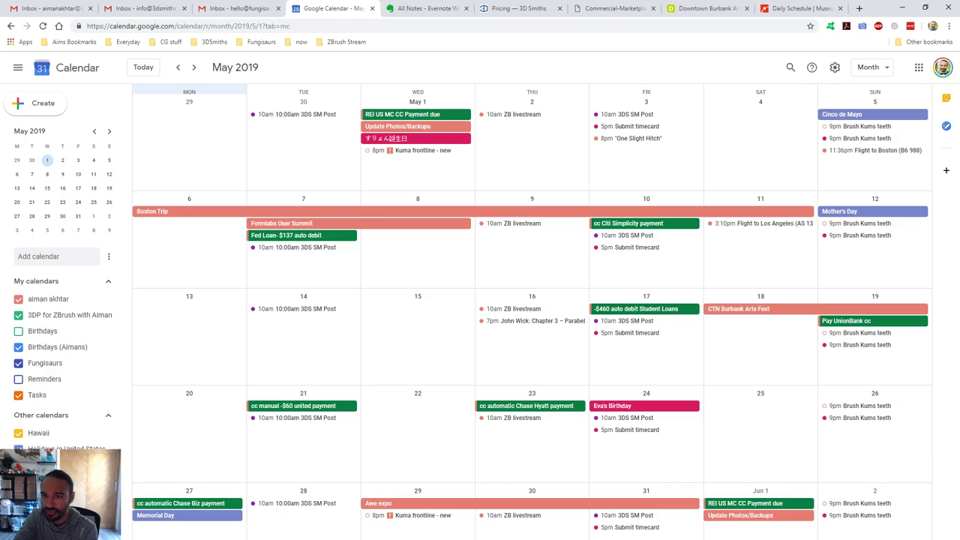
click(701, 7)
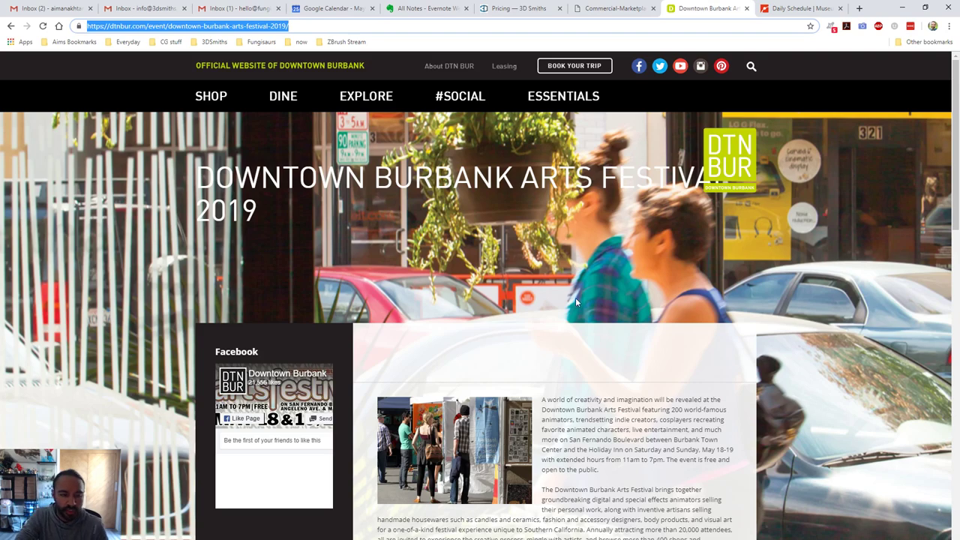
drag(319, 177, 705, 192)
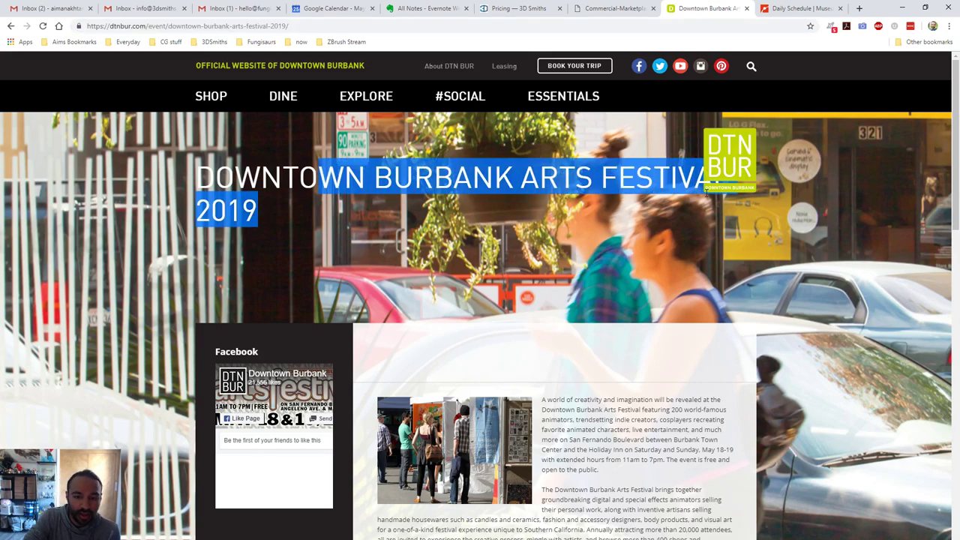
scroll(410, 310, down, 6)
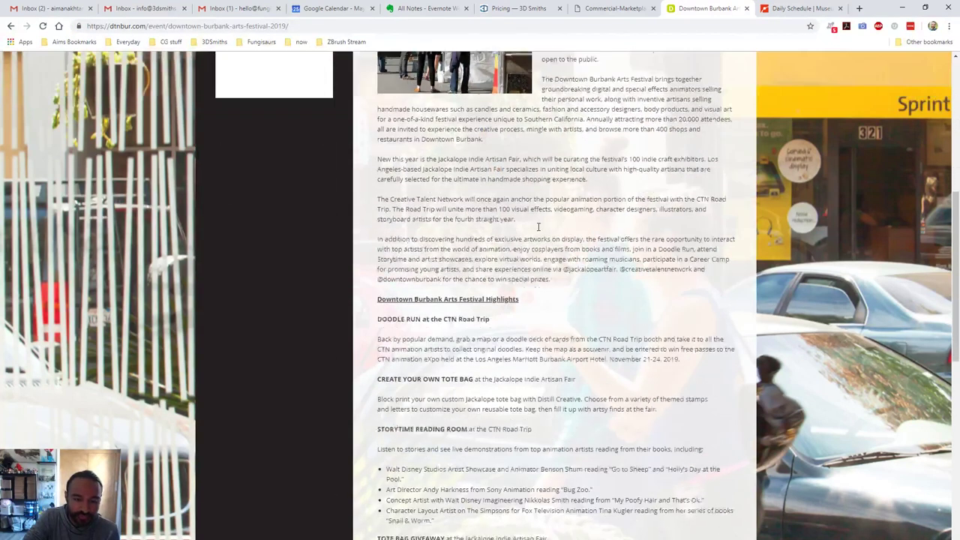
drag(444, 313, 501, 321)
click(485, 314)
scroll(614, 345, up, 2)
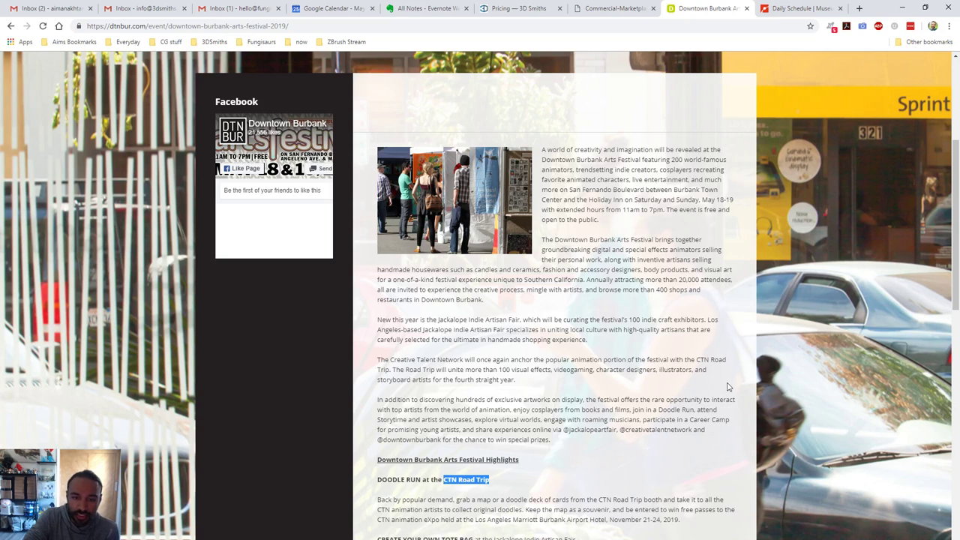
drag(651, 290, 684, 292)
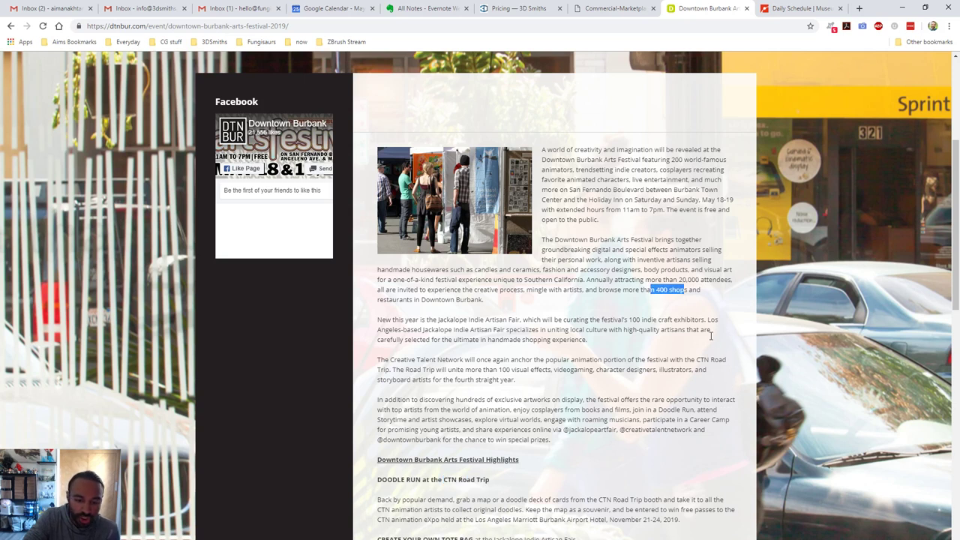
- Read through the festival highlights down to the downtown murals section and return to the introduction with the event dates and hours
scroll(730, 341, down, 2)
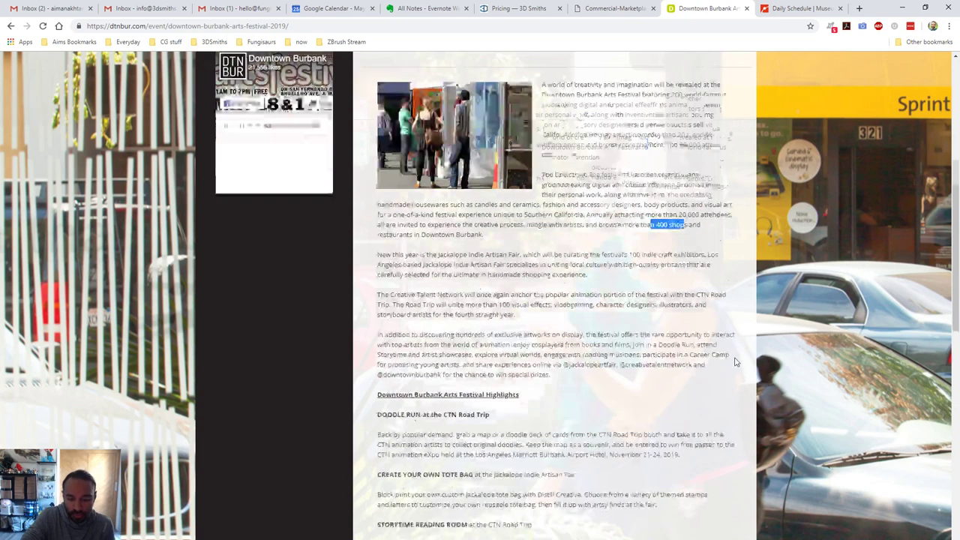
scroll(746, 339, down, 2)
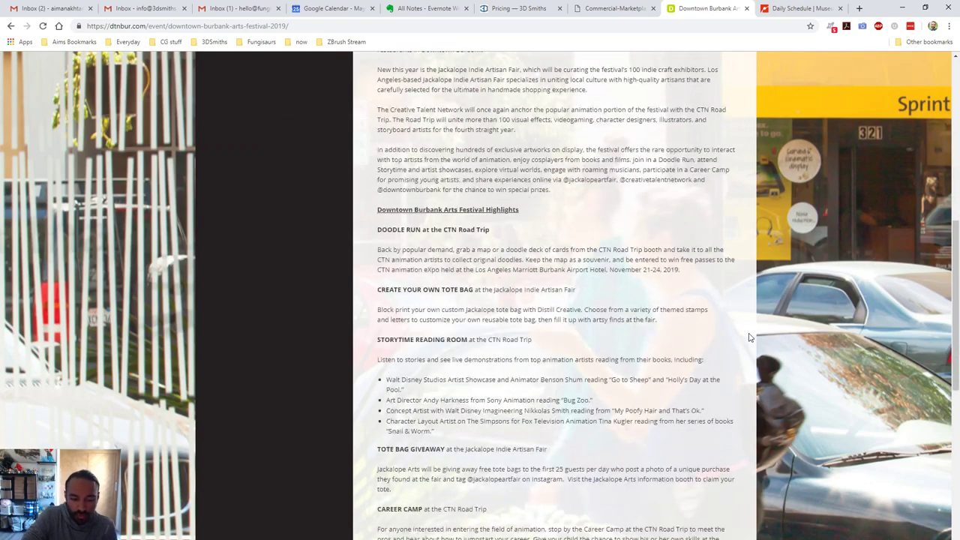
scroll(749, 342, down, 3)
scroll(750, 341, down, 4)
scroll(750, 343, up, 4)
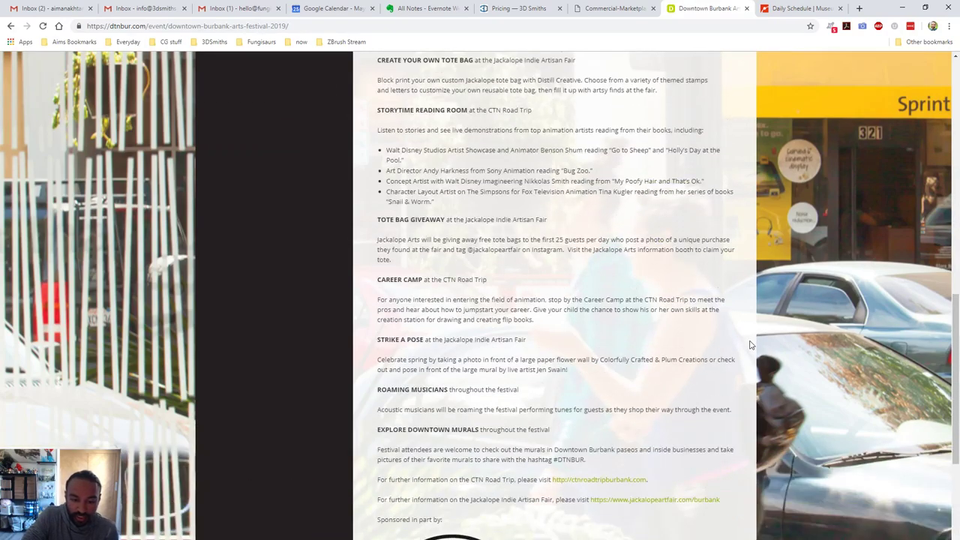
scroll(630, 334, up, 3)
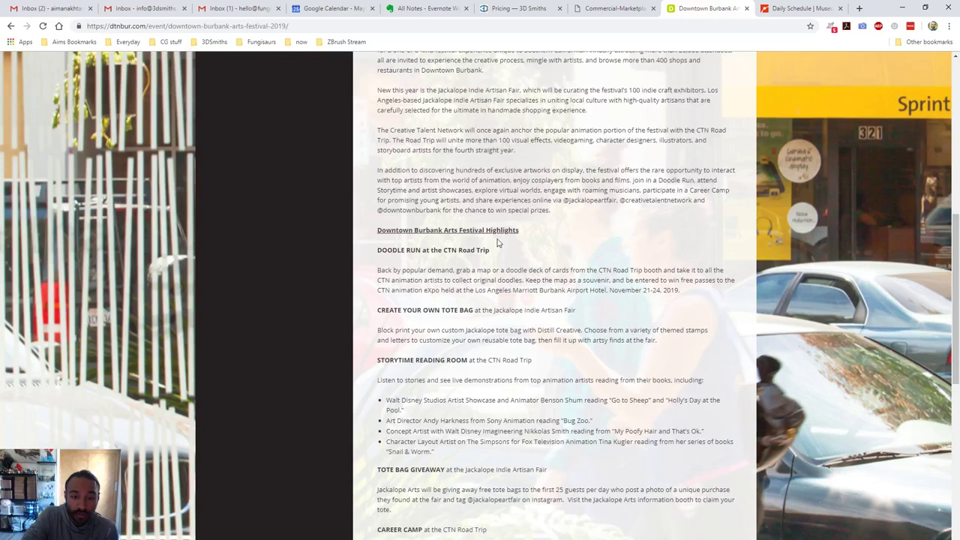
scroll(457, 246, up, 5)
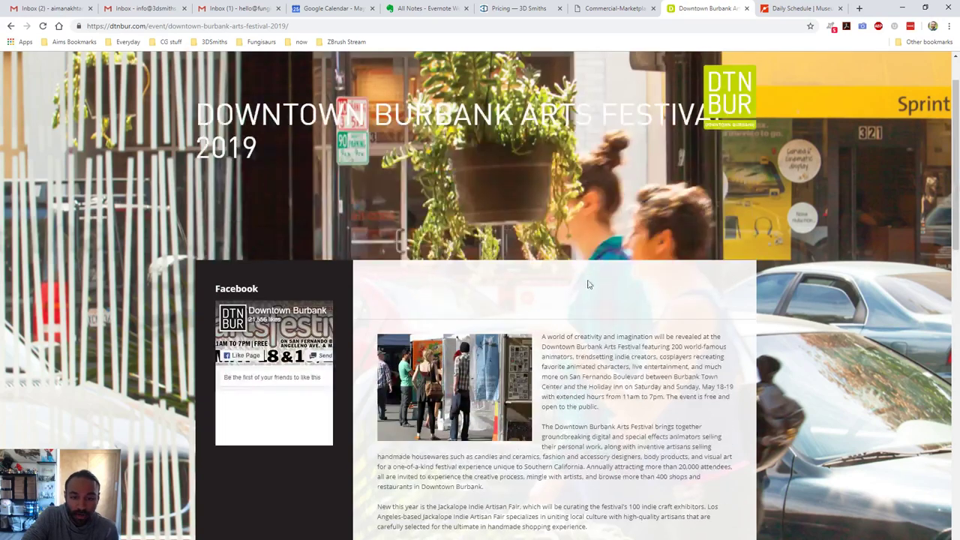
scroll(604, 324, down, 1)
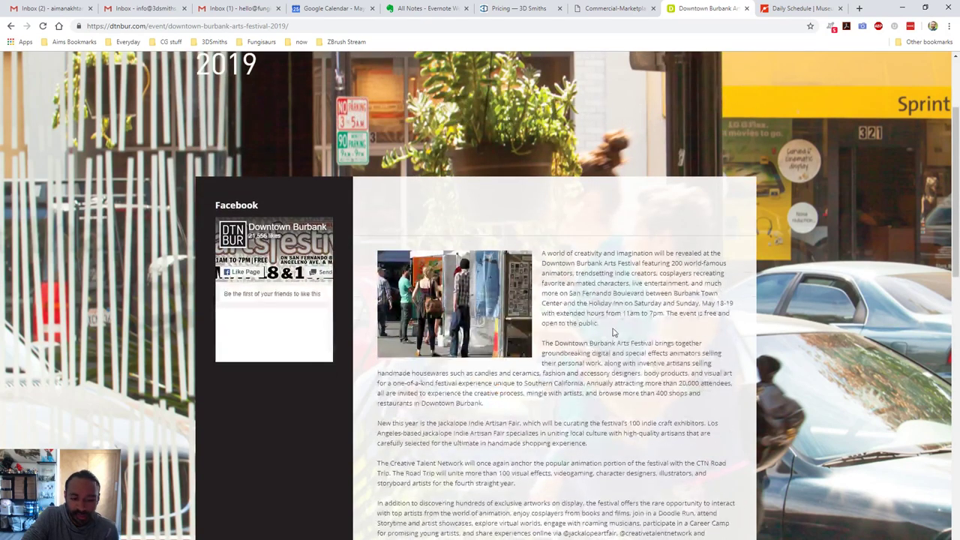
- Review the festival article down to its highlights section and return to the page title
scroll(615, 331, down, 3)
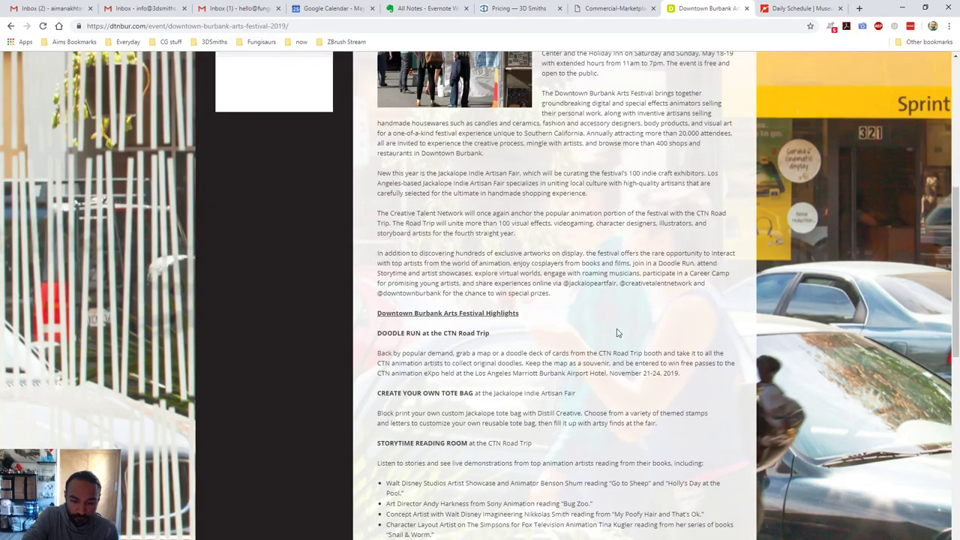
scroll(617, 333, down, 2)
scroll(642, 372, up, 7)
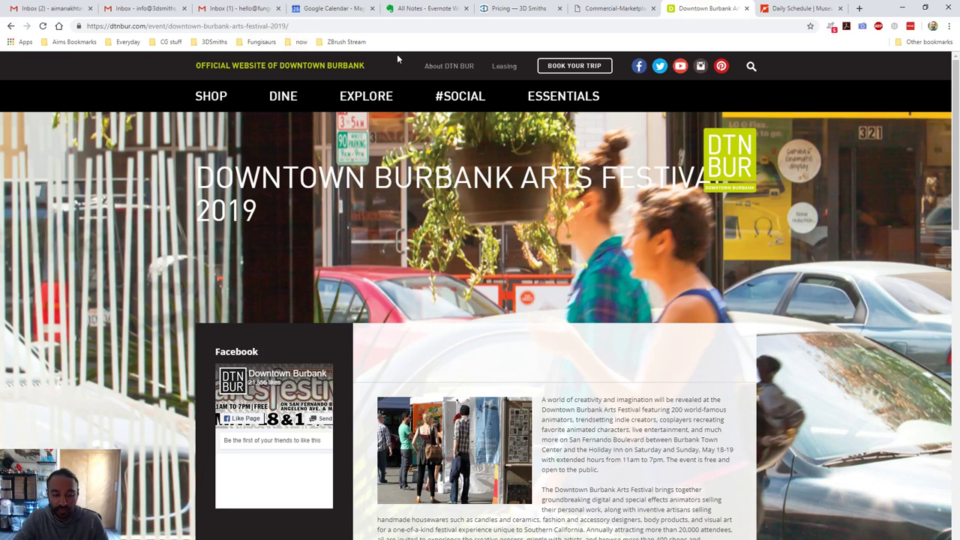
- Switch from the browser to ZBrush, un-maximize its window and resize it to nearly fill the screen
click(902, 7)
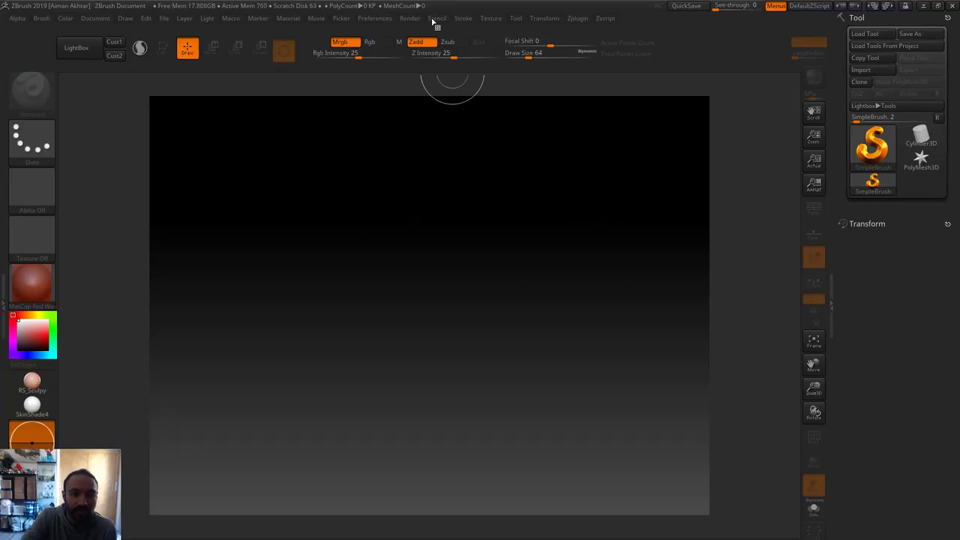
click(407, 19)
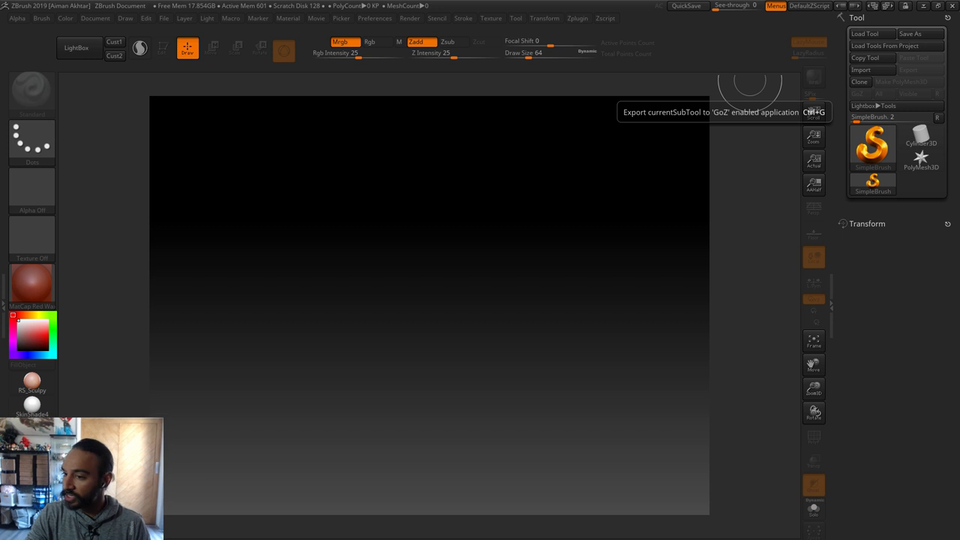
click(940, 6)
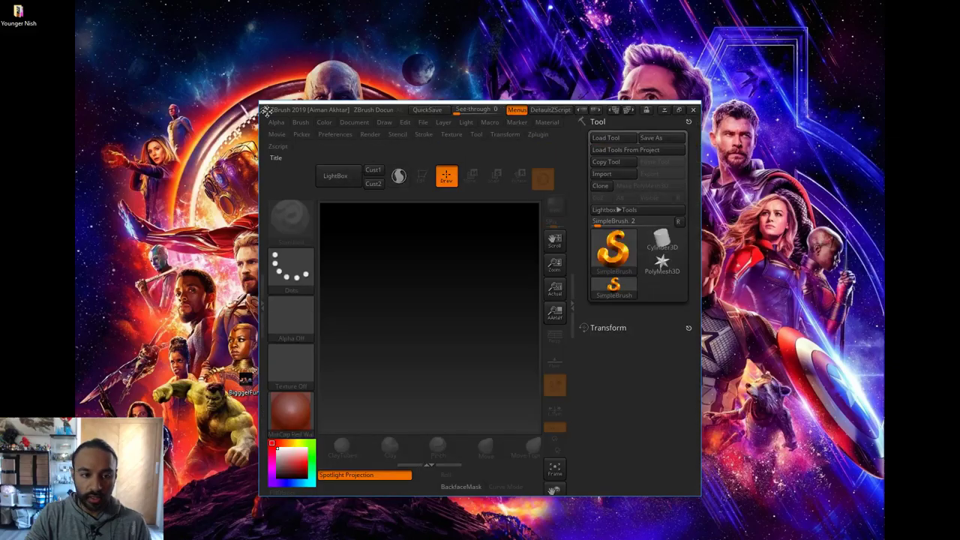
drag(256, 99, 9, 7)
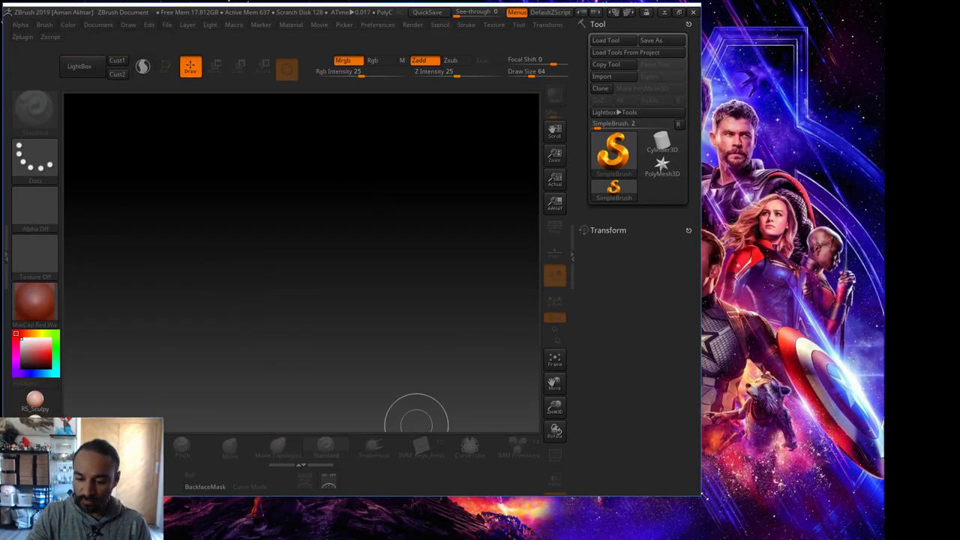
drag(701, 497, 953, 535)
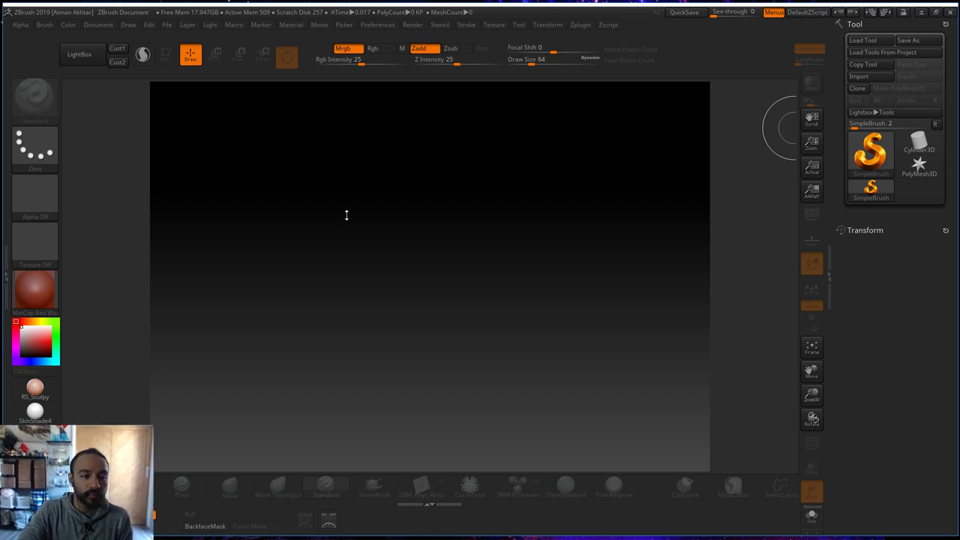
- Flatten the document background to a solid grey by lowering its gradient range to the minimum, with the canvas at AAHalf zoom
click(96, 27)
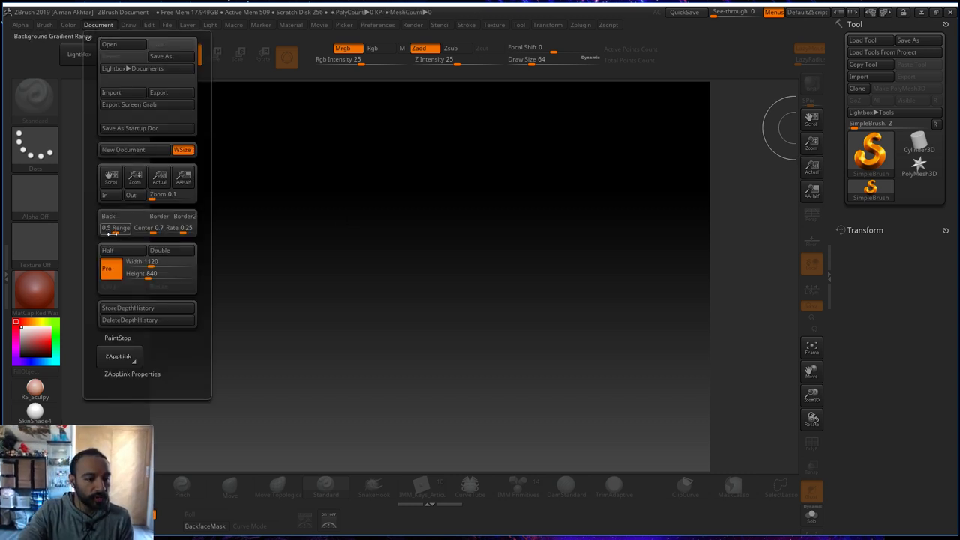
drag(111, 231, 93, 228)
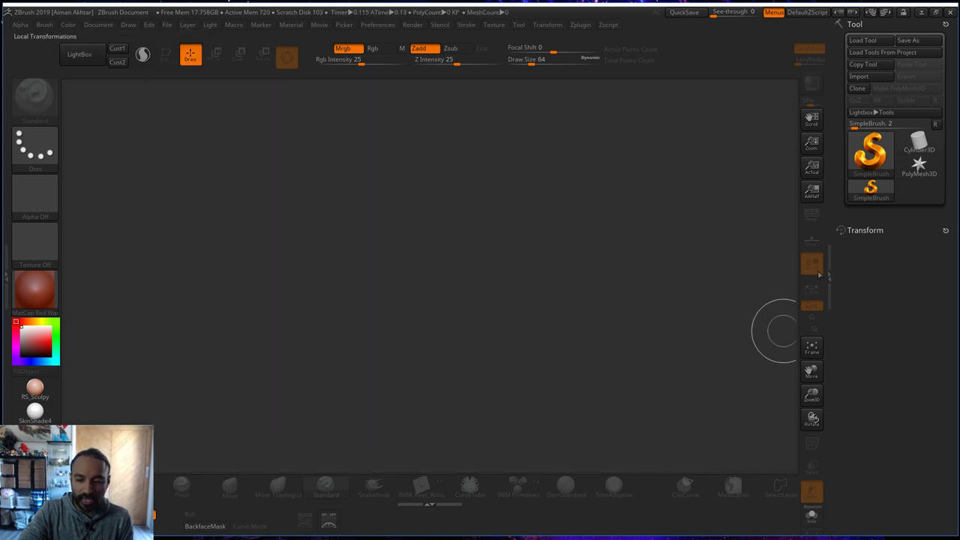
click(810, 192)
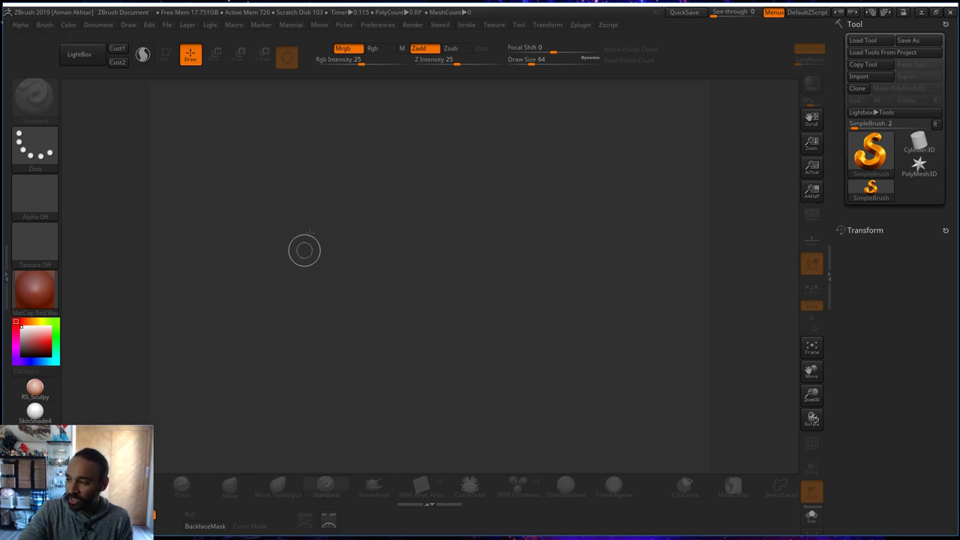
- Load the Nish_younger2 tool from the Younger Nish folder on the desktop
click(862, 40)
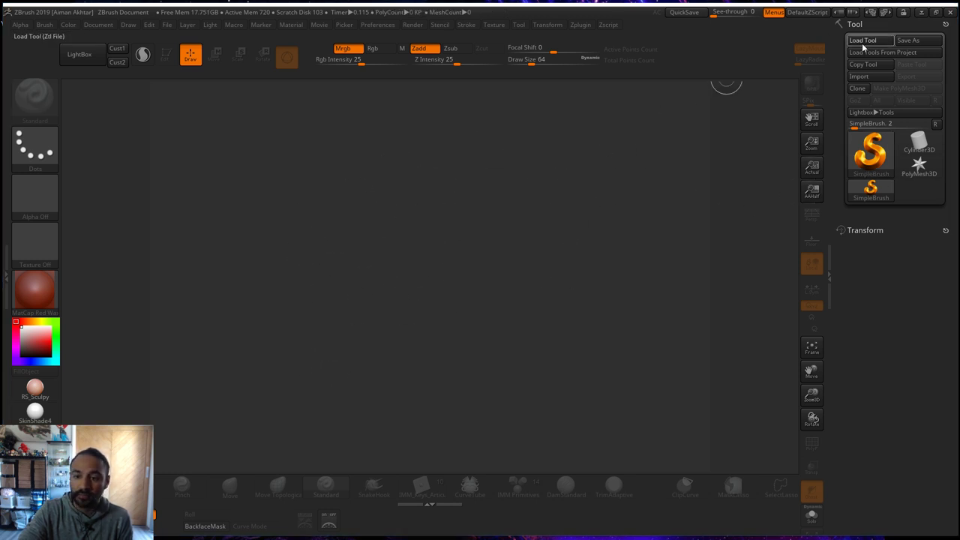
scroll(272, 175, up, 5)
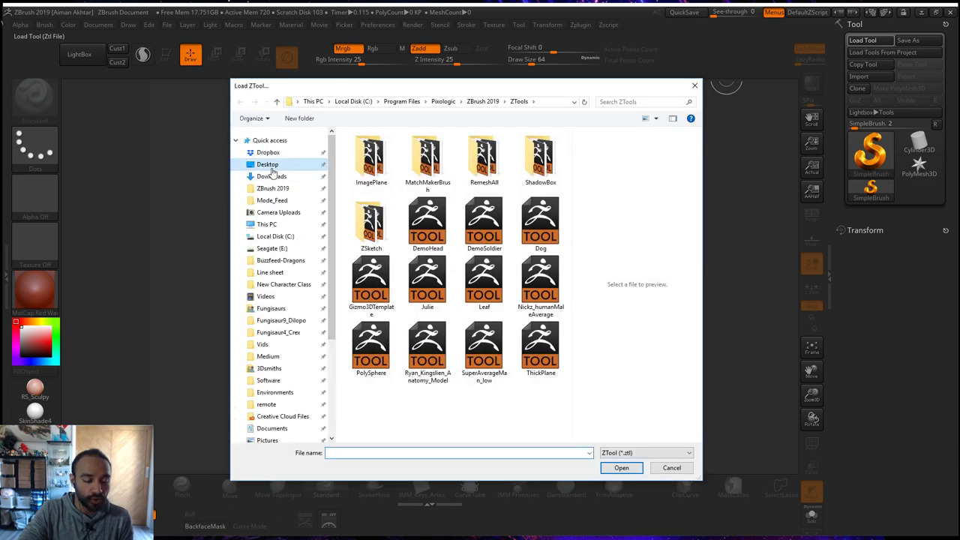
click(272, 165)
double_click(398, 189)
click(381, 158)
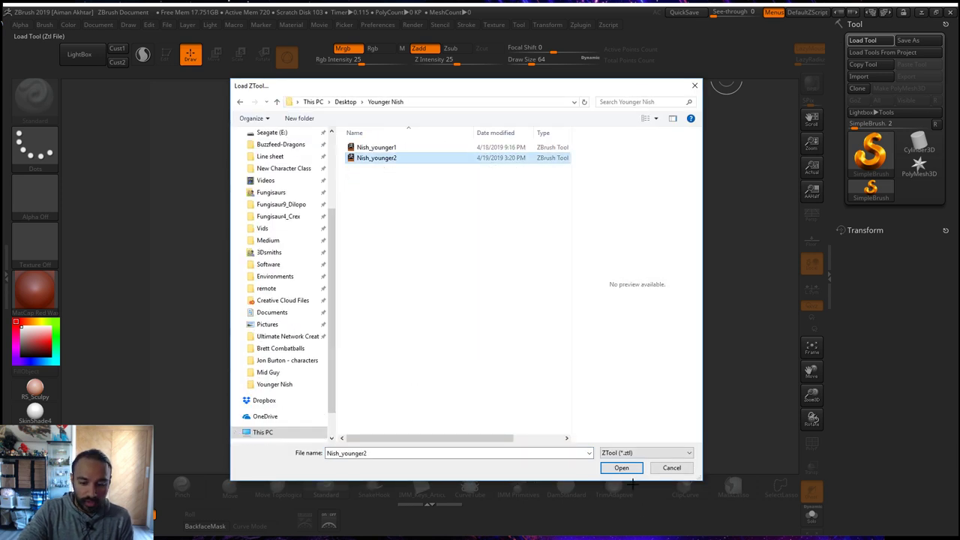
click(621, 467)
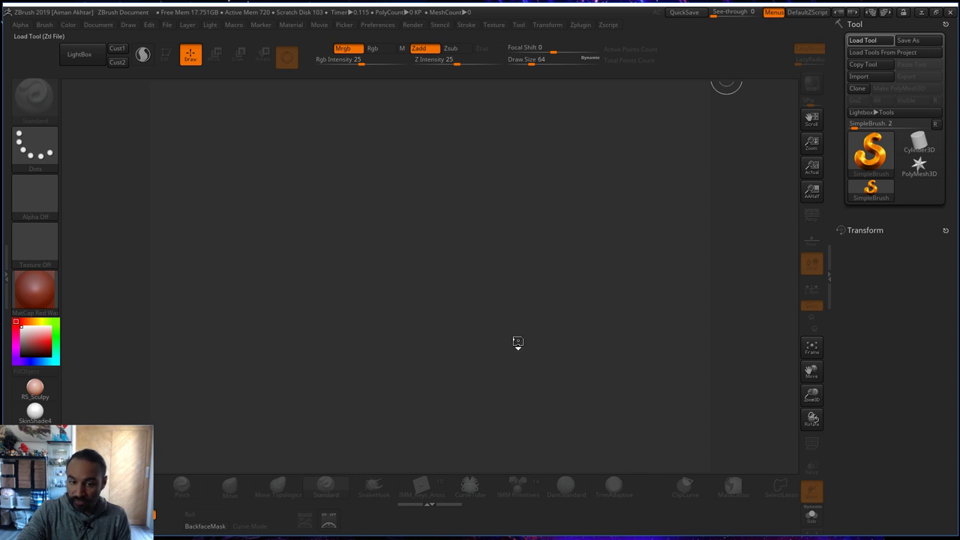
- Place the loaded character on the canvas, enable Edit mode and frame the full body from the front
drag(444, 379, 438, 417)
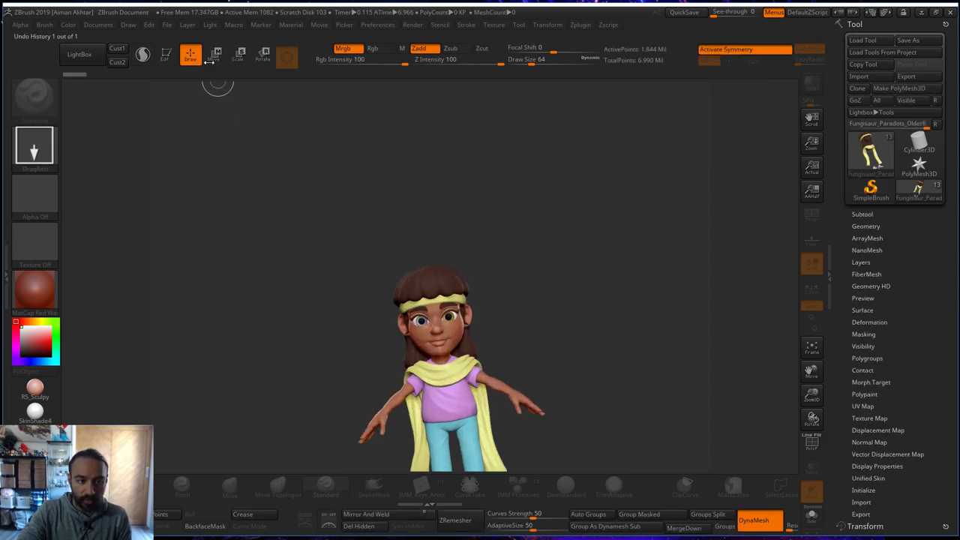
click(172, 58)
shift+drag(671, 426, 640, 340)
alt+drag(557, 422, 553, 388)
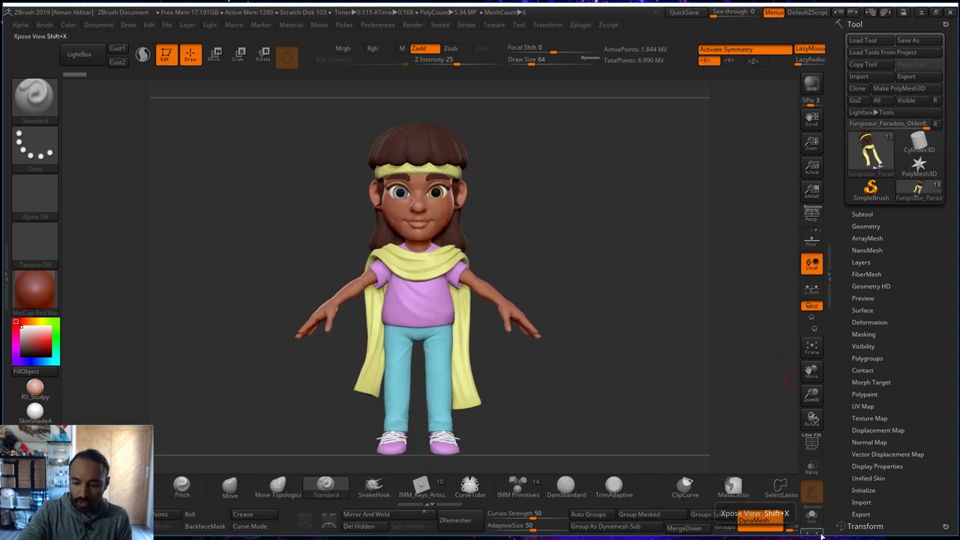
- Compare the character with and without perspective distortion, and examine its proportions from the side and the front
click(812, 494)
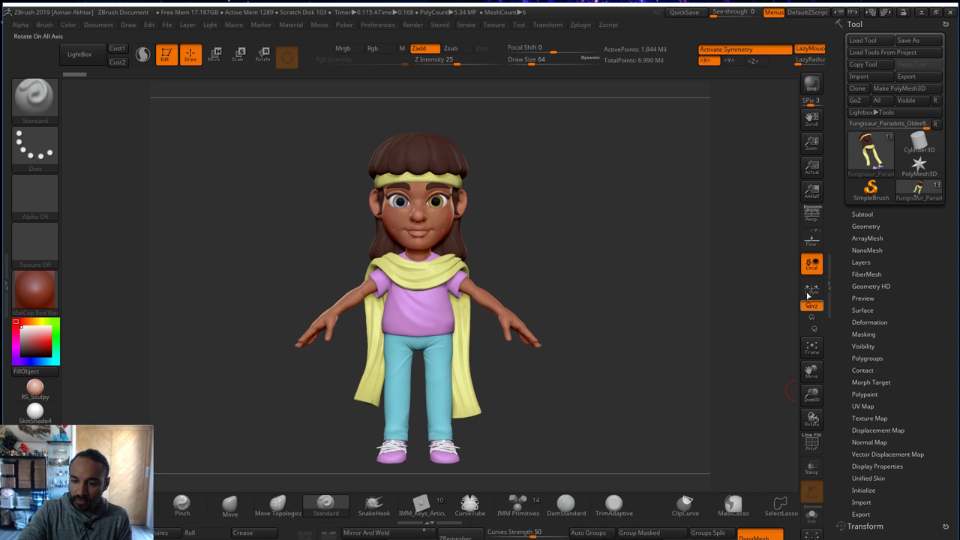
click(811, 217)
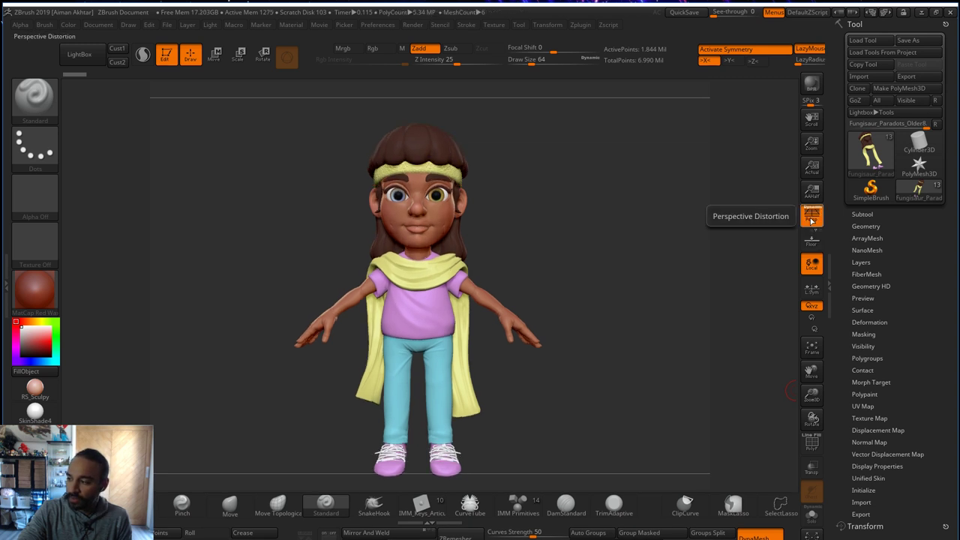
click(811, 217)
click(811, 217)
click(811, 216)
drag(509, 369, 602, 390)
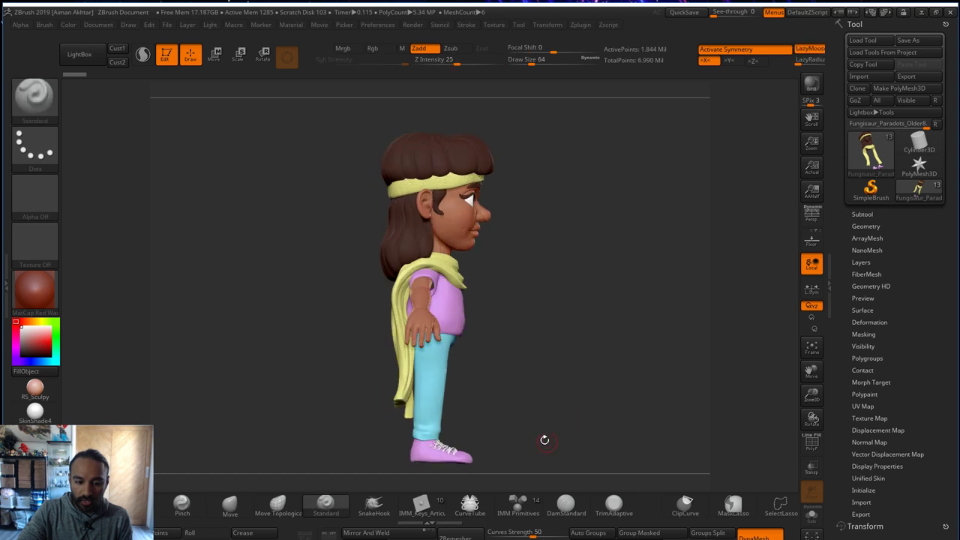
alt+drag(544, 439, 524, 390)
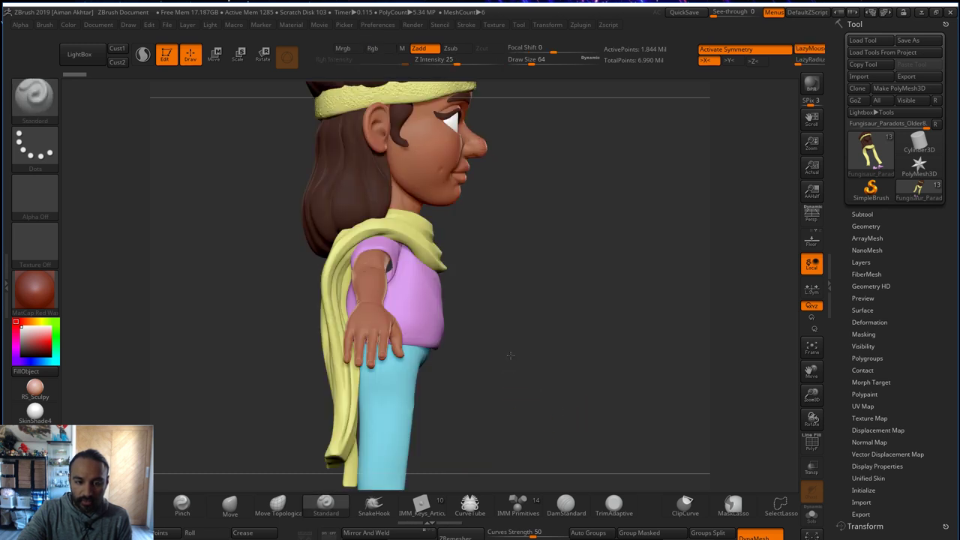
alt+drag(510, 355, 428, 396)
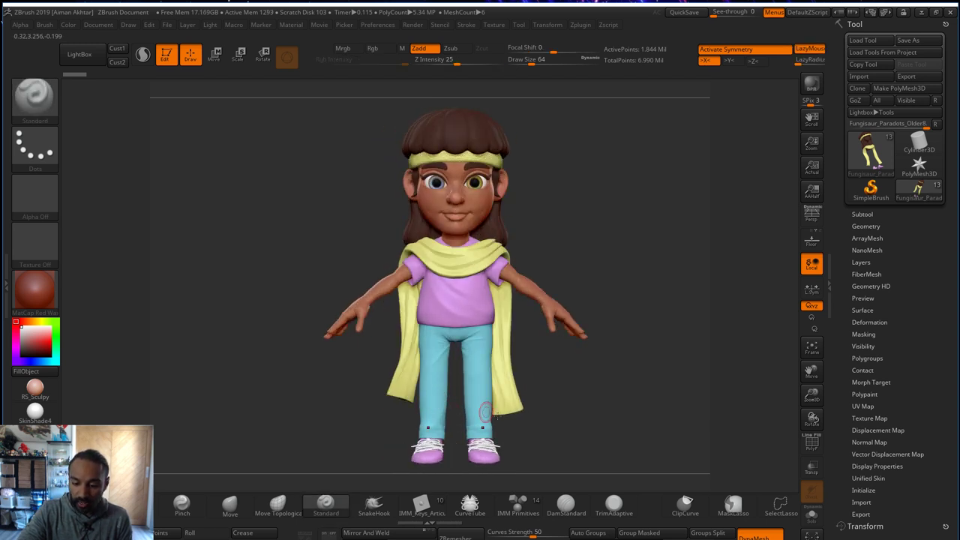
- Switch to Photoshop and crop the 0_apr25_aiman_social image to a rectangular selection around the hooded character sketch
mouse_move(242, 538)
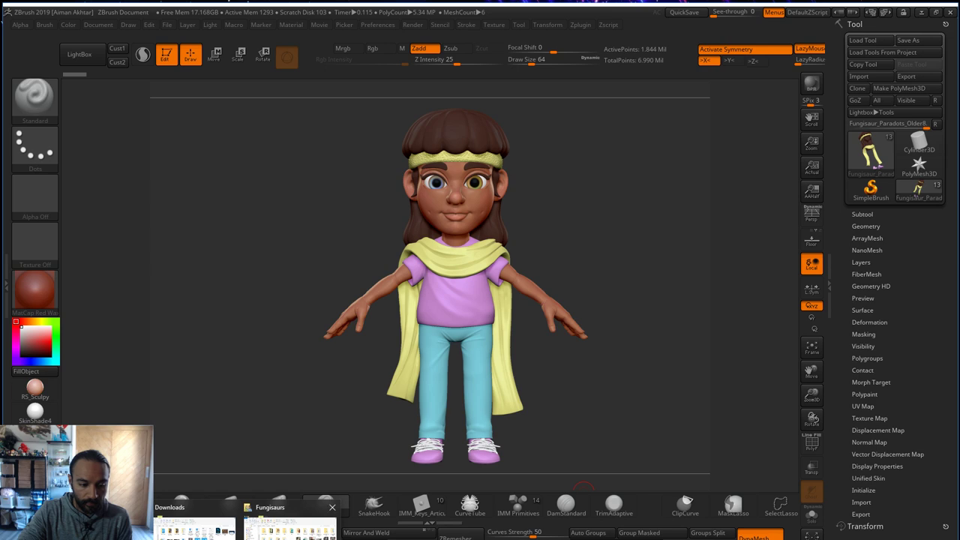
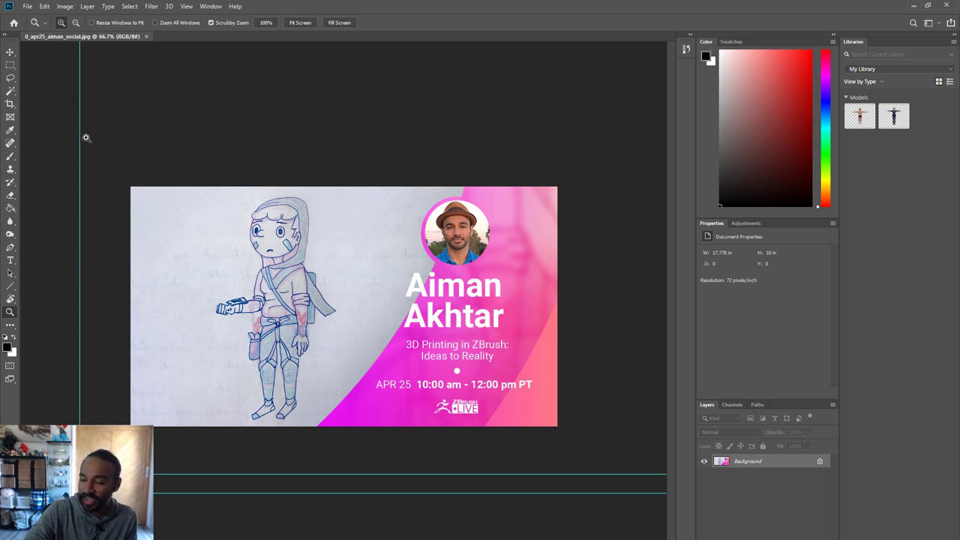
click(10, 64)
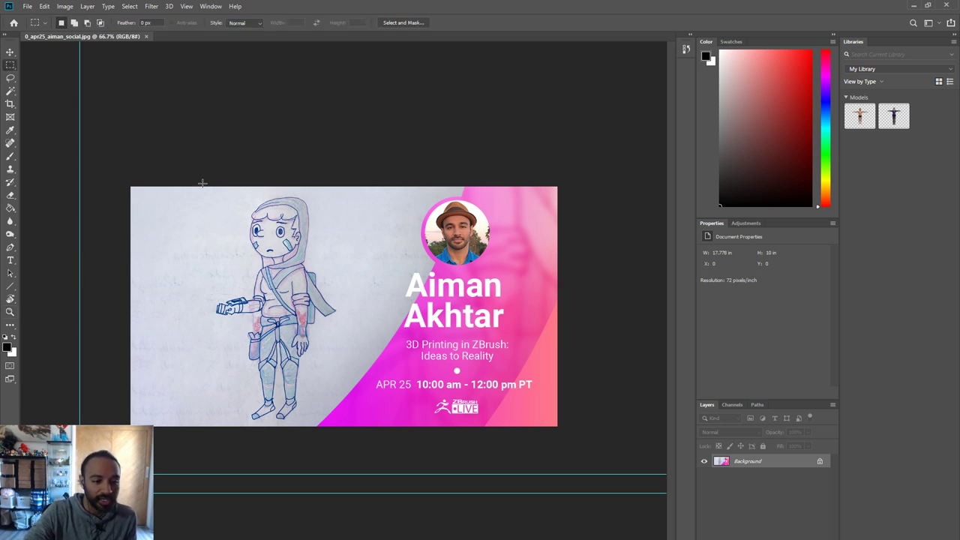
mouse_move(202, 183)
mouse_down()
mouse_move(343, 405)
mouse_move(345, 435)
mouse_up()
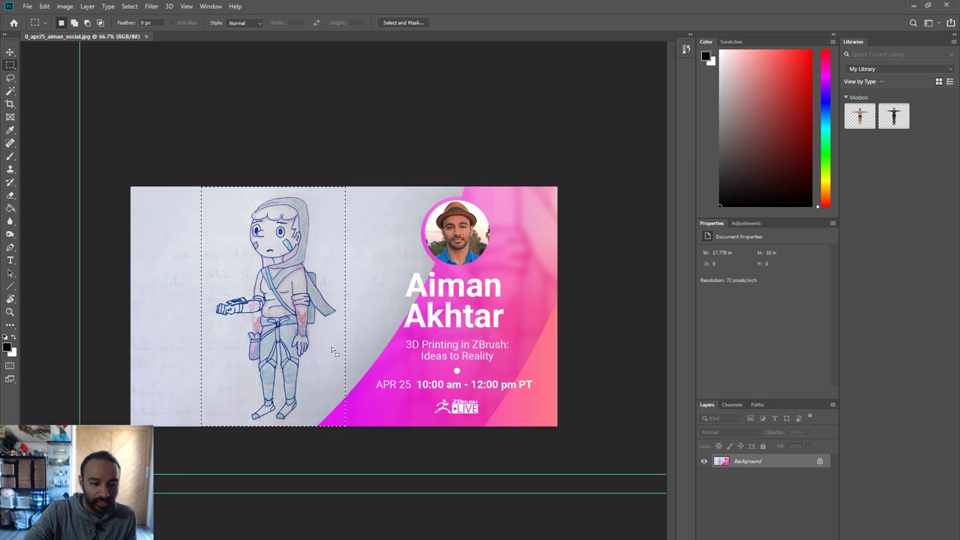
click(65, 6)
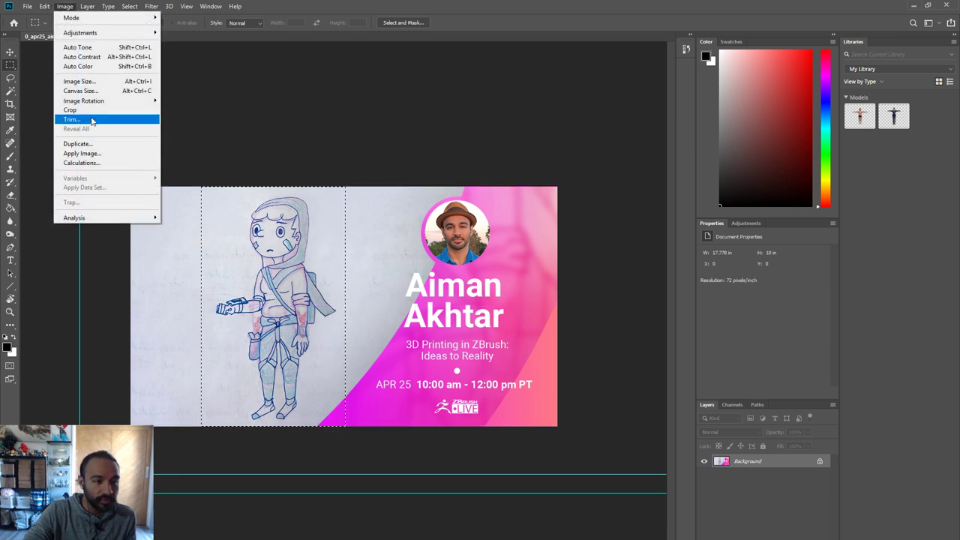
click(75, 110)
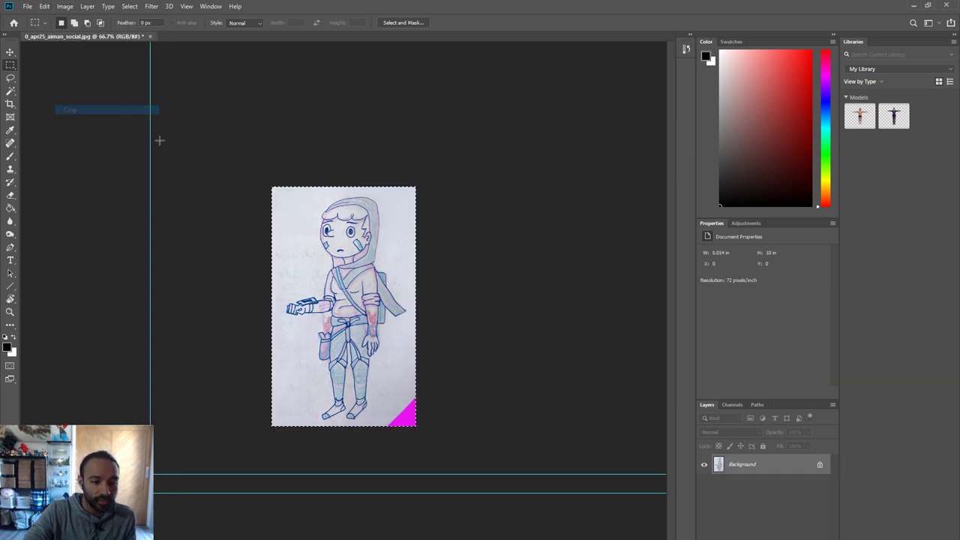
- Lasso the leftover magenta corner of the cropped sketch, replace it with a Content-Aware fill at 100% opacity and deselect
click(11, 311)
click(410, 412)
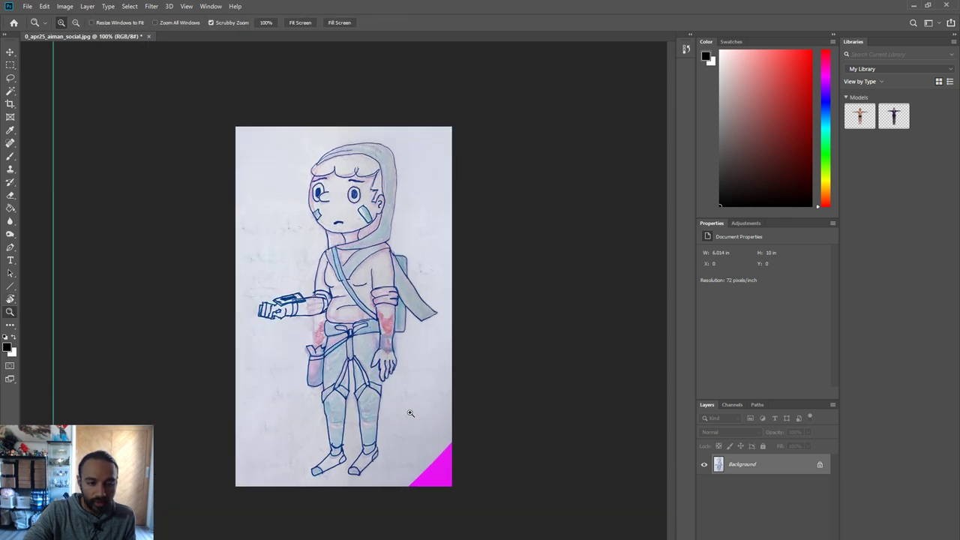
click(10, 77)
drag(386, 505, 506, 495)
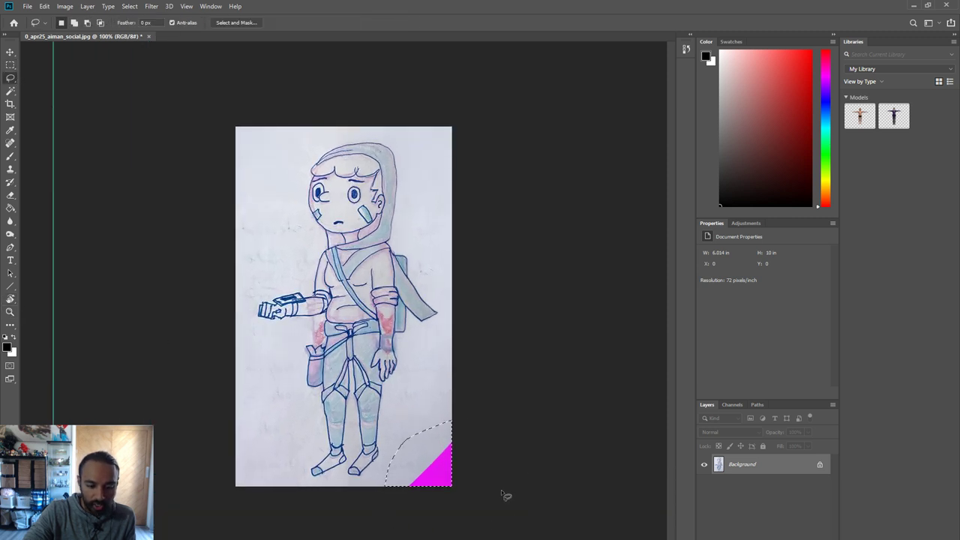
click(44, 6)
click(93, 162)
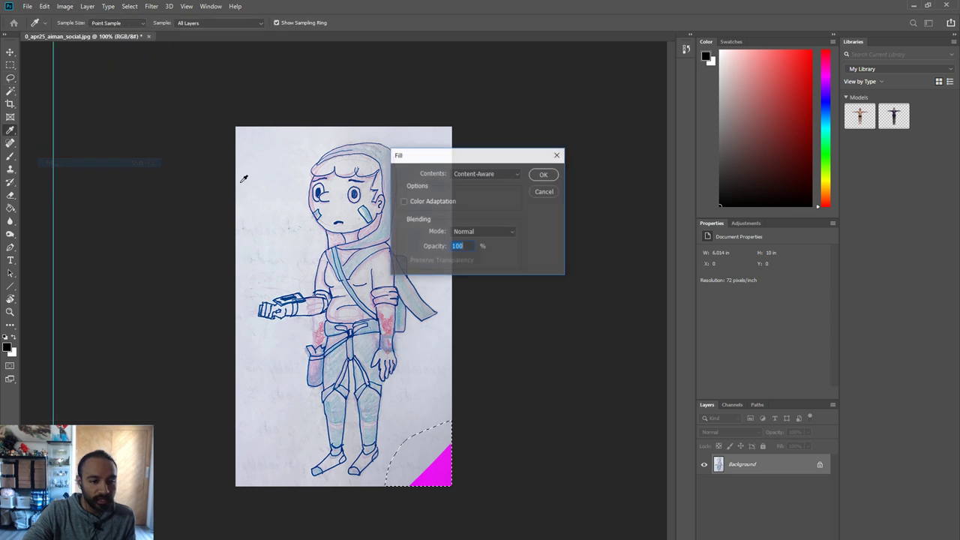
click(544, 173)
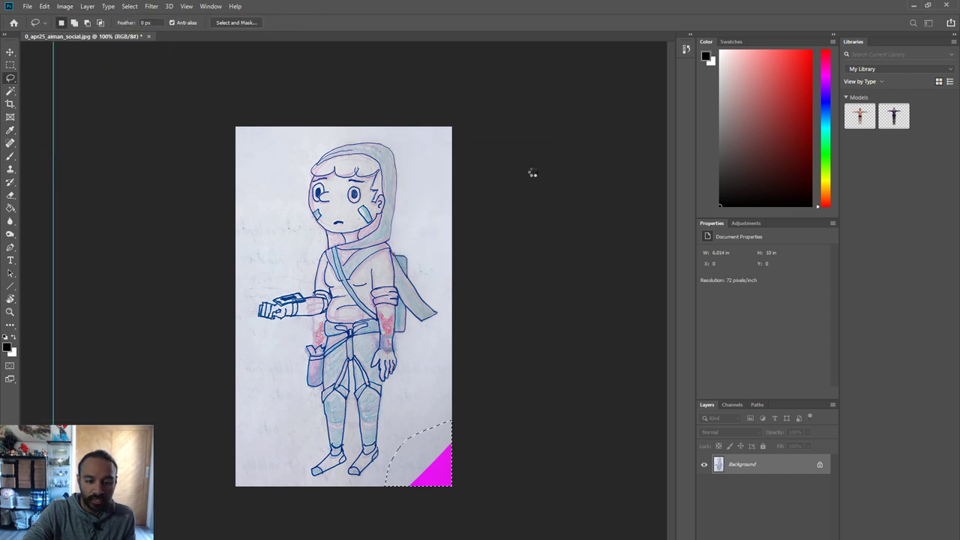
click(11, 66)
click(418, 461)
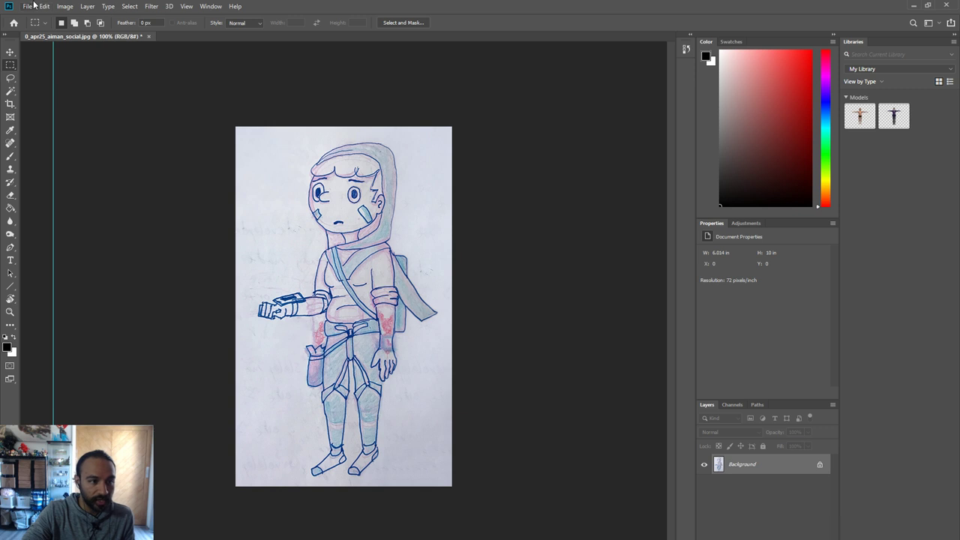
- Save the cleaned sketch as a JPEG named NewStyleConcept in the Younger Nish folder at Maximum quality 12
click(33, 6)
click(88, 121)
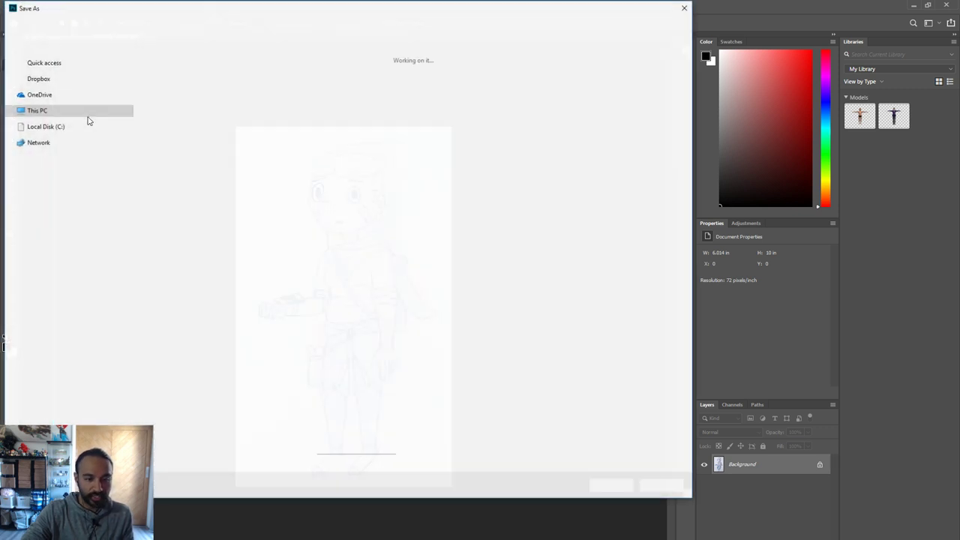
text(NewStyleConcept)
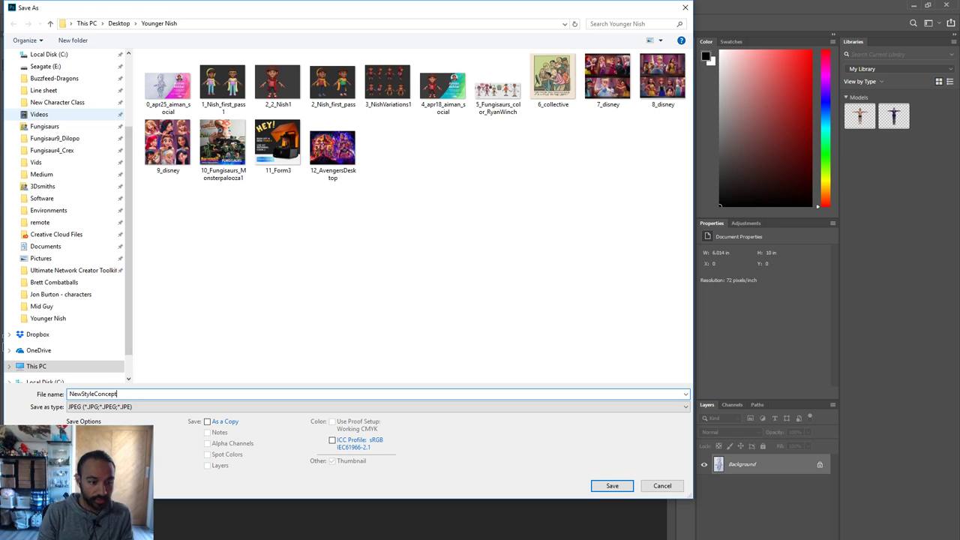
key(Return)
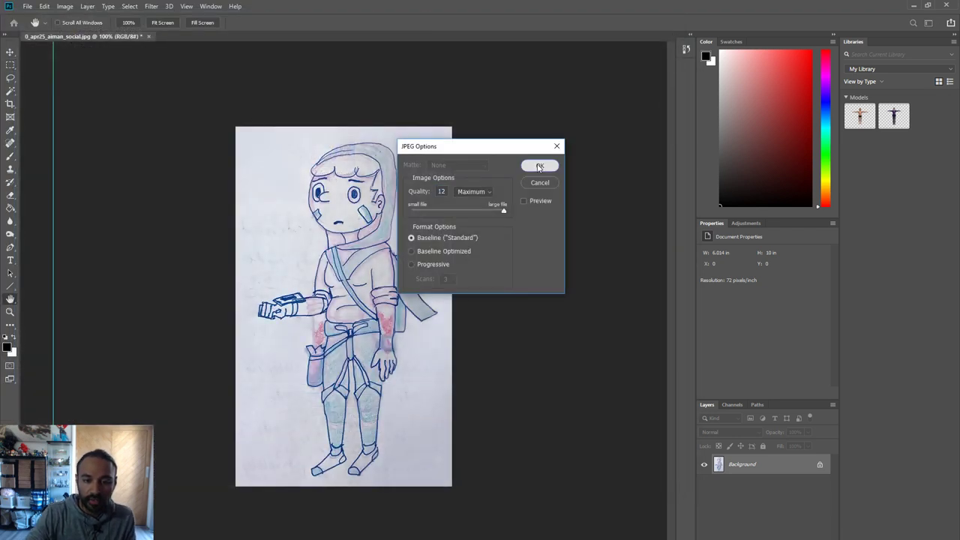
click(537, 164)
- Leave Photoshop for ZBrush and import the NewStyleConcept image as a texture
click(947, 6)
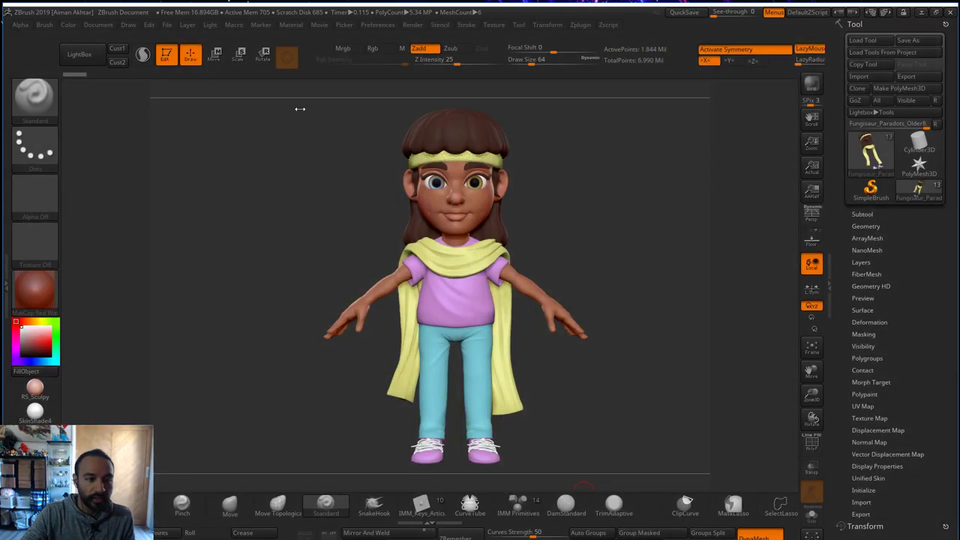
click(497, 25)
click(510, 85)
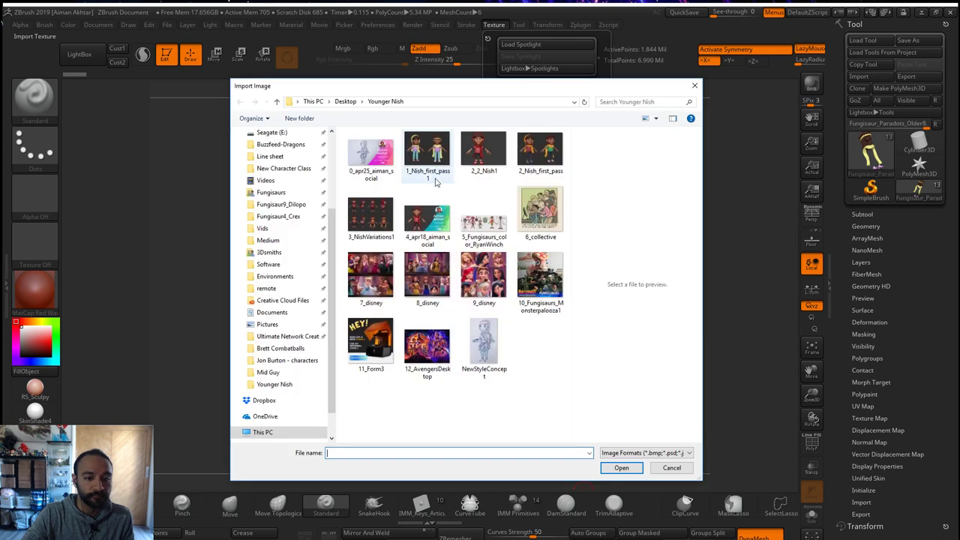
click(484, 345)
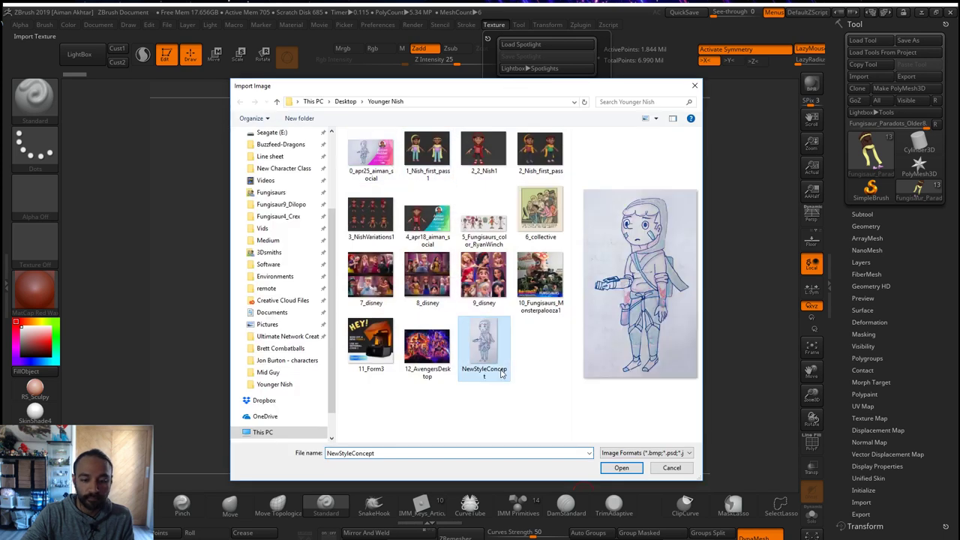
click(620, 467)
- Add the NewStyleConcept texture to Spotlight and place it, scaled down, beside the character's head and torso
click(499, 25)
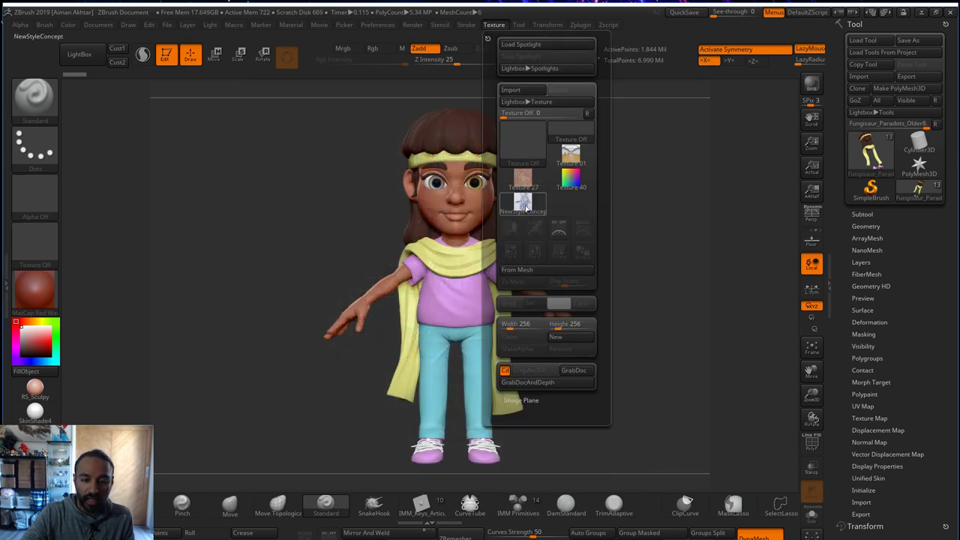
click(525, 141)
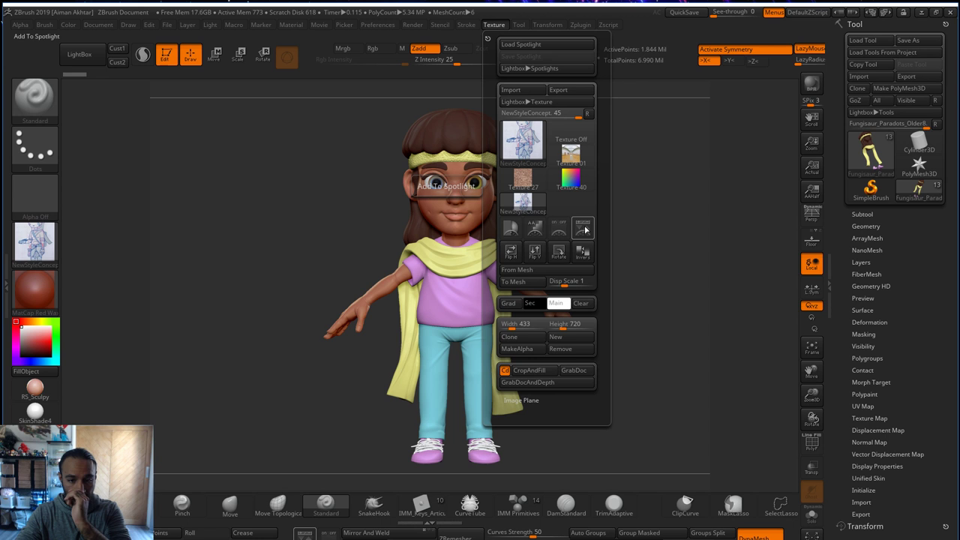
click(585, 230)
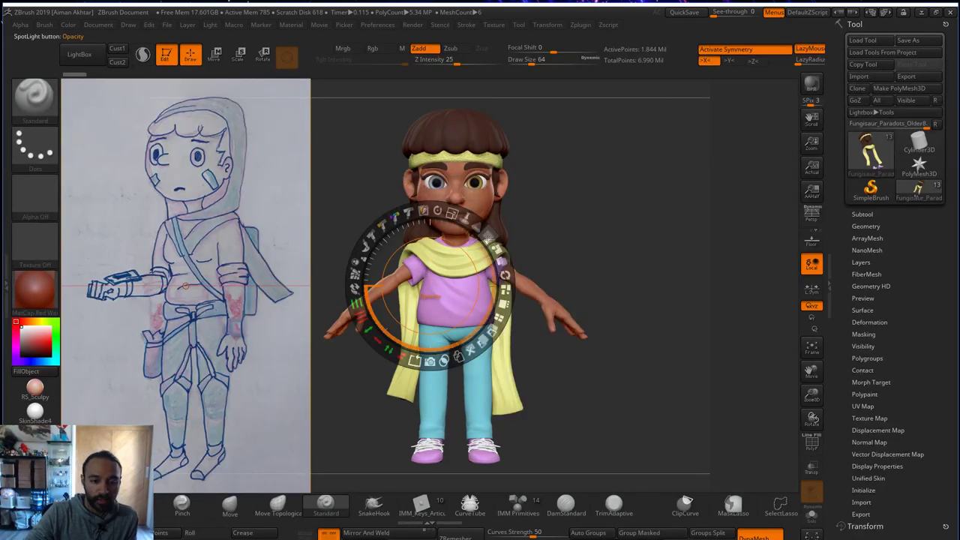
drag(453, 221, 397, 227)
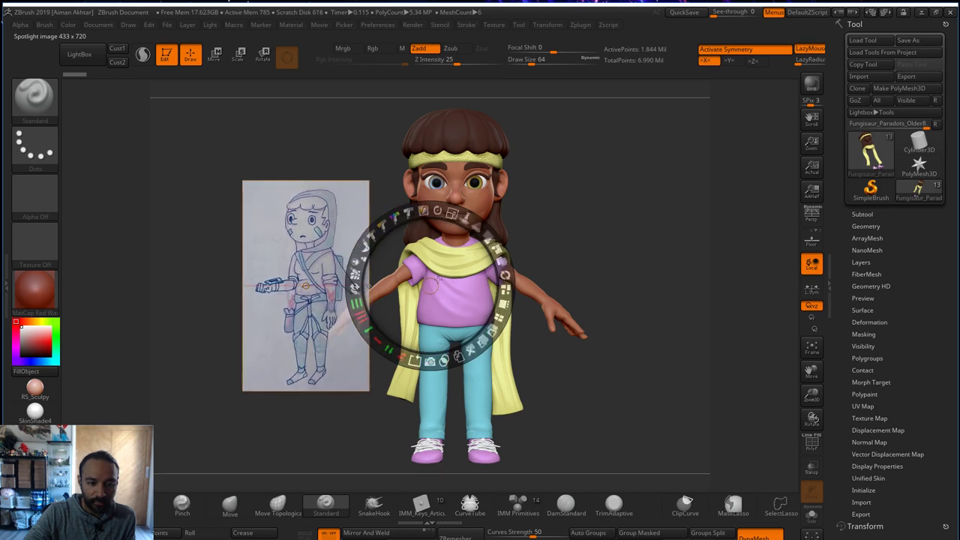
drag(448, 283, 356, 200)
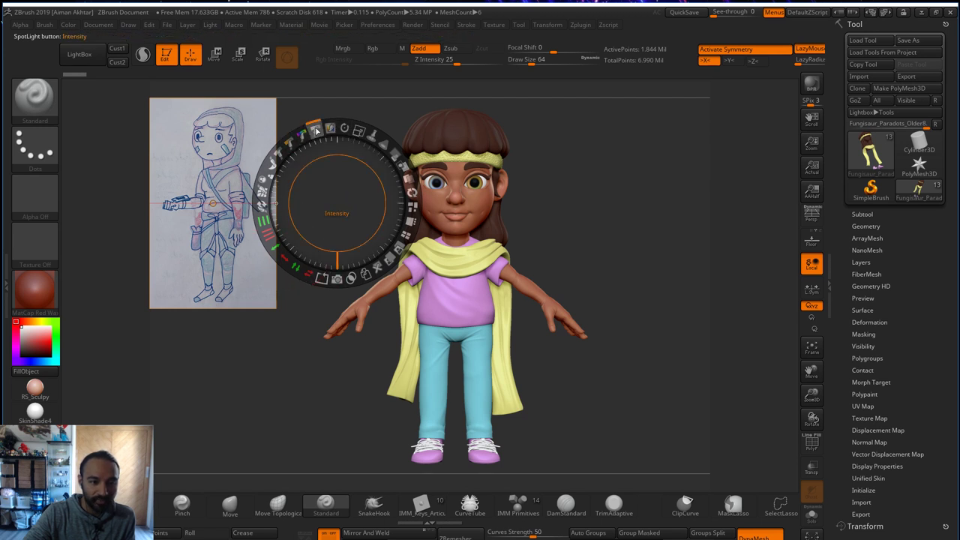
- Dim the concept sketch in Spotlight and exit Spotlight editing with the sketch kept on the canvas
drag(316, 130, 370, 127)
mouse_move(271, 203)
mouse_down()
mouse_move(307, 268)
mouse_move(329, 244)
mouse_move(289, 193)
mouse_move(307, 132)
mouse_up()
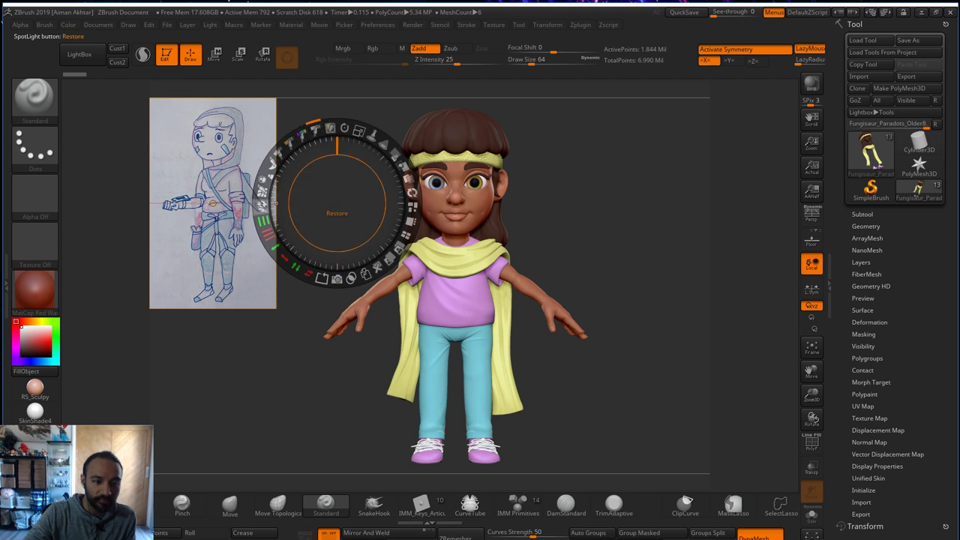
drag(396, 153, 360, 131)
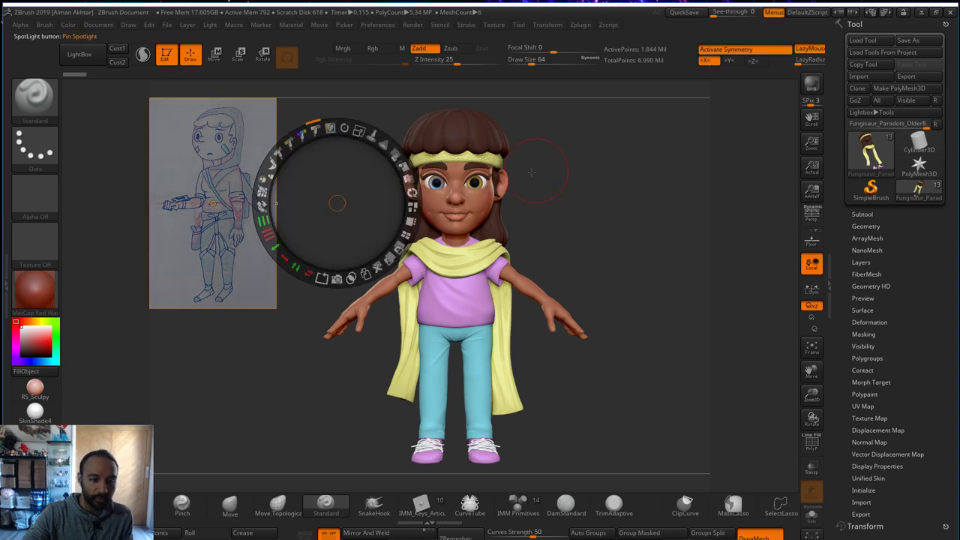
key(z)
key(z)
key(z)
key(z)
key(z)
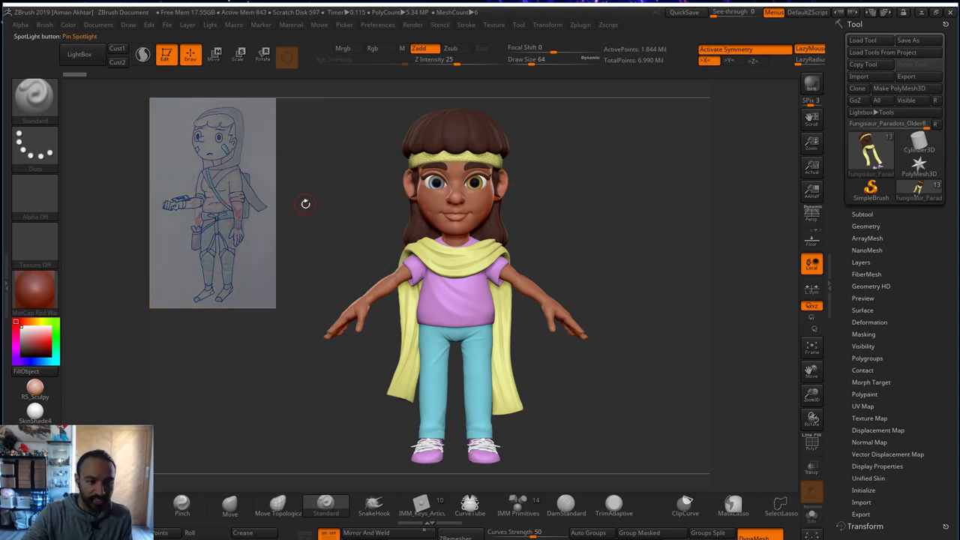
- Turn off Spotlight Projection in the Standard brush's sample settings
click(44, 25)
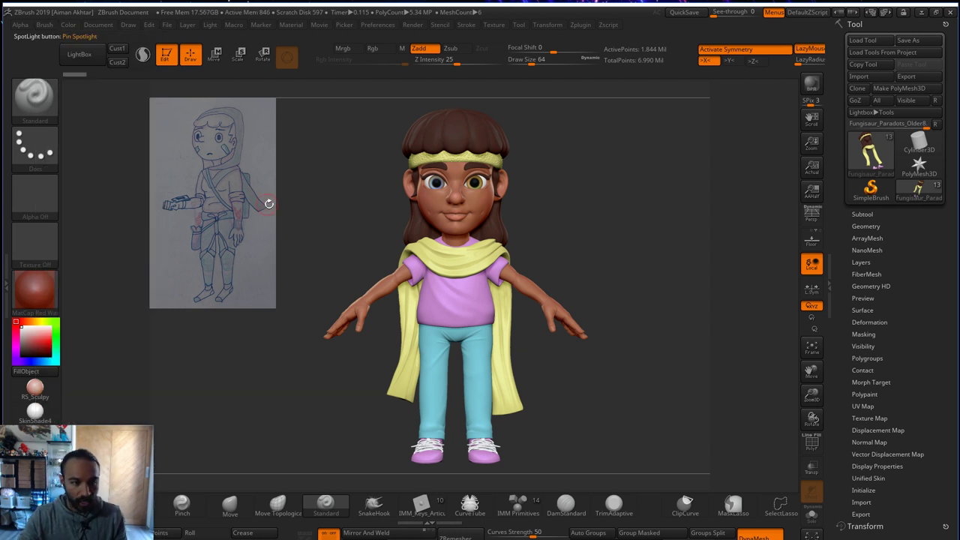
click(43, 25)
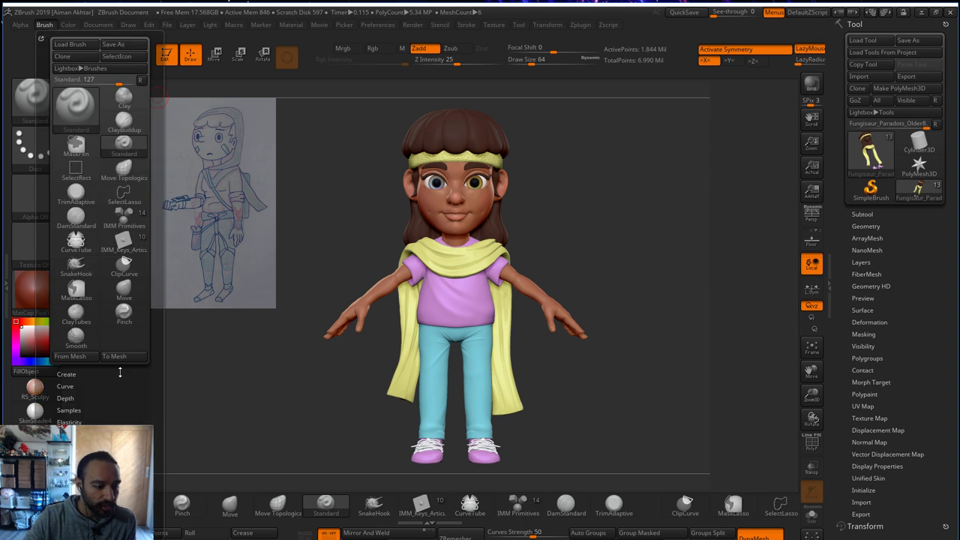
scroll(144, 347, down, 5)
click(85, 360)
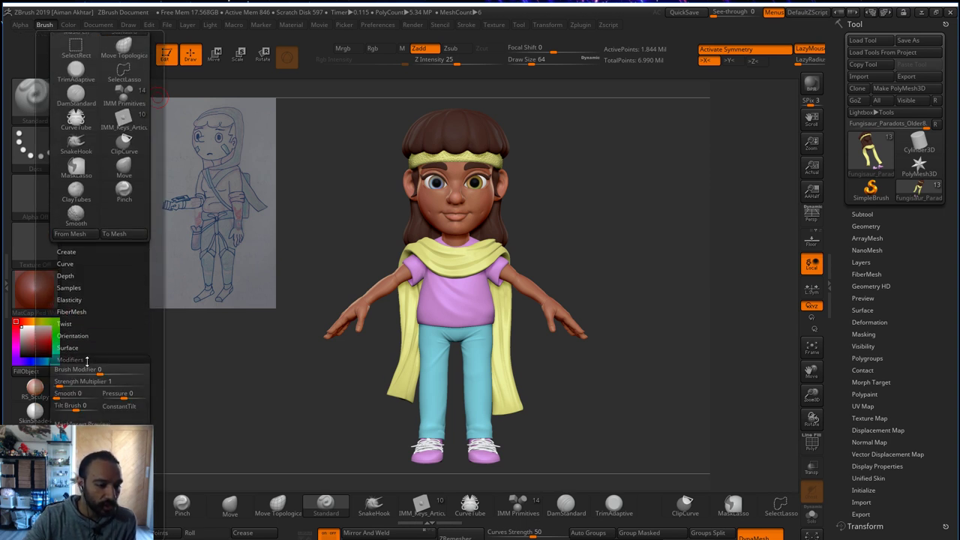
drag(107, 335, 108, 319)
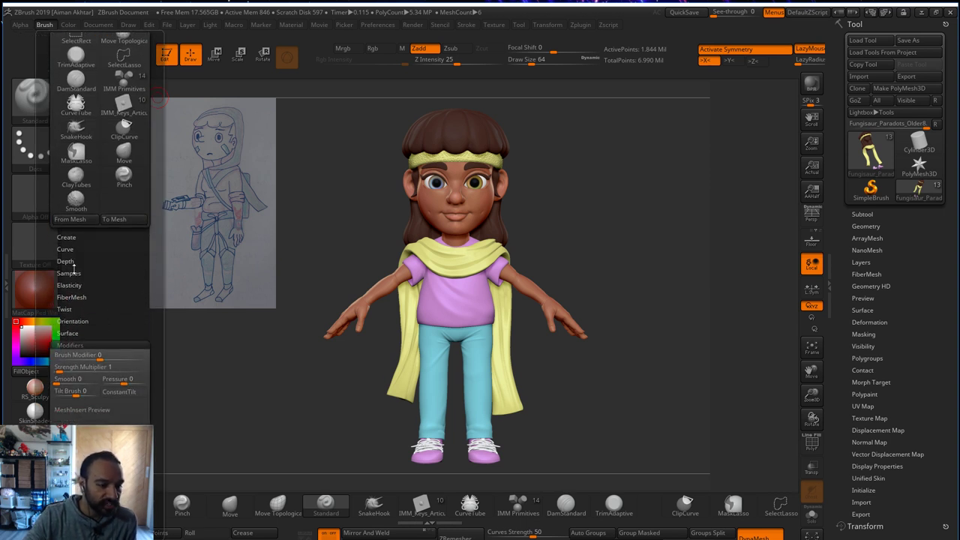
click(74, 271)
drag(125, 258, 125, 241)
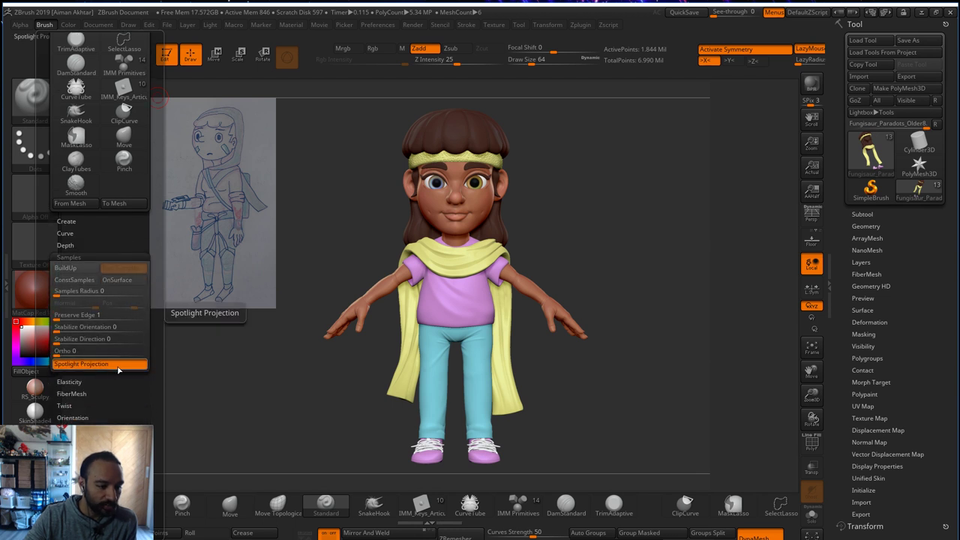
click(118, 366)
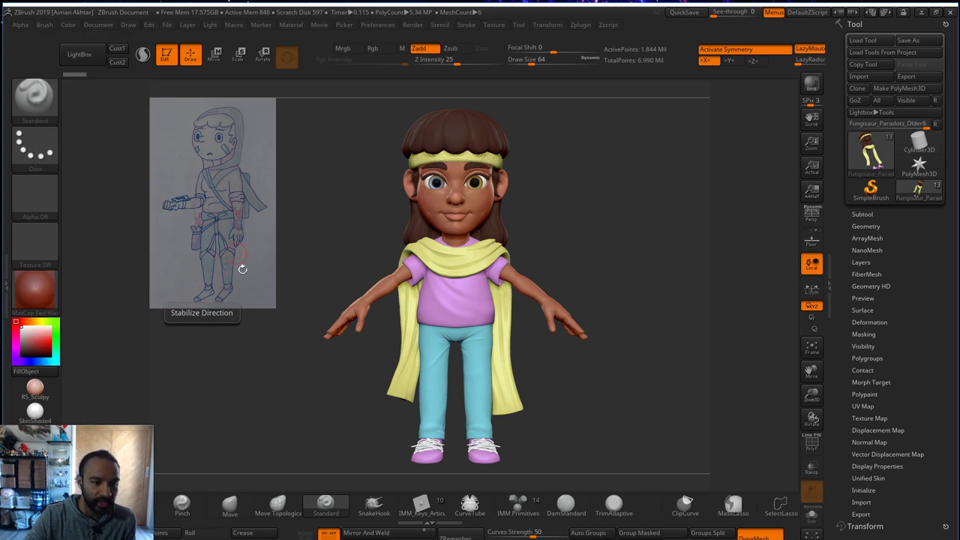
- Save the character as a new ZTool named Nish_younger_news in the Younger Nish folder
drag(621, 417, 485, 399)
mouse_move(609, 393)
alt+mouse_down()
mouse_move(343, 392)
mouse_move(634, 402)
mouse_move(613, 396)
alt+mouse_up()
click(908, 40)
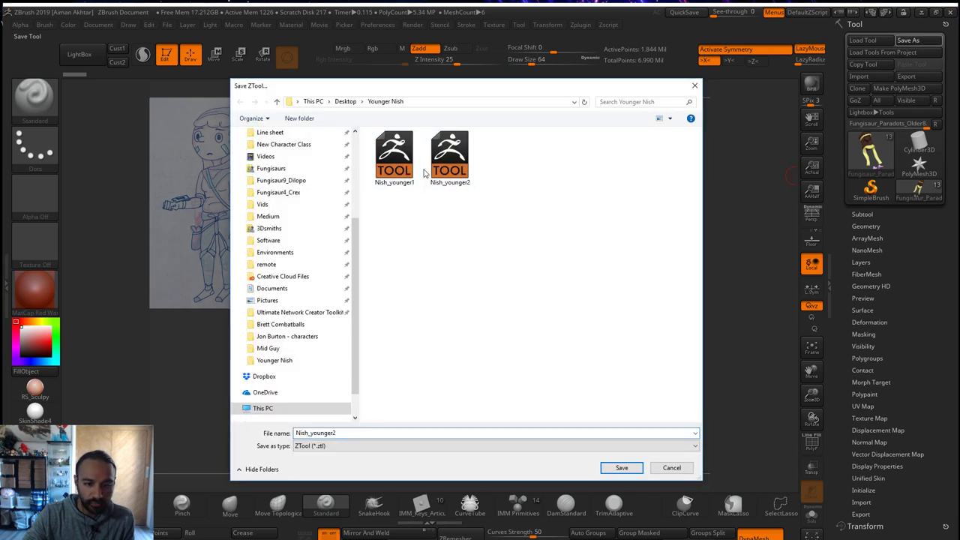
click(449, 156)
click(356, 433)
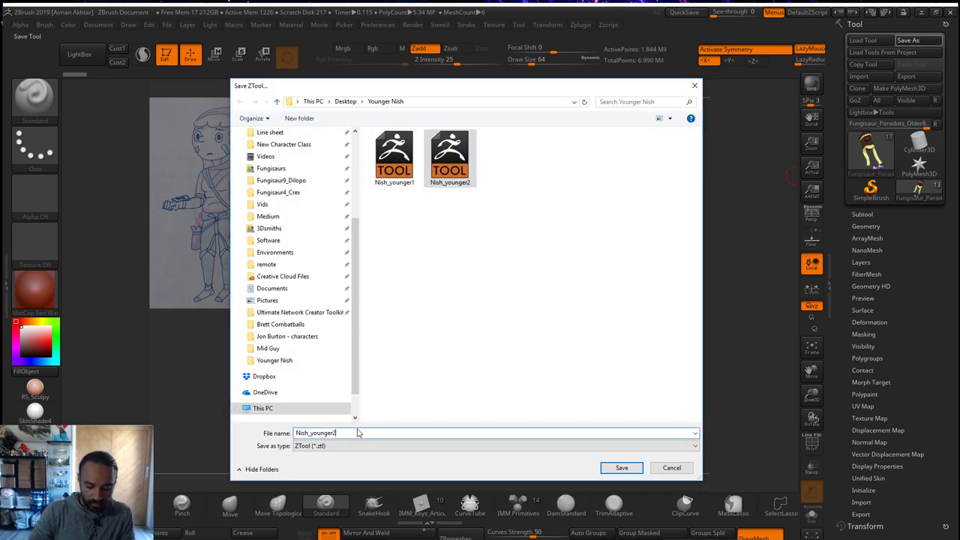
key(BackSpace)
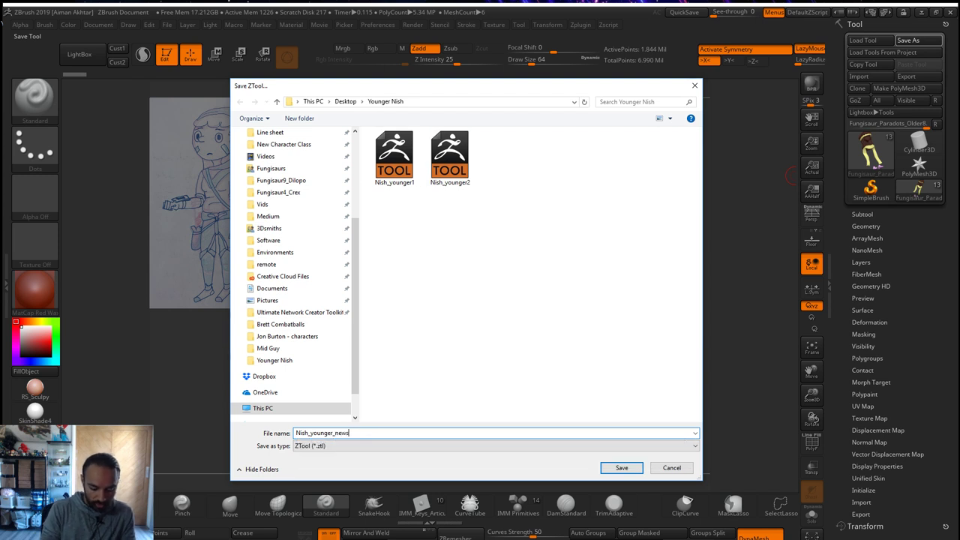
key(Return)
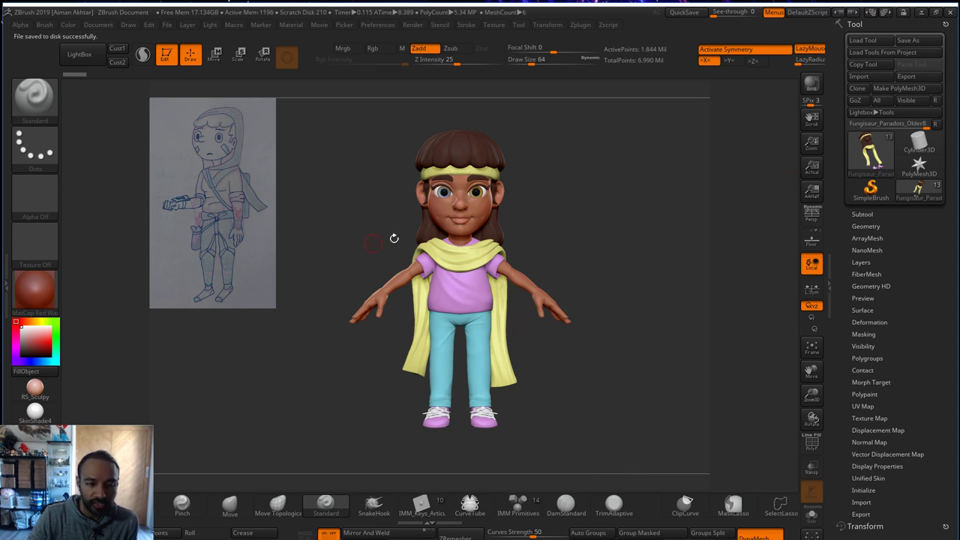
- Compare the Base Character1_14 and Fungisaur_Paradots_Older8 outfit subtools on the character against the concept sketch
click(869, 214)
mouse_move(868, 318)
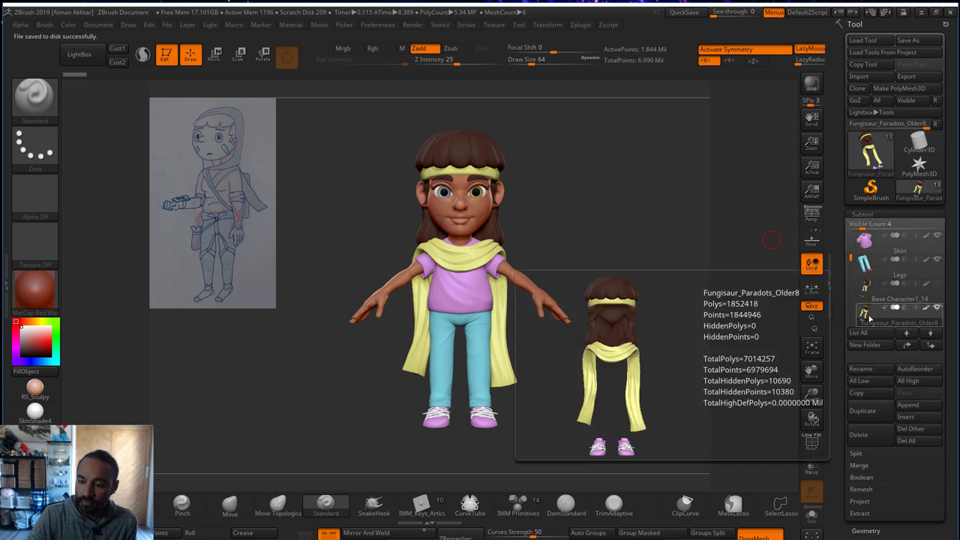
click(872, 301)
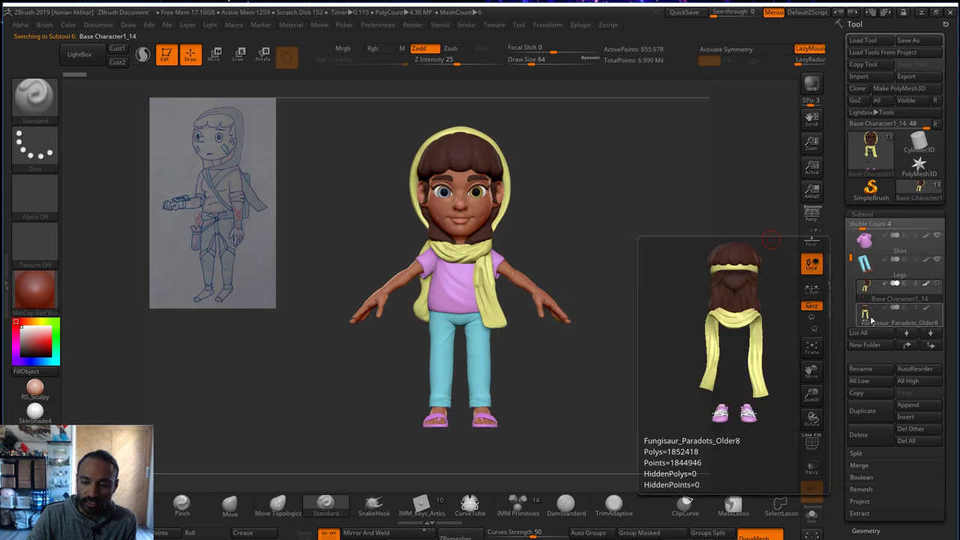
click(870, 321)
click(872, 300)
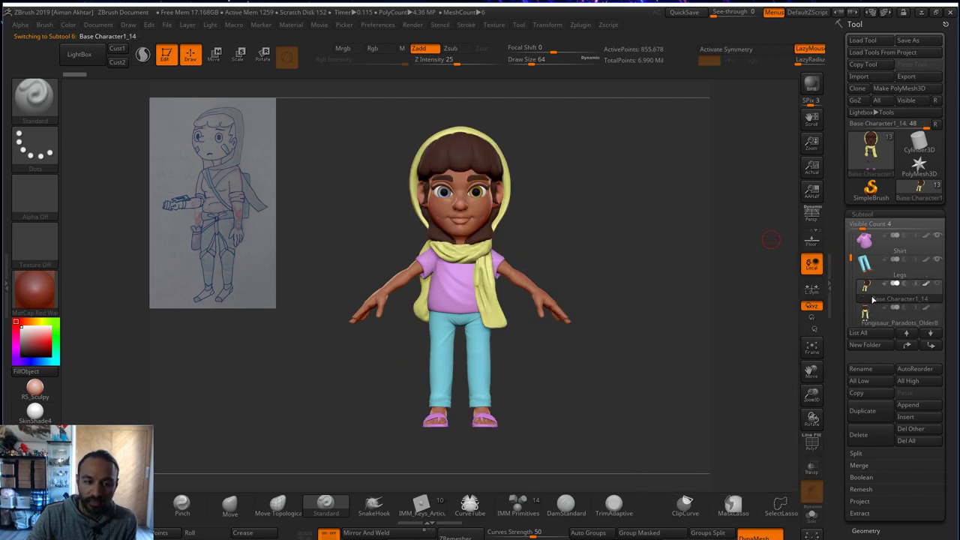
click(870, 319)
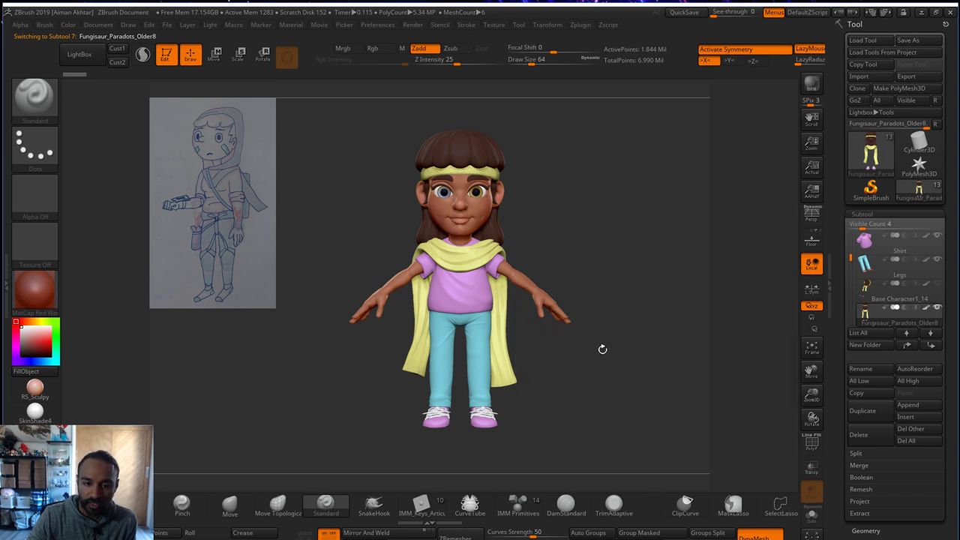
drag(602, 348, 632, 365)
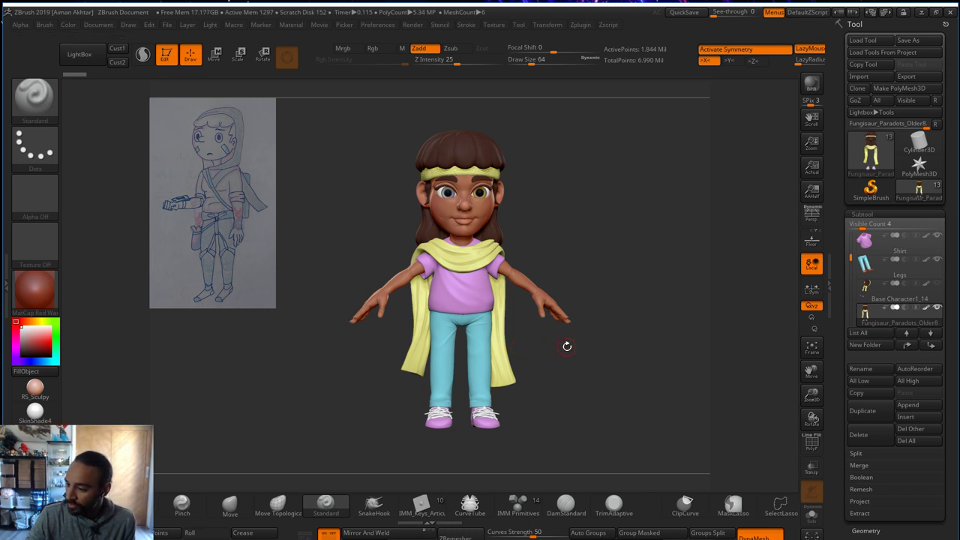
drag(585, 346, 636, 373)
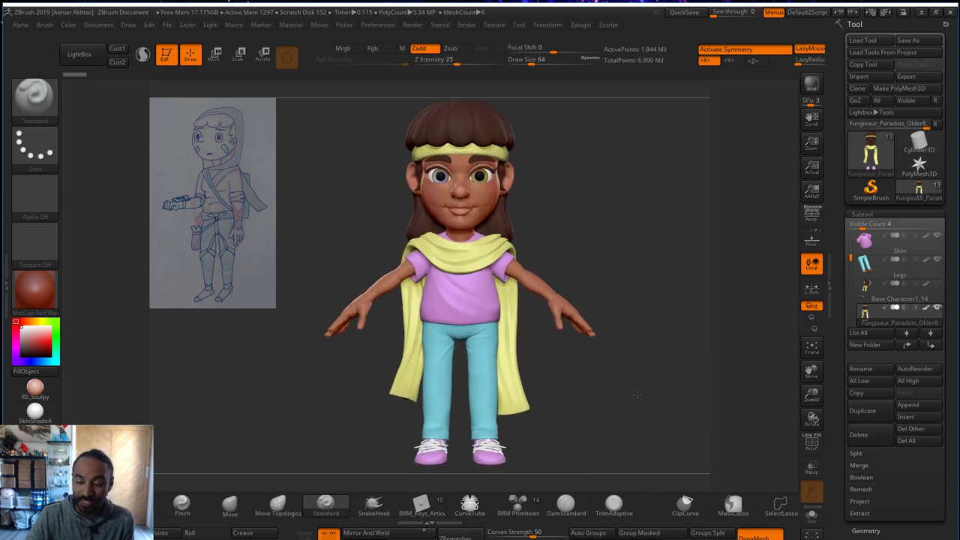
- Examine the trousers, outfit and PM3D_Ring sash and headband subtools on the character
drag(850, 258, 850, 278)
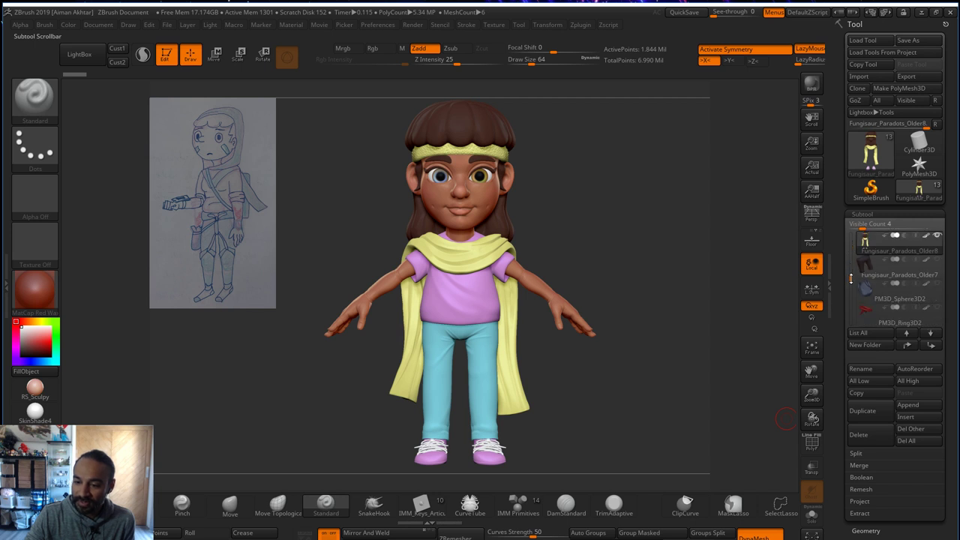
click(873, 275)
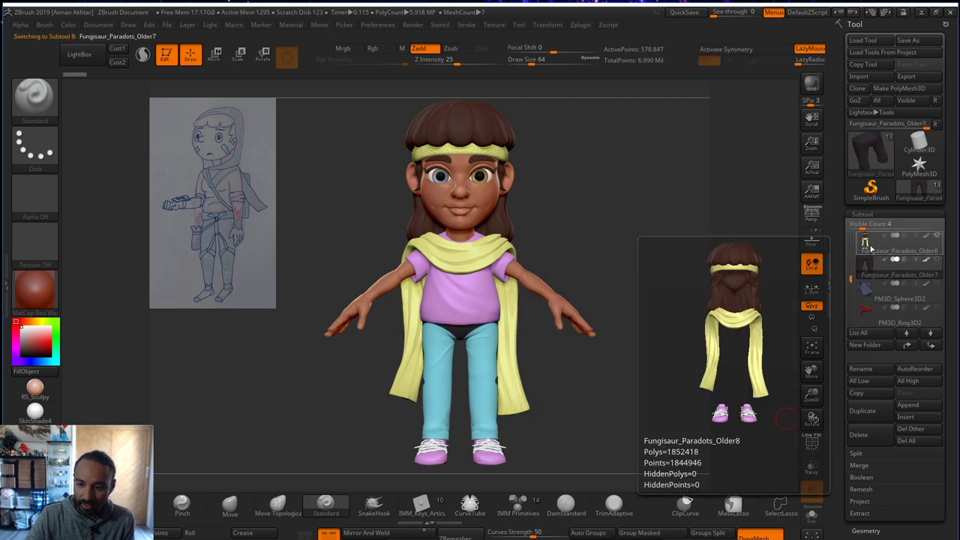
click(871, 251)
click(869, 275)
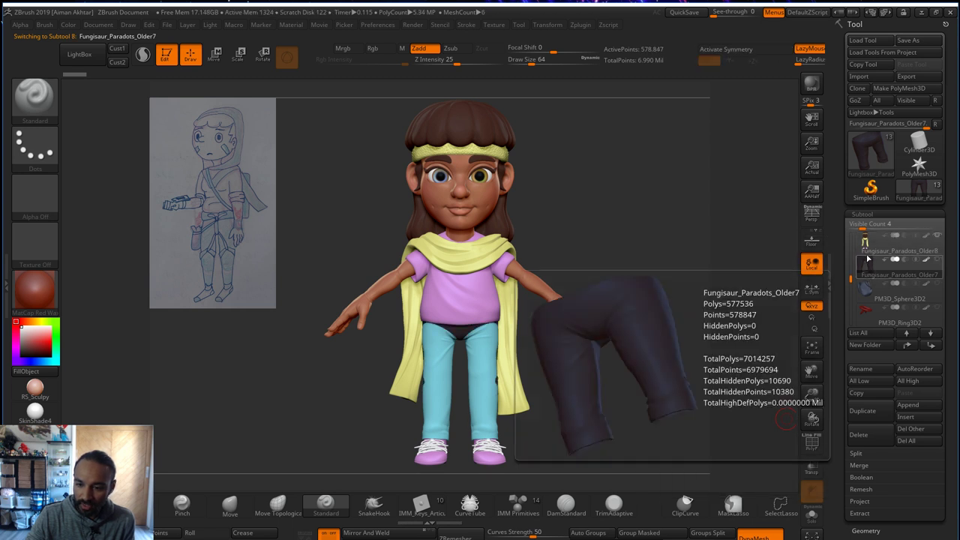
click(869, 251)
drag(852, 283, 854, 313)
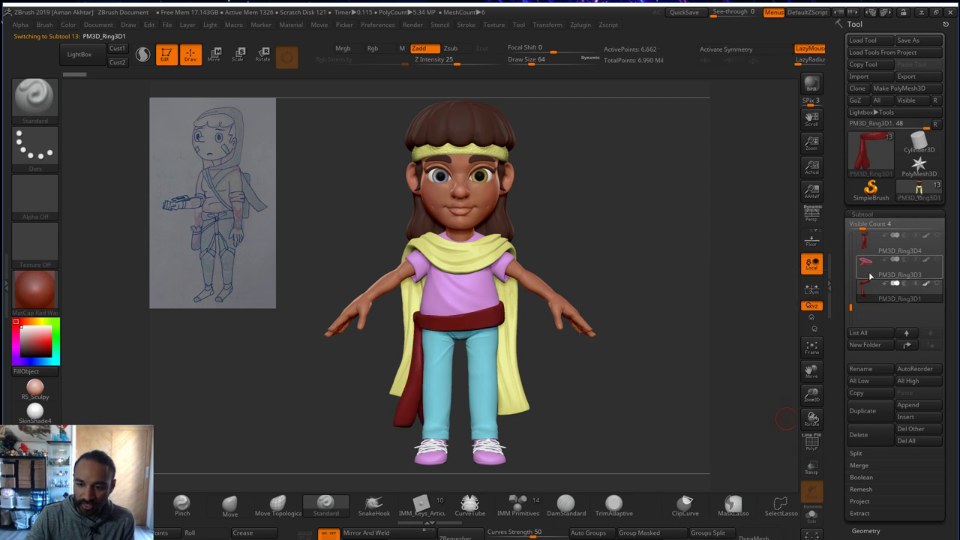
click(863, 248)
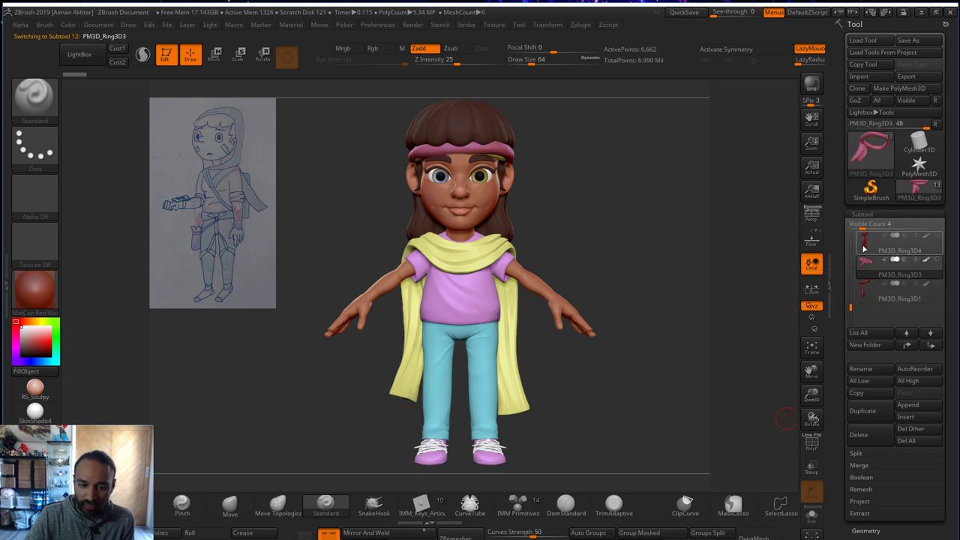
click(869, 294)
drag(850, 303, 850, 311)
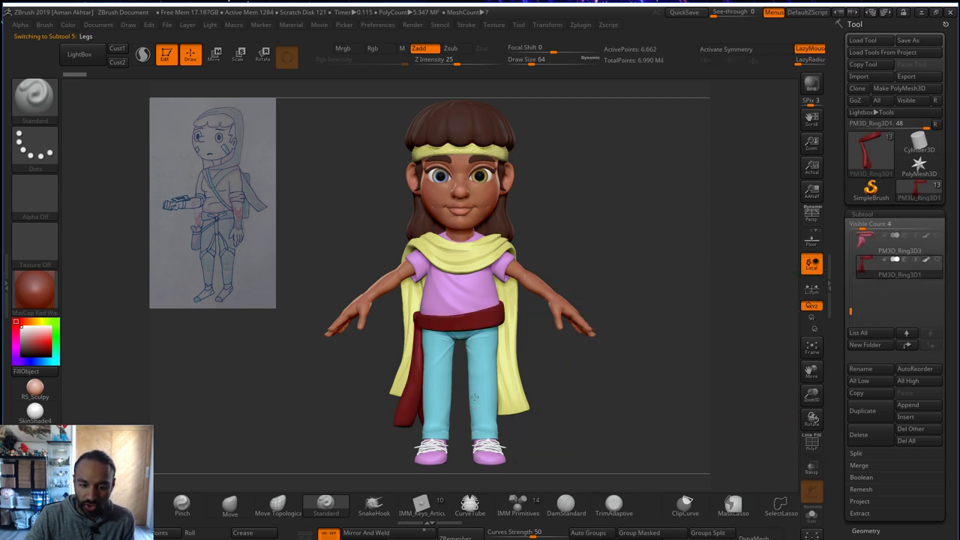
- Split the shoes off the Fungisaur_Paradots_Older8 outfit as their own subtool and move it to the end of the subtool list
click(874, 298)
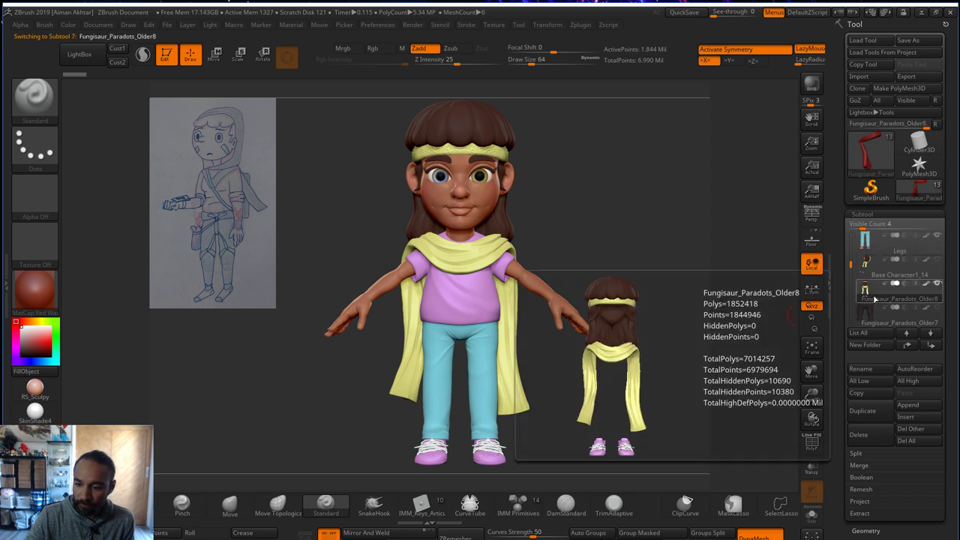
click(811, 515)
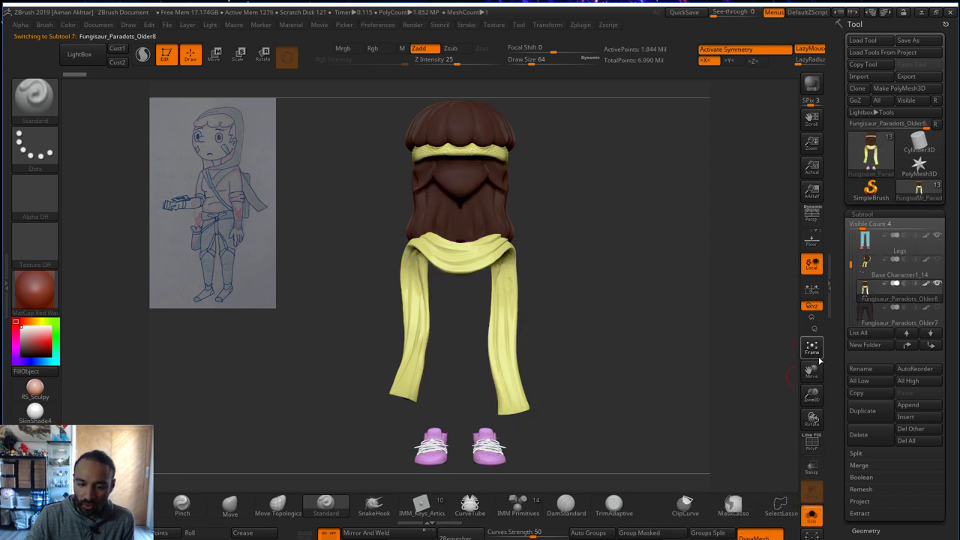
alt+drag(656, 391, 606, 328)
ctrl+shift+drag(565, 405, 412, 327)
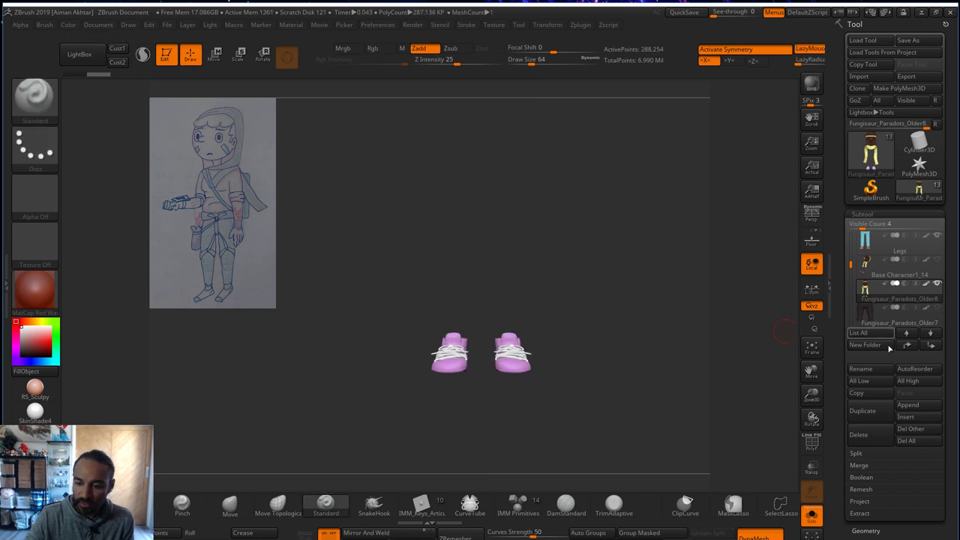
click(883, 455)
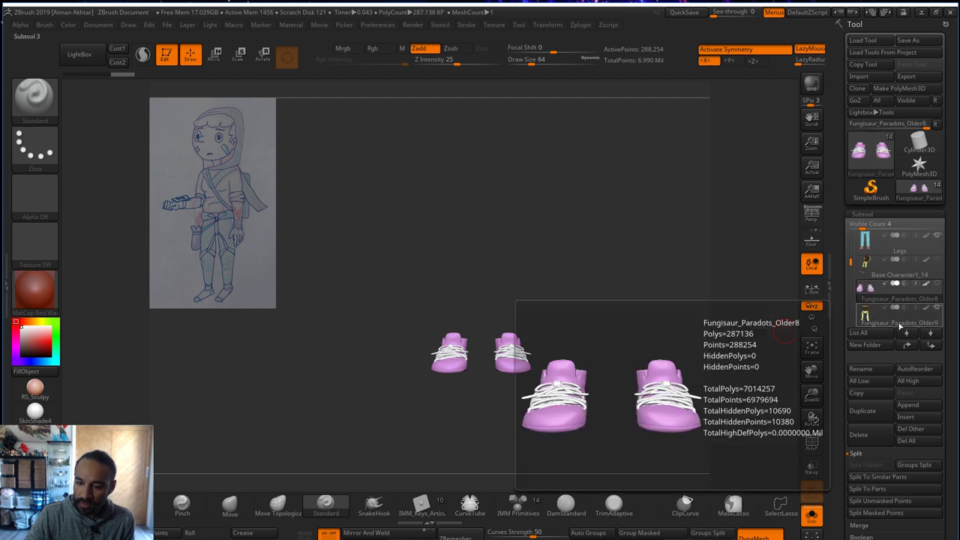
shift+click(932, 346)
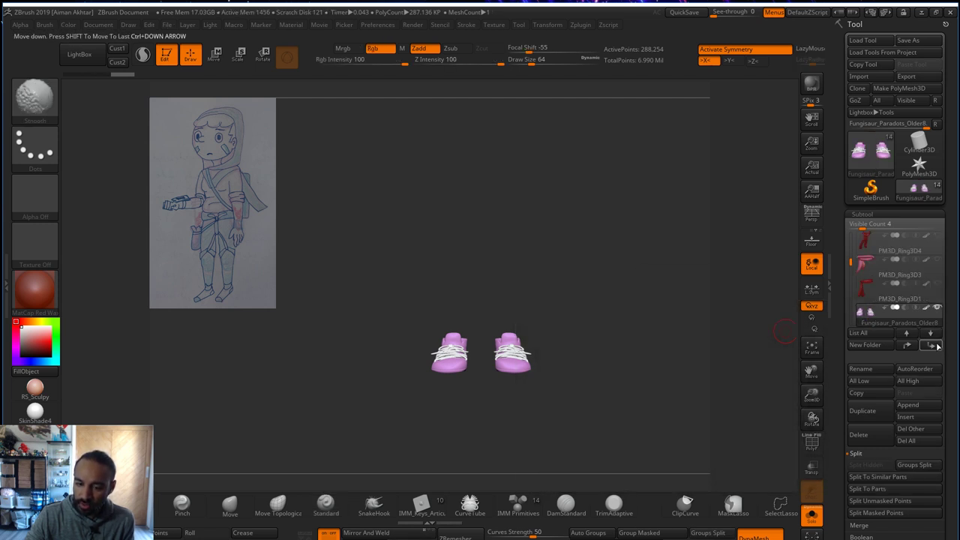
- Isolate the two pink shoe bodies by hiding the laces and the other shoe parts
drag(672, 373, 713, 375)
mouse_move(649, 398)
alt+mouse_down()
mouse_move(575, 371)
mouse_move(652, 383)
mouse_move(510, 360)
alt+mouse_up()
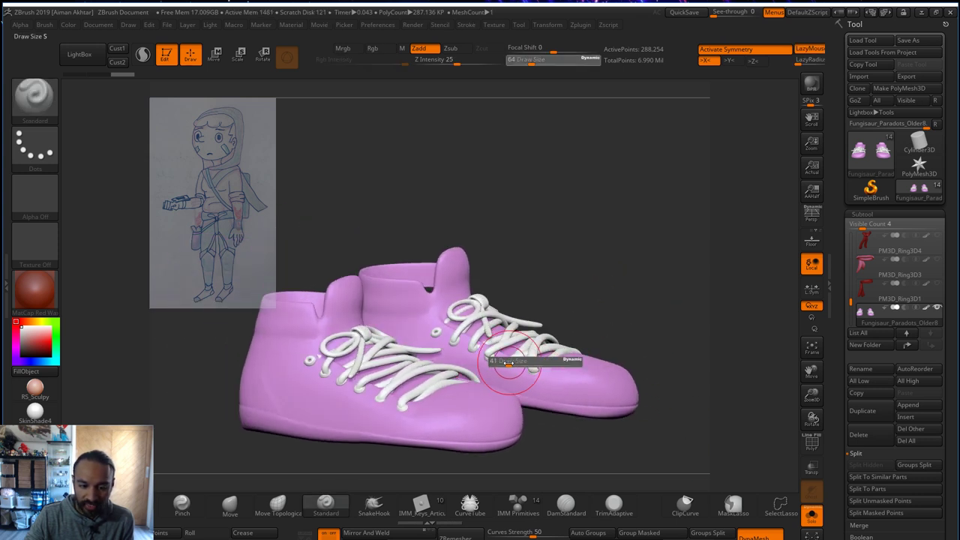
ctrl+shift+click(576, 380)
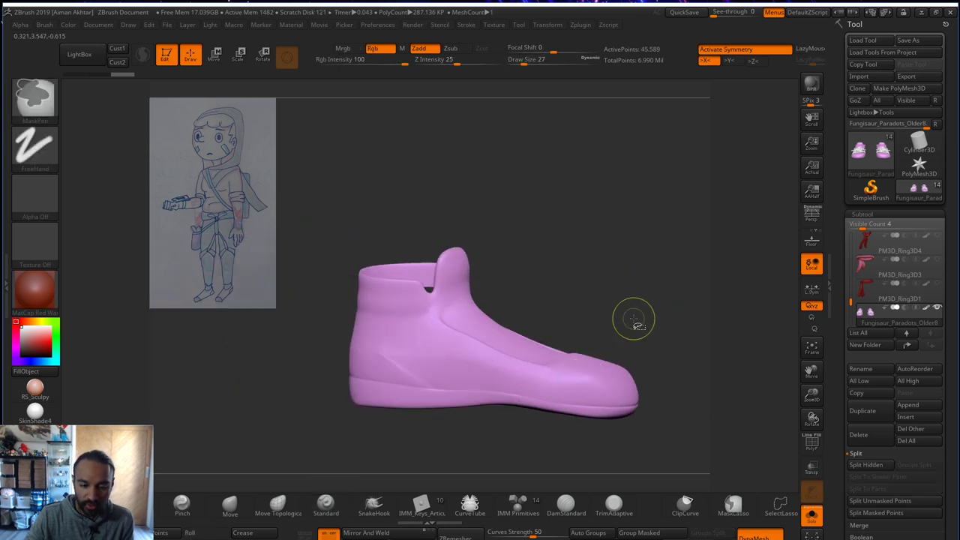
ctrl+shift+drag(711, 331, 722, 344)
ctrl+shift+click(414, 401)
ctrl+shift+drag(651, 297, 661, 308)
drag(598, 285, 556, 301)
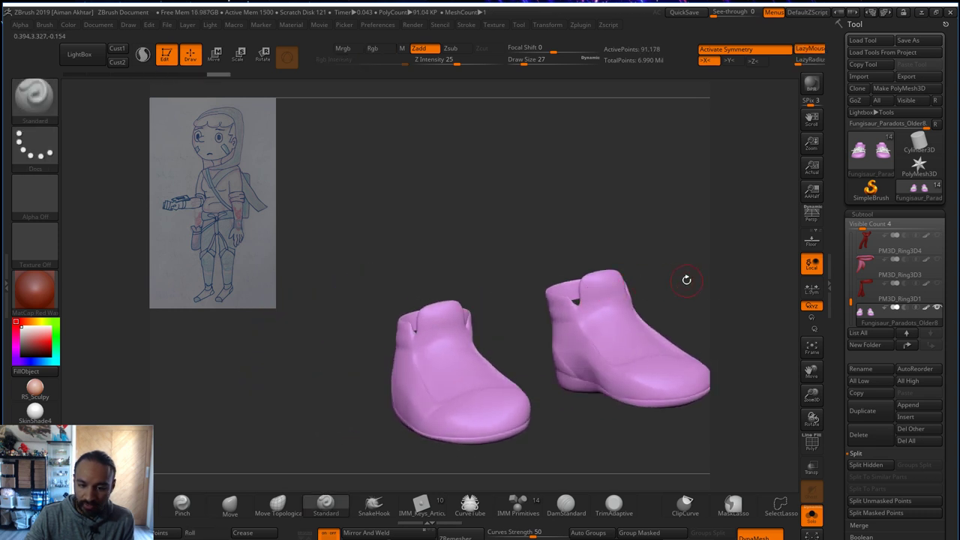
alt+drag(686, 280, 650, 268)
- Delete the hidden laces and parts from the shoes mesh
scroll(899, 498, down, 2)
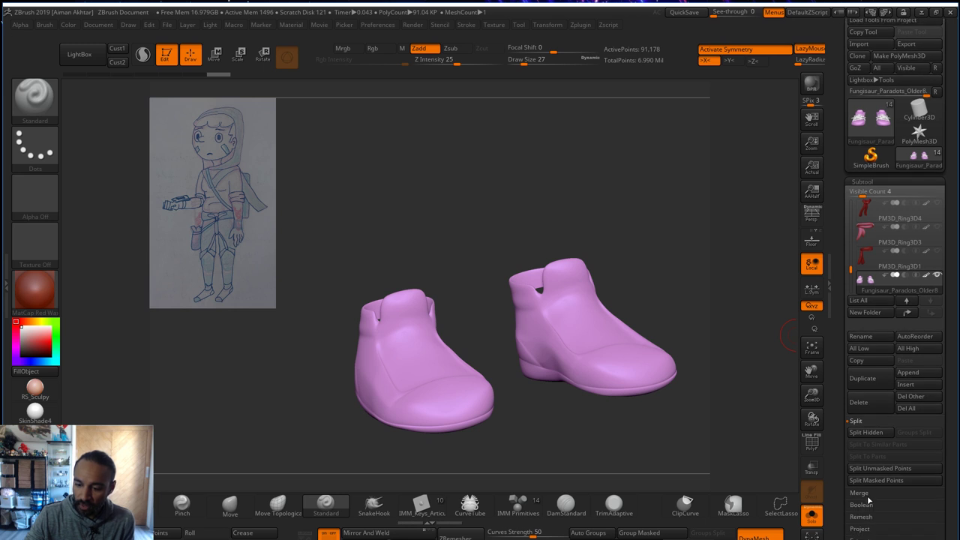
drag(944, 453, 943, 307)
click(866, 414)
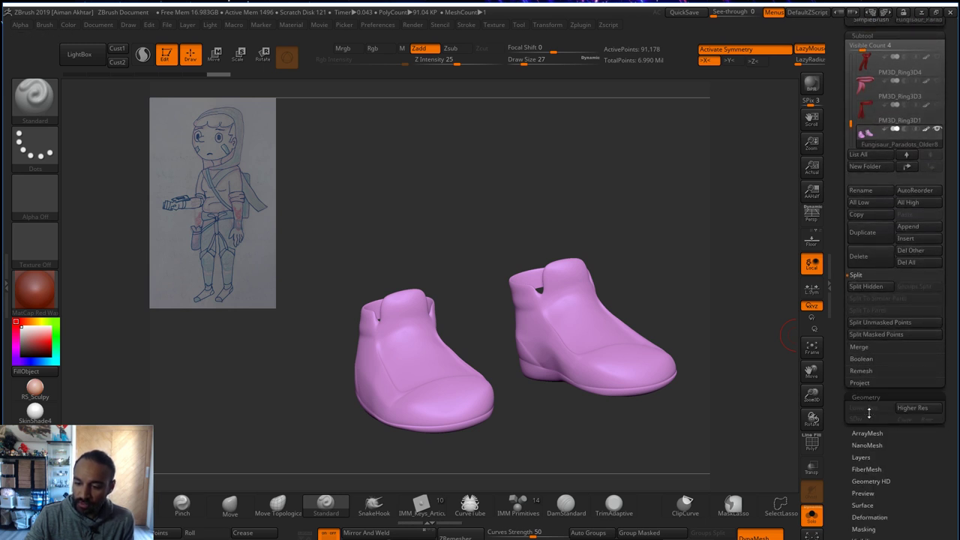
click(870, 250)
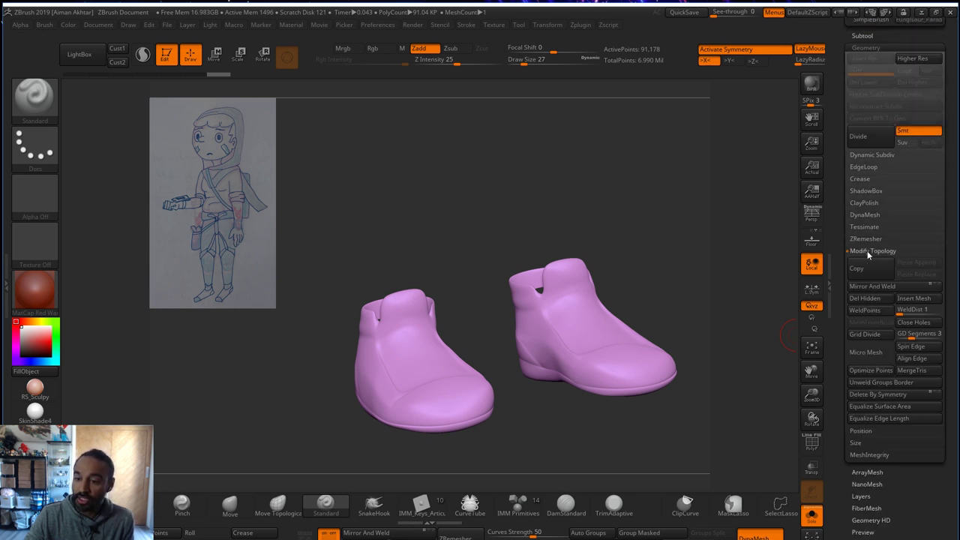
click(865, 299)
- Show the polyframe on the shoes and put both shoes into a single polygroup
scroll(914, 504, down, 5)
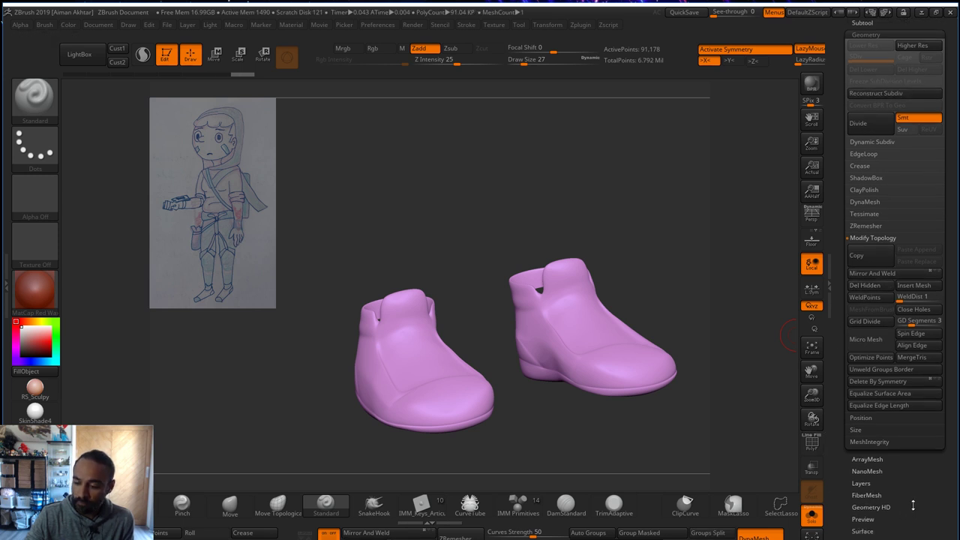
click(905, 55)
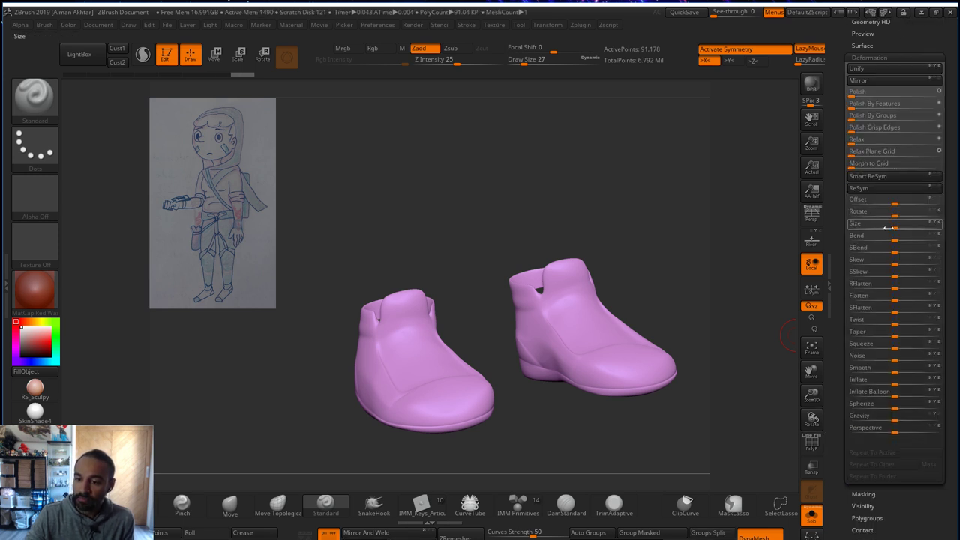
drag(811, 414, 812, 419)
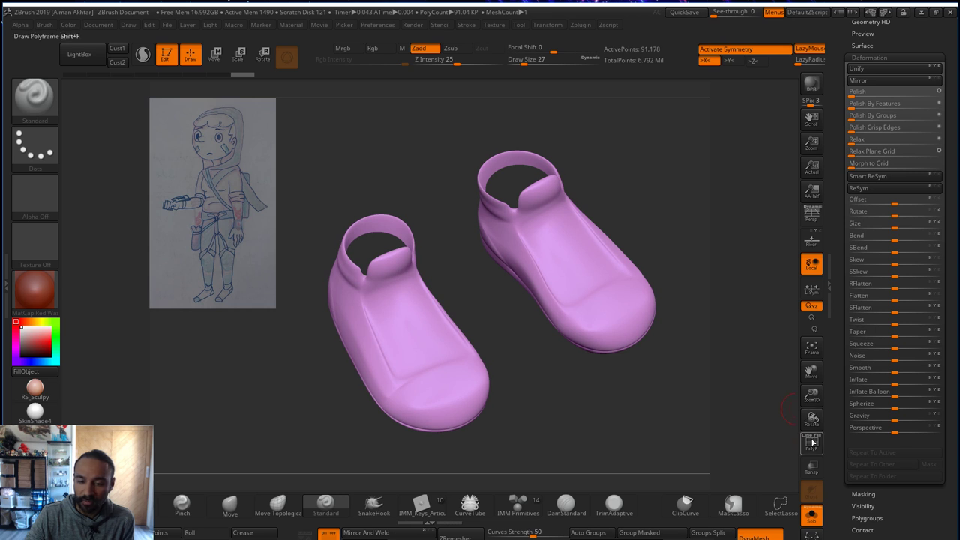
click(812, 442)
key(ctrl+w)
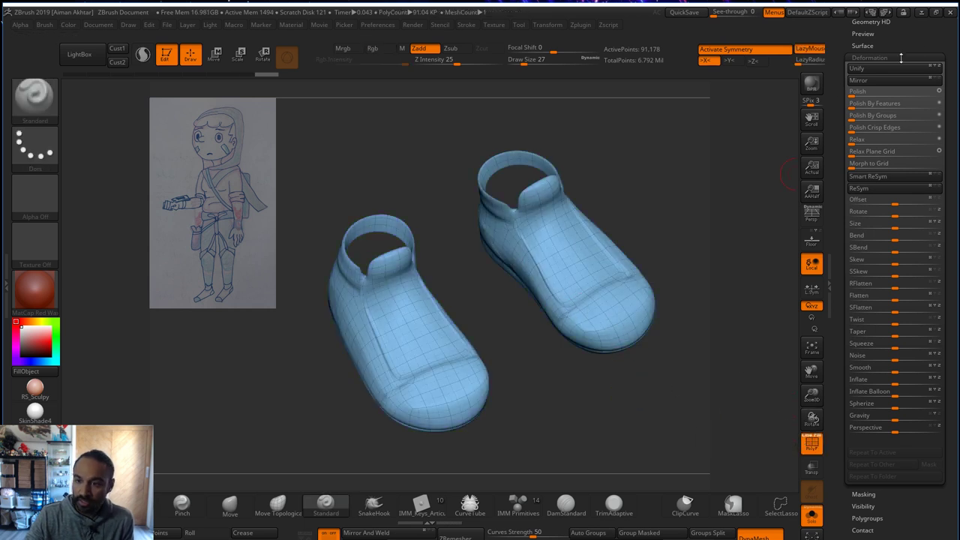
- Try to DynaMesh the shoes at resolution 40 with Project enabled
scroll(900, 58, up, 4)
click(866, 133)
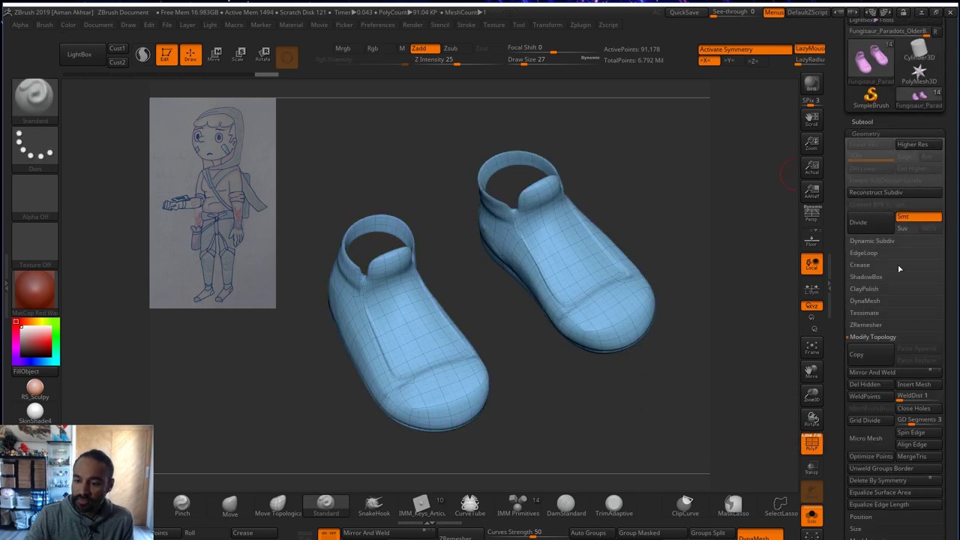
click(864, 300)
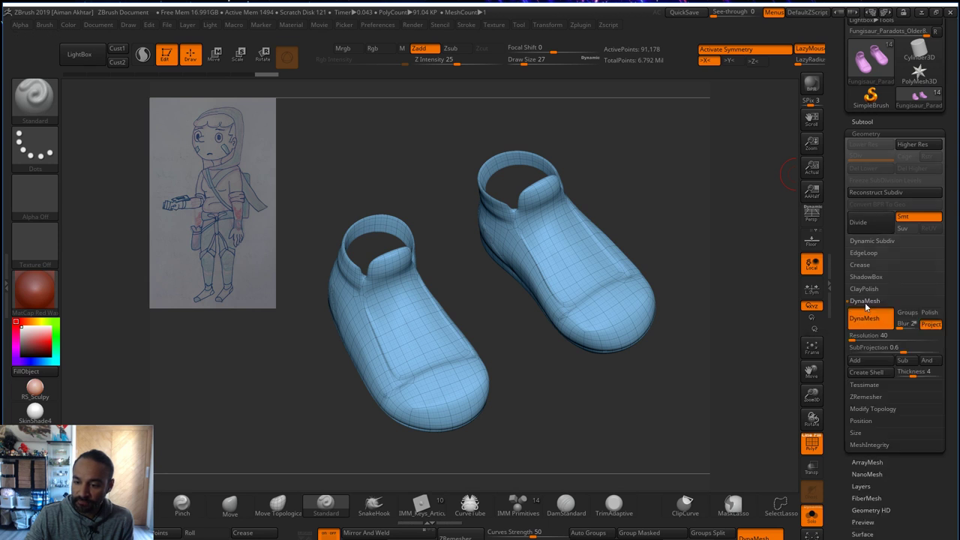
ctrl+drag(695, 300, 708, 342)
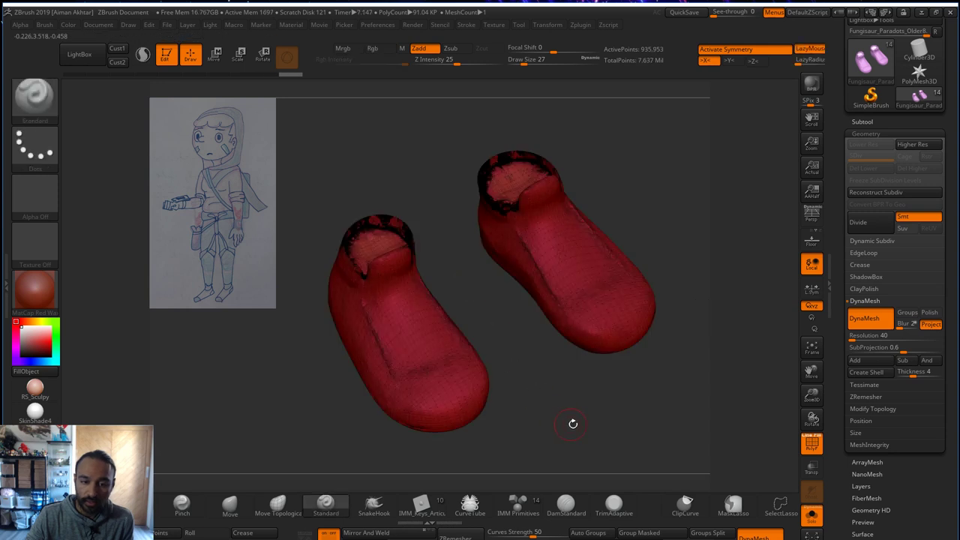
drag(573, 424, 606, 468)
key(ctrl+z)
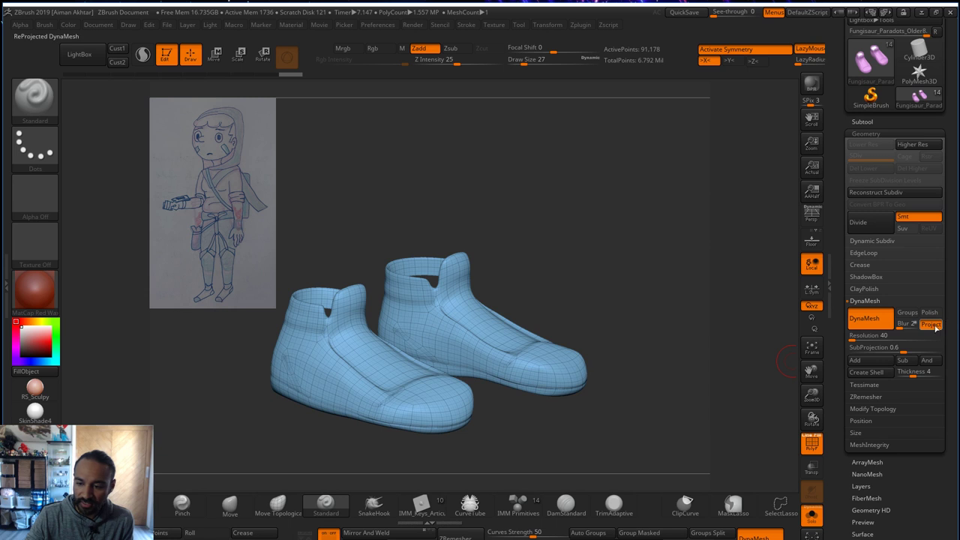
- DynaMesh the shoes at resolution 40 with Project disabled and flatten their soles with a straight ClipCurve cut
click(930, 324)
ctrl+drag(617, 336, 615, 397)
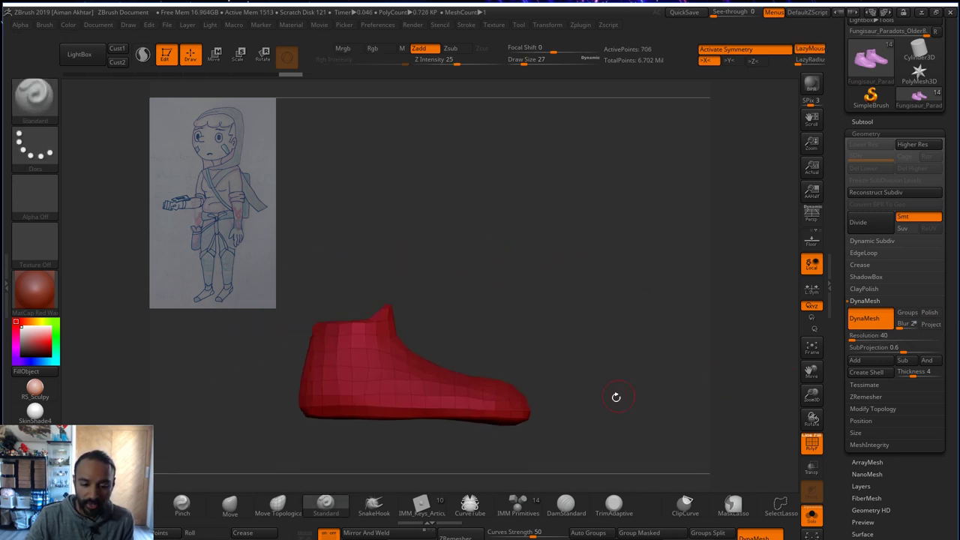
ctrl+shift+click(34, 93)
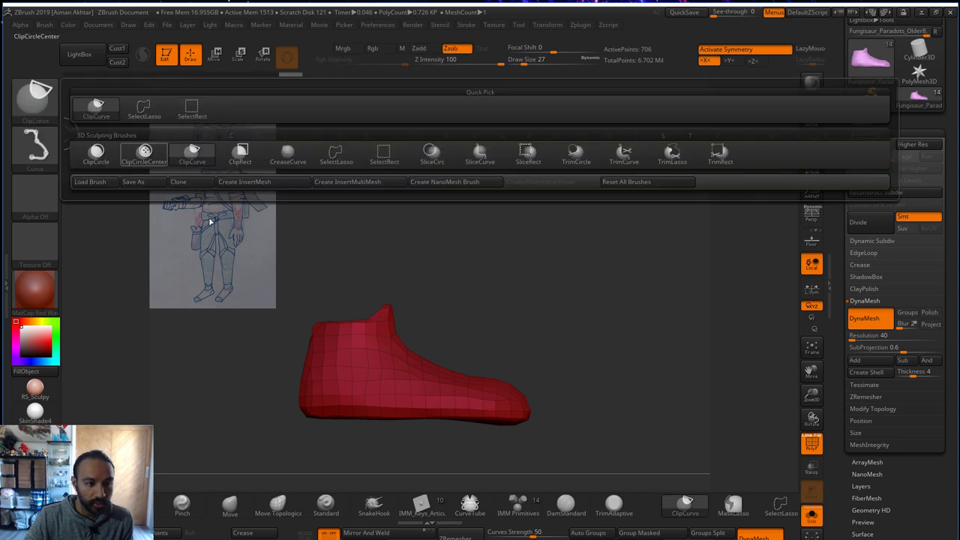
ctrl+shift+drag(556, 417, 124, 417)
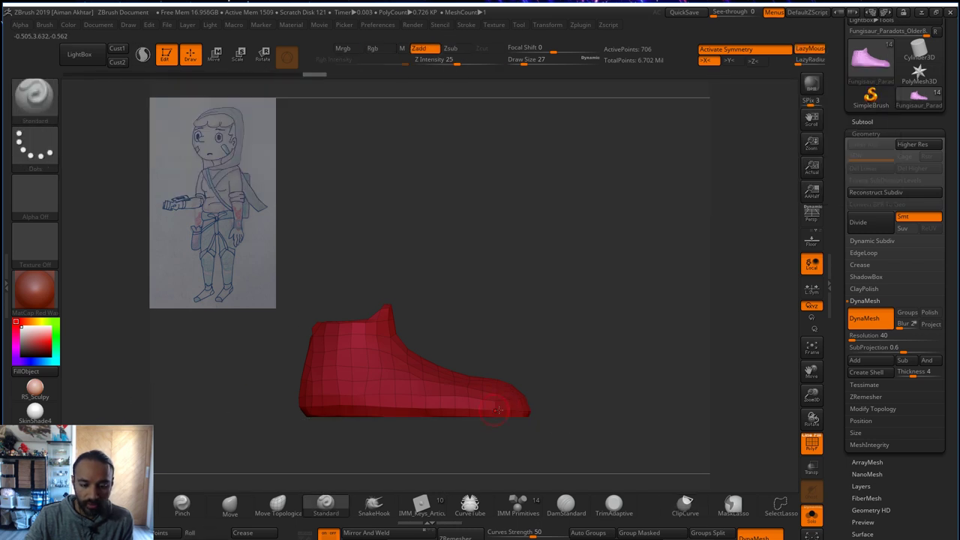
mouse_move(498, 409)
right_down()
mouse_move(594, 413)
mouse_move(564, 399)
mouse_move(667, 310)
mouse_move(603, 324)
right_up()
alt+right_drag(603, 323, 765, 315)
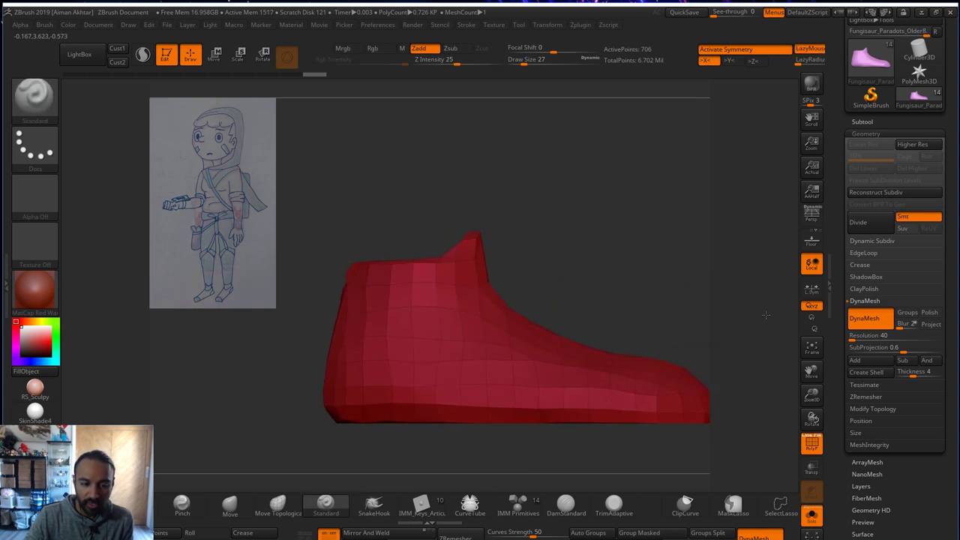
- Clip away the tongues and shape the ankle openings of the shoes into a concave collar with ClipCurve
key(ctrl+shift)
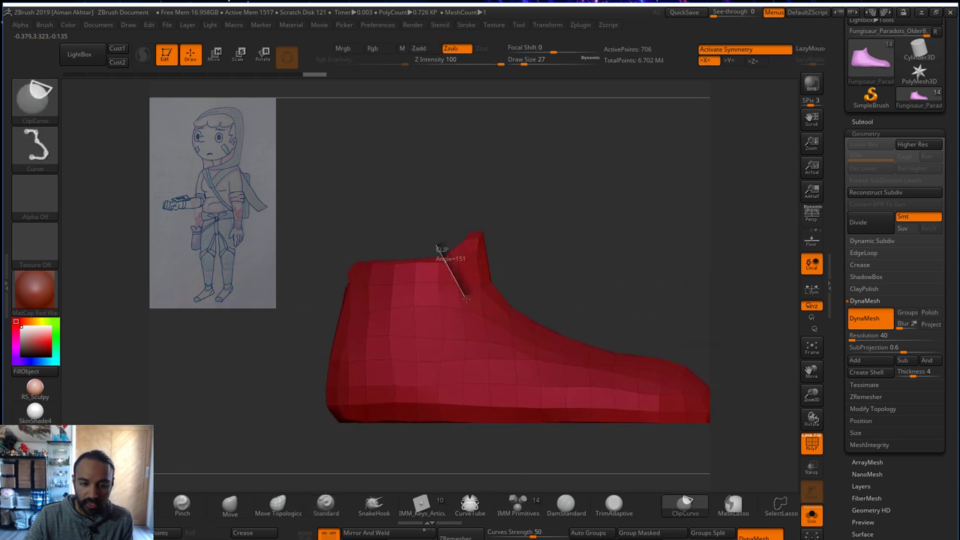
mouse_move(466, 297)
ctrl+shift+mouse_down()
mouse_move(542, 301)
mouse_move(573, 258)
ctrl+shift+mouse_up()
key(ctrl+shift)
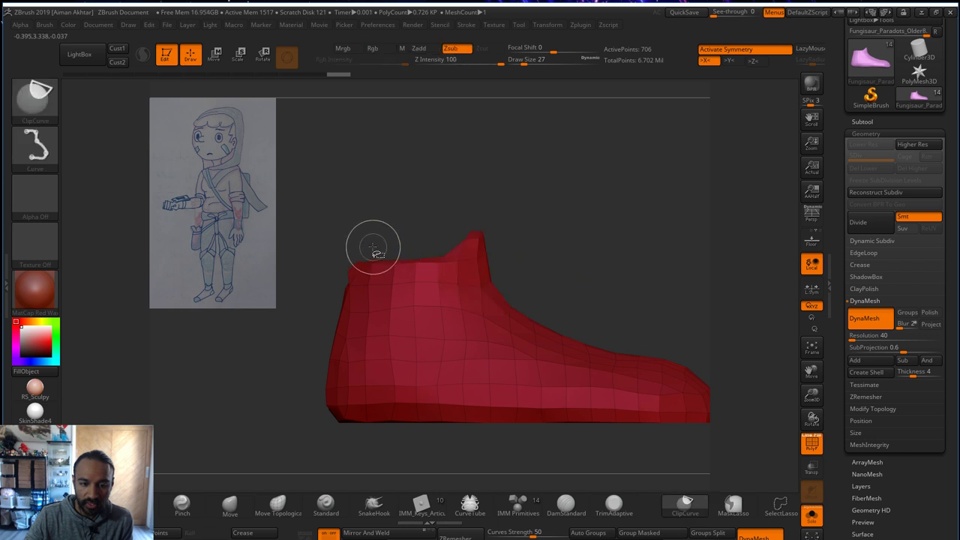
mouse_move(365, 232)
ctrl+shift+mouse_down()
mouse_move(396, 268)
mouse_move(505, 286)
mouse_move(497, 289)
mouse_move(556, 201)
ctrl+shift+mouse_up()
mouse_move(638, 250)
mouse_down()
mouse_move(467, 266)
mouse_move(610, 314)
mouse_move(677, 253)
mouse_move(637, 140)
mouse_up()
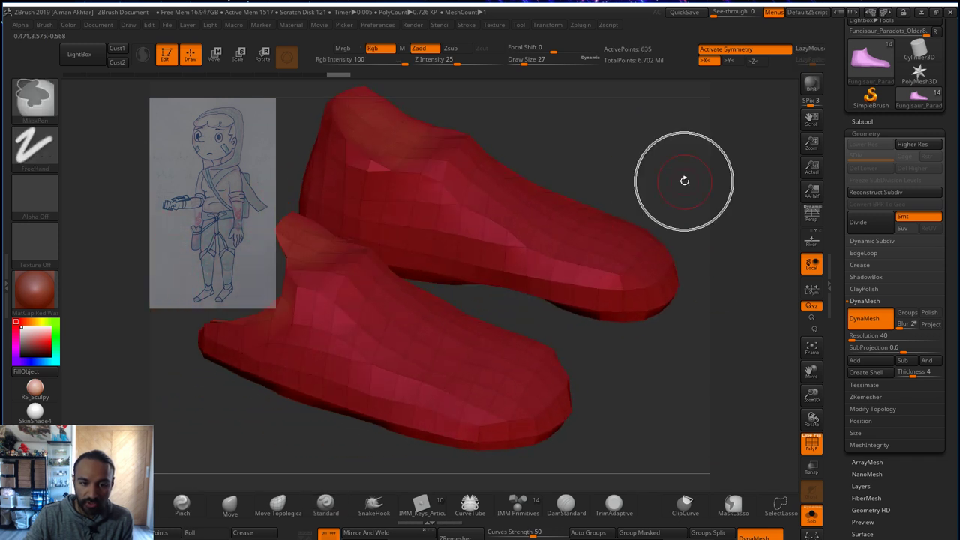
- Remesh the clipped shoes with DynaMesh at resolution 288
ctrl+drag(684, 181, 690, 163)
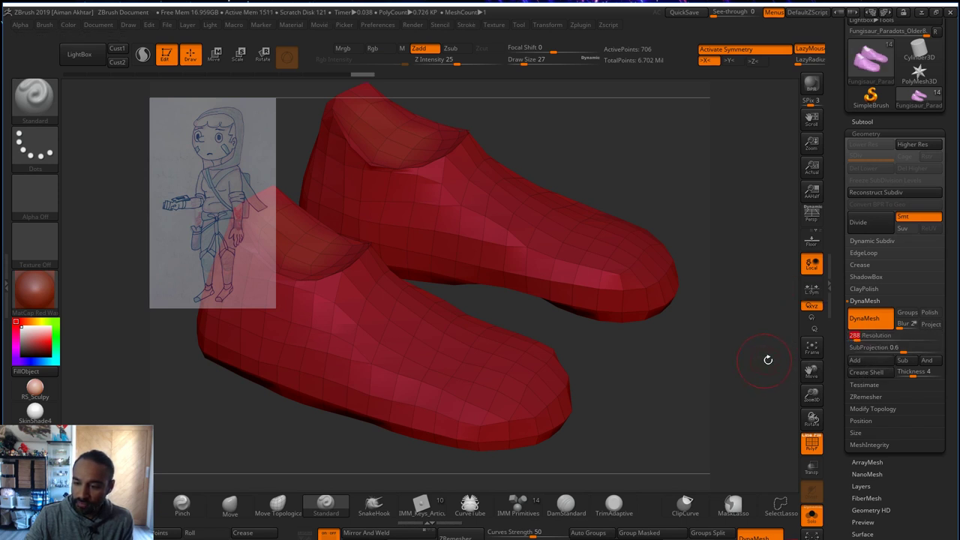
click(872, 326)
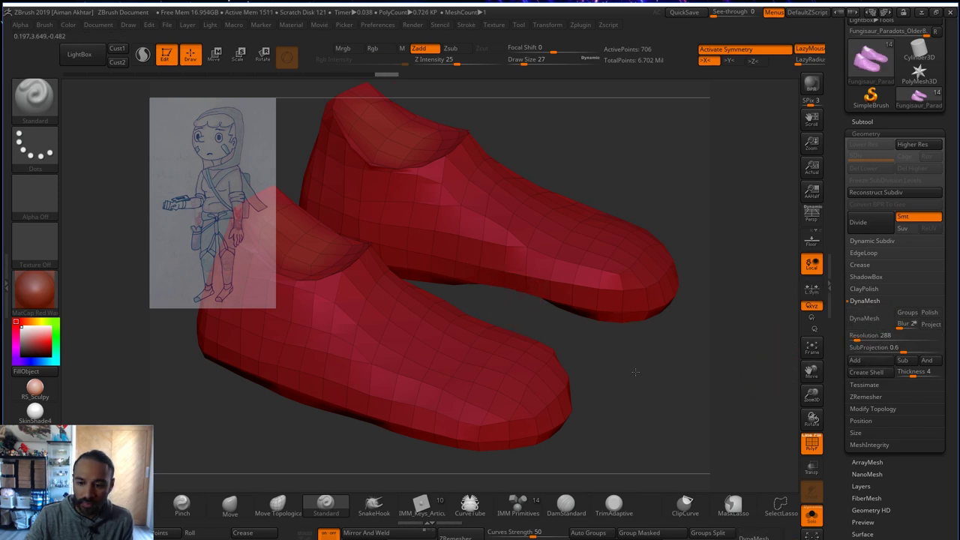
alt+drag(635, 372, 658, 366)
click(865, 327)
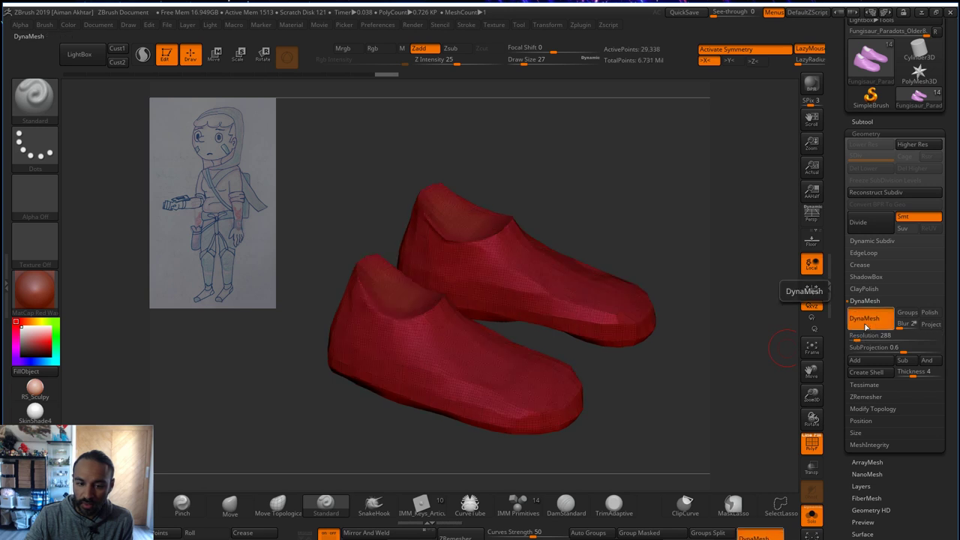
- Undo the last remesh of the shoes and reapply DynaMesh at resolution 288
drag(660, 419, 636, 440)
key(ctrl+z)
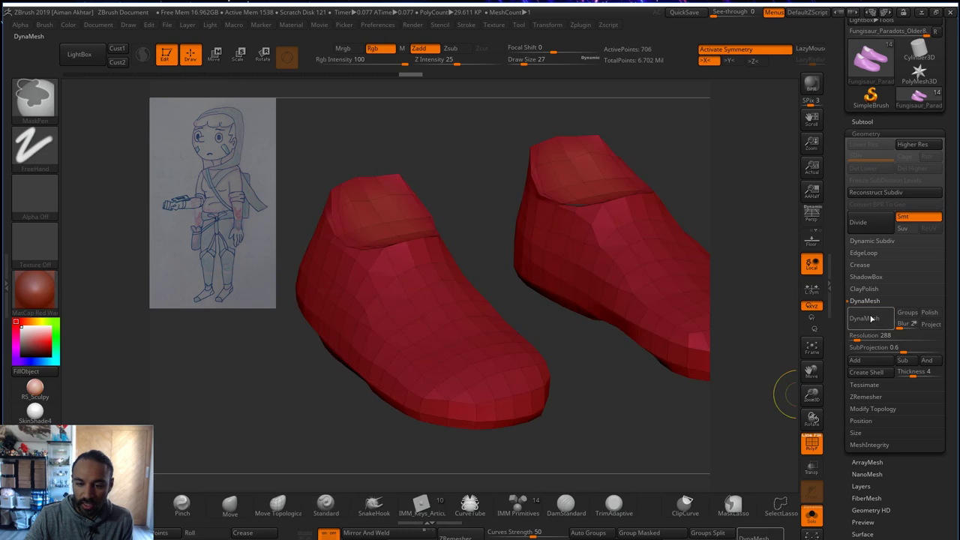
click(871, 323)
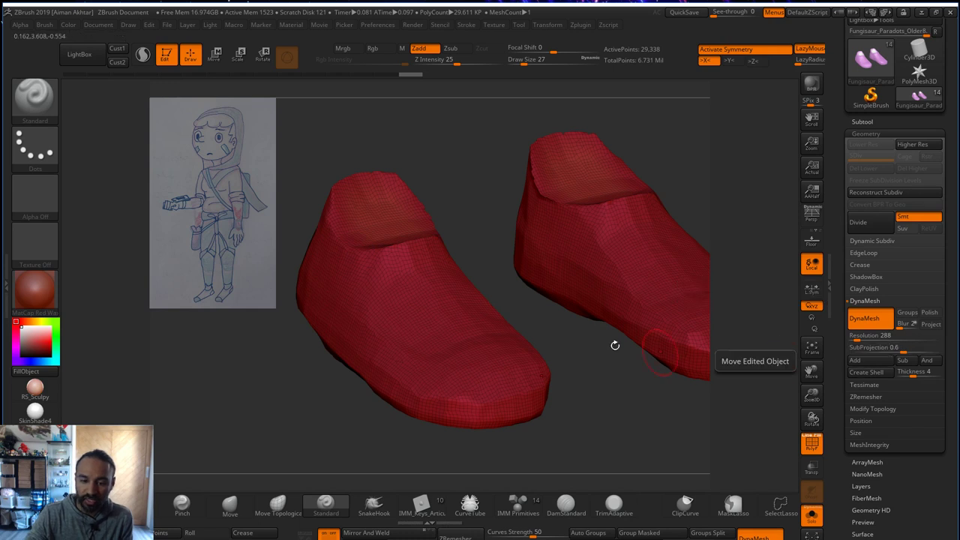
- Turn off the polyframe and smooth the faceted surfaces of both shoes with a large brush at draw size 207
key(s)
drag(474, 325, 495, 325)
shift+drag(419, 321, 395, 258)
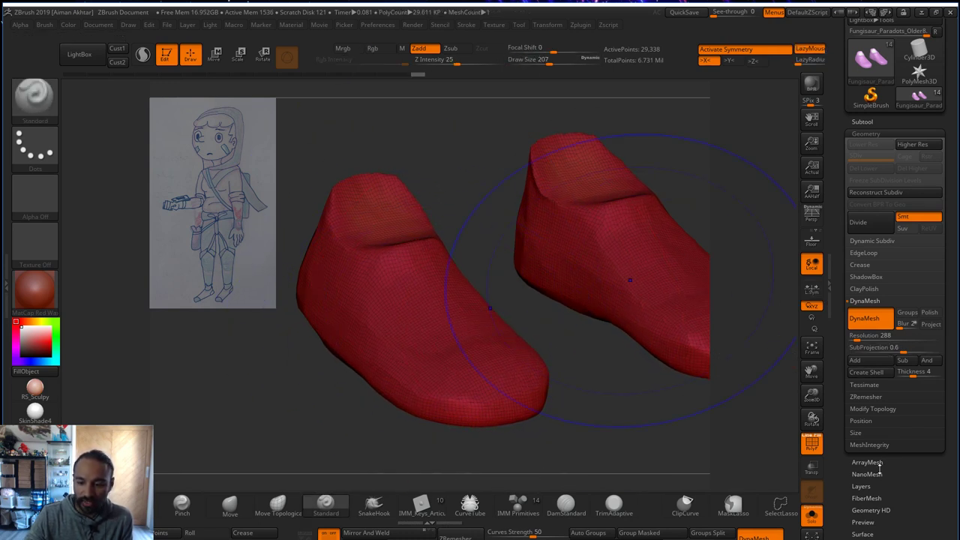
key(shift+f)
drag(600, 455, 723, 416)
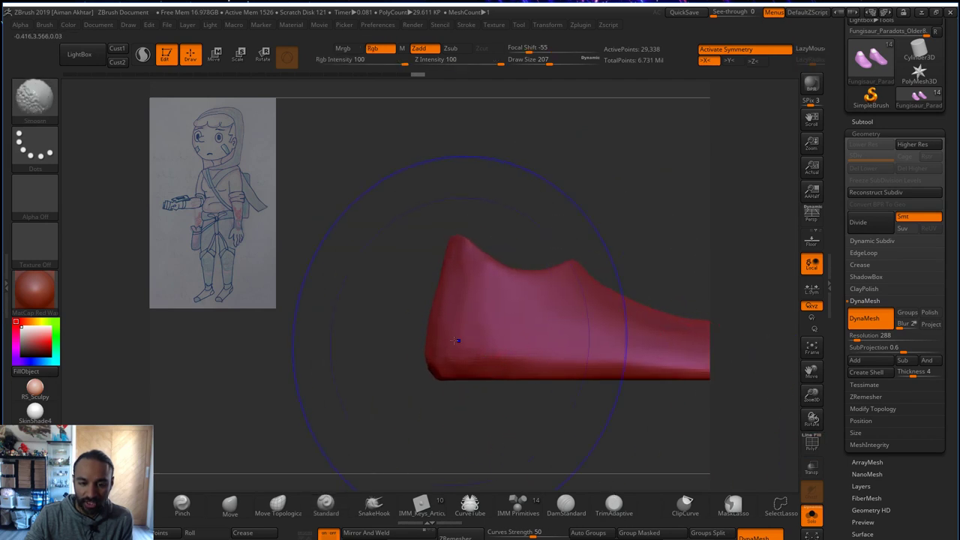
shift+drag(458, 420, 507, 404)
alt+drag(559, 309, 713, 321)
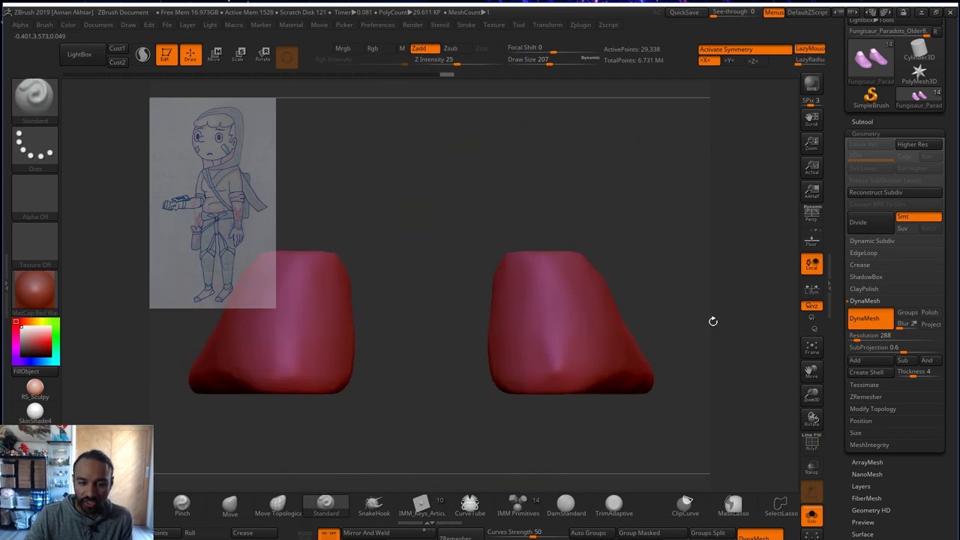
shift+drag(324, 330, 341, 356)
alt+drag(371, 411, 502, 423)
mouse_move(517, 430)
mouse_down()
mouse_move(544, 437)
mouse_move(667, 414)
mouse_up()
alt+drag(450, 431, 638, 423)
mouse_move(455, 420)
shift+mouse_down()
mouse_move(534, 430)
mouse_move(545, 402)
mouse_move(673, 413)
mouse_move(674, 446)
shift+mouse_up()
- Reshape the outer toe profile of the shoes with the Move brush, enlarging the draw size from 68 to 87
key(s)
mouse_move(528, 354)
mouse_down()
mouse_move(513, 353)
mouse_move(530, 348)
mouse_up()
key(s)
alt+drag(641, 439, 647, 416)
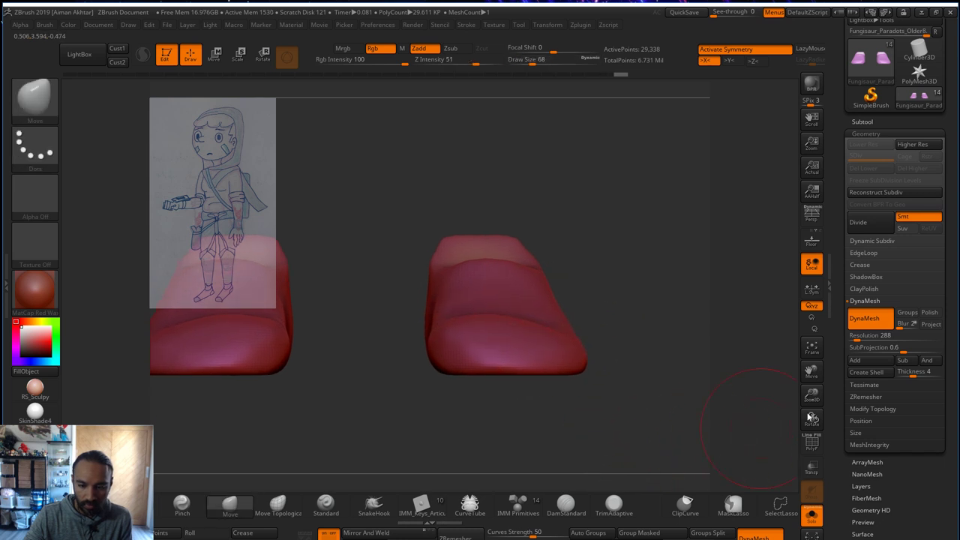
alt+drag(592, 385, 622, 379)
ctrl+drag(652, 416, 353, 359)
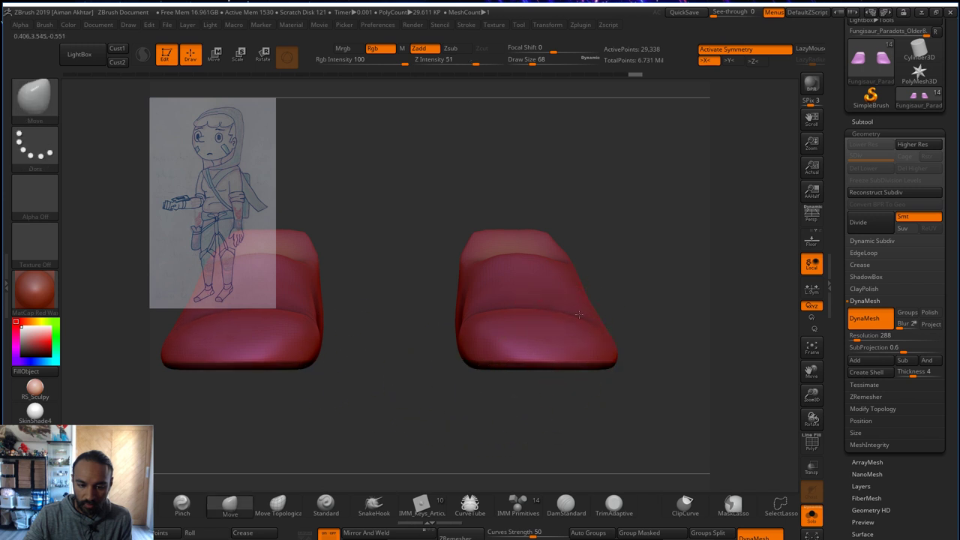
key(s)
drag(578, 315, 571, 316)
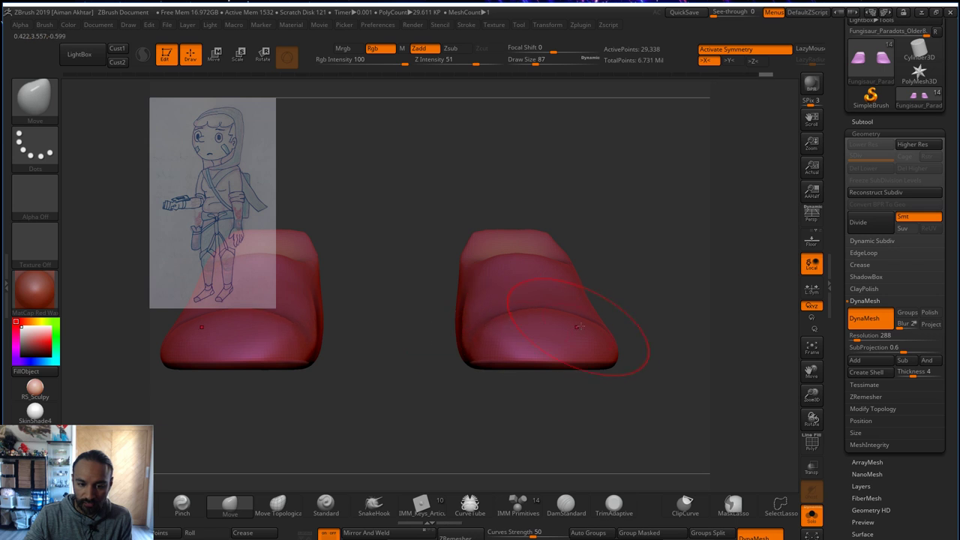
key(shift)
mouse_move(660, 165)
mouse_down()
mouse_move(679, 302)
mouse_move(675, 234)
mouse_up()
- Smooth the inner sides and rounded toe tops of the shoes at draw size 87
key(shift)
key(shift)
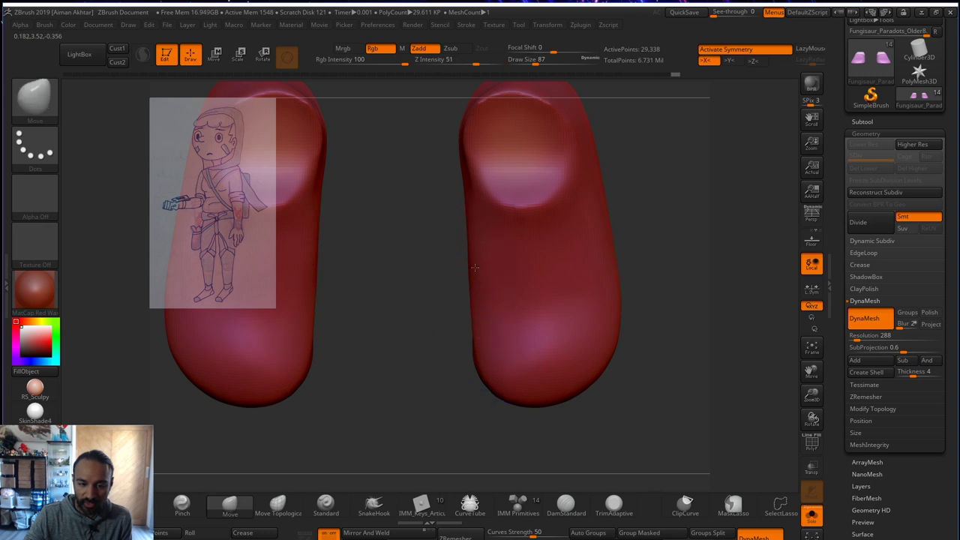
key(shift)
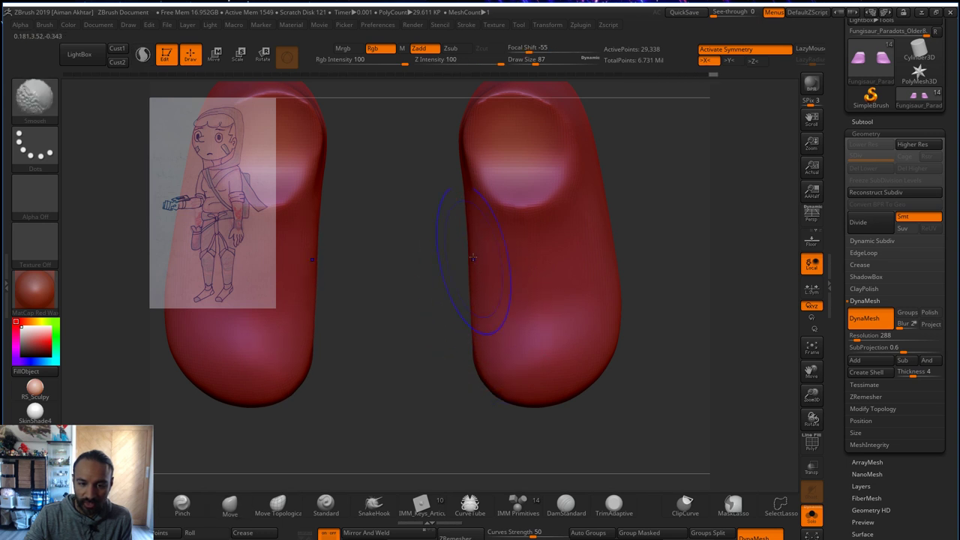
ctrl+drag(660, 235, 675, 255)
shift+drag(548, 327, 522, 367)
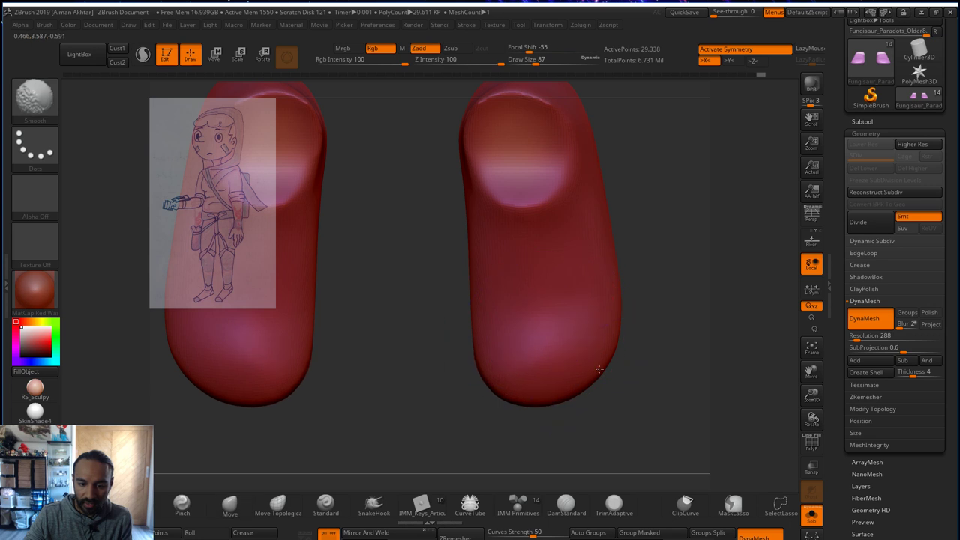
shift+drag(687, 430, 692, 355)
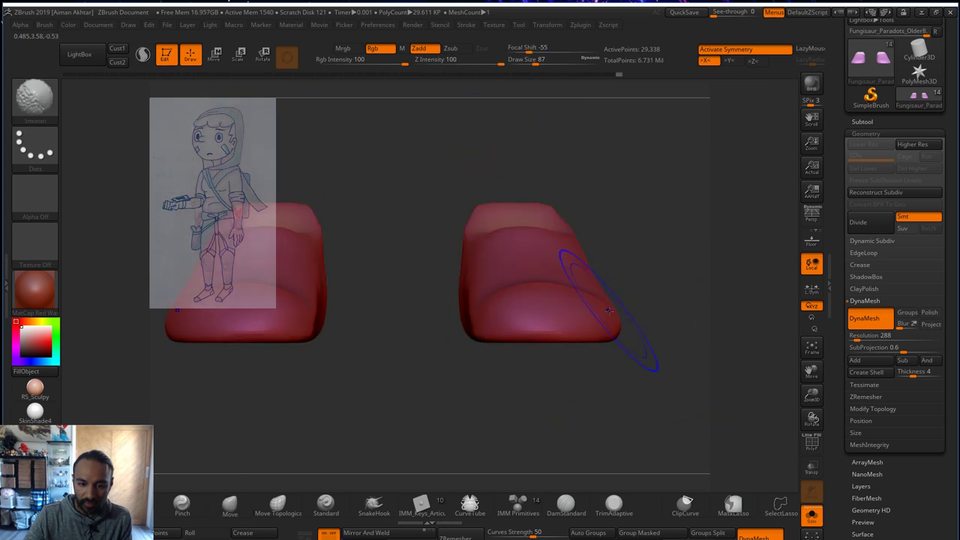
- Refine the inner arch and side contours of the shoes with Move and Smooth strokes
mouse_move(605, 404)
shift+mouse_down()
mouse_move(601, 393)
mouse_move(581, 435)
shift+mouse_up()
mouse_move(484, 343)
shift+mouse_down()
mouse_move(442, 348)
mouse_move(569, 314)
shift+mouse_up()
mouse_move(615, 253)
shift+mouse_down()
mouse_move(645, 325)
mouse_move(514, 309)
shift+mouse_up()
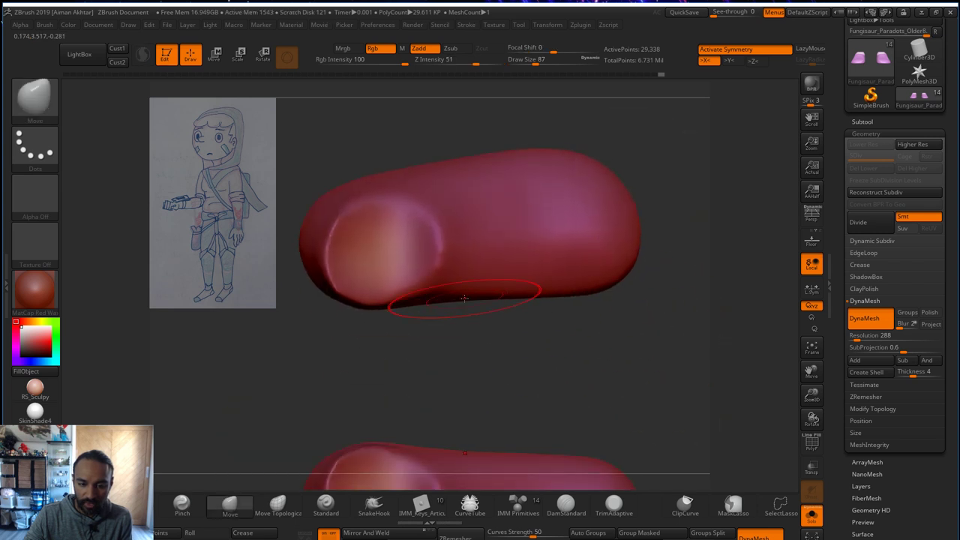
shift+drag(439, 301, 390, 303)
drag(439, 367, 420, 311)
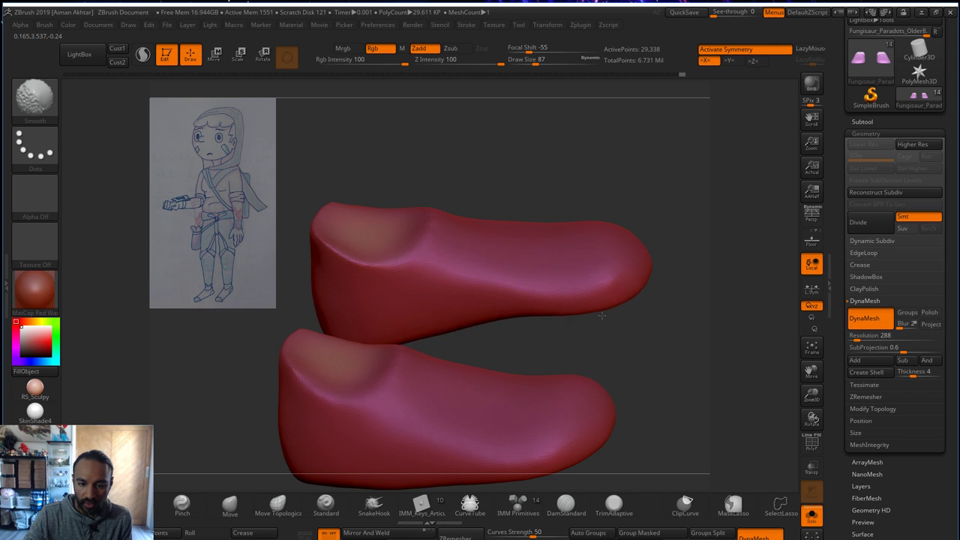
- Mask the front toe area across both shoes in a view from above
mouse_move(601, 315)
mouse_down()
mouse_move(657, 353)
mouse_move(658, 373)
mouse_move(623, 338)
mouse_move(687, 306)
mouse_move(645, 353)
mouse_move(576, 375)
mouse_move(656, 402)
mouse_up()
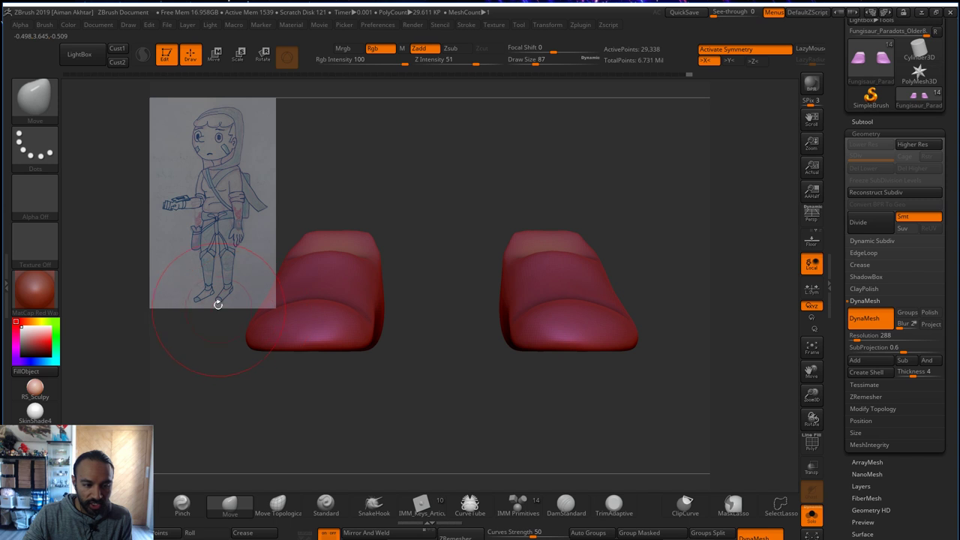
drag(465, 372, 510, 431)
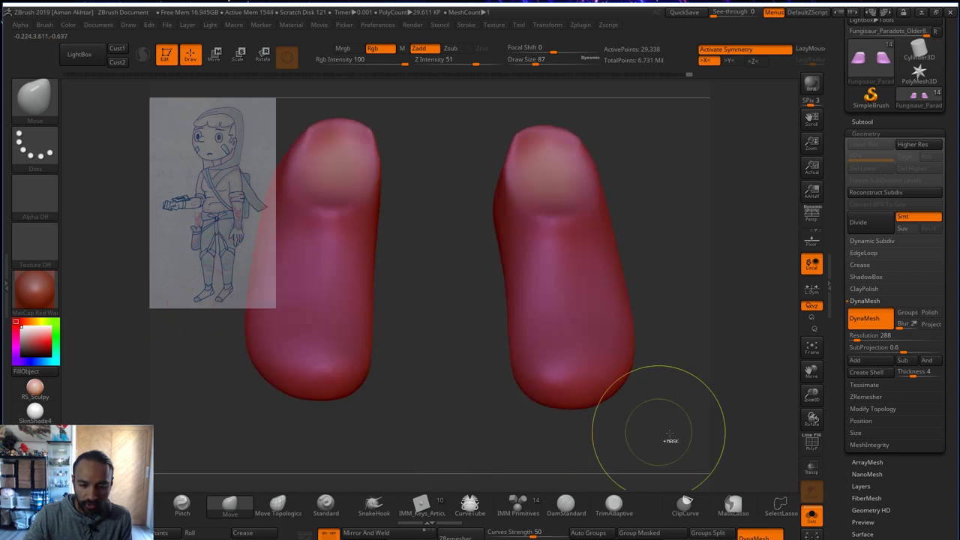
ctrl+drag(663, 435, 467, 346)
drag(643, 452, 660, 464)
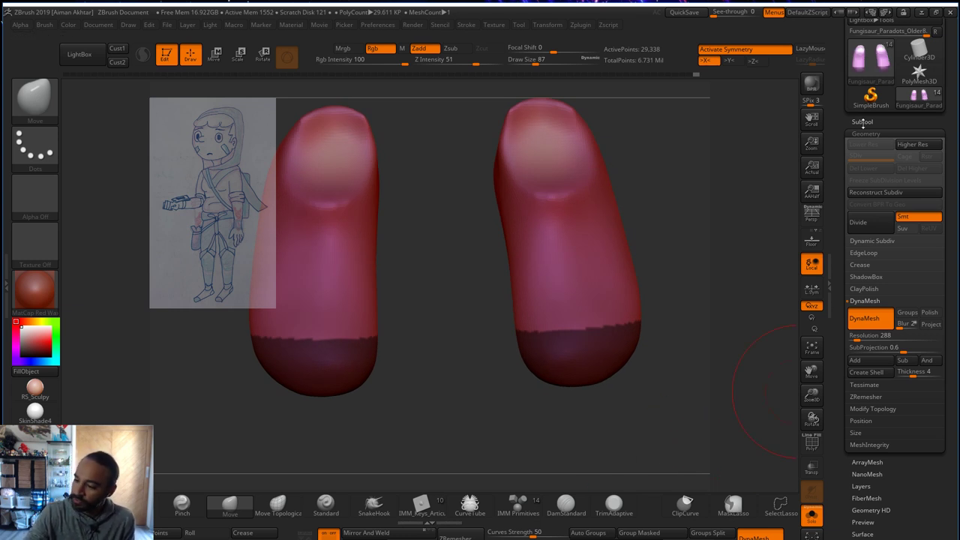
- Extract the masked toes at thickness 0.02 and accept the toe caps as a new subtool
click(862, 122)
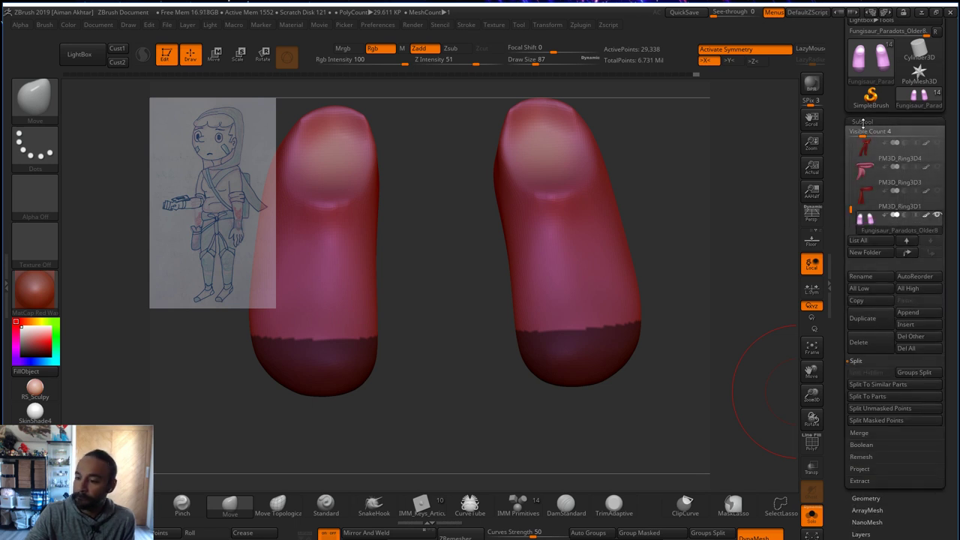
drag(946, 294, 949, 256)
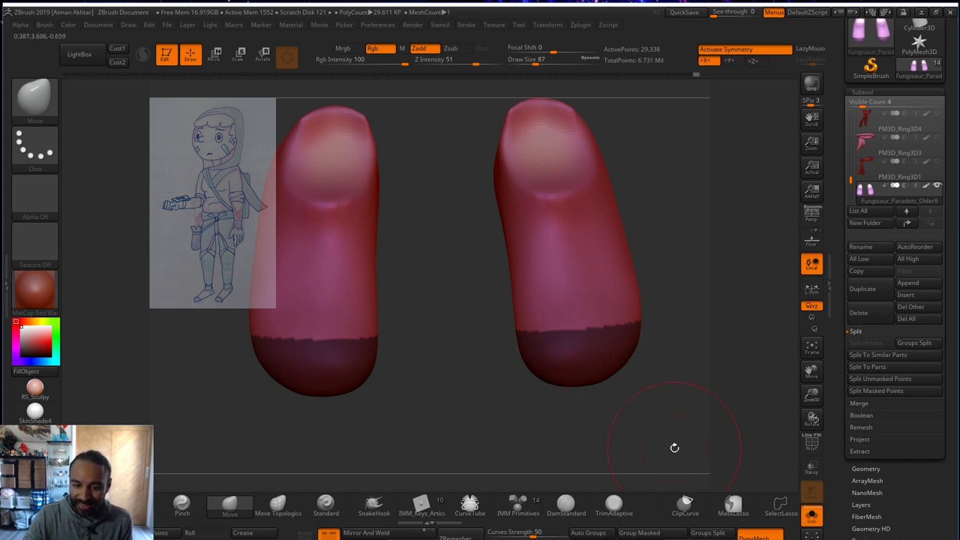
click(860, 450)
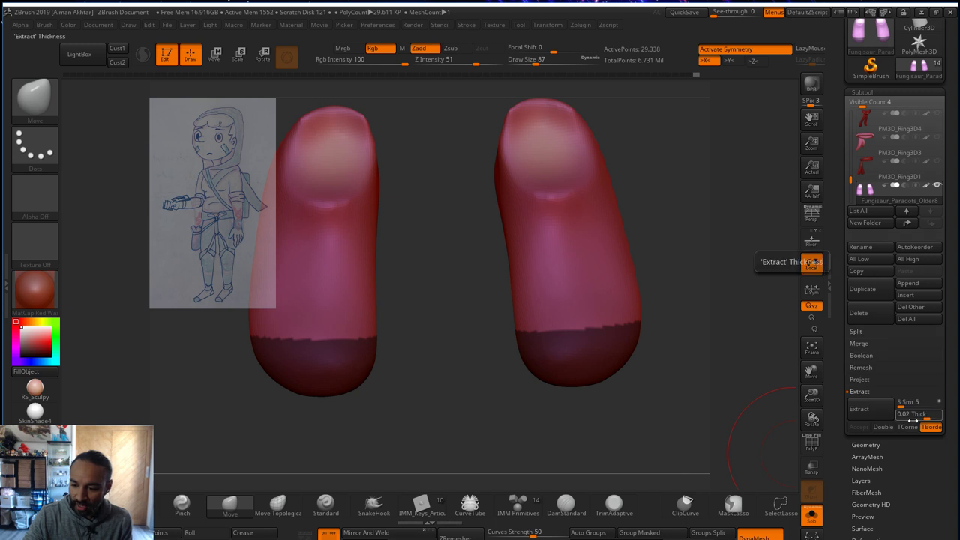
click(876, 409)
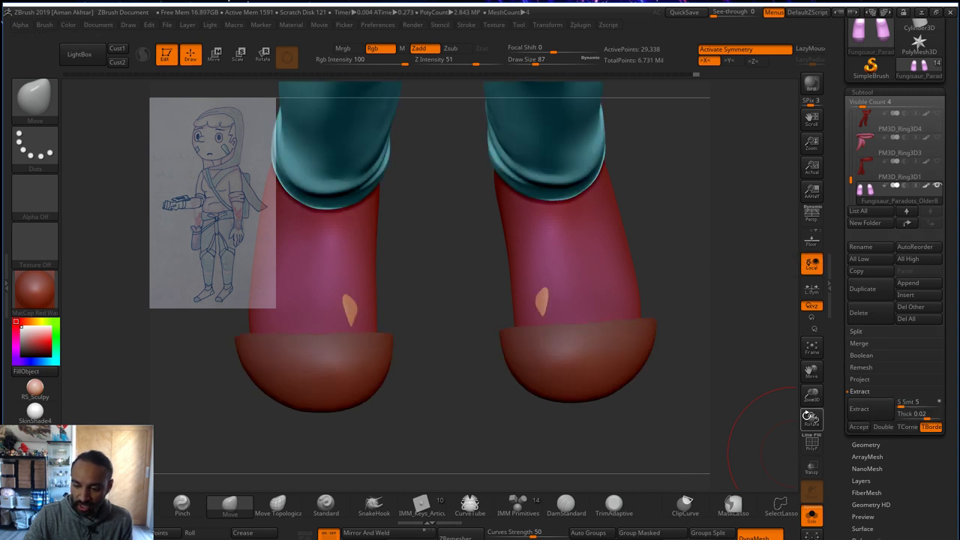
click(860, 428)
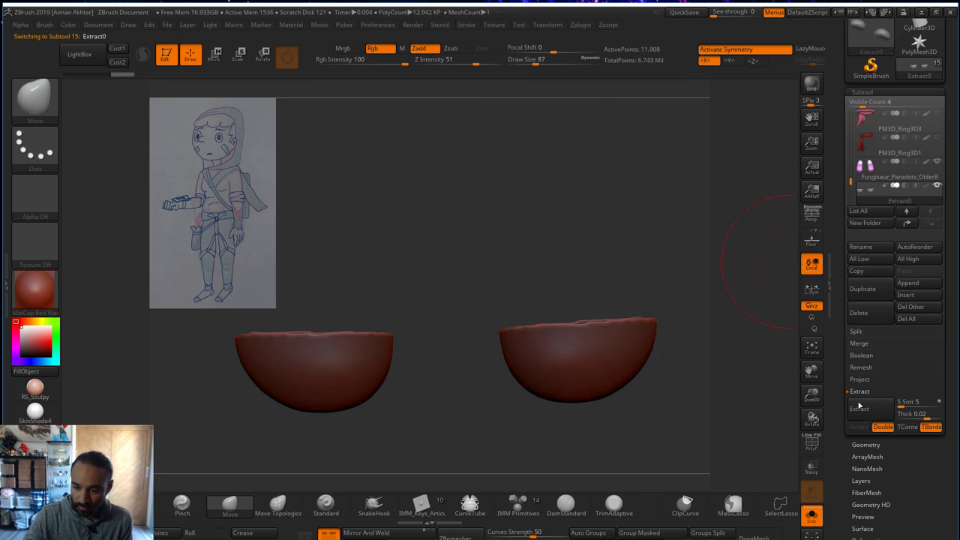
- Turn off Solo to show the whole character and smooth the ragged edges of the extracted toe caps
click(810, 515)
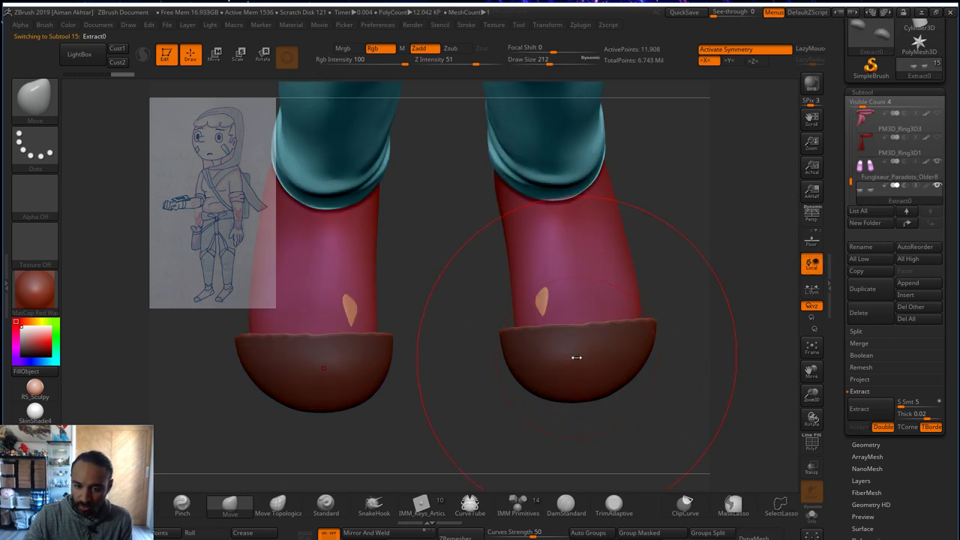
alt+click(605, 291)
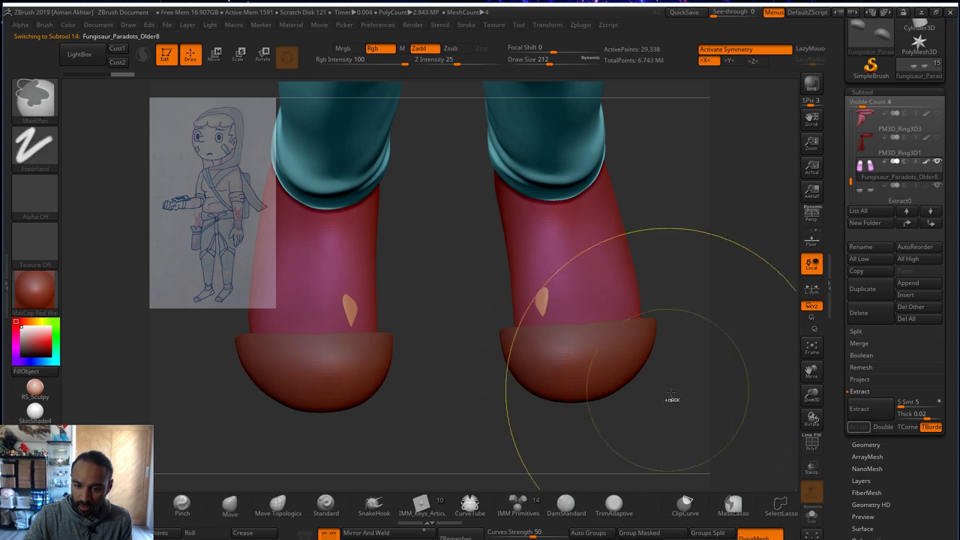
alt+click(596, 349)
mouse_move(559, 380)
shift+mouse_down()
mouse_move(645, 347)
mouse_move(698, 397)
shift+mouse_up()
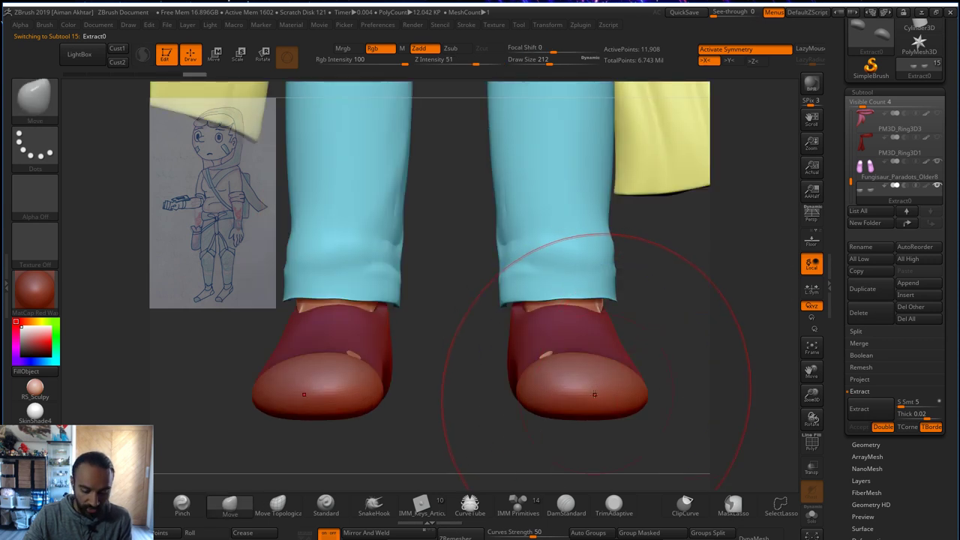
- Fit the toe caps closer around the shoe fronts with the Move brush, reducing the draw size to 154
key(bracketright)
key(bracketright)
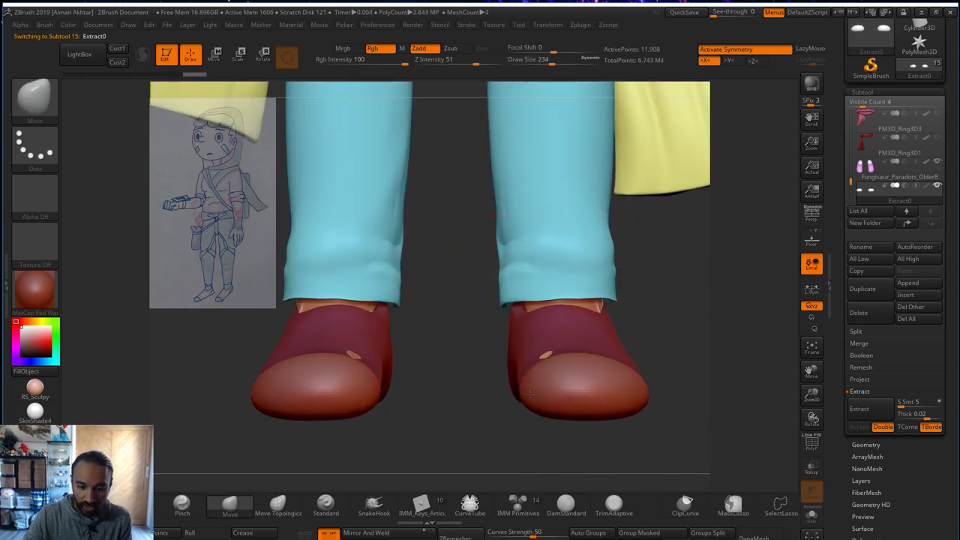
key(s)
drag(581, 392, 575, 365)
drag(666, 358, 679, 442)
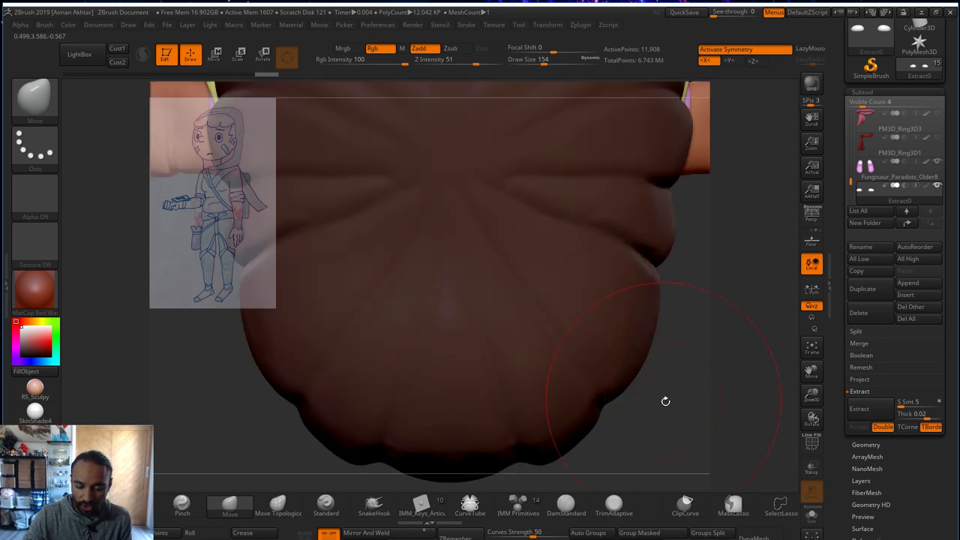
drag(665, 401, 643, 343)
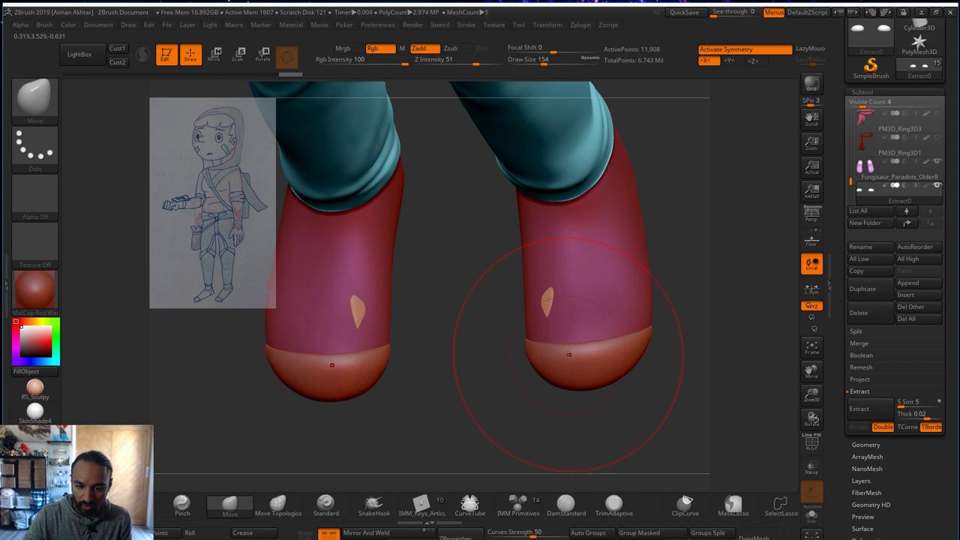
- Select the shoes and pull their sides outward with the Move brush at draw size 101 to cover the protruding feet
alt+click(600, 294)
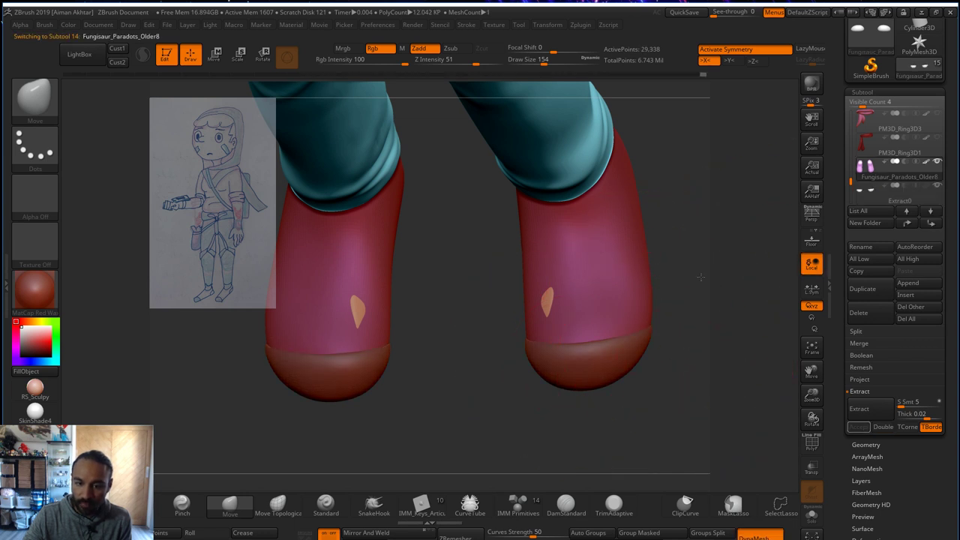
mouse_move(654, 417)
mouse_down()
mouse_move(686, 349)
mouse_move(662, 409)
mouse_move(685, 411)
mouse_up()
key(s)
drag(533, 301, 595, 316)
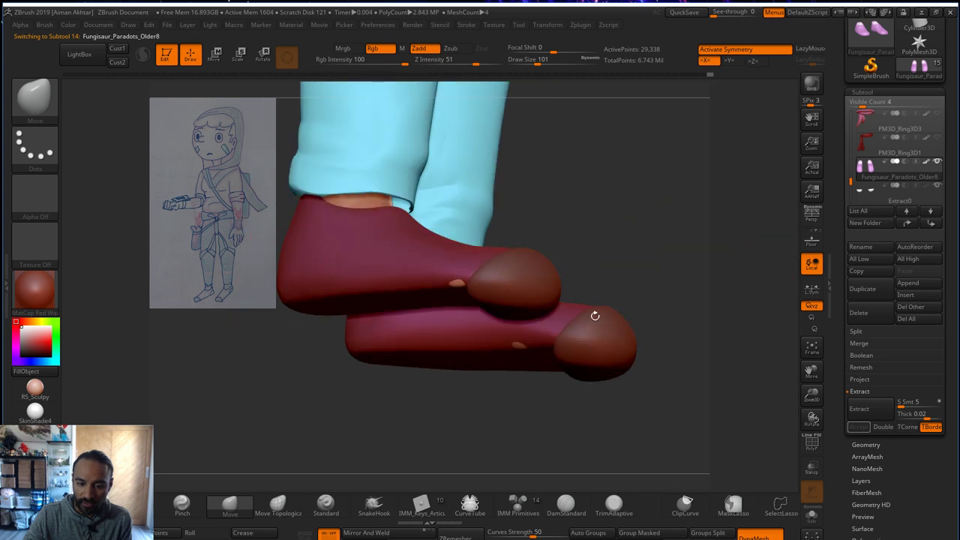
drag(512, 351, 514, 355)
mouse_move(633, 393)
mouse_down()
mouse_move(591, 449)
mouse_move(592, 435)
mouse_up()
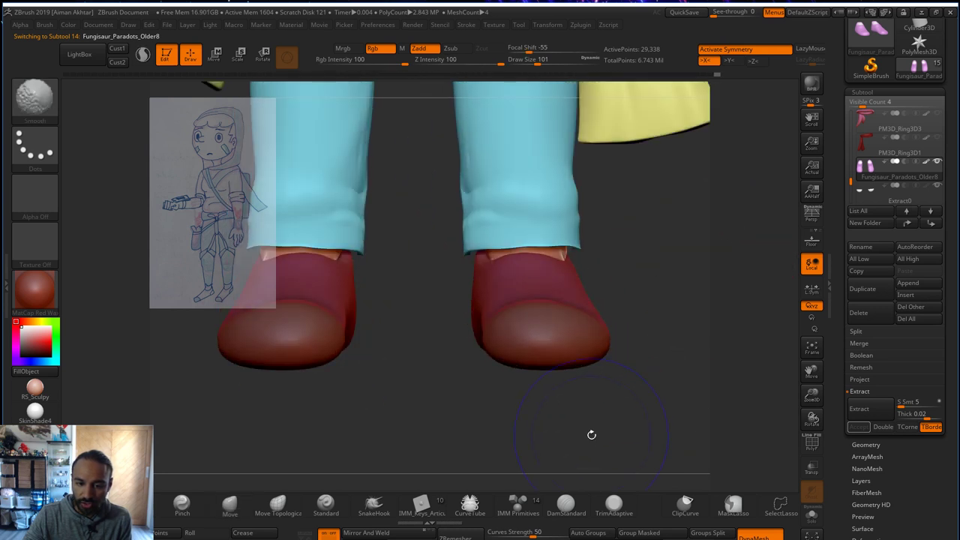
drag(634, 288, 531, 359)
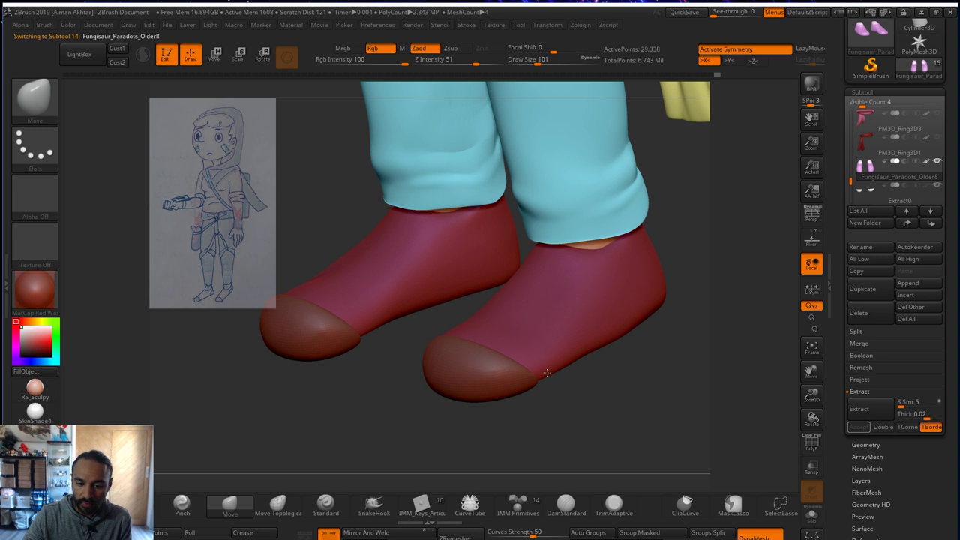
key(shift)
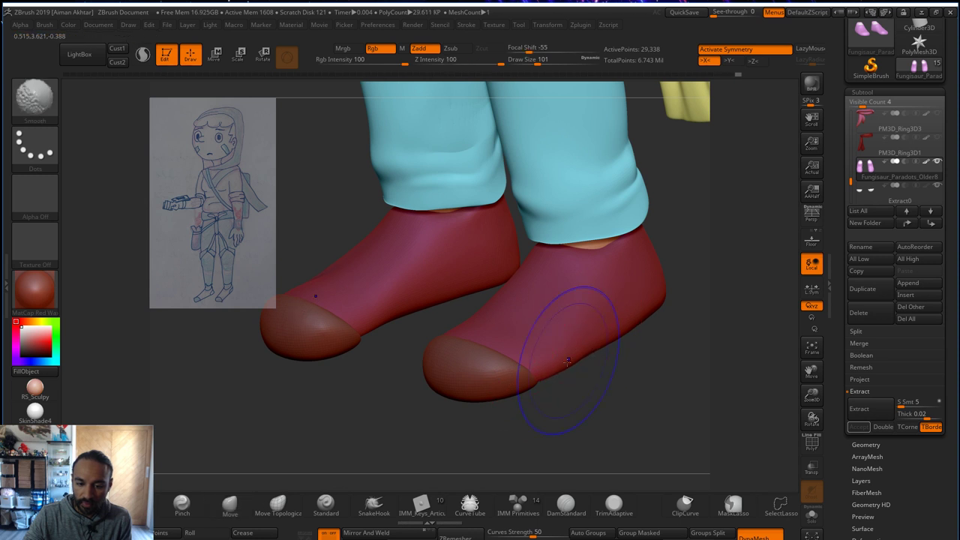
- Select the toe caps and pull their side edges into line with the shoes using the Move brush at draw size 154
alt+click(519, 372)
mouse_move(568, 420)
mouse_down()
mouse_move(584, 441)
mouse_move(626, 454)
mouse_up()
mouse_move(593, 427)
mouse_down()
mouse_move(522, 387)
mouse_move(503, 393)
mouse_up()
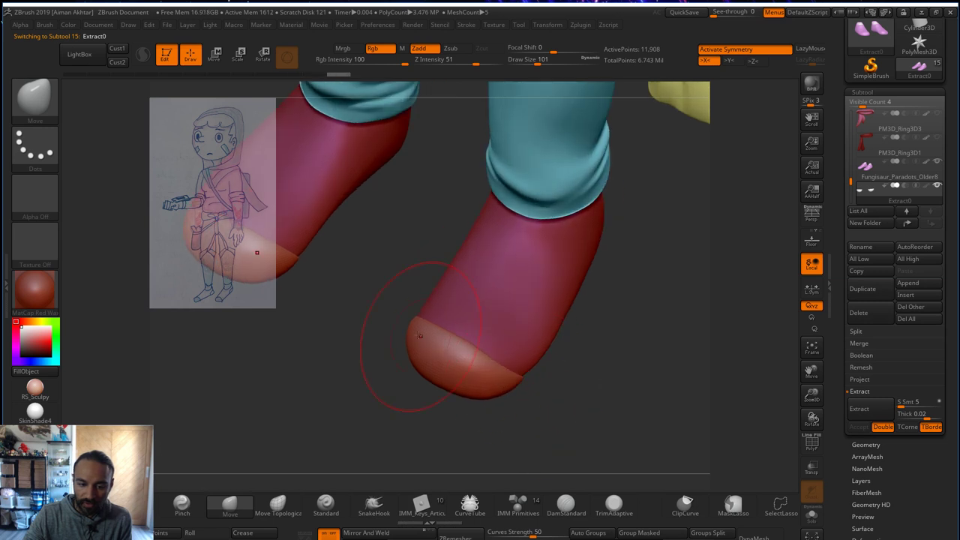
mouse_move(407, 349)
mouse_down()
mouse_move(407, 332)
mouse_move(452, 357)
mouse_up()
key(ctrl+z)
key(bracketleft)
key(bracketleft)
key(bracketleft)
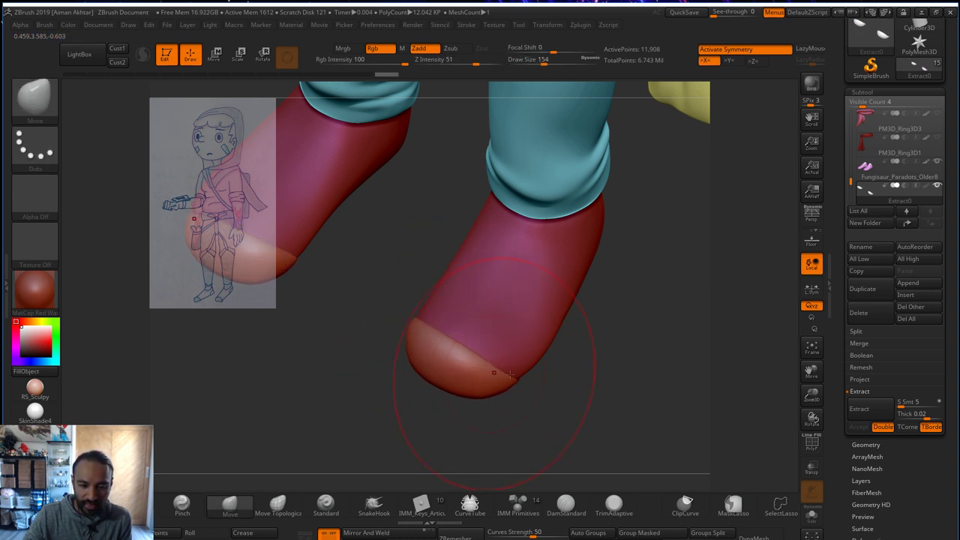
drag(510, 374, 519, 376)
key(s)
click(535, 380)
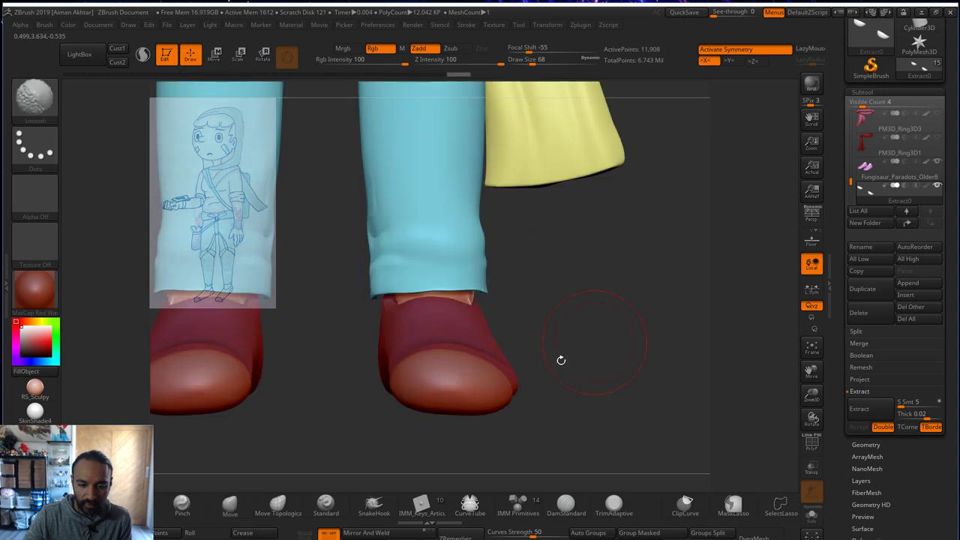
- Reshape the inner edges of the toe caps around the shoe fronts with the Move brush at draw size 132
key(s)
drag(450, 374, 498, 375)
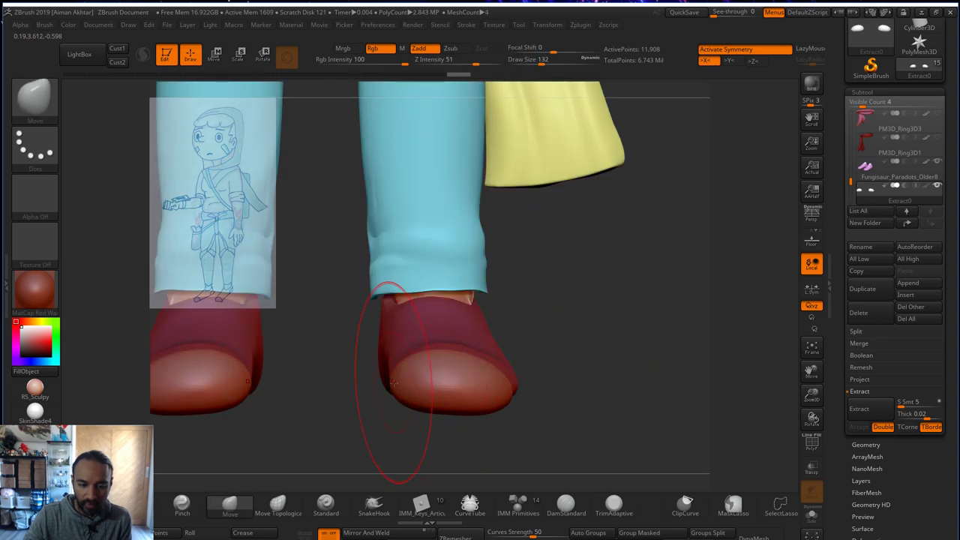
drag(396, 405, 405, 386)
key(ctrl+z)
shift+drag(529, 423, 620, 413)
drag(399, 363, 410, 372)
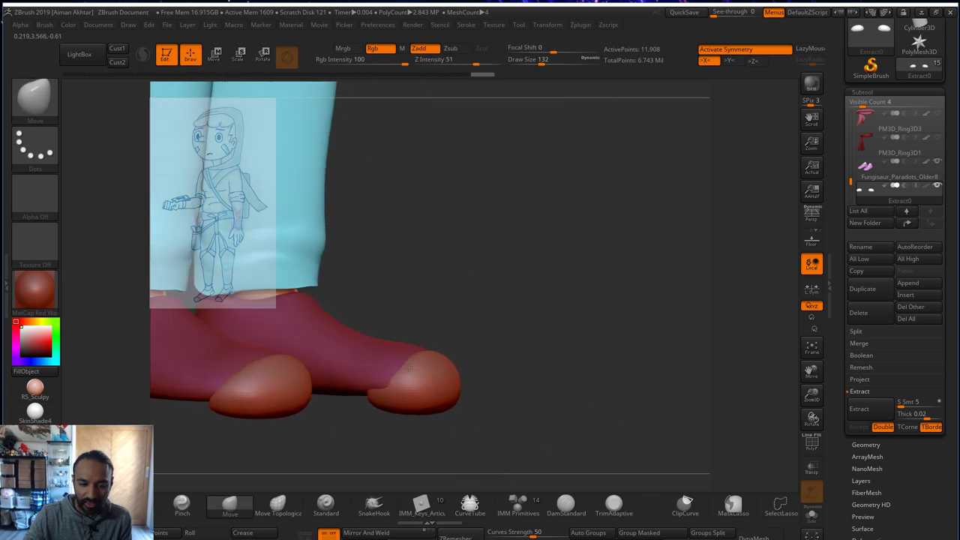
drag(487, 411, 518, 472)
right_drag(355, 369, 389, 377)
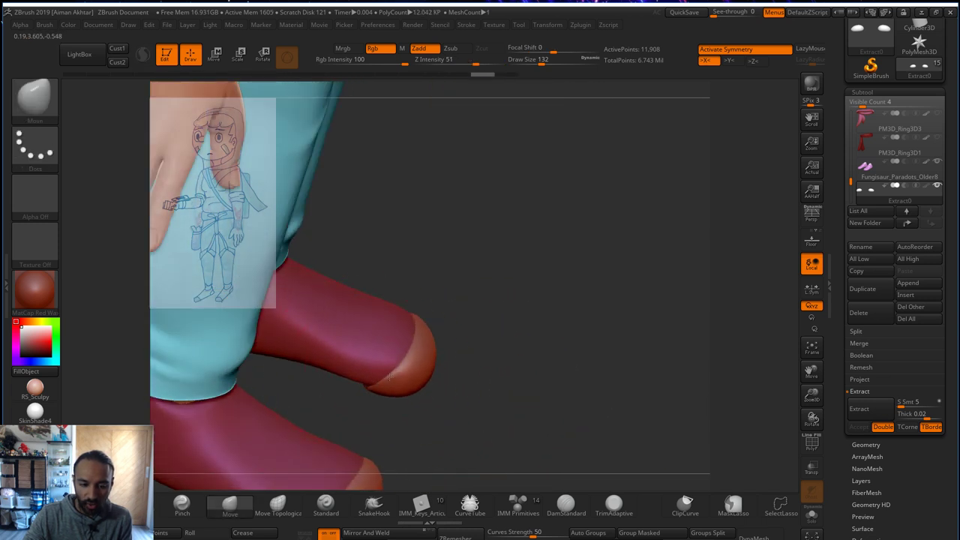
mouse_move(373, 387)
mouse_down()
mouse_move(379, 379)
mouse_move(388, 391)
mouse_up()
- Choose the Inflate brush and clip the undersides of the toe caps flat, level with the shoe soles
key(b)
key(i)
key(n)
key(shift)
shift+drag(529, 347, 518, 347)
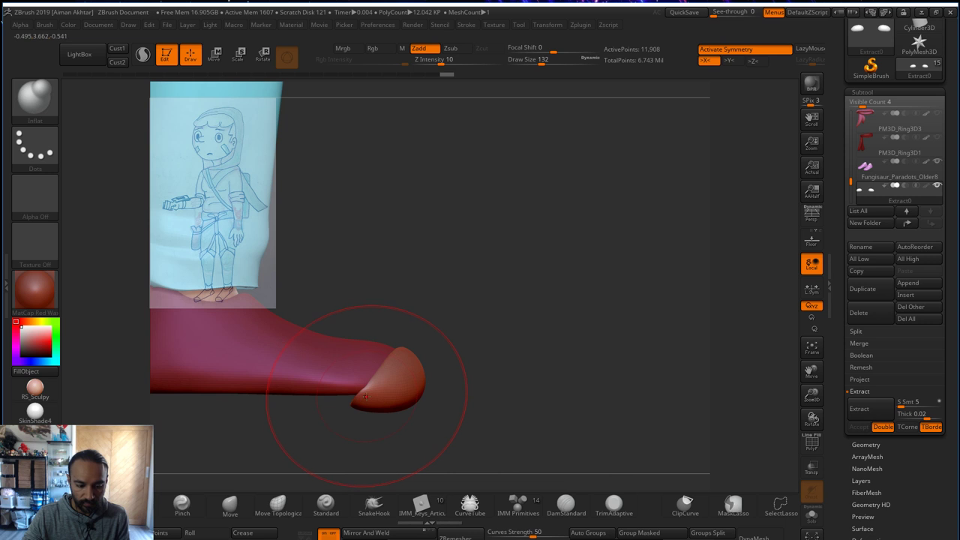
key(ctrl+shift)
ctrl+shift+drag(444, 396, 189, 399)
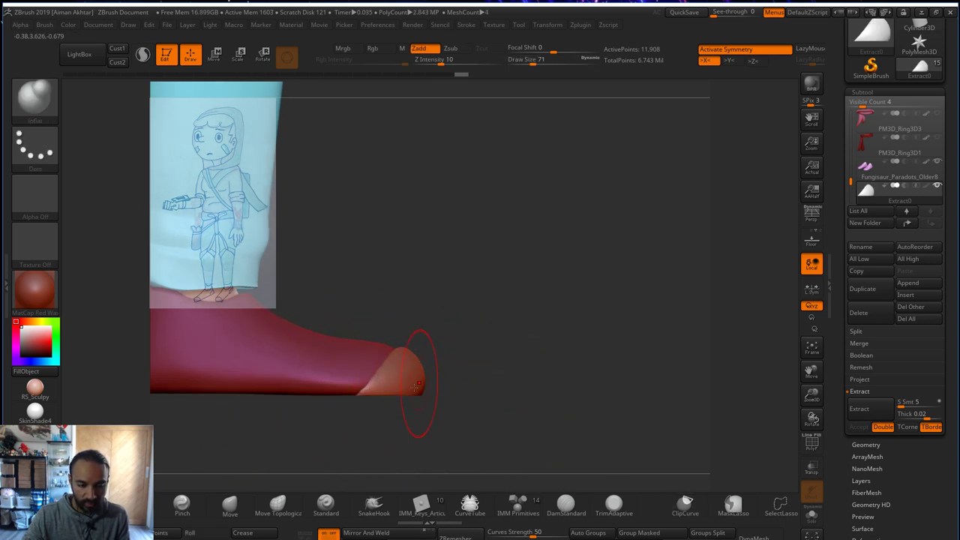
drag(465, 353, 451, 291)
shift+drag(397, 269, 393, 267)
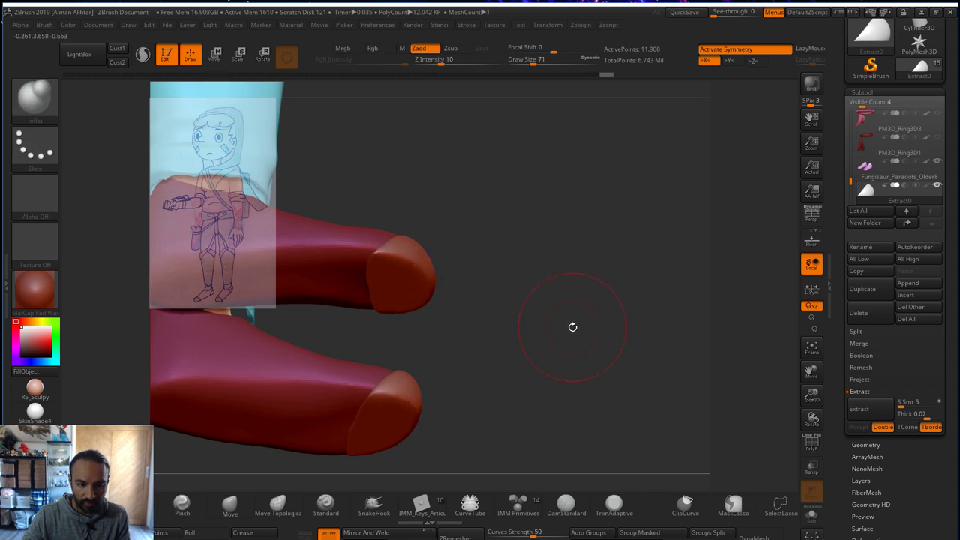
shift+drag(572, 326, 447, 340)
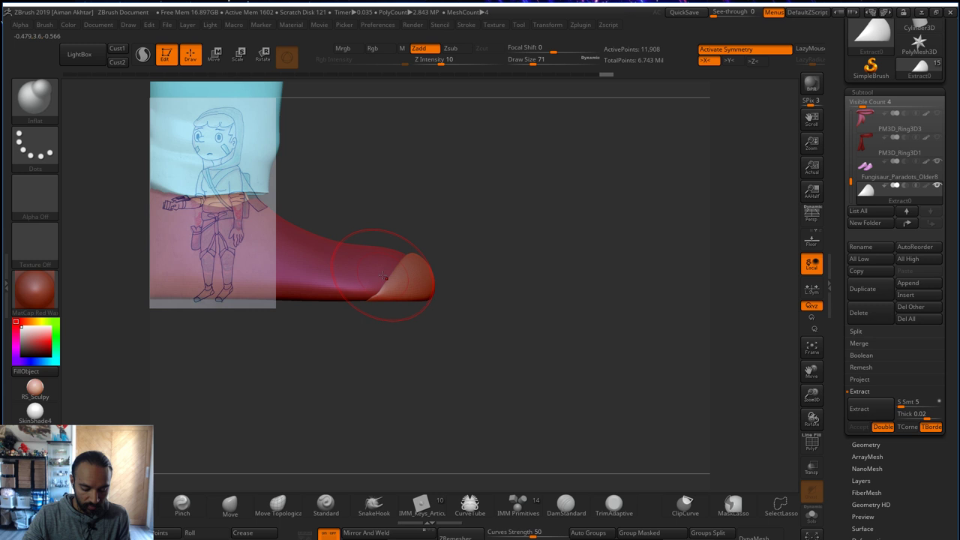
- Refine the rear edges of the clipped toe caps with the Move brush at a small draw size
key(b)
key(m)
key(v)
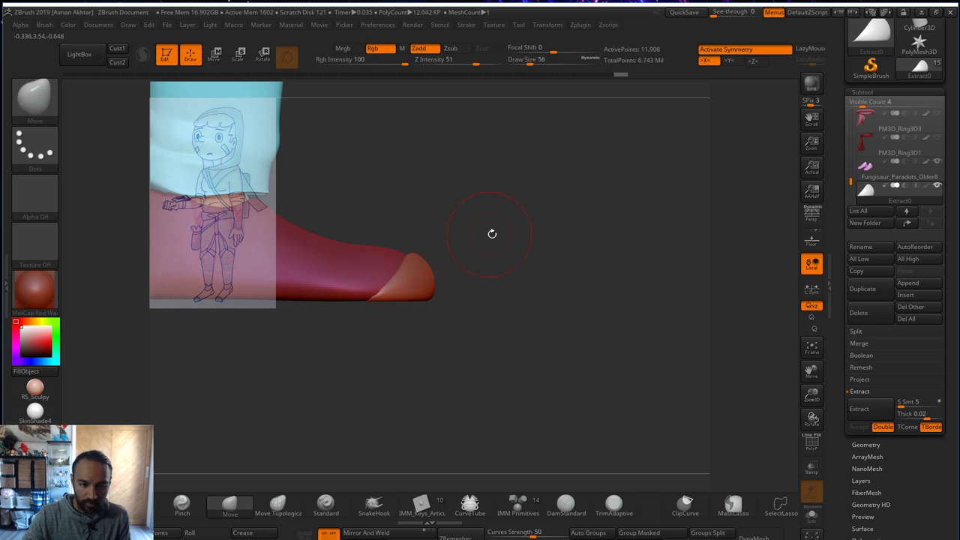
drag(491, 233, 405, 255)
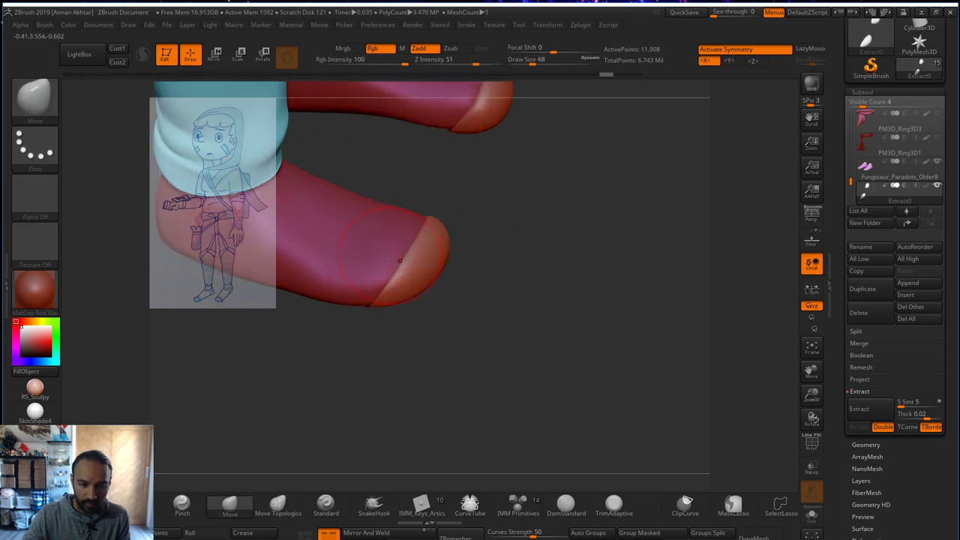
- DynaMesh the toe caps at resolution 456
click(870, 537)
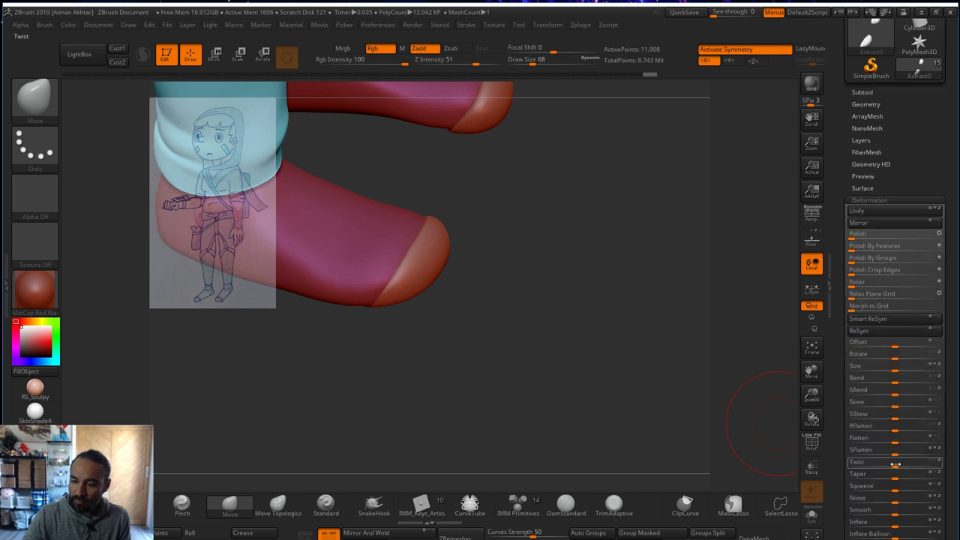
click(866, 105)
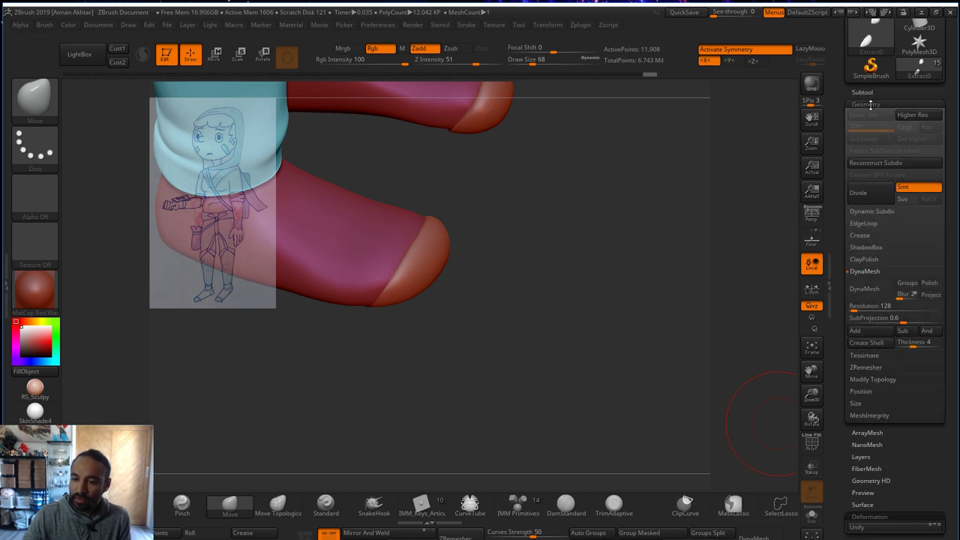
click(875, 294)
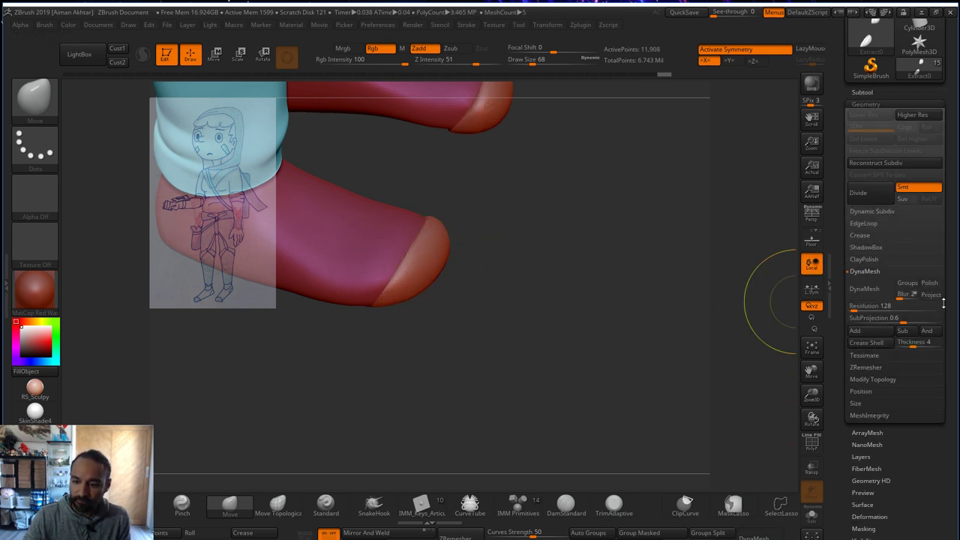
drag(853, 308, 861, 309)
click(866, 291)
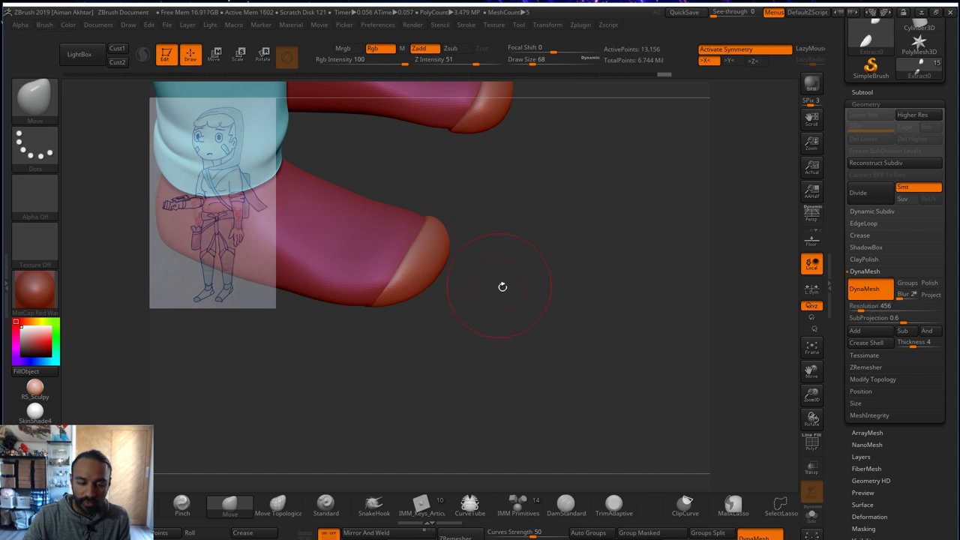
- Thicken the toe caps with the Inflate brush at draw size 136 and smooth their surface
alt+drag(502, 287, 593, 358)
key(shift)
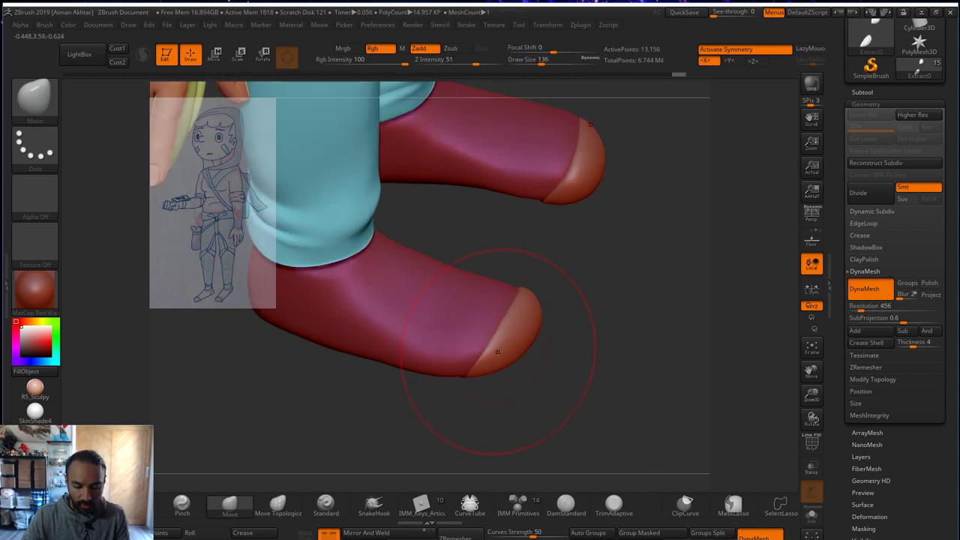
key(b)
key(i)
key(n)
drag(494, 351, 490, 362)
key(shift)
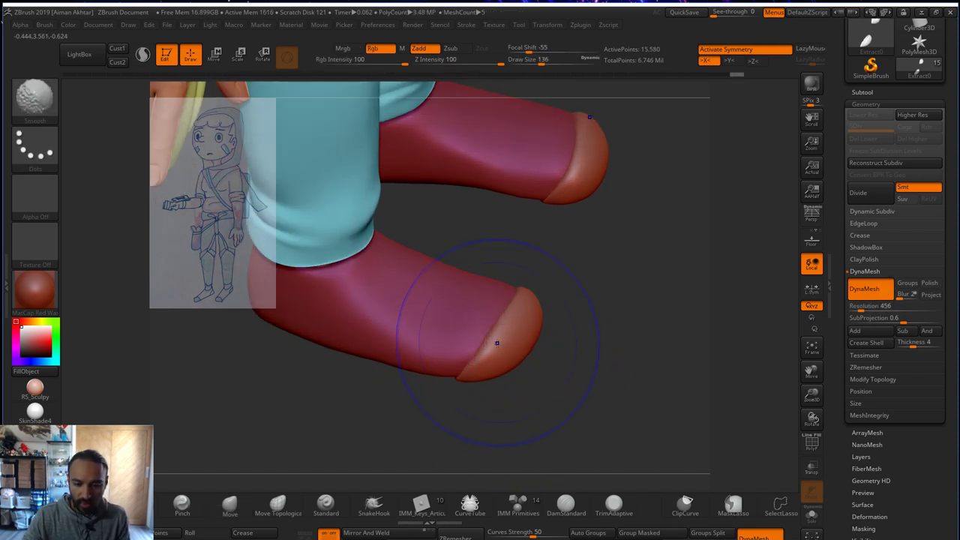
- Clip the thickened toe caps flat along the soles with ClipCurve
drag(585, 401, 566, 454)
key(ctrl+shift)
ctrl+shift+drag(599, 388, 398, 390)
mouse_move(595, 414)
mouse_down()
mouse_move(585, 352)
mouse_move(563, 315)
mouse_up()
- Inflate the undersides of the toe caps, remesh them, and smooth the rough patches where they meet the soles
key(s)
drag(526, 400, 523, 425)
ctrl+drag(339, 343, 359, 349)
shift+drag(551, 431, 535, 427)
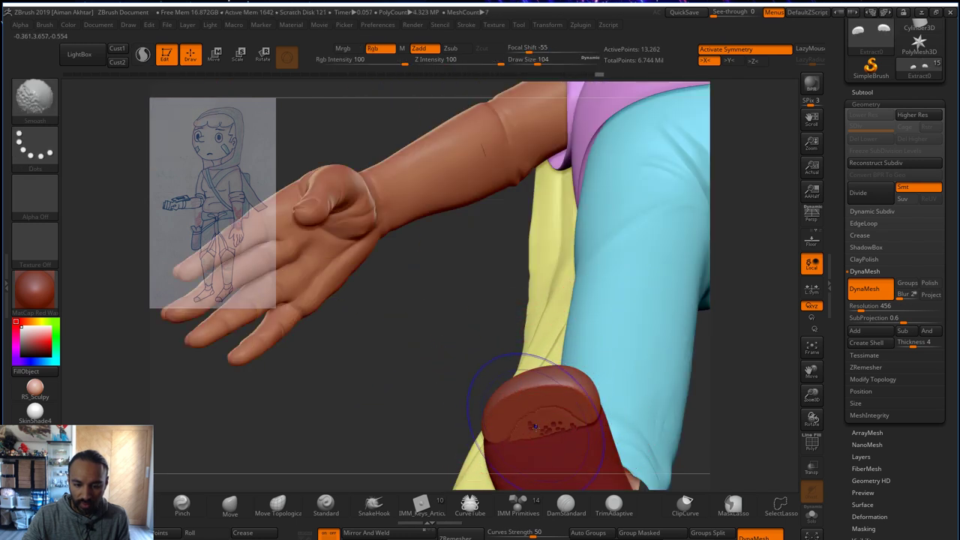
drag(460, 393, 510, 406)
key(s)
drag(552, 375, 551, 360)
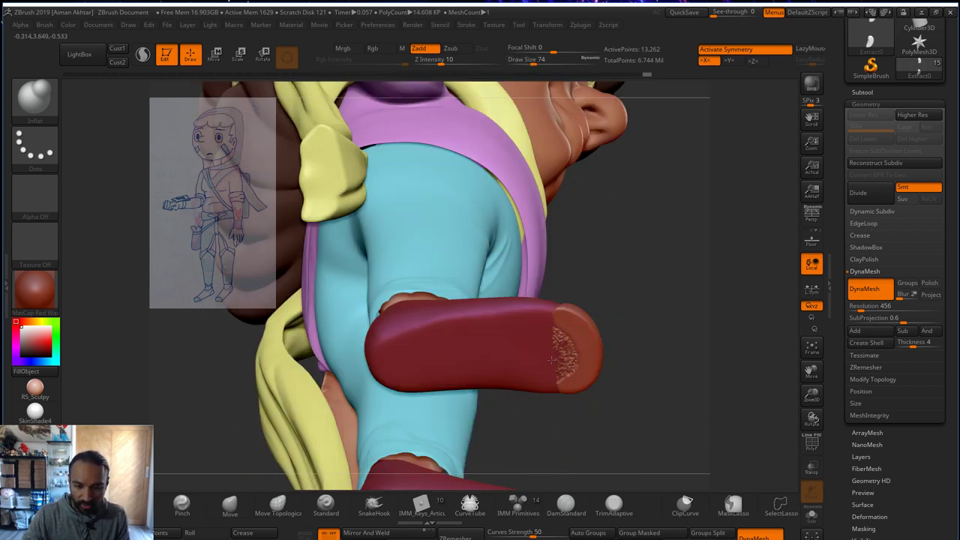
- Remesh and smooth the speckled toe cap undersides, and build up their rear edge with Inflate at draw size 39
ctrl+drag(694, 342, 653, 401)
mouse_move(568, 363)
shift+mouse_down()
mouse_move(551, 346)
mouse_move(561, 358)
shift+mouse_up()
ctrl+drag(687, 354, 671, 394)
key(shift)
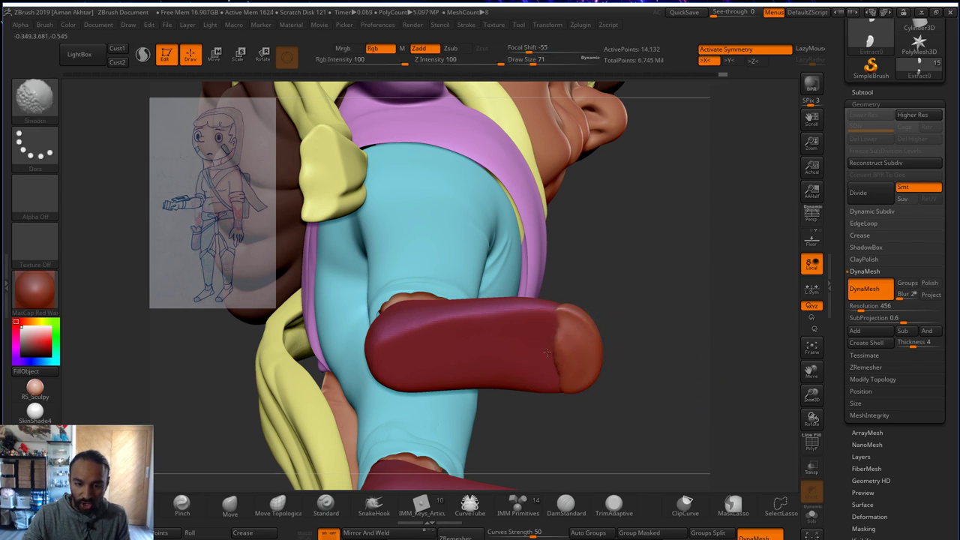
key(s)
drag(547, 352, 561, 346)
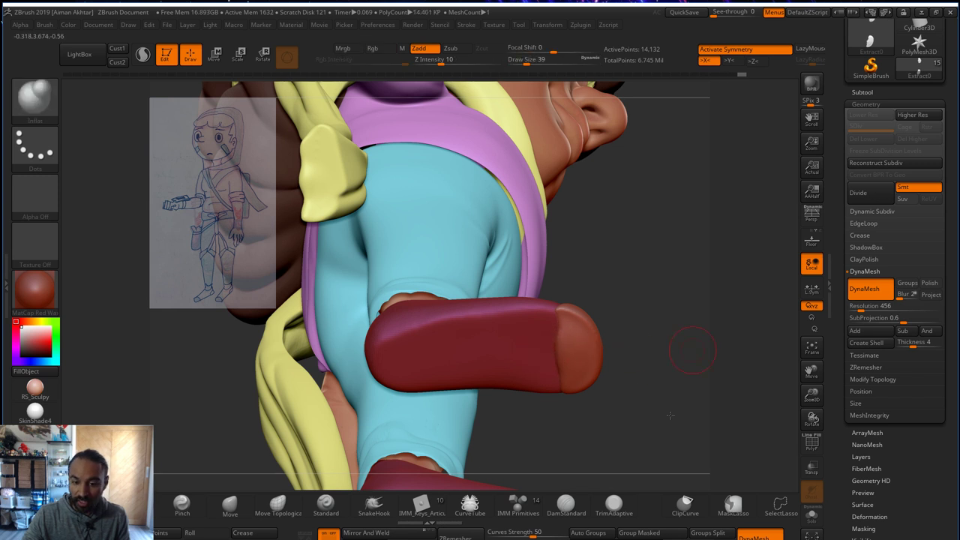
- Trim the bulging toe cap bottoms straight across in the front view with ClipCurve
mouse_move(660, 359)
shift+mouse_down()
mouse_move(664, 439)
mouse_move(611, 439)
shift+mouse_up()
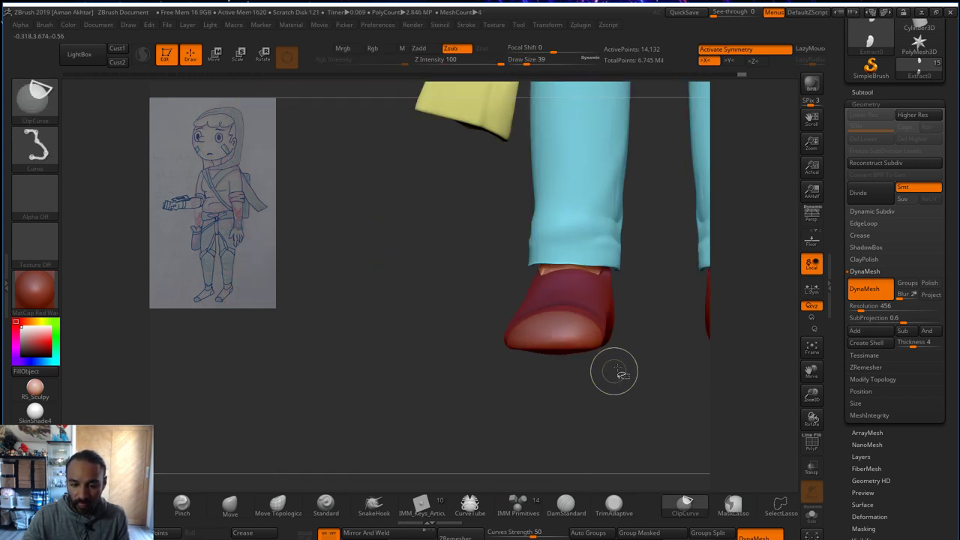
ctrl+shift+drag(628, 347, 418, 357)
drag(646, 426, 620, 356)
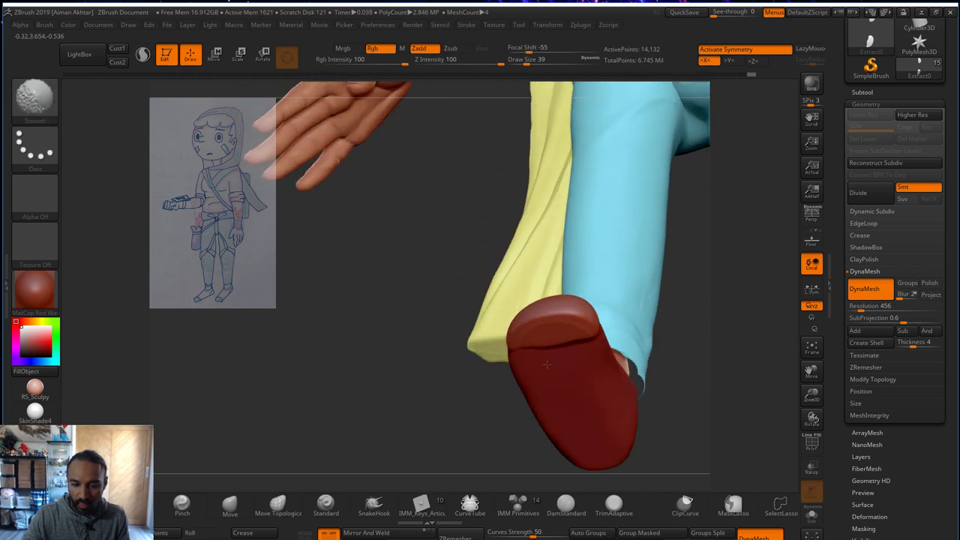
- Straighten the rear edge of the toe caps on the sole with the Move brush at draw size 49
key(b)
key(m)
key(v)
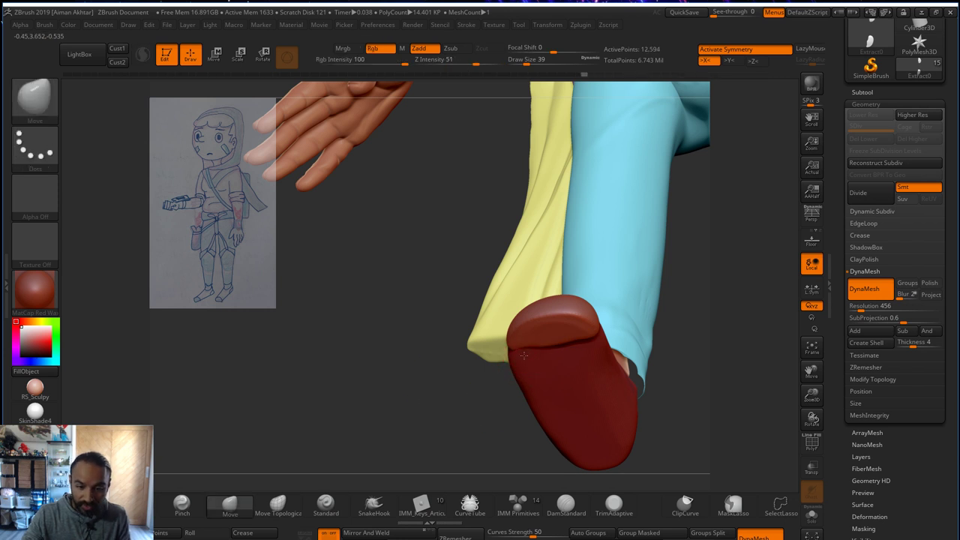
key(shift)
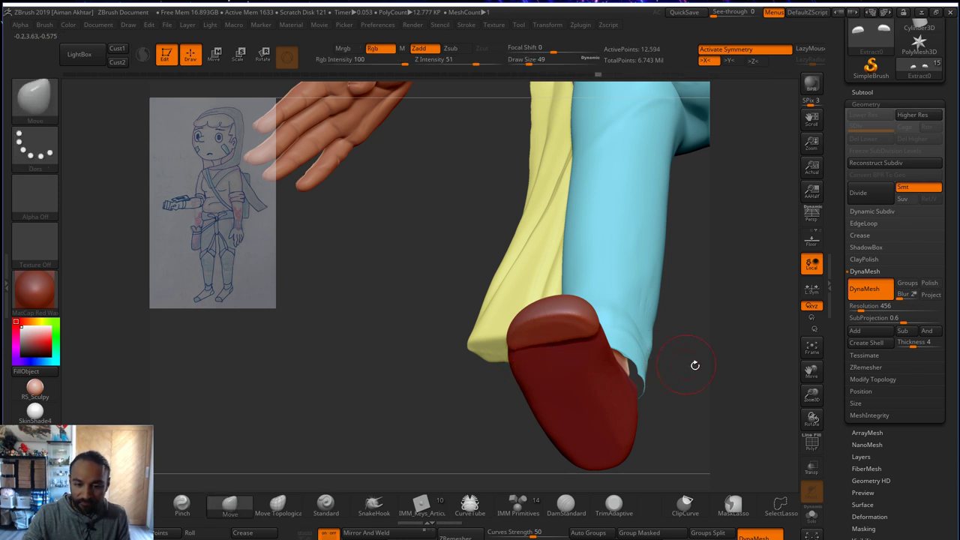
- Select the shoes and mask the heel areas in the side view
shift+drag(694, 364, 696, 435)
mouse_move(686, 389)
alt+mouse_down()
mouse_move(645, 448)
mouse_move(724, 425)
alt+mouse_up()
alt+drag(638, 428, 725, 423)
alt+click(486, 391)
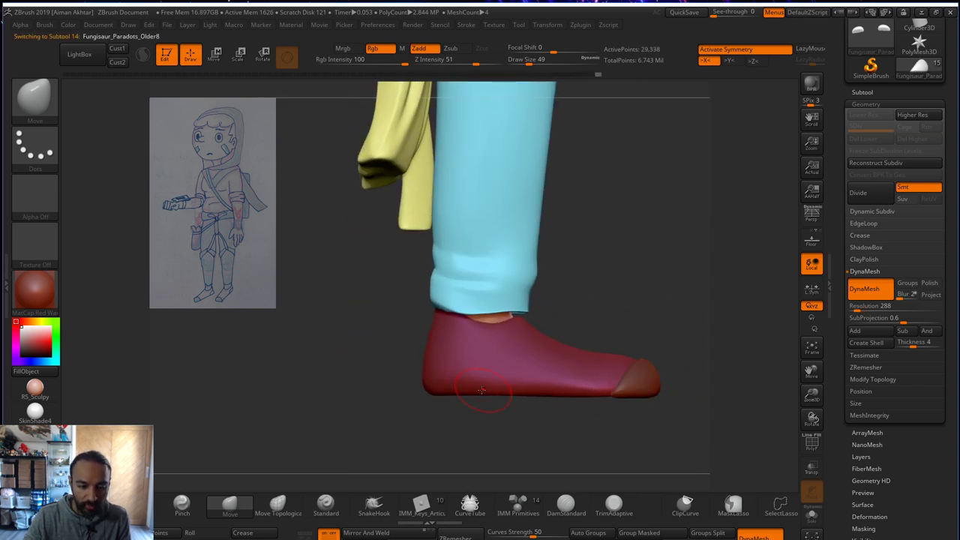
key(ctrl)
mouse_move(458, 413)
ctrl+mouse_down()
mouse_move(432, 356)
mouse_move(394, 414)
ctrl+mouse_up()
mouse_move(484, 466)
mouse_down()
mouse_move(506, 472)
mouse_move(538, 447)
mouse_up()
key(ctrl)
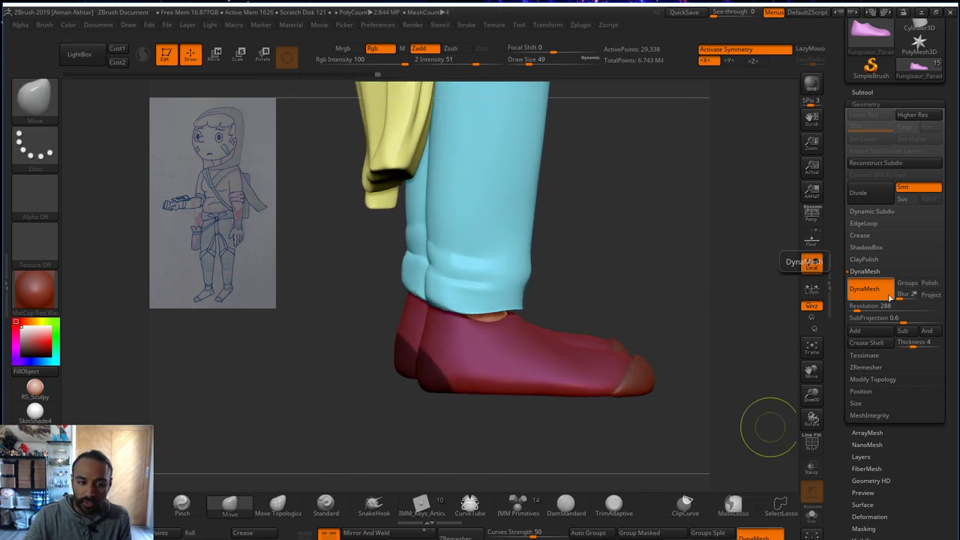
key(ctrl)
mouse_move(475, 420)
shift+mouse_down()
mouse_move(459, 393)
mouse_move(395, 367)
mouse_move(450, 409)
shift+mouse_up()
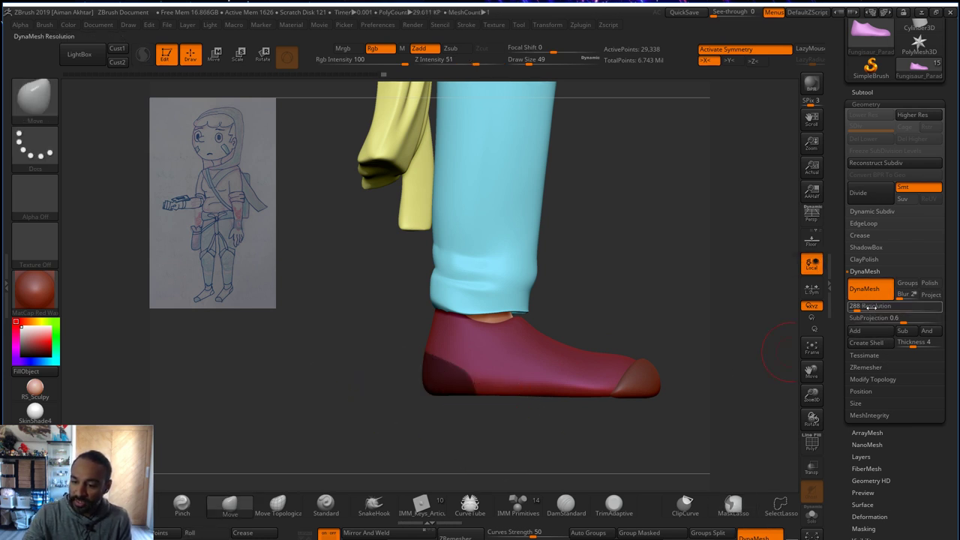
- Extract the masked heels at thickness 0.02 and accept the heel caps as a new subtool
click(862, 92)
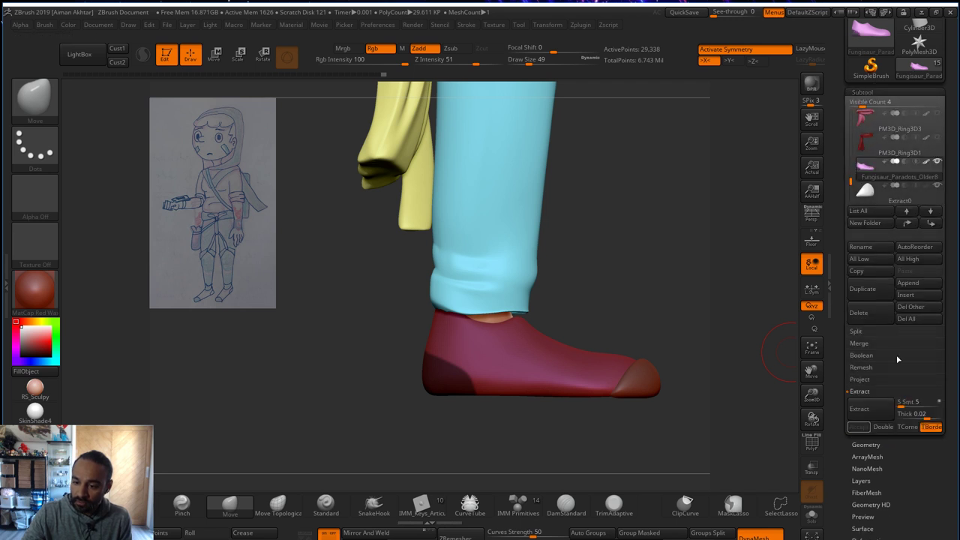
click(859, 408)
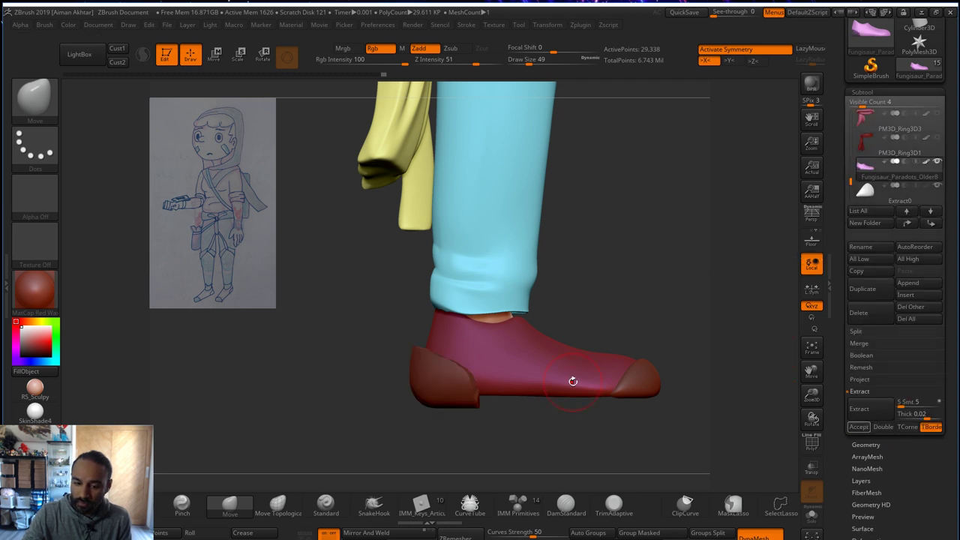
click(857, 426)
- Select the heel caps, smooth their ragged edges, and fit them to the shoe backs with the Move brush at draw size 299
alt+click(525, 401)
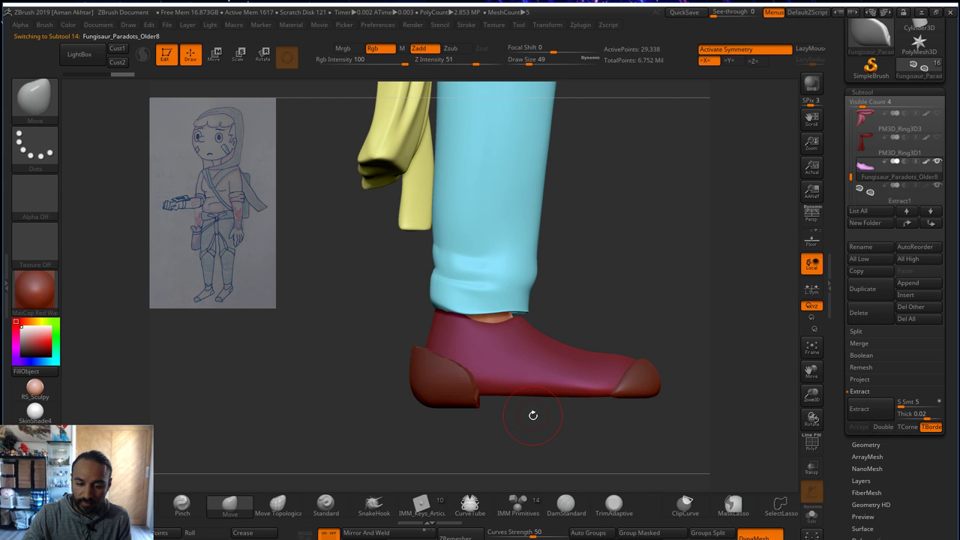
alt+click(453, 393)
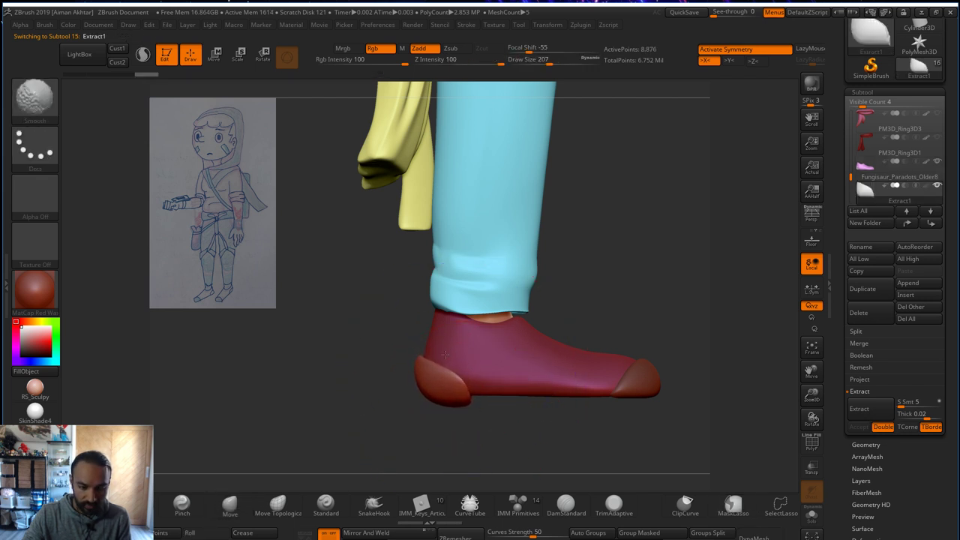
key(s)
mouse_move(463, 384)
mouse_down()
mouse_move(474, 385)
mouse_move(464, 370)
mouse_move(421, 389)
mouse_up()
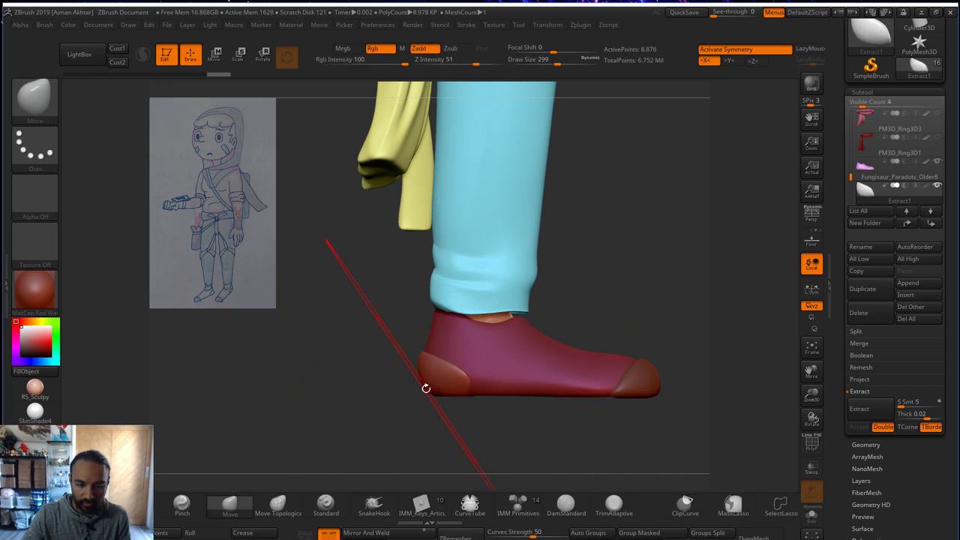
- Puff up the heel caps with the Inflate brush at Z intensity 10 and draw size 120
key(b)
key(i)
key(n)
key(u)
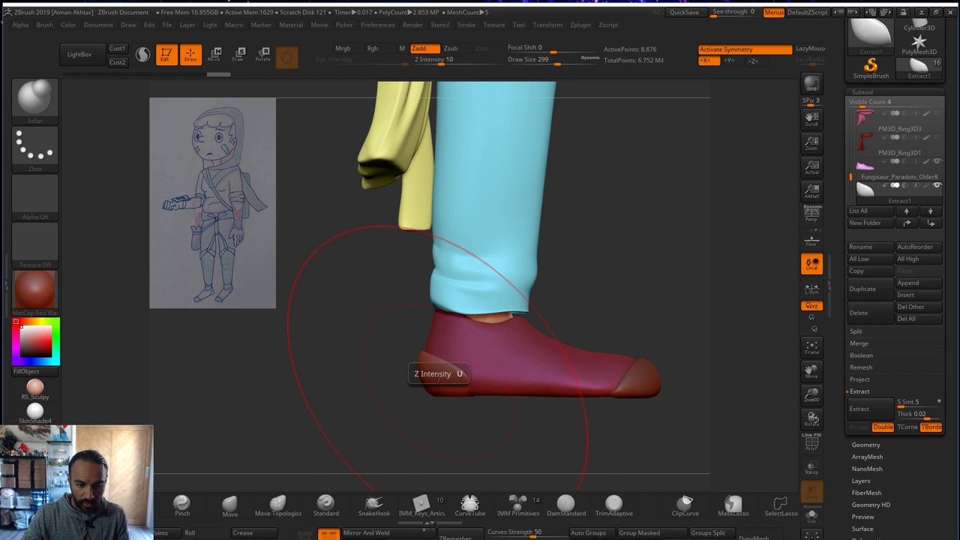
key(s)
drag(444, 383, 427, 389)
click(431, 388)
key(s)
drag(429, 390, 430, 390)
drag(482, 426, 651, 409)
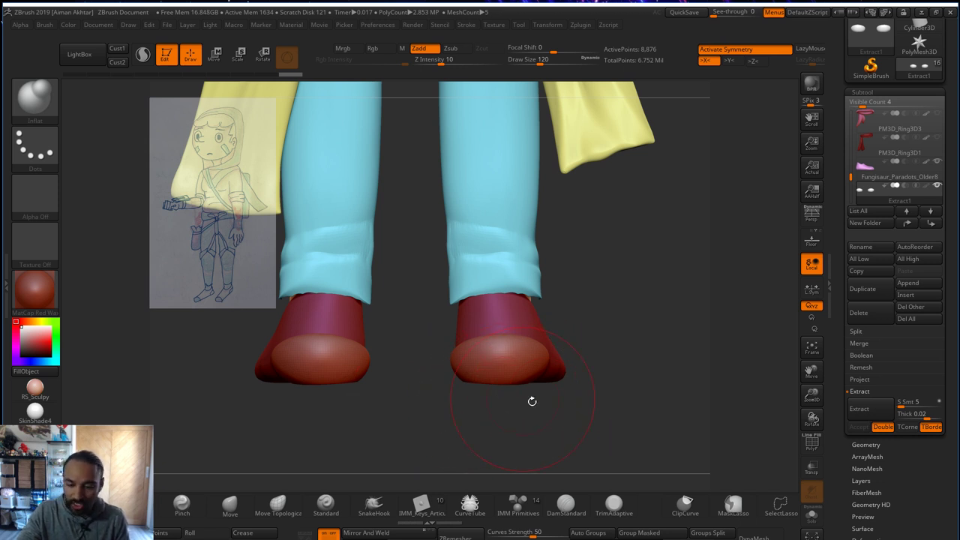
mouse_move(588, 404)
alt+mouse_down()
mouse_move(598, 428)
mouse_move(366, 403)
alt+mouse_up()
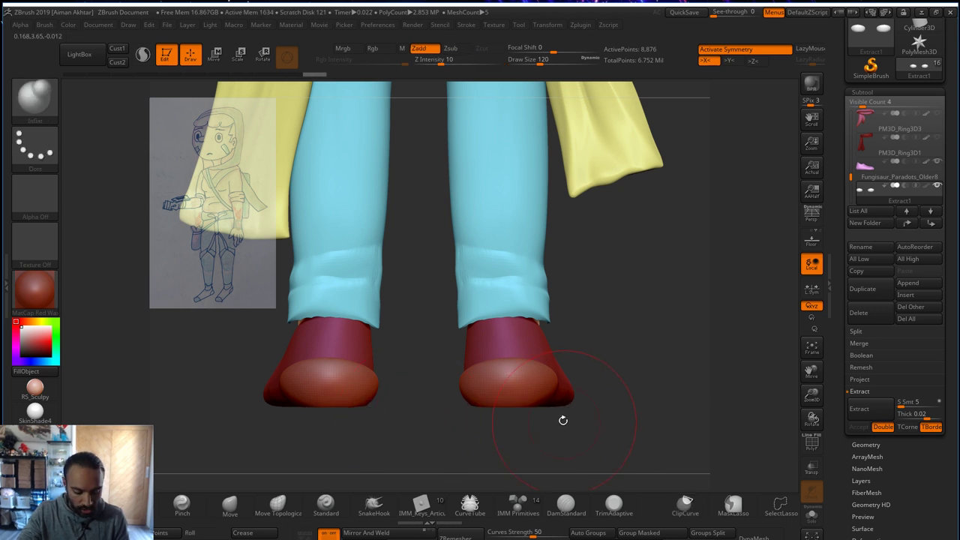
- Show the wireframe on the heel caps in a close-up back view and subdivide them once
key(s)
drag(553, 403, 552, 402)
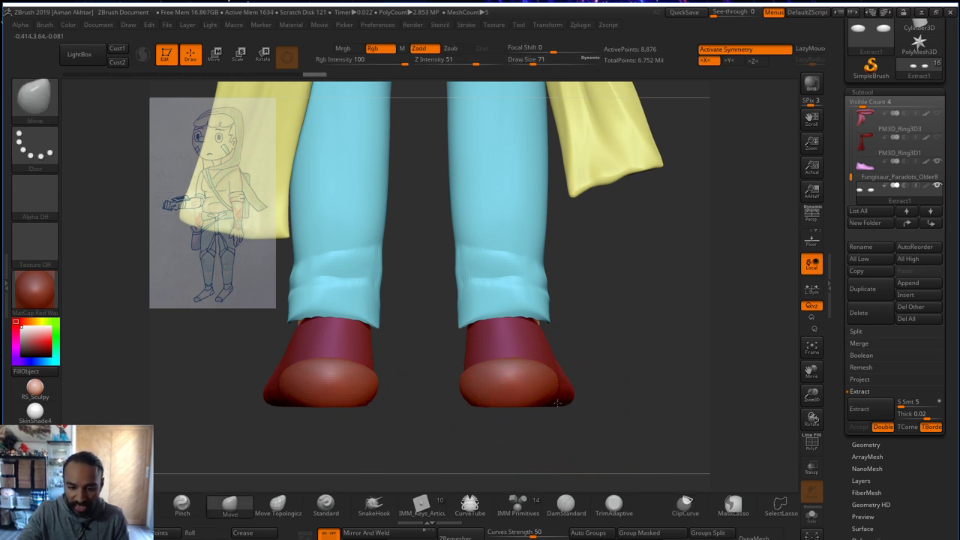
key(shift+f)
key(f)
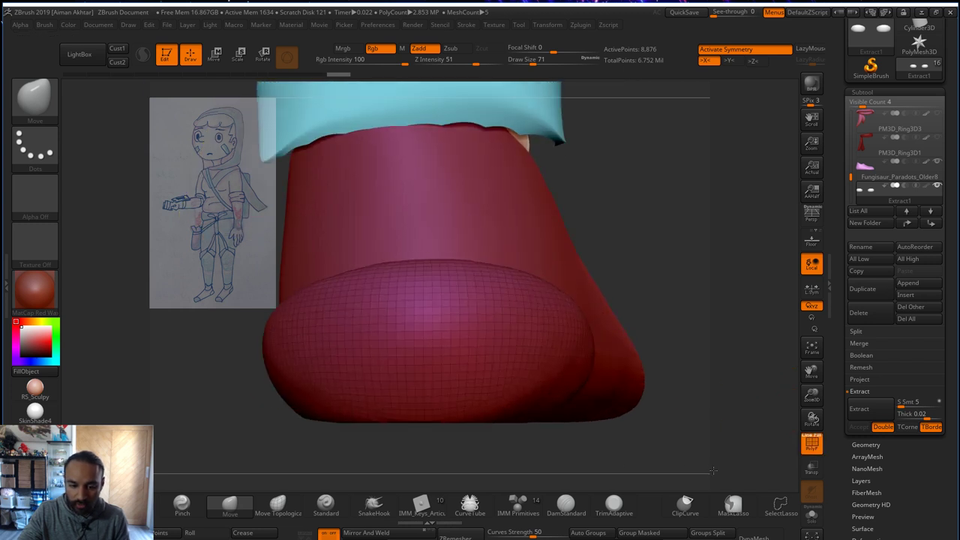
drag(663, 455, 670, 406)
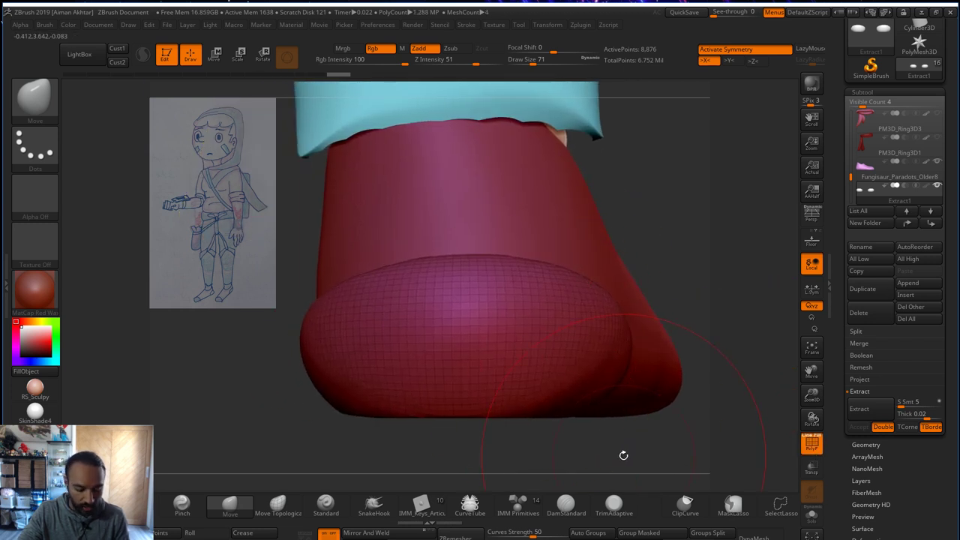
click(879, 444)
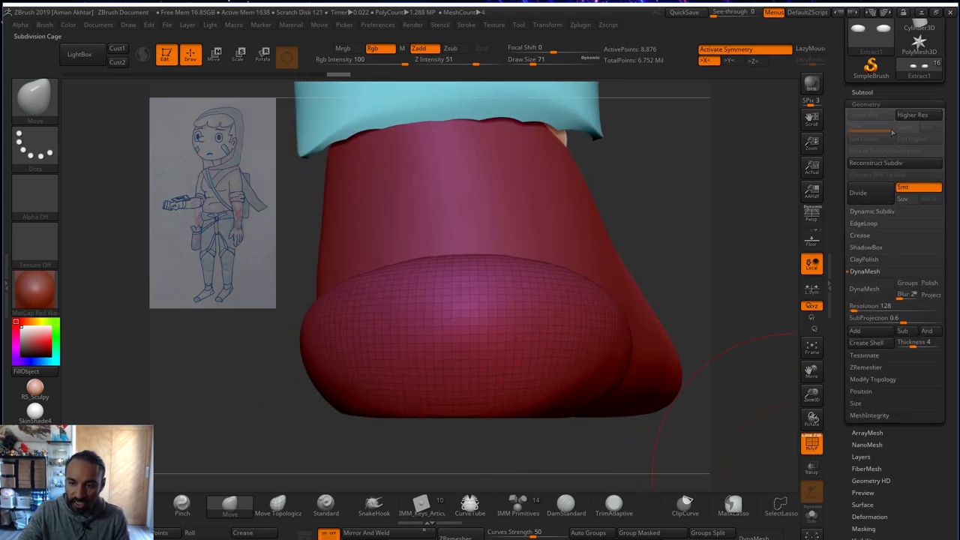
click(869, 195)
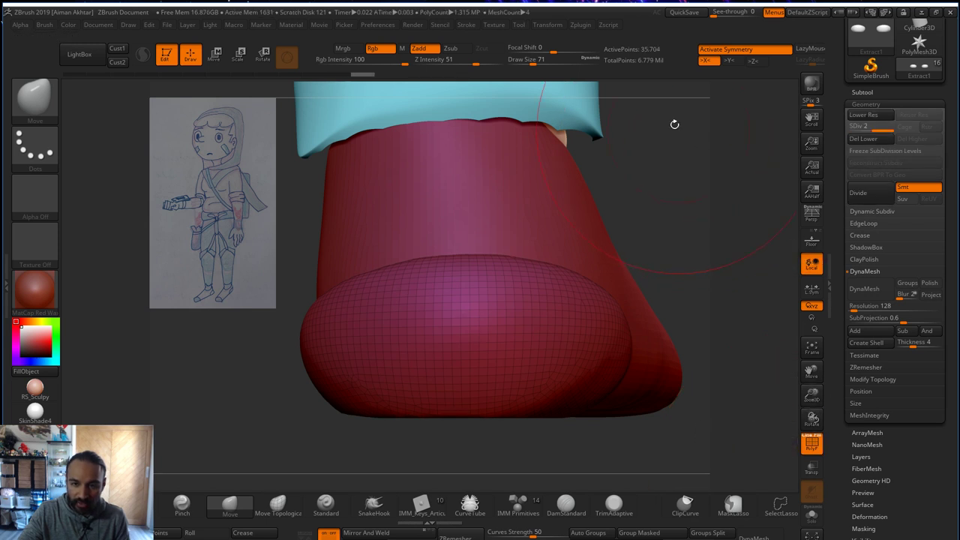
- Compare subdivision levels 1 and 2 of the heel caps with the wireframe shown and hidden
key(s)
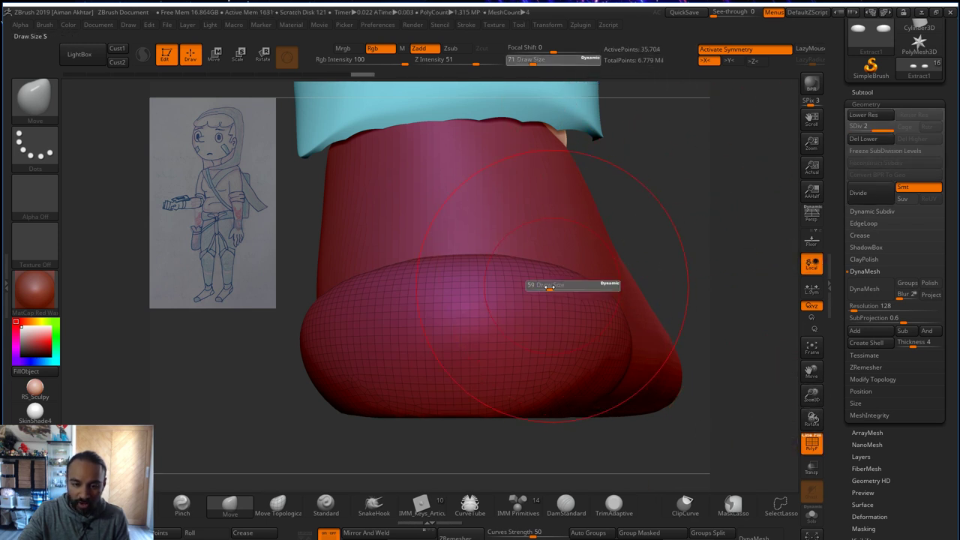
drag(552, 288, 540, 289)
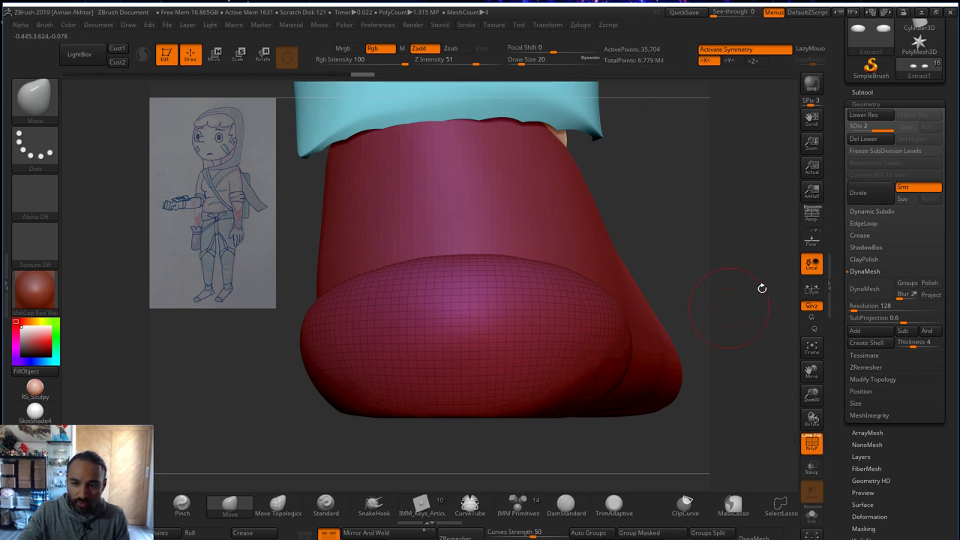
drag(874, 126, 855, 126)
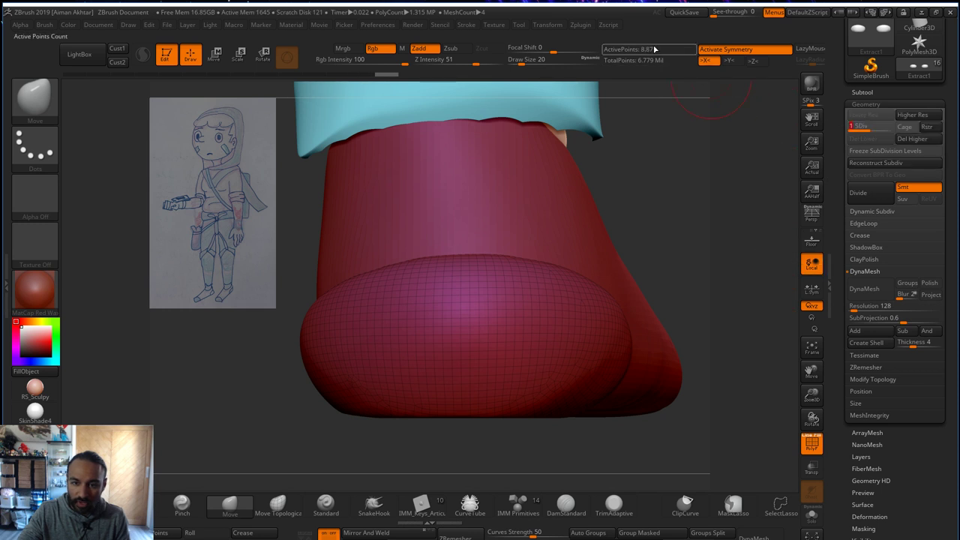
drag(676, 441, 794, 426)
click(812, 443)
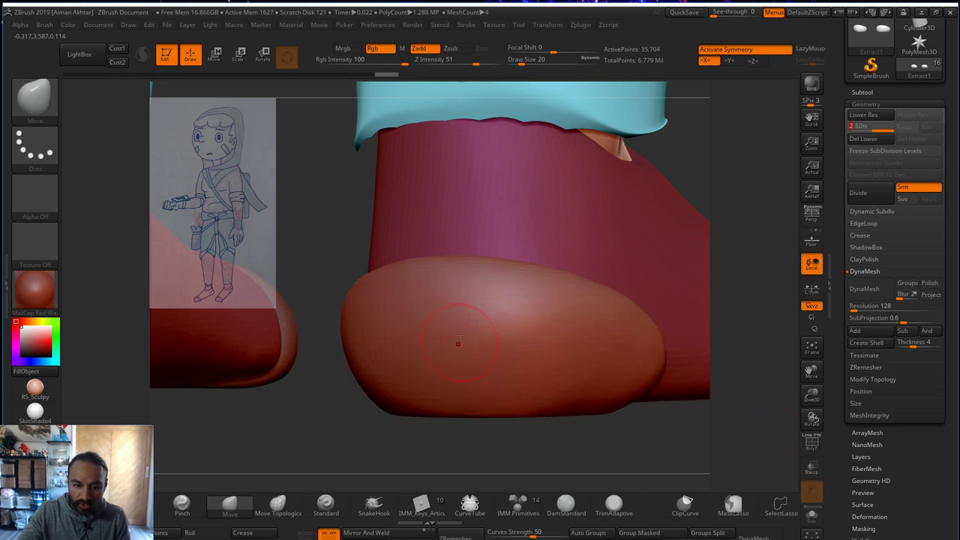
key(shift+d)
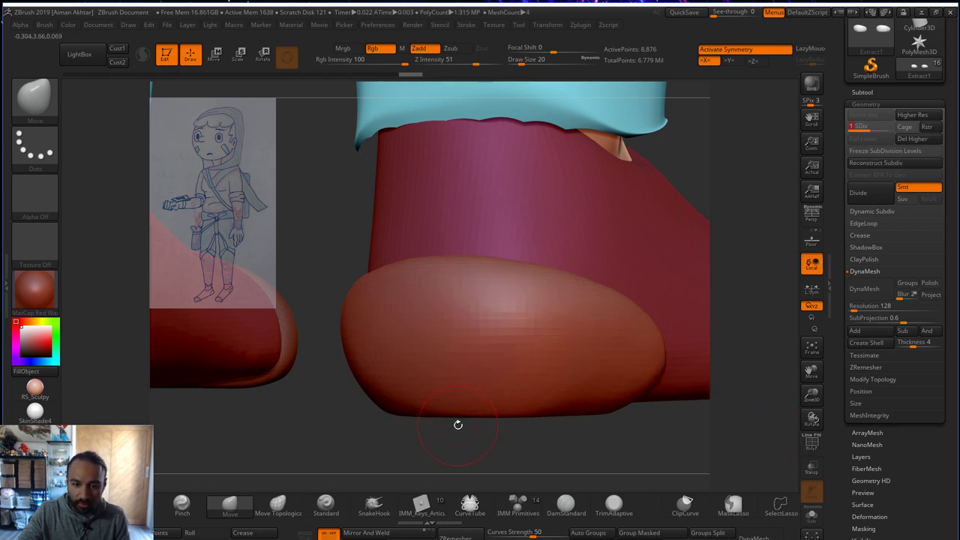
click(859, 140)
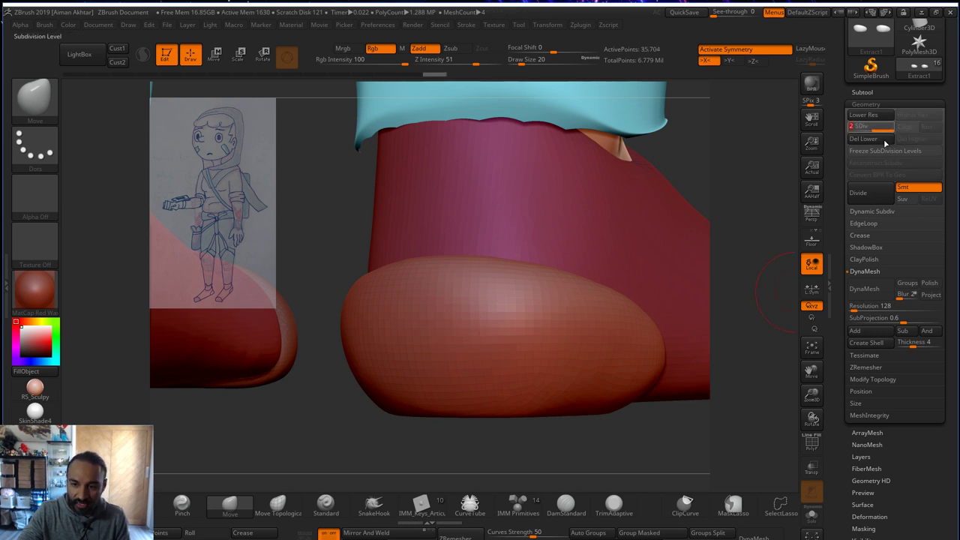
- Convert the heel caps to DynaMesh at resolution 128 and check the new wireframe
click(864, 288)
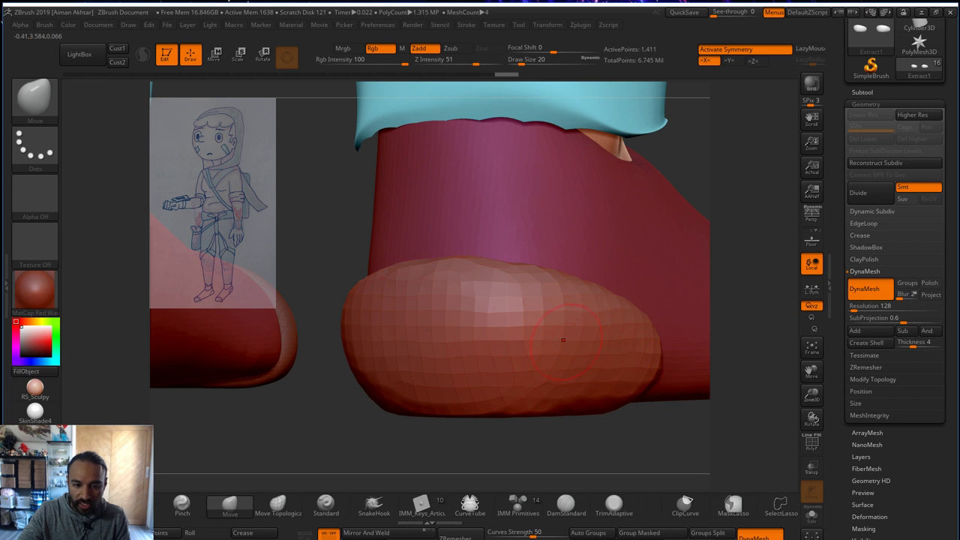
click(811, 444)
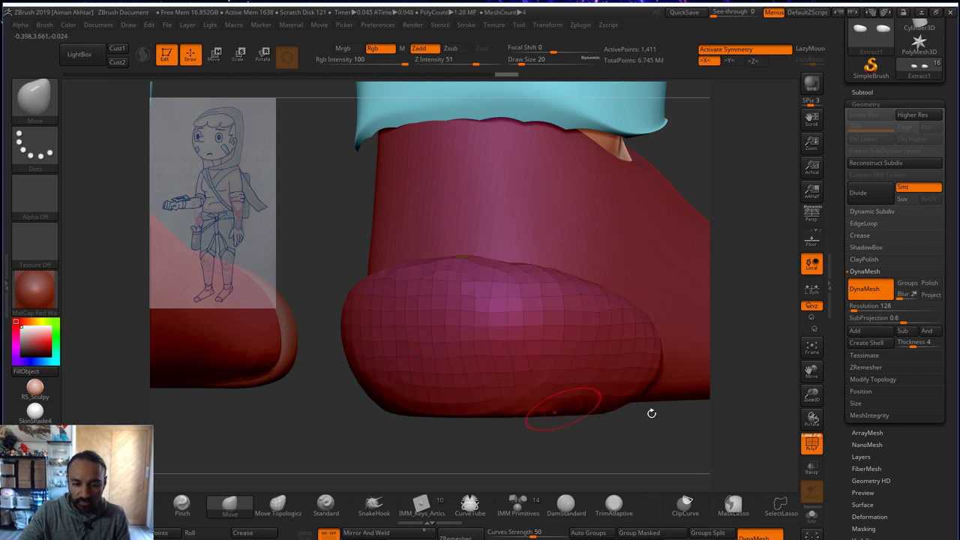
click(810, 447)
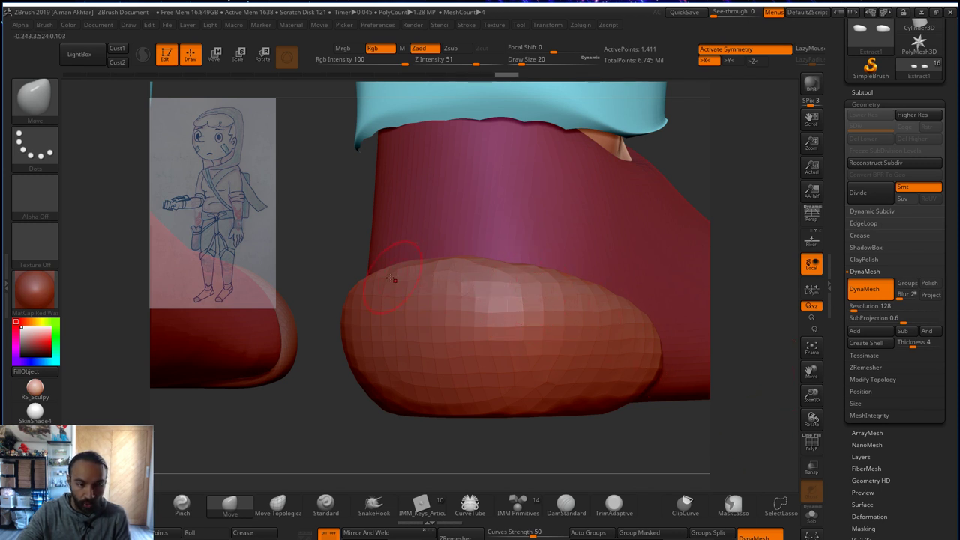
- Test DynaMesh by pulling a spike from the heel cap's upper edge and remeshing it, and undo the test
drag(391, 278, 308, 198)
ctrl+drag(606, 465, 618, 458)
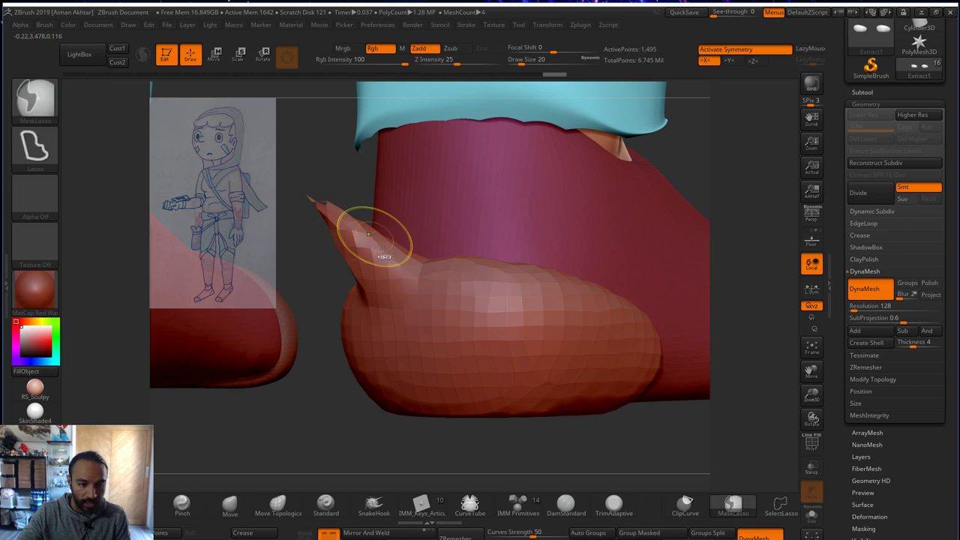
key(ctrl+z)
key(ctrl+z)
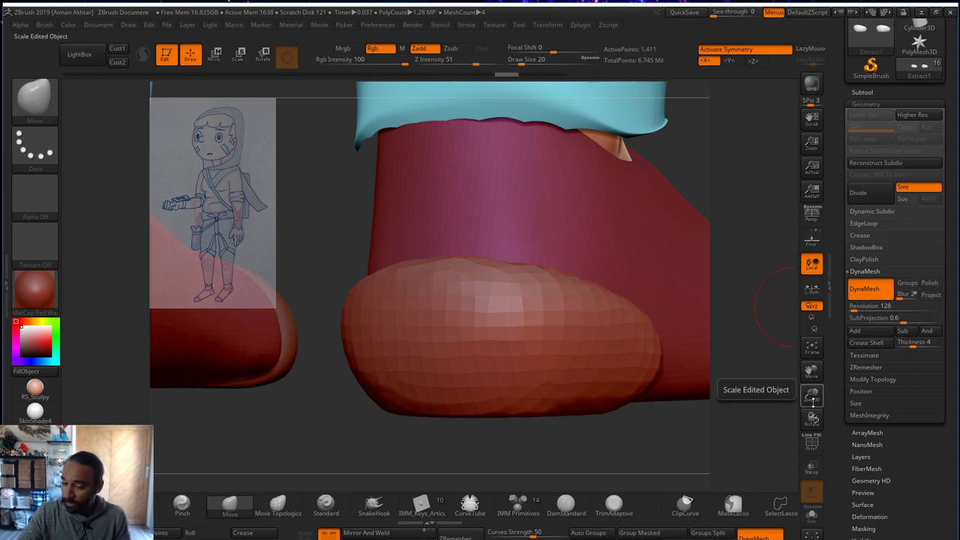
drag(677, 446, 636, 446)
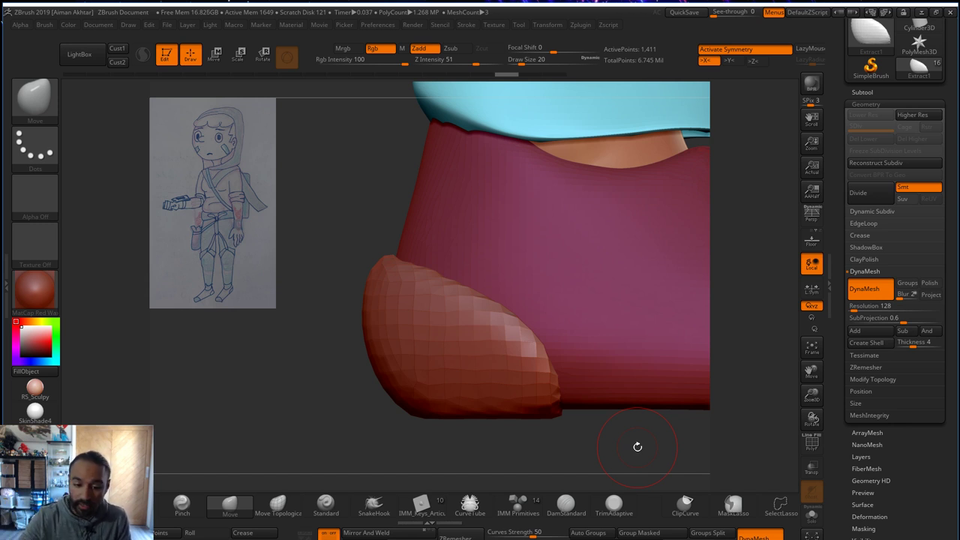
alt+drag(630, 447, 593, 437)
mouse_move(493, 360)
alt+mouse_down()
mouse_move(419, 375)
mouse_move(198, 341)
alt+mouse_up()
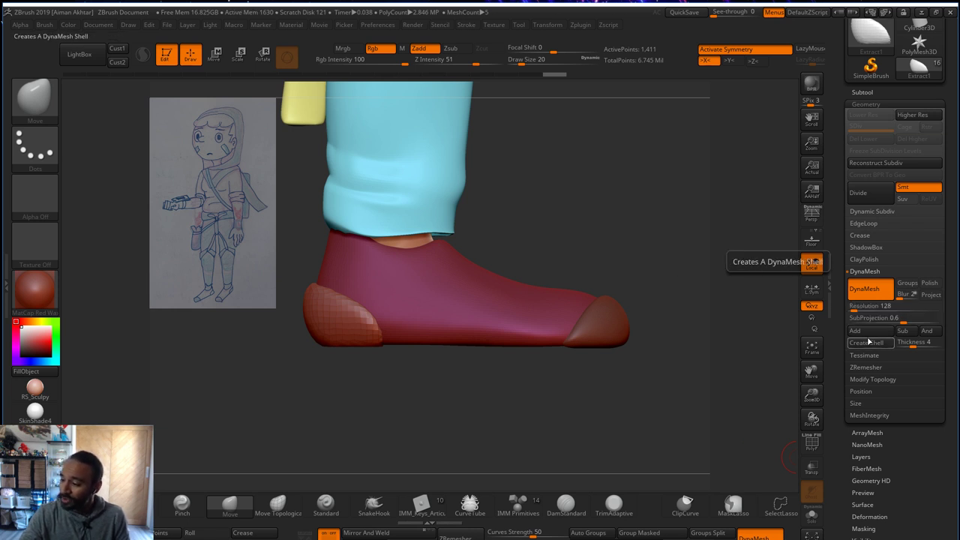
alt+drag(508, 415, 579, 446)
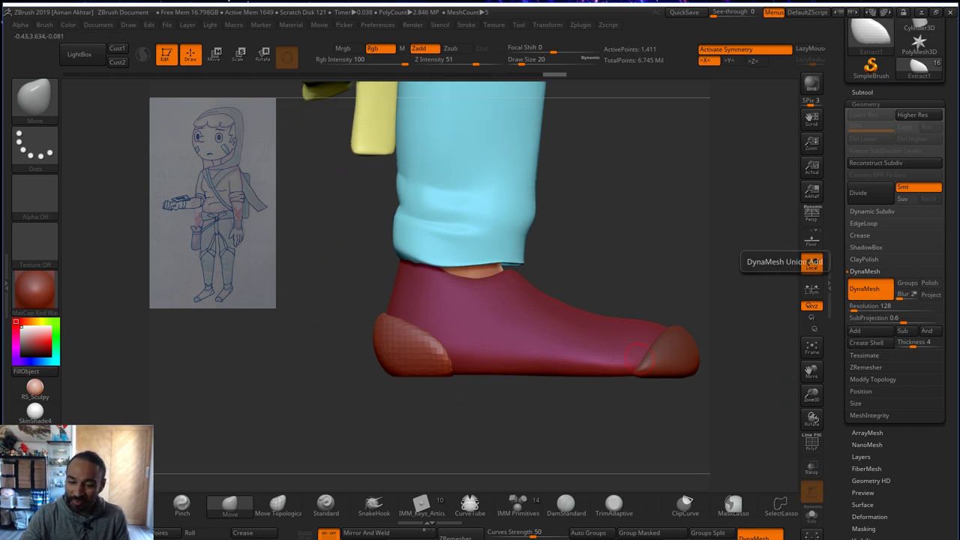
key(s)
drag(453, 342, 459, 343)
shift+drag(422, 345, 404, 345)
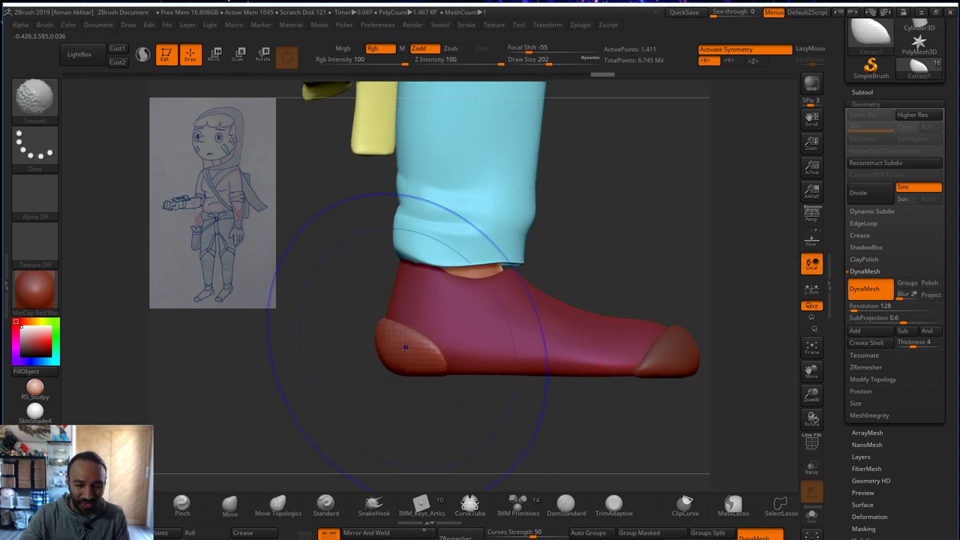
key(ctrl+z)
- Set the DynaMesh resolution to 432, remesh the heel caps, and smooth their surface
drag(852, 307, 860, 306)
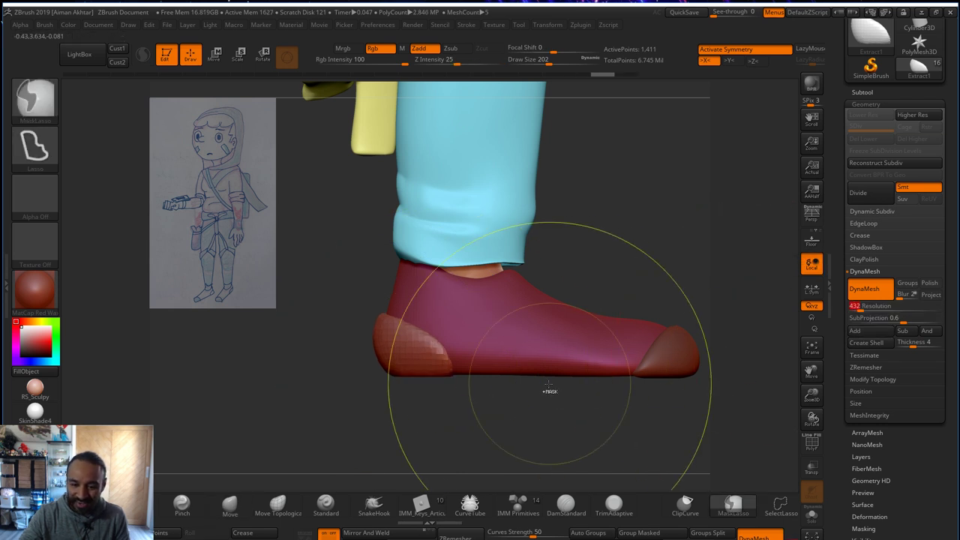
ctrl+drag(549, 390, 518, 408)
mouse_move(409, 341)
shift+mouse_down()
mouse_move(403, 346)
mouse_move(418, 360)
shift+mouse_up()
- Adjust the front edge of the heel caps on the sole with the Move brush at draw size 77
mouse_move(422, 419)
mouse_down()
mouse_move(344, 375)
mouse_move(529, 361)
mouse_move(480, 360)
mouse_move(482, 382)
mouse_up()
key(s)
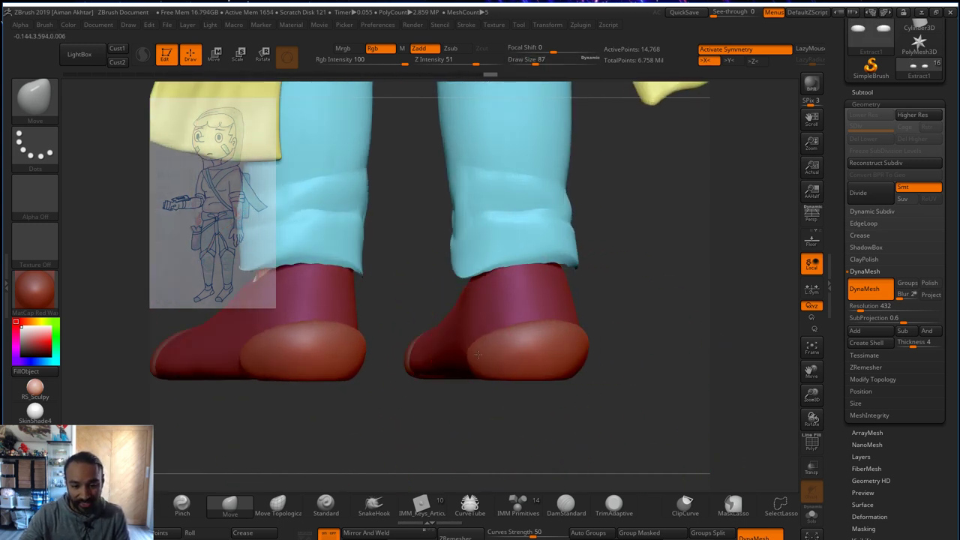
drag(525, 424, 513, 217)
key(s)
drag(505, 358, 501, 358)
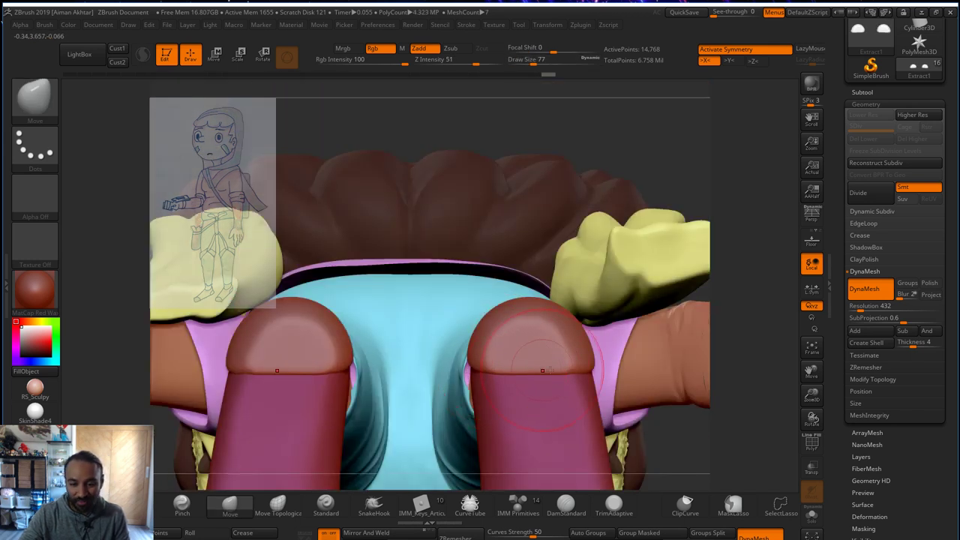
drag(566, 367, 570, 367)
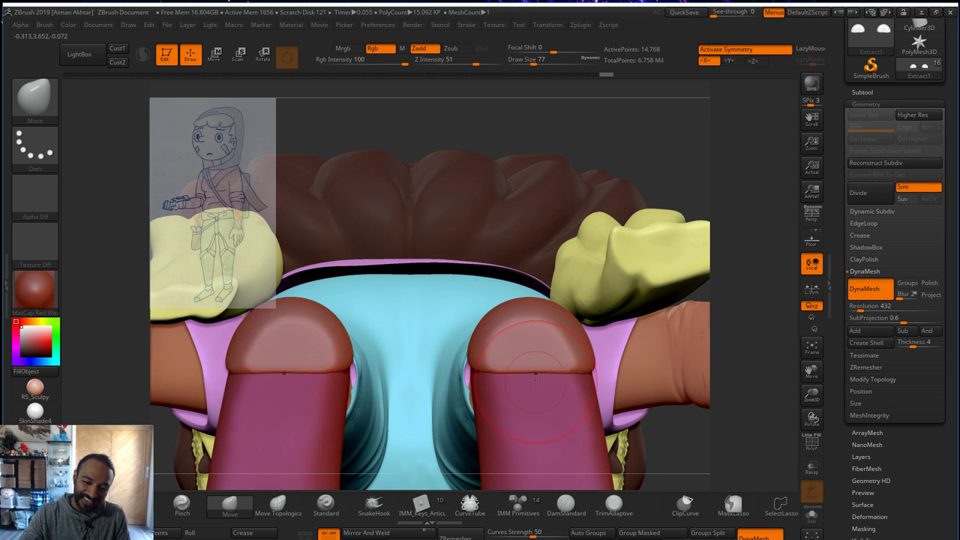
drag(739, 405, 480, 375)
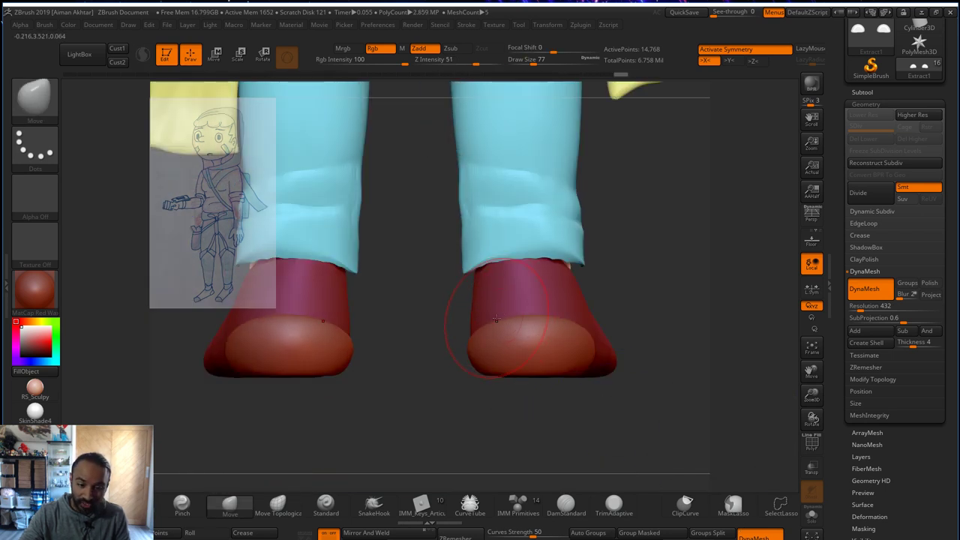
- Trim the back of the heel caps along a slanted line in side view with the ClipCurve brush
mouse_move(614, 419)
mouse_down()
mouse_move(531, 332)
mouse_move(548, 319)
mouse_move(573, 327)
mouse_up()
key(s)
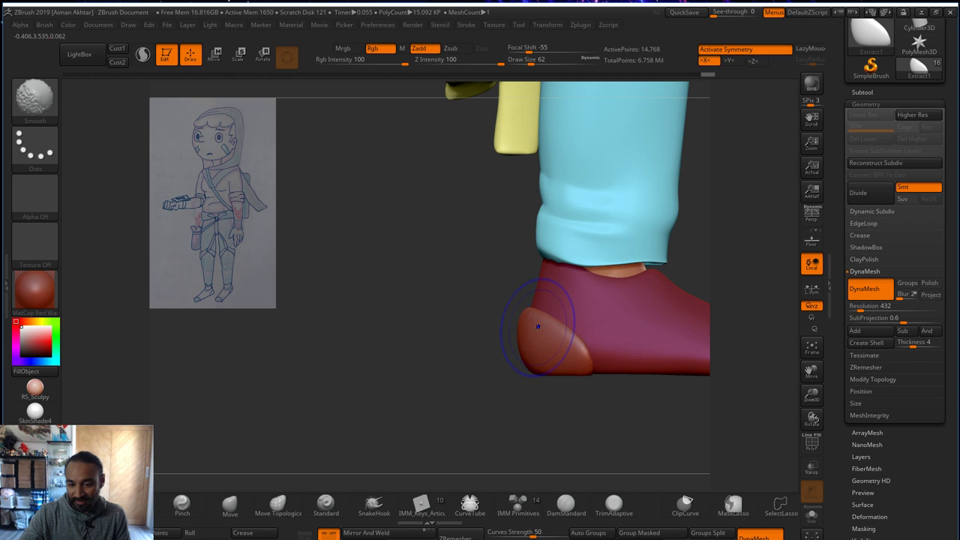
ctrl+shift+drag(514, 368, 524, 264)
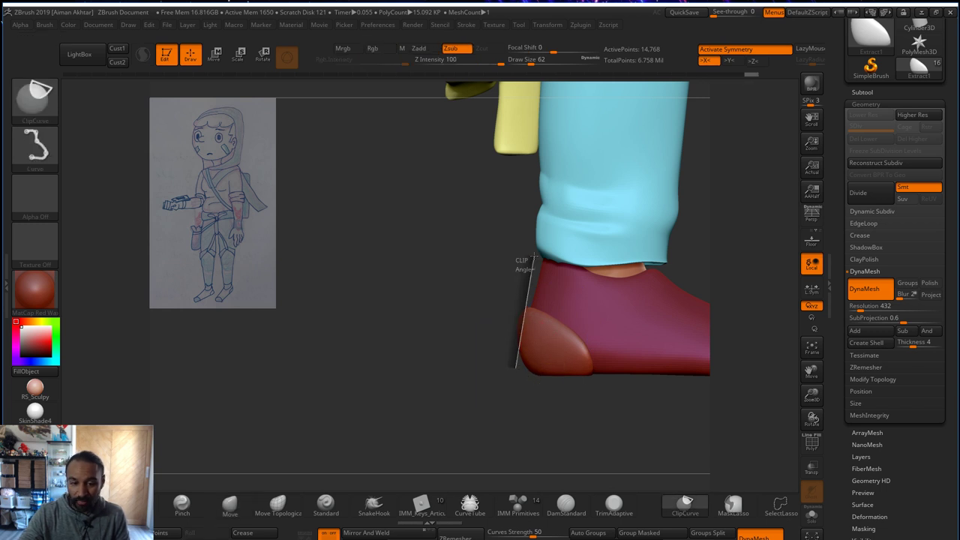
drag(514, 341, 480, 342)
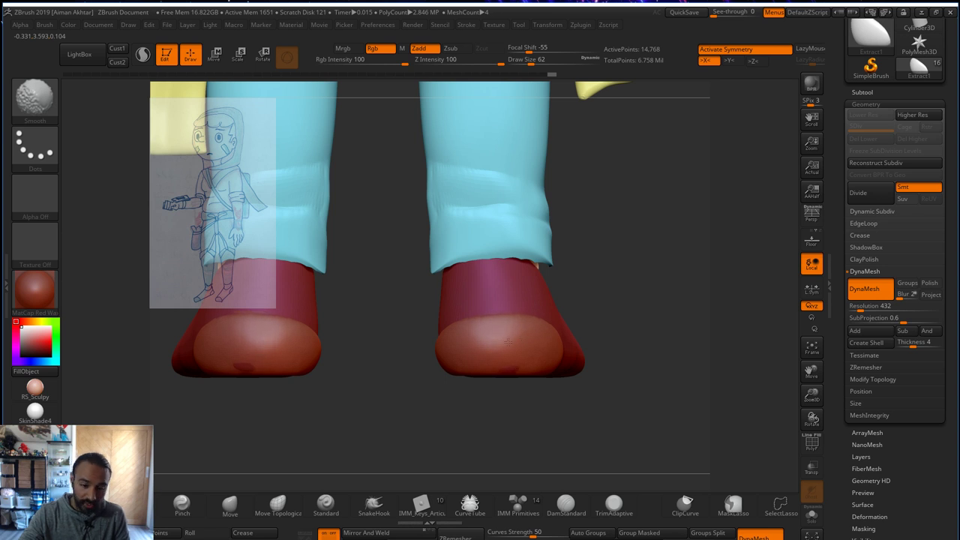
- Smooth the clipped backs of the heel caps at draw size 87 and blend them into the shoe profile
key(s)
mouse_move(493, 361)
mouse_down()
mouse_move(503, 334)
mouse_move(492, 296)
mouse_up()
key(s)
drag(609, 287, 555, 296)
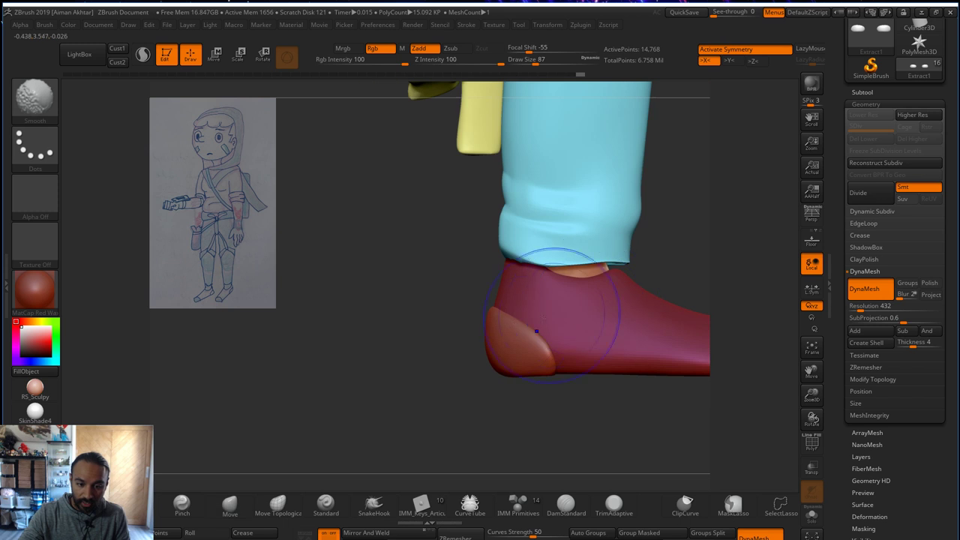
key([)
key(])
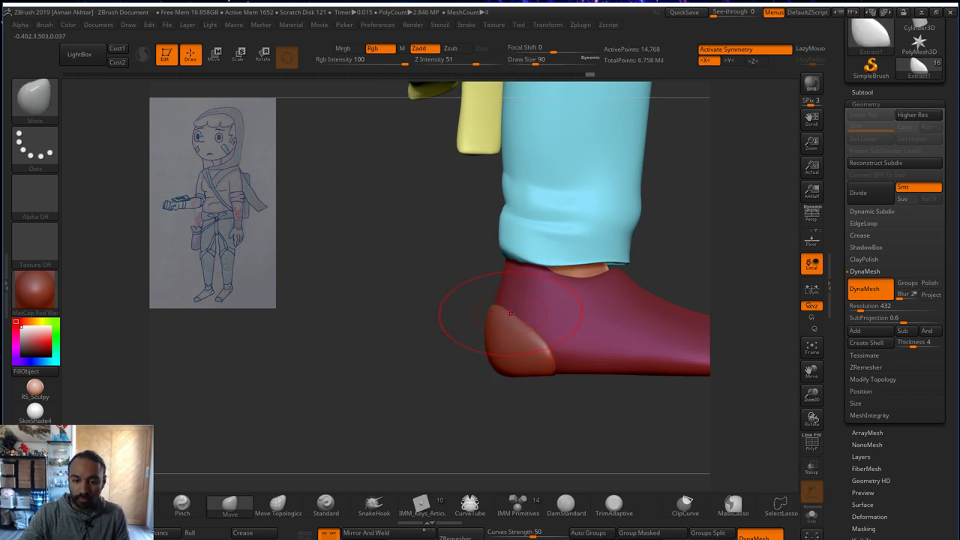
- Refine the heel cap's side outline with the Move brush at draw size 101 and smooth it at draw size 77
key(s)
mouse_move(522, 321)
mouse_down()
mouse_move(513, 321)
mouse_move(520, 362)
mouse_up()
key(s)
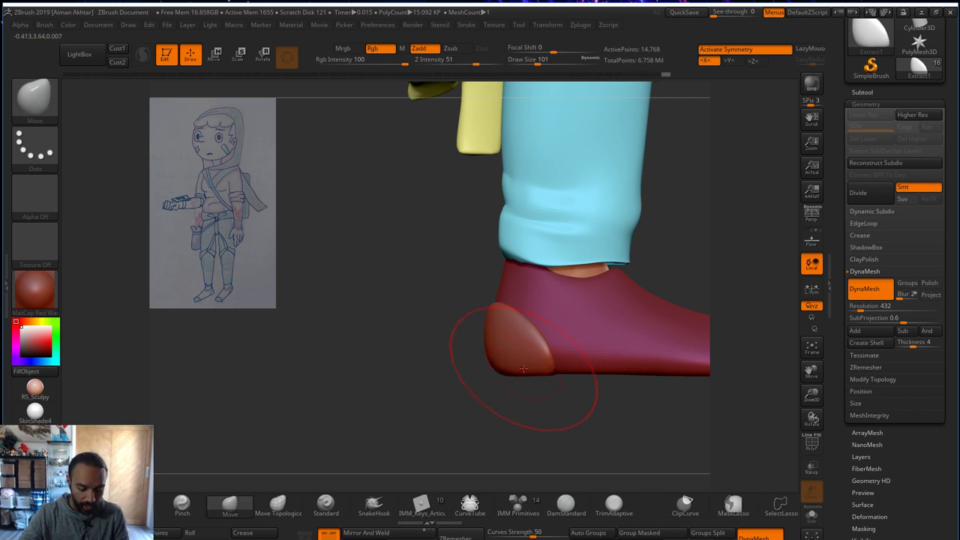
key(s)
drag(523, 369, 515, 363)
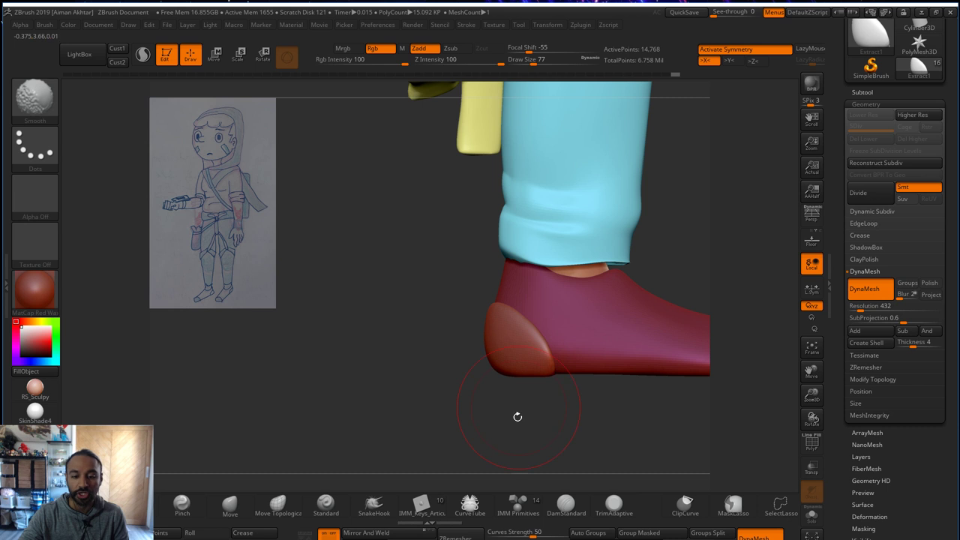
- Reshape the inner front edge of the heel caps with the Move brush at draw size 59, then smooth it at draw size 80
drag(517, 416, 638, 435)
drag(569, 385, 497, 367)
key(s)
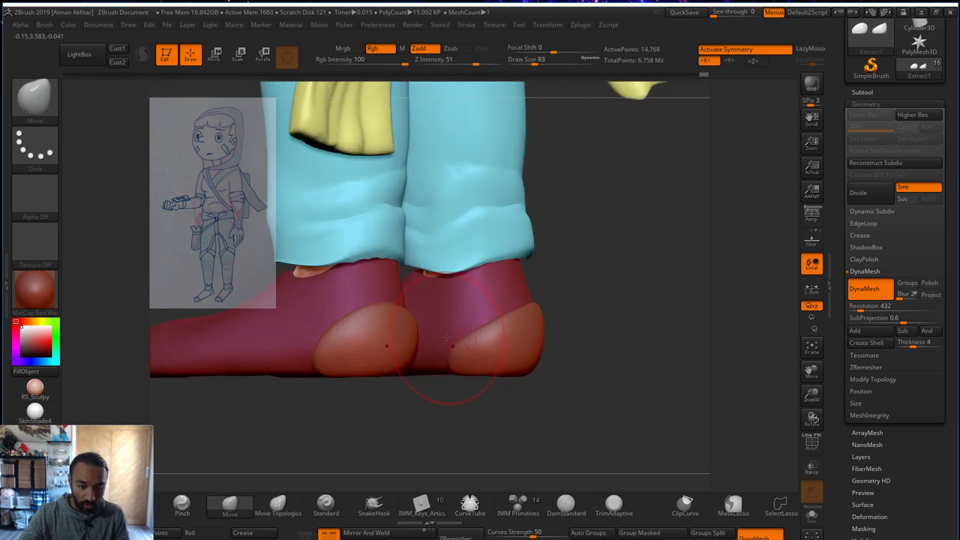
key(s)
click(452, 346)
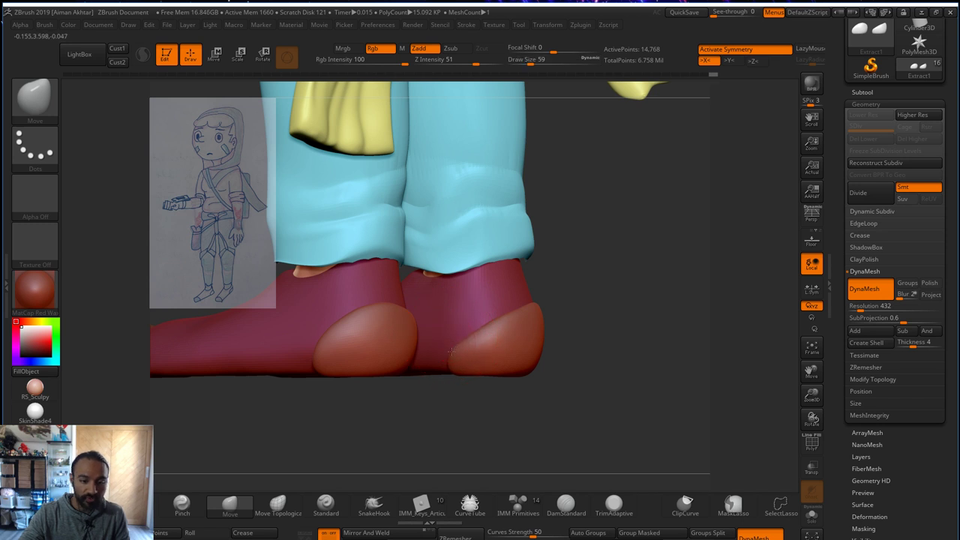
key(s)
click(463, 352)
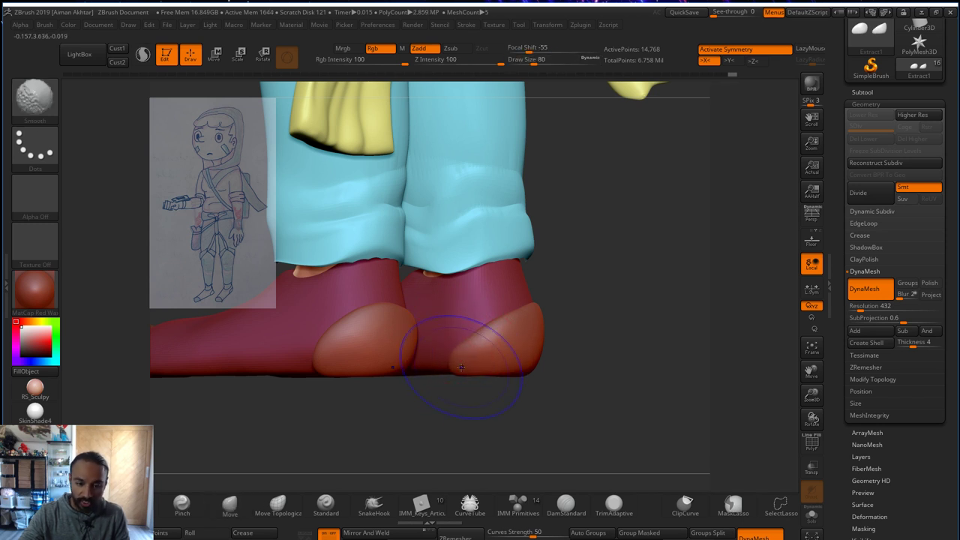
- Adjust the heel caps' edge under the sole with the Move brush at draw size 56
drag(594, 402, 514, 359)
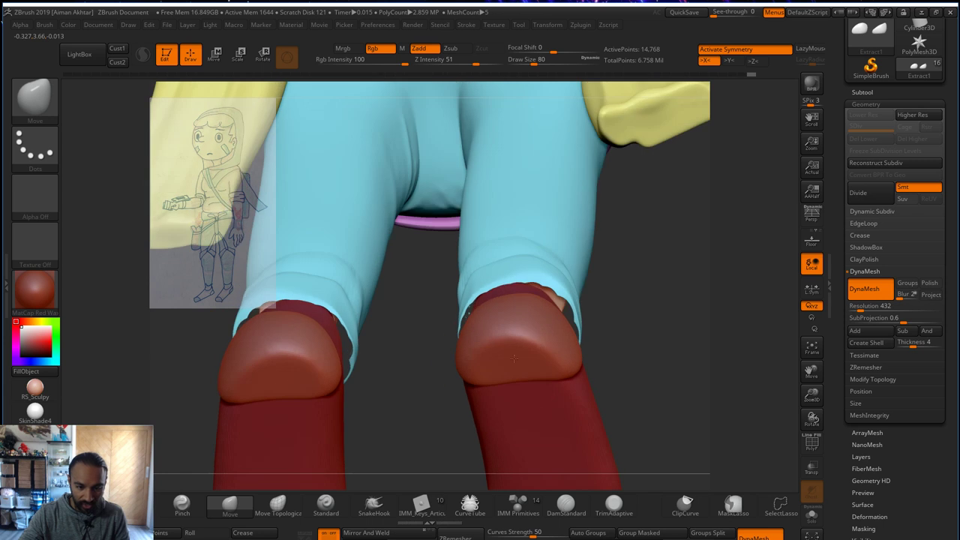
key(s)
click(494, 381)
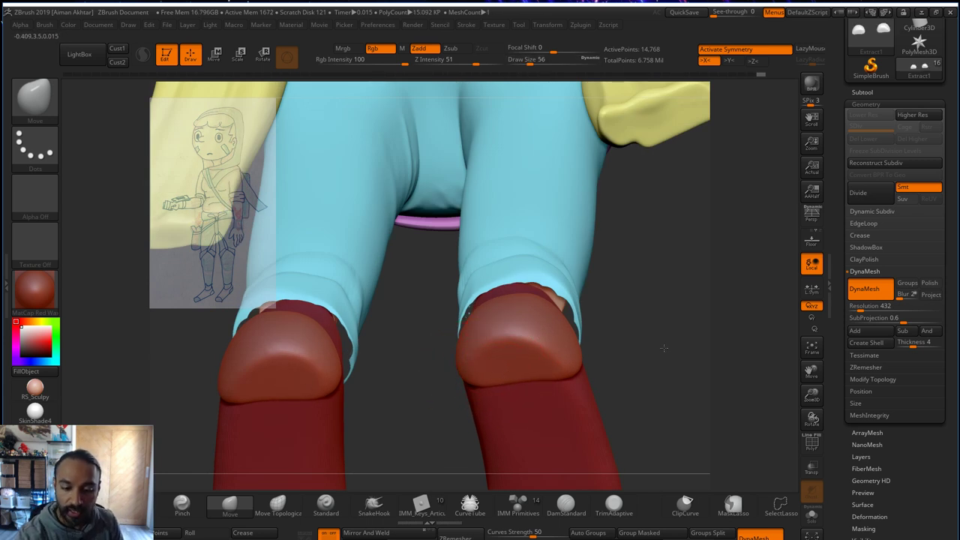
- Shape the heel caps' upper edge in back view with the Move brush at draw size 41 and smooth it at draw sizes 62 and 77
shift+drag(664, 348, 659, 387)
key(s)
click(500, 313)
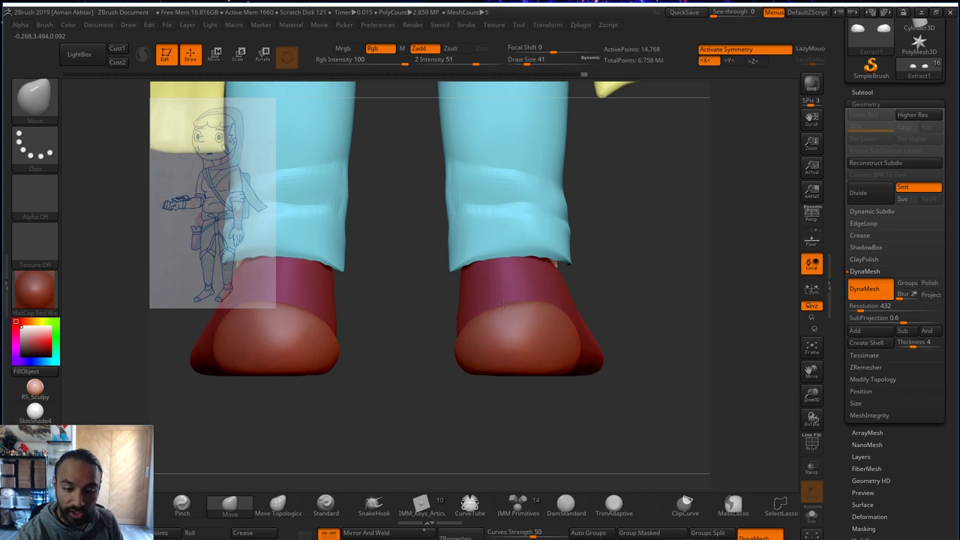
key(s)
drag(504, 304, 479, 310)
click(508, 306)
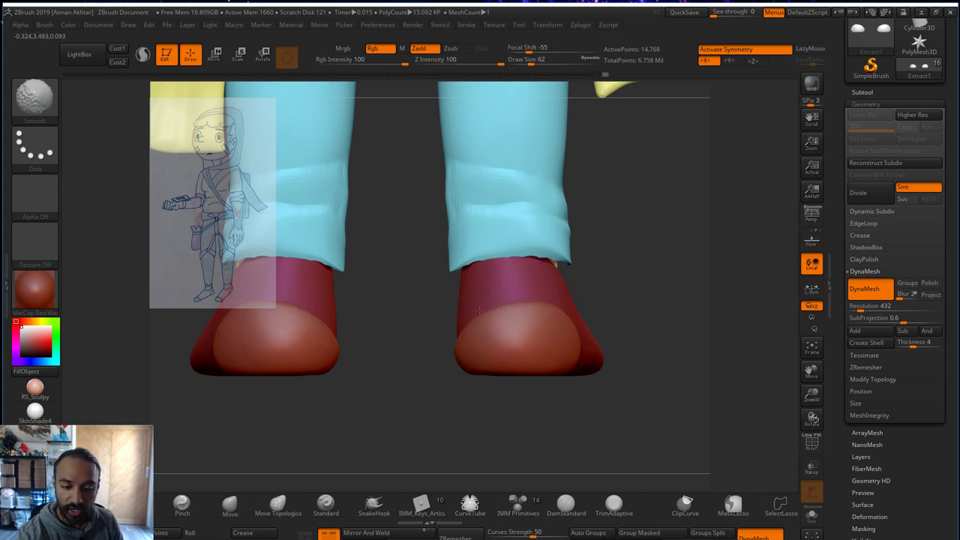
key(s)
click(510, 315)
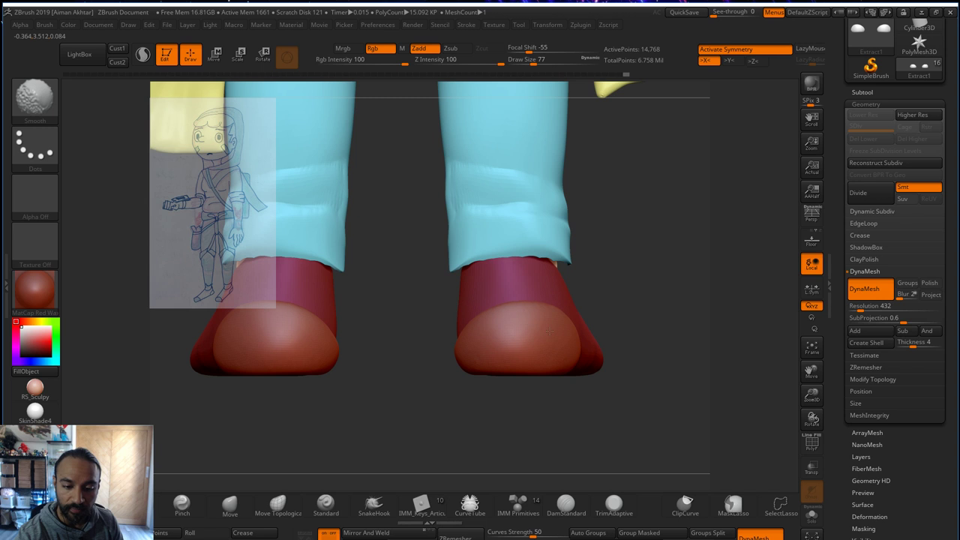
- Smooth the outer side of the heel caps at draw size 77 and even out the surface with the hPolish brush
shift+drag(550, 333, 566, 330)
mouse_move(642, 287)
mouse_down()
mouse_move(524, 294)
mouse_move(537, 298)
mouse_up()
shift+drag(584, 319, 596, 348)
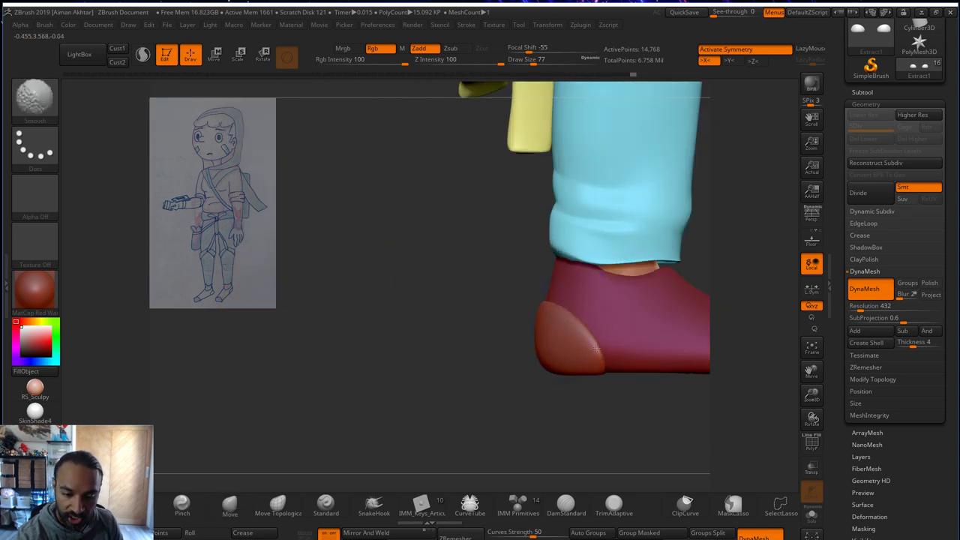
key(shift)
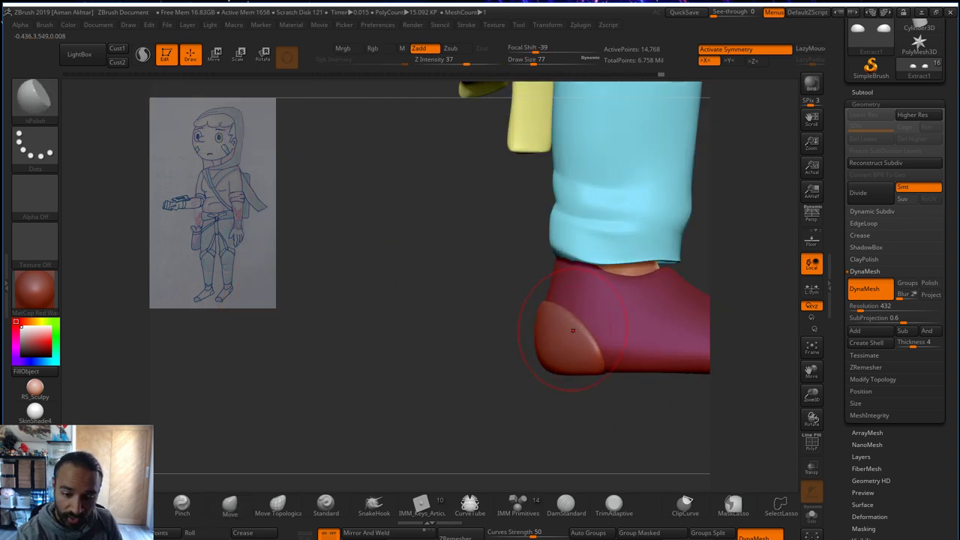
key(shift)
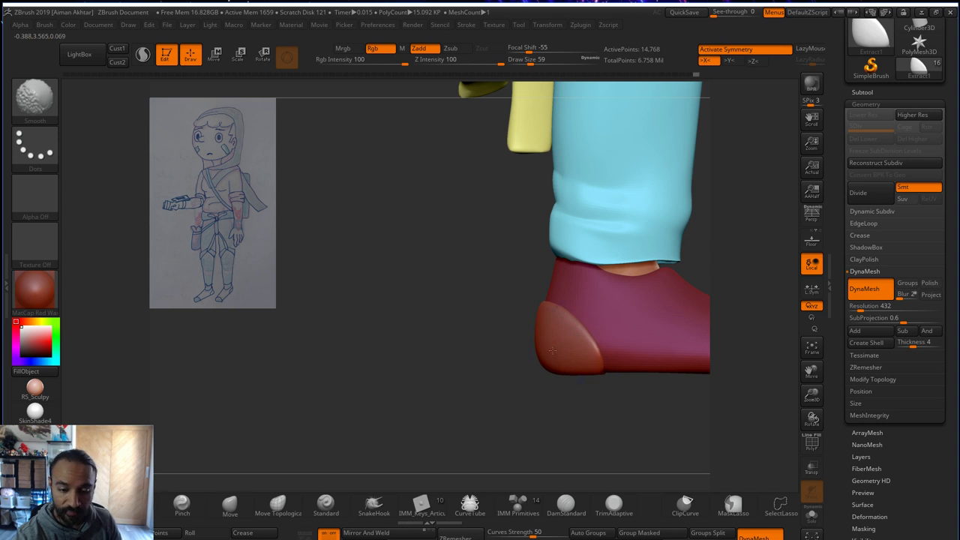
- Inflate the backs of the heel caps with the Inflat brush at draw size 59 and Z Intensity 10
drag(626, 403, 693, 381)
key(b)
key(i)
key(n)
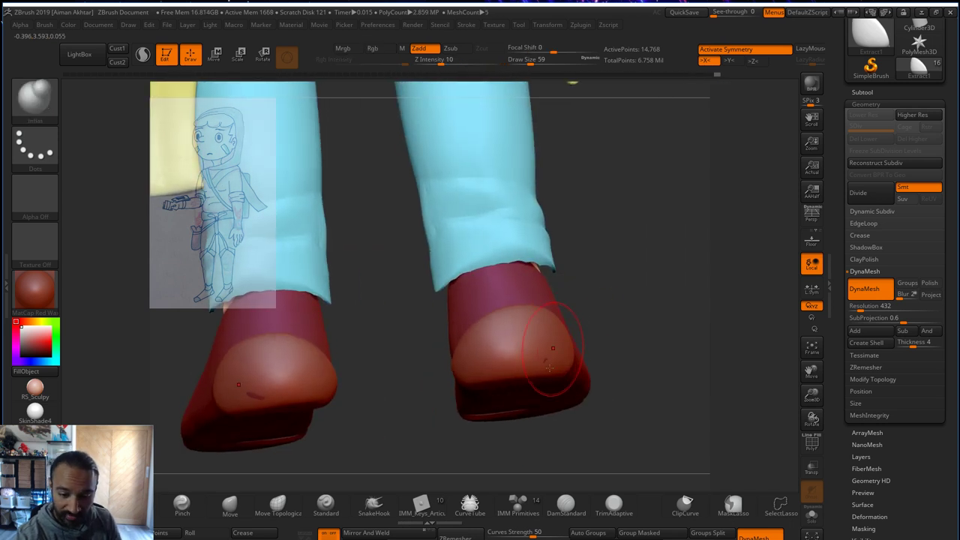
mouse_move(610, 278)
mouse_down()
mouse_move(622, 300)
mouse_move(527, 332)
mouse_up()
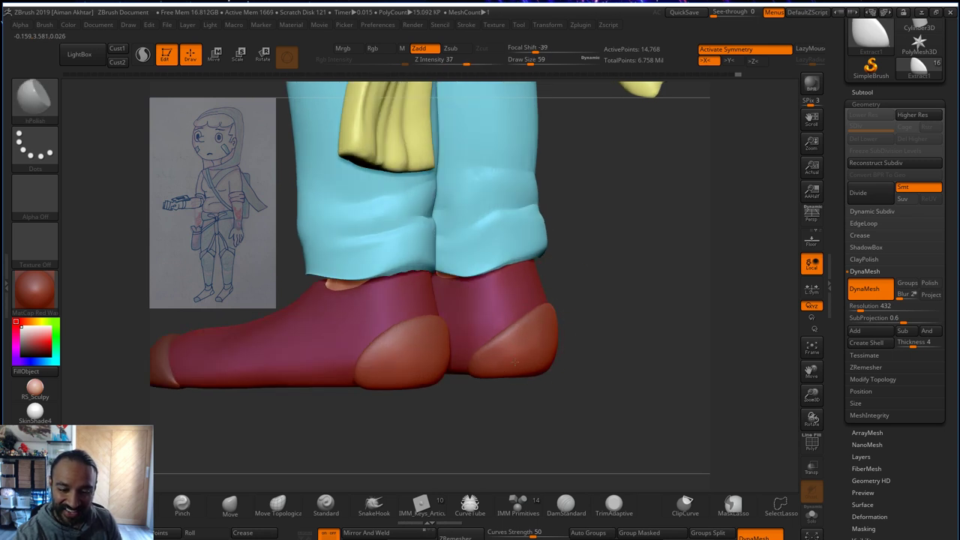
- Straighten the inner slanted edge of the heel caps with the Move brush at draw size 39 and smooth it
key(b)
key(m)
key(v)
key(s)
drag(498, 350, 494, 350)
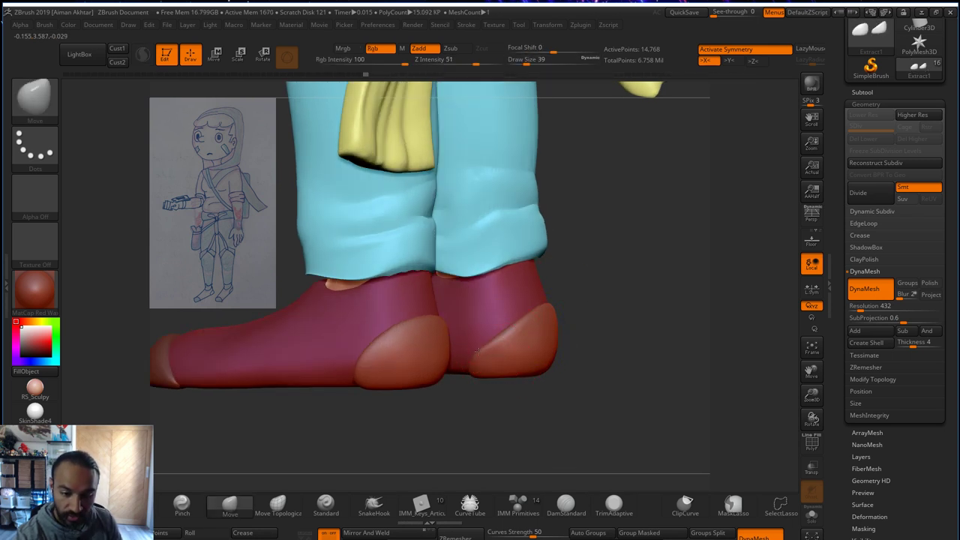
key(shift)
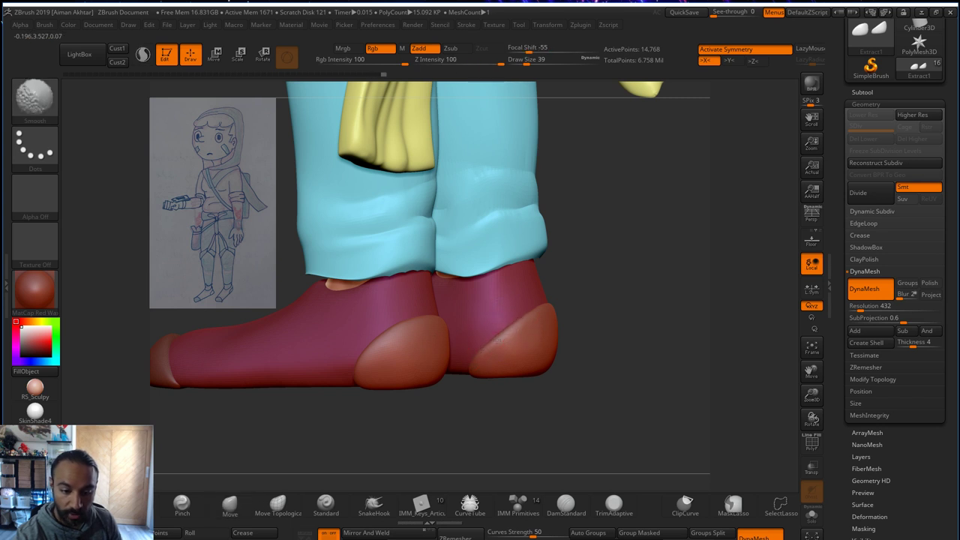
- Smooth the backs of the heel caps at draw size 71 and check the shoes from the back and side
mouse_move(622, 270)
mouse_down()
mouse_move(556, 301)
mouse_move(568, 327)
mouse_move(551, 332)
mouse_up()
key(s)
key(shift)
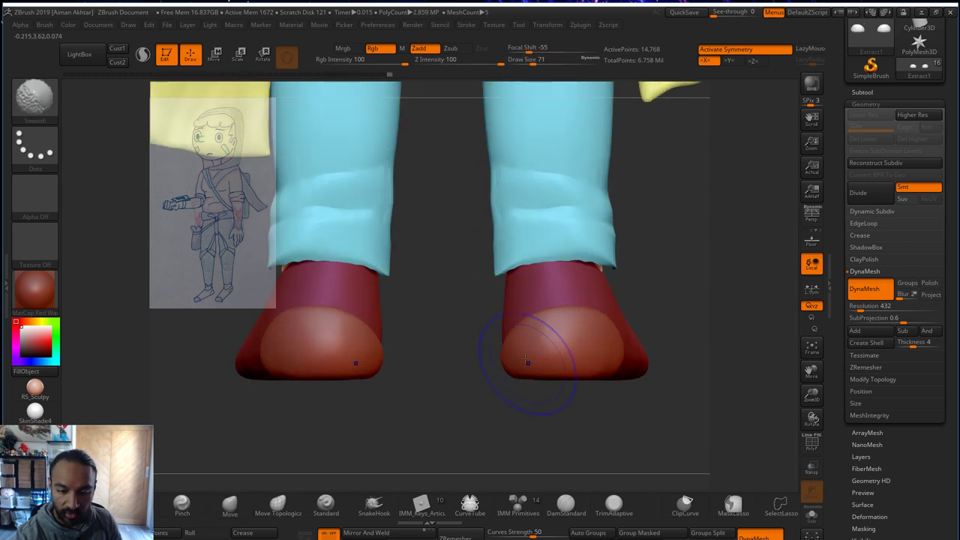
alt+drag(614, 268, 598, 271)
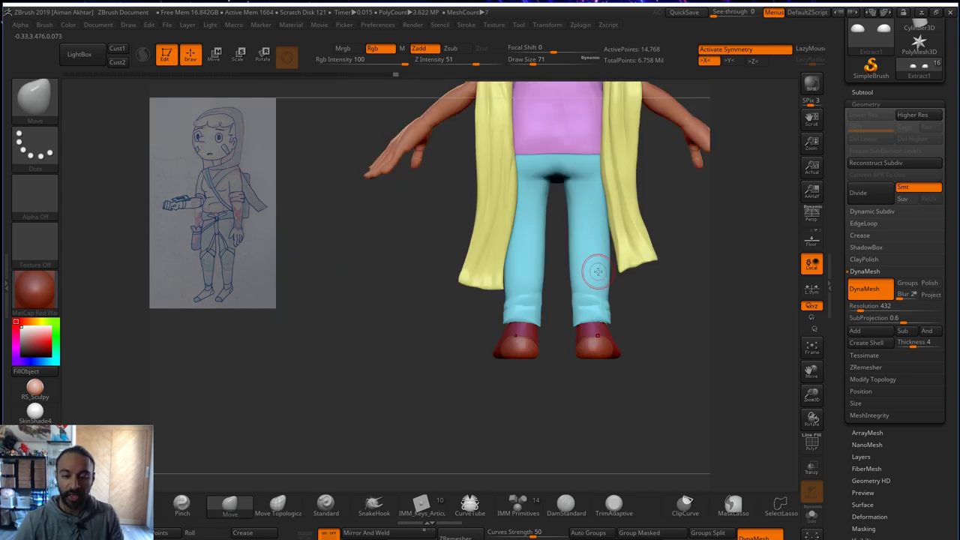
drag(649, 403, 473, 439)
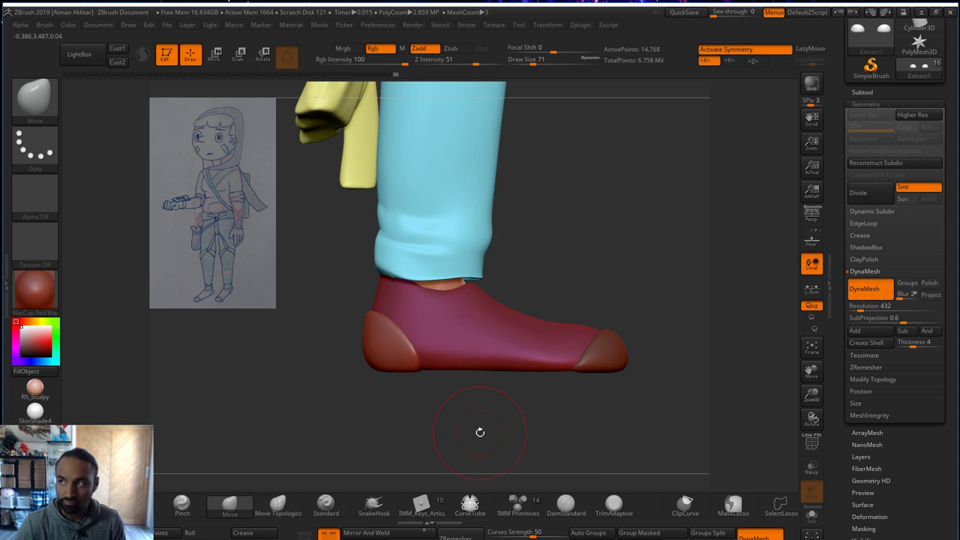
alt+drag(467, 421, 460, 432)
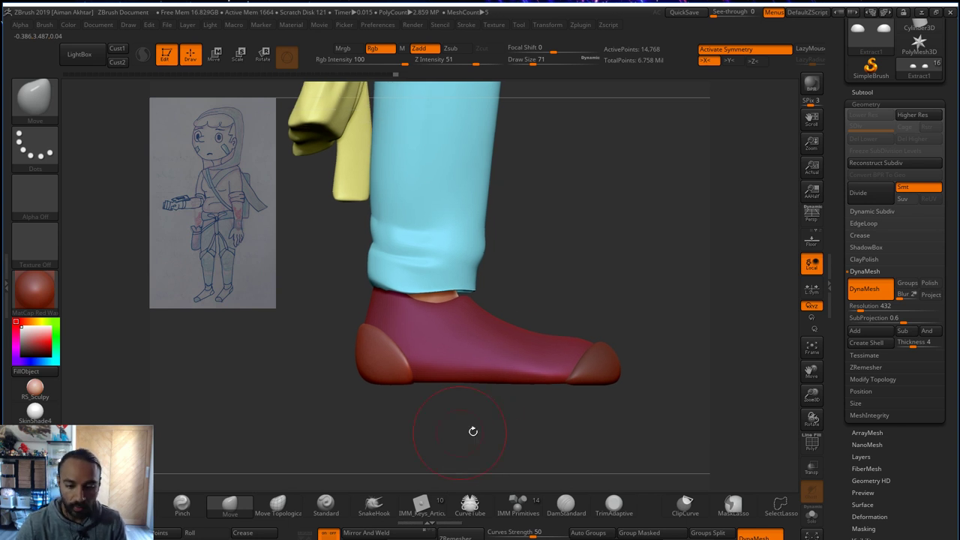
- Select the shoe subtool and fill out its top profile between ankle and toe with the Move brush at draw sizes 62 and 80
alt+click(597, 362)
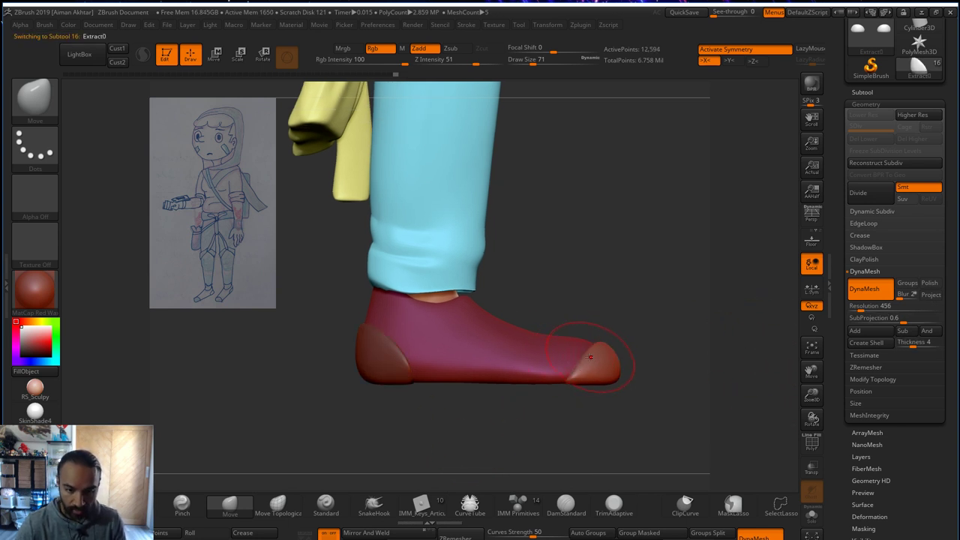
key(s)
alt+click(580, 354)
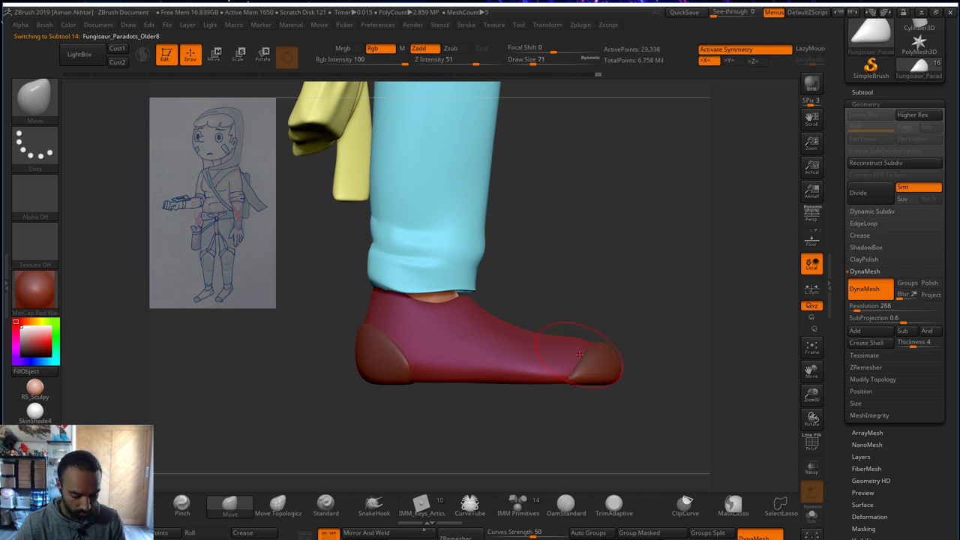
key(s)
click(580, 352)
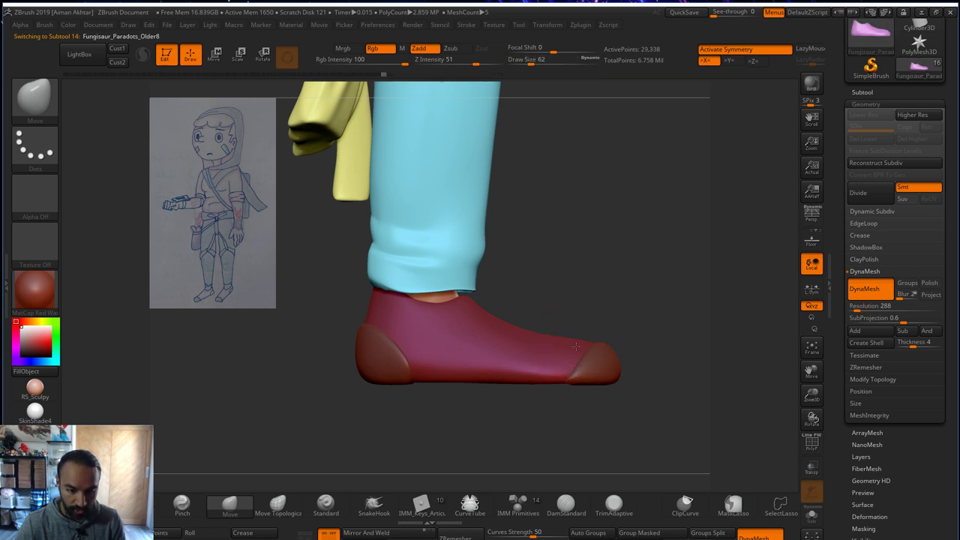
key(s)
click(547, 340)
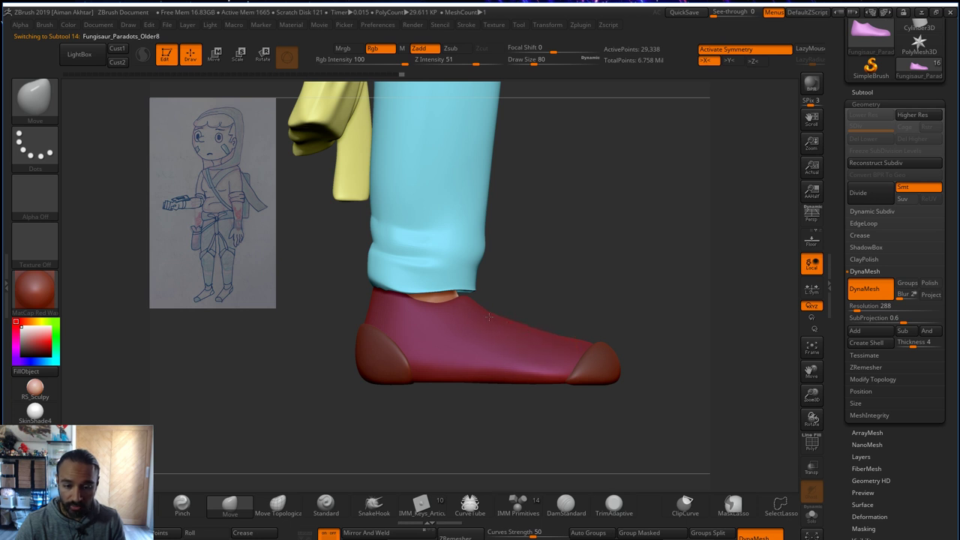
- Refine and smooth the inner instep of the shoes at draw size 68, dismissing the Avast licence pop-up
key(shift)
mouse_move(588, 315)
mouse_down()
mouse_move(525, 301)
mouse_move(584, 314)
mouse_up()
key(s)
click(579, 315)
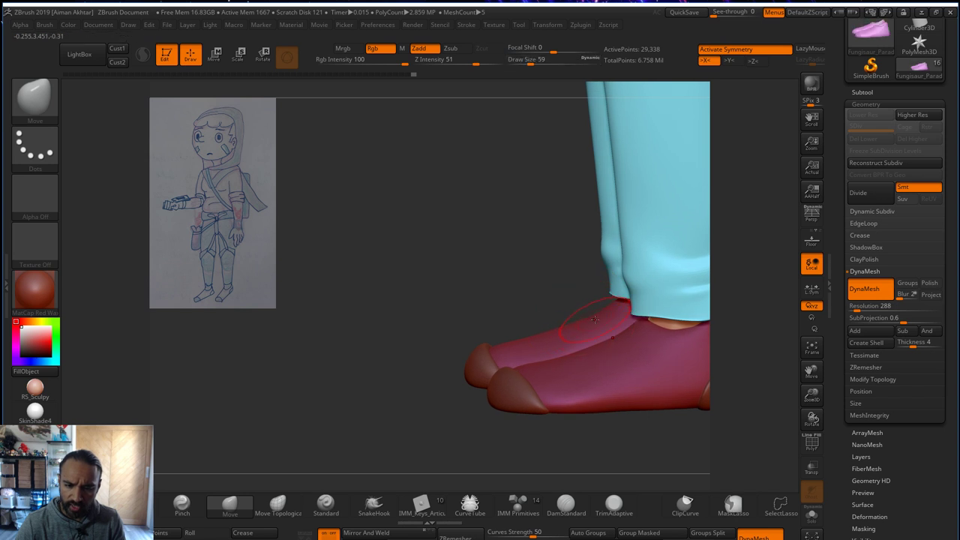
key(bracketright)
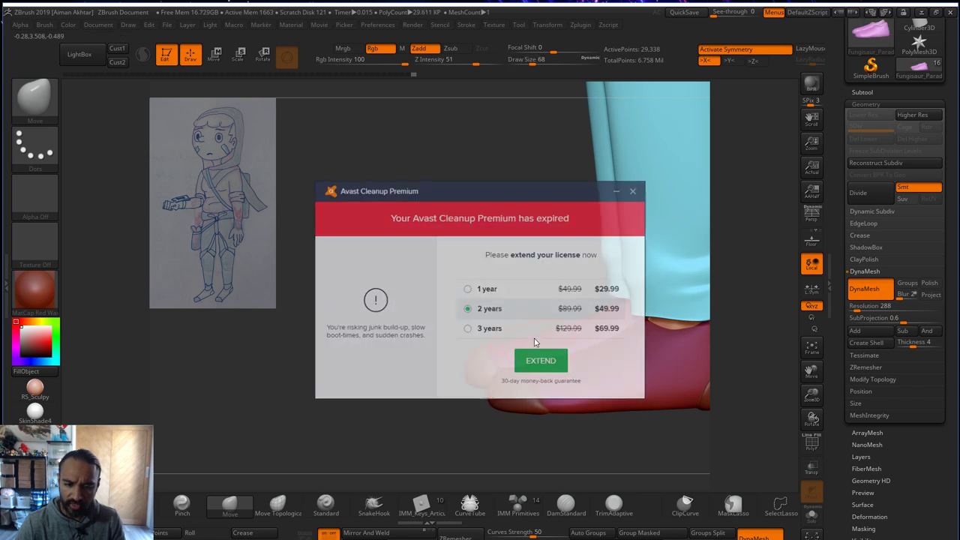
click(632, 189)
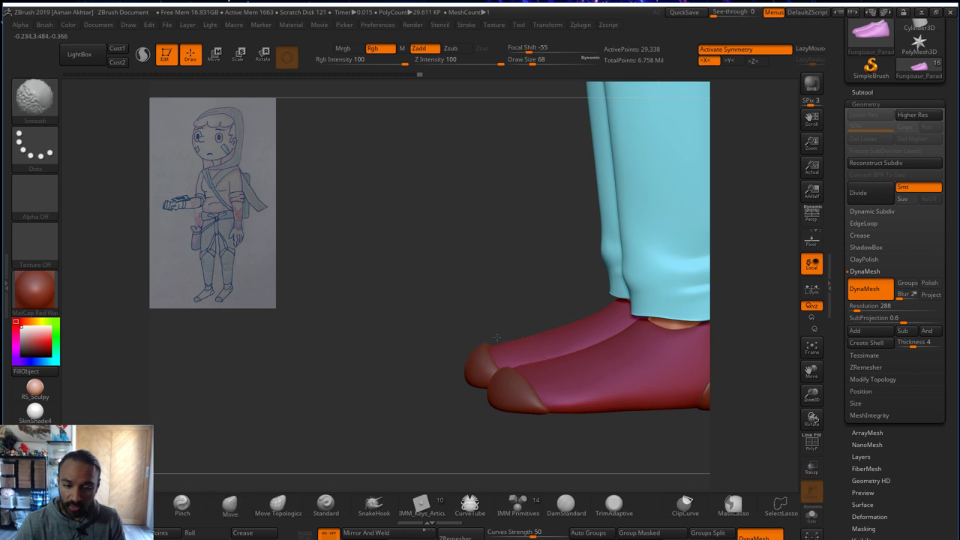
drag(486, 290, 516, 283)
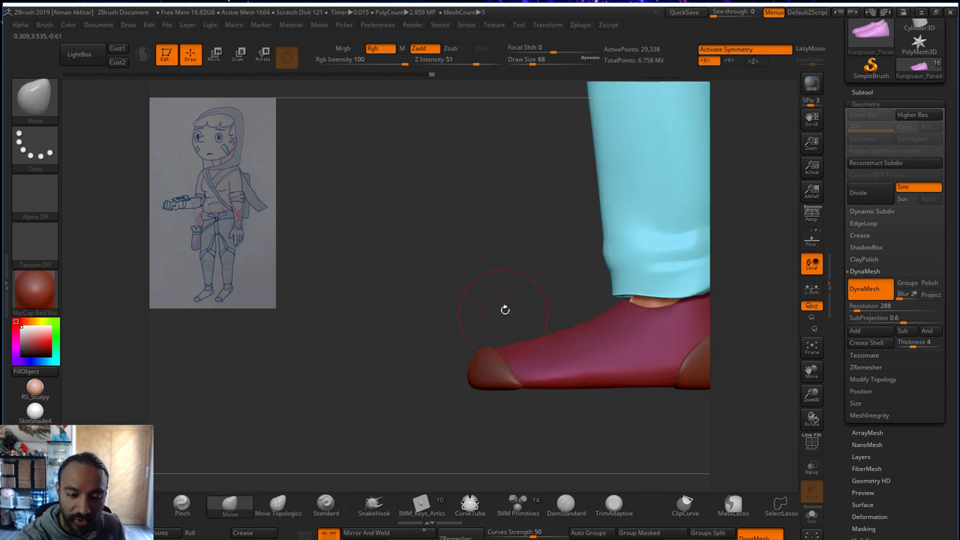
- Select the toe cap subtool and adjust its upper back edge with the Move brush at draw size 56
alt+click(492, 335)
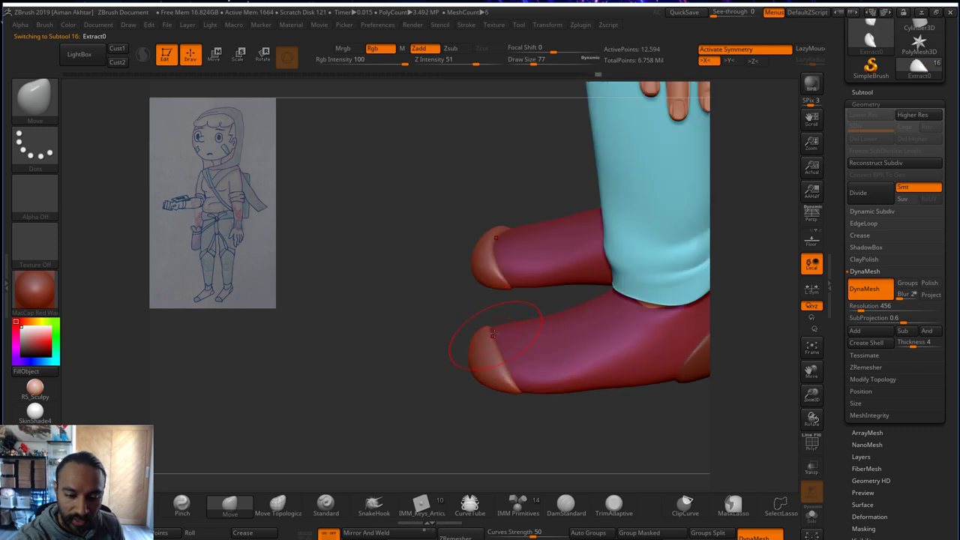
drag(484, 429, 487, 459)
key(s)
drag(494, 319, 489, 319)
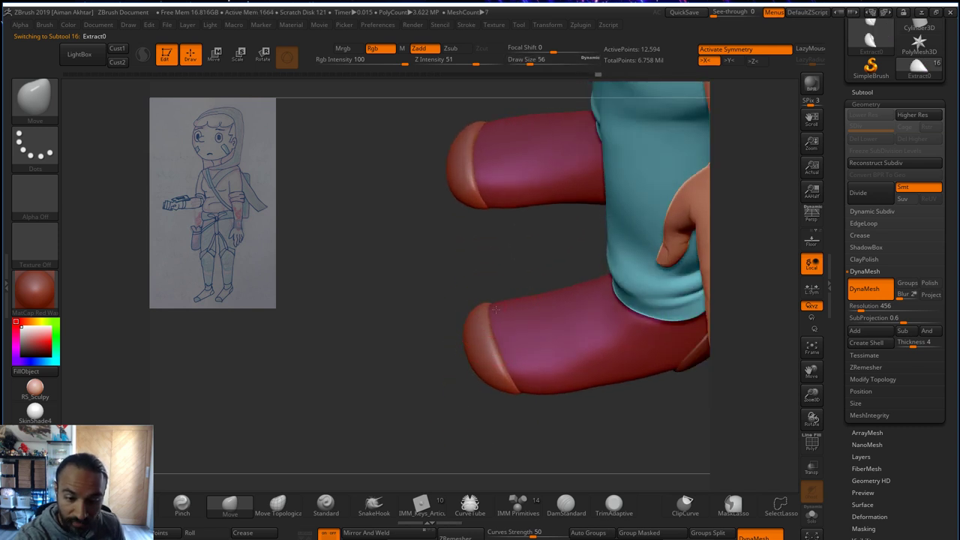
mouse_move(491, 328)
right_down()
mouse_move(480, 321)
mouse_move(485, 294)
right_up()
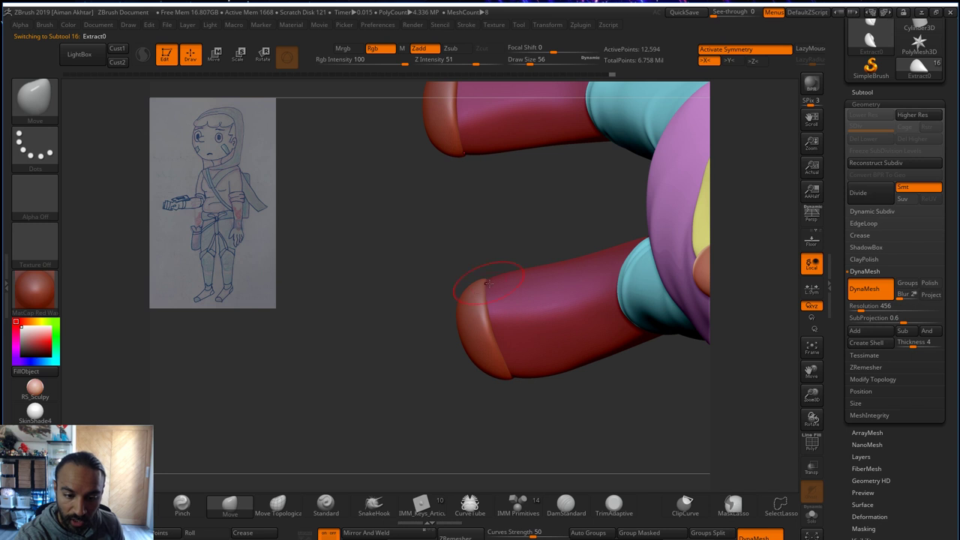
key(s)
click(486, 326)
- Polish the back rim of the toe caps with the hPolish brush at draw size 54
key(b)
key(h)
key(p)
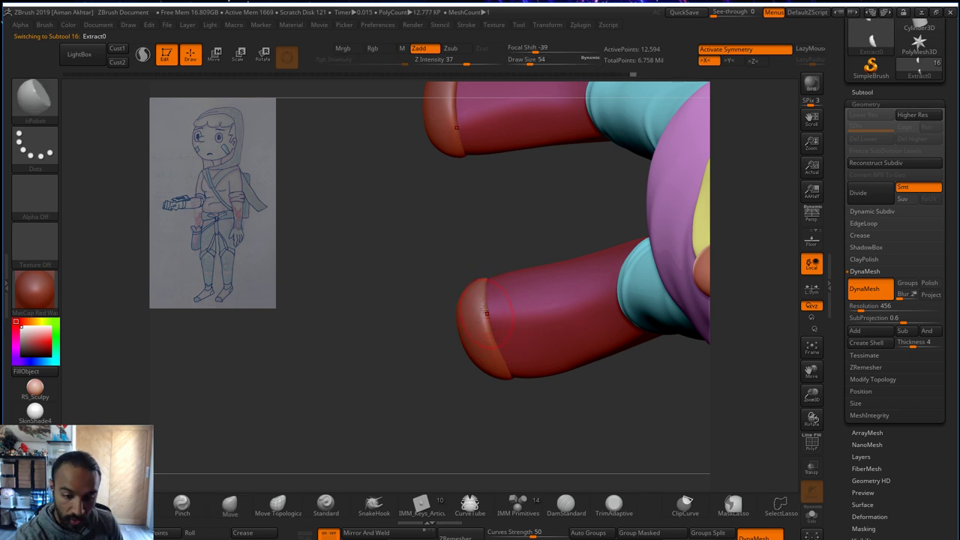
right_drag(471, 317, 527, 310)
ctrl+right_drag(553, 369, 686, 463)
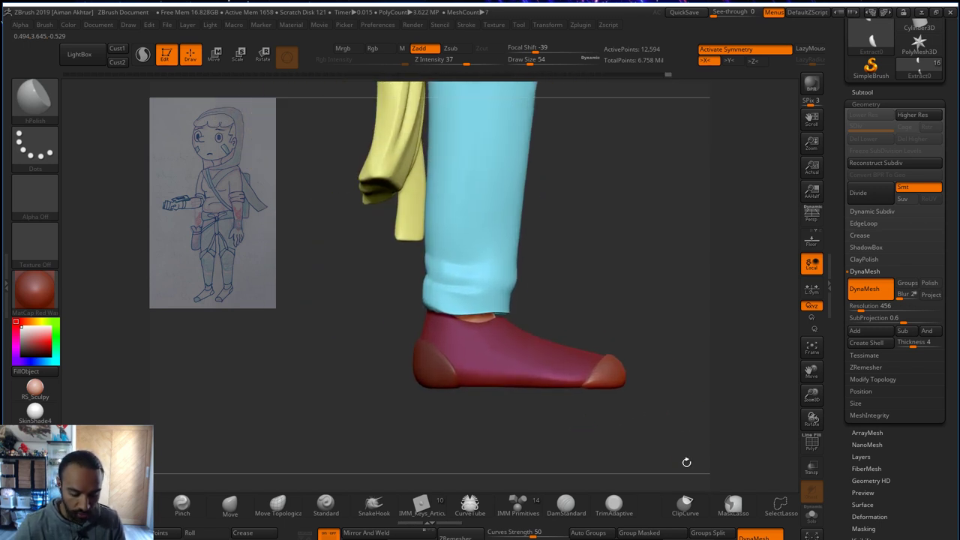
- Trim the back of the toe caps along a slanted line in side view with the ClipCurve brush and update their DynaMesh
ctrl+shift+click(685, 501)
ctrl+shift+drag(600, 338, 585, 421)
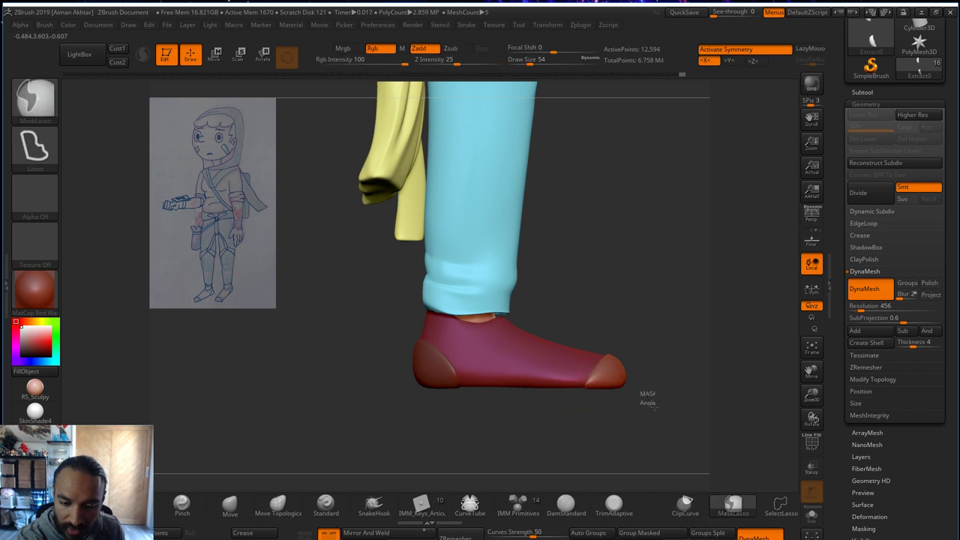
drag(691, 385, 609, 480)
- Merge the toe cap and heel cap subtools down into the Fungisaur_Paradots_Older8 shoe subtool, suppressing the undo note until the next restart
click(887, 94)
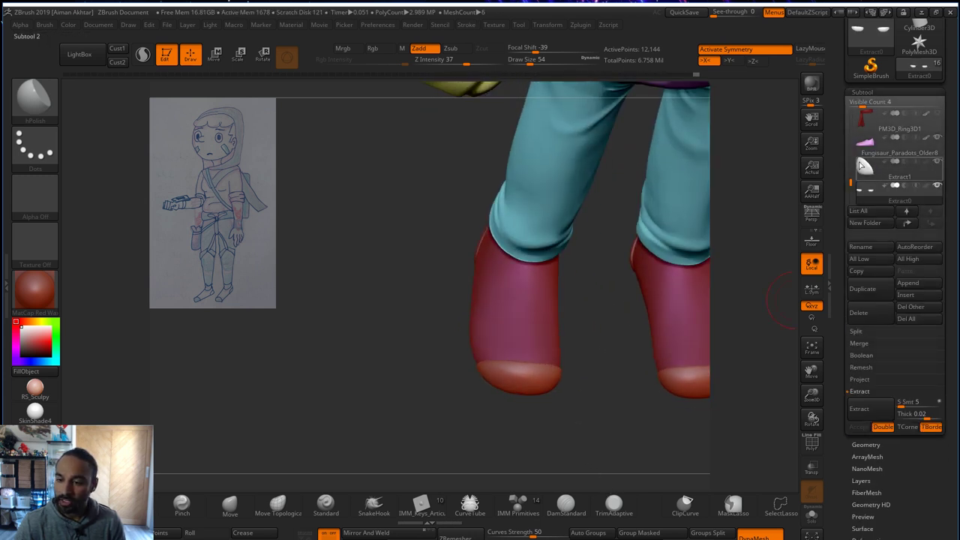
click(896, 146)
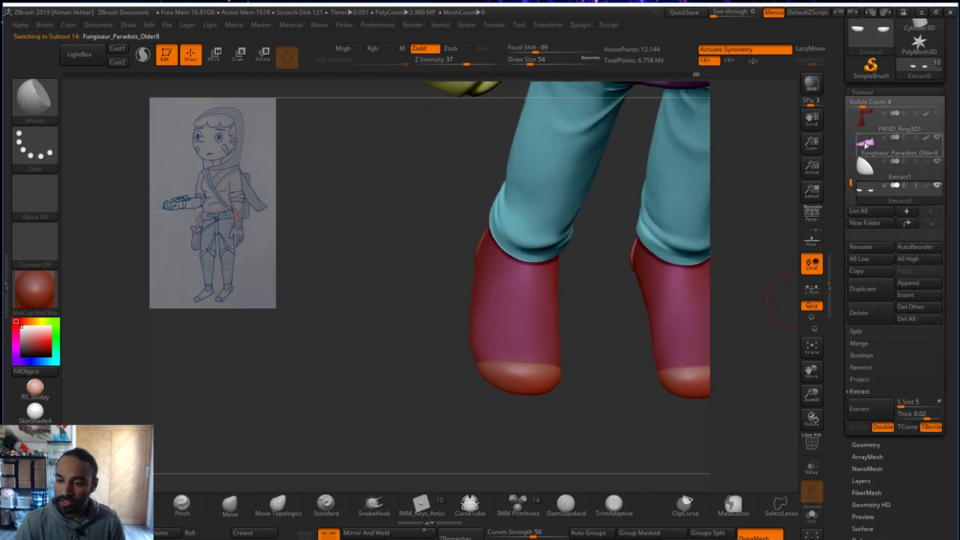
click(868, 355)
click(870, 357)
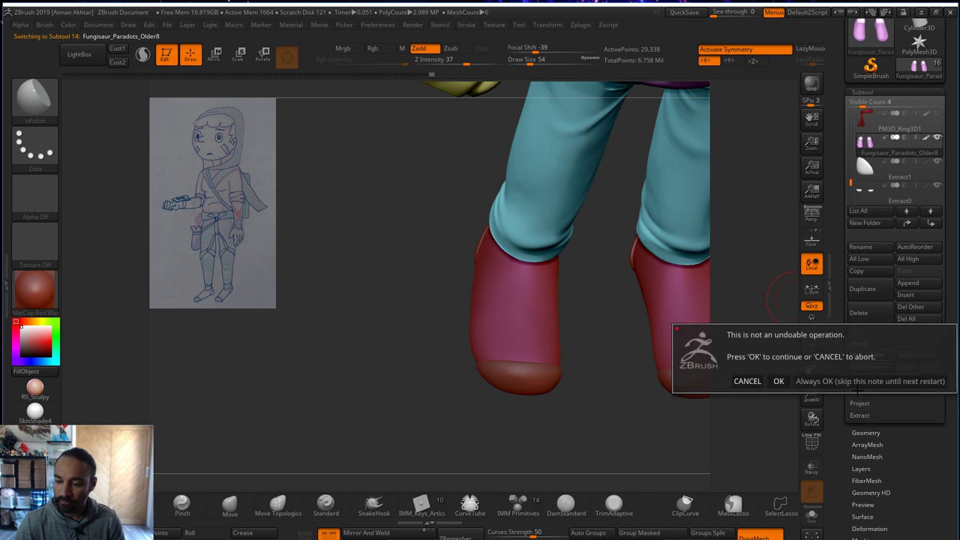
click(855, 382)
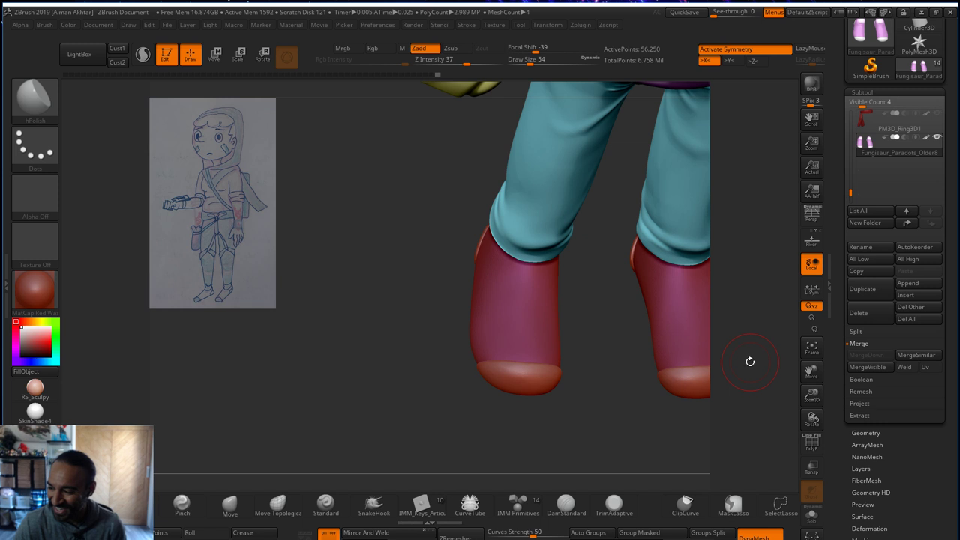
- Switch the material to SkinShade4 and fill the entire merged shoe subtool, caps included, with the pink colour
click(29, 294)
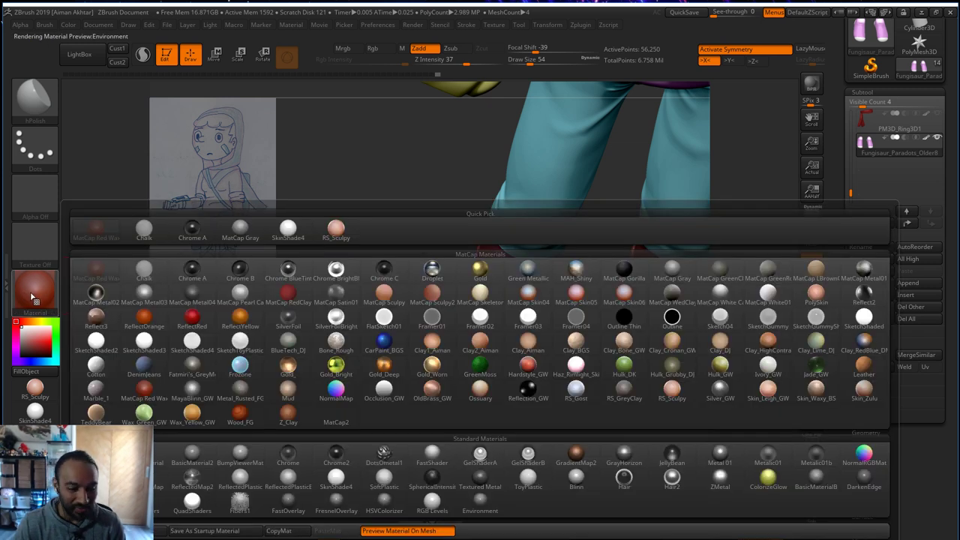
click(37, 412)
drag(446, 448, 575, 460)
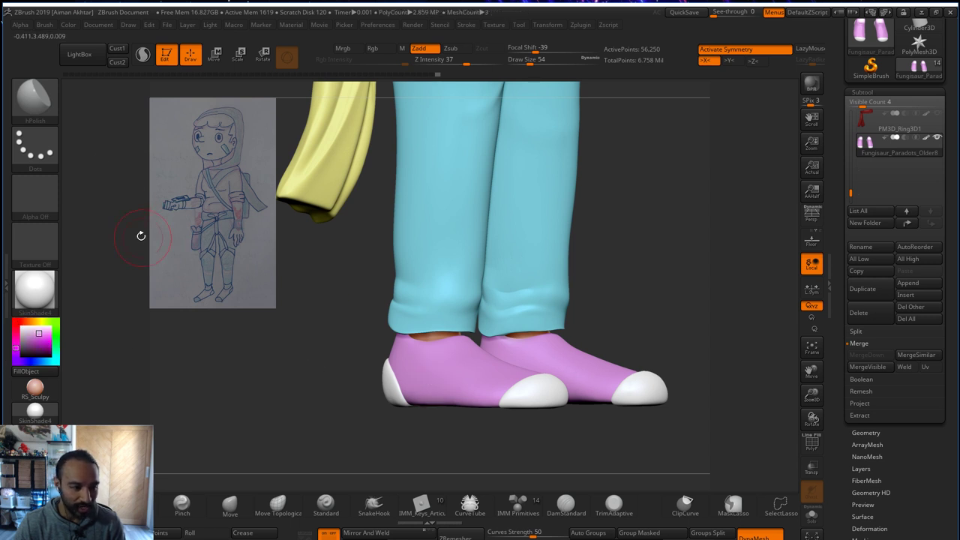
click(68, 25)
click(106, 240)
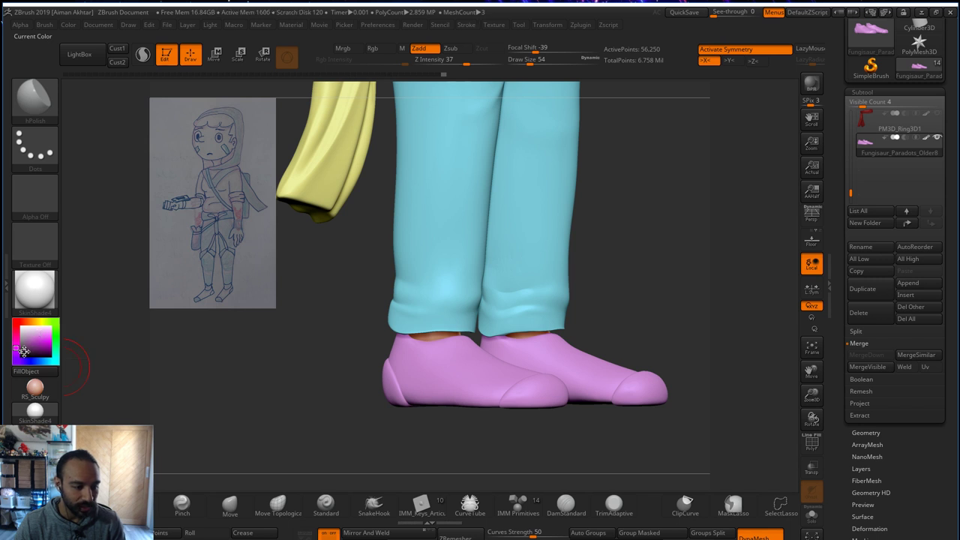
- Isolate the toe cap polygroup of the merged shoe subtool
ctrl+shift+click(509, 403)
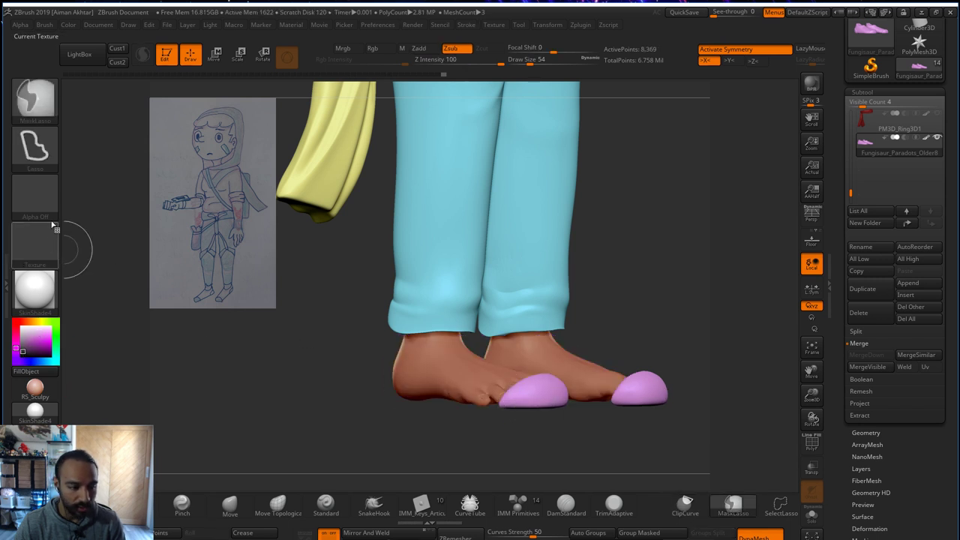
- Fill the socks' toe caps and the heel patches with the dark secondary colour (R 48, G 40, B 49), showing the full socks
click(67, 24)
click(104, 240)
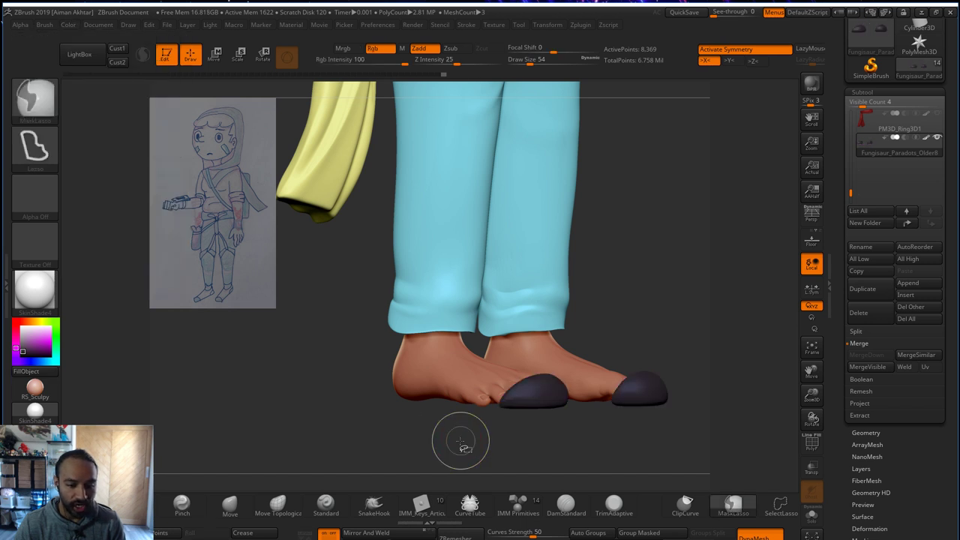
ctrl+shift+click(453, 437)
ctrl+shift+click(396, 384)
click(68, 25)
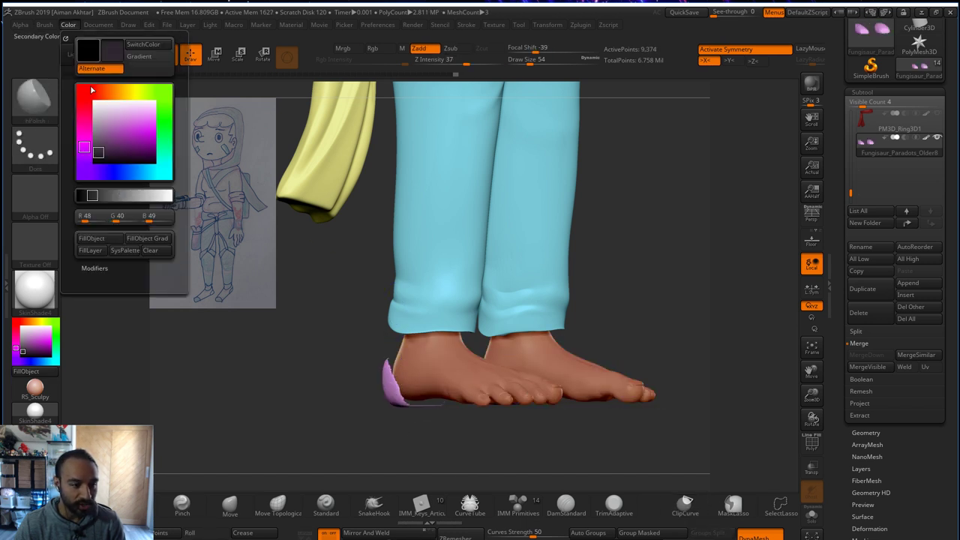
click(103, 240)
ctrl+shift+click(499, 447)
drag(499, 448, 517, 450)
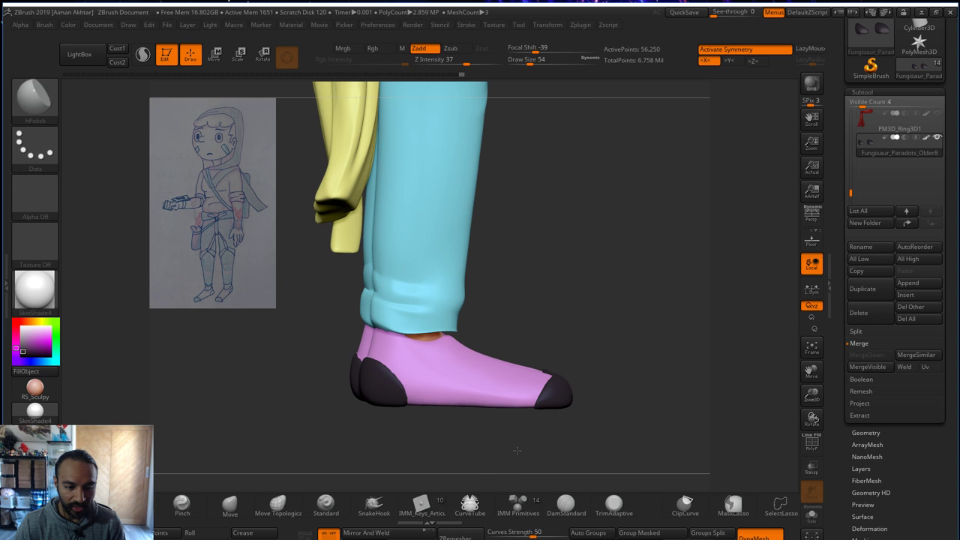
- Isolate the toe caps and heel patches by inverting visibility, fill their remaining pink rims dark, and show the full socks
ctrl+shift+click(452, 395)
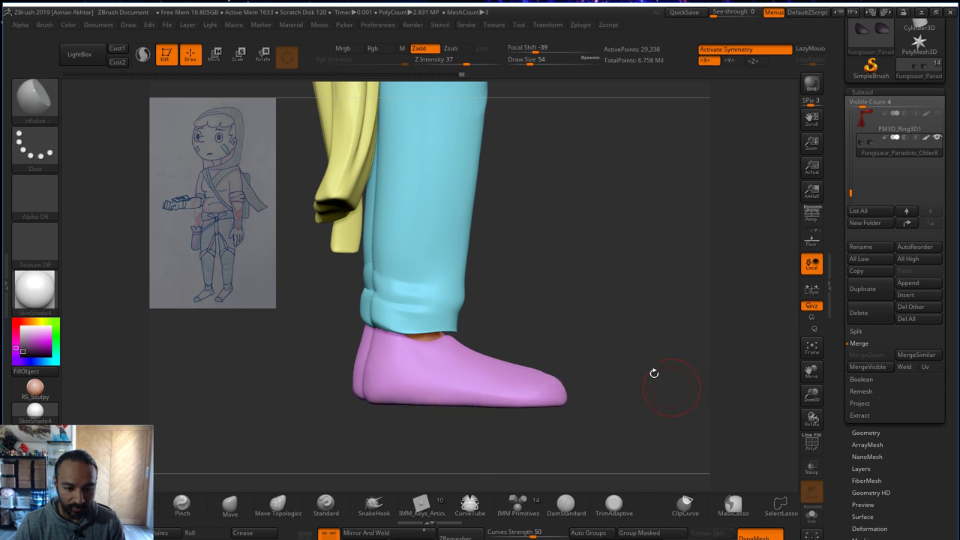
ctrl+shift+click(34, 99)
ctrl+shift+click(139, 107)
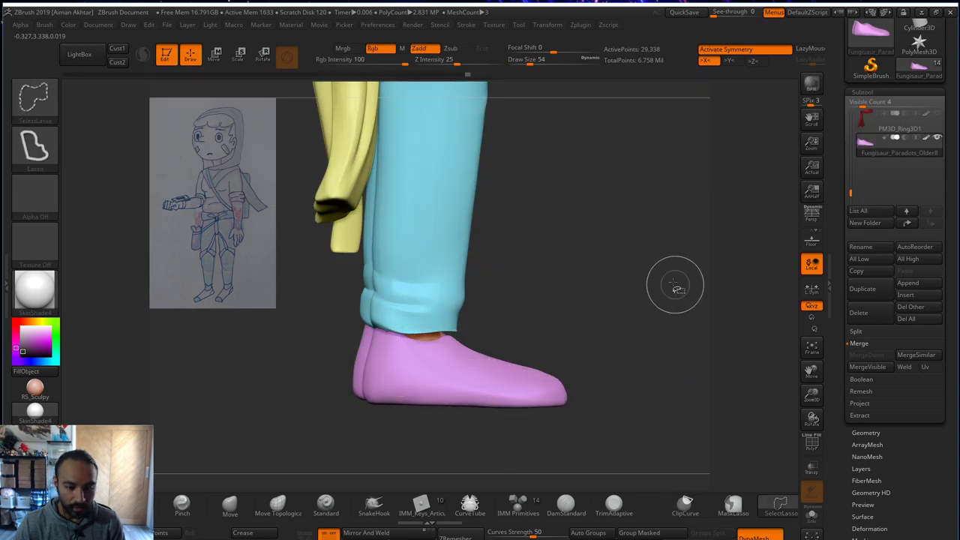
mouse_move(679, 288)
ctrl+shift+mouse_down()
mouse_move(662, 348)
mouse_move(315, 173)
ctrl+shift+mouse_up()
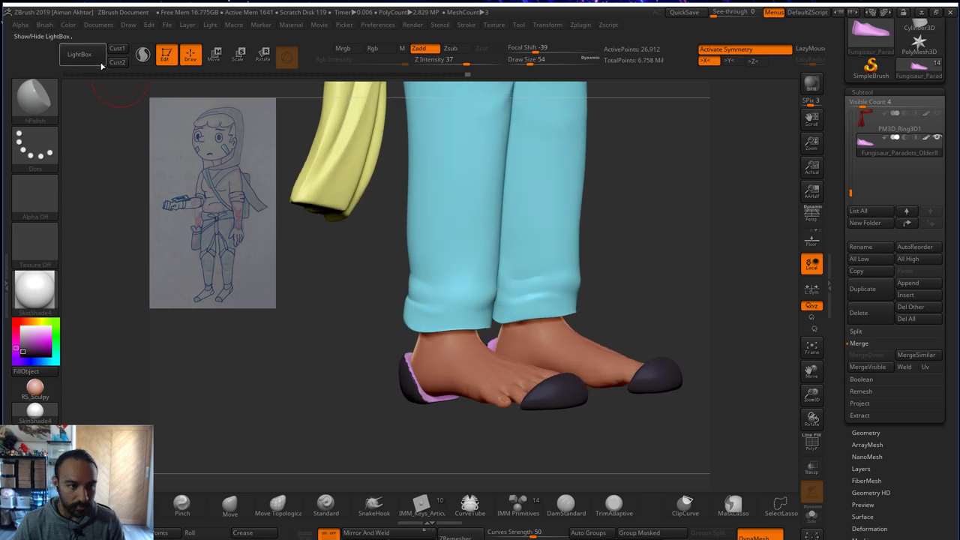
click(69, 26)
ctrl+shift+click(488, 449)
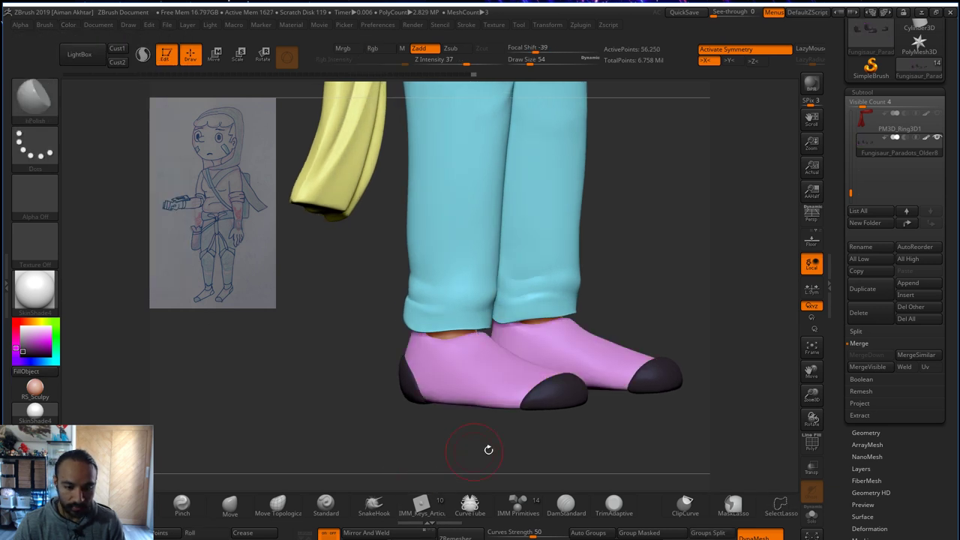
- Examine the coloured socks from several angles, from the full lower body down to a close-up of the toe cap
shift+drag(488, 450, 551, 450)
alt+drag(642, 452, 626, 422)
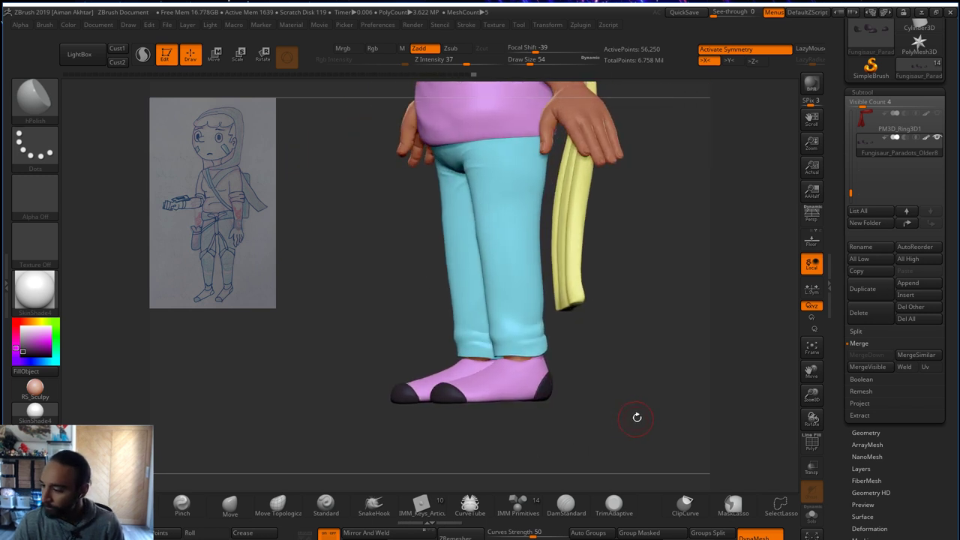
drag(646, 386, 653, 388)
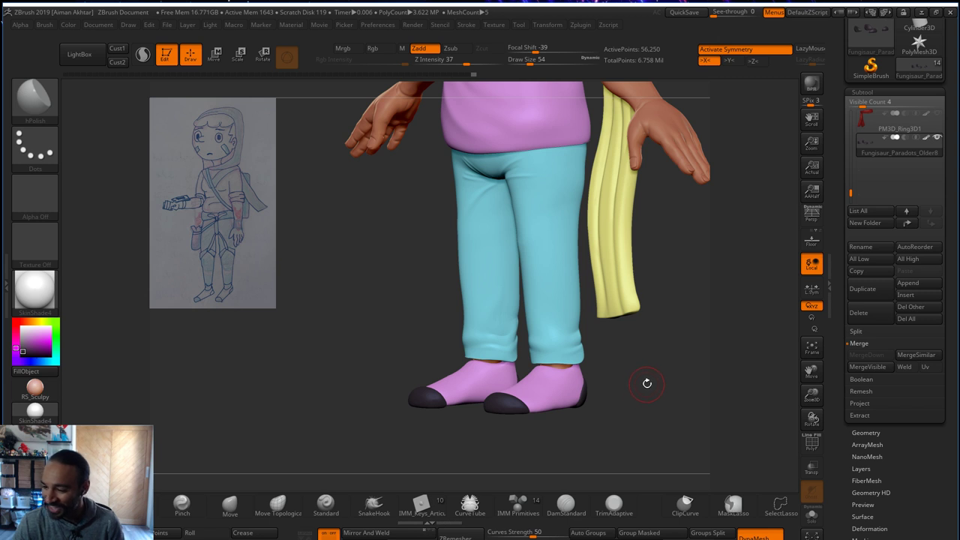
mouse_move(646, 388)
mouse_down()
mouse_move(553, 411)
mouse_move(681, 405)
mouse_up()
key(b)
key(h)
key(p)
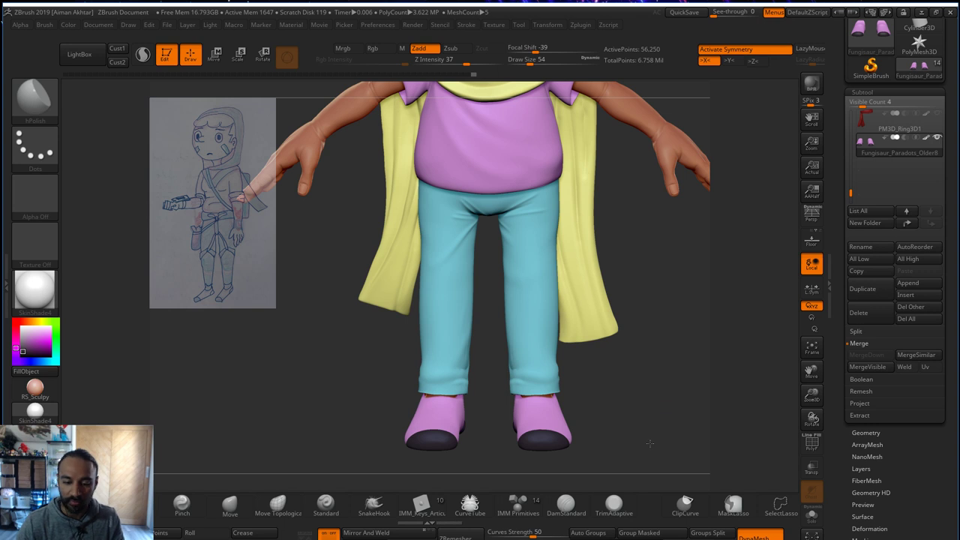
alt+drag(650, 444, 650, 443)
alt+drag(529, 327, 487, 210)
drag(569, 396, 624, 429)
scroll(524, 337, up, 3)
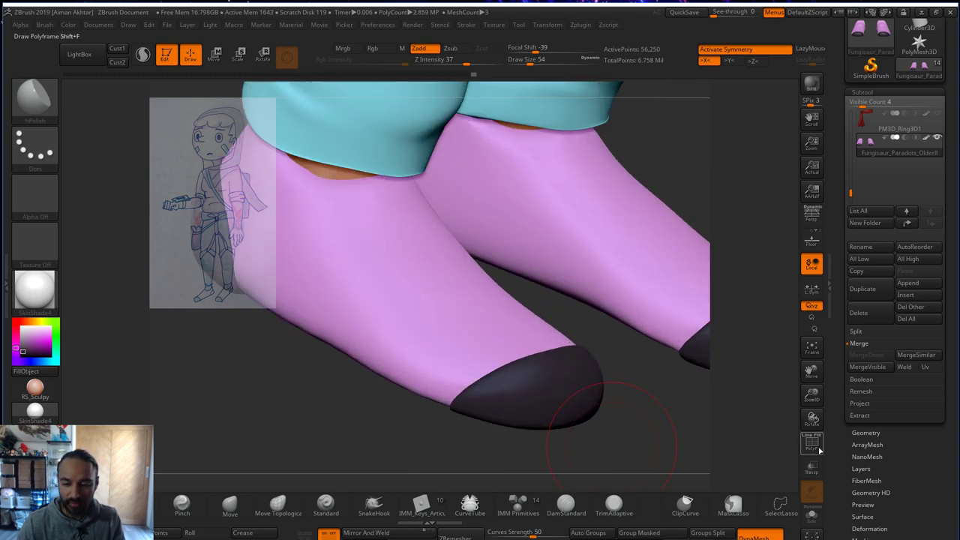
- Try dividing the sock mesh one level and deleting its lower subdivision level, checking the wireframe density
click(812, 443)
drag(684, 448, 493, 332)
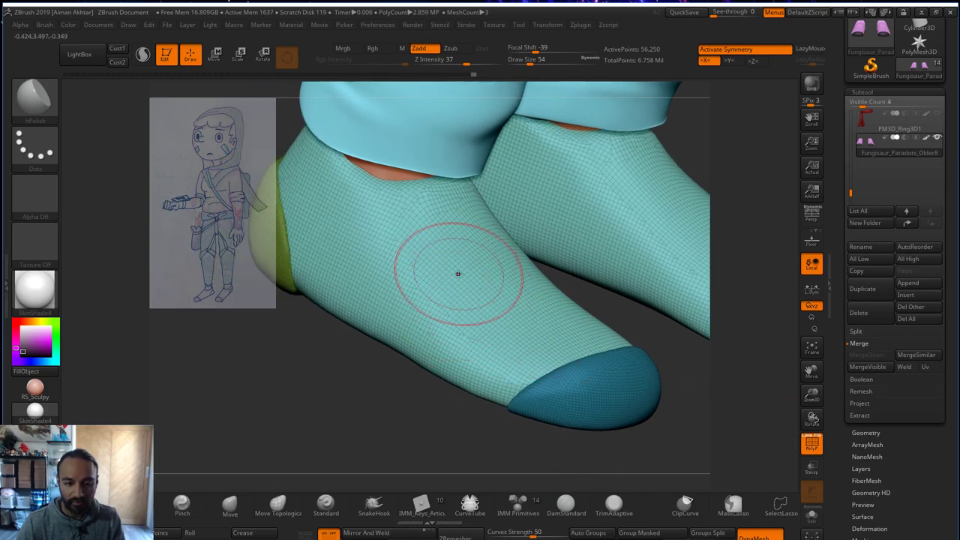
click(866, 433)
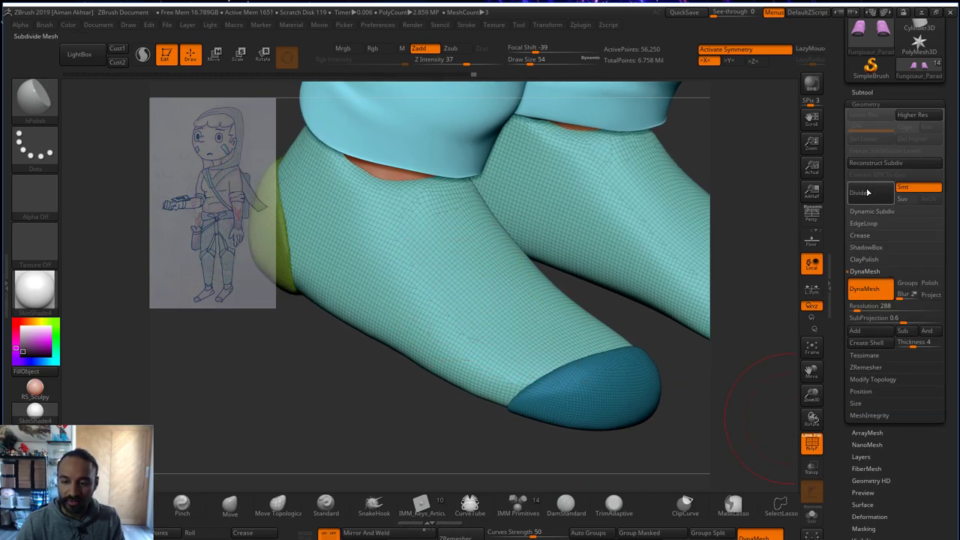
click(867, 193)
click(812, 443)
click(811, 443)
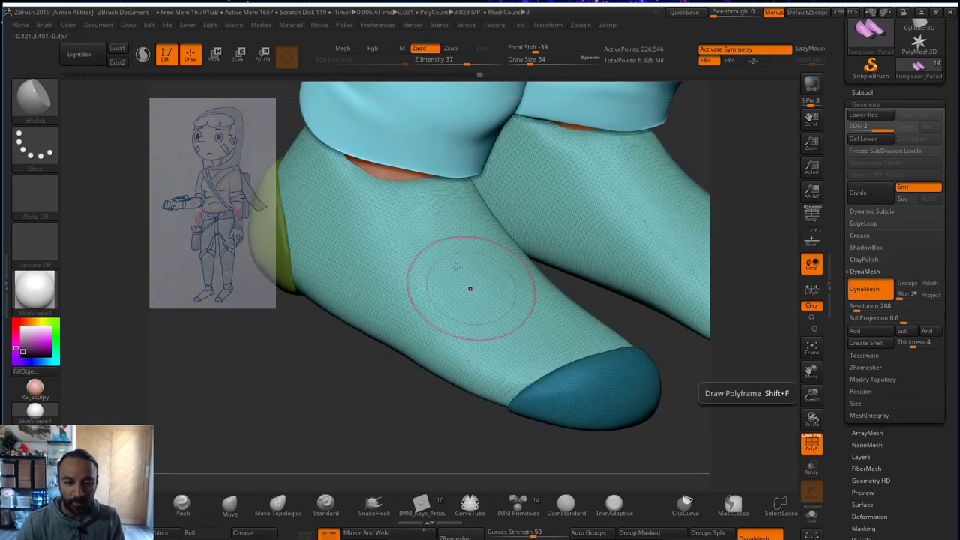
click(868, 139)
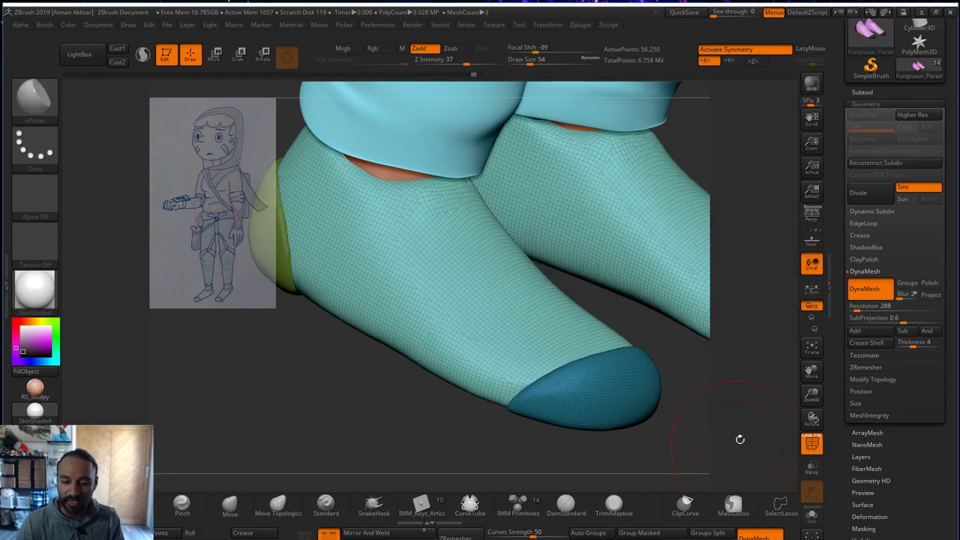
click(809, 446)
click(809, 446)
alt+drag(717, 457, 664, 435)
click(804, 450)
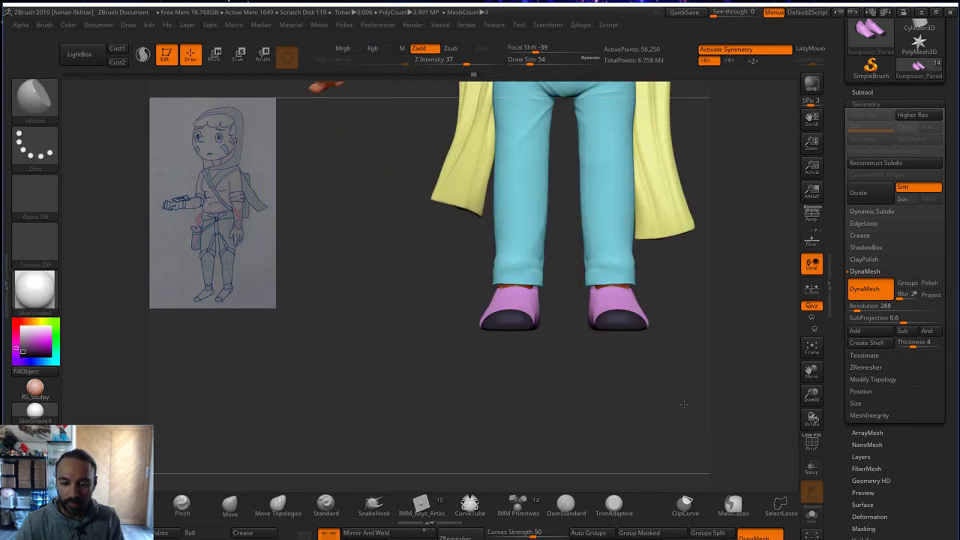
- Make the Legs subtool active and set up the Move brush with a draw size of 331
alt+drag(743, 292, 635, 422)
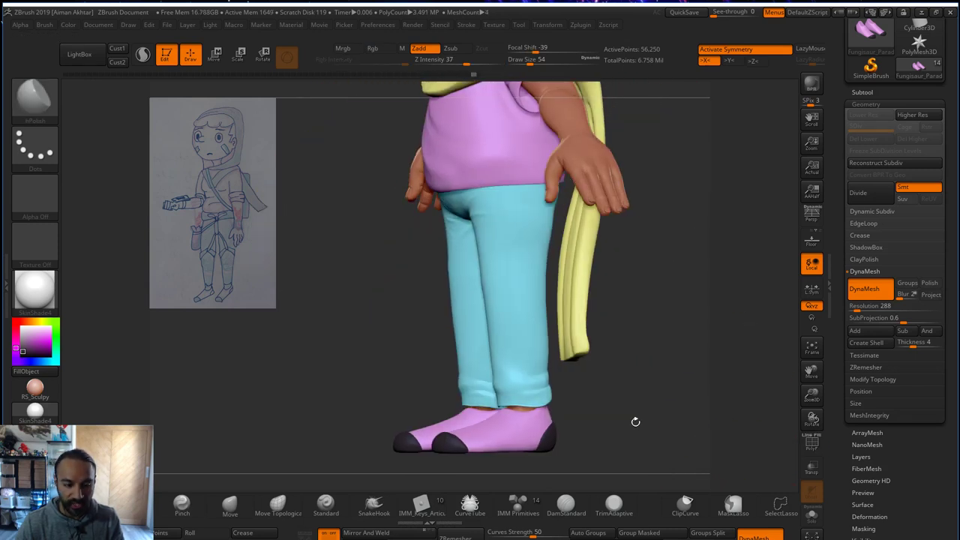
alt+click(526, 394)
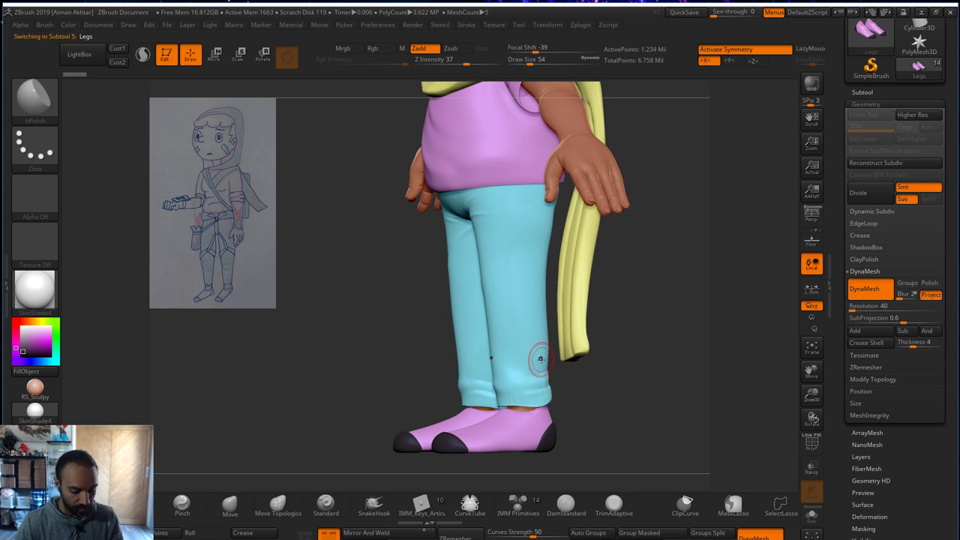
key(b)
key(m)
key(v)
key(s)
drag(527, 369, 553, 377)
mouse_move(631, 395)
mouse_down()
mouse_move(647, 400)
mouse_move(493, 386)
mouse_up()
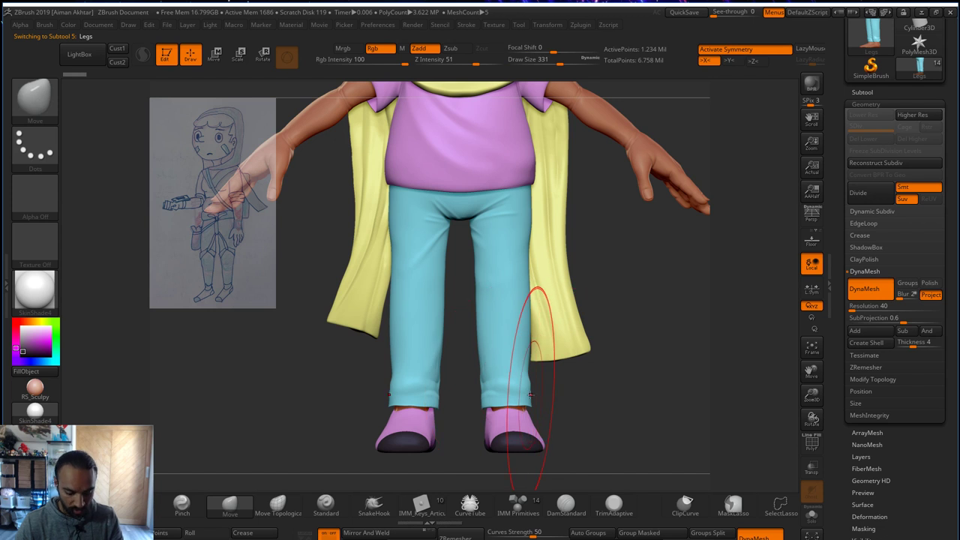
- Switch to the Inflate brush at draw size 83 and display the wireframe of the trousers
key(b)
key(i)
key(n)
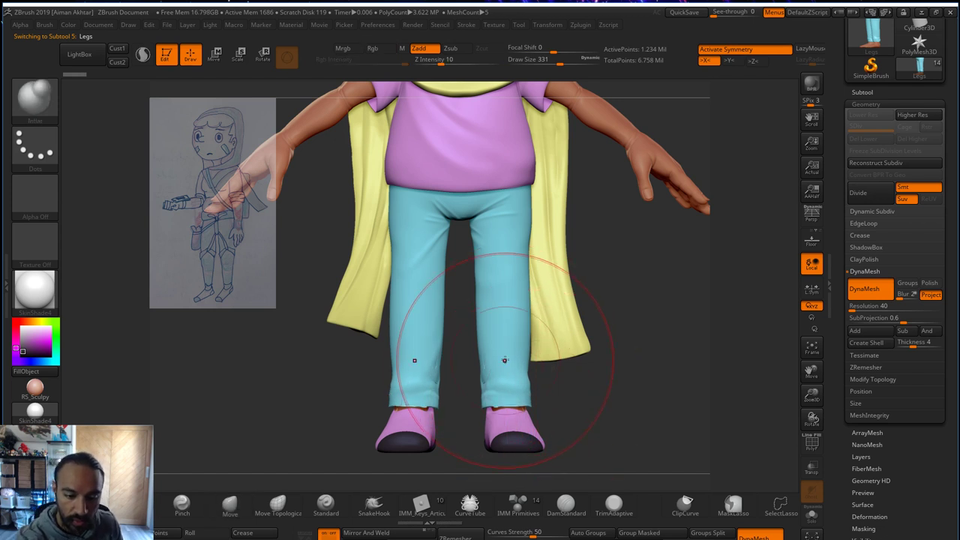
key(shift)
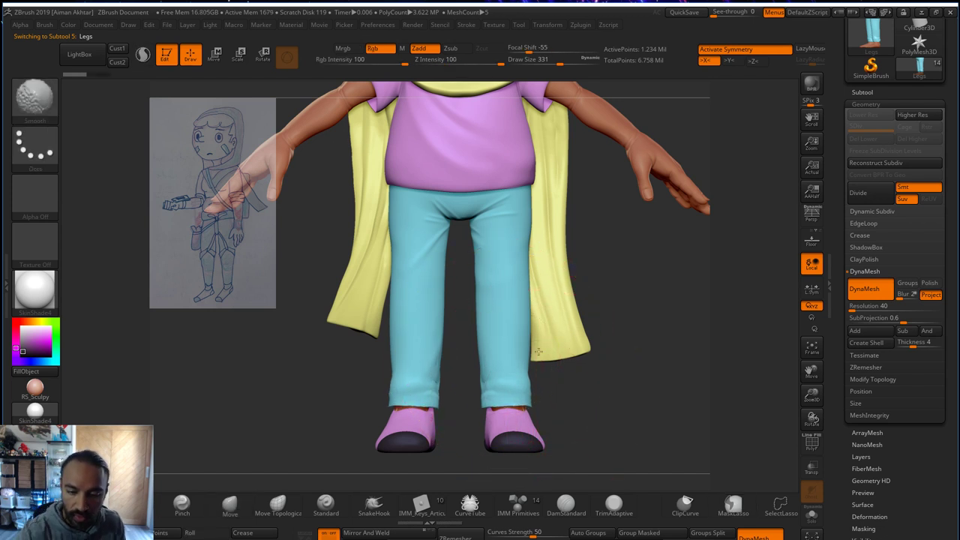
click(809, 445)
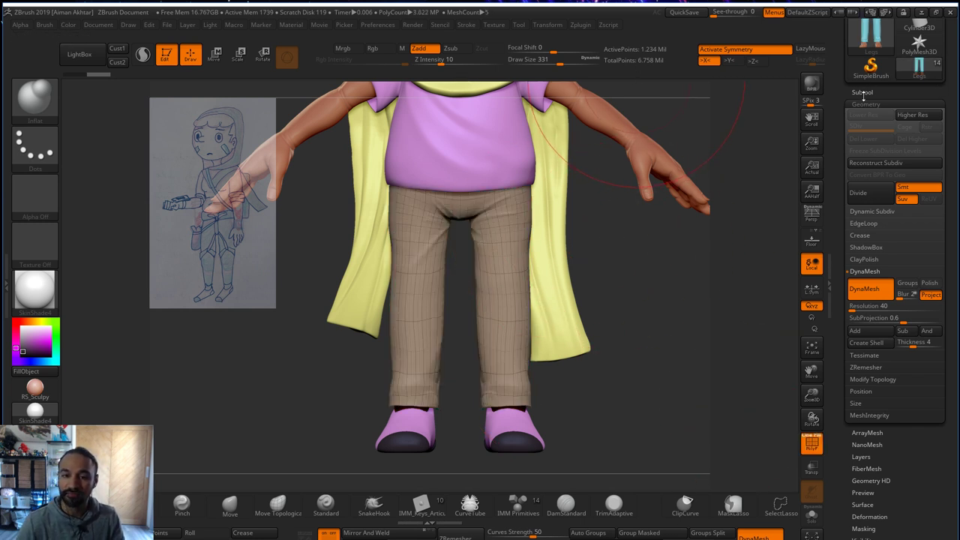
key(s)
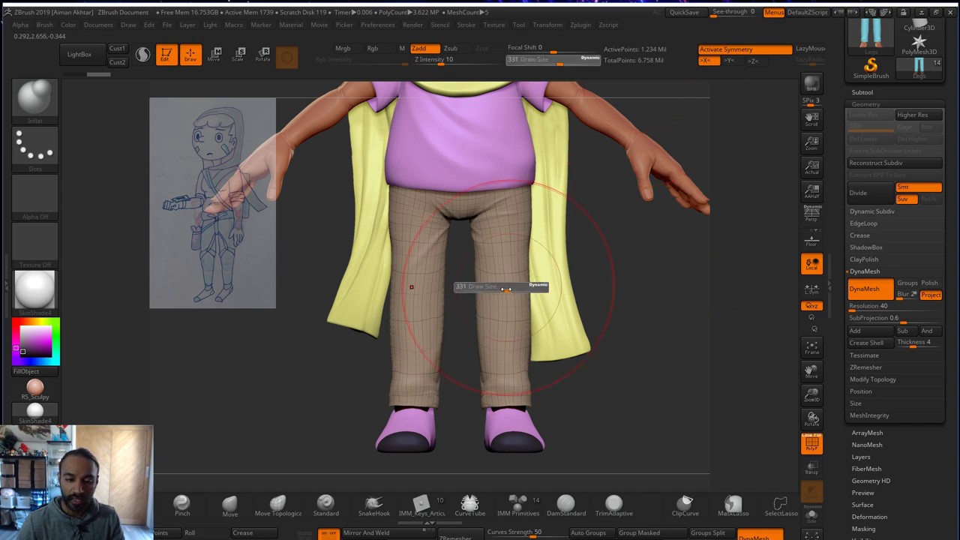
drag(507, 287, 482, 290)
- Save the tool as Nish_younger_newstyle1, overwriting the existing ZTool file
drag(955, 90, 947, 45)
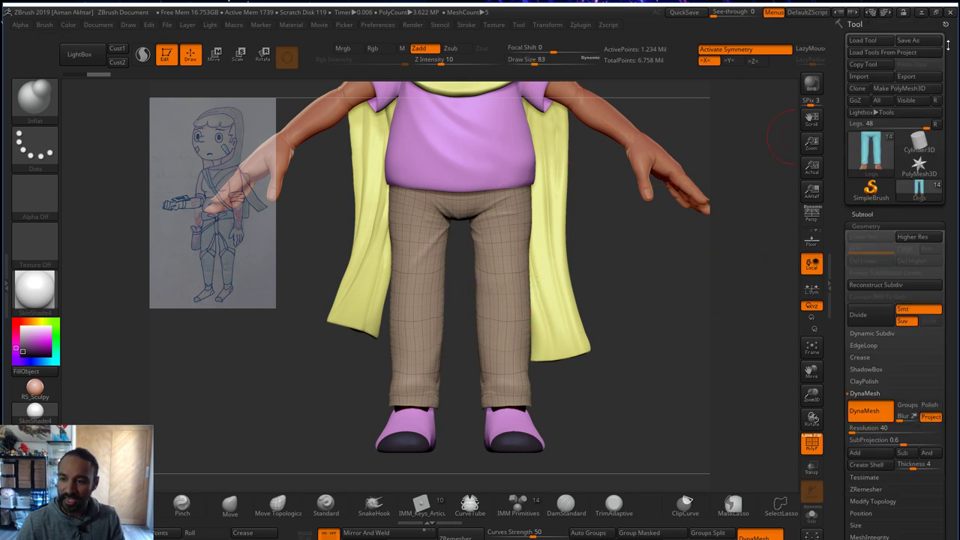
click(934, 42)
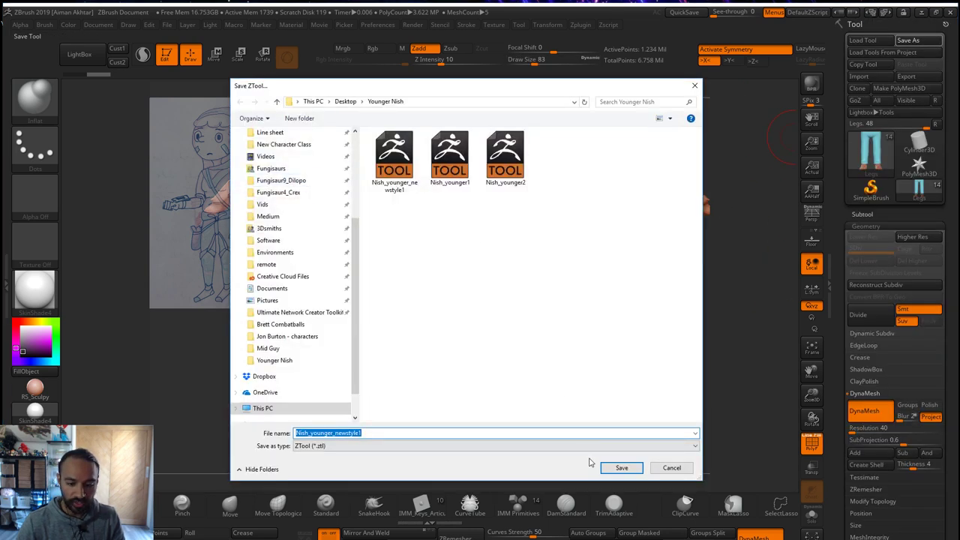
click(622, 467)
click(514, 298)
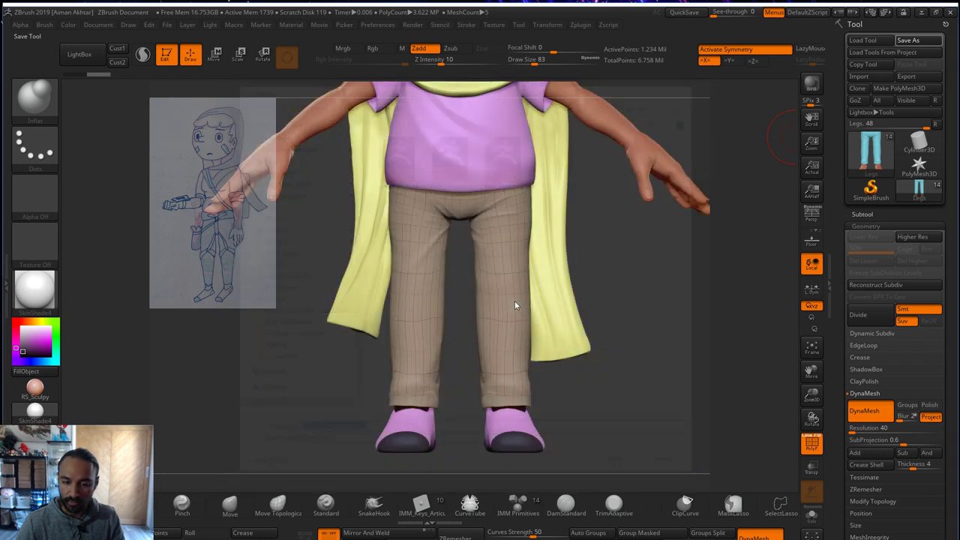
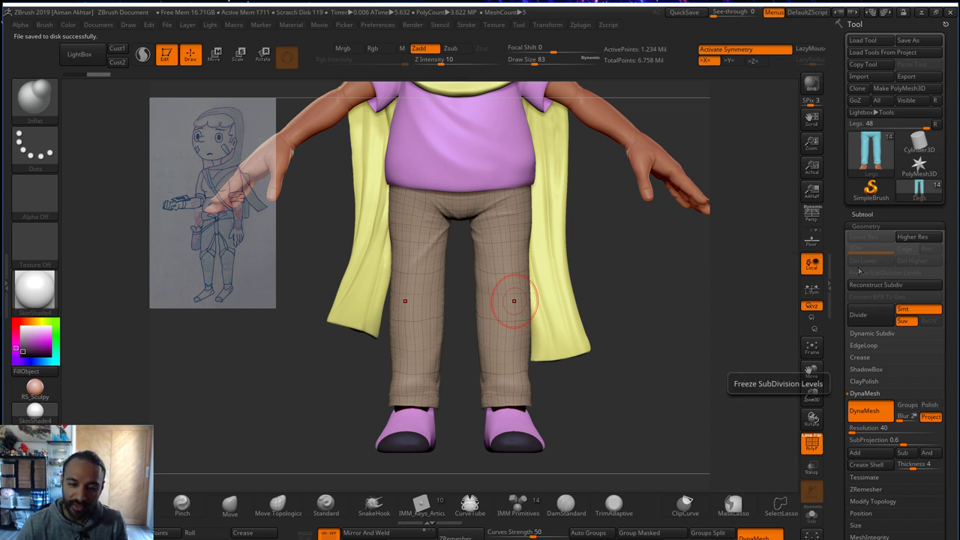
- Try reconstructing a lower subdivision level for the legs and turn off DynaMesh projection
click(875, 287)
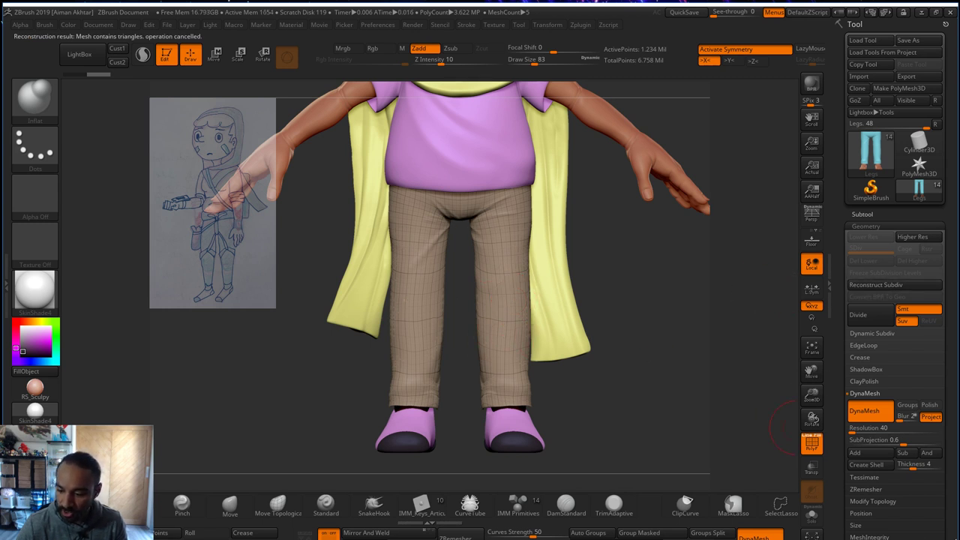
click(925, 419)
- Try remeshing the legs with DynaMesh at resolution 40 and slimming the lower trouser legs with the Move brush, then undo both
ctrl+drag(661, 367, 618, 337)
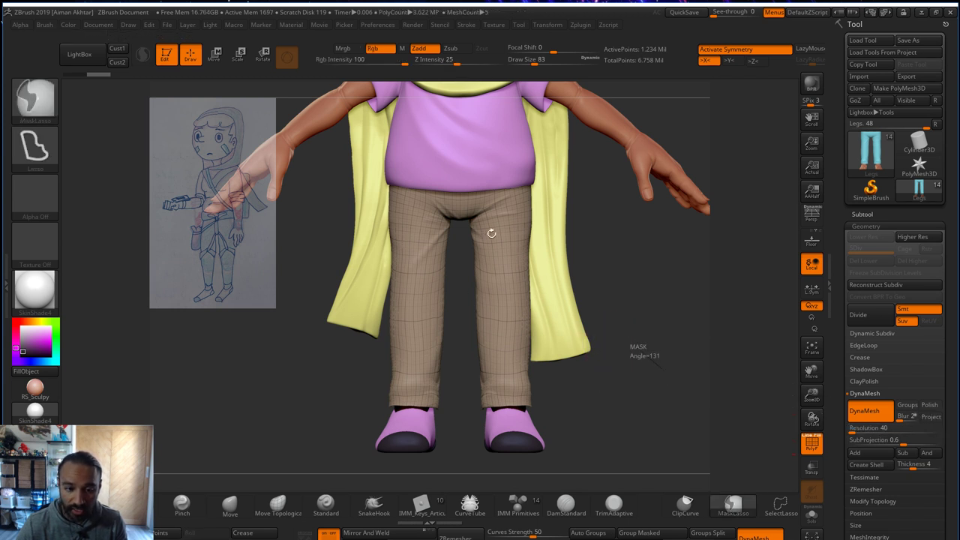
key(shift+f)
key(s)
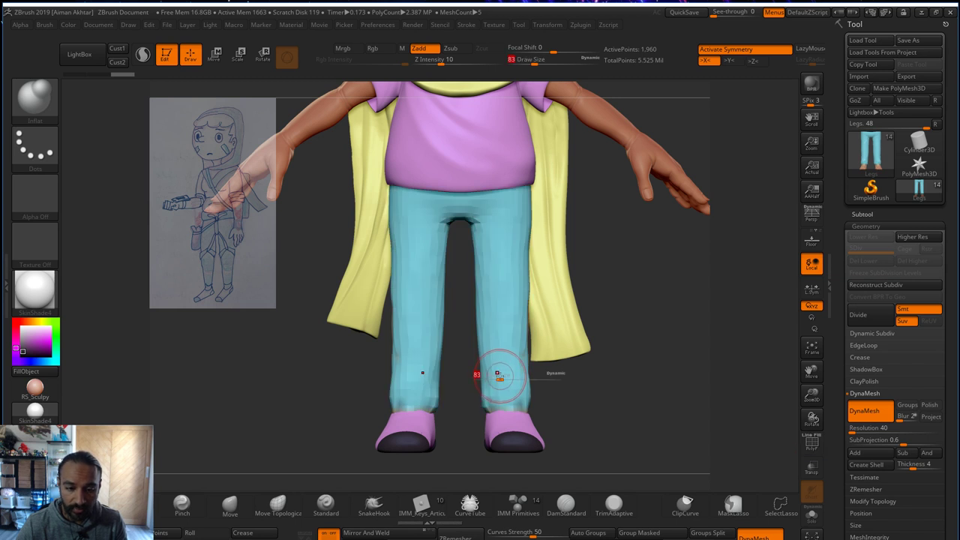
mouse_move(499, 376)
mouse_down()
mouse_move(522, 375)
mouse_move(507, 410)
mouse_move(513, 366)
mouse_move(501, 336)
mouse_move(508, 364)
mouse_move(488, 397)
mouse_move(516, 281)
mouse_move(506, 425)
mouse_up()
key(s)
mouse_move(505, 346)
mouse_down()
mouse_move(503, 289)
mouse_move(498, 365)
mouse_move(520, 324)
mouse_up()
click(813, 444)
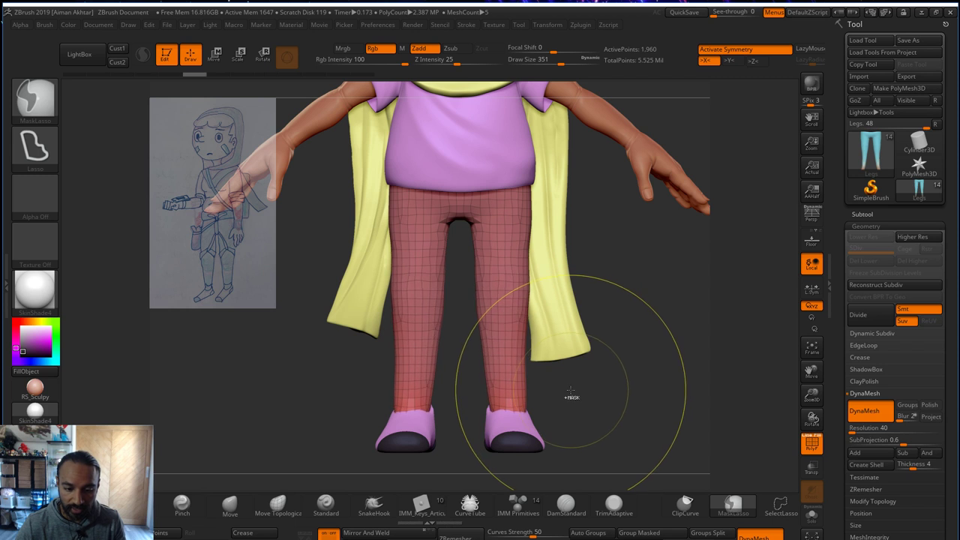
key(ctrl+z)
key(ctrl+z)
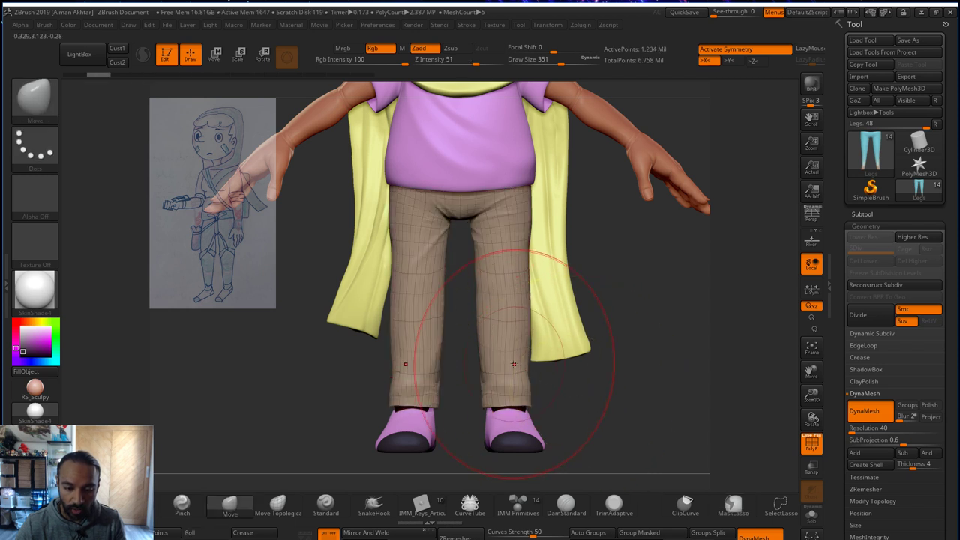
- Isolate the Legs subtool to inspect its mesh, then show the rest of the character again
click(811, 514)
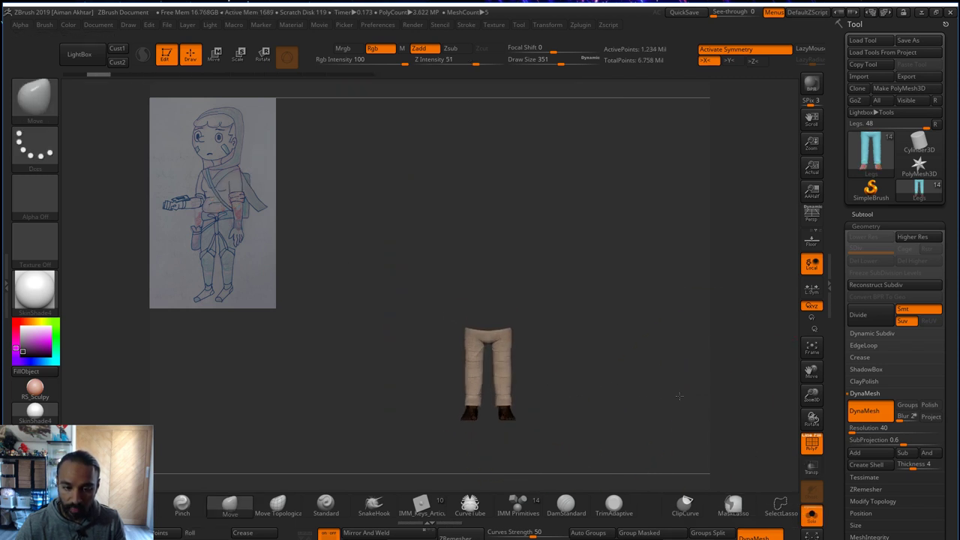
alt+drag(624, 428, 628, 427)
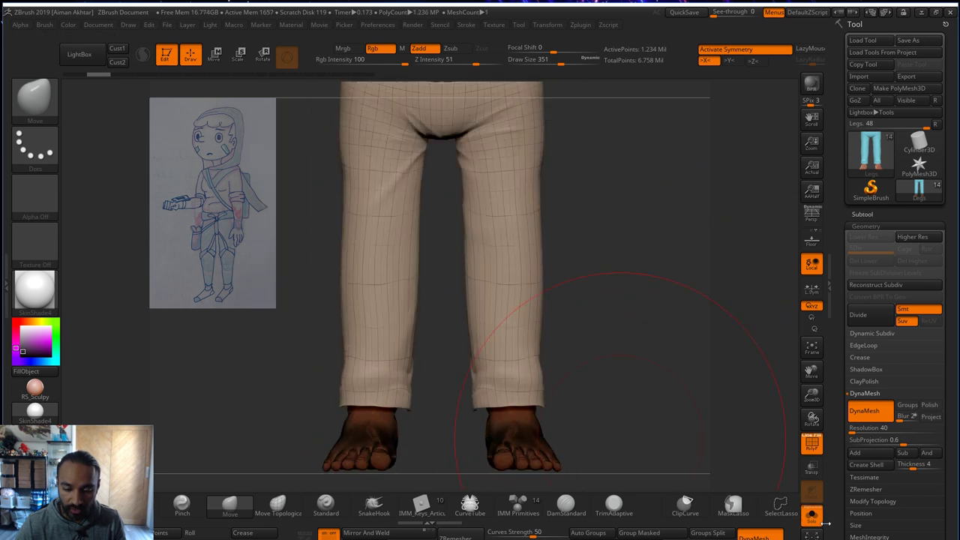
click(813, 515)
drag(678, 407, 649, 414)
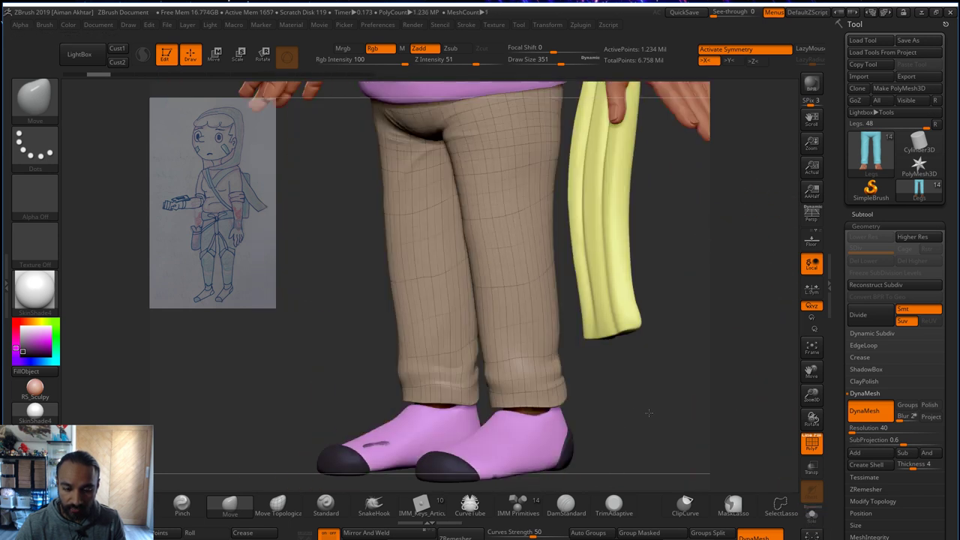
- Isolate the Legs subtool with its wireframe off and hide the trousers, leaving only the bare feet and shins displayed
click(812, 448)
click(812, 515)
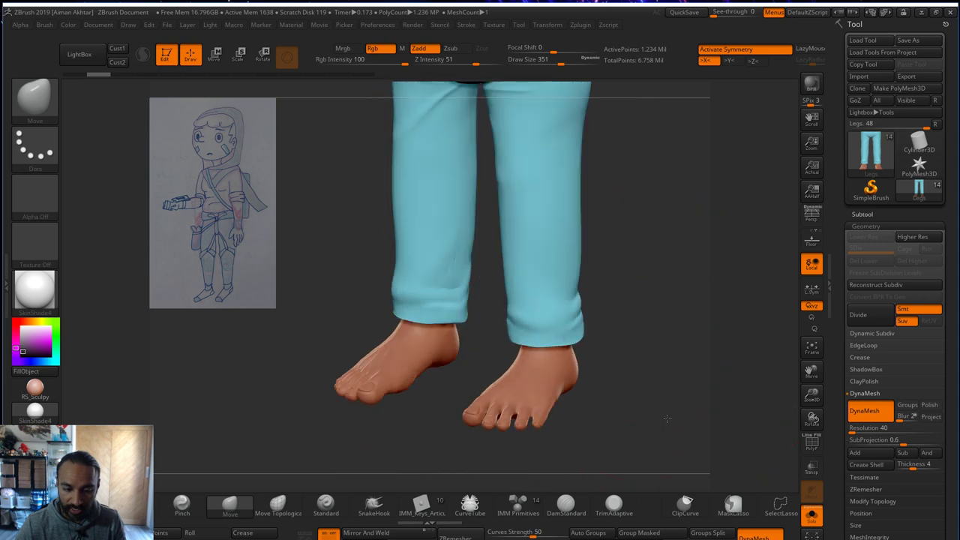
drag(667, 418, 699, 429)
key(s)
drag(567, 401, 557, 401)
mouse_move(694, 402)
mouse_down()
mouse_move(658, 407)
mouse_move(660, 445)
mouse_move(678, 372)
mouse_move(641, 361)
mouse_up()
ctrl+shift+click(538, 383)
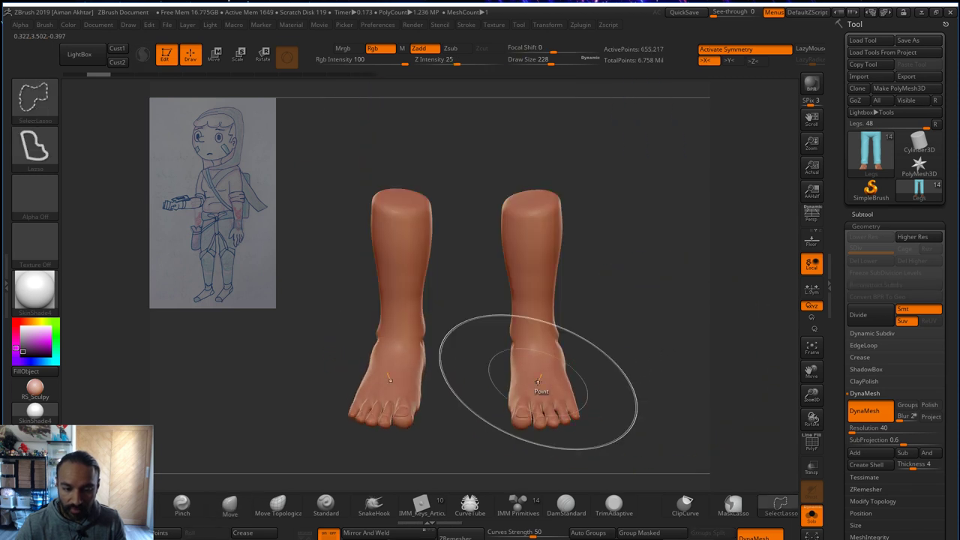
- Split the hidden trousers into a separate subtool, make that subtool active and bring the rest of the character back into view
click(873, 213)
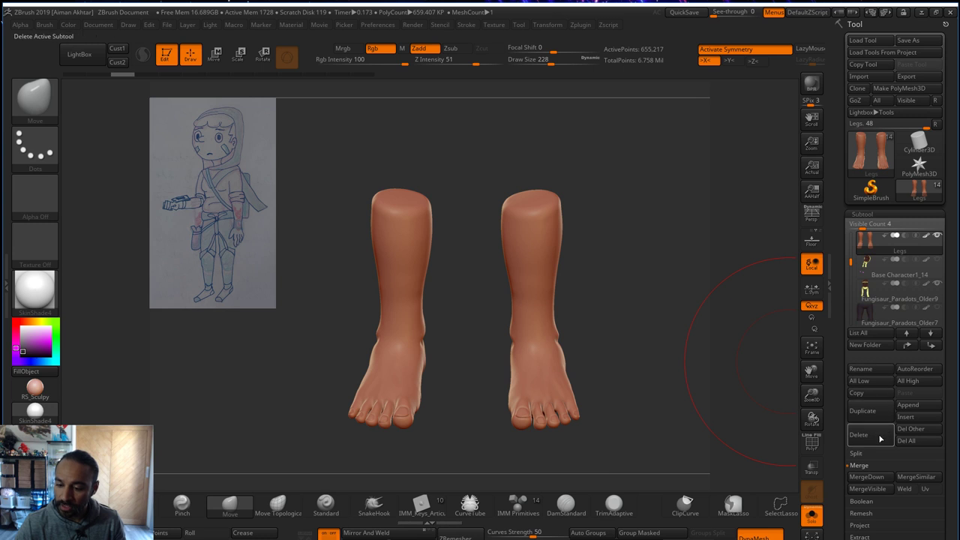
click(856, 453)
click(867, 465)
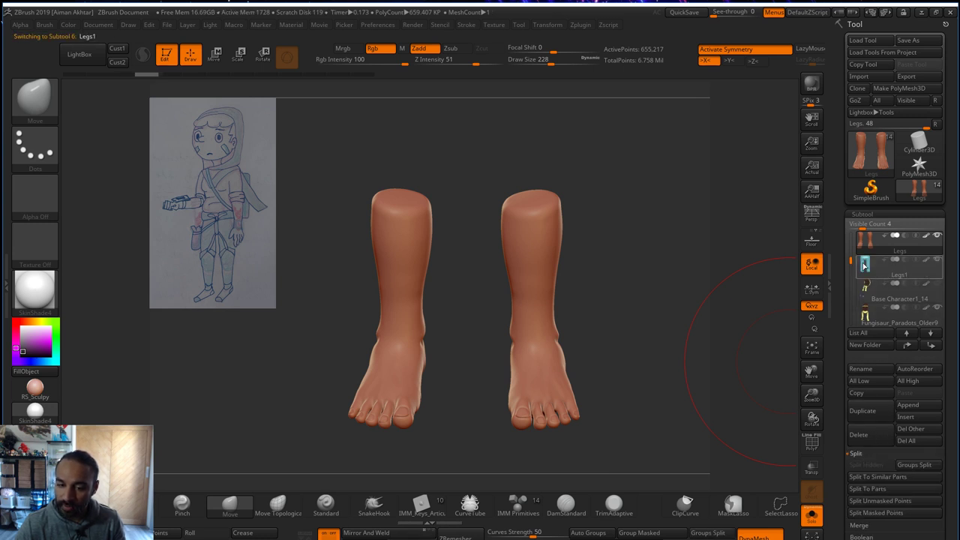
click(864, 264)
click(810, 513)
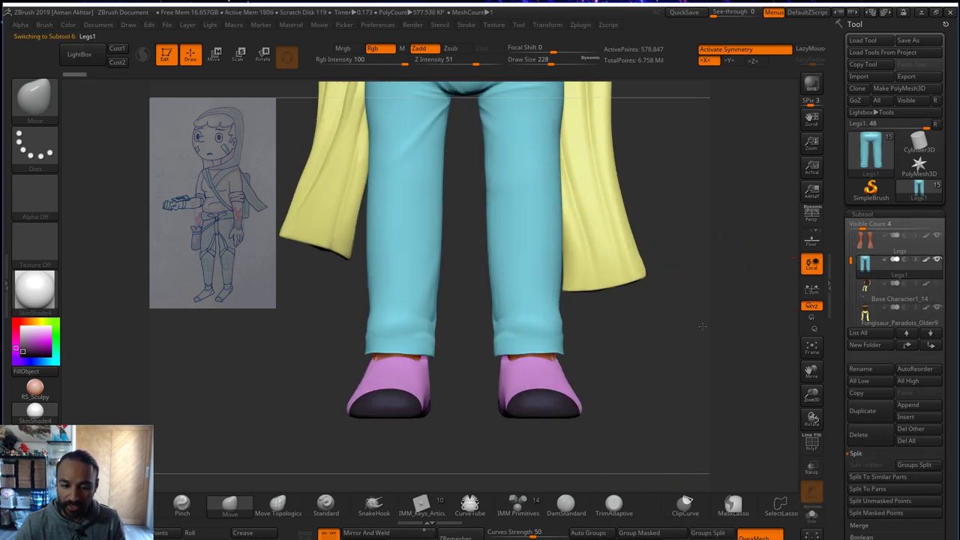
- Remesh the trousers with DynaMesh at resolution 40 and slim the lower trouser legs with a large Move brush
drag(950, 509, 950, 391)
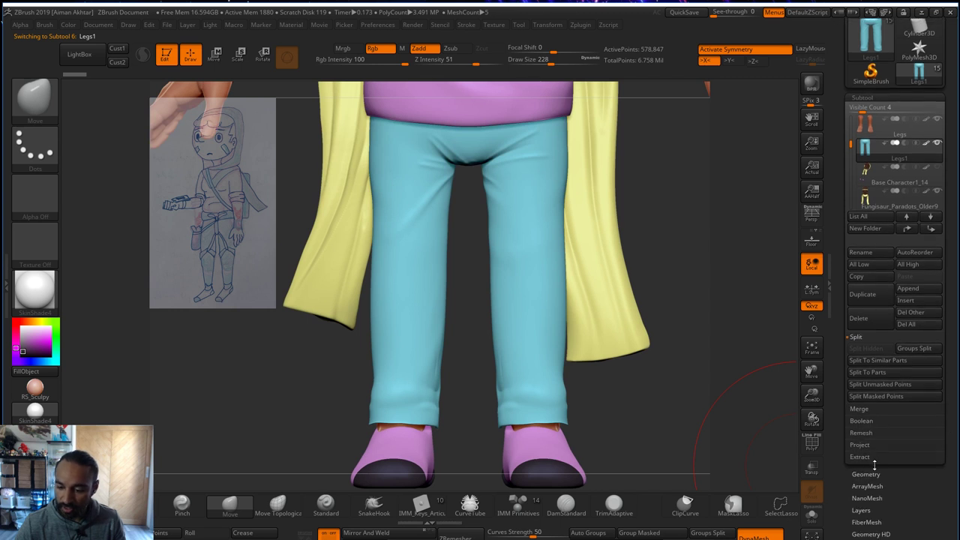
click(872, 473)
ctrl+drag(710, 279, 682, 299)
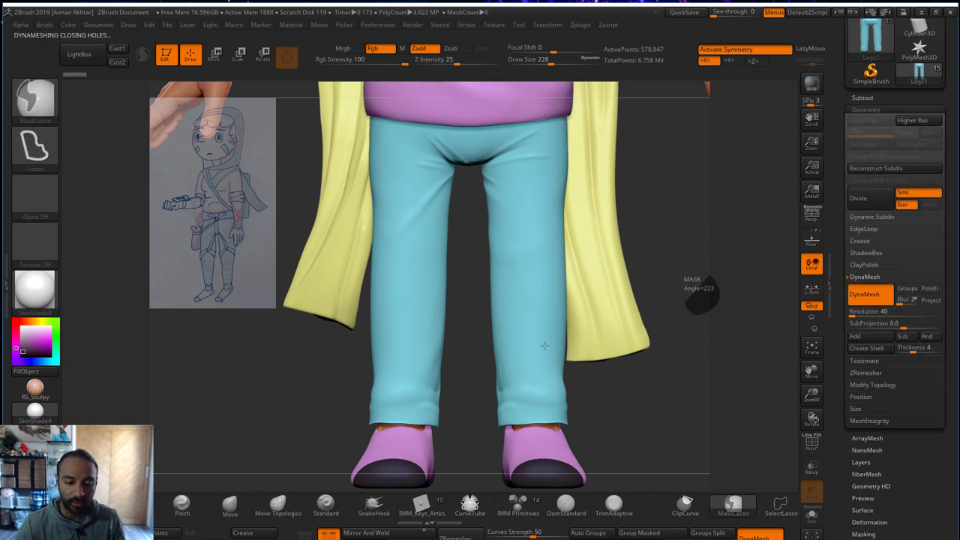
key(s)
drag(520, 335, 524, 336)
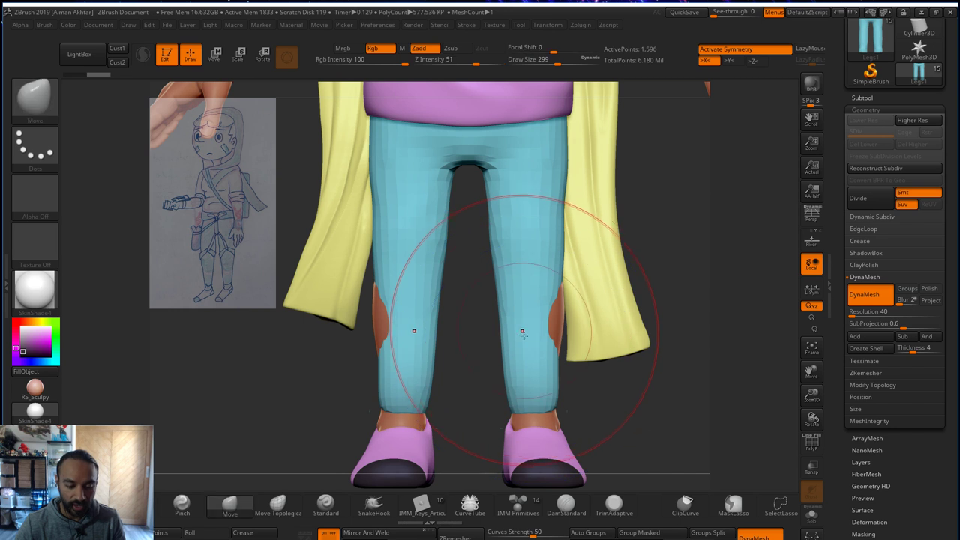
key(s)
mouse_move(521, 374)
mouse_down()
mouse_move(542, 348)
mouse_move(542, 370)
mouse_up()
- Inflate and smooth the outer trouser legs where the skin pokes through
key(b)
key(i)
key(n)
key(s)
drag(563, 310, 529, 261)
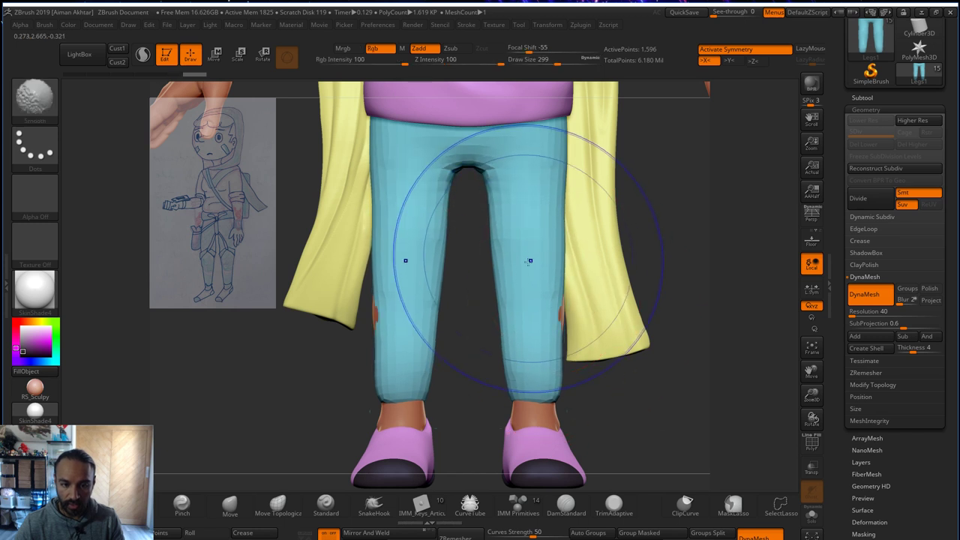
- Pull the outer sides of the lower trouser legs outward with the Move brush to cover the exposed skin
key(b)
key(m)
key(v)
drag(559, 317, 508, 311)
key(s)
drag(527, 318, 532, 321)
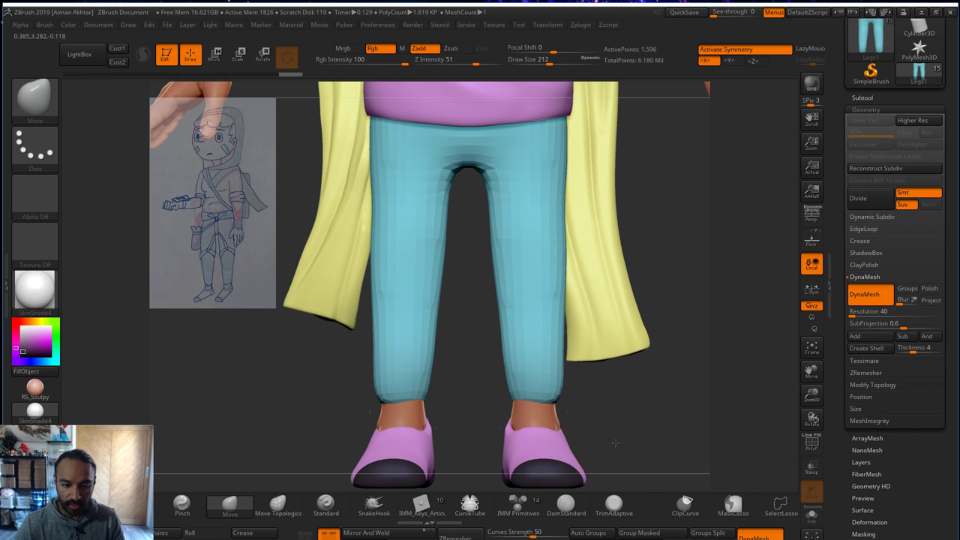
- Reshape the back of the calf in side view with the Move brush so the trousers cover the protruding skin
drag(615, 442, 593, 416)
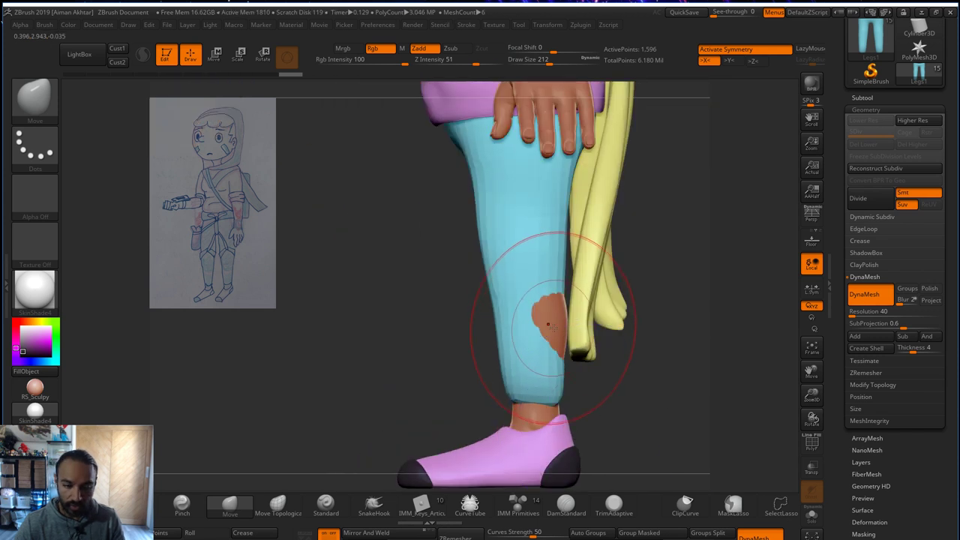
key(s)
mouse_move(553, 327)
mouse_down()
mouse_move(572, 320)
mouse_move(515, 312)
mouse_up()
key(s)
drag(514, 315, 551, 313)
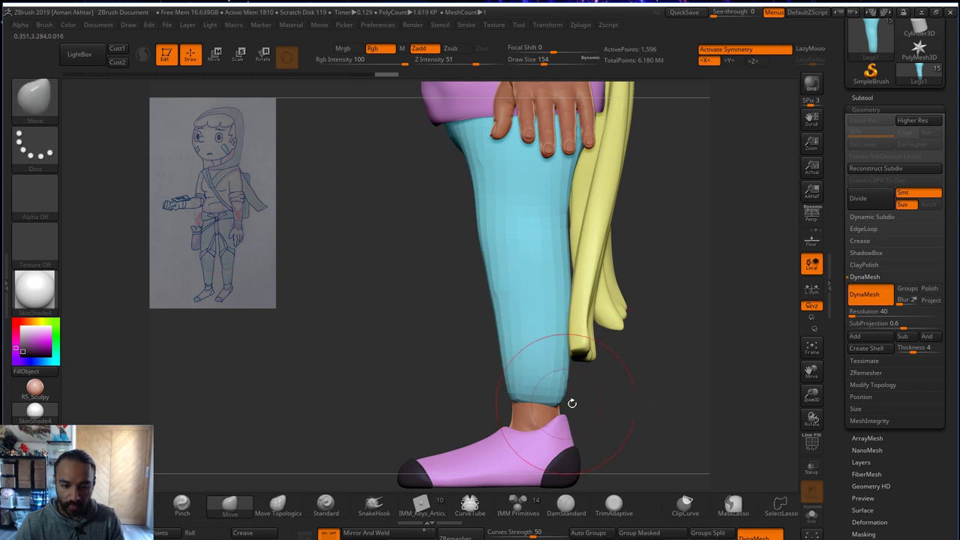
- Even out the trouser hems around the ankles with a smaller Move brush, working from the front and side
drag(770, 339, 757, 346)
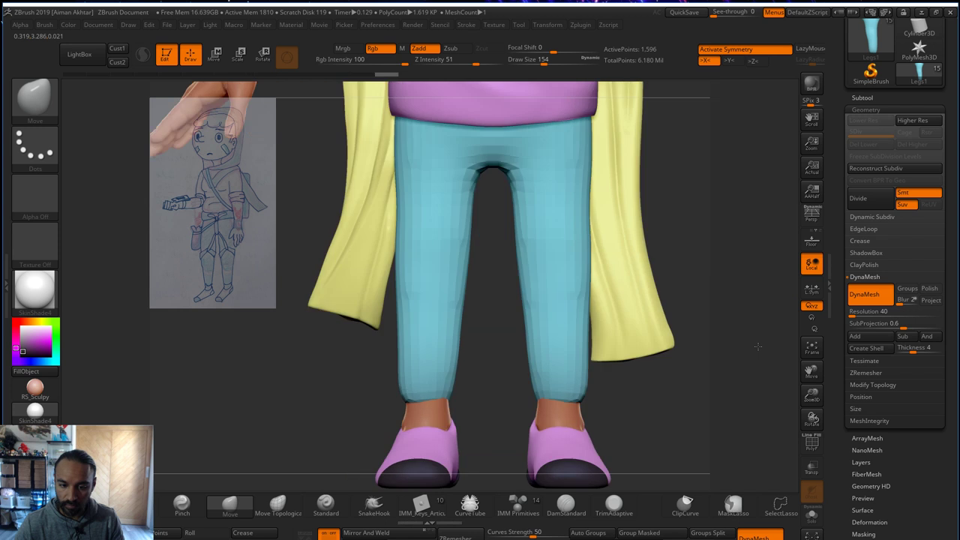
key([)
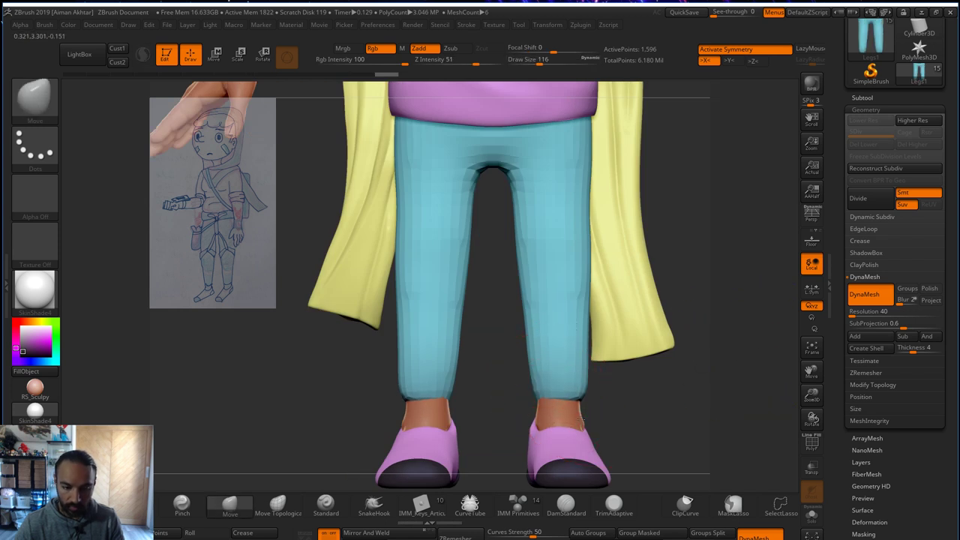
drag(659, 405, 576, 398)
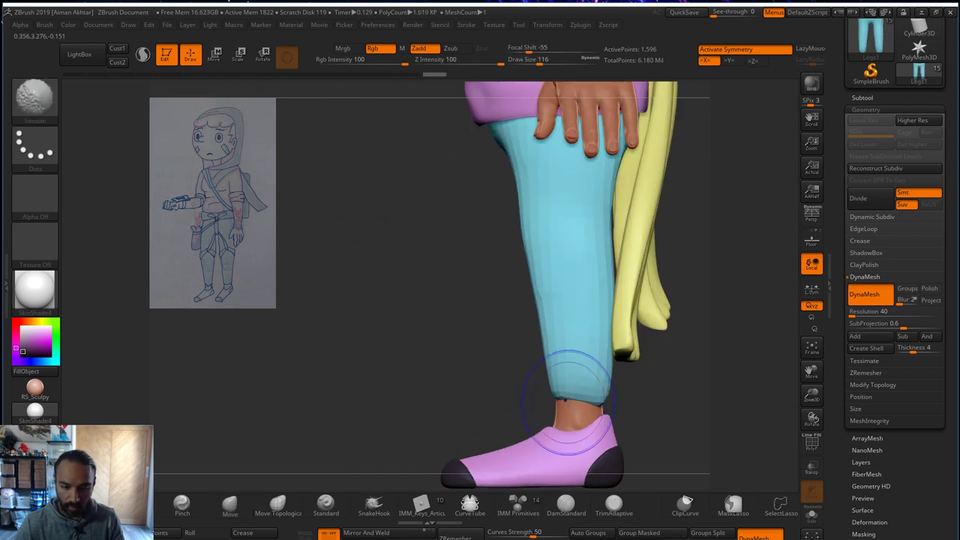
key(])
key([)
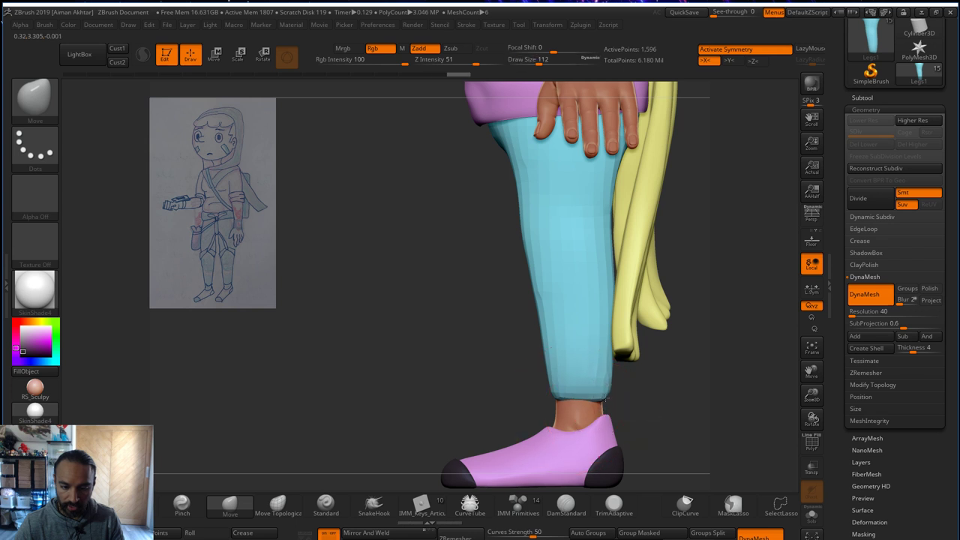
key([)
drag(647, 395, 592, 397)
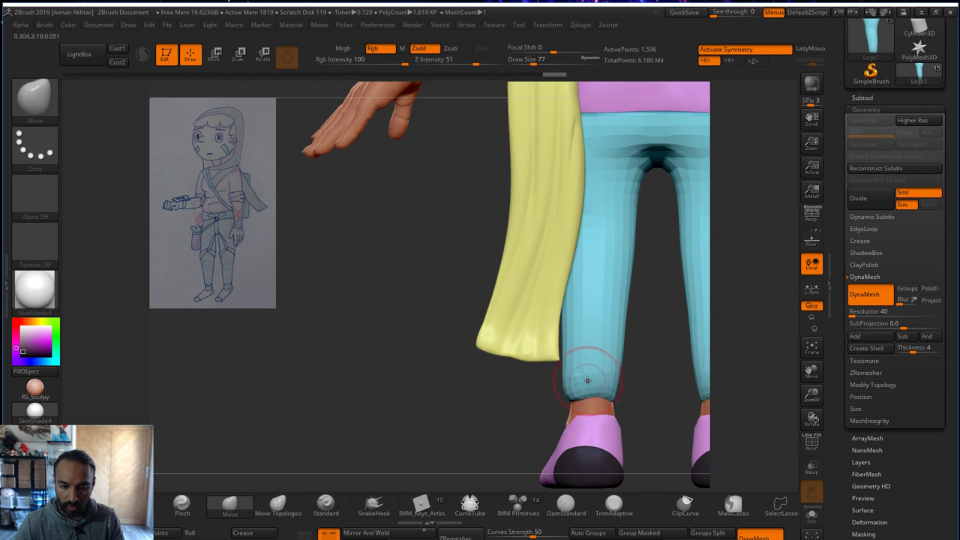
key(shift)
- Refine the outer thigh silhouette of the trousers in front view with the Move brush and smooth it
mouse_move(731, 390)
mouse_down()
mouse_move(677, 392)
mouse_move(690, 350)
mouse_move(642, 410)
mouse_move(643, 429)
mouse_up()
alt+drag(645, 365, 630, 435)
key(s)
drag(471, 328, 473, 328)
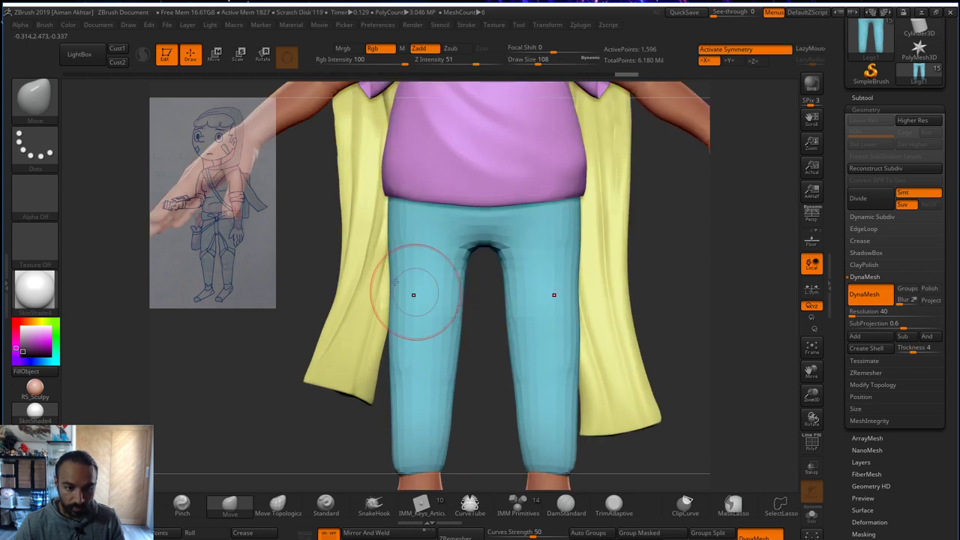
drag(393, 269, 389, 268)
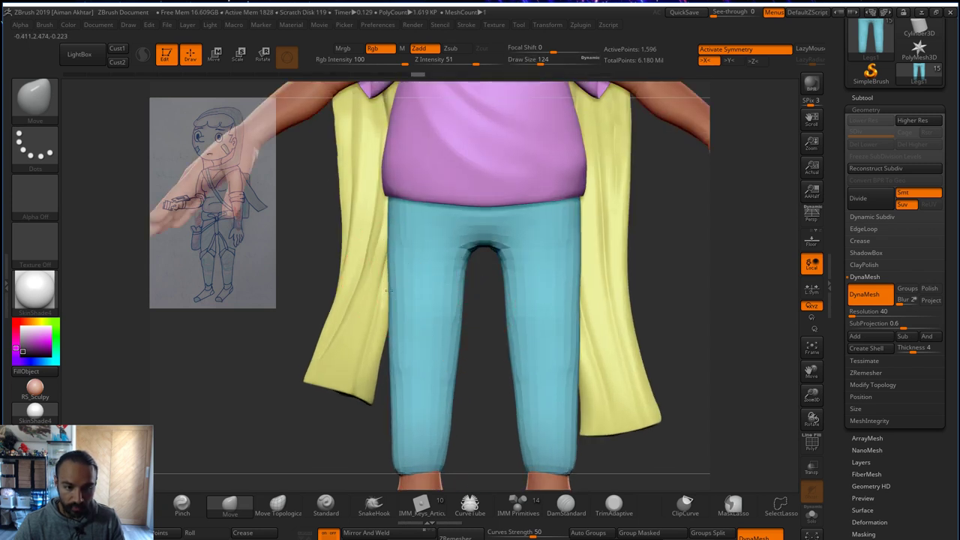
key(shift)
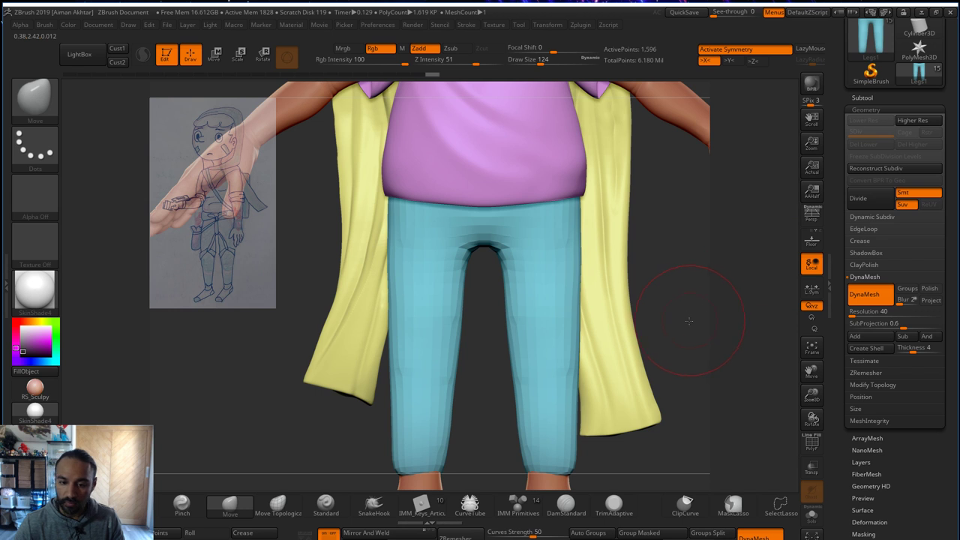
- Subdivide the trousers twice and delete the lower subdivision levels
alt+drag(689, 321, 709, 230)
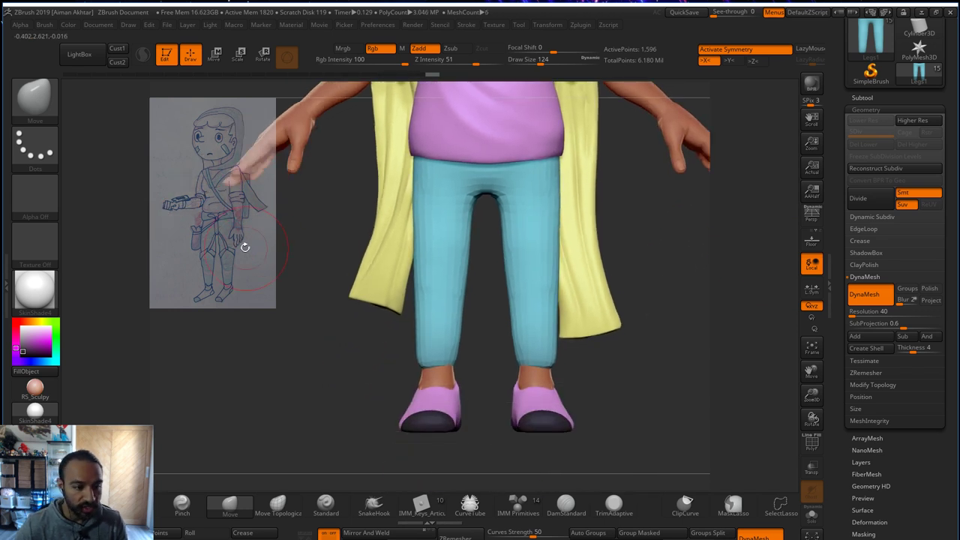
click(867, 198)
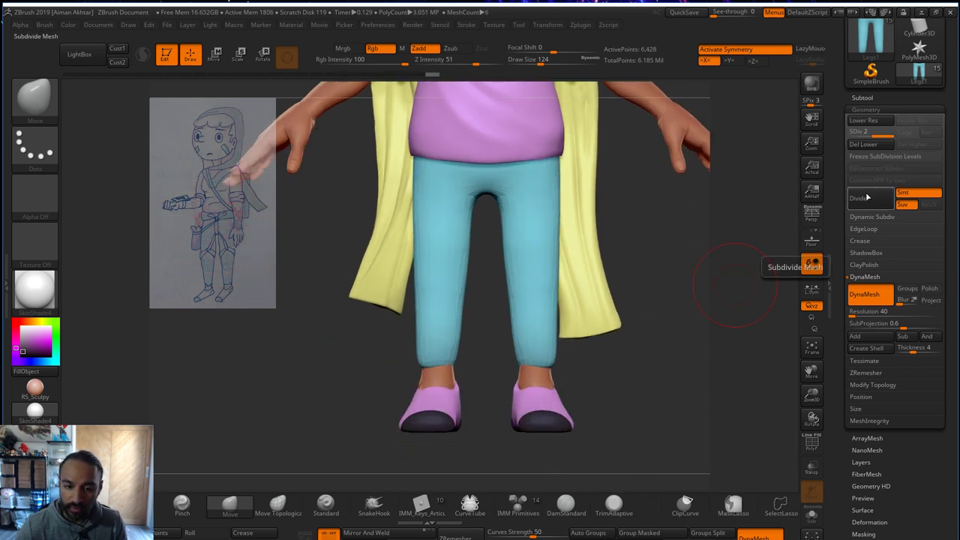
click(869, 146)
- Inflate the trousers over the outer calf to cover the small patch of exposed skin
mouse_move(650, 368)
mouse_down()
mouse_move(585, 366)
mouse_move(584, 382)
mouse_up()
key(b)
key(i)
key(n)
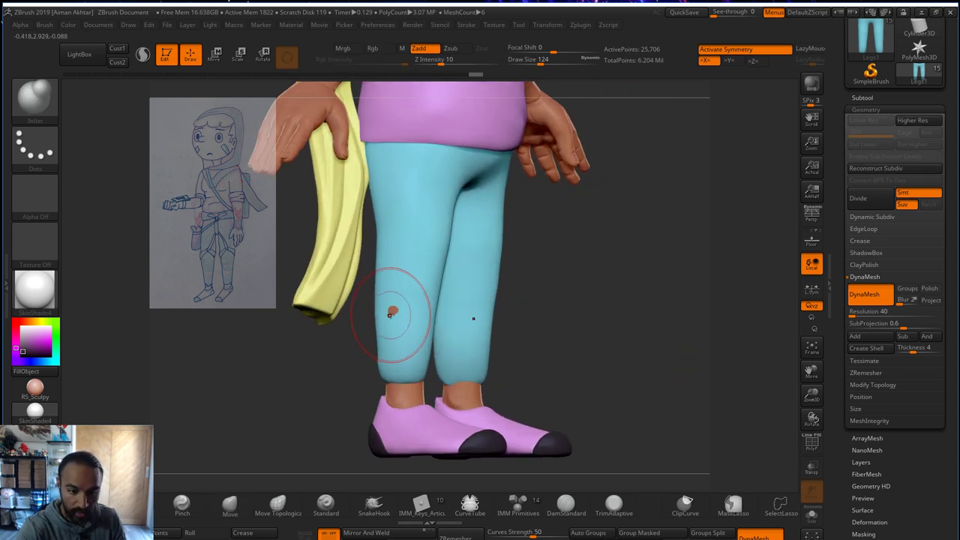
right_drag(439, 310, 515, 343)
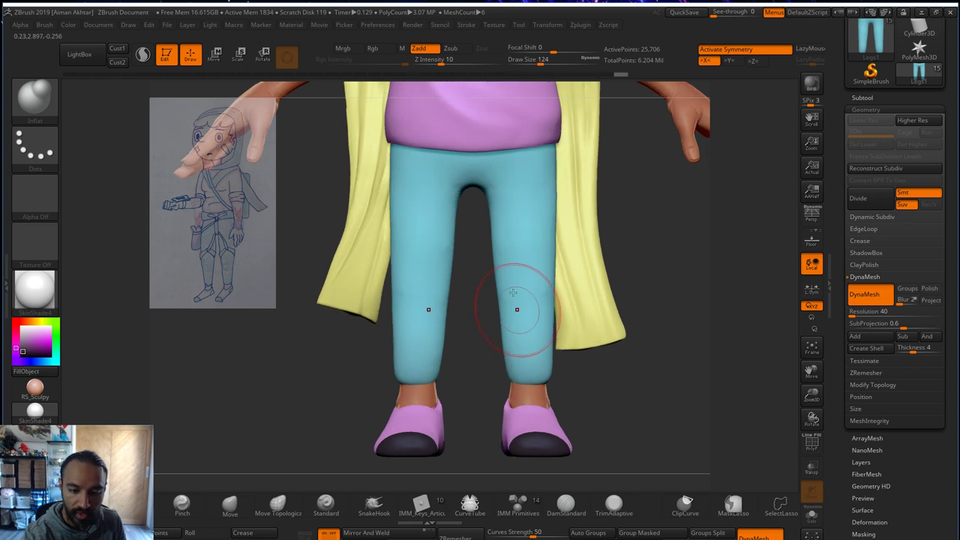
- Adjust the front profile of the trouser leg with the Move brush and smooth the legs from the front and side
mouse_move(615, 381)
right_down()
mouse_move(575, 342)
mouse_move(551, 226)
right_up()
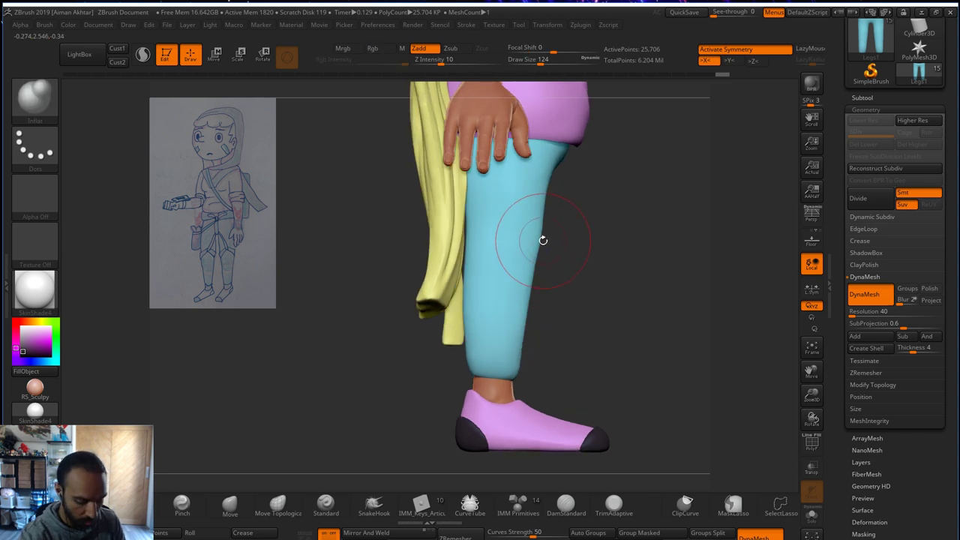
key(b)
key(m)
key(v)
key(shift)
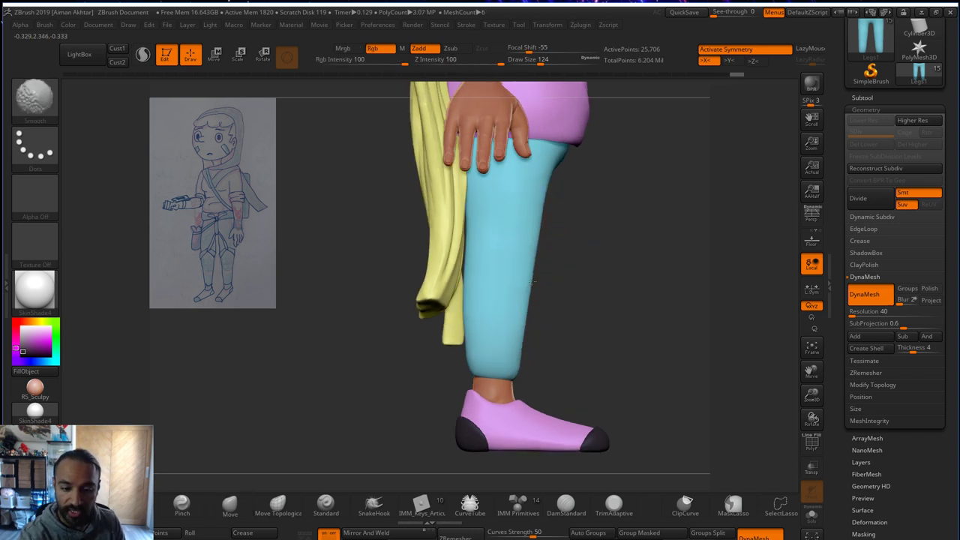
shift+right_drag(689, 231, 552, 217)
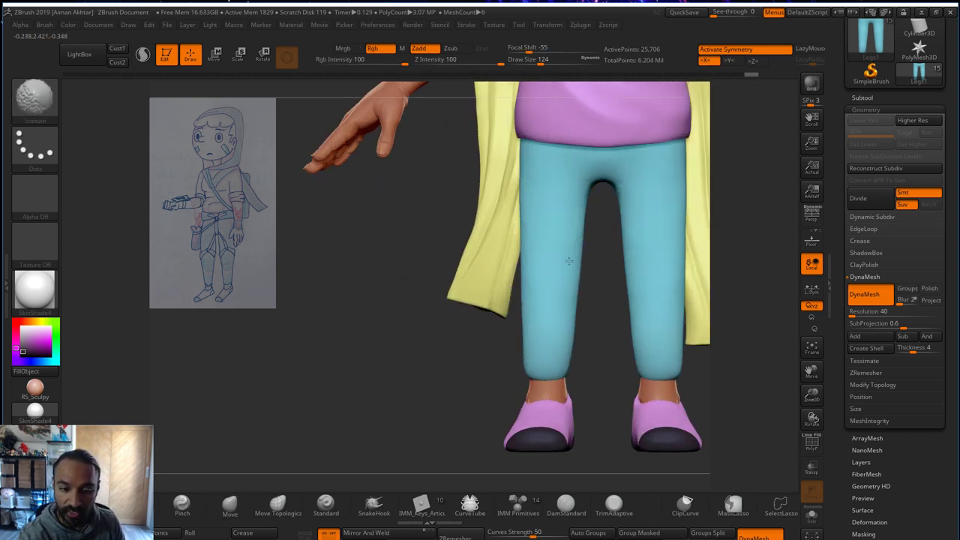
shift+right_drag(532, 318, 507, 217)
right_drag(580, 222, 686, 234)
key(shift)
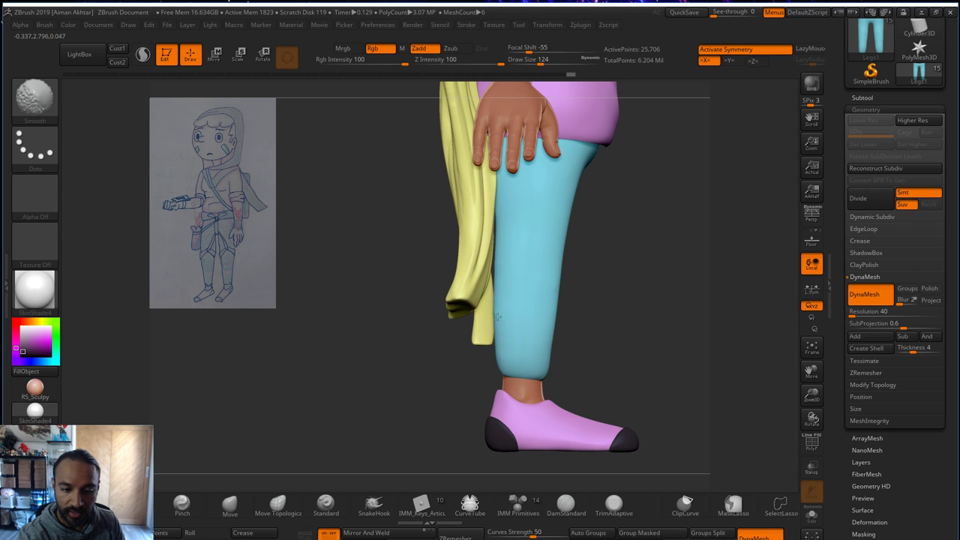
mouse_move(496, 313)
shift+mouse_down()
mouse_move(504, 321)
mouse_move(507, 290)
mouse_move(500, 344)
shift+mouse_up()
- Remesh the trousers again with DynaMesh at resolution 40 and inflate the leg over the exposed calf
key(b)
key(i)
key(n)
ctrl+drag(598, 256, 606, 287)
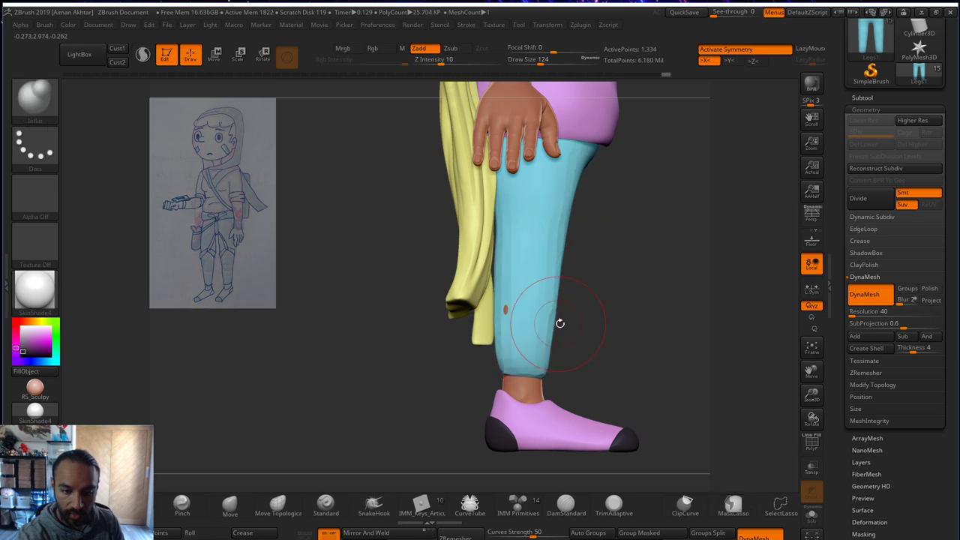
drag(501, 263, 546, 244)
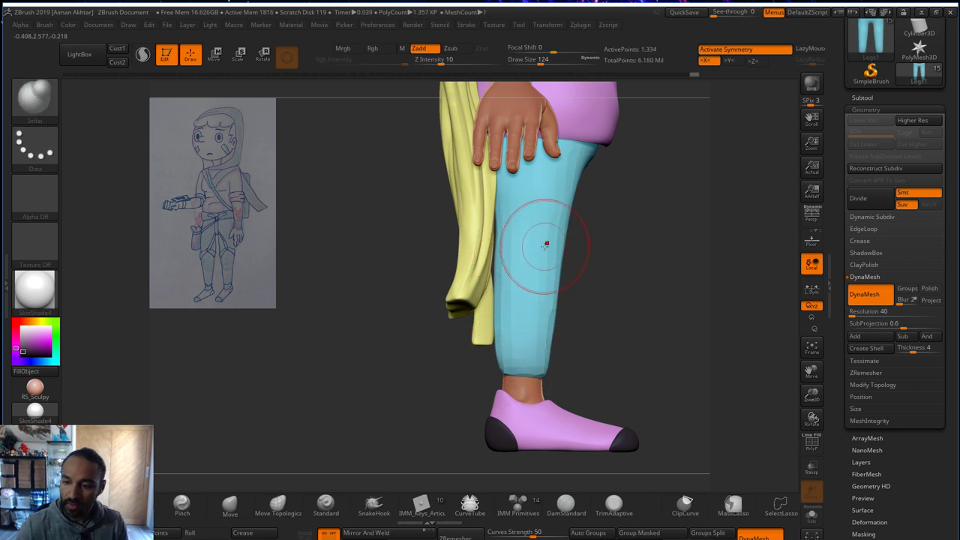
- Subdivide the trousers to level 3, delete the lower levels, and inflate and smooth the calves
click(859, 198)
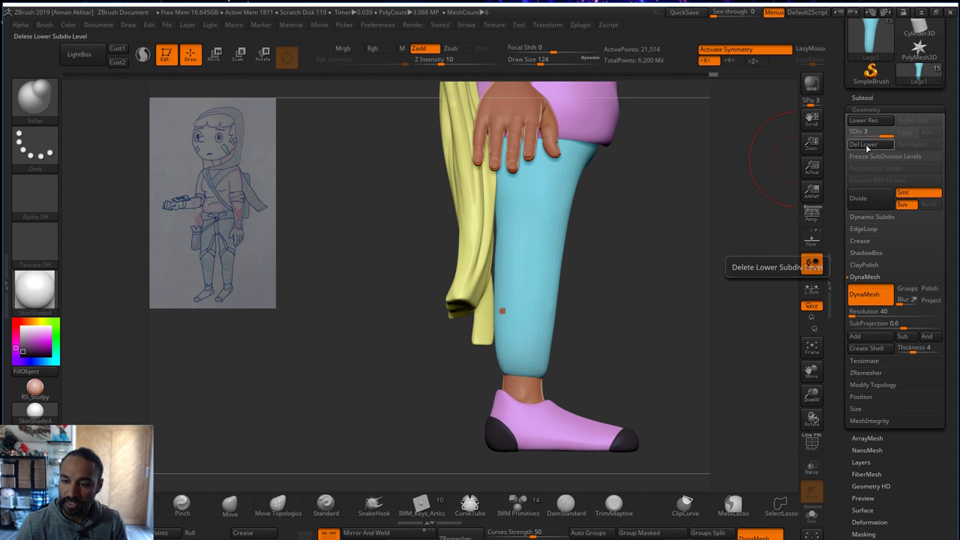
key(ctrl+d)
drag(525, 318, 513, 230)
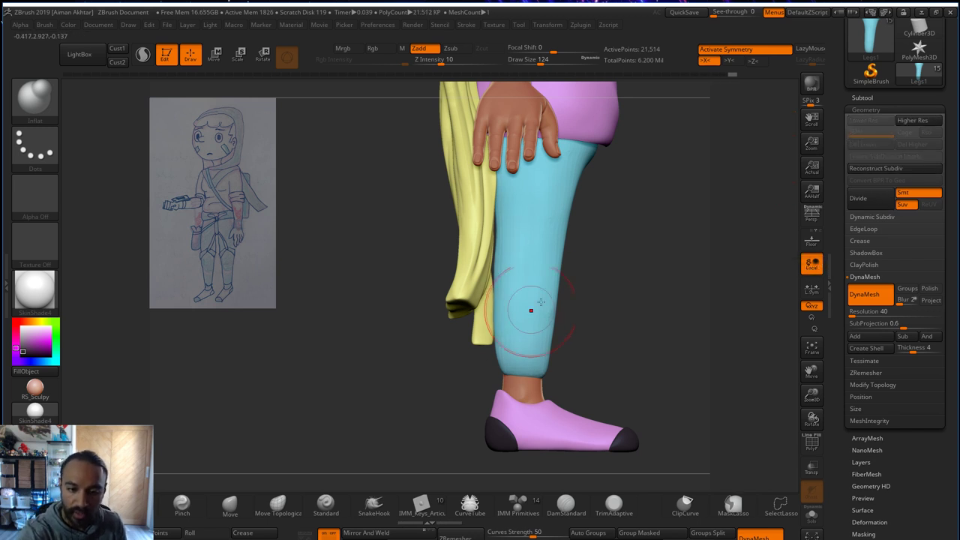
drag(731, 267, 644, 265)
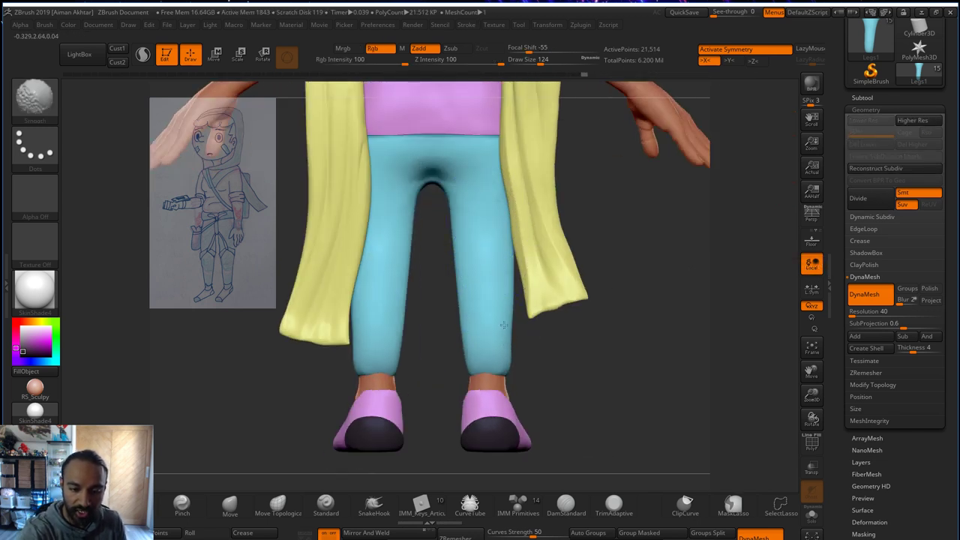
key(shift)
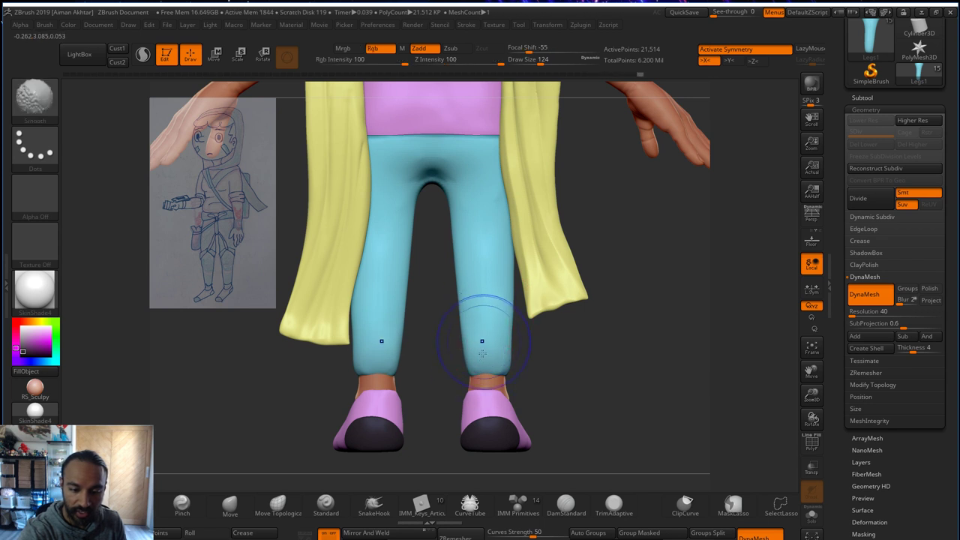
- Refine the trouser cuffs and lower legs with the Move brush and smooth the inner calves
key(b)
key(m)
key(v)
shift+drag(480, 369, 496, 377)
key(ctrl+z)
key(s)
drag(587, 365, 487, 362)
key(s)
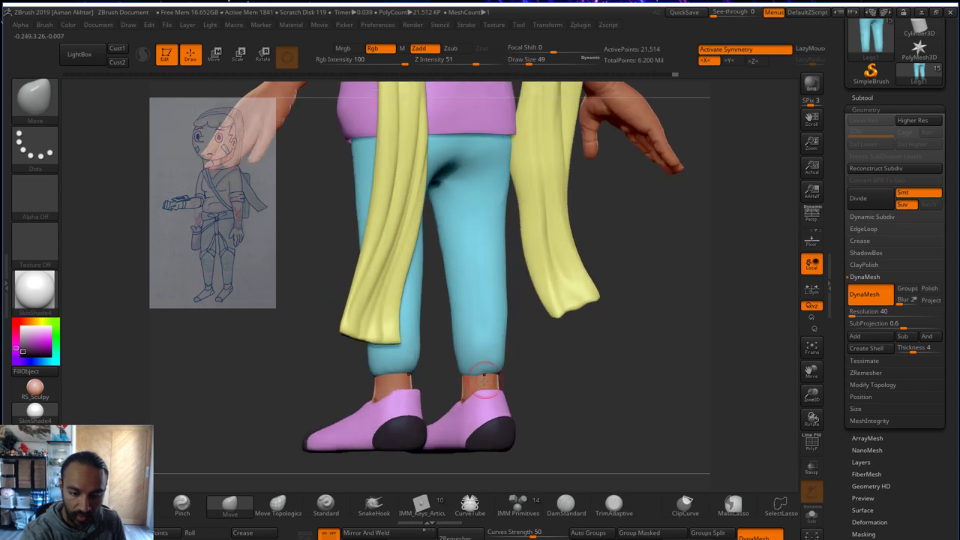
mouse_move(569, 373)
mouse_down()
mouse_move(491, 371)
mouse_move(571, 363)
mouse_up()
key(s)
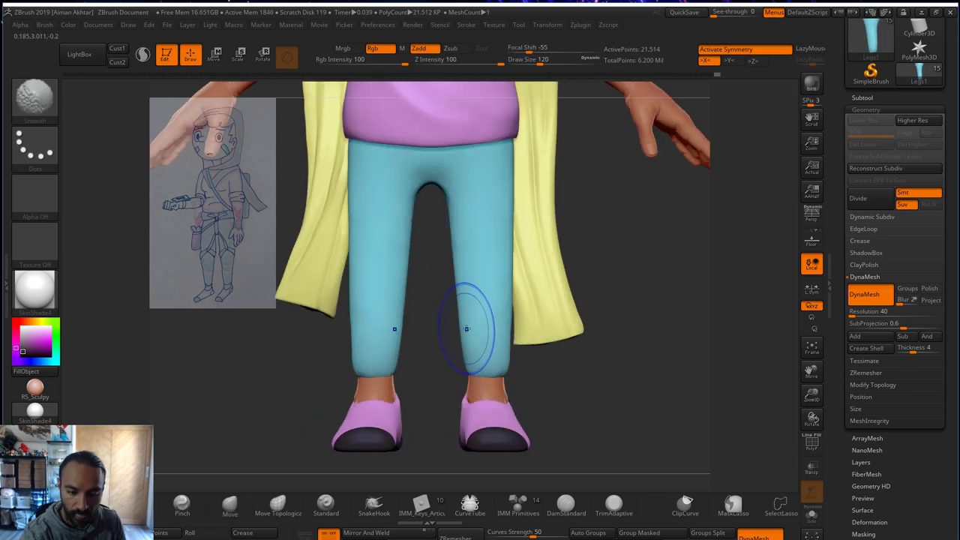
shift+drag(522, 327, 542, 327)
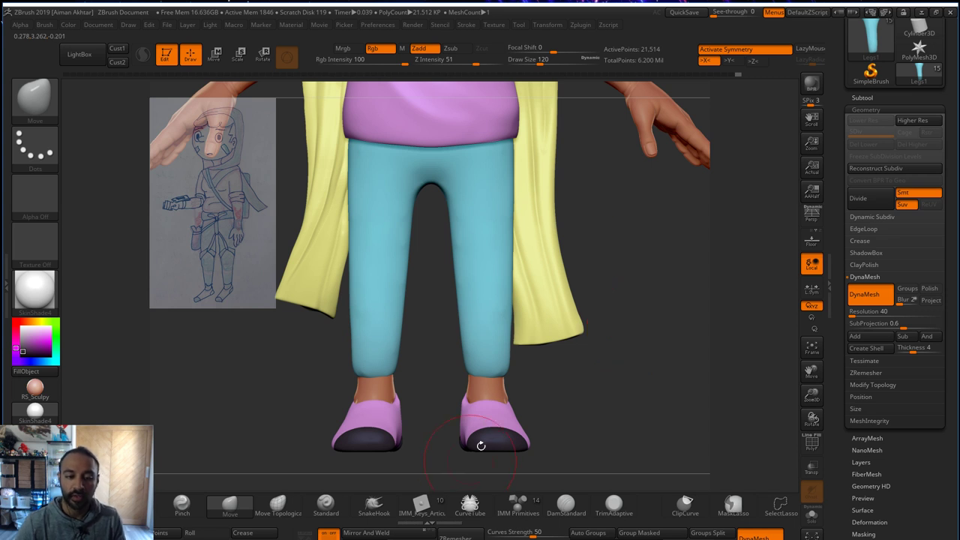
- Select the shirt and pull its sides and belly inwards with the Move brush at size 234
alt+drag(580, 400, 595, 379)
alt+drag(579, 337, 649, 399)
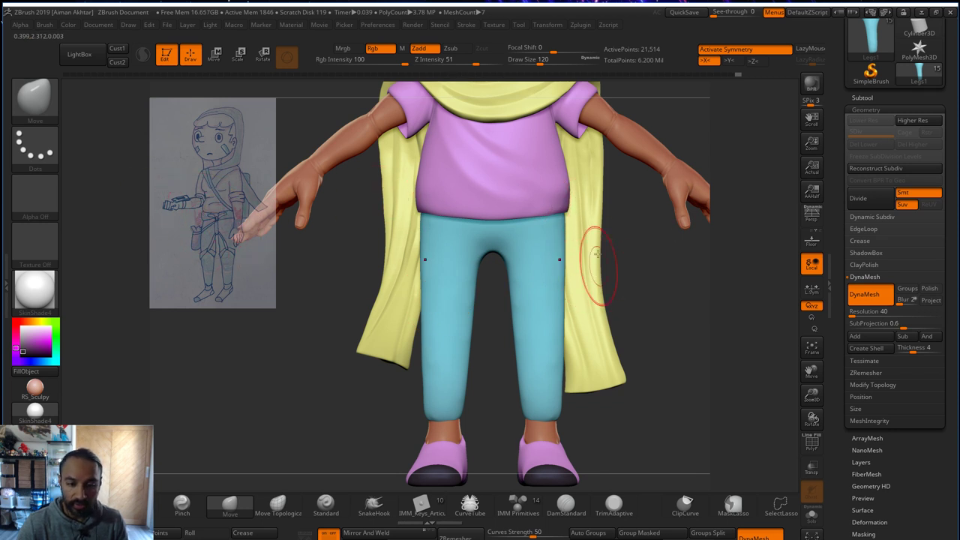
alt+click(514, 207)
alt+drag(659, 332, 749, 450)
click(812, 517)
click(810, 517)
alt+drag(719, 344, 717, 414)
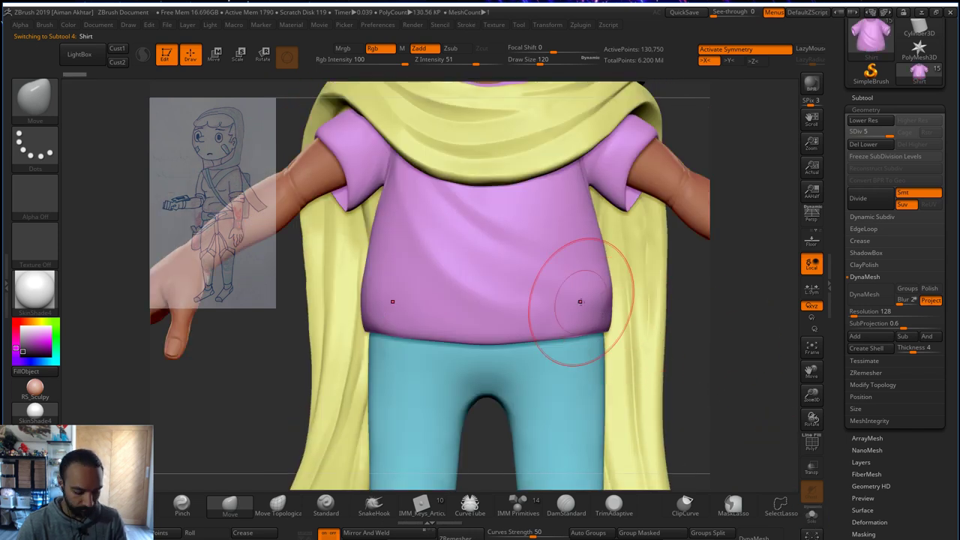
key(s)
mouse_move(581, 302)
mouse_down()
mouse_move(596, 313)
mouse_move(561, 326)
mouse_up()
key(s)
mouse_move(688, 373)
mouse_down()
mouse_move(533, 340)
mouse_move(575, 334)
mouse_move(566, 338)
mouse_up()
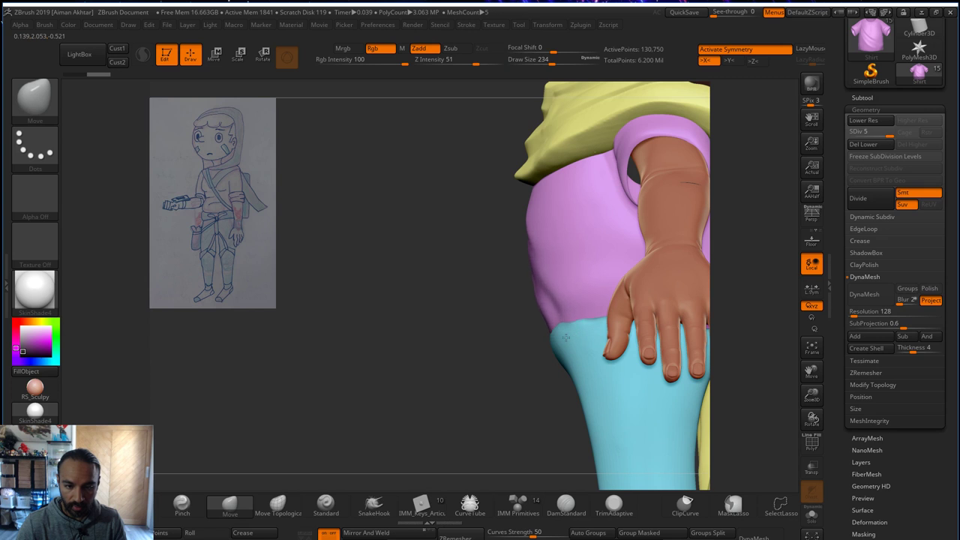
drag(535, 254, 552, 246)
mouse_move(466, 357)
mouse_down()
mouse_move(457, 357)
mouse_move(568, 355)
mouse_up()
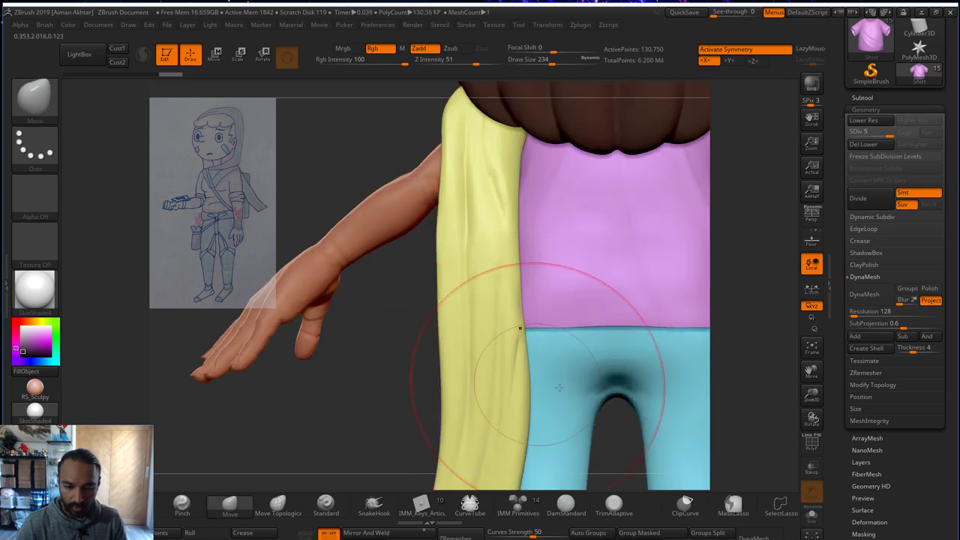
- Isolate the shirt, narrow its hem at both sides with the Move brush at size 163, and show the full character
click(811, 515)
drag(465, 430, 608, 418)
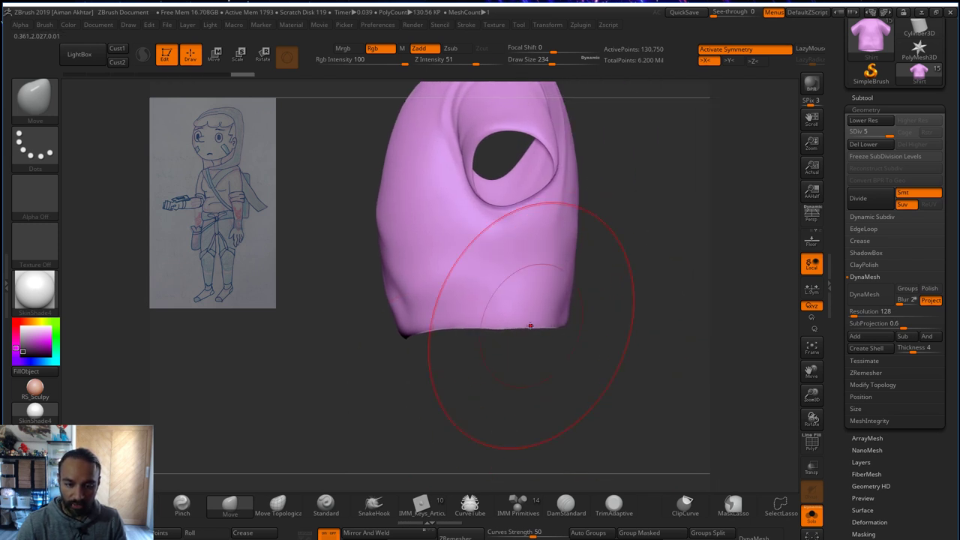
shift+drag(612, 395, 593, 358)
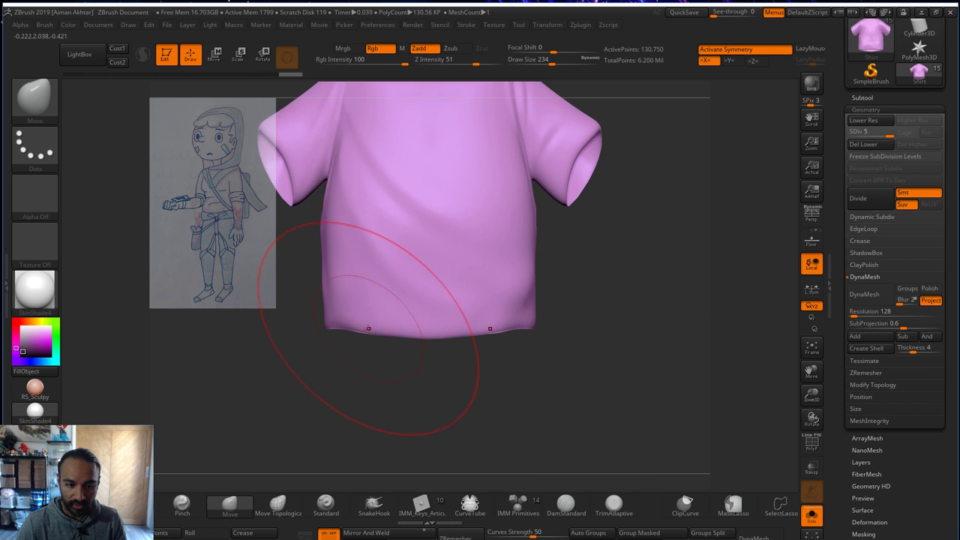
key(s)
drag(332, 320, 332, 326)
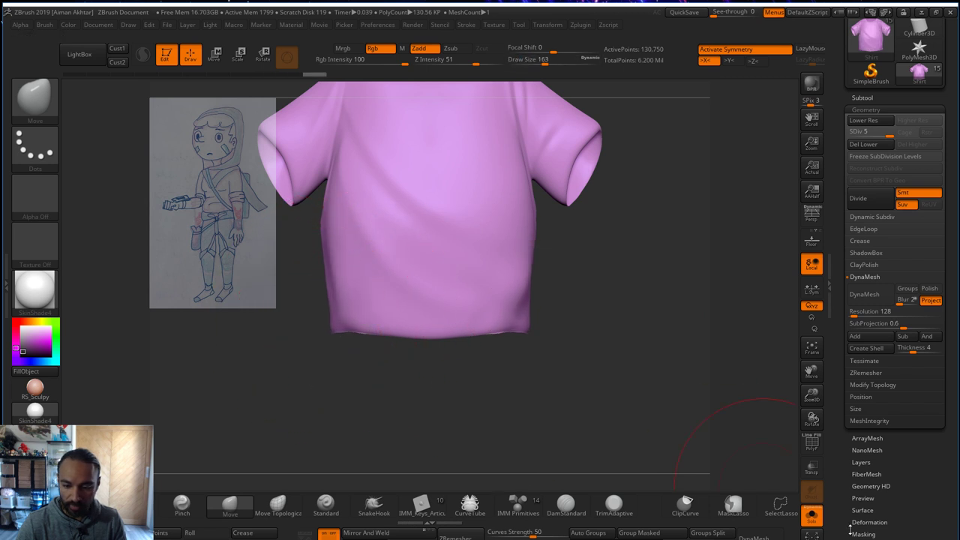
click(812, 518)
key(s)
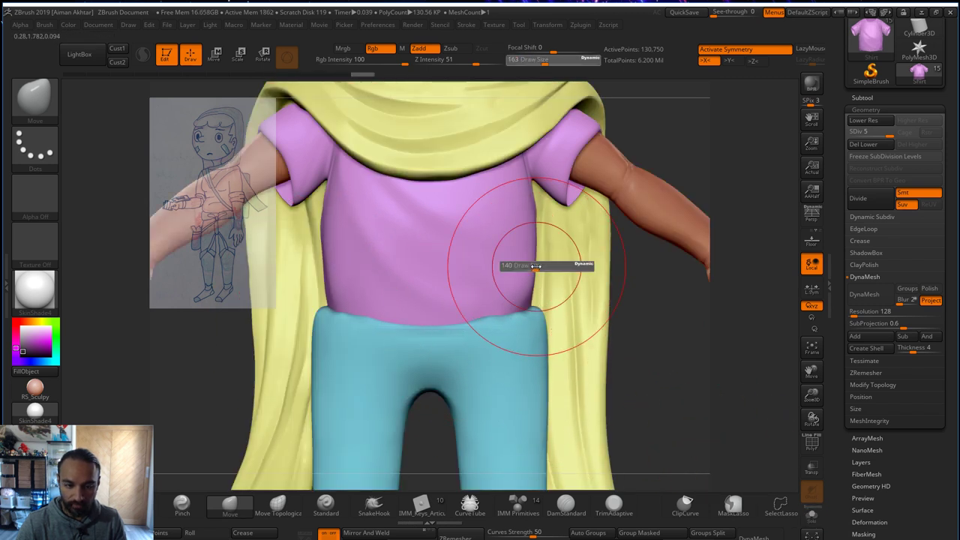
drag(536, 266, 535, 266)
drag(537, 272, 529, 272)
- Puff out a band along the shirt's front hem with the Inflat brush at size 77 and smooth it
key(b)
key(i)
key(n)
key(s)
mouse_move(345, 289)
mouse_down()
mouse_move(336, 288)
mouse_move(521, 290)
mouse_up()
key(ctrl+z)
key(s)
mouse_move(377, 290)
mouse_down()
mouse_move(486, 285)
mouse_move(420, 295)
mouse_move(491, 294)
mouse_up()
shift+drag(495, 274, 498, 268)
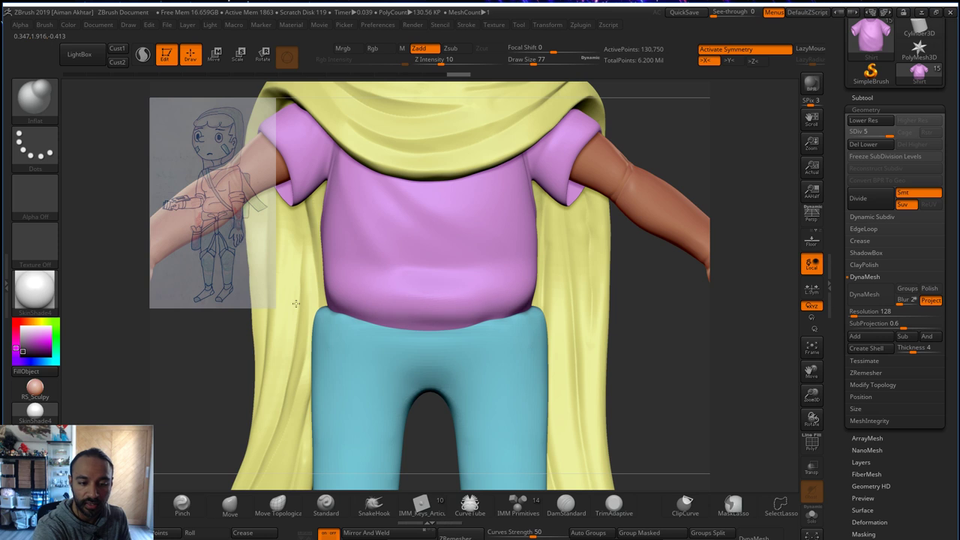
- Hide the scarf and hair to uncover the back of the shirt, and select the shirt again
drag(673, 337, 877, 334)
mouse_move(670, 330)
right_down()
mouse_move(656, 311)
mouse_move(429, 278)
mouse_move(437, 306)
mouse_move(368, 272)
right_up()
right_drag(555, 310, 543, 337)
alt+click(360, 321)
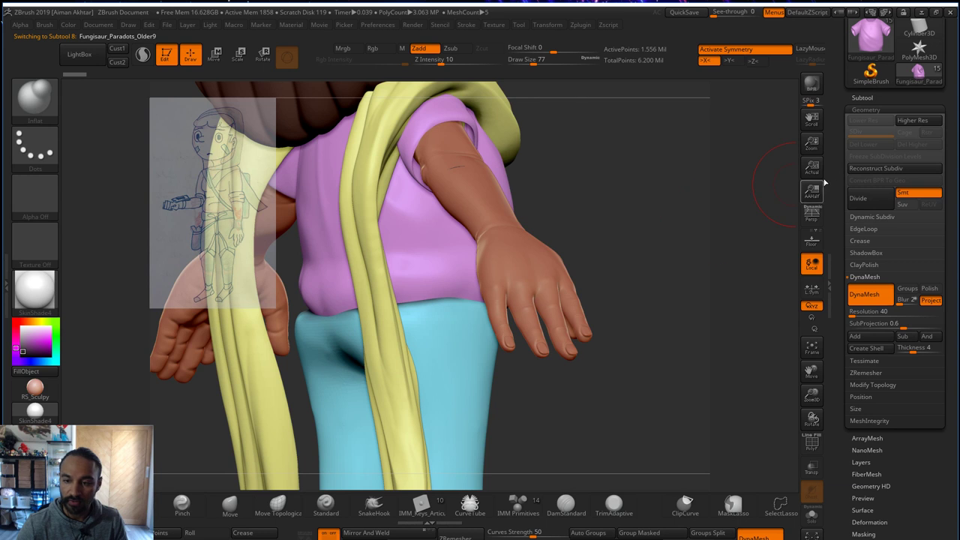
click(863, 98)
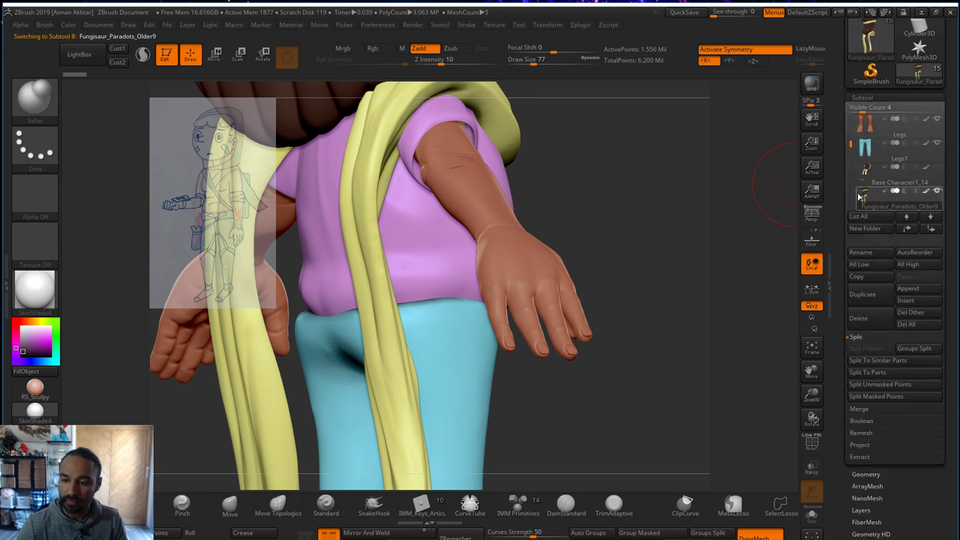
drag(602, 393, 668, 418)
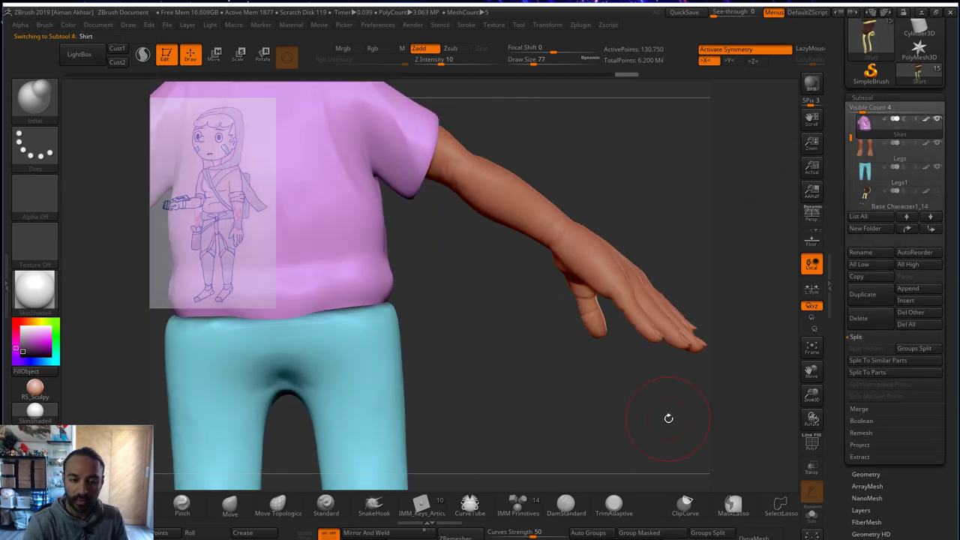
right_drag(429, 292, 640, 321)
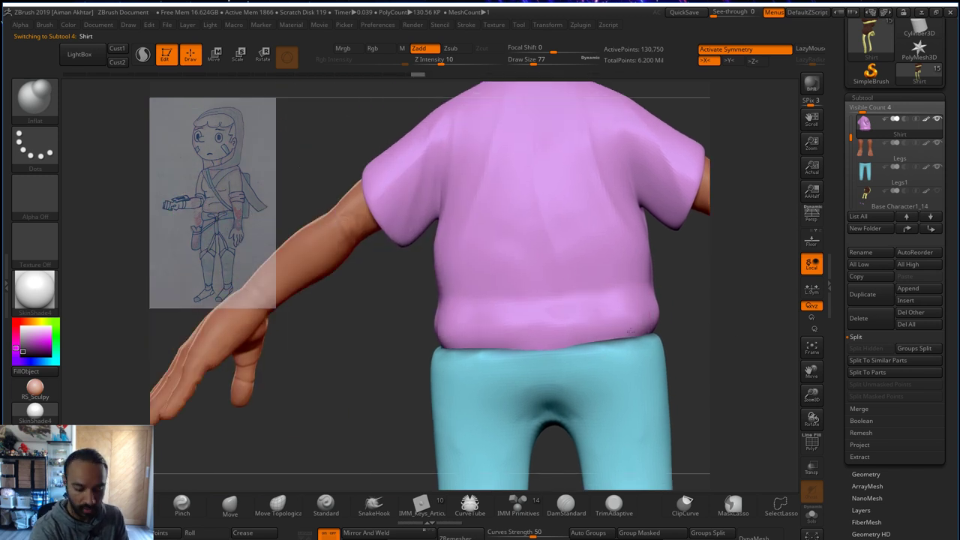
- Try to reshape the shirt's back hem with the Move brush at size 128
key(b)
key(m)
key(v)
key(s)
click(632, 329)
drag(632, 327, 562, 337)
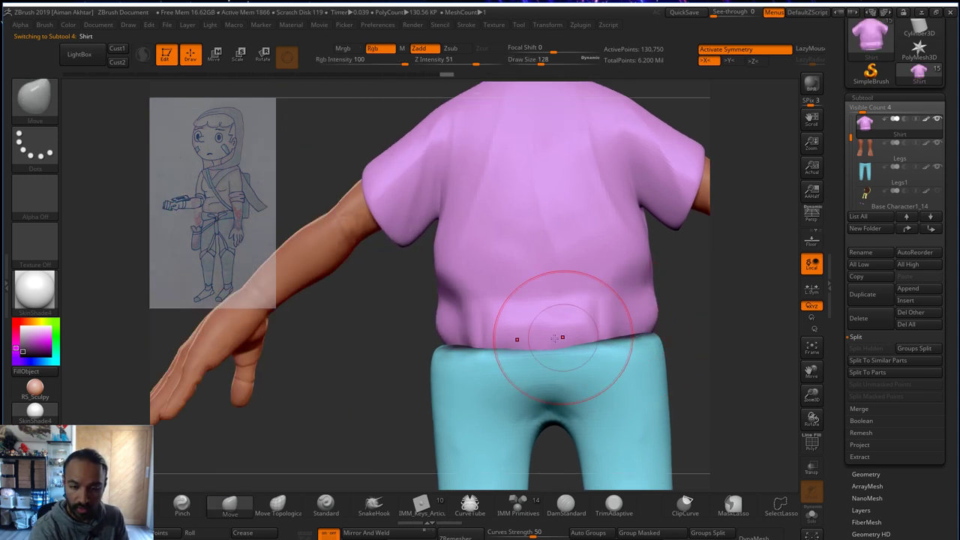
key(ctrl+z)
- Inflate the shirt's hem across the back with the Inflat brush at size 128 and smooth it
drag(481, 347, 532, 337)
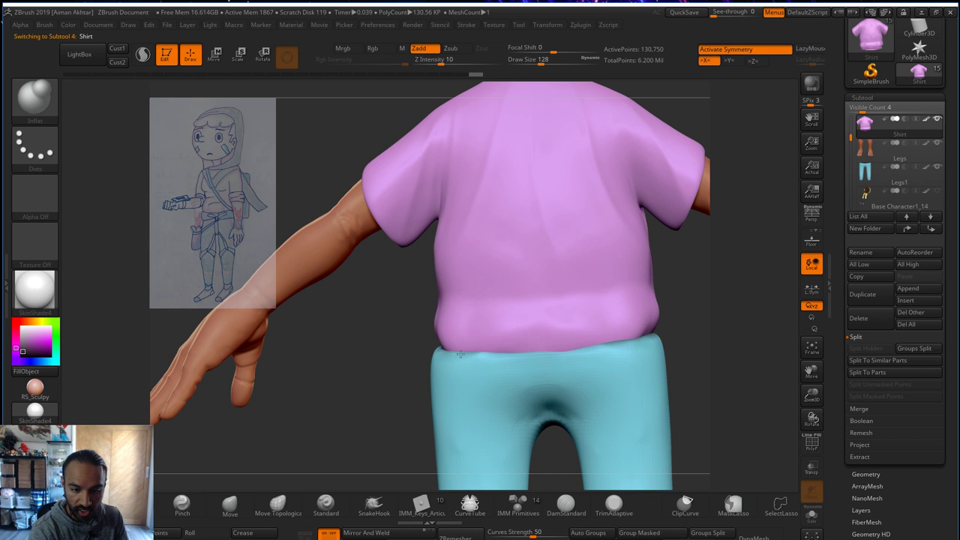
shift+drag(603, 341, 628, 337)
key(b)
key(i)
key(n)
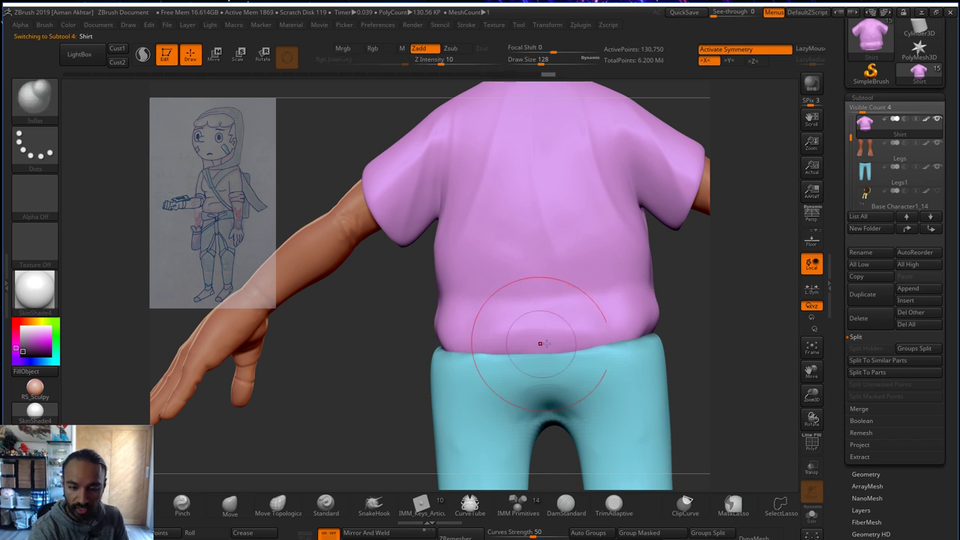
mouse_move(738, 329)
mouse_down()
mouse_move(621, 353)
mouse_move(442, 338)
mouse_up()
mouse_move(669, 363)
mouse_down()
mouse_move(547, 322)
mouse_move(448, 349)
mouse_up()
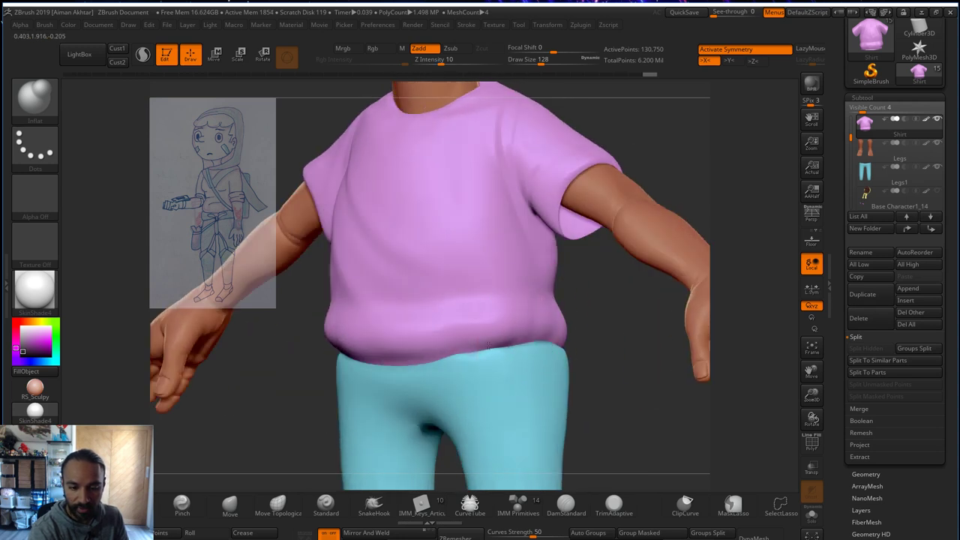
key(shift)
shift+drag(634, 352, 640, 355)
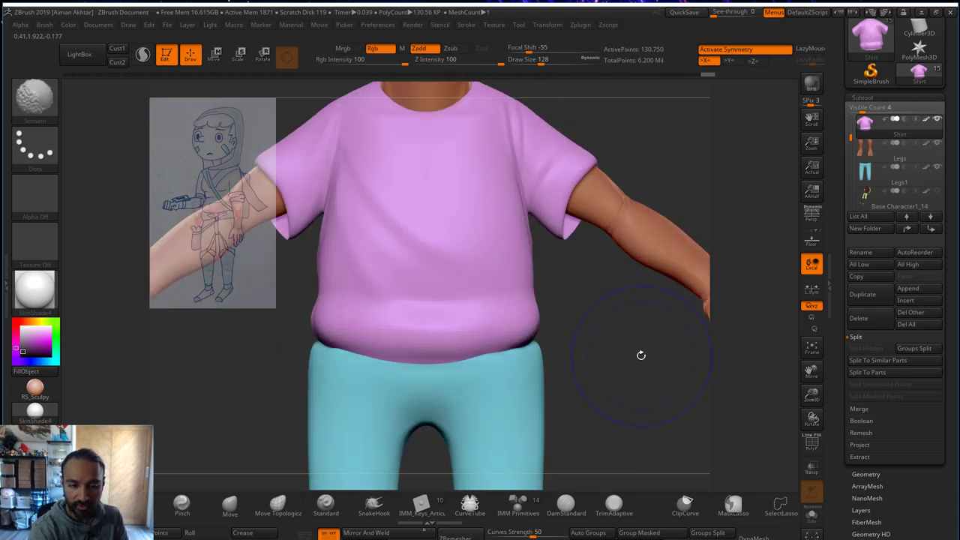
drag(682, 386, 621, 396)
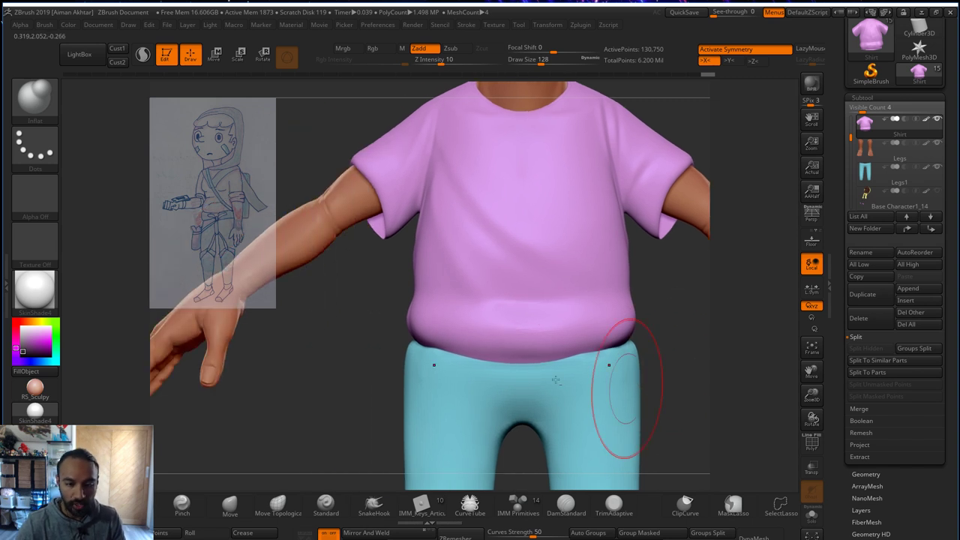
alt+click(483, 383)
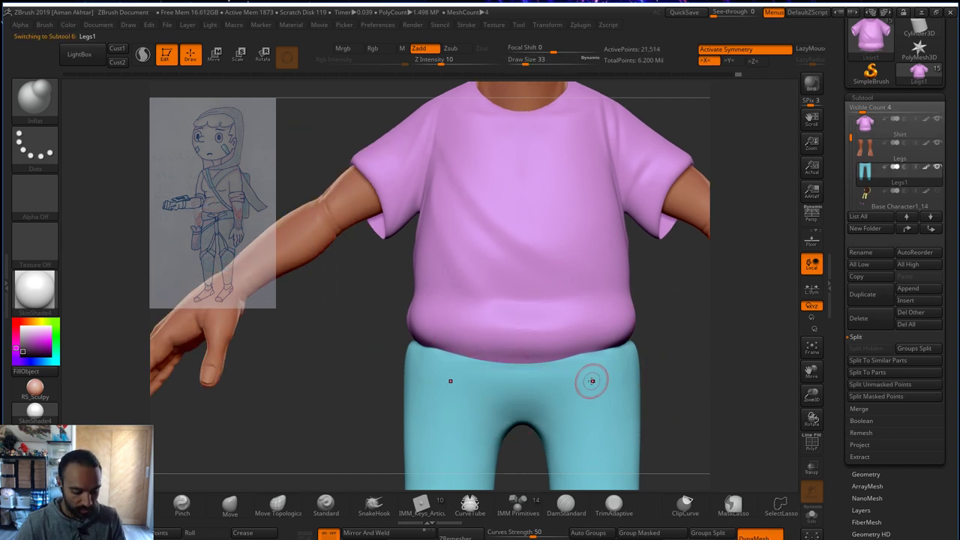
key(b)
key(m)
key(v)
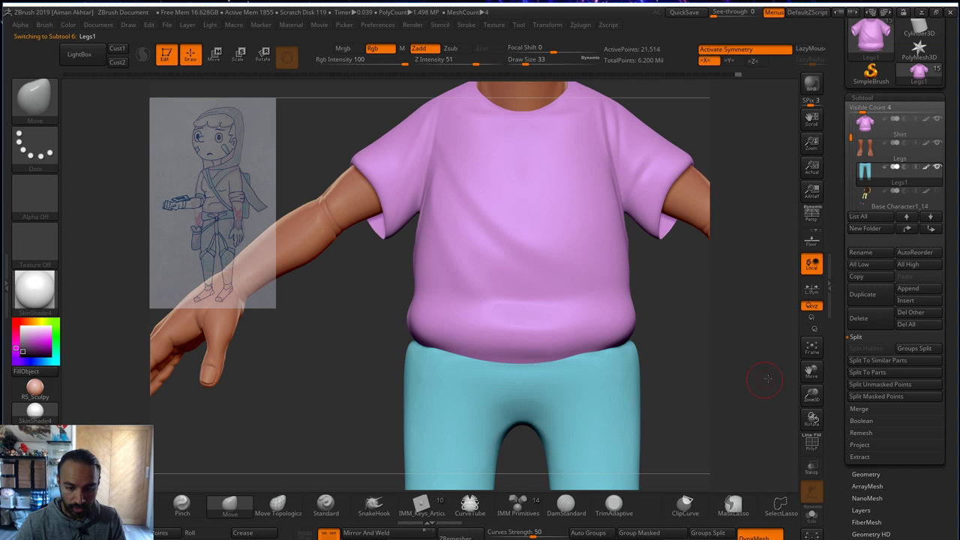
drag(766, 379, 618, 374)
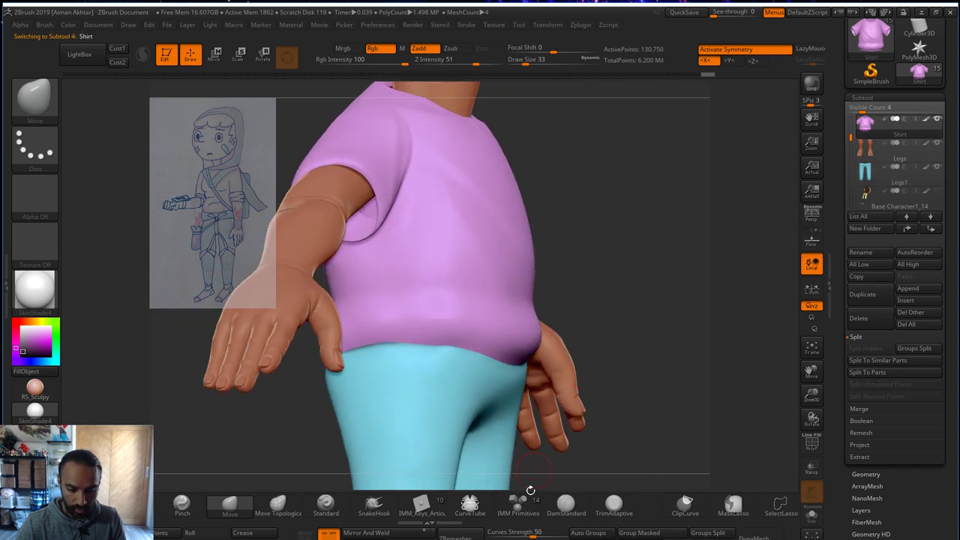
- Carve a crease along the underside of the shirt's hem with the DamStandard brush, enlarging it to size 101 at the back
click(564, 513)
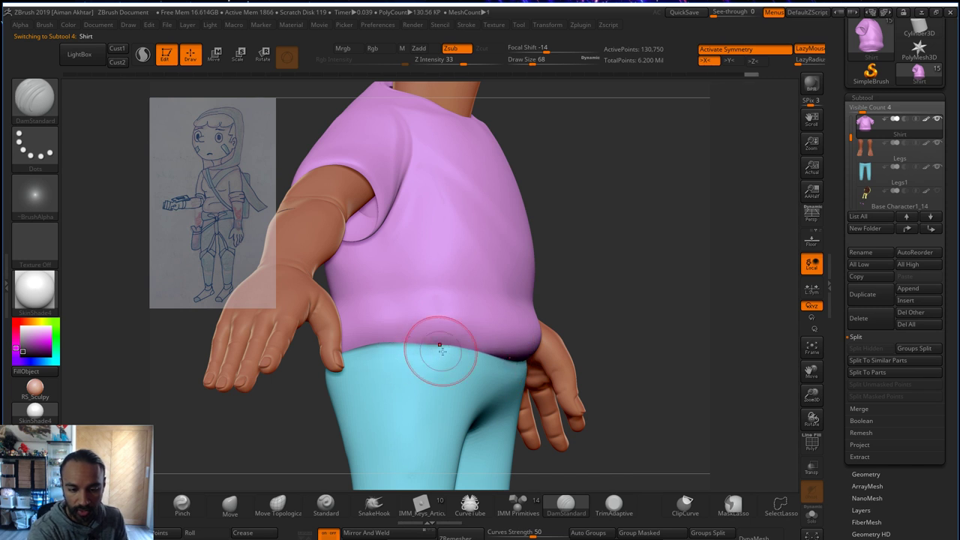
mouse_move(594, 324)
mouse_down()
mouse_move(492, 363)
mouse_move(630, 349)
mouse_up()
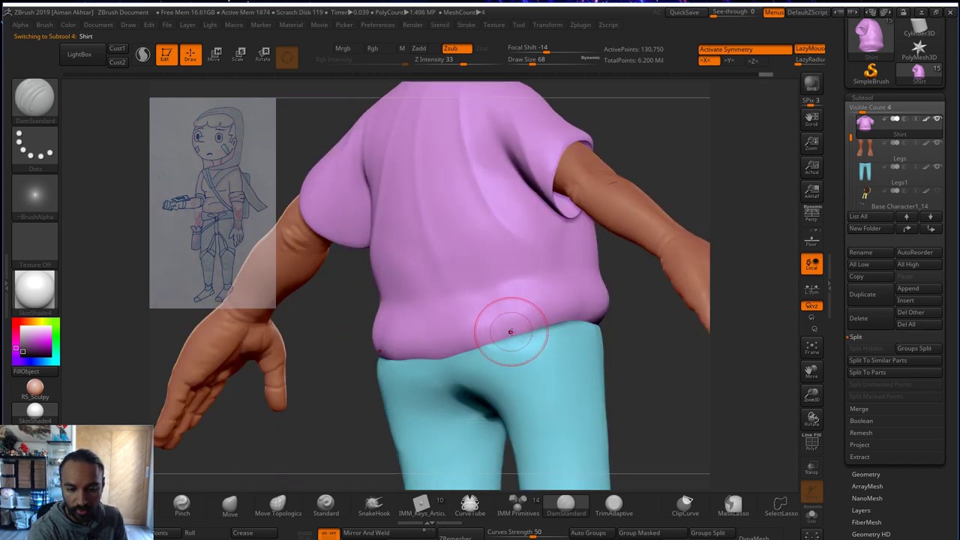
key(])
mouse_move(555, 330)
mouse_down()
mouse_move(531, 317)
mouse_move(443, 347)
mouse_move(413, 342)
mouse_move(596, 330)
mouse_up()
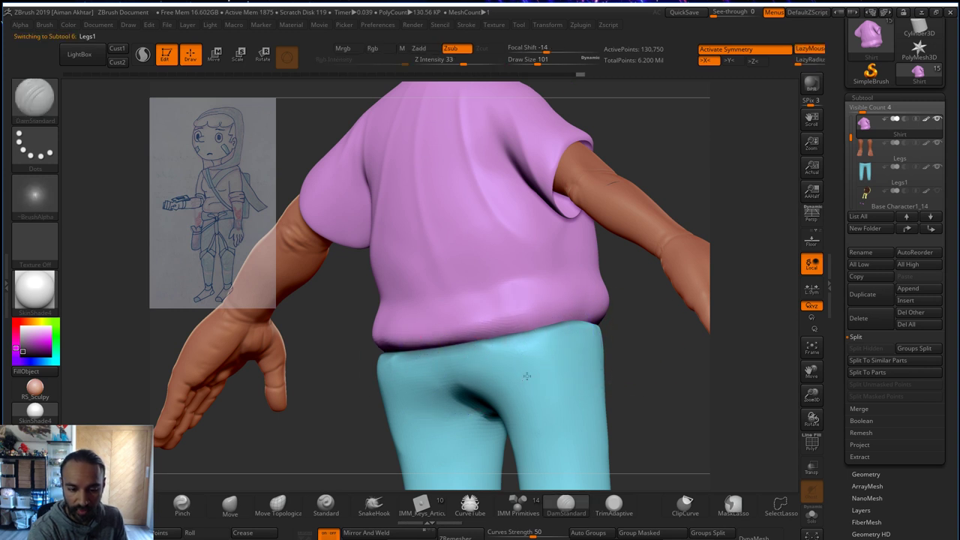
- Select the trousers and adjust the back of their waist beneath the shirt with the Move brush at size 136
alt+click(578, 371)
mouse_move(623, 366)
mouse_down()
mouse_move(485, 358)
mouse_move(513, 366)
mouse_up()
key(b)
key(m)
key(v)
key(s)
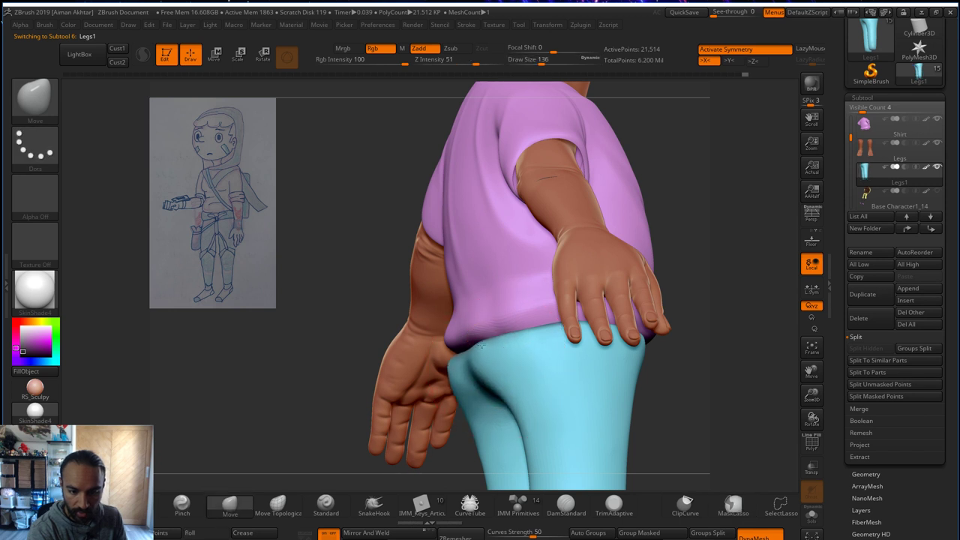
drag(349, 384, 458, 345)
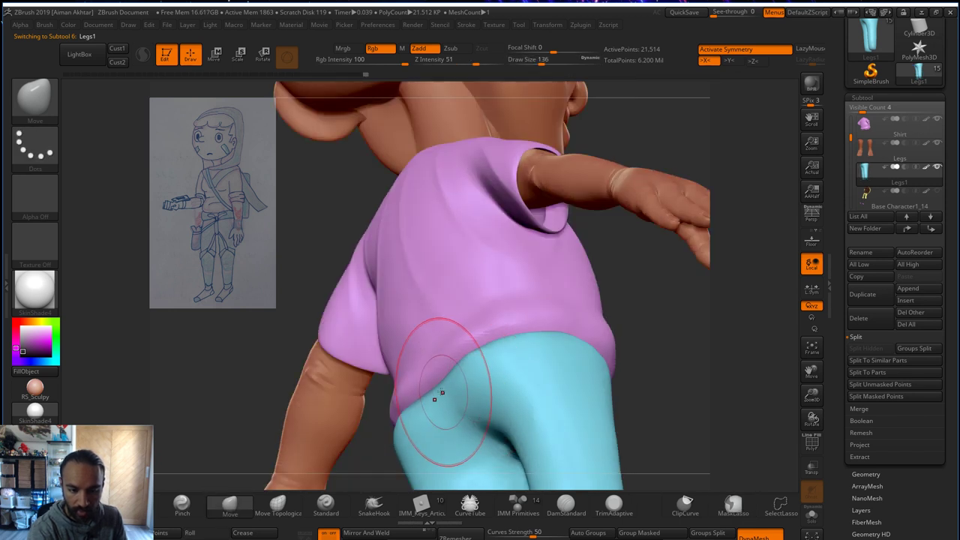
mouse_move(441, 393)
mouse_down()
mouse_move(430, 381)
mouse_move(395, 424)
mouse_up()
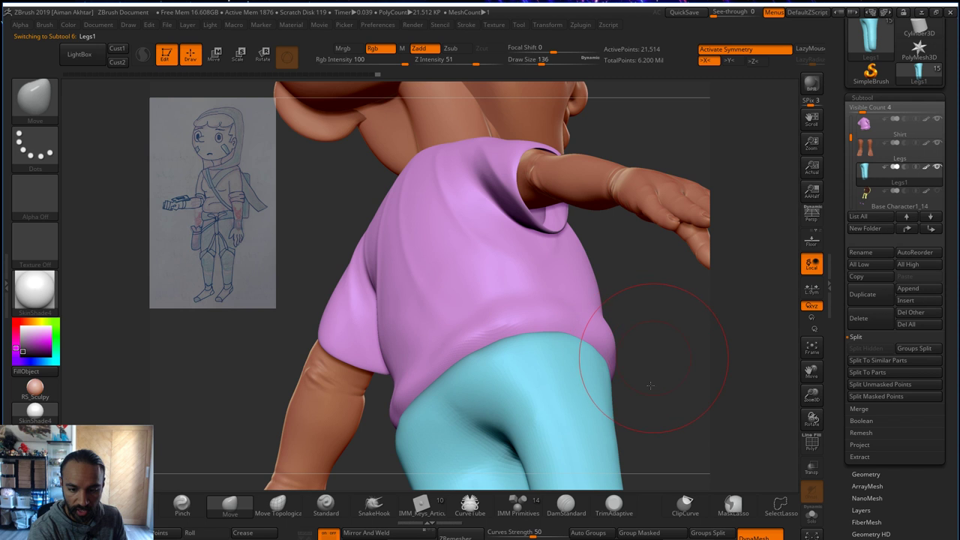
- Isolate the trousers and fill the whole object with the teal colour, covering the dark area on top
drag(653, 343, 738, 387)
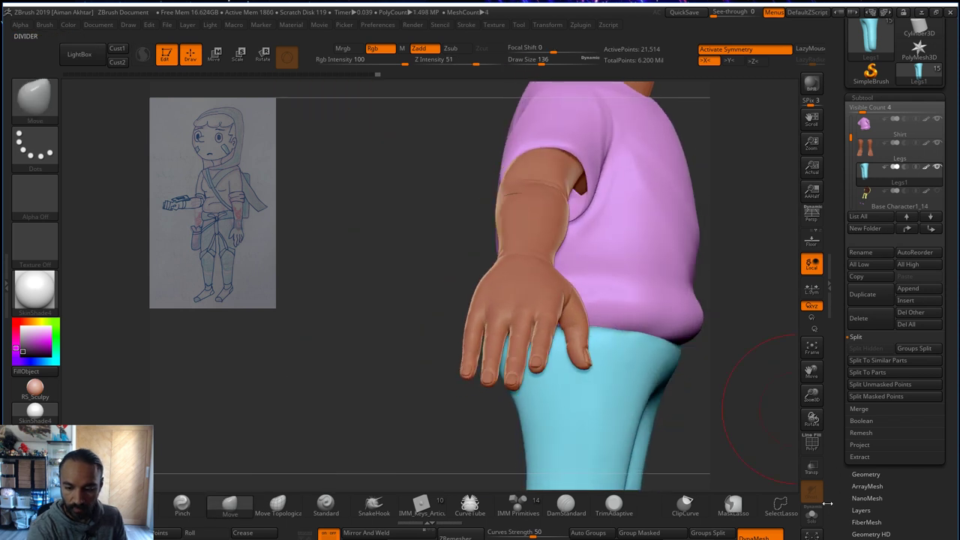
click(811, 514)
drag(604, 250, 521, 314)
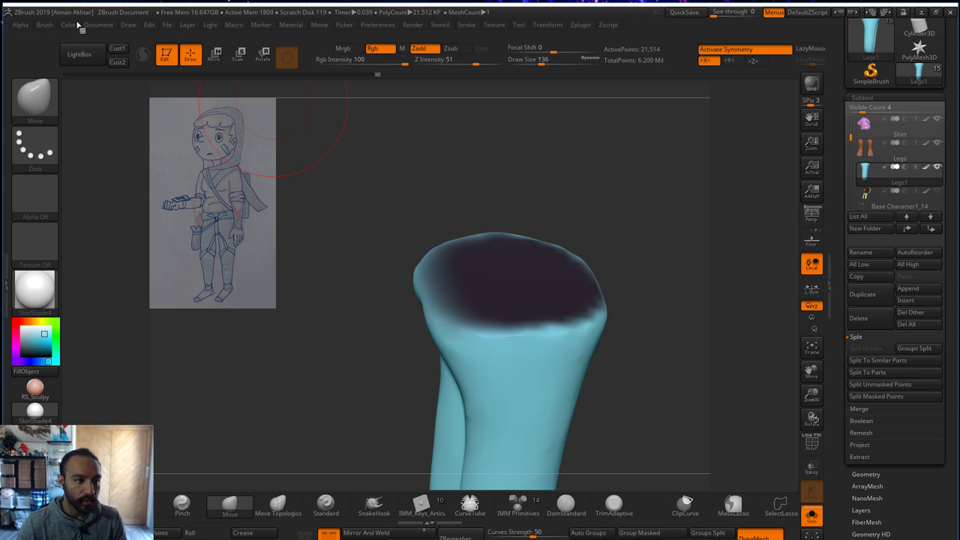
mouse_move(75, 24)
click(100, 238)
shift+drag(678, 306, 710, 315)
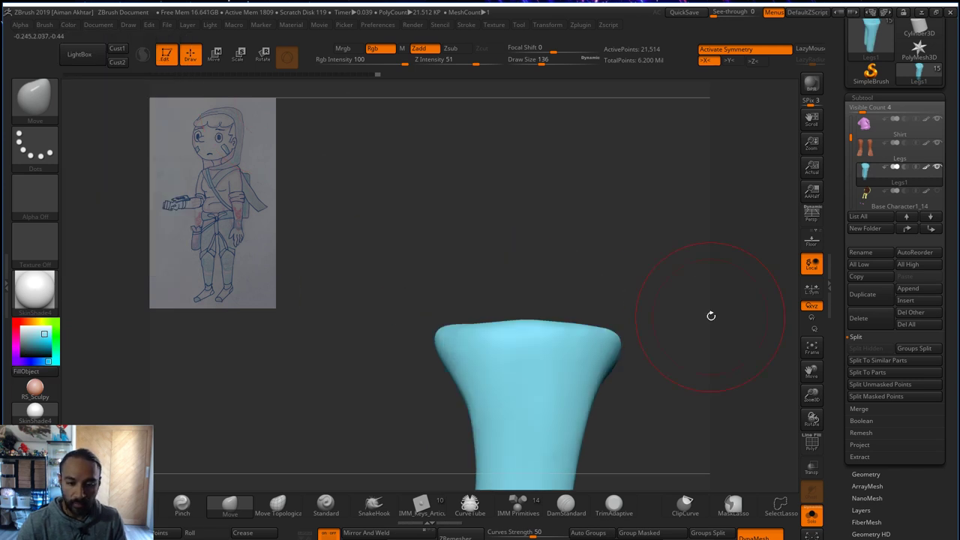
- Mask the trousers below their top edge and raise the unmasked waist straight up with the Move transpose line
key(ctrl)
mouse_move(600, 334)
ctrl+mouse_down()
mouse_move(495, 331)
mouse_move(393, 308)
mouse_move(663, 239)
ctrl+mouse_up()
mouse_move(713, 342)
mouse_down()
mouse_move(642, 311)
mouse_move(590, 322)
mouse_up()
ctrl+click(589, 321)
click(215, 54)
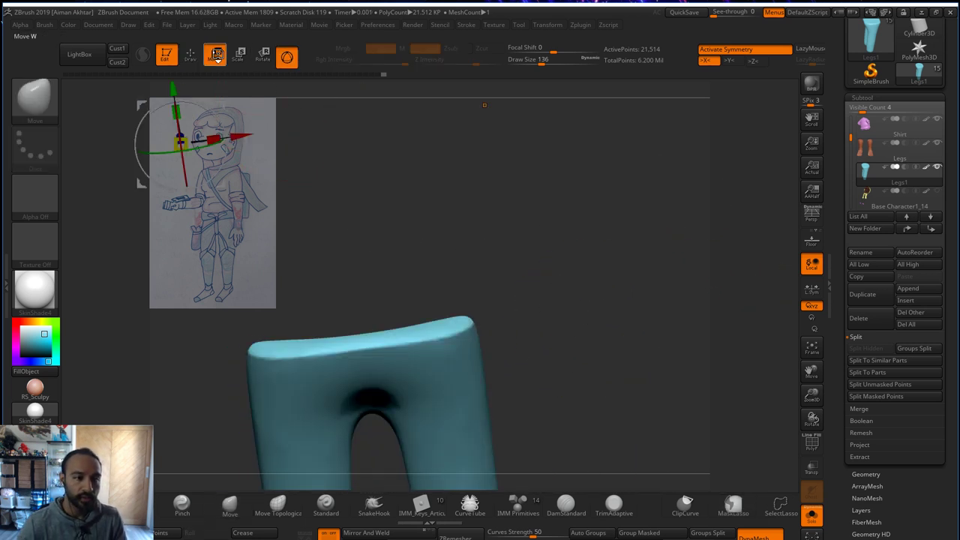
click(287, 57)
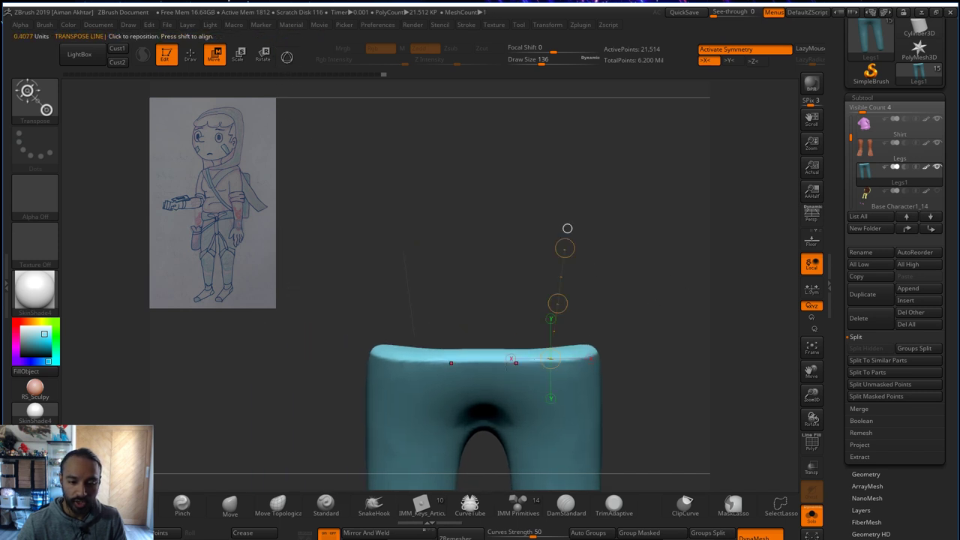
shift+drag(484, 371, 484, 244)
drag(484, 307, 484, 288)
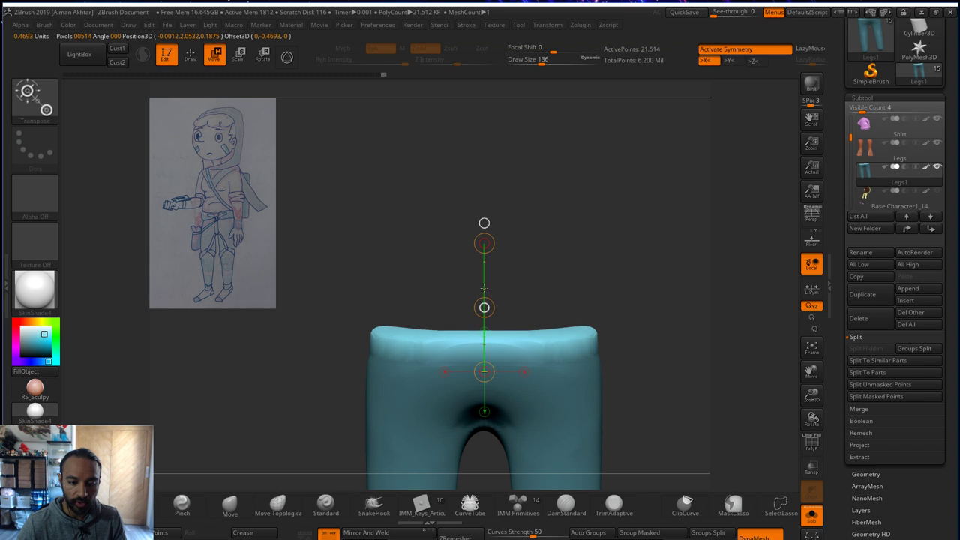
- Clear the mask, remesh the trousers with DynaMesh at resolution 40, subdivide them to level 4 and show the whole character
click(191, 55)
key(shift+d)
key(shift+d)
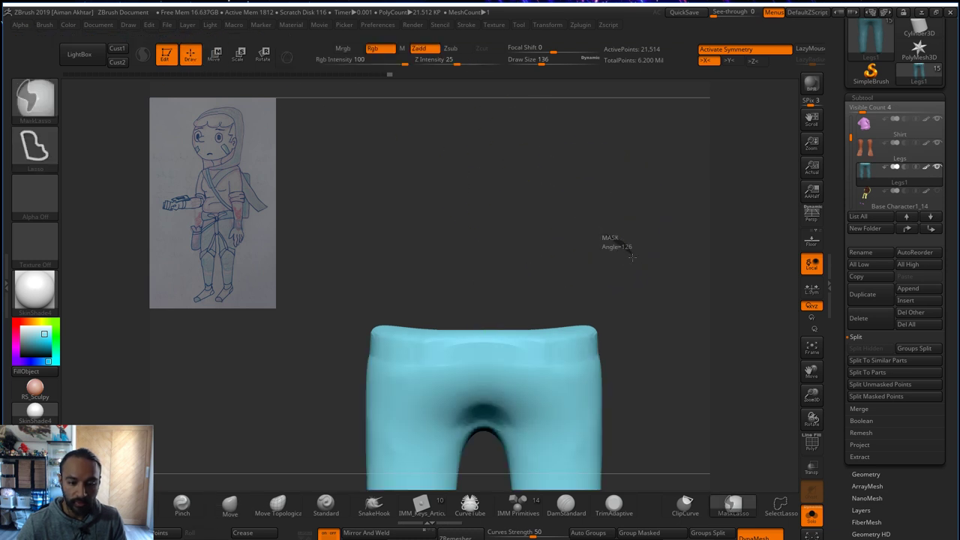
click(868, 475)
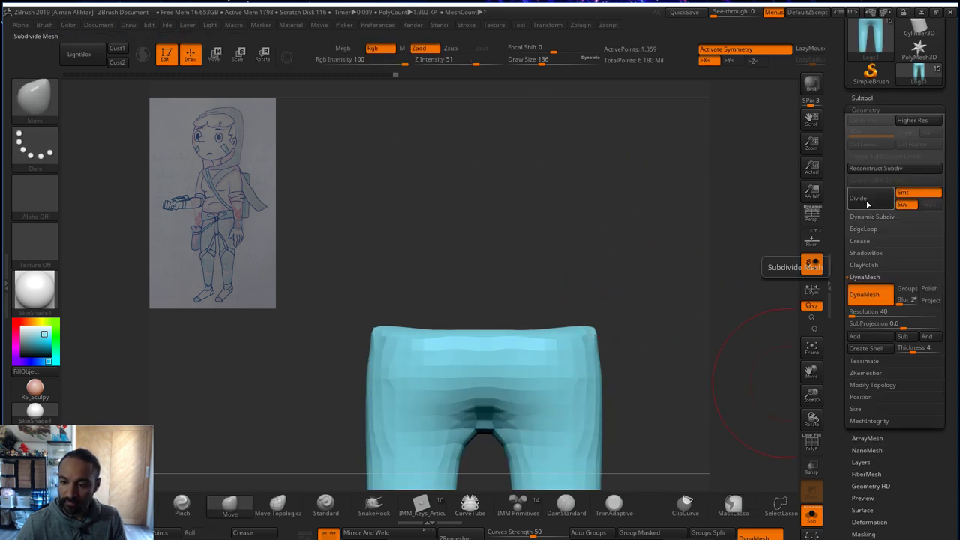
click(868, 203)
drag(691, 264, 721, 294)
click(812, 516)
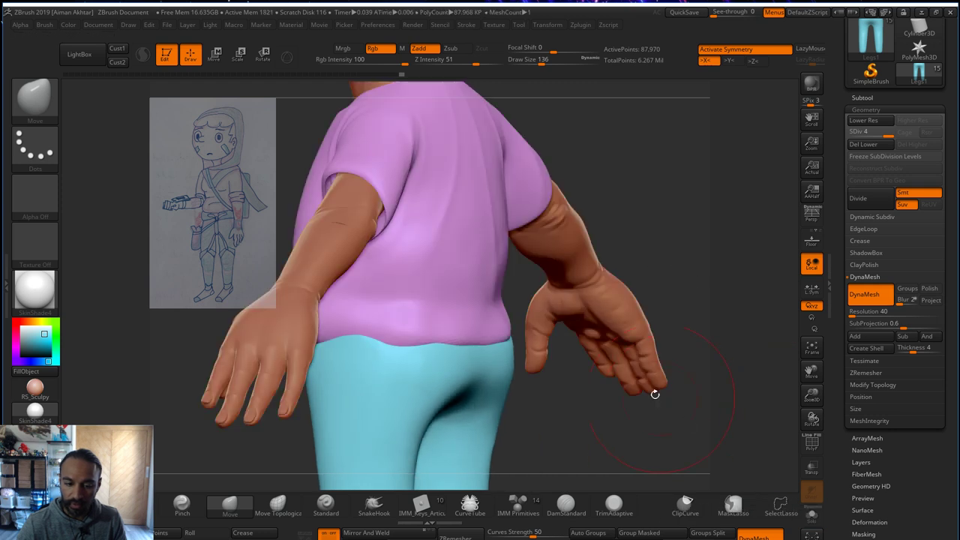
- Inflate the trouser legs with the Inflat brush at size 182 to cover the skin showing through, and smooth them
mouse_move(698, 438)
mouse_down()
mouse_move(730, 454)
mouse_move(657, 486)
mouse_move(652, 465)
mouse_move(626, 444)
mouse_move(650, 398)
mouse_move(620, 380)
mouse_up()
key(b)
key(i)
key(n)
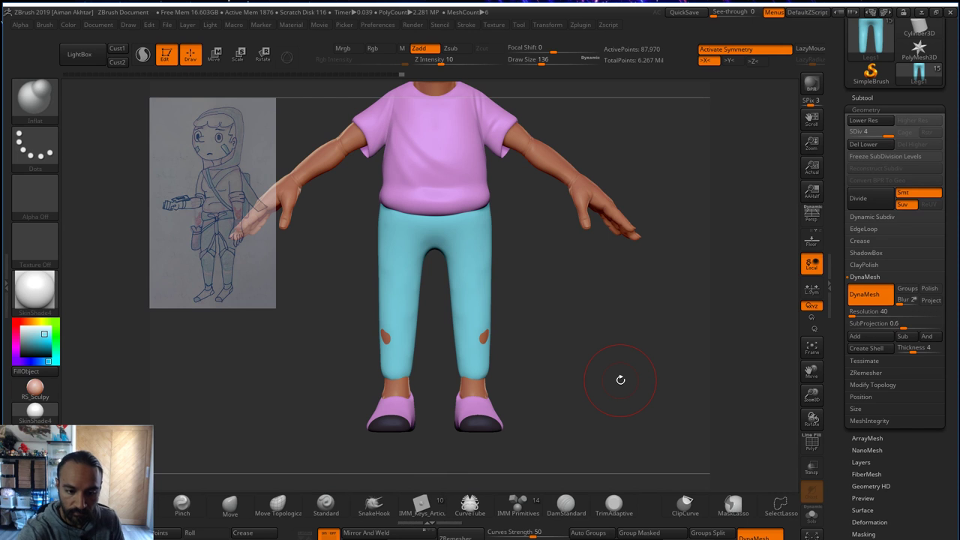
key(bracketright)
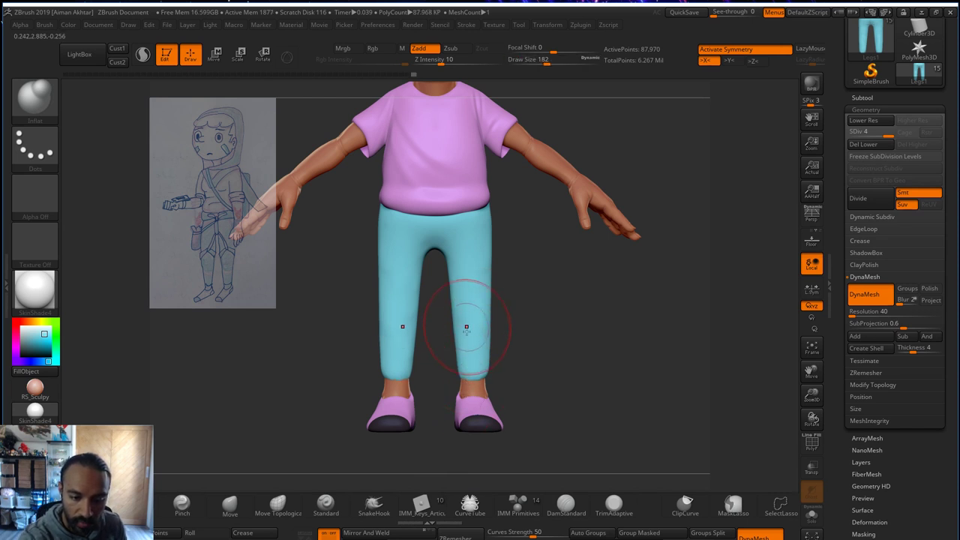
right_drag(473, 349, 463, 248)
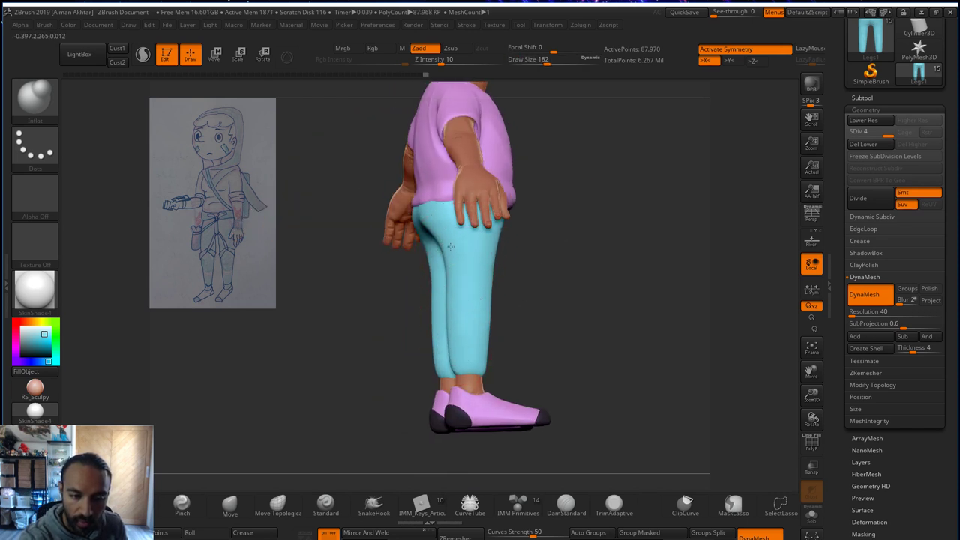
drag(575, 246, 488, 223)
shift+drag(664, 213, 619, 208)
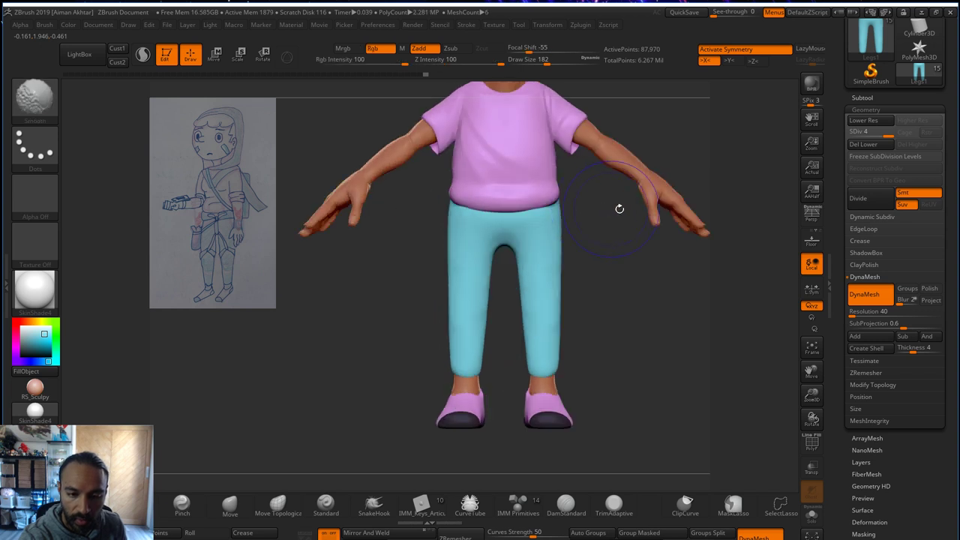
- Adjust the front of the trousers' waist beneath the shirt's hem with the Move brush at size 177
alt+drag(647, 275, 599, 315)
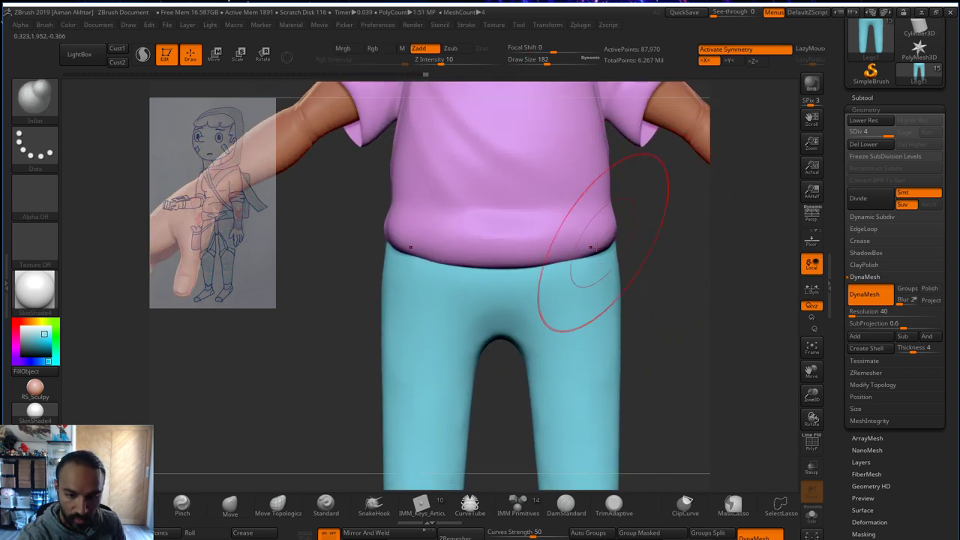
key(b)
key(m)
key(v)
key(s)
key(s)
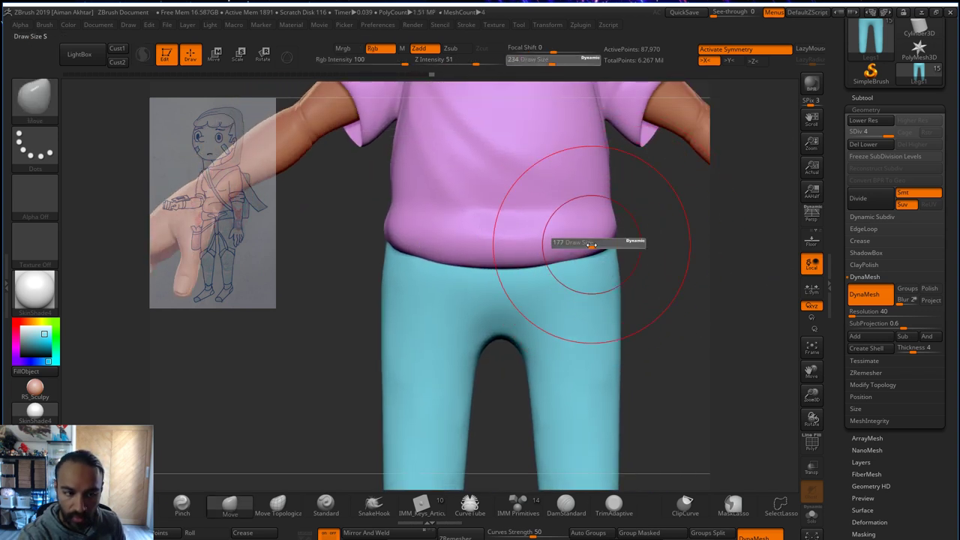
drag(589, 261, 582, 249)
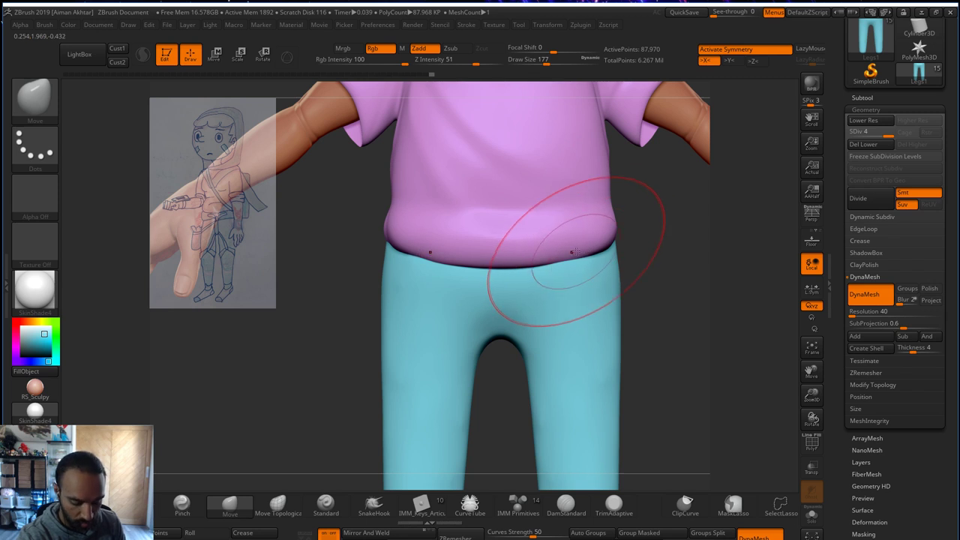
- Select the shirt and reshape the front of its hem over the trousers with the Move brush
alt+click(525, 257)
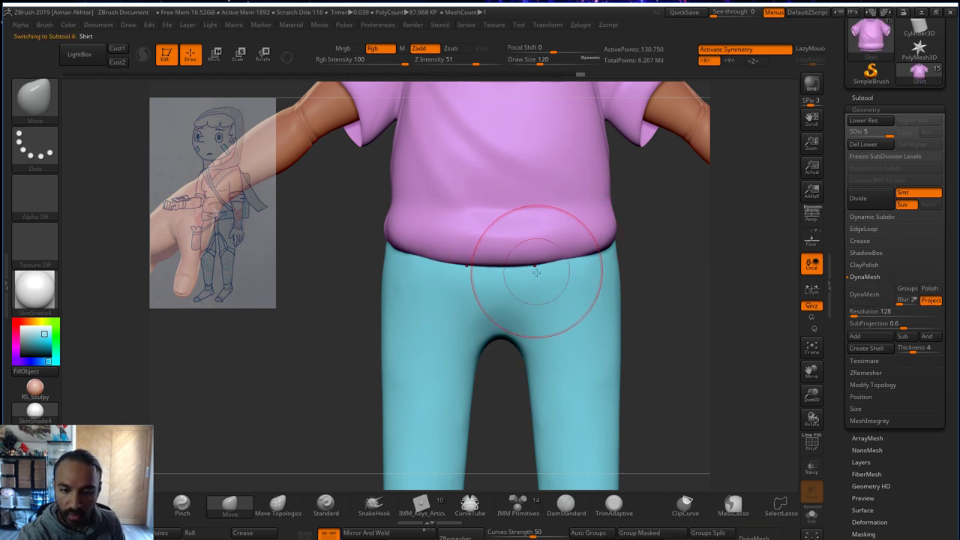
key(shift)
key(b)
key(m)
key(v)
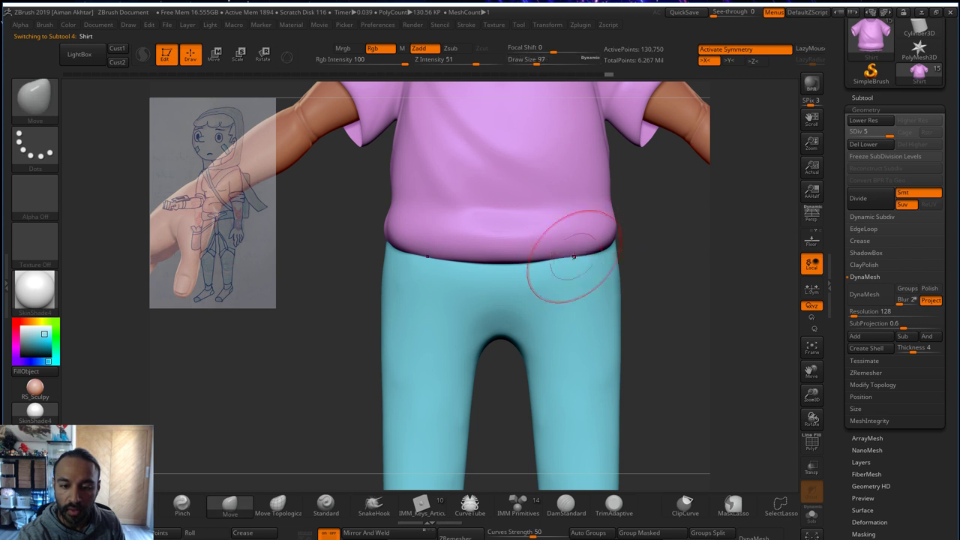
- Reshape and smooth the back of the shirt's hem with the Move brush, undoing a size 136 stroke and using sizes 83 to 116
mouse_move(632, 247)
mouse_down()
mouse_move(677, 244)
mouse_move(679, 260)
mouse_up()
key(s)
drag(607, 265, 558, 249)
key(s)
key(s)
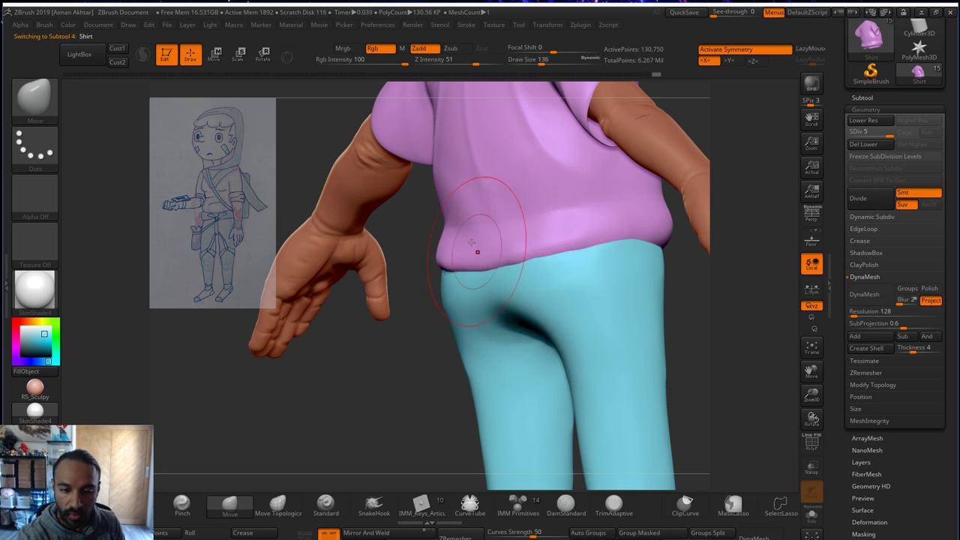
mouse_move(446, 175)
mouse_down()
mouse_move(454, 173)
mouse_move(449, 179)
mouse_up()
key(ctrl+z)
key(s)
key(bracketleft)
key(bracketleft)
key(bracketleft)
key(bracketleft)
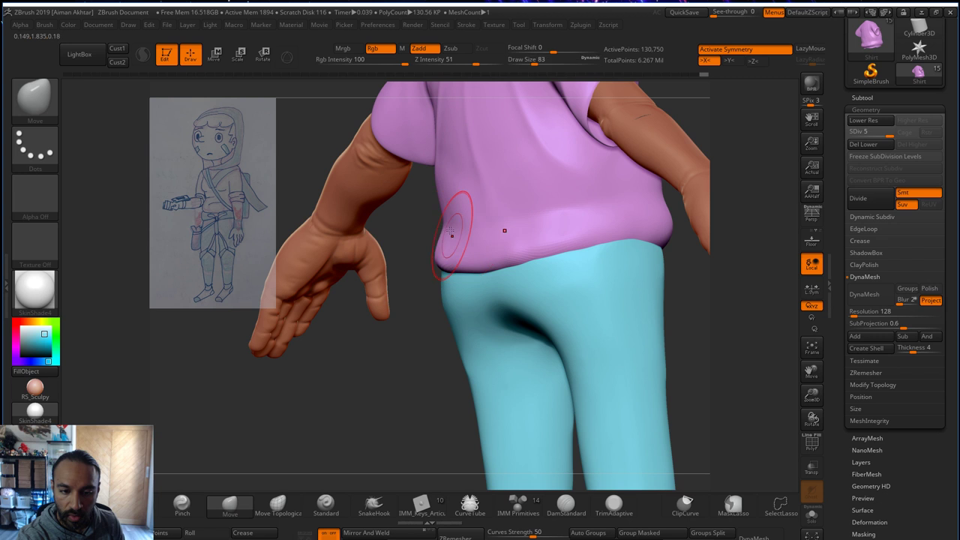
key(bracketright)
key(bracketright)
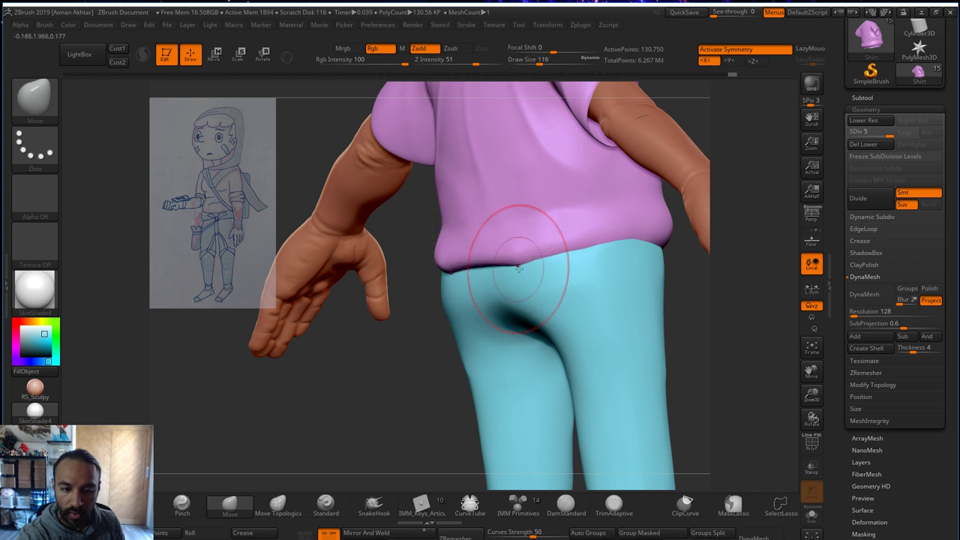
right_drag(552, 262, 598, 250)
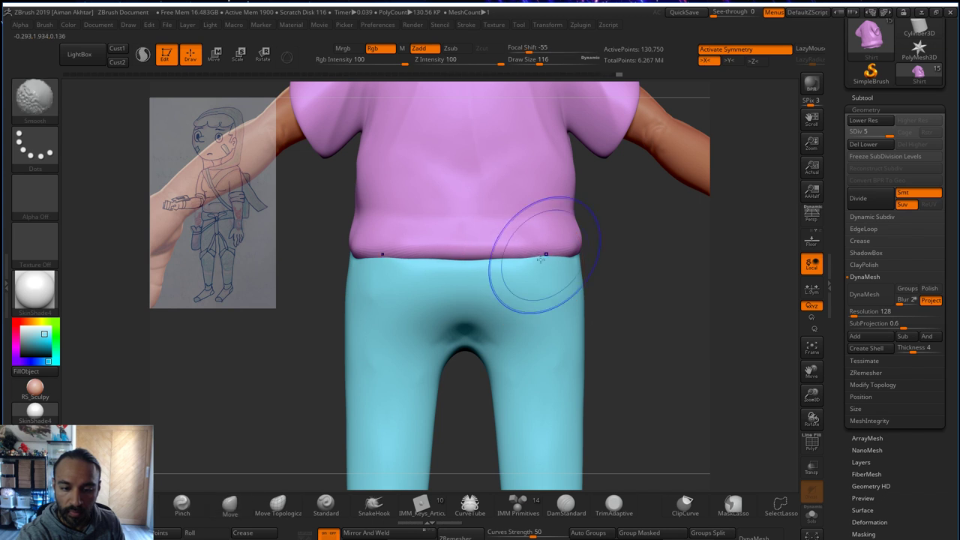
- Select the trousers and fill the creased area above the crotch at the back with the Inflat brush at size 116
alt+click(500, 292)
key(b)
key(i)
key(n)
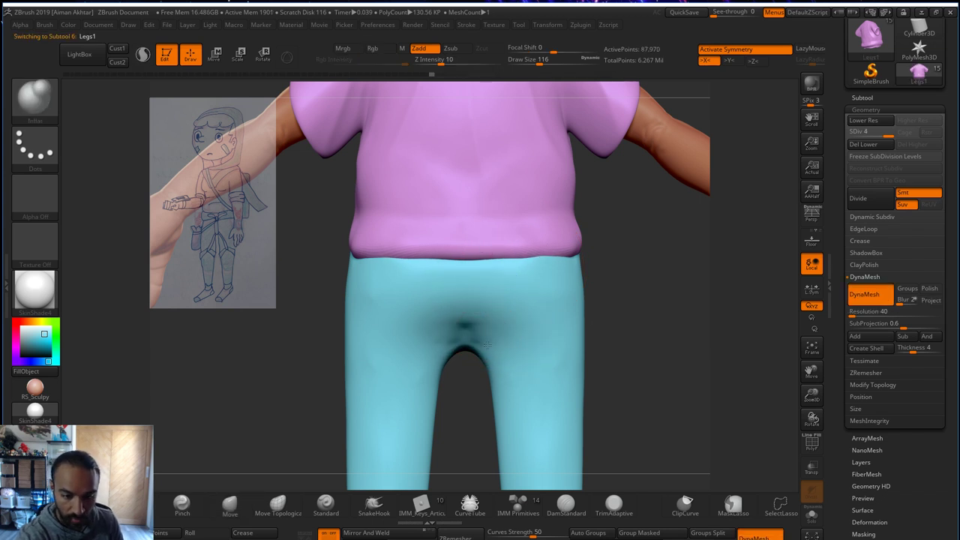
mouse_move(474, 321)
mouse_down()
mouse_move(517, 317)
mouse_move(504, 343)
mouse_up()
key(shift)
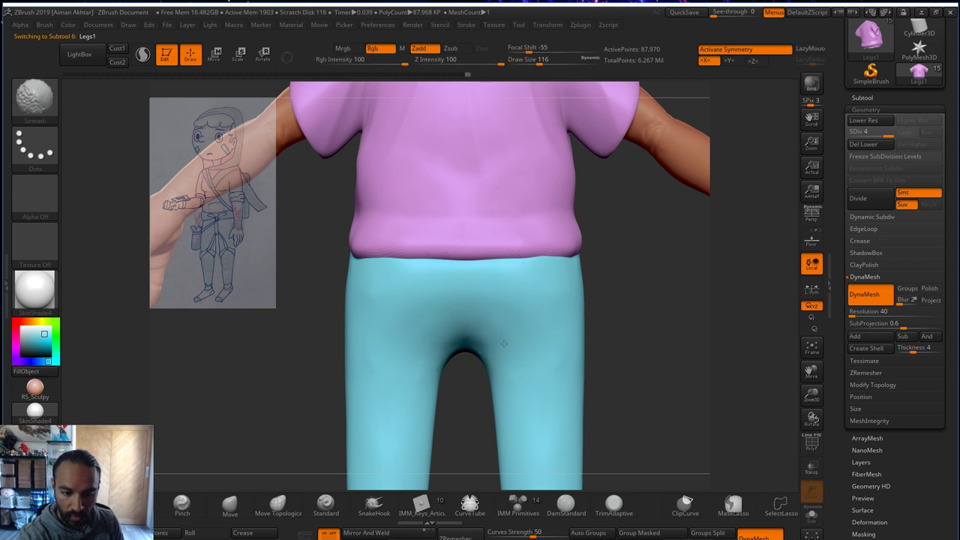
- Enlarge the brush to size 136 and smooth the seat of the trousers below the shirt's hem
mouse_move(642, 293)
mouse_down()
mouse_move(495, 327)
mouse_move(463, 315)
mouse_up()
key(bracketright)
key(bracketright)
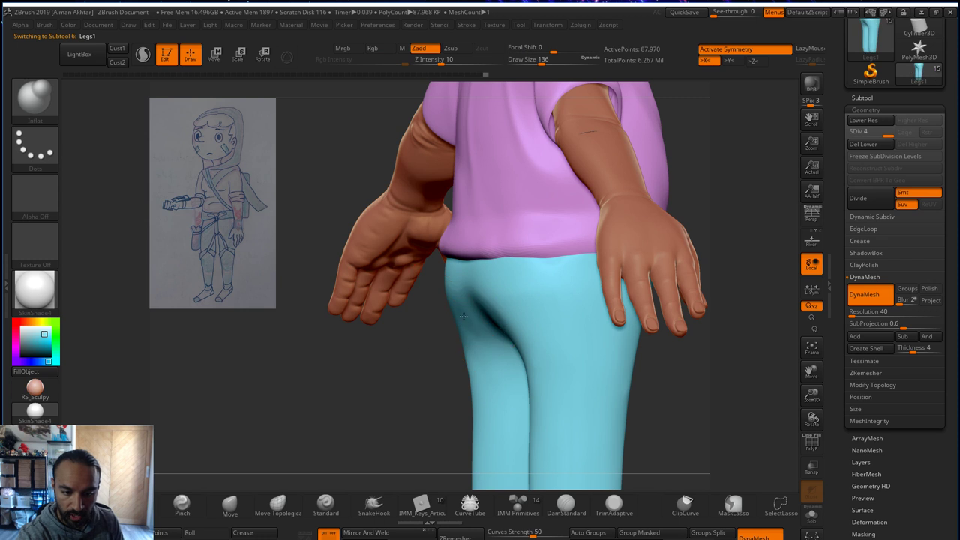
key(shift)
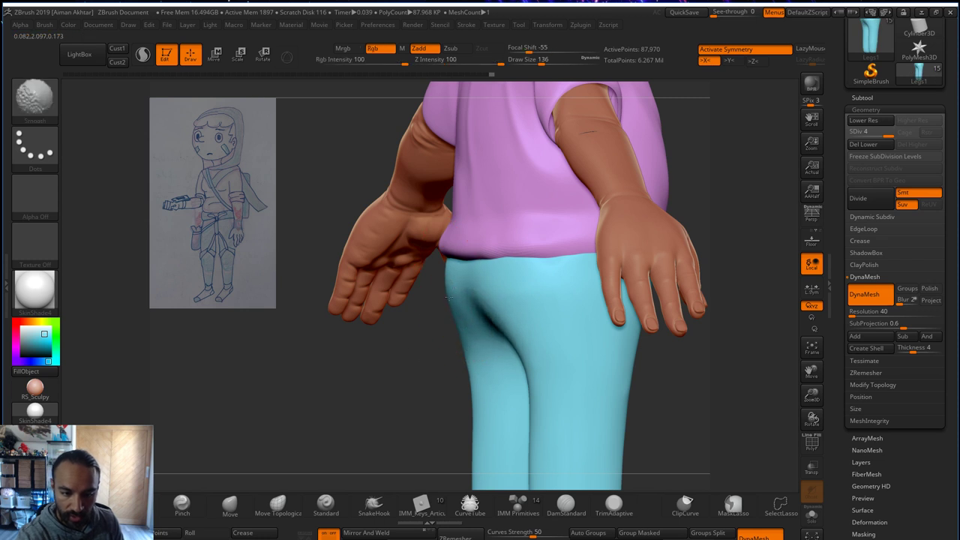
mouse_move(450, 291)
shift+mouse_down()
mouse_move(407, 370)
mouse_move(529, 283)
shift+mouse_up()
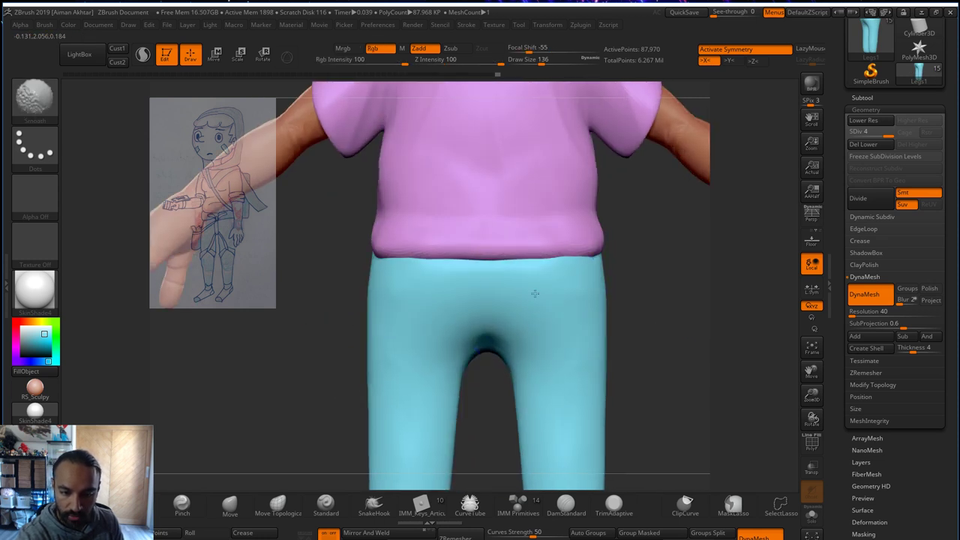
- Refine the trousers with the Inflat brush reduced to size 80 and frame the whole character
mouse_move(498, 362)
mouse_down()
mouse_move(487, 336)
mouse_move(534, 359)
mouse_up()
mouse_move(662, 270)
mouse_down()
mouse_move(540, 279)
mouse_move(523, 320)
mouse_up()
key(s)
key(shift)
key(f)
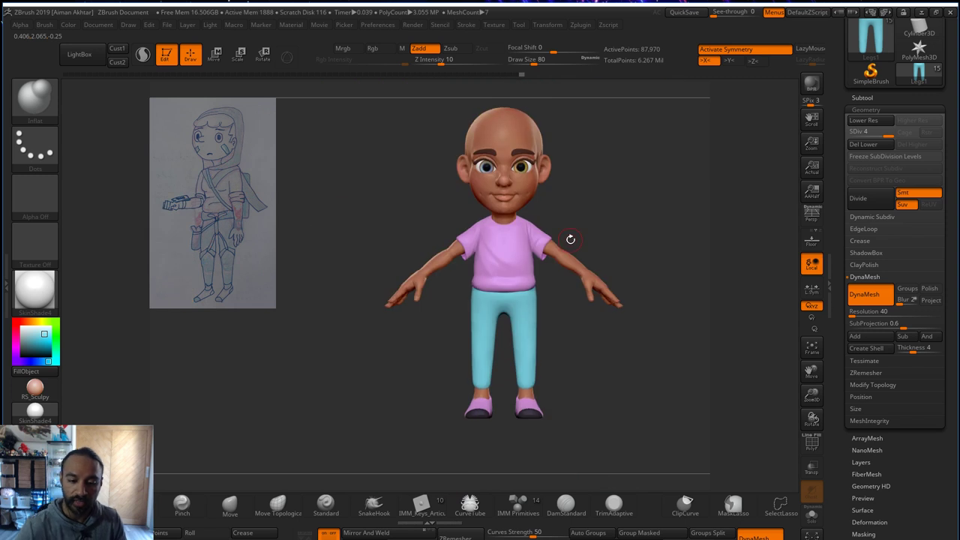
- Isolate the trousers and mask a waistband around their top edge, leaving a gap at the front centre
drag(579, 491, 655, 435)
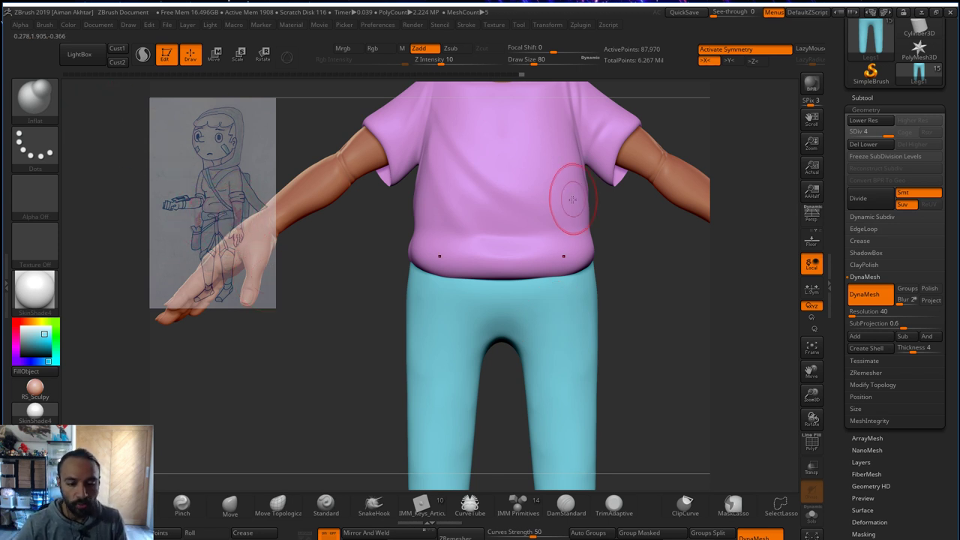
click(811, 514)
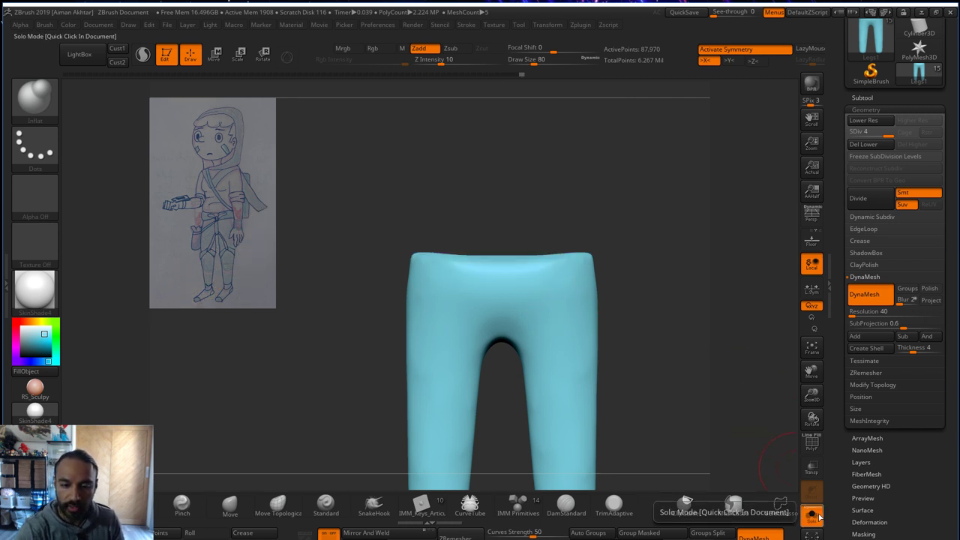
key(ctrl)
mouse_move(563, 278)
mouse_down()
mouse_move(643, 214)
mouse_move(665, 223)
mouse_move(690, 210)
mouse_move(709, 288)
mouse_move(758, 185)
mouse_up()
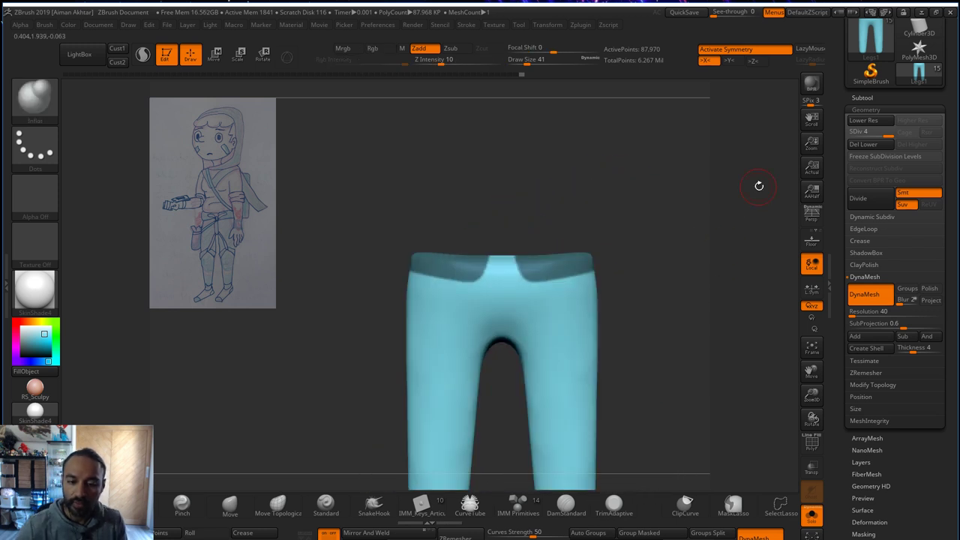
- Extract the masked waistband as a new subtool with thickness 0.02 and smoothing 5, and accept it
click(863, 97)
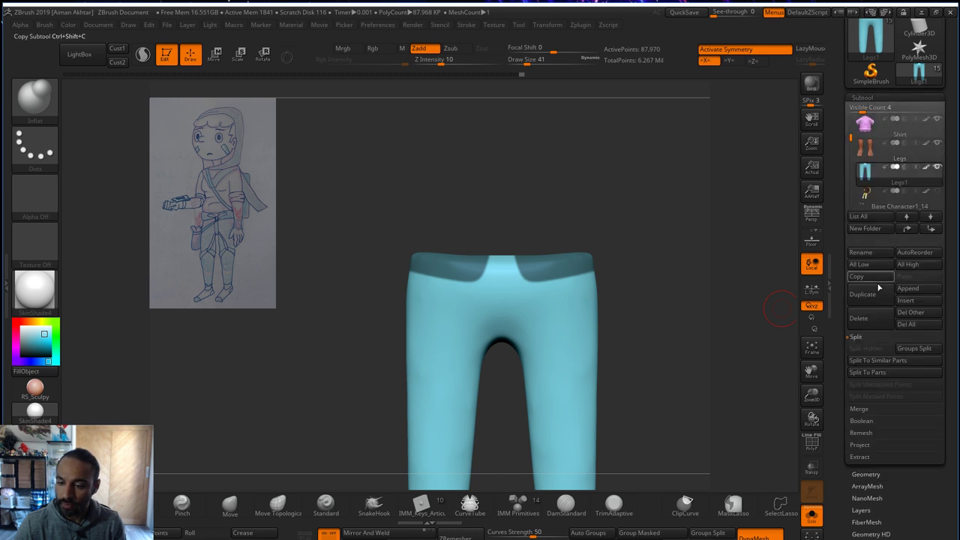
click(860, 459)
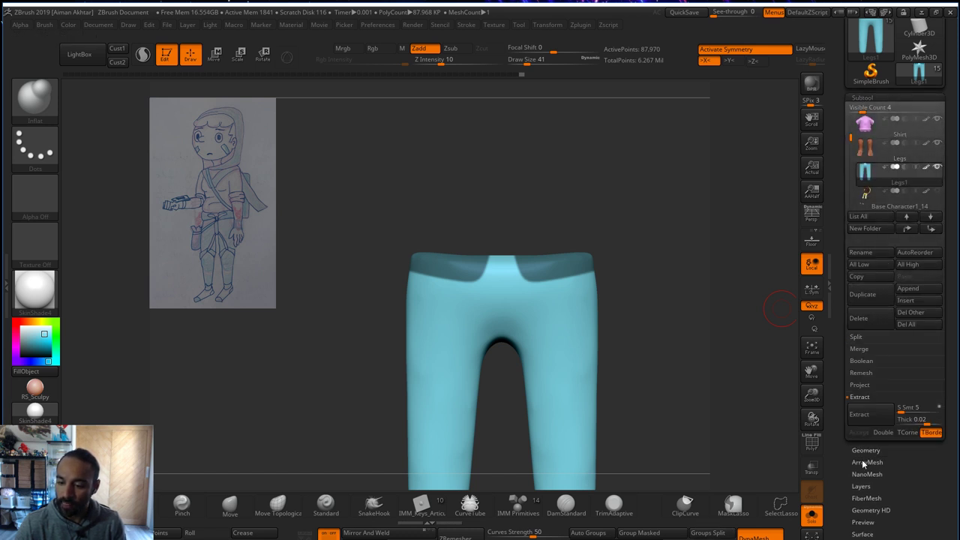
click(874, 414)
click(855, 432)
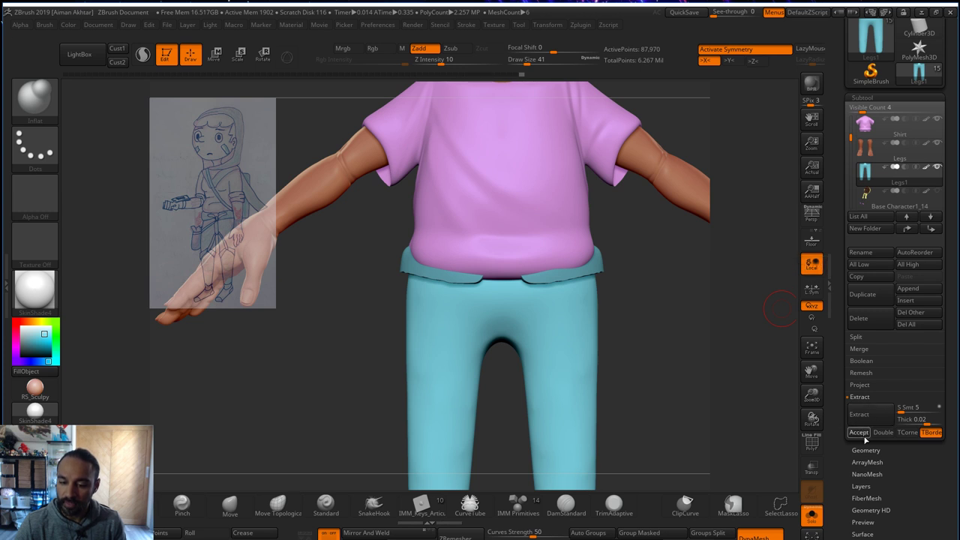
- Clear the mask, smooth the isolated waistband's edges at brush size 187 and show the whole character
mouse_move(604, 296)
mouse_down()
mouse_move(631, 320)
mouse_move(563, 352)
mouse_up()
ctrl+drag(628, 214, 622, 173)
shift+drag(564, 342, 558, 348)
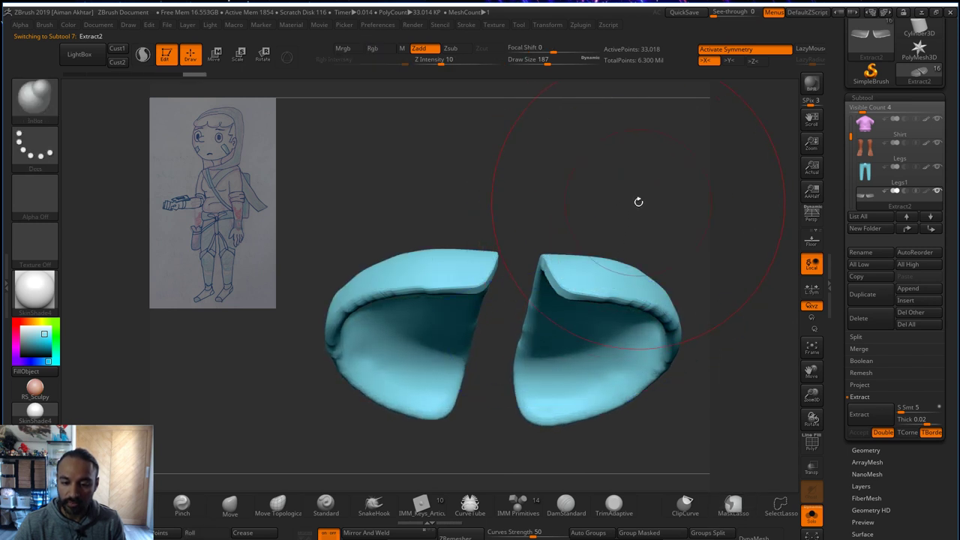
shift+drag(636, 199, 750, 478)
click(813, 517)
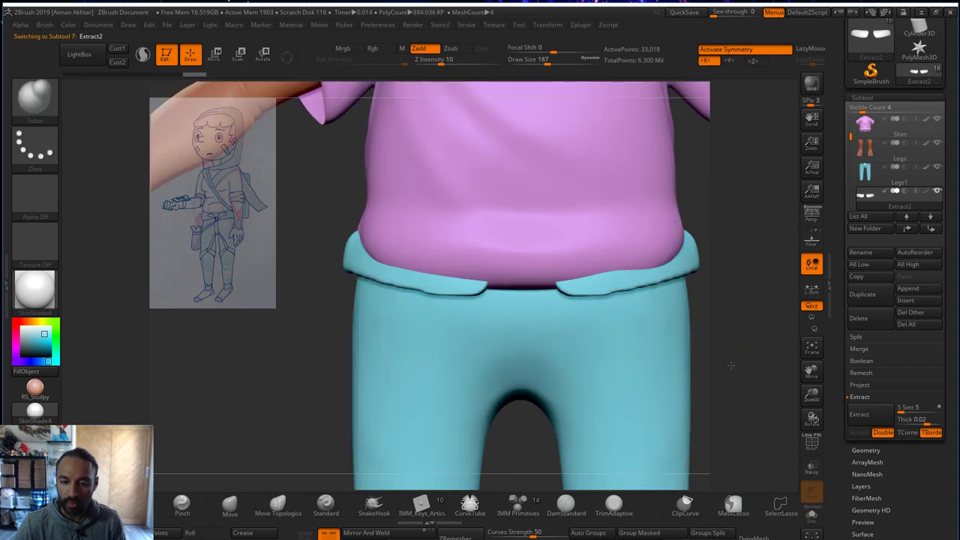
- Check the waistband from the side and convert it to DynaMesh at resolution 128
mouse_move(731, 365)
mouse_down()
mouse_move(480, 398)
mouse_move(530, 402)
mouse_up()
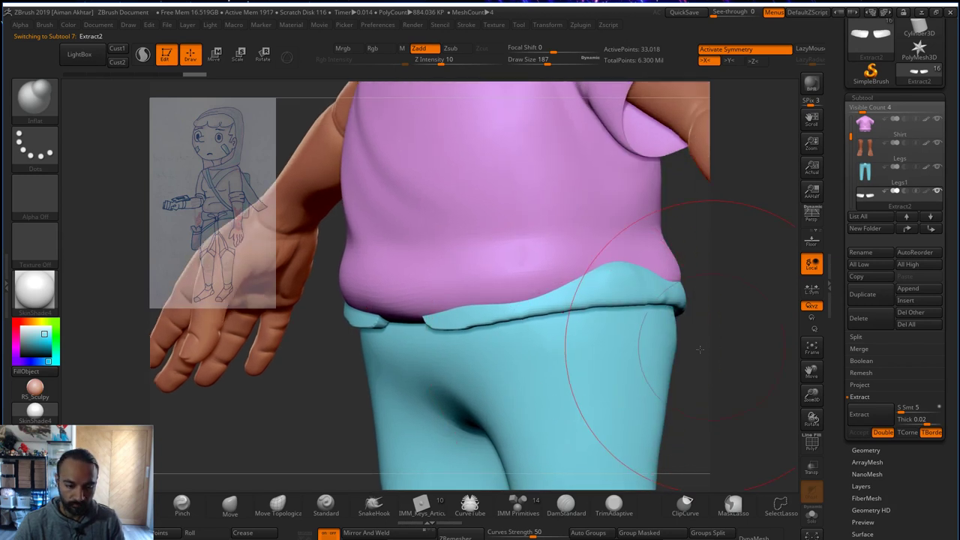
drag(699, 350, 422, 388)
click(865, 450)
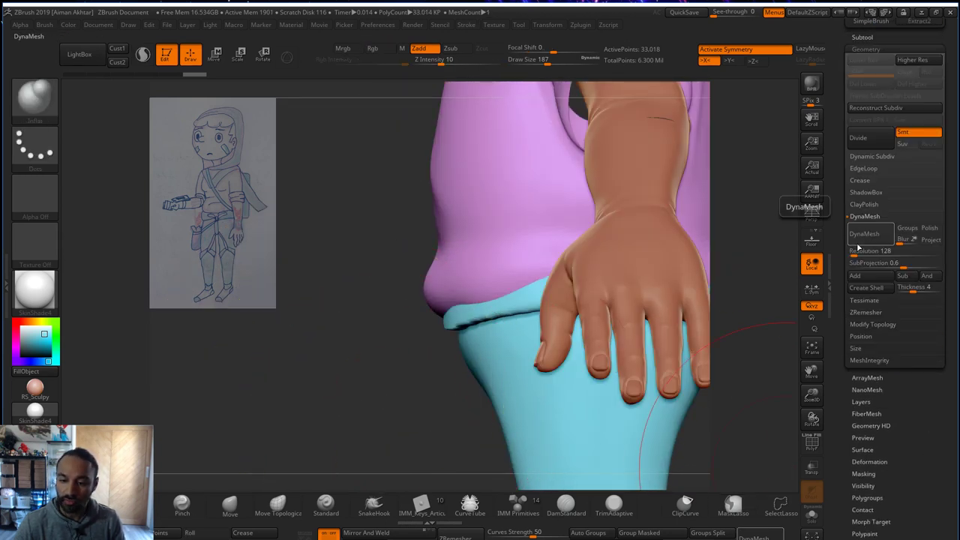
key(shift)
- Reshape the back and sides of the waistband with the Move brush at draw size 299
key(b)
key(m)
key(v)
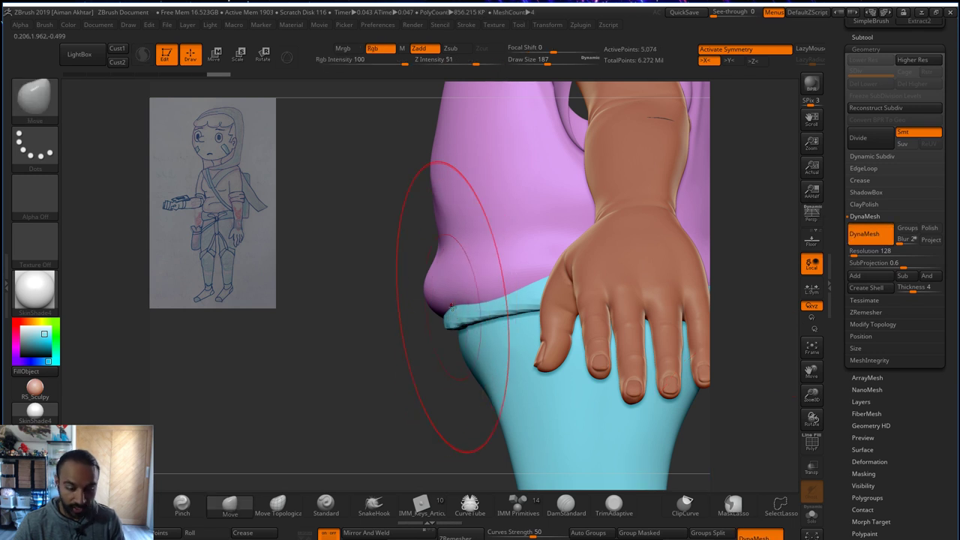
key(s)
click(462, 311)
drag(447, 310, 438, 309)
drag(367, 348, 451, 358)
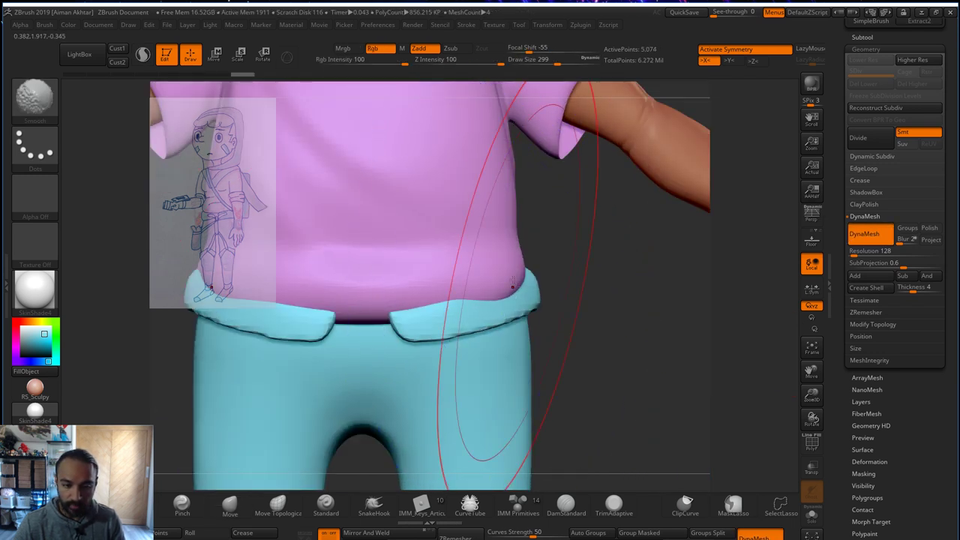
drag(519, 309, 525, 306)
drag(454, 335, 457, 344)
alt+drag(555, 335, 664, 336)
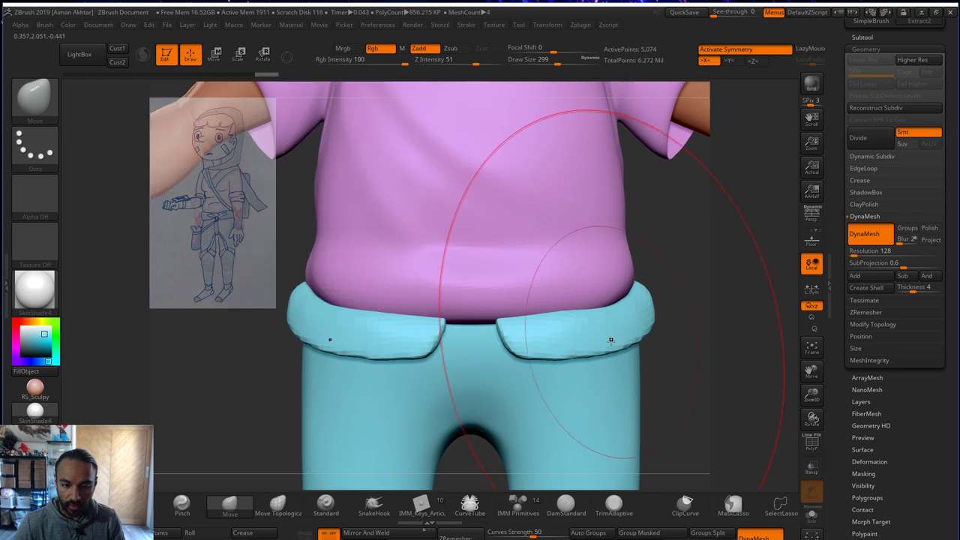
- Reshape the waistband's front flaps and lower edge with the Move brush at draw size 187
key(s)
click(600, 344)
drag(598, 345, 542, 353)
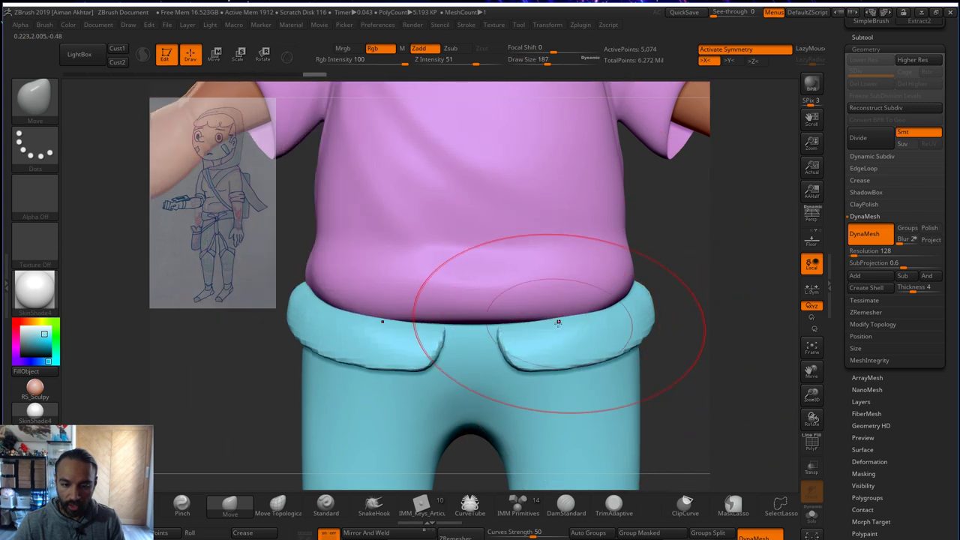
drag(595, 306, 581, 321)
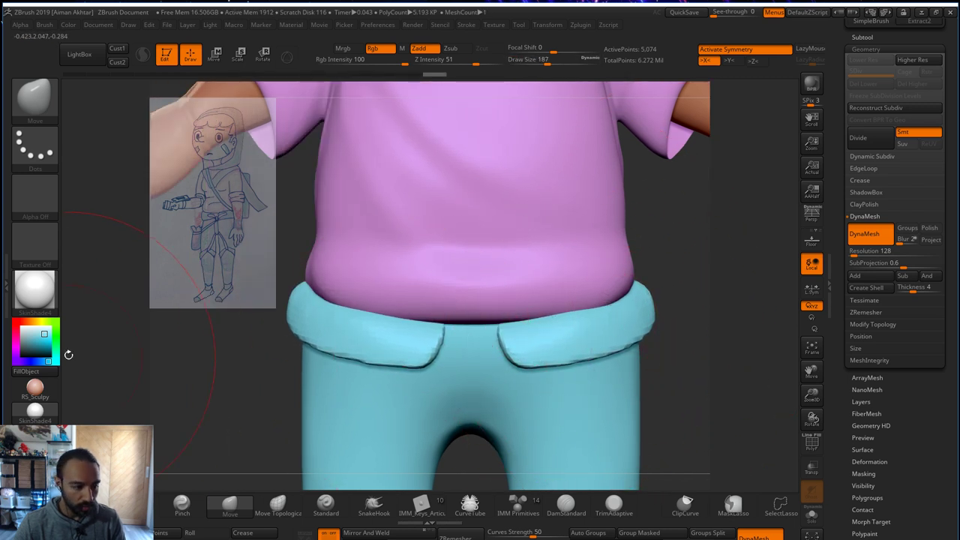
- Fill the waistband with a dark grey-blue colour and smooth its front flaps
click(24, 346)
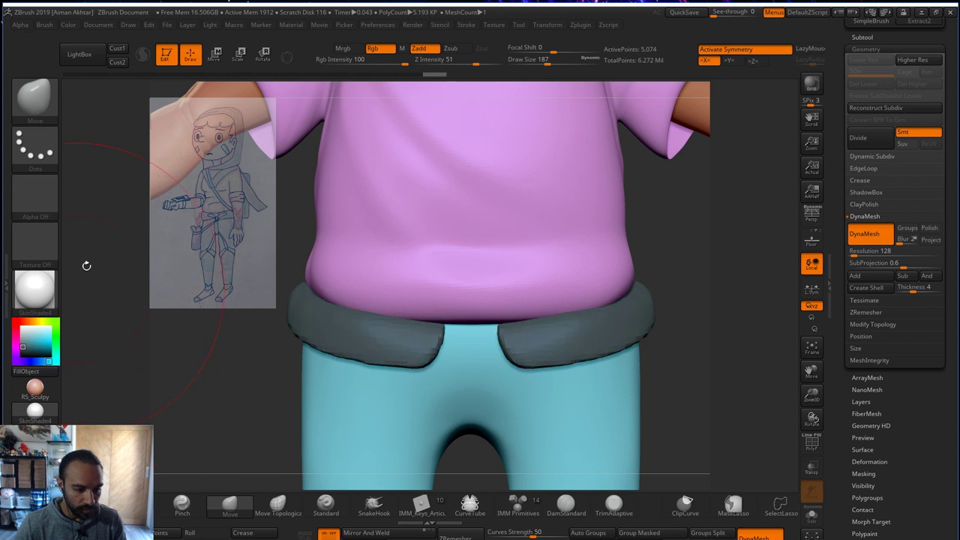
click(72, 27)
key(shift)
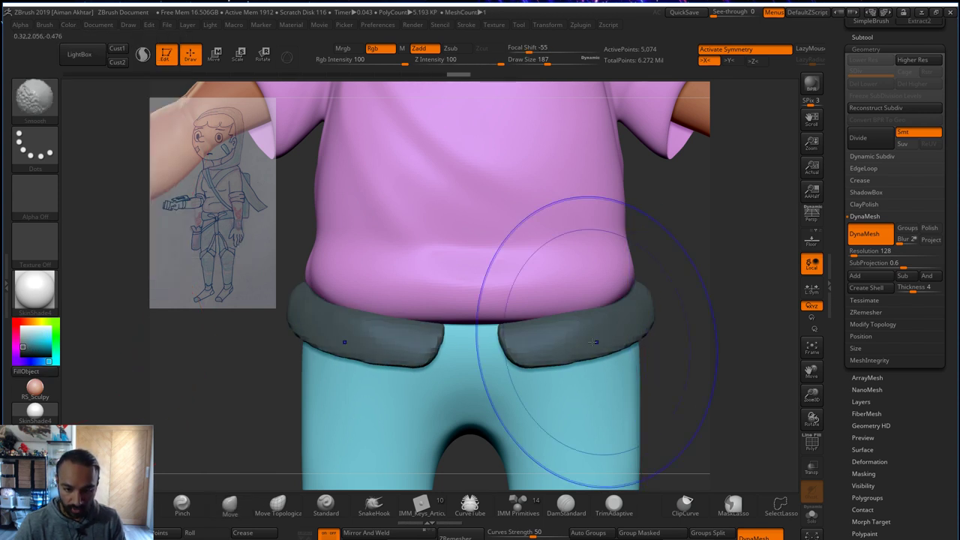
shift+drag(593, 343, 560, 342)
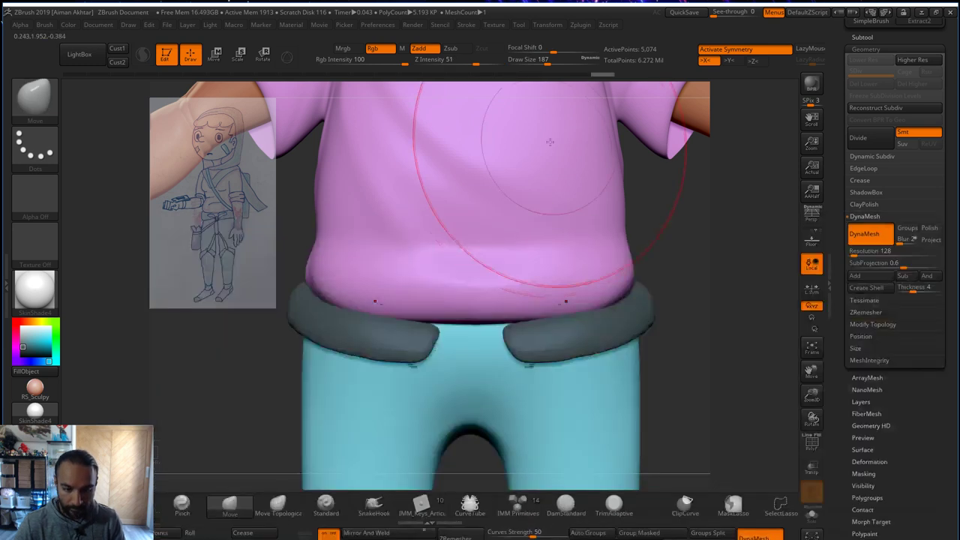
- Adjust the waistband's front ends and lower edge with the Move brush, varying its draw size down to 177
key(s)
mouse_move(520, 338)
mouse_down()
mouse_move(504, 350)
mouse_move(512, 321)
mouse_move(524, 320)
mouse_up()
key(s)
click(508, 344)
key(s)
drag(668, 305, 668, 234)
key(s)
drag(605, 349, 613, 350)
- Pull the waistband's front edge against the trousers from below with the Move brush and reduce its draw size to 77
mouse_move(670, 358)
mouse_down()
mouse_move(667, 341)
mouse_move(641, 370)
mouse_up()
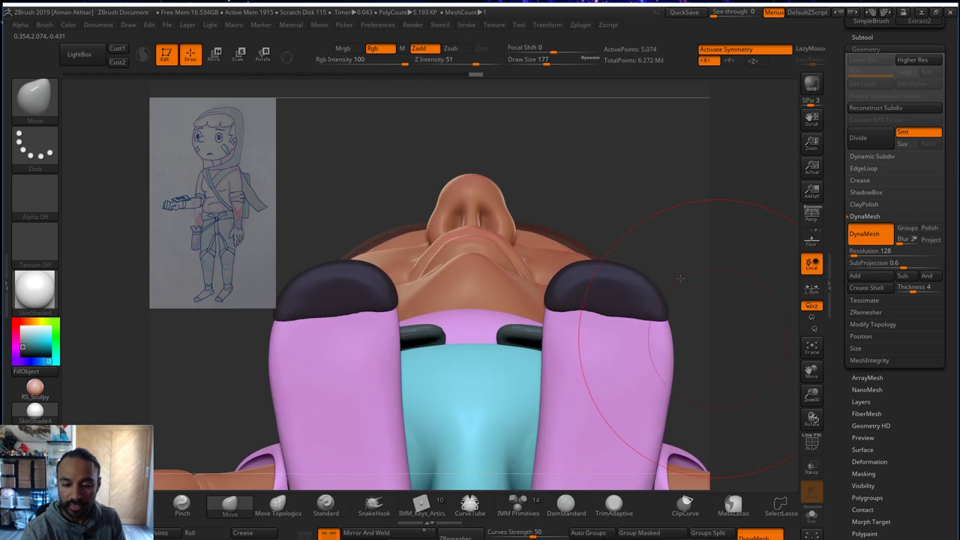
mouse_move(738, 353)
alt+mouse_down()
mouse_move(707, 283)
mouse_move(619, 323)
mouse_move(603, 348)
mouse_move(597, 341)
alt+mouse_up()
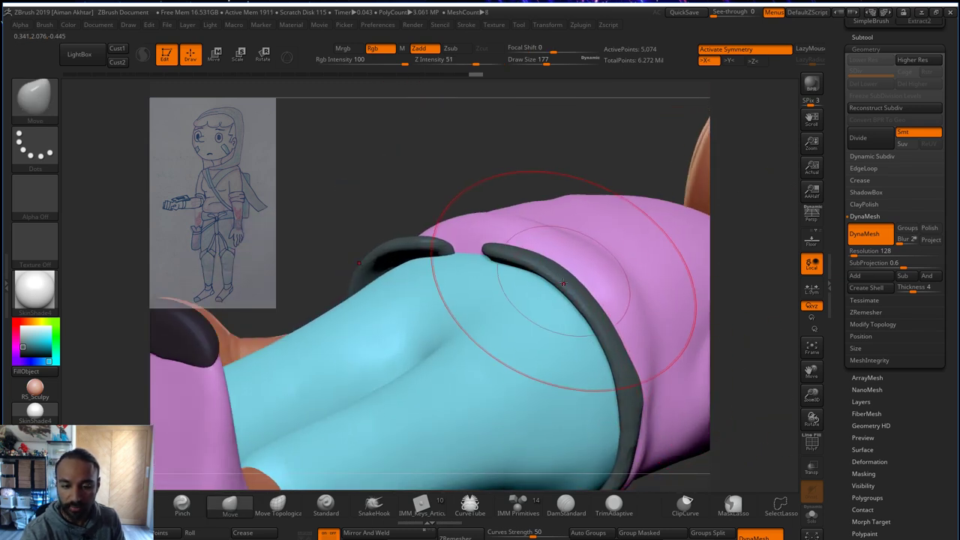
drag(554, 276, 507, 251)
mouse_move(757, 299)
mouse_down()
mouse_move(772, 295)
mouse_move(743, 333)
mouse_move(705, 303)
mouse_move(590, 306)
mouse_move(512, 345)
mouse_up()
key(s)
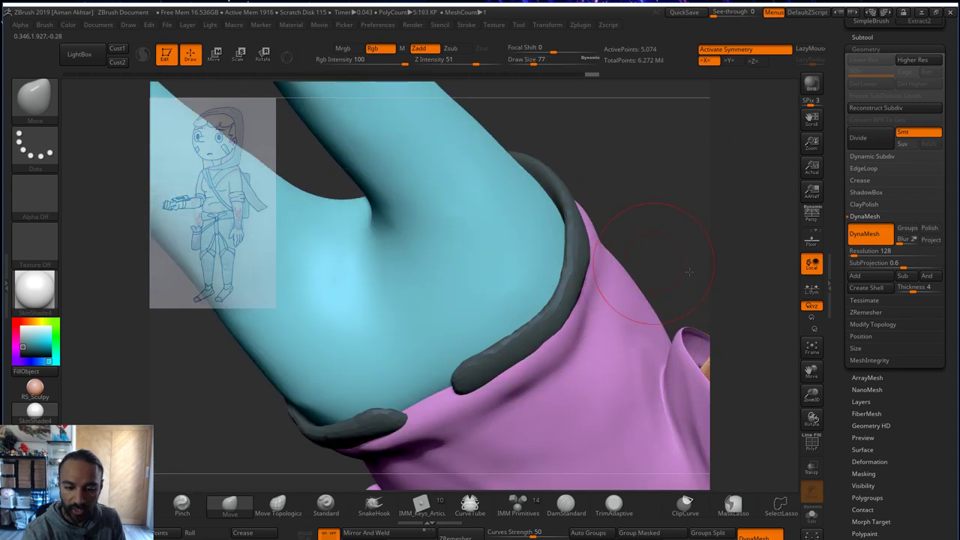
right_drag(688, 271, 457, 375)
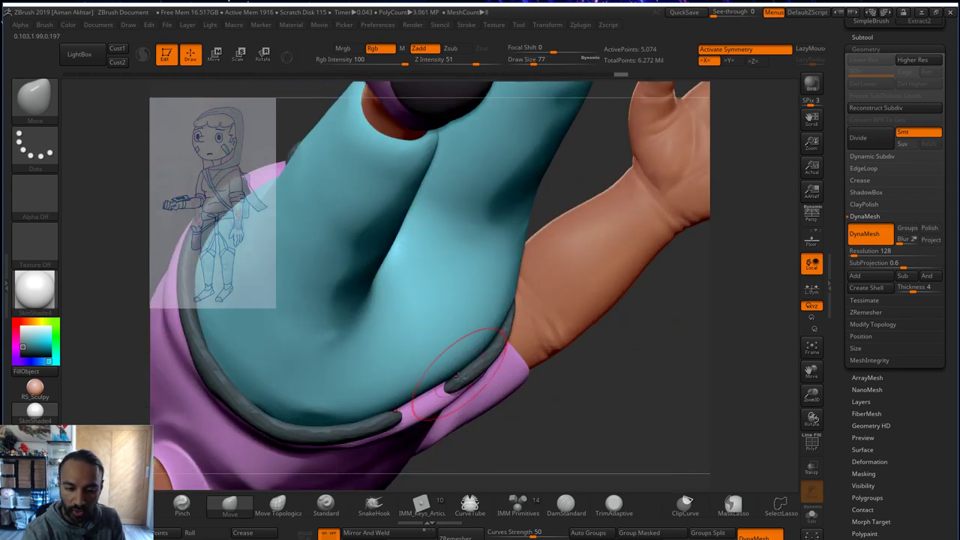
- Isolate the waistband, lasso-mask its inner area inside the rim and invert the mask
click(816, 517)
right_drag(617, 434, 658, 445)
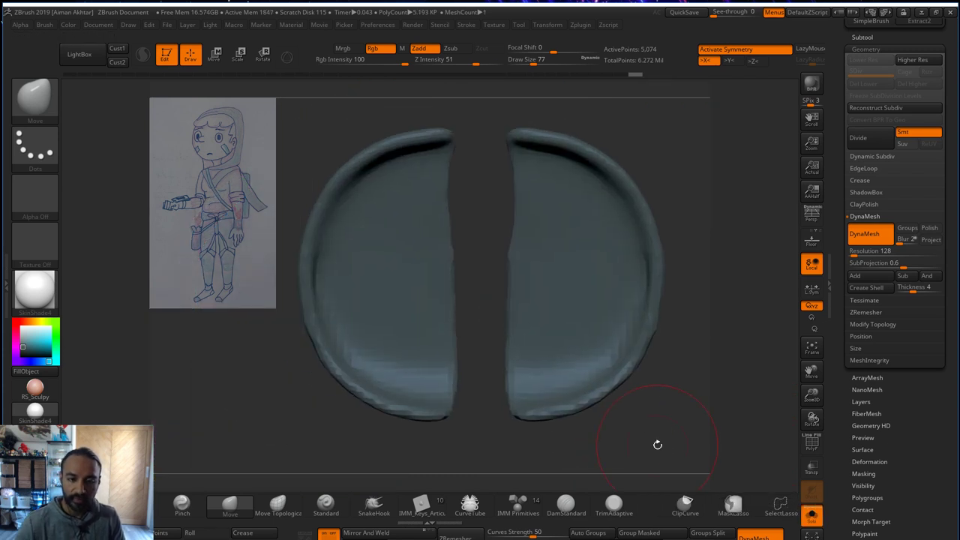
key(ctrl)
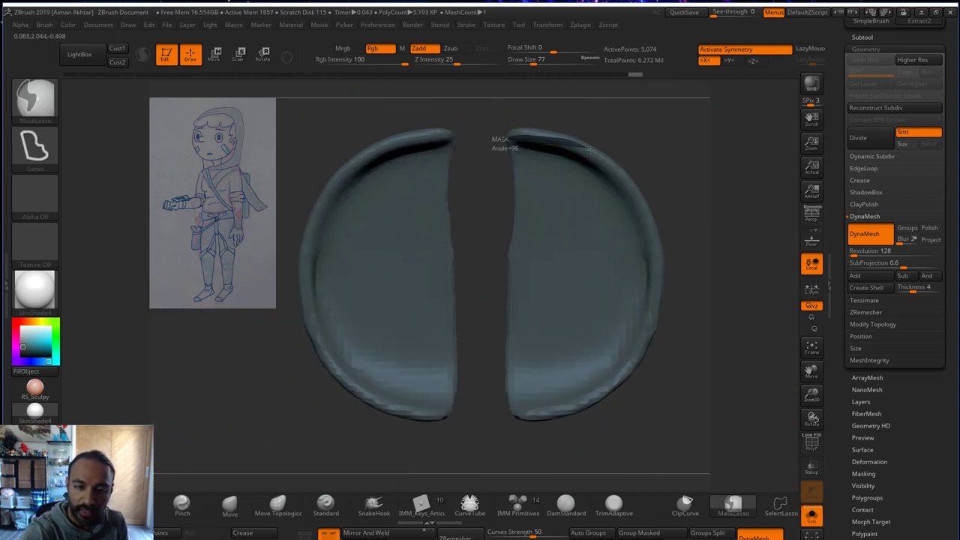
mouse_move(627, 182)
ctrl+mouse_down()
mouse_move(654, 234)
mouse_move(626, 360)
mouse_move(568, 405)
mouse_move(473, 401)
mouse_move(468, 384)
ctrl+mouse_up()
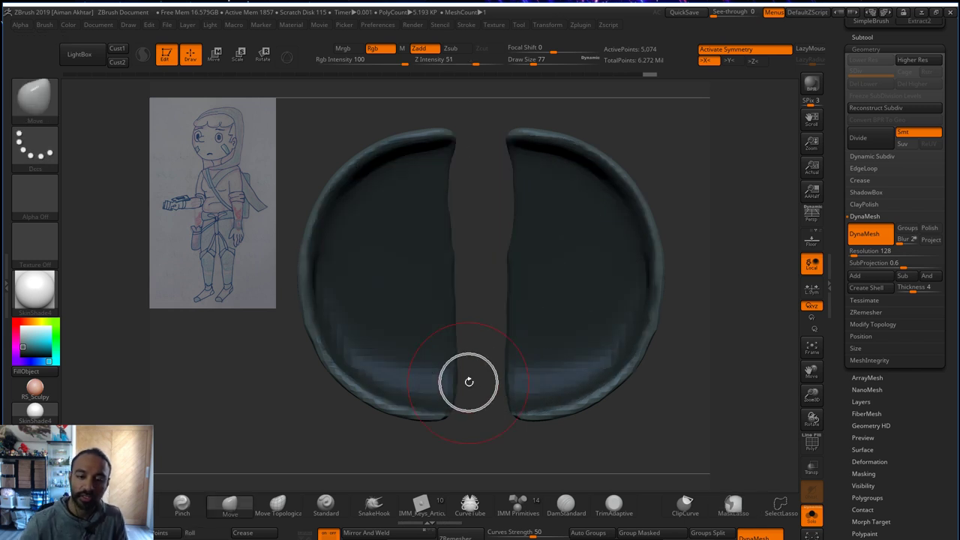
ctrl+click(584, 455)
- Collapse the waistband's unmasked inner faces across their width and depth with Transpose Move and shift them sideways
click(215, 54)
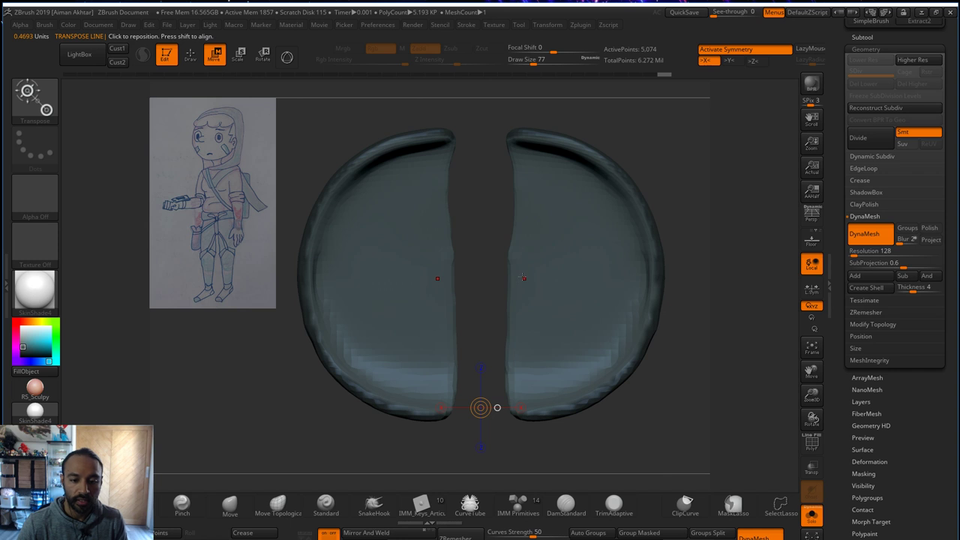
mouse_move(524, 278)
shift+mouse_down()
mouse_move(683, 279)
mouse_move(528, 278)
shift+mouse_up()
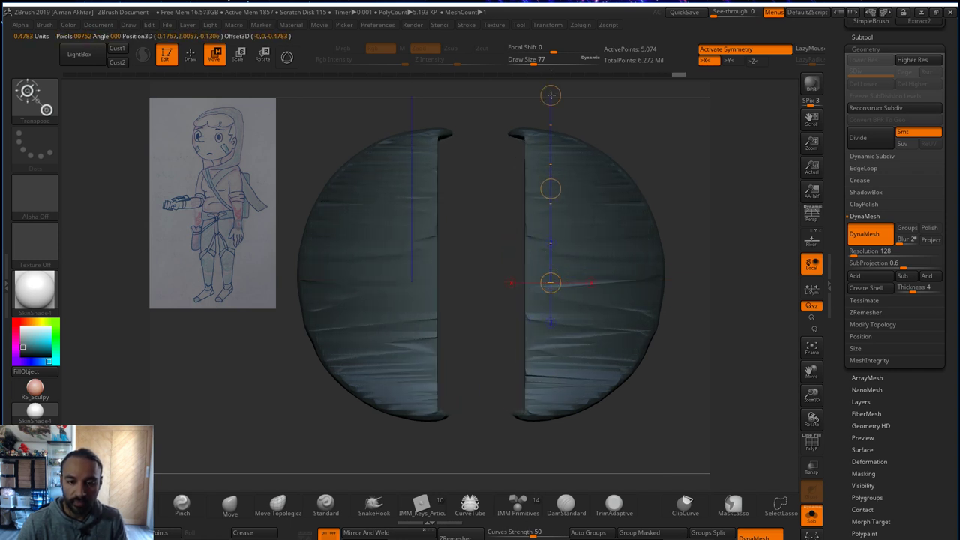
drag(550, 95, 550, 281)
click(196, 59)
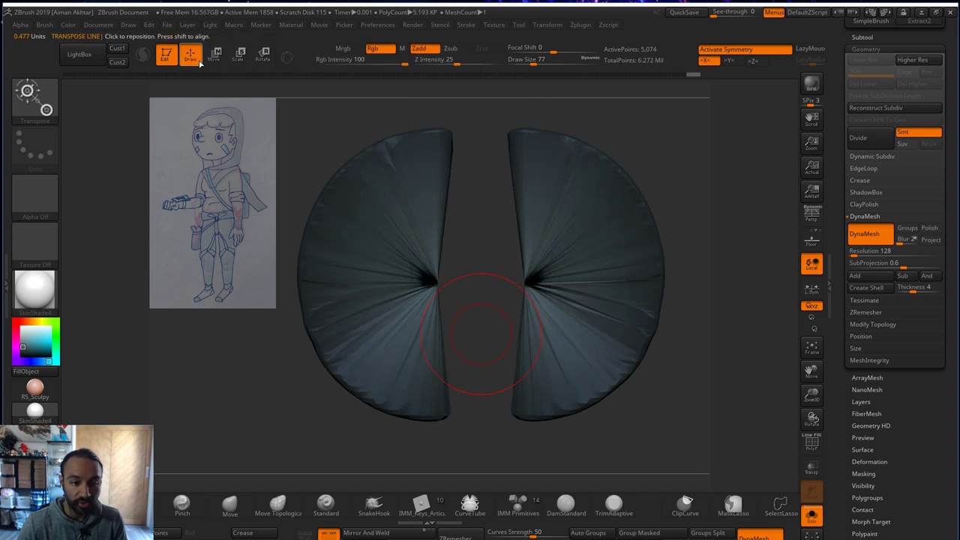
click(214, 55)
shift+drag(608, 262, 725, 262)
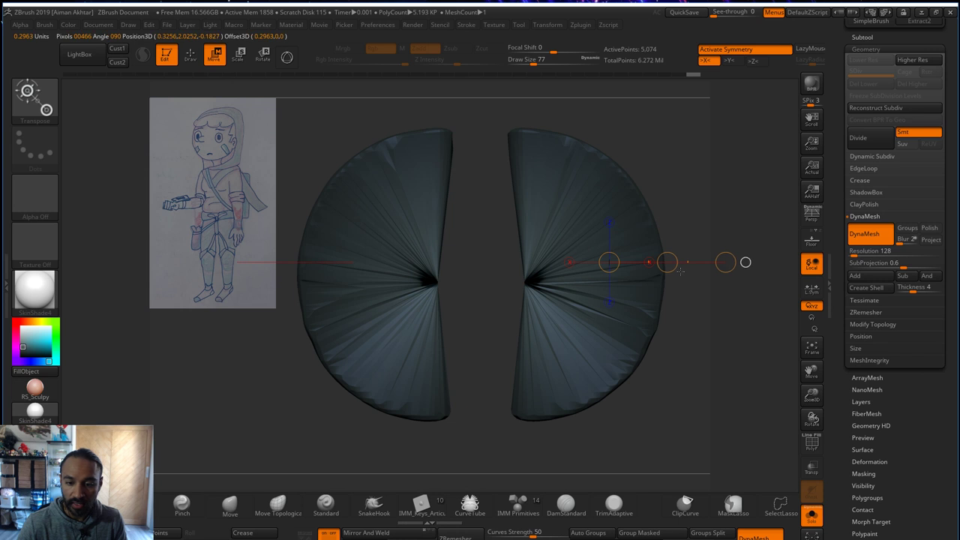
drag(667, 262, 659, 262)
drag(691, 236, 684, 278)
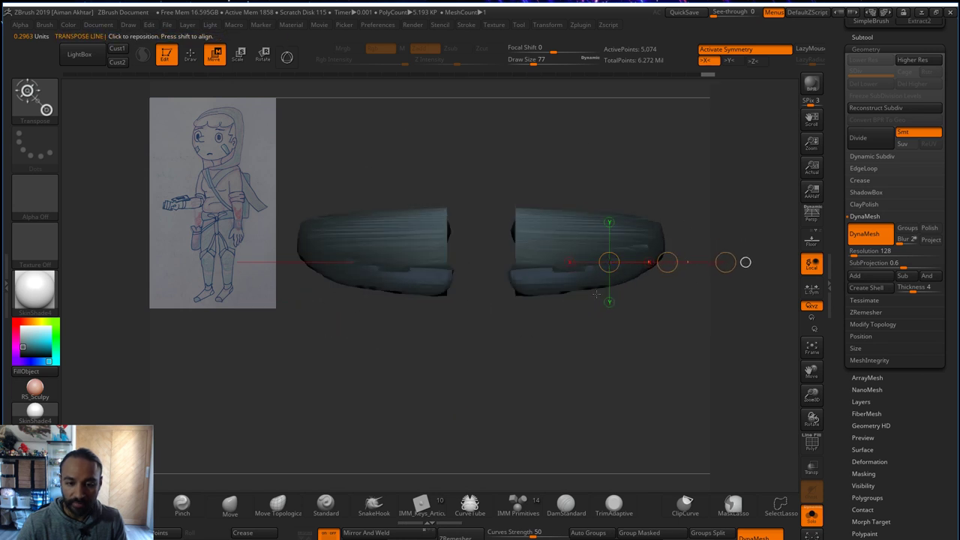
- Clear the mask, re-DynaMesh the waistband and smooth its inner faces at draw size 167
click(190, 56)
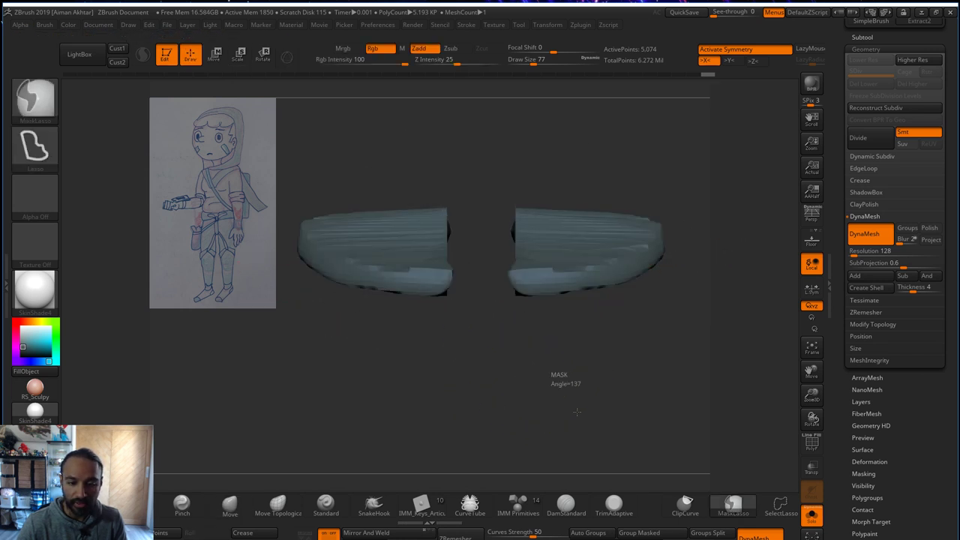
key(s)
drag(570, 285, 574, 286)
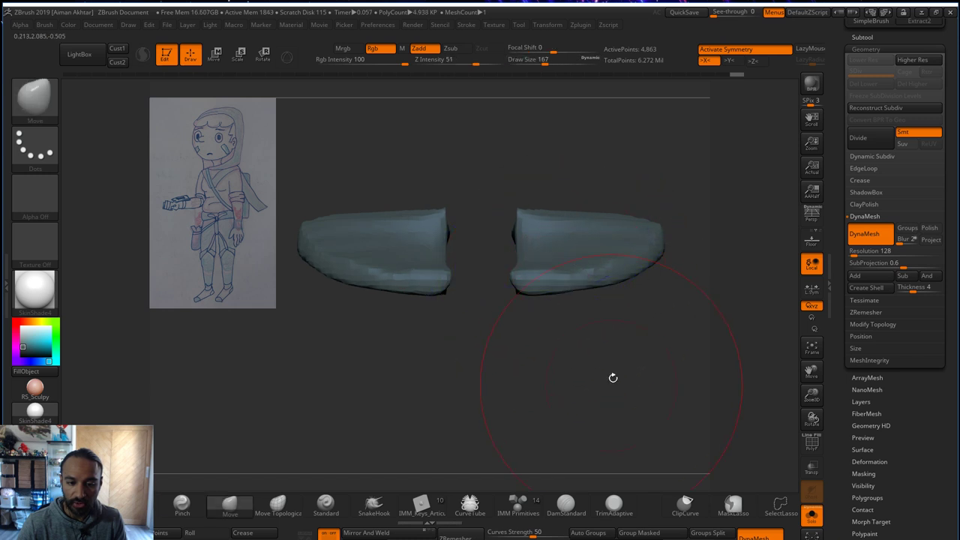
shift+drag(553, 377, 609, 248)
key(b)
key(m)
key(v)
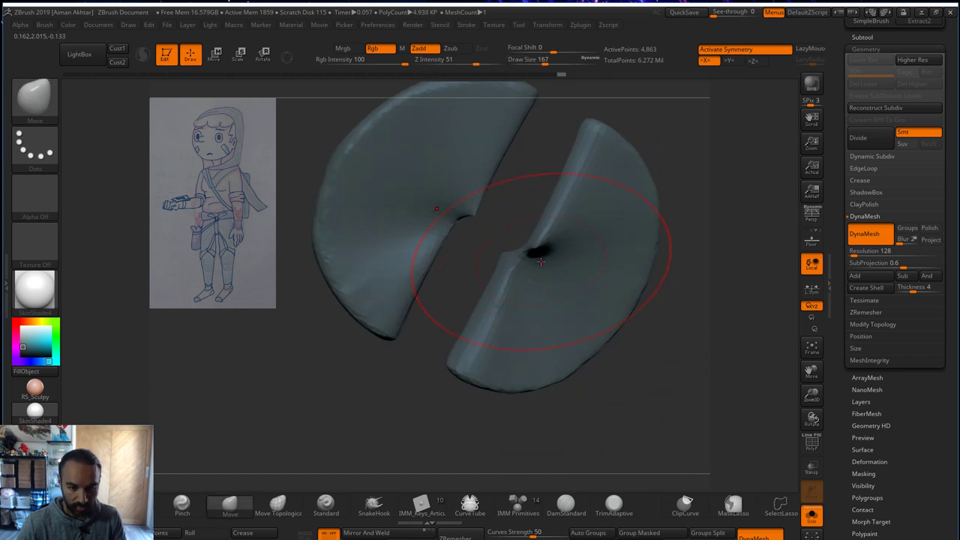
- Fill out the pinched centre of the waistband's inner faces with the Inflat brush, smooth it and re-DynaMesh
key(b)
key(i)
key(n)
mouse_move(540, 261)
mouse_down()
mouse_move(537, 278)
mouse_move(599, 336)
mouse_move(606, 184)
mouse_up()
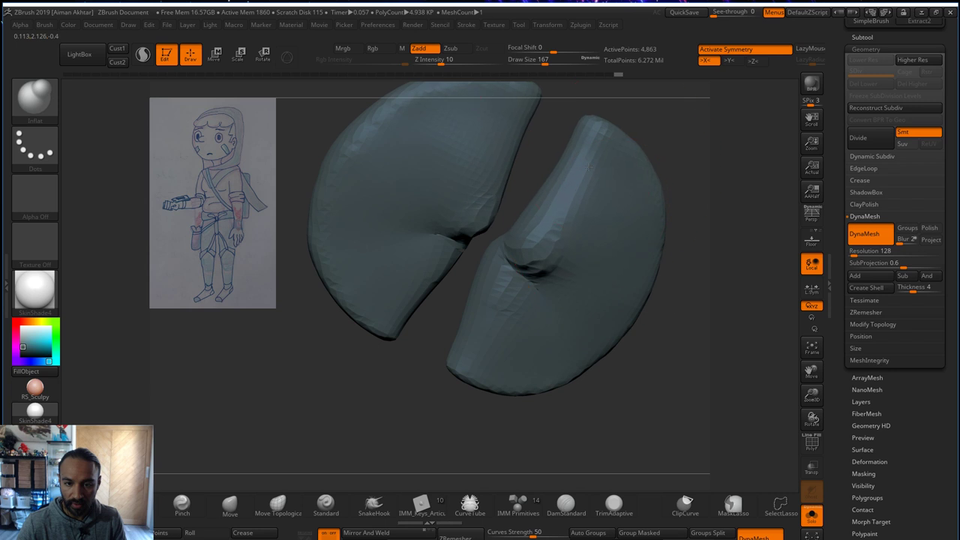
mouse_move(514, 305)
shift+mouse_down()
mouse_move(464, 225)
mouse_move(506, 270)
mouse_move(479, 187)
mouse_move(610, 212)
shift+mouse_up()
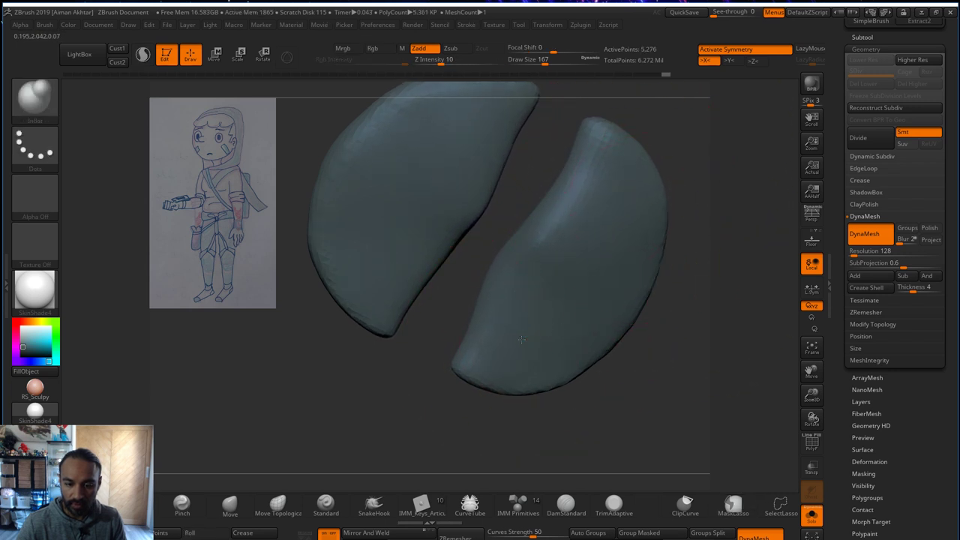
drag(521, 339, 525, 343)
mouse_move(642, 367)
mouse_down()
mouse_move(645, 440)
mouse_move(637, 428)
mouse_up()
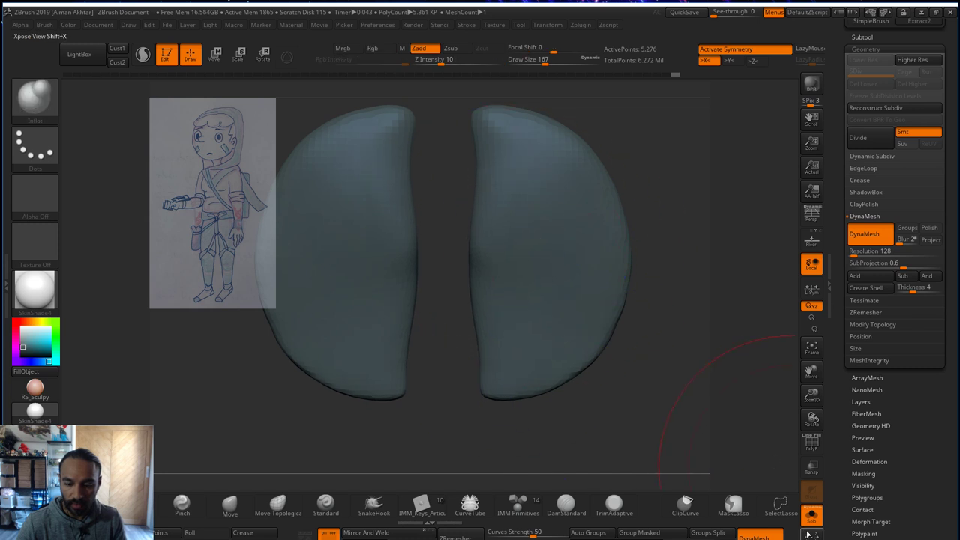
- Show the whole character and refine the waistband's front flaps with the Move brush
click(811, 515)
drag(721, 214, 729, 374)
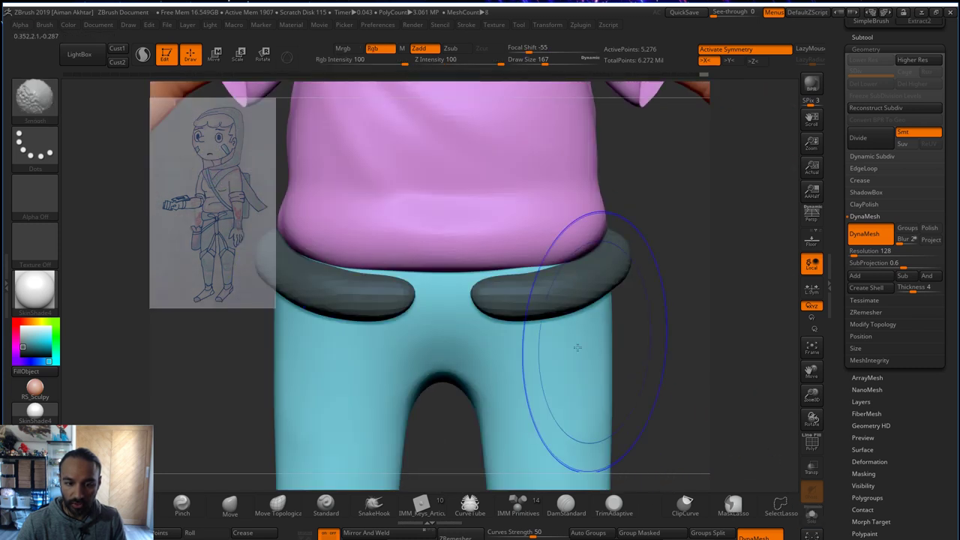
key(b)
key(m)
key(v)
key(s)
mouse_move(519, 278)
mouse_down()
mouse_move(525, 301)
mouse_move(524, 275)
mouse_up()
key(s)
key(s)
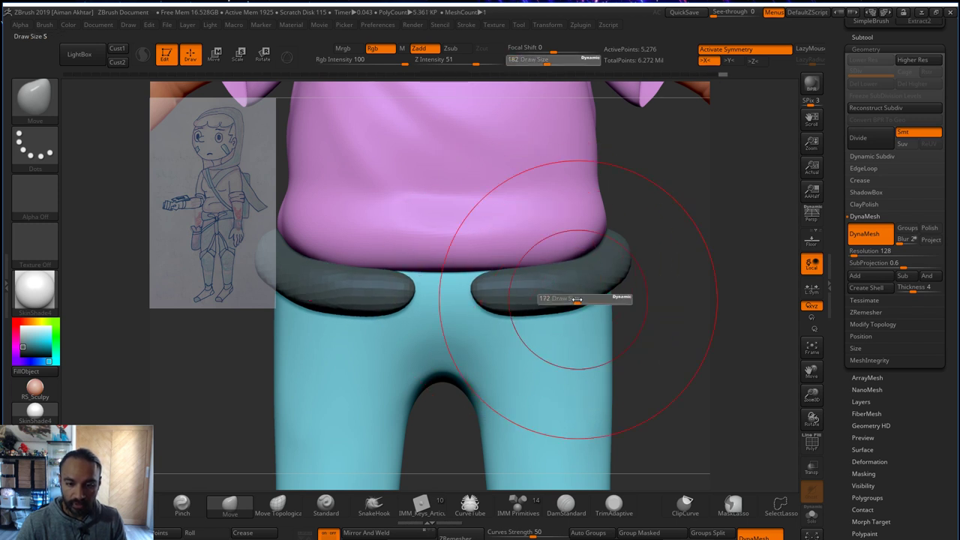
drag(577, 300, 501, 288)
- Choose the hPolish brush and re-DynaMesh the waistband at resolution 592
key(b)
key(h)
key(p)
key(s)
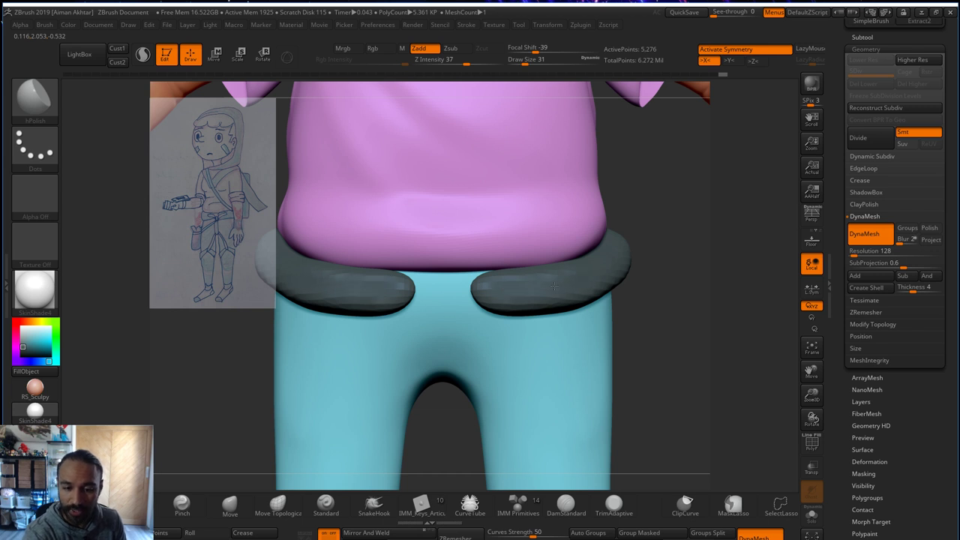
click(883, 249)
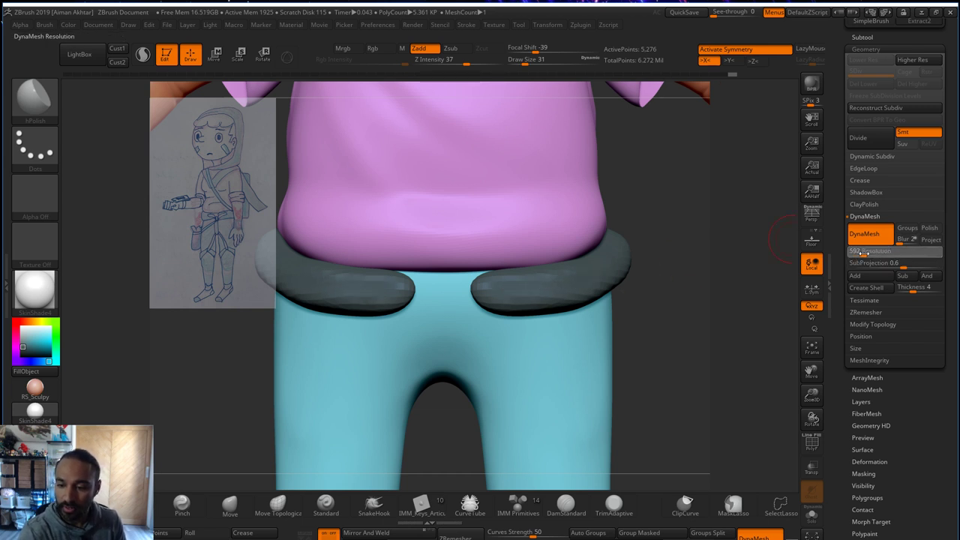
ctrl+drag(668, 277, 673, 287)
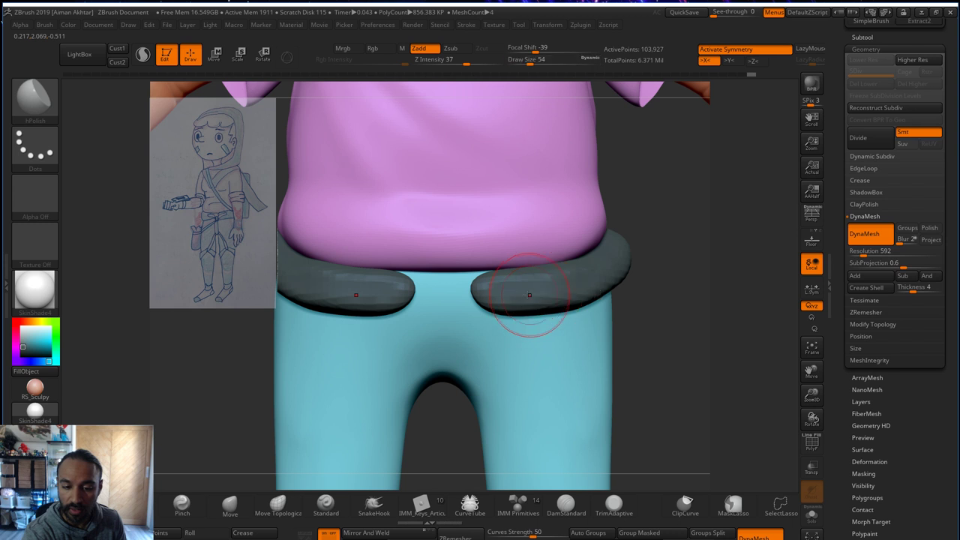
- Polish and smooth the waistband's front flaps and sides with the hPolish brush at draw size 54
key(shift)
alt+drag(652, 285, 723, 299)
shift+drag(644, 281, 594, 304)
drag(707, 314, 603, 289)
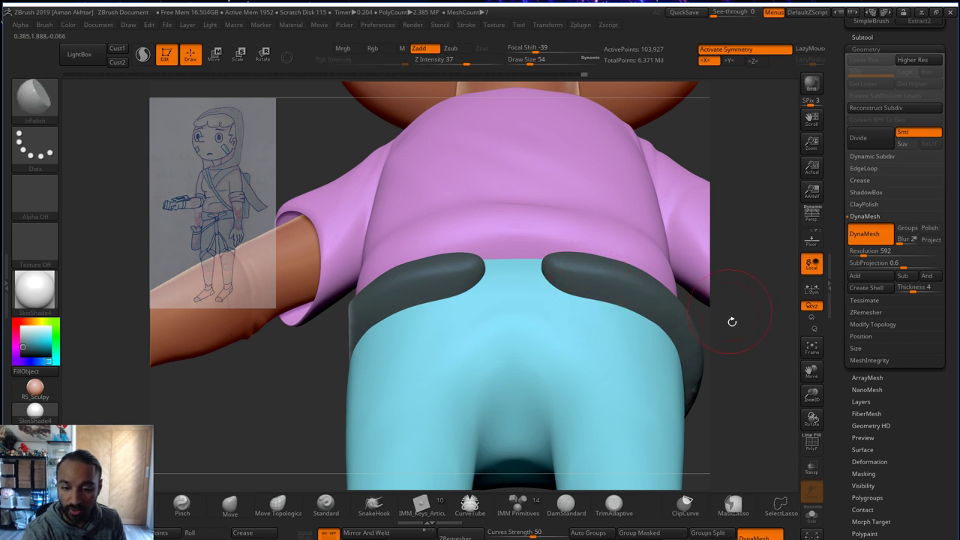
shift+drag(732, 321, 595, 293)
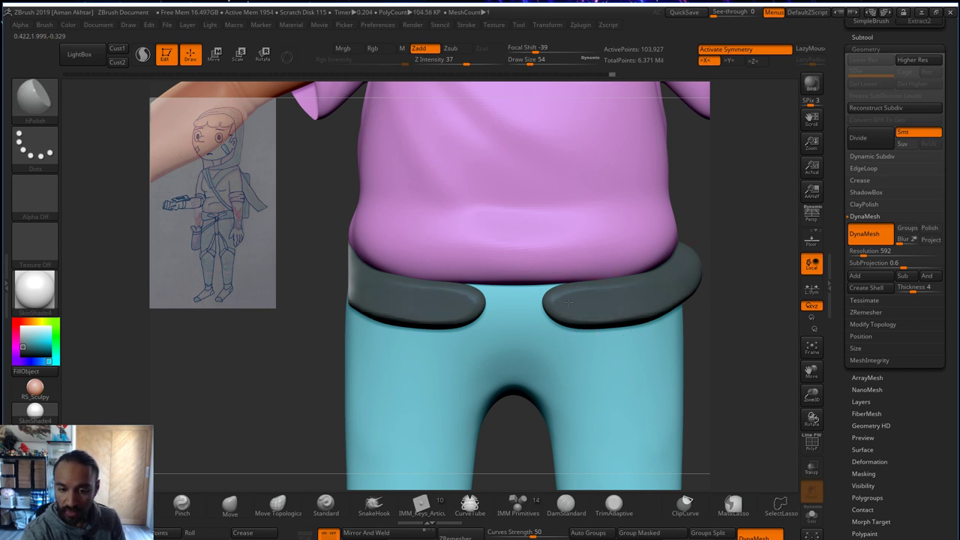
- Reshape the upper and lower edges along the sides of the waistband with the Move brush
drag(730, 293, 486, 303)
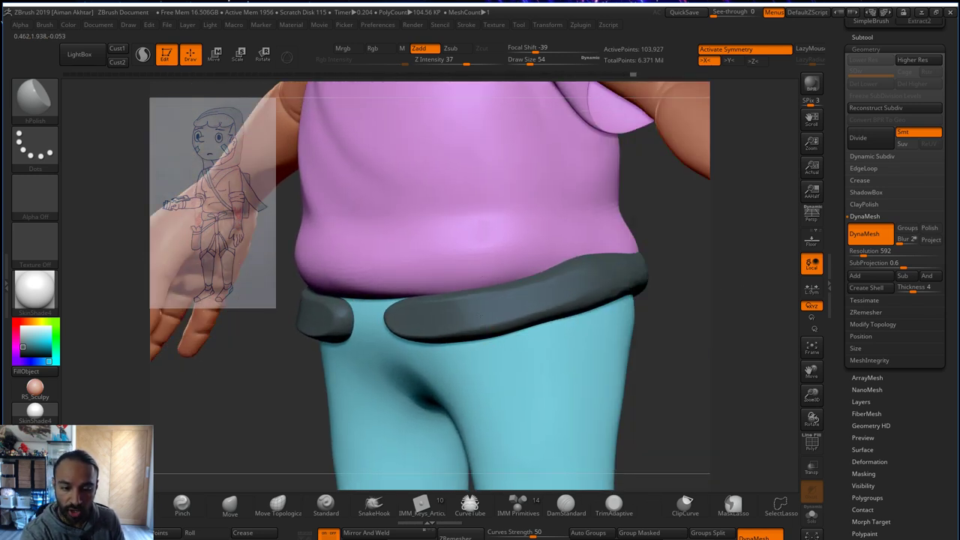
drag(669, 266, 509, 283)
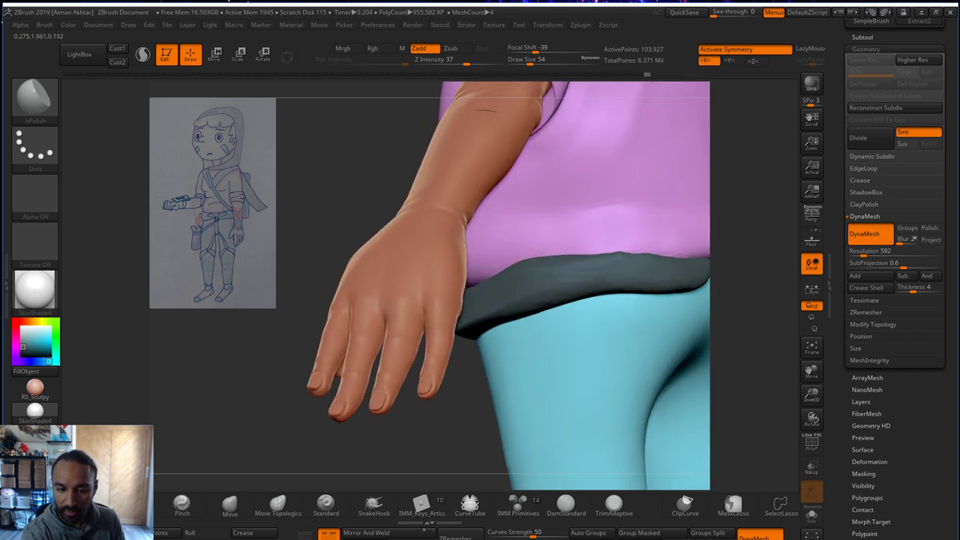
drag(751, 288, 788, 291)
key(b)
key(m)
key(v)
key(s)
mouse_move(672, 268)
mouse_down()
mouse_move(710, 261)
mouse_move(672, 250)
mouse_up()
drag(606, 287, 607, 275)
mouse_move(742, 259)
mouse_down()
mouse_move(595, 272)
mouse_move(653, 273)
mouse_move(634, 274)
mouse_up()
- Even out the back of the waistband with the Move brush at draw size 104
alt+right_drag(677, 279, 558, 312)
key(s)
mouse_move(551, 299)
mouse_down()
mouse_move(543, 299)
mouse_move(554, 277)
mouse_up()
mouse_move(506, 283)
mouse_down()
mouse_move(506, 273)
mouse_move(461, 269)
mouse_up()
drag(516, 312, 494, 308)
drag(543, 276, 545, 270)
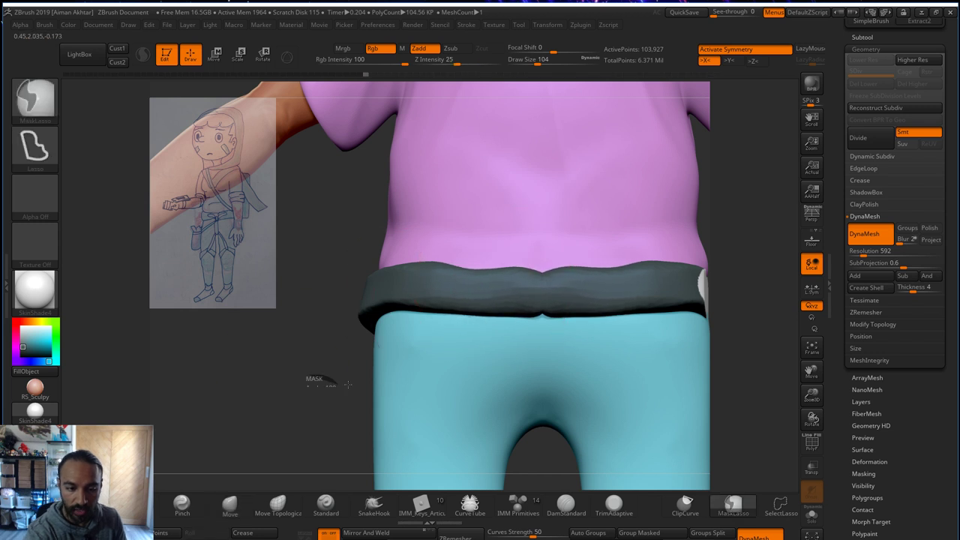
- Re-DynaMesh the waistband and polish its back with the hPolish brush at draw size 104
ctrl+drag(315, 382, 321, 386)
key(b)
key(h)
key(p)
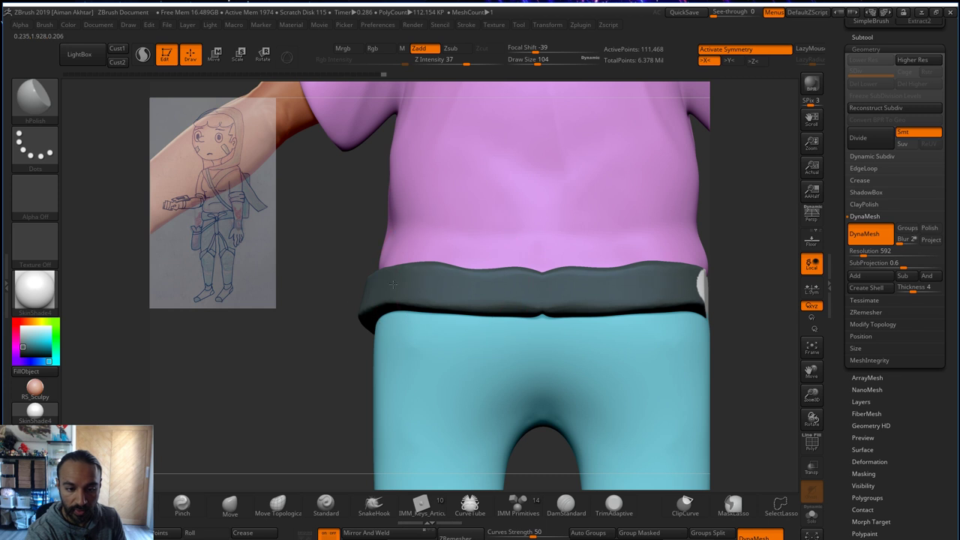
- Adjust the upper edge around the waistband's centre back with the Move brush at draw size 65
key(b)
key(m)
key(v)
key(s)
drag(477, 284, 468, 284)
drag(472, 272, 527, 278)
key(s)
key(s)
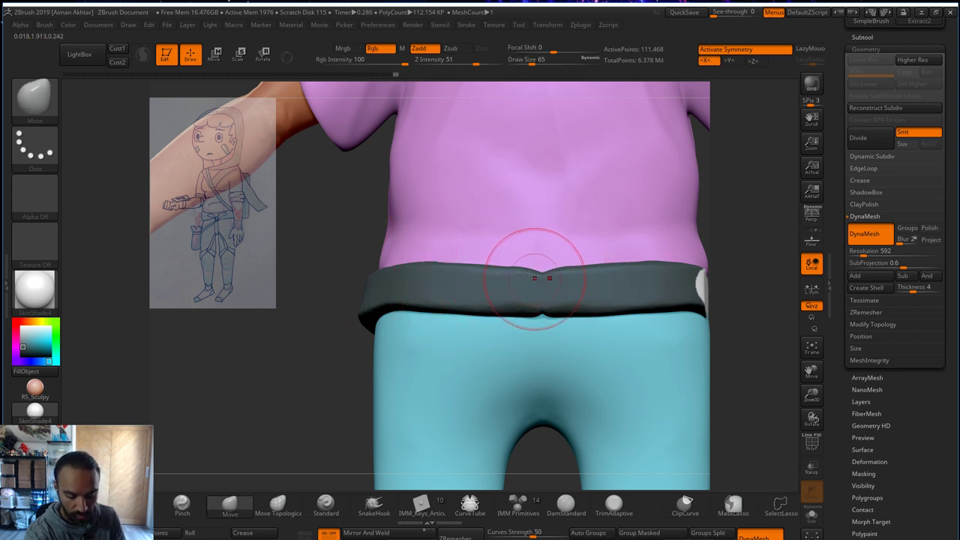
- Fill the notches at the waistband's centre back with the Inflat brush and flatten the bulge with hPolish at draw size 65
key(b)
key(i)
key(n)
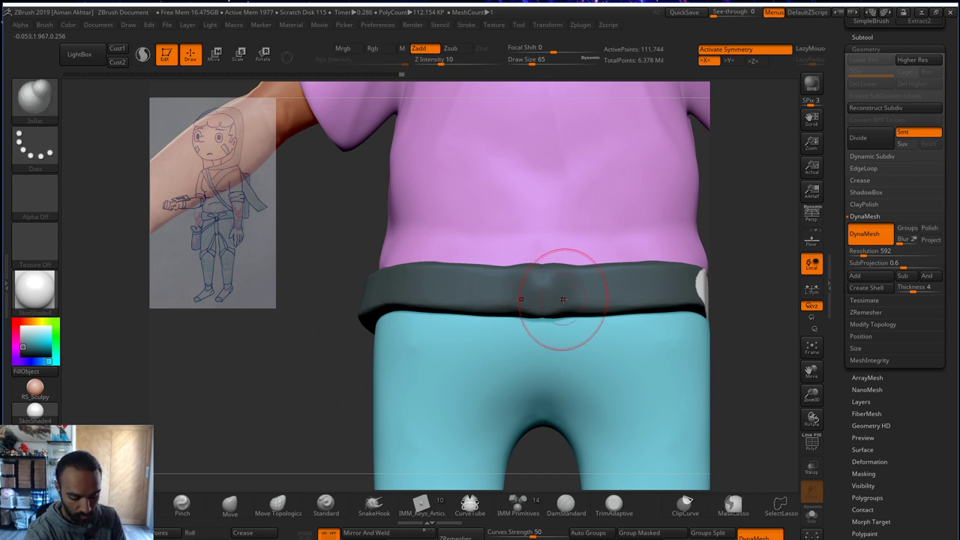
key(b)
key(h)
key(p)
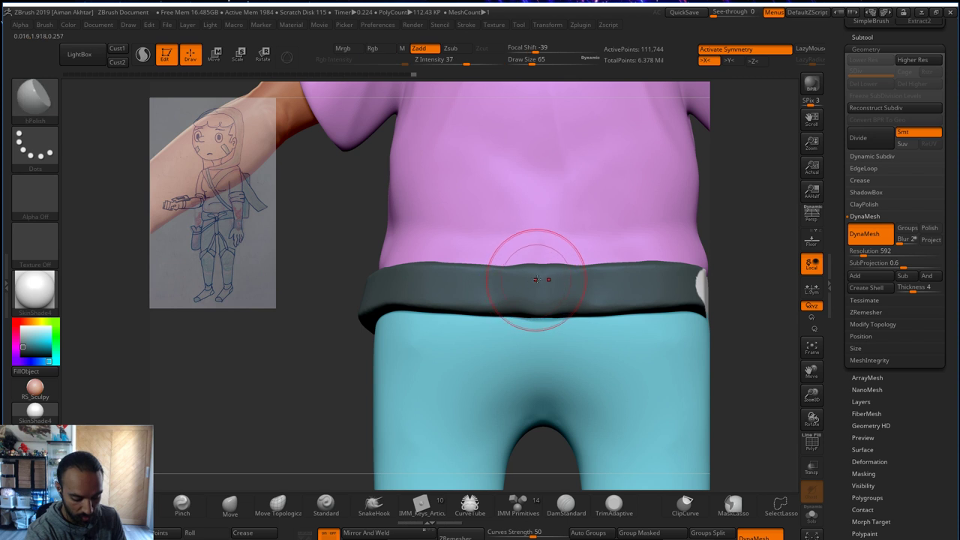
- Level the upper edge at the waistband's centre back with the Move brush and smooth it
key(b)
key(m)
key(v)
key(s)
drag(537, 266, 539, 292)
key(shift)
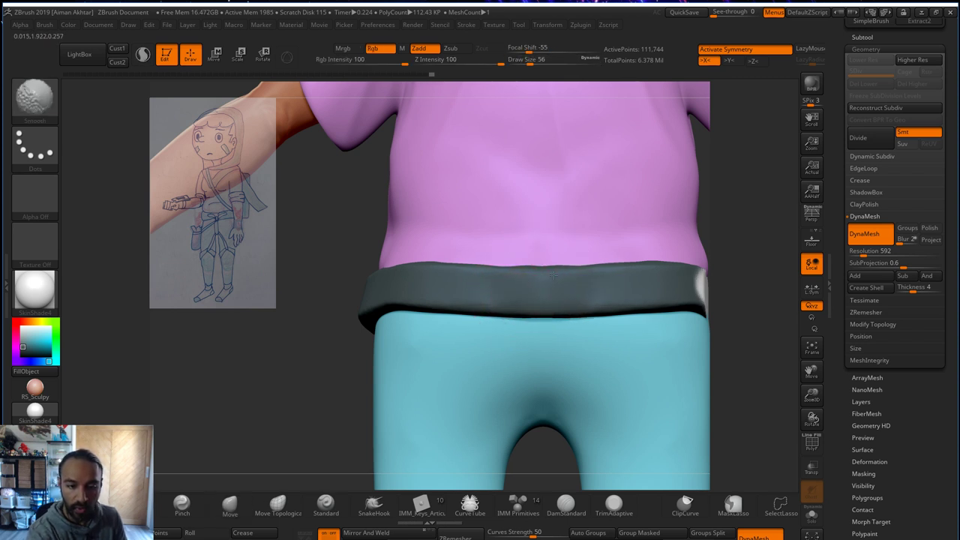
mouse_move(537, 268)
shift+mouse_down()
mouse_move(544, 260)
mouse_move(533, 261)
shift+mouse_up()
key(bracketright)
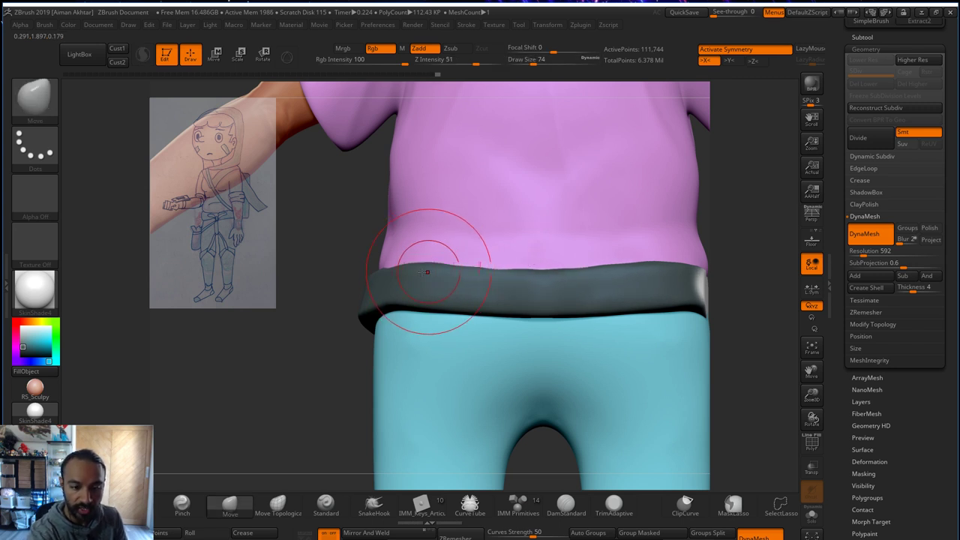
drag(415, 280, 413, 284)
- Hide the Sleeves subtool so the arms no longer cover the waistband, and reselect the Extract2 waistband
drag(297, 360, 662, 305)
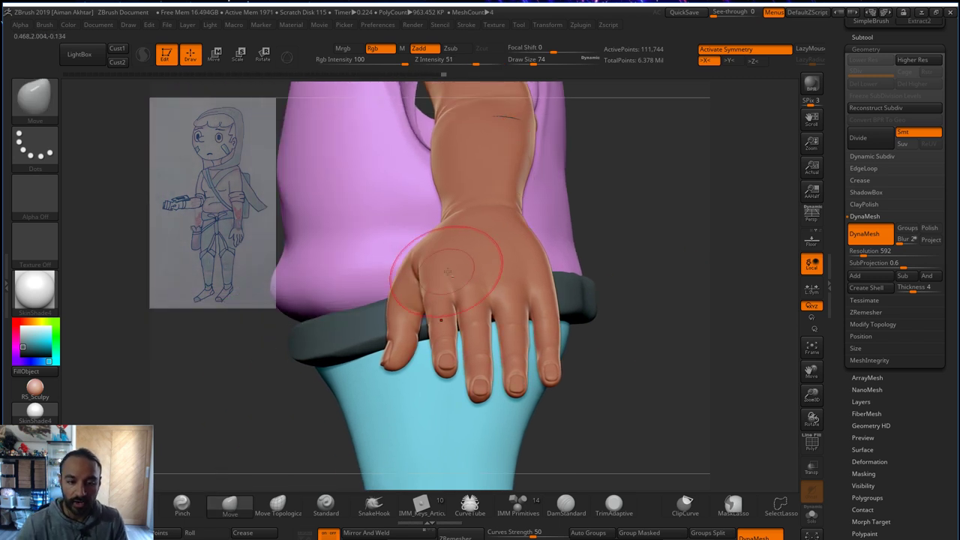
alt+click(460, 289)
click(873, 38)
click(937, 59)
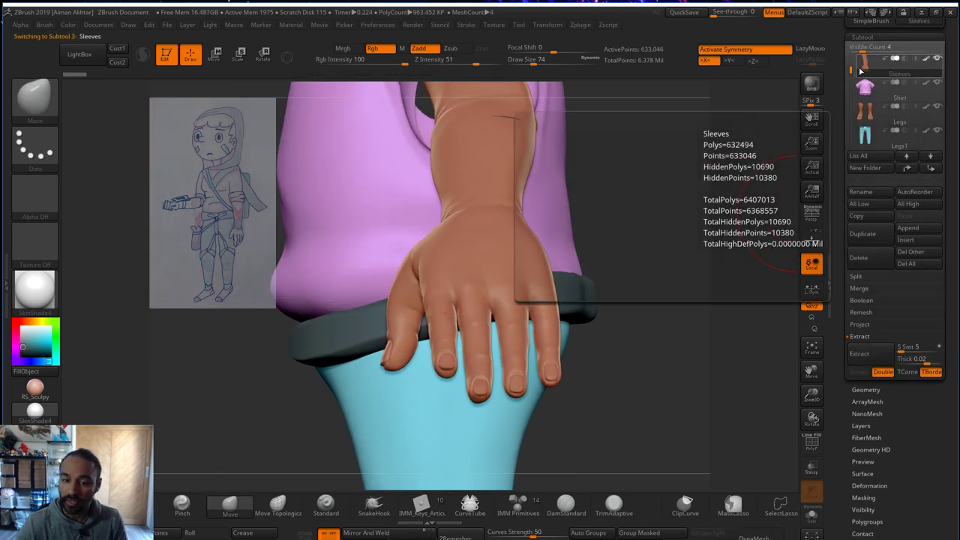
alt+click(568, 297)
alt+drag(650, 373, 743, 381)
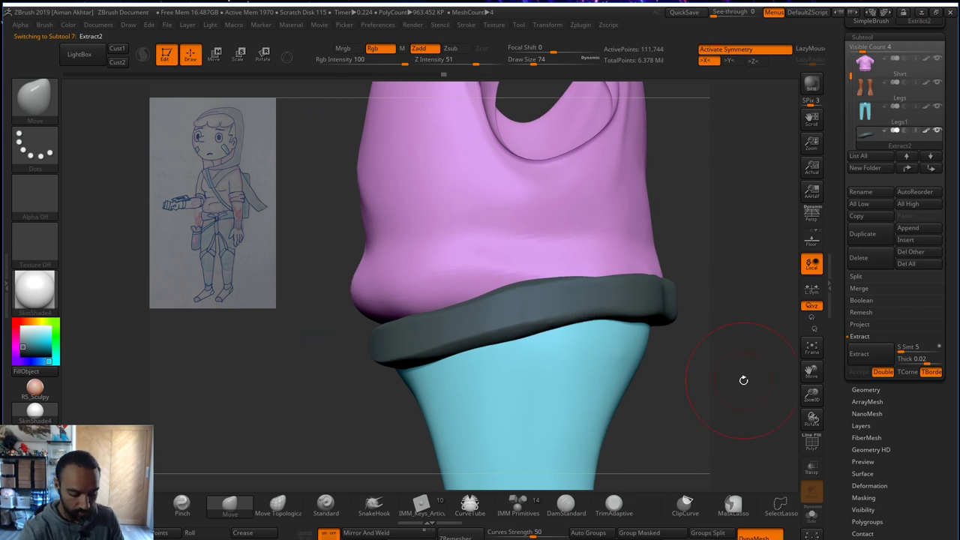
- Straighten the waistband's side edges with the Move brush at draw sizes 90 to 94
drag(600, 321, 597, 324)
key(])
key(])
drag(526, 277, 530, 281)
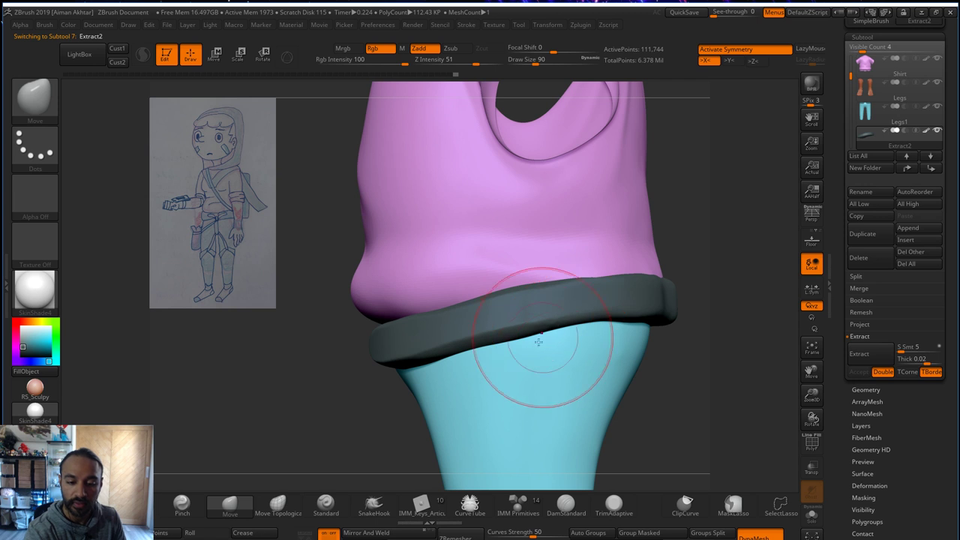
key([)
key([)
key(])
key(])
key(])
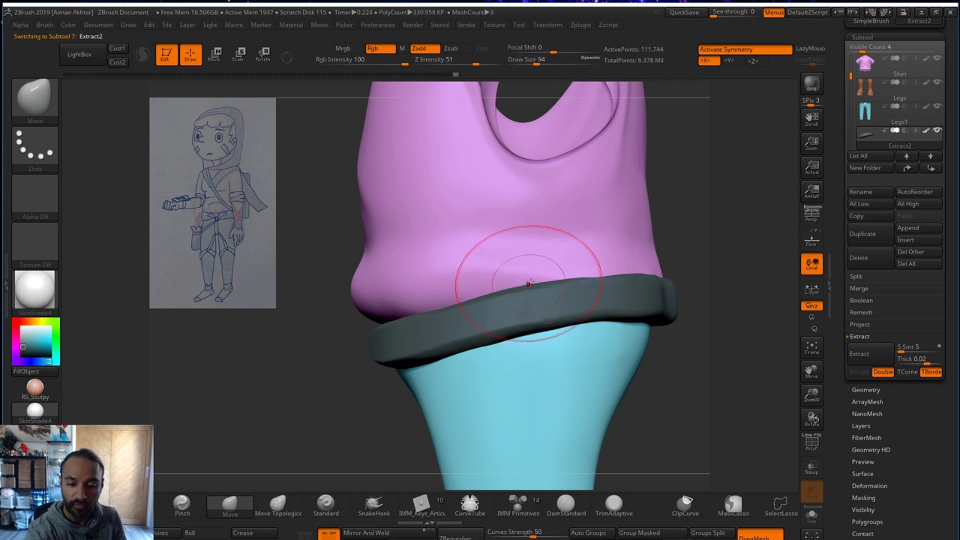
- Smooth the waistband's front flaps and polish its sides with the hPolish brush at draw size 104
drag(728, 350, 512, 327)
drag(566, 337, 513, 367)
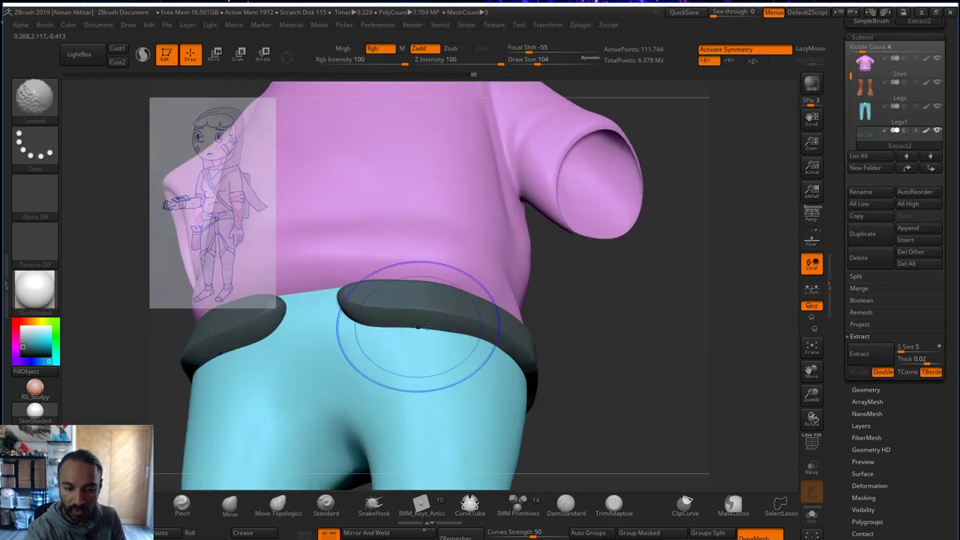
mouse_move(598, 388)
mouse_down()
mouse_move(604, 328)
mouse_move(540, 327)
mouse_up()
key(b)
key(h)
key(p)
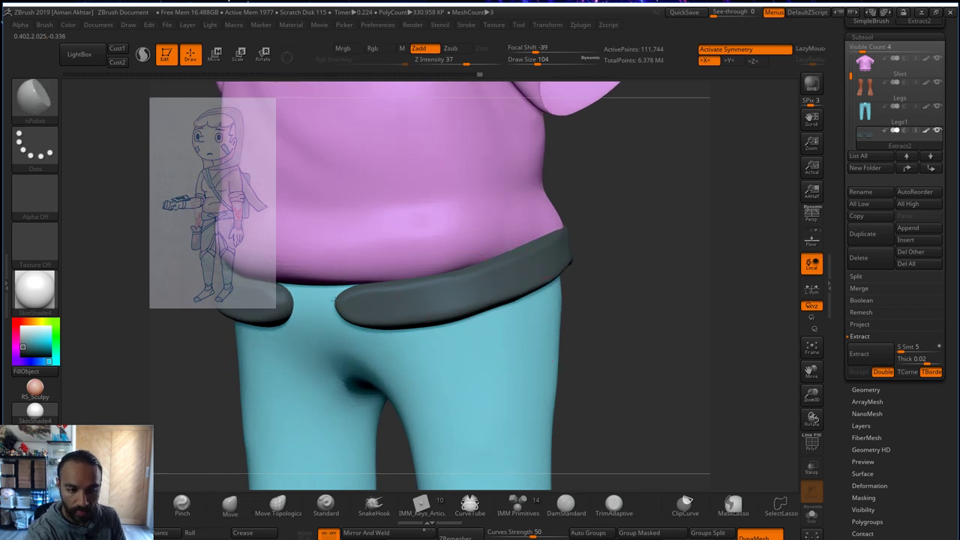
drag(543, 261, 506, 270)
drag(654, 262, 589, 258)
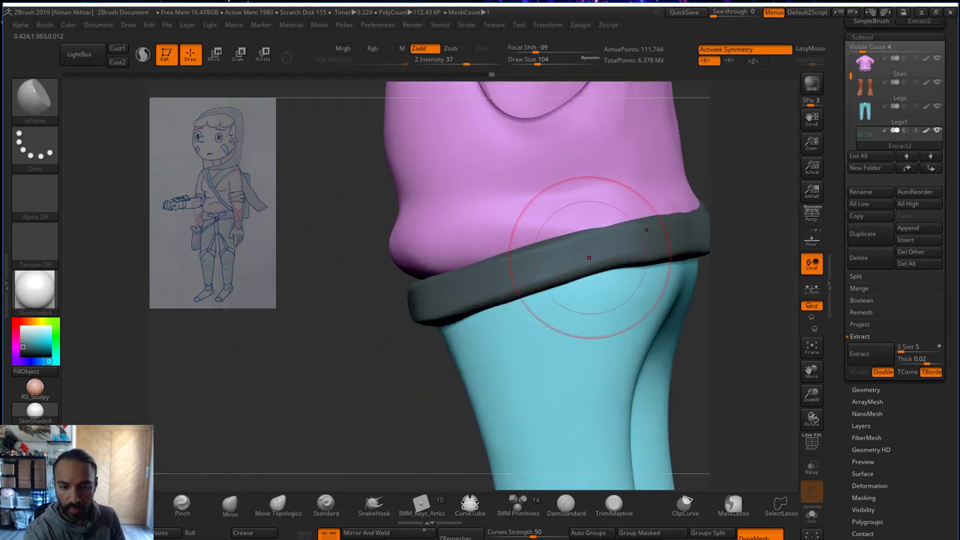
- Carve the shirt's hem in along the waistband with the DamStandard brush at draw size 97
click(565, 503)
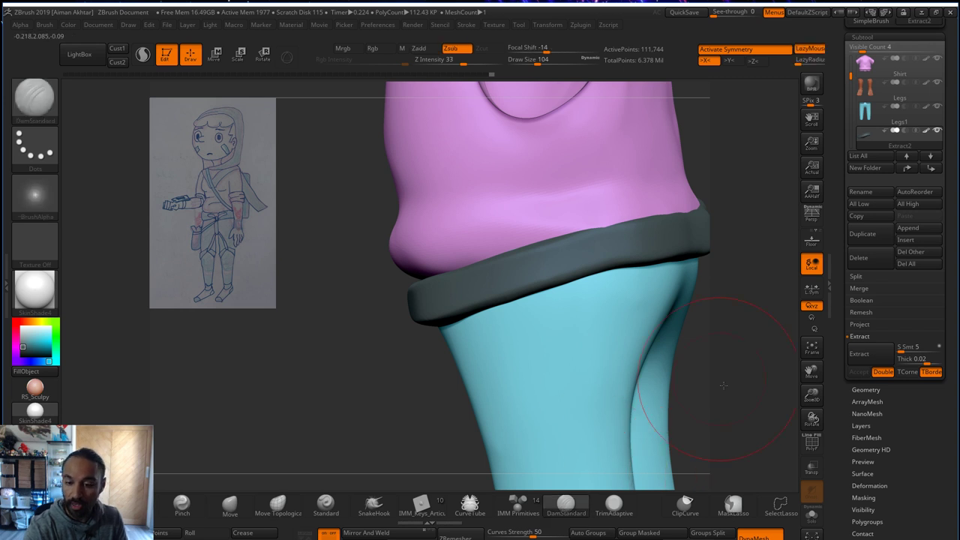
drag(731, 322, 593, 206)
alt+click(580, 207)
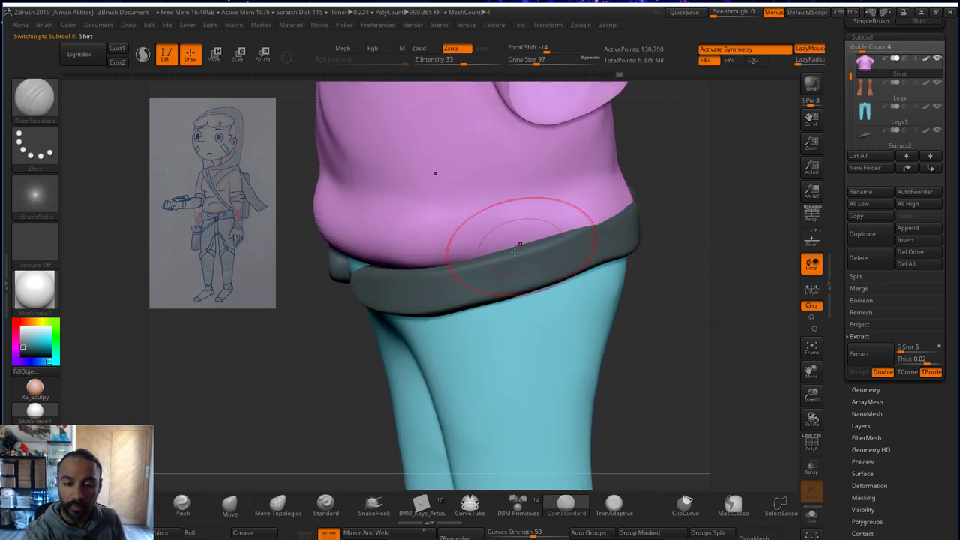
drag(515, 246, 629, 210)
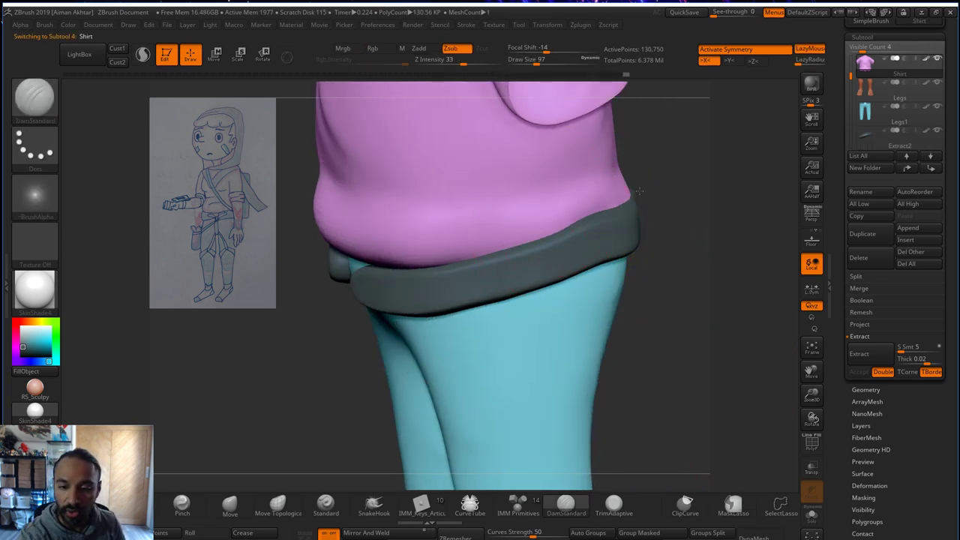
mouse_move(706, 157)
mouse_down()
mouse_move(679, 190)
mouse_move(627, 221)
mouse_up()
alt+drag(762, 160, 584, 224)
drag(459, 270, 585, 193)
drag(517, 245, 592, 180)
drag(715, 164, 784, 166)
- Reselect the waistband and even out its lower rear edge with the Move brush at draw sizes 74 and 65
alt+click(530, 279)
key(b)
key(m)
key(v)
key(s)
drag(513, 297, 508, 298)
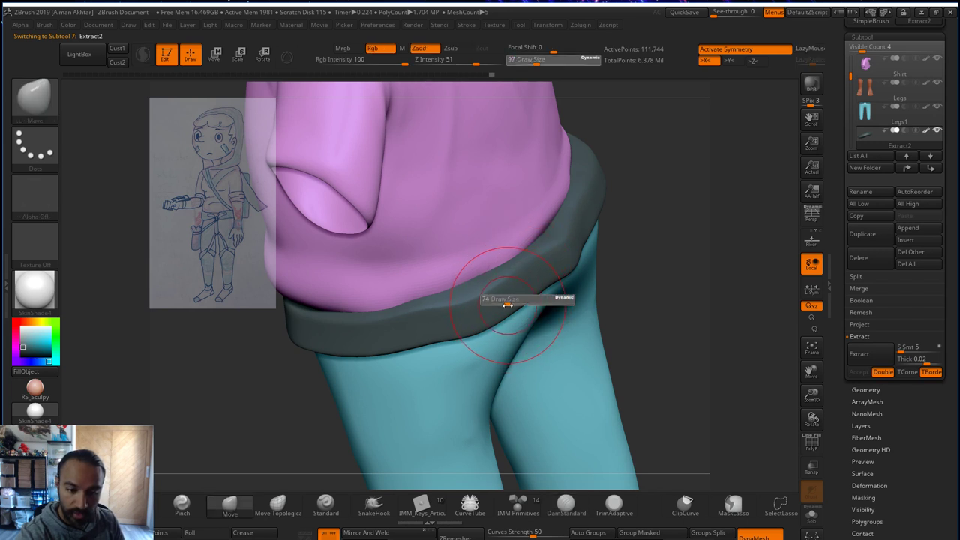
drag(633, 274, 483, 307)
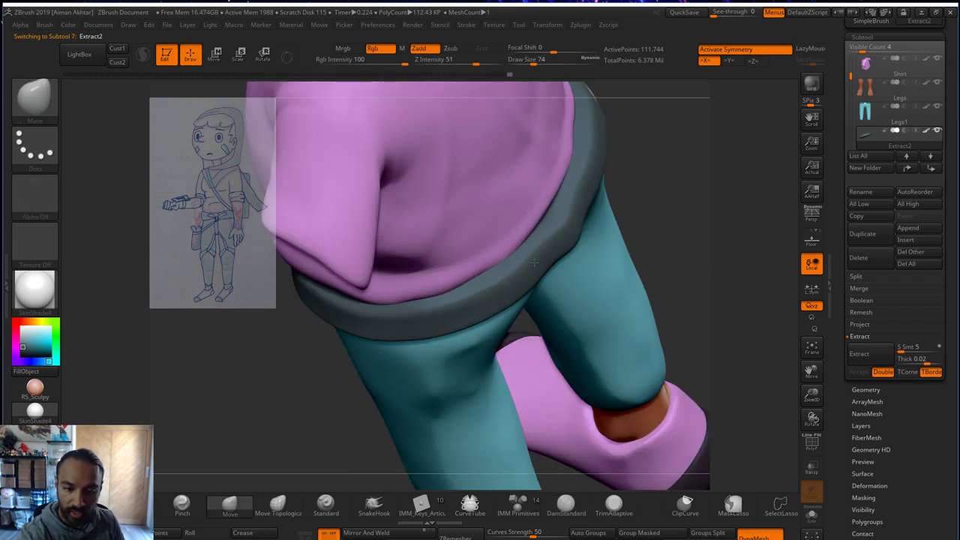
key(s)
drag(566, 232, 574, 236)
key(s)
key(shift)
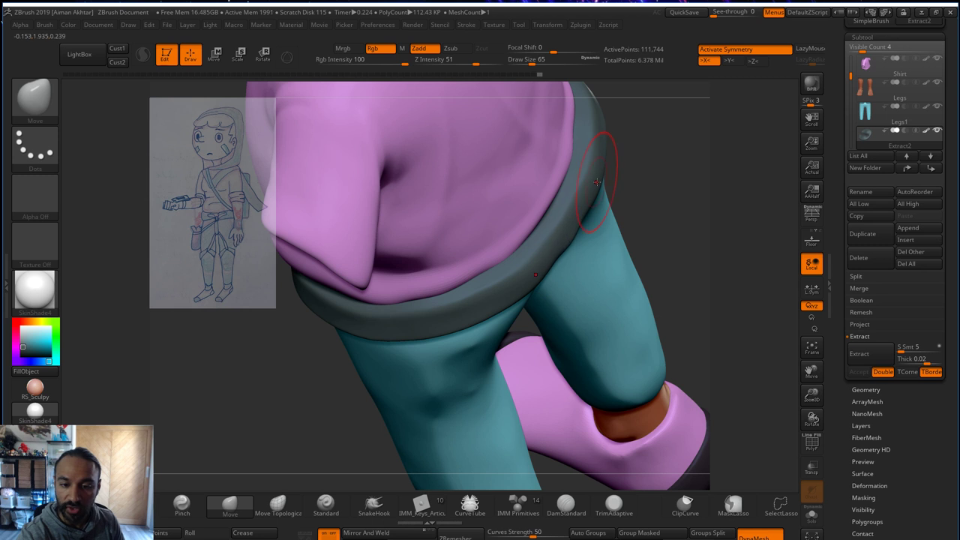
- Adjust the waistband's rear corner with the Move brush, smooth it at draw size 90 and polish it with hPolish
key(s)
drag(597, 180, 600, 180)
drag(598, 217, 593, 208)
mouse_move(663, 164)
mouse_down()
mouse_move(677, 118)
mouse_move(623, 142)
mouse_up()
key(shift)
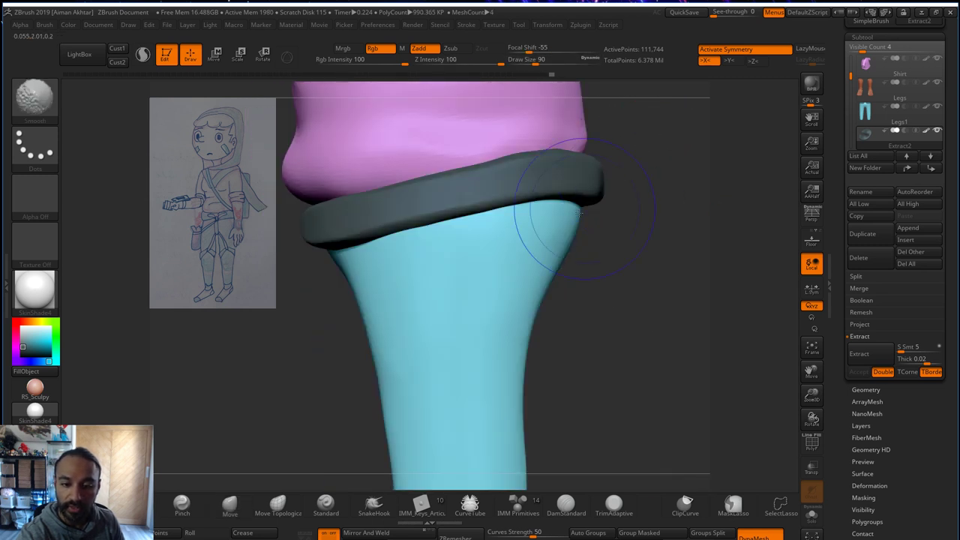
mouse_move(655, 204)
mouse_down()
mouse_move(572, 191)
mouse_move(537, 218)
mouse_up()
key(b)
key(h)
key(p)
- Refine the waistband's upper and lower edges across the back with the Move brush at draw sizes 56 and 80
key(b)
key(m)
key(v)
key(s)
key(s)
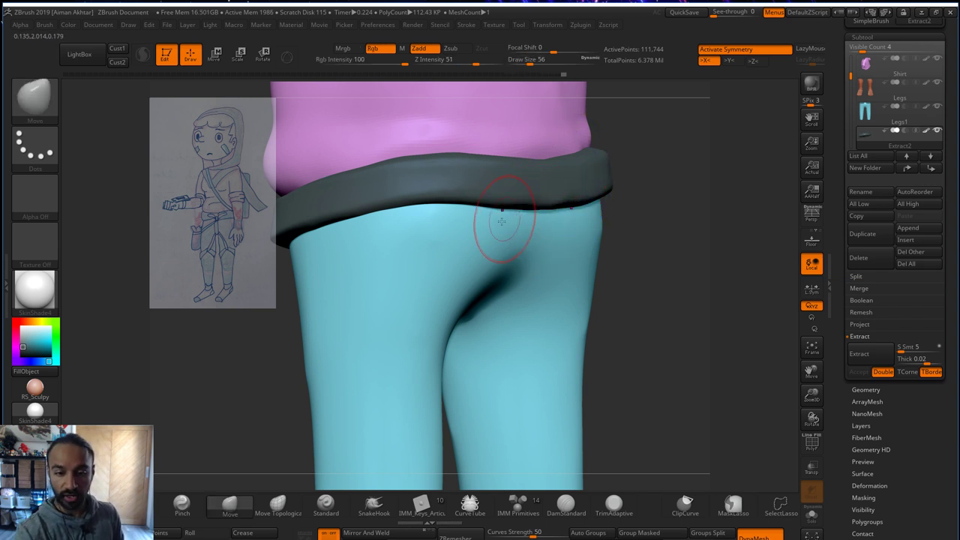
key(bracketright)
key(bracketright)
key(bracketright)
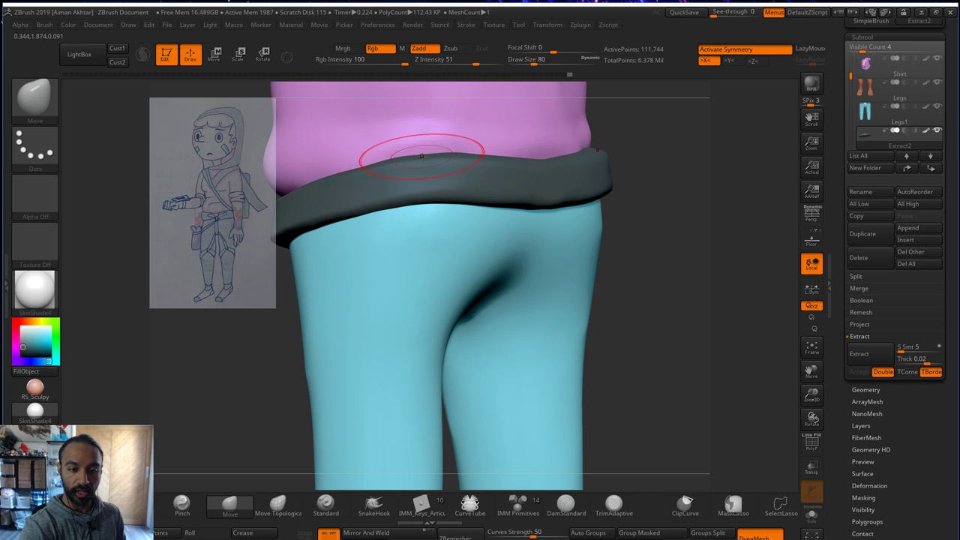
drag(378, 163, 366, 167)
key(bracketright)
key(bracketright)
key(bracketright)
key(bracketright)
key(bracketright)
key(bracketright)
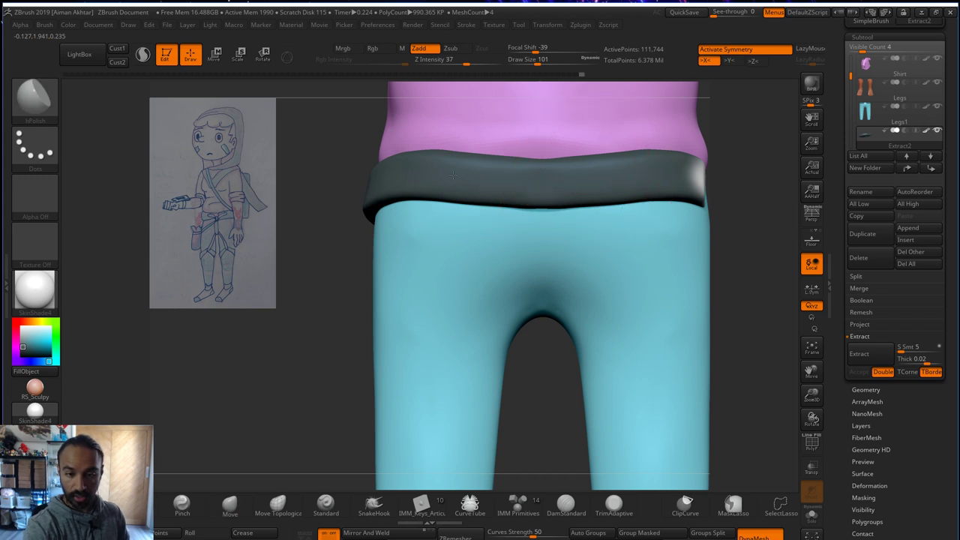
- Polish and smooth the waistband's centre back at draw size 71
key(s)
drag(535, 179, 532, 179)
shift+drag(534, 180, 541, 181)
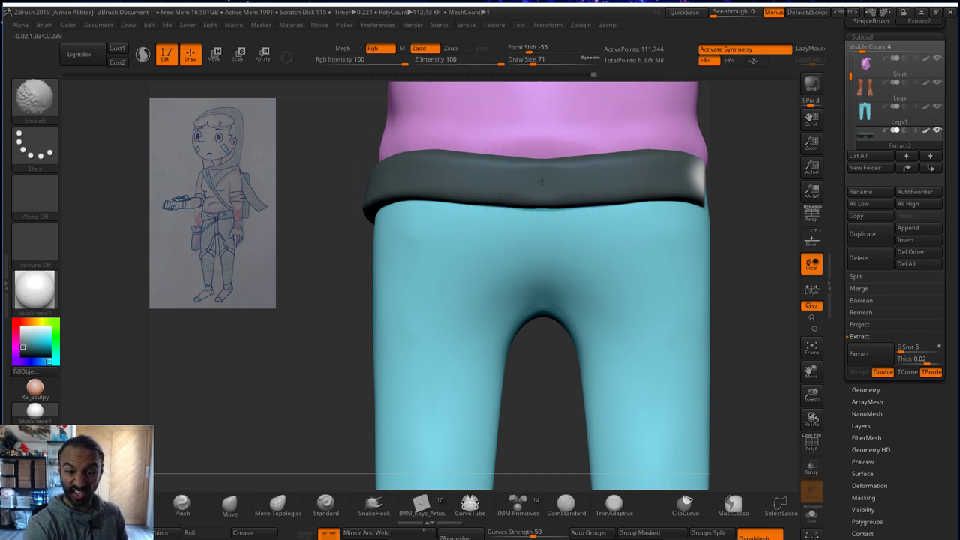
- Straighten the dipping centre back of the waistband with the Move brush at draw size 149
key(b)
key(m)
key(v)
key(s)
mouse_move(454, 183)
mouse_down()
mouse_move(463, 182)
mouse_move(433, 185)
mouse_up()
key(s)
drag(518, 171, 470, 176)
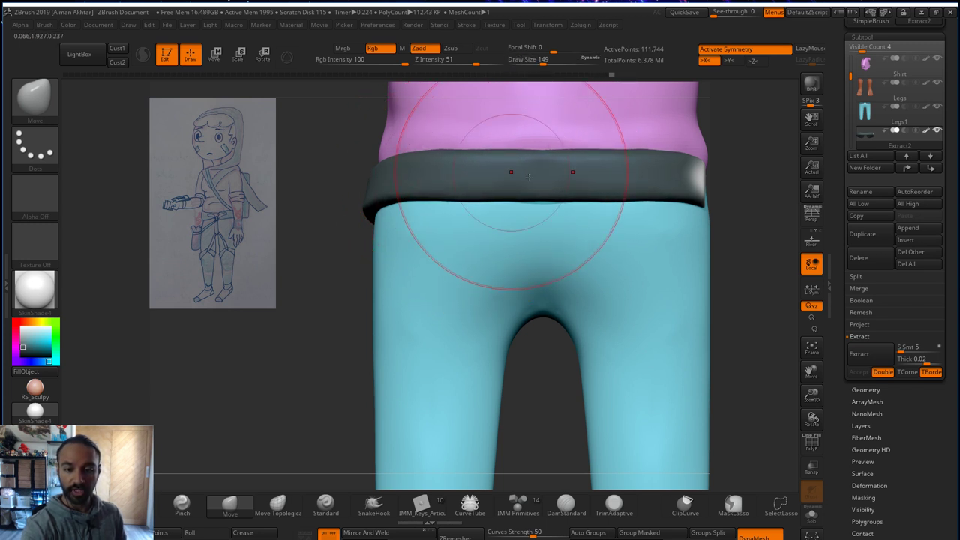
- Polish the waistband's back and smooth its front flaps at draw size 41
key(s)
drag(569, 190, 569, 190)
key(b)
key(h)
key(p)
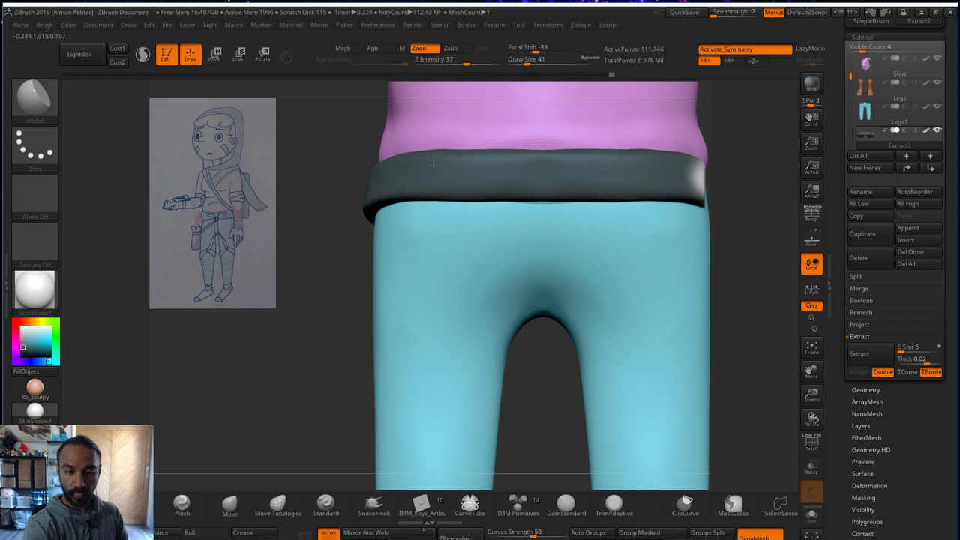
drag(340, 189, 465, 222)
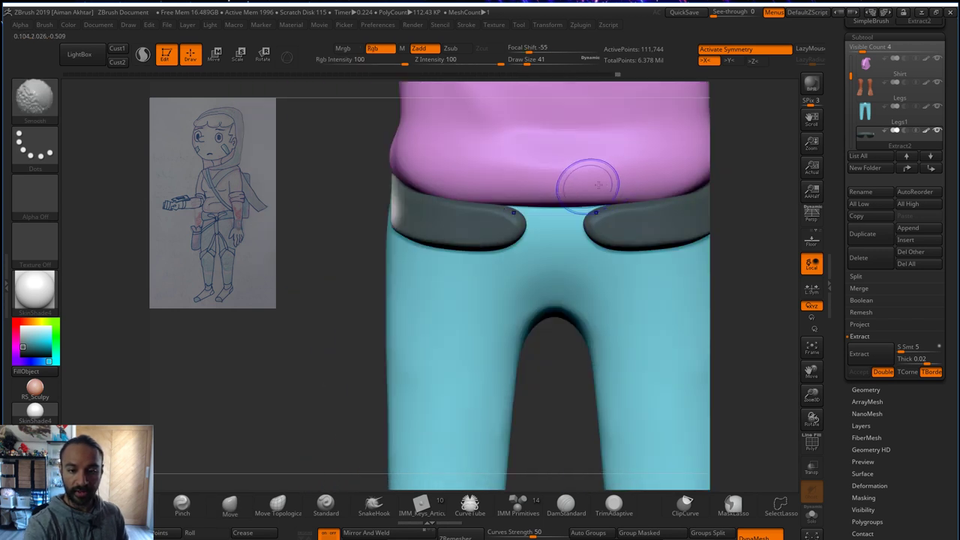
drag(739, 225, 679, 226)
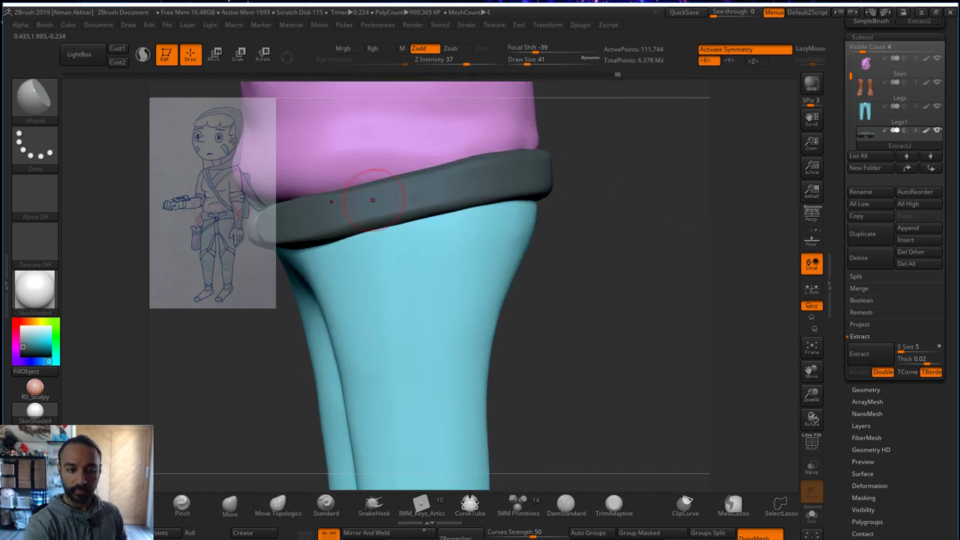
- Reshape the waistband's lower side edge with the Move brush at draw size 94
alt+right_drag(414, 198, 503, 208)
key(b)
key(m)
key(v)
key(s)
drag(475, 249, 444, 255)
key(s)
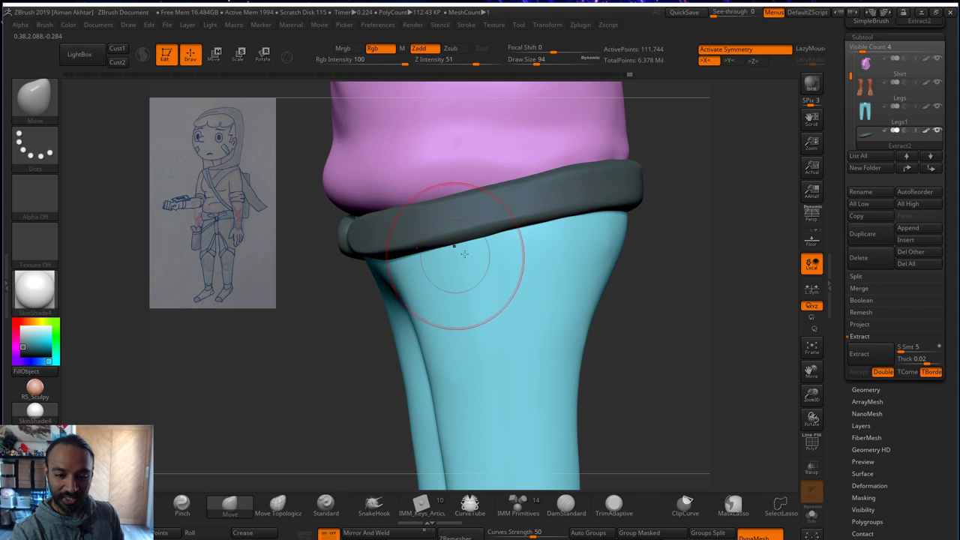
- Polish the waistband's front flaps with the hPolish brush at draw size 46
drag(669, 190, 772, 188)
alt+drag(608, 225, 765, 189)
key(s)
drag(564, 220, 550, 219)
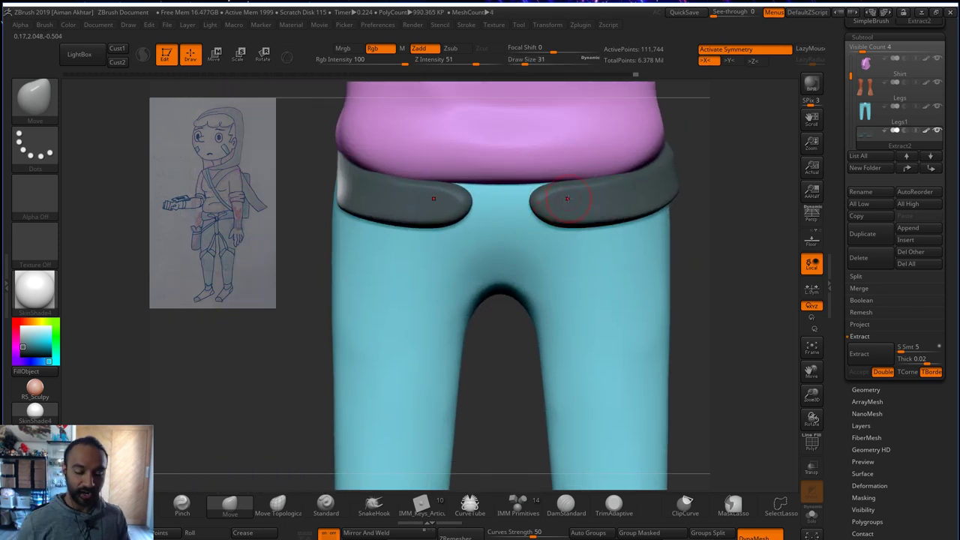
key(b)
key(h)
key(p)
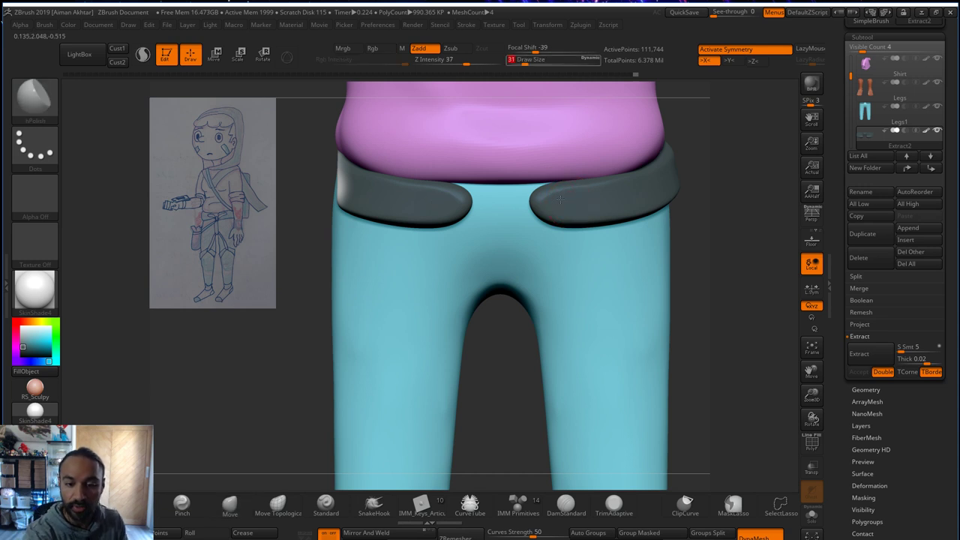
key(s)
drag(560, 199, 562, 202)
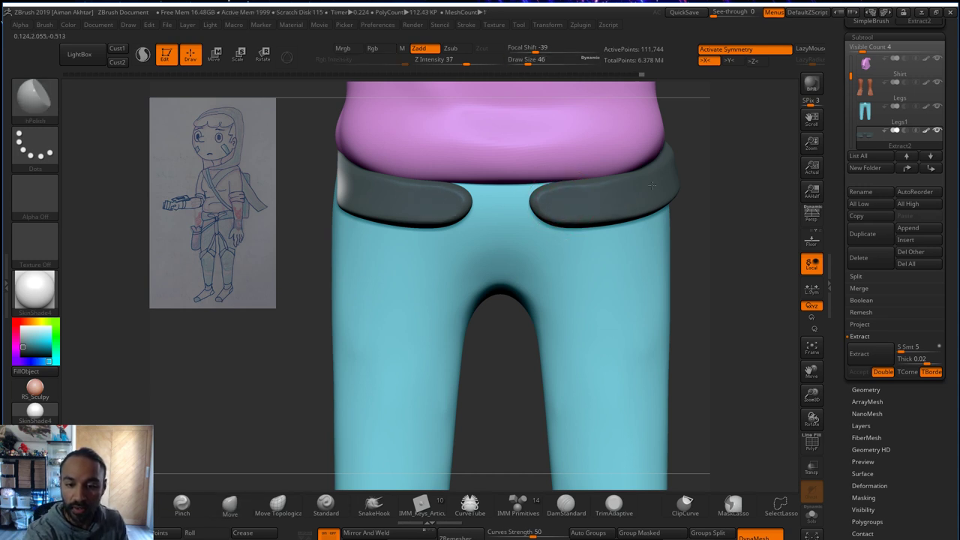
- Reshape and smooth the inner ends of the waistband's front flaps with the Move brush at draw size 54
key(b)
key(m)
key(v)
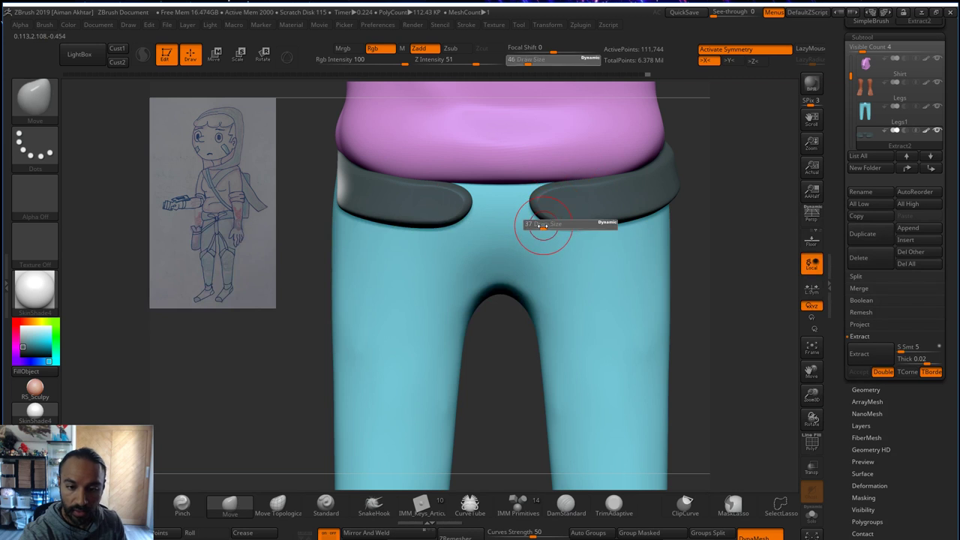
key(s)
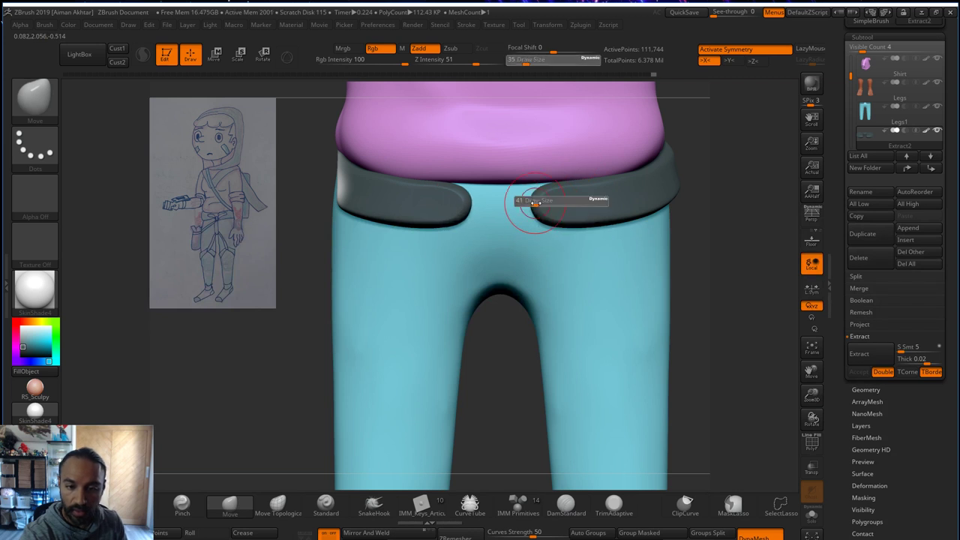
drag(529, 205, 532, 207)
drag(532, 213, 541, 218)
shift+drag(540, 218, 548, 232)
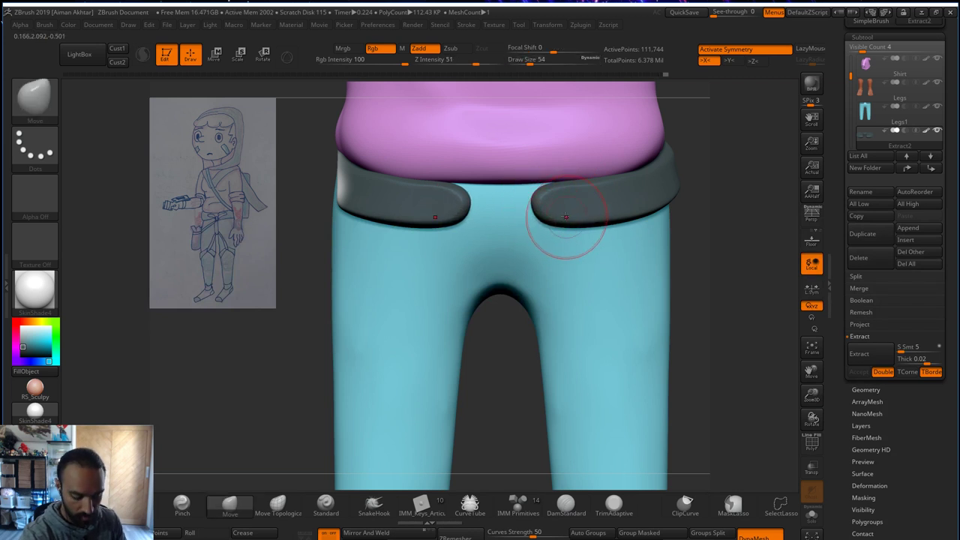
- Touch up the waistband's front flaps with hPolish and return to the Move brush at draw size 25
key(b)
key(h)
key(p)
key(b)
key(m)
key(v)
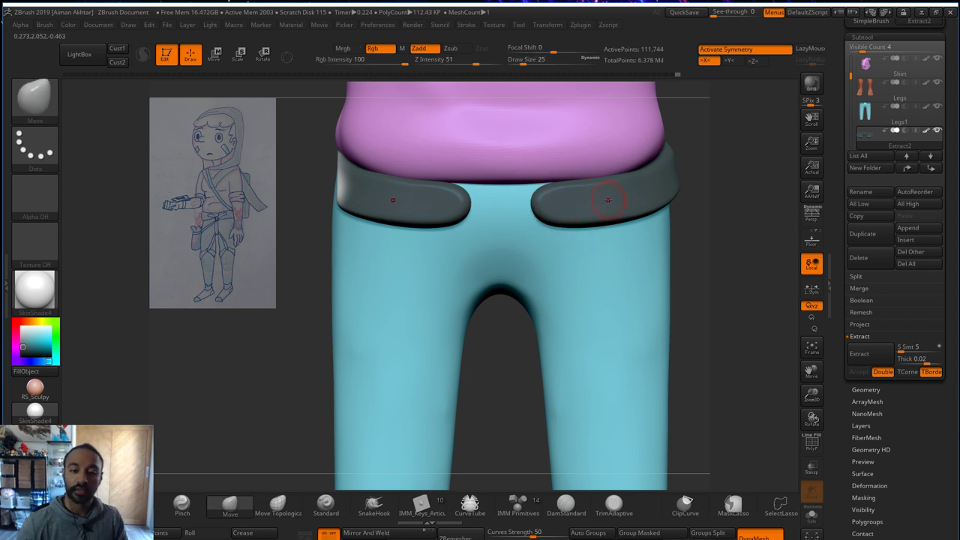
- Save the tool over the existing file Nish_younger_newstyle1.ZTL
scroll(952, 62, up, 5)
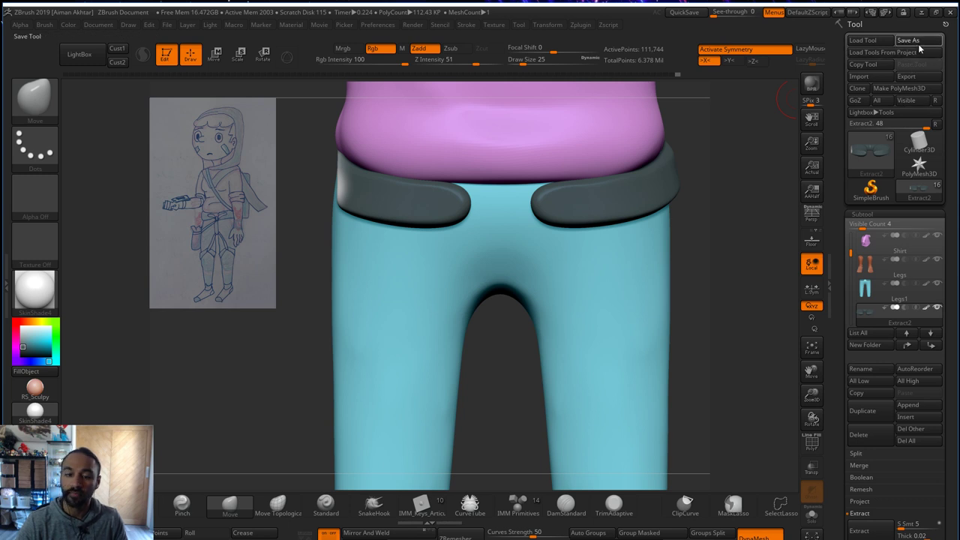
click(916, 41)
click(621, 466)
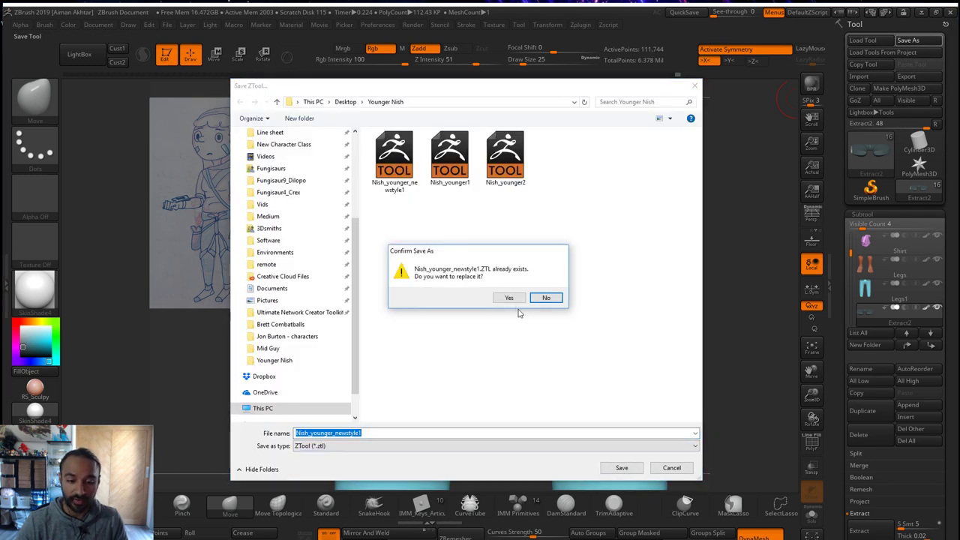
click(510, 297)
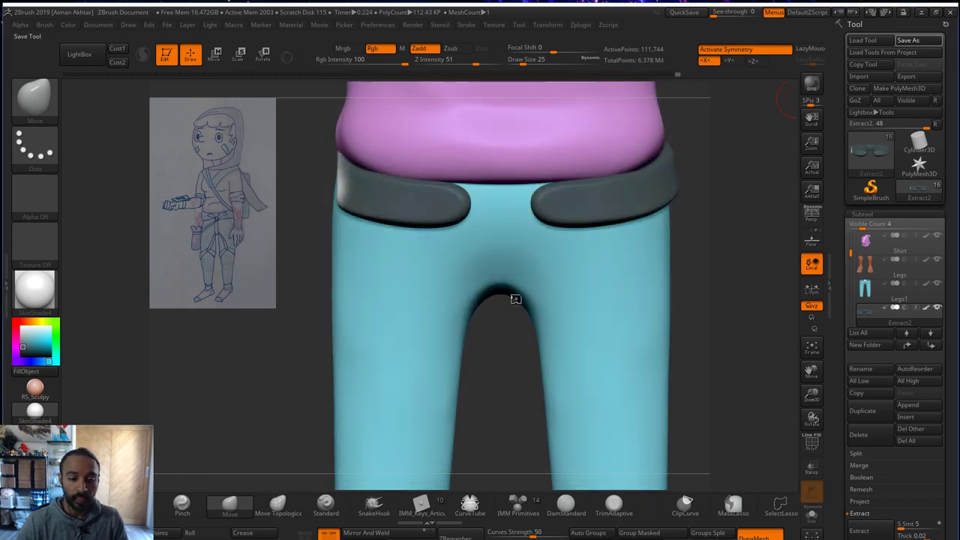
- Insert a Cylinder Inner L from the IMM Primitives brush just below the gap between the waistband's front flaps
click(30, 101)
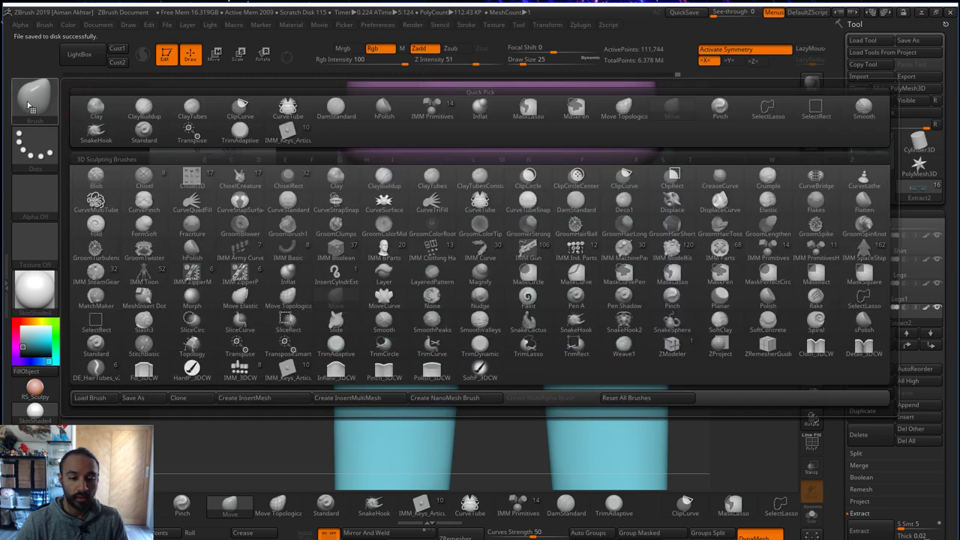
click(763, 253)
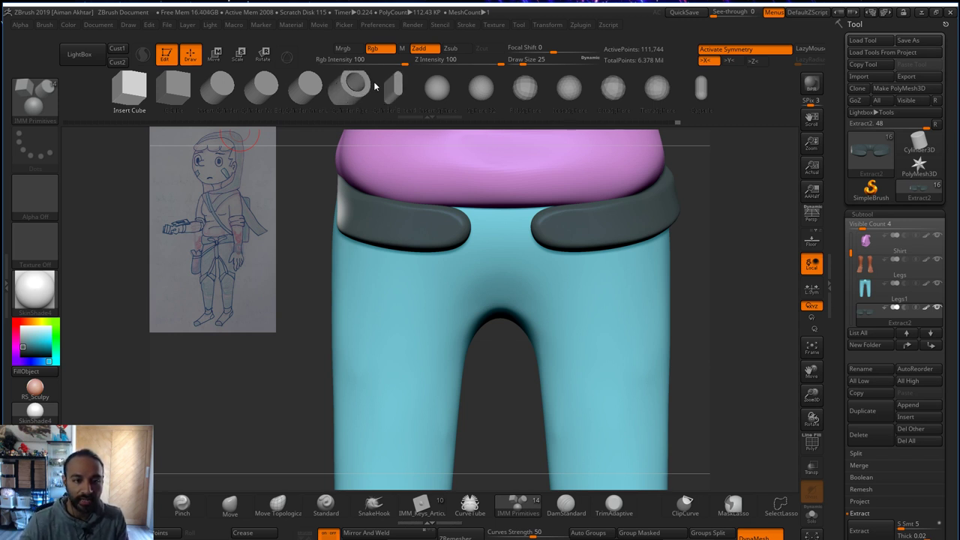
click(306, 93)
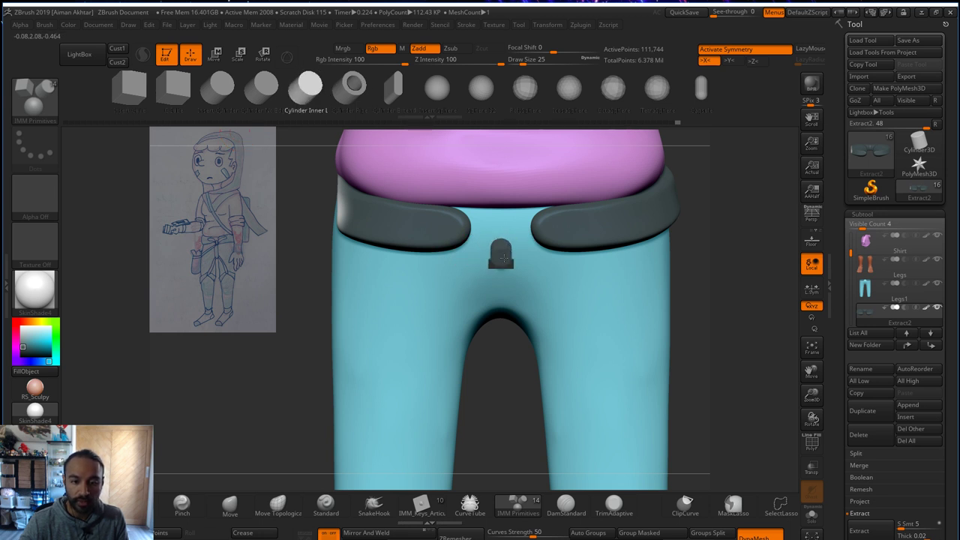
drag(503, 259, 528, 271)
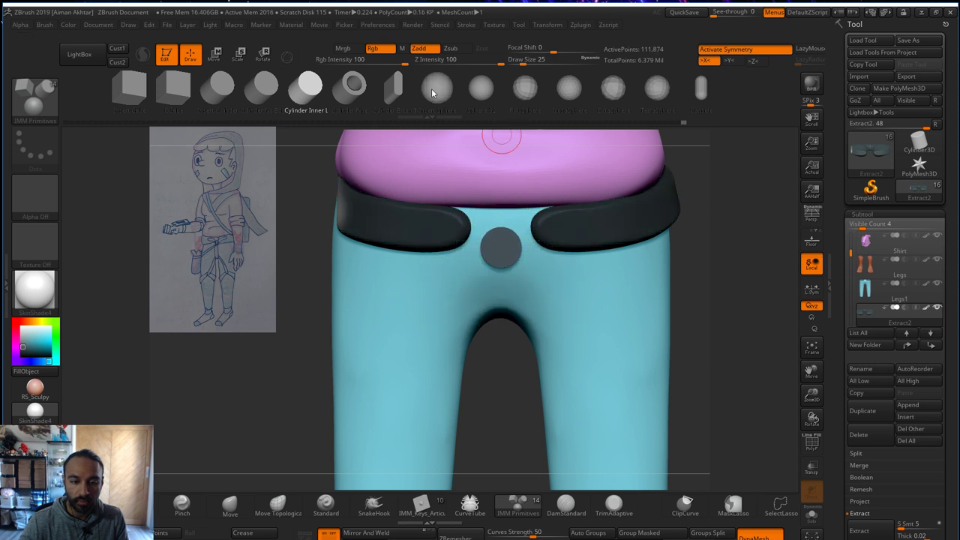
- Rotate the inserted cylinder in side view so that it hangs straight down in front of the trousers
click(262, 54)
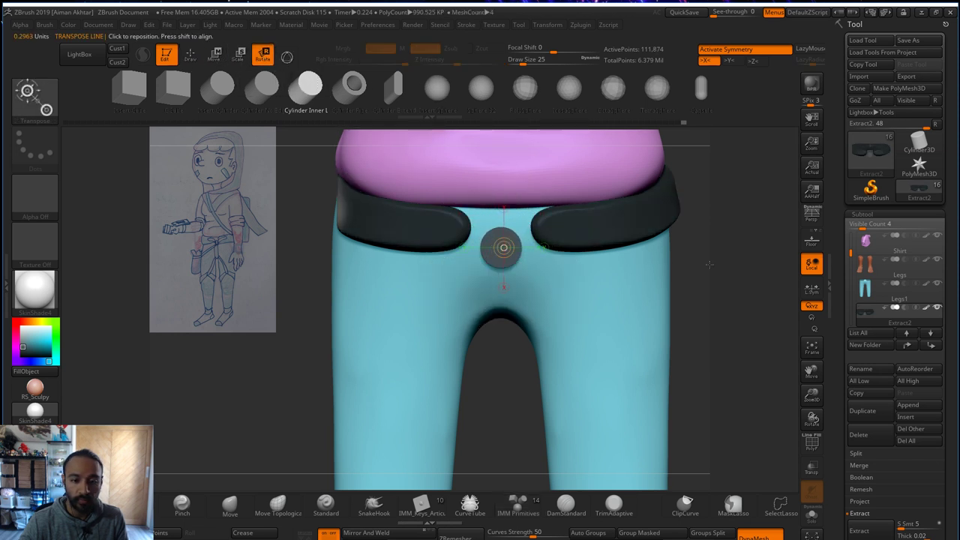
drag(713, 267, 510, 277)
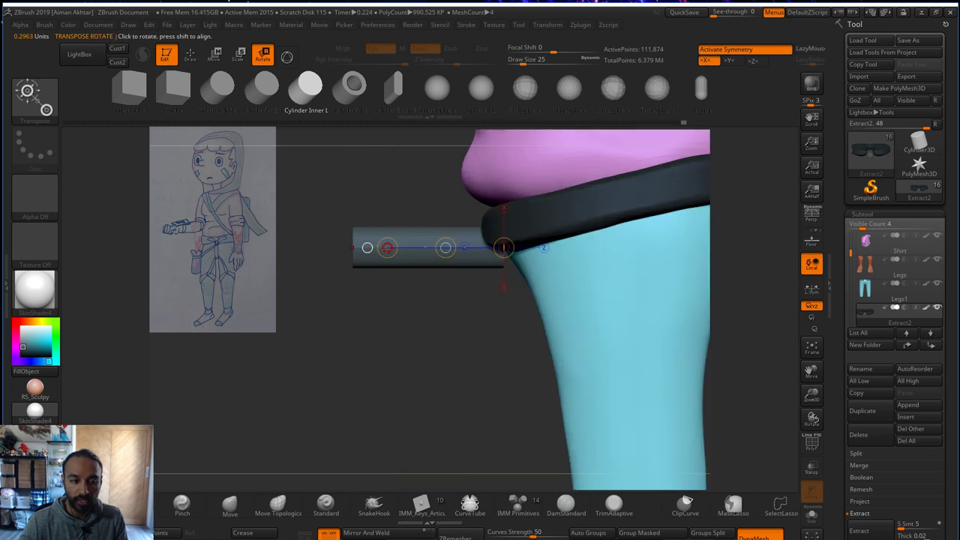
drag(366, 247, 475, 347)
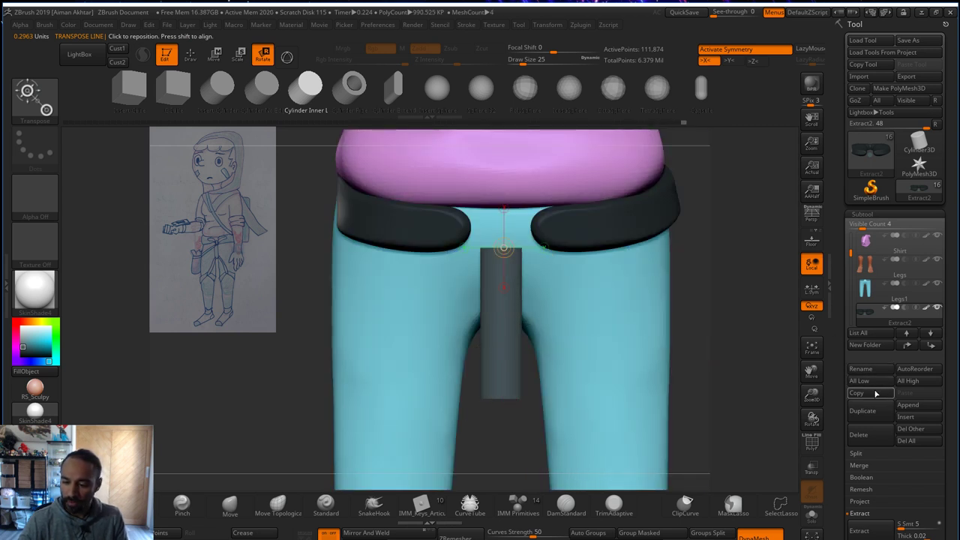
- Split the unmasked cylinder from the waistband into its own subtool and select that subtool
click(859, 453)
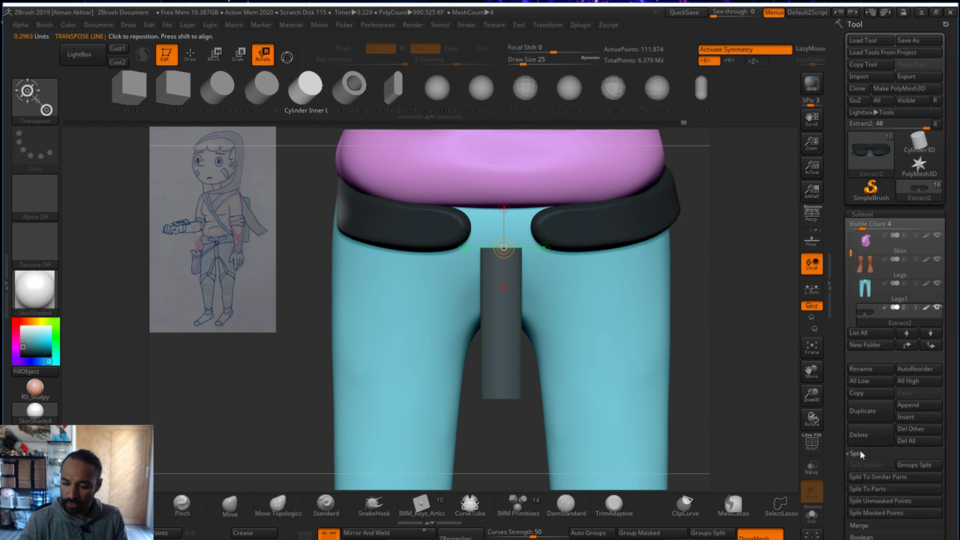
click(878, 502)
drag(855, 257, 855, 270)
click(866, 275)
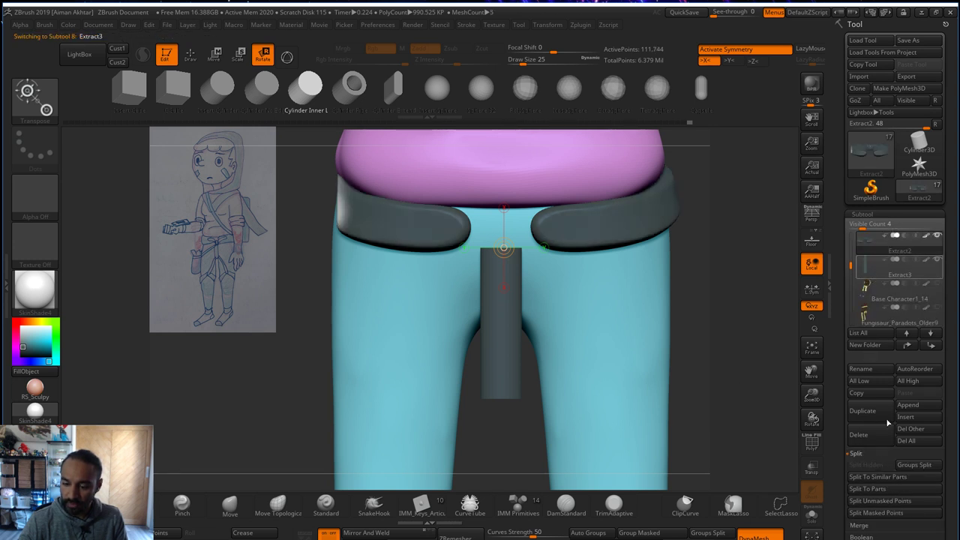
- Duplicate the hanging cylinder and turn the copy horizontal across the front of the trousers
click(871, 418)
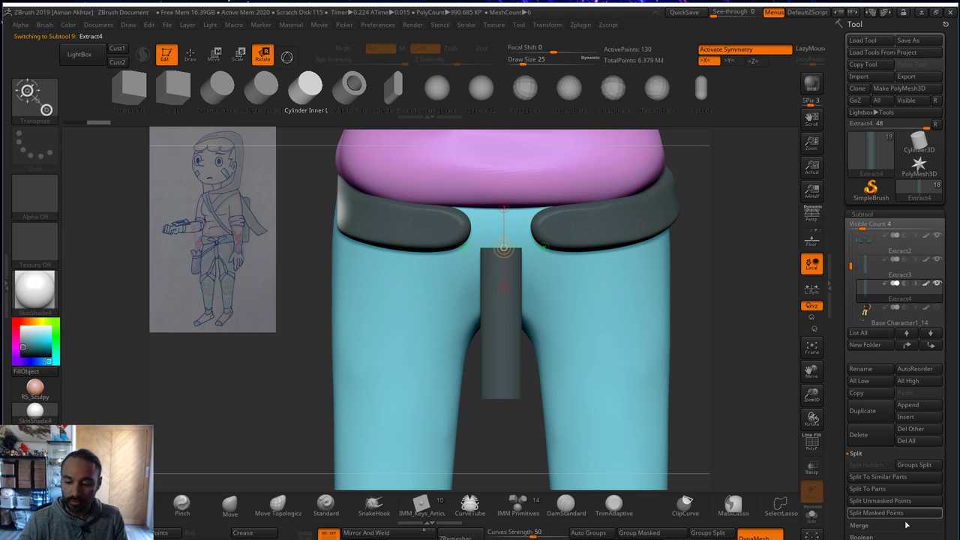
scroll(941, 429, down, 5)
click(869, 447)
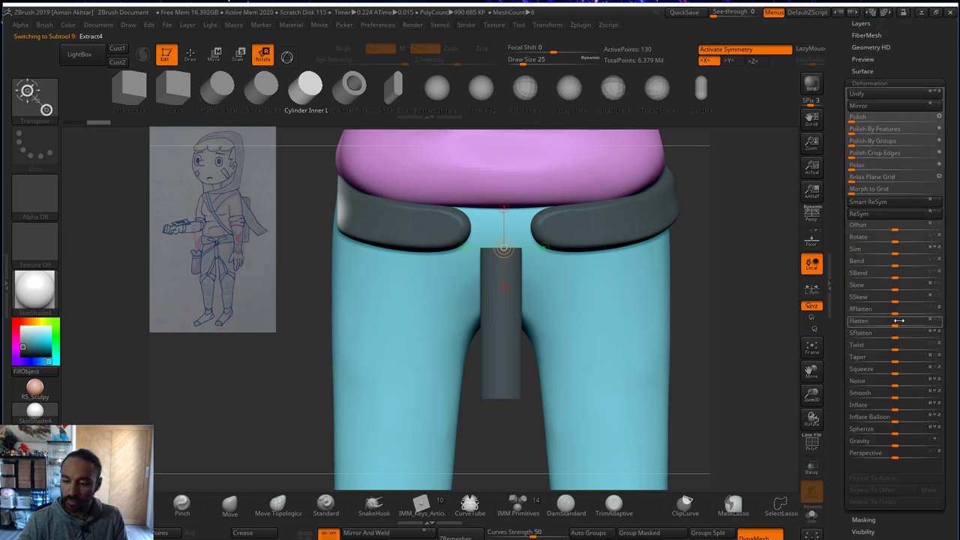
drag(897, 241, 912, 237)
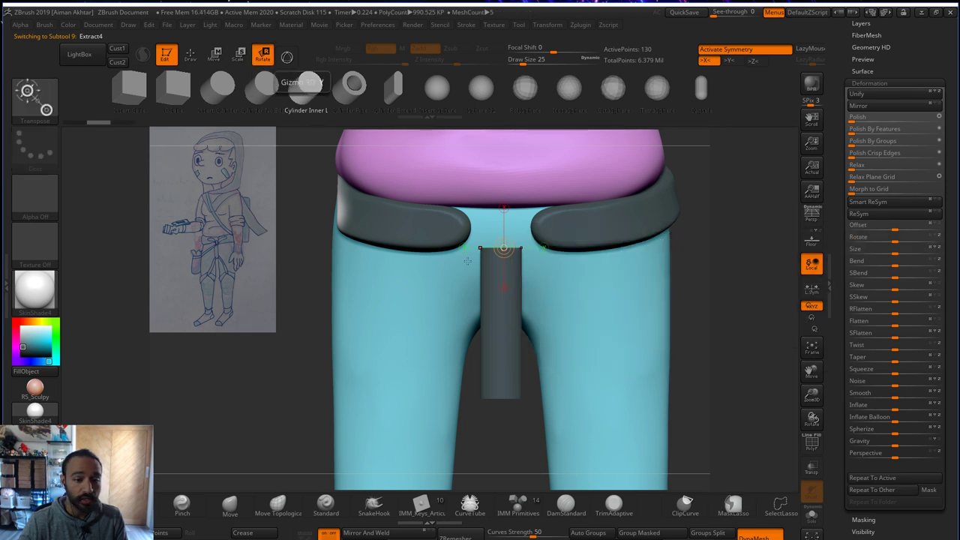
mouse_move(497, 248)
mouse_down()
mouse_move(561, 273)
mouse_move(602, 273)
mouse_move(608, 349)
mouse_move(566, 370)
mouse_move(622, 273)
mouse_up()
- Move the horizontal cylinder up and adjust its placement so that it bridges the waistband's two front flaps
click(215, 55)
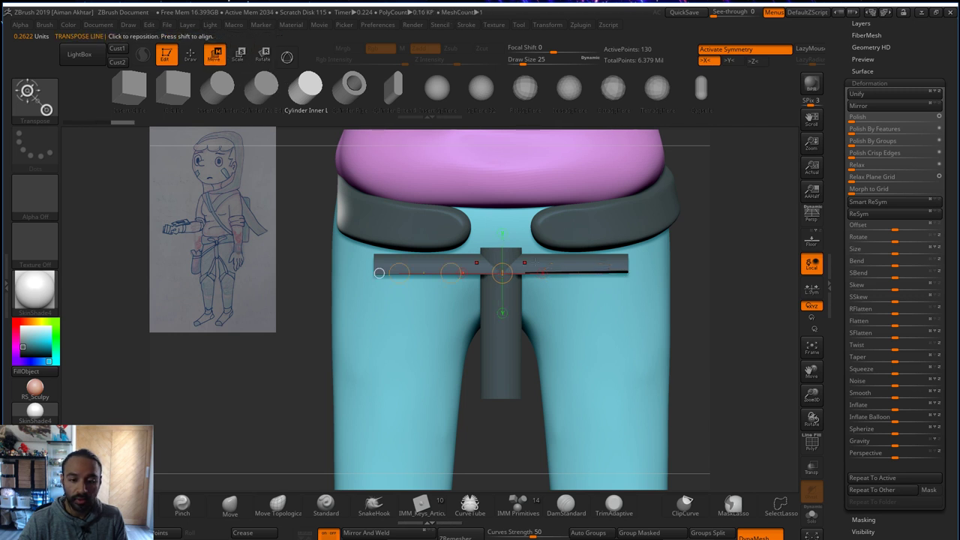
shift+drag(534, 261, 535, 189)
shift+drag(535, 225, 535, 186)
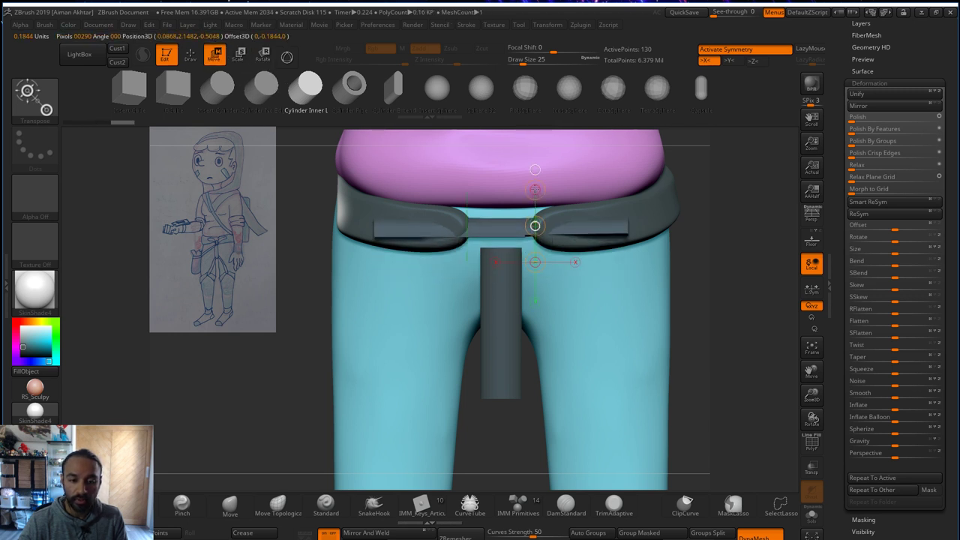
shift+right_drag(535, 194, 712, 269)
mouse_move(515, 229)
shift+mouse_down()
mouse_move(515, 165)
mouse_move(626, 251)
shift+mouse_up()
- Bend the horizontal cylinder around the front of the waist with the Move brush at draw size 149, undoing the stray last stroke
click(263, 54)
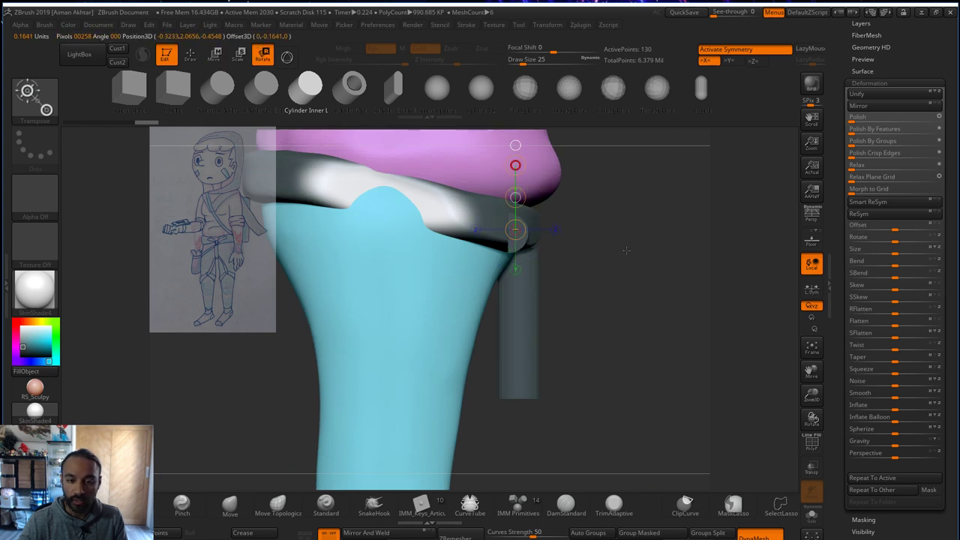
shift+right_drag(678, 289, 363, 298)
click(190, 57)
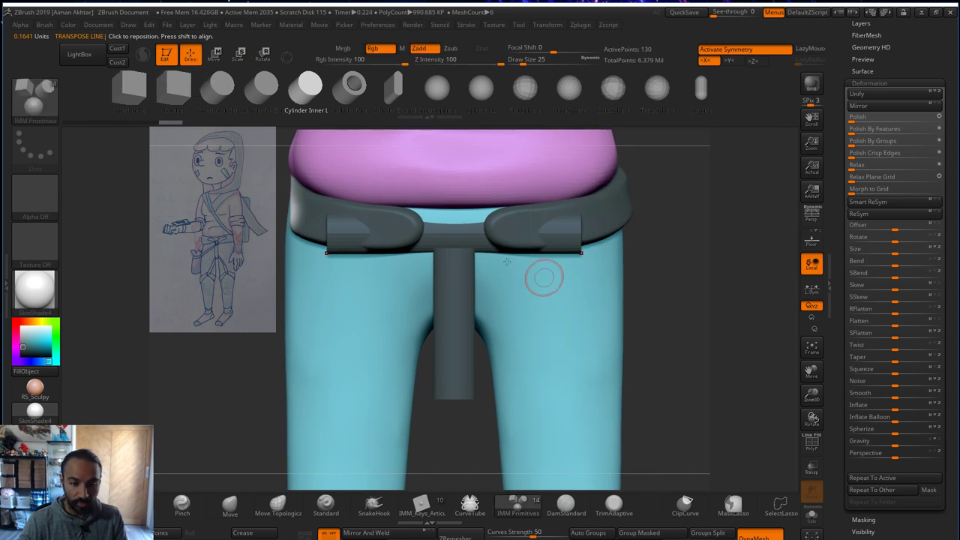
key(s)
drag(468, 228, 477, 227)
right_drag(476, 227, 532, 229)
right_drag(427, 217, 406, 211)
drag(405, 210, 397, 202)
drag(408, 227, 403, 224)
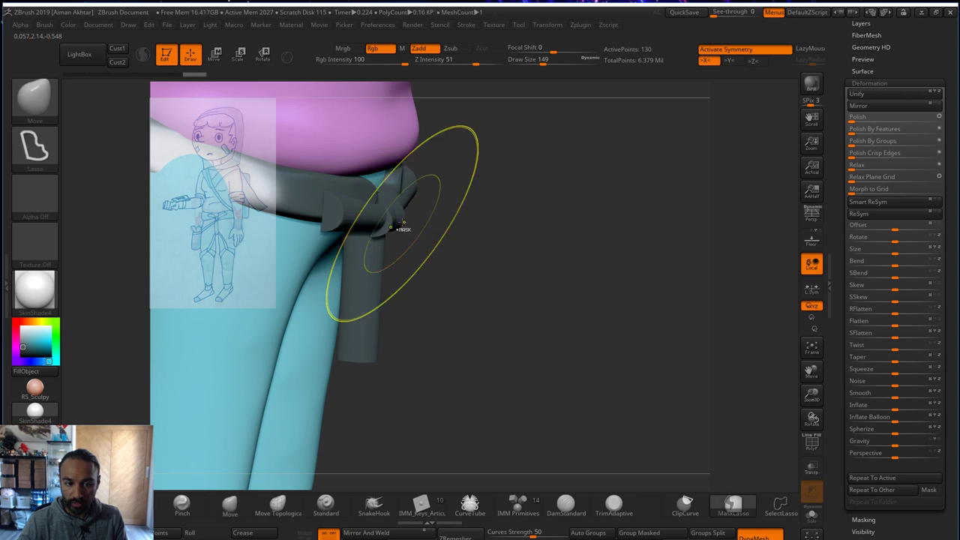
key(ctrl+z)
- Remesh the horizontal cylinder with DynaMesh at resolution 592
drag(907, 39, 910, 84)
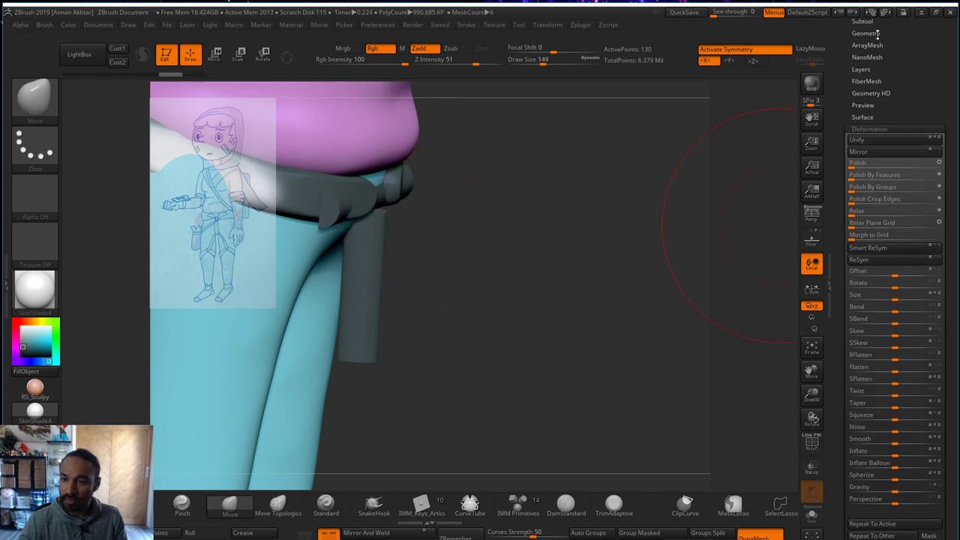
click(866, 33)
click(863, 218)
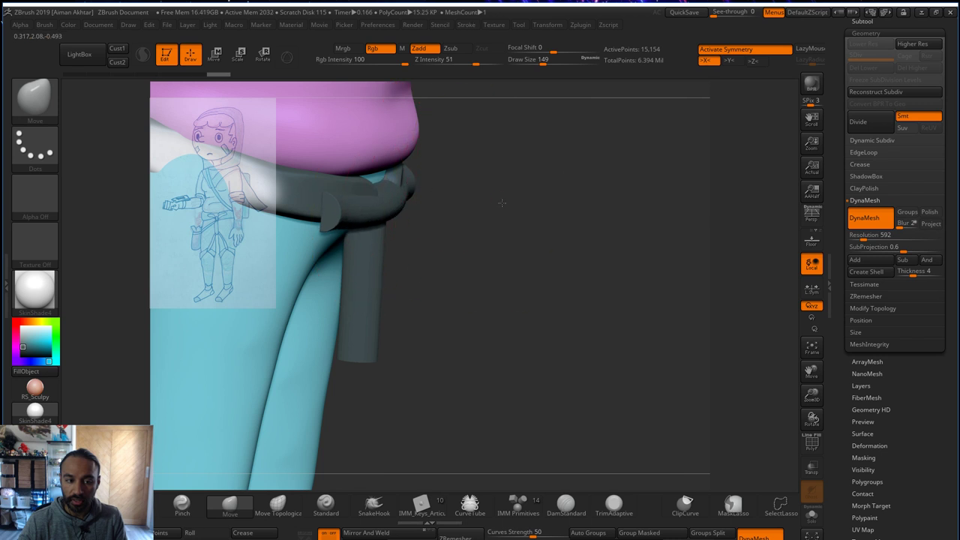
- Smooth the remeshed strap across the waistband's front at draw size 192
mouse_move(502, 203)
shift+mouse_down()
mouse_move(492, 203)
mouse_move(682, 308)
shift+mouse_up()
mouse_move(595, 286)
mouse_down()
mouse_move(551, 279)
mouse_move(523, 288)
mouse_up()
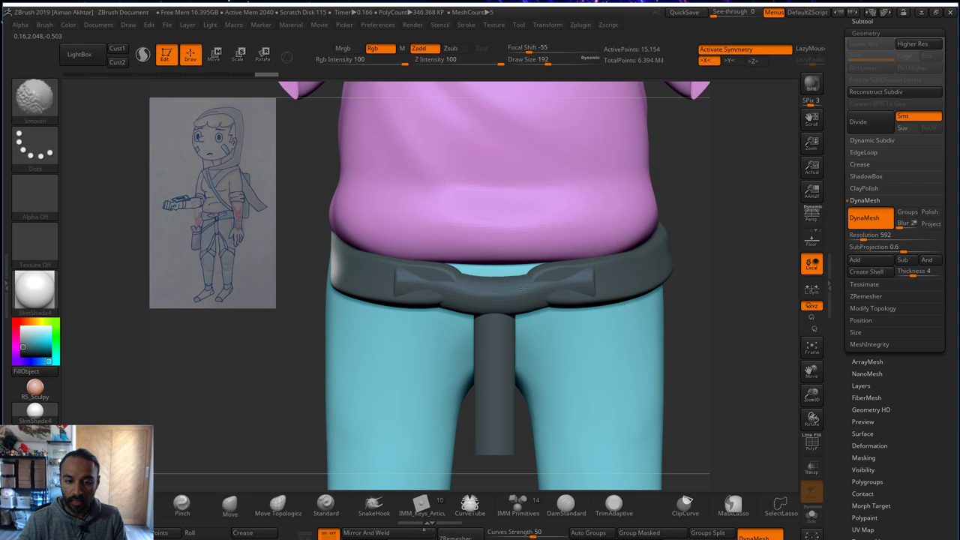
mouse_move(517, 337)
mouse_down()
mouse_move(575, 321)
mouse_move(648, 336)
mouse_up()
mouse_move(565, 292)
mouse_down()
mouse_move(531, 322)
mouse_move(503, 316)
mouse_move(504, 302)
mouse_move(517, 303)
mouse_up()
- Shape the front strap into a drooping curve between the two flaps and smooth its ends at draw size 44
key(s)
key(s)
key(s)
drag(680, 324, 611, 314)
key(s)
drag(606, 311, 514, 317)
key(shift)
key(s)
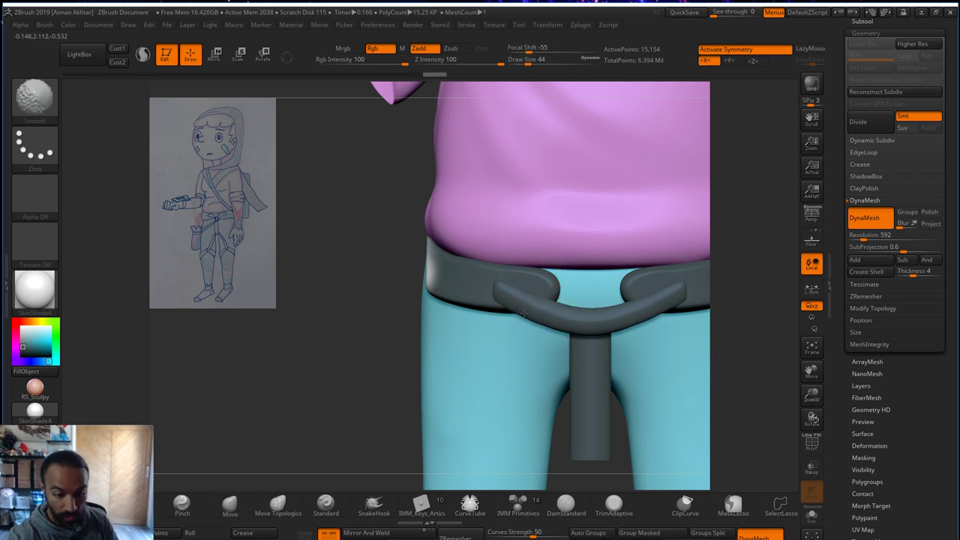
- Pull the curved strap's ends up and outward over the flaps with the Move brush at draw size 62
alt+drag(740, 258, 699, 234)
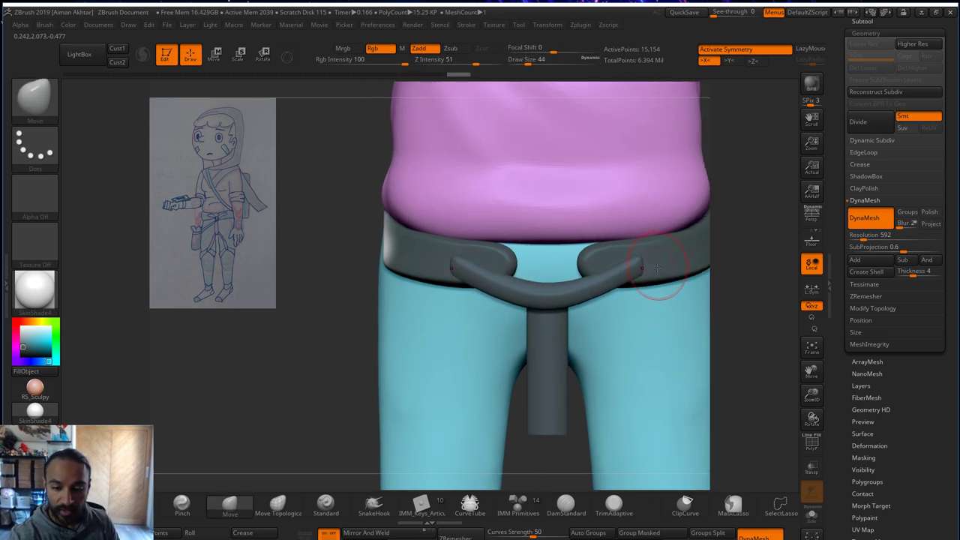
key(s)
mouse_move(659, 264)
mouse_down()
mouse_move(668, 264)
mouse_move(644, 263)
mouse_up()
drag(649, 263, 640, 252)
- Flatten the curved strap with the hPolish brush at draw size 62 and smooth its surface
key(b)
key(h)
key(p)
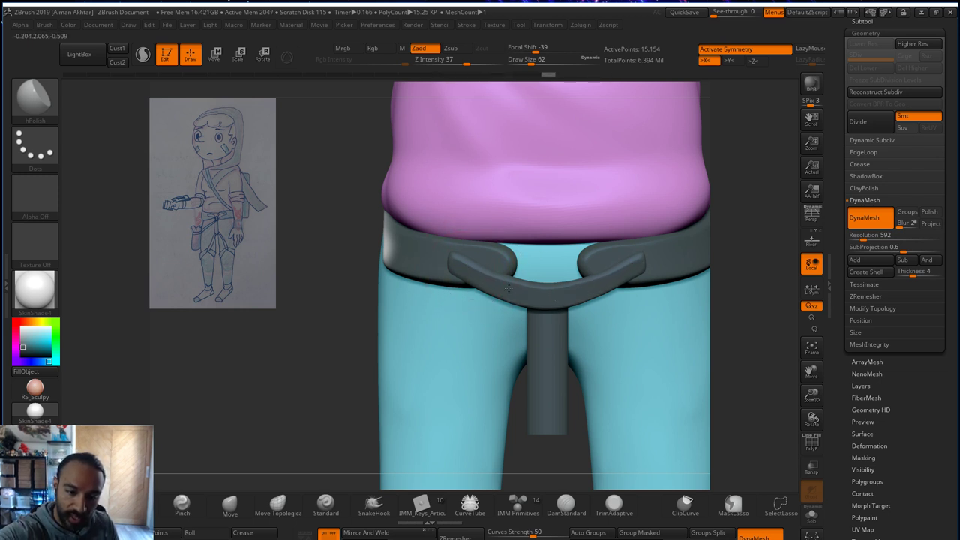
key(shift)
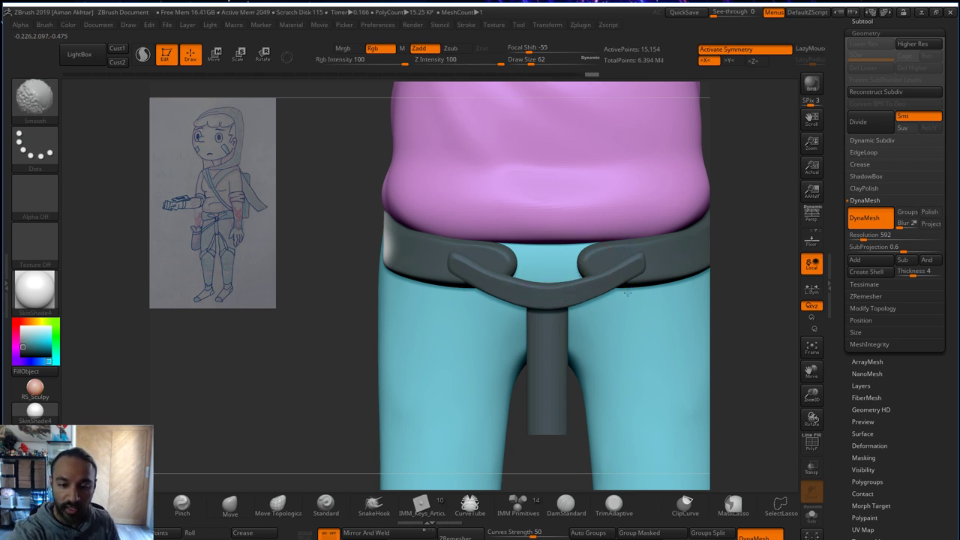
- Reshape the curved strap's ends with the Move brush so they lie level along the two flaps, using draw sizes between 41 and 71
key(b)
key(m)
key(v)
key(s)
drag(618, 293, 614, 293)
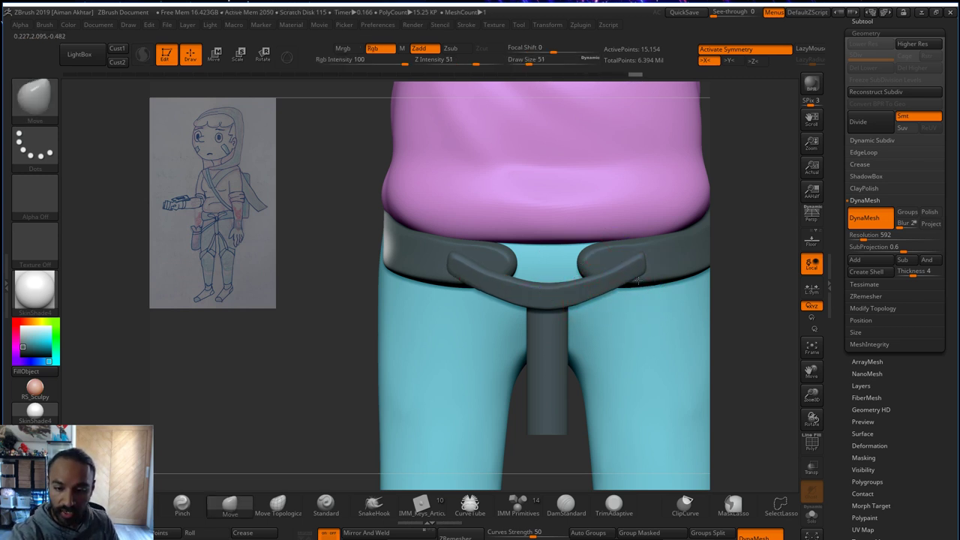
key(bracketleft)
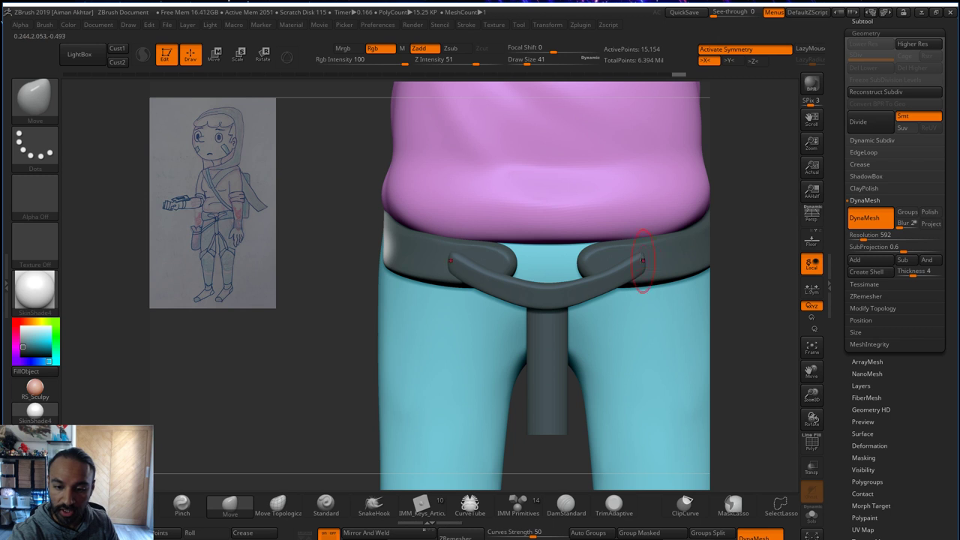
key(s)
drag(645, 241, 623, 260)
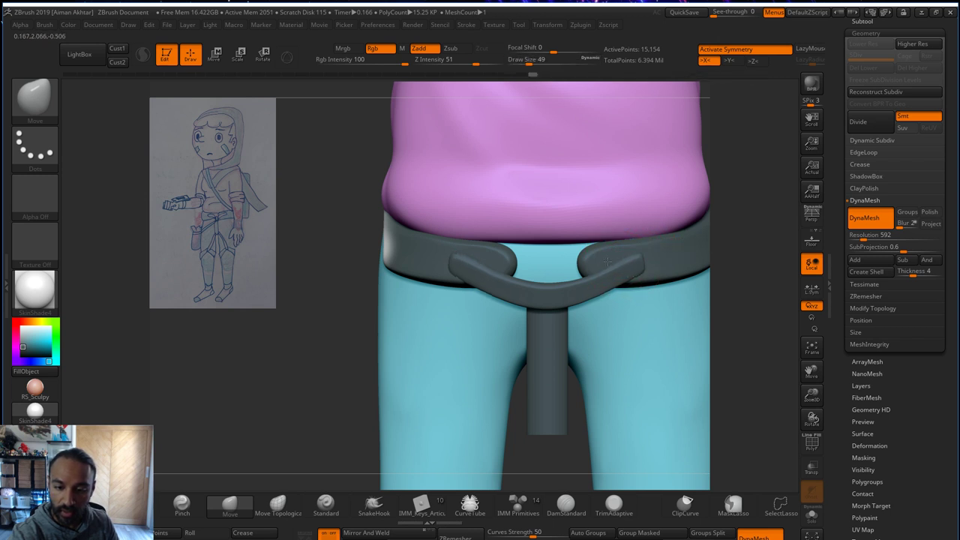
key(bracketright)
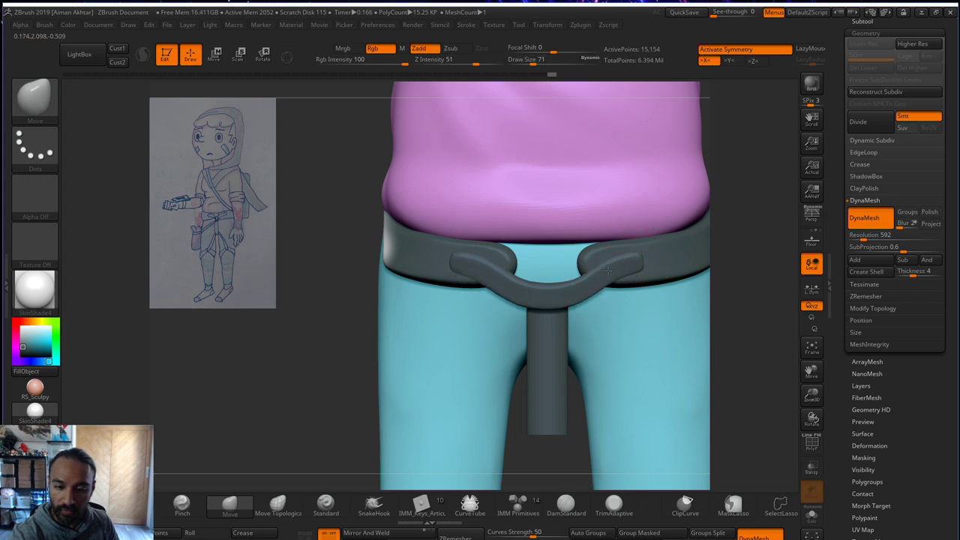
key(bracketleft)
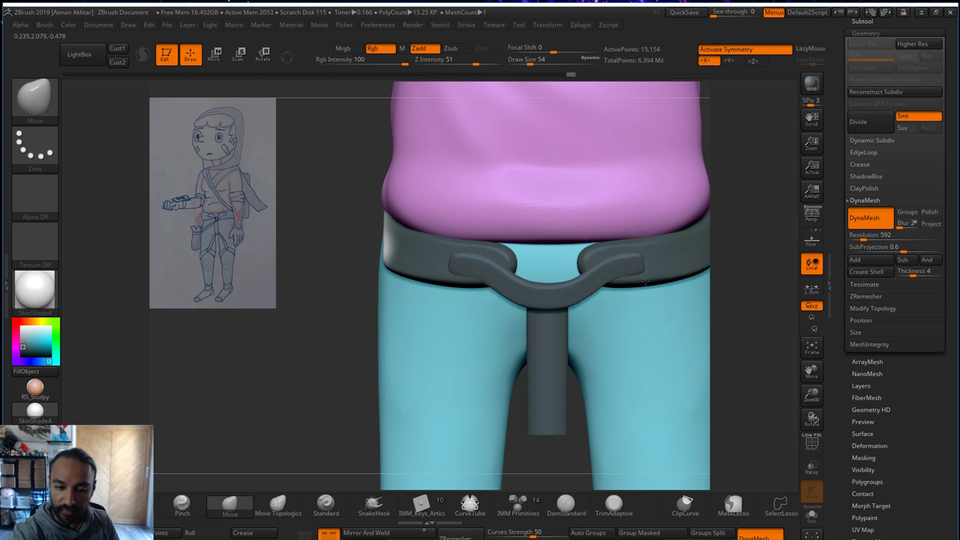
key(shift)
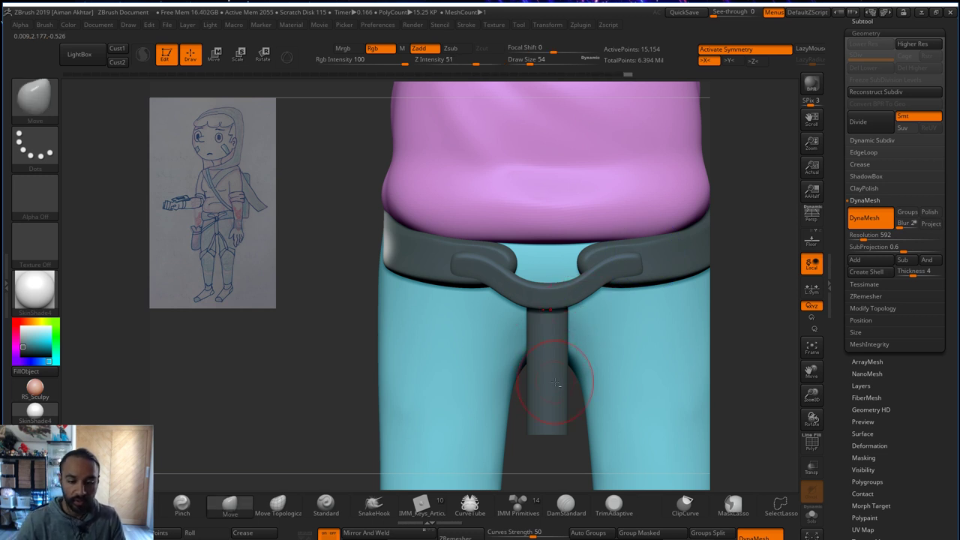
- Pull the hanging cylinder's upper end forward and up over the curved strap, and smooth its whole length at draw size 74
drag(692, 400, 681, 343)
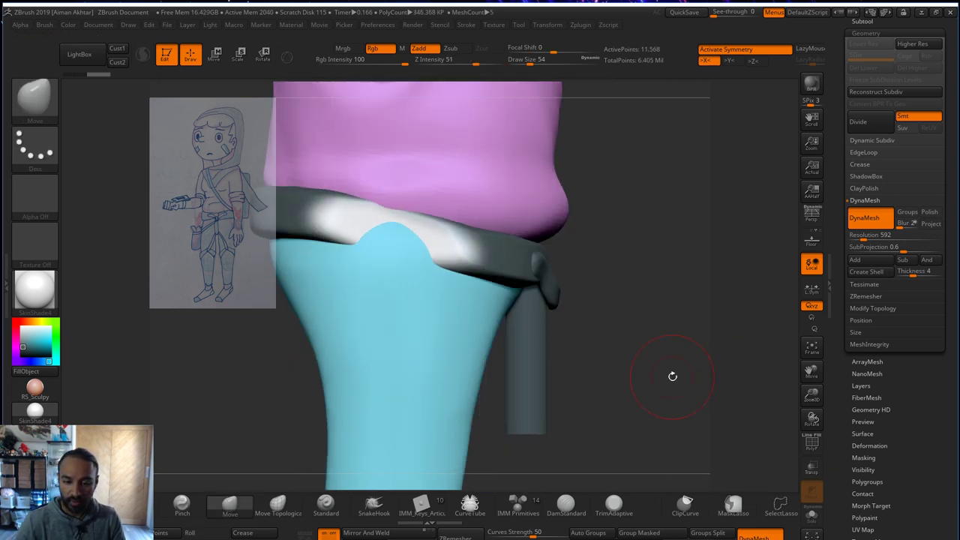
key(s)
mouse_move(518, 324)
mouse_down()
mouse_move(565, 303)
mouse_move(544, 302)
mouse_up()
drag(621, 309, 523, 306)
key(s)
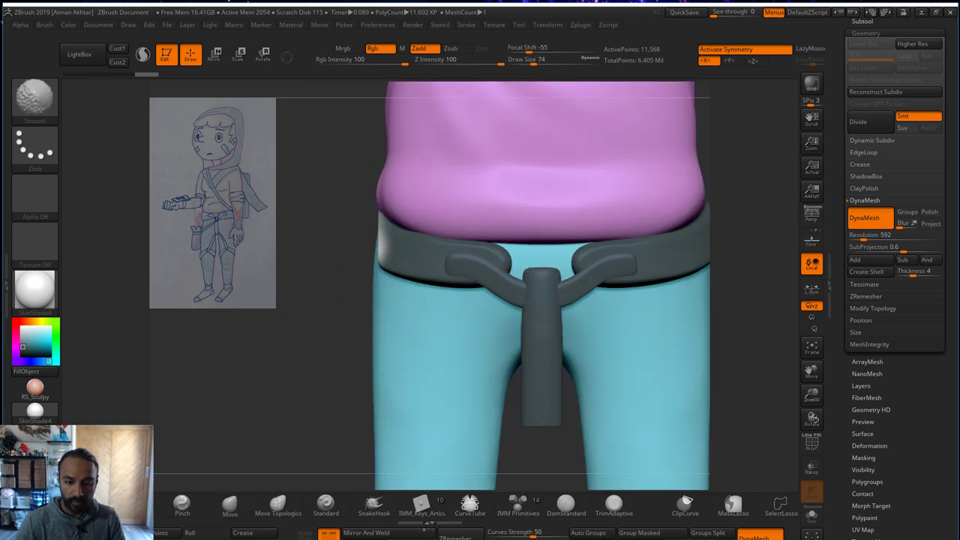
shift+drag(546, 305, 537, 401)
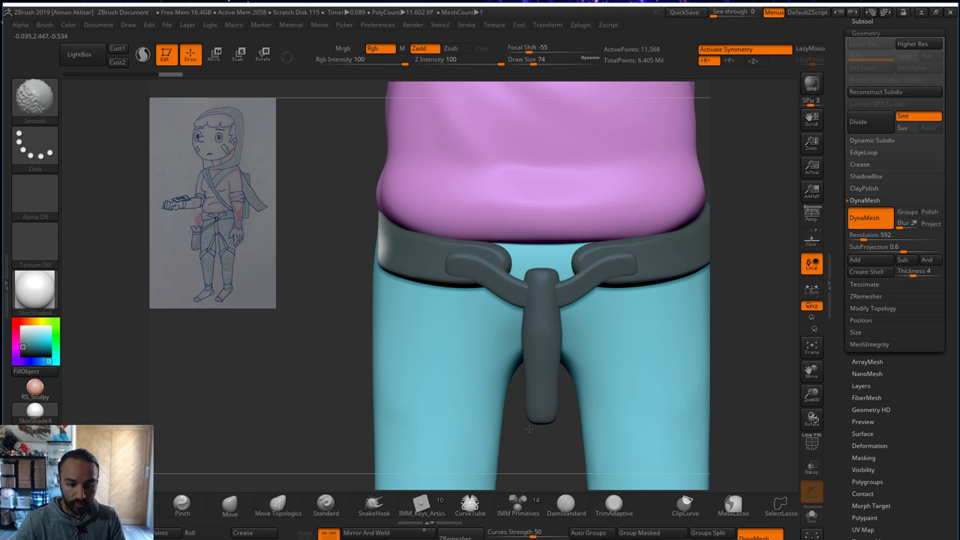
- Even out the hanging strip's outline and broaden its lower end with the Move brush at draw size 49
key(b)
key(m)
key(v)
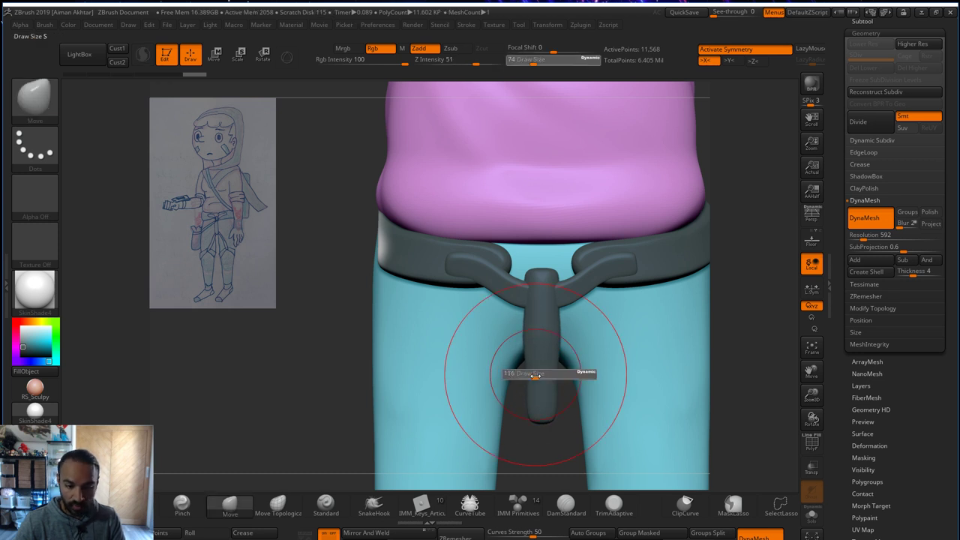
drag(519, 396, 516, 395)
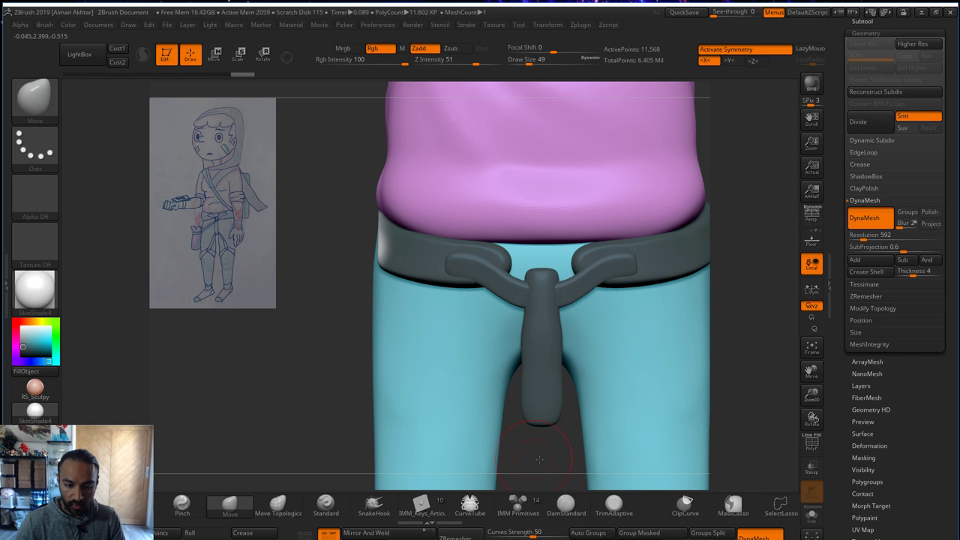
- Adjust the hanging strip's side profile with the Move brush, easing its bend and drawing its lower end down and back toward the legs
right_drag(488, 322, 592, 311)
key(s)
click(535, 287)
drag(509, 330, 518, 331)
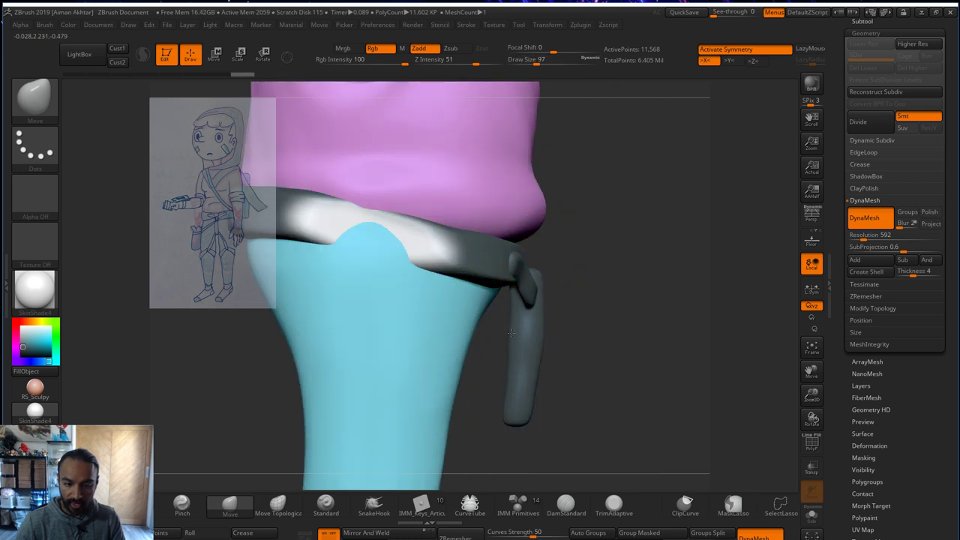
key(s)
click(518, 366)
drag(517, 368, 524, 368)
mouse_move(515, 408)
mouse_down()
mouse_move(499, 449)
mouse_move(504, 413)
mouse_move(501, 426)
mouse_up()
key(s)
click(525, 363)
key(s)
click(531, 383)
key(s)
click(495, 417)
key(s)
drag(505, 349, 496, 352)
- Smooth the front of the hanging strip at draw size 94
drag(614, 354, 534, 349)
key(s)
click(530, 313)
key(shift)
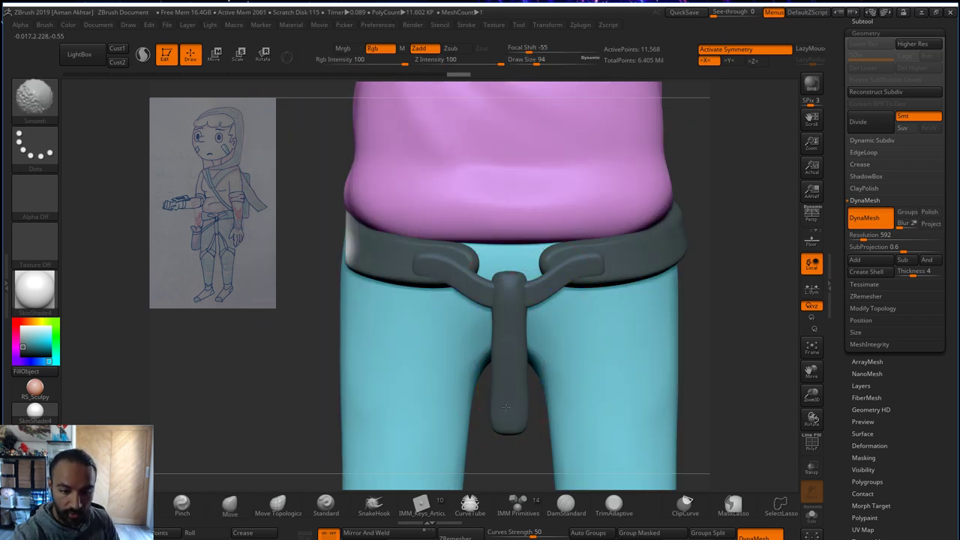
shift+drag(505, 408, 511, 377)
- Flatten the hanging strip's front face and lower end with the hPolish brush at draw size 29
key(s)
drag(526, 294, 506, 288)
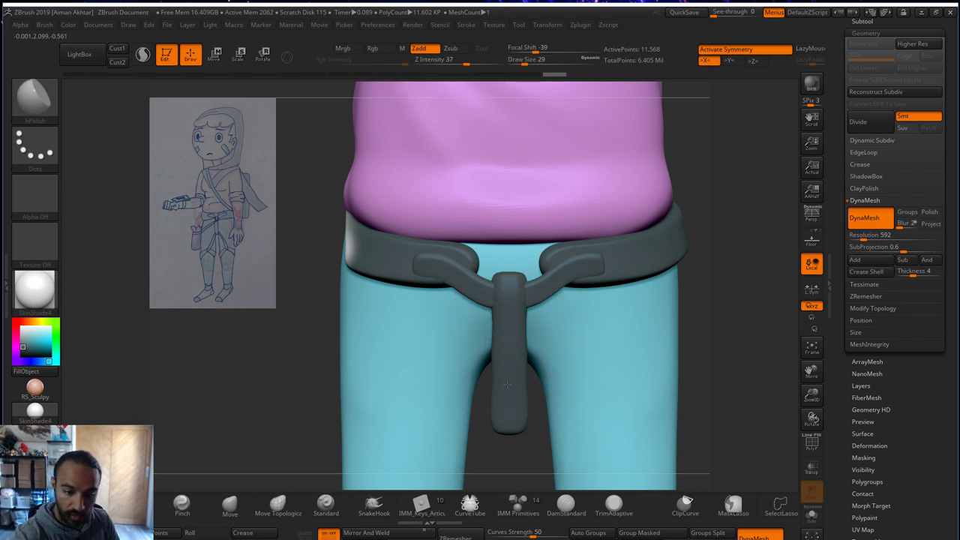
drag(505, 437, 506, 314)
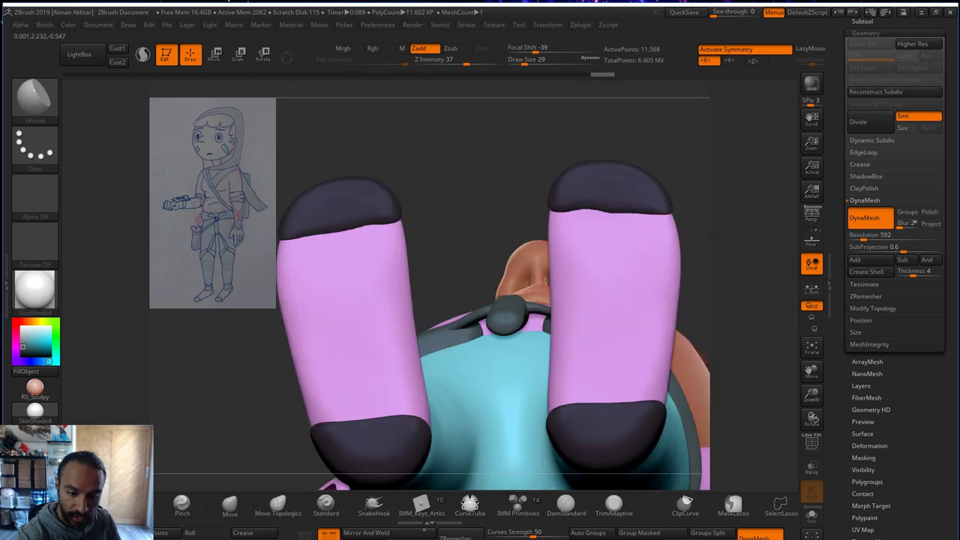
drag(660, 167, 504, 296)
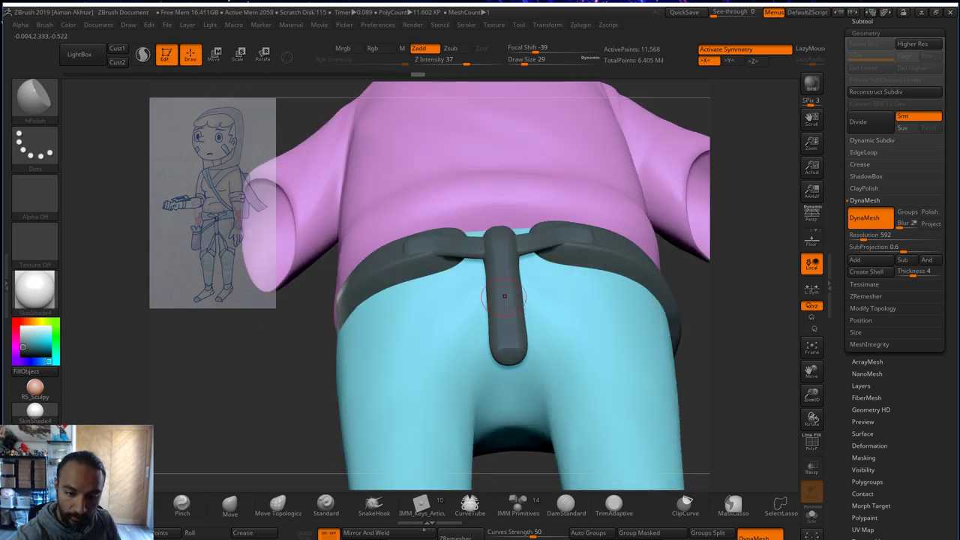
mouse_move(507, 346)
mouse_down()
mouse_move(508, 357)
mouse_move(507, 346)
mouse_up()
key(s)
key(s)
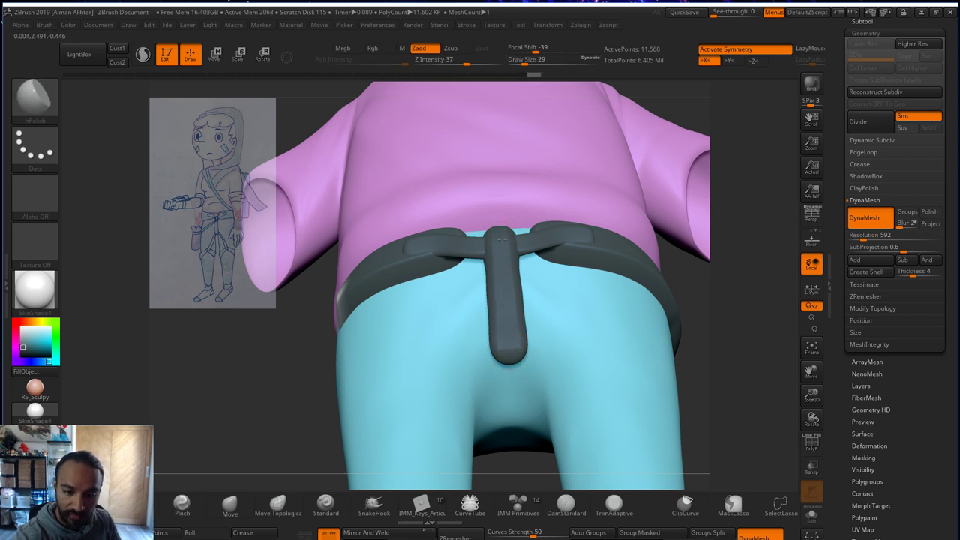
- Polish the hanging strip's upper end and remesh the strip with DynaMesh at resolution 592
drag(677, 304, 495, 212)
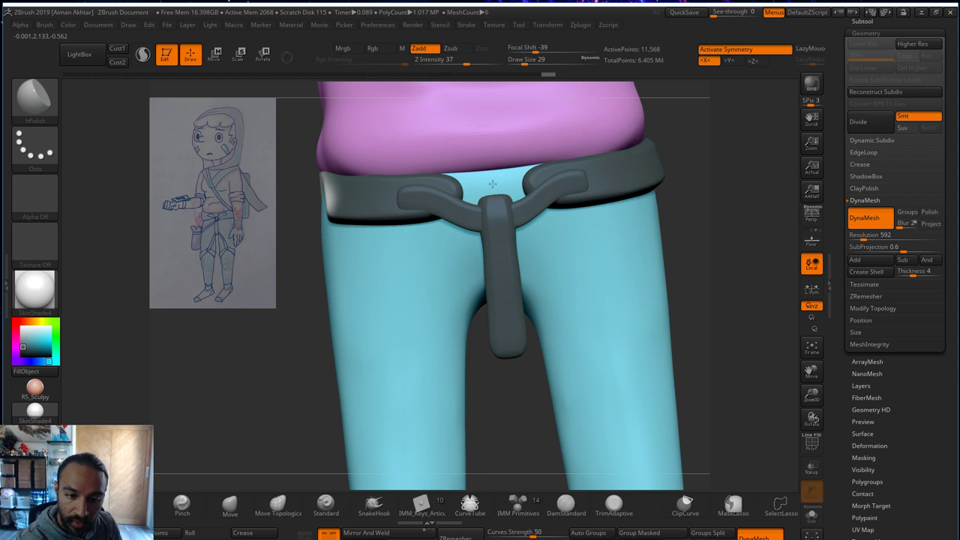
drag(690, 167, 684, 233)
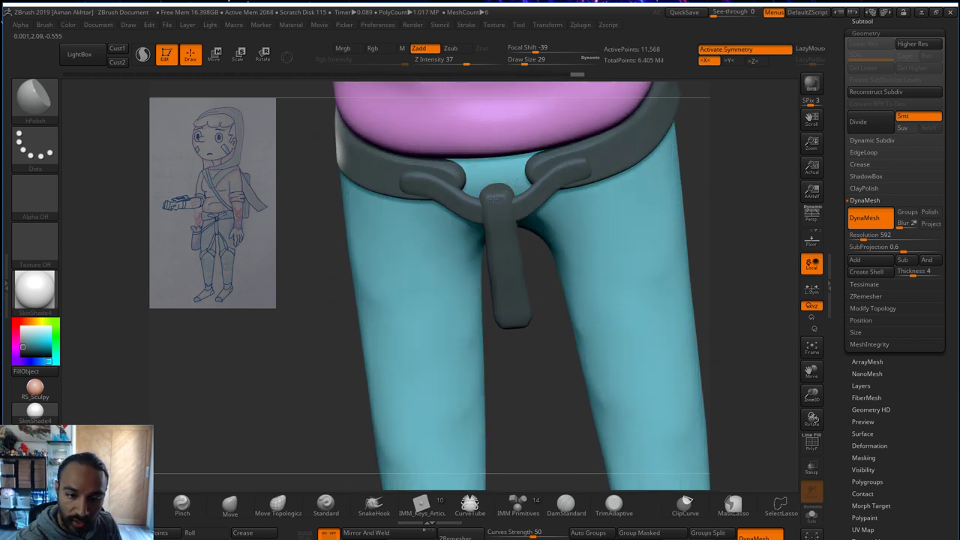
drag(494, 190, 496, 209)
ctrl+drag(728, 173, 735, 189)
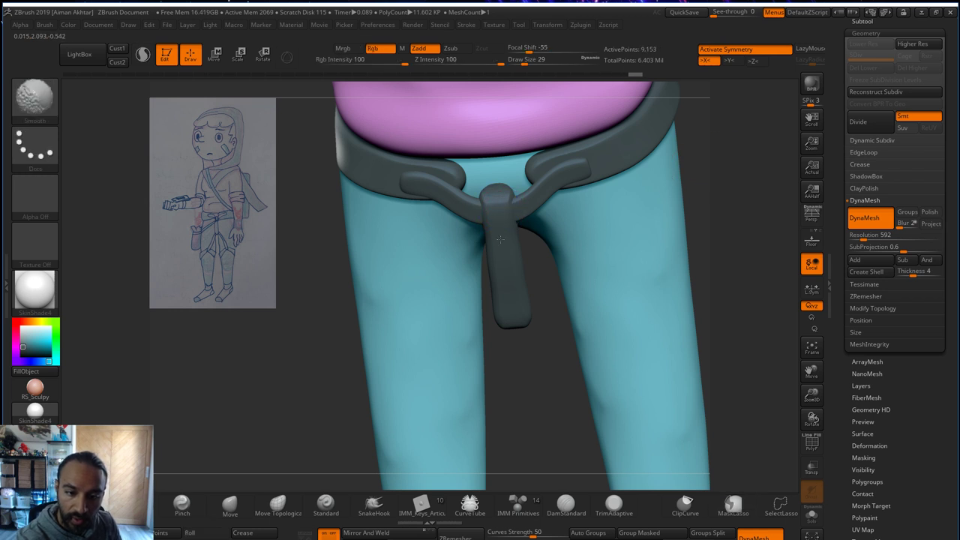
- Sharpen the remeshed strip's flat faces and squared ends with hPolish at draw size 29
right_drag(728, 163, 574, 154)
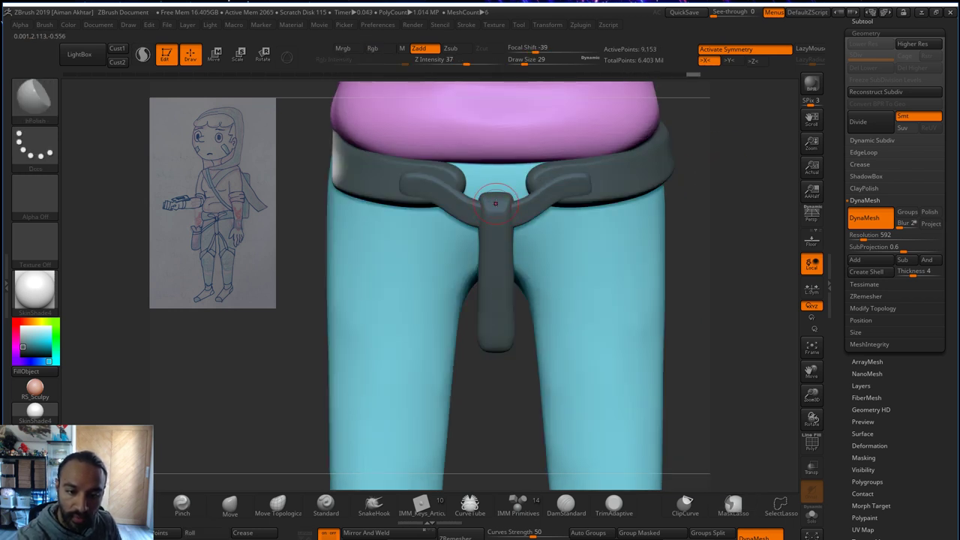
right_drag(495, 358, 495, 286)
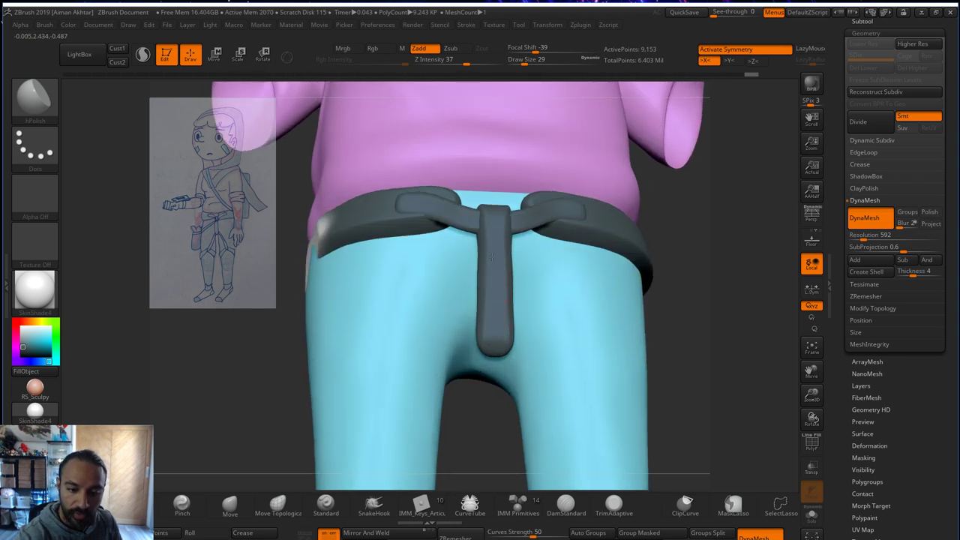
right_drag(491, 257, 712, 253)
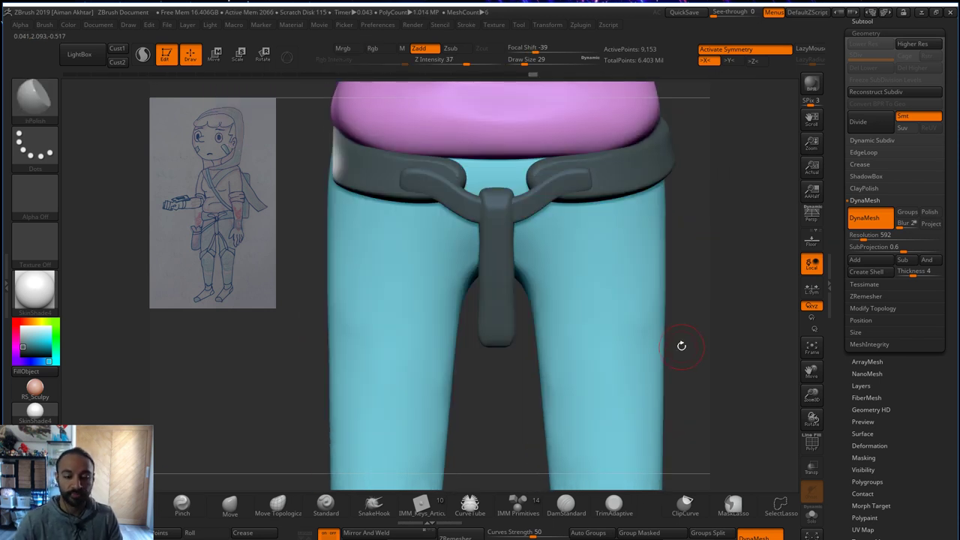
- Duplicate the hanging strip's subtool
ctrl+right_drag(682, 345, 658, 348)
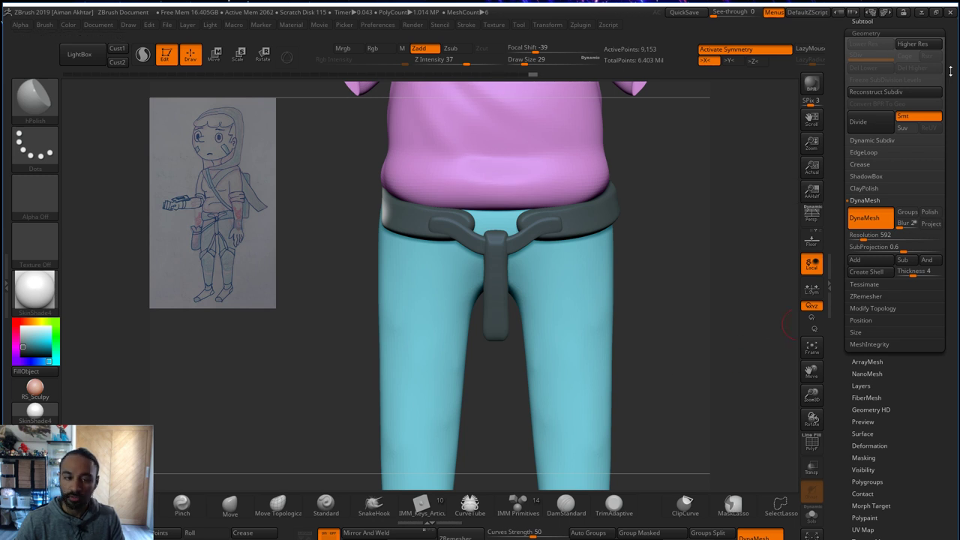
scroll(950, 70, up, 2)
click(862, 56)
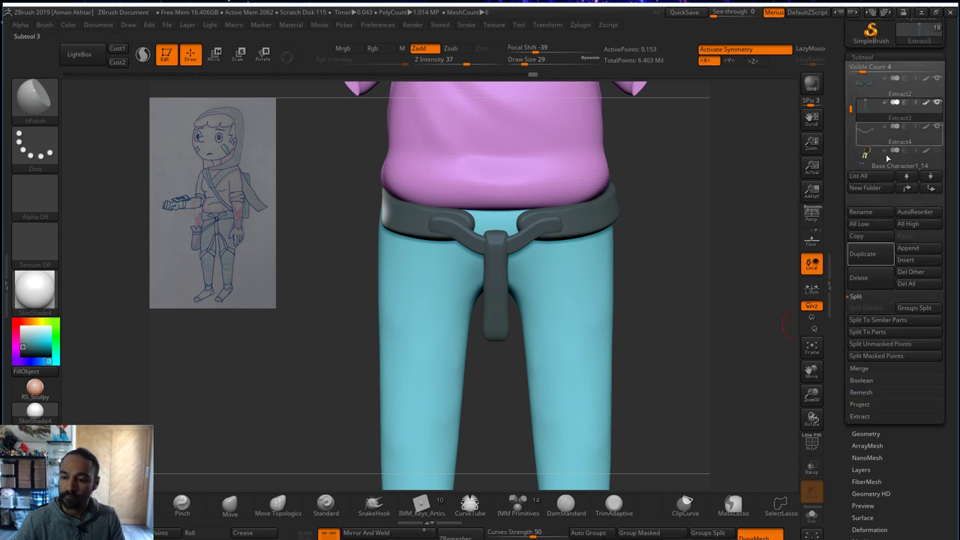
click(892, 132)
click(862, 254)
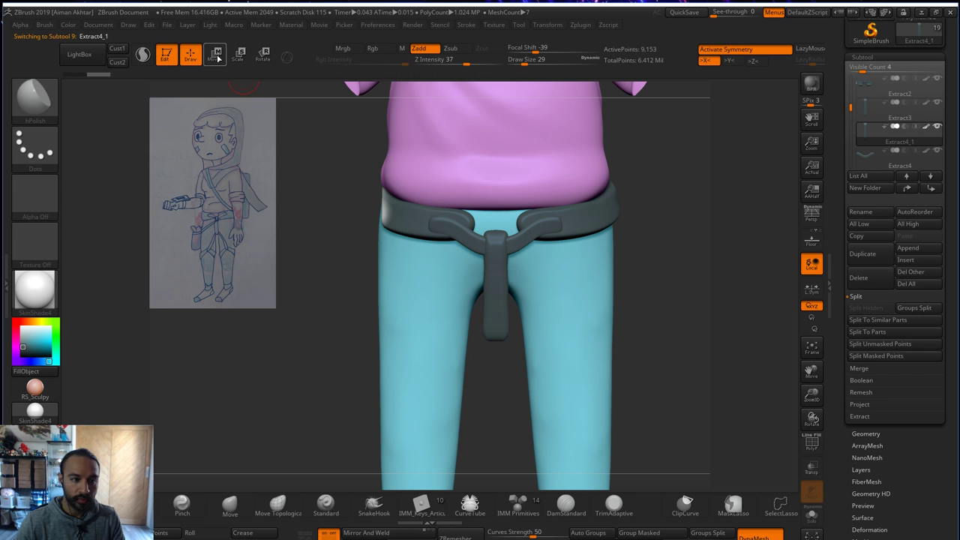
- Rotate the duplicated strip 90° with symmetry off and centre it horizontally across the hanging strip's lower end
click(216, 55)
mouse_move(495, 330)
mouse_down()
mouse_move(542, 215)
mouse_move(495, 171)
mouse_move(496, 193)
mouse_move(617, 282)
mouse_up()
click(264, 56)
key(ctrl+z)
key(ctrl+z)
key(x)
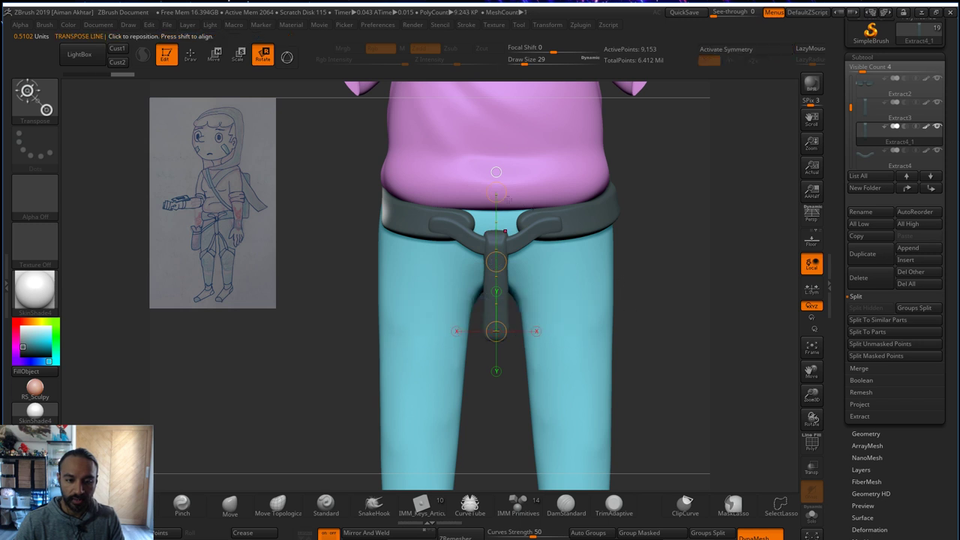
drag(495, 192, 641, 327)
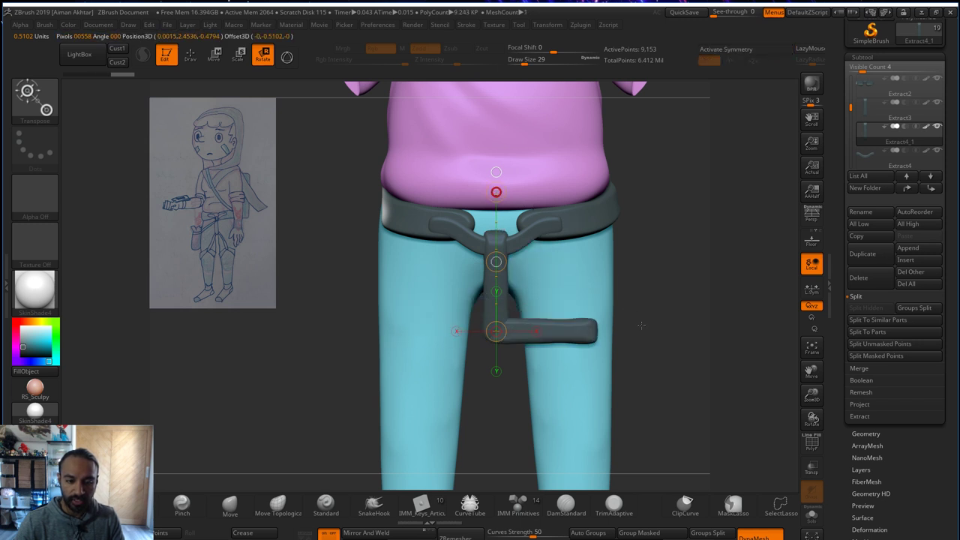
click(216, 57)
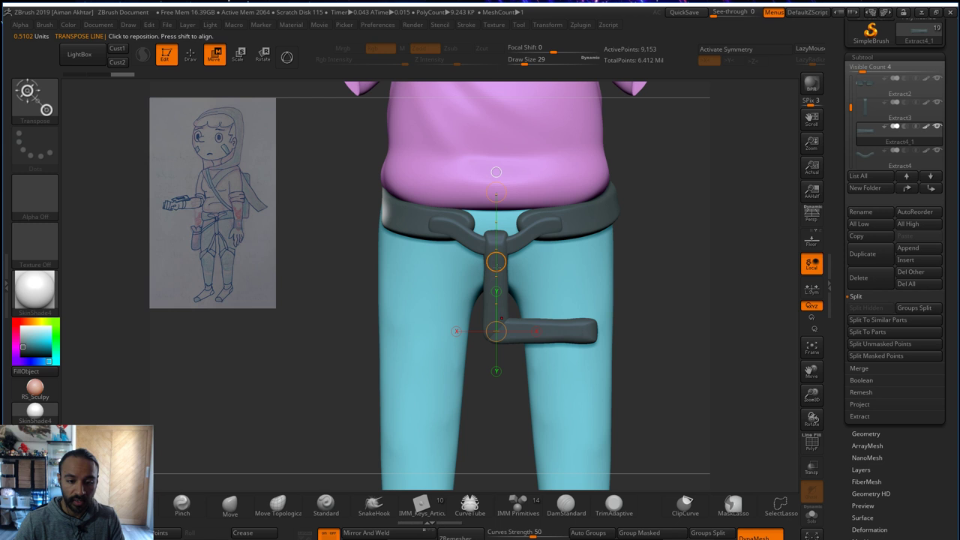
drag(497, 265, 450, 262)
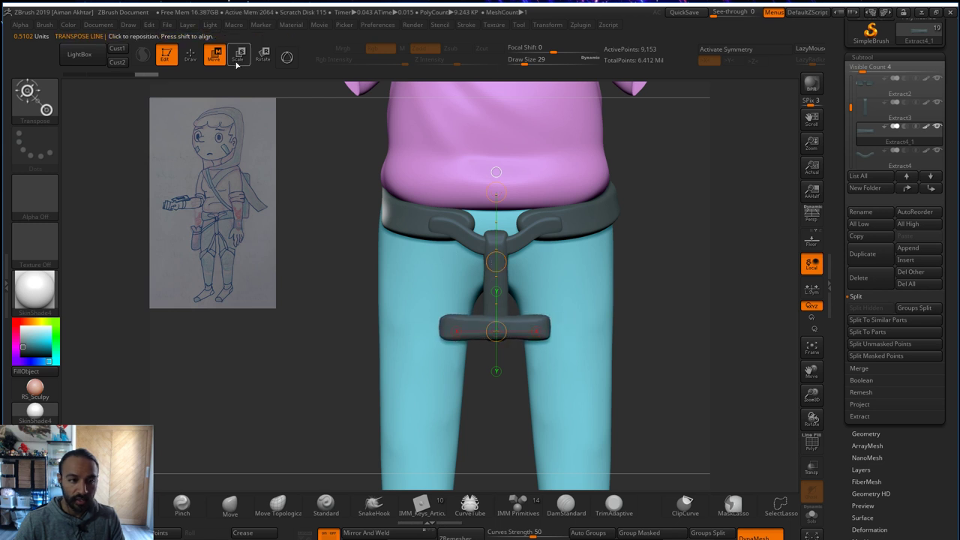
- Mirror and weld the horizontal strip about the body's centre and turn X symmetry back on for the Move brush
key(q)
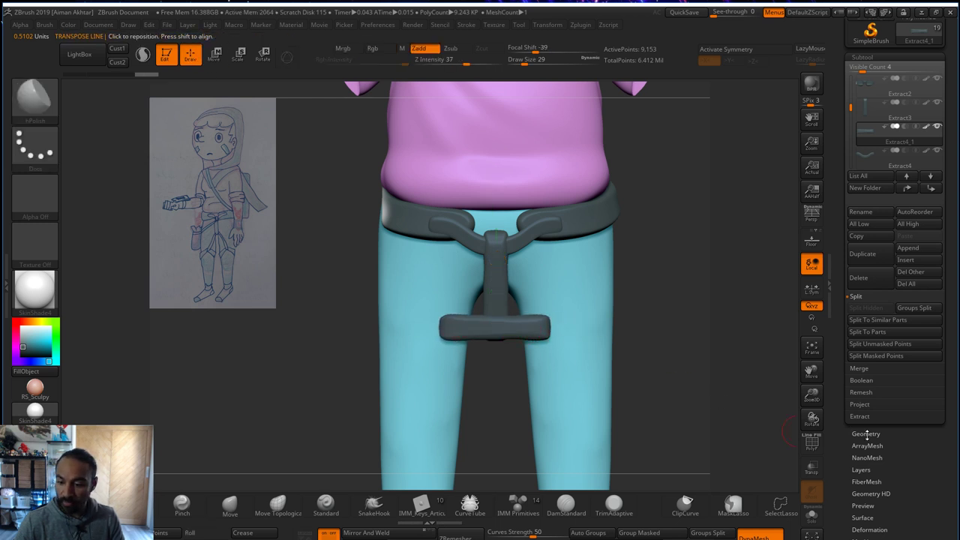
click(866, 433)
click(872, 272)
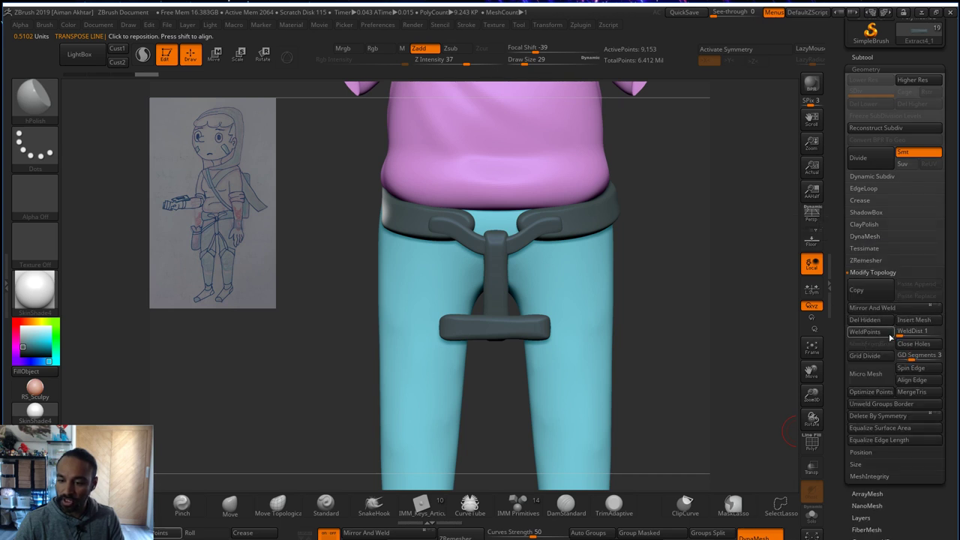
click(867, 332)
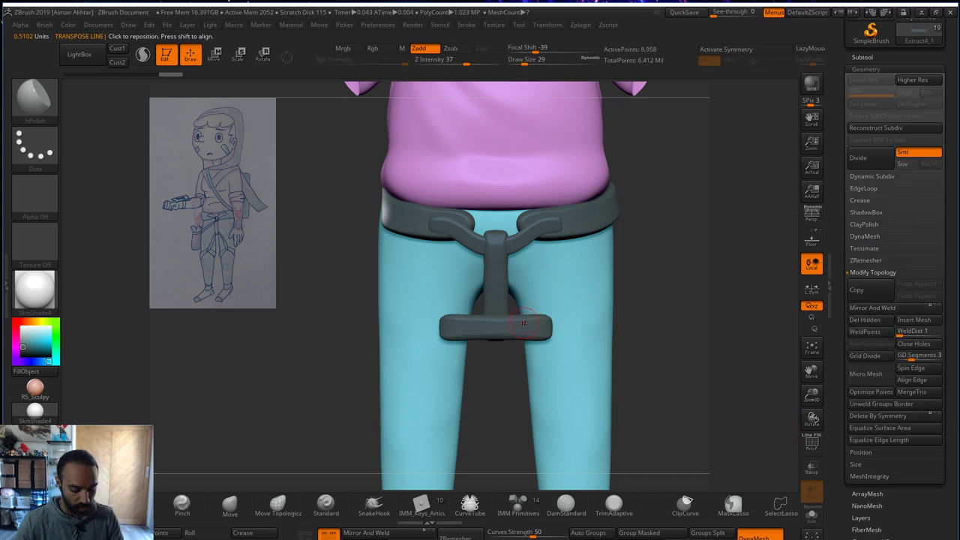
key(shift)
key(x)
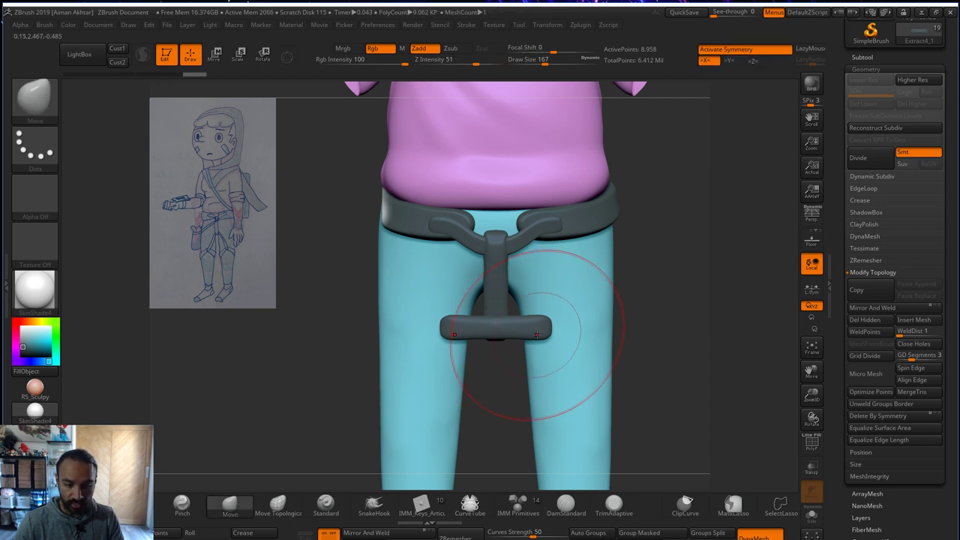
click(871, 307)
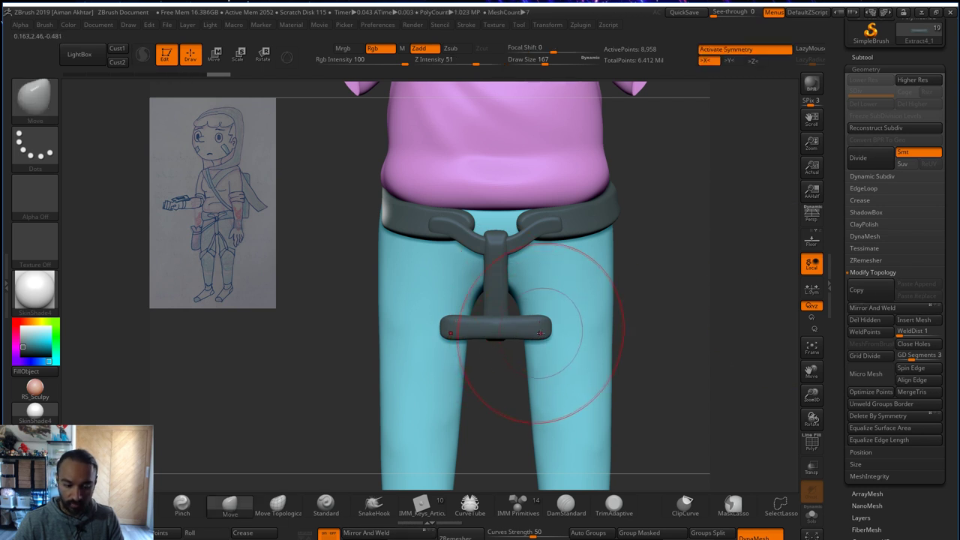
- Pull the horizontal strip's ends down and outward with the Move brush, forming an inverted V below the hanging strip
key(s)
drag(556, 329, 561, 429)
key(s)
drag(581, 480, 575, 480)
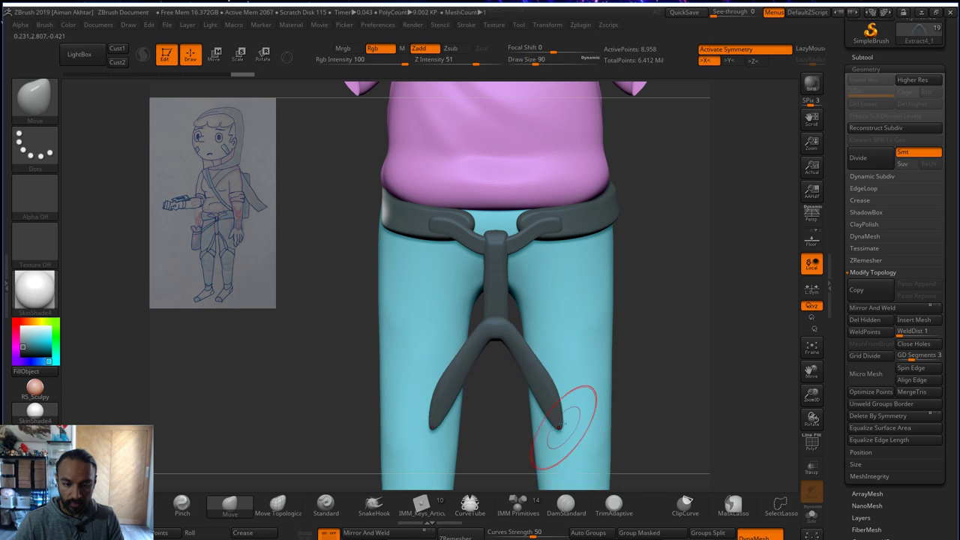
drag(553, 402, 590, 439)
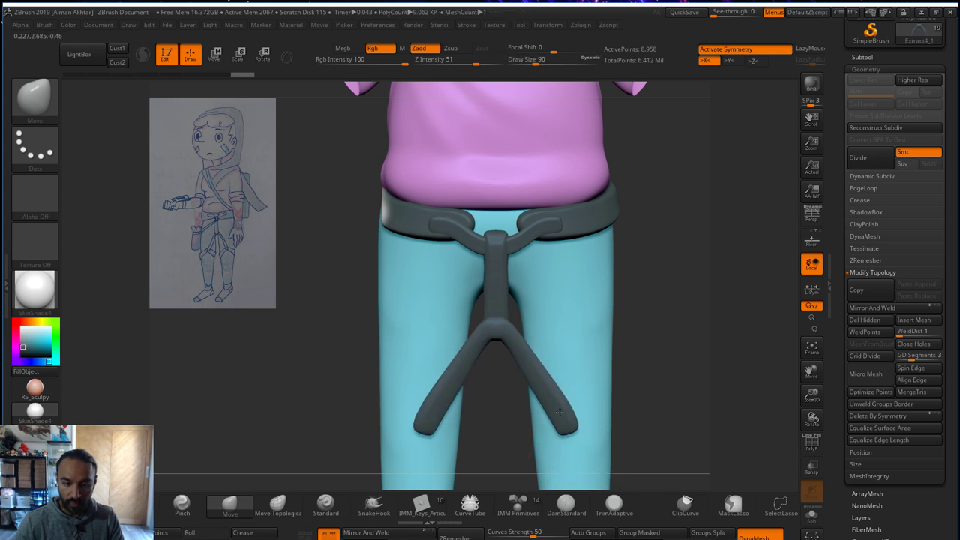
key(s)
drag(541, 364, 549, 364)
- Move the forked strip back in side view and bend its lower ends inward so they lie closer to the legs
drag(638, 358, 671, 352)
drag(570, 326, 527, 327)
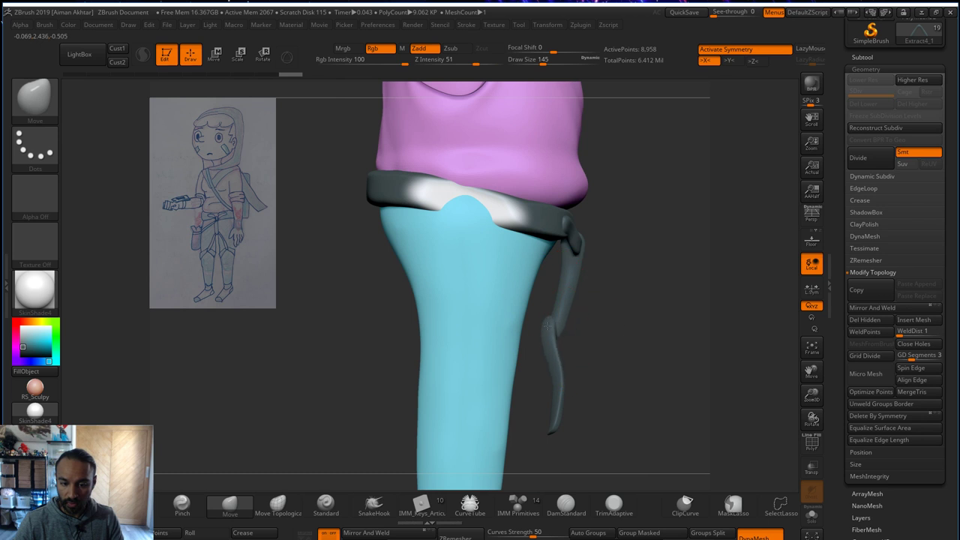
key(s)
mouse_move(552, 393)
mouse_down()
mouse_move(504, 420)
mouse_move(478, 420)
mouse_up()
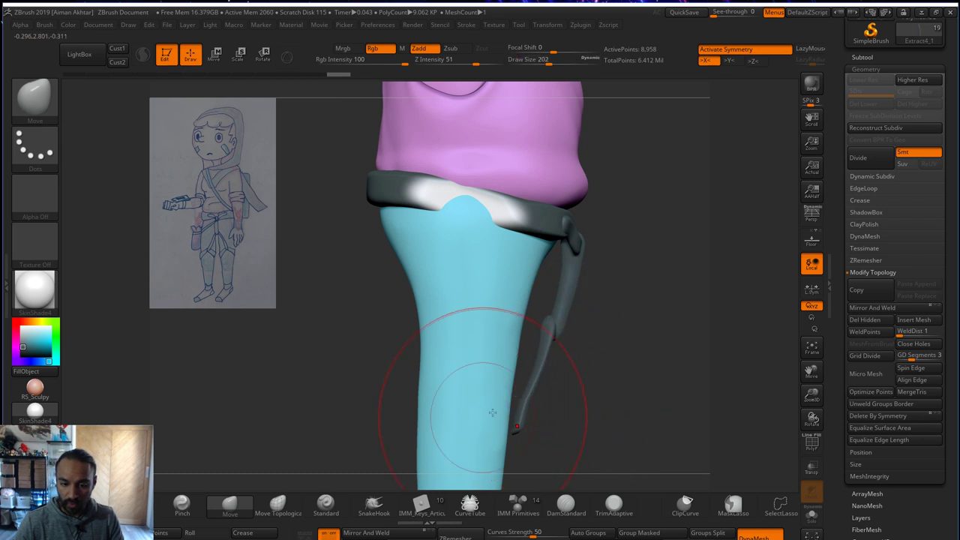
key(shift)
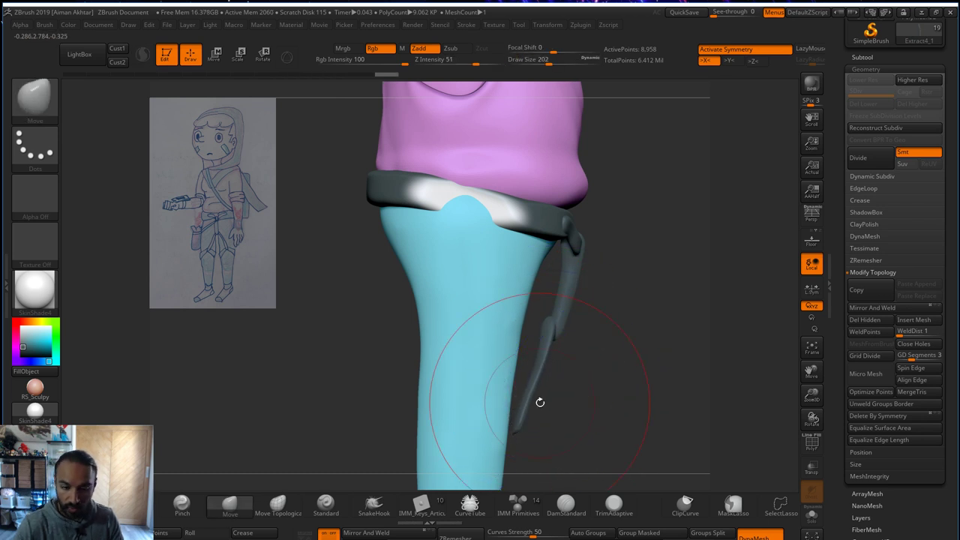
key(s)
drag(530, 397, 524, 409)
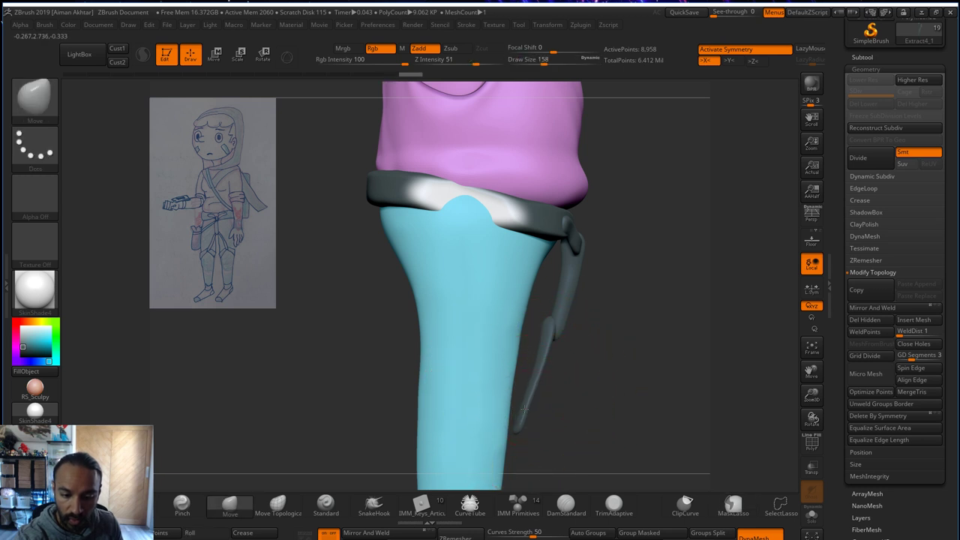
drag(649, 315, 540, 278)
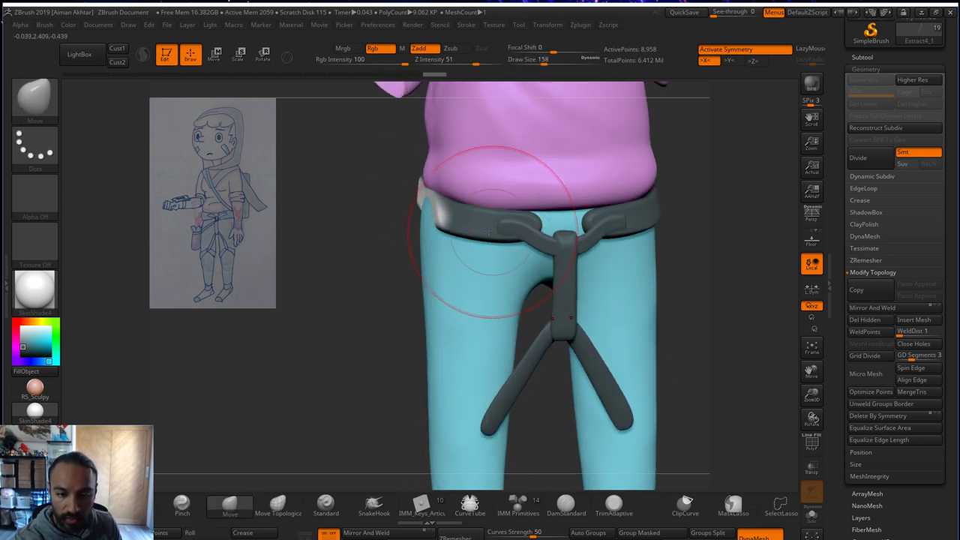
- Try to mirror and weld the belt about the body's centre, then undo it
alt+click(481, 230)
mouse_move(709, 180)
mouse_down()
mouse_move(693, 180)
mouse_move(720, 172)
mouse_up()
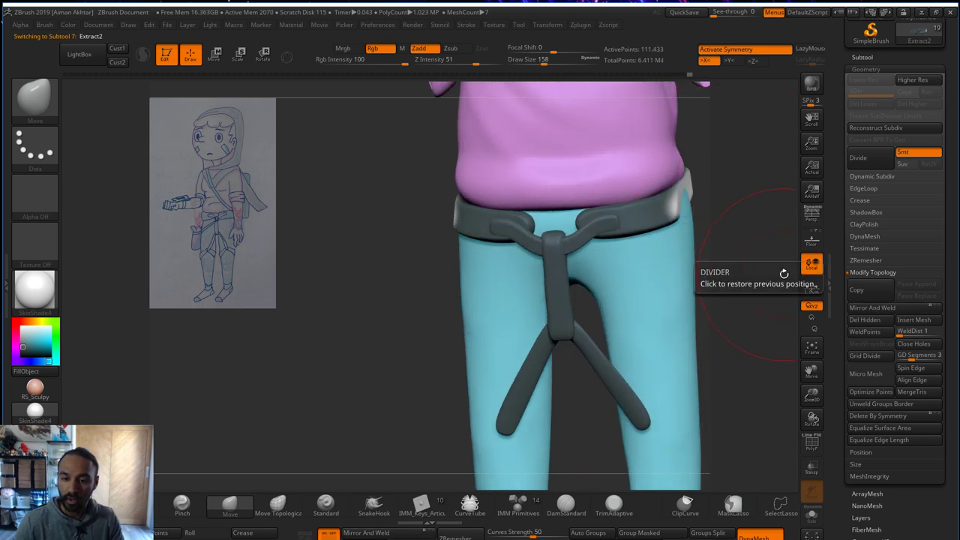
drag(773, 281, 712, 146)
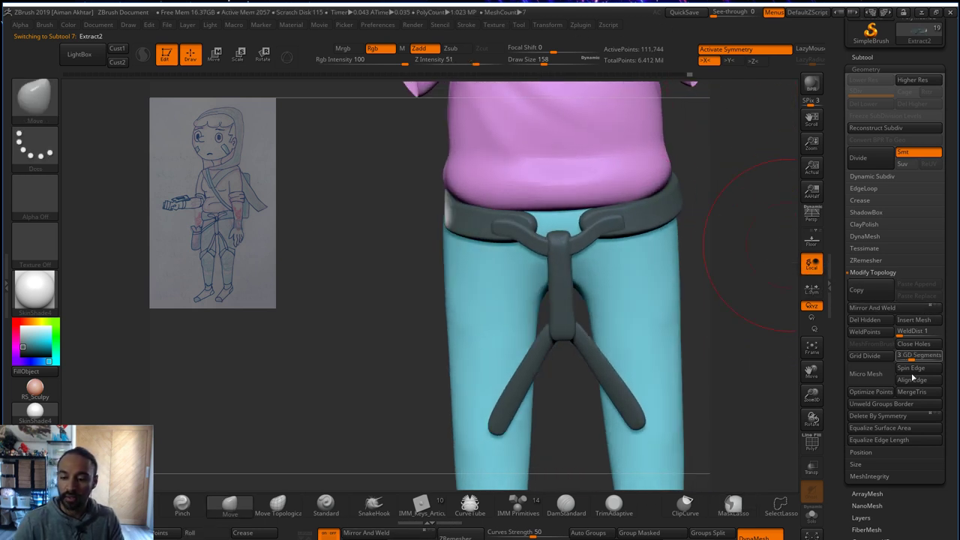
click(873, 308)
key(ctrl+z)
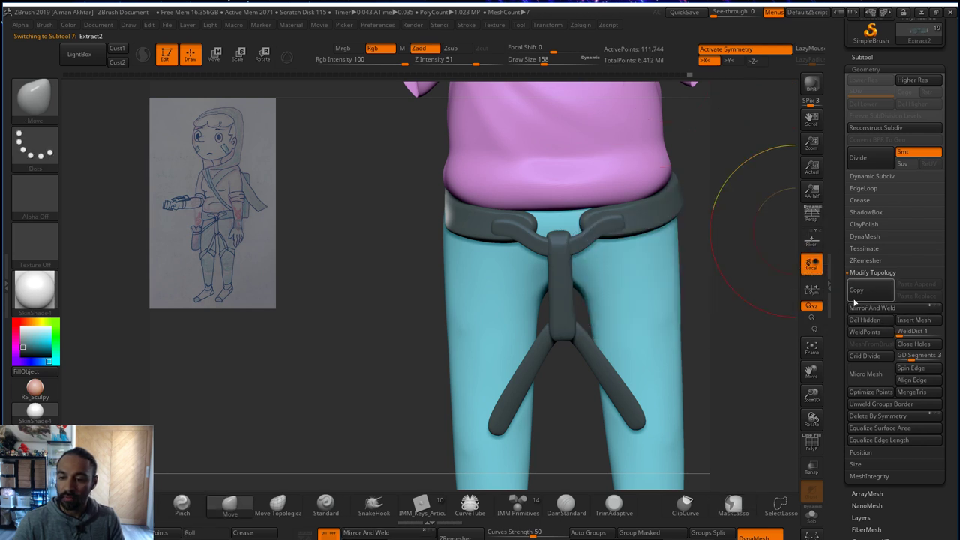
- Mirror the belt across the X axis with SubTool Master, appending the result as a new subtool
drag(757, 294, 847, 291)
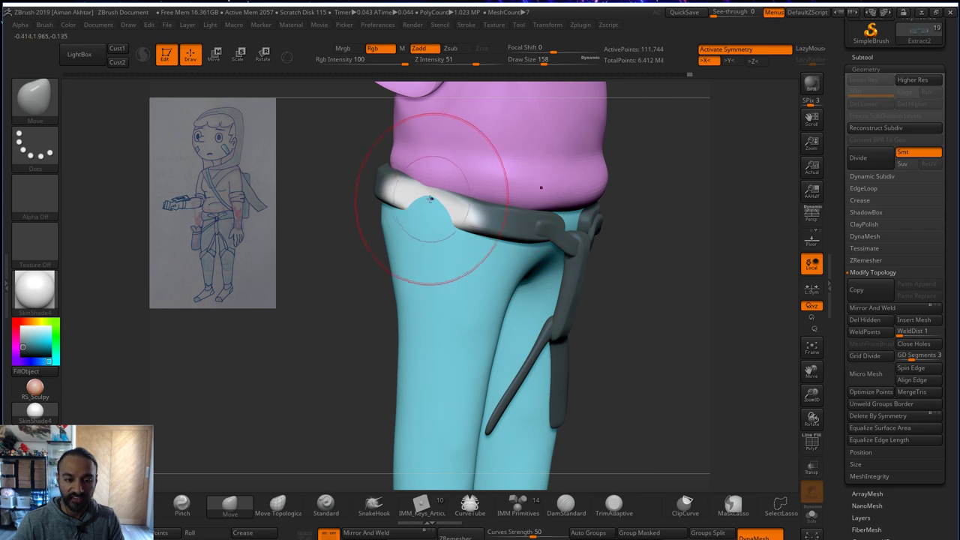
drag(784, 268, 705, 255)
click(579, 27)
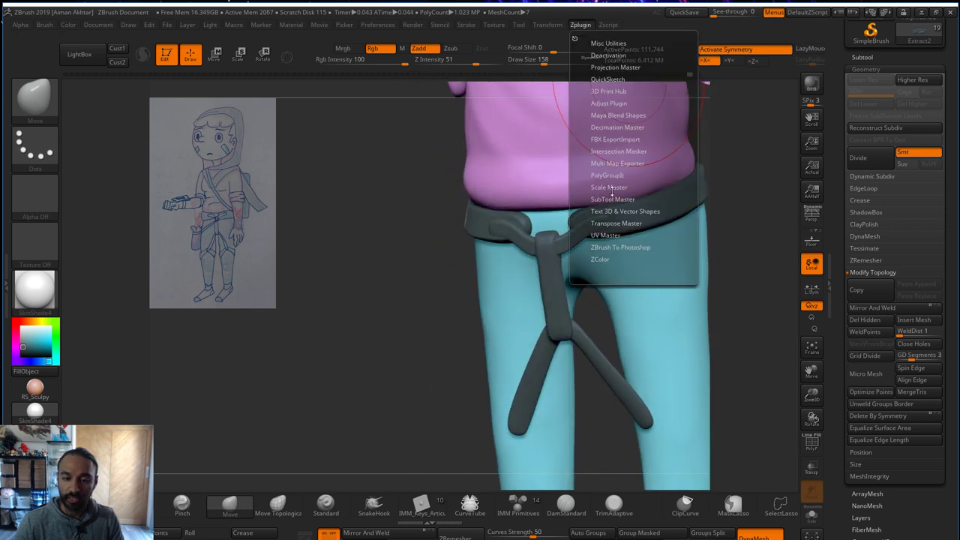
mouse_move(604, 199)
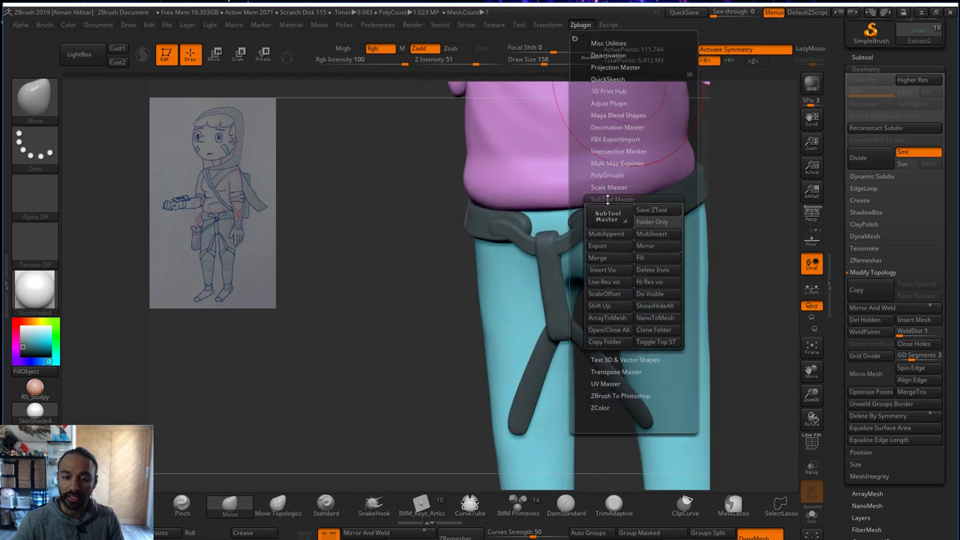
click(615, 241)
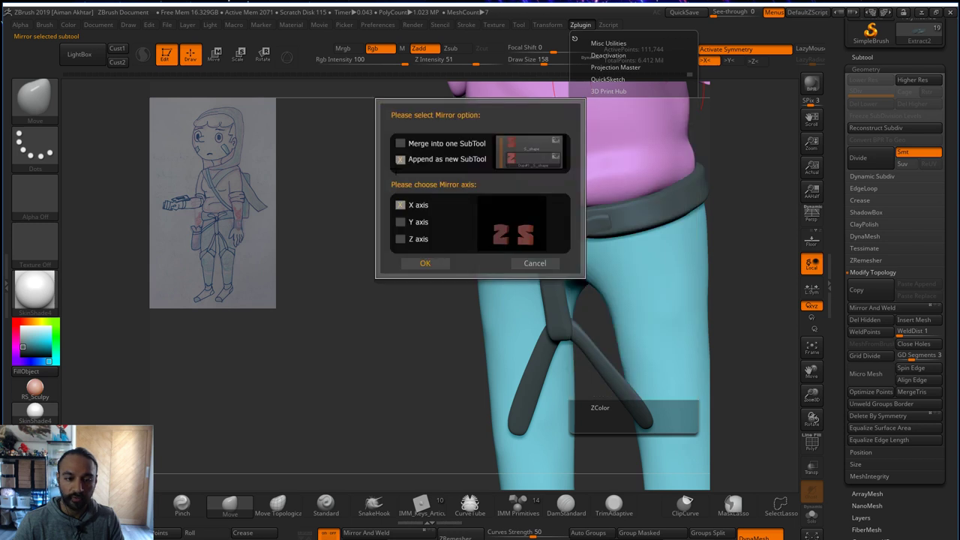
click(428, 264)
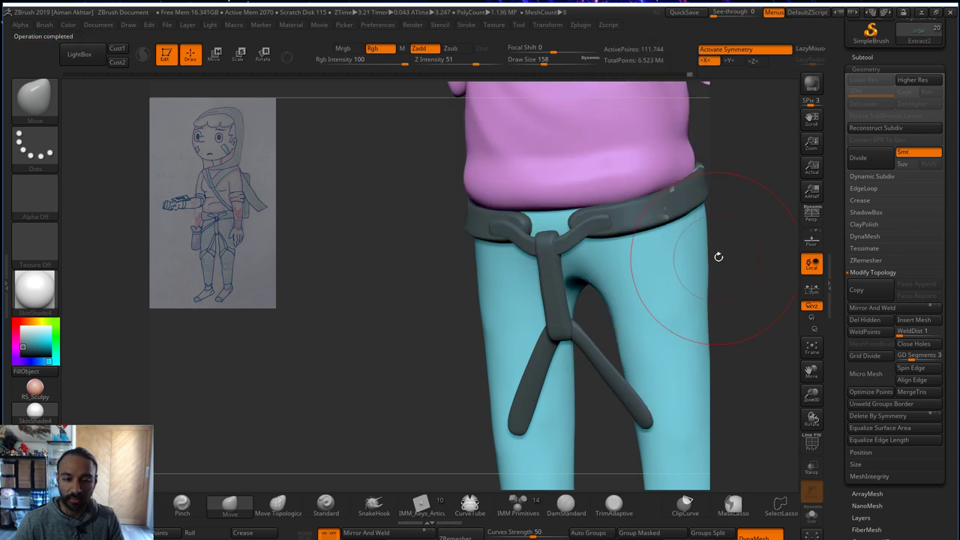
- Delete the mirrored belt subtool Extract3_1
drag(724, 259, 808, 247)
click(880, 58)
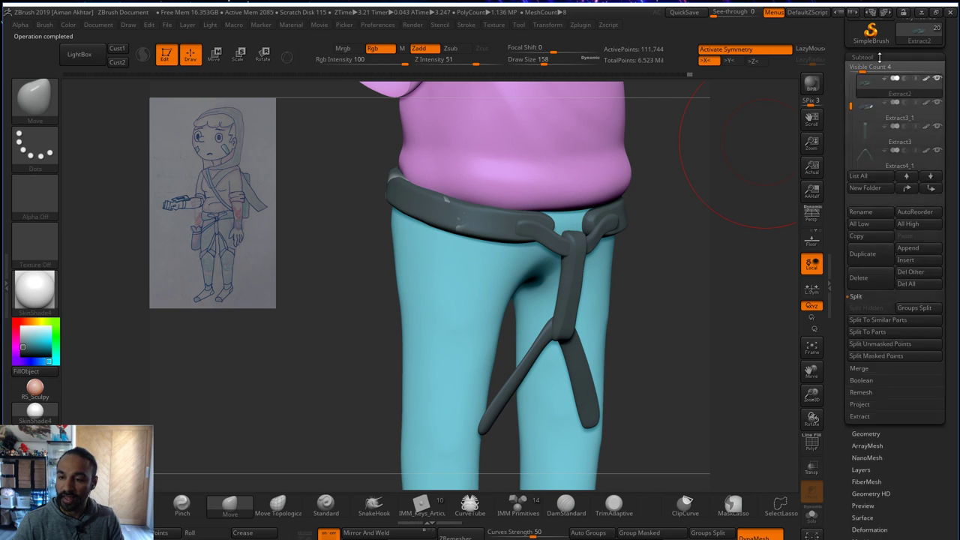
click(881, 109)
click(859, 277)
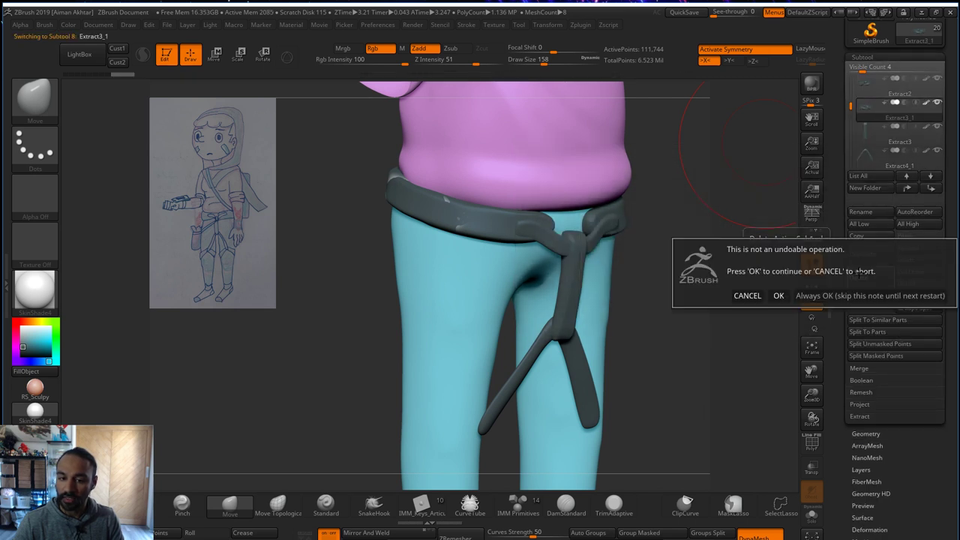
click(778, 295)
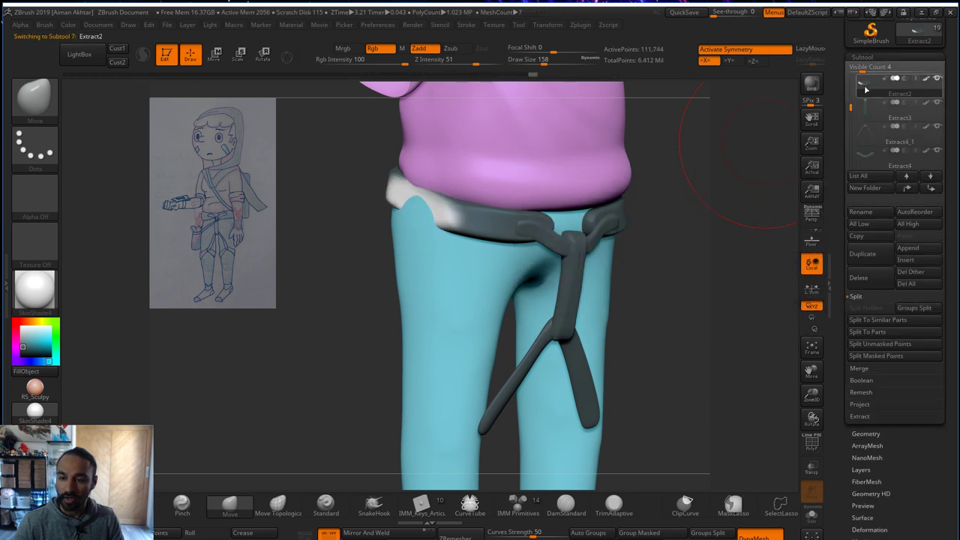
- Mirror the belt across the X axis as a new subtool with SubTool Master and delete the original Extract2
click(584, 25)
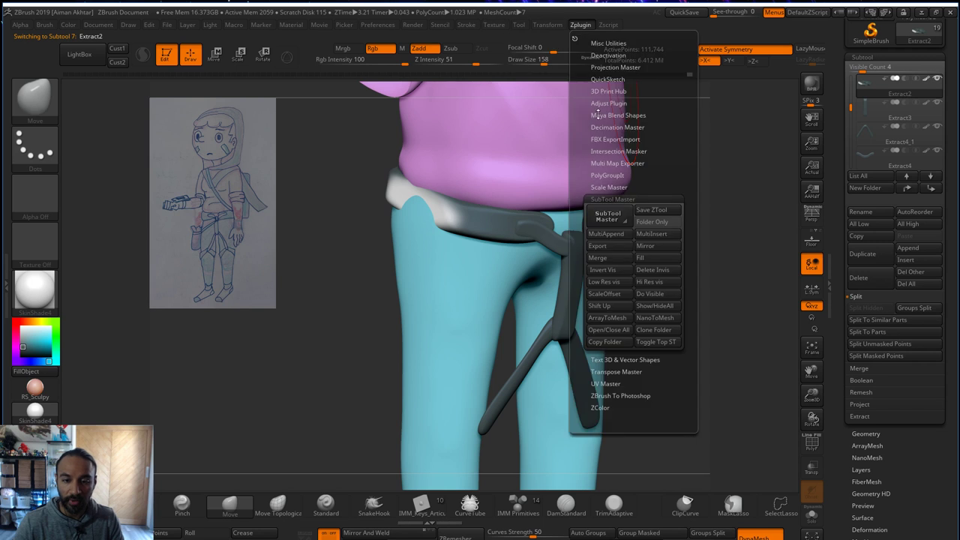
click(641, 247)
click(426, 263)
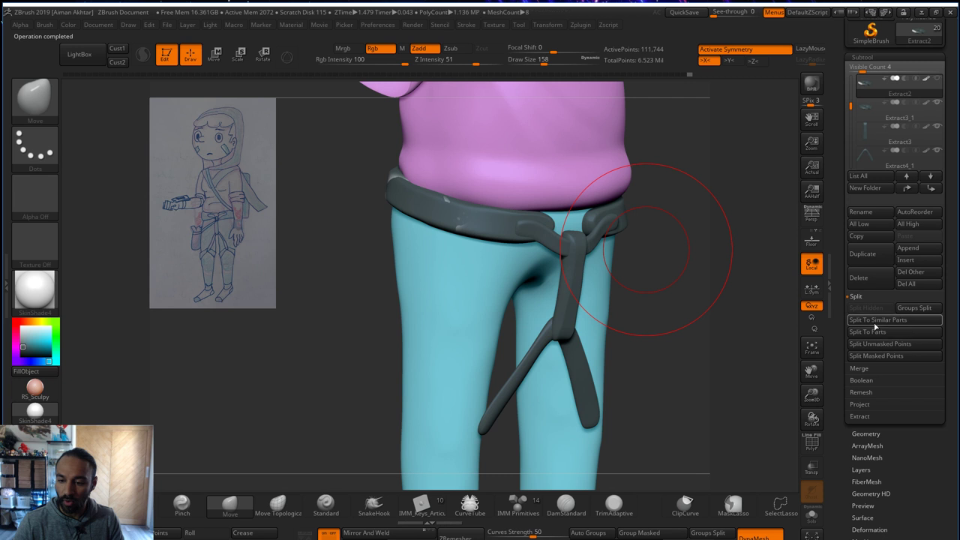
click(859, 277)
click(778, 307)
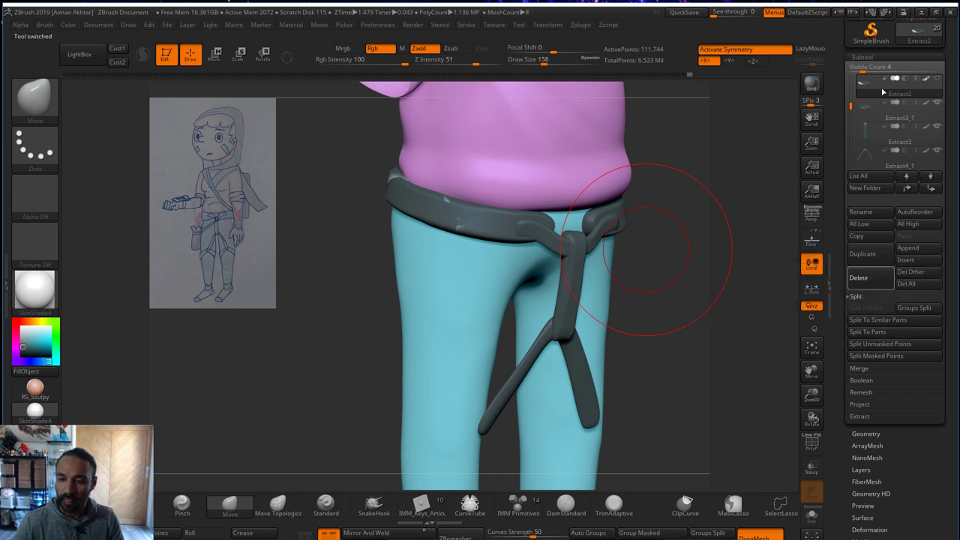
- Mirror and weld the remaining belt copy about the body's centre so both hips match
shift+drag(632, 258, 622, 267)
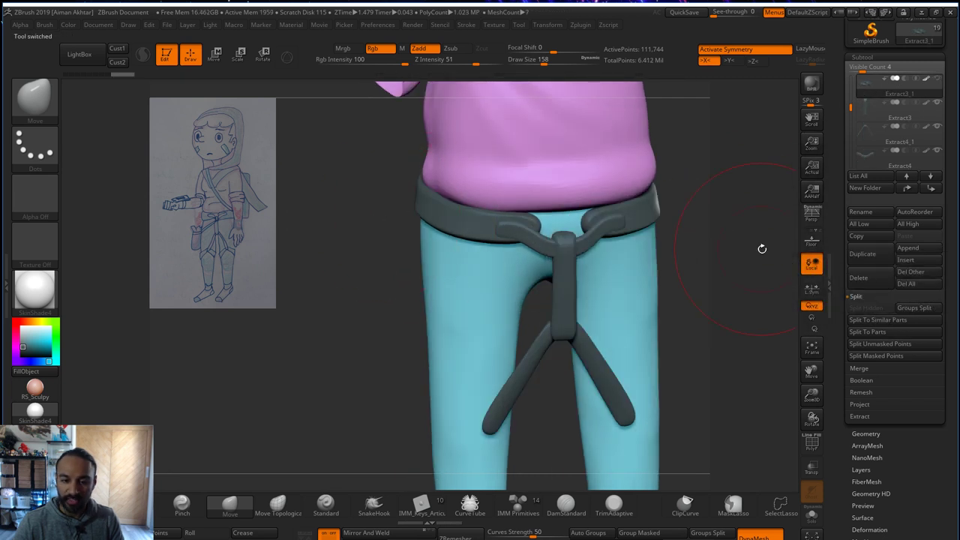
drag(761, 248, 727, 256)
click(866, 433)
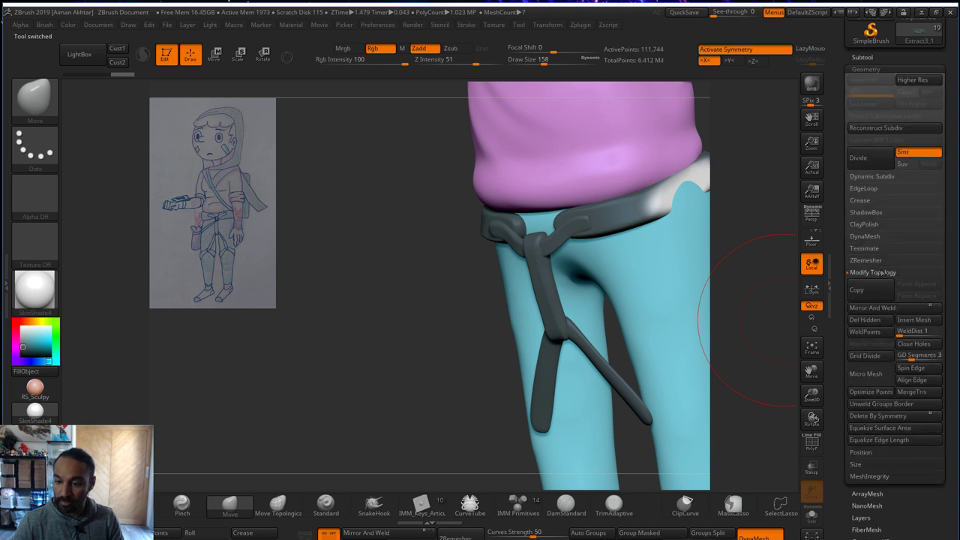
mouse_move(705, 215)
mouse_down()
mouse_move(675, 219)
mouse_move(697, 216)
mouse_up()
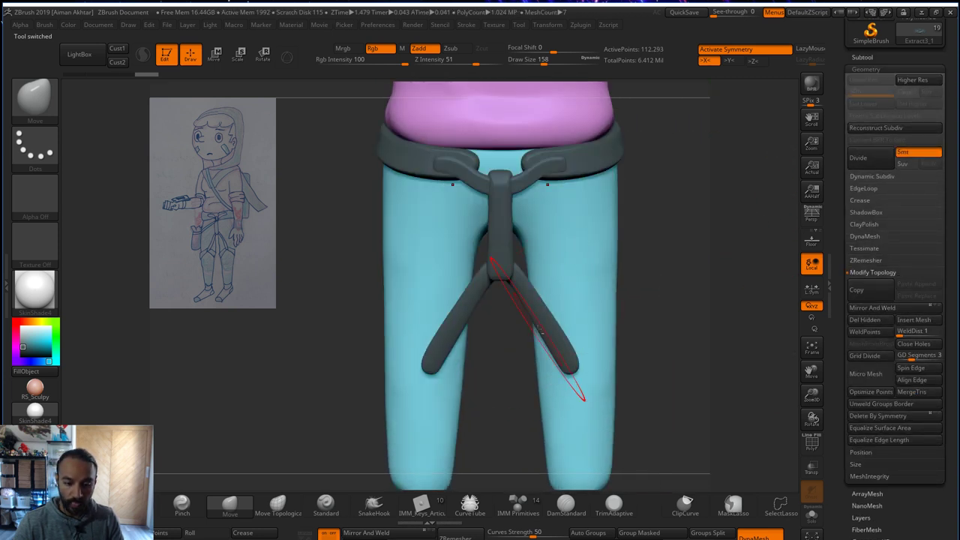
- Select the forked strip's subtool and make the belt subtool visible
alt+click(553, 334)
click(903, 60)
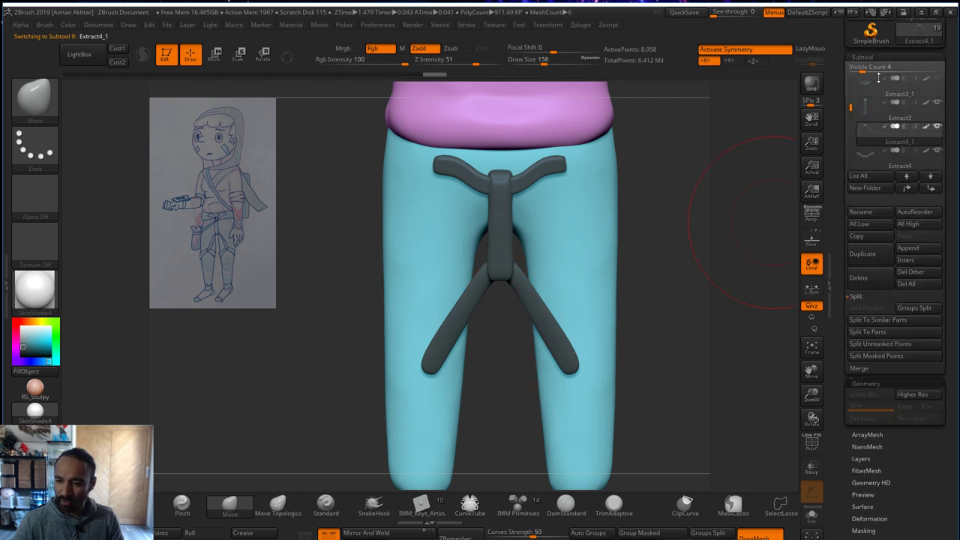
click(937, 79)
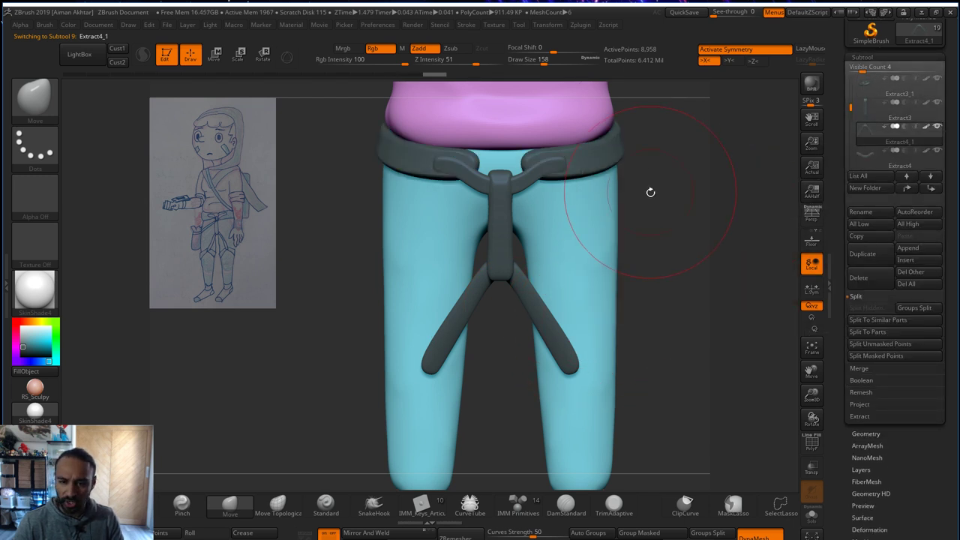
- Smooth and reshape the forked strip's two legs from the front, using the Move brush at draw sizes 140 and 112
alt+drag(650, 192, 655, 227)
key(s)
drag(527, 336, 523, 336)
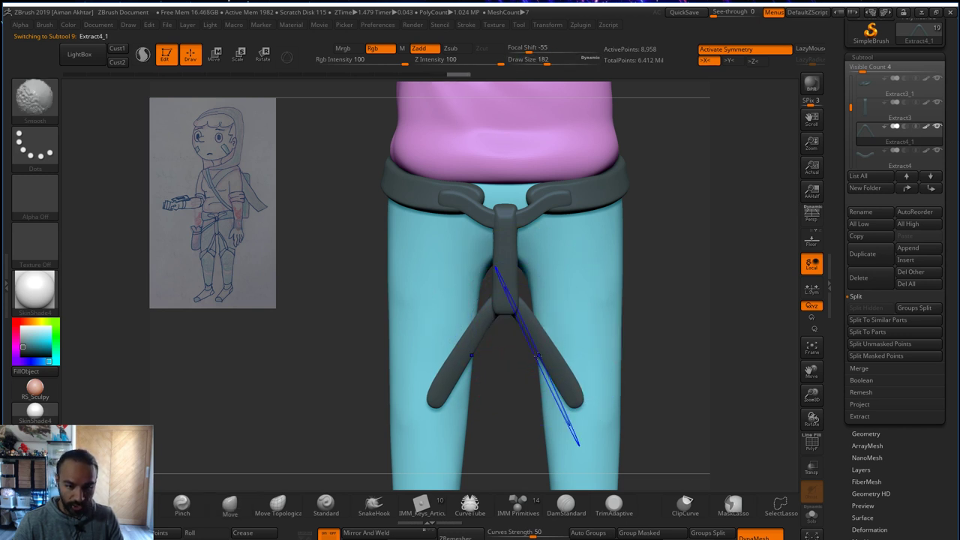
key(s)
drag(558, 382, 557, 381)
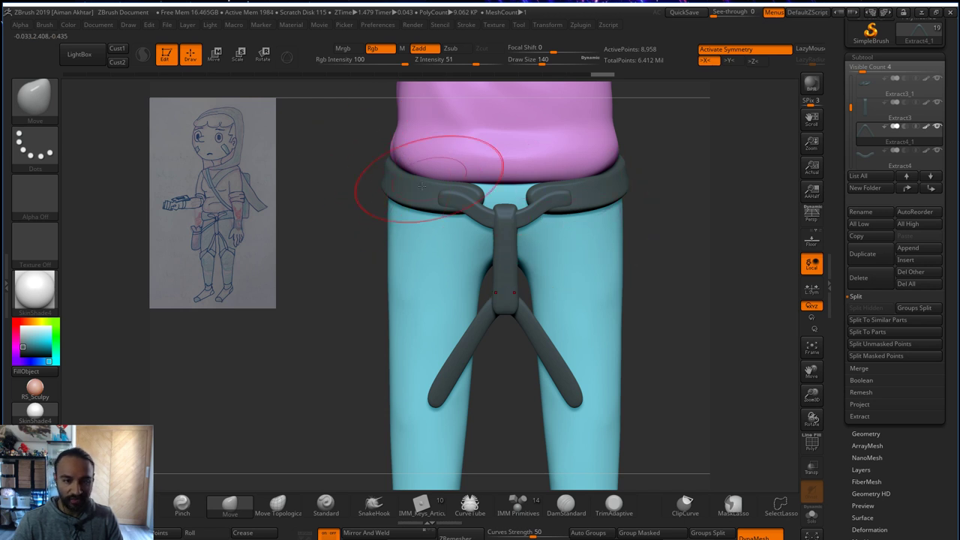
key(shift)
key(s)
drag(443, 365, 463, 358)
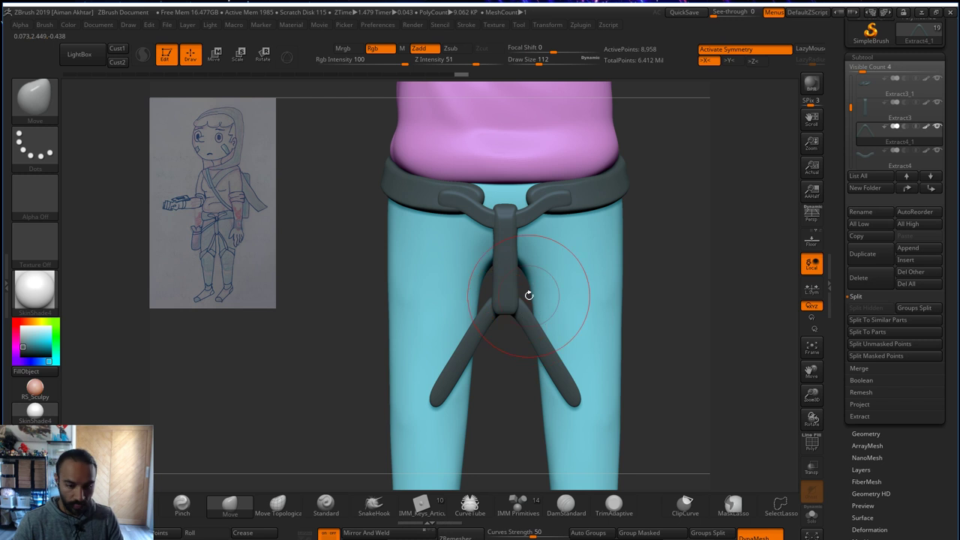
- Reposition the fork's upper part against the hanging strip's lower end in side view with the Move brush
key(s)
drag(528, 293, 503, 304)
drag(746, 302, 491, 300)
key([)
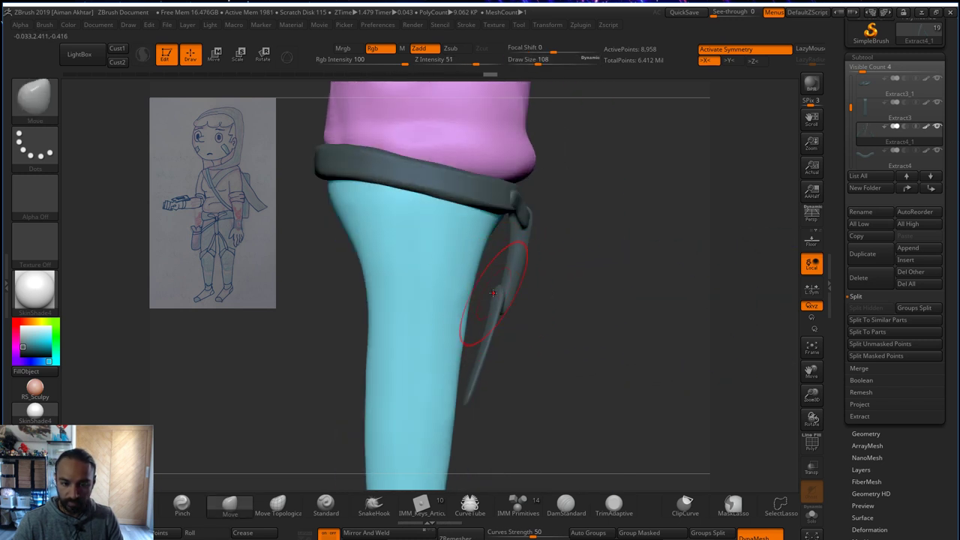
drag(499, 293, 496, 295)
key(s)
mouse_move(492, 306)
mouse_down()
mouse_move(501, 306)
mouse_move(487, 335)
mouse_up()
- Thicken the forked strip's lower legs with the Inflat brush at draw size 104
key(b)
key(i)
key(n)
key(s)
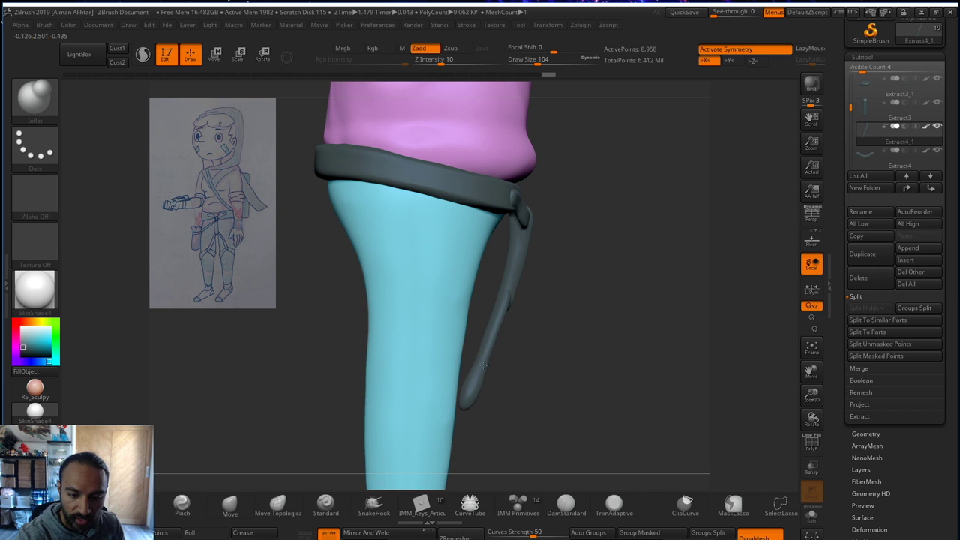
- Remesh the forked strip with DynaMesh and smooth its thickened legs
ctrl+drag(553, 283, 577, 300)
shift+drag(488, 338, 465, 397)
drag(576, 290, 525, 281)
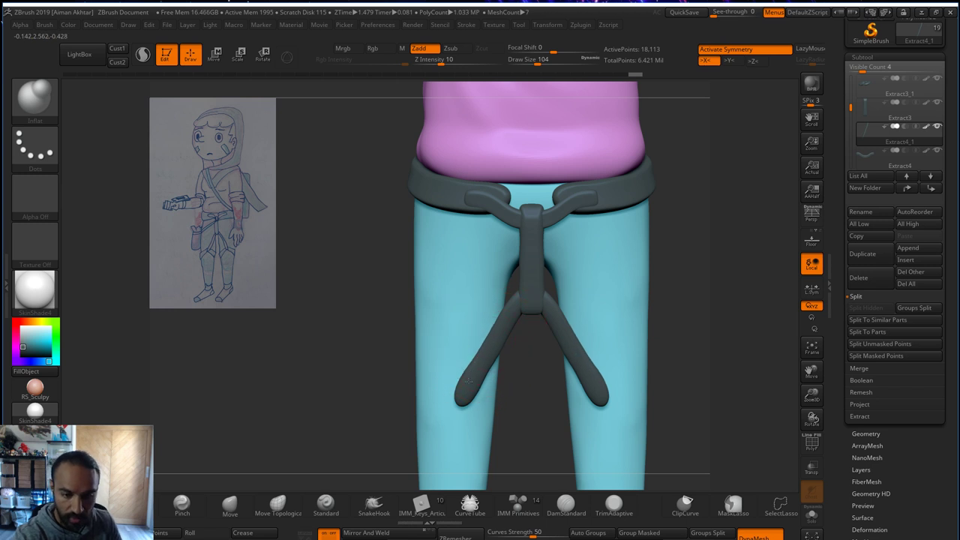
key(shift)
shift+drag(482, 380, 483, 377)
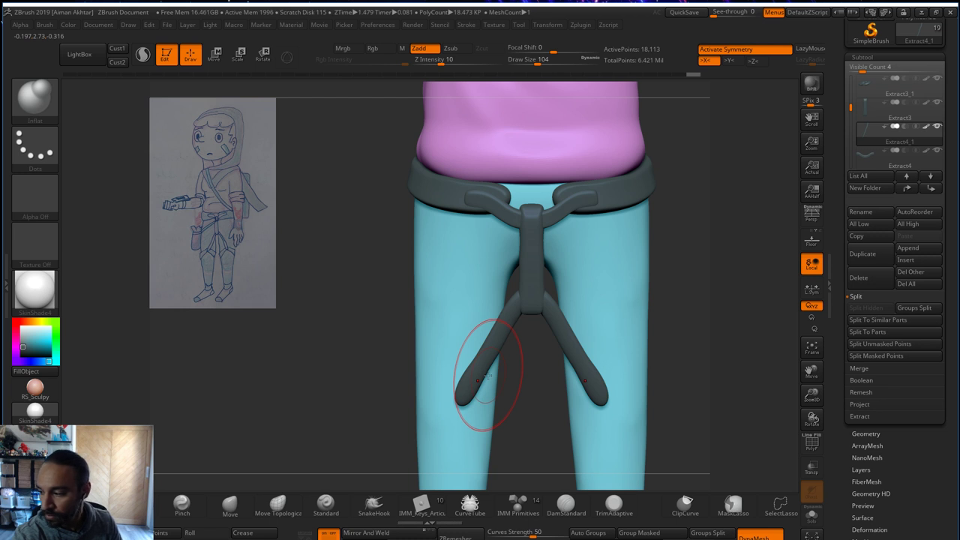
alt+drag(662, 260, 604, 238)
key(ctrl+shift)
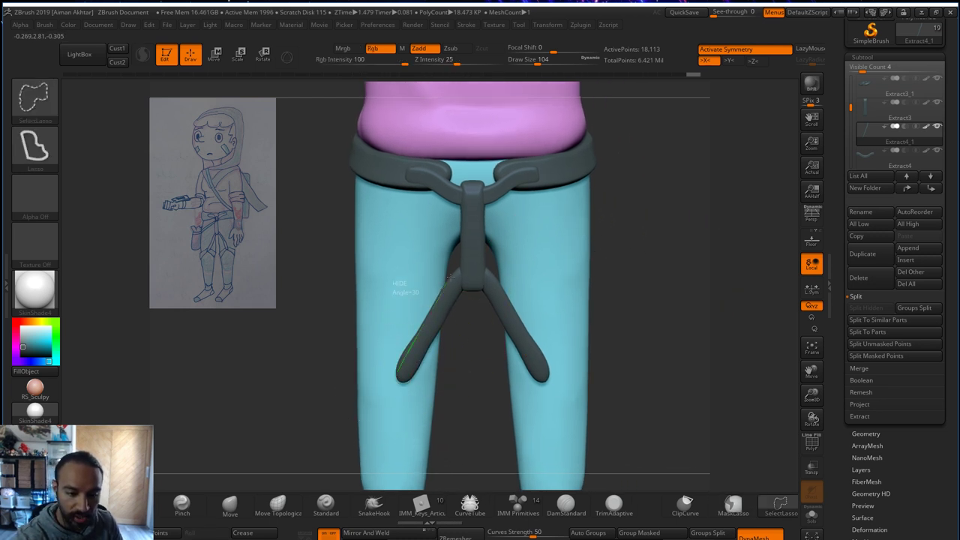
ctrl+shift+drag(450, 278, 450, 264)
ctrl+shift+click(349, 278)
- Trim the inner edges of the forked strip's two legs along an inverted V with the ClipCurve brush
ctrl+shift+click(37, 101)
ctrl+shift+click(90, 110)
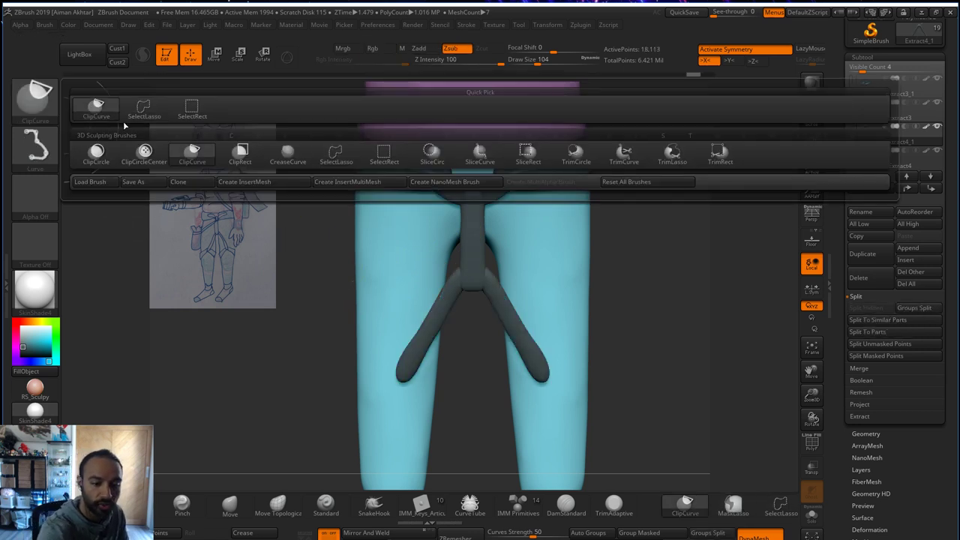
mouse_move(388, 381)
ctrl+shift+mouse_down()
mouse_move(449, 271)
mouse_move(471, 257)
mouse_move(399, 416)
mouse_move(400, 392)
ctrl+shift+mouse_up()
ctrl+shift+drag(512, 400, 466, 298)
key(ctrl+z)
ctrl+shift+drag(518, 380, 470, 300)
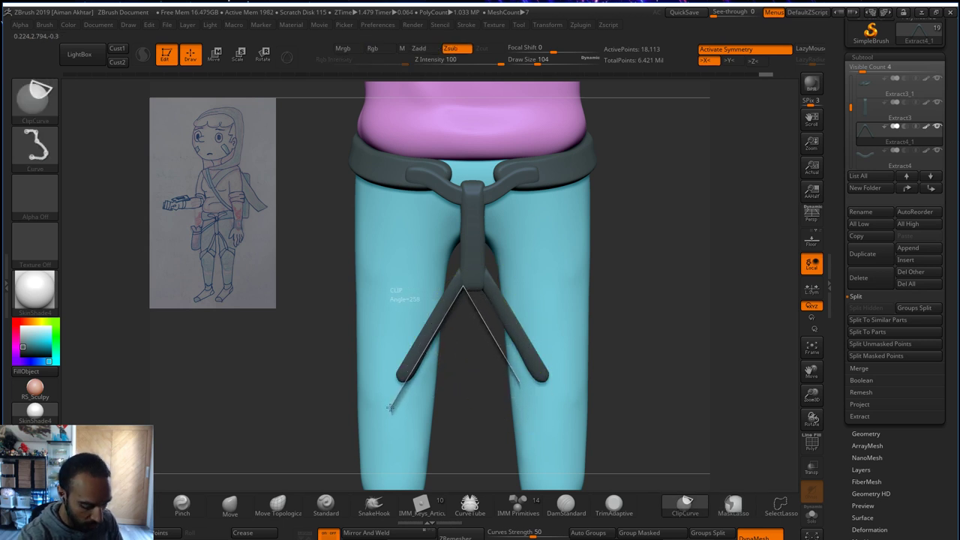
ctrl+shift+drag(389, 407, 389, 406)
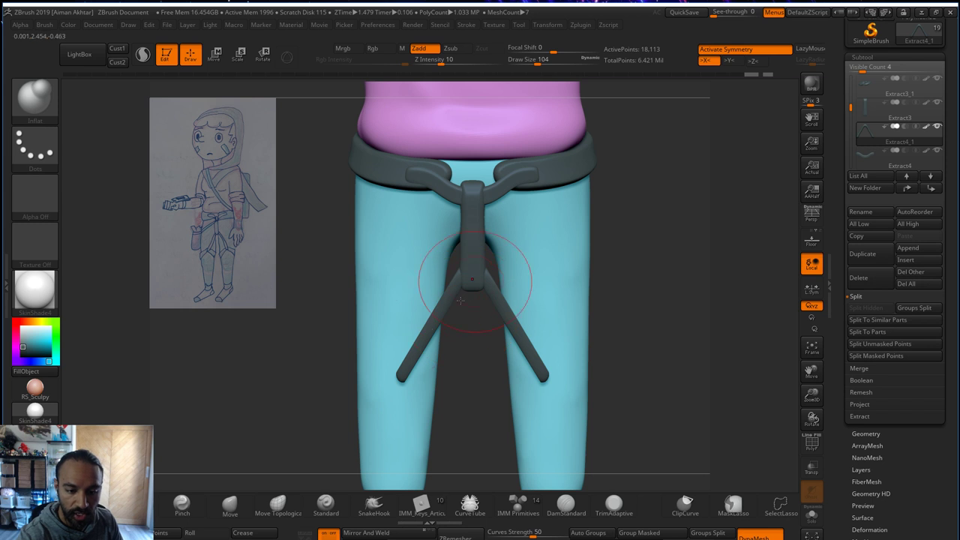
key(shift)
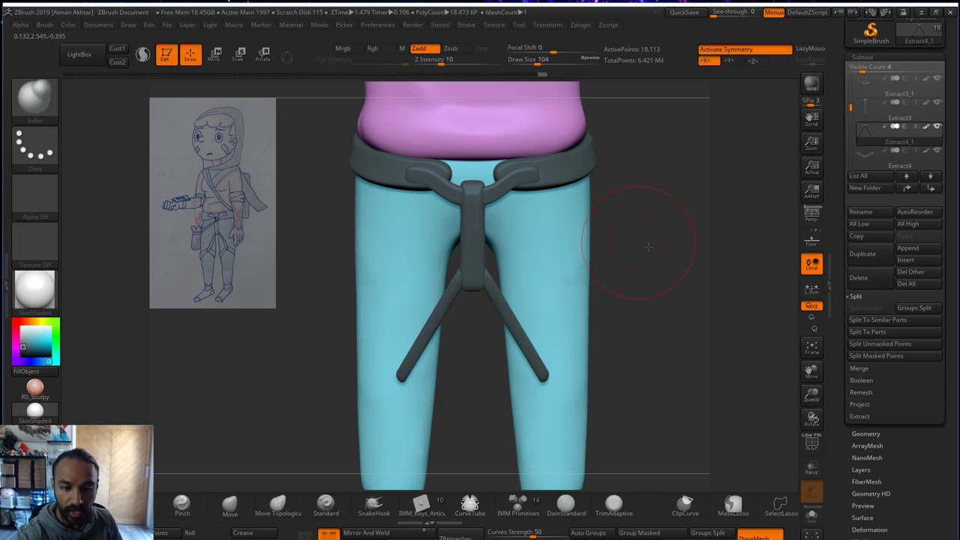
- Adjust the lower ends of the forked strip's legs with the Move brush at draw size 128
drag(645, 239, 544, 222)
key(b)
key(m)
key(v)
key(s)
mouse_move(424, 360)
mouse_down()
mouse_move(428, 370)
mouse_move(392, 377)
mouse_up()
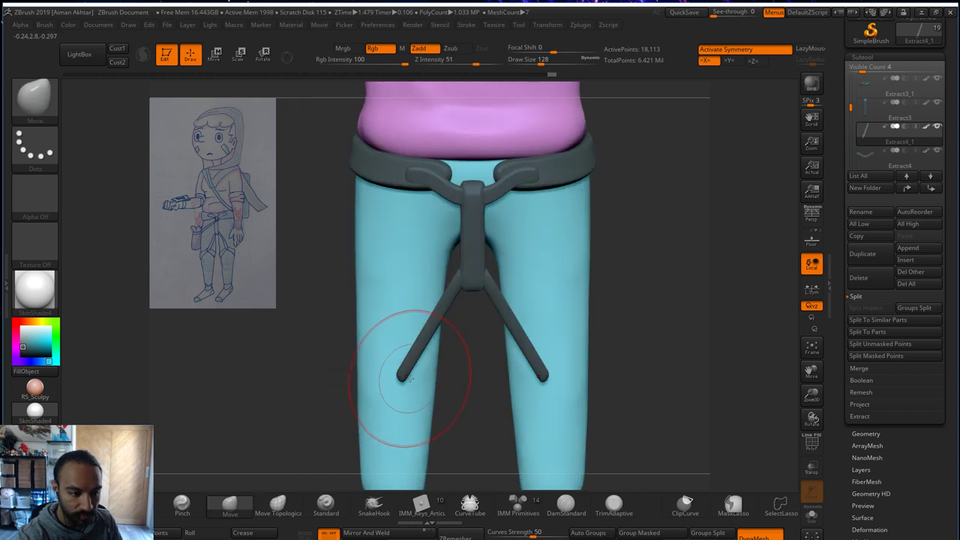
- Cut the forked strip's leg ends diagonally with ClipCurve and refine the pointed tips with a smaller Move brush
key(ctrl+shift)
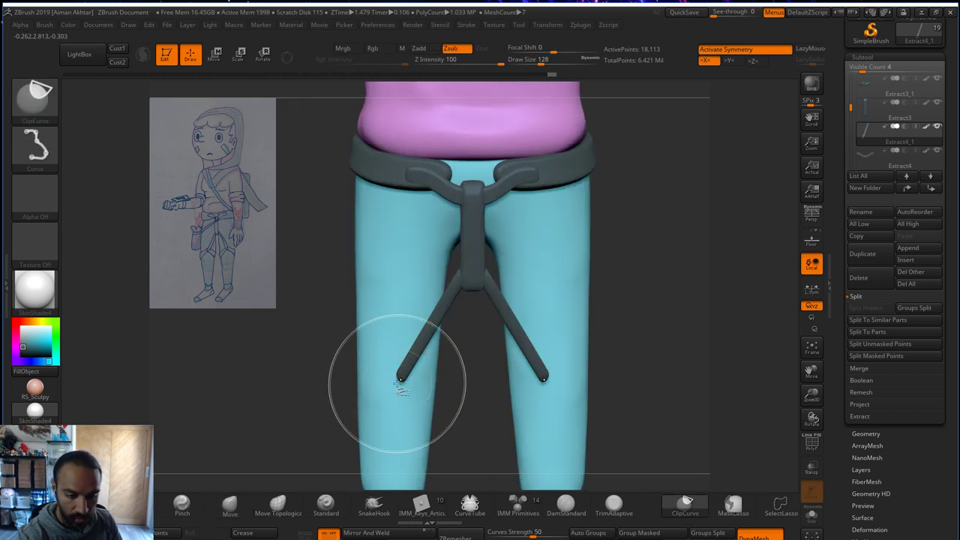
ctrl+shift+drag(390, 379, 435, 347)
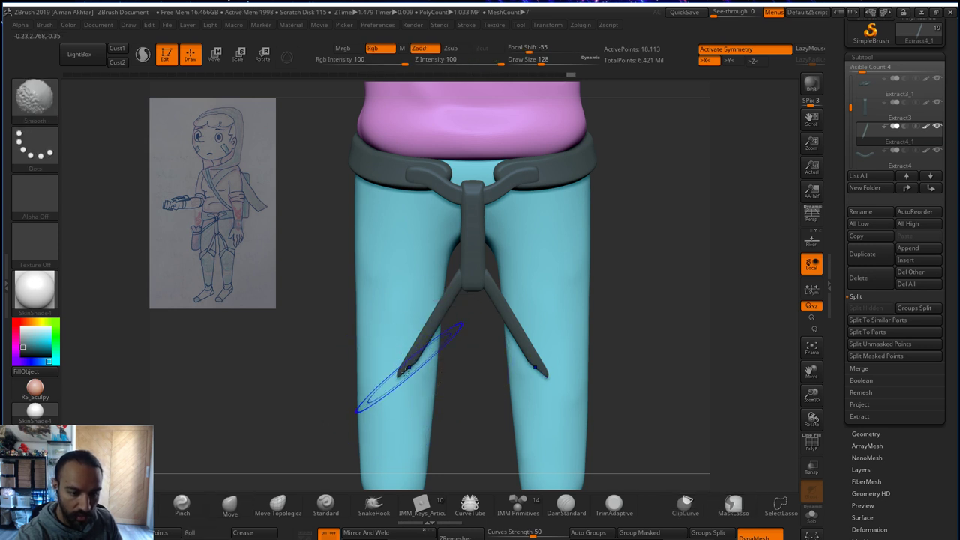
key(s)
drag(392, 380, 392, 377)
key(s)
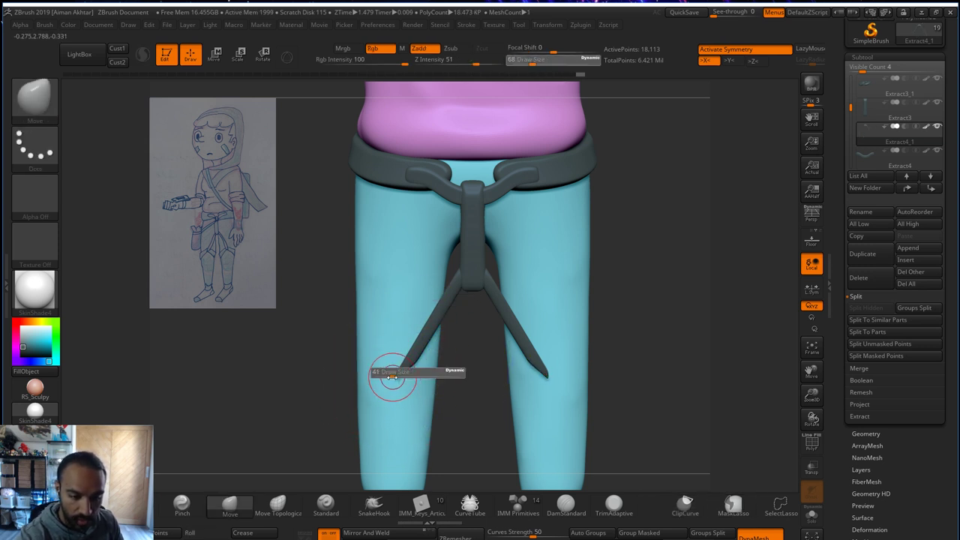
click(392, 376)
key(shift)
- Pull the forked strip's lower legs in against the trousers in side view with the Move brush and smooth them
drag(461, 385, 536, 377)
key(s)
drag(424, 356, 442, 355)
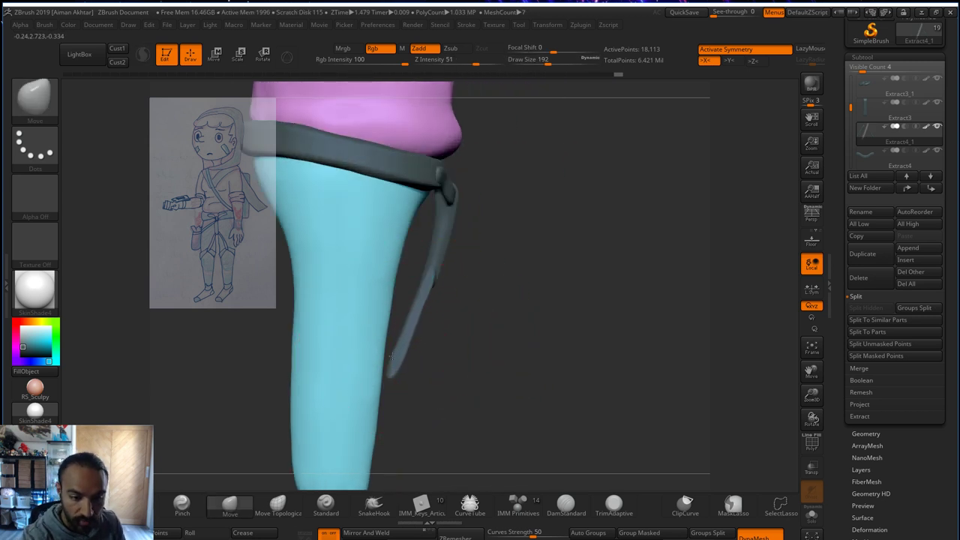
key(s)
click(385, 373)
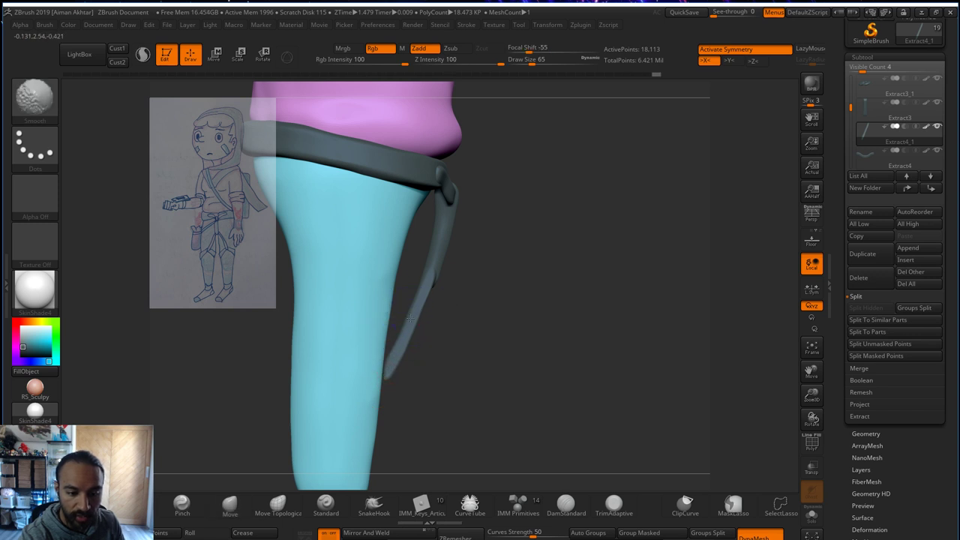
- Touch up the forked strip at draw size 124 and remesh it with DynaMesh
key(s)
click(401, 341)
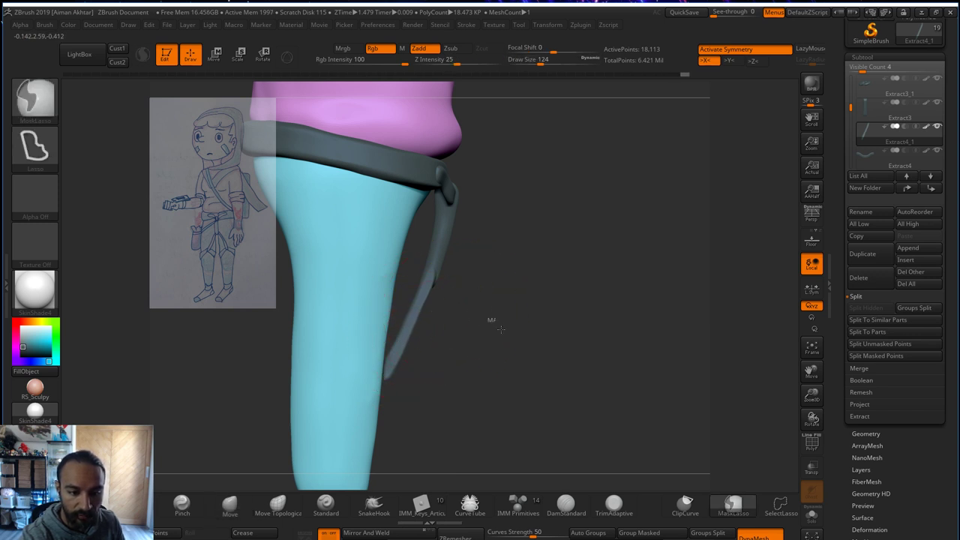
right_drag(557, 321, 496, 320)
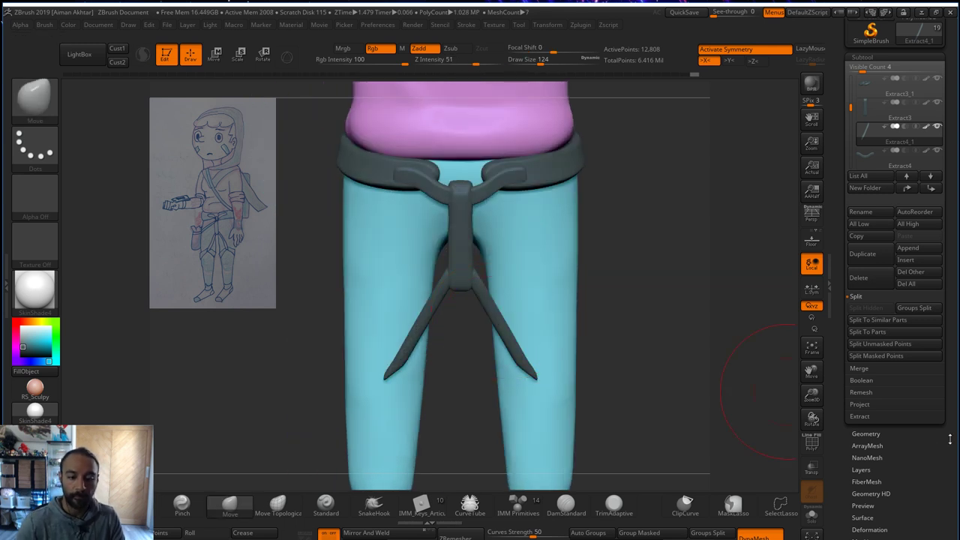
mouse_move(703, 343)
ctrl+right_down()
mouse_move(679, 345)
mouse_move(746, 274)
ctrl+right_up()
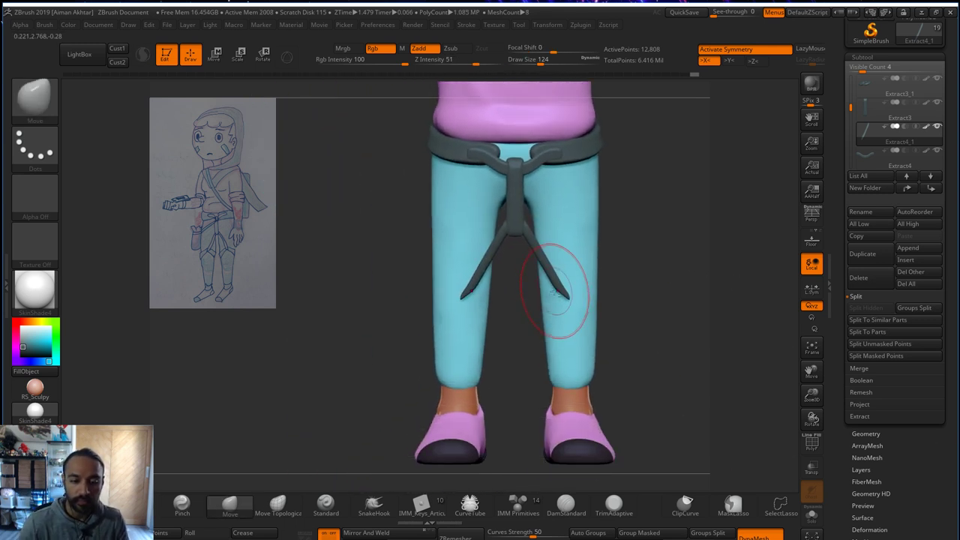
- Shorten the forked strip and the hanging strip vertically using the Transpose line in Move mode
alt+click(570, 302)
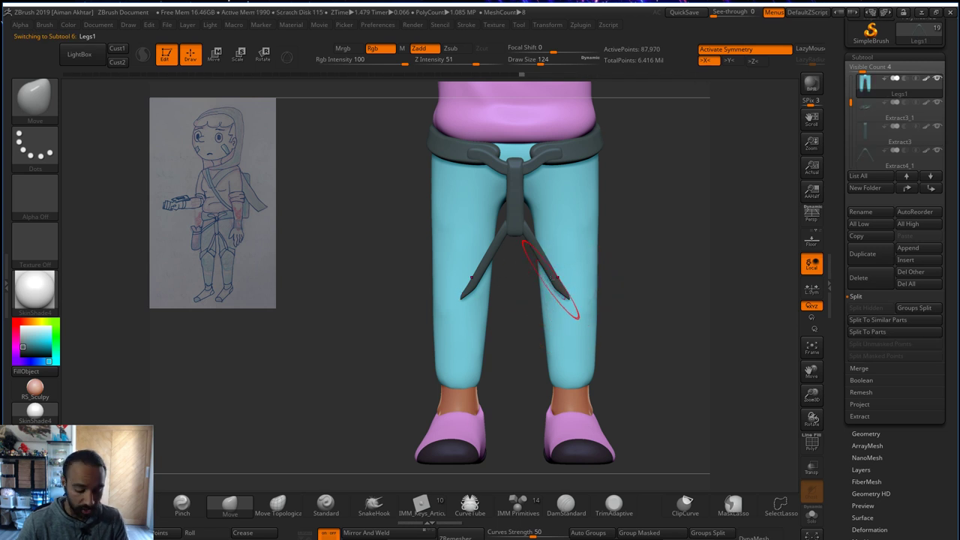
click(215, 53)
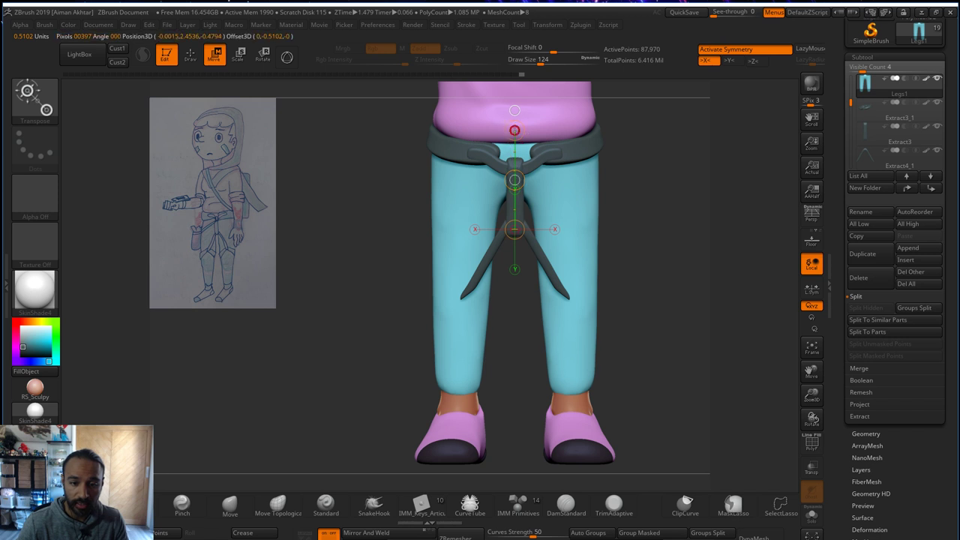
alt+click(527, 238)
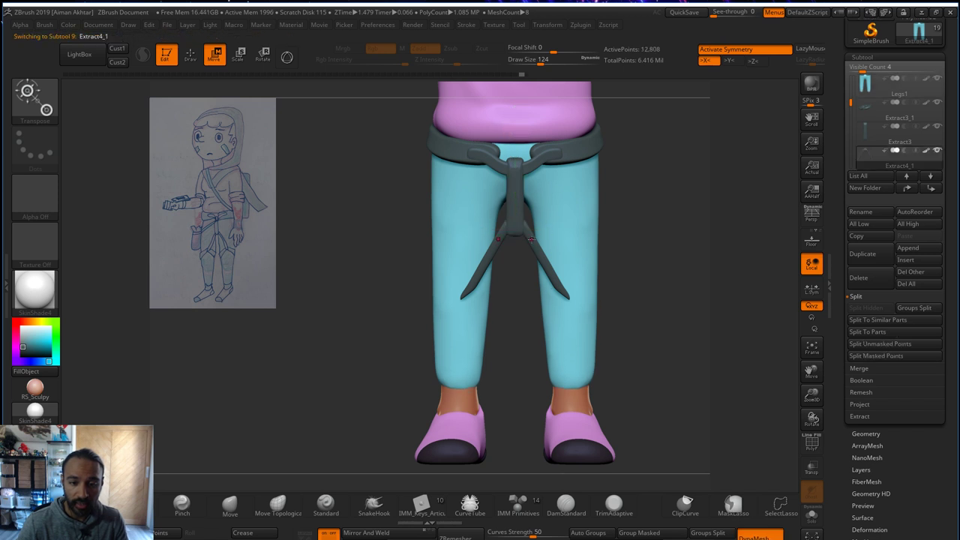
drag(514, 130, 518, 171)
alt+click(514, 171)
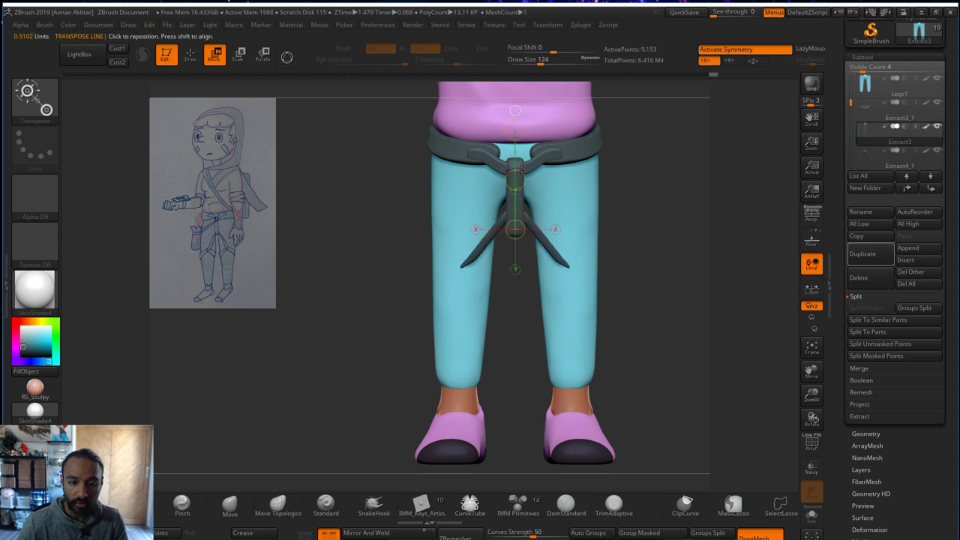
click(515, 130)
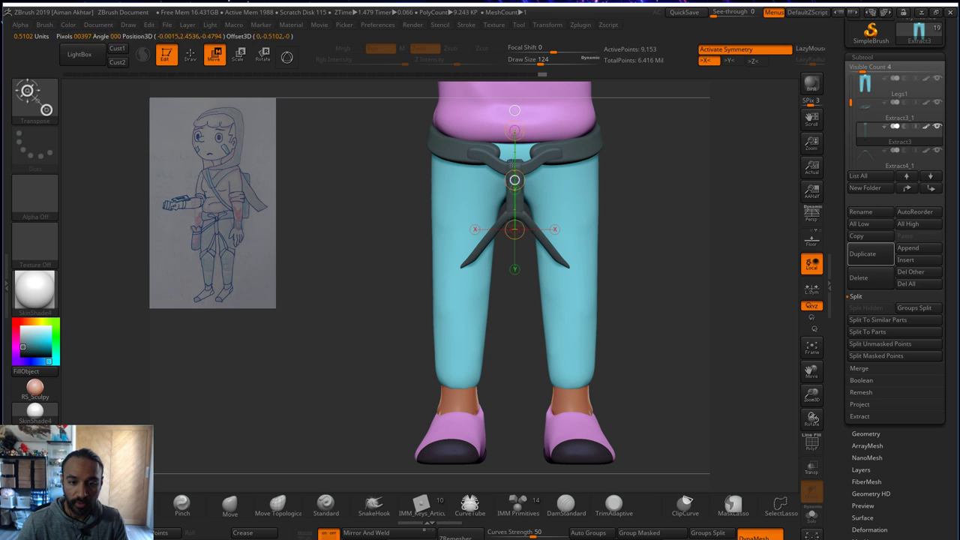
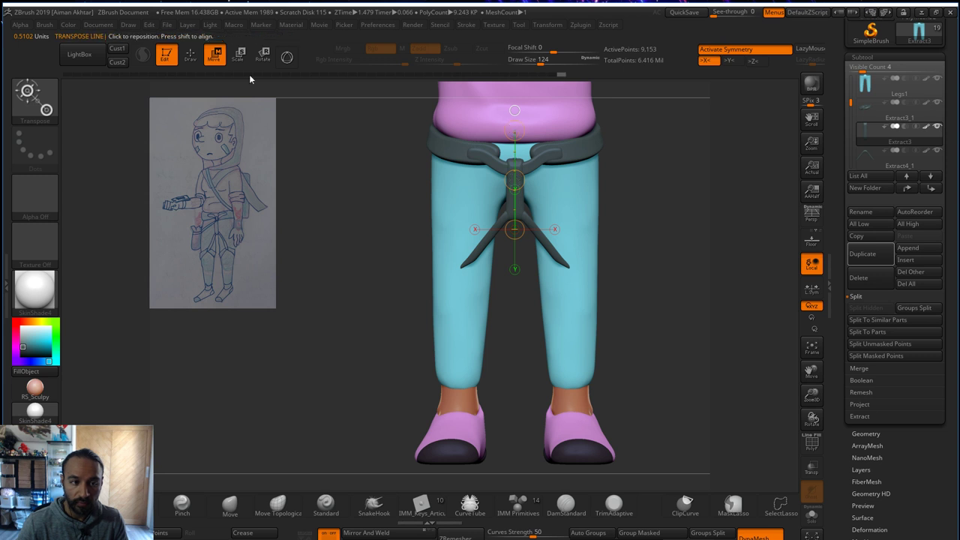
- Tuck the forked strip's upper part behind the hanging strip's lower end with the Move brush at draw size 97
click(190, 55)
mouse_move(622, 201)
mouse_down()
mouse_move(522, 219)
mouse_move(615, 243)
mouse_up()
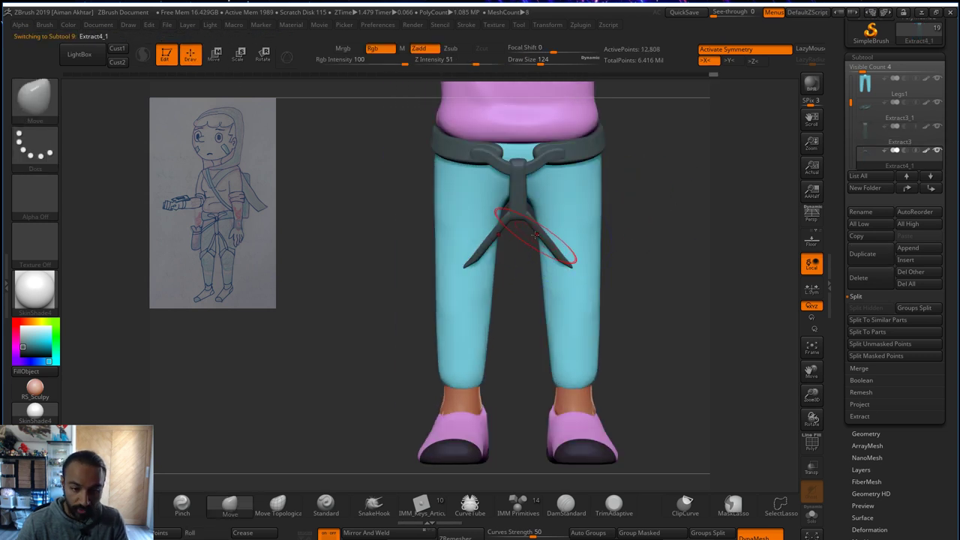
key(s)
click(554, 257)
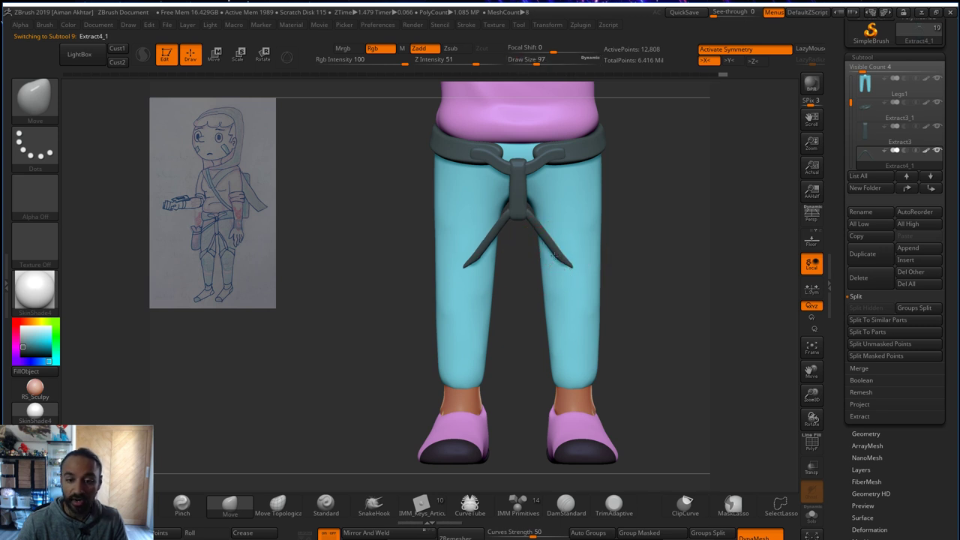
mouse_move(870, 156)
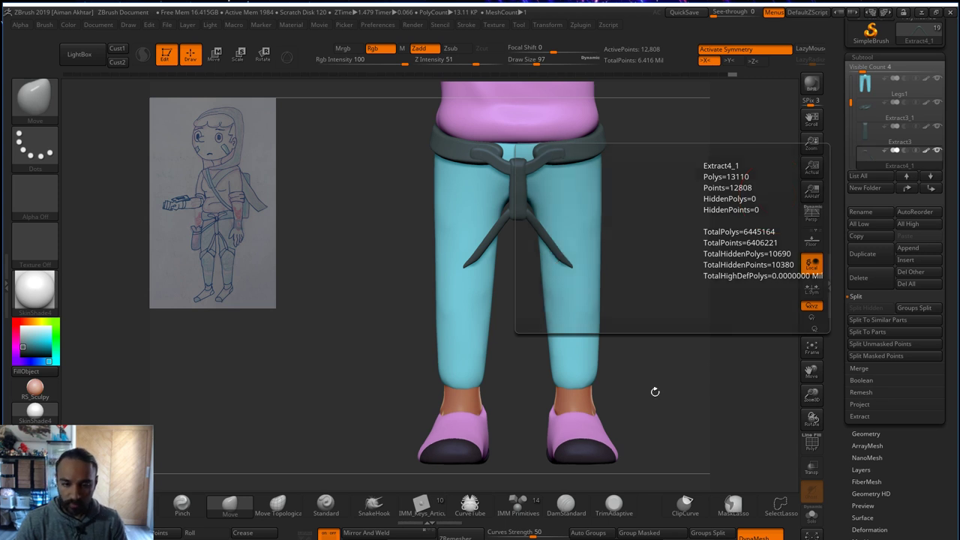
- Refine the forked strip's pointed tips from the front with the Move brush at draw size 41
alt+drag(653, 306, 564, 309)
ctrl+right_drag(565, 309, 664, 328)
key(s)
drag(512, 289, 445, 293)
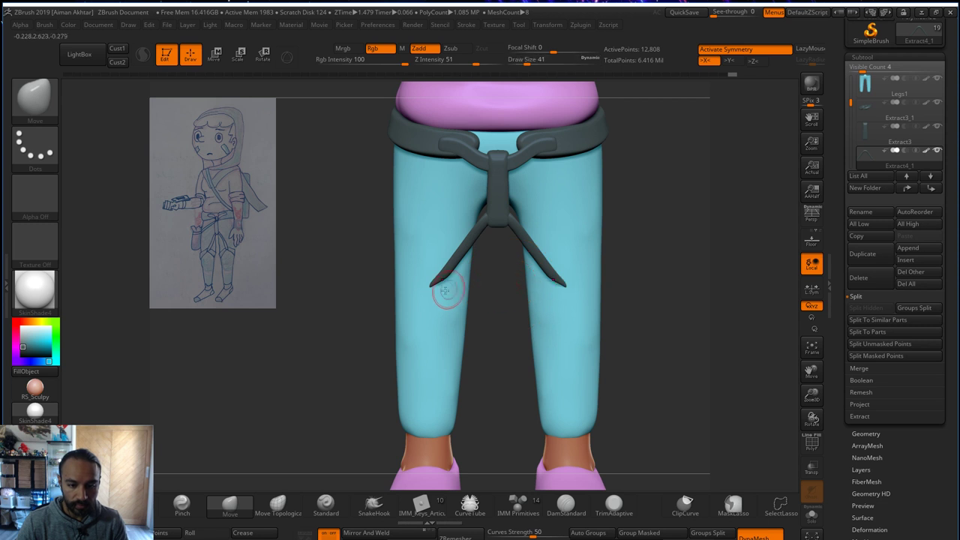
- Mask a narrow angled band around each trouser leg at the fork's tips with the MaskLasso brush
alt+click(442, 299)
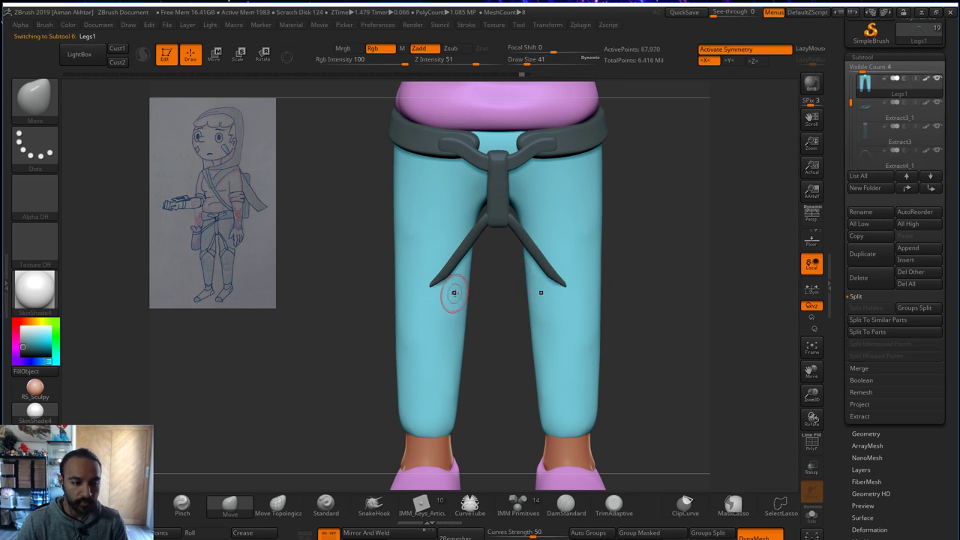
key(ctrl)
mouse_move(349, 287)
ctrl+mouse_down()
mouse_move(480, 309)
mouse_move(523, 303)
mouse_move(488, 295)
ctrl+mouse_up()
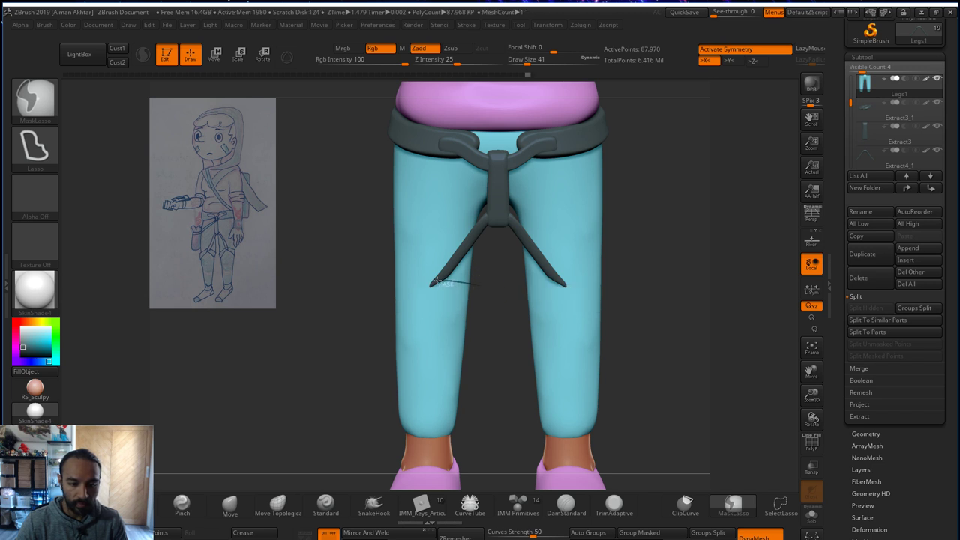
ctrl+drag(473, 311, 444, 288)
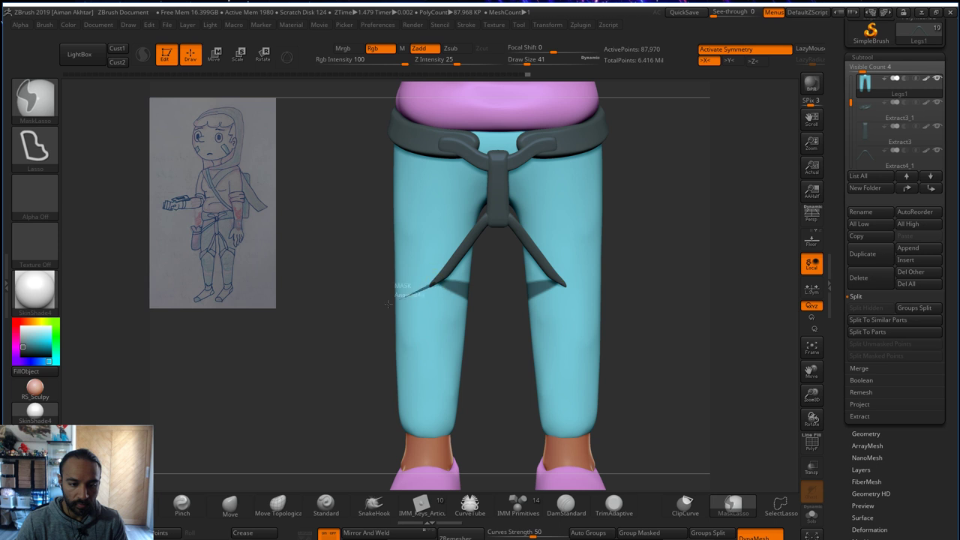
mouse_move(495, 341)
mouse_down()
mouse_move(601, 337)
mouse_move(602, 321)
mouse_move(559, 317)
mouse_move(621, 321)
mouse_move(417, 306)
mouse_up()
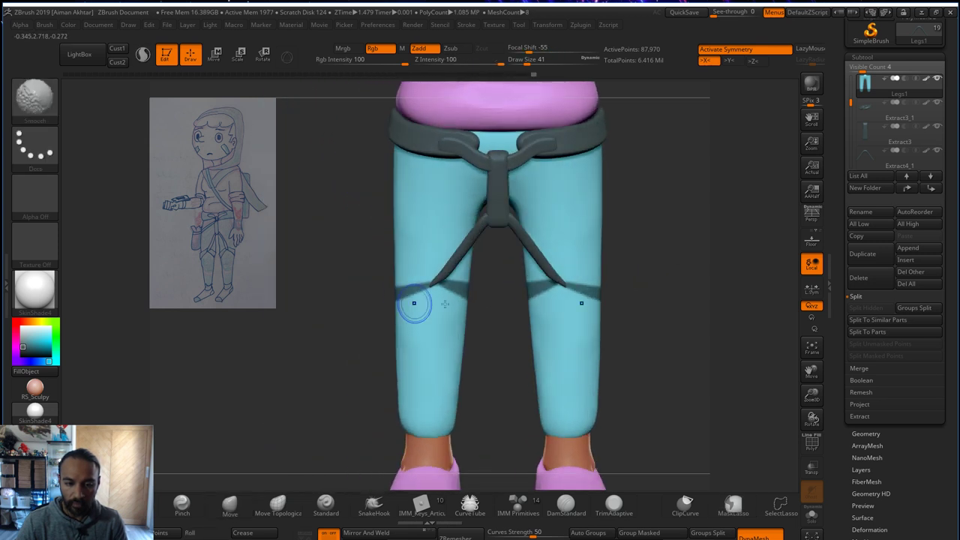
- Extract the masked trouser bands as a new subtool with smoothness 5 and thickness 0.02
click(875, 417)
click(877, 375)
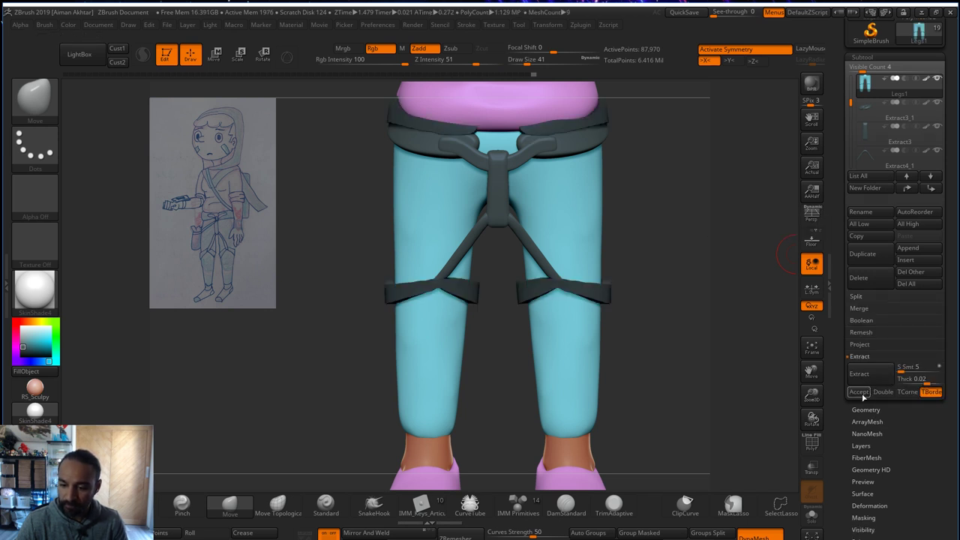
click(859, 392)
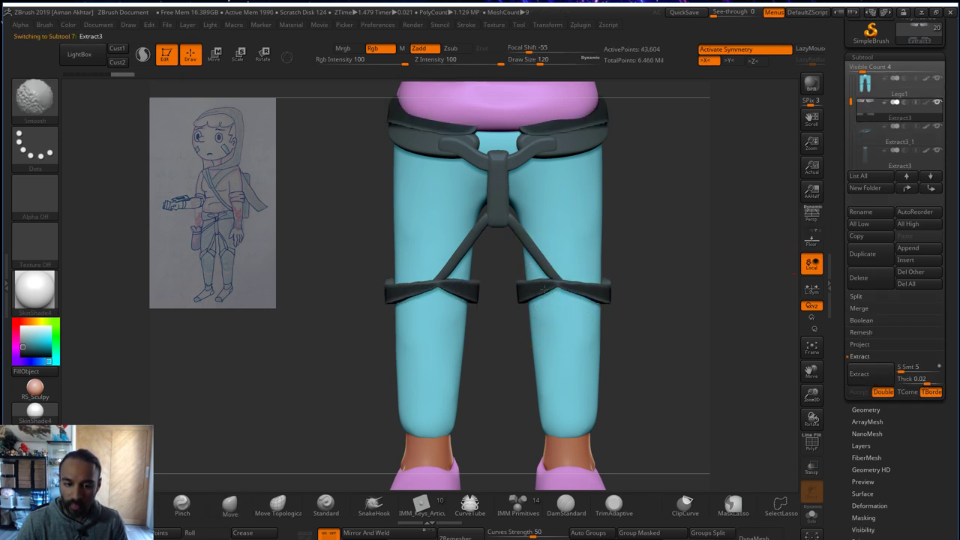
- Smooth the extracted leg bands from the front, side and back with the Smooth brush at draw size 120
mouse_move(544, 289)
shift+mouse_down()
mouse_move(602, 294)
mouse_move(707, 325)
shift+mouse_up()
shift+drag(504, 293, 496, 289)
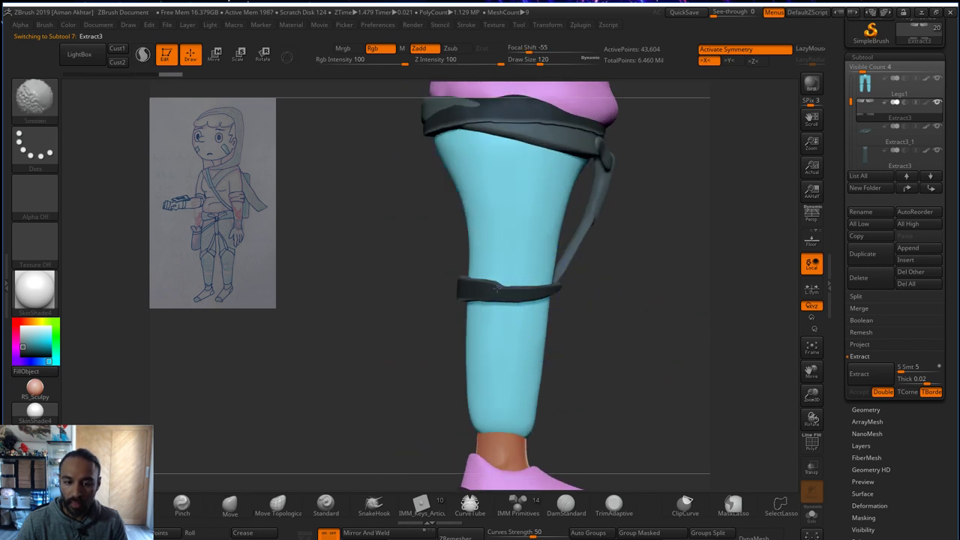
drag(716, 320, 638, 323)
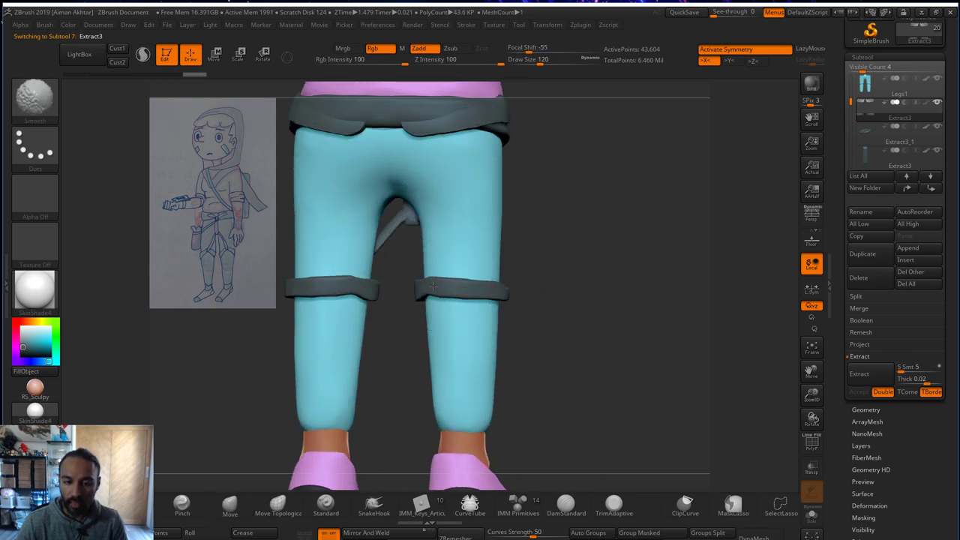
shift+drag(456, 290, 431, 289)
key(s)
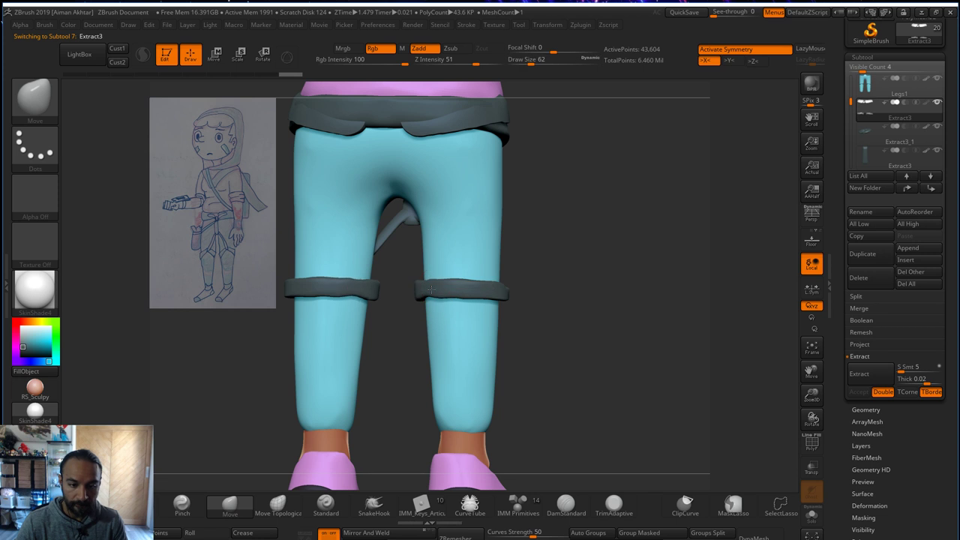
- Isolate the extracted bands subtool, select its two leg rings with SelectLasso and split them off into a separate subtool
right_drag(542, 290, 649, 386)
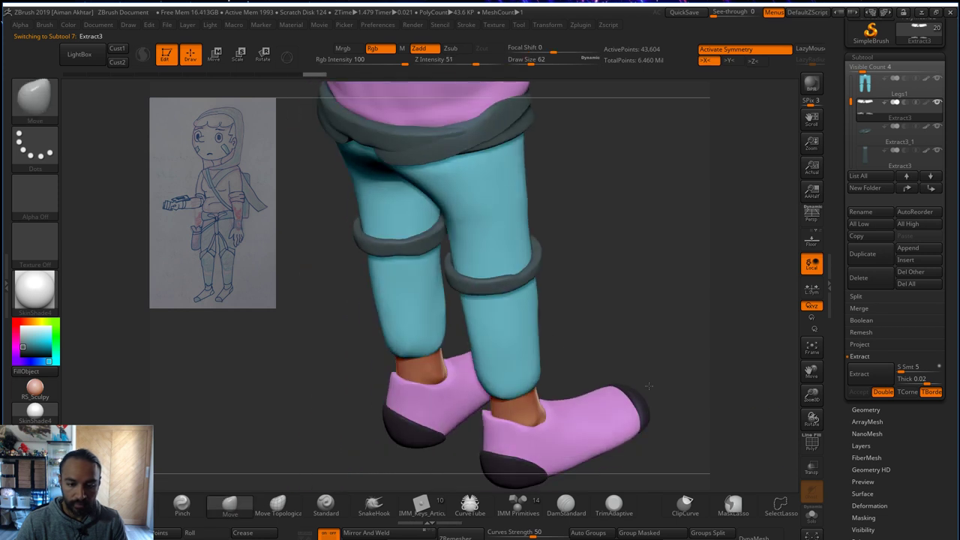
click(812, 514)
right_drag(625, 340, 731, 417)
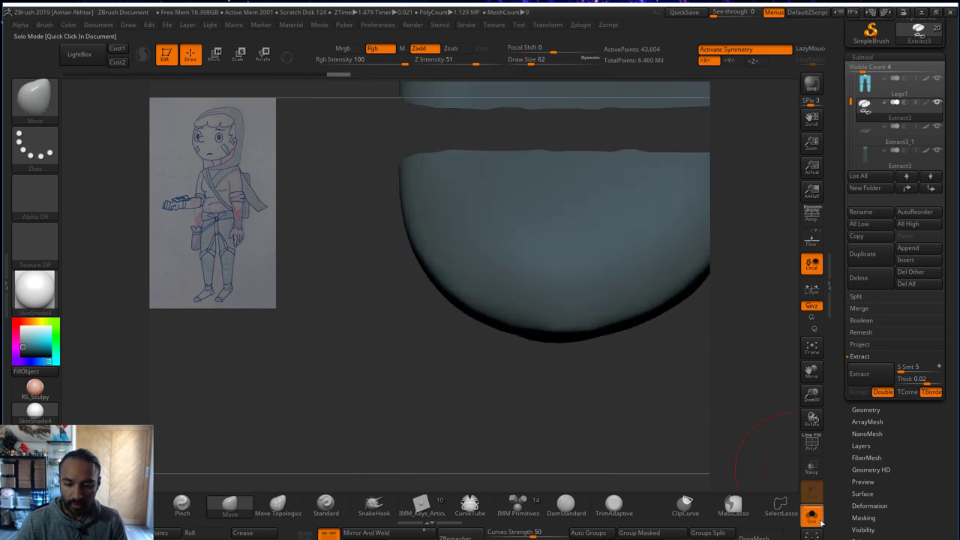
ctrl+right_drag(739, 330, 637, 214)
right_drag(637, 214, 667, 234)
right_drag(684, 330, 597, 249)
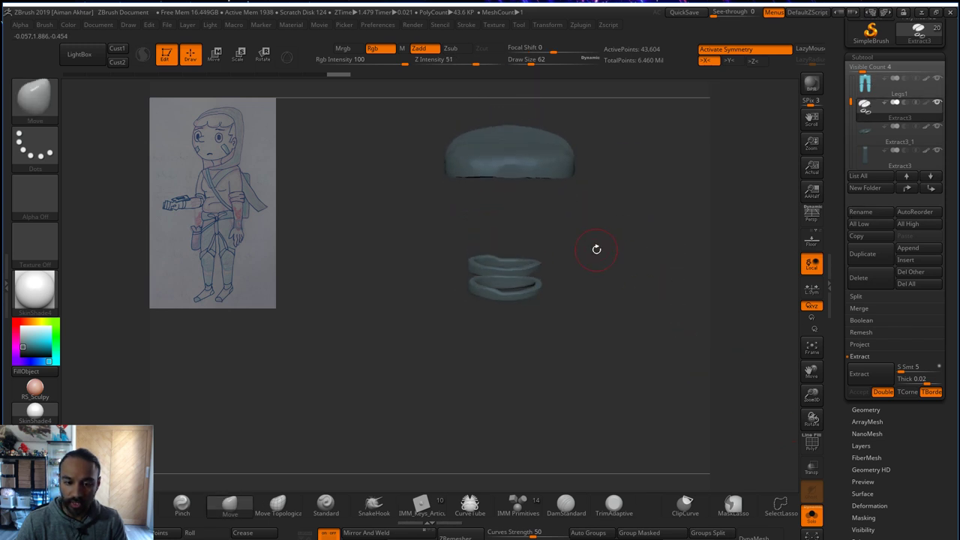
mouse_move(615, 243)
ctrl+shift+mouse_down()
mouse_move(406, 303)
mouse_move(515, 373)
ctrl+shift+mouse_up()
ctrl+shift+click(44, 103)
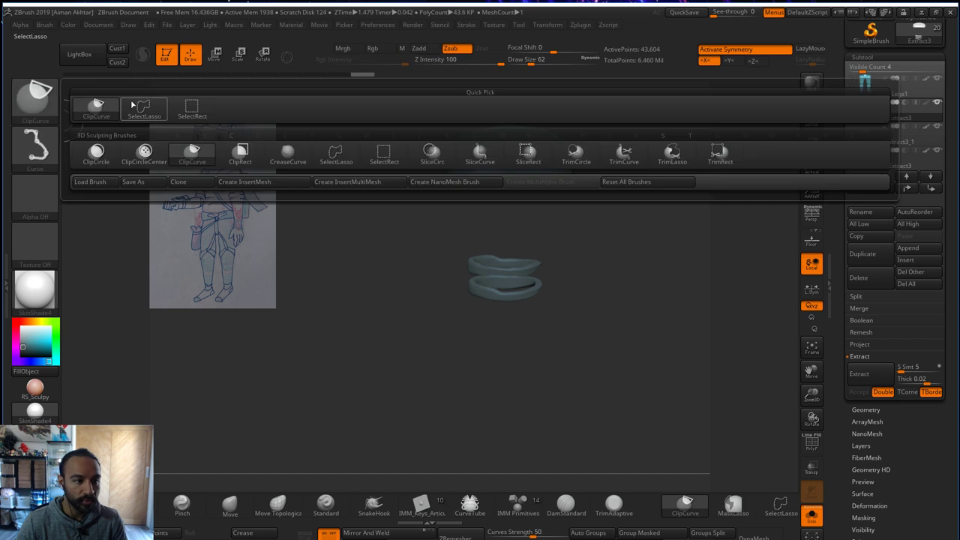
ctrl+shift+click(141, 105)
ctrl+shift+drag(606, 275, 473, 348)
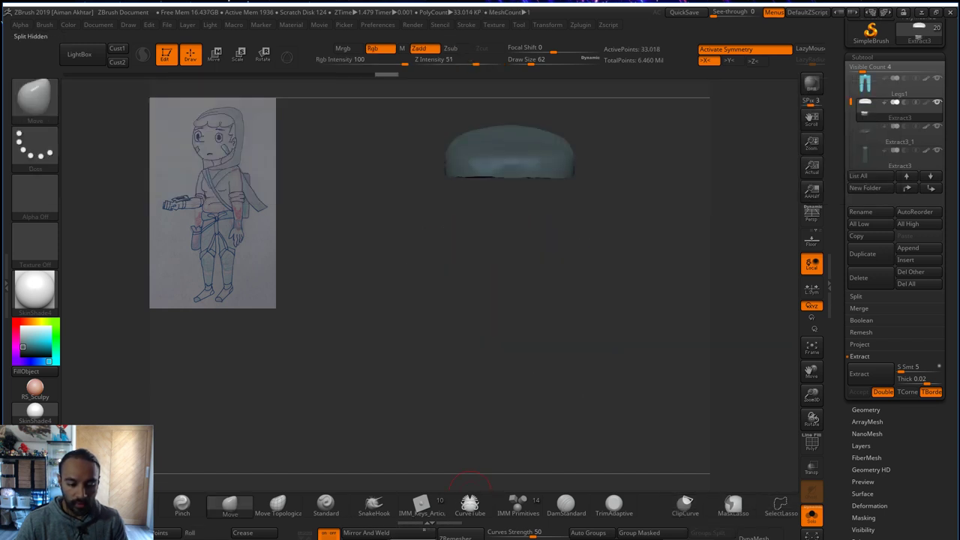
- Make the split leg rings the active subtool, enable X symmetry and mask them with MaskLasso so only their inner edges stay free
click(862, 153)
mouse_move(610, 285)
mouse_down()
mouse_move(595, 378)
mouse_move(619, 323)
mouse_move(583, 397)
mouse_move(622, 299)
mouse_up()
key(x)
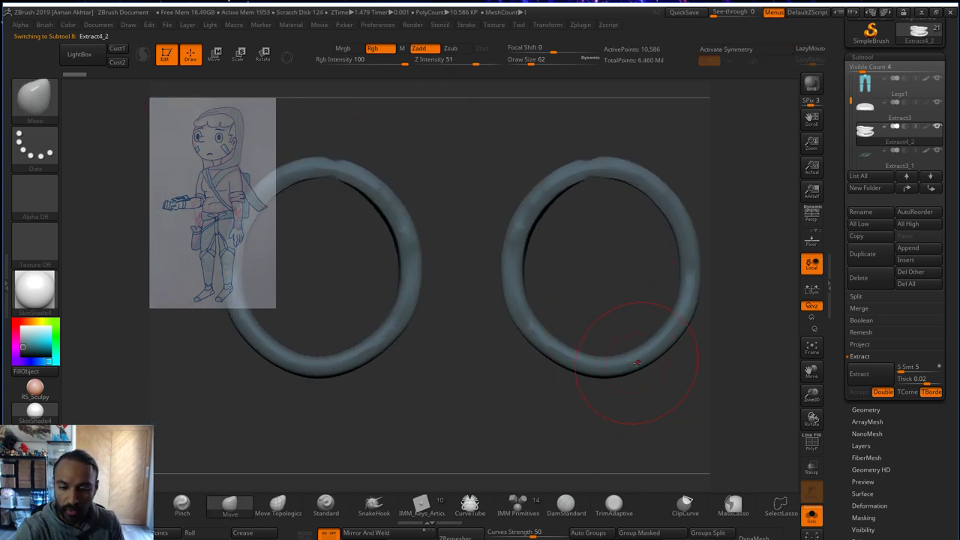
ctrl+right_drag(638, 364, 667, 297)
key(x)
alt+right_drag(655, 259, 591, 227)
key(s)
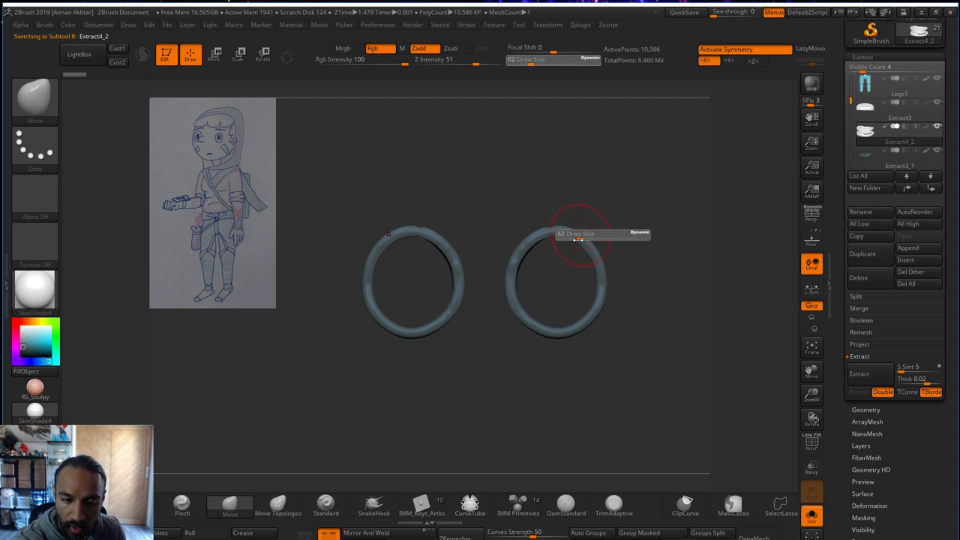
key(ctrl)
mouse_move(519, 252)
ctrl+mouse_down()
mouse_move(511, 286)
mouse_move(548, 329)
mouse_move(590, 315)
ctrl+mouse_up()
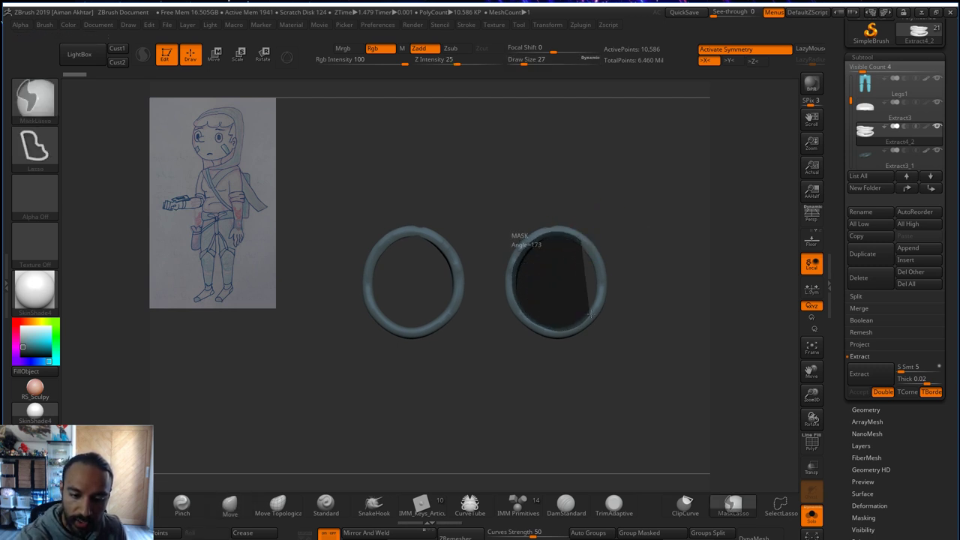
ctrl+drag(596, 266, 602, 236)
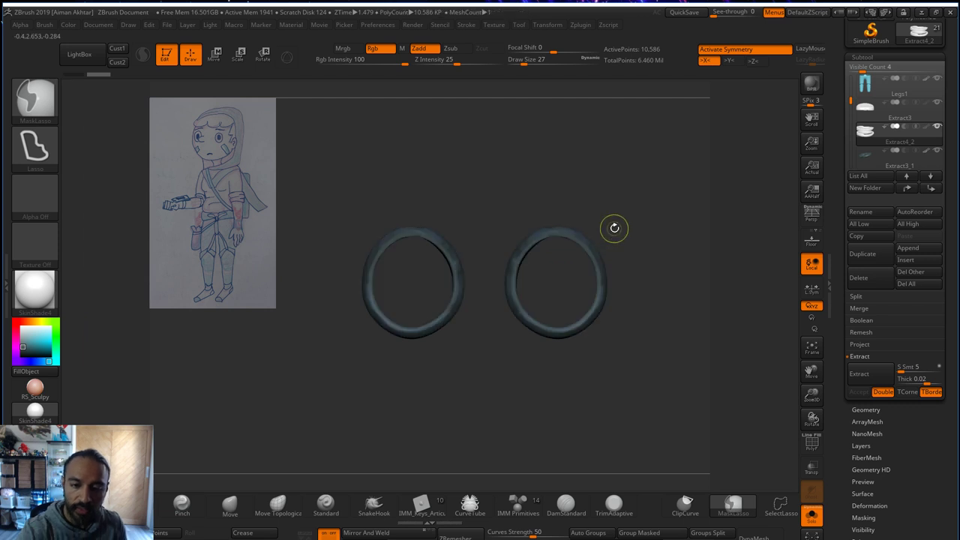
- Collapse the rings' inner edges towards each ring's centre with the Transpose line, closing them into solid discs
key(b)
key(m)
key(v)
click(218, 57)
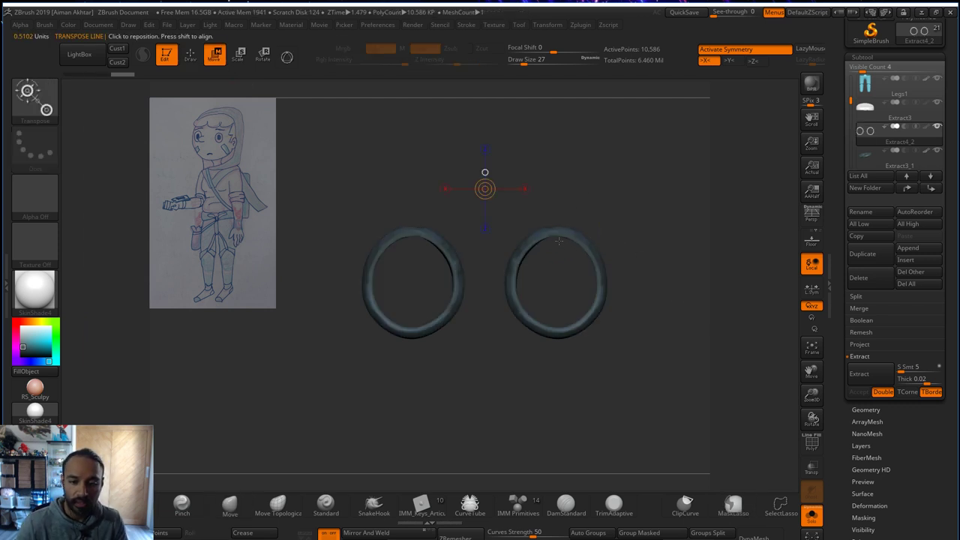
mouse_move(555, 235)
shift+mouse_down()
mouse_move(670, 234)
mouse_move(555, 235)
shift+mouse_up()
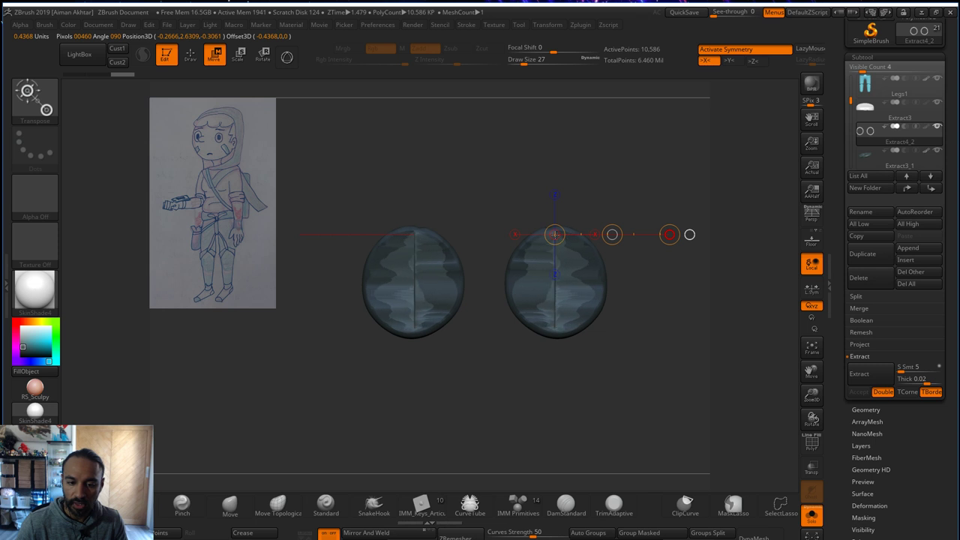
mouse_move(556, 293)
shift+mouse_down()
mouse_move(555, 168)
mouse_move(545, 305)
shift+mouse_up()
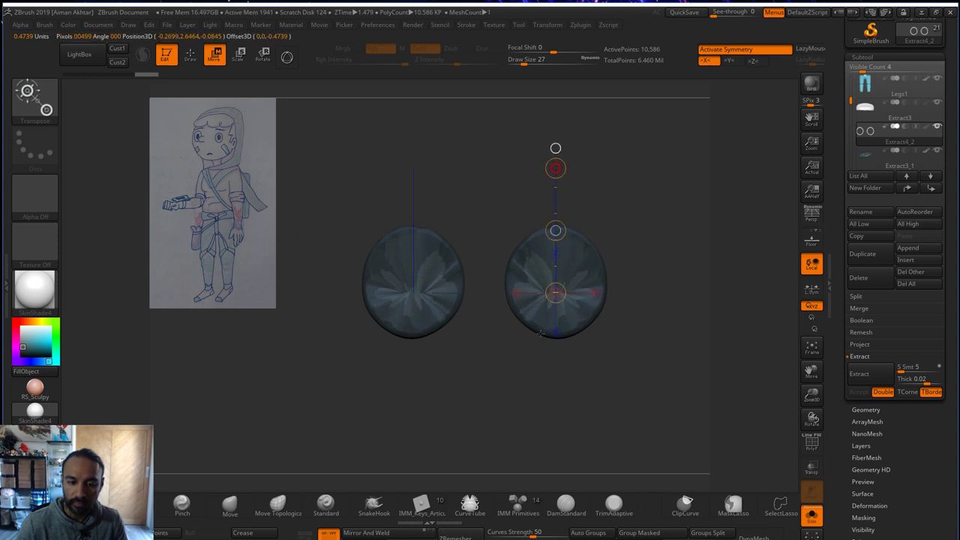
key(q)
key(b)
key(m)
key(v)
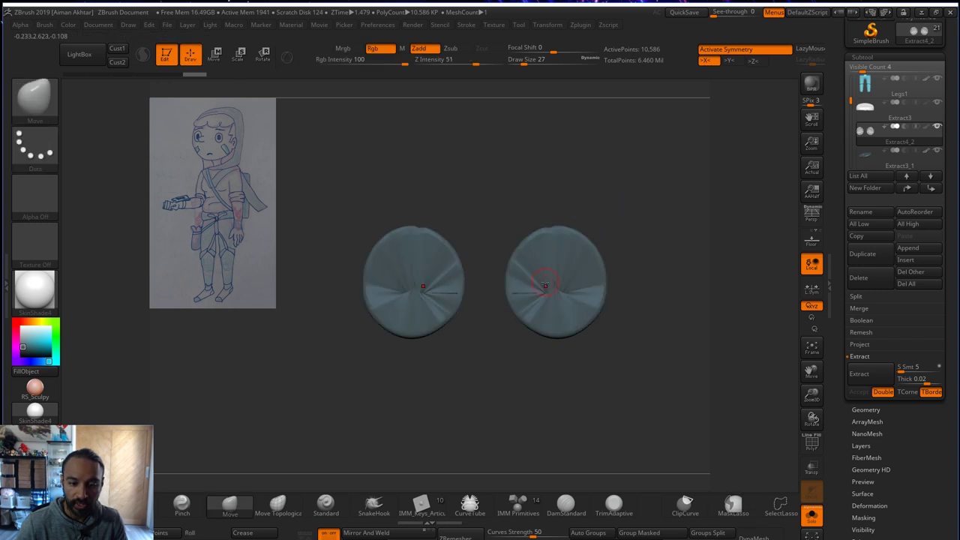
- DynaMesh the closed leg discs at resolution 128 and bring the rest of the character back into view
click(865, 409)
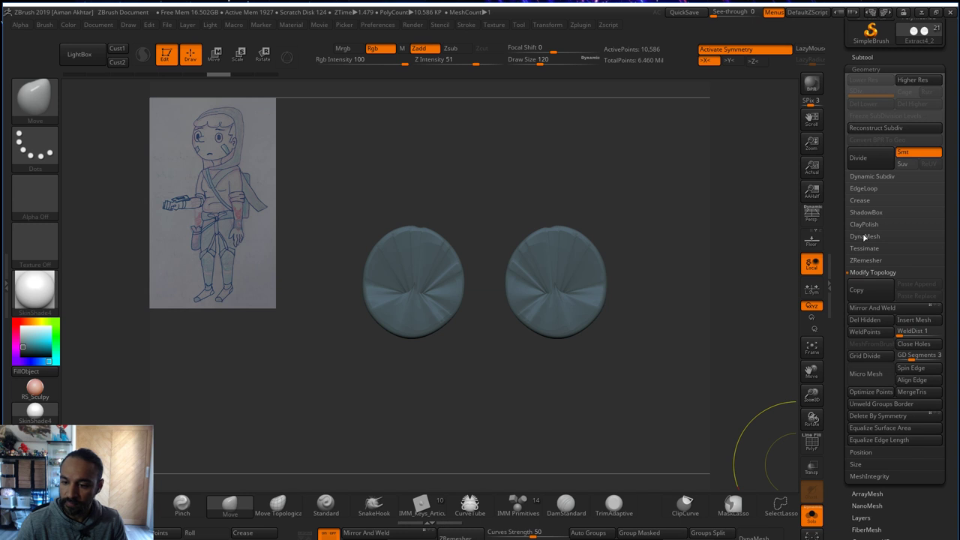
click(864, 237)
click(864, 254)
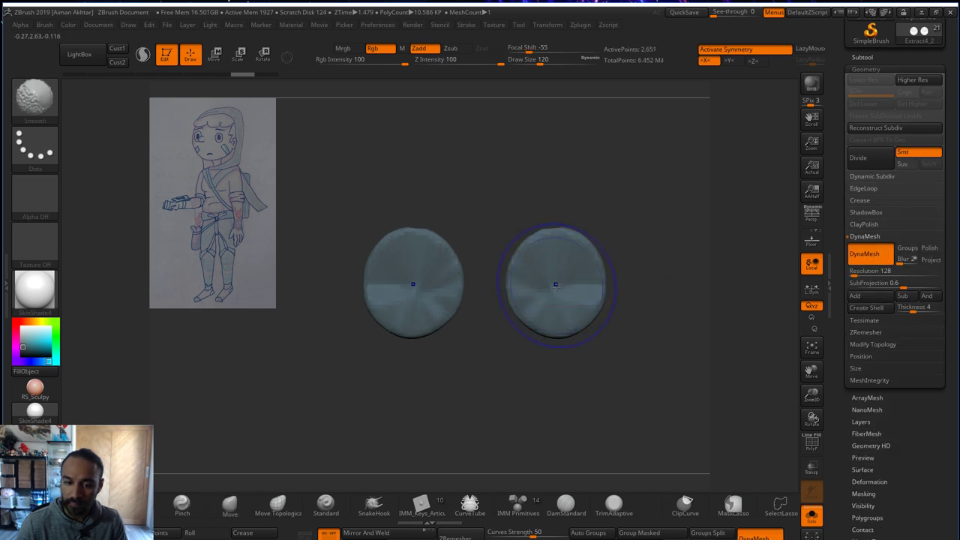
shift+drag(600, 375, 626, 377)
click(811, 520)
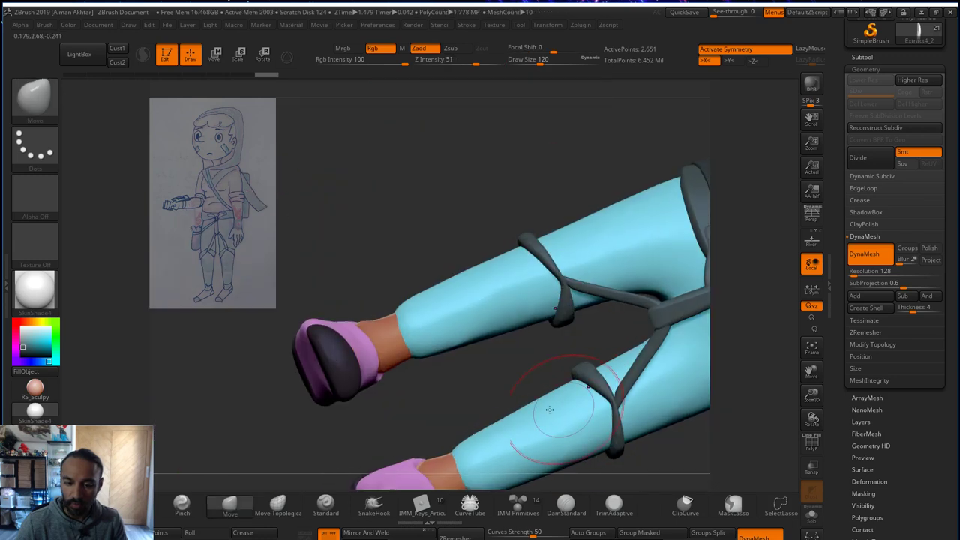
- Raise the leg bands' DynaMesh resolution to 312 and remesh them
drag(525, 343, 681, 389)
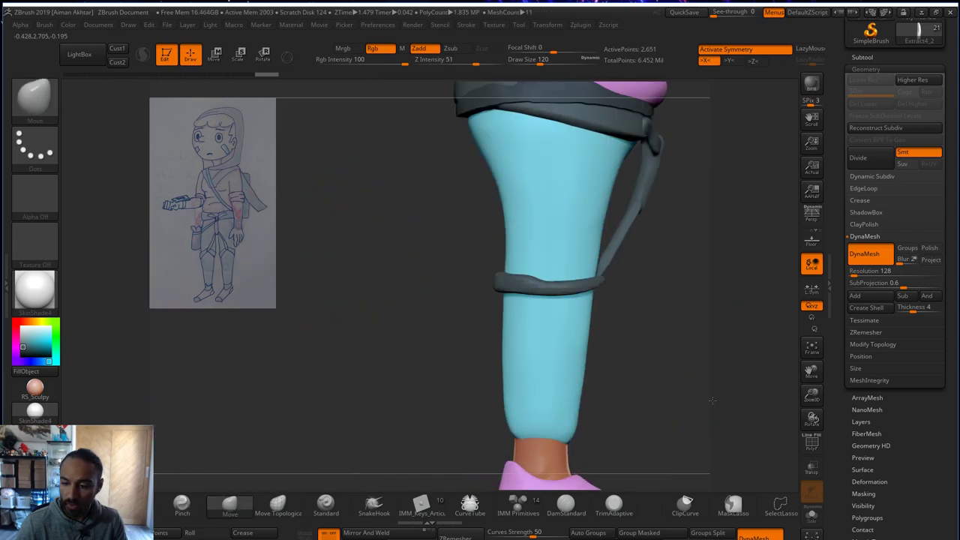
ctrl+right_drag(681, 389, 715, 401)
drag(853, 274, 857, 273)
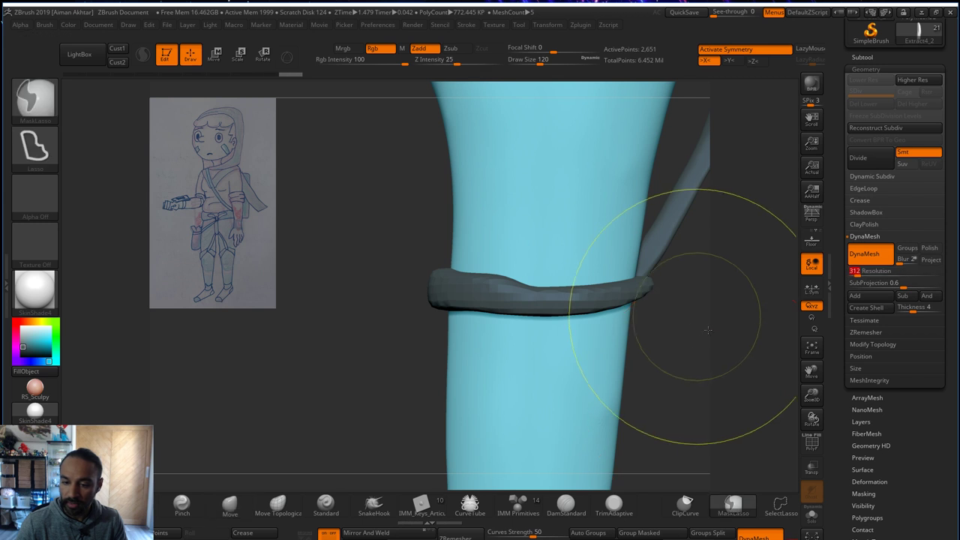
ctrl+drag(698, 317, 674, 358)
- Pull the leg bands' edges downward around the side and back of the legs with the Move brush
key(s)
drag(550, 280, 540, 279)
key(s)
key(s)
mouse_move(465, 306)
mouse_down()
mouse_move(474, 306)
mouse_move(478, 334)
mouse_up()
right_drag(398, 365, 440, 351)
drag(420, 320, 413, 355)
drag(365, 314, 365, 328)
alt+drag(543, 244, 640, 248)
key(s)
mouse_move(451, 314)
mouse_down()
mouse_move(433, 319)
mouse_move(447, 344)
mouse_up()
key(s)
key(s)
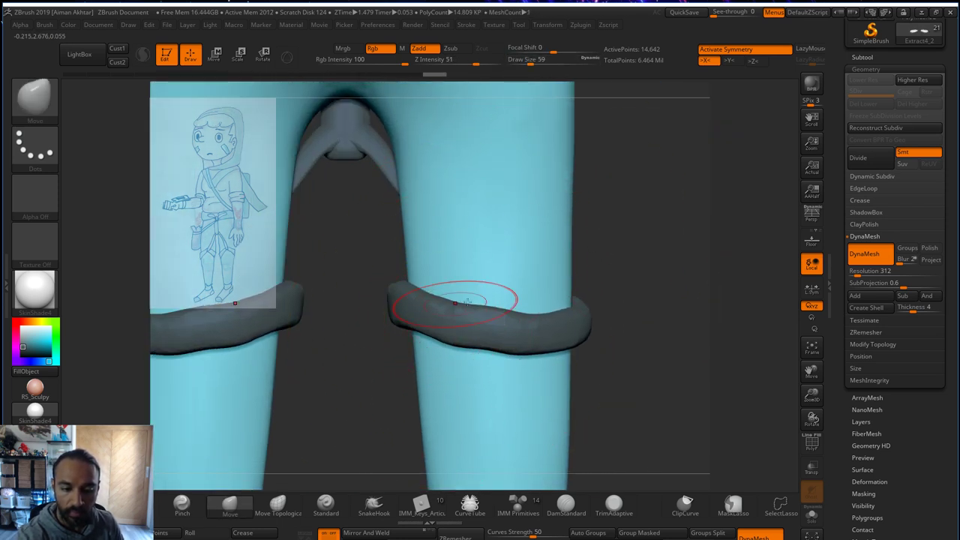
- Lift and even out the back of the leg bands with the Move brush at draw sizes 124 and 101
drag(529, 322, 528, 309)
key(s)
mouse_move(535, 318)
mouse_down()
mouse_move(544, 318)
mouse_move(525, 265)
mouse_up()
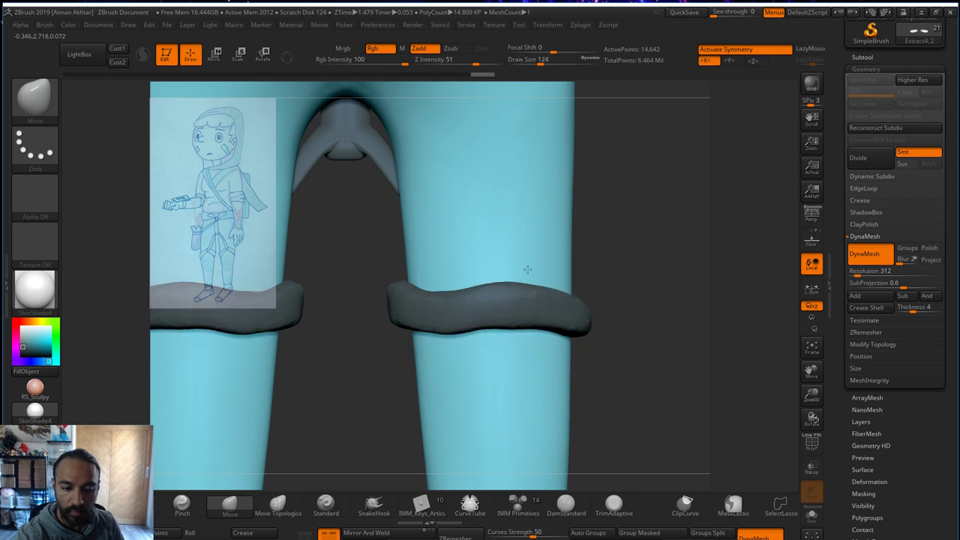
key(f)
key(s)
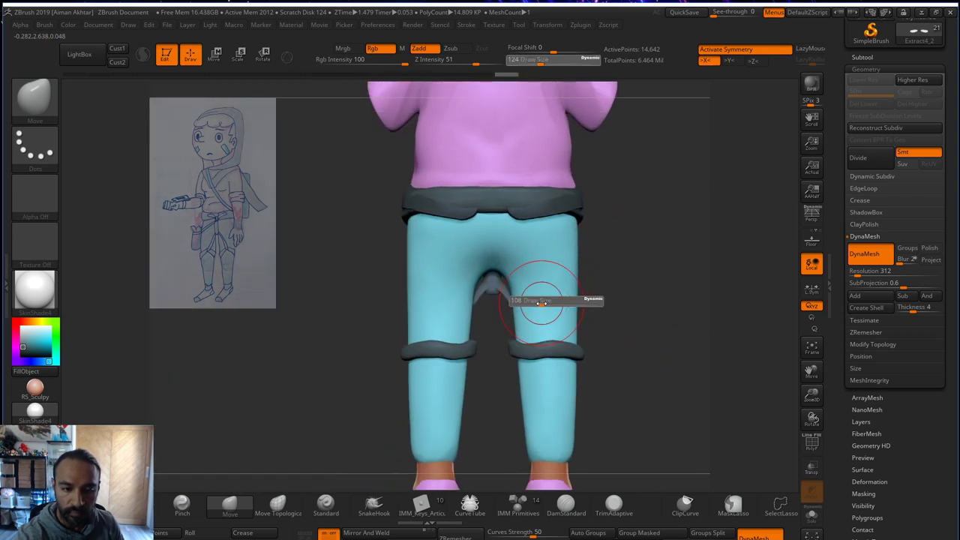
drag(544, 299, 541, 299)
drag(530, 349, 572, 340)
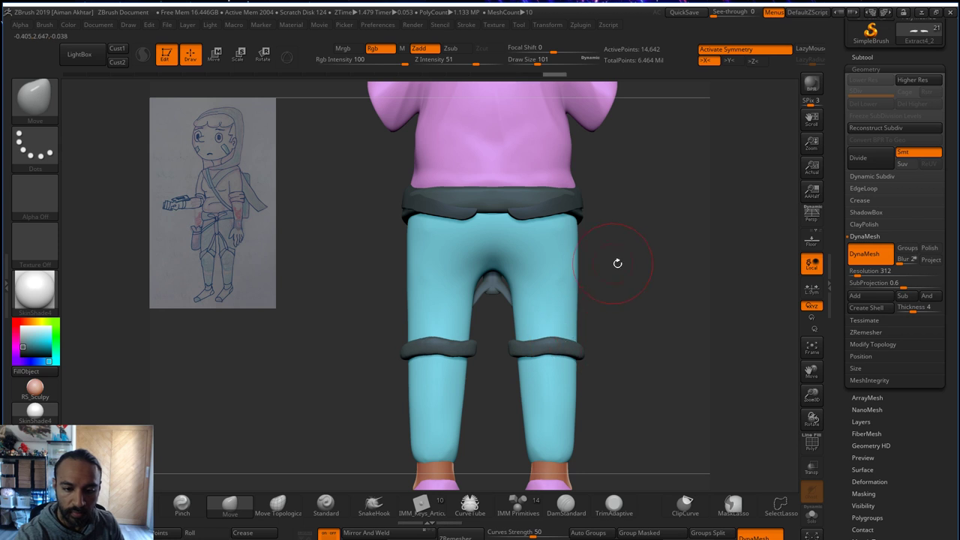
- Delete the leftover extracted waist piece, the Extract3 subtool lying over the belt
mouse_move(617, 262)
mouse_down()
mouse_move(724, 261)
mouse_move(661, 252)
mouse_up()
alt+click(604, 206)
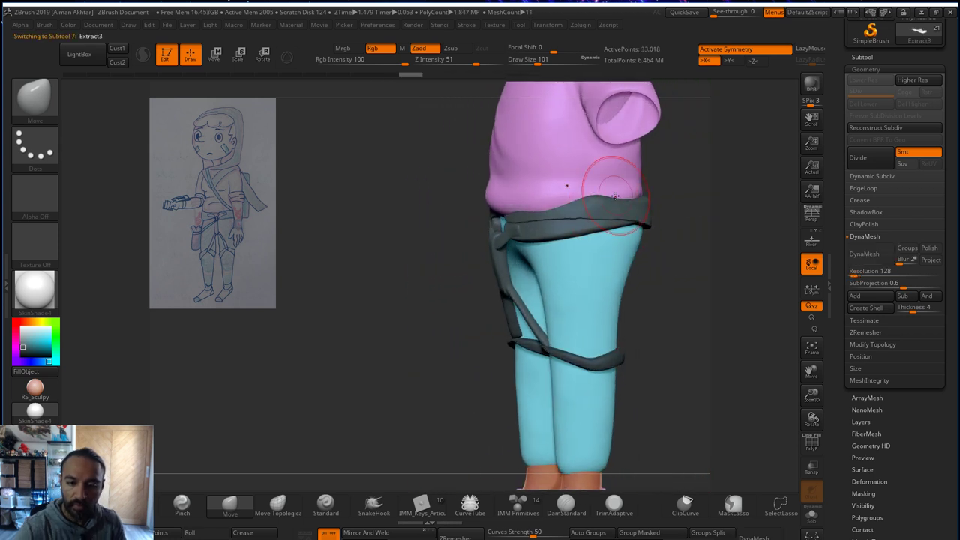
click(890, 58)
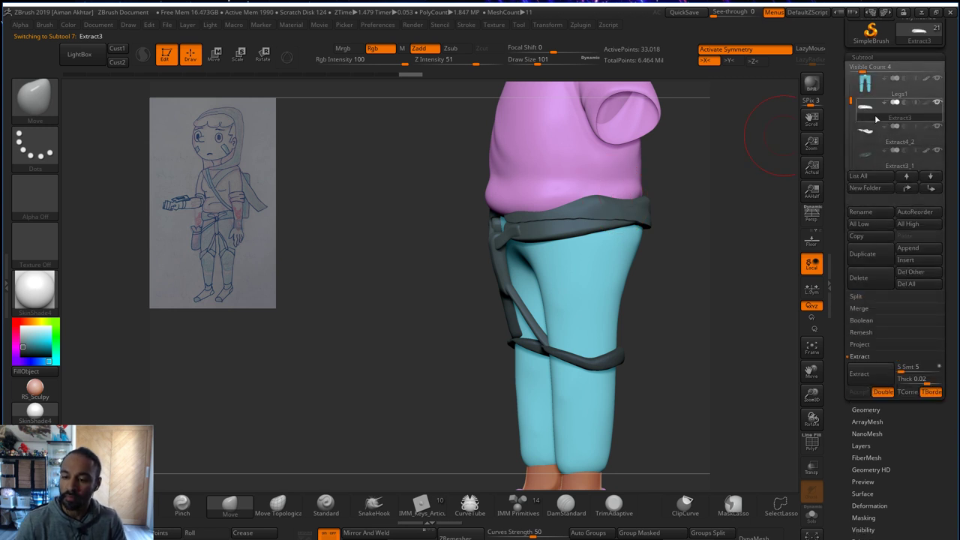
click(859, 278)
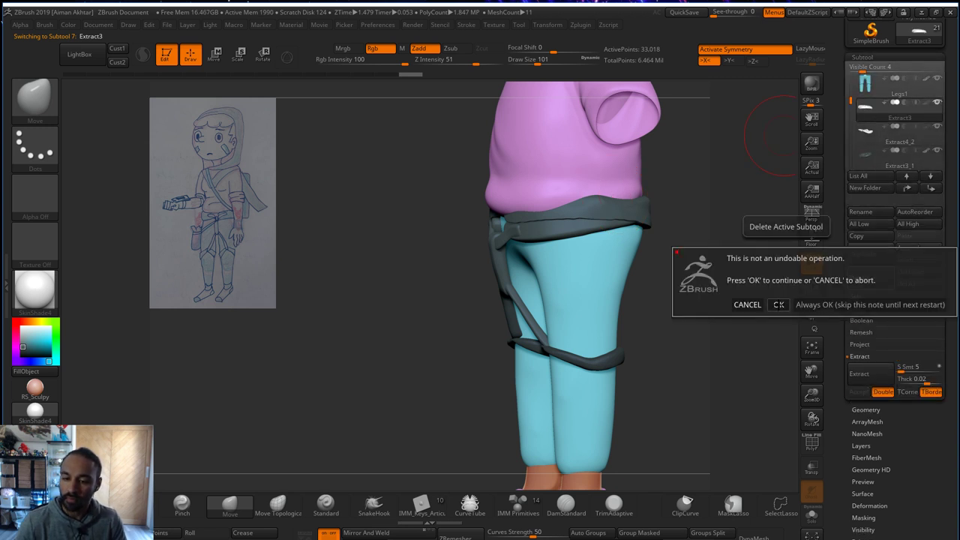
click(779, 305)
- Arch the middle of the leg bands upward at the back of the legs with the Move brush at draw size 90
drag(720, 356, 615, 358)
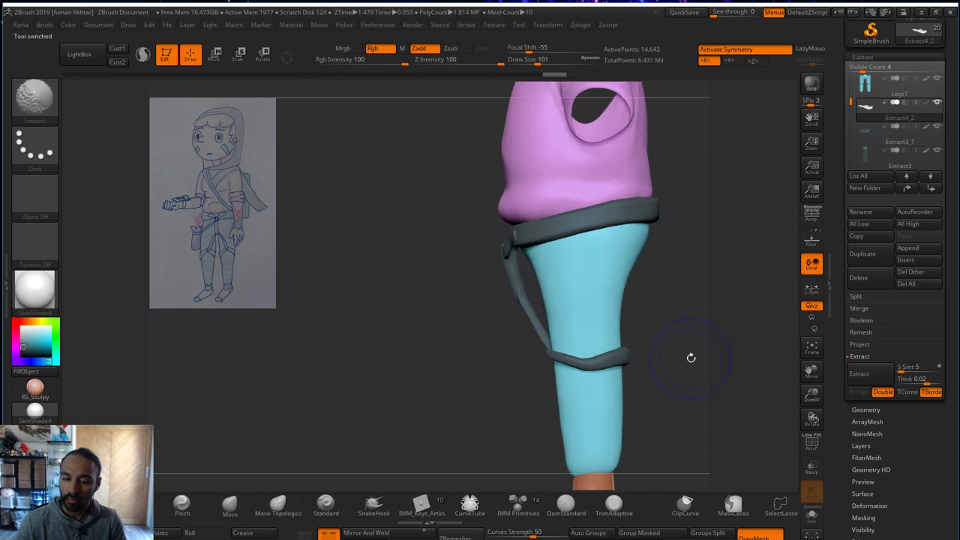
drag(689, 358, 371, 310)
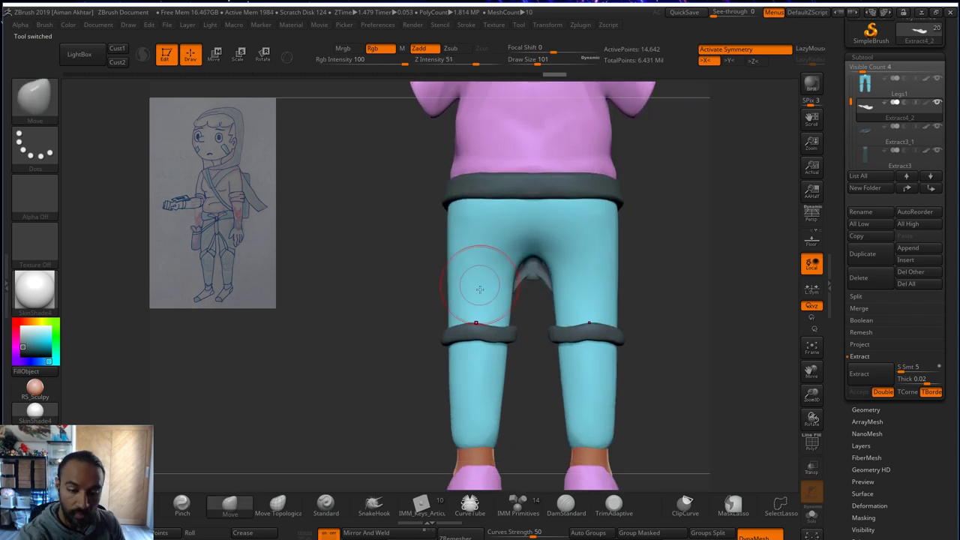
mouse_move(482, 330)
mouse_down()
mouse_move(480, 317)
mouse_move(502, 320)
mouse_move(483, 332)
mouse_move(466, 323)
mouse_up()
key(s)
shift+drag(589, 252, 526, 236)
key(s)
drag(504, 309, 491, 307)
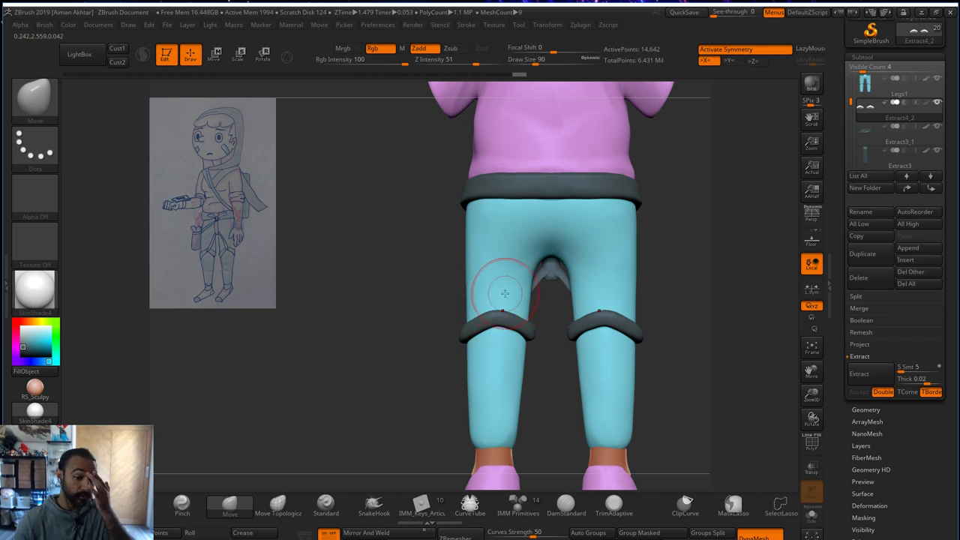
- Insert a small mirrored cylinder on the back of each thigh with the IMM Primitives brush
click(34, 95)
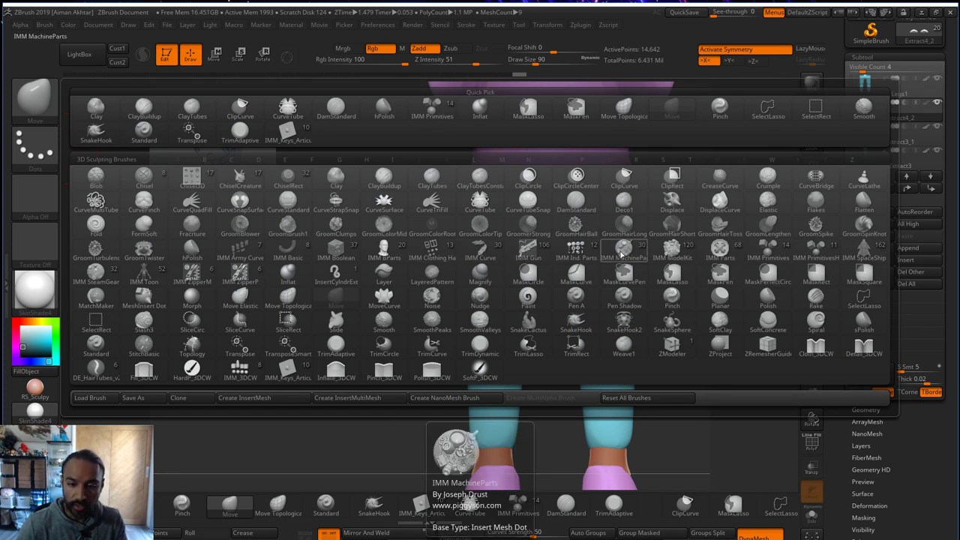
click(768, 251)
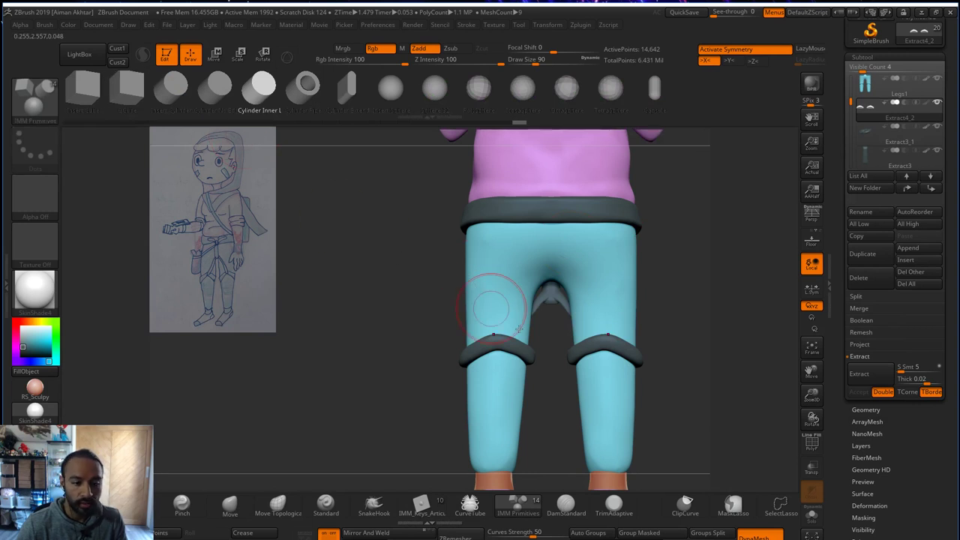
drag(498, 289, 509, 291)
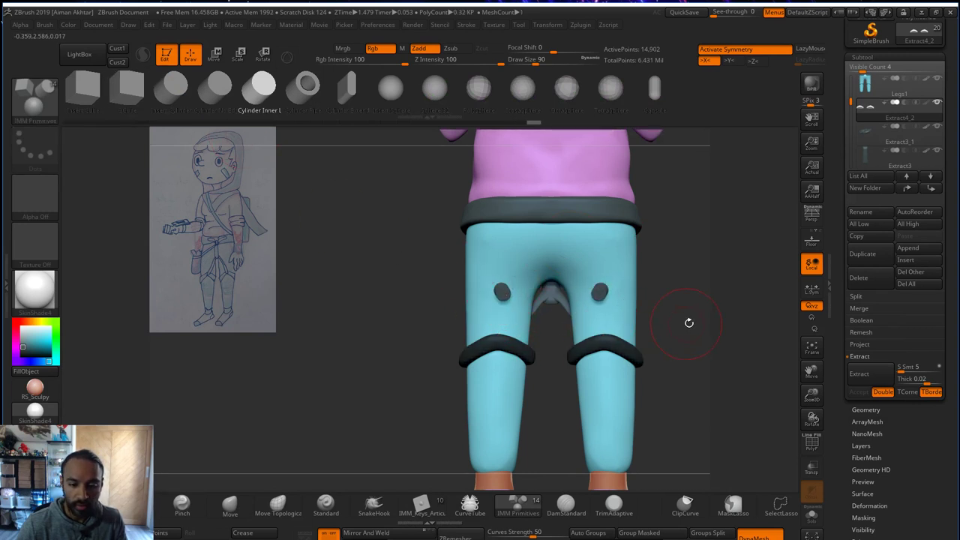
- Rotate the inserted cylinders upright and stretch them into long thin straps running from below the belt to the leg bands
drag(688, 323, 766, 319)
click(215, 54)
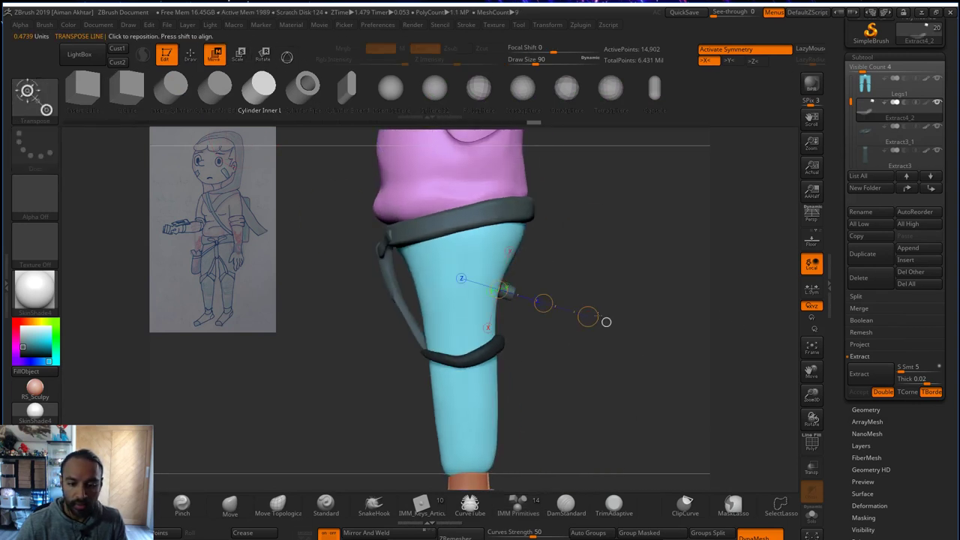
click(264, 55)
drag(588, 316, 515, 188)
click(215, 54)
drag(543, 303, 545, 352)
shift+drag(607, 381, 589, 381)
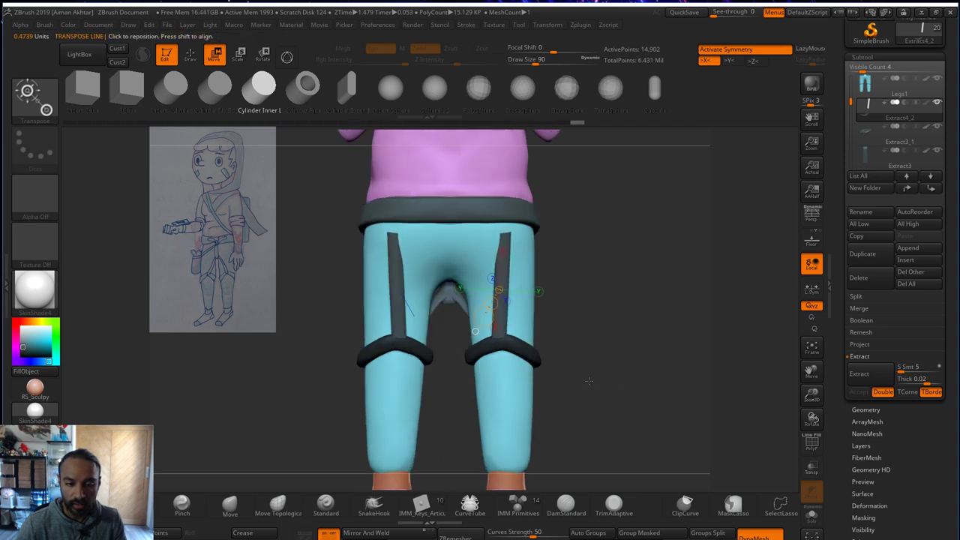
- Split the unmasked thigh straps off the leg bands into their own subtool and DynaMesh them at resolution 312
click(190, 56)
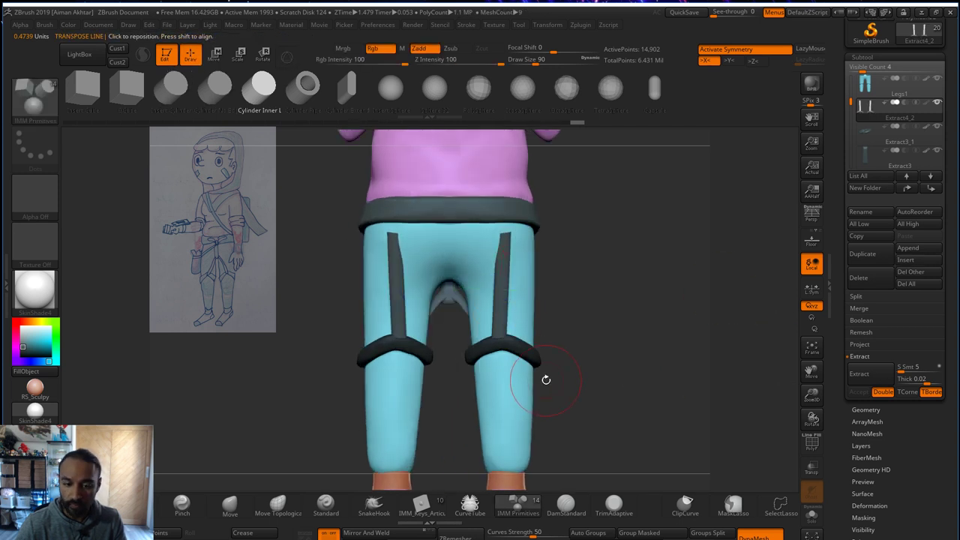
click(868, 299)
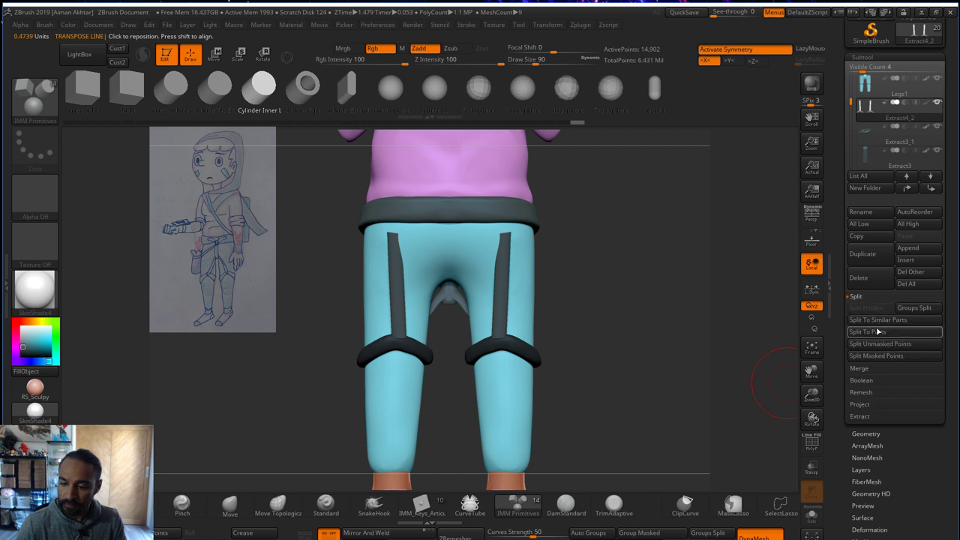
click(877, 331)
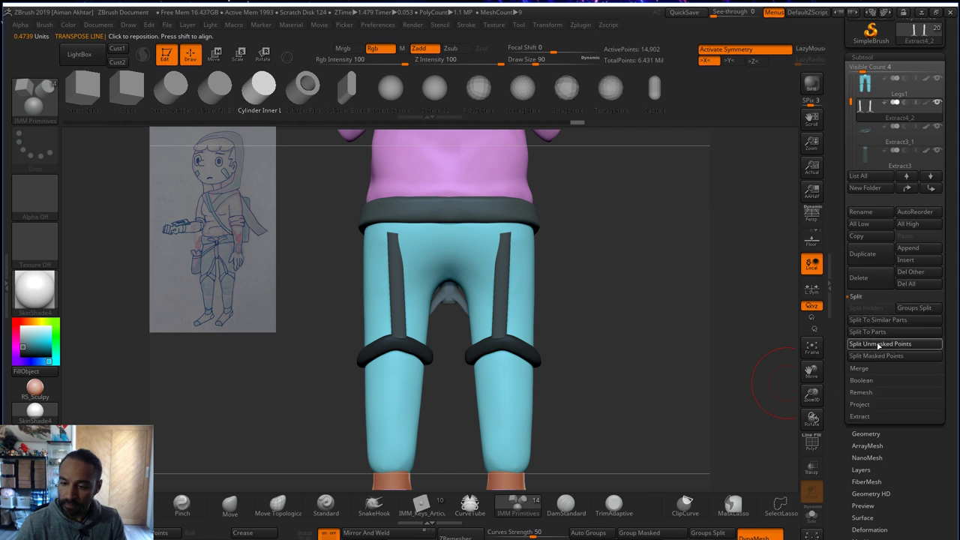
alt+click(498, 295)
click(866, 434)
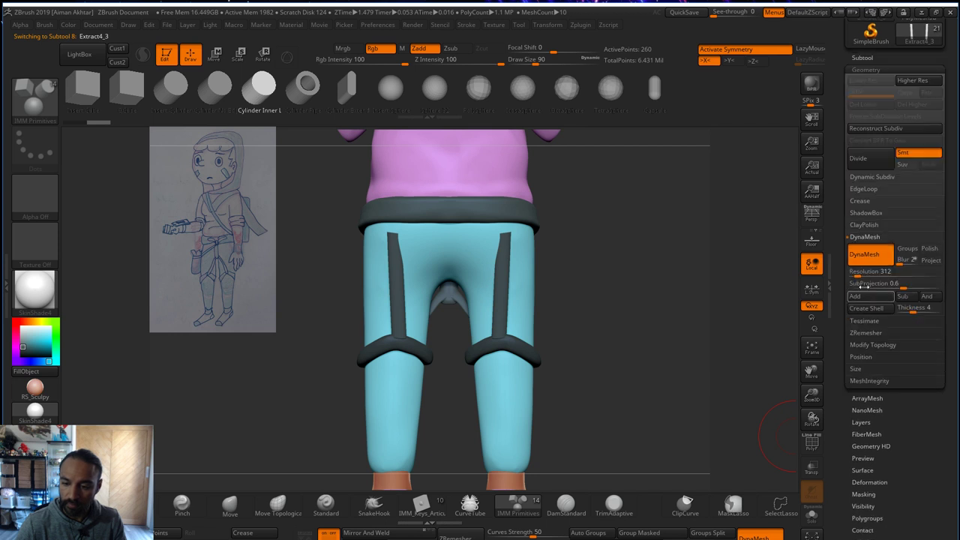
ctrl+drag(583, 262, 622, 314)
- Adjust the lower ends of the straps where they meet the leg bands with the Move brush at draw size 87
key(b)
key(m)
key(v)
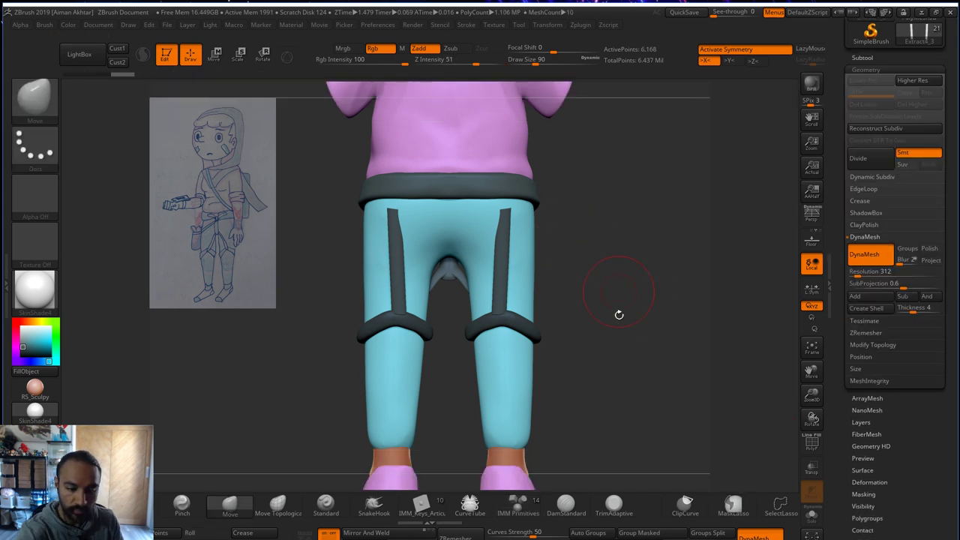
key(s)
click(401, 311)
shift+drag(401, 309, 401, 298)
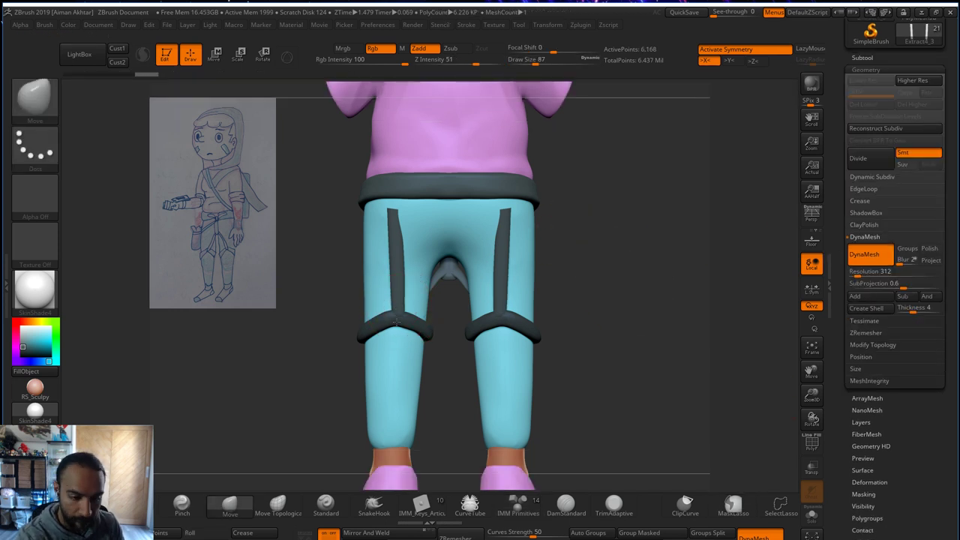
- Pull the upper ends of the straps up to the belt with the Move brush at draw size 112
key(s)
click(501, 217)
drag(506, 210, 506, 190)
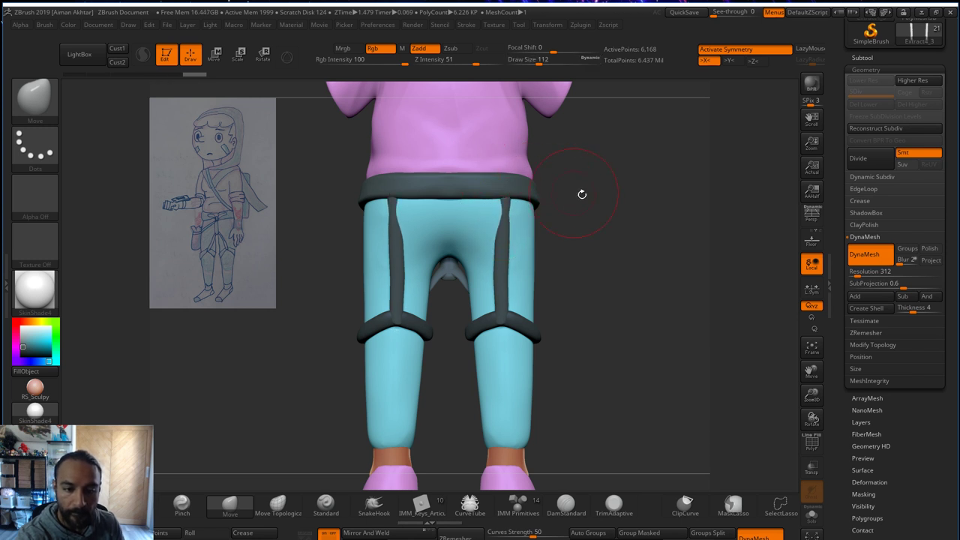
drag(582, 195, 523, 198)
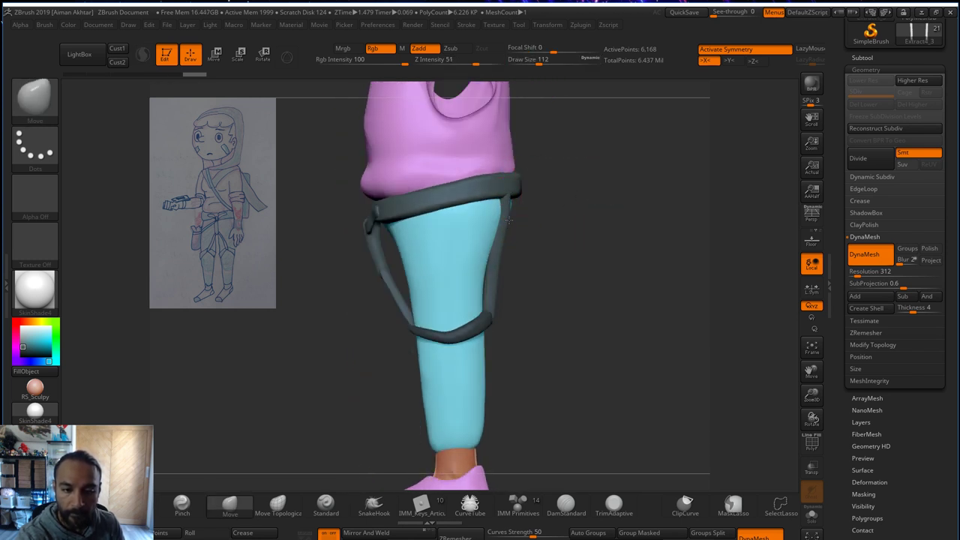
- Pull the rear vertical strap closer to the back of the leg with the Move brush, raising Draw Size to 257
key(s)
drag(504, 219, 516, 219)
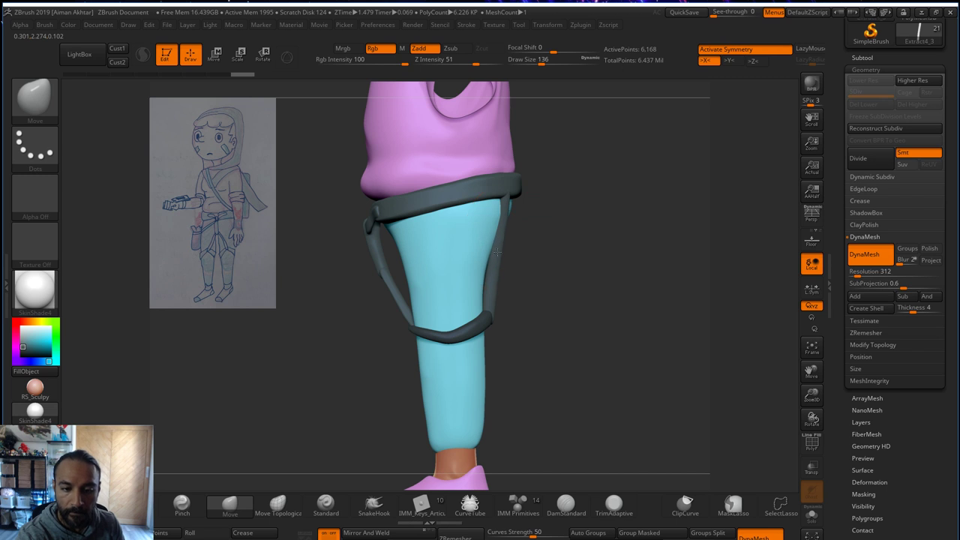
mouse_move(589, 202)
mouse_down()
mouse_move(625, 250)
mouse_move(621, 262)
mouse_up()
key(s)
key(s)
drag(716, 225, 646, 225)
key(s)
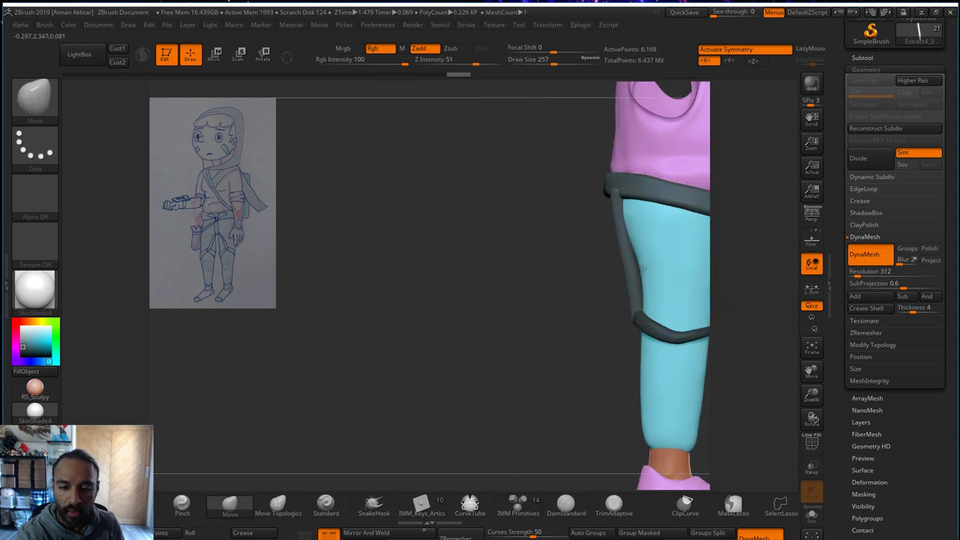
- Straighten the rear strap between the belt and the leg band with the Move brush at Draw Size 187
mouse_move(600, 300)
alt+mouse_down()
mouse_move(513, 282)
mouse_move(532, 285)
alt+mouse_up()
key(s)
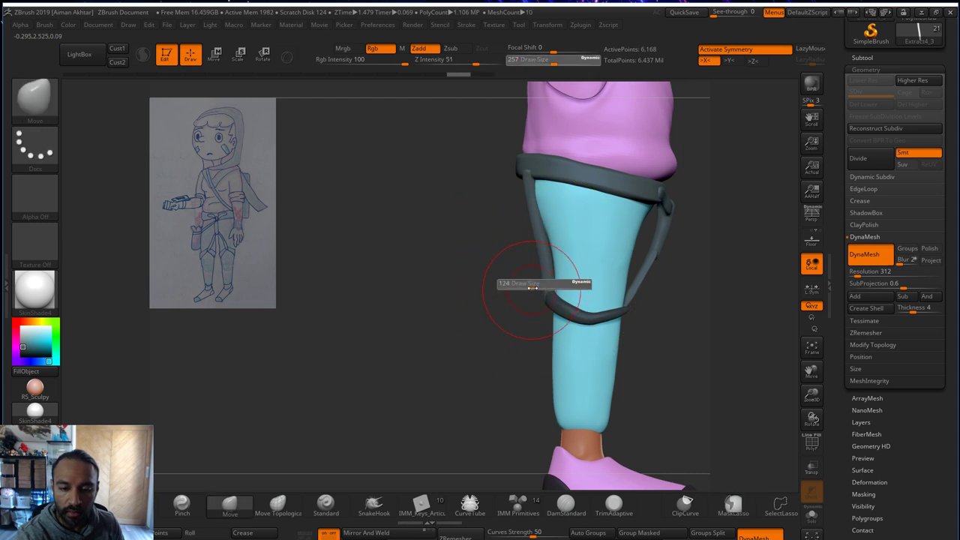
key(s)
drag(563, 253, 542, 255)
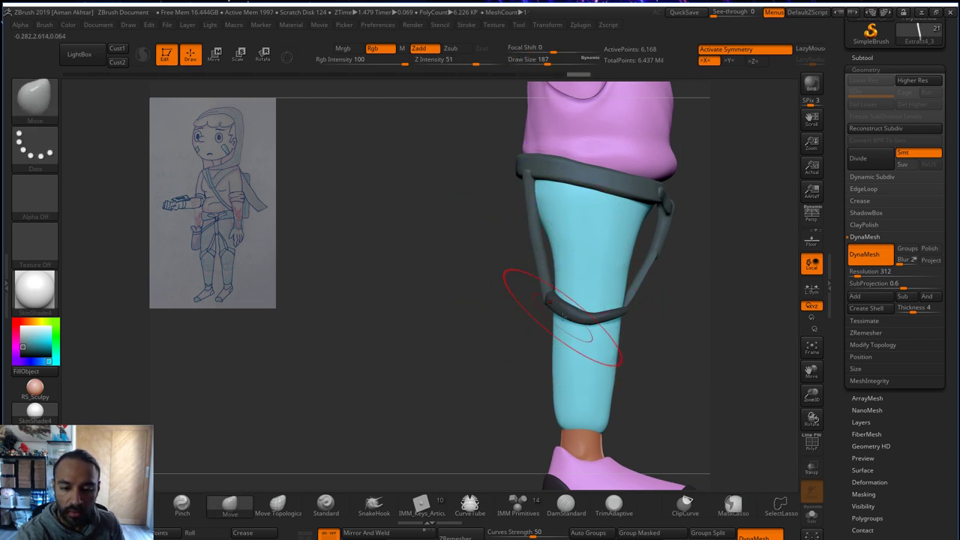
- Select the leg bands and thicken them with the Inflate brush at Draw Size 132 and Z Intensity 10
alt+click(546, 289)
shift+drag(527, 325, 578, 310)
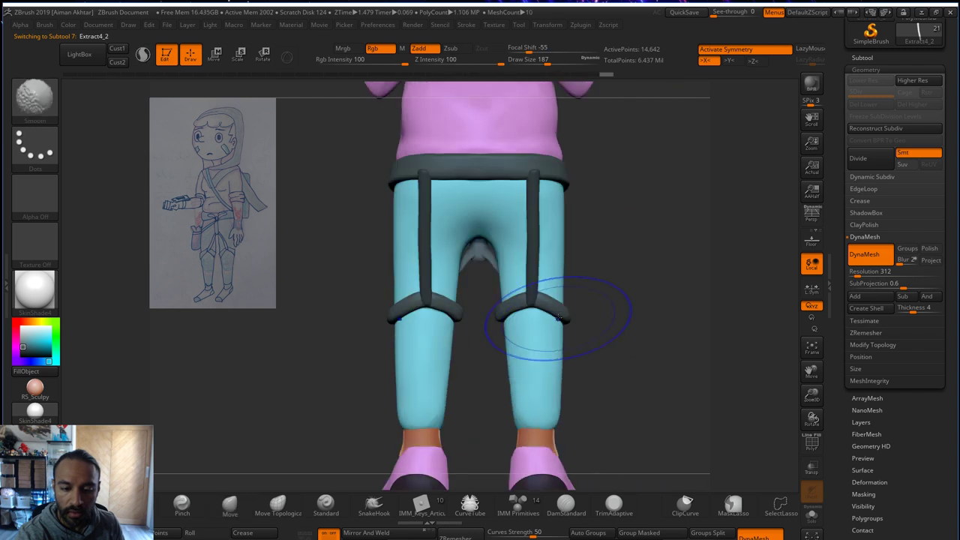
drag(570, 271, 550, 296)
key(s)
drag(489, 335, 483, 335)
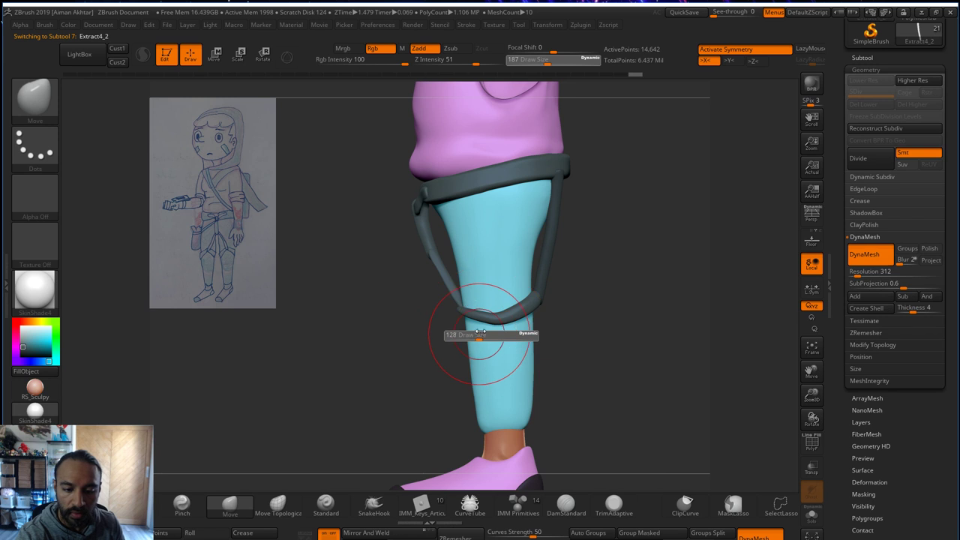
alt+click(494, 319)
key(b)
key(i)
key(n)
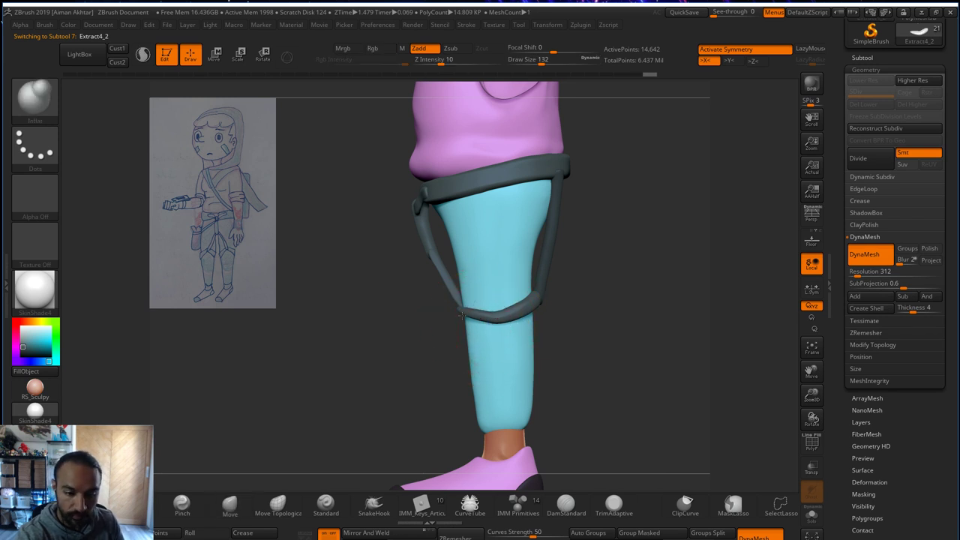
mouse_move(502, 306)
mouse_down()
mouse_move(478, 311)
mouse_move(554, 305)
mouse_up()
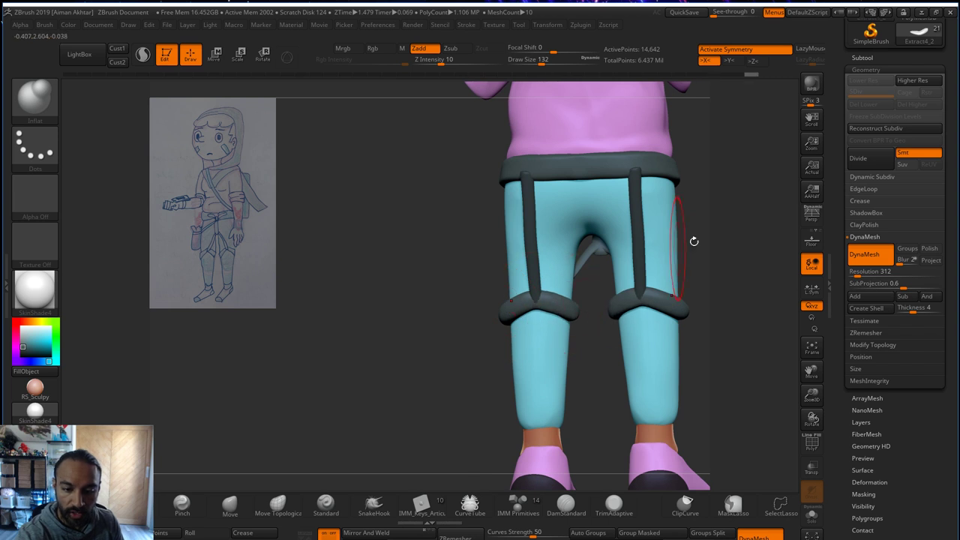
right_drag(694, 241, 673, 252)
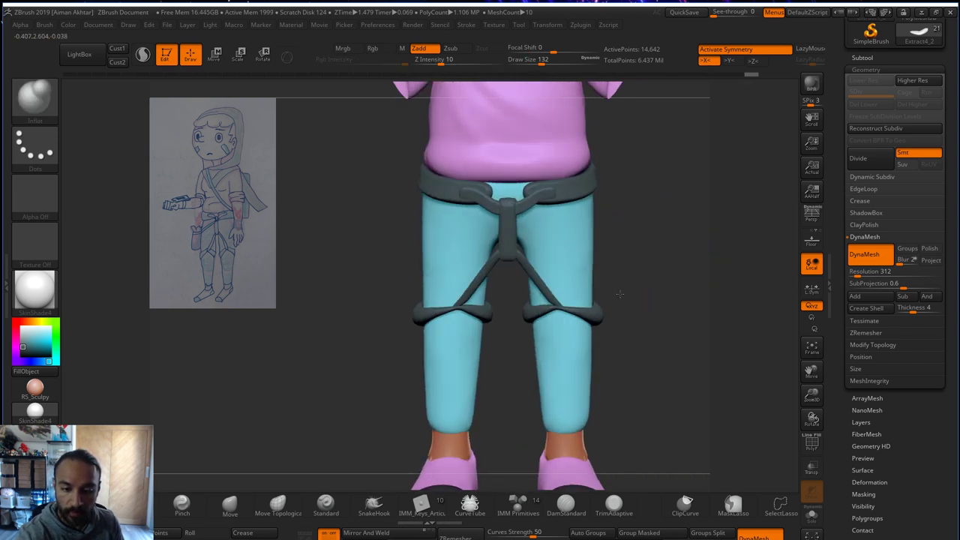
- Smooth the front of the leg bands and remesh them with DynaMesh at resolution 312
ctrl+right_drag(619, 294, 525, 318)
shift+drag(538, 309, 559, 309)
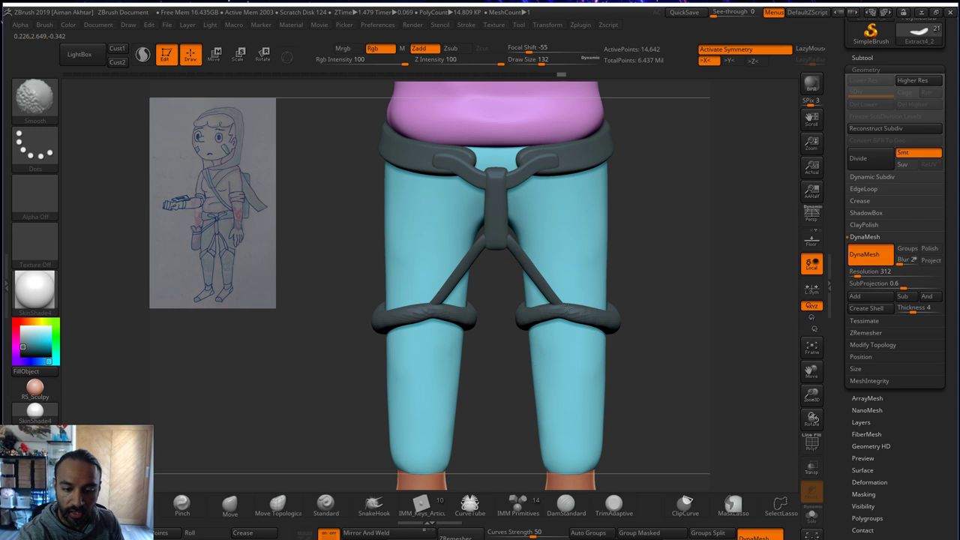
ctrl+drag(650, 258, 664, 279)
key(ctrl)
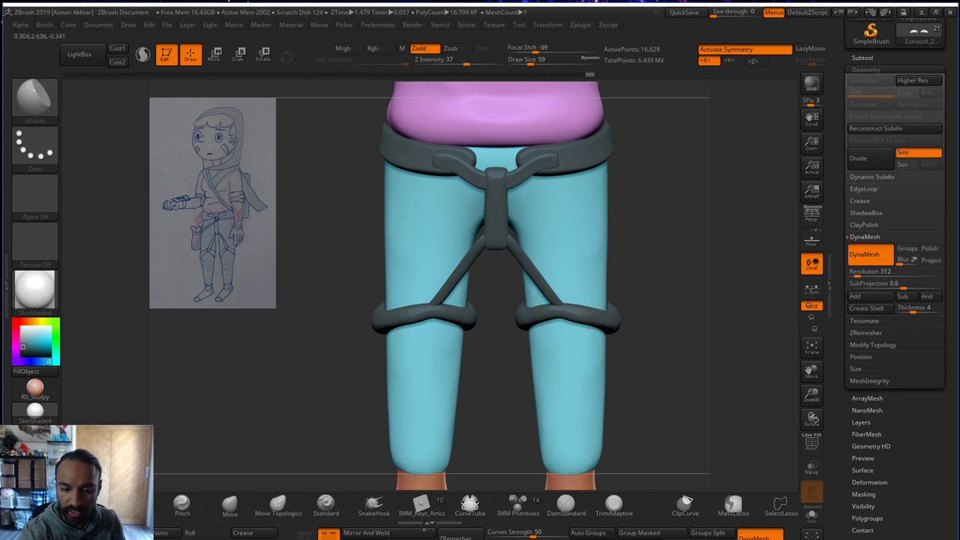
- Flatten the leg bands all around with the hPolish brush at Draw Size 59
drag(622, 310, 551, 302)
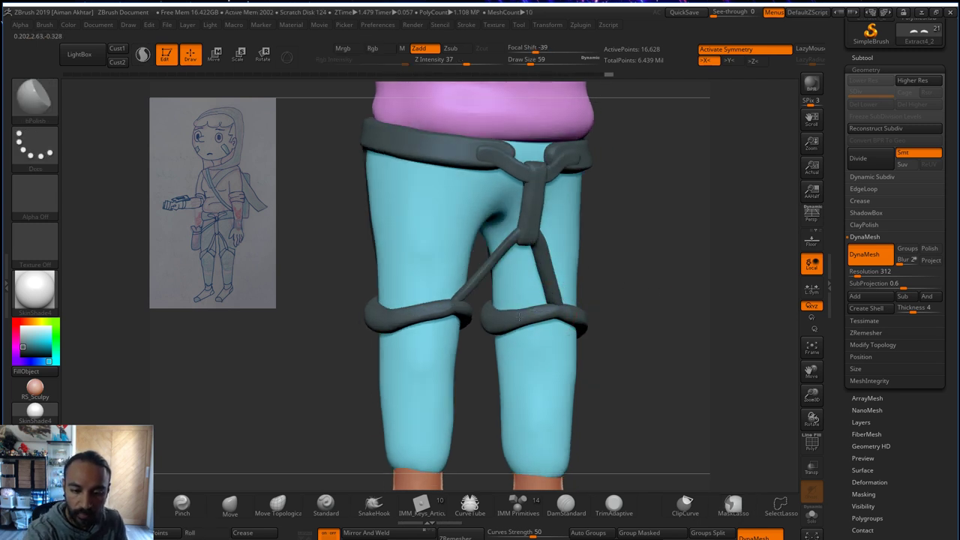
drag(486, 328, 495, 327)
drag(619, 330, 680, 301)
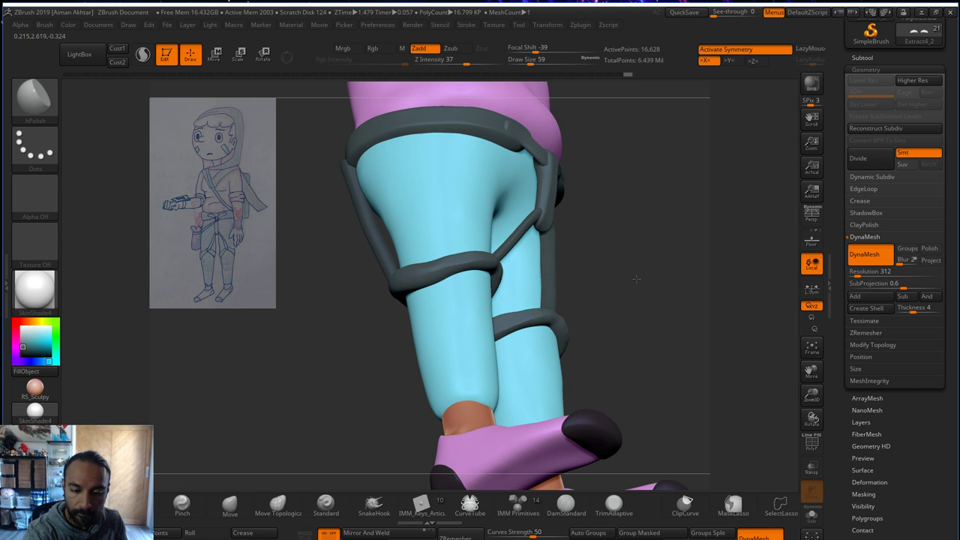
drag(637, 279, 701, 301)
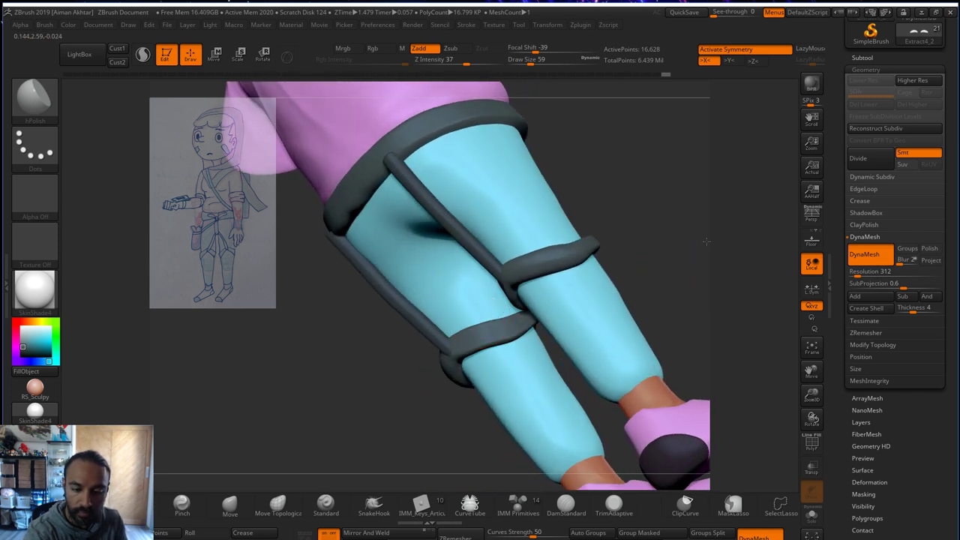
drag(705, 240, 467, 358)
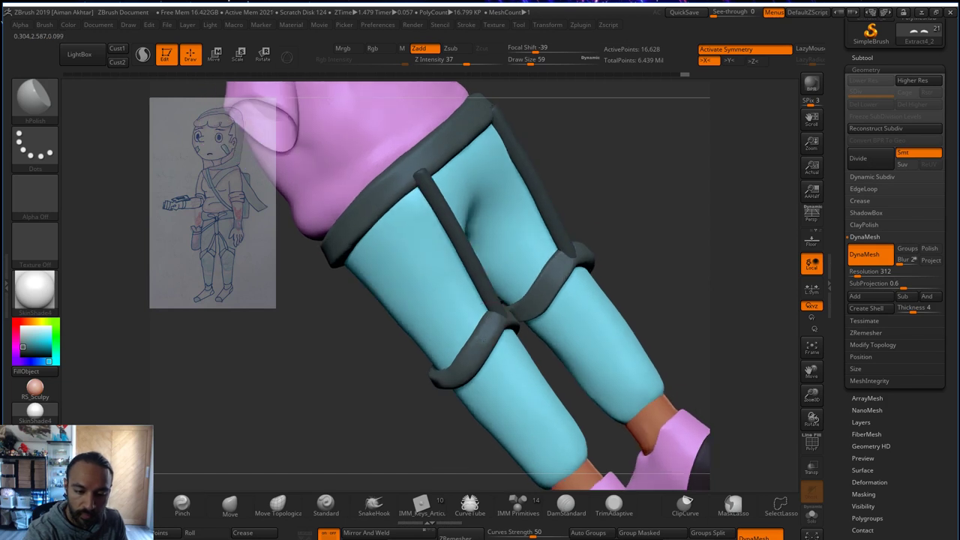
drag(630, 269, 485, 342)
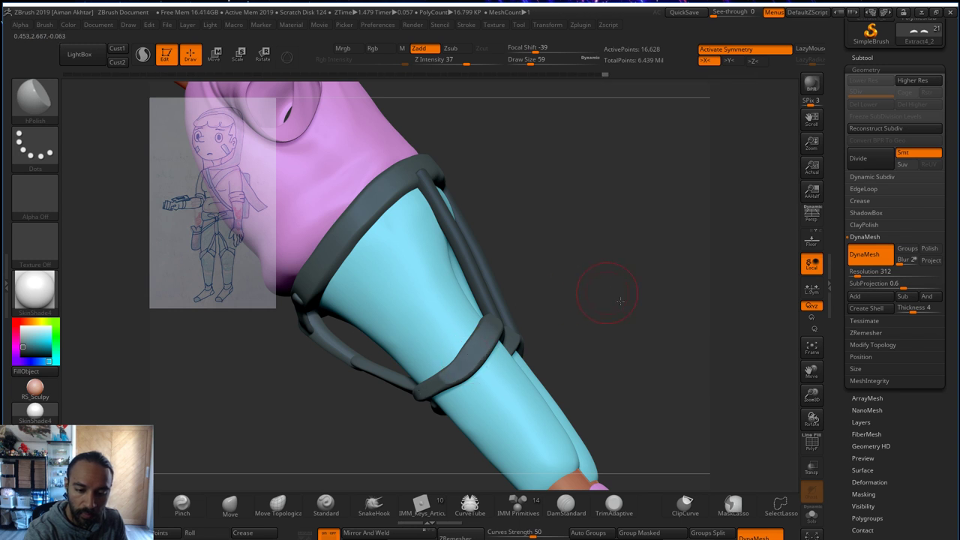
mouse_move(620, 300)
mouse_down()
mouse_move(583, 326)
mouse_move(497, 344)
mouse_move(723, 252)
mouse_up()
- Pull the front of the leg bands up into a peak where the diagonal straps meet them, using the Move brush
key(b)
key(m)
key(v)
key(s)
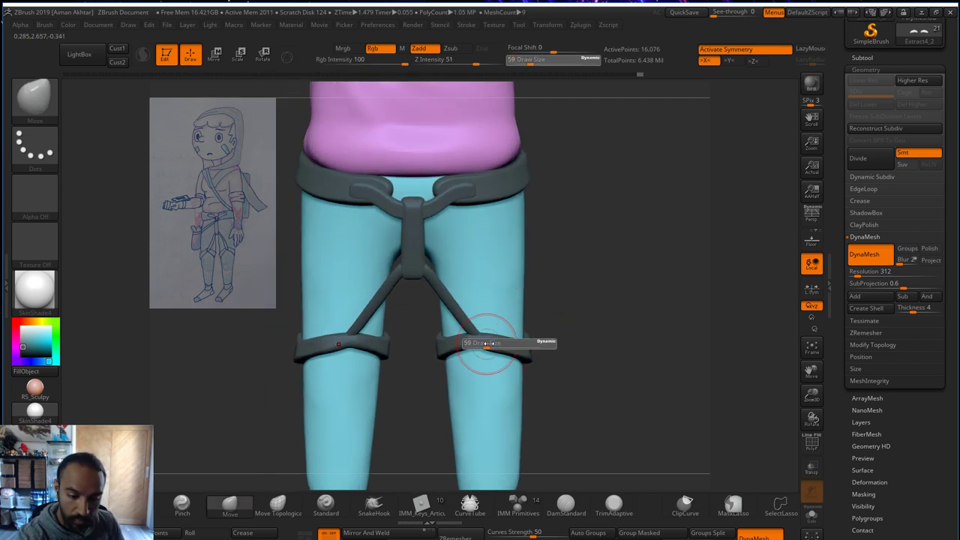
drag(488, 343, 492, 343)
mouse_move(484, 345)
mouse_down()
mouse_move(482, 325)
mouse_move(470, 323)
mouse_up()
key(s)
key(s)
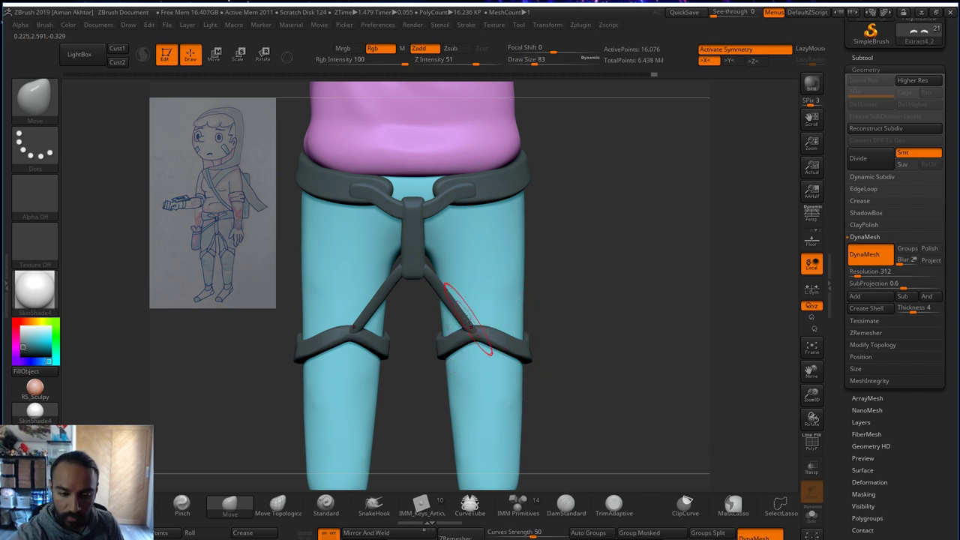
- Select the diagonal front straps and inflate their lower ends where they meet the leg bands
alt+click(474, 333)
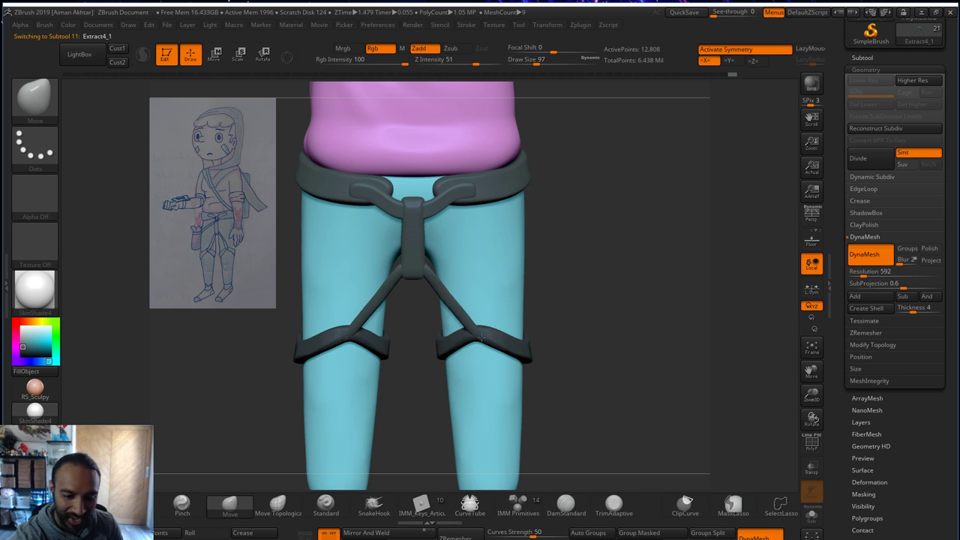
key(b)
key(i)
key(n)
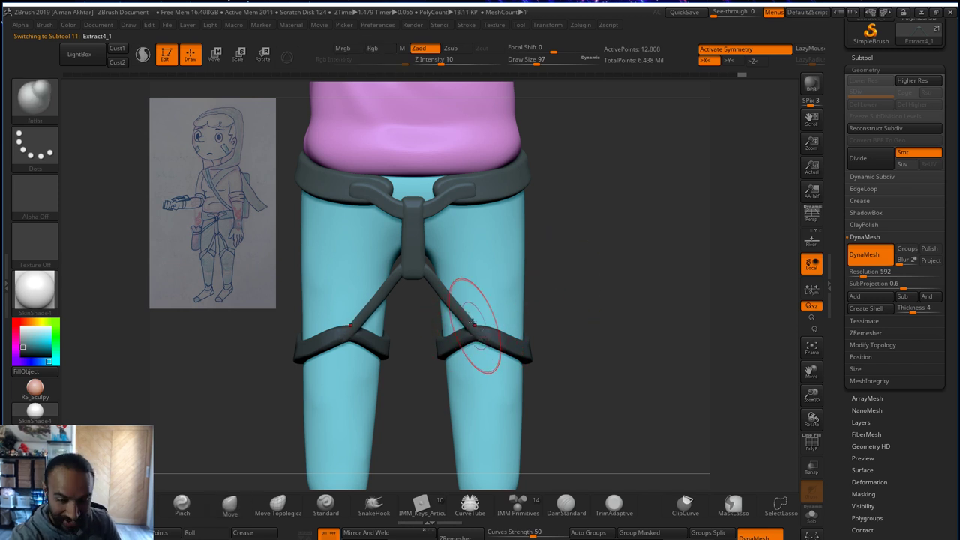
mouse_move(461, 314)
mouse_down()
mouse_move(492, 350)
mouse_move(487, 329)
mouse_up()
- Extend the lower ends of the diagonal straps over the leg bands with the Move and Inflate brushes at Draw Size 90
key(b)
key(m)
key(v)
key(s)
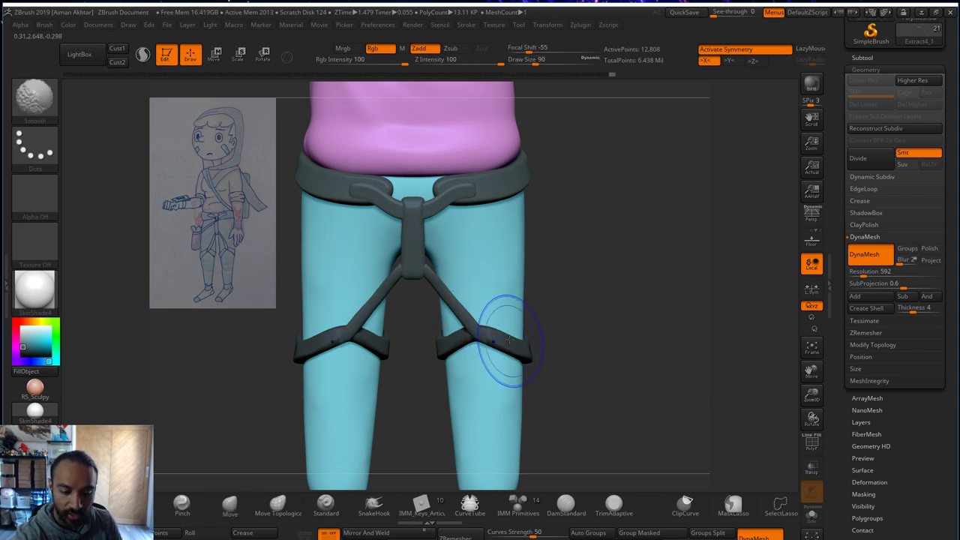
key(b)
key(i)
key(n)
drag(475, 326, 483, 336)
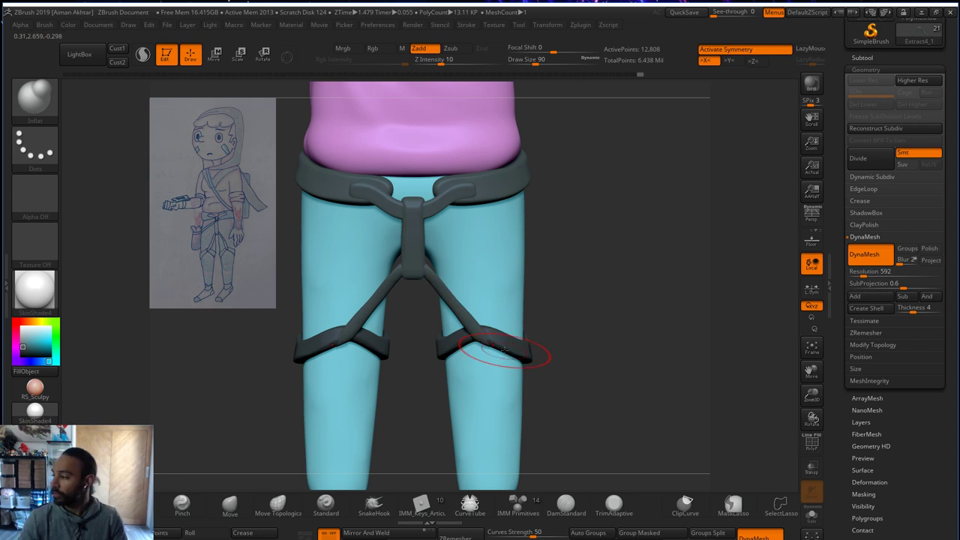
- Switch to the Pretzel music player in the browser and look through its playlists and stations
drag(678, 103, 514, 3)
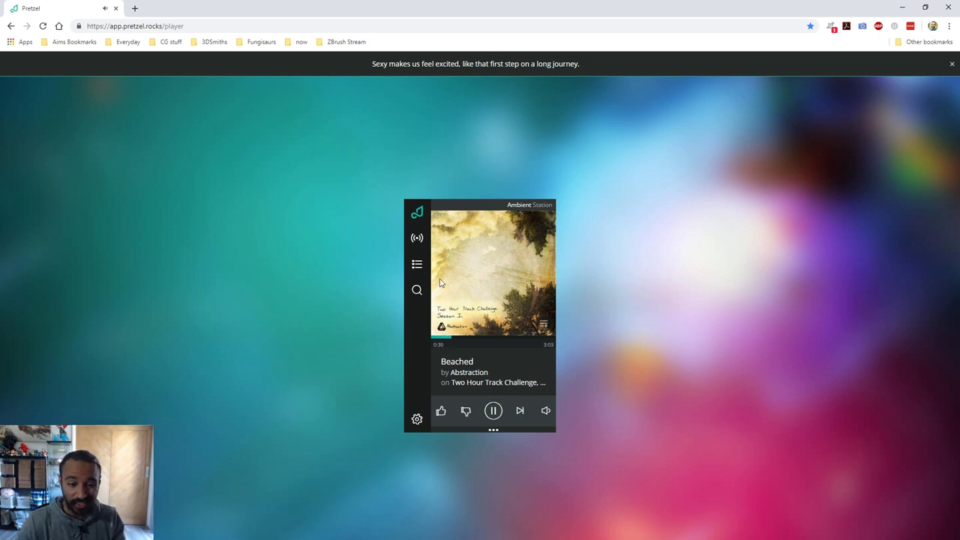
click(416, 266)
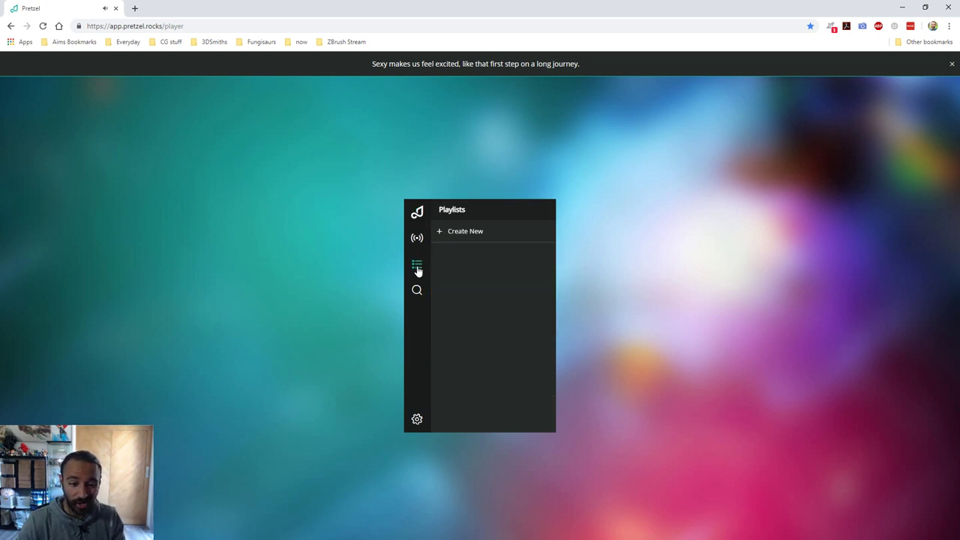
click(418, 215)
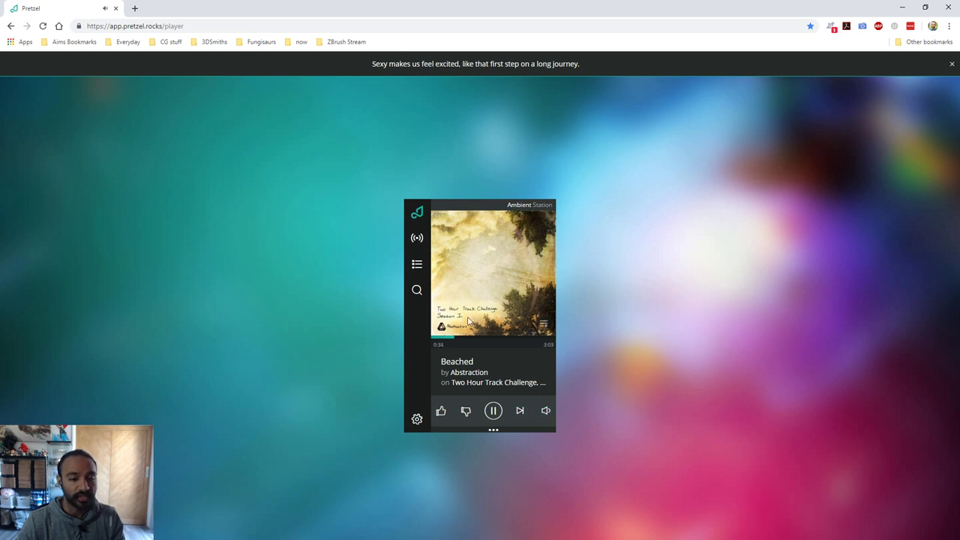
click(417, 242)
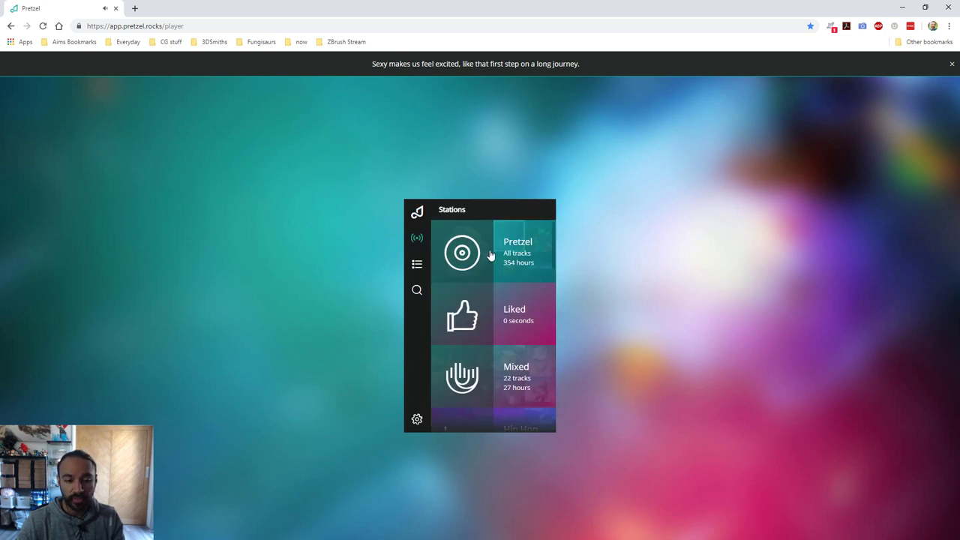
scroll(505, 315, down, 7)
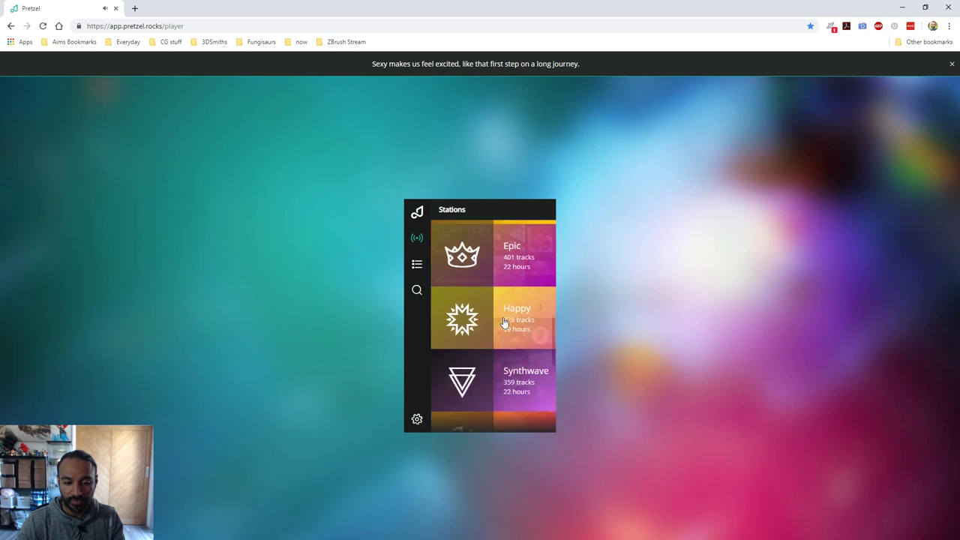
scroll(502, 328, down, 3)
scroll(495, 358, up, 10)
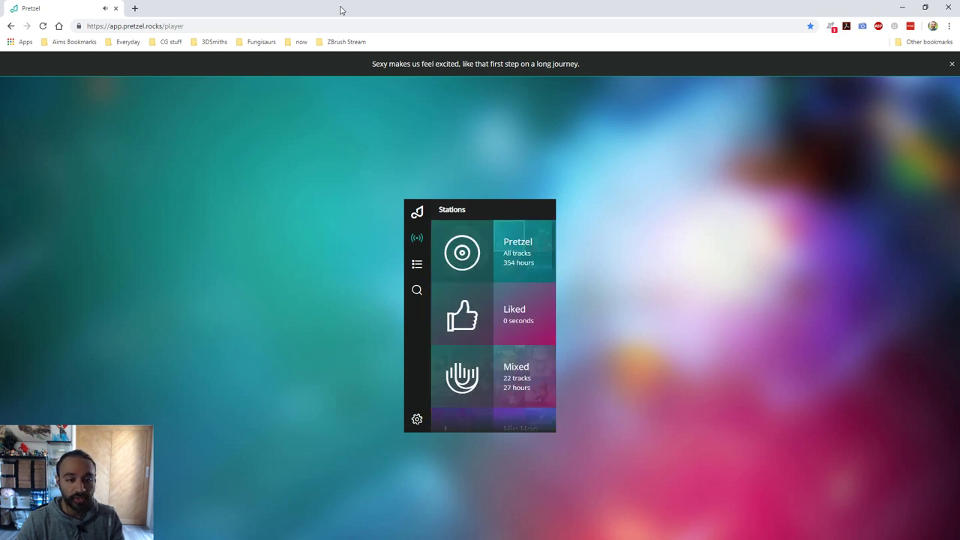
- Switch back to ZBrush, select the leg bands and reshape their outer side with the Move brush at Draw Size 74
key(alt+Tab)
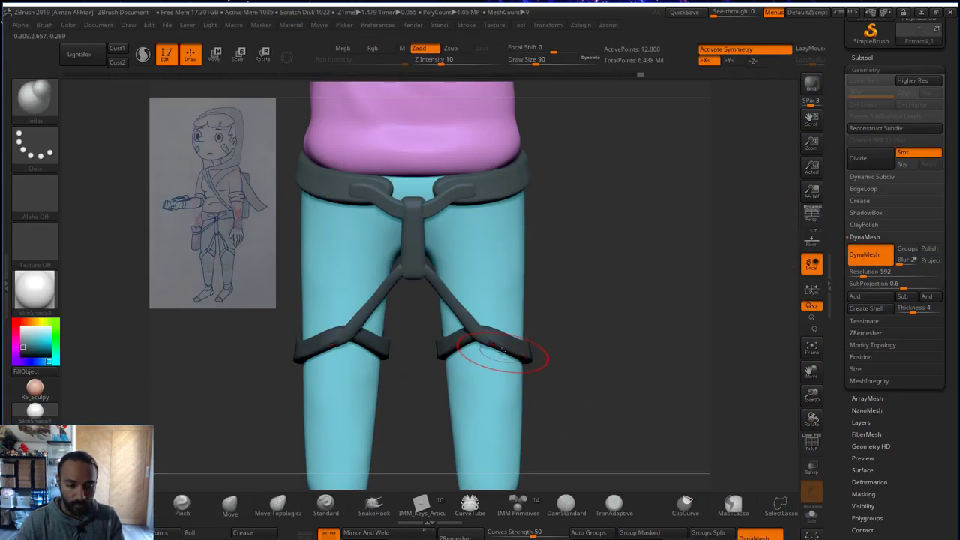
key(b)
key(m)
key(v)
drag(587, 345, 546, 355)
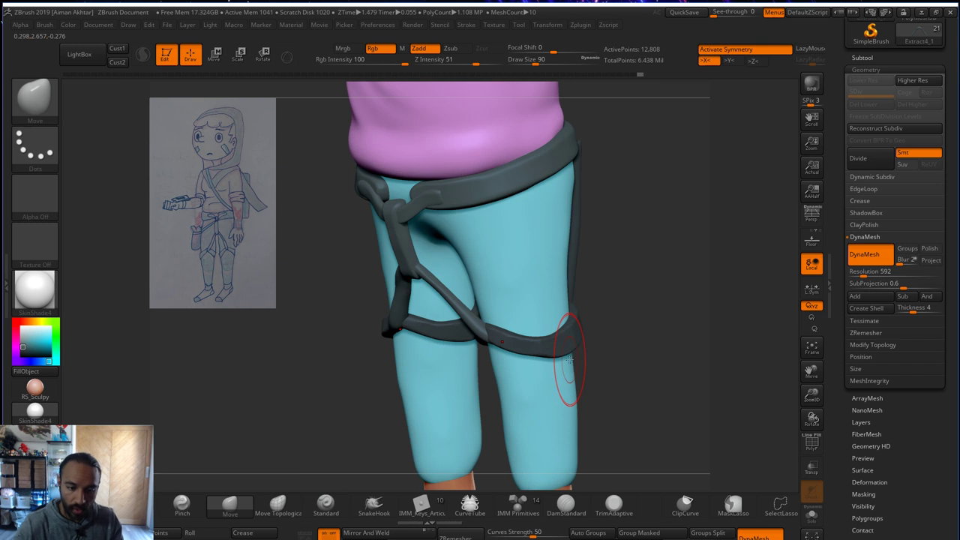
alt+click(487, 330)
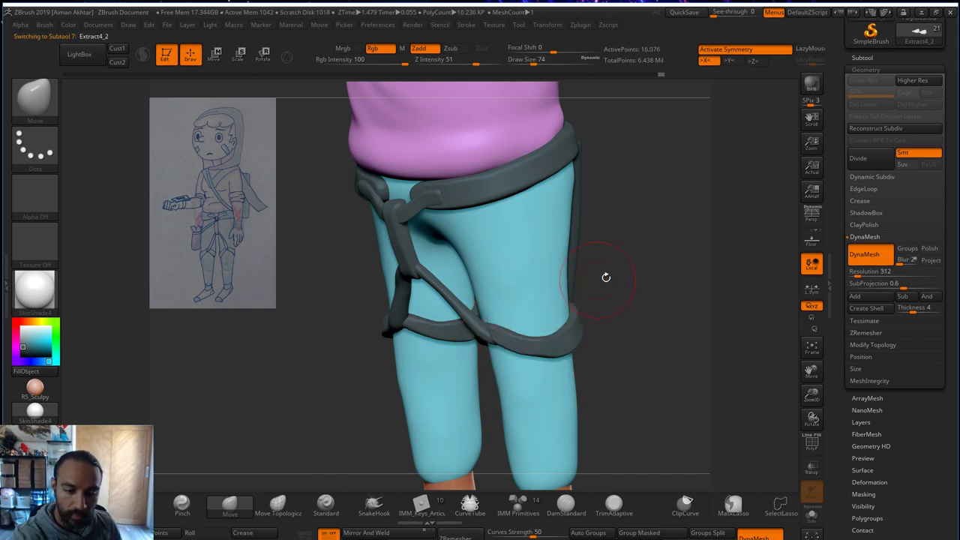
shift+drag(606, 274, 548, 285)
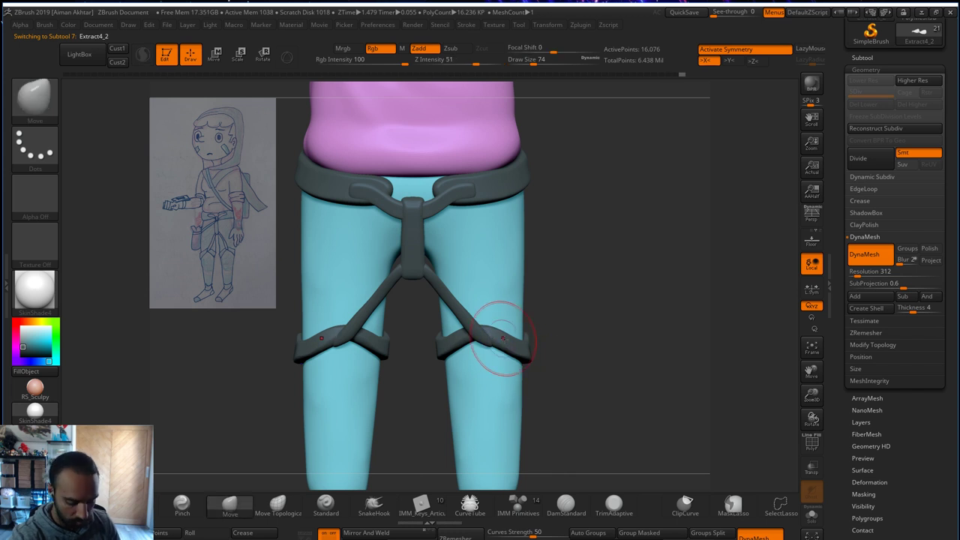
- Refine the leg bands around the diagonal strap crossings with hPolish and the Move brush at Draw Size 71
key(b)
key(h)
key(p)
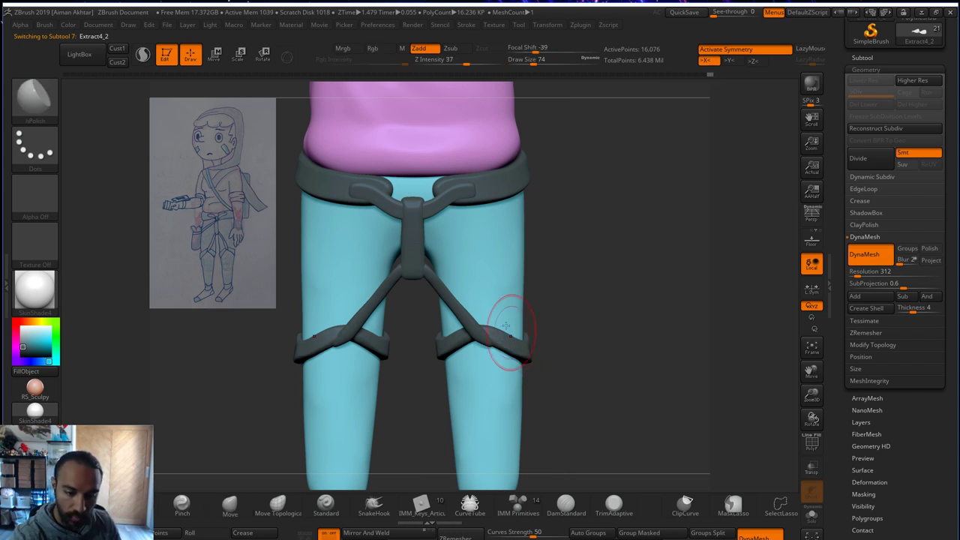
key(b)
key(m)
key(v)
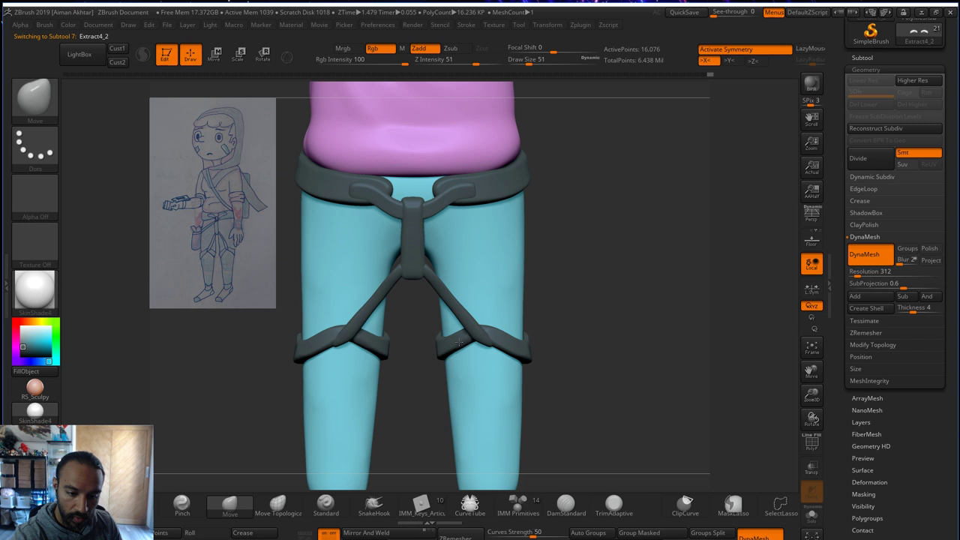
key(s)
drag(460, 342, 465, 343)
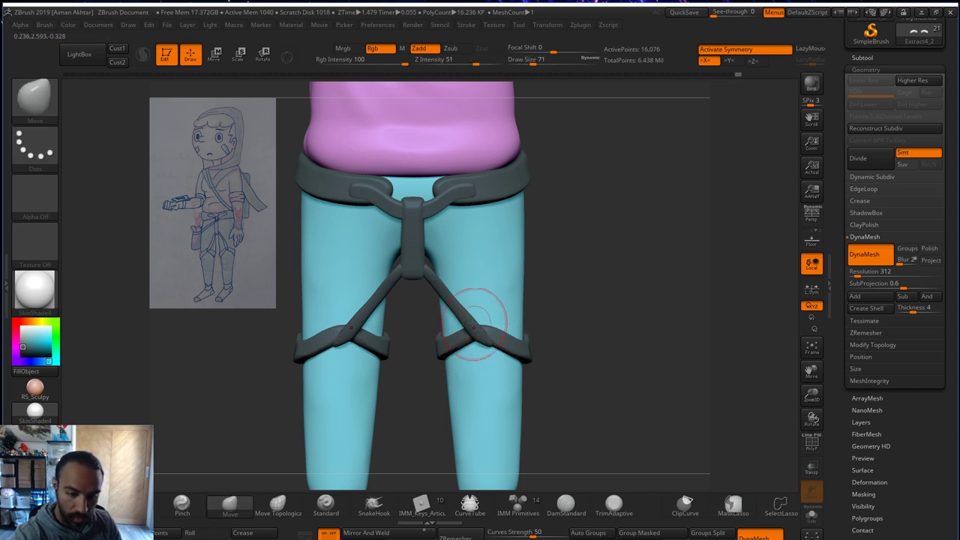
- Select the diagonal straps and refine their lower ends over the leg bands with smoothing and the Move brush, enlarging Draw Size to 101
alt+click(467, 318)
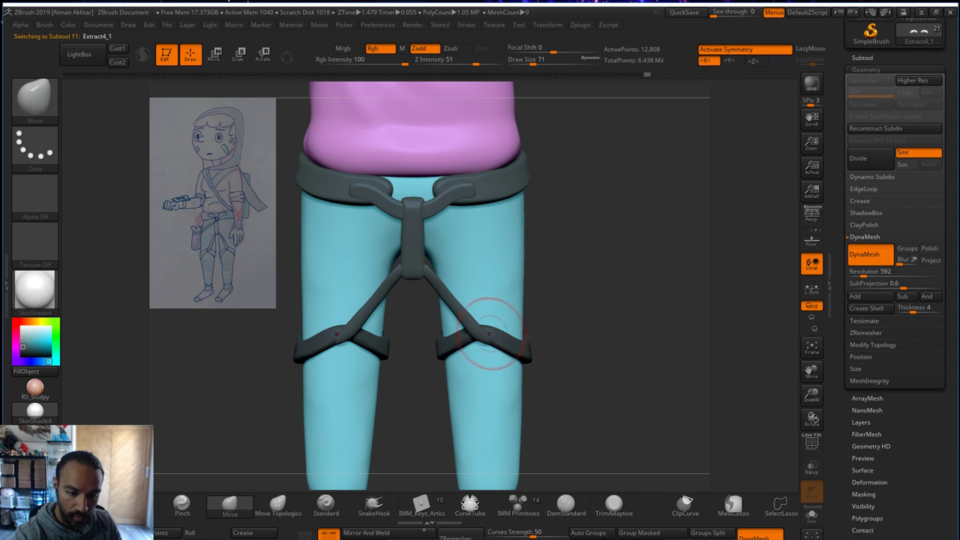
key(bracketleft)
key(ctrl+shift)
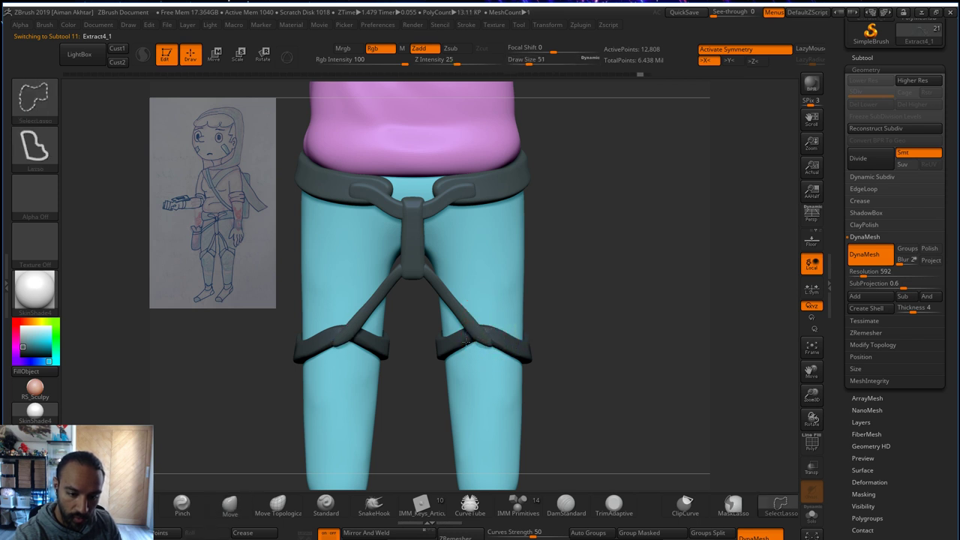
ctrl+shift+click(53, 101)
ctrl+shift+click(96, 111)
key(ctrl+shift)
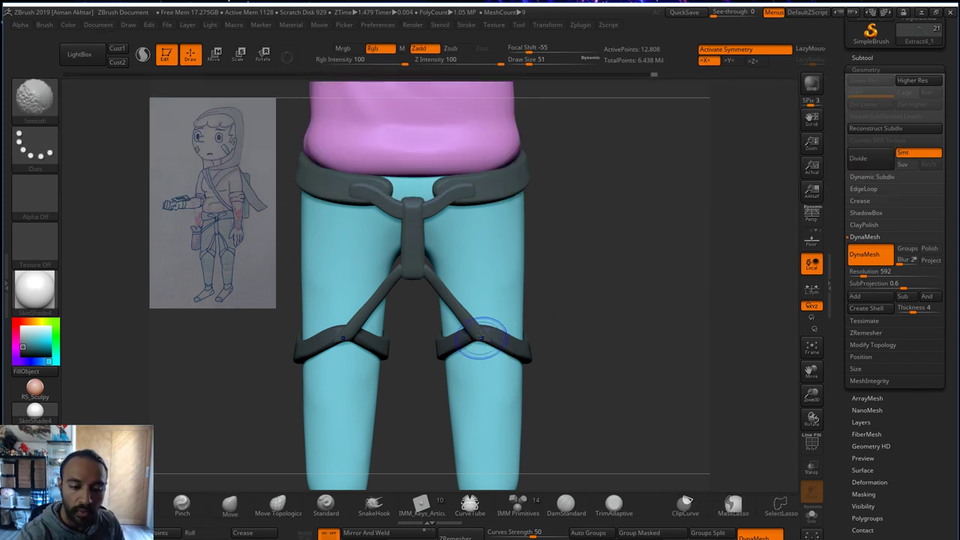
key(s)
mouse_move(487, 330)
mouse_down()
mouse_move(483, 339)
mouse_move(494, 336)
mouse_up()
key(shift)
key(s)
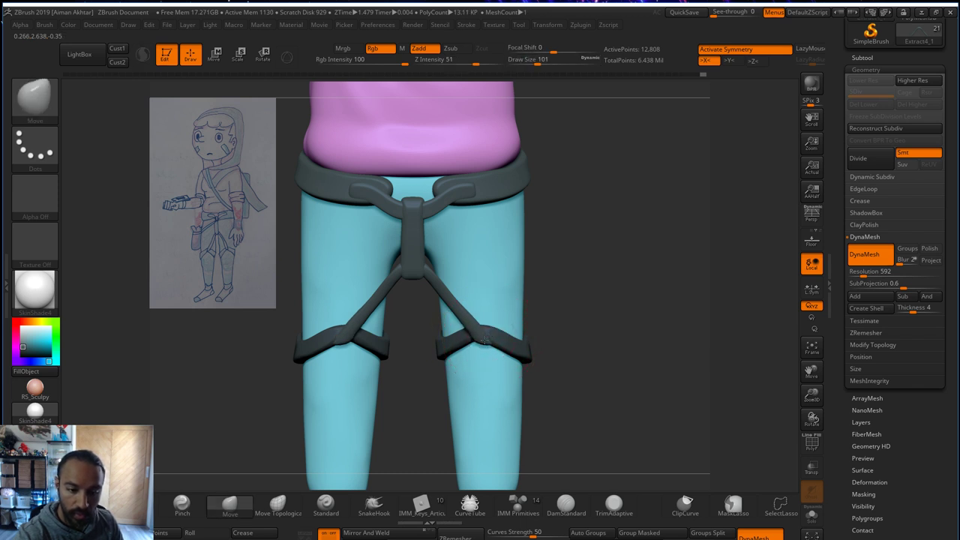
- Select the leg bands and reshape them beneath the diagonal strap crossings with the Move brush at Draw Size 68
alt+click(496, 330)
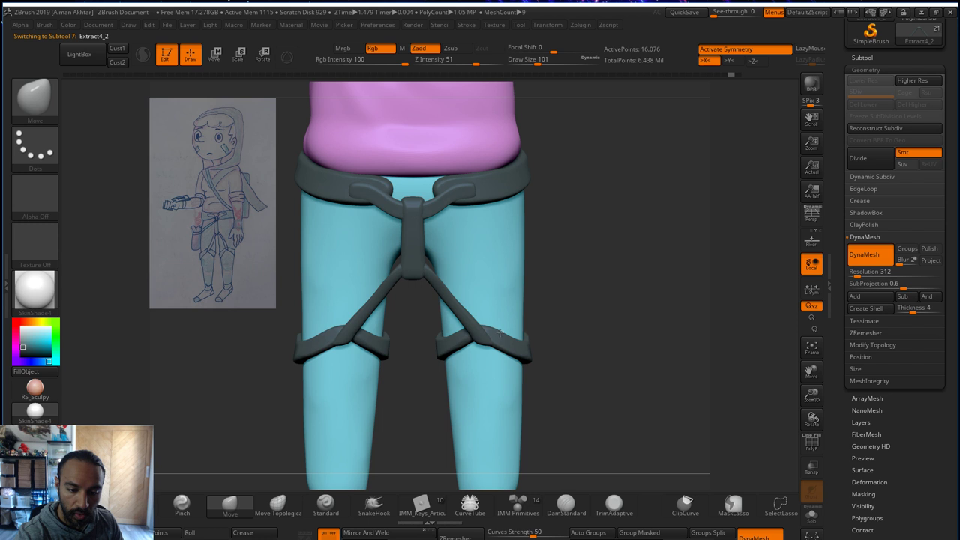
key(s)
drag(500, 333, 485, 333)
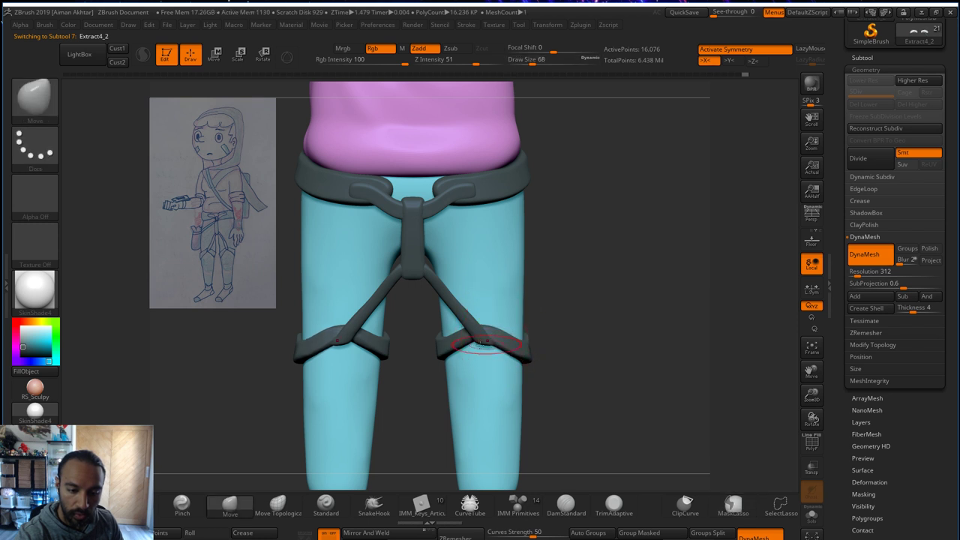
key(s)
drag(465, 345, 470, 332)
- Flatten the front and outer surface of the leg bands with hPolish at Draw Size 51
key(b)
key(h)
key(p)
key(s)
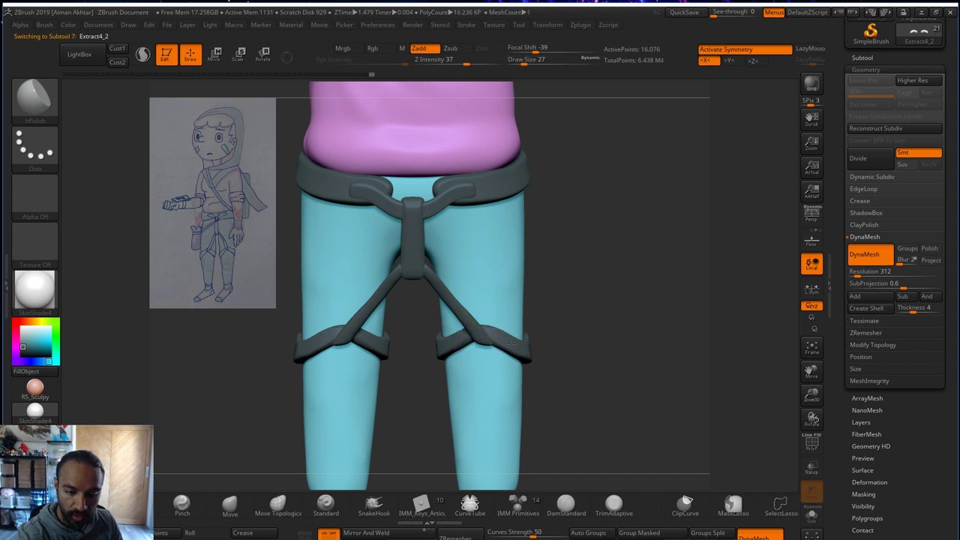
drag(580, 317, 537, 327)
key(s)
drag(534, 342, 542, 342)
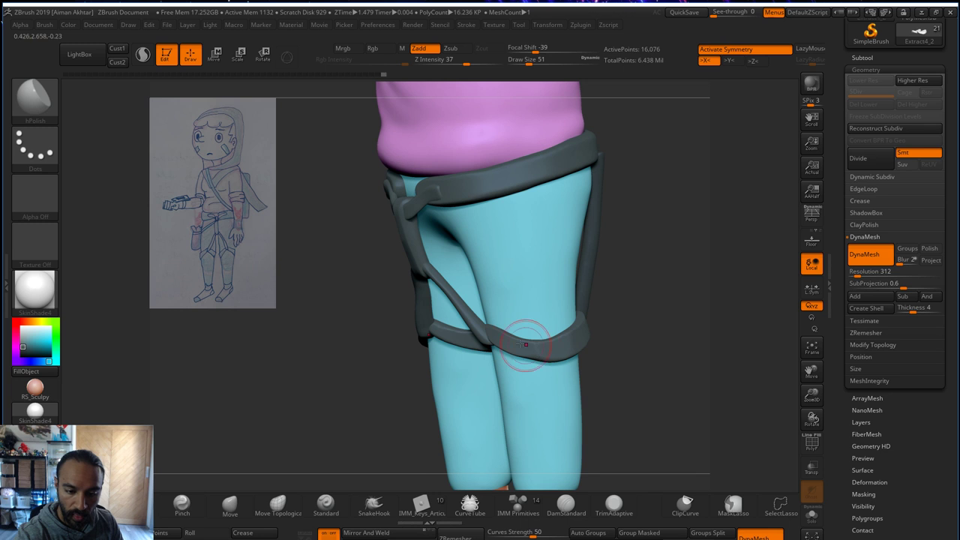
- Adjust the edges of the leg bands on the outer thigh with the Move brush at Draw Size 46
right_drag(522, 343, 538, 364)
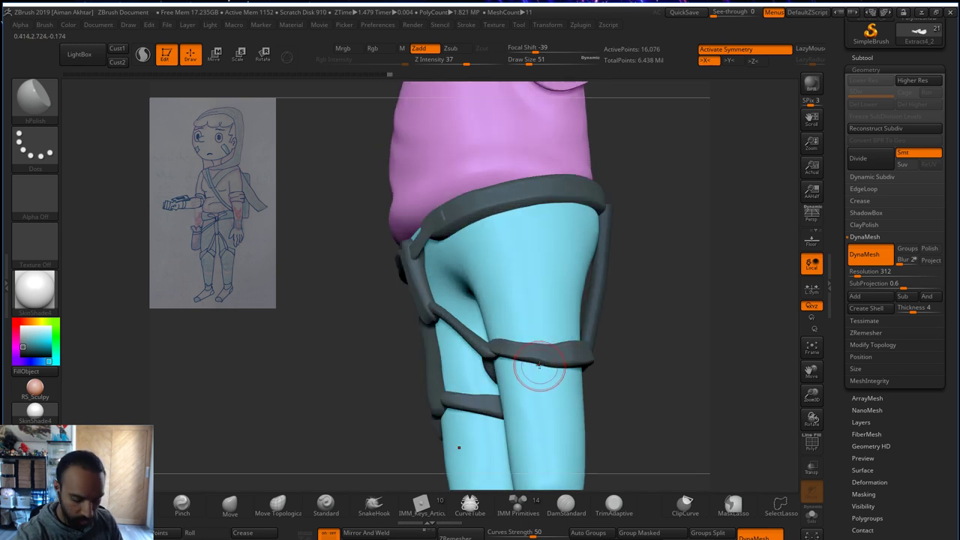
key(b)
key(m)
key(v)
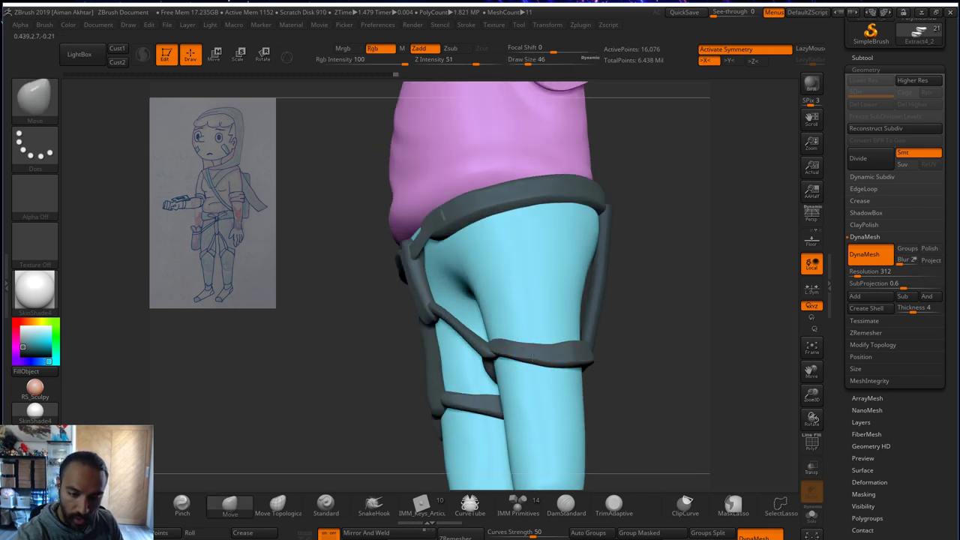
key(shift)
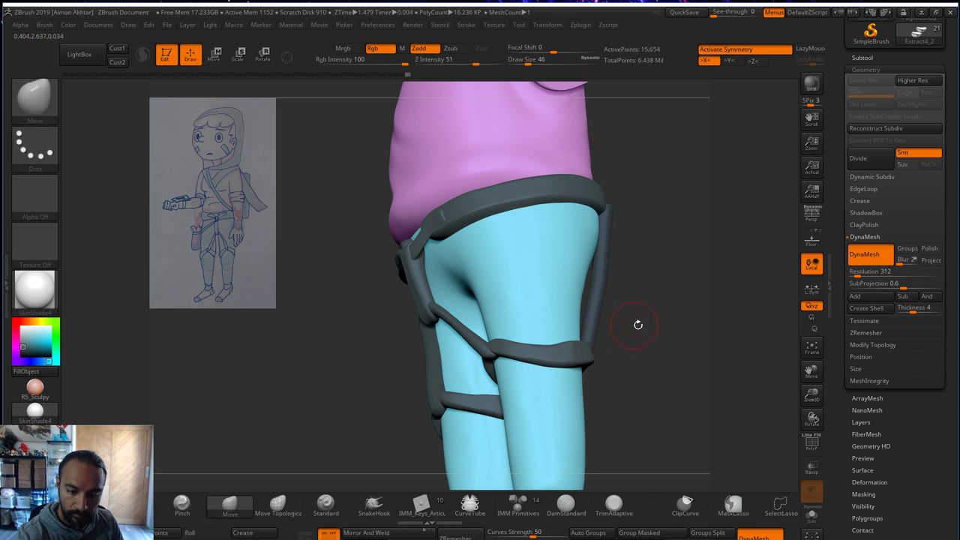
- Reshape the outer side of the leg bands with the Move brush and polish their sides and back with hPolish at Draw Size 77
right_drag(637, 326, 573, 347)
key(s)
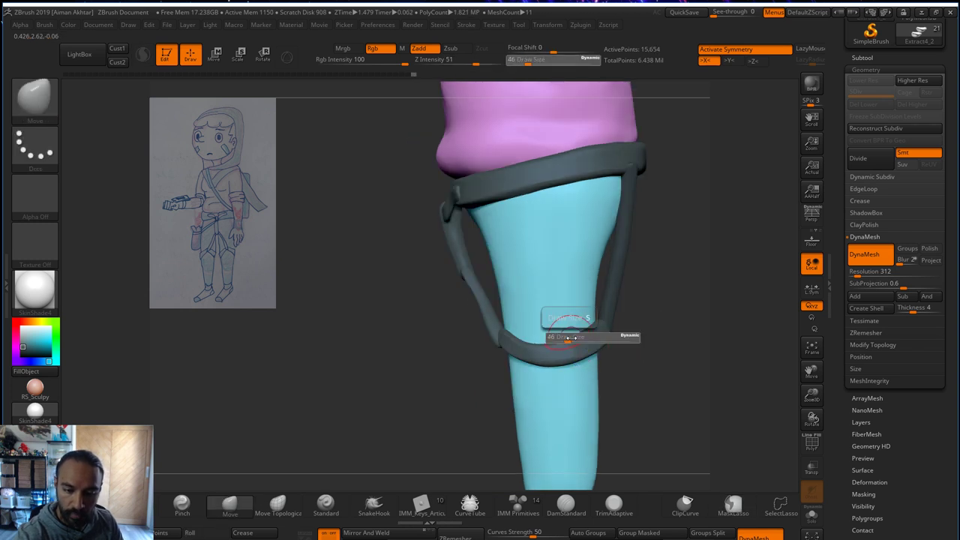
drag(568, 336, 576, 337)
drag(648, 300, 582, 334)
right_drag(583, 333, 568, 312)
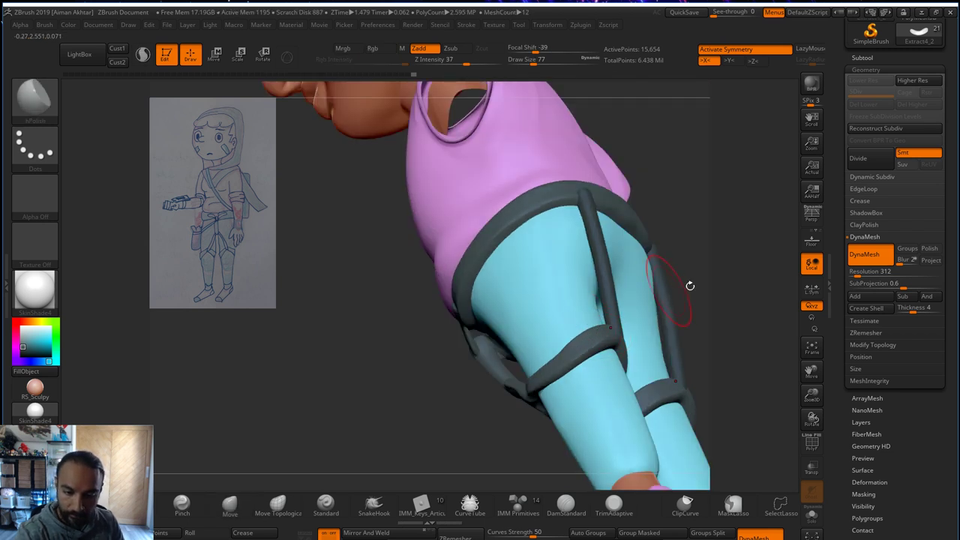
right_drag(690, 286, 574, 332)
right_drag(718, 274, 679, 322)
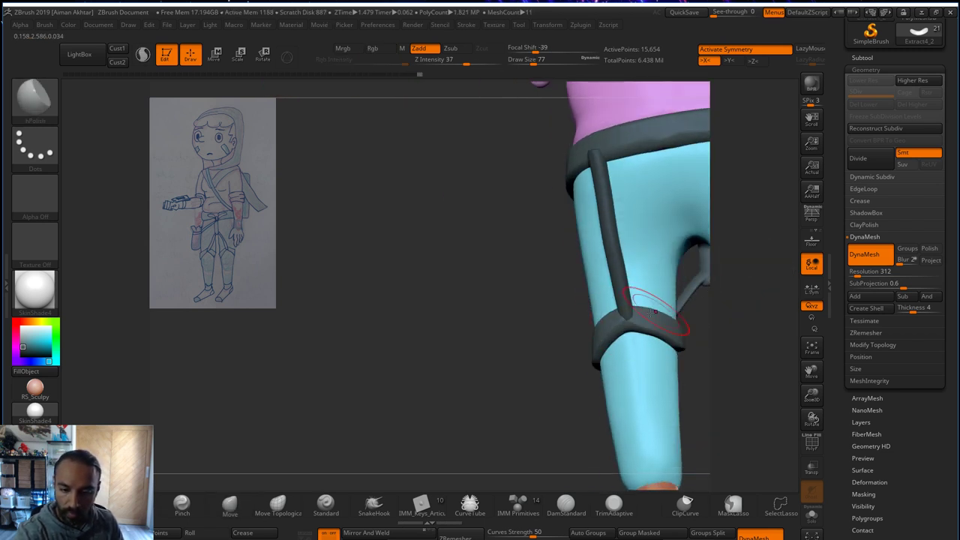
right_drag(621, 332, 665, 311)
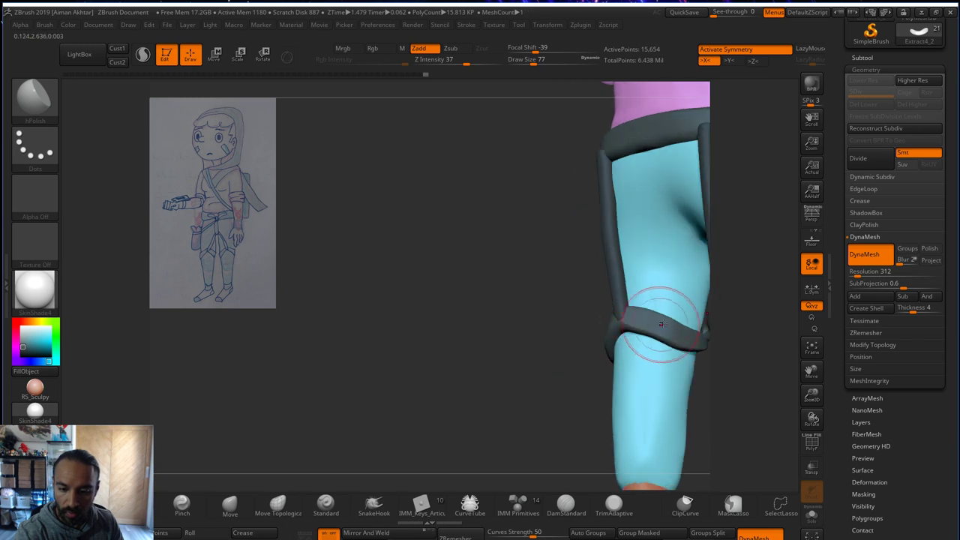
right_drag(695, 369, 643, 332)
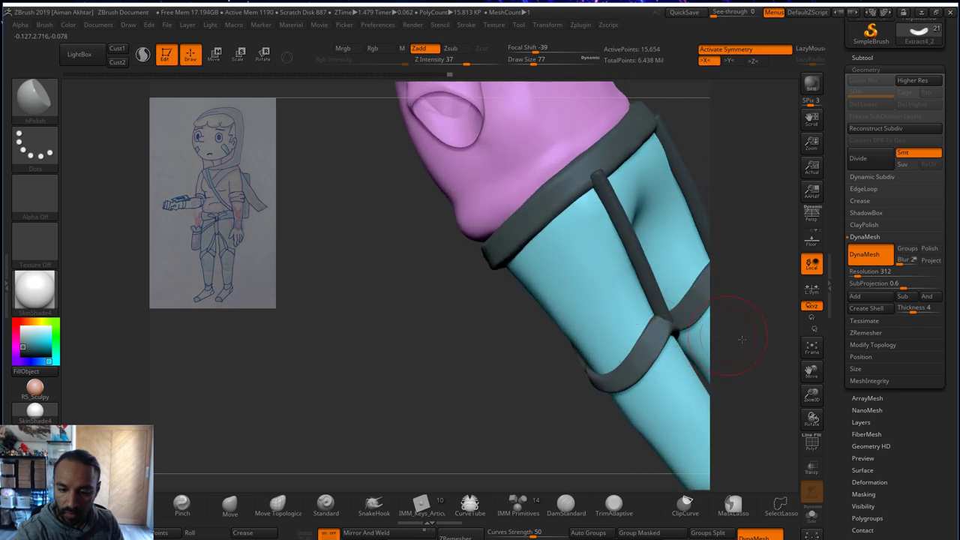
right_drag(741, 339, 667, 336)
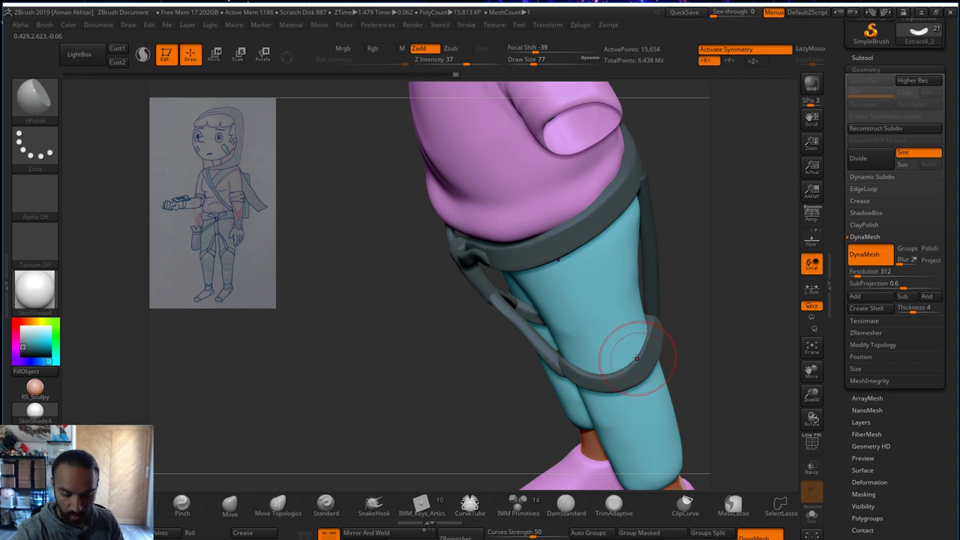
- Adjust the outer curve of the leg bands with the Move brush at Draw Size 120 and thicken it with Inflate at Draw Size 90
key(b)
key(m)
key(v)
key(s)
drag(640, 356, 647, 355)
key(b)
key(i)
key(n)
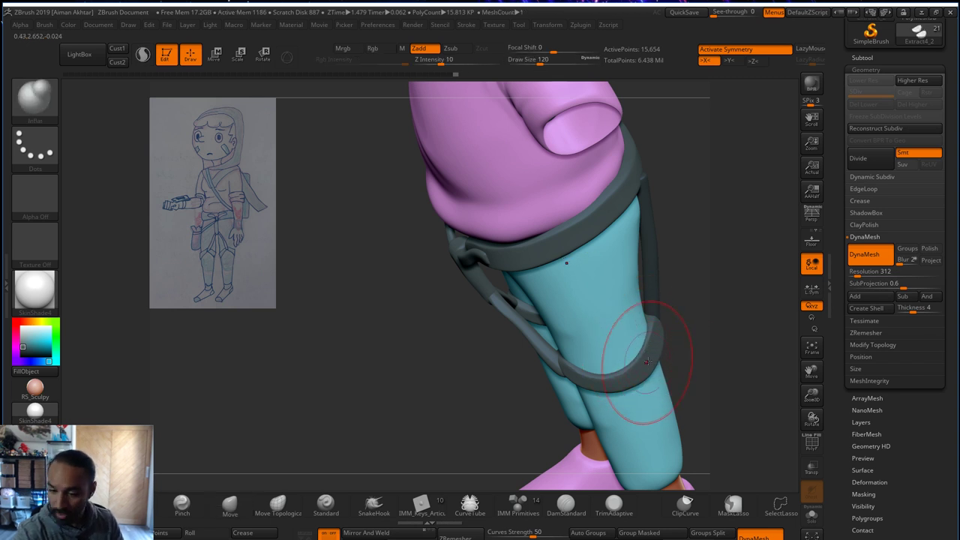
key(s)
drag(657, 343, 653, 342)
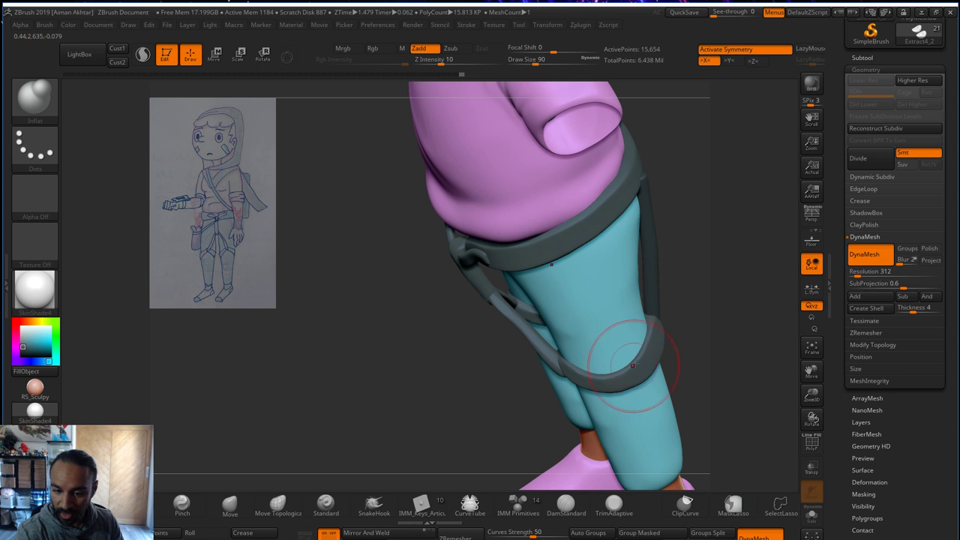
mouse_move(639, 350)
shift+right_down()
mouse_move(631, 392)
mouse_move(508, 385)
mouse_move(641, 360)
shift+right_up()
- Polish the back of the leg bands with hPolish and raise their lower edge under the vertical straps with Move at Draw Size 94
alt+right_drag(723, 367, 622, 379)
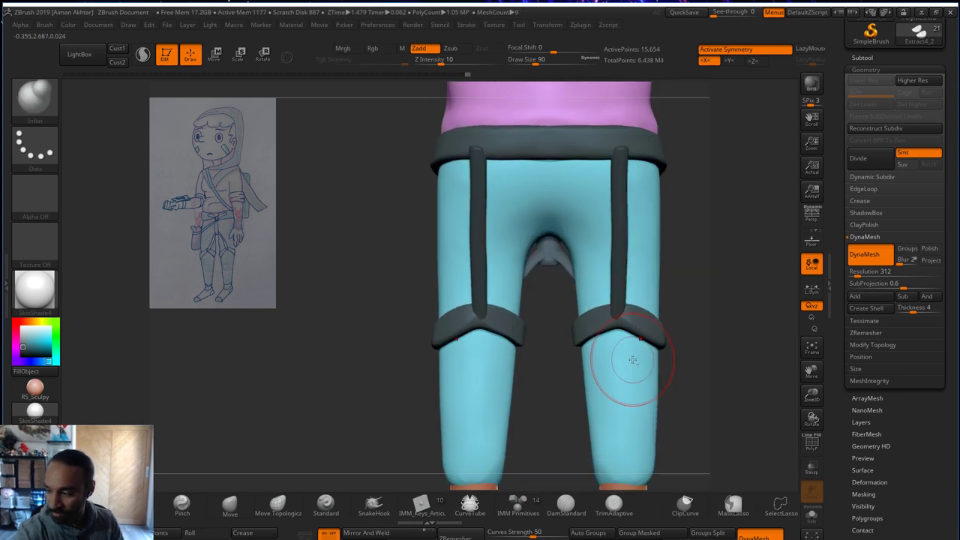
key(b)
key(h)
key(p)
key(s)
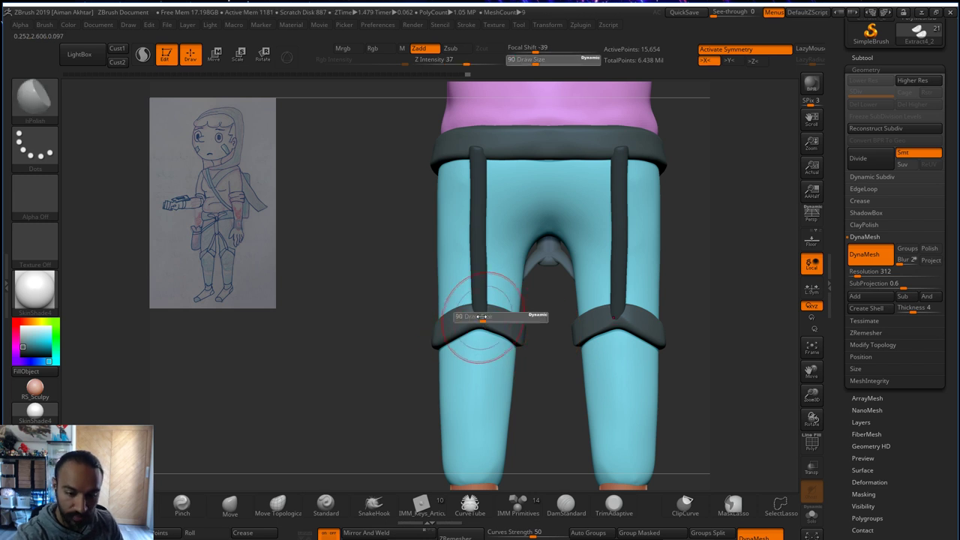
drag(479, 317, 490, 334)
key(b)
key(m)
key(v)
key(s)
drag(482, 331, 483, 325)
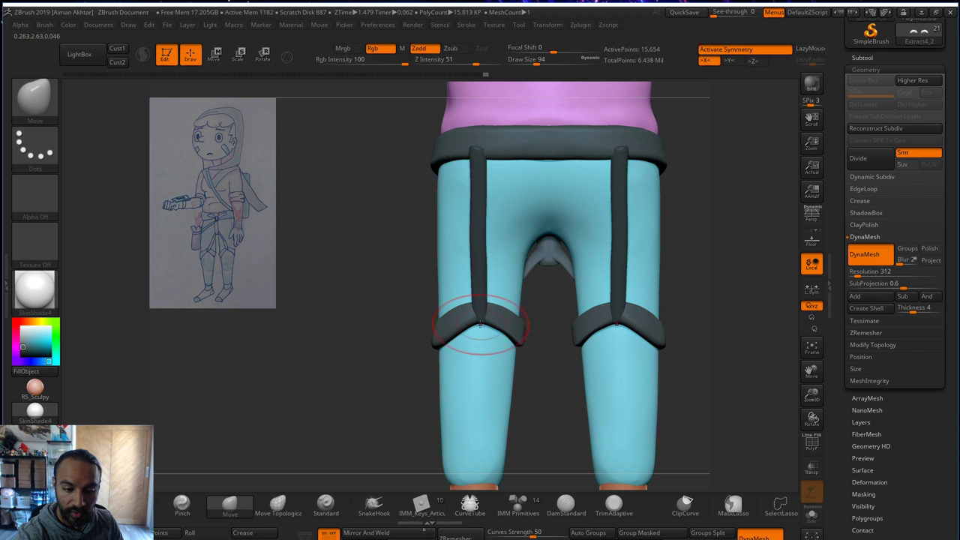
- Select the vertical back straps and extend their lower ends over the leg bands with the Move brush, enlarging Draw Size to 132
alt+click(481, 319)
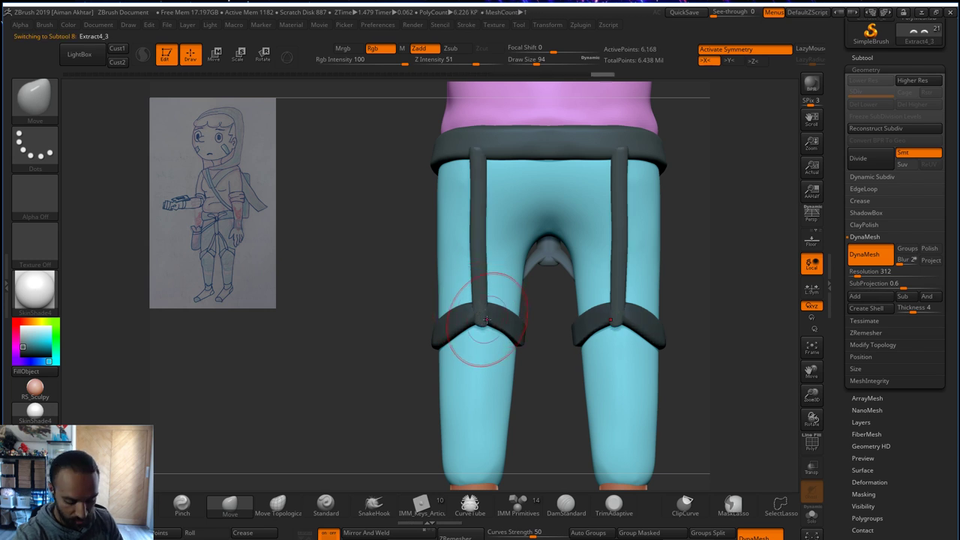
key(b)
key(i)
key(n)
key(b)
key(m)
key(v)
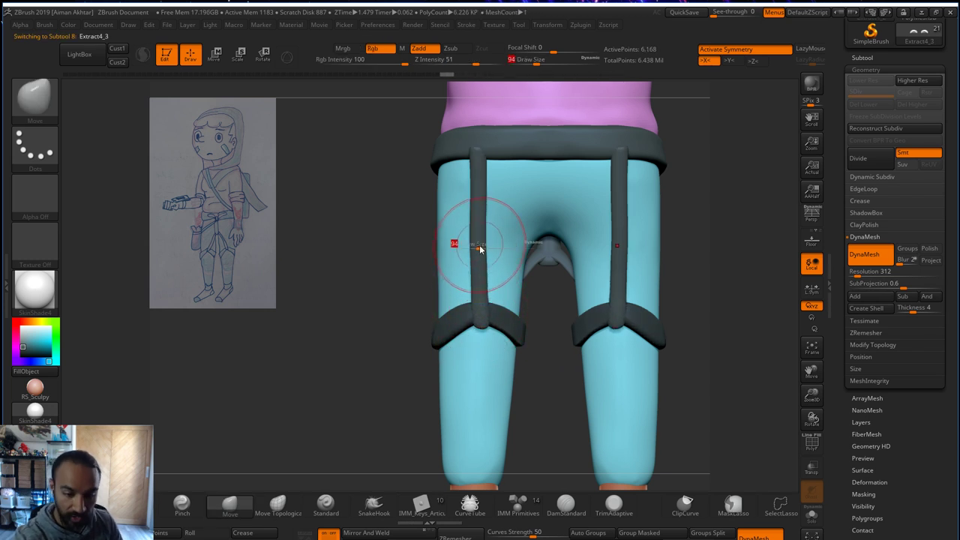
key(s)
mouse_move(482, 248)
mouse_down()
mouse_move(491, 248)
mouse_move(476, 266)
mouse_up()
- Save the tool over the existing Nish_younger_newstyle1 file in the Younger Nish folder
ctrl+right_drag(493, 387, 389, 382)
right_drag(389, 381, 570, 304)
alt+right_drag(584, 236, 588, 297)
drag(588, 285, 621, 327)
key(f)
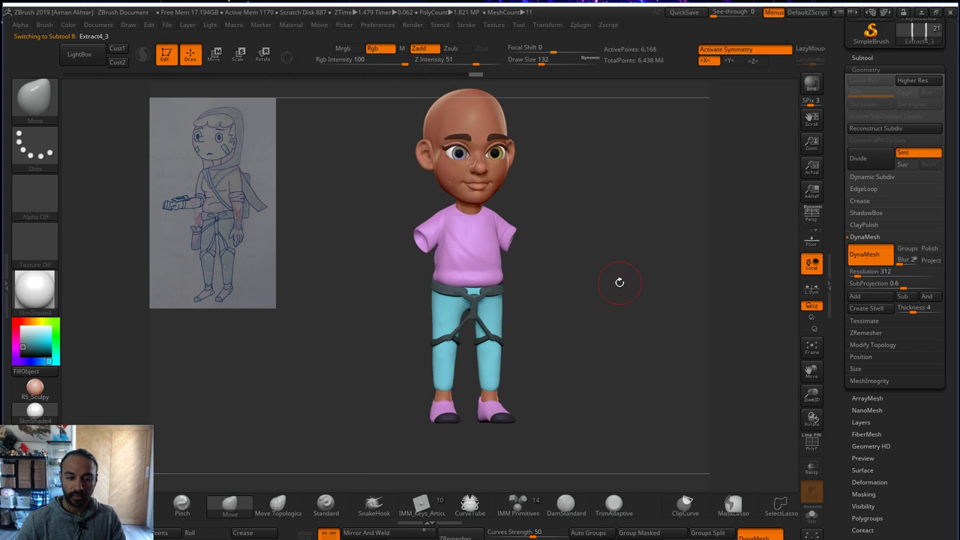
scroll(953, 60, up, 3)
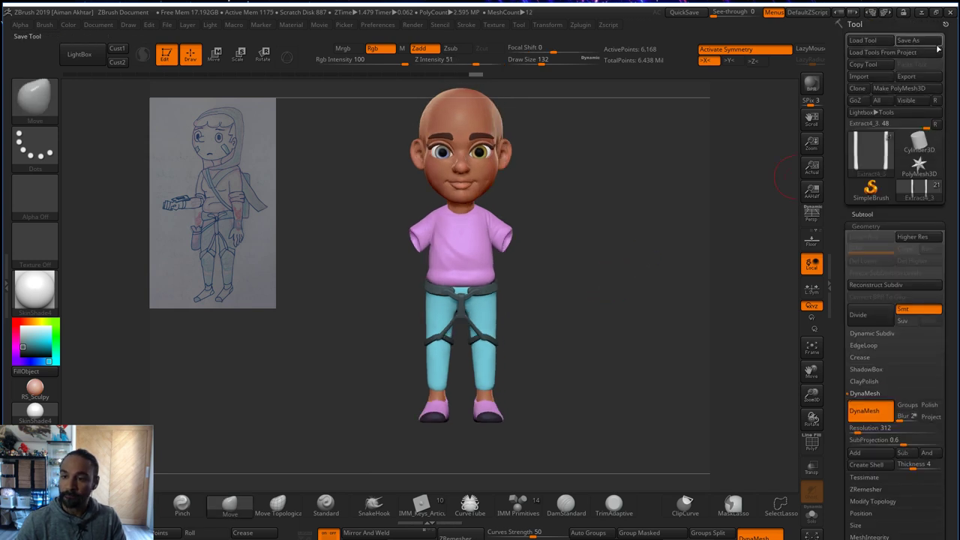
click(908, 41)
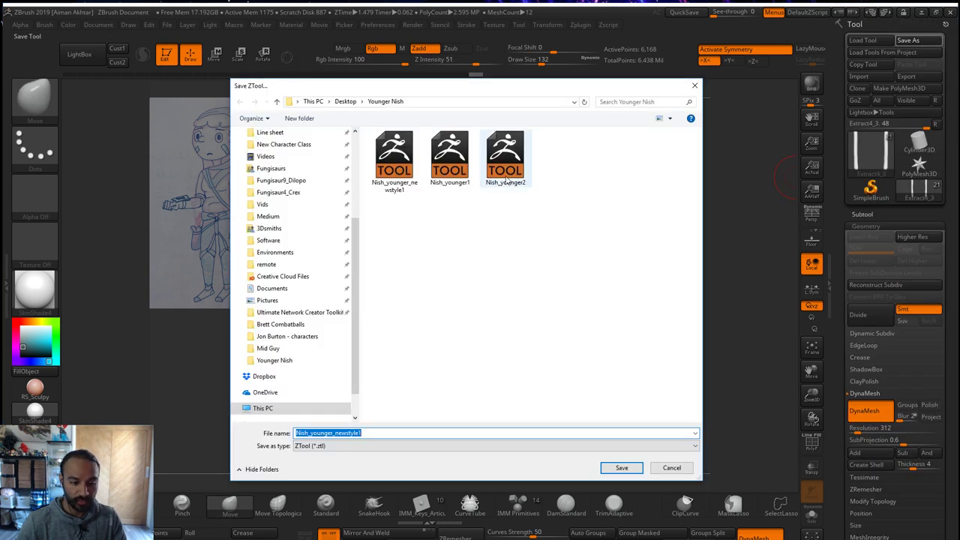
click(621, 467)
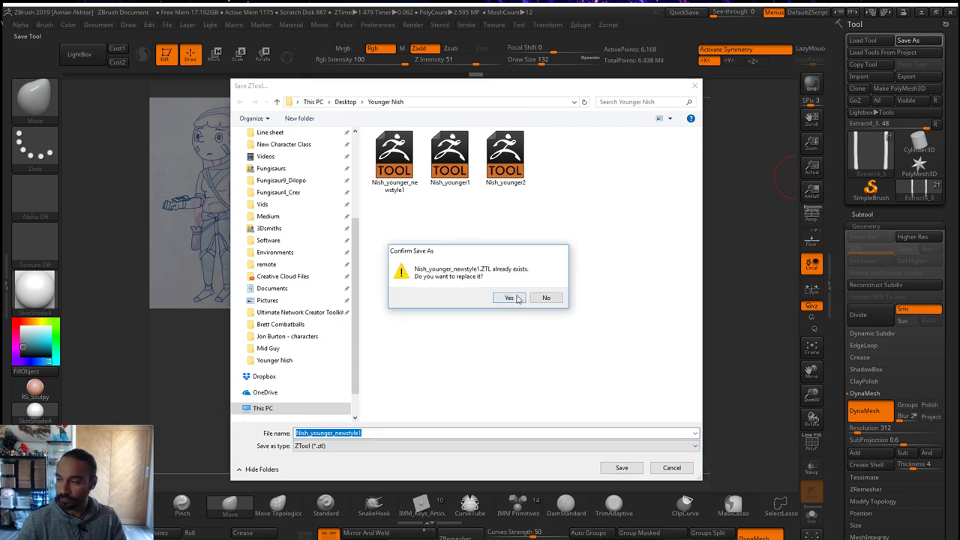
click(509, 297)
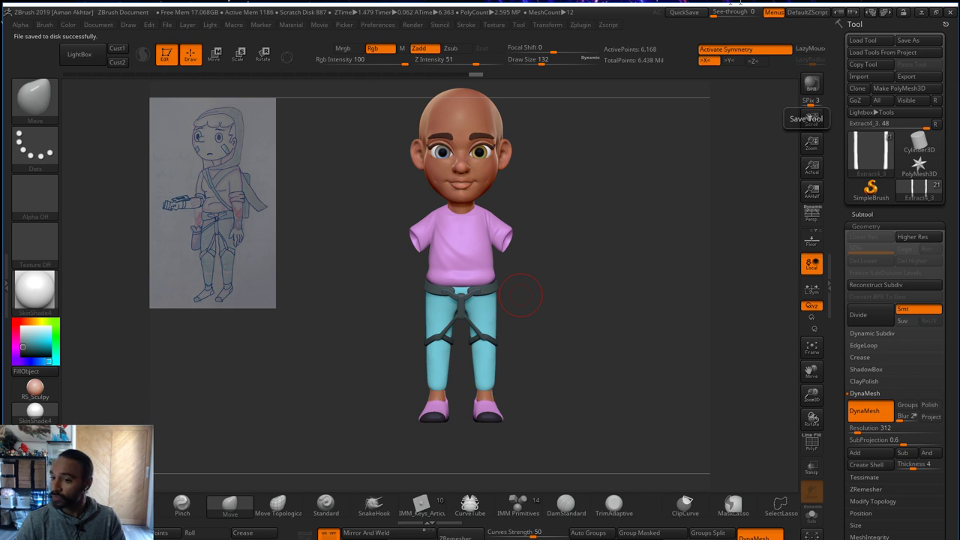
- Switch to the Chrome browser, search Google Images for "belay loop" and look through the climbing harness references
key(alt+Tab)
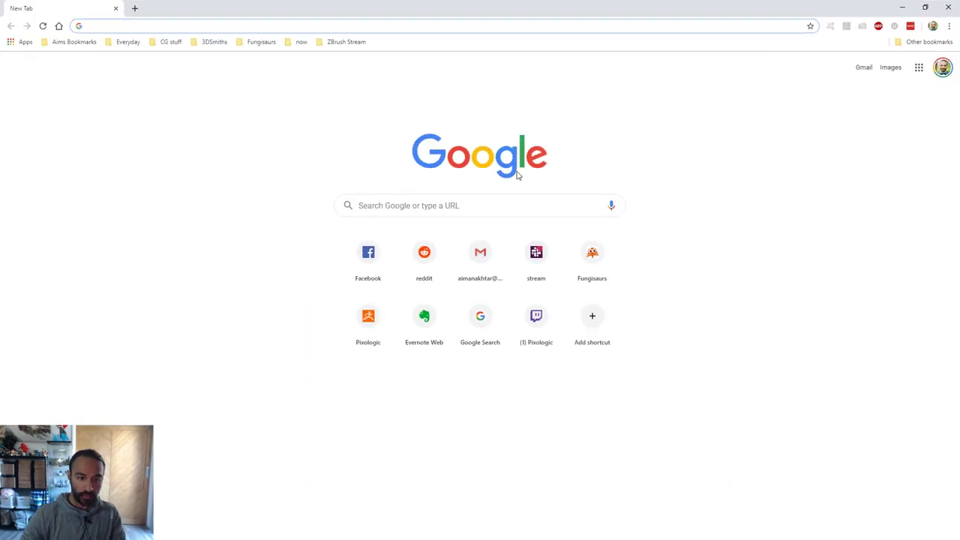
click(476, 201)
text(belay loop)
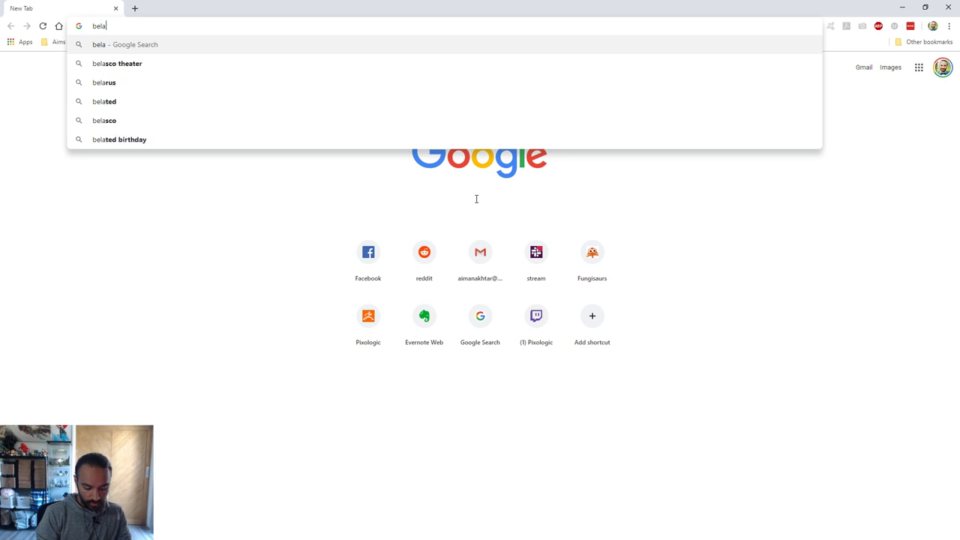
key(Return)
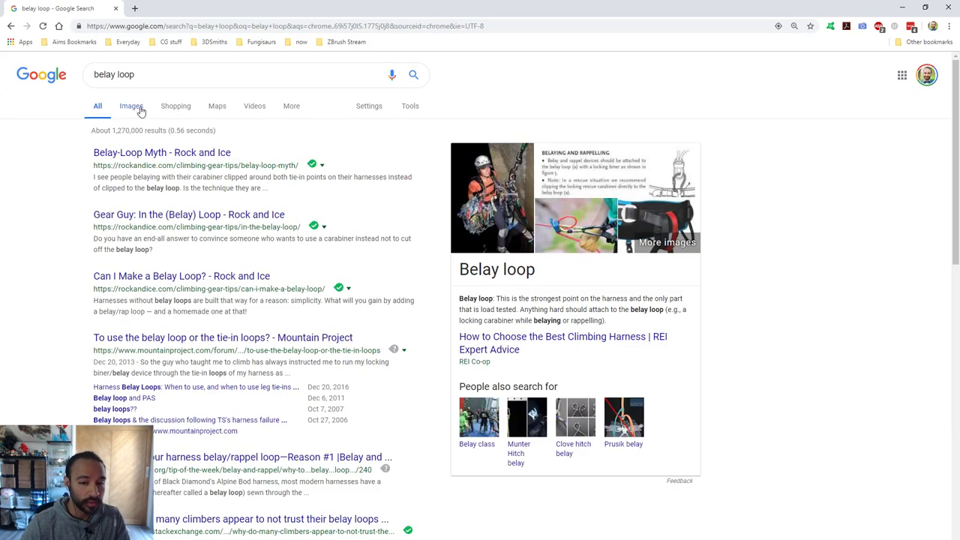
click(140, 111)
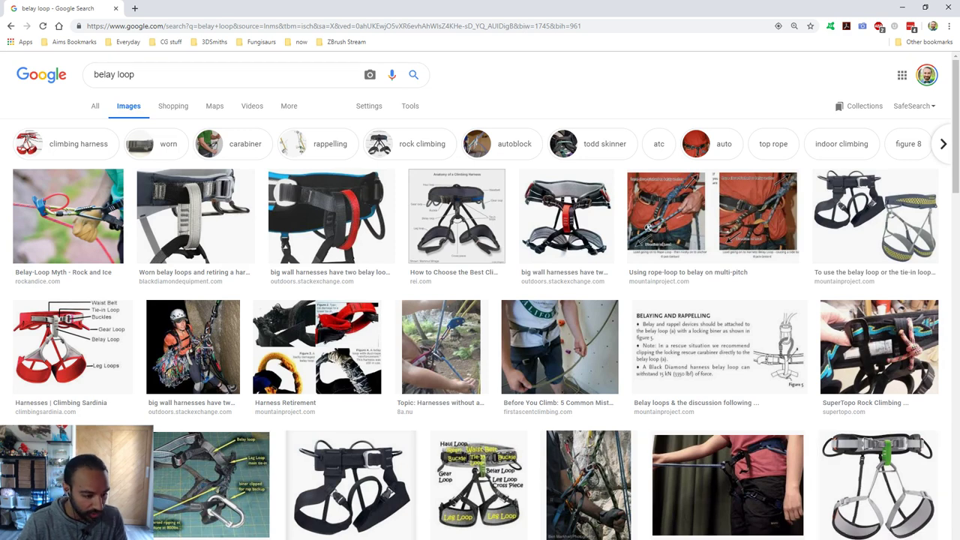
scroll(510, 330, down, 2)
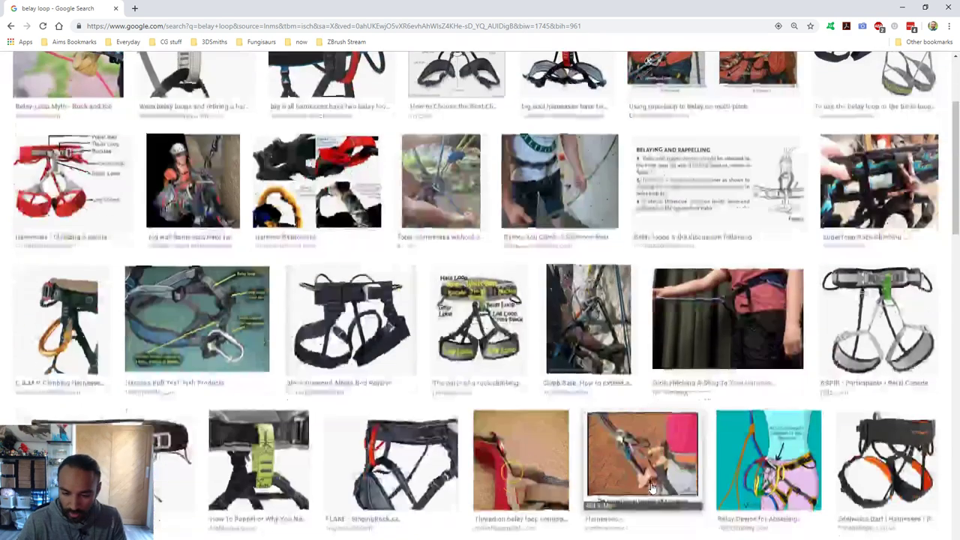
scroll(510, 330, down, 2)
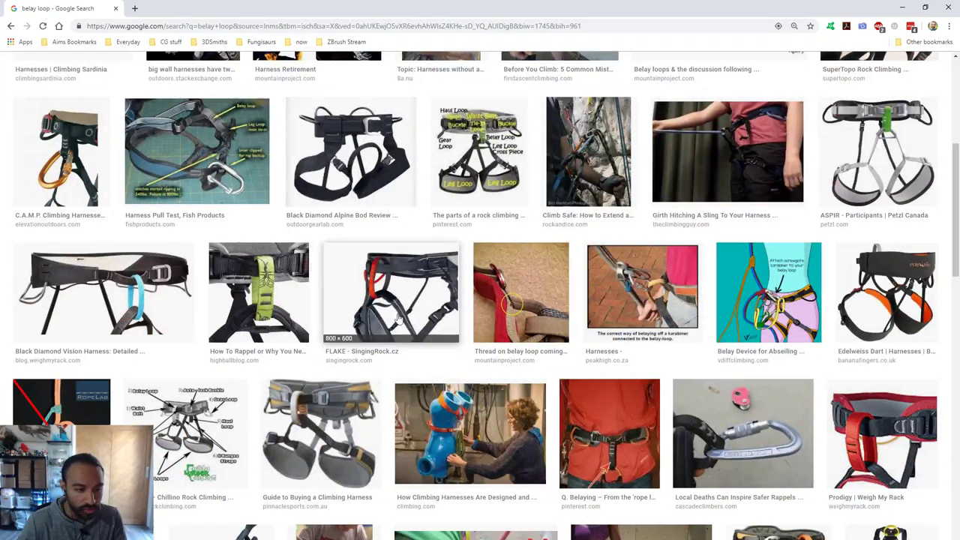
- Open the Black Diamond Vision, FLAKE and ASPIR harness images to examine how their belay loops and leg loops connect
click(113, 314)
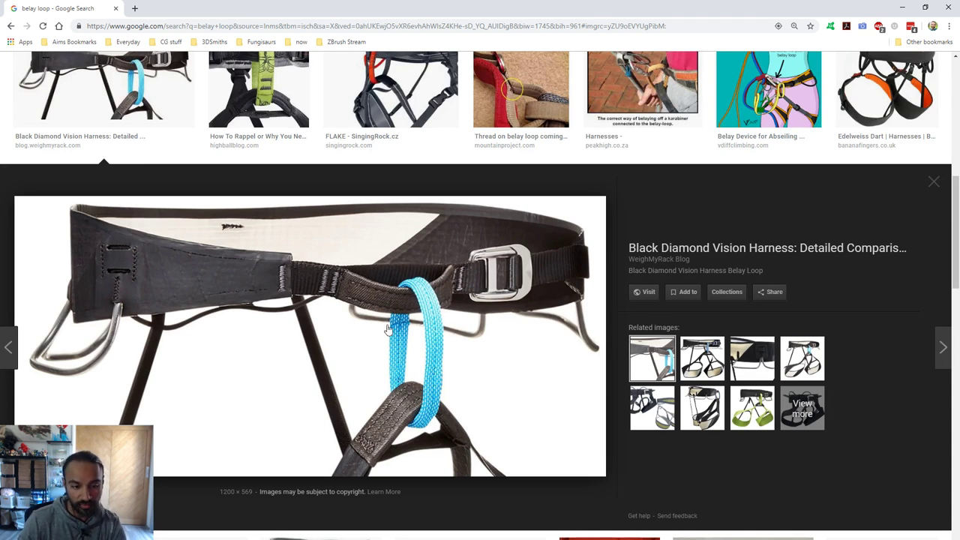
scroll(341, 270, up, 2)
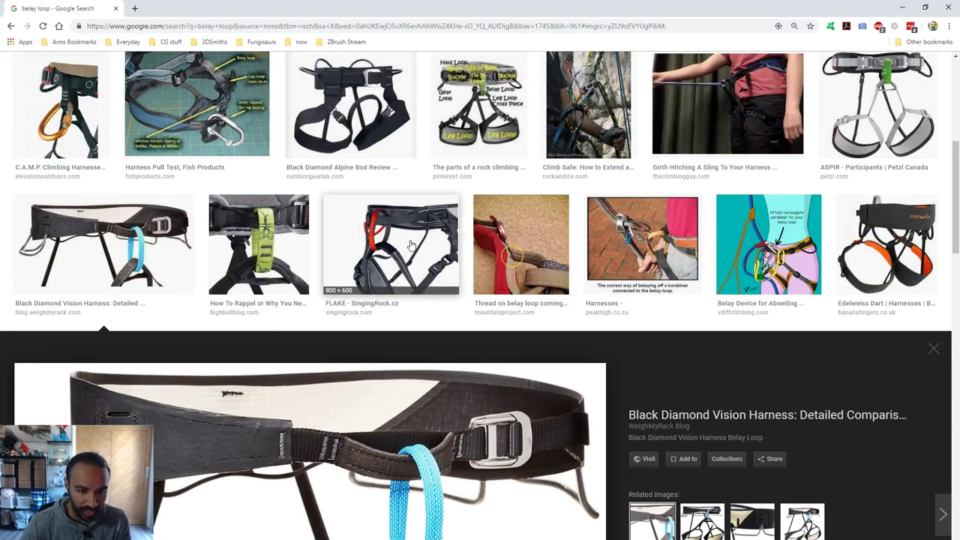
click(411, 245)
scroll(383, 143, up, 2)
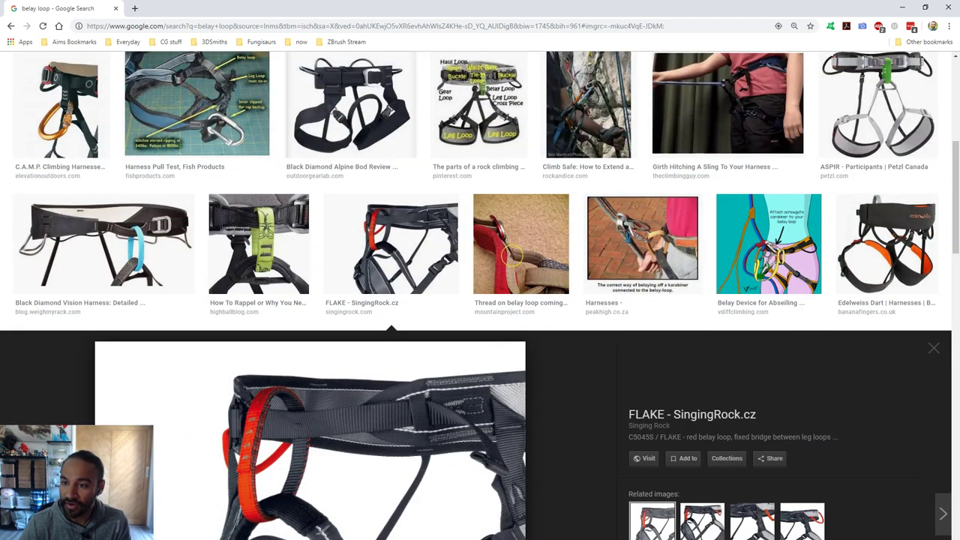
click(866, 133)
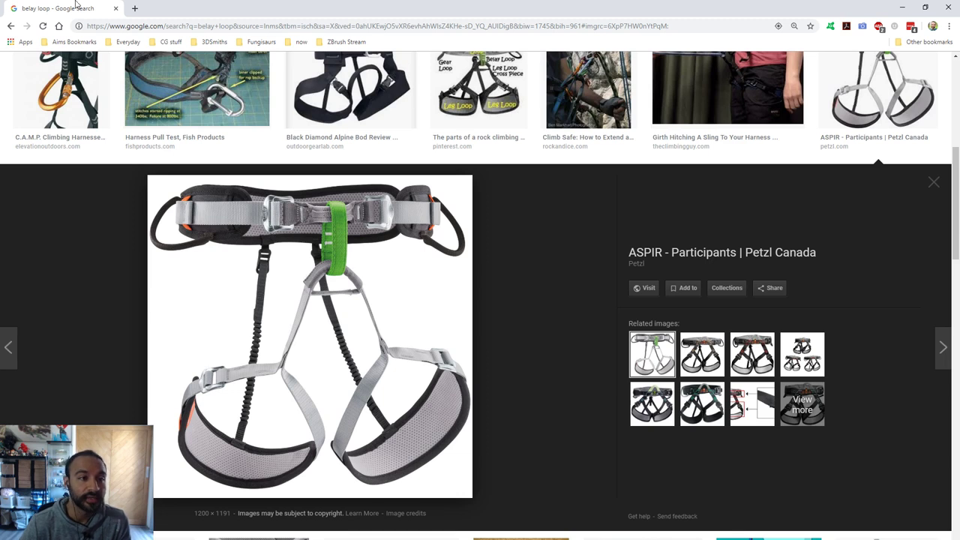
- Switch back to ZBrush, select the leg bands, pull their back edges downward with Move up to Draw Size 207, and re-DynaMesh them
key(alt+Tab)
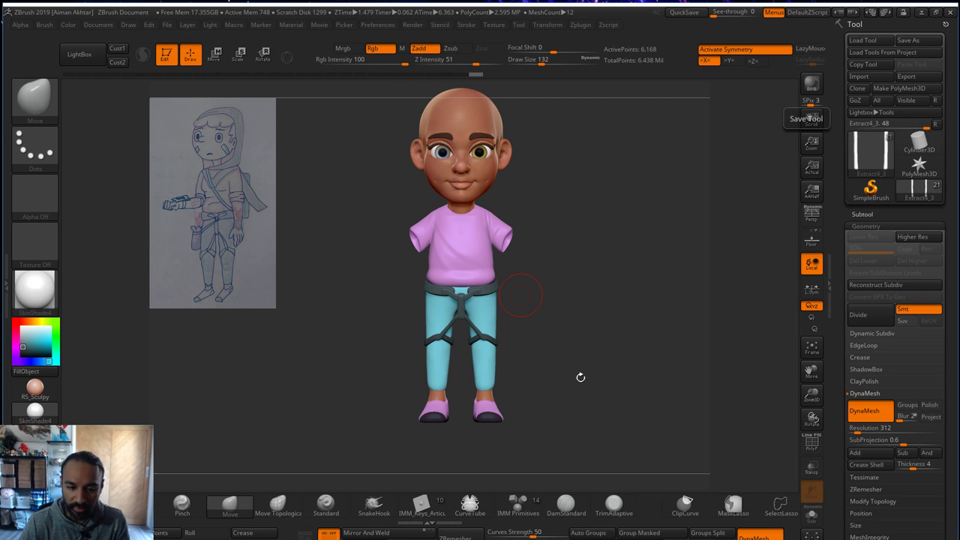
alt+drag(545, 373, 568, 413)
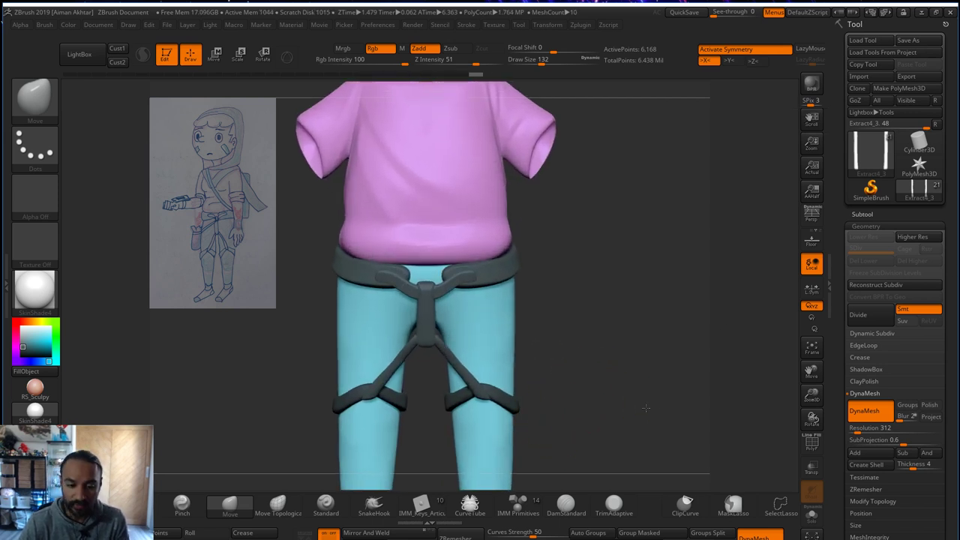
mouse_move(645, 407)
right_down()
mouse_move(677, 407)
mouse_move(679, 361)
right_up()
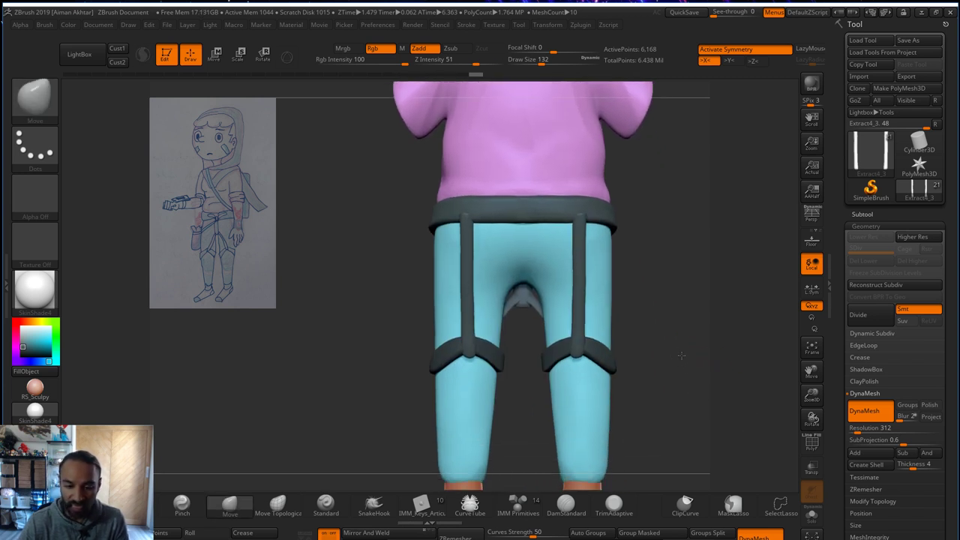
key(bracketright)
alt+click(588, 355)
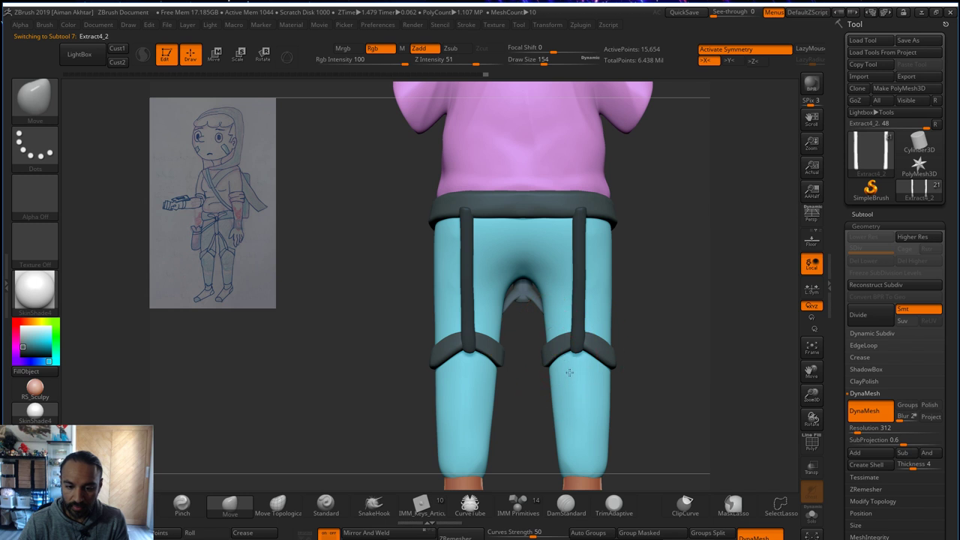
key(s)
drag(584, 362, 578, 372)
key(s)
drag(577, 368, 585, 374)
ctrl+drag(671, 375, 673, 381)
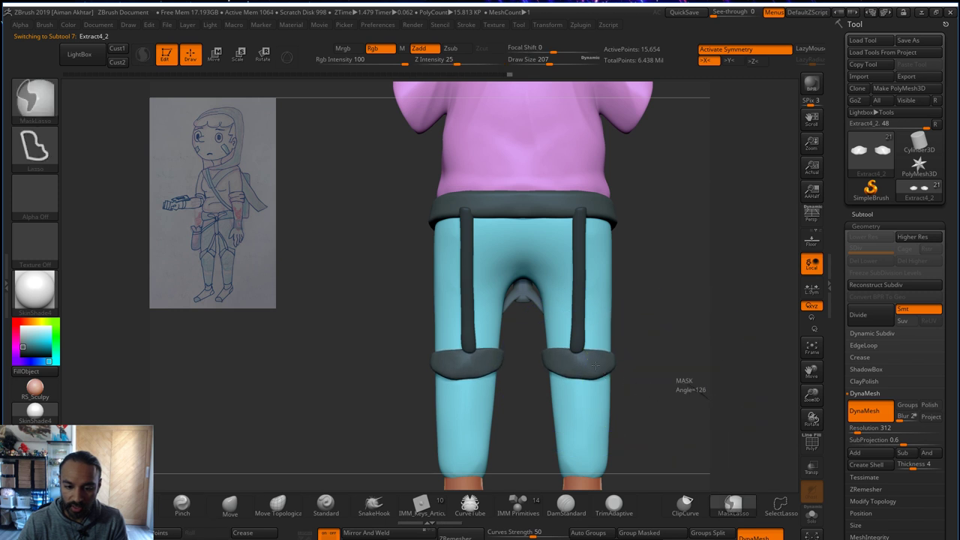
- Reshape the back and outer sides of the leg bands with the Move brush at Draw Sizes 331 and 132
key(s)
drag(579, 363, 563, 383)
key(s)
key(s)
drag(578, 368, 583, 367)
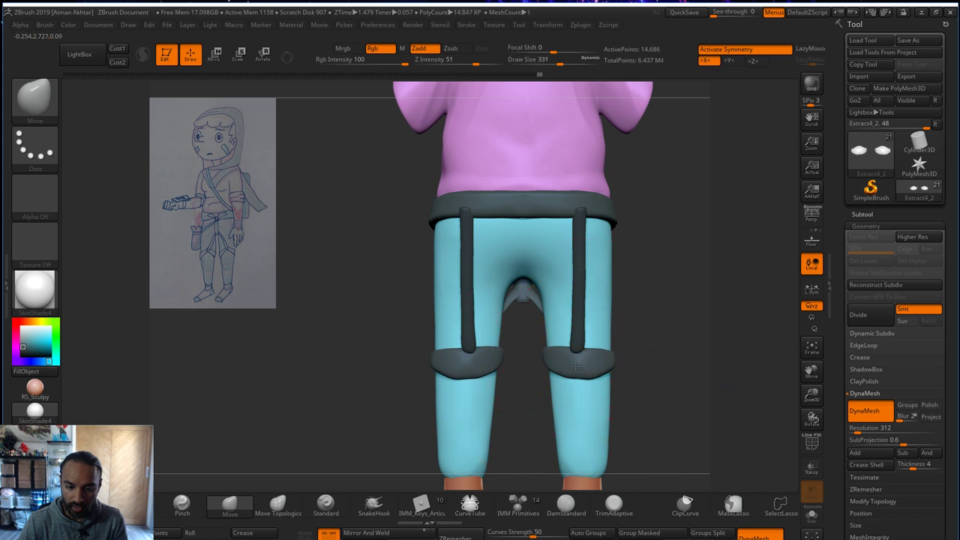
drag(671, 374, 571, 379)
key(s)
mouse_move(639, 366)
mouse_down()
mouse_move(626, 352)
mouse_move(606, 363)
mouse_up()
key(s)
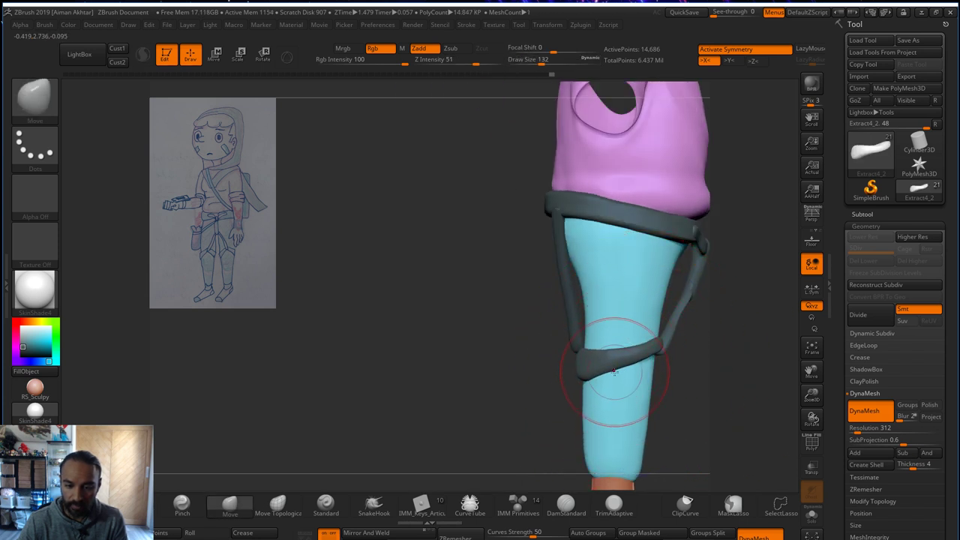
- Thicken the leg bands around the sides and back with the Inflat brush at Draw Size 132
key(shift)
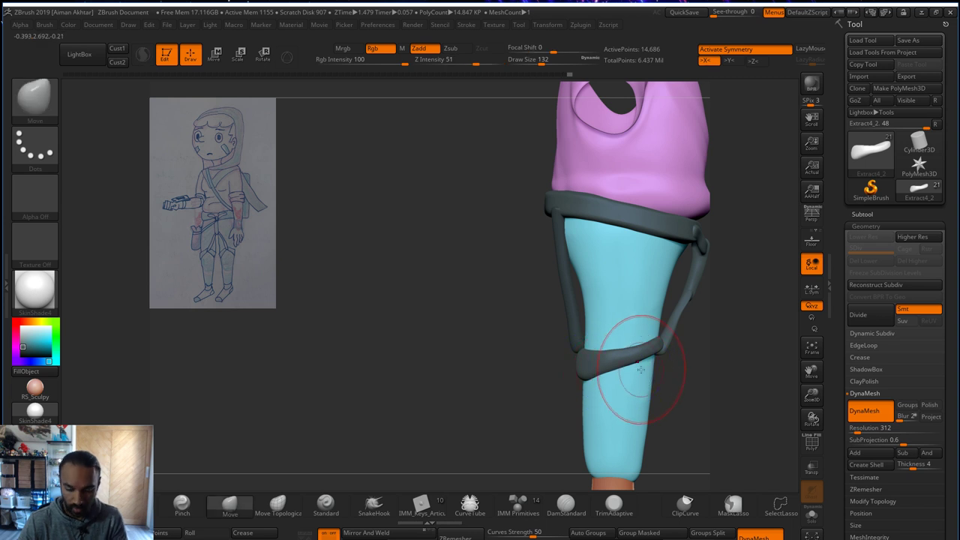
key(b)
key(i)
key(n)
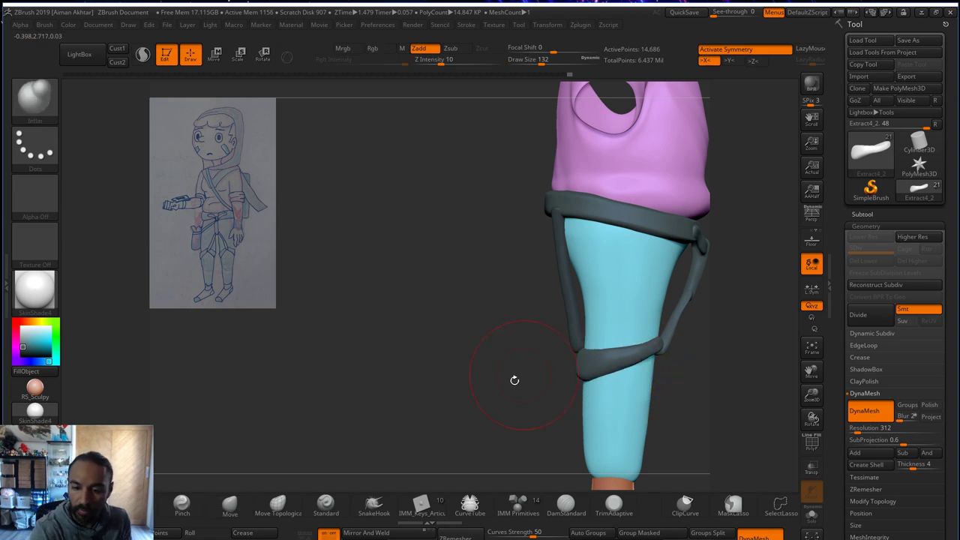
drag(515, 380, 559, 356)
key(ctrl)
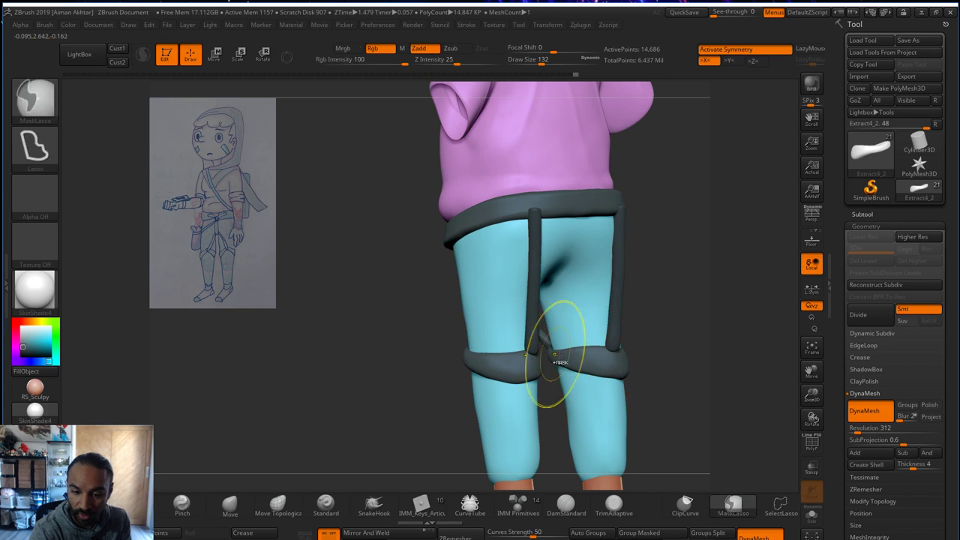
- Flatten the back and sides of the leg bands with hPolish at Draw Size 71 and smooth their surface
key(b)
key(h)
key(p)
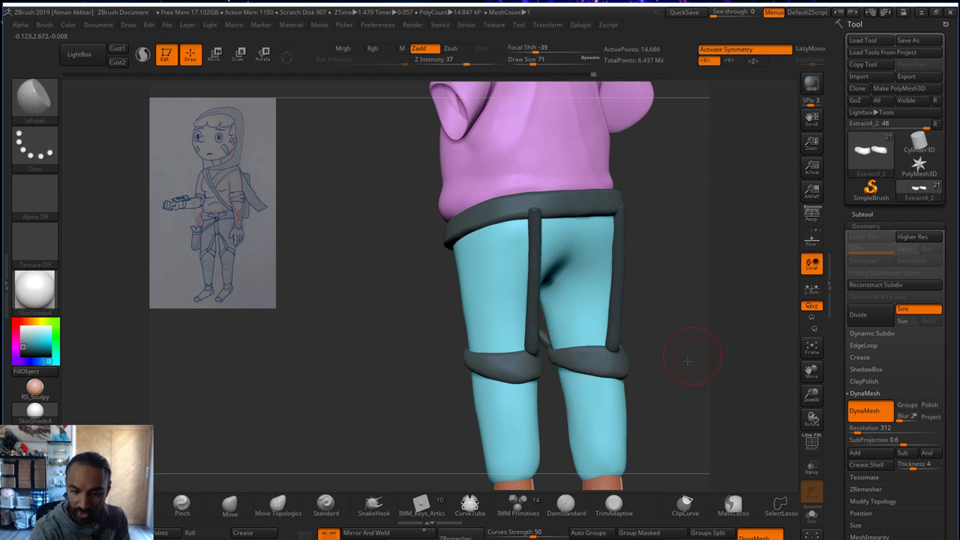
drag(688, 361, 604, 358)
drag(690, 356, 619, 362)
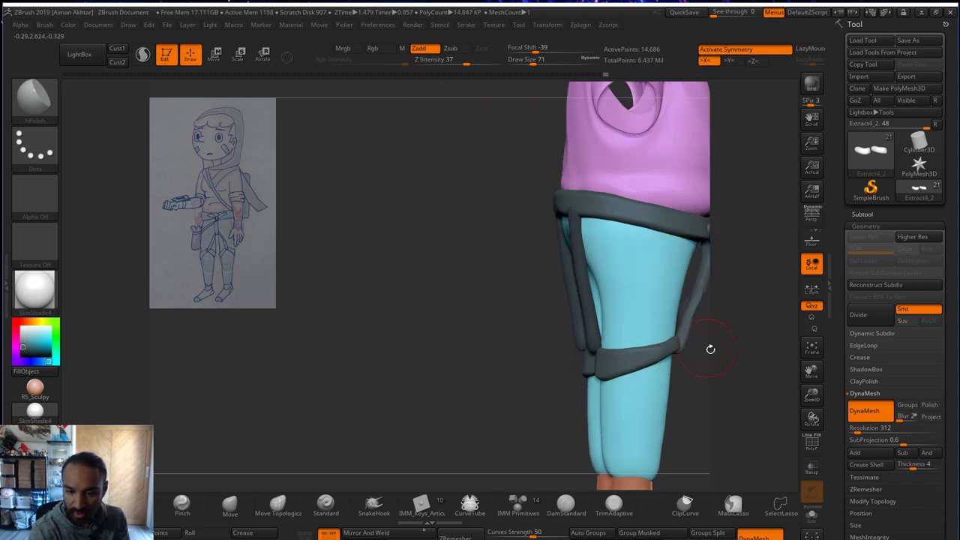
shift+drag(632, 357, 646, 355)
drag(772, 366, 656, 358)
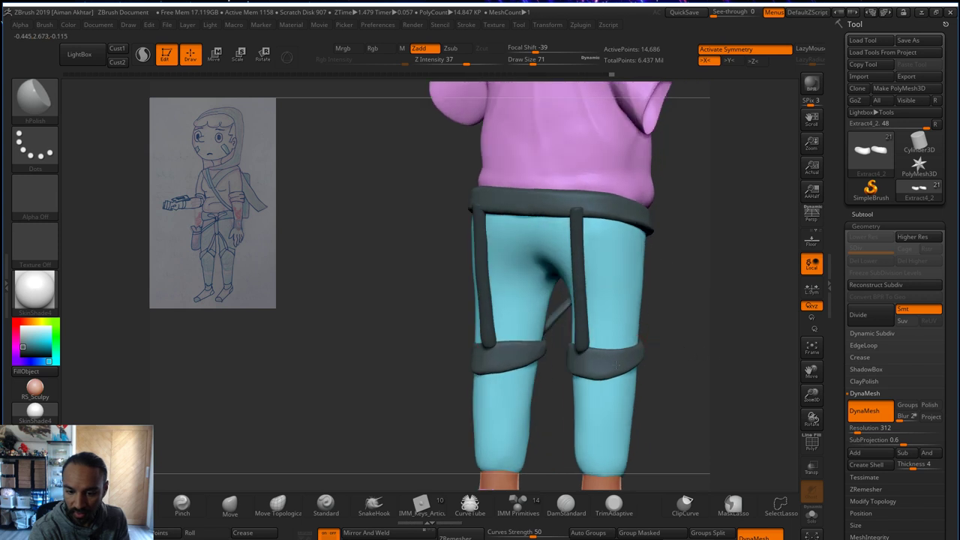
- Nudge the lower back edge of the leg bands upward with Move at Draw Size 71, re-DynaMesh and smooth them
key(b)
key(m)
key(v)
drag(608, 385, 608, 379)
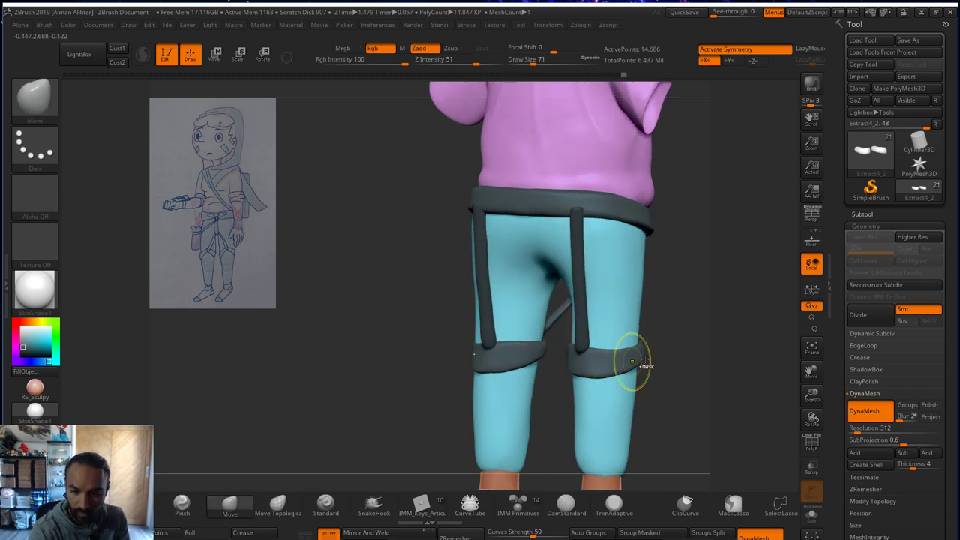
ctrl+drag(661, 360, 683, 369)
shift+drag(608, 382, 585, 370)
- Select the vertical back straps and bend them inward against the thighs with Move at Draw Size 245
alt+click(586, 339)
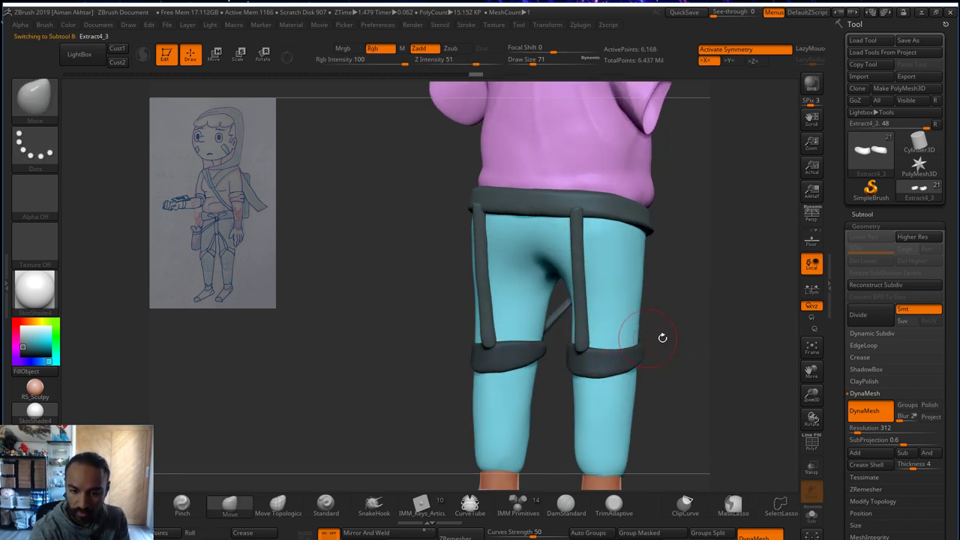
mouse_move(659, 337)
mouse_down()
mouse_move(615, 332)
mouse_move(582, 354)
mouse_move(596, 347)
mouse_up()
key(s)
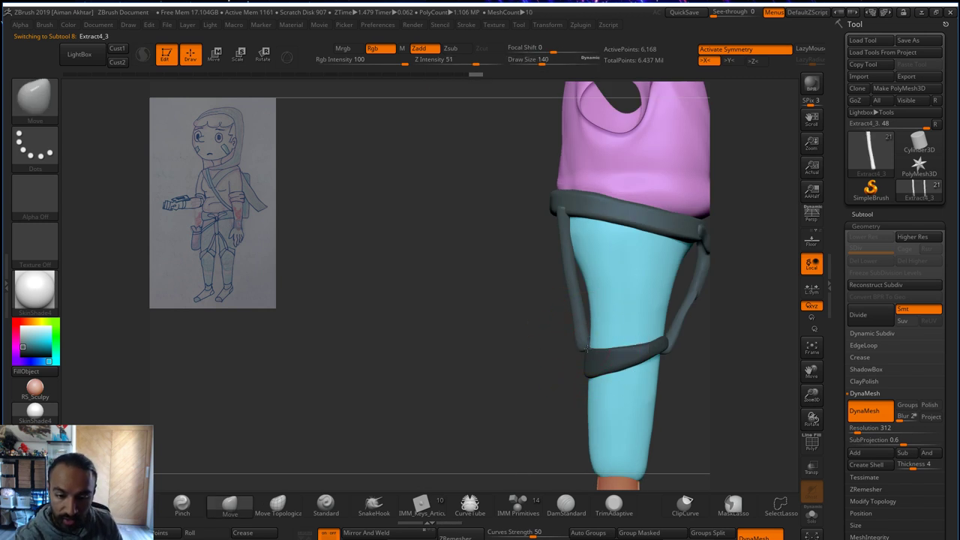
key(s)
mouse_move(587, 298)
mouse_down()
mouse_move(596, 300)
mouse_move(593, 317)
mouse_up()
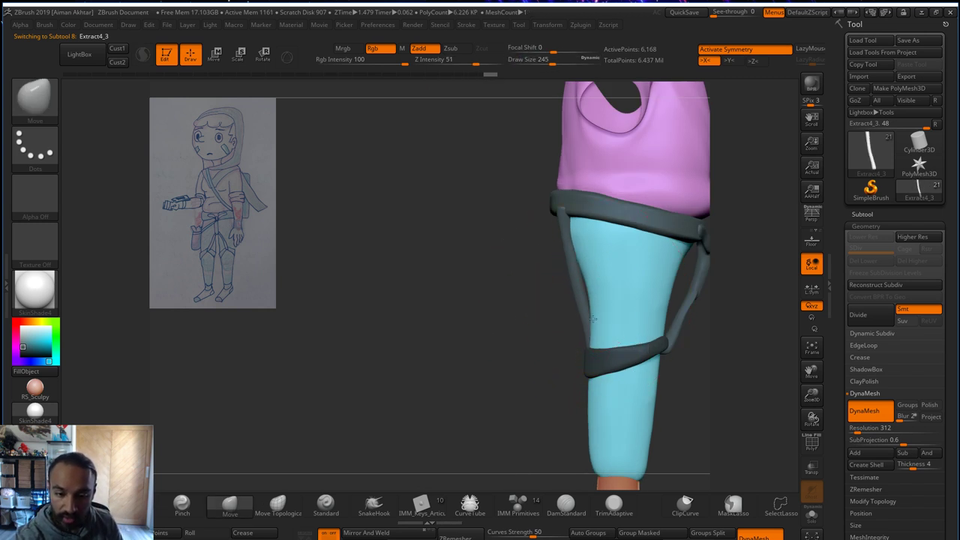
key(bracketleft)
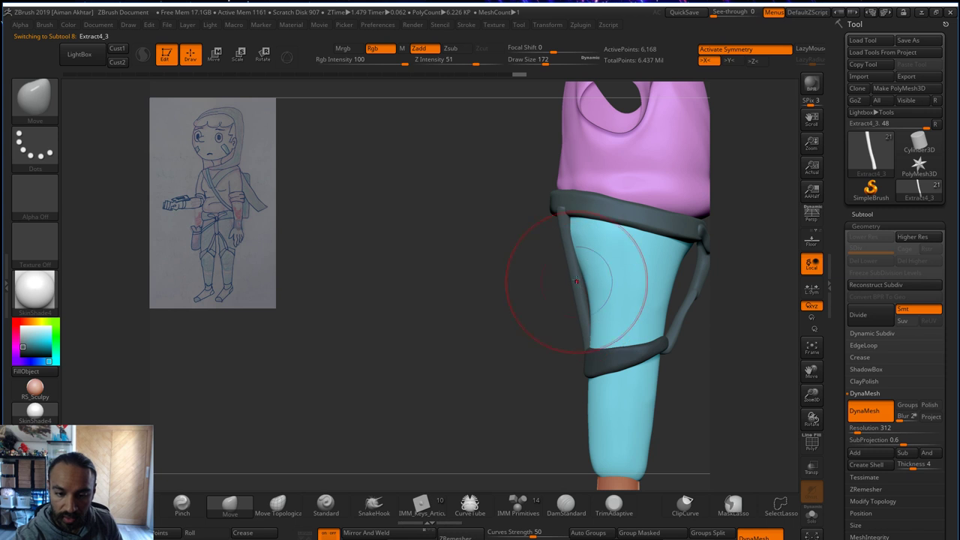
- Select the legs, adjust the back contour of the thighs beneath the straps with Move, and smooth the surface
alt+click(591, 291)
drag(588, 288, 580, 290)
key(s)
drag(587, 294, 585, 293)
drag(588, 288, 583, 289)
shift+drag(592, 378, 591, 397)
shift+drag(554, 353, 598, 304)
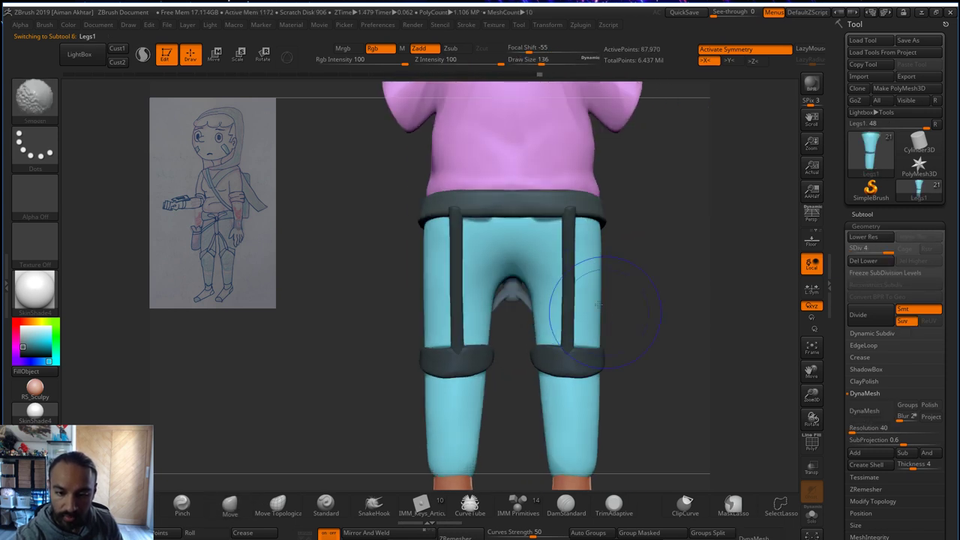
- Reselect the vertical back straps and refine their lower ends where they meet the leg bands, using Move at Draw Size 49
key(b)
key(m)
key(v)
alt+click(570, 335)
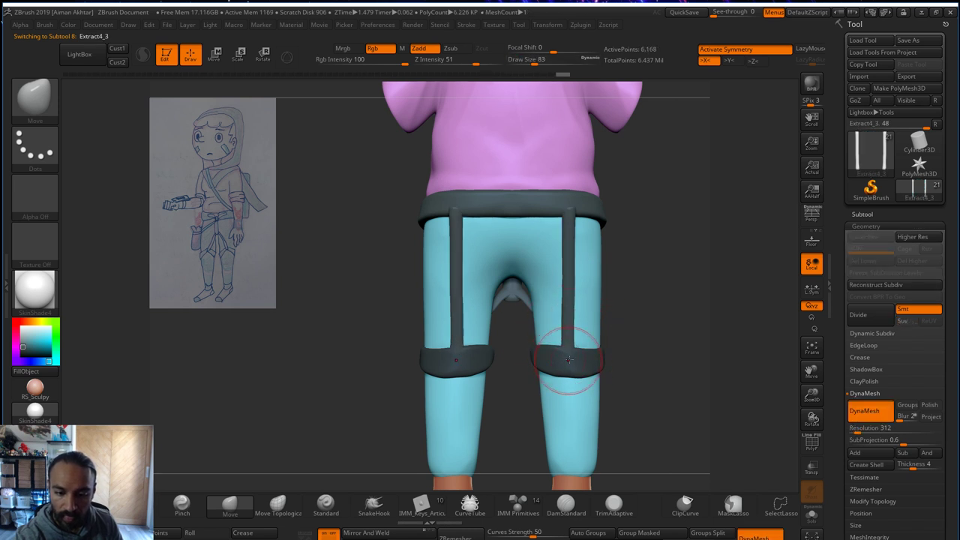
key(s)
drag(569, 363, 562, 364)
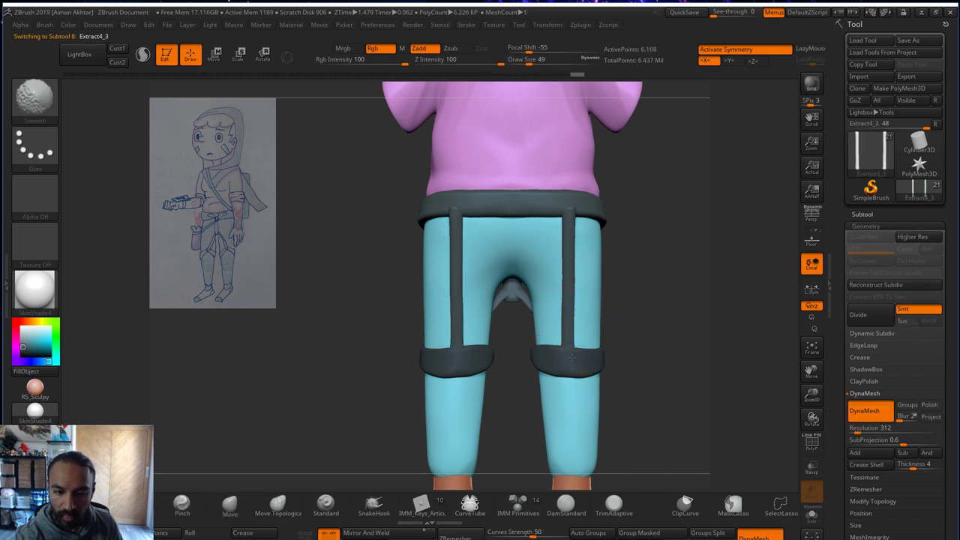
mouse_move(644, 245)
mouse_down()
mouse_move(639, 231)
mouse_move(656, 251)
mouse_move(637, 252)
mouse_up()
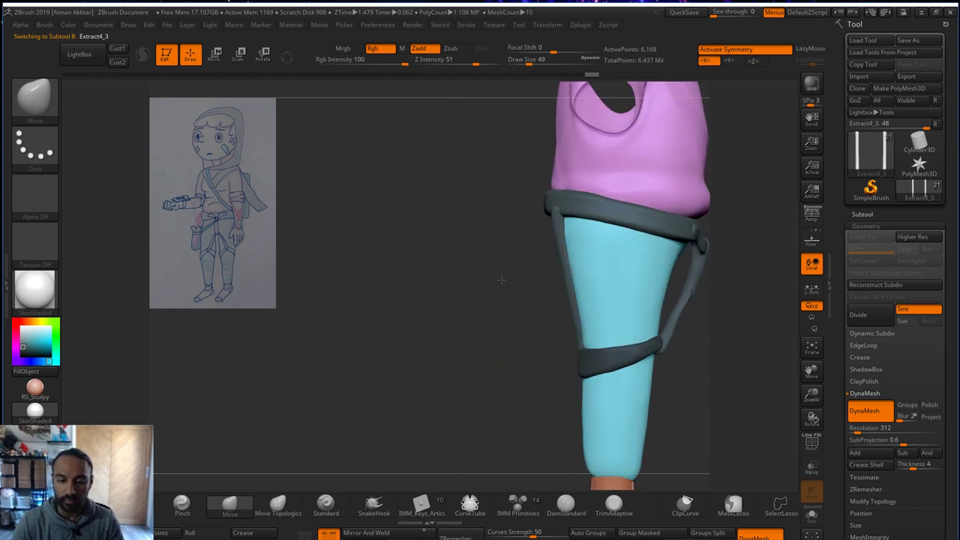
- Mask the upper ends of the vertical back straps below the belt and split the masked area into a separate subtool
alt+drag(502, 280, 512, 300)
alt+drag(546, 221, 518, 278)
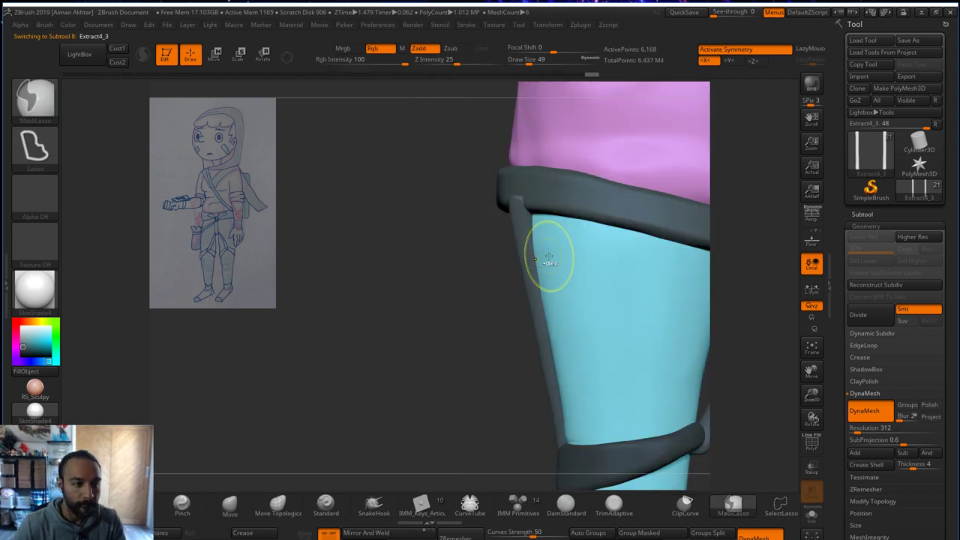
mouse_move(557, 254)
ctrl+mouse_down()
mouse_move(498, 165)
mouse_move(528, 158)
ctrl+mouse_up()
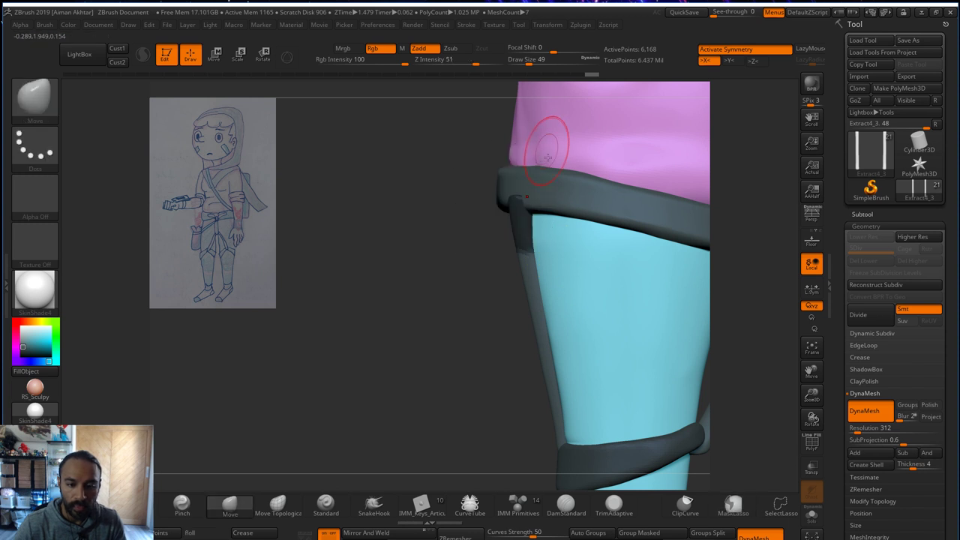
click(869, 214)
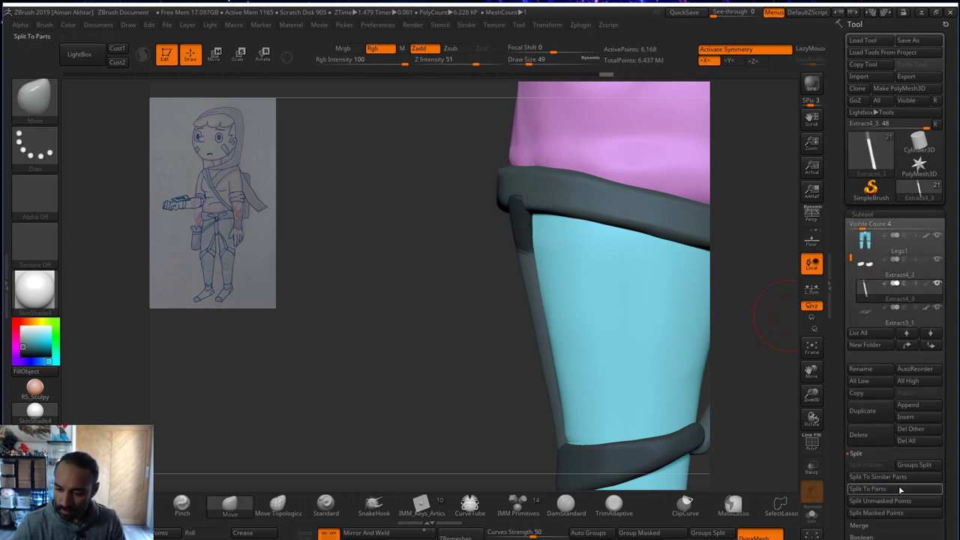
click(887, 507)
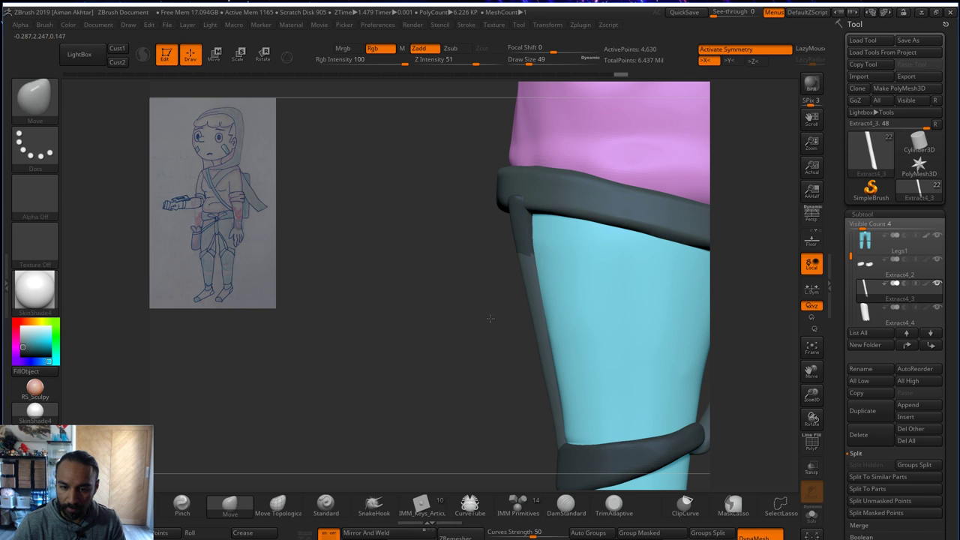
click(913, 464)
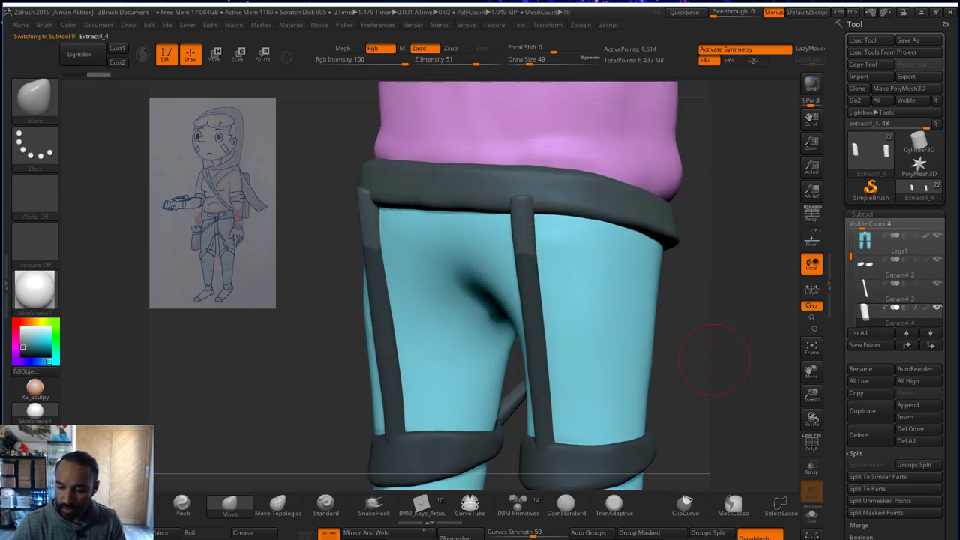
- Re-DynaMesh the split upper strap ends and the remaining vertical straps at resolution 312
drag(948, 498, 948, 401)
click(867, 487)
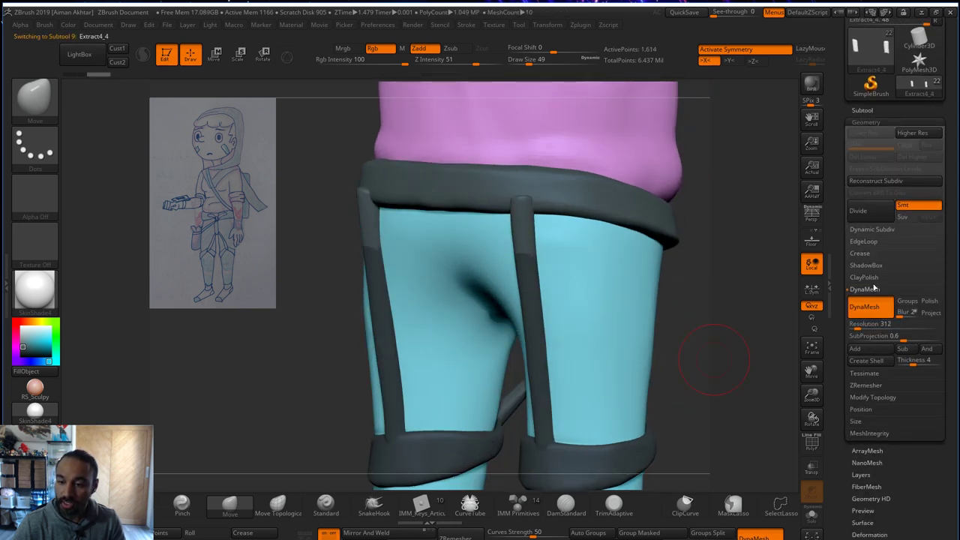
ctrl+drag(685, 292, 691, 331)
alt+click(530, 271)
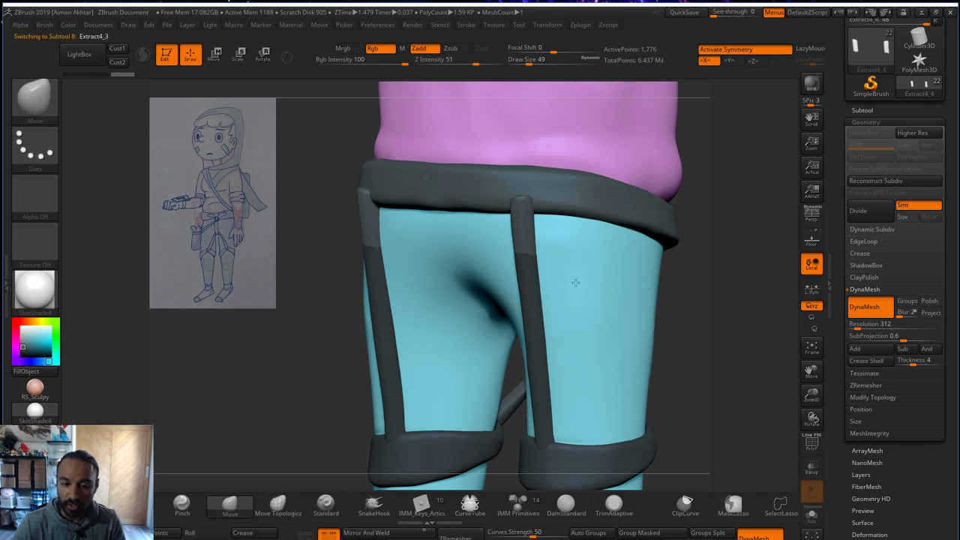
ctrl+drag(694, 291, 703, 331)
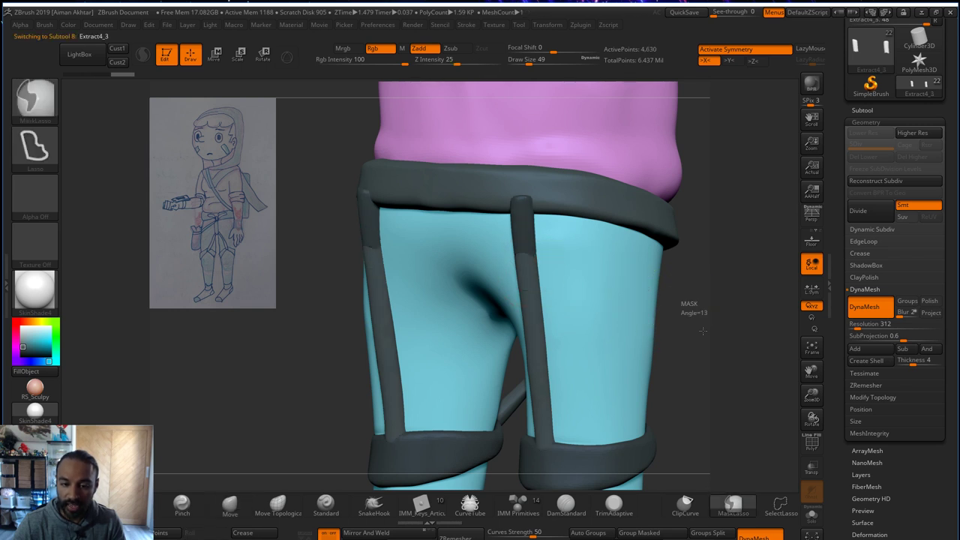
- Select the upper strap ends, inflate them into thicker tabs with the Inflat brush, and smooth them at Draw Size 128
alt+click(525, 238)
mouse_move(525, 238)
shift+mouse_down()
mouse_move(527, 251)
mouse_move(524, 222)
mouse_move(529, 234)
shift+mouse_up()
key(b)
key(i)
key(n)
key(s)
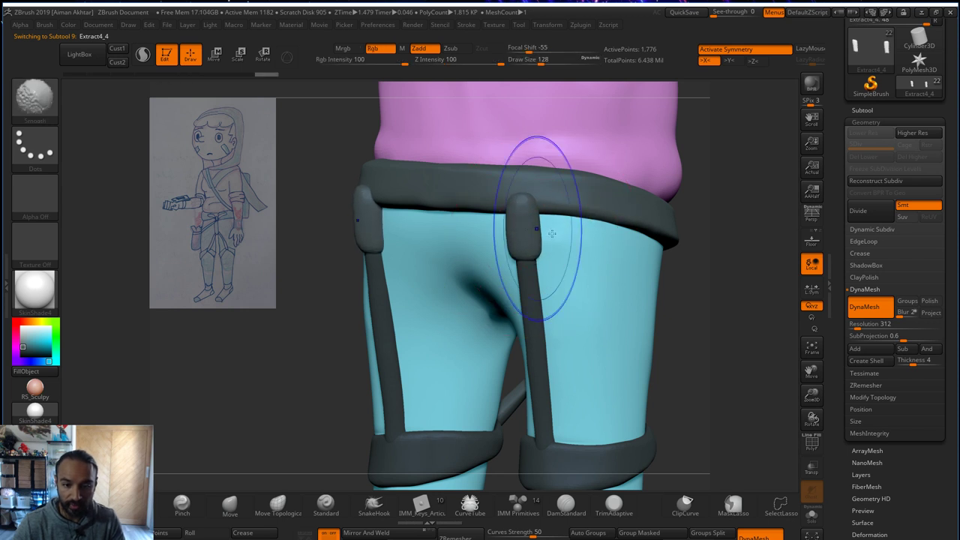
- Select the vertical back straps and adjust their upper ends under the tabs with the Move brush at Draw Size 94
shift+drag(739, 290, 671, 284)
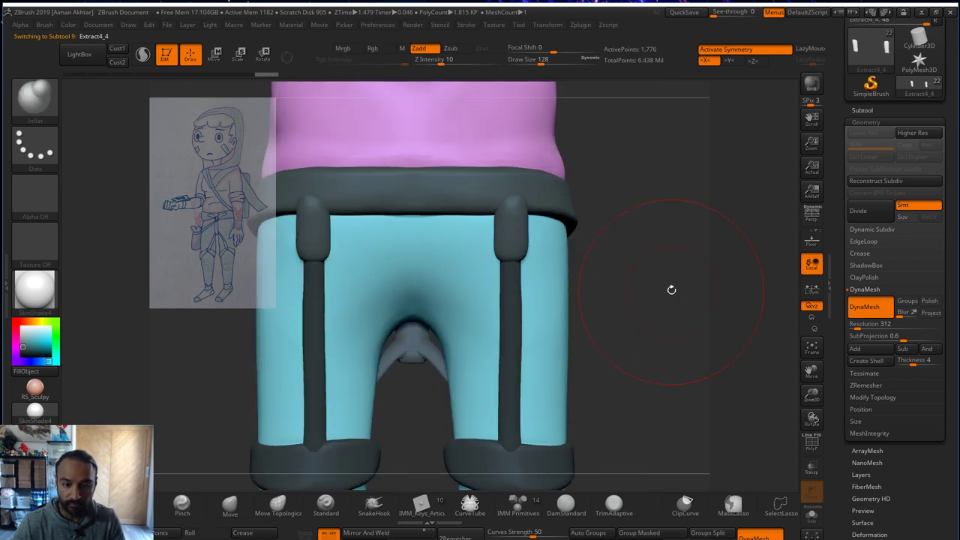
alt+click(514, 314)
key(b)
key(m)
key(v)
key(s)
drag(527, 342, 517, 333)
key(b)
key(m)
key(v)
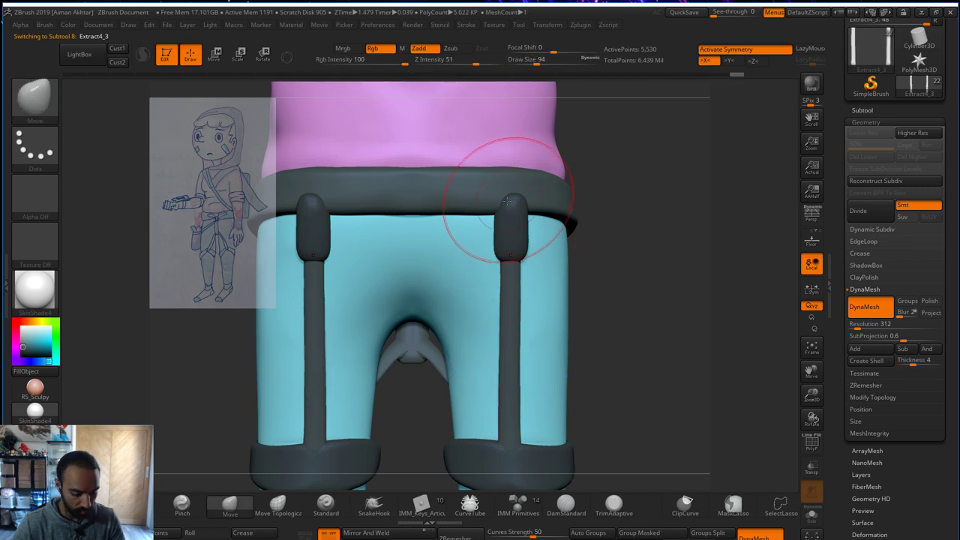
- Select the upper strap tabs, widen their top ends with Move at Draw Size 46, and smooth them
key(s)
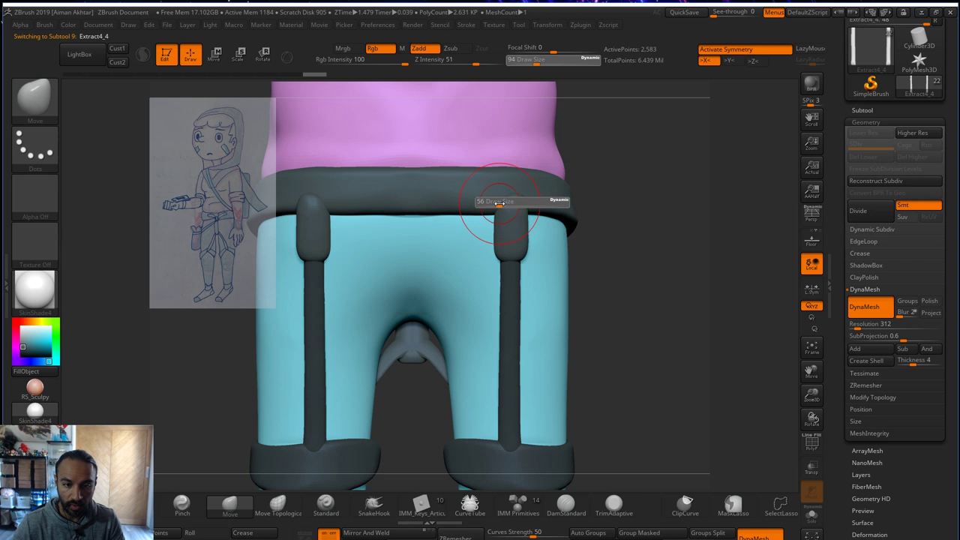
alt+click(495, 190)
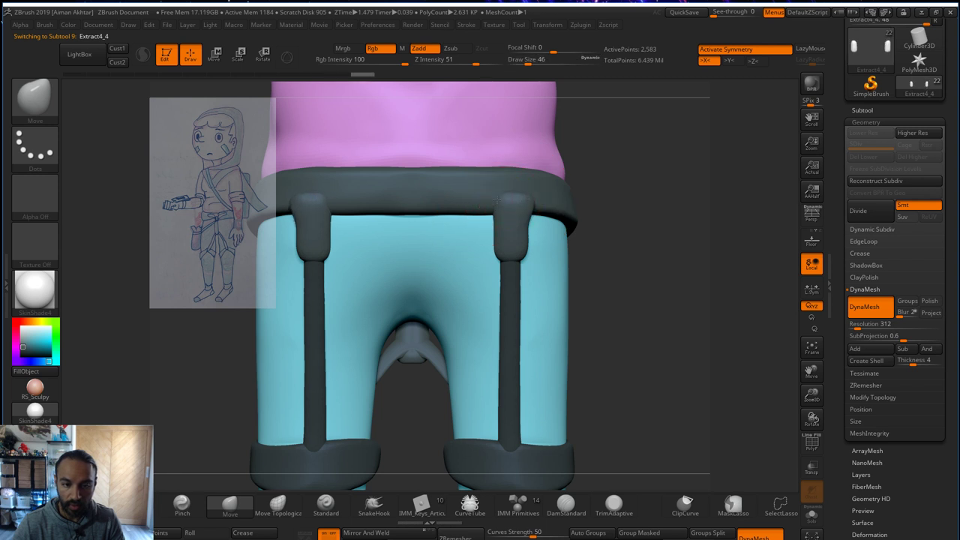
key(shift)
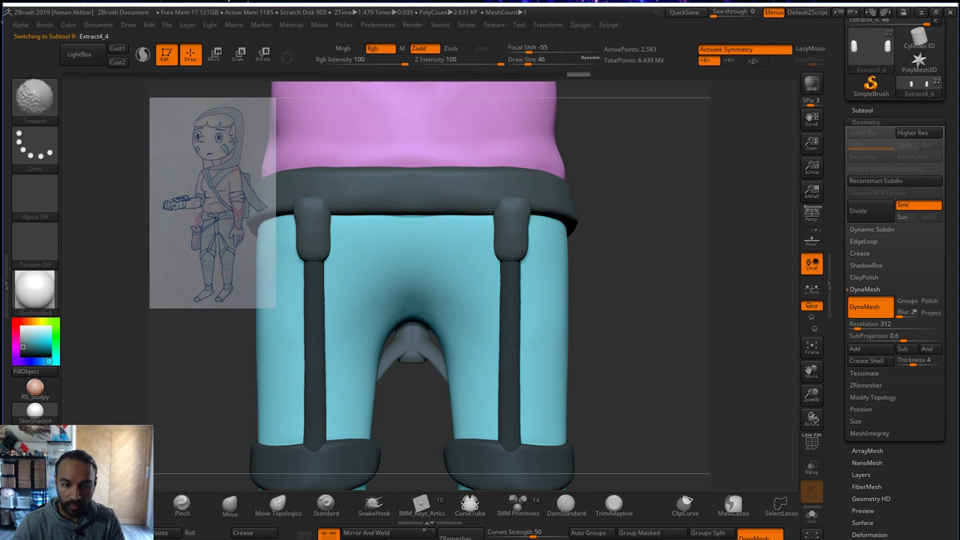
drag(581, 225, 529, 225)
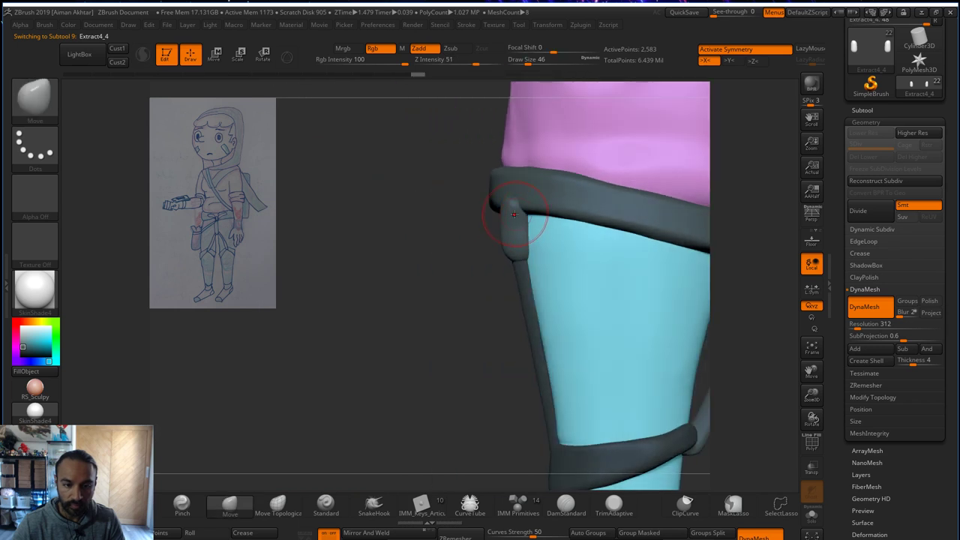
- Flatten the outer faces of the upper strap tabs with ClipCurve in side view and undo the last stroke
key(ctrl+shift)
ctrl+shift+drag(505, 262, 495, 159)
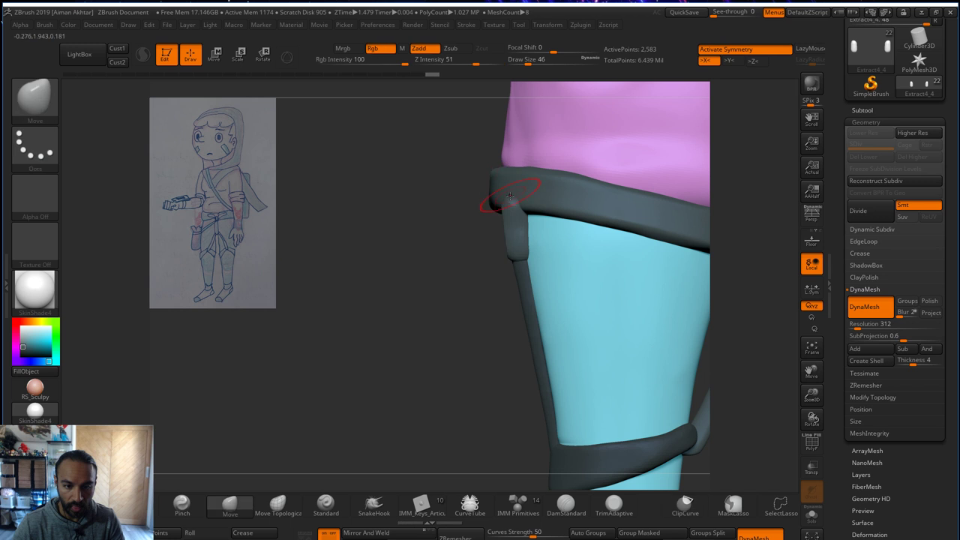
key(shift)
mouse_move(454, 239)
mouse_down()
mouse_move(517, 241)
mouse_move(510, 226)
mouse_move(485, 227)
mouse_up()
key(ctrl+z)
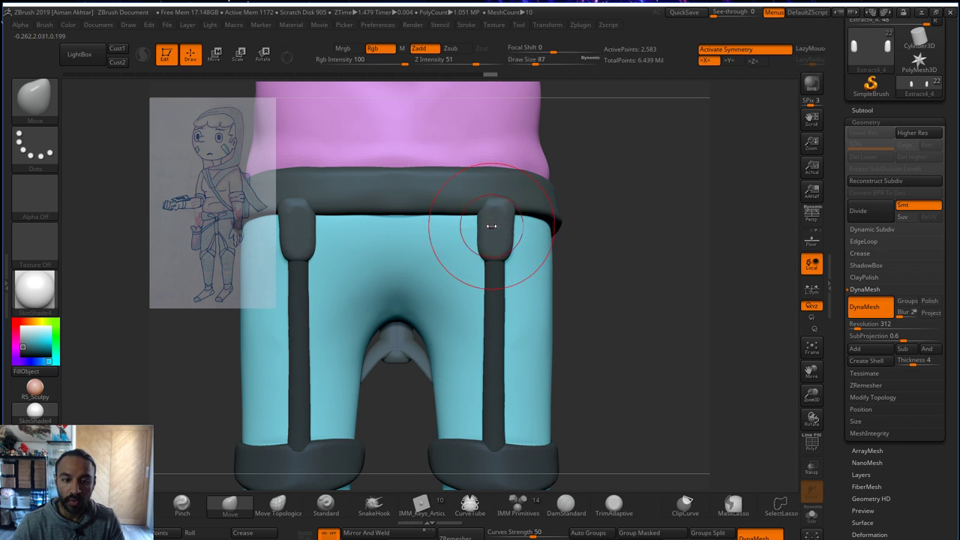
- Polish the outer faces of the upper strap tabs with the hPolish brush
key(g)
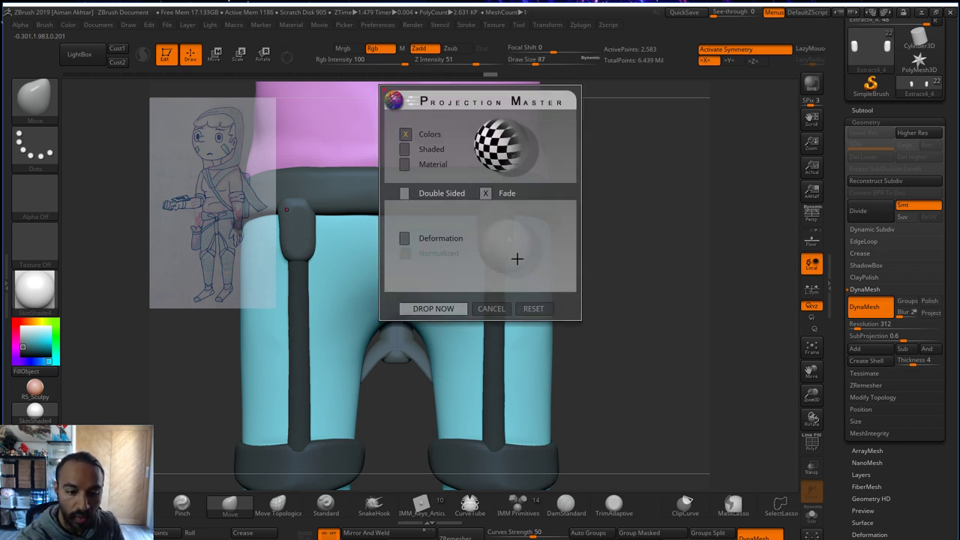
click(492, 309)
key(b)
key(h)
key(p)
key(s)
mouse_move(505, 203)
mouse_down()
mouse_move(498, 201)
mouse_move(553, 204)
mouse_move(521, 206)
mouse_up()
drag(623, 172, 564, 171)
- Reshape the tops of the strap tabs against the belt with the Move brush at Draw Size 49
key(b)
key(m)
key(v)
right_drag(658, 204, 779, 199)
drag(512, 205, 512, 208)
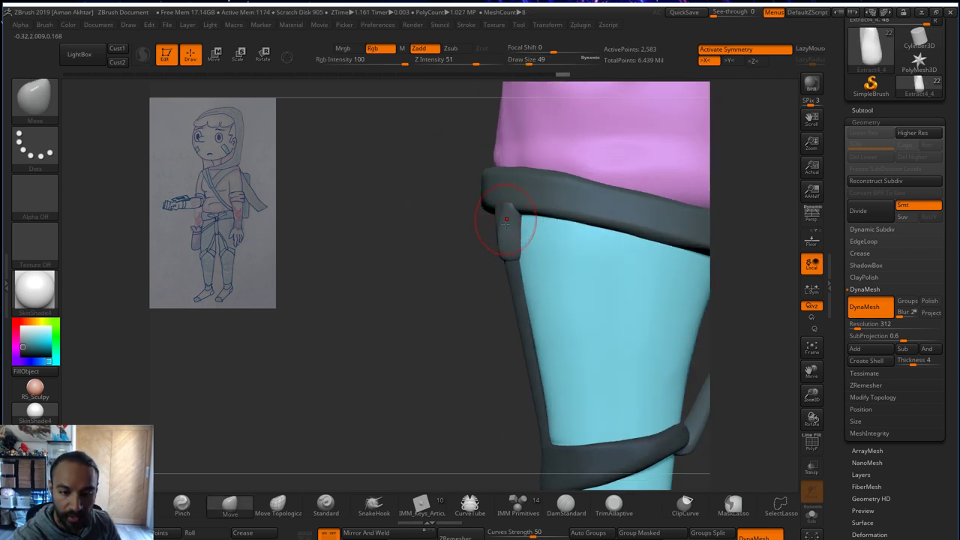
drag(488, 278, 475, 278)
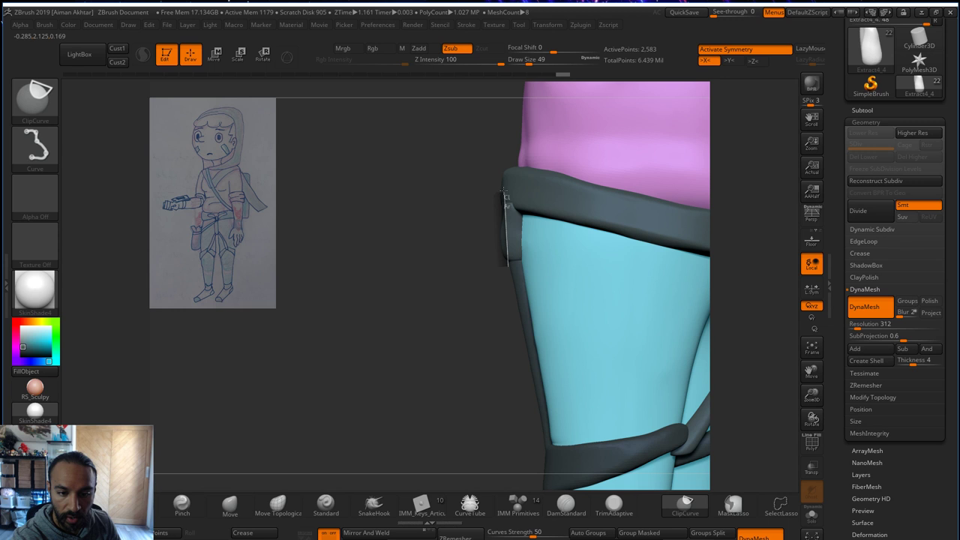
- Trim the outer side of the tabs with ClipCurve and adjust their squared tops below the belt
ctrl+shift+drag(503, 191, 503, 185)
drag(408, 203, 495, 200)
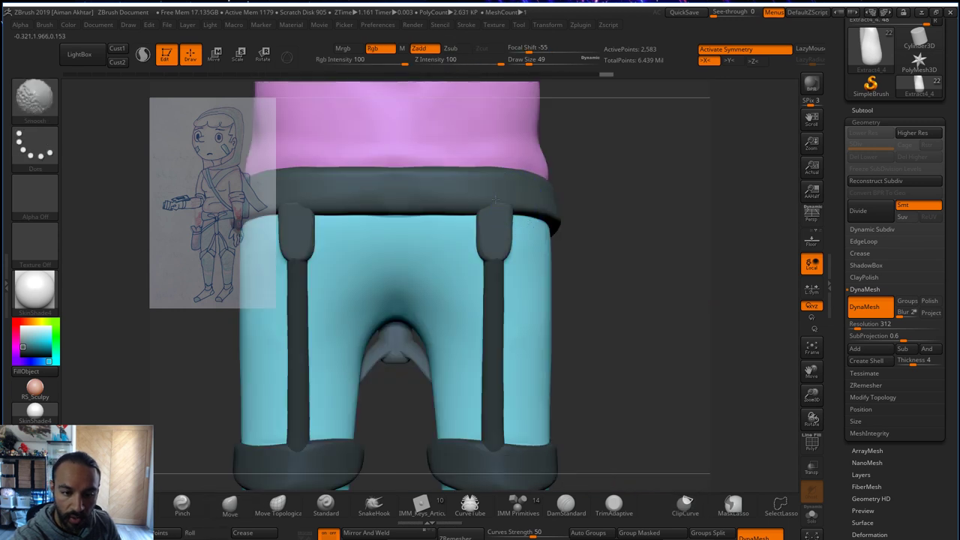
drag(569, 185, 630, 183)
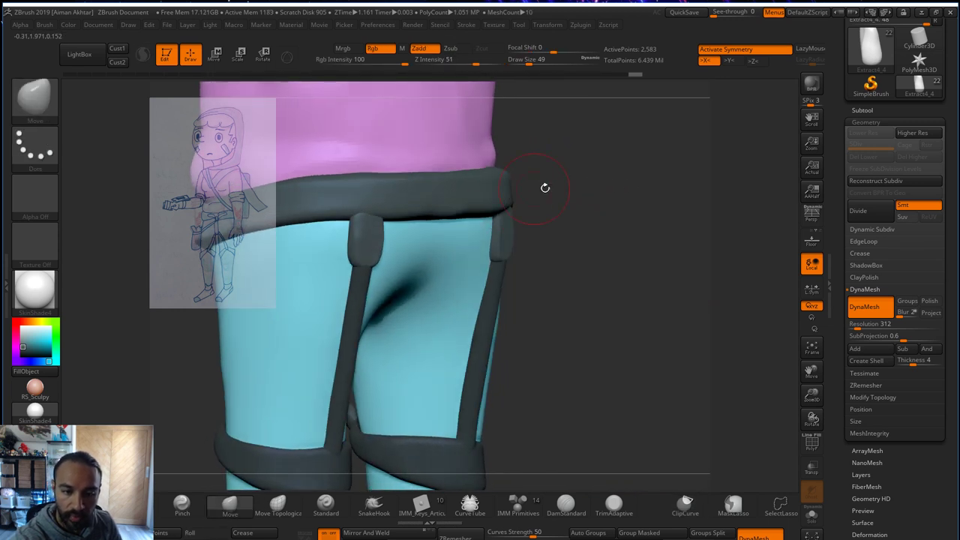
drag(545, 234, 517, 248)
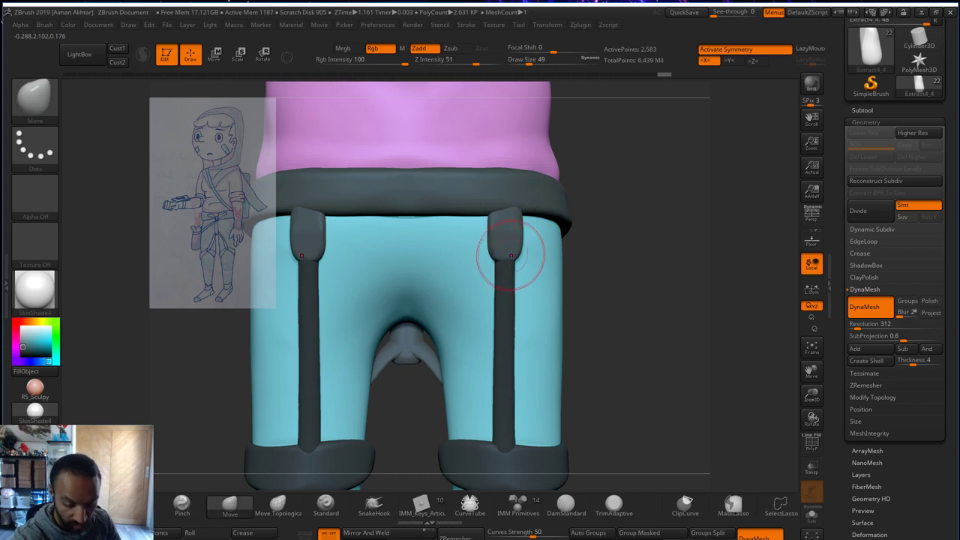
- Smooth and reshape the lower ends of the tabs where they meet the vertical straps, and reselect the vertical straps
key(b)
key(i)
key(n)
shift+drag(509, 322, 505, 262)
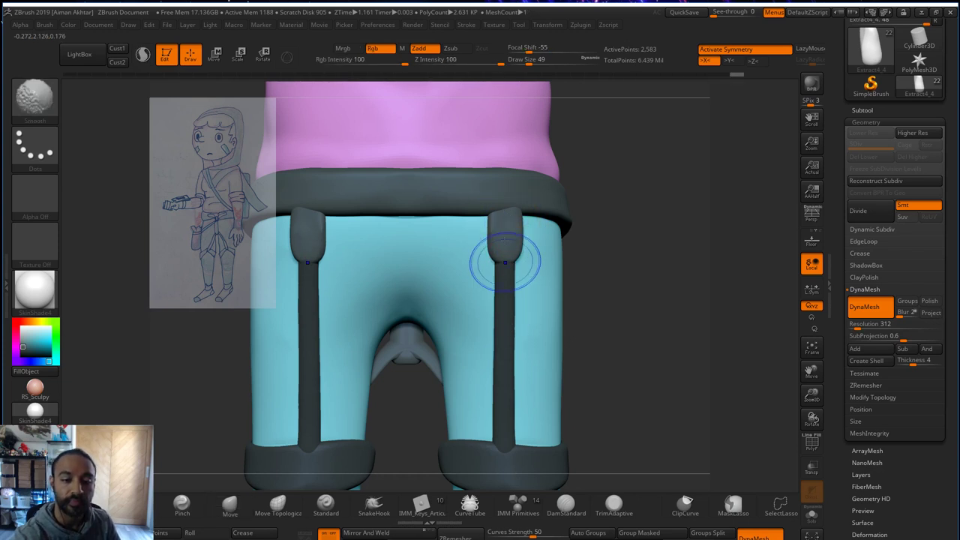
key(b)
key(m)
key(v)
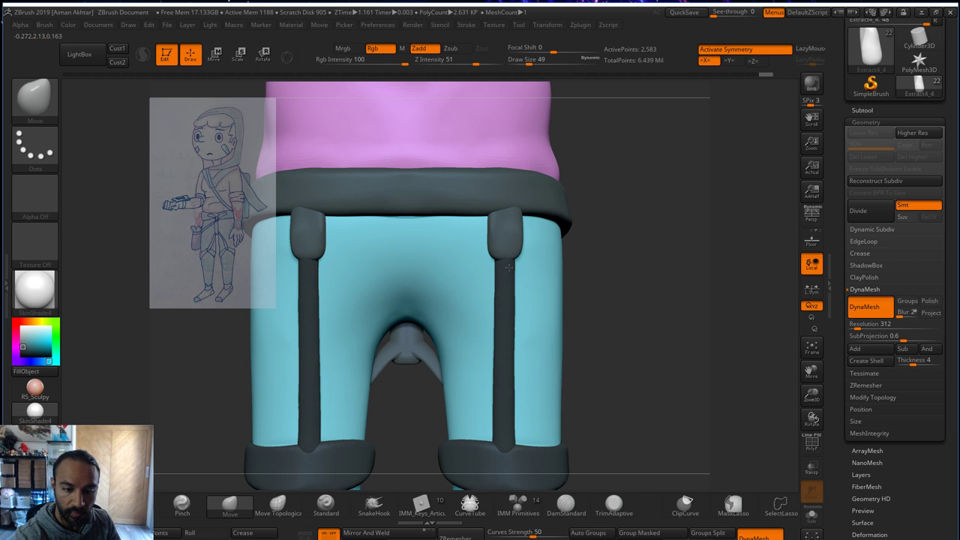
alt+click(508, 270)
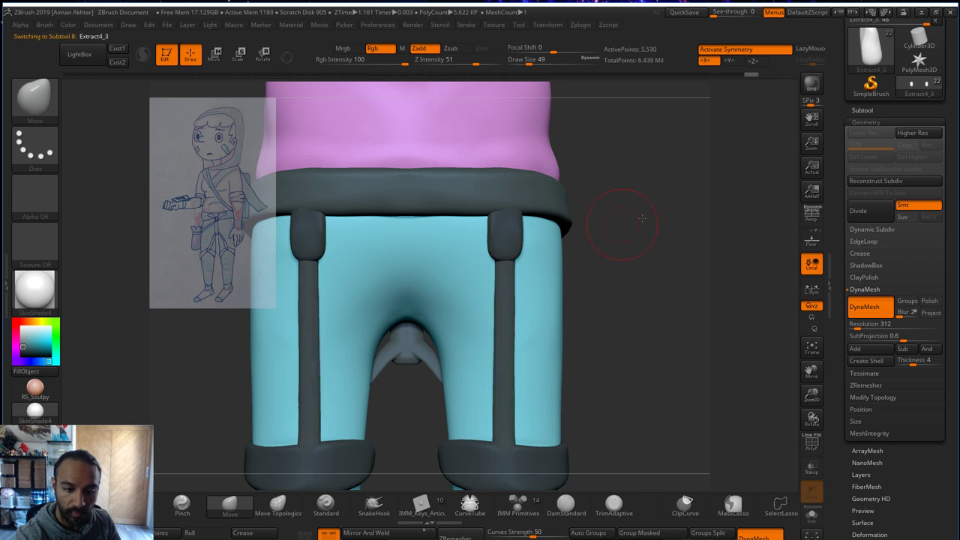
- Select the belt and sharpen its edges with the Pinch brush at Draw Size 35 and Z Intensity 20
mouse_move(621, 203)
mouse_down()
mouse_move(518, 248)
mouse_move(532, 236)
mouse_move(491, 241)
mouse_up()
alt+click(511, 241)
alt+drag(561, 231, 562, 285)
key(s)
drag(480, 227, 473, 227)
shift+drag(477, 231, 380, 234)
key(b)
key(p)
key(i)
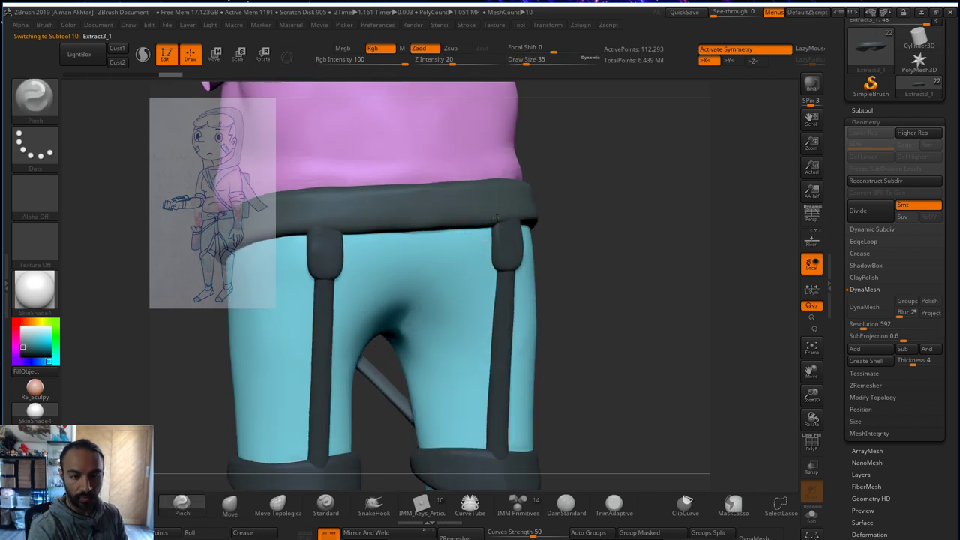
drag(511, 222, 467, 218)
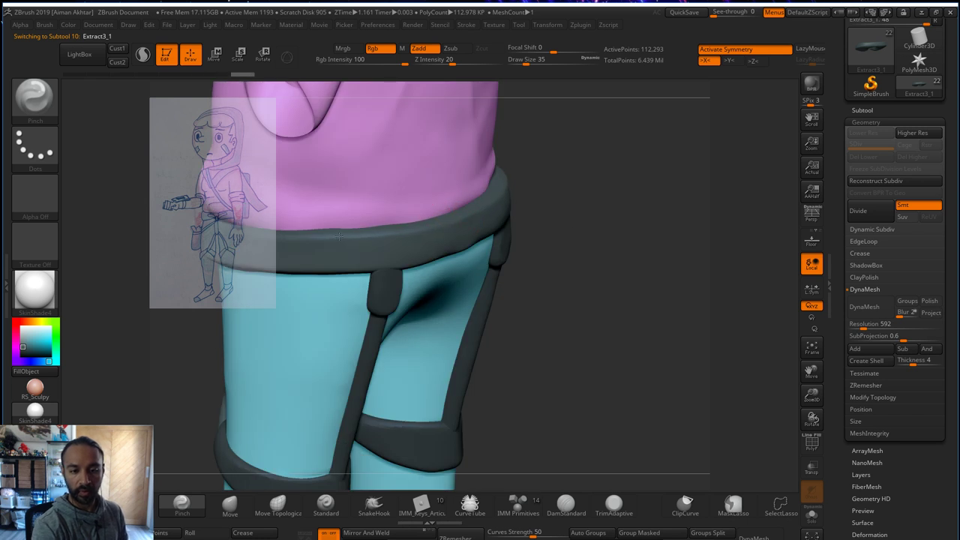
key(shift)
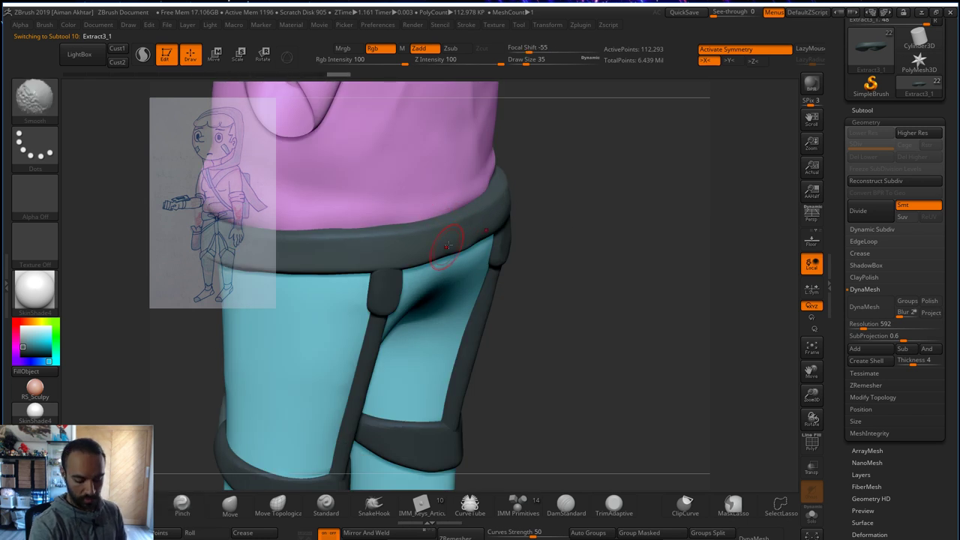
- Flatten the belt's surface around the back and sides with the hPolish brush at Draw Size 97
key(b)
key(h)
key(p)
drag(465, 246, 447, 249)
right_drag(447, 249, 502, 214)
drag(503, 214, 594, 188)
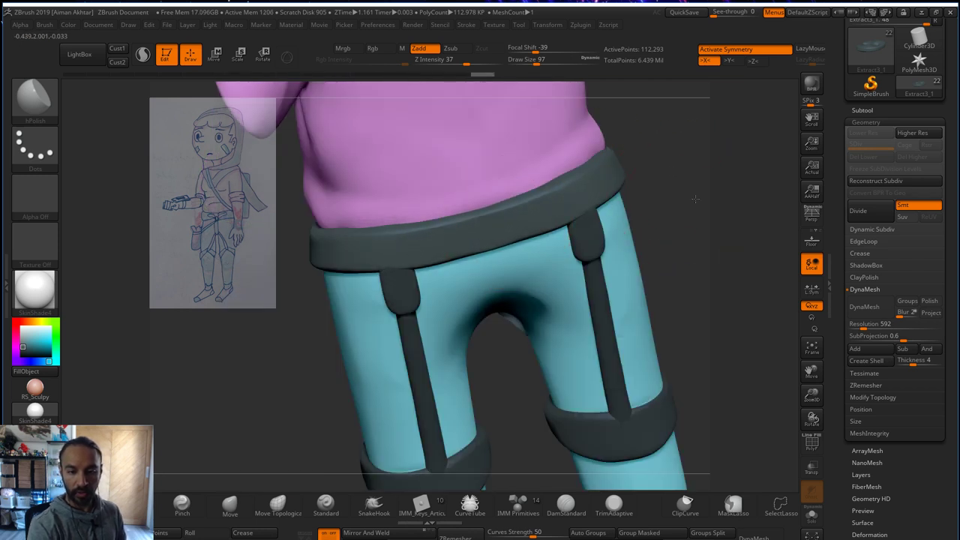
mouse_move(694, 199)
mouse_down()
mouse_move(662, 247)
mouse_move(638, 225)
mouse_up()
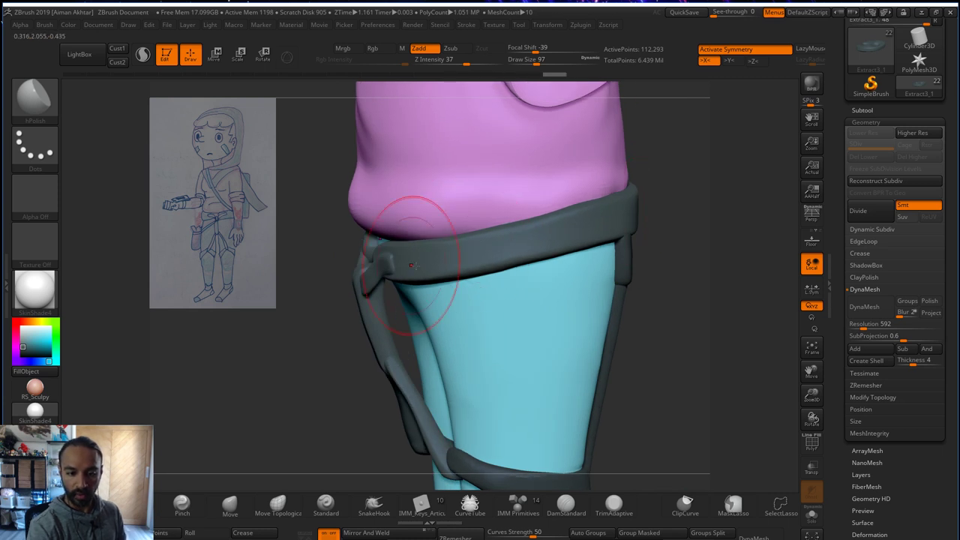
- Polish the front ends of the belt with hPolish at Draw Sizes 27 and 62
mouse_move(693, 225)
mouse_down()
mouse_move(546, 235)
mouse_move(523, 257)
mouse_up()
key(s)
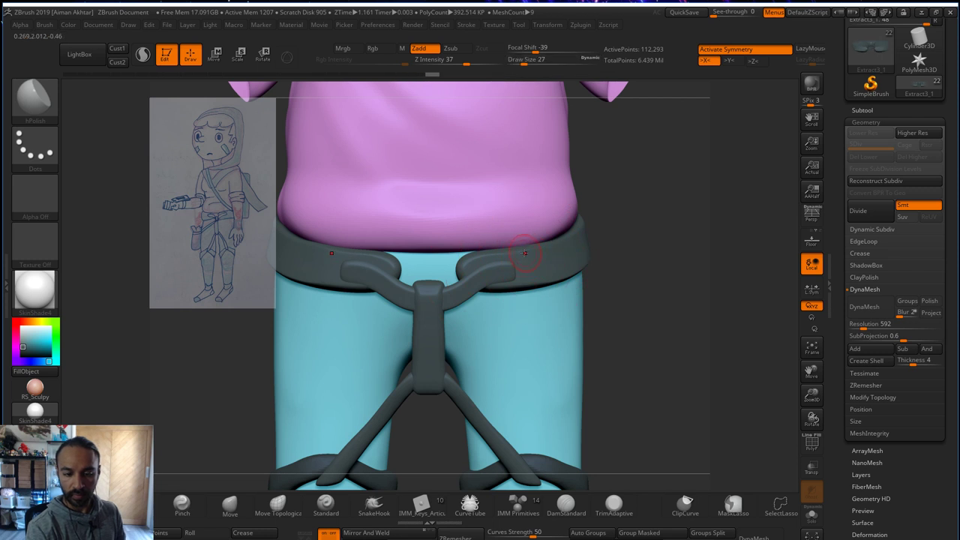
key(s)
click(527, 254)
key(shift)
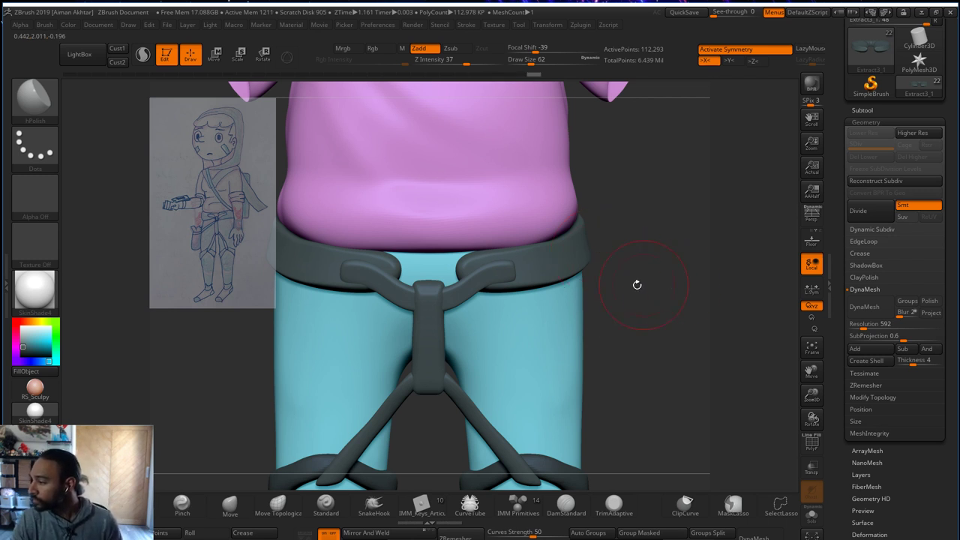
mouse_move(610, 333)
alt+mouse_down()
mouse_move(600, 332)
mouse_move(633, 338)
mouse_move(611, 364)
mouse_move(624, 381)
mouse_move(590, 351)
alt+mouse_up()
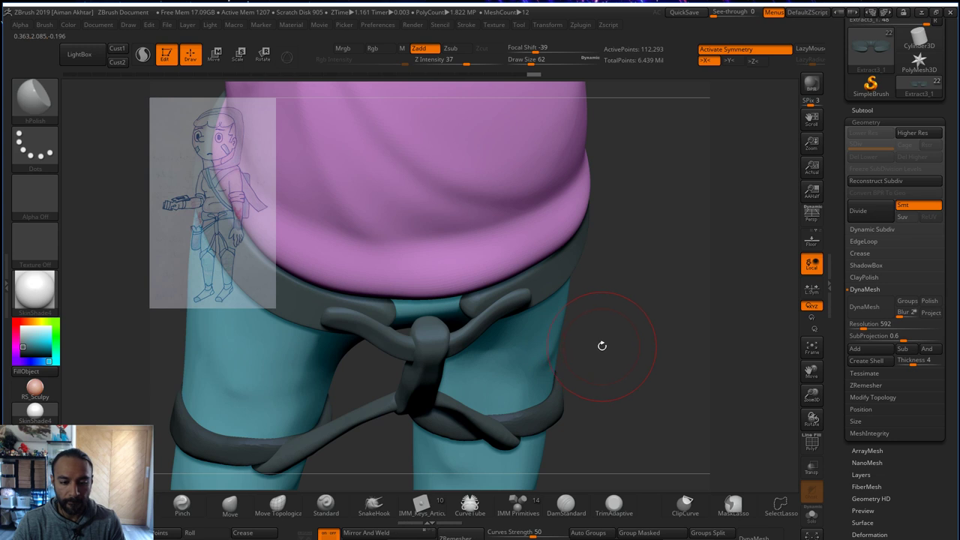
- Turn off symmetry and insert a small IMM Primitives cube at the belt's front end beside the knot
click(42, 111)
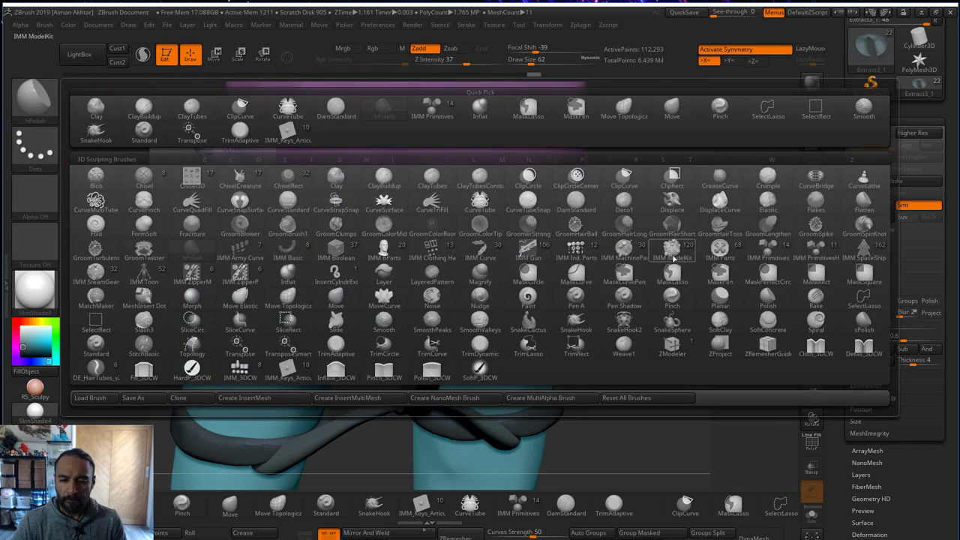
click(764, 251)
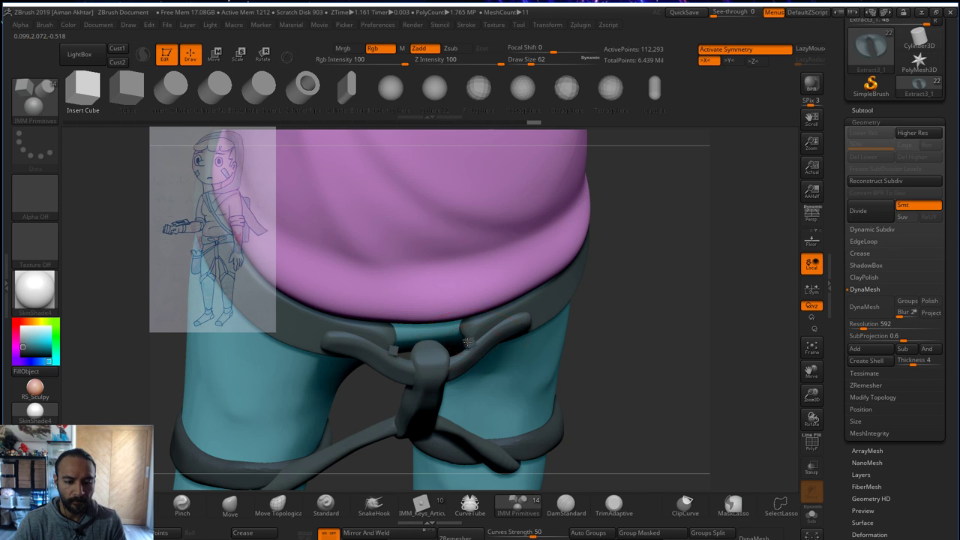
key(x)
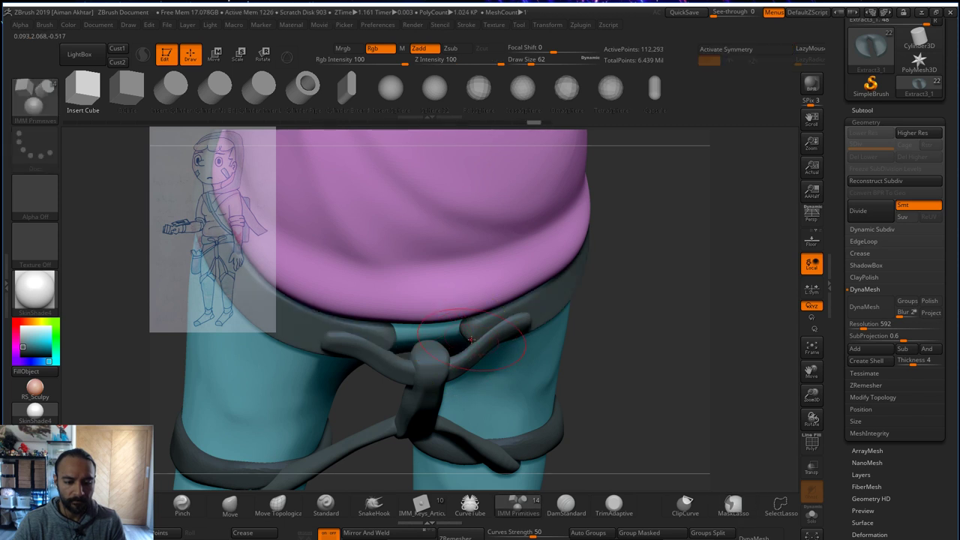
drag(469, 344, 470, 345)
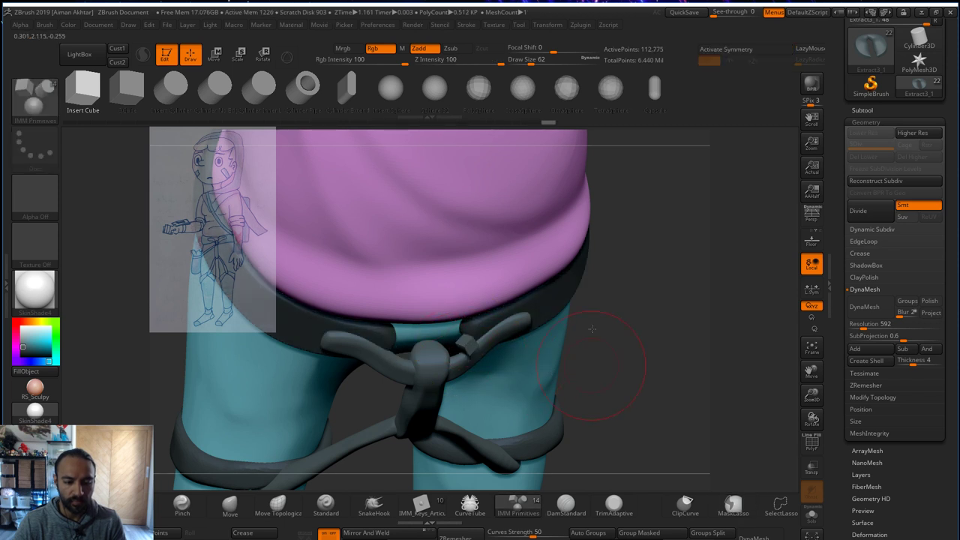
- Split the inserted cube from the belt into its own subtool and select it
drag(602, 367, 599, 327)
click(863, 110)
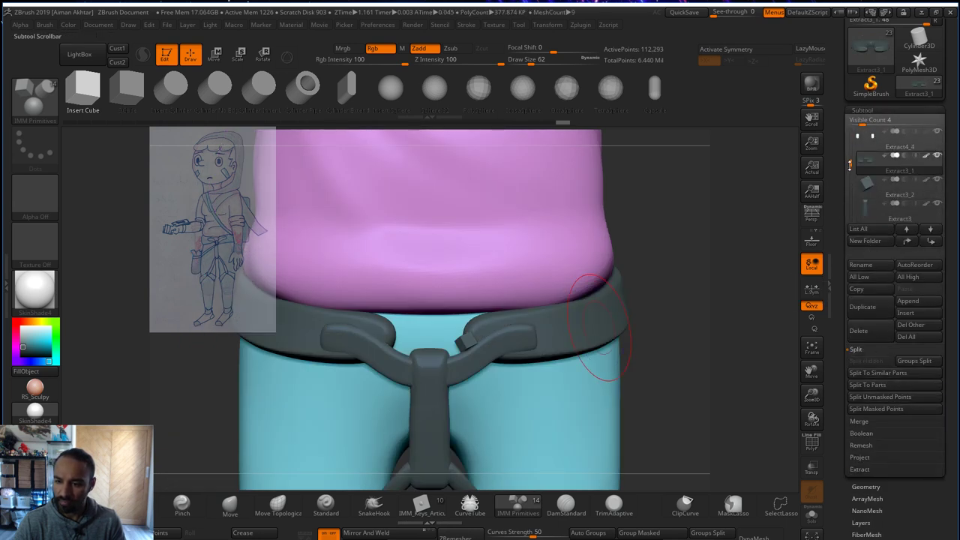
drag(679, 367, 773, 318)
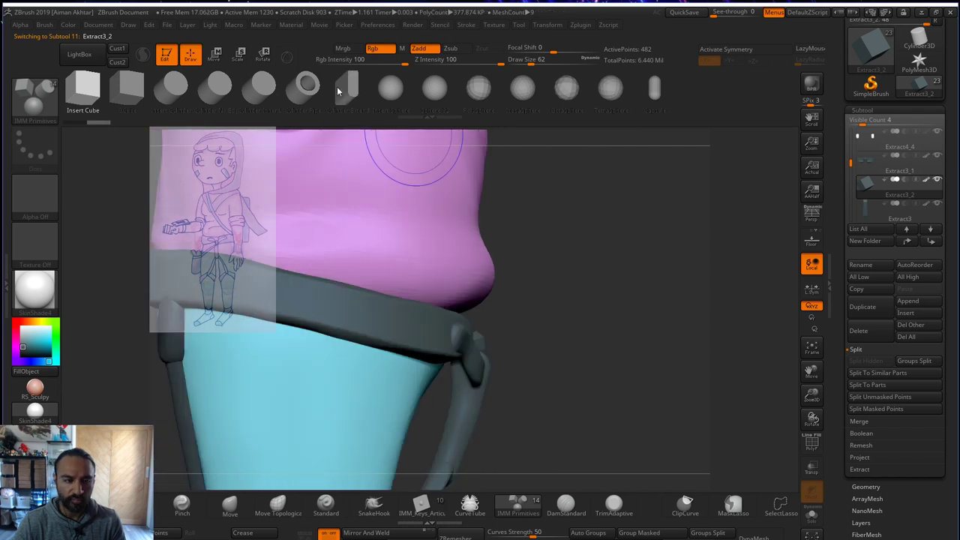
- Stretch the cube into a longer block along its axis using the Move transpose line
click(215, 56)
drag(589, 356, 539, 367)
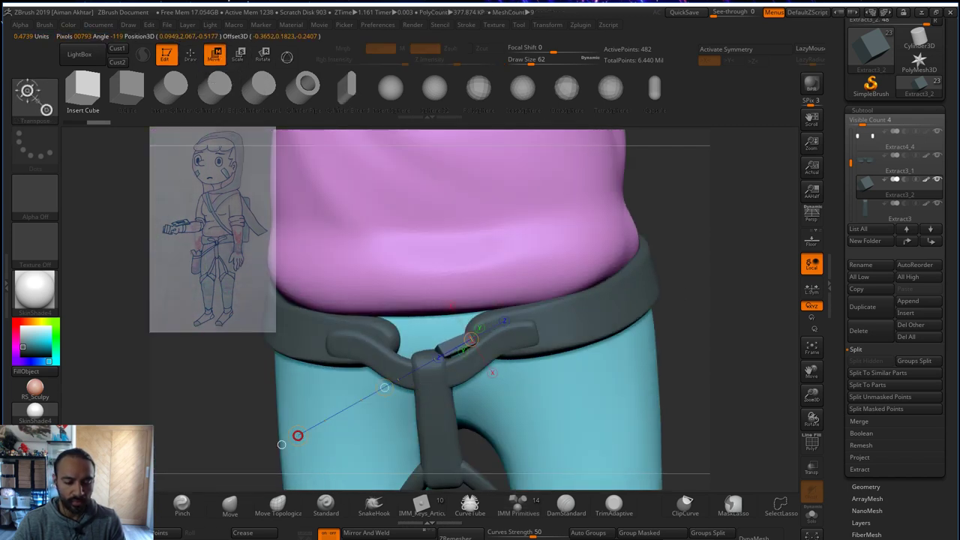
drag(298, 435, 274, 420)
right_drag(274, 421, 322, 419)
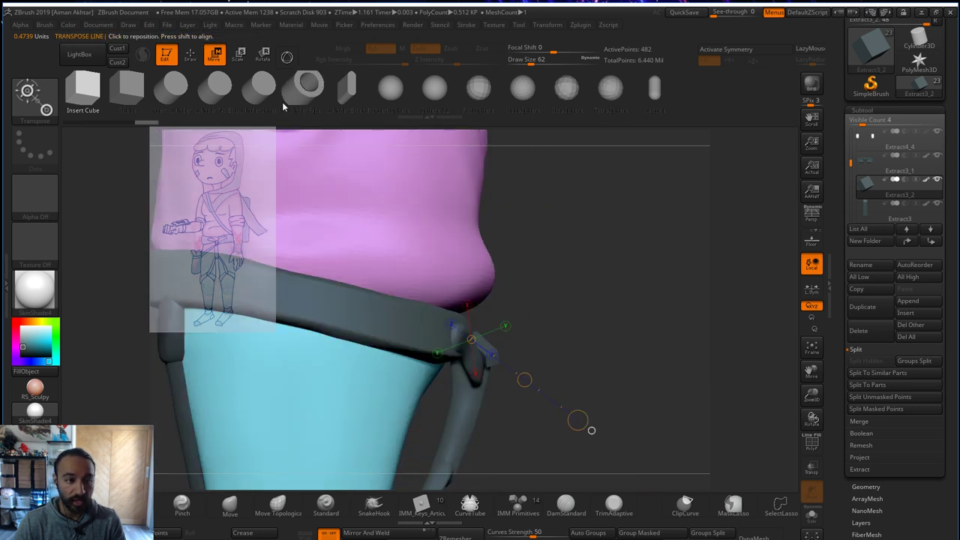
- Rotate the block so that it spans the gap between the belt's front ends behind the knot
key(r)
drag(579, 416, 527, 307)
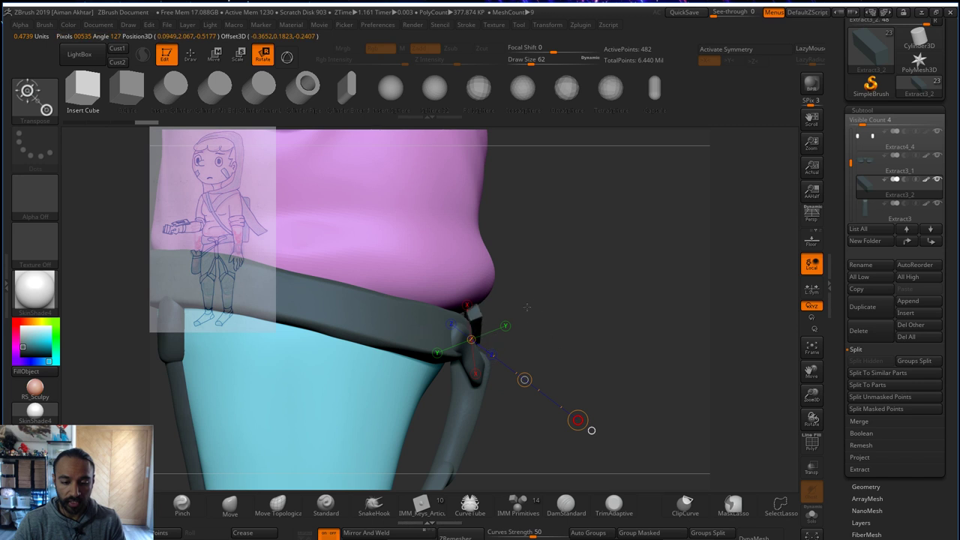
right_drag(484, 383, 662, 369)
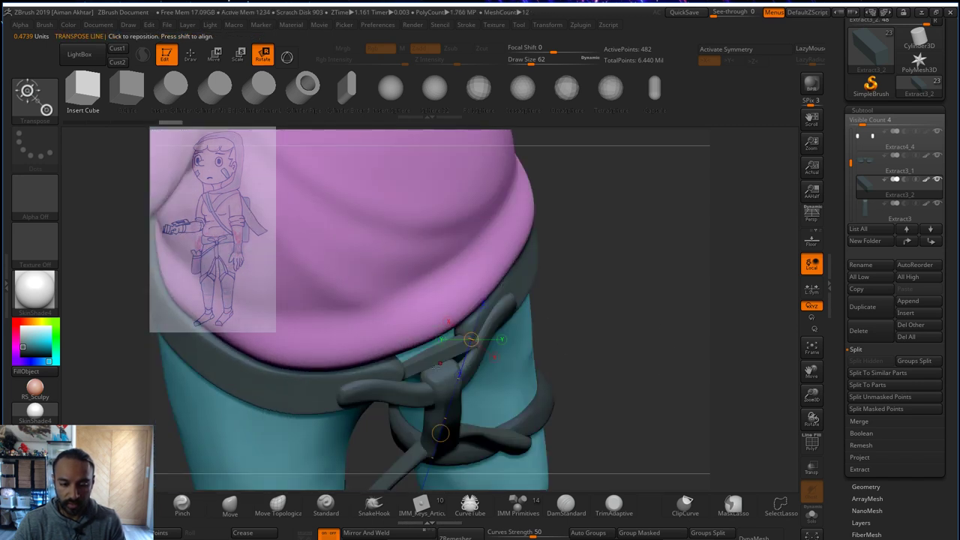
- Move the block into place between the belt's front ends behind the knot using Move transpose lines from two viewing angles
drag(442, 358, 492, 335)
key(w)
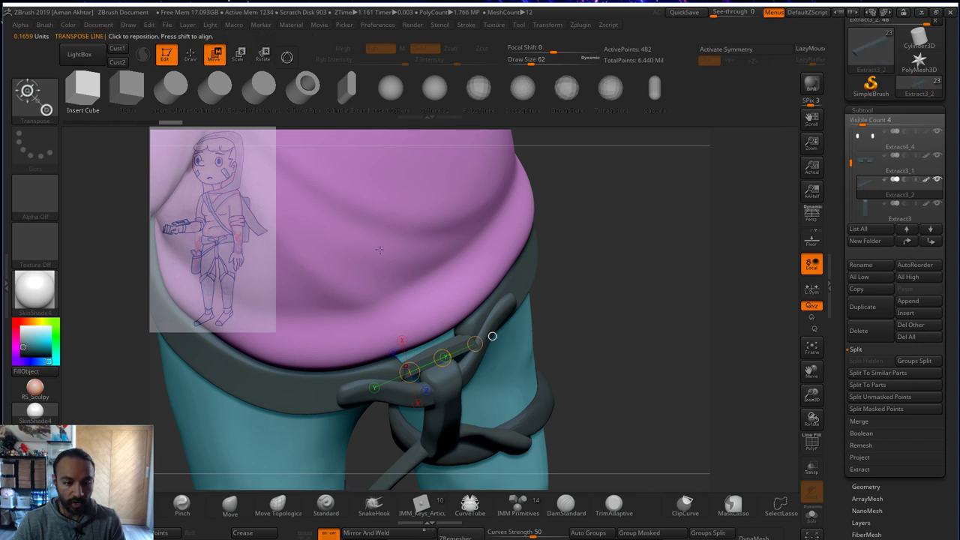
drag(442, 358, 440, 360)
drag(631, 303, 618, 278)
mouse_move(617, 277)
right_down()
mouse_move(458, 352)
mouse_move(389, 409)
right_up()
drag(401, 381, 278, 431)
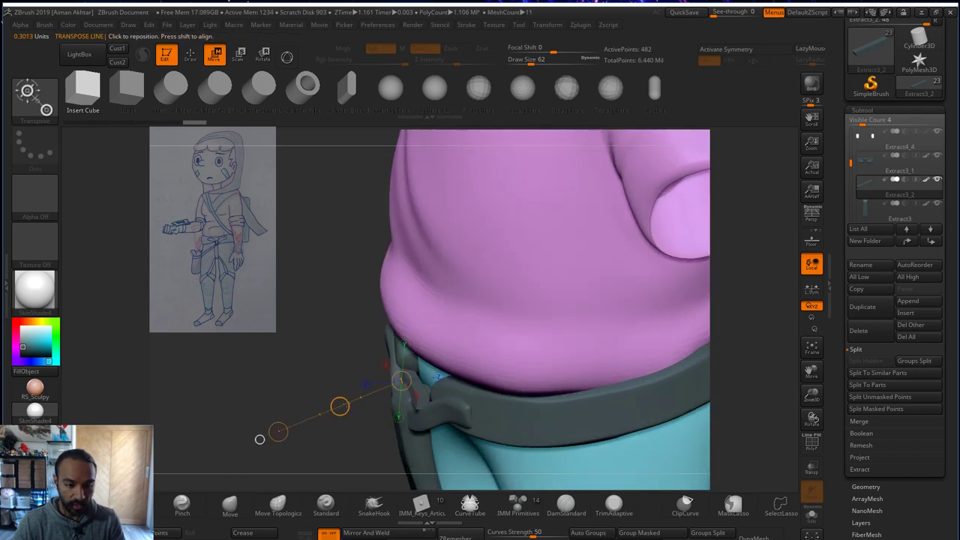
drag(340, 407, 356, 401)
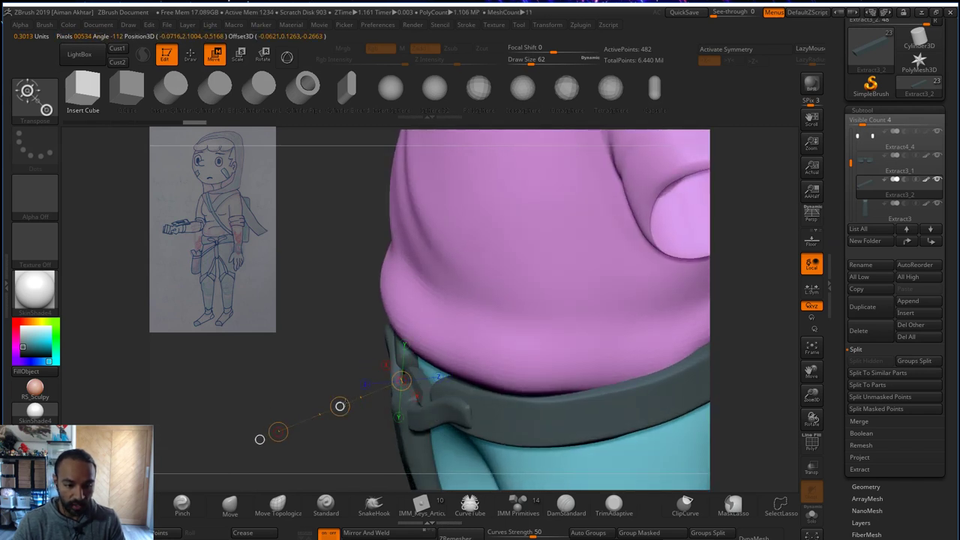
right_drag(339, 406, 379, 402)
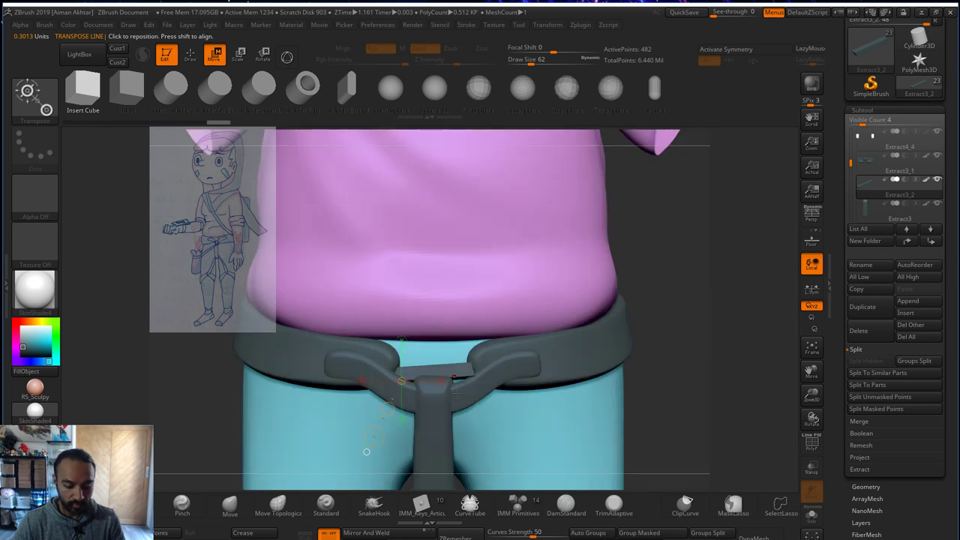
- Straighten the tilted block into a level crossbar with the Move brush
key(q)
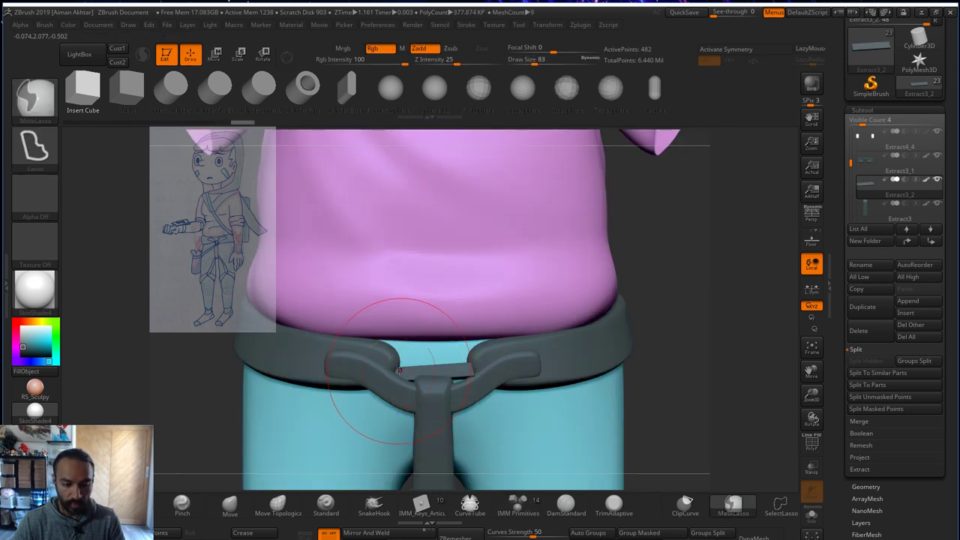
key(b)
key(m)
key(v)
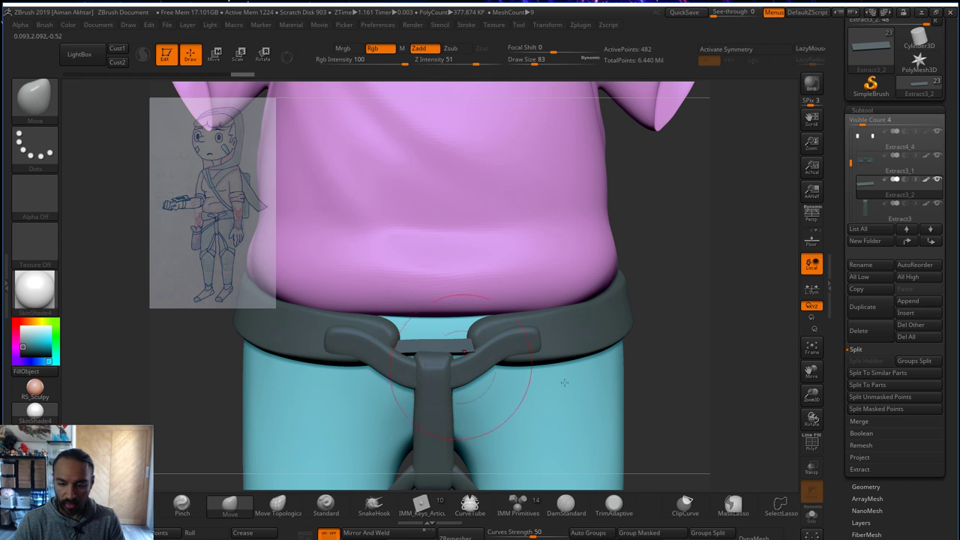
- DynaMesh the crossbar at resolution 592 and apply Mirror And Weld to make it symmetrical
click(865, 487)
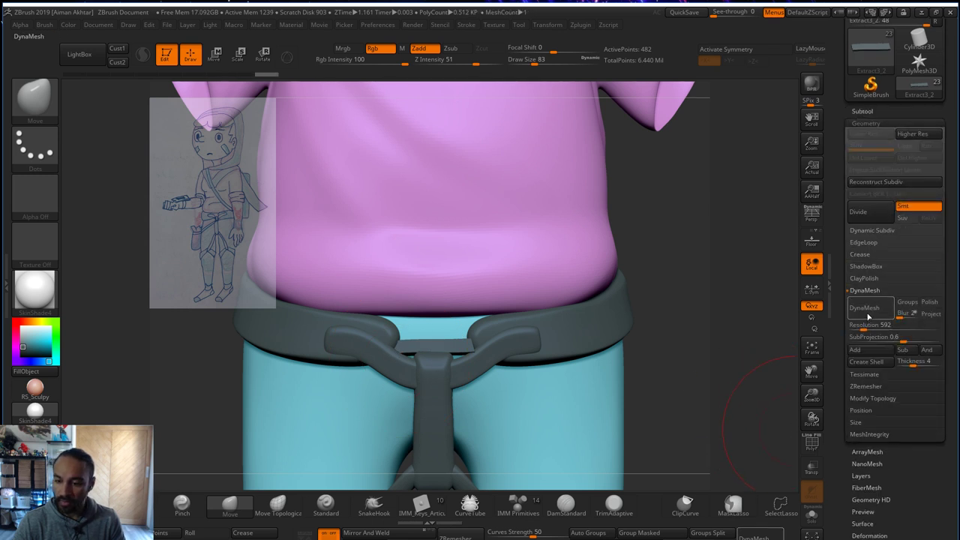
click(866, 313)
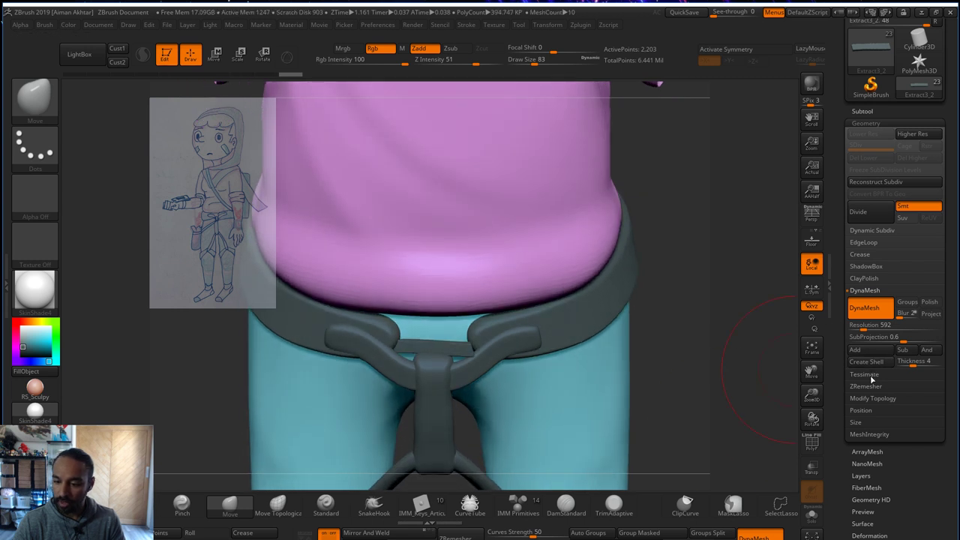
click(869, 398)
click(872, 362)
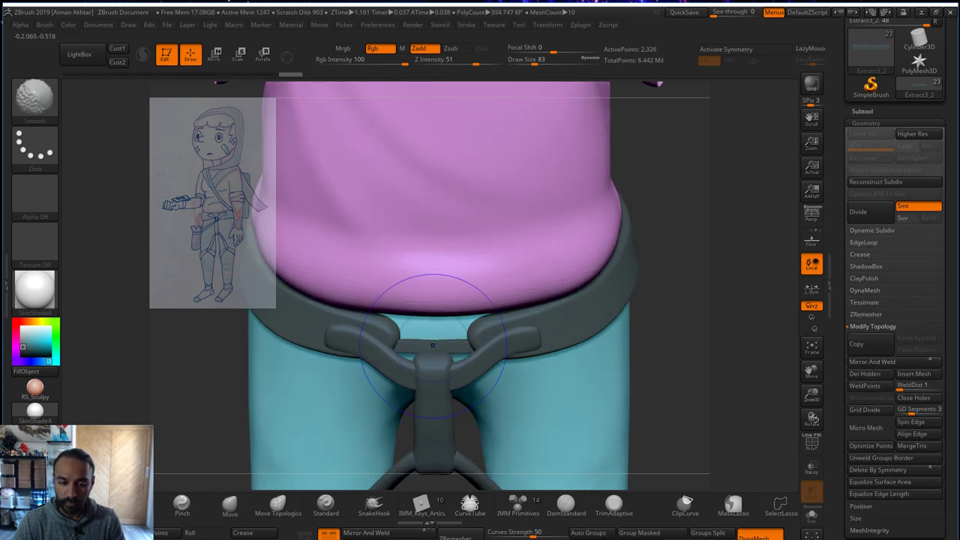
- Turn on X symmetry, thicken the crossbar with the Inflate brush and smooth its hard edges
shift+drag(421, 345, 424, 345)
key(b)
key(i)
key(n)
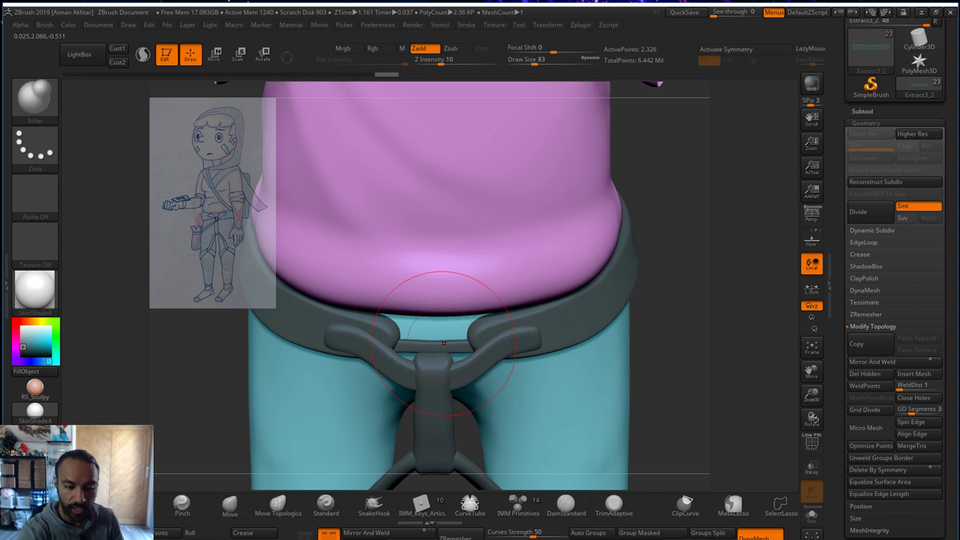
key(x)
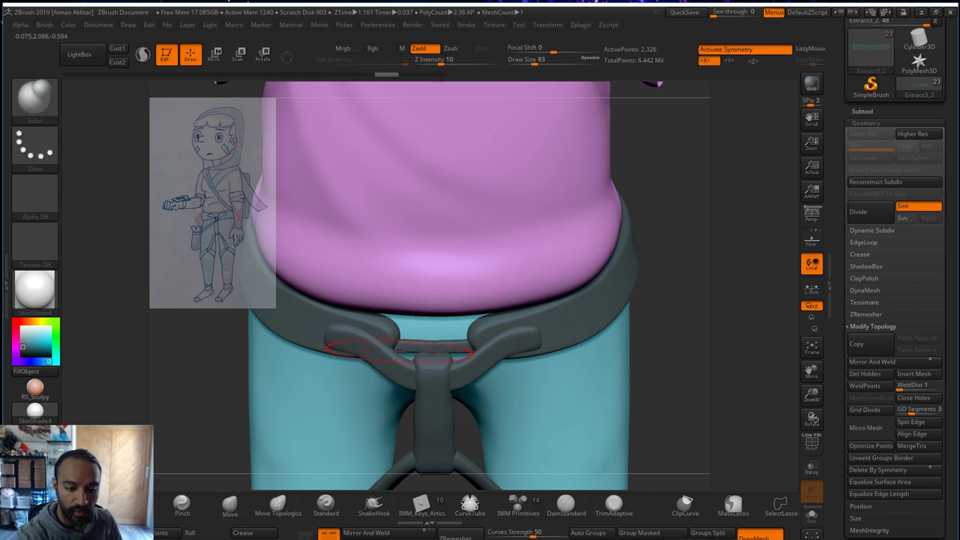
shift+drag(715, 266, 573, 251)
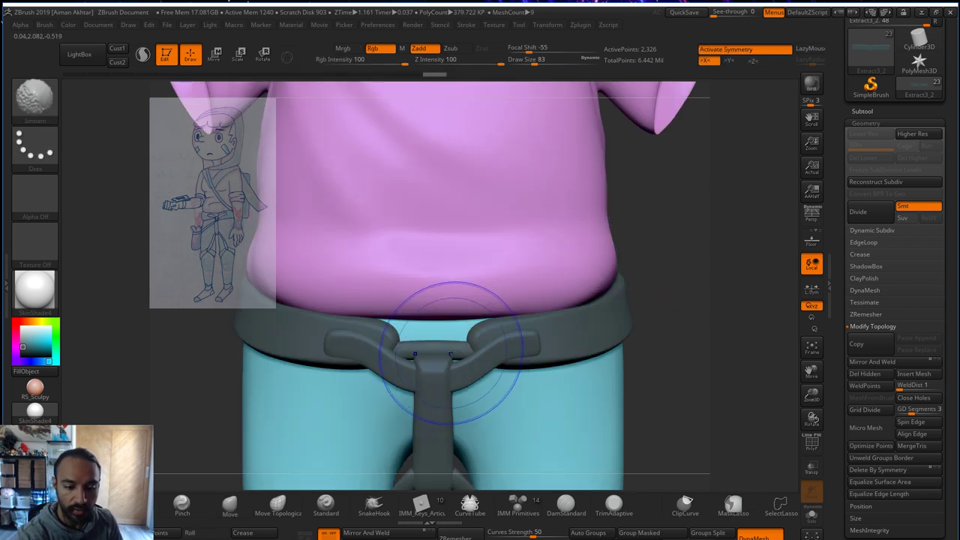
shift+drag(444, 354, 429, 356)
- Reshape the crossbar with the Move brush so that it follows the belt's curve and tucks behind the knot
key(b)
key(m)
key(v)
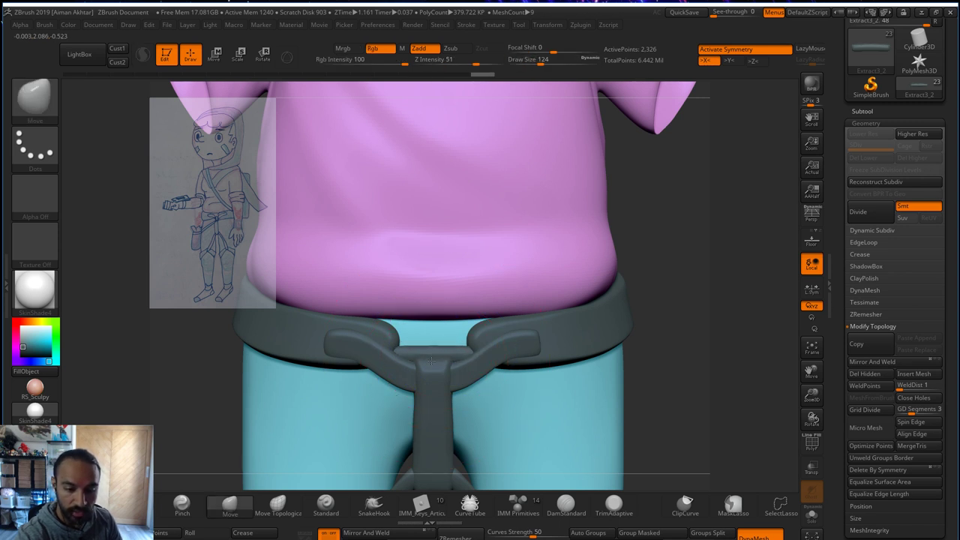
key(s)
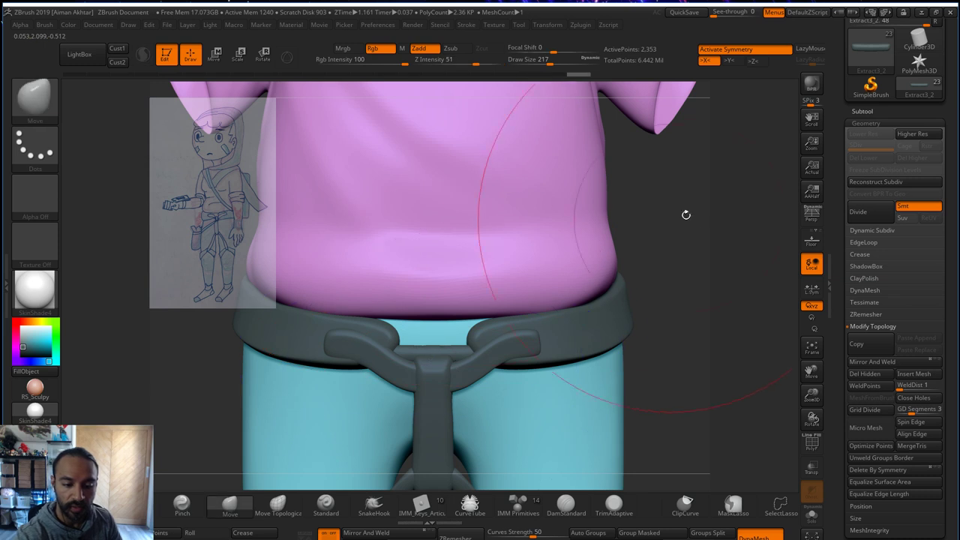
mouse_move(685, 215)
mouse_down()
mouse_move(675, 278)
mouse_move(653, 217)
mouse_move(583, 352)
mouse_up()
key(s)
drag(451, 360, 431, 355)
key(s)
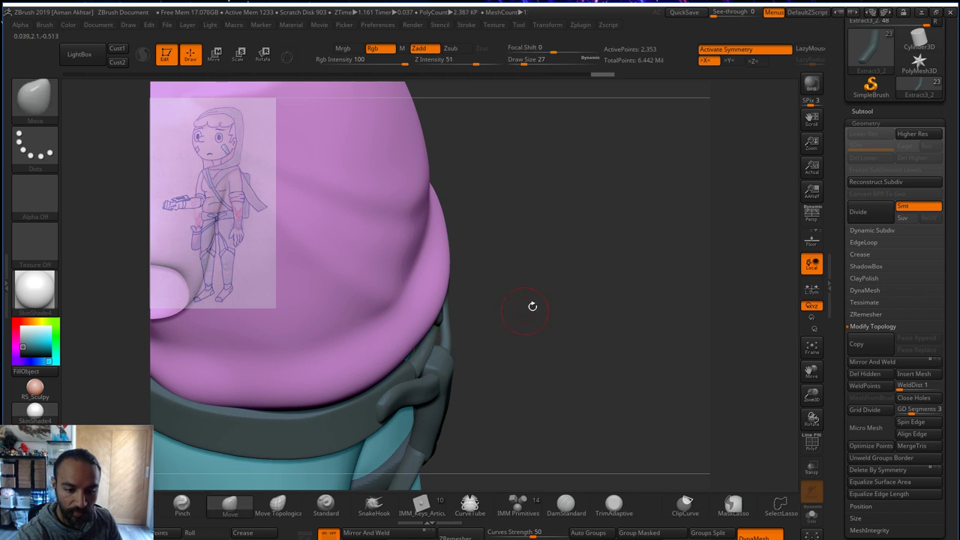
drag(531, 305, 652, 218)
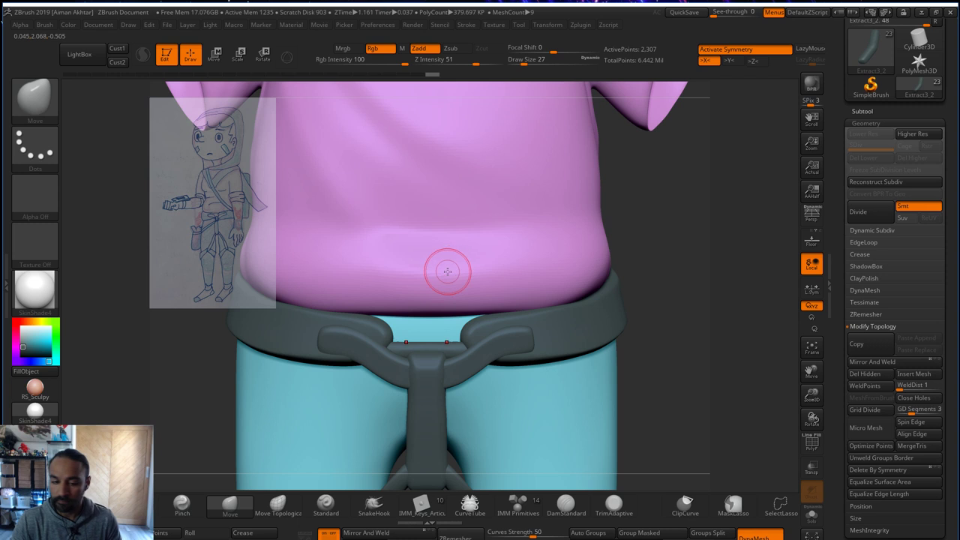
- Select the vertical centre strap, widen its rear side toward the thigh with the Move brush and update its DynaMesh
drag(706, 373, 587, 255)
alt+click(476, 289)
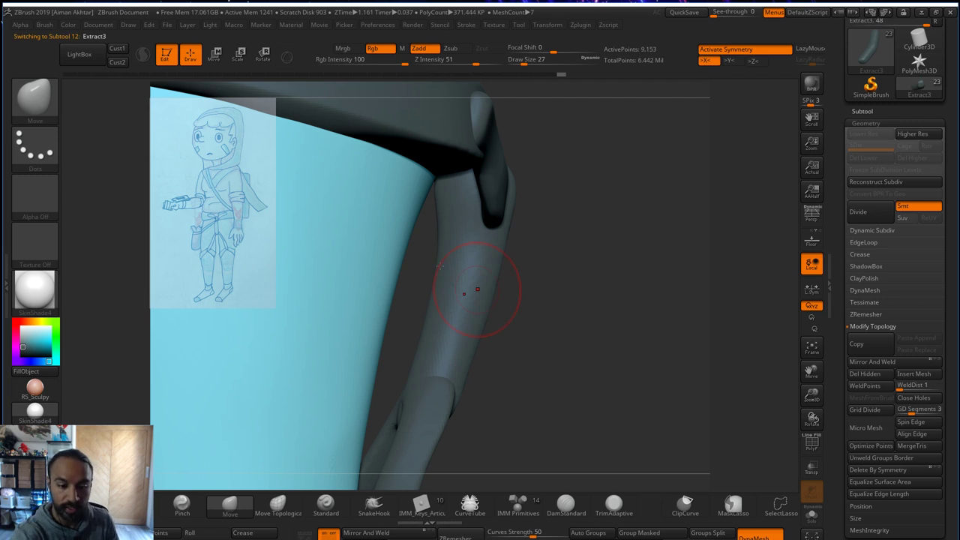
key(s)
drag(441, 278, 436, 258)
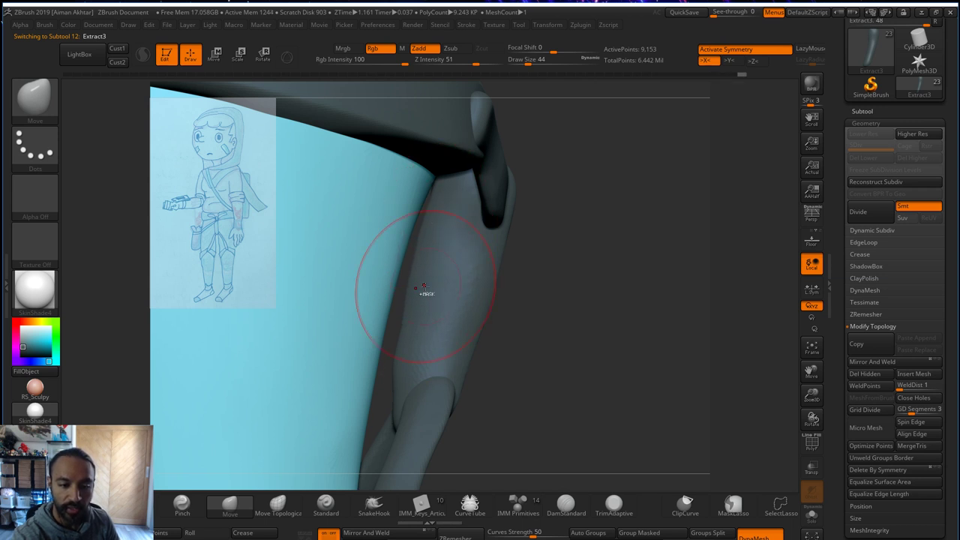
ctrl+drag(536, 274, 550, 285)
- Carve lengthwise grooves into the side of the centre strap with the DamStandard brush, updating the DynaMesh between strokes
click(572, 513)
key(s)
mouse_move(479, 217)
mouse_down()
mouse_move(470, 216)
mouse_move(479, 199)
mouse_move(440, 321)
mouse_move(433, 375)
mouse_move(474, 227)
mouse_move(441, 378)
mouse_move(477, 193)
mouse_up()
key(s)
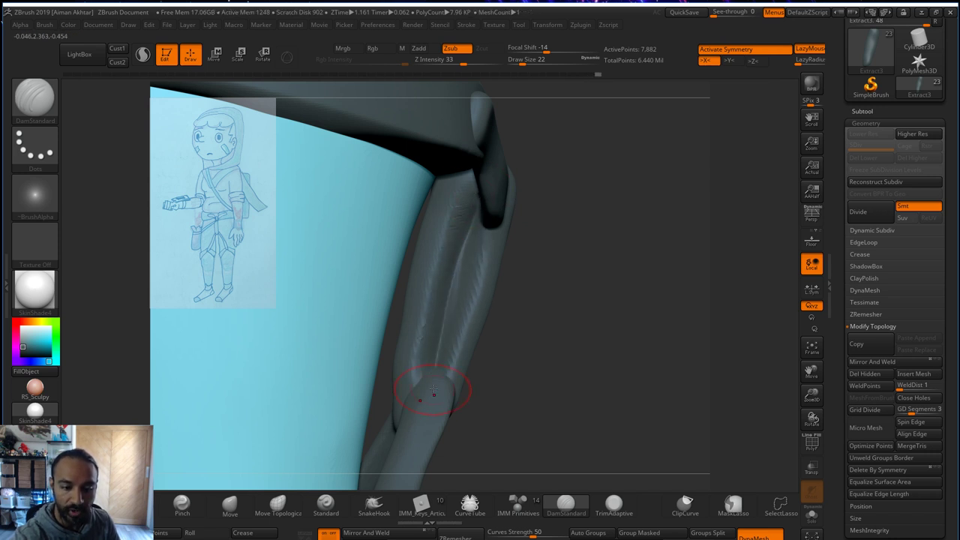
mouse_move(436, 381)
mouse_down()
mouse_move(476, 201)
mouse_move(438, 367)
mouse_move(465, 208)
mouse_up()
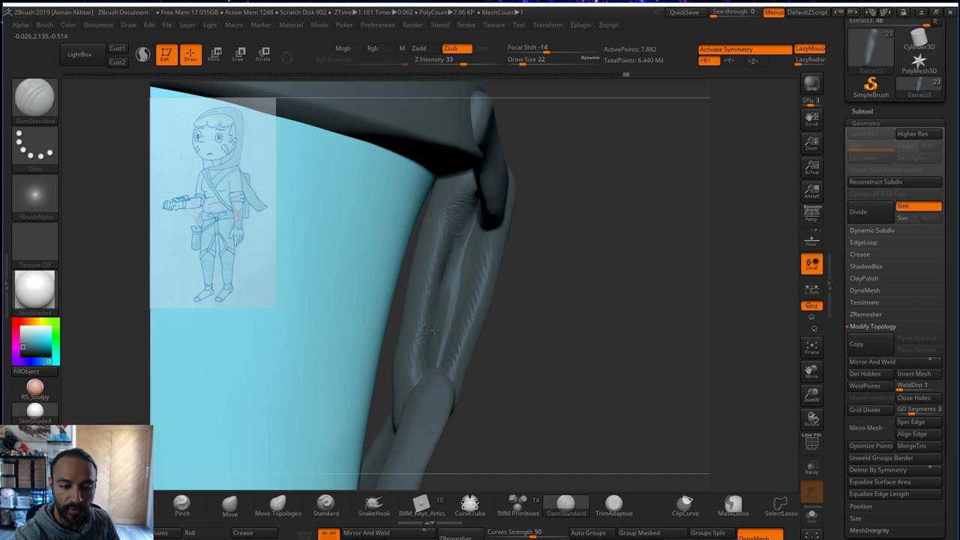
drag(434, 330, 452, 323)
mouse_move(574, 284)
ctrl+mouse_down()
mouse_move(584, 237)
mouse_move(600, 270)
ctrl+mouse_up()
drag(478, 196, 434, 388)
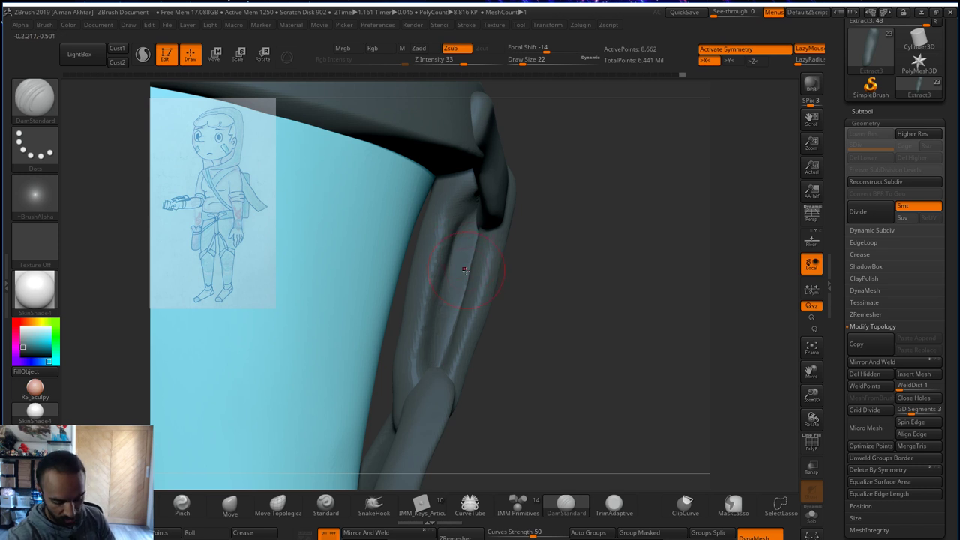
- Swell the strap's layers beside the carved groove with a larger Inflate brush
key(b)
key(p)
key(i)
key(b)
key(i)
key(n)
key(s)
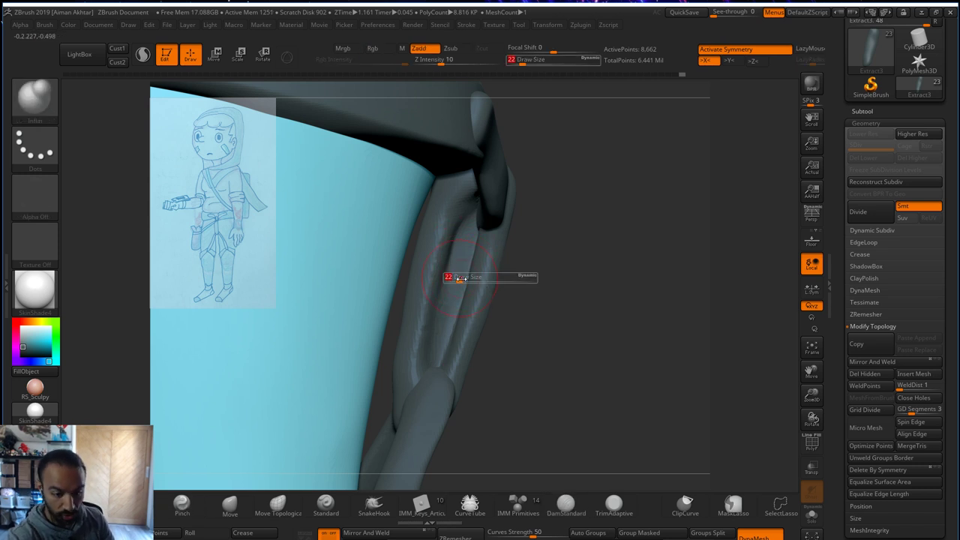
drag(455, 278, 468, 278)
mouse_move(477, 225)
mouse_down()
mouse_move(452, 338)
mouse_move(464, 288)
mouse_up()
- Inflate the strap's side from a front three-quarter view at draw size 51 and smooth its upper end
drag(585, 243, 703, 239)
mouse_move(704, 236)
ctrl+right_down()
mouse_move(722, 249)
mouse_move(710, 224)
ctrl+right_up()
key(s)
drag(465, 247, 459, 248)
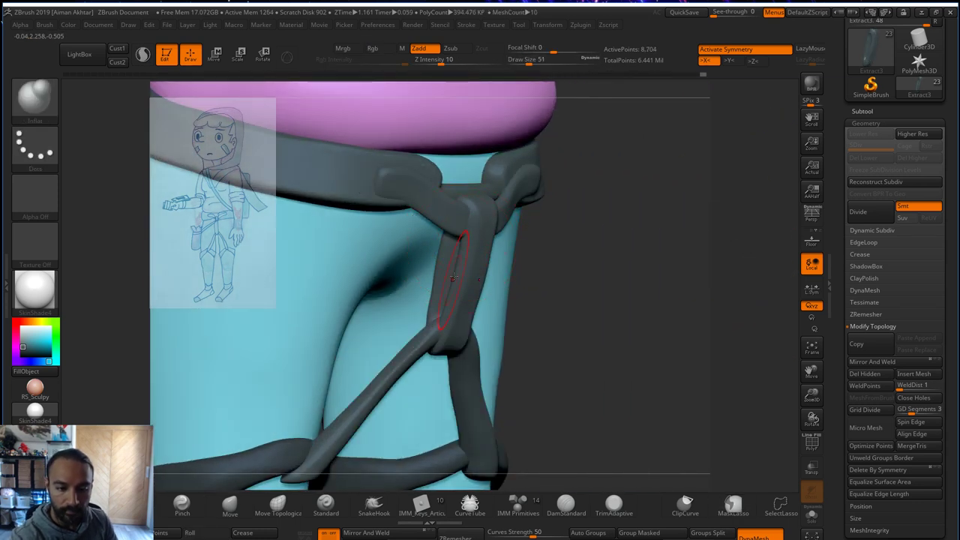
shift+drag(466, 210, 466, 226)
- Adjust the centre strap's outline from the knot down to its lower end with the Move brush at varying sizes
key(b)
key(m)
key(v)
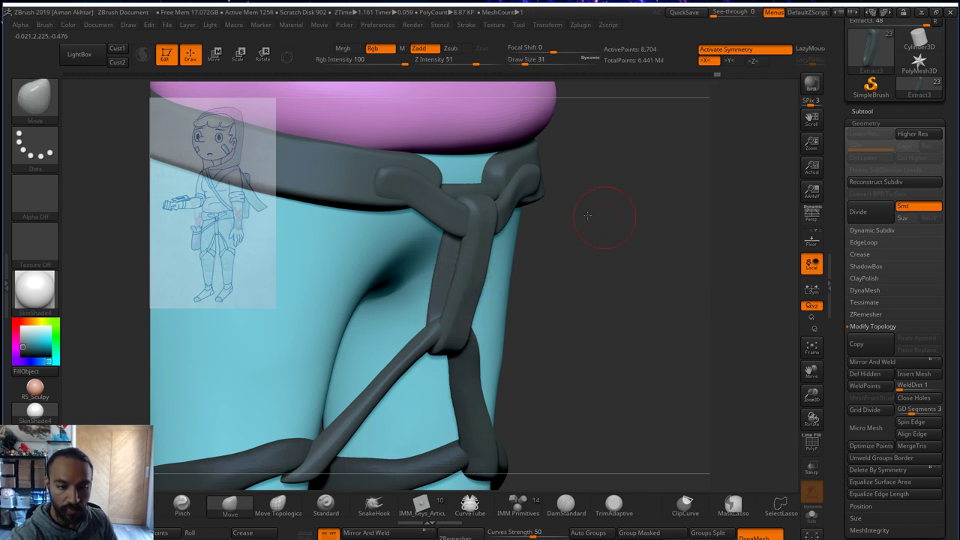
drag(587, 215, 470, 247)
key(s)
mouse_move(468, 251)
mouse_down()
mouse_move(481, 217)
mouse_move(469, 207)
mouse_move(470, 381)
mouse_up()
key(s)
key(s)
key(s)
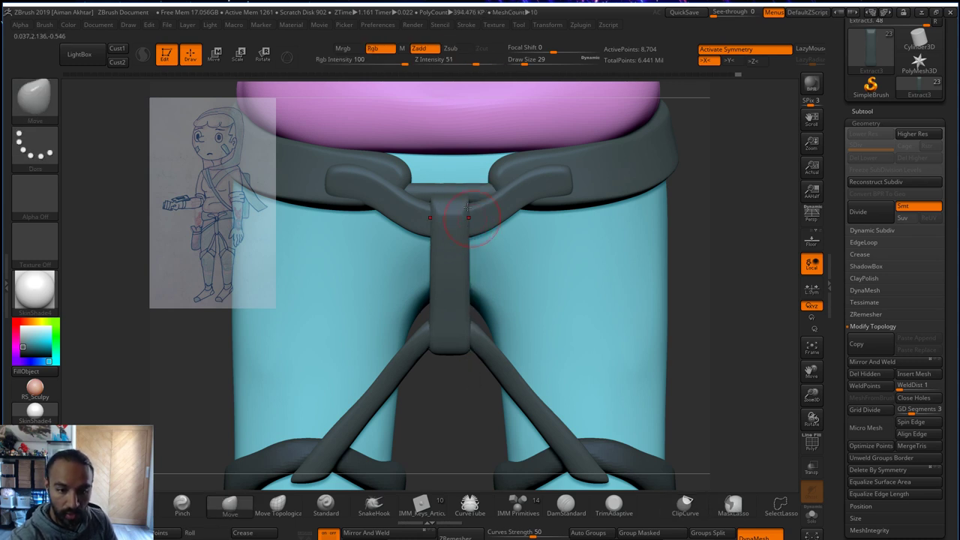
- Smooth the centre strap's front face, upper corner and grooved side
shift+drag(452, 268, 450, 289)
drag(696, 210, 764, 204)
shift+drag(441, 201, 440, 209)
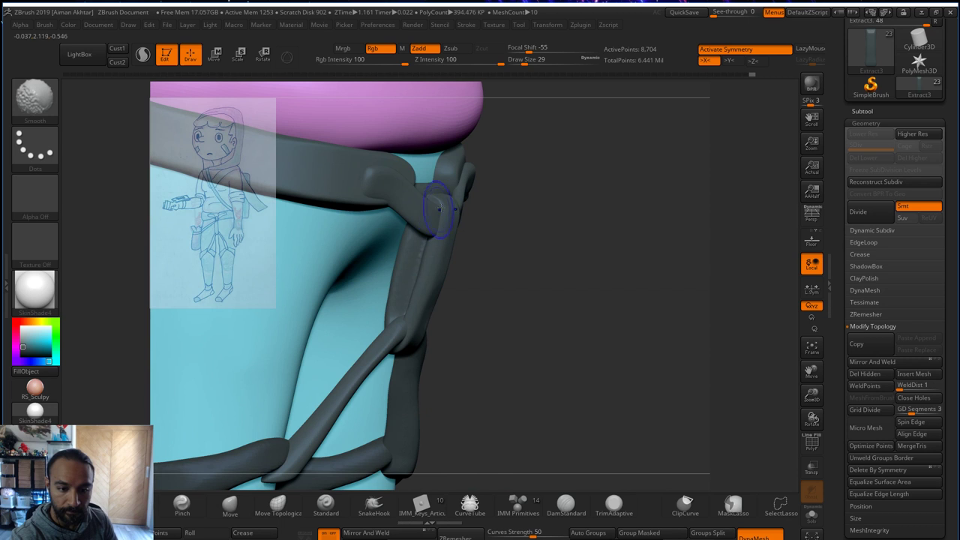
shift+drag(401, 238, 382, 313)
- Refine the centre strap's side profile with the Move brush and update its DynaMesh
mouse_move(545, 244)
alt+mouse_down()
mouse_move(557, 248)
mouse_move(488, 272)
alt+mouse_up()
key(s)
drag(412, 328, 380, 324)
key(s)
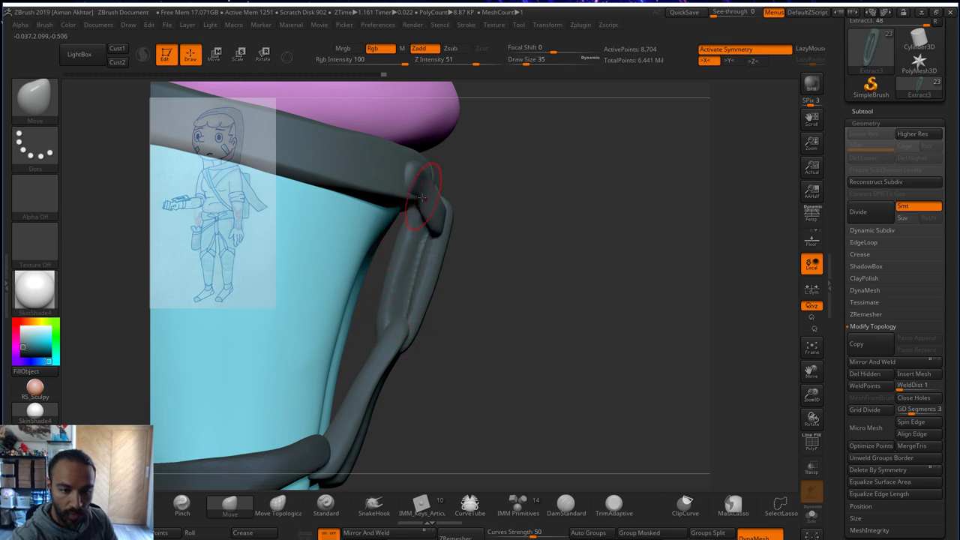
mouse_move(422, 197)
ctrl+alt+mouse_down()
mouse_move(417, 204)
mouse_move(421, 188)
ctrl+alt+mouse_up()
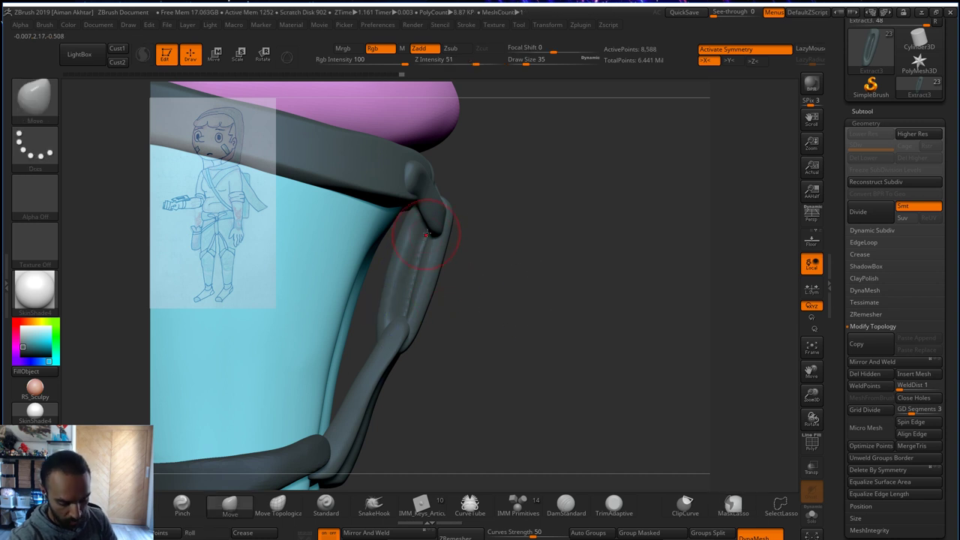
- Inflate the centre strap's grooved side at draw size 74 to close up the gap between its layers
key(i)
key(s)
mouse_move(416, 240)
mouse_down()
mouse_move(426, 241)
mouse_move(411, 256)
mouse_up()
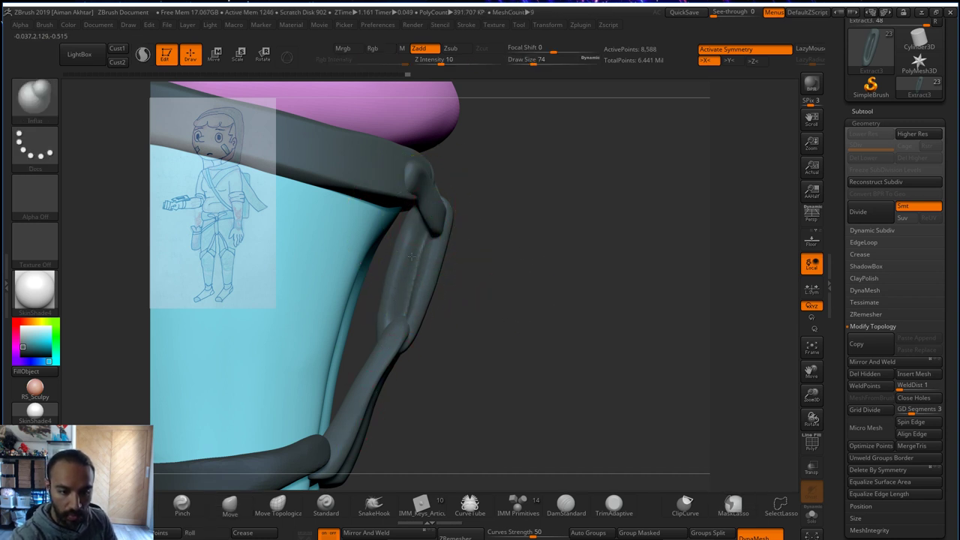
mouse_move(531, 221)
mouse_down()
mouse_move(495, 251)
mouse_move(446, 229)
mouse_up()
key(s)
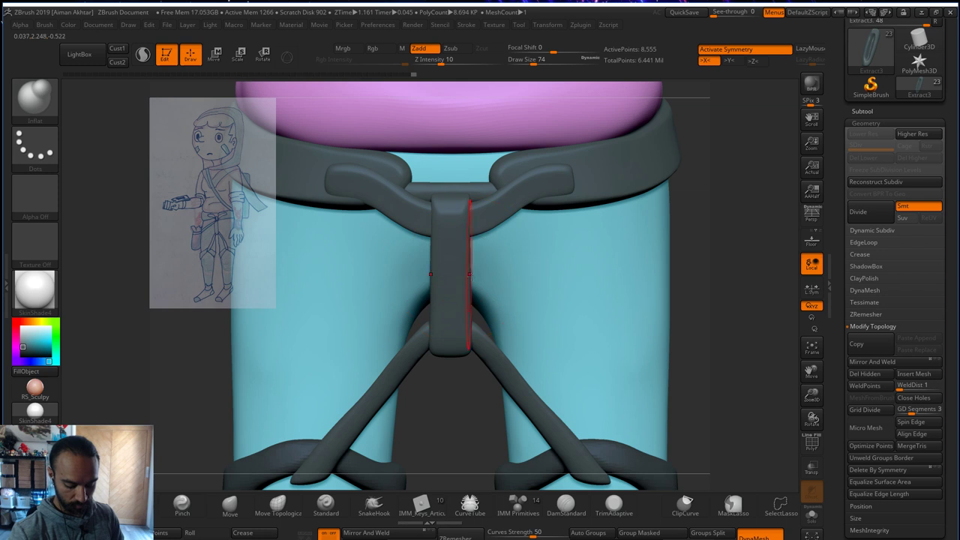
- Flatten the front face of the centre strap with the hPolish brush at draw size 23
key(s)
drag(454, 218, 443, 217)
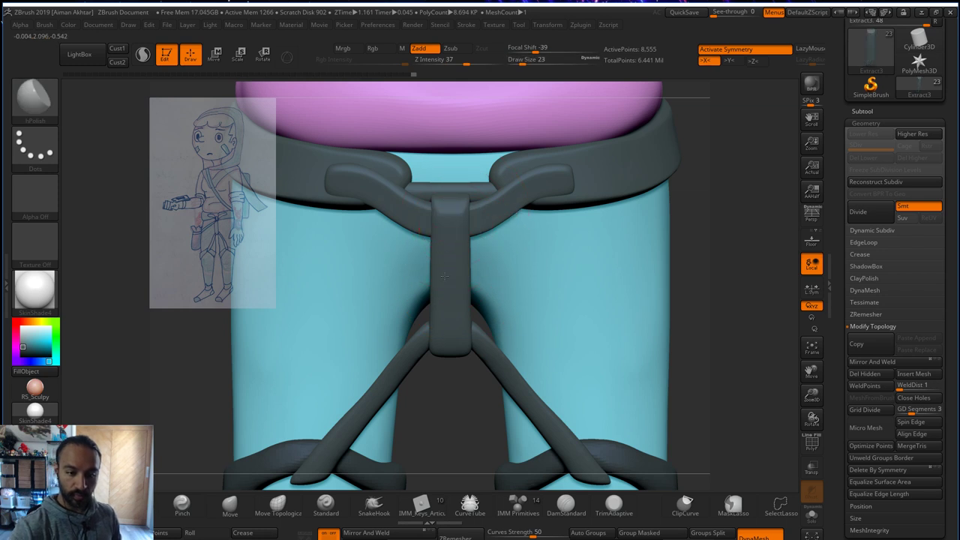
drag(459, 447, 453, 390)
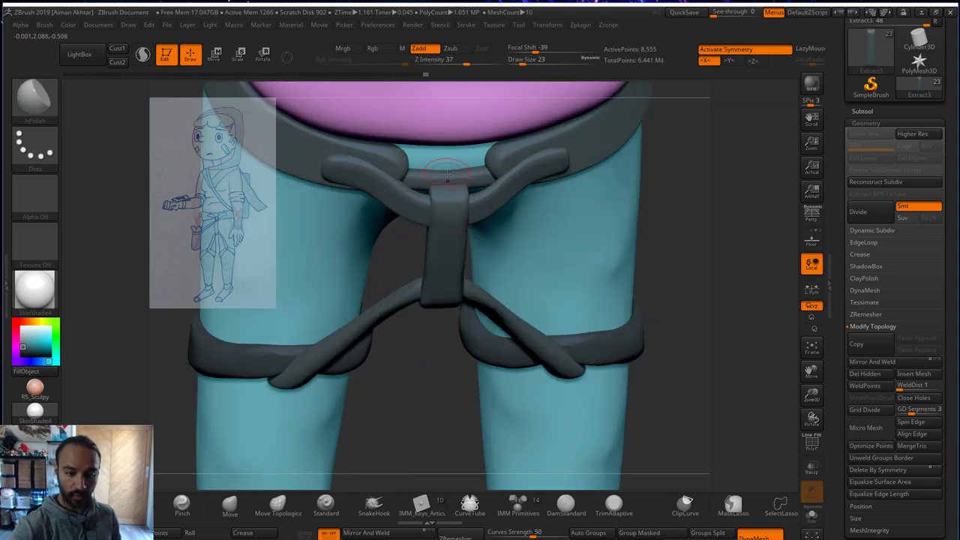
- Select the crossbar between the belt ends and duplicate it as a new subtool
shift+drag(666, 251, 755, 315)
right_drag(754, 315, 764, 297)
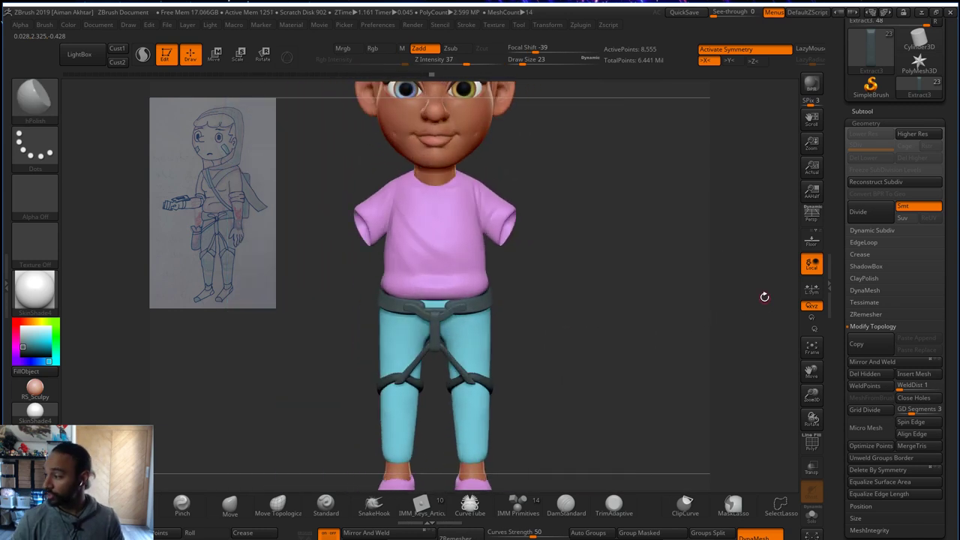
ctrl+right_drag(566, 390, 608, 394)
right_drag(644, 353, 654, 344)
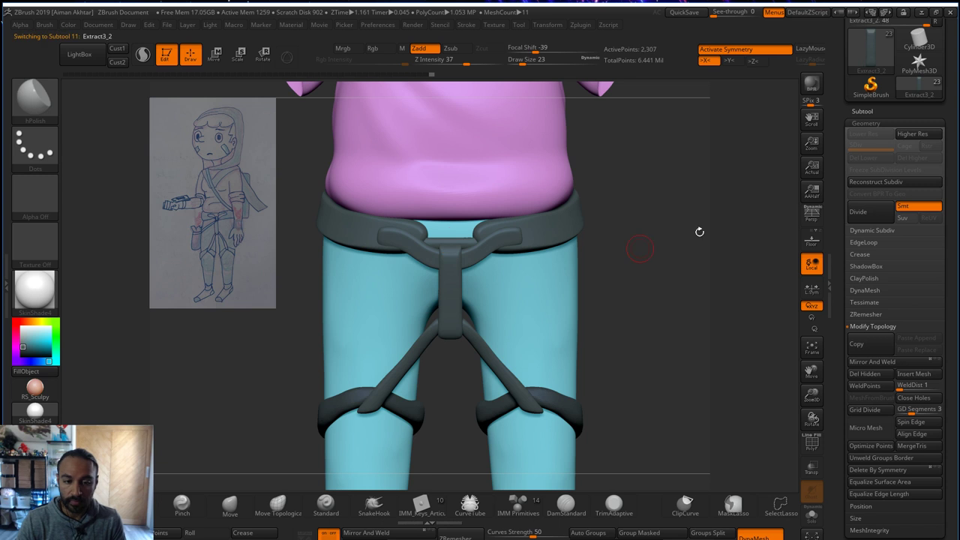
click(862, 112)
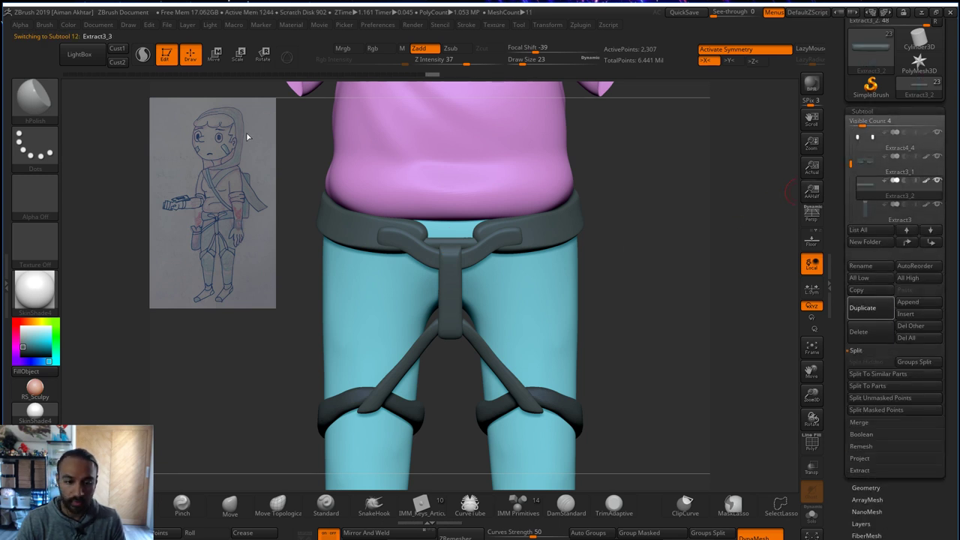
- Move the duplicated crossbar down to the lower end of the centre strap and adjust its depth from the side
key(w)
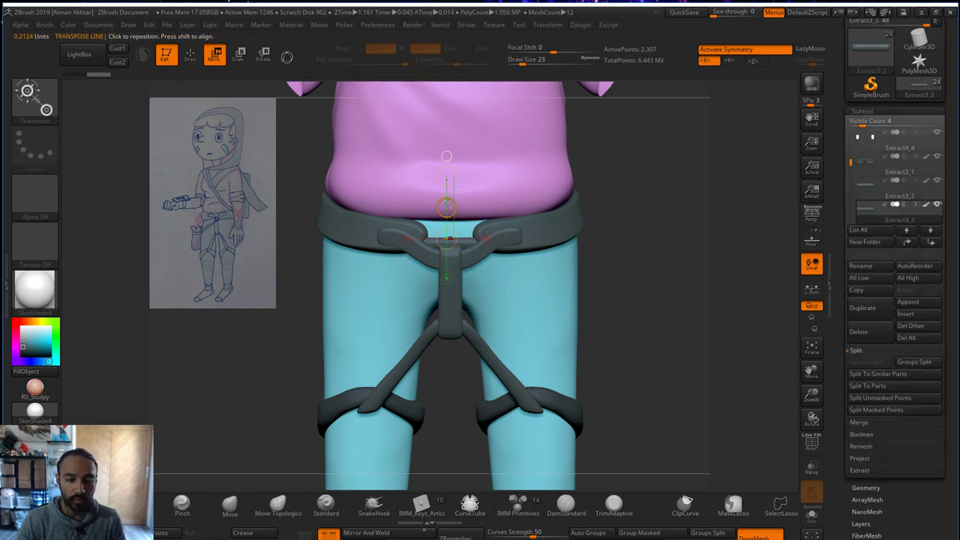
drag(447, 204, 444, 311)
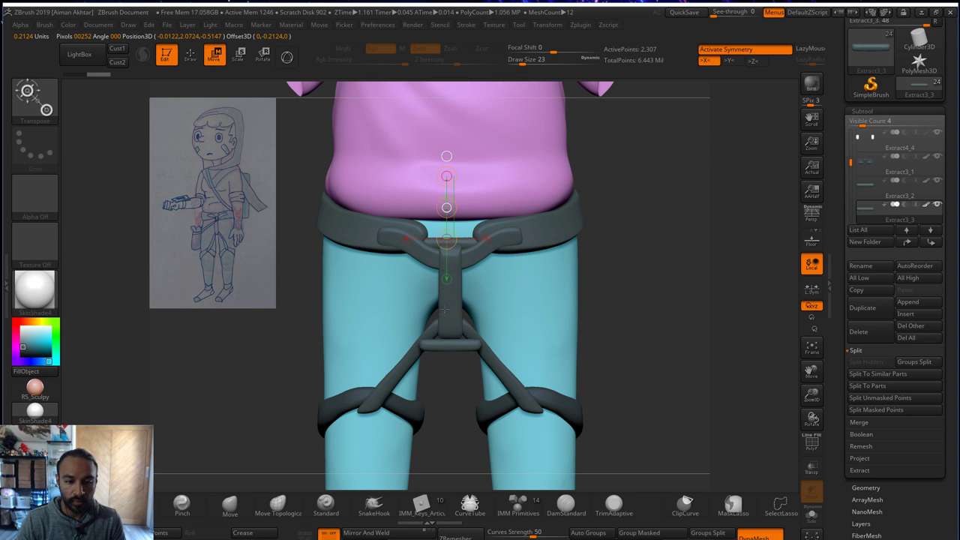
drag(637, 330, 697, 333)
drag(438, 345, 562, 345)
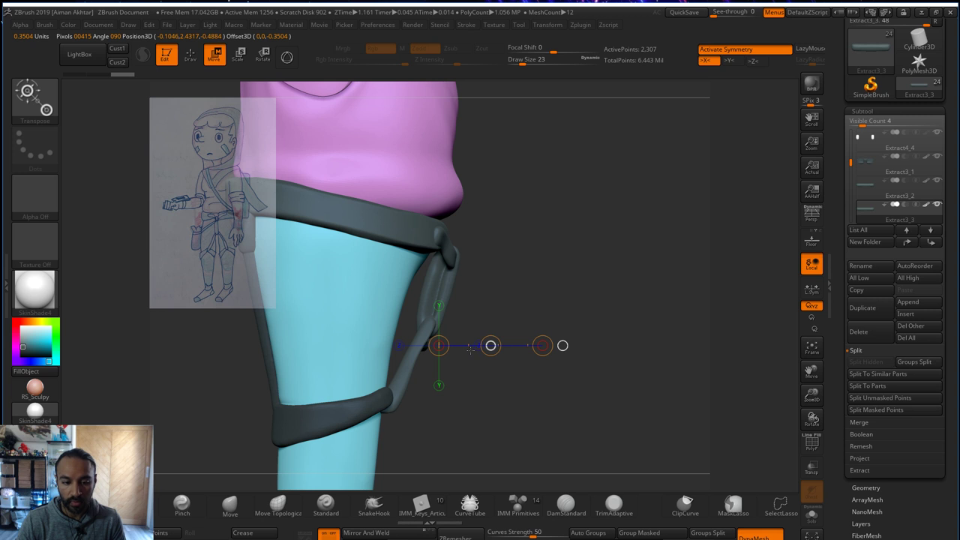
shift+drag(540, 394, 531, 389)
- Fine-tune the lower crossbar's height and depth so it sits between the upper ends of the diagonal leg straps
click(190, 57)
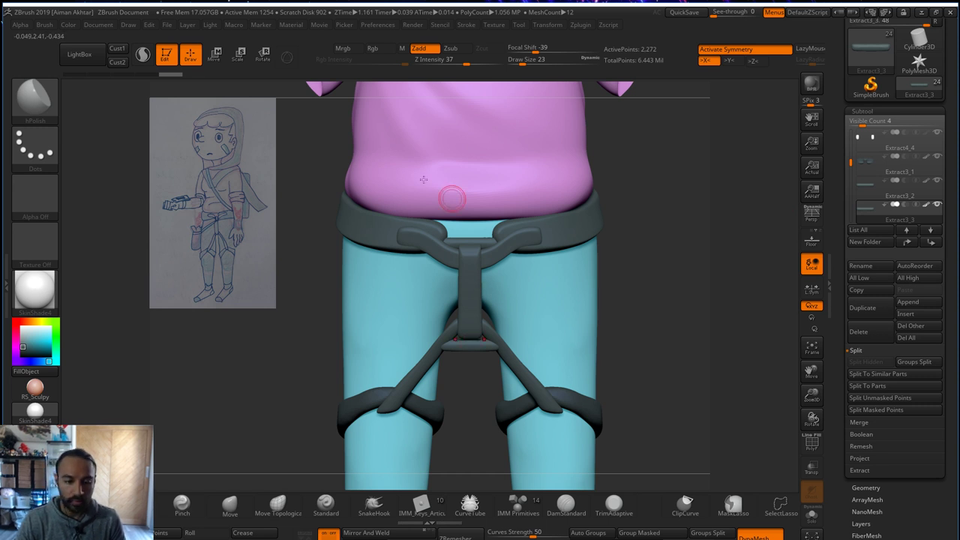
click(222, 56)
drag(500, 344, 500, 251)
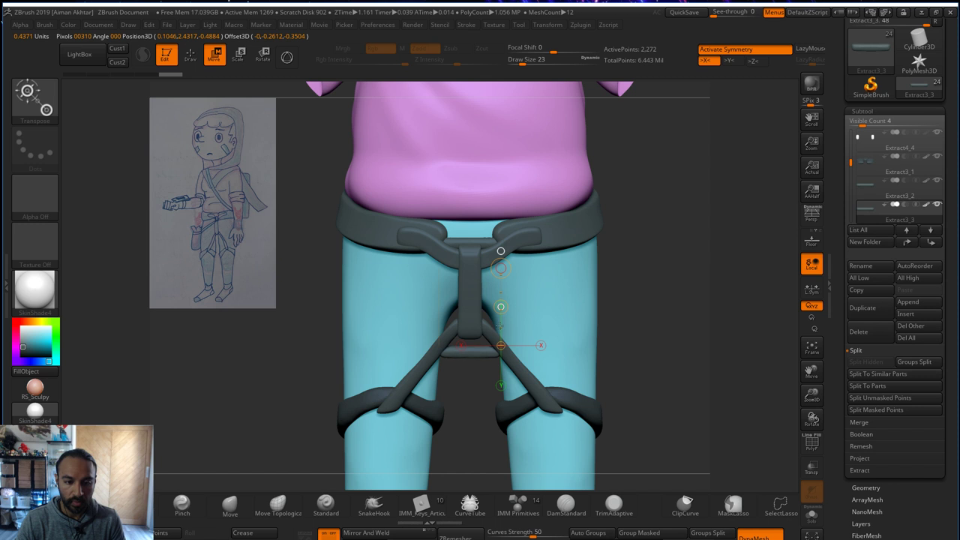
drag(503, 320, 500, 296)
shift+drag(668, 333, 686, 409)
shift+drag(485, 338, 605, 338)
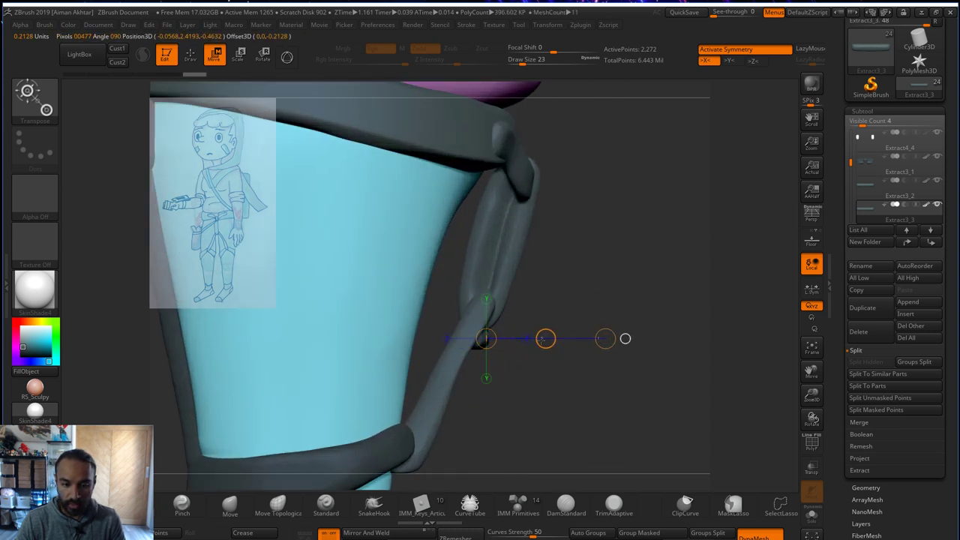
- Select the diagonal leg strap and thicken it along its side profile with the Inflat brush at draw size 51
alt+click(456, 358)
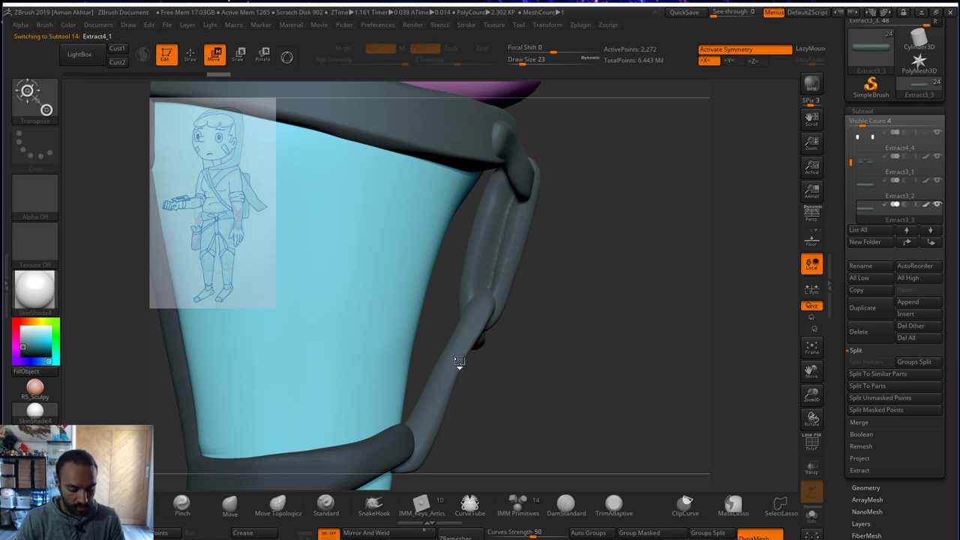
key(q)
key(s)
mouse_move(457, 351)
mouse_down()
mouse_move(471, 351)
mouse_move(457, 352)
mouse_up()
key(b)
key(m)
key(v)
key(s)
click(463, 353)
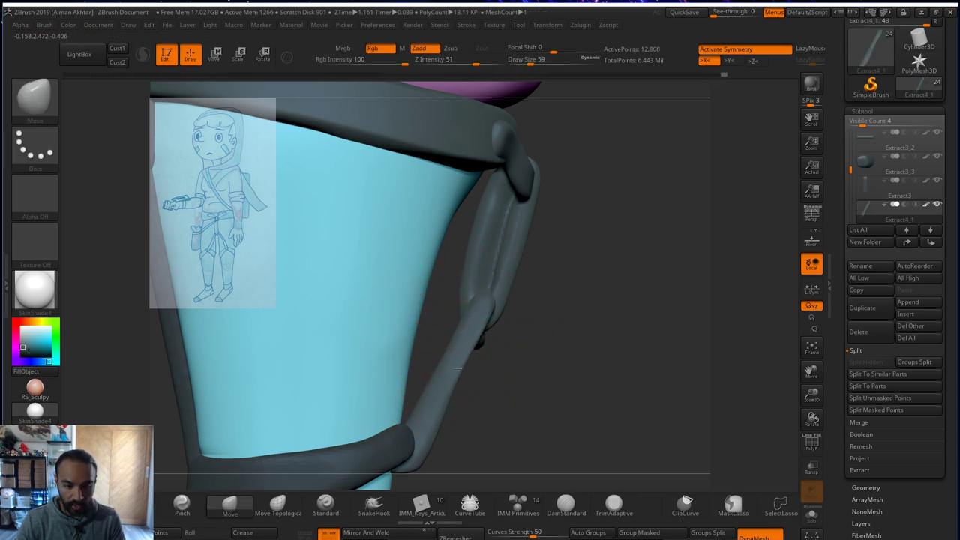
key(b)
key(i)
key(n)
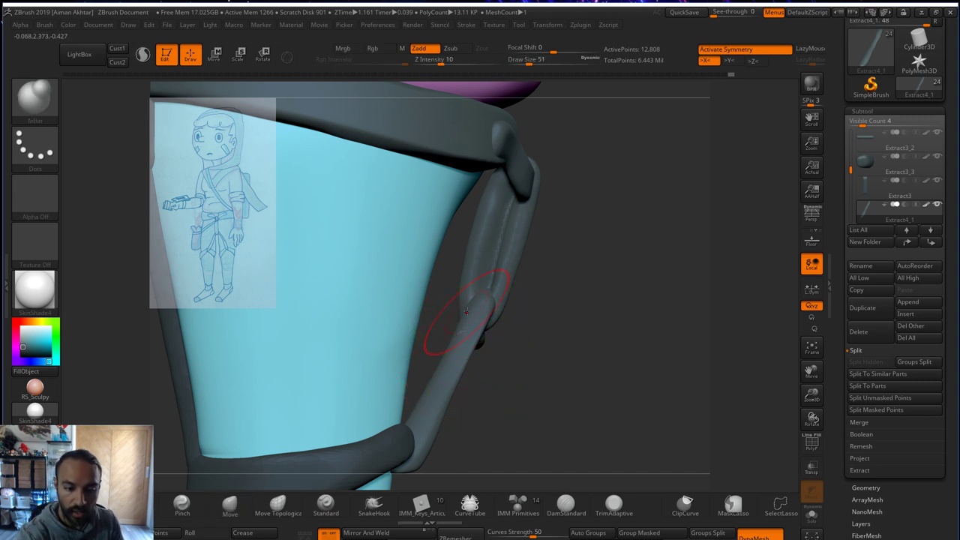
drag(513, 221, 403, 332)
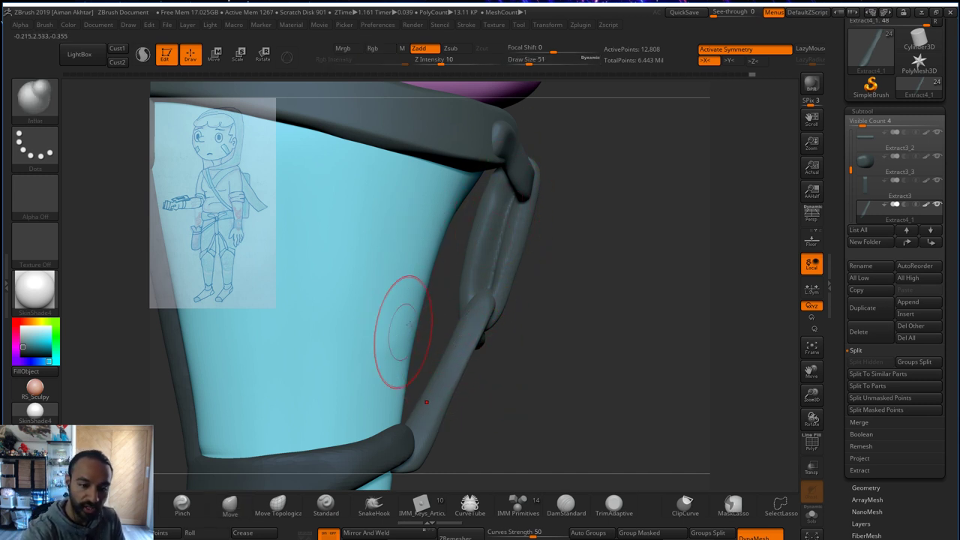
- Reshape the upper part of the diagonal leg straps with the Move brush at draw size 51 and update their DynaMesh
alt+drag(516, 339, 545, 317)
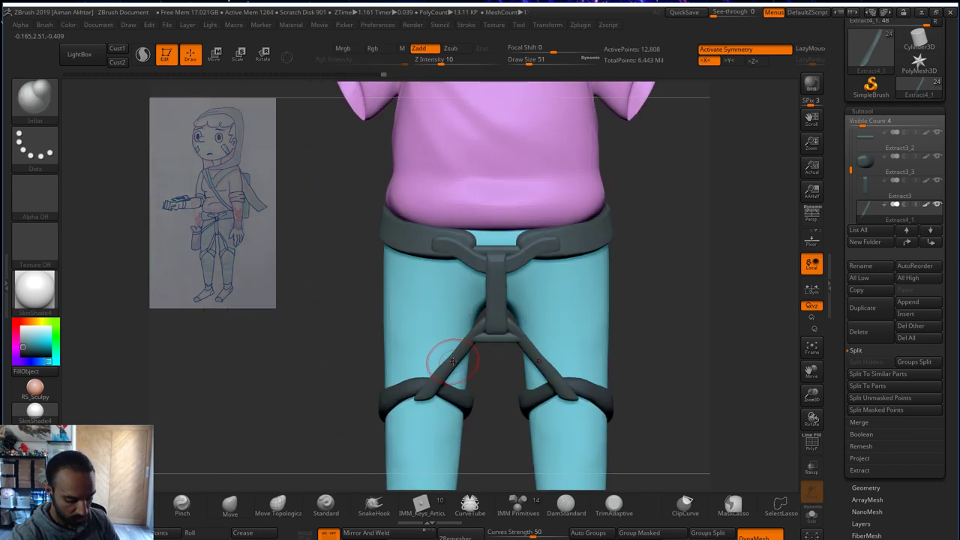
key(b)
key(m)
key(v)
drag(460, 344, 465, 338)
ctrl+drag(635, 259, 653, 279)
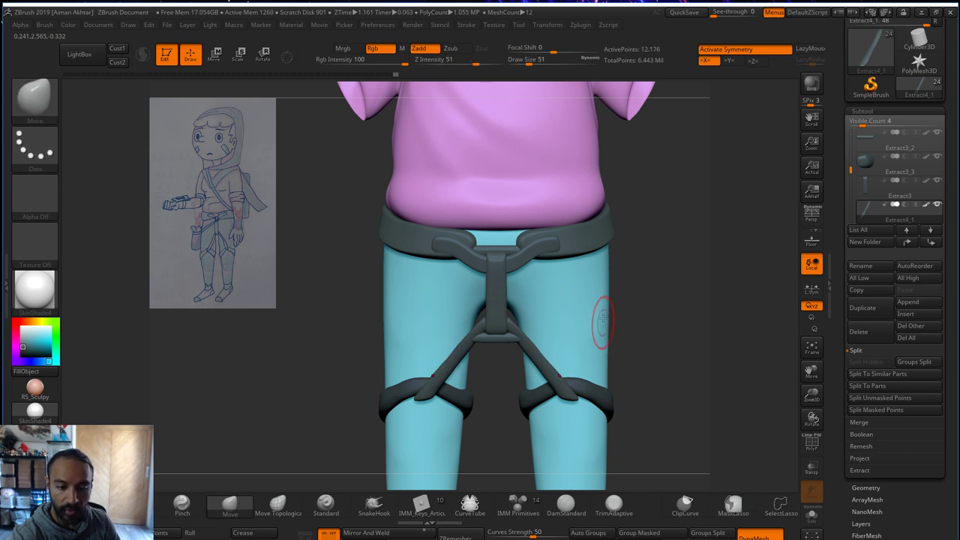
- Check the harness on the full figure, then merge its subtools from Extract4_2 downward into one subtool
drag(636, 338, 686, 343)
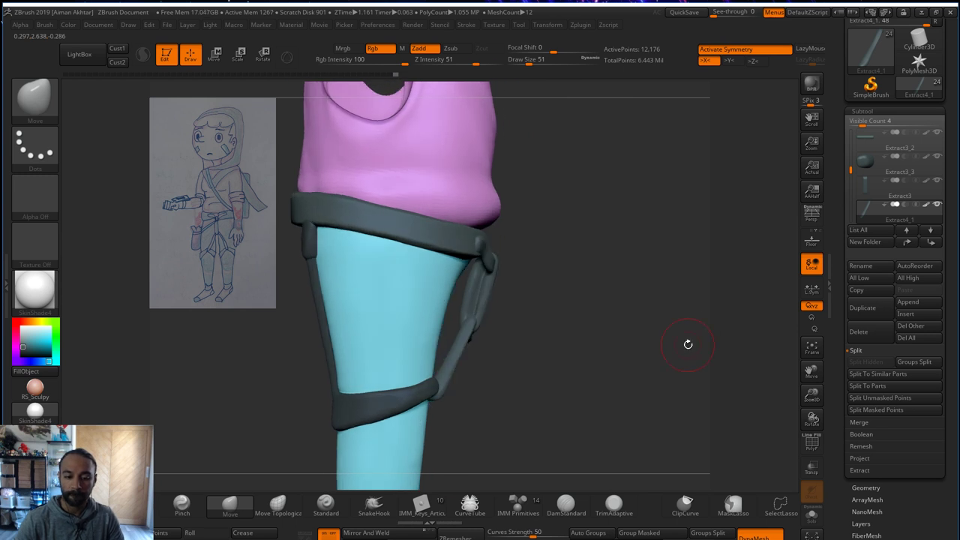
shift+drag(616, 356, 720, 355)
key(f)
alt+drag(568, 356, 572, 362)
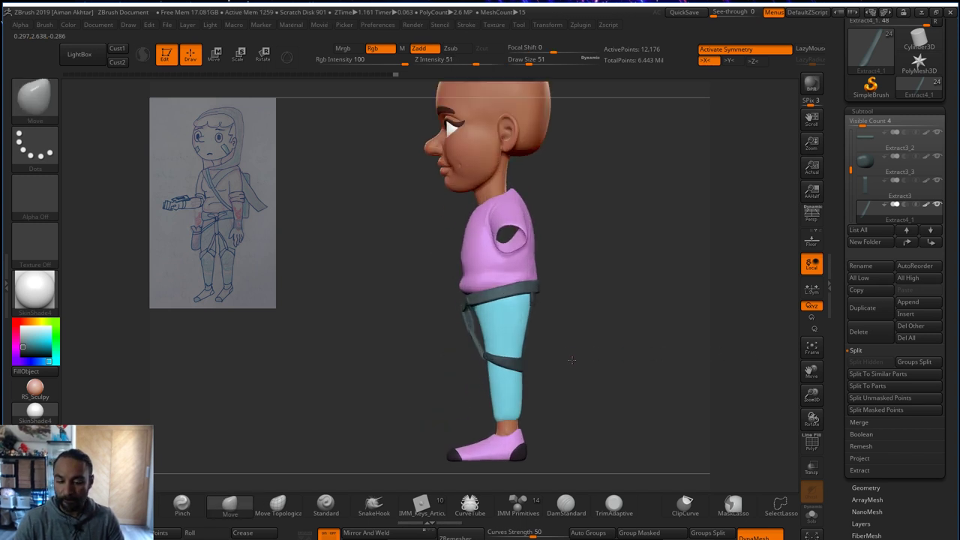
shift+drag(648, 364, 649, 364)
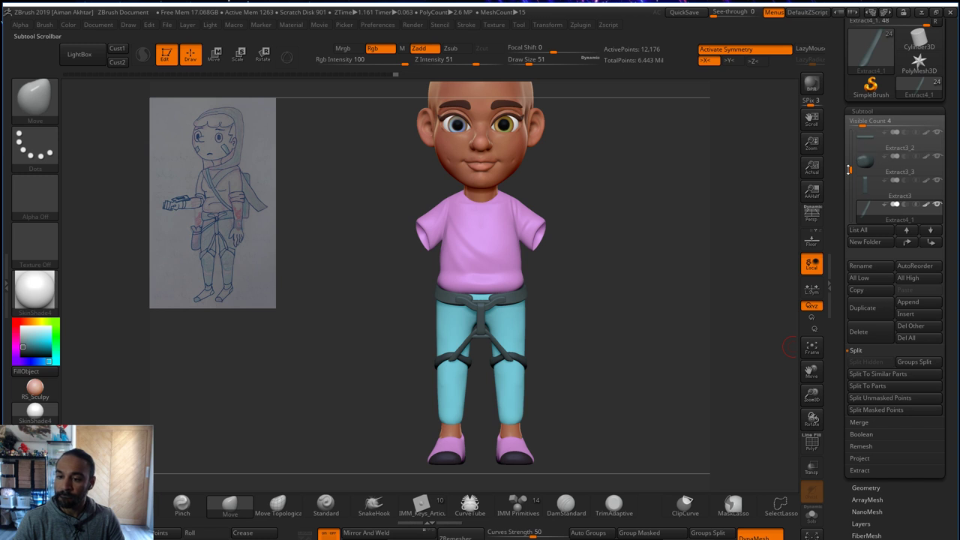
drag(848, 170, 850, 152)
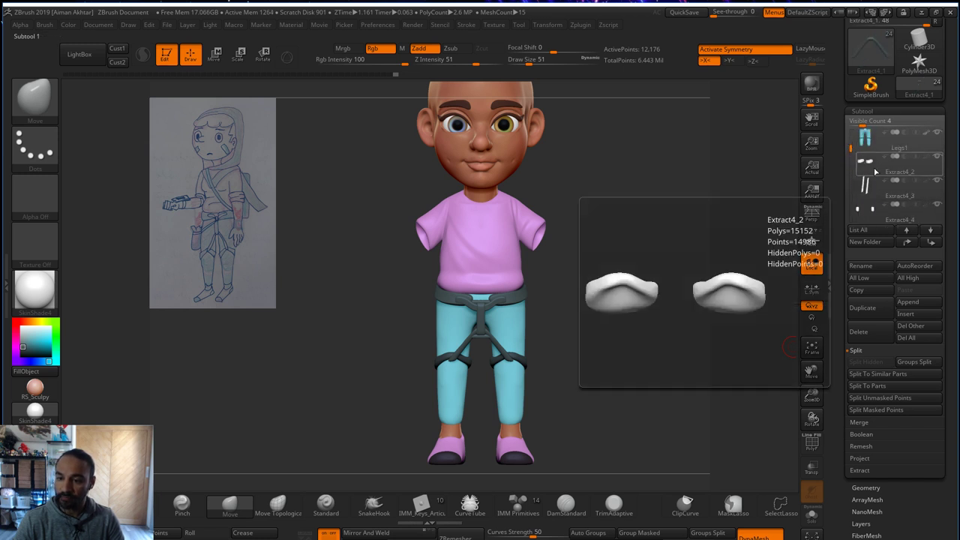
click(870, 161)
click(860, 422)
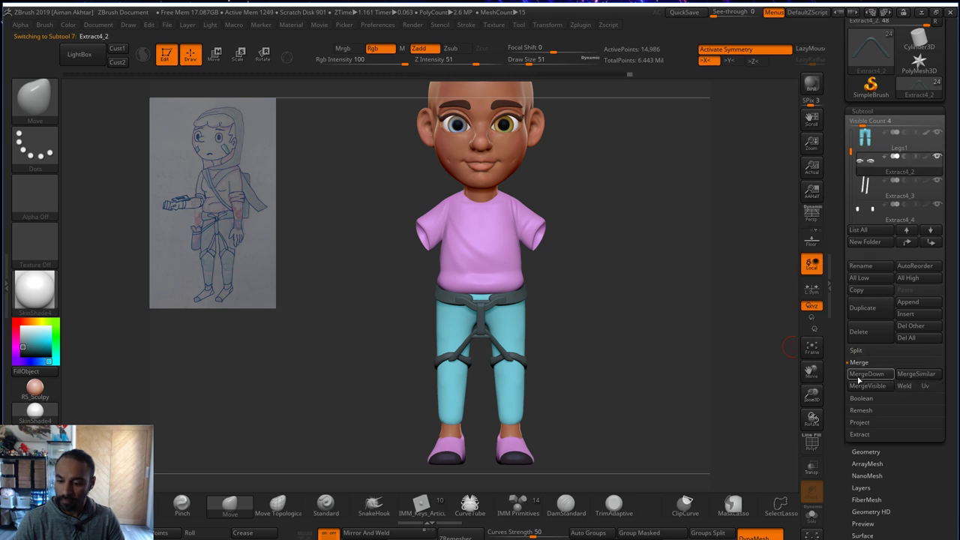
click(862, 373)
click(863, 374)
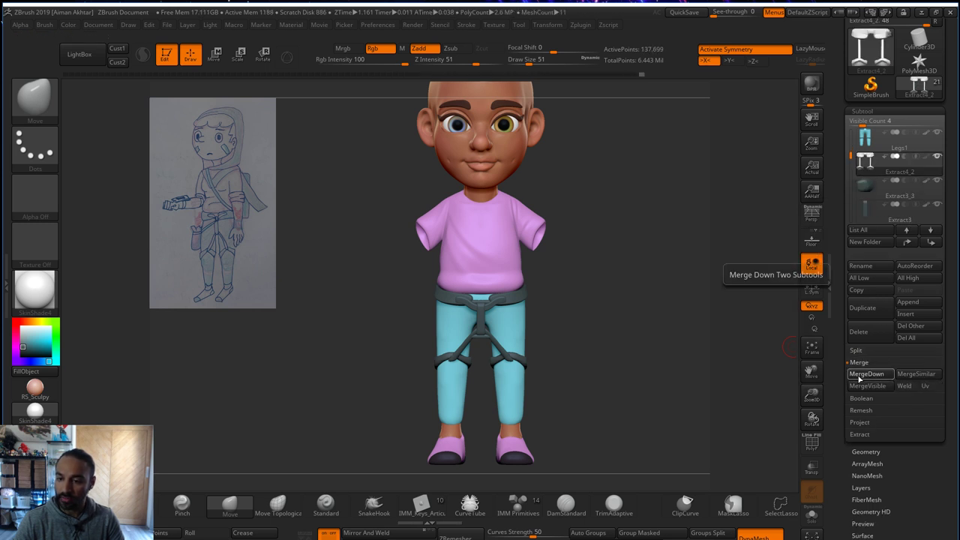
click(859, 379)
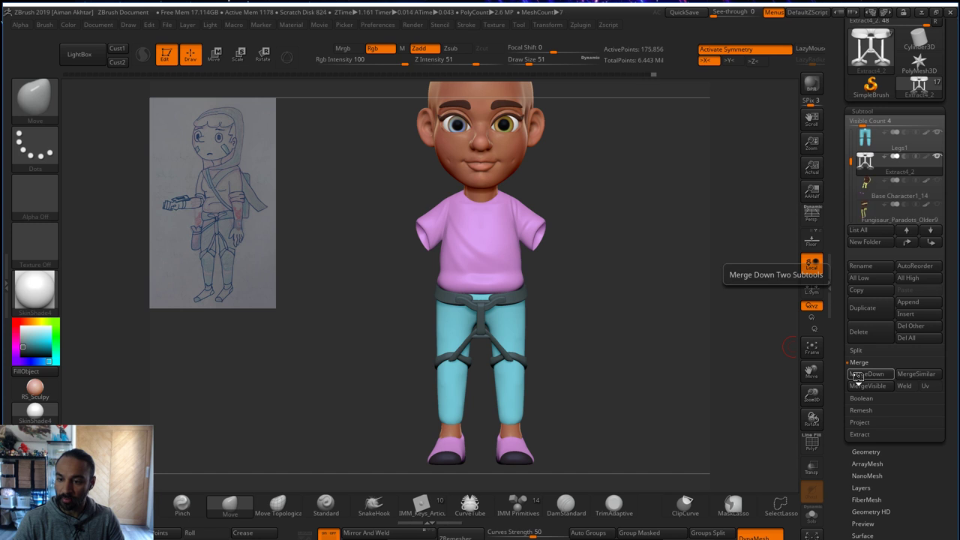
- Show the polyframe and fill the merged harness with the dark grey colour R 73, G 87, B 89
key(shift+f)
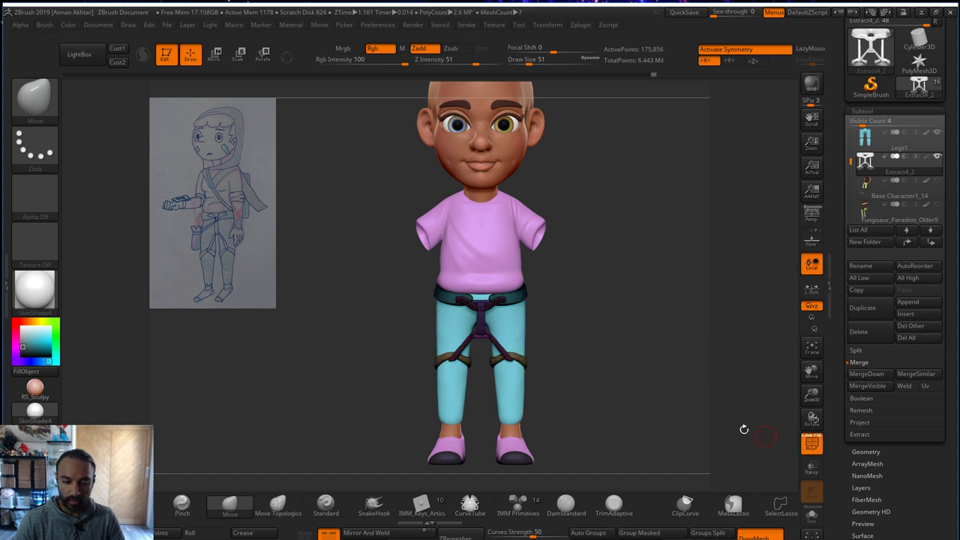
drag(630, 401, 832, 390)
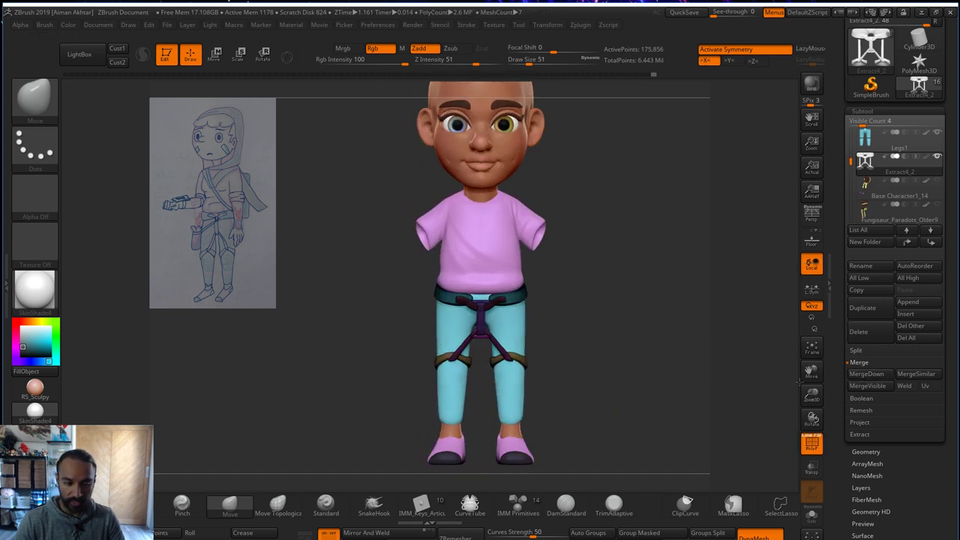
click(67, 25)
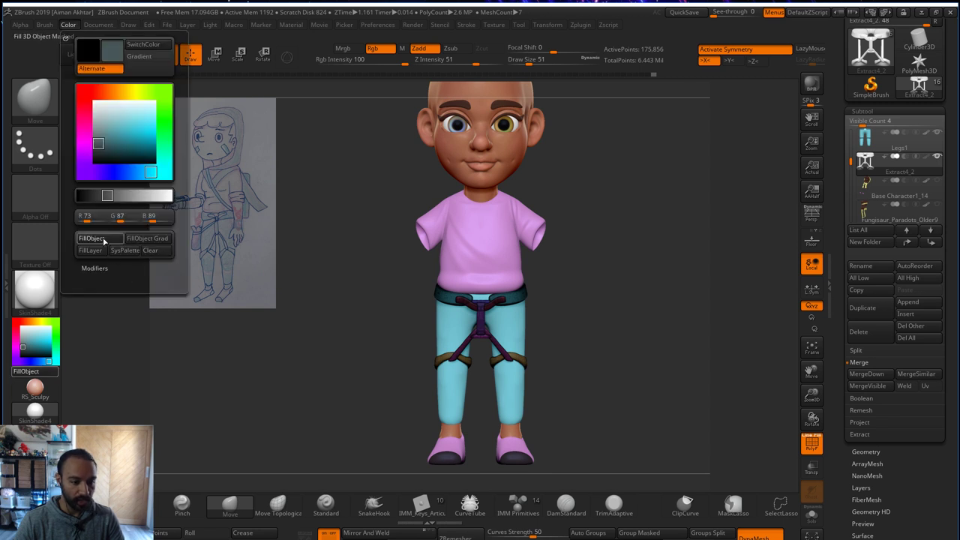
drag(650, 358, 689, 362)
- Assign automatic polygroups to the harness parts, inspect them, and hide the polyframe
click(611, 534)
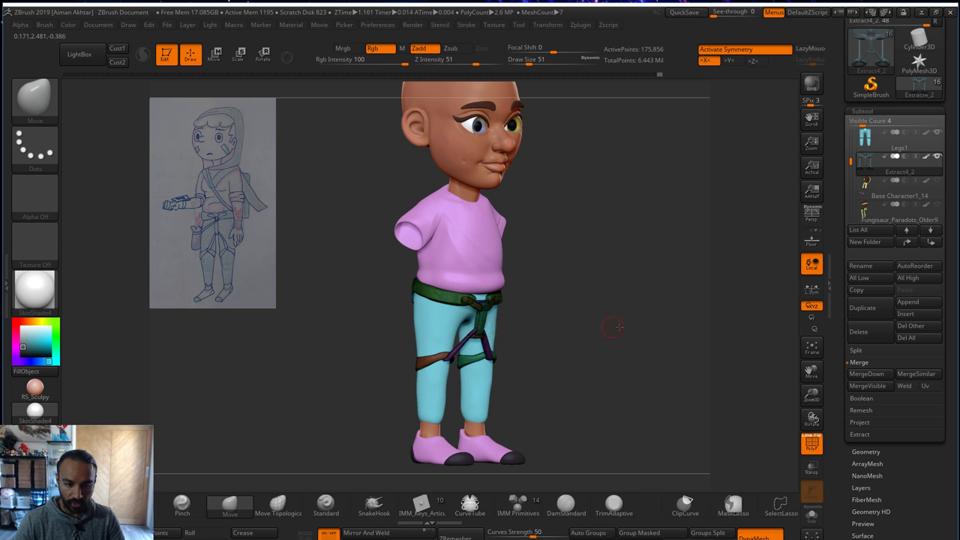
drag(613, 327, 719, 340)
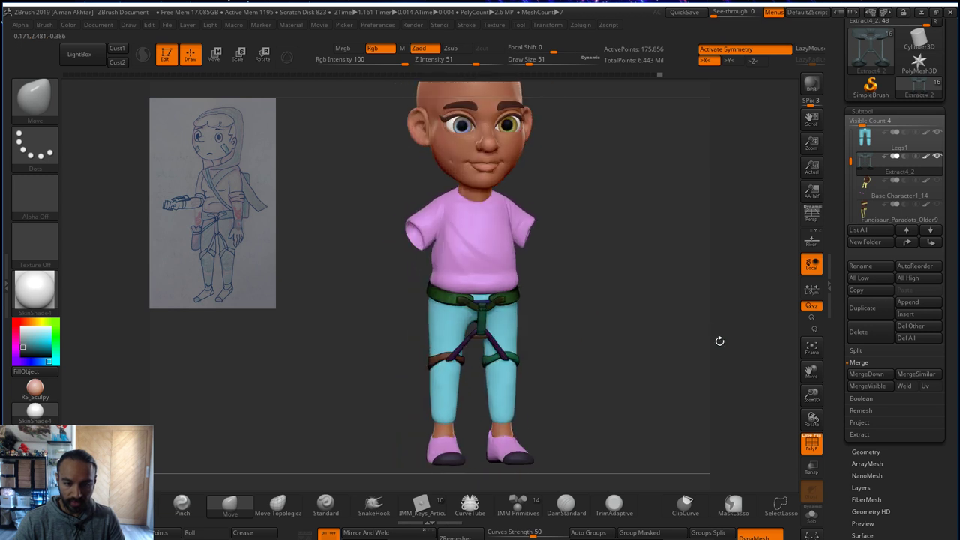
click(811, 444)
alt+drag(707, 394, 718, 395)
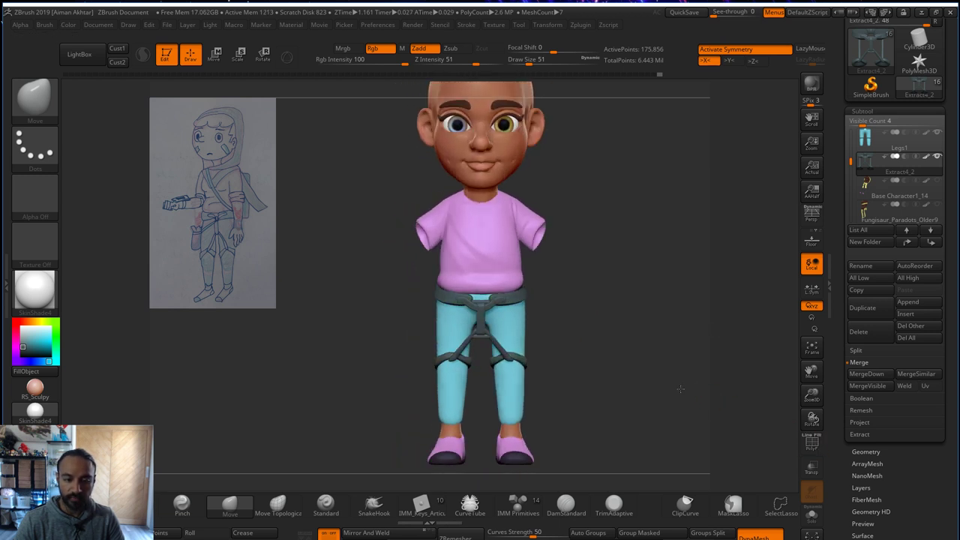
- Rename the merged harness subtool as Belay Loop
click(862, 266)
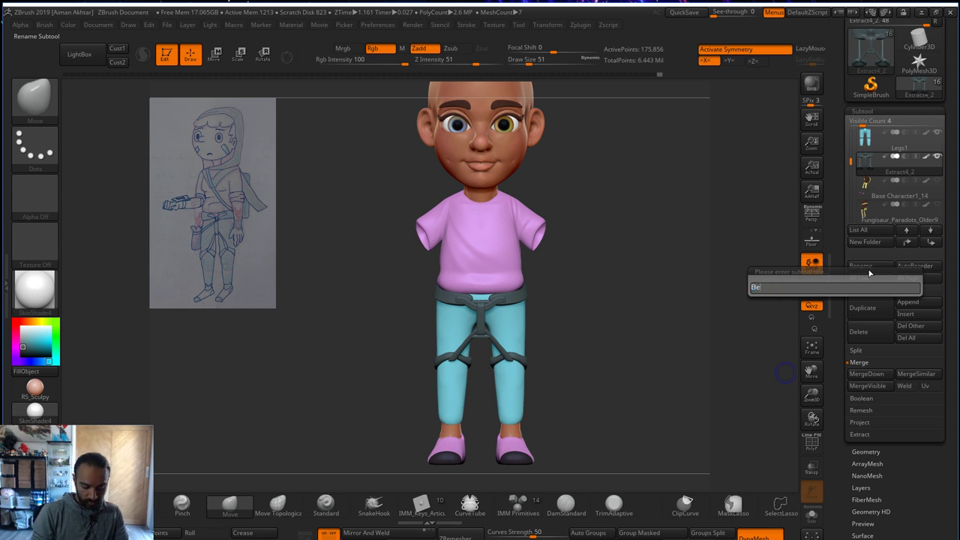
text(Belay Loop)
key(Return)
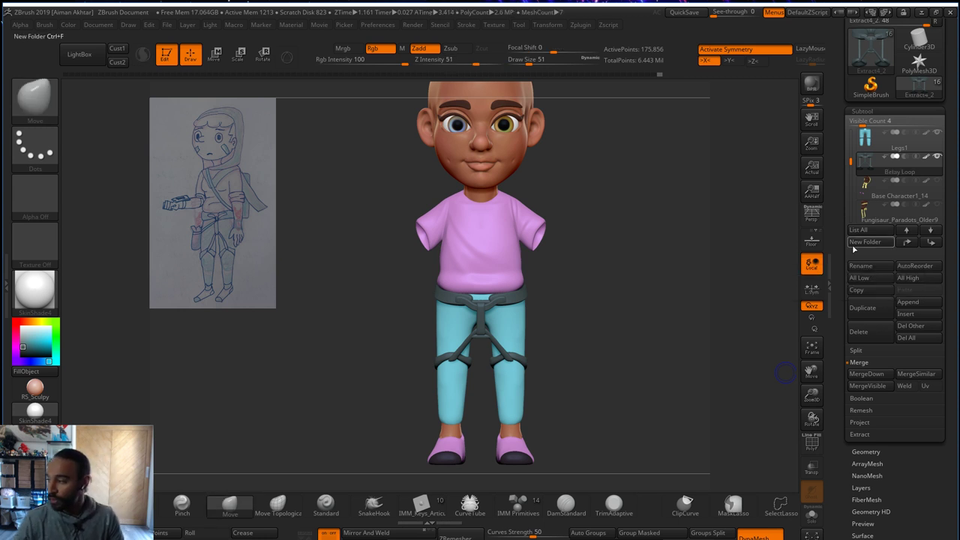
- Insert a cube from the IMM Primitives brush on the side of the belt and split it into its own subtool
drag(681, 347, 633, 361)
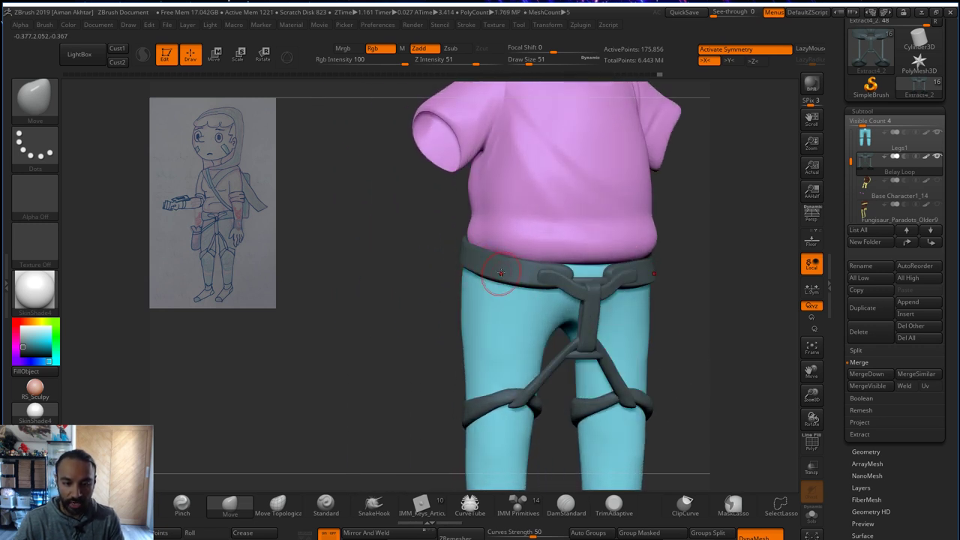
alt+drag(688, 295, 713, 304)
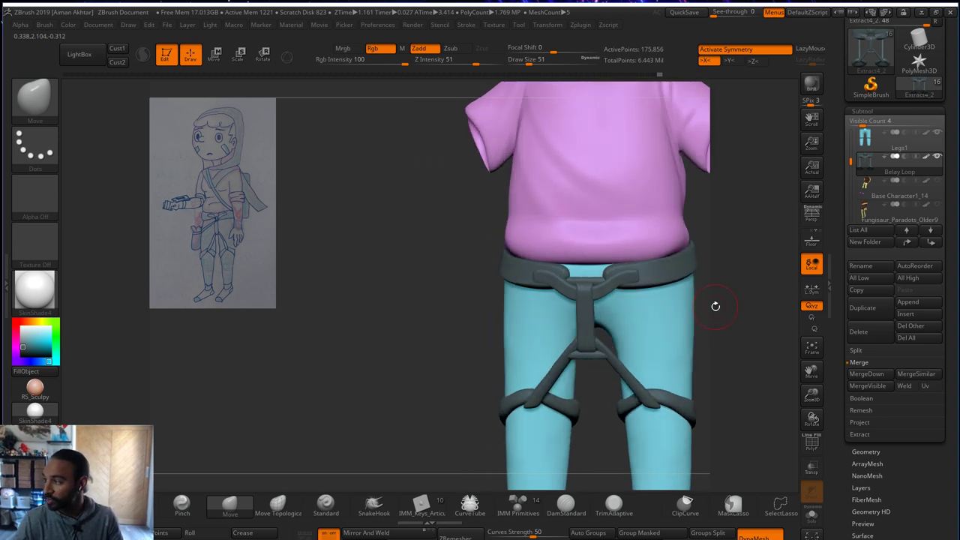
drag(723, 316, 529, 296)
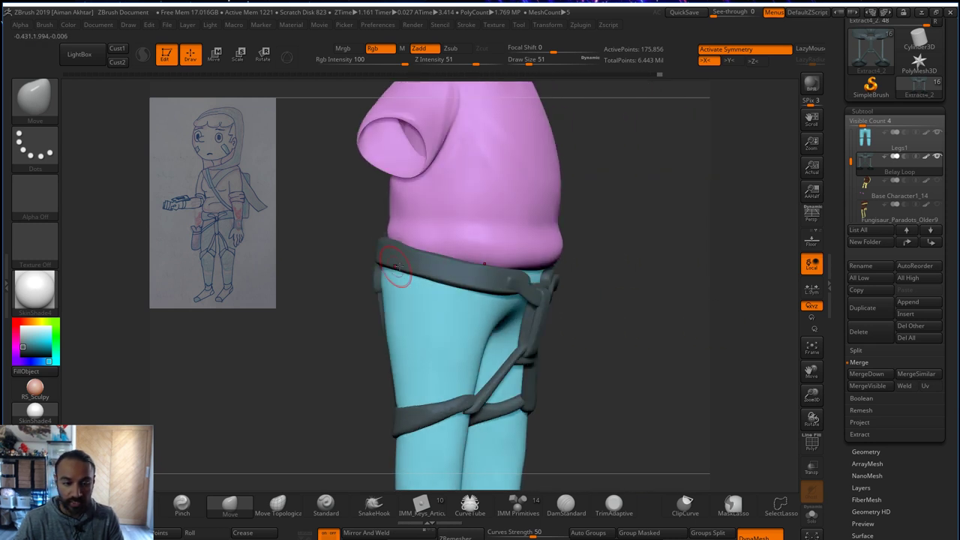
drag(638, 296, 536, 285)
click(32, 110)
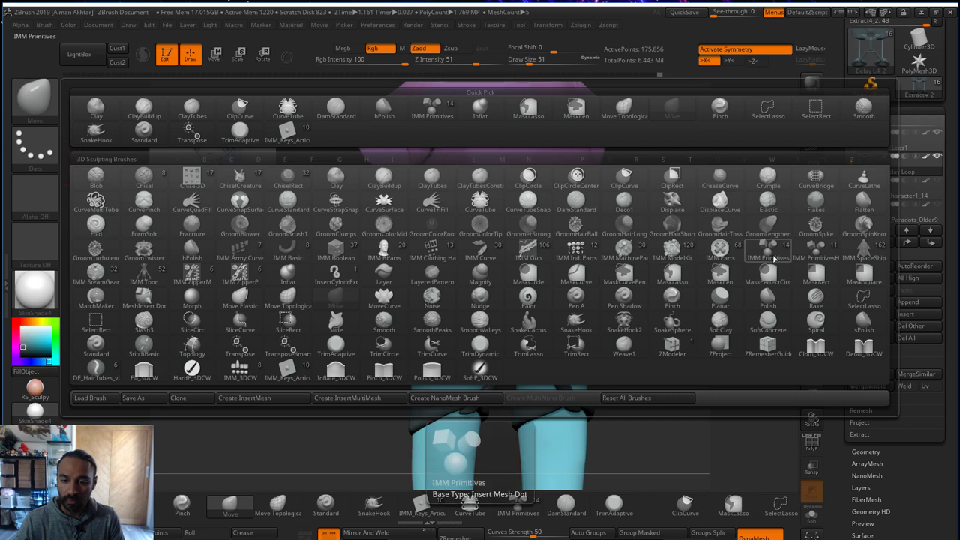
click(517, 504)
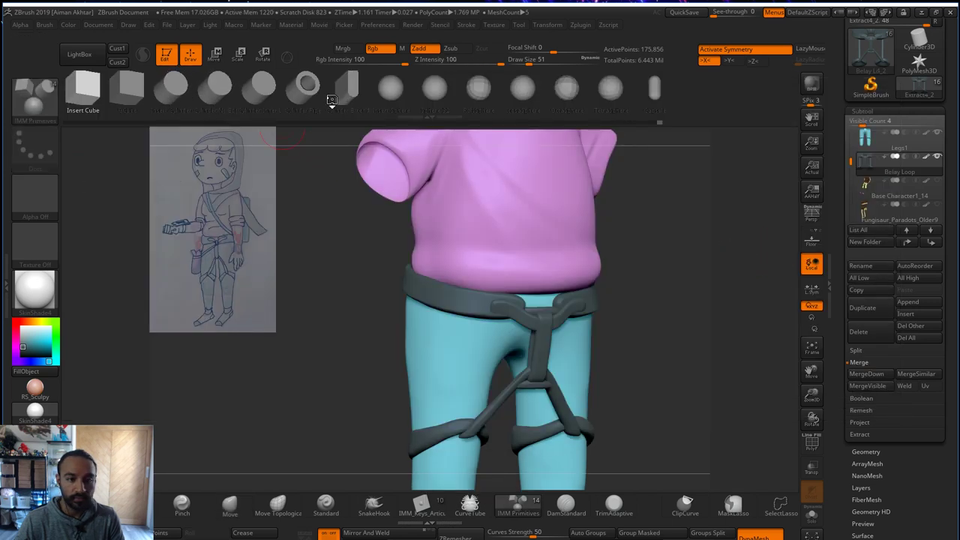
drag(317, 365, 512, 305)
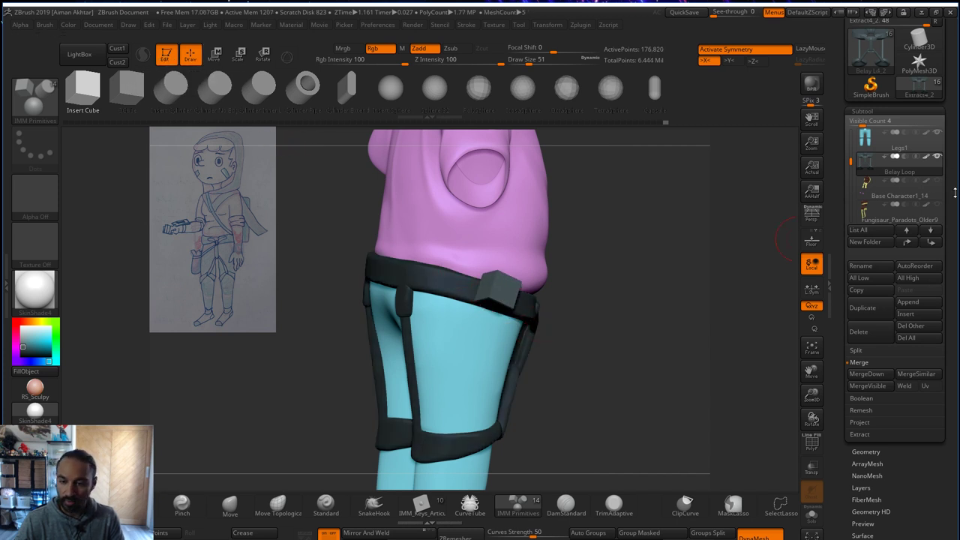
click(855, 350)
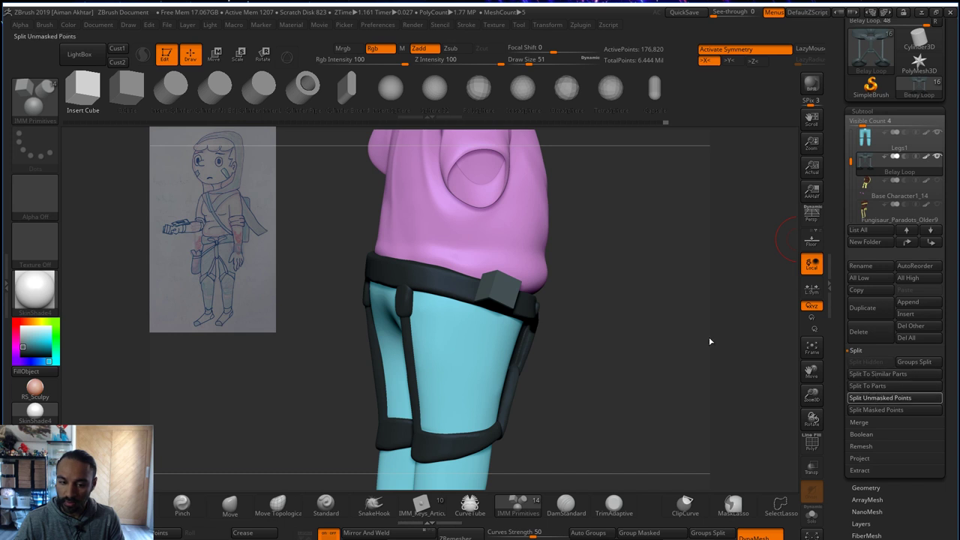
click(879, 398)
- Switch to the Move brush, select the cube subtool at the side of the belt, and DynaMesh it at resolution 312 with the polyframe shown
key(b)
key(m)
key(v)
key(s)
drag(522, 291, 533, 293)
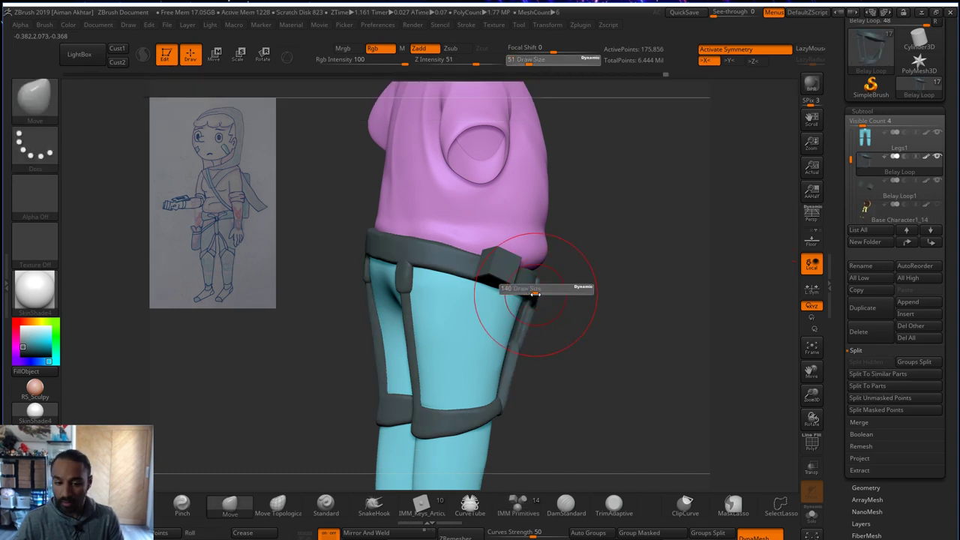
click(866, 488)
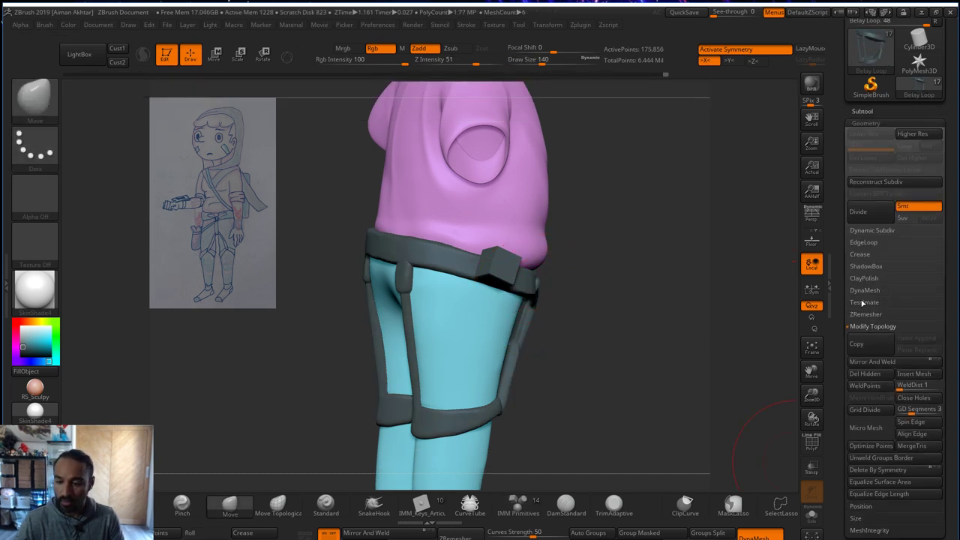
click(863, 290)
key(s)
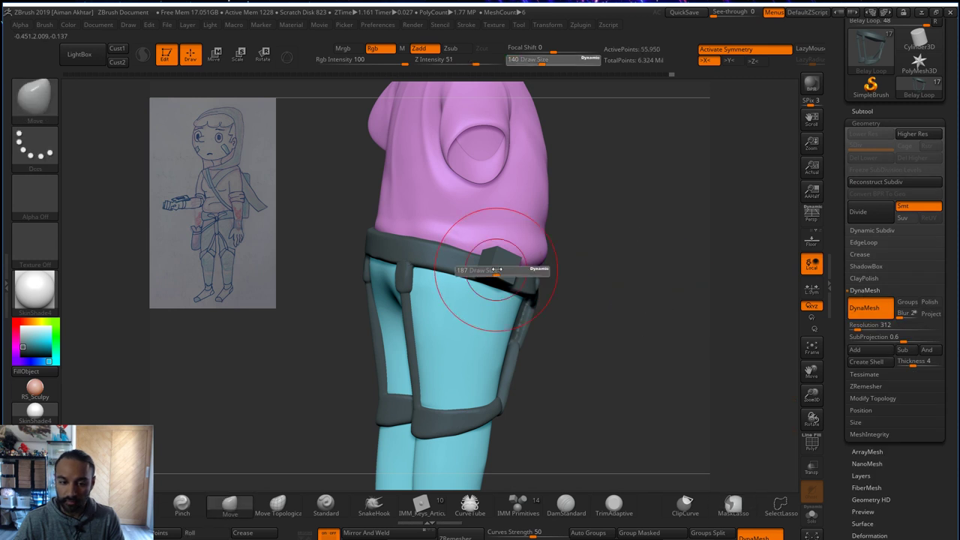
drag(496, 269, 497, 269)
alt+click(501, 269)
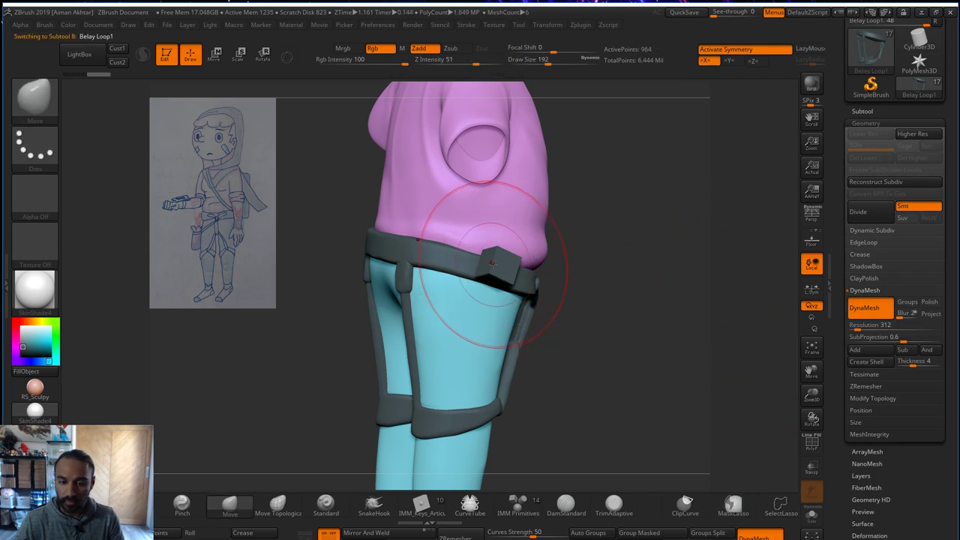
click(811, 442)
key(ctrl)
ctrl+drag(668, 322, 693, 348)
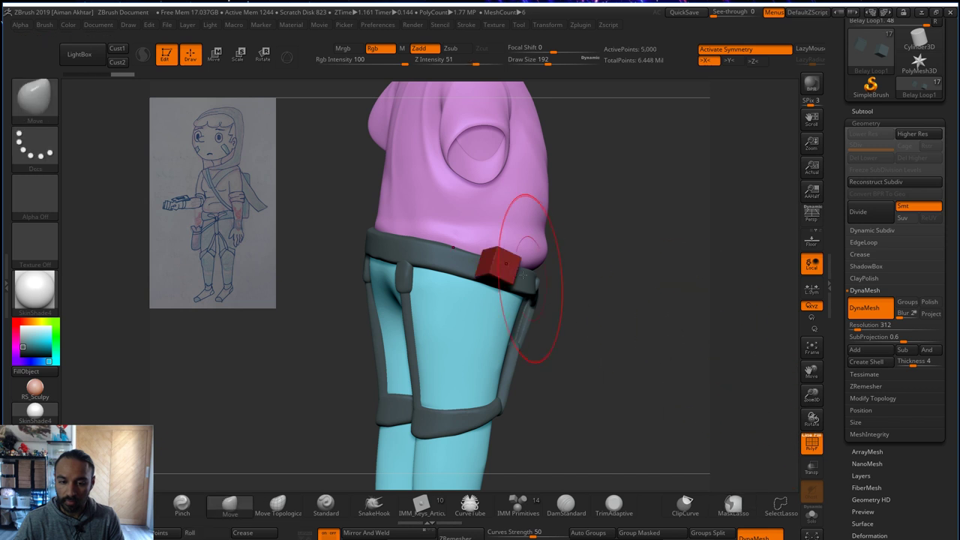
- Smooth the belt cube into a rounded block, hide the polyframe, and set the Move brush size to 104
shift+drag(499, 278, 504, 271)
click(805, 447)
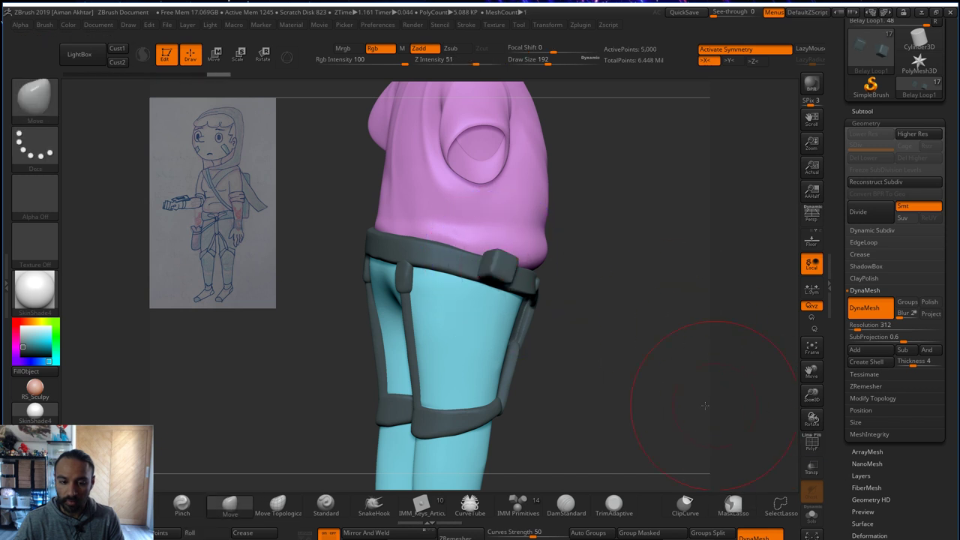
shift+drag(696, 408, 575, 436)
key(s)
drag(533, 284, 544, 283)
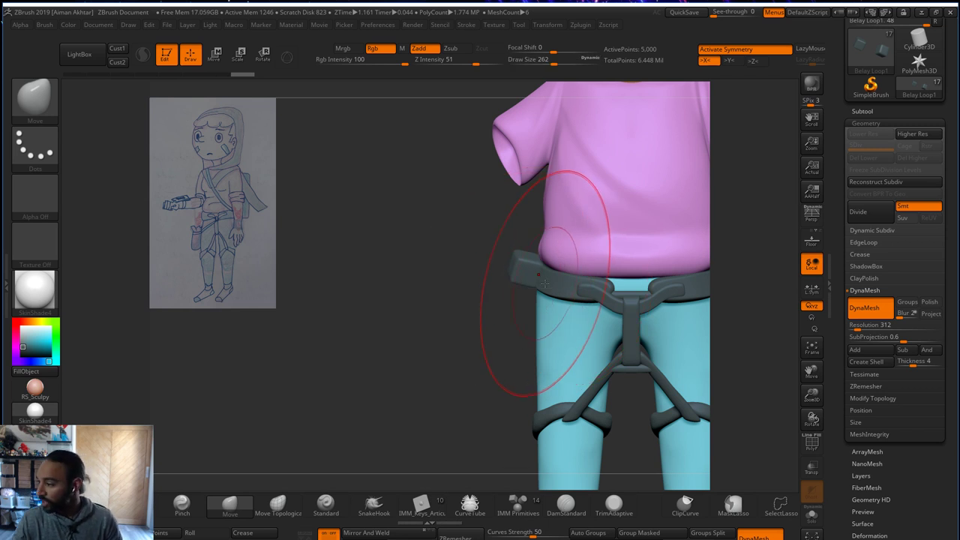
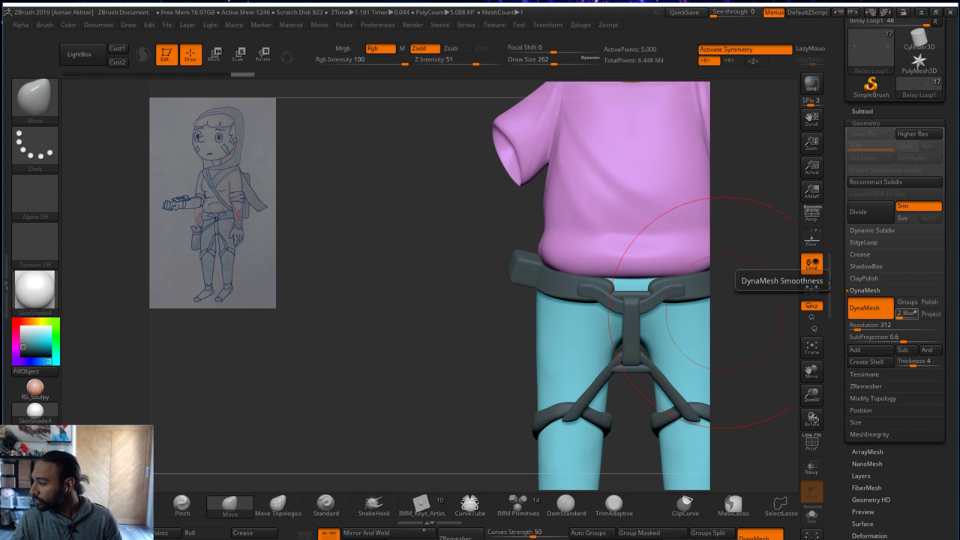
drag(457, 324, 513, 329)
key(s)
drag(541, 284, 524, 283)
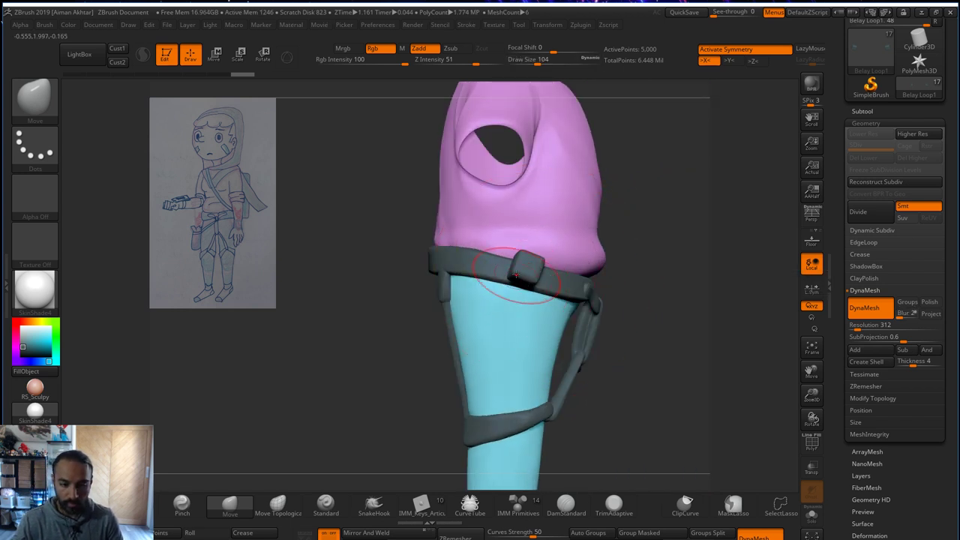
- Duplicate the rounded block's subtool and make the original block active again
click(862, 111)
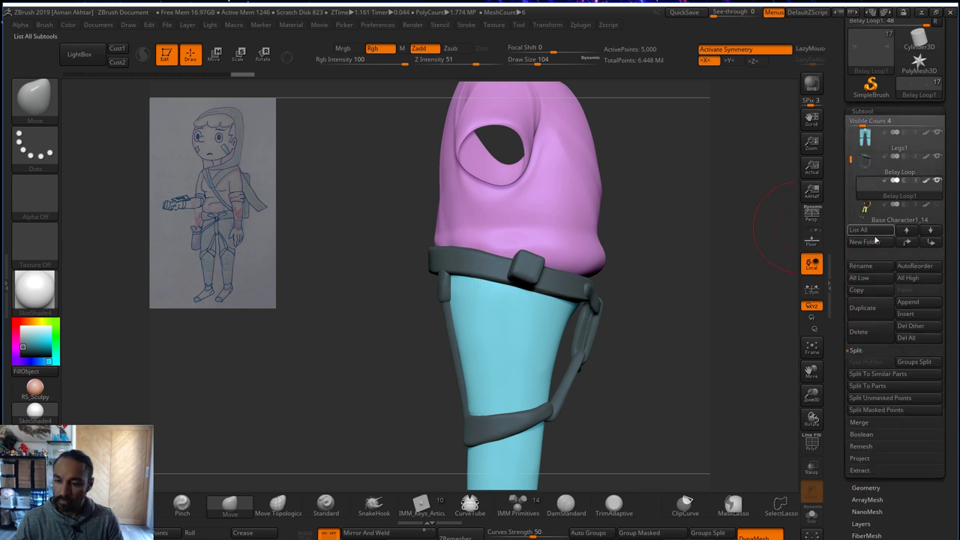
click(862, 308)
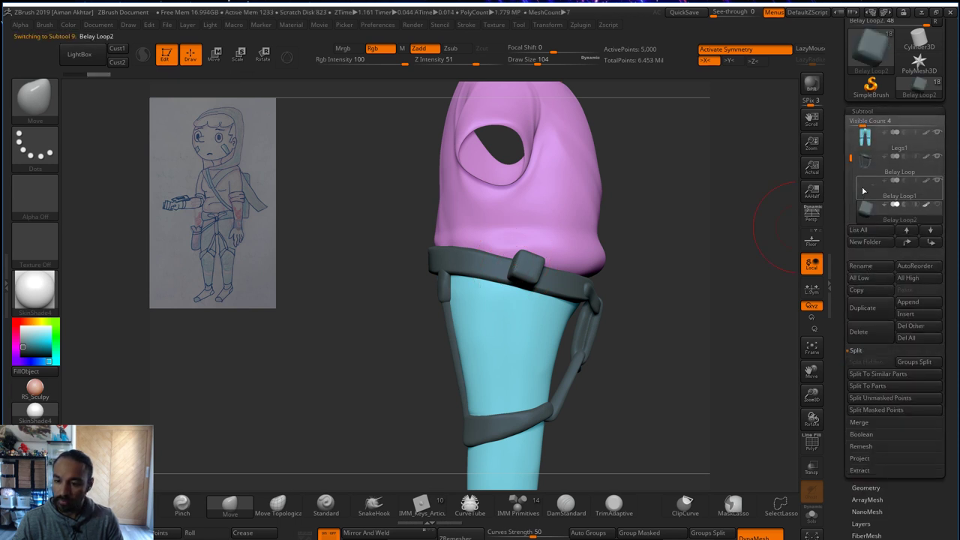
click(862, 190)
- Stretch the block lengthwise along the side of the belt with the Move brush and smooth its front end
key(s)
drag(512, 259, 411, 250)
mouse_move(523, 277)
mouse_down()
mouse_move(538, 274)
mouse_move(517, 258)
mouse_move(500, 289)
mouse_up()
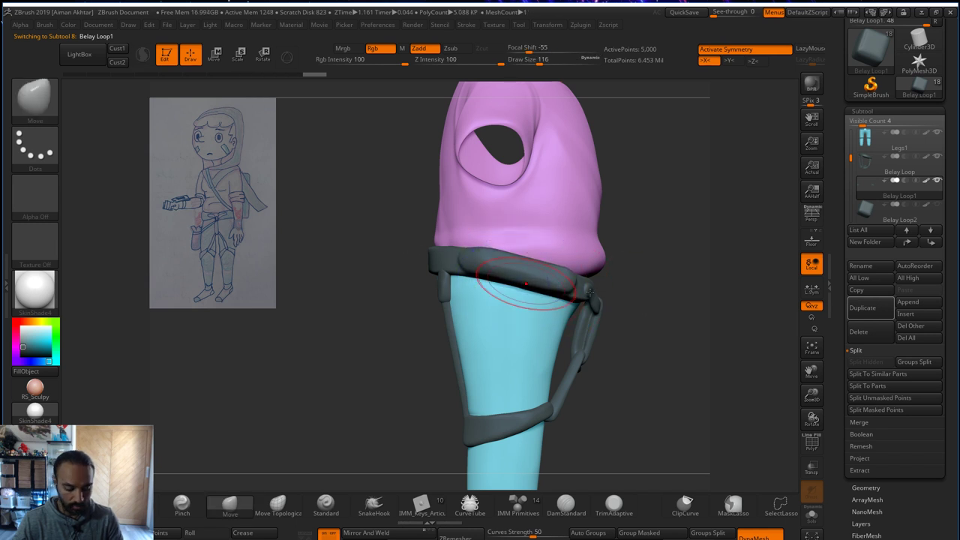
drag(753, 300, 652, 306)
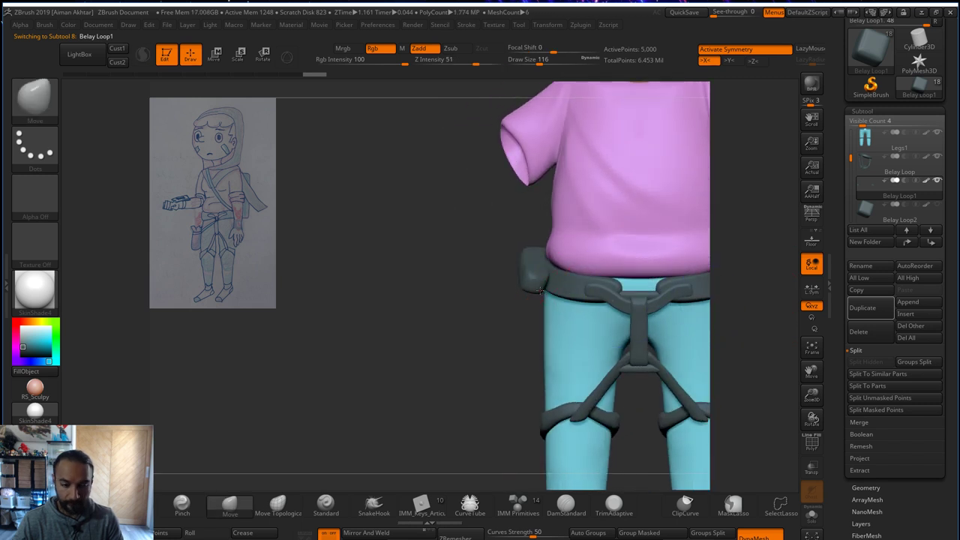
shift+drag(544, 282, 551, 289)
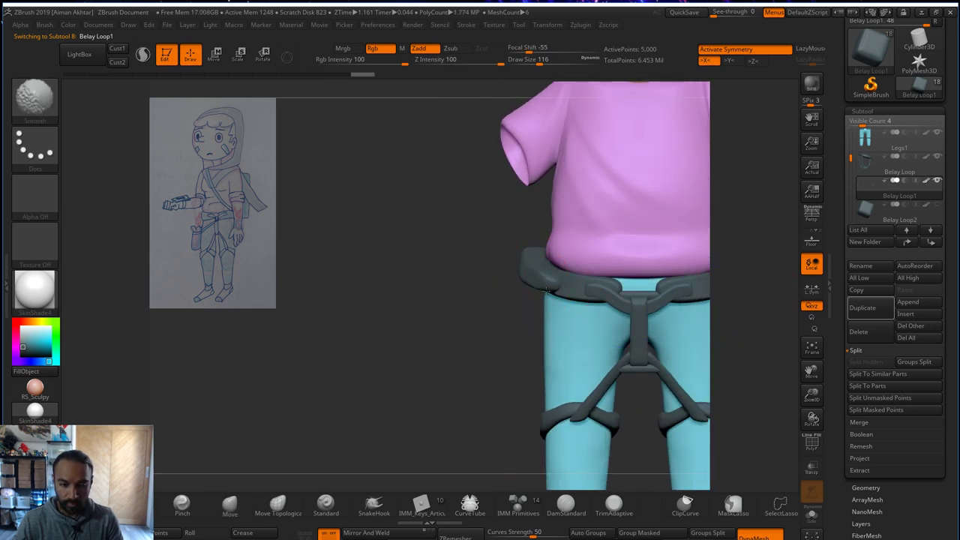
- Push the stretched block's ends in against the belt from front and back with the Move brush at size 197
key(s)
mouse_move(516, 258)
mouse_down()
mouse_move(528, 259)
mouse_move(510, 280)
mouse_move(518, 253)
mouse_move(501, 293)
mouse_up()
right_drag(501, 294, 506, 264)
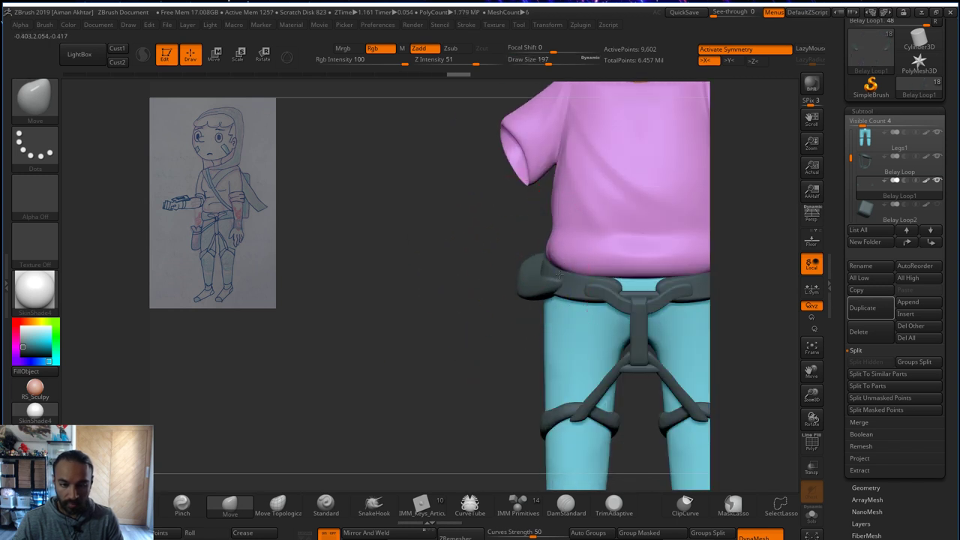
drag(559, 274, 556, 273)
right_drag(556, 273, 510, 274)
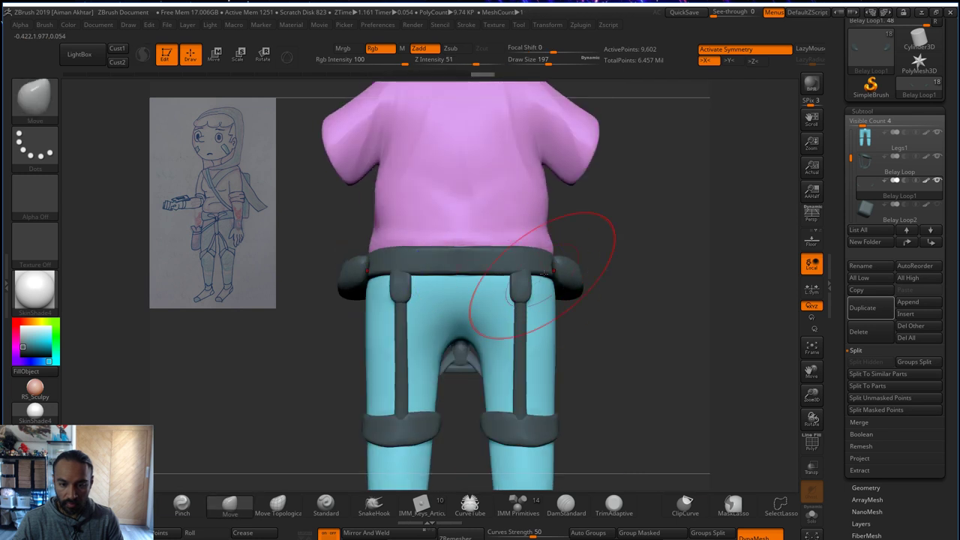
drag(545, 273, 535, 275)
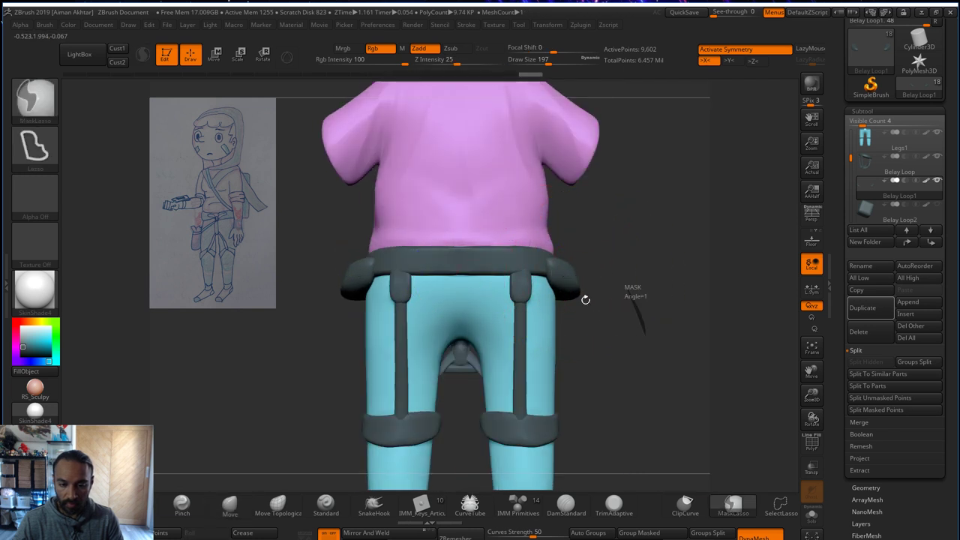
- Clip the upper edge of the stretched block along a curve from the side and isolate its subtool
right_drag(677, 307, 473, 320)
ctrl+shift+drag(405, 273, 440, 292)
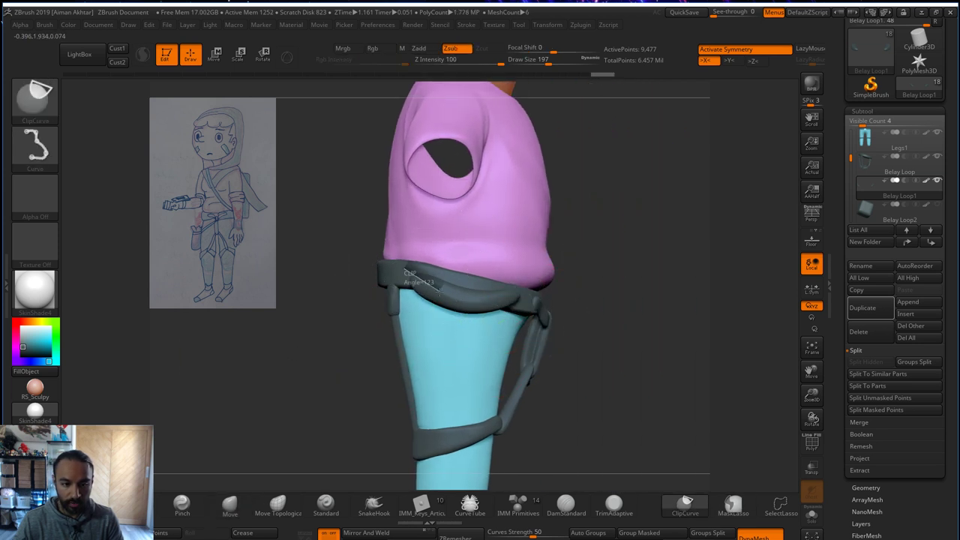
ctrl+shift+drag(537, 293, 538, 293)
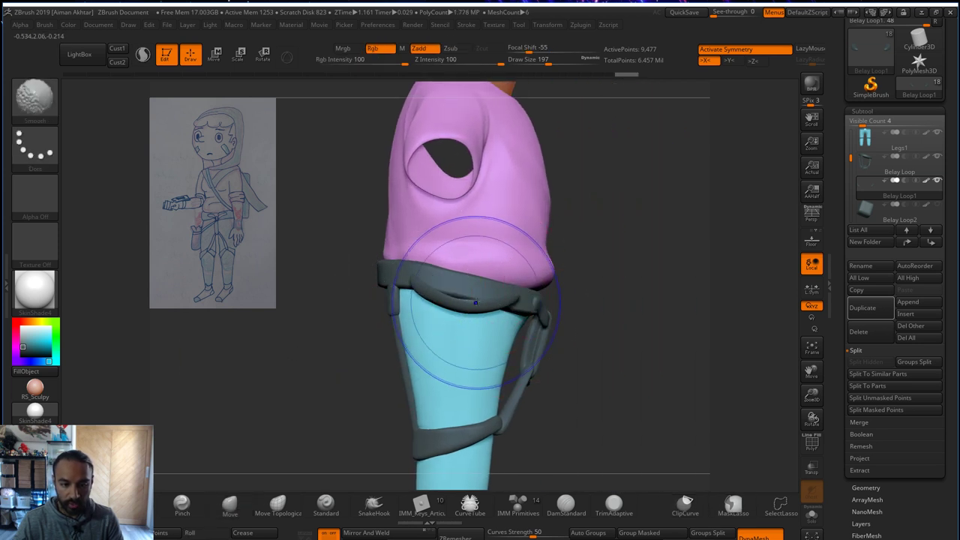
right_drag(628, 351, 731, 372)
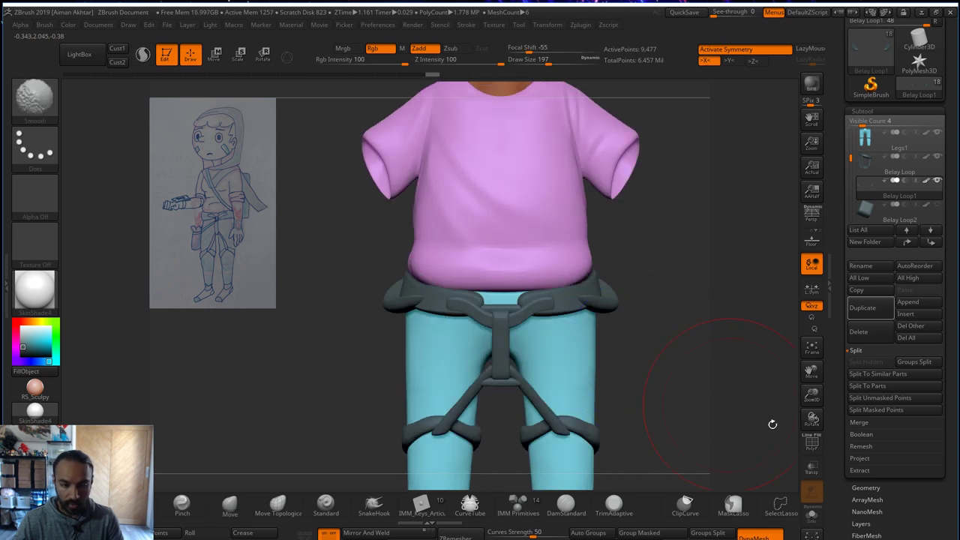
click(811, 517)
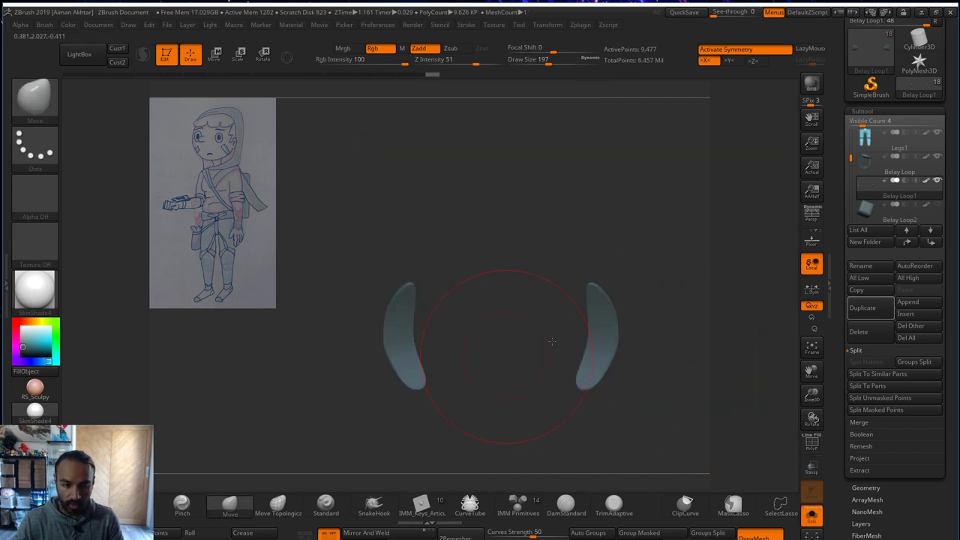
- Try to clip the inner side of the isolated block along a long curve and undo the clip
right_drag(547, 332, 536, 262)
mouse_move(536, 251)
ctrl+shift+mouse_down()
mouse_move(516, 275)
mouse_move(517, 345)
mouse_move(534, 375)
mouse_move(581, 413)
ctrl+shift+mouse_up()
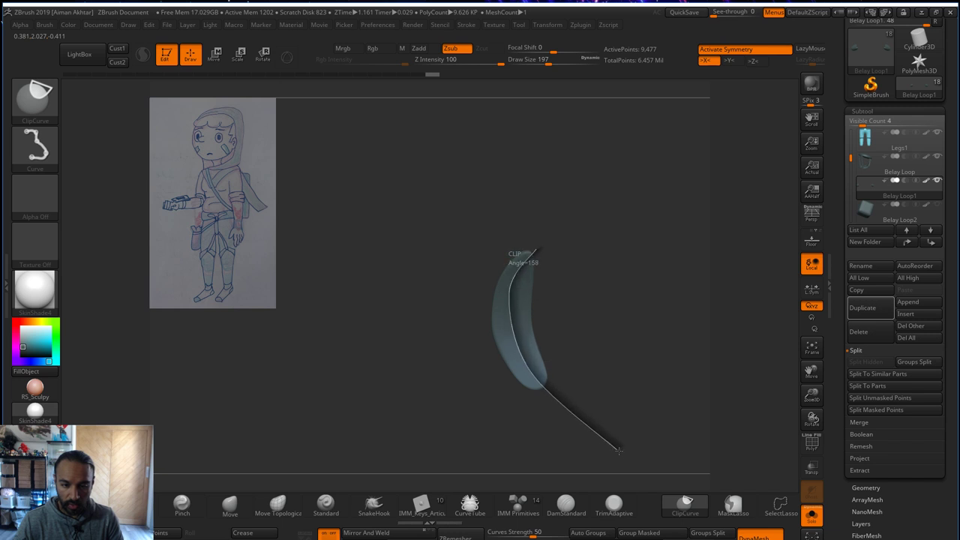
ctrl+shift+drag(619, 450, 638, 459)
key(ctrl+z)
- Clip the mirrored blocks into thin strips from above and bow their middles outward with the Move brush
alt+right_drag(581, 377, 470, 354)
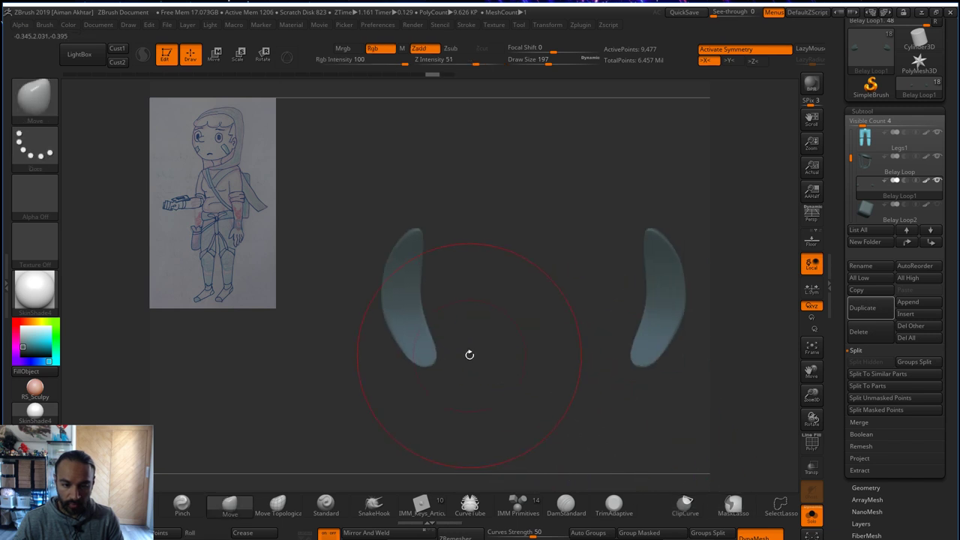
key(ctrl+shift)
ctrl+shift+drag(433, 370, 422, 174)
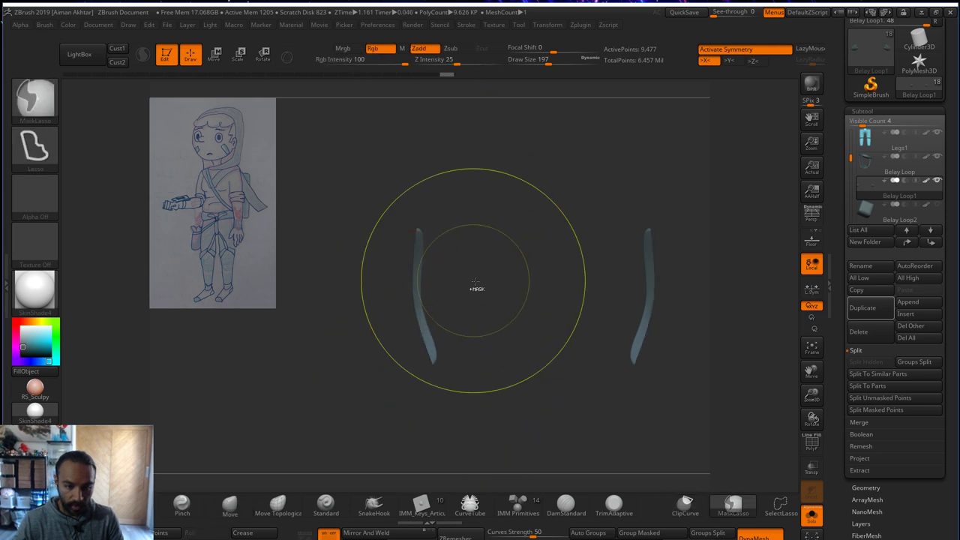
mouse_move(415, 310)
mouse_down()
mouse_move(400, 308)
mouse_move(399, 296)
mouse_up()
- Thicken the curved strips with the Inflat brush, show the other subtools again, and update the DynaMesh
key(b)
key(i)
key(n)
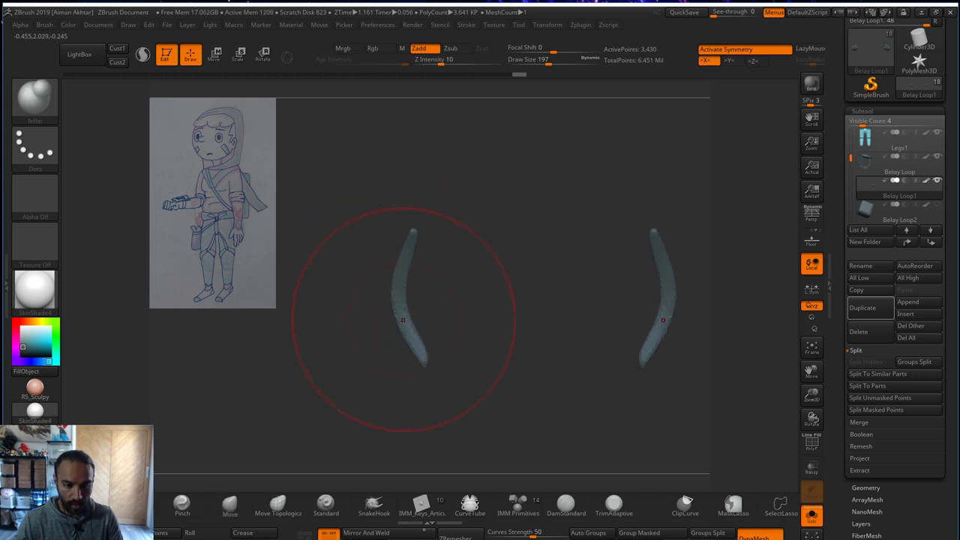
click(811, 515)
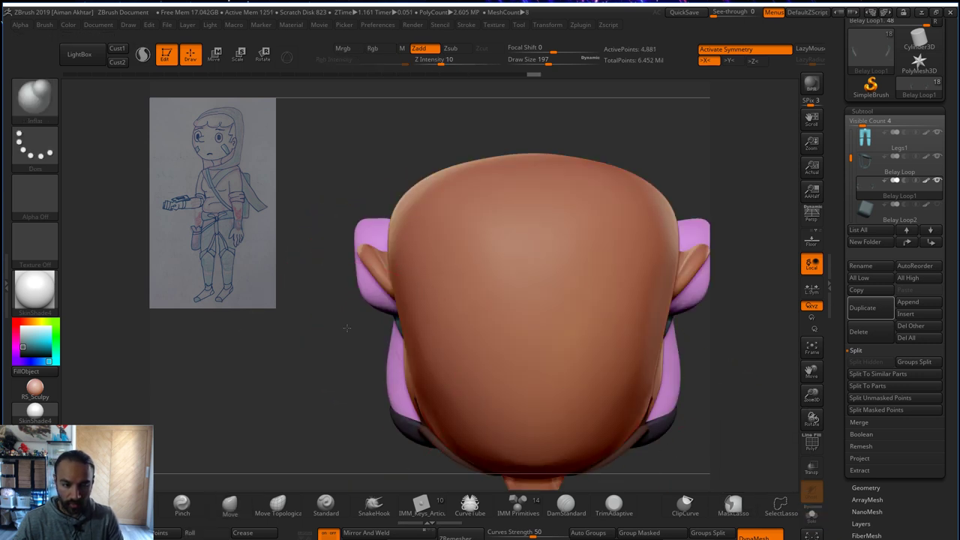
drag(346, 328, 359, 271)
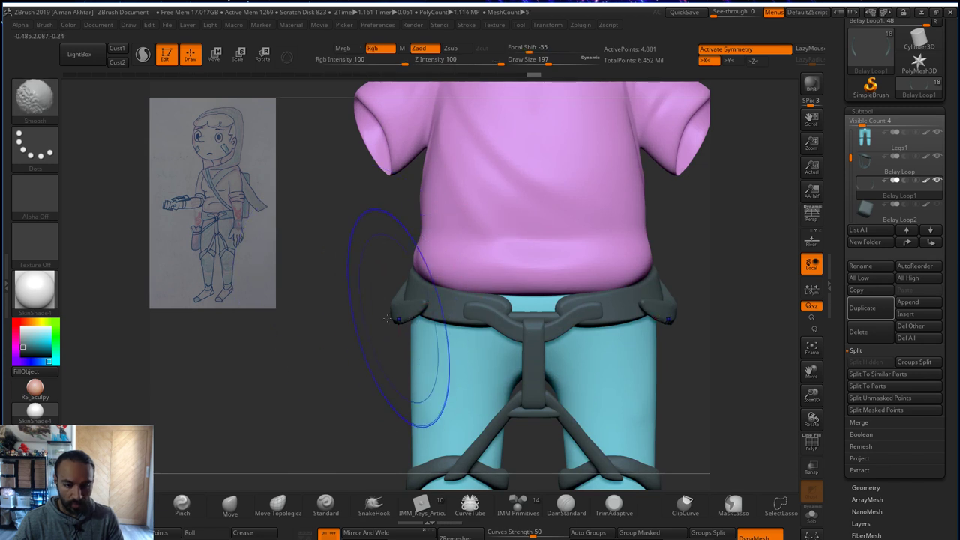
mouse_move(347, 350)
mouse_down()
mouse_move(396, 348)
mouse_move(345, 321)
mouse_up()
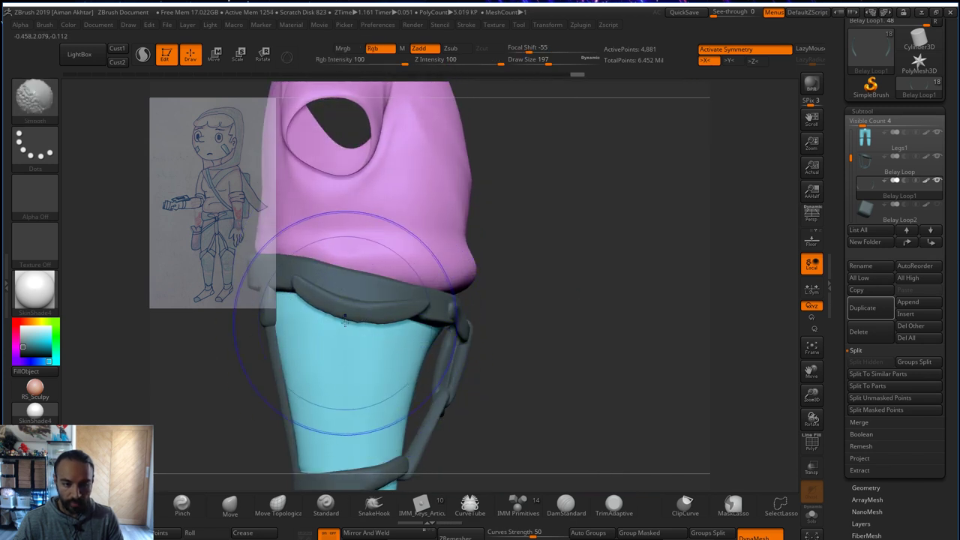
ctrl+drag(520, 327, 549, 358)
- Smooth the lower edge of the curved belt strip at brush size 120
key(s)
alt+drag(248, 298, 381, 317)
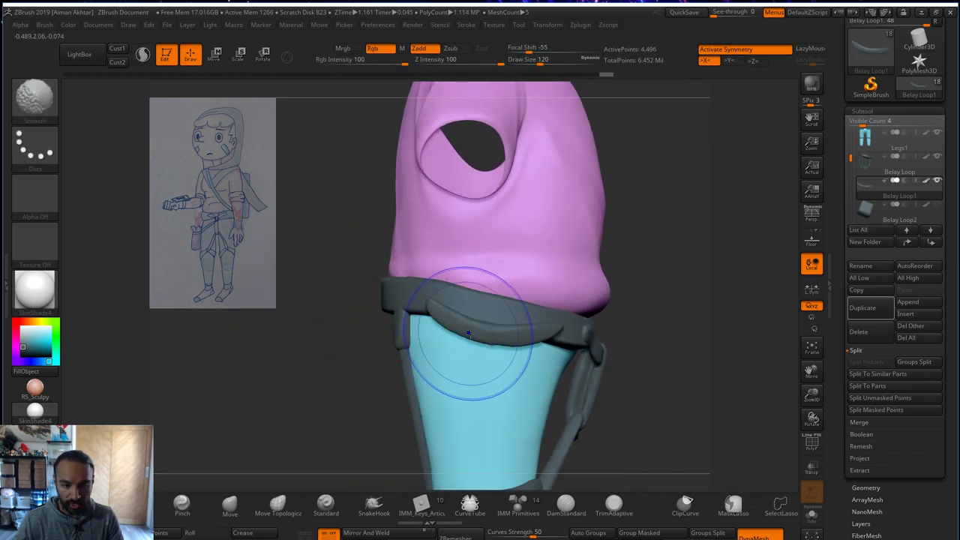
shift+drag(468, 333, 496, 345)
shift+drag(658, 342, 603, 342)
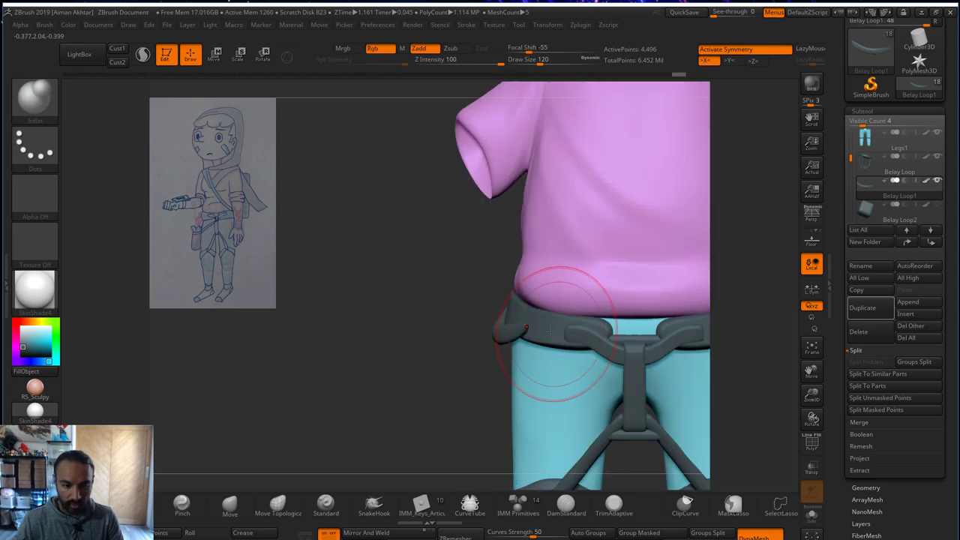
- Reshape the curved strip with the Move brush, tucking its ends into the belt at brush size 83
key(b)
key(m)
key(v)
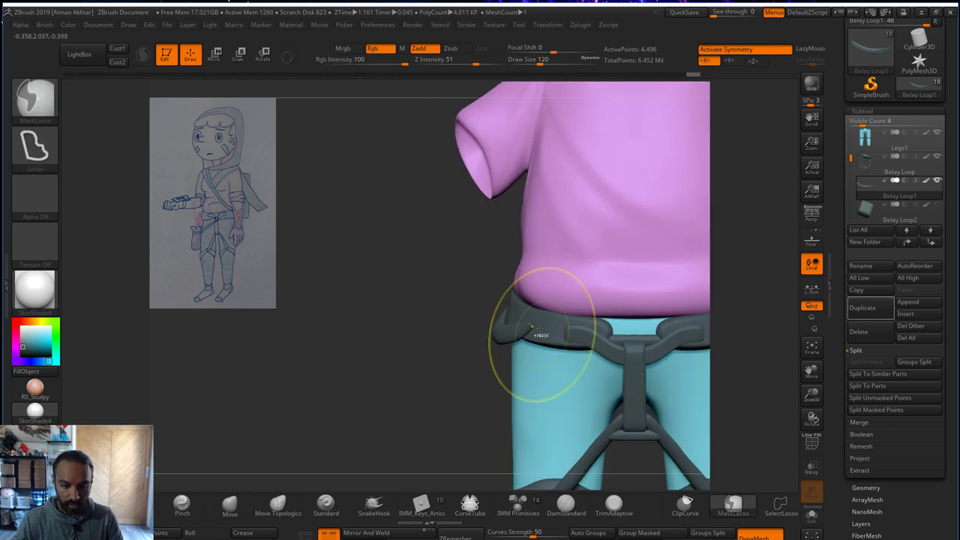
drag(437, 358, 449, 444)
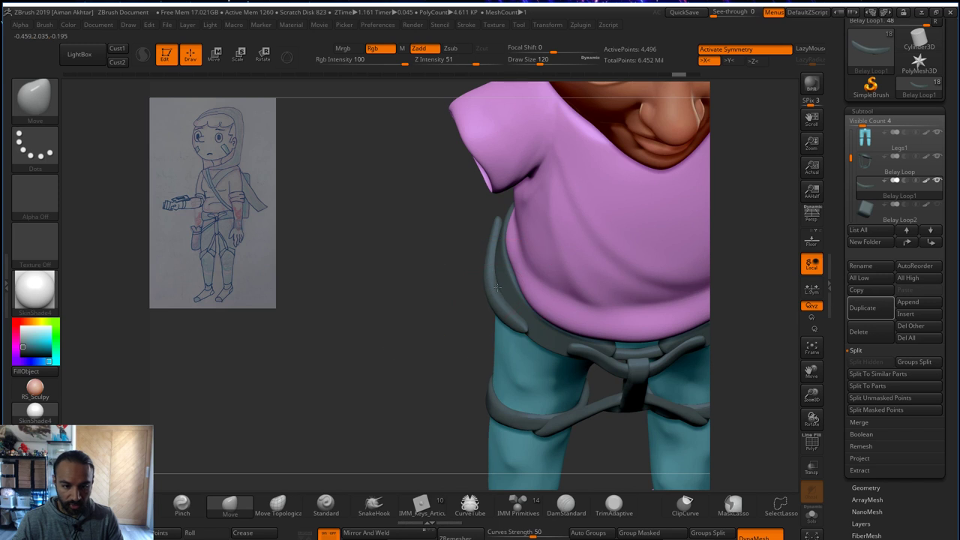
drag(496, 287, 461, 278)
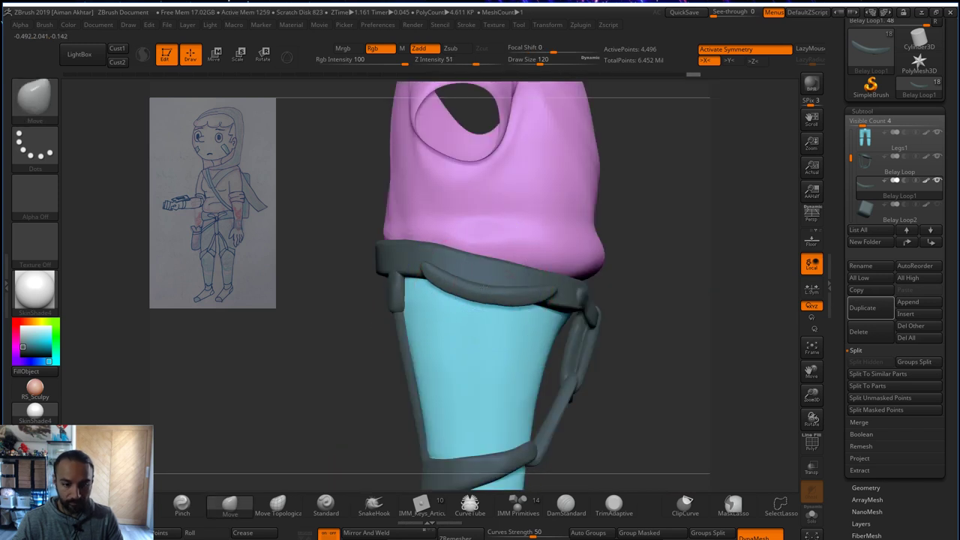
key(s)
drag(545, 293, 428, 264)
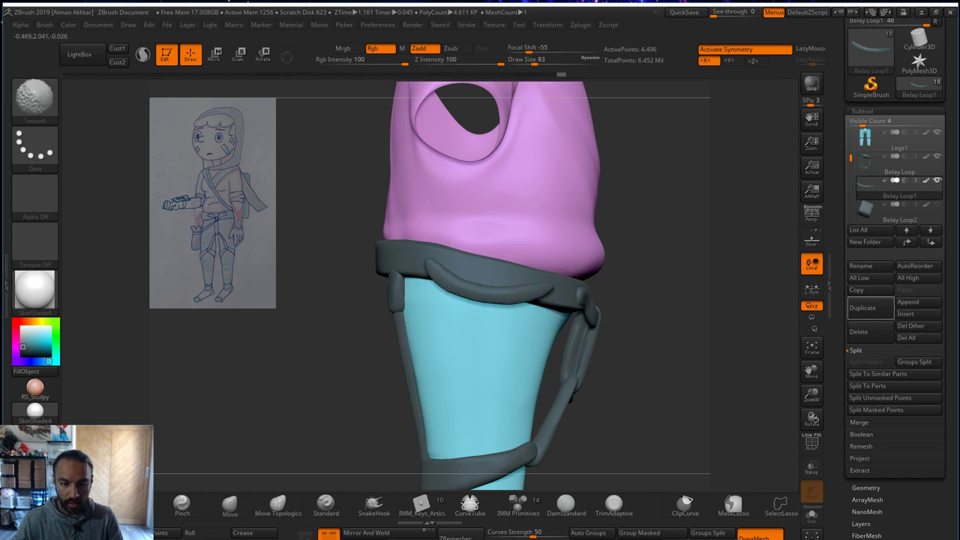
- Smooth the curved gear loop on the belt and reshape its front end with the Move brush at size 27
shift+drag(642, 300, 573, 307)
alt+drag(405, 319, 430, 390)
key(s)
drag(531, 288, 518, 287)
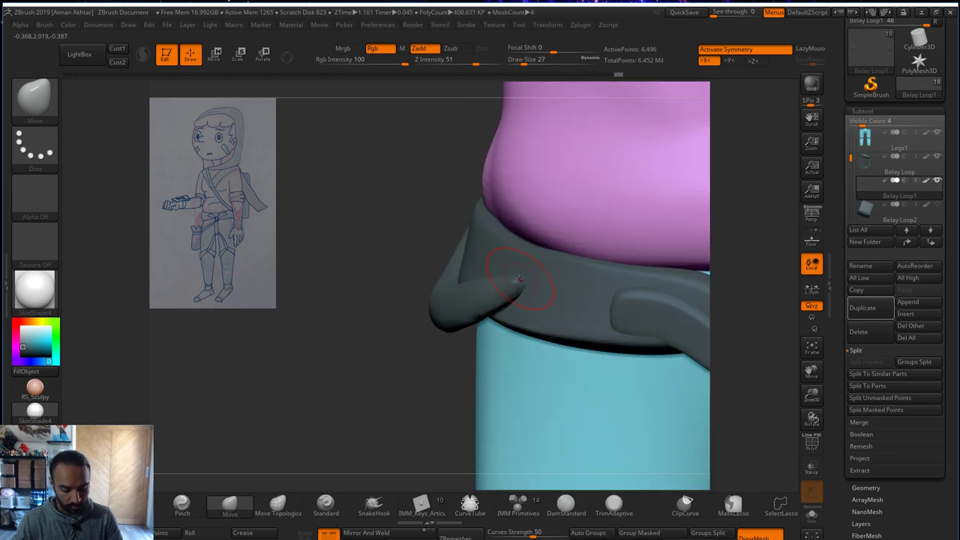
- Smooth the gear loop's front tip, update the DynaMesh, and thicken the tip with the Inflat brush
key(b)
key(i)
key(n)
key(shift)
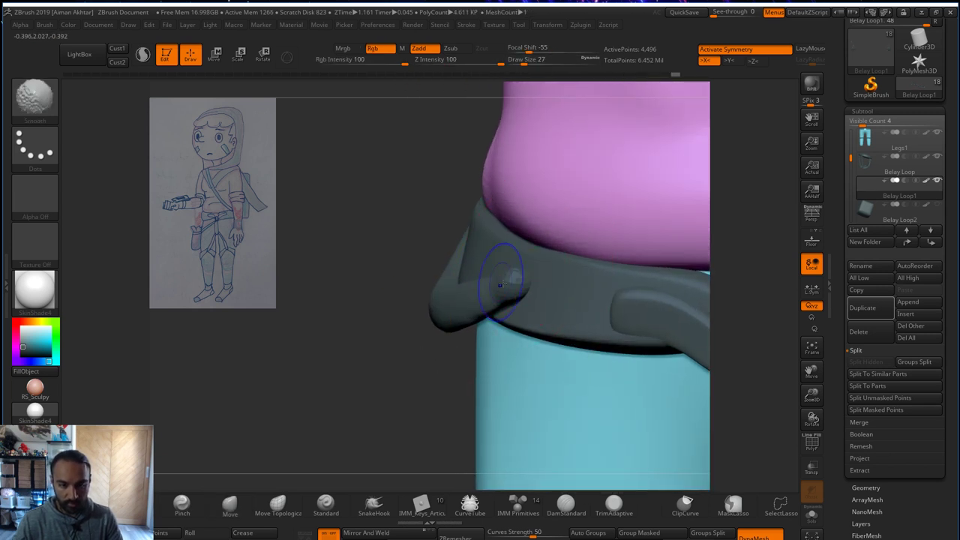
shift+drag(509, 290, 516, 282)
ctrl+drag(336, 294, 356, 309)
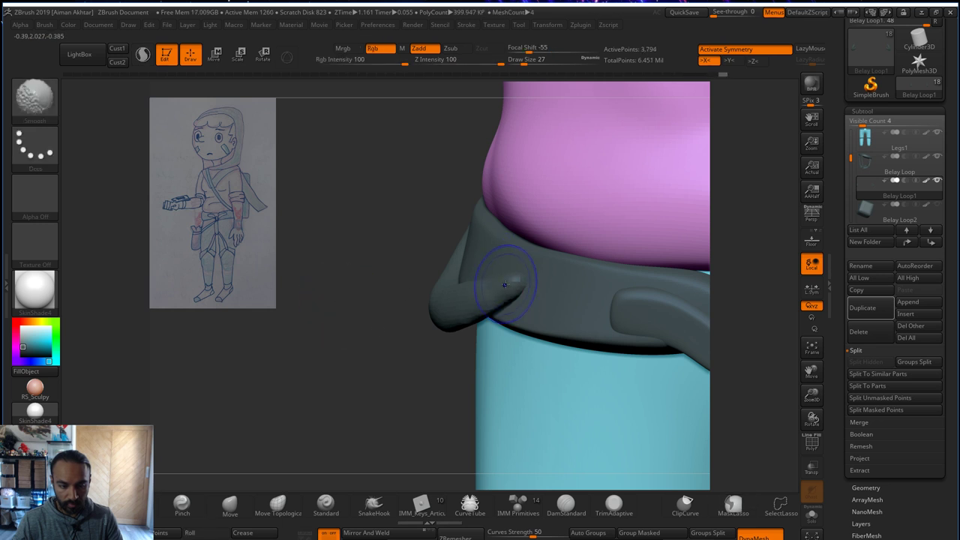
drag(503, 277, 481, 300)
mouse_move(344, 327)
mouse_down()
mouse_move(358, 354)
mouse_move(440, 368)
mouse_up()
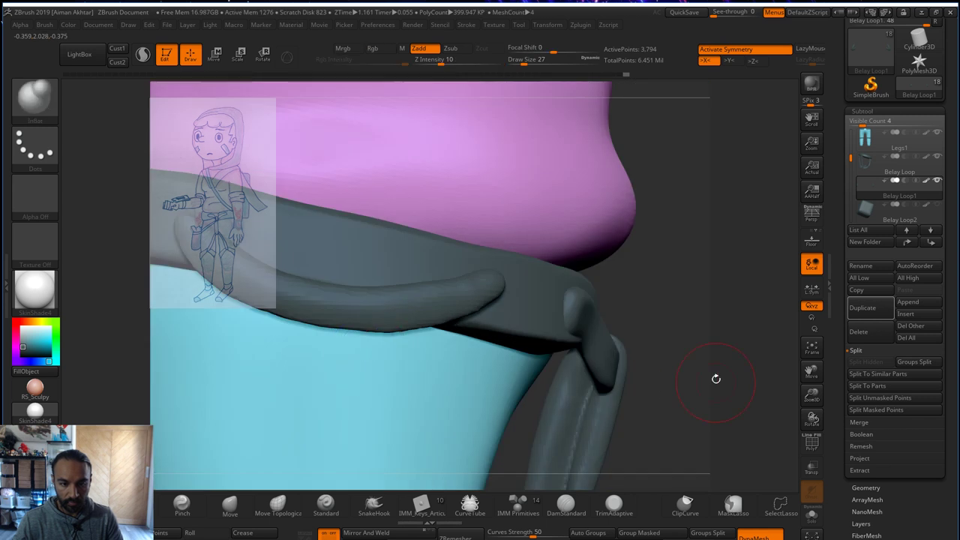
drag(715, 378, 367, 261)
drag(577, 272, 479, 282)
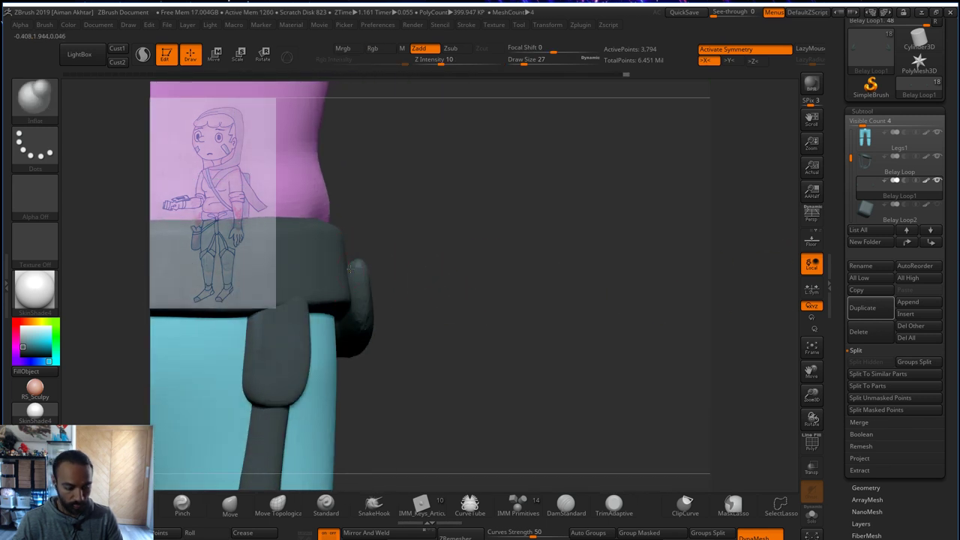
- Tuck the gear loop's rear end against the belt with the Move brush, update the DynaMesh, and smooth both ends
key(b)
key(m)
key(v)
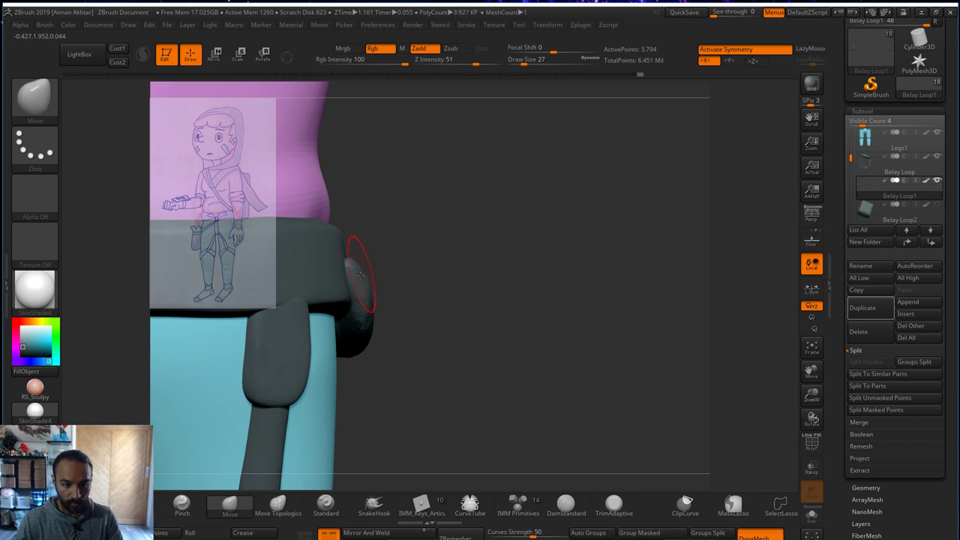
drag(360, 276, 364, 278)
ctrl+drag(475, 262, 512, 278)
shift+drag(360, 269, 562, 321)
drag(297, 387, 529, 341)
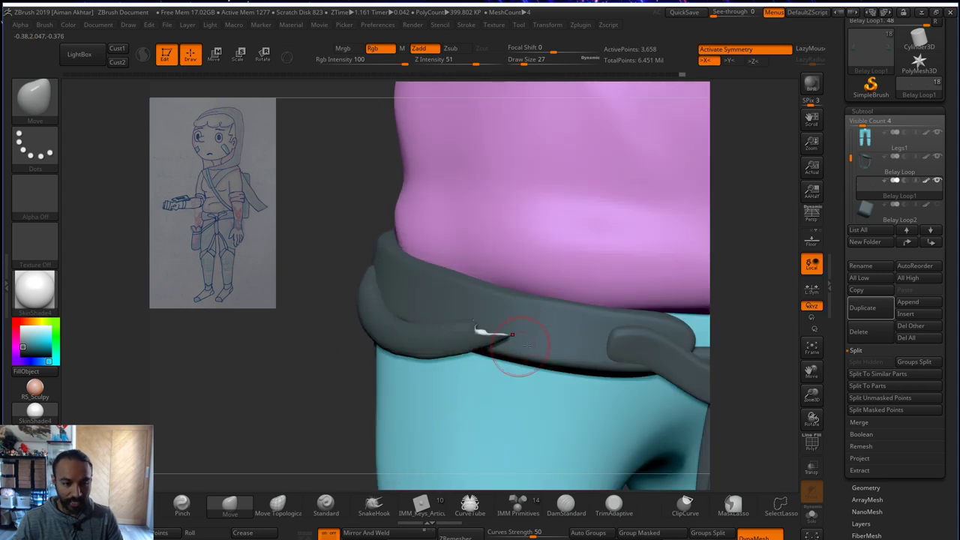
drag(312, 390, 348, 388)
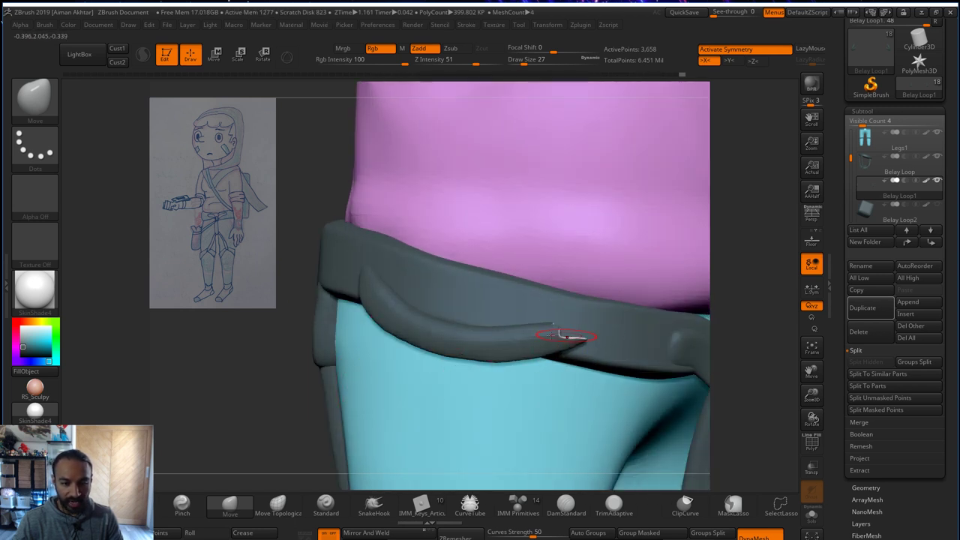
drag(150, 387, 400, 374)
mouse_move(545, 329)
shift+mouse_down()
mouse_move(552, 323)
mouse_move(383, 291)
shift+mouse_up()
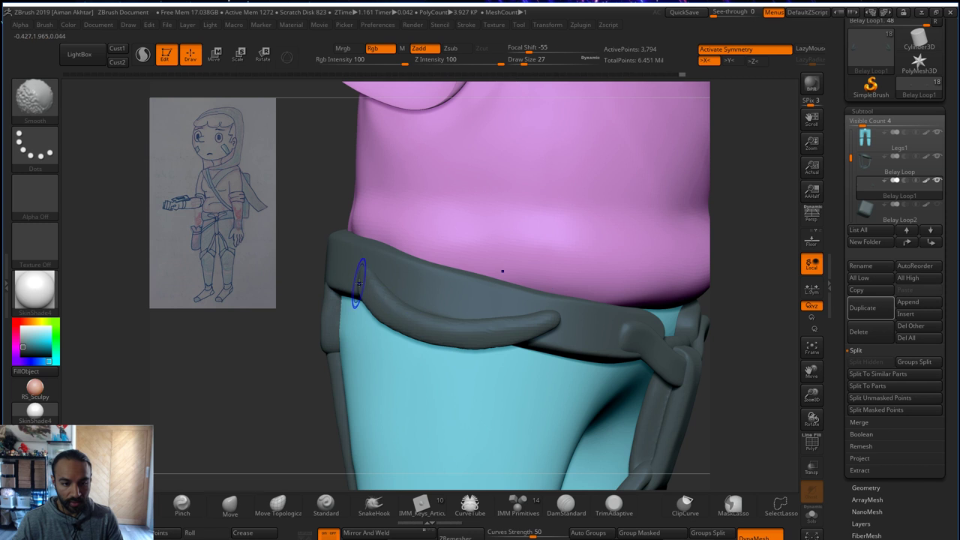
- Refine the gear loop's ends with the Move brush at size 35 and update the DynaMesh
mouse_move(287, 392)
mouse_down()
mouse_move(259, 403)
mouse_move(291, 396)
mouse_move(303, 410)
mouse_up()
key(s)
drag(394, 329, 399, 327)
key(s)
drag(397, 328, 364, 307)
key(s)
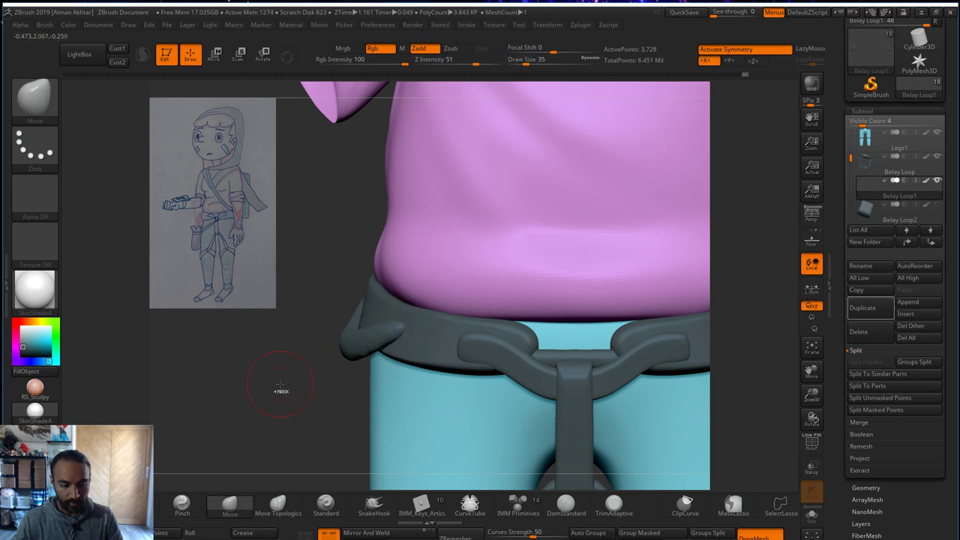
ctrl+drag(290, 412, 315, 419)
- Bow the gear loops outward and downward from the belt with the Move brush at size 112 and smooth them
key(f)
mouse_move(240, 397)
mouse_down()
mouse_move(601, 396)
mouse_move(585, 392)
mouse_move(637, 449)
mouse_up()
key(s)
mouse_move(398, 341)
mouse_down()
mouse_move(419, 341)
mouse_move(405, 385)
mouse_up()
shift+drag(588, 379, 404, 392)
key(bracketleft)
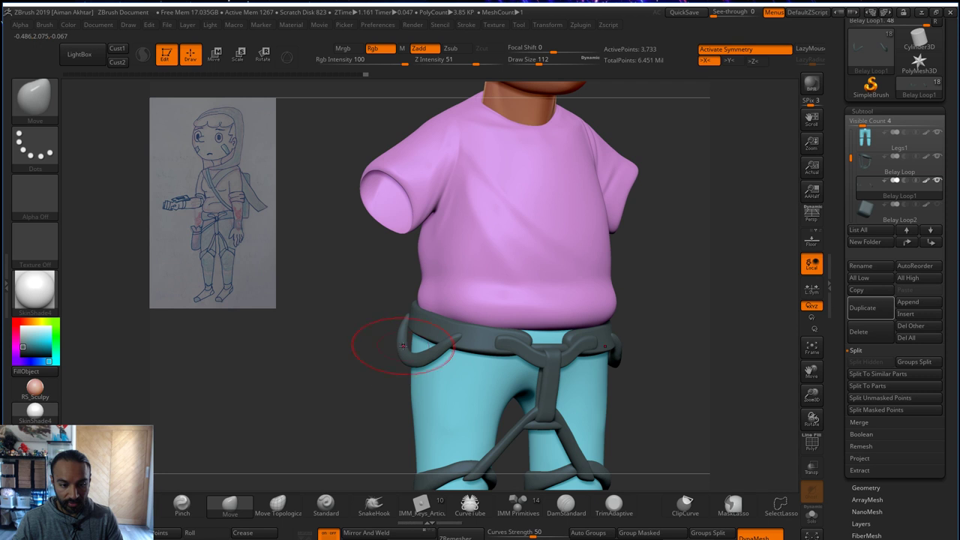
key(shift)
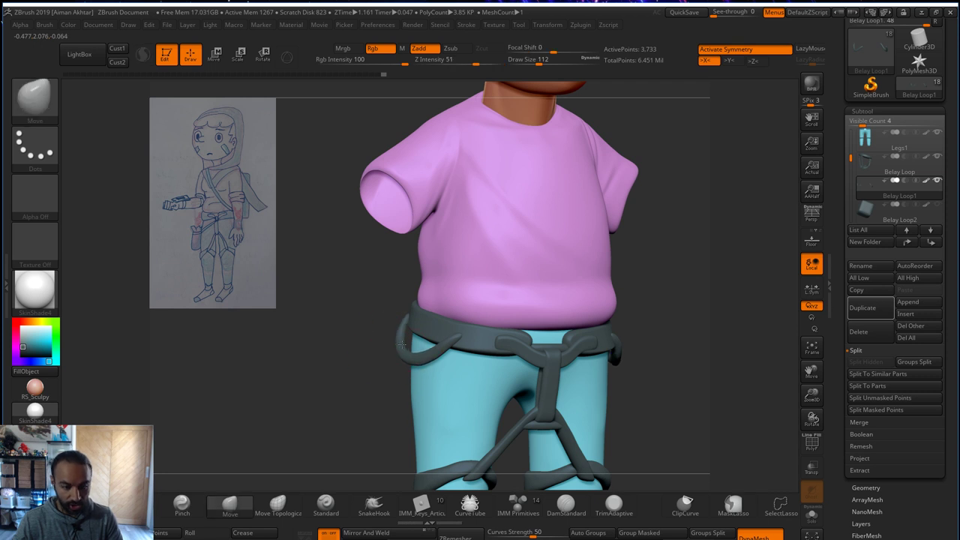
key(shift)
drag(343, 374, 380, 379)
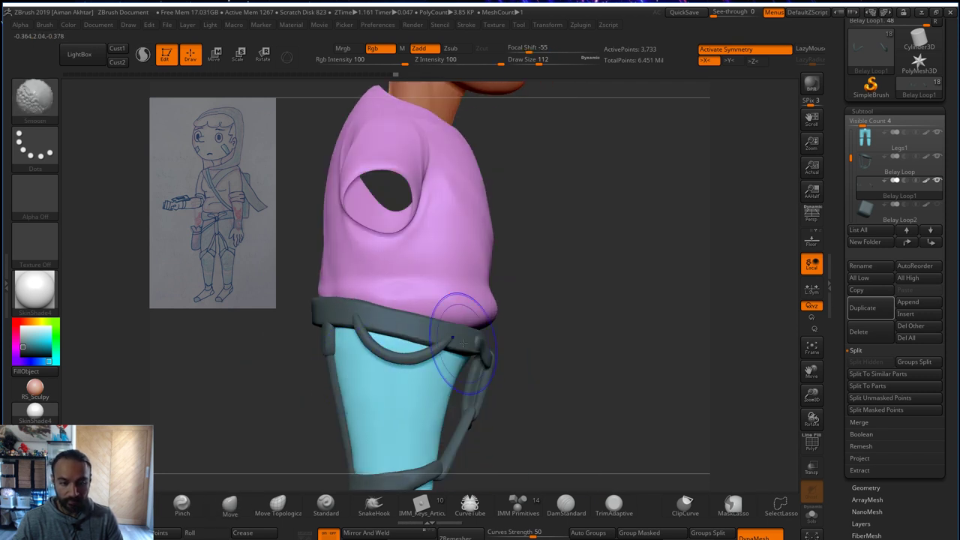
shift+drag(543, 364, 517, 365)
- Show the backpack subtool PM3D_Sphere3D2 and check the character from the side and front against the reference drawing
alt+drag(719, 406, 647, 381)
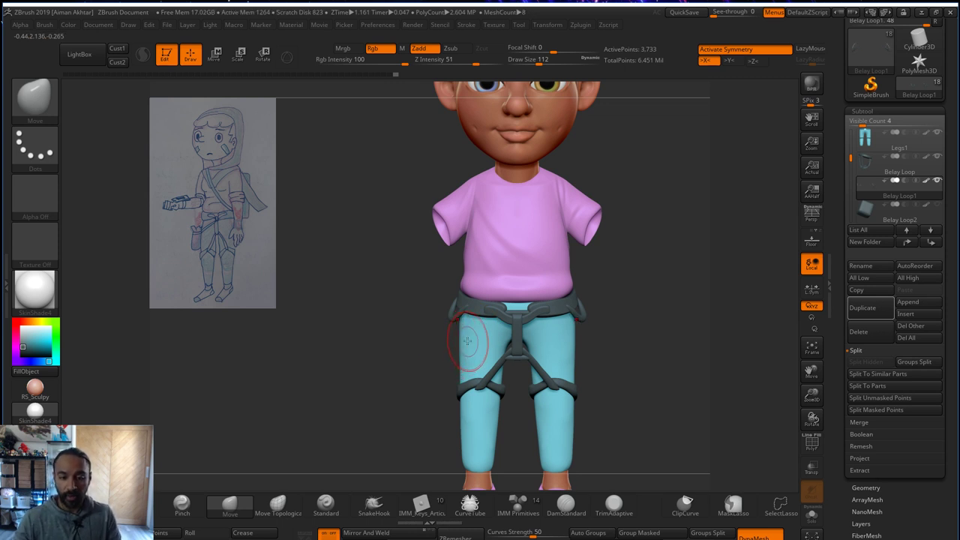
mouse_move(614, 308)
alt+mouse_down()
mouse_move(632, 332)
mouse_move(670, 334)
mouse_move(625, 335)
mouse_move(632, 344)
alt+mouse_up()
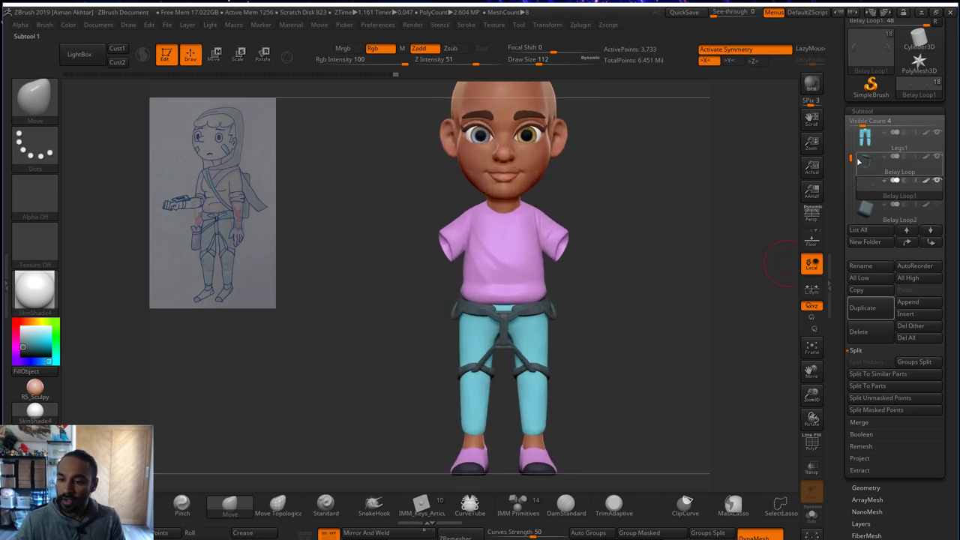
drag(855, 160, 850, 182)
mouse_move(860, 147)
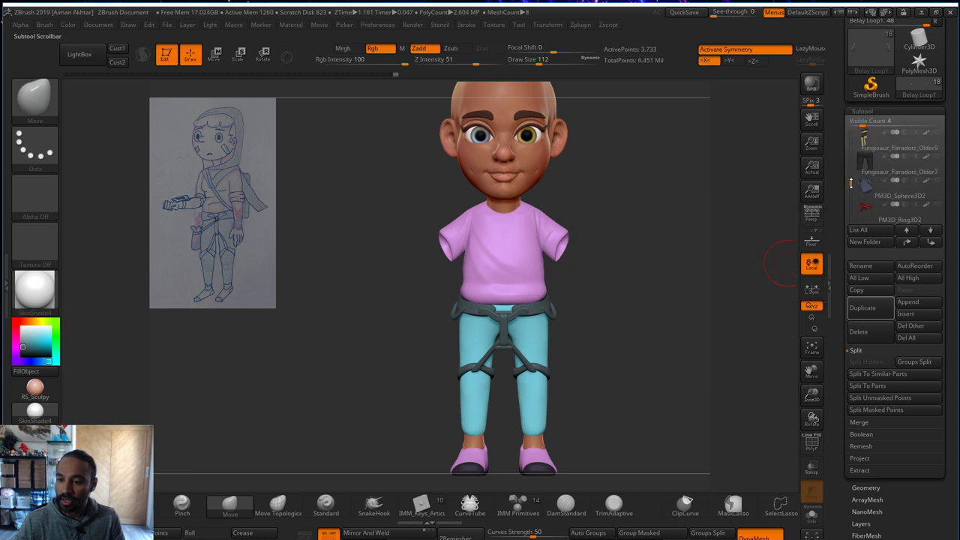
click(940, 186)
drag(675, 317, 670, 351)
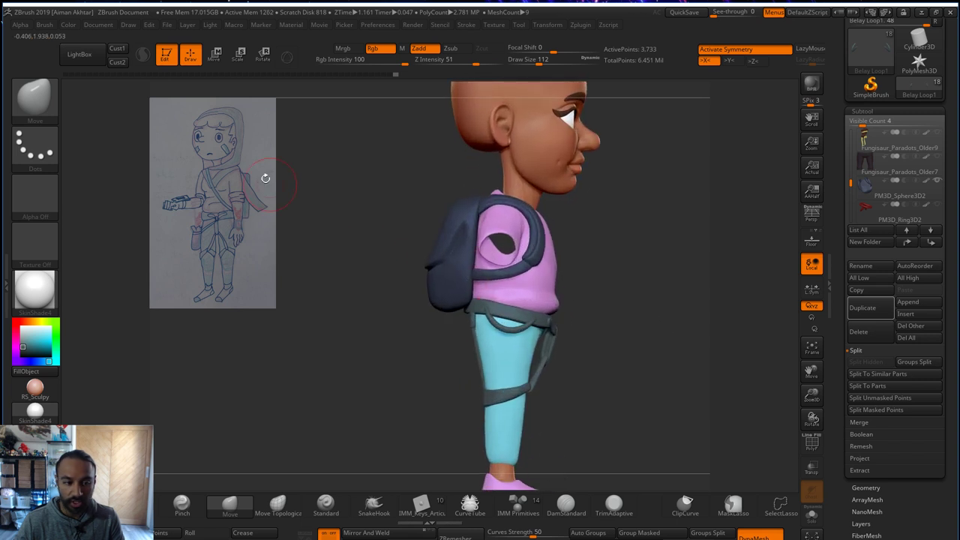
drag(644, 286, 599, 286)
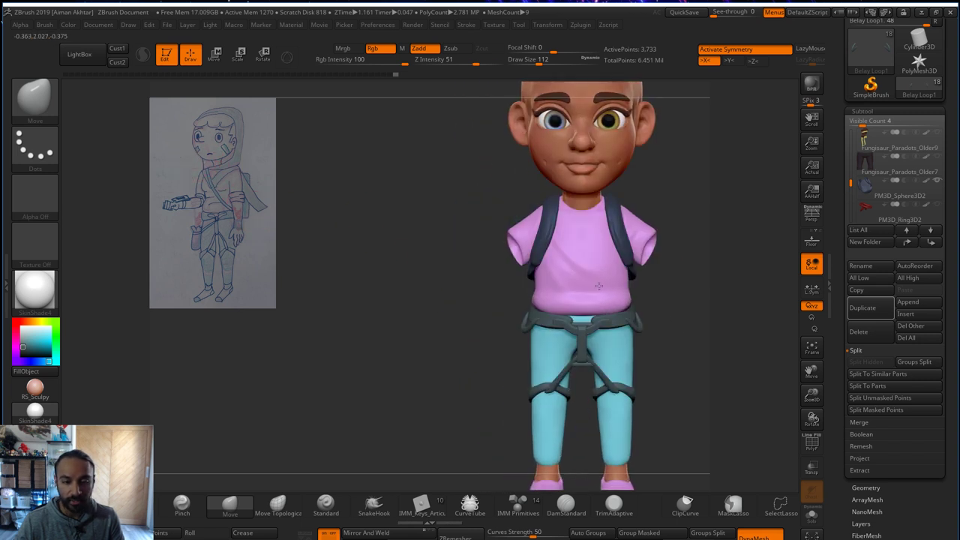
- Turn on the PolyFrame display and merge the gear loops subtool Belay Loop1 down into the Belay Loop harness
alt+drag(685, 297, 701, 403)
click(812, 444)
alt+click(687, 177)
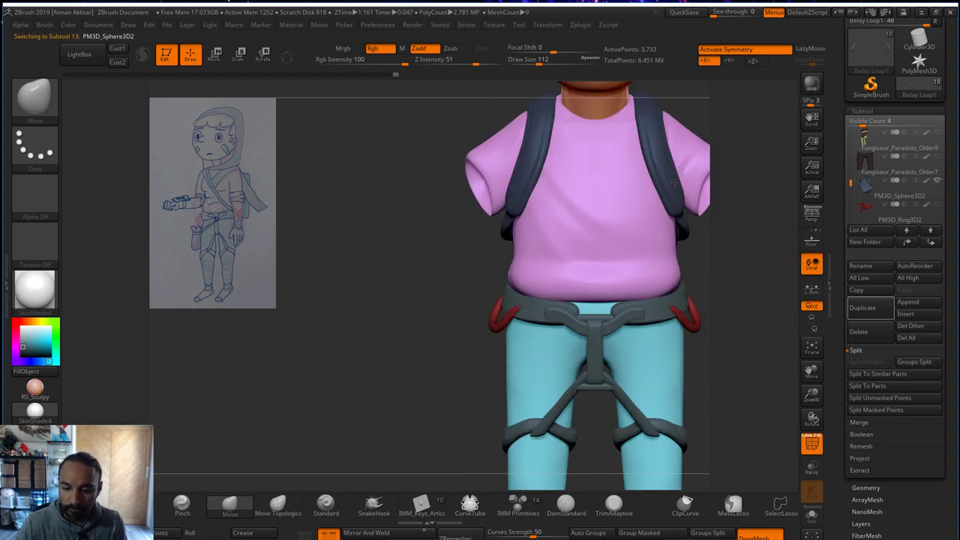
alt+click(686, 322)
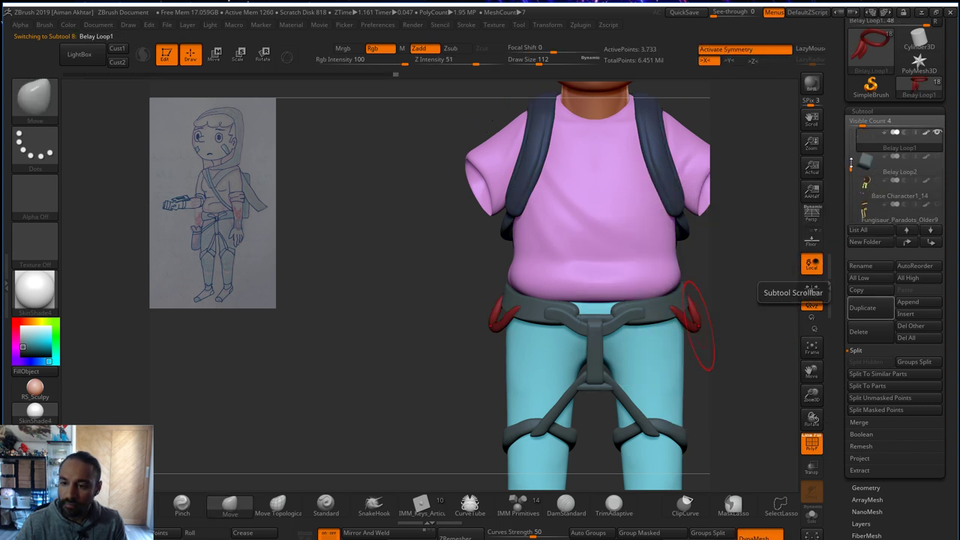
scroll(875, 147, up, 1)
click(859, 422)
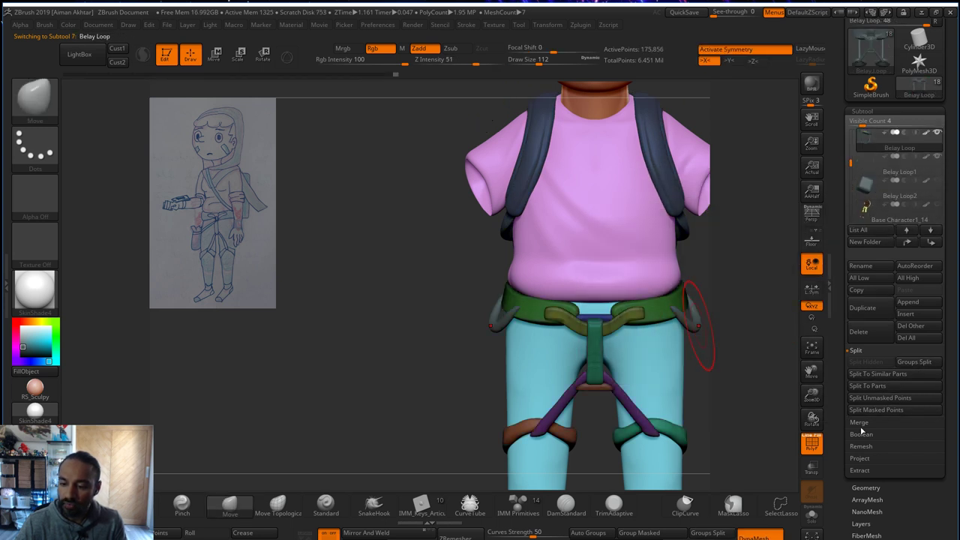
click(866, 378)
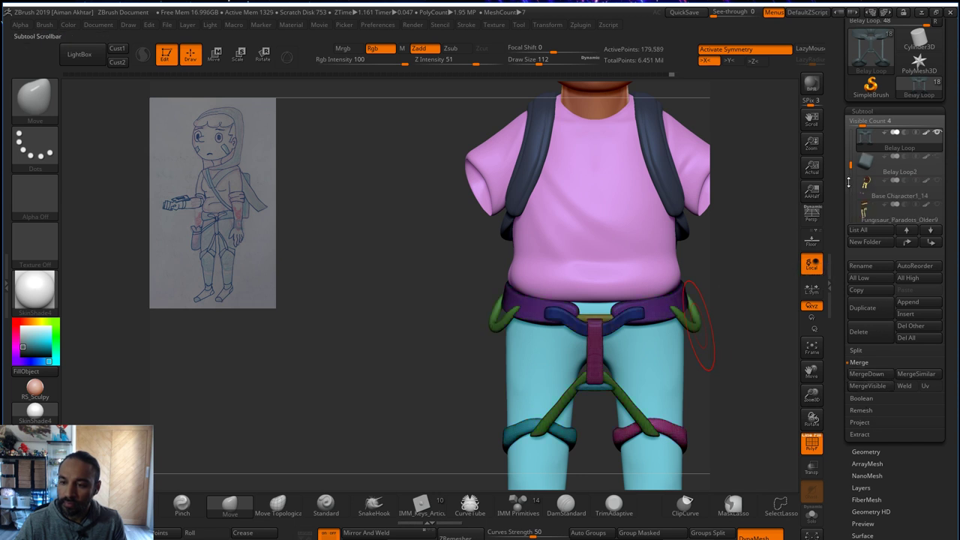
- Rename the Belay Loop2 subtool as Chalk Bag
click(864, 269)
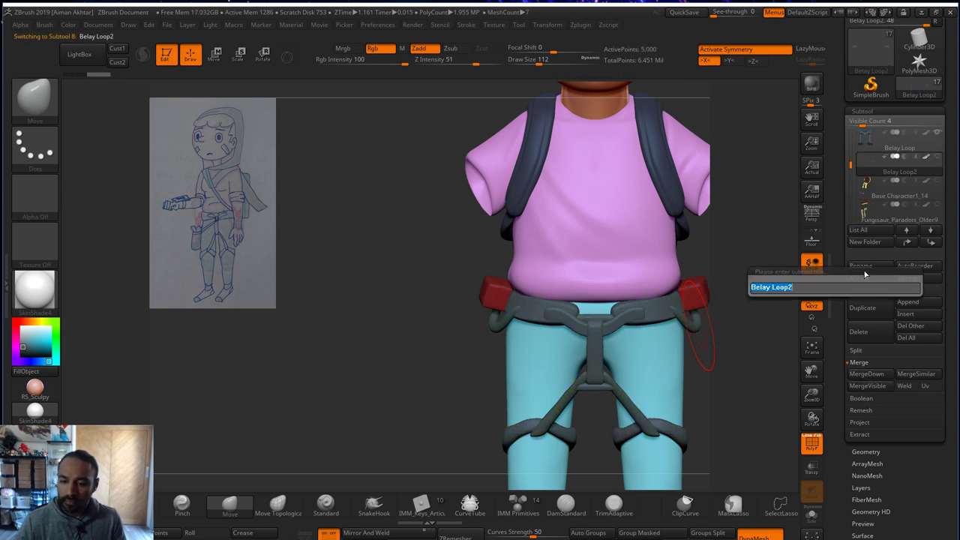
text(Chalk Bag)
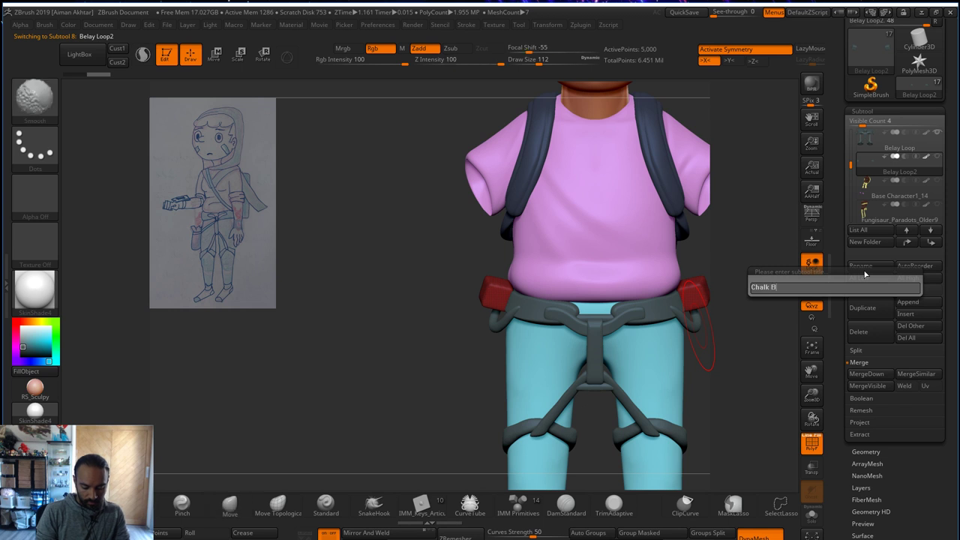
key(Return)
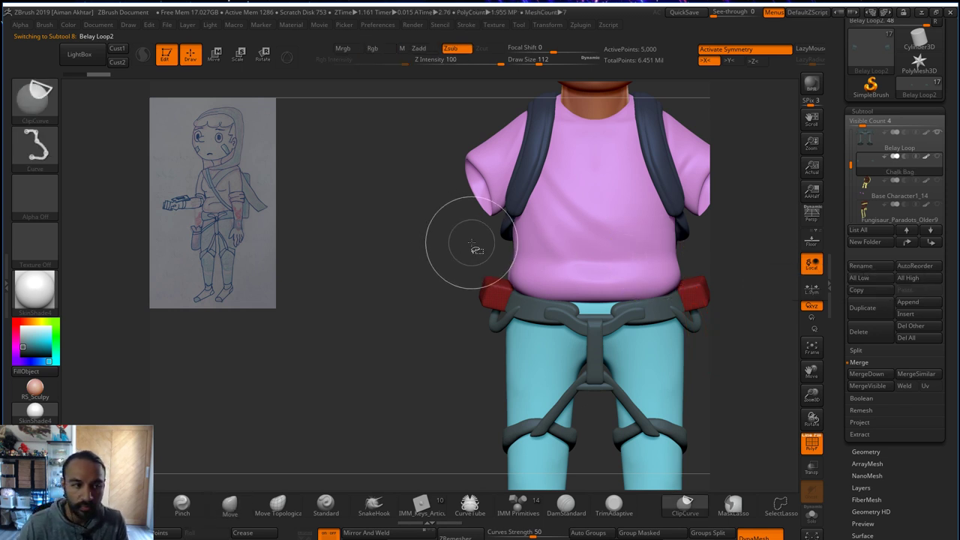
- Turn off symmetry and remove the Chalk Bag block on the character's left hip with the SelectLasso brush
key(b)
key(s)
key(l)
mouse_move(403, 232)
ctrl+shift+mouse_down()
mouse_move(582, 338)
mouse_move(488, 354)
ctrl+shift+mouse_up()
key(x)
mouse_move(448, 240)
ctrl+shift+mouse_down()
mouse_move(577, 335)
mouse_move(401, 333)
ctrl+shift+mouse_up()
key(ctrl+z)
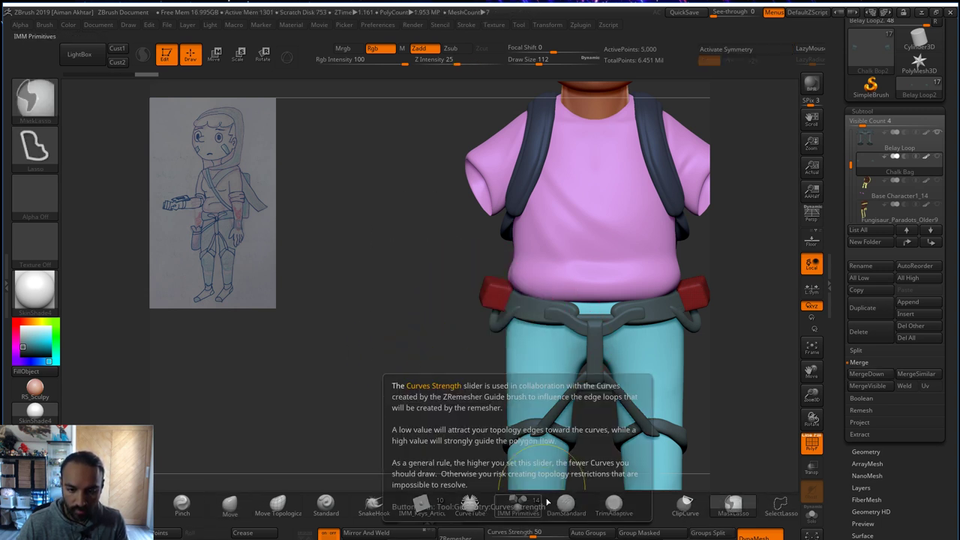
mouse_move(693, 244)
ctrl+alt+shift+mouse_down()
mouse_move(611, 330)
mouse_move(617, 341)
ctrl+alt+shift+mouse_up()
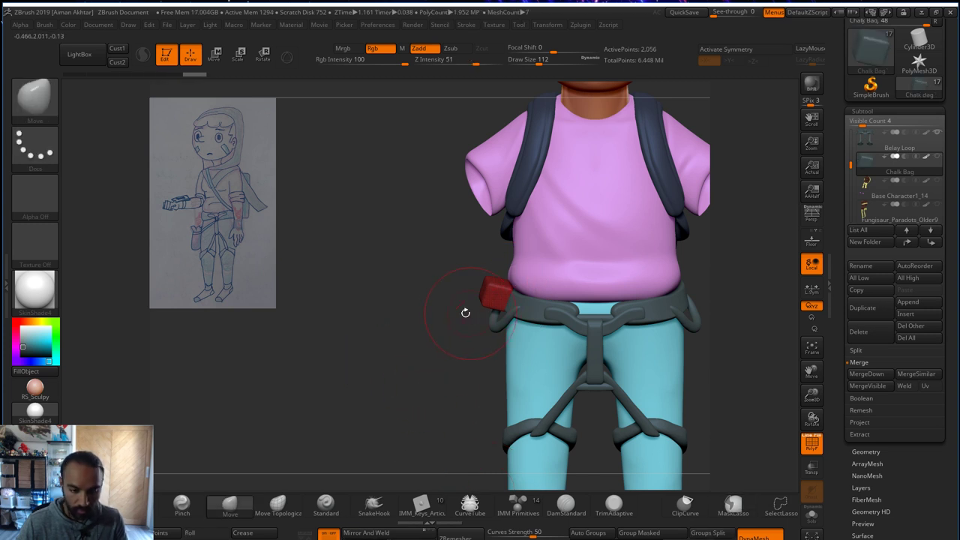
- Lower the remaining Chalk Bag block to the gear loop with the Move brush at size 268
mouse_move(420, 342)
mouse_down()
mouse_move(471, 338)
mouse_move(248, 345)
mouse_up()
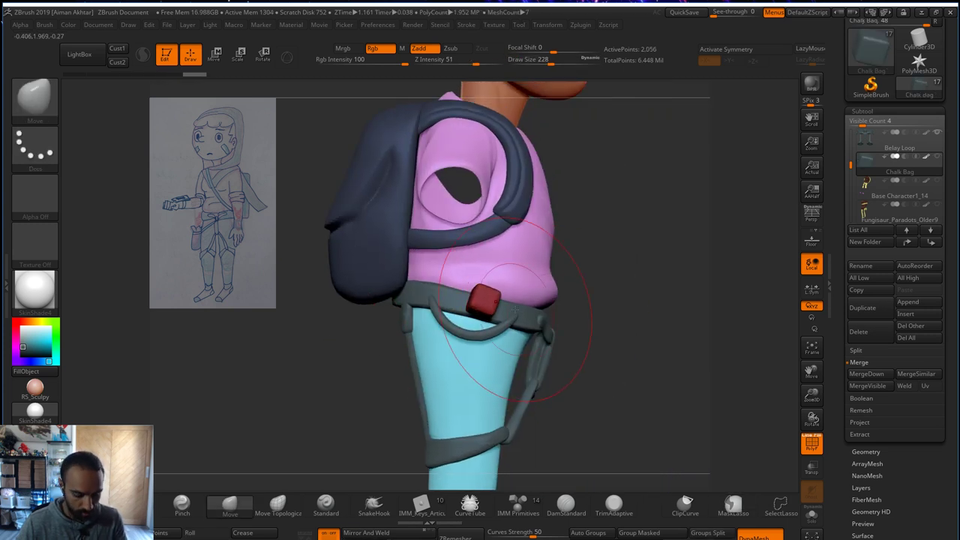
key(s)
mouse_move(508, 317)
mouse_down()
mouse_move(449, 411)
mouse_move(458, 389)
mouse_up()
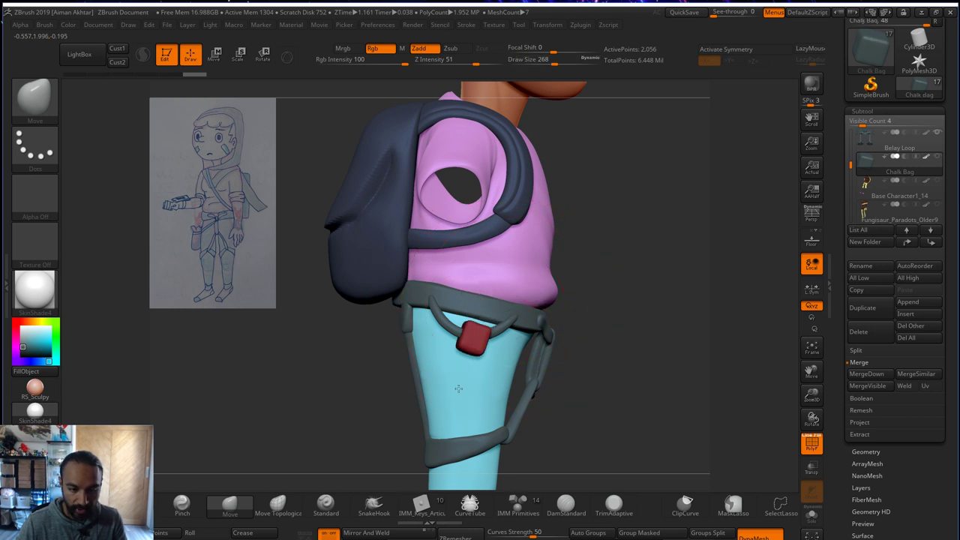
drag(616, 436, 569, 424)
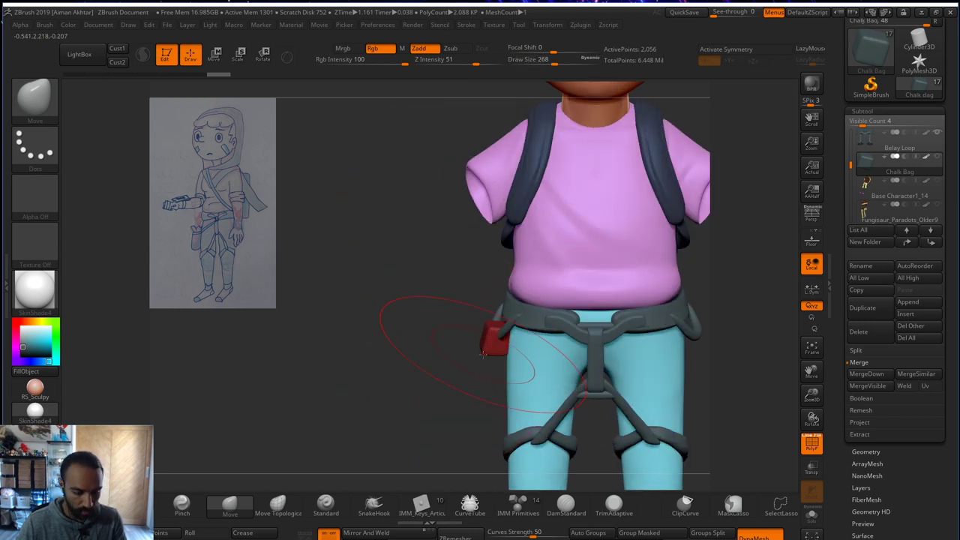
- Stretch the Chalk Bag block downward along the thigh with the Move brush, refining its lower end at size 145
key(s)
drag(497, 359, 487, 359)
mouse_move(490, 361)
mouse_down()
mouse_move(492, 405)
mouse_move(490, 393)
mouse_up()
key(s)
drag(486, 314, 585, 326)
key(s)
drag(480, 368, 477, 369)
drag(464, 385, 438, 408)
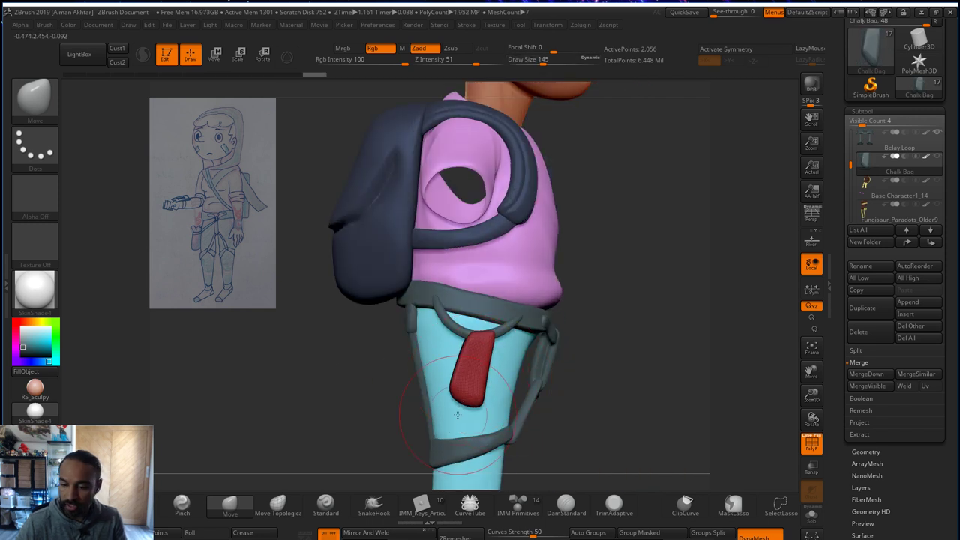
- Widen the chalk bag from the side with the Move brush, smooth its surface, and update the DynaMesh
drag(468, 356, 464, 358)
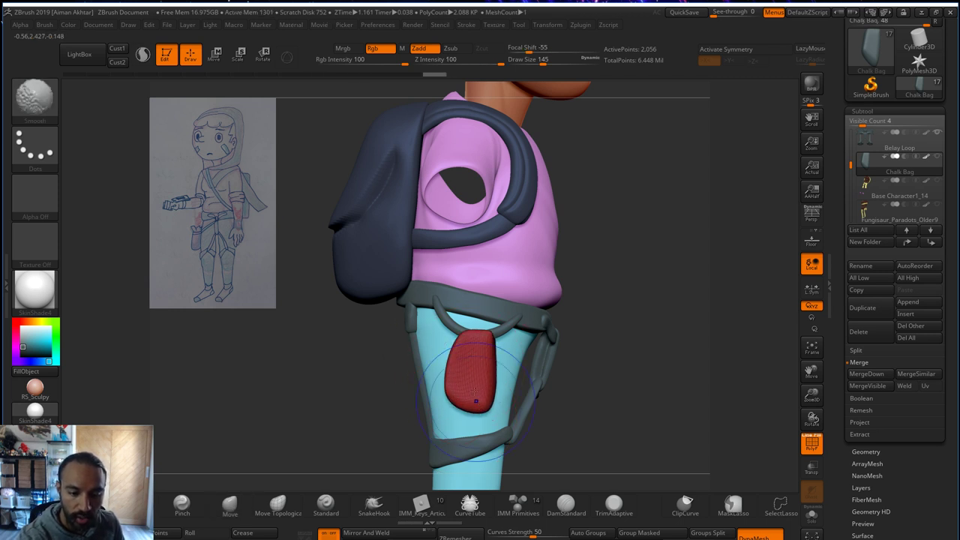
drag(647, 270, 614, 274)
shift+drag(424, 332, 382, 358)
mouse_move(439, 390)
ctrl+mouse_down()
mouse_move(451, 400)
mouse_move(479, 387)
mouse_move(479, 361)
ctrl+mouse_up()
- Smooth the chalk bag with the Smooth brush at size 207 and adjust its shape with the Move brush at size 172
key(s)
drag(483, 330, 495, 341)
key(shift)
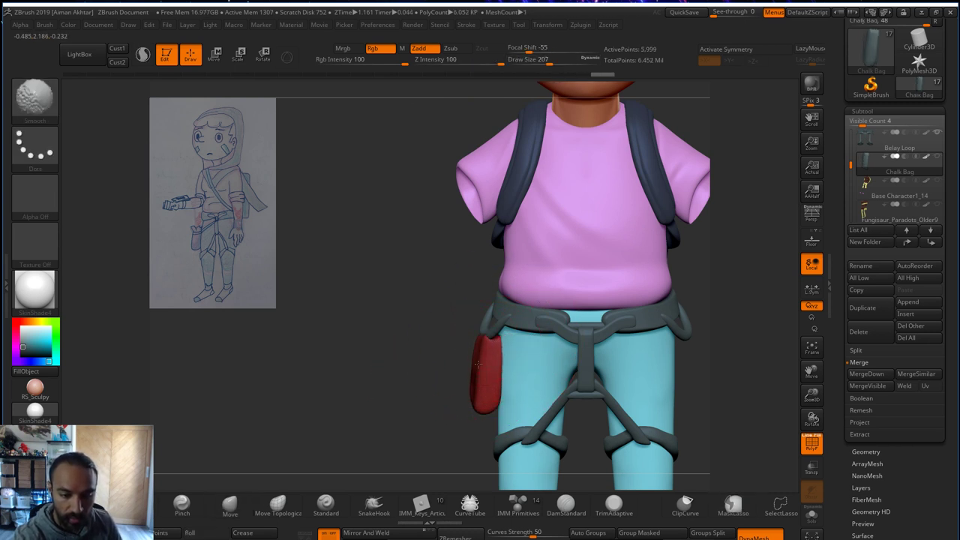
drag(396, 407, 461, 370)
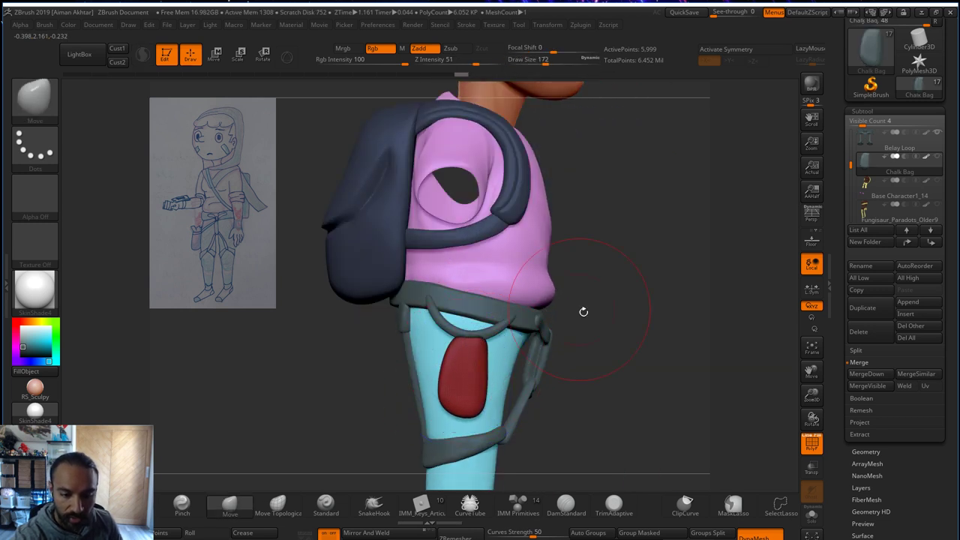
mouse_move(582, 311)
mouse_down()
mouse_move(483, 339)
mouse_move(484, 350)
mouse_up()
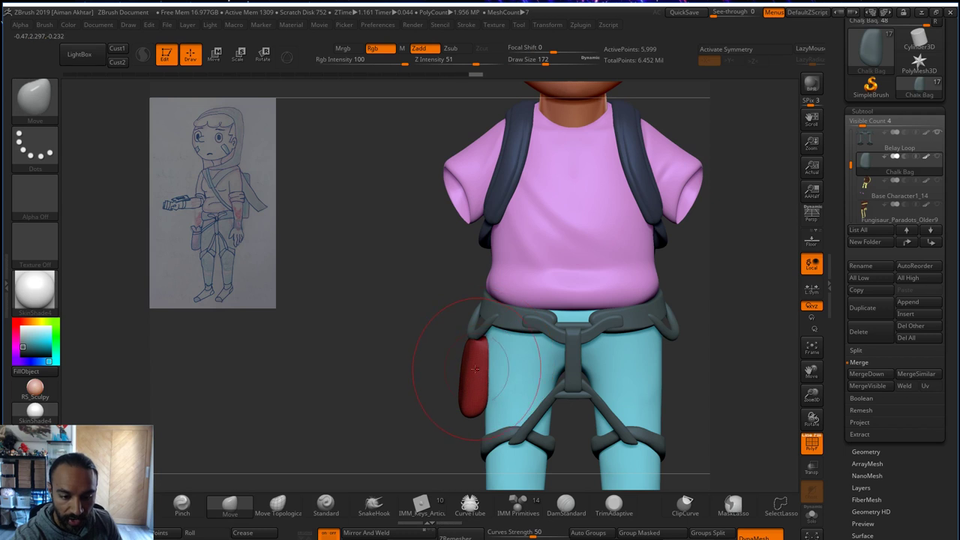
- Swell the chalk bag's lower part with the Inflate brush at size 140, update the DynaMesh, and smooth the surface
key(bracketleft)
key(b)
key(i)
key(n)
mouse_move(461, 386)
mouse_down()
mouse_move(455, 398)
mouse_move(435, 369)
mouse_up()
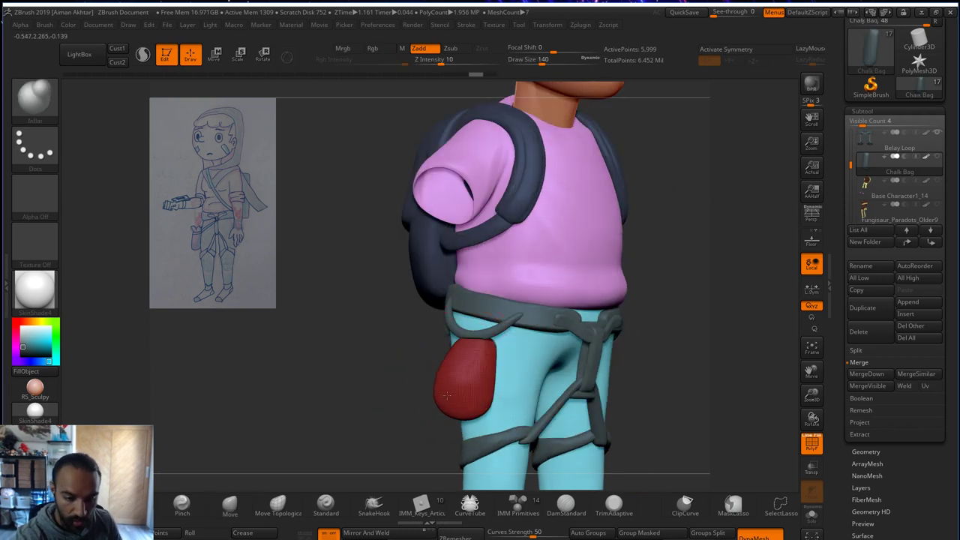
ctrl+drag(412, 417, 429, 433)
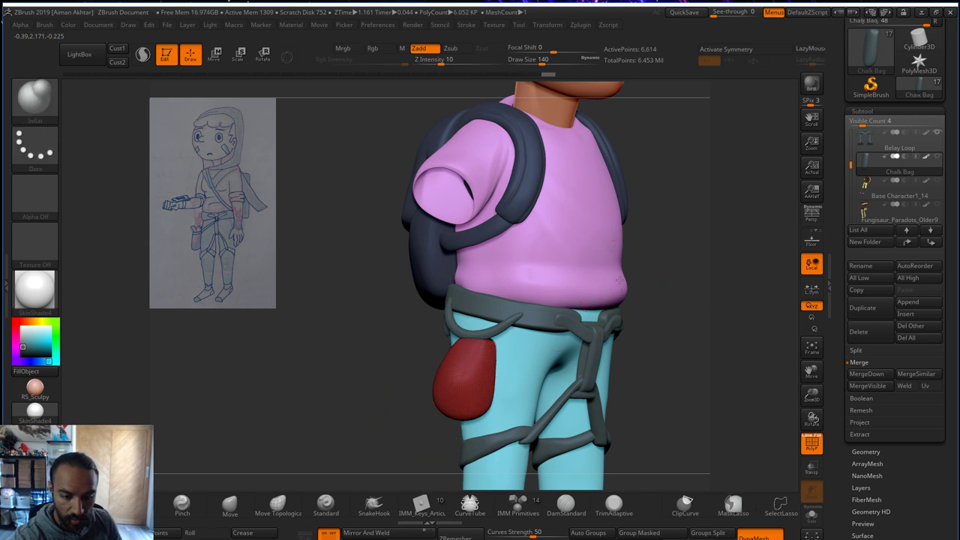
shift+drag(619, 280, 552, 258)
mouse_move(478, 371)
shift+mouse_down()
mouse_move(459, 408)
mouse_move(456, 364)
shift+mouse_up()
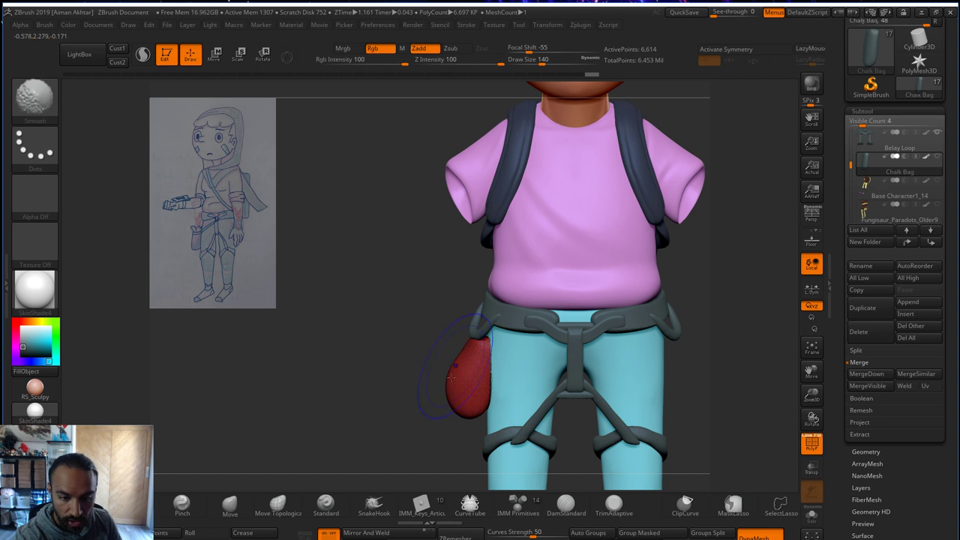
- Duplicate the chalk bag, move the copy up toward the gear loop, and show the original bag with it
mouse_move(392, 405)
alt+mouse_down()
mouse_move(414, 368)
mouse_move(437, 366)
mouse_move(439, 375)
alt+mouse_up()
key(ctrl+shift+d)
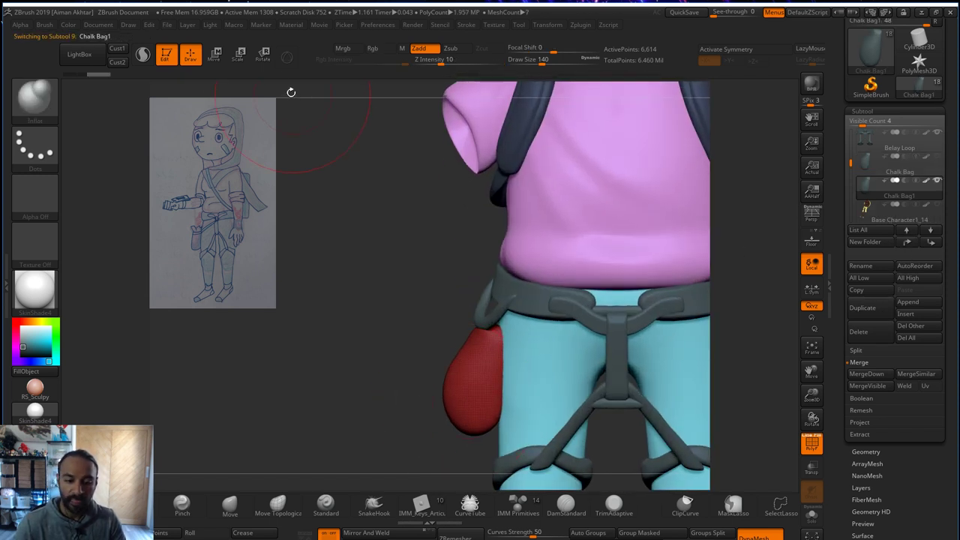
key(w)
drag(486, 350, 486, 251)
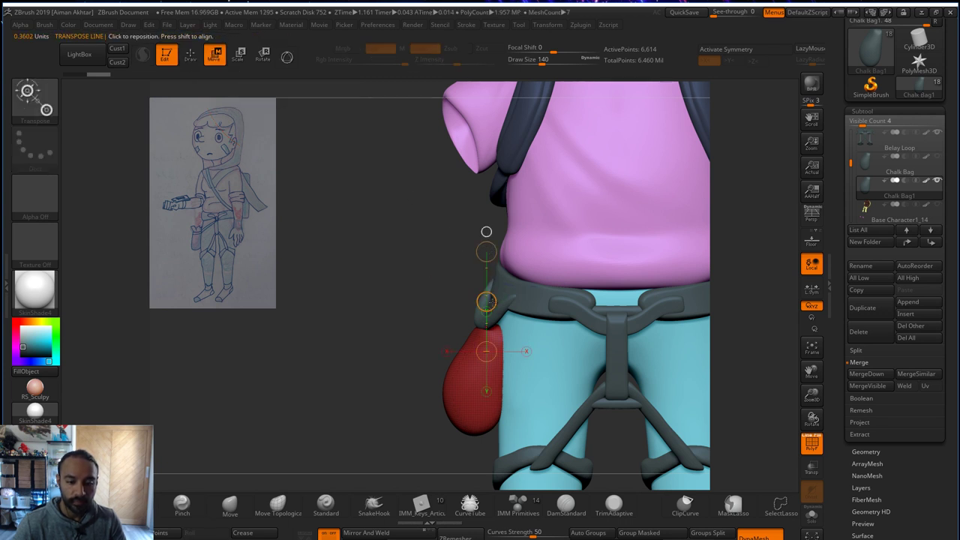
drag(492, 302, 492, 243)
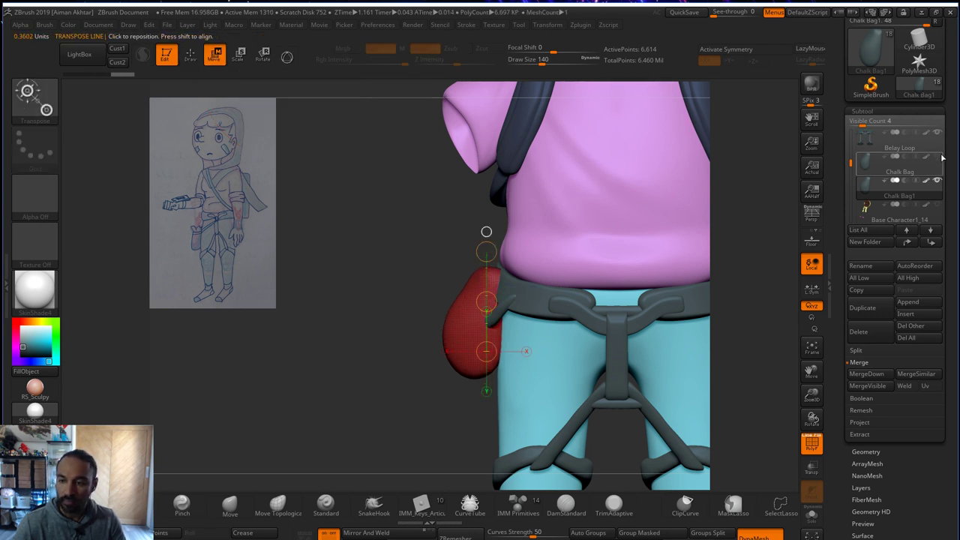
click(938, 157)
- Shrink the duplicated bag into a small neck on top of the chalk bag with the Move brush at size 172
key(q)
key(s)
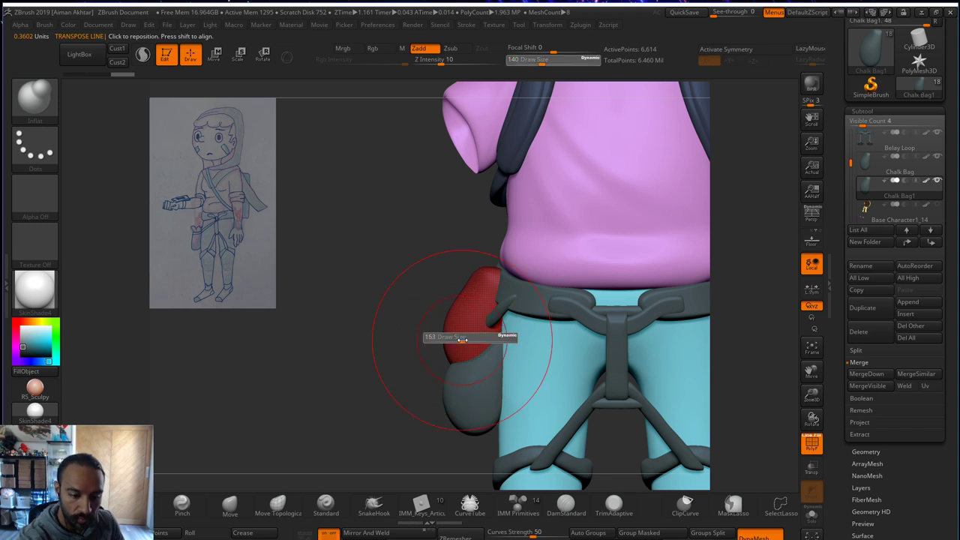
drag(457, 338, 482, 364)
key(b)
key(m)
key(v)
drag(456, 318, 474, 321)
mouse_move(484, 273)
mouse_down()
mouse_move(485, 306)
mouse_move(471, 322)
mouse_up()
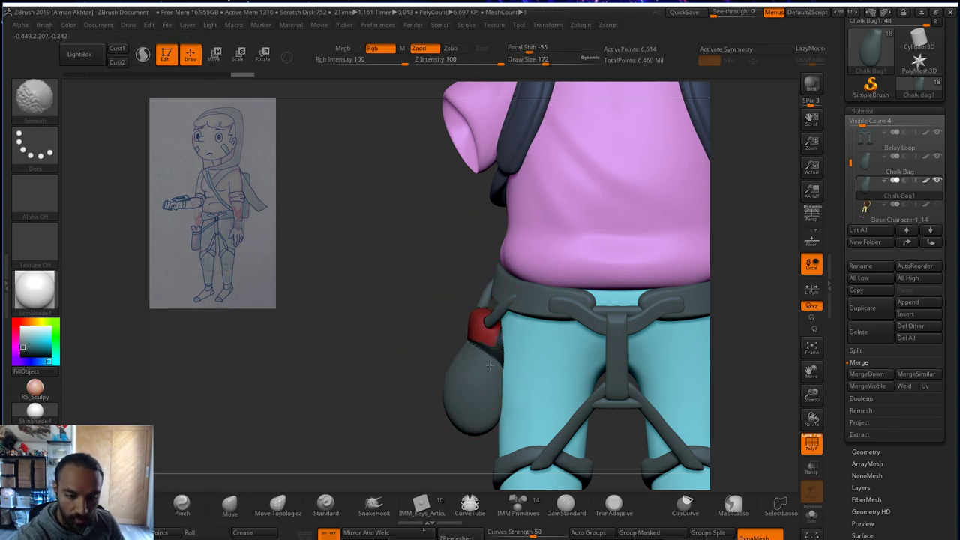
mouse_move(416, 365)
mouse_down()
mouse_move(479, 342)
mouse_move(471, 348)
mouse_move(494, 322)
mouse_move(452, 326)
mouse_move(474, 355)
mouse_move(454, 324)
mouse_up()
- Refine the chalk bag's neck from the side with the Move brush at size 56 and thicken it with the Inflate brush at size 39
key(s)
mouse_move(646, 264)
mouse_down()
mouse_move(623, 263)
mouse_move(633, 264)
mouse_up()
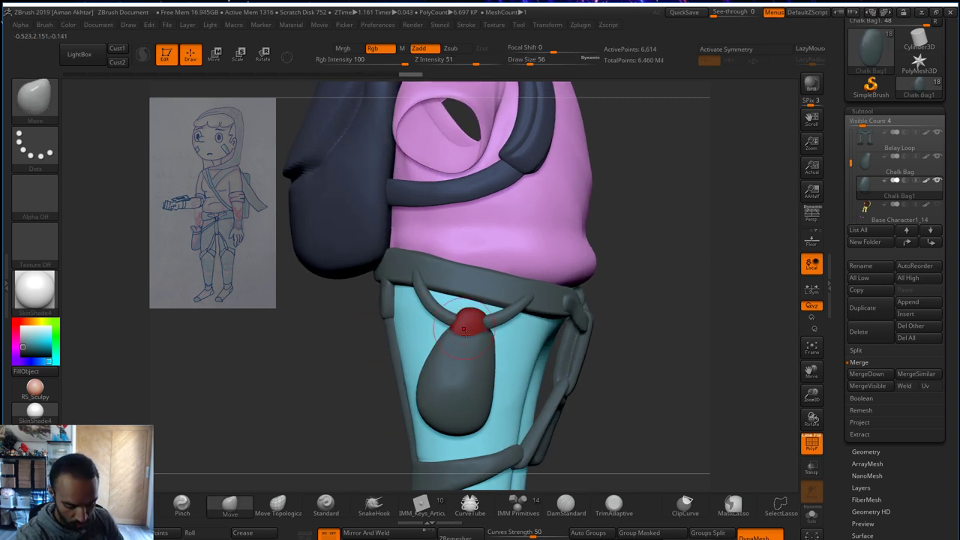
key(b)
key(i)
key(n)
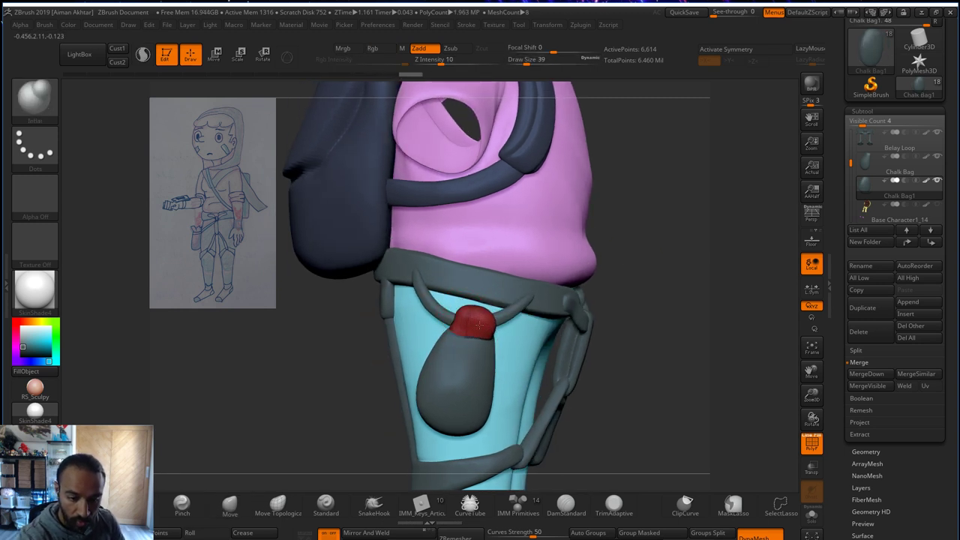
- Cut the top of the chalk bag's neck flat with the ClipCurve brush and smooth the neck
key(ctrl+shift)
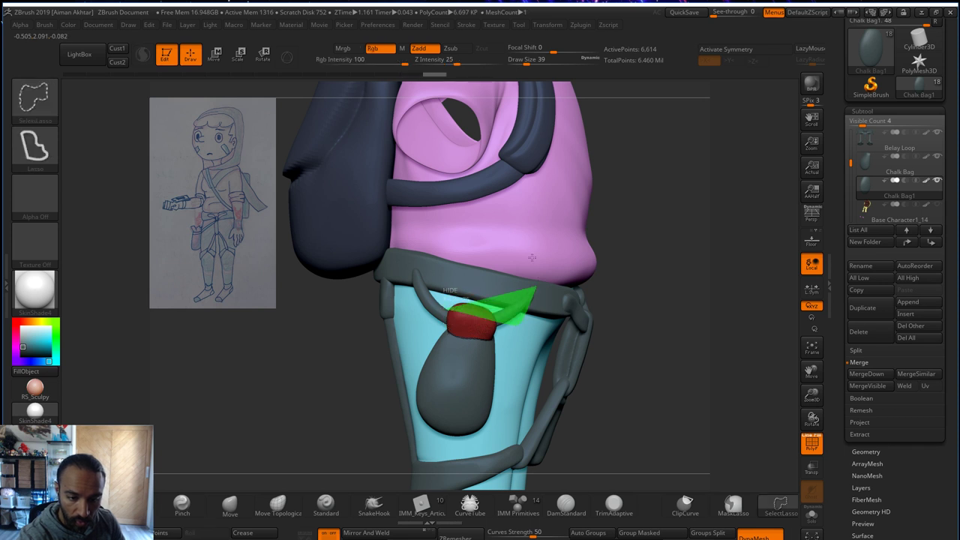
ctrl+shift+click(36, 102)
ctrl+shift+click(94, 107)
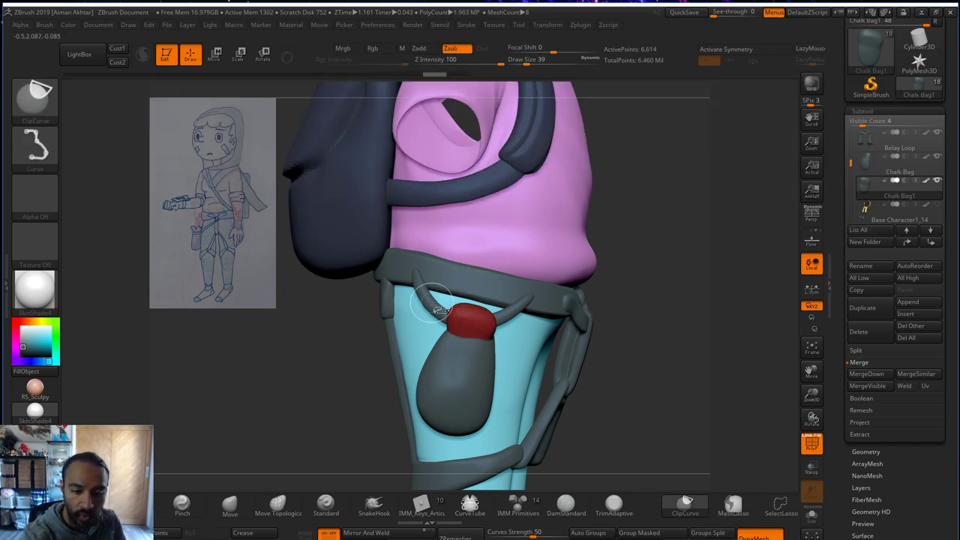
ctrl+shift+drag(433, 303, 517, 325)
shift+drag(457, 331, 488, 332)
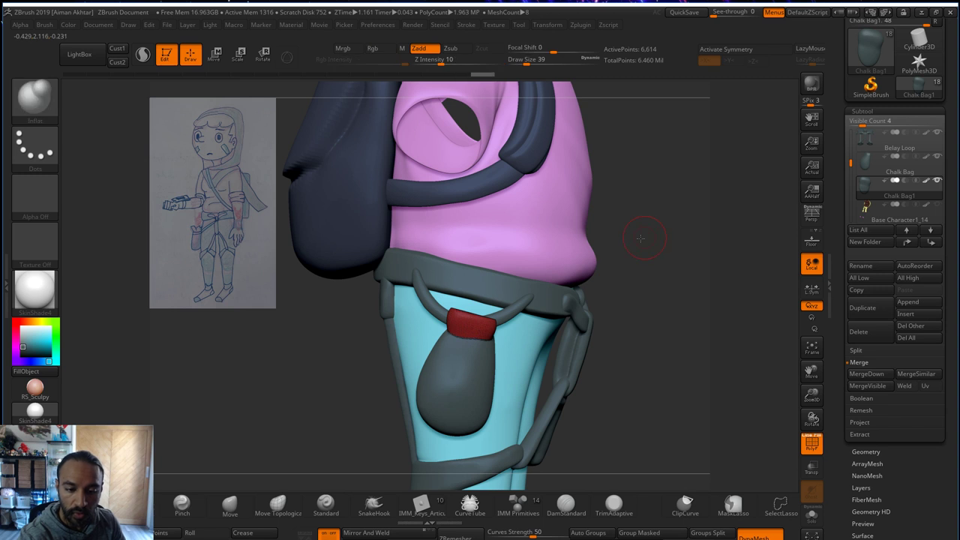
- Turn off the polyframe display and carve gathered fabric folds around the chalk bag's neck with the DamStandard brush at size 39
drag(639, 239, 474, 349)
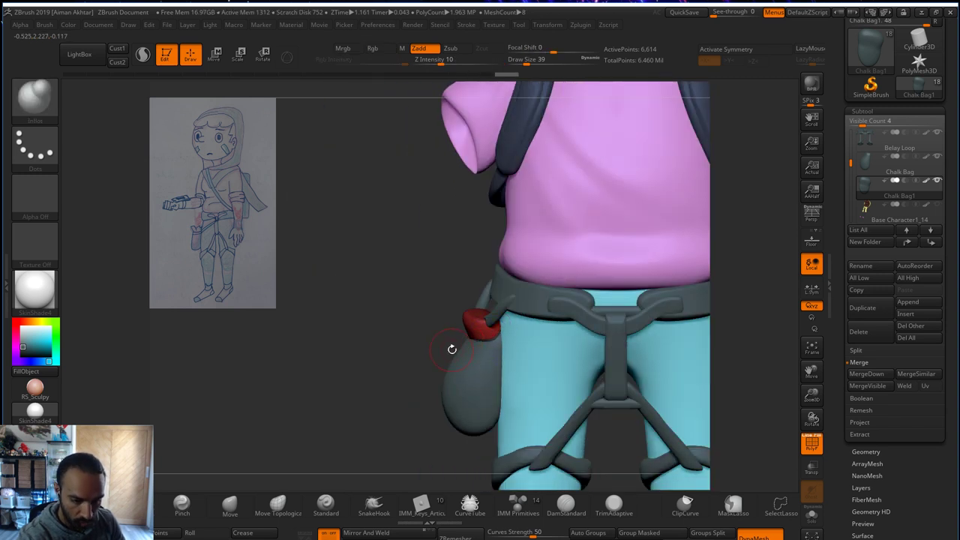
click(809, 444)
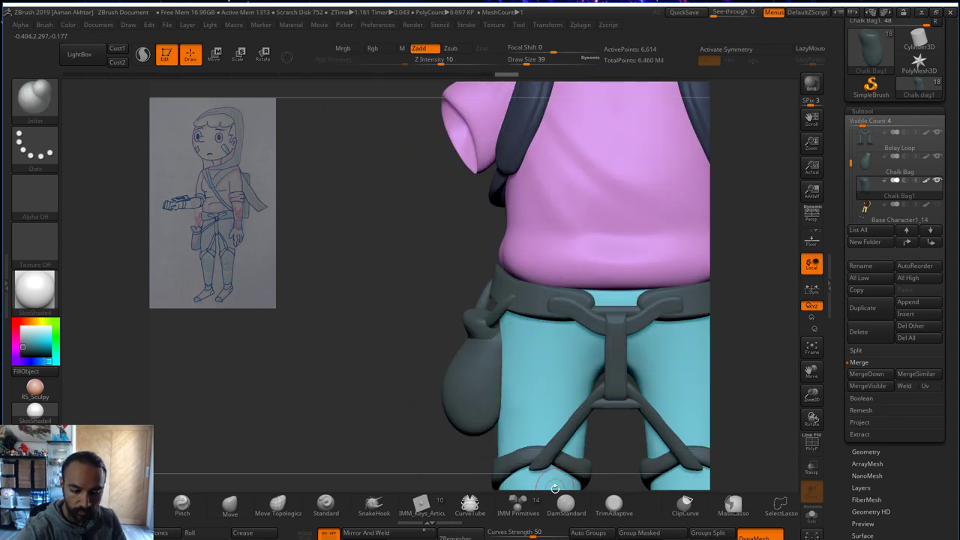
click(565, 506)
drag(421, 423, 518, 398)
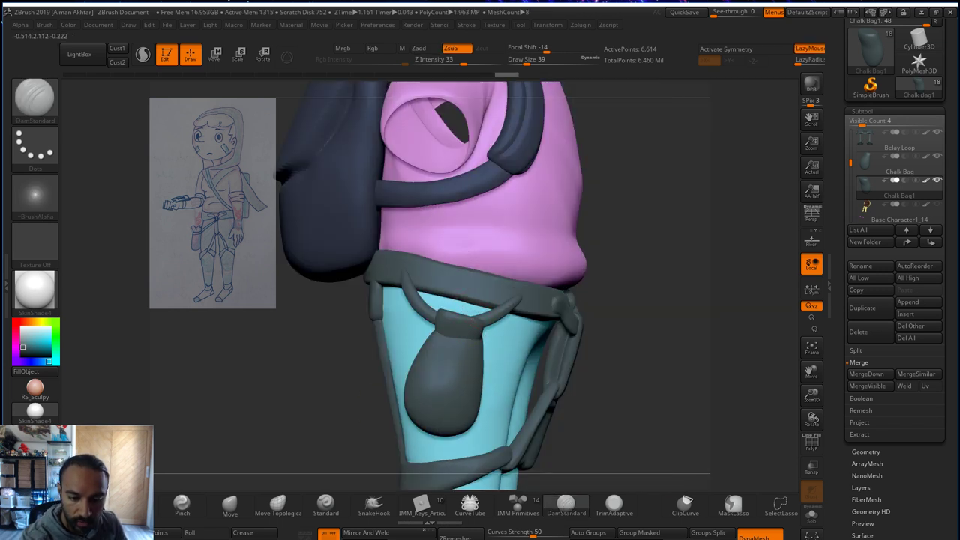
drag(540, 253, 444, 337)
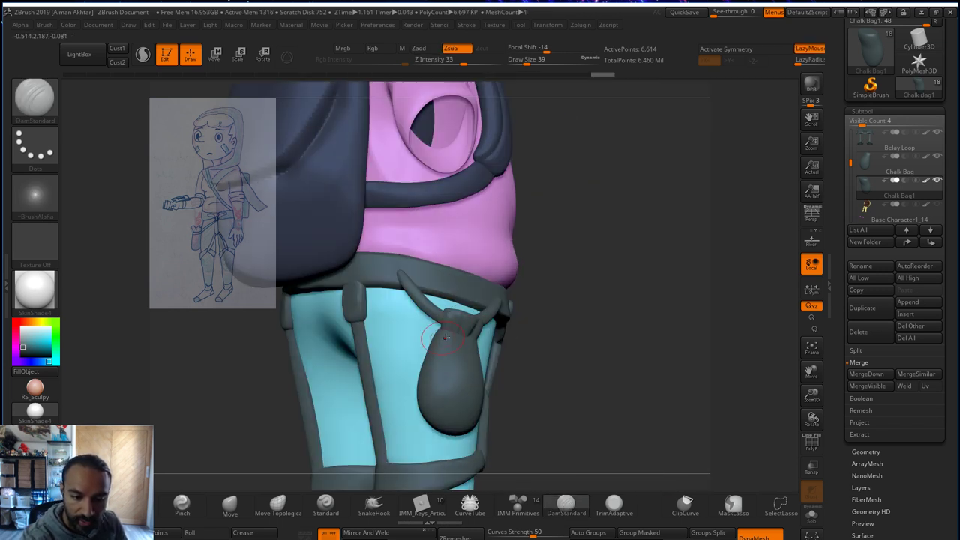
drag(450, 253, 487, 343)
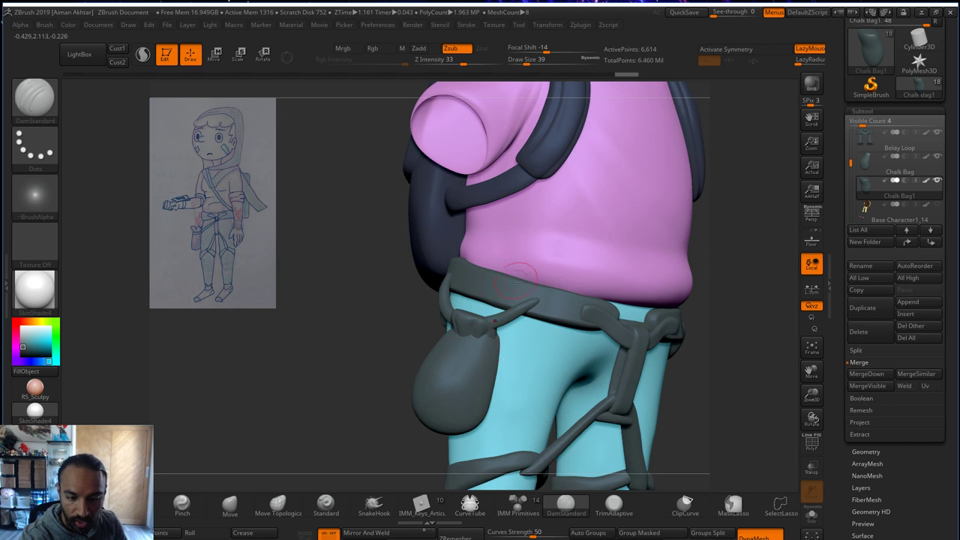
drag(679, 243, 490, 318)
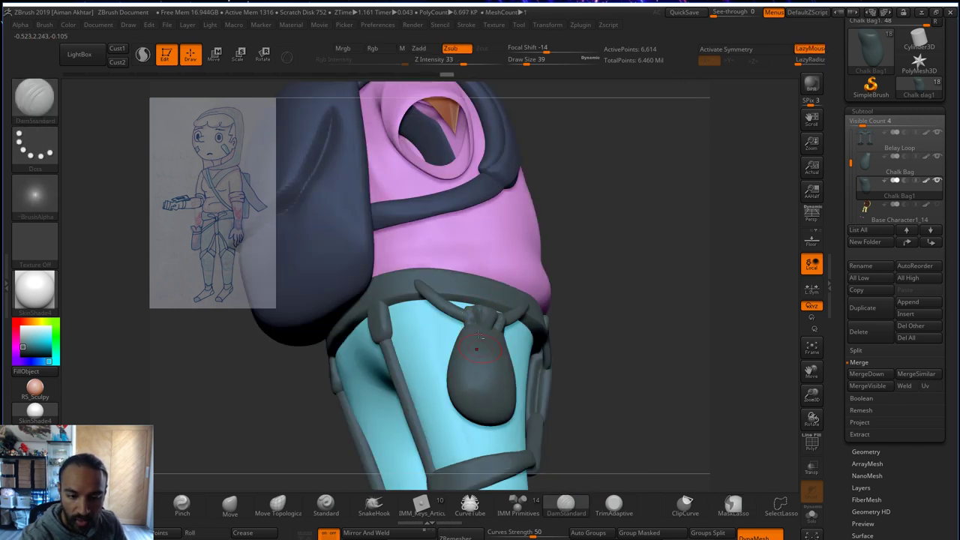
drag(587, 278, 493, 331)
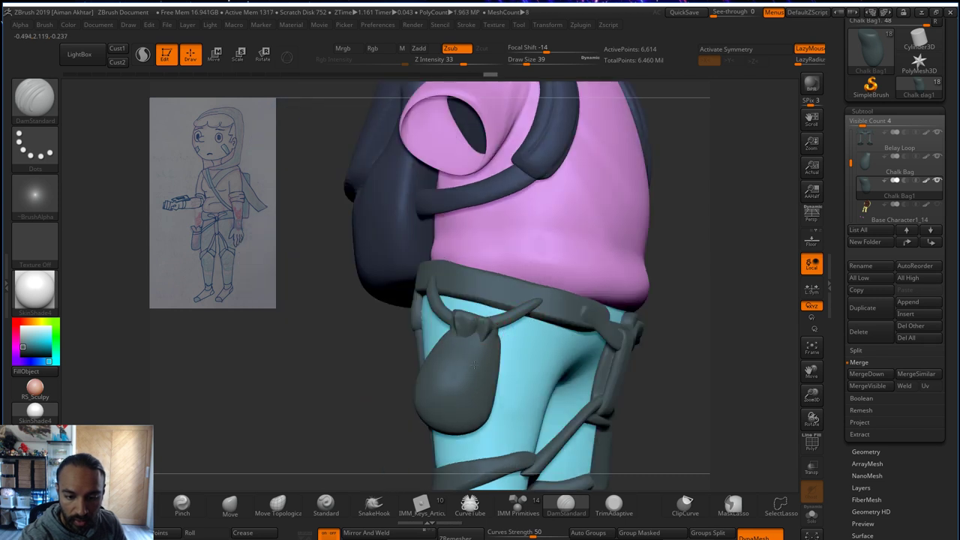
drag(633, 199, 495, 347)
- Deepen the folds in the chalk bag's neck with the DamStandard brush at size 56, working from several sides
key(s)
drag(503, 330, 500, 352)
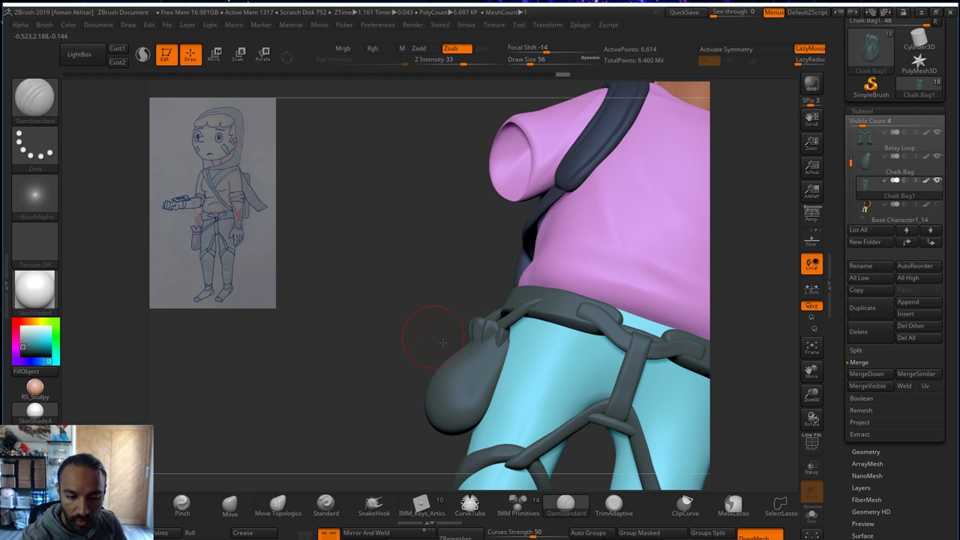
drag(428, 320, 489, 342)
drag(582, 310, 531, 348)
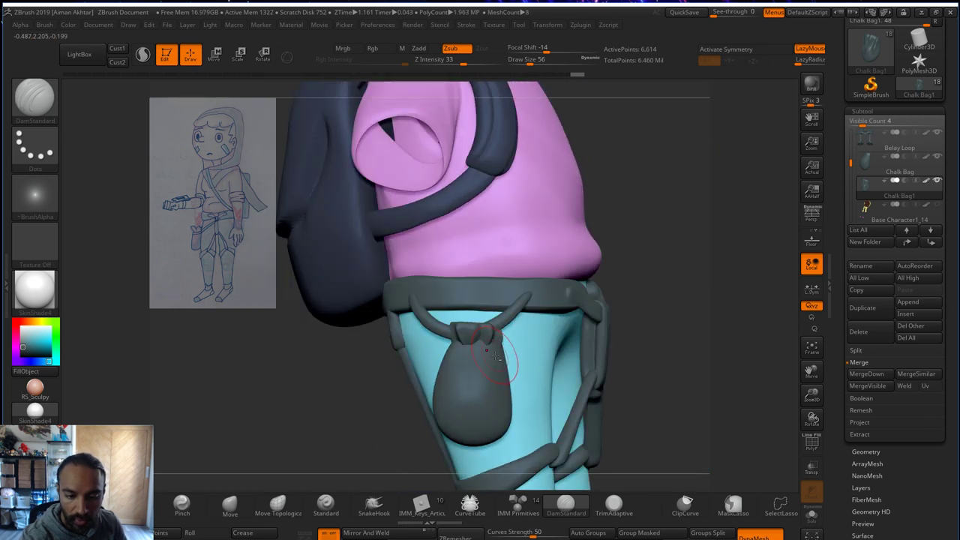
- Select the Chalk Bag body, carve creases below the neck with the DamStandard brush at size 39, and smooth them
alt+click(532, 348)
key(bracketleft)
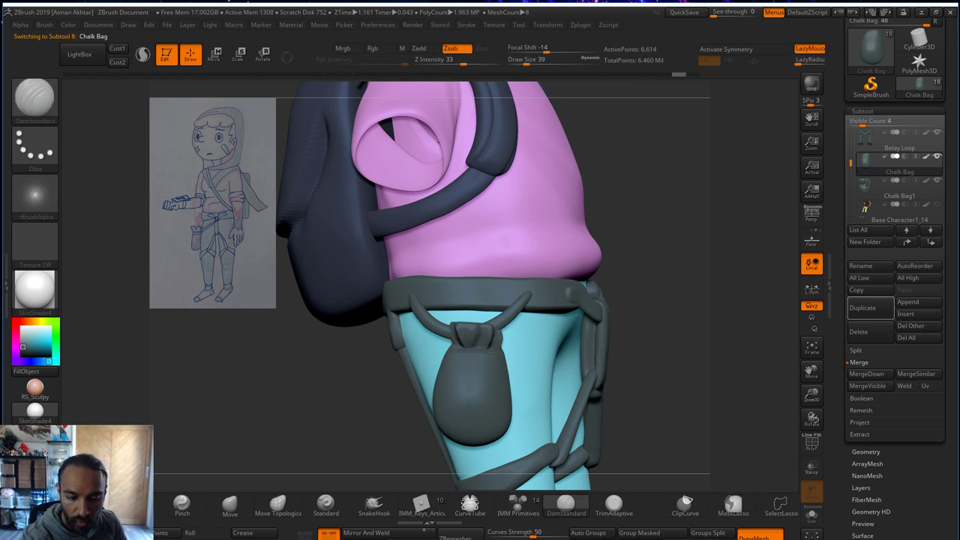
mouse_move(606, 274)
mouse_down()
mouse_move(639, 277)
mouse_move(487, 350)
mouse_up()
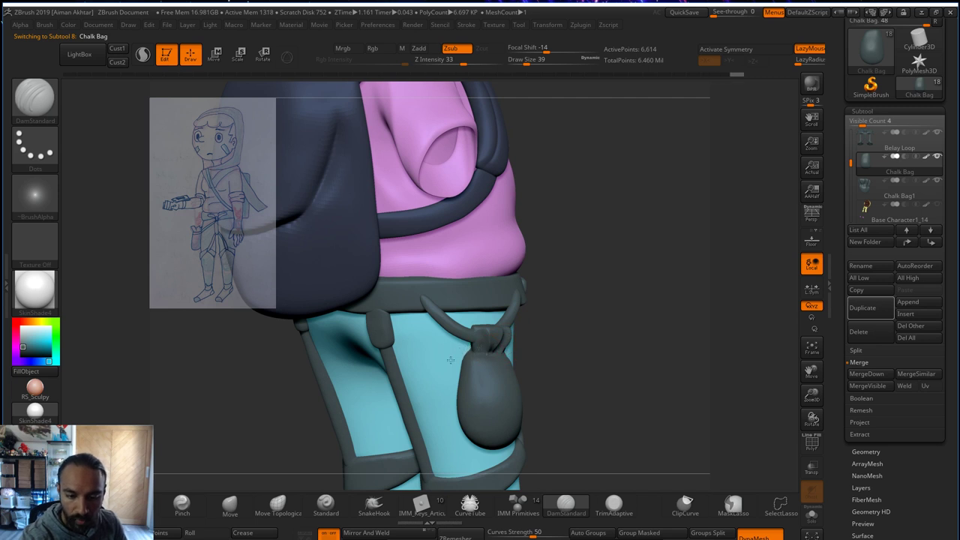
key(shift)
drag(623, 302, 578, 297)
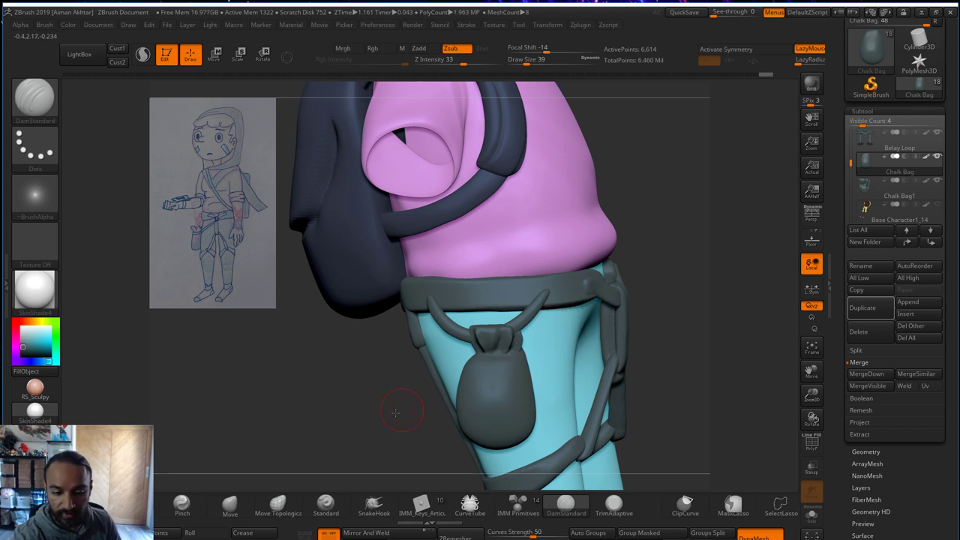
drag(403, 403, 354, 399)
drag(517, 342, 509, 345)
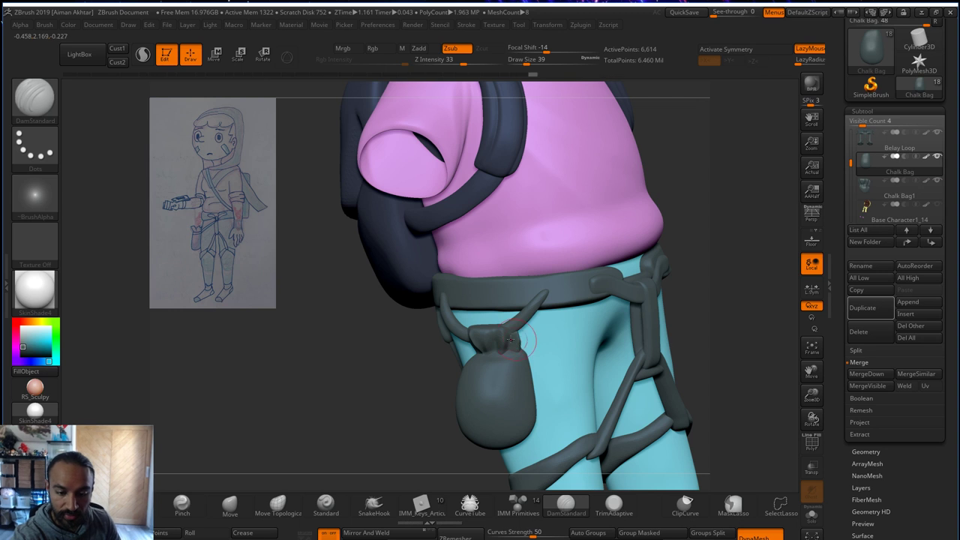
key(shift)
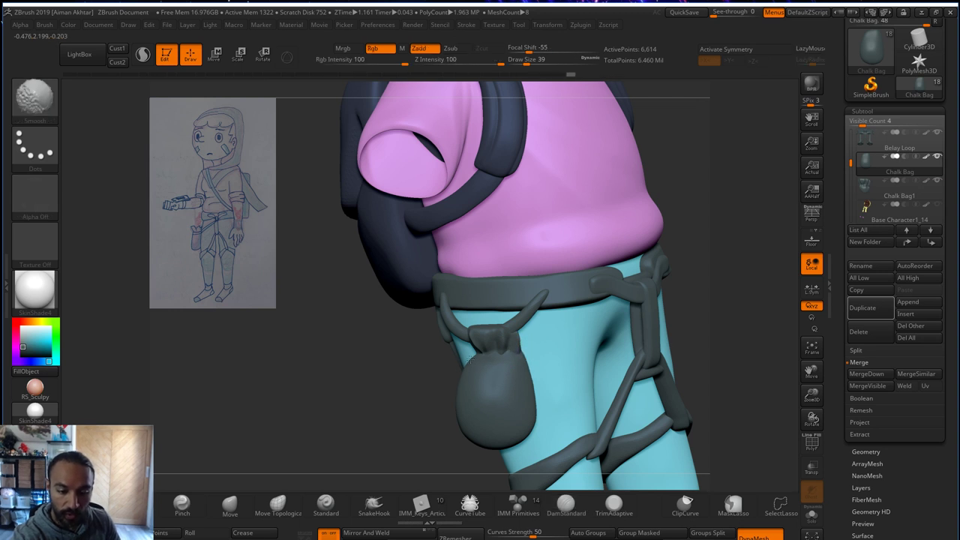
shift+drag(413, 390, 361, 383)
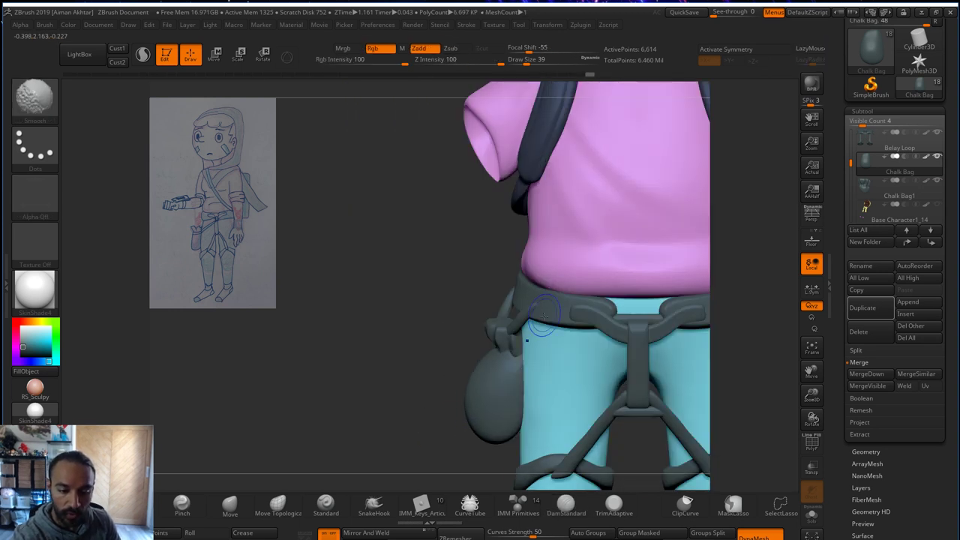
- Isolate the chalk bag's neck piece, Chalk Bag1, and frame it from above
alt+click(519, 343)
key(shift)
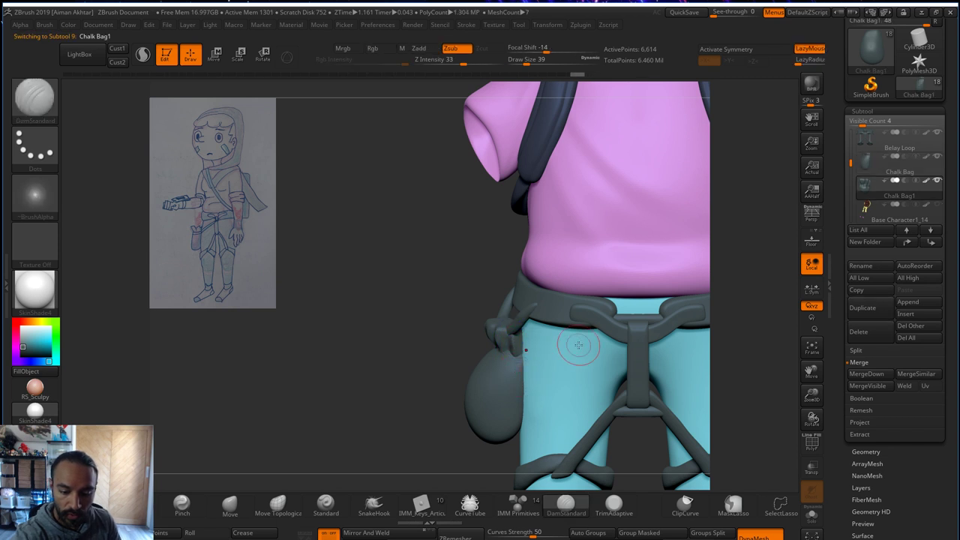
click(811, 514)
key(shift)
mouse_move(553, 356)
mouse_down()
mouse_move(589, 364)
mouse_move(647, 286)
mouse_move(631, 367)
mouse_up()
key(f)
- Pull the neck's unfolded side outward into a rounder rim with the Move brush, and switch to the DamStandard brush
key(b)
key(m)
key(v)
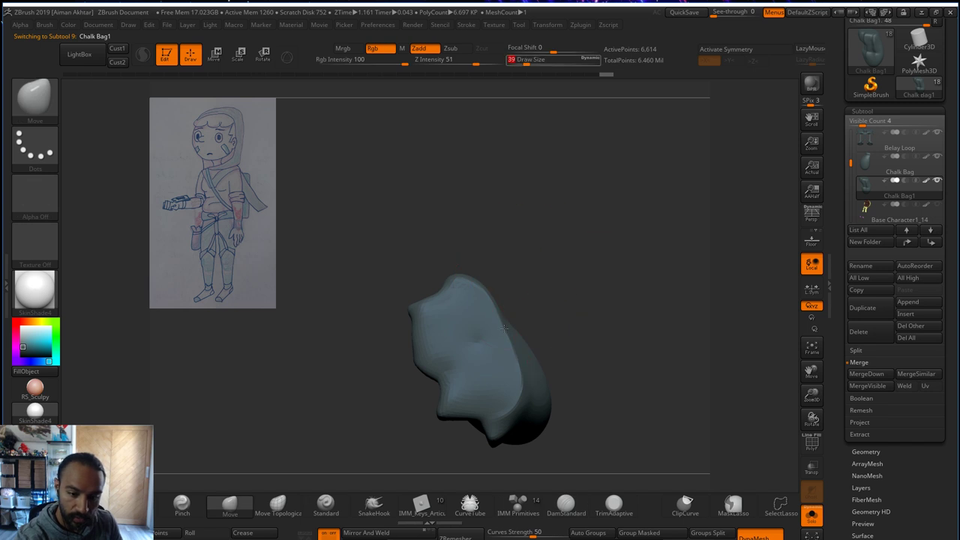
drag(505, 323, 551, 321)
mouse_move(498, 290)
mouse_down()
mouse_move(521, 264)
mouse_move(520, 285)
mouse_up()
drag(531, 360, 551, 375)
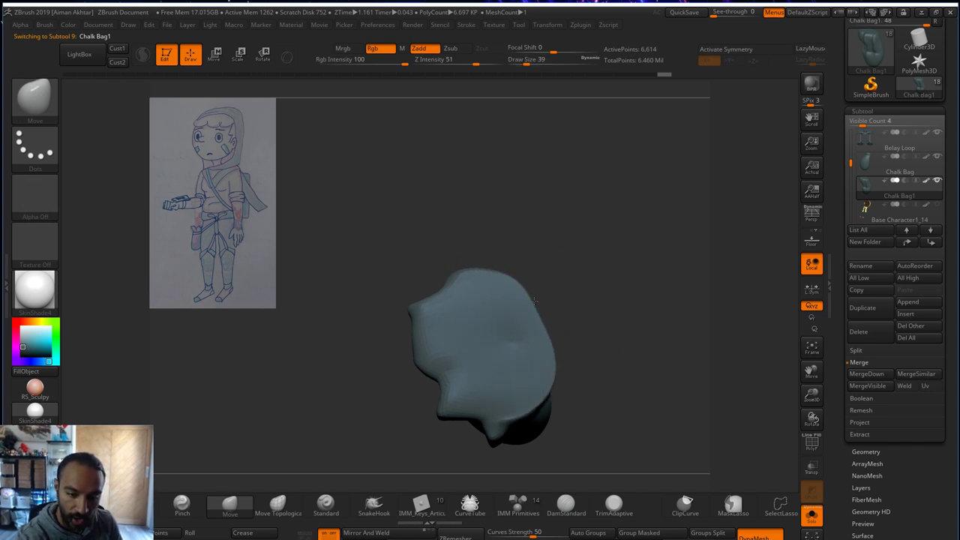
drag(536, 308, 549, 298)
drag(531, 405, 542, 410)
drag(546, 319, 553, 315)
click(566, 502)
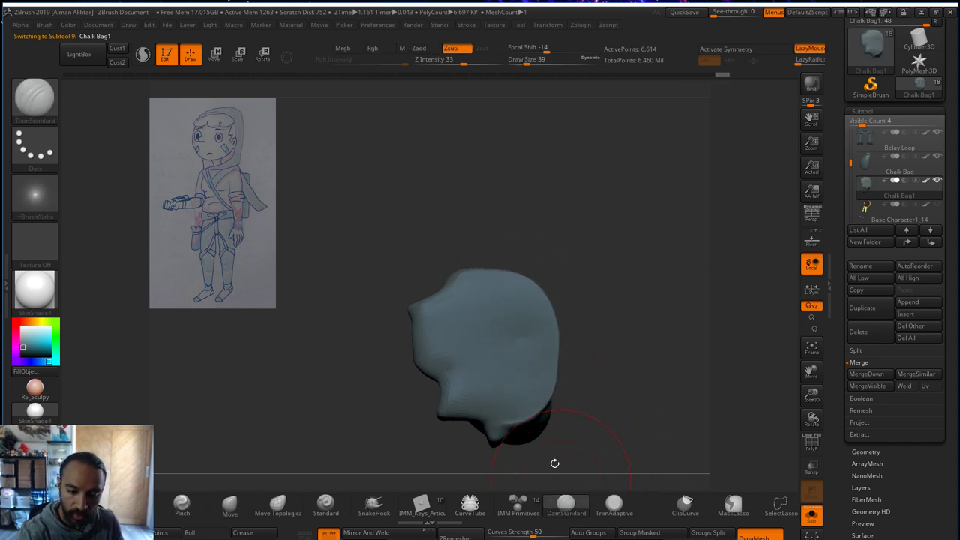
- Carve a deep opening into the top of the isolated Chalk Bag1 neck with DamStandard down to size 29, re-DynaMesh it, and unhide the character
mouse_move(488, 375)
mouse_down()
mouse_move(500, 356)
mouse_move(483, 341)
mouse_up()
ctrl+drag(638, 249, 626, 309)
key(s)
click(510, 336)
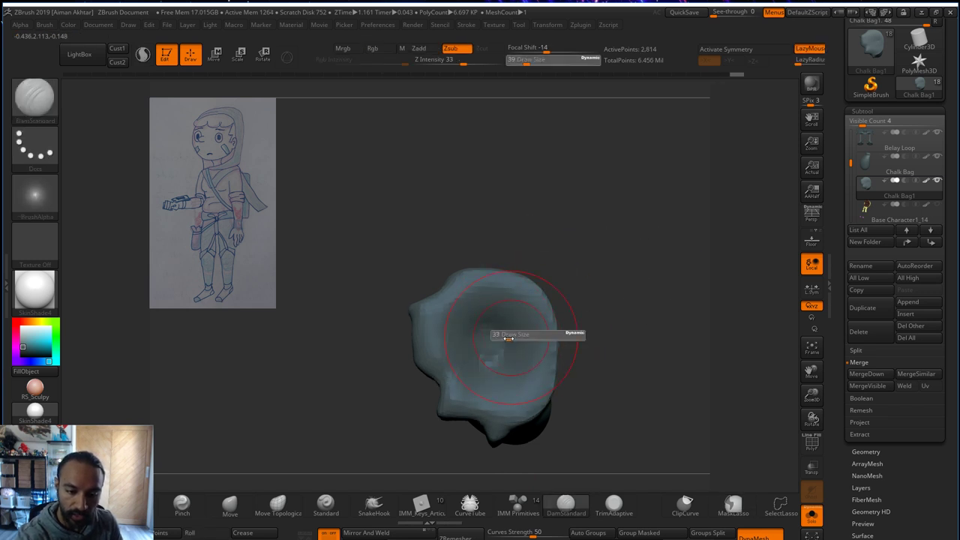
mouse_move(514, 342)
mouse_down()
mouse_move(485, 362)
mouse_move(493, 358)
mouse_move(481, 330)
mouse_move(501, 363)
mouse_move(501, 346)
mouse_up()
ctrl+drag(600, 289, 634, 280)
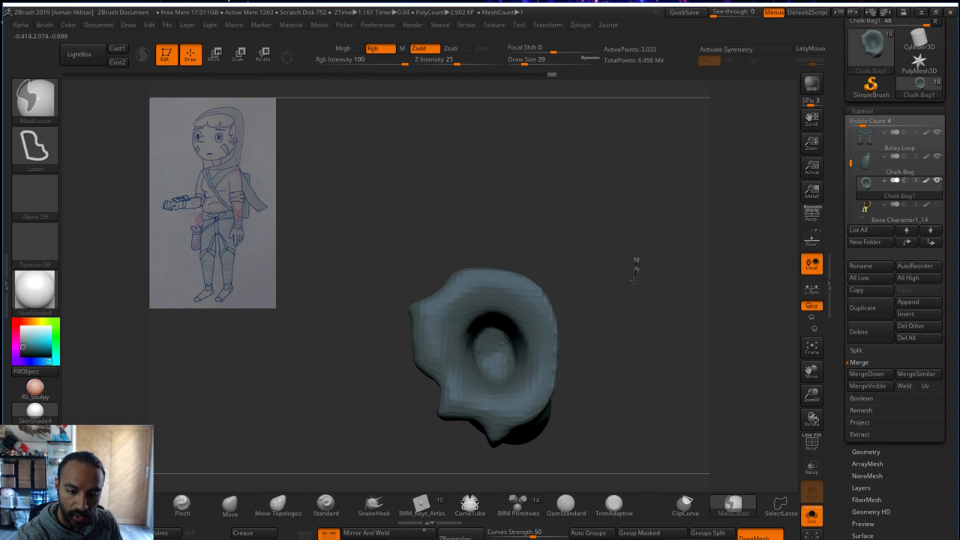
click(811, 516)
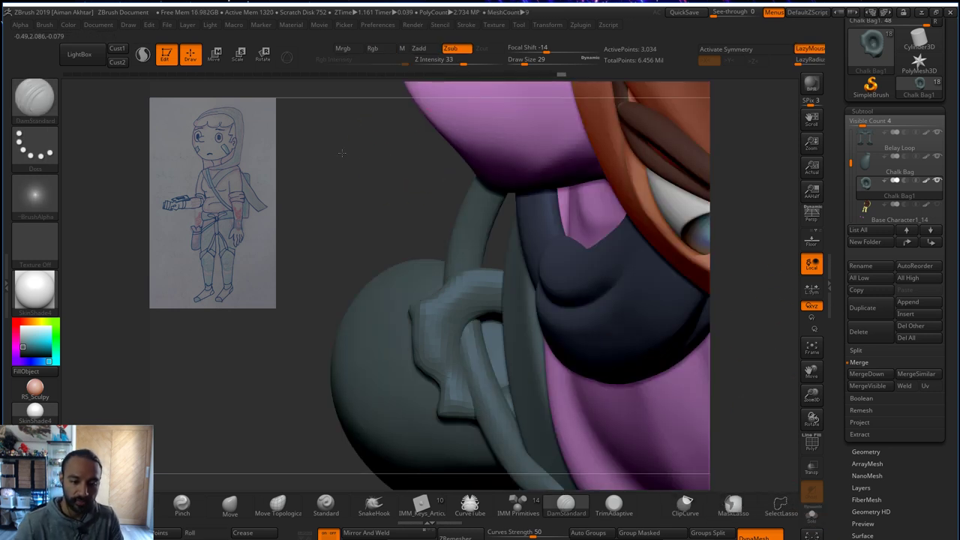
drag(341, 153, 528, 353)
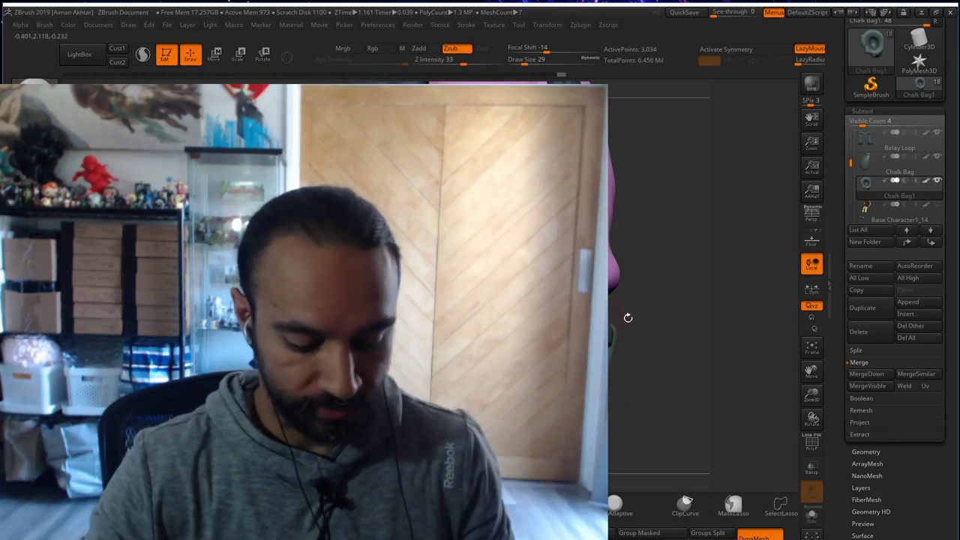
- Select the Chalk Bag body, cut its top flat with the Clip Curve brush, and return to the Move brush
drag(691, 322, 616, 327)
click(892, 157)
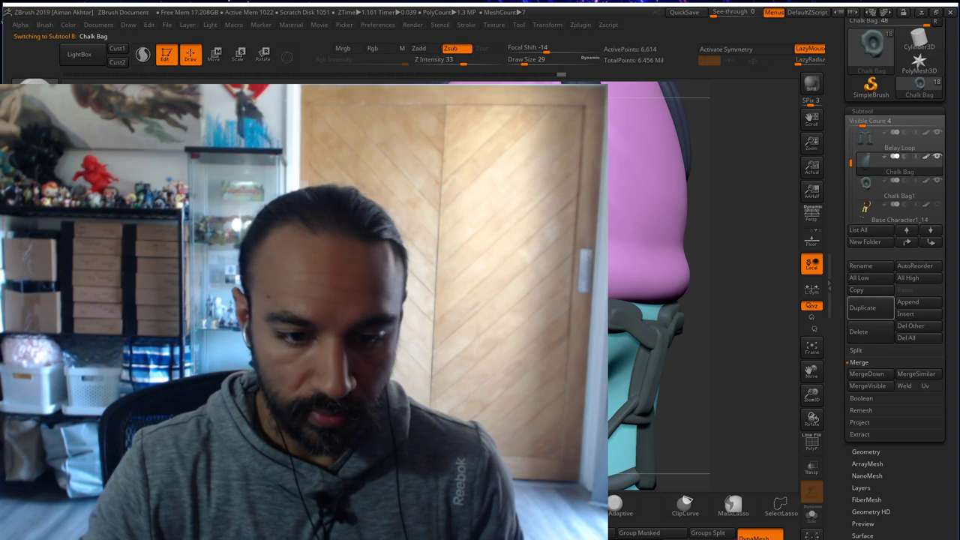
drag(750, 322, 675, 323)
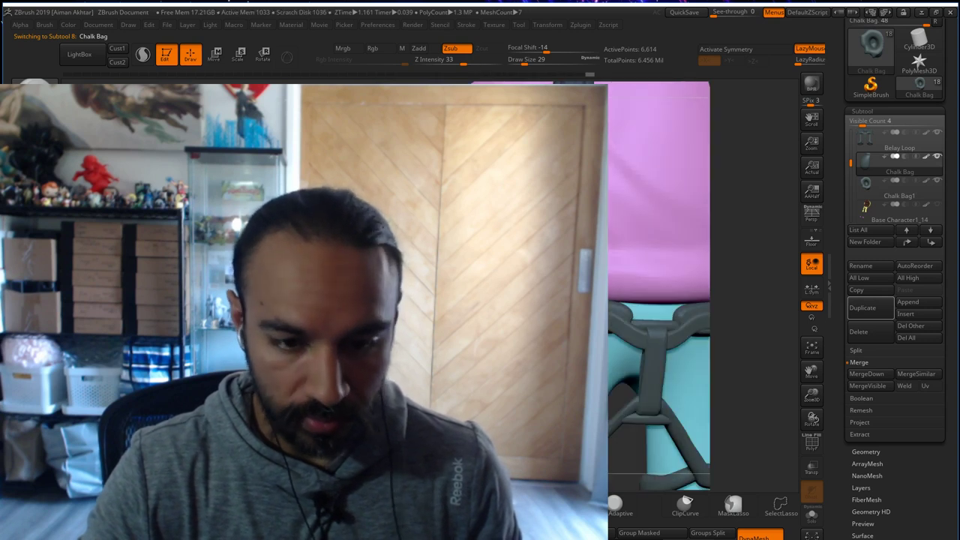
key(b)
key(m)
key(v)
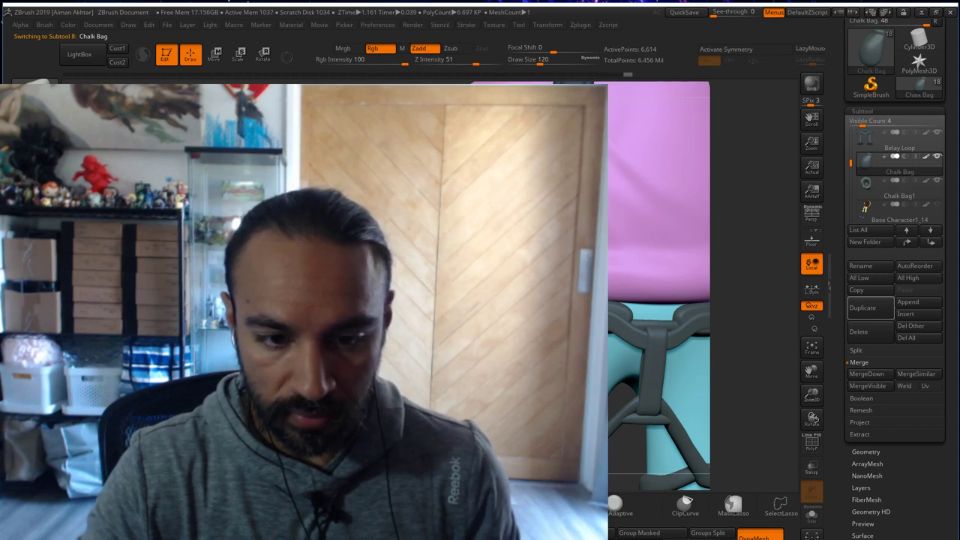
drag(749, 323, 715, 315)
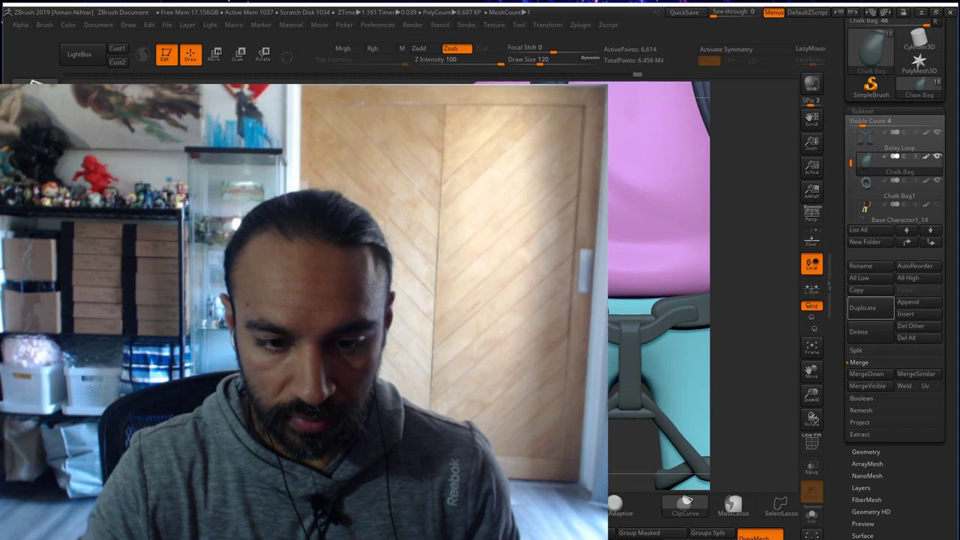
key(b)
key(c)
key(b)
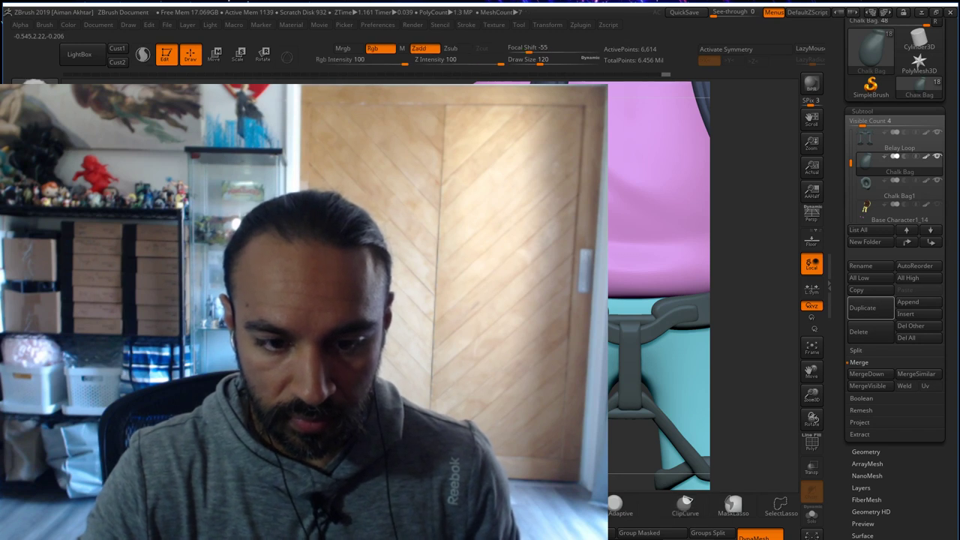
key(b)
key(m)
key(v)
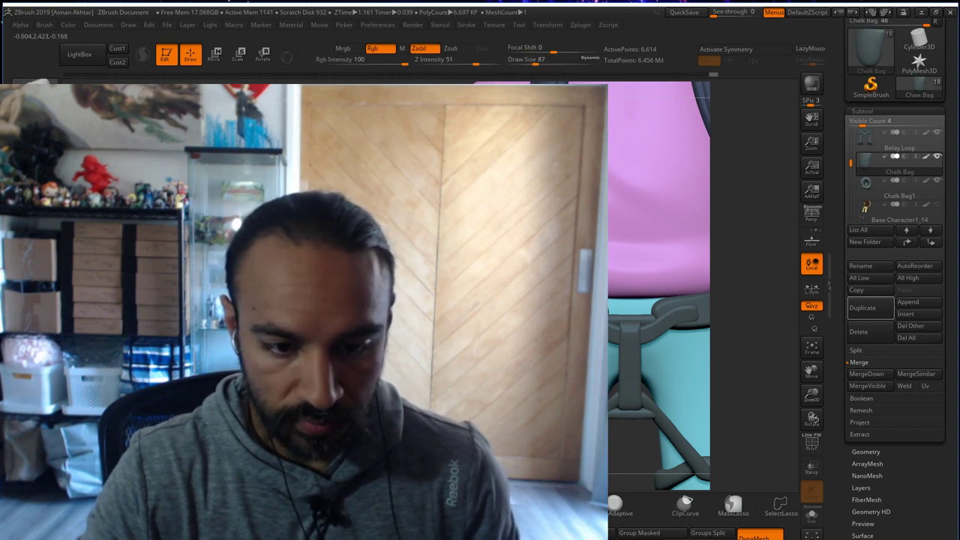
- Reshape the Chalk Bag body into a fuller pouch with the Move brush at sizes 87 and 77
drag(480, 300, 464, 300)
right_drag(465, 299, 360, 300)
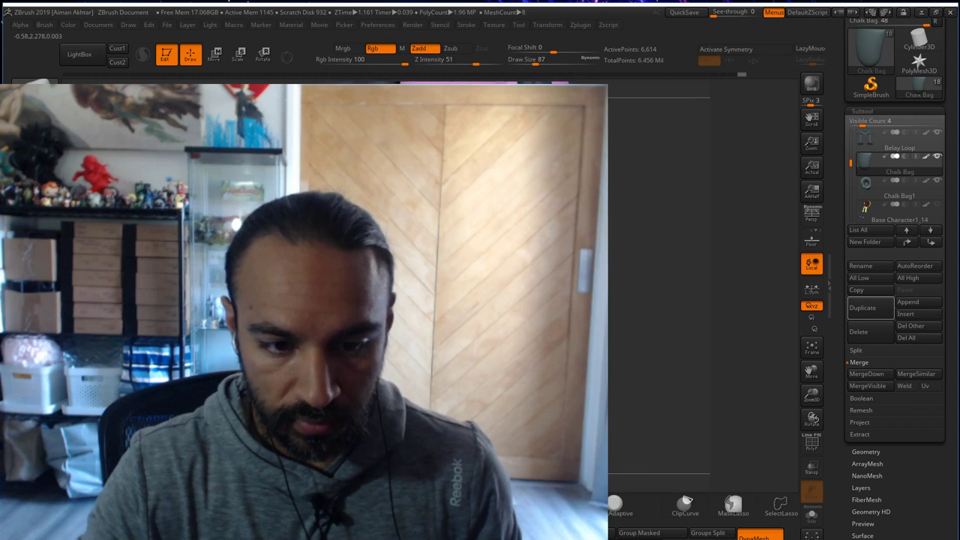
key(])
key(])
key(])
key(])
key(])
key(])
key(])
key(])
key(])
key(s)
drag(479, 300, 465, 300)
key(bracketleft)
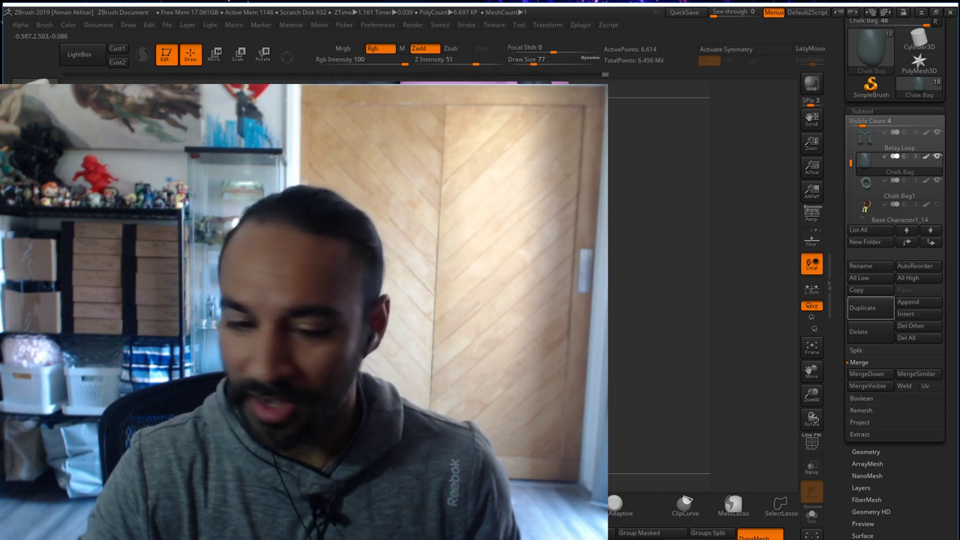
- Select the Chalk Bag1 neck piece and fit it to the bag body with the Move brush at size 104
alt+click(472, 300)
key(s)
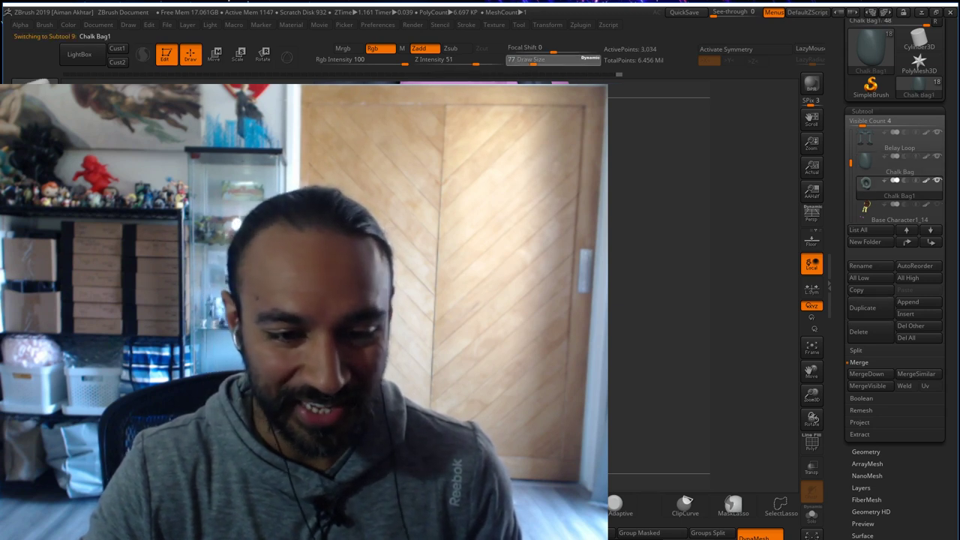
drag(472, 299, 495, 315)
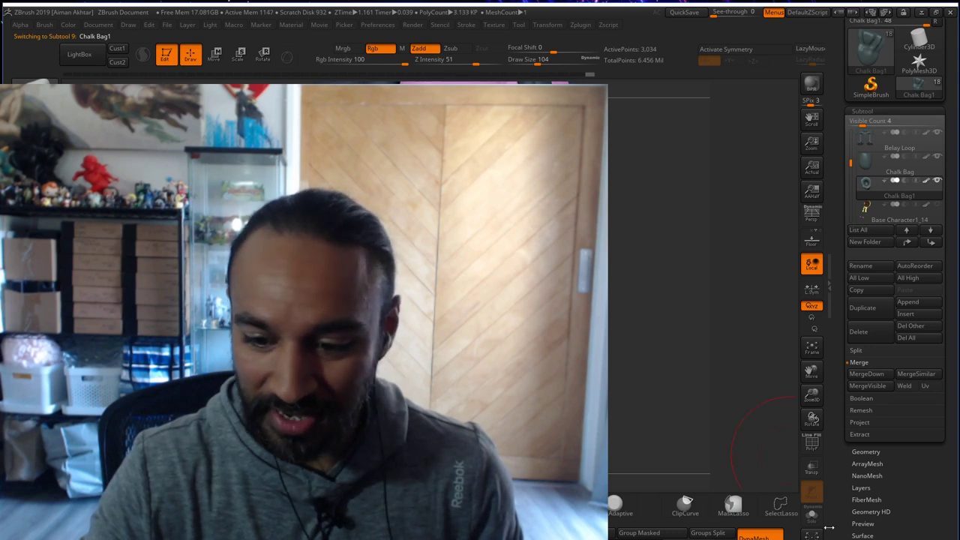
- Select the Belay Loop subtool, isolate its side gear loop, and smooth it at brush size 94
key(alt+Up)
key(alt+Up)
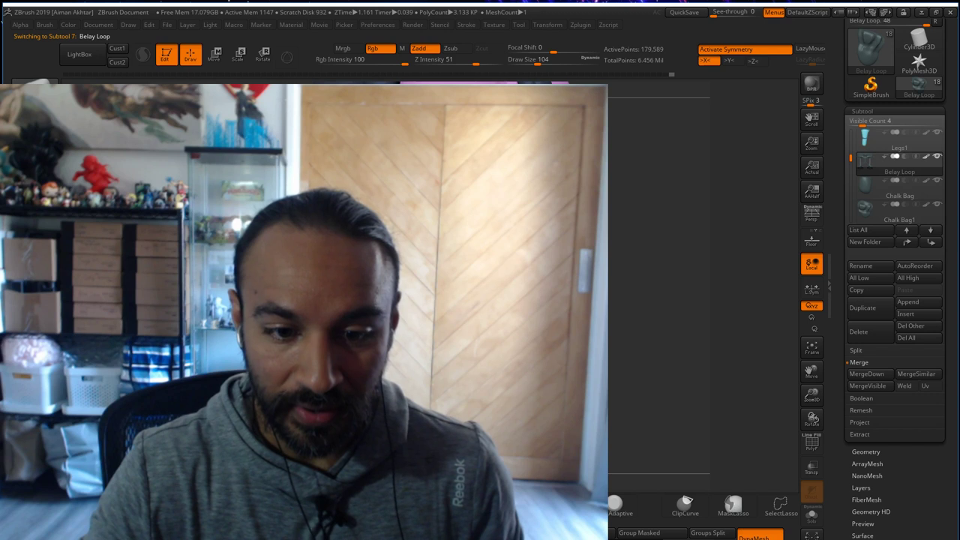
ctrl+shift+click(472, 300)
key(s)
mouse_move(472, 300)
mouse_down()
mouse_move(484, 300)
mouse_move(468, 300)
mouse_up()
key(s)
key(s)
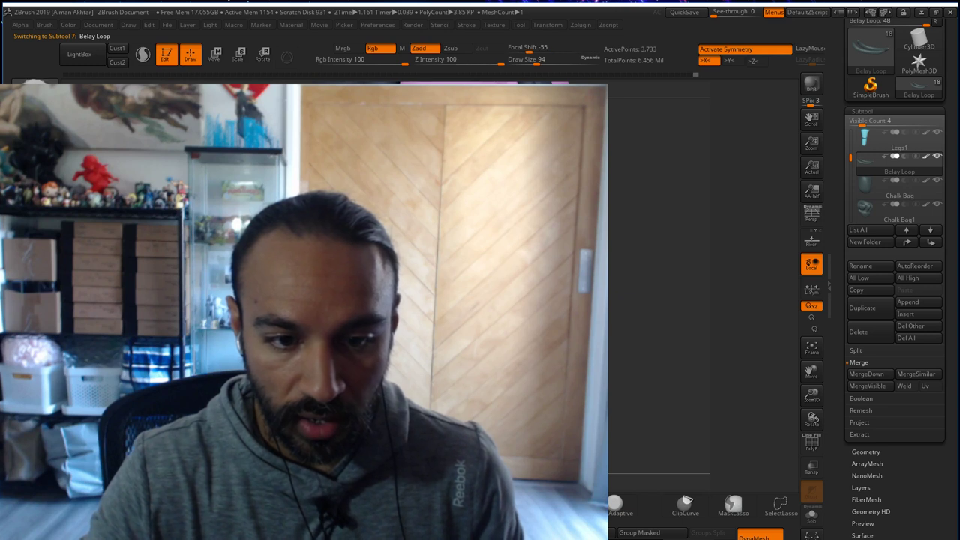
- Reshape the isolated gear loop from several sides with the Move brush, varying the size between 163 and 74
key(b)
key(m)
key(v)
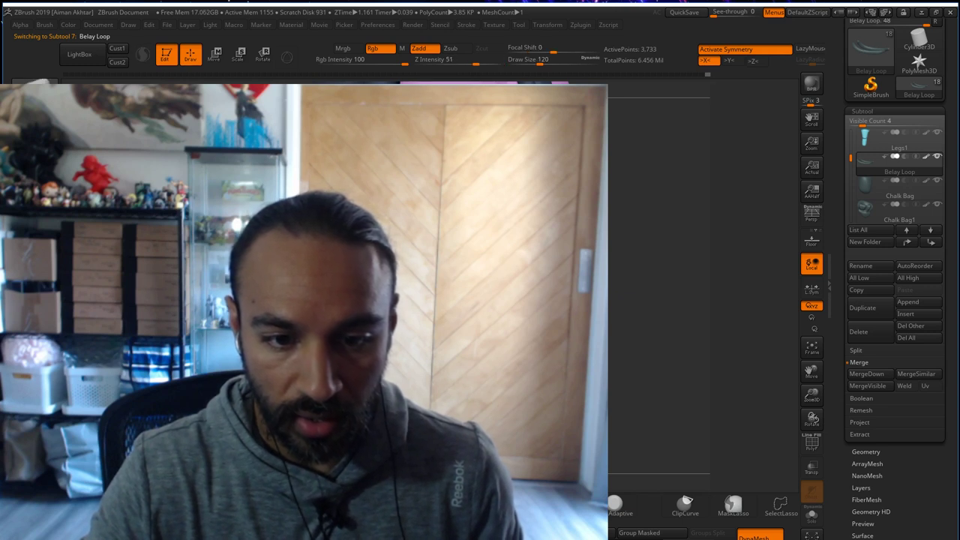
mouse_move(698, 394)
mouse_down()
mouse_move(495, 389)
mouse_move(570, 375)
mouse_move(592, 360)
mouse_up()
ctrl+shift+click(525, 300)
key(s)
drag(525, 300, 534, 300)
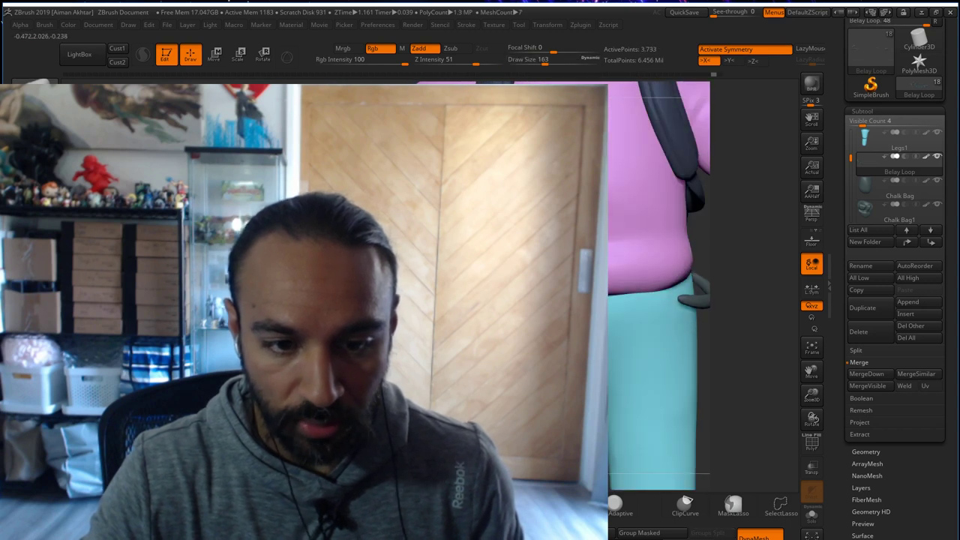
mouse_move(691, 298)
mouse_down()
mouse_move(702, 285)
mouse_move(690, 297)
mouse_up()
key(s)
drag(701, 390, 600, 389)
key(s)
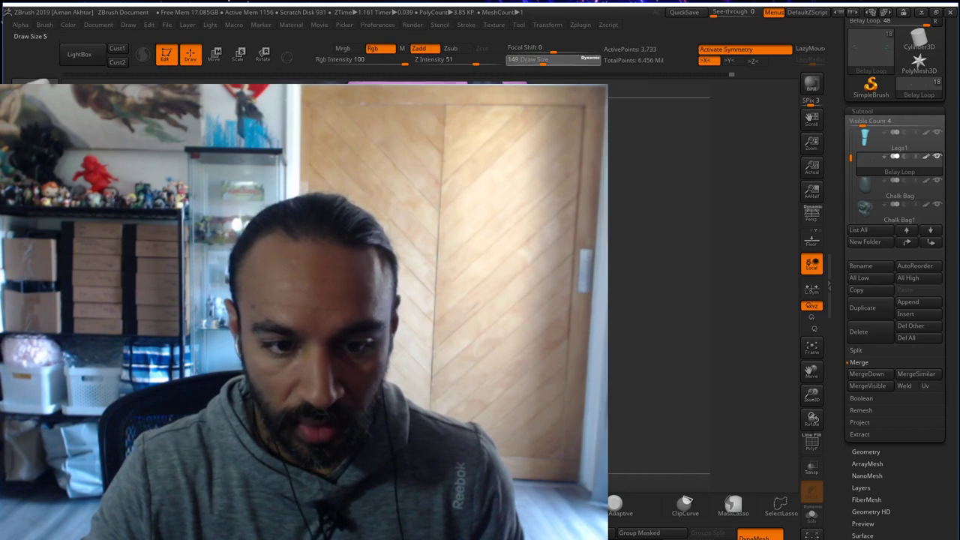
drag(539, 300, 528, 303)
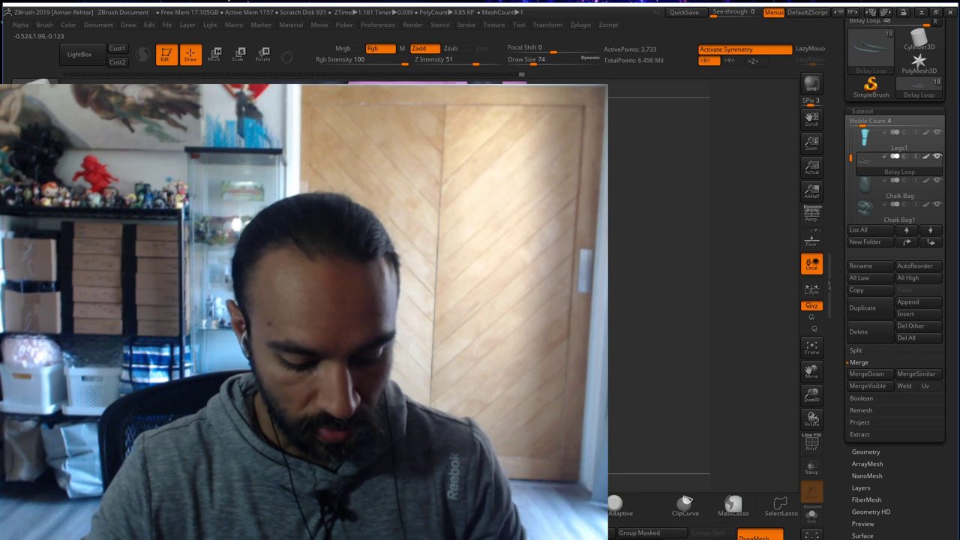
- Unhide the whole Belay Loop, then adjust the gear loop's curve with the Move brush at size 62 and smooth it
ctrl+drag(570, 352, 596, 375)
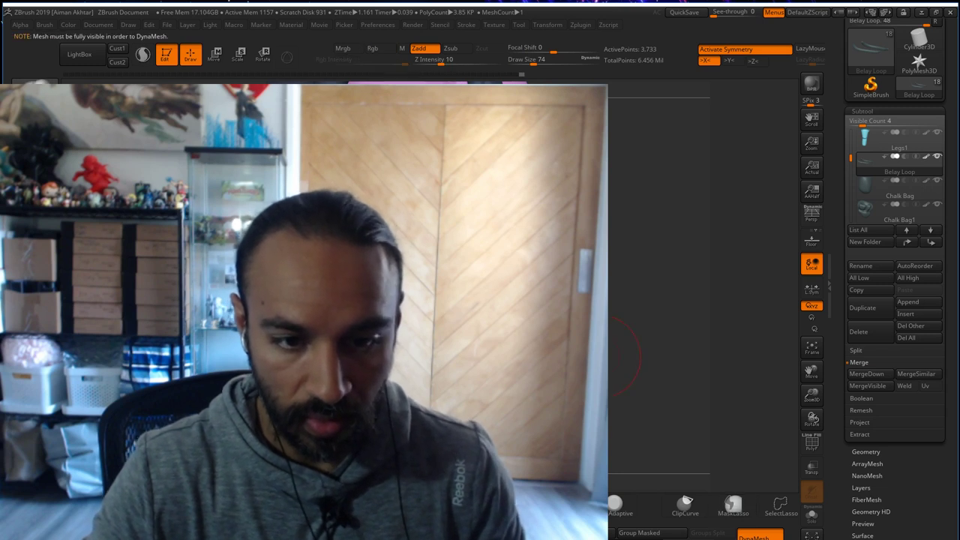
ctrl+shift+click(611, 368)
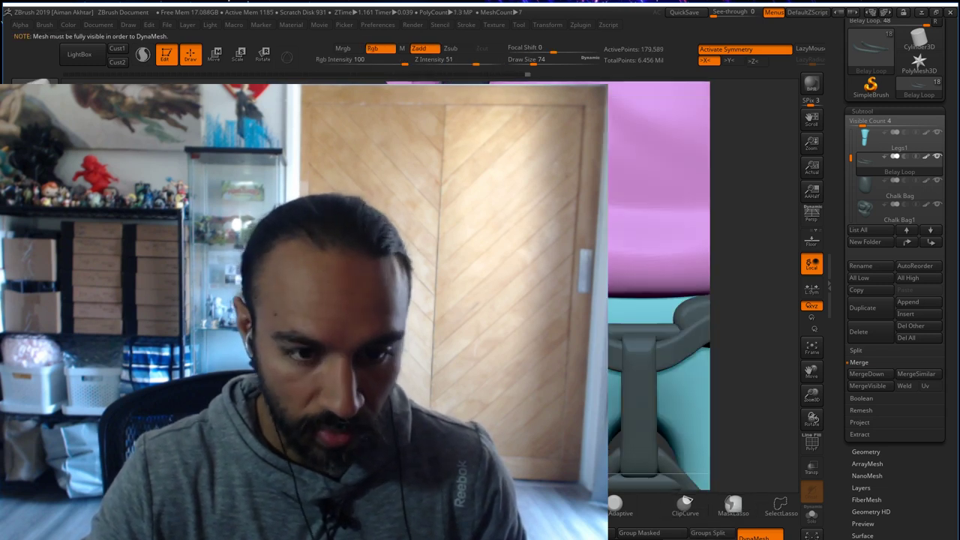
drag(532, 60, 526, 60)
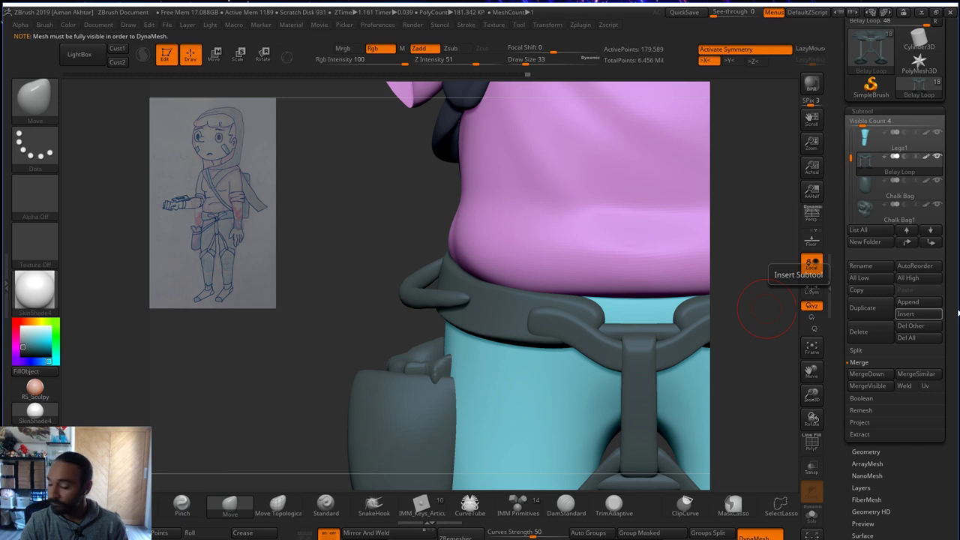
key(s)
drag(429, 299, 428, 297)
key(s)
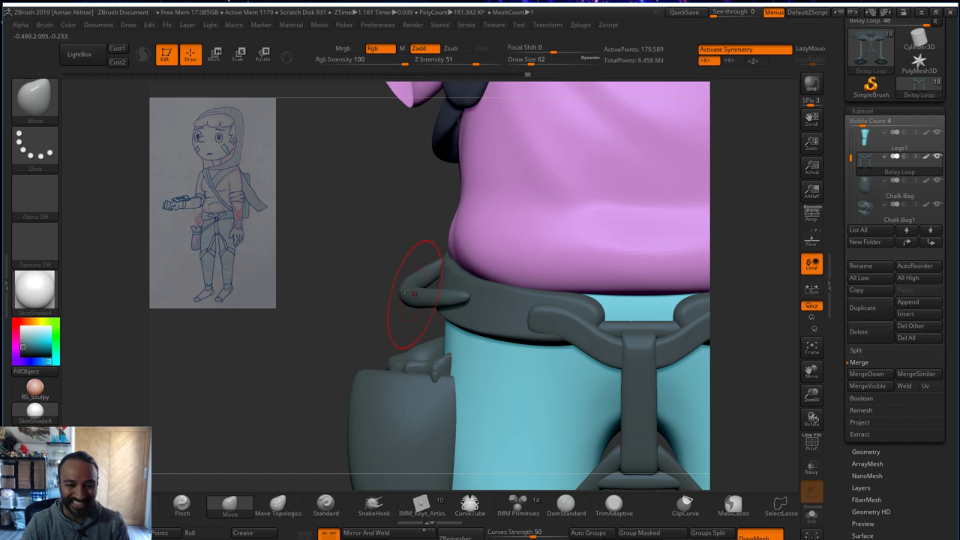
key(shift)
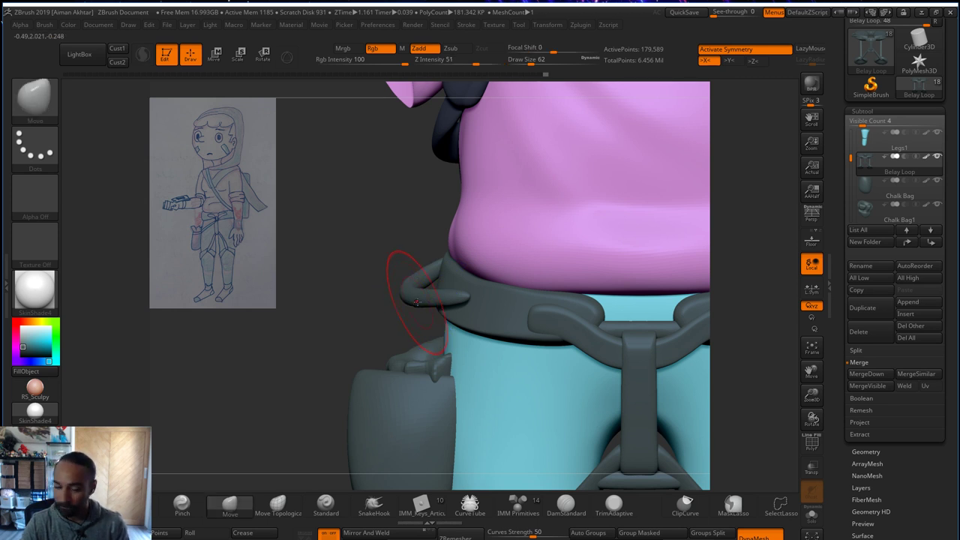
shift+drag(412, 301, 409, 303)
- Select the Chalk Bag1 neck and pull its flared, folded rim inward from above with the Move brush at size 33
alt+click(429, 360)
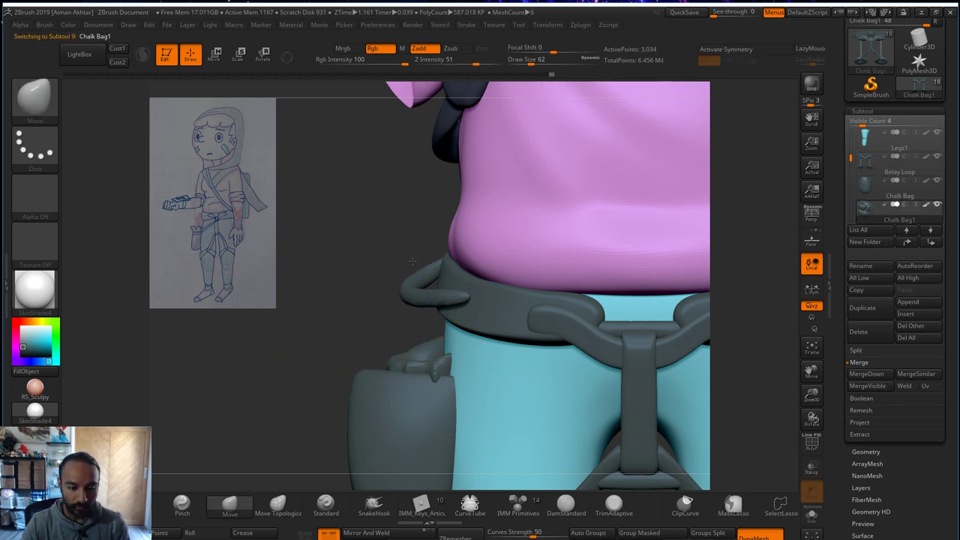
alt+right_drag(429, 360, 510, 278)
mouse_move(482, 278)
mouse_down()
mouse_move(449, 272)
mouse_move(496, 282)
mouse_move(480, 268)
mouse_up()
mouse_move(429, 356)
right_down()
mouse_move(441, 357)
mouse_move(465, 279)
right_up()
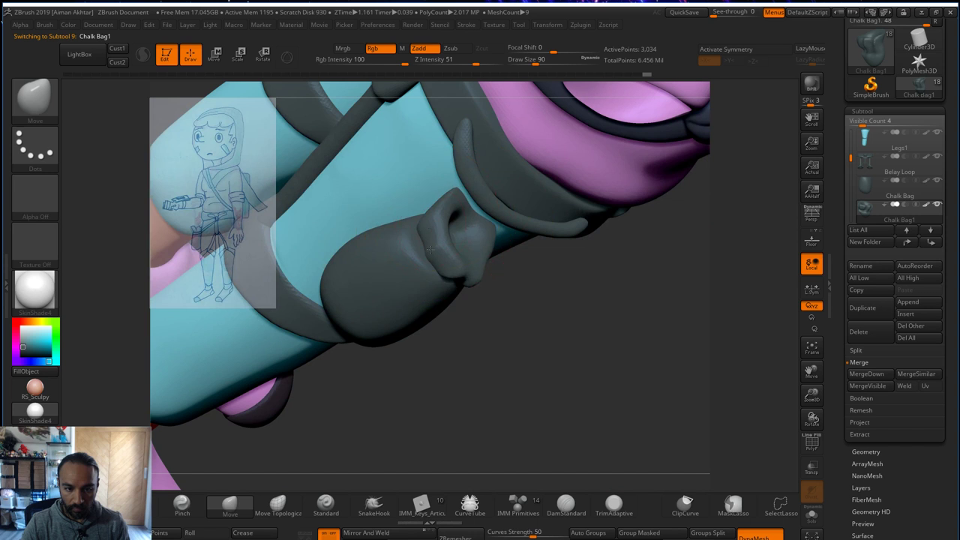
key(s)
drag(430, 238, 420, 237)
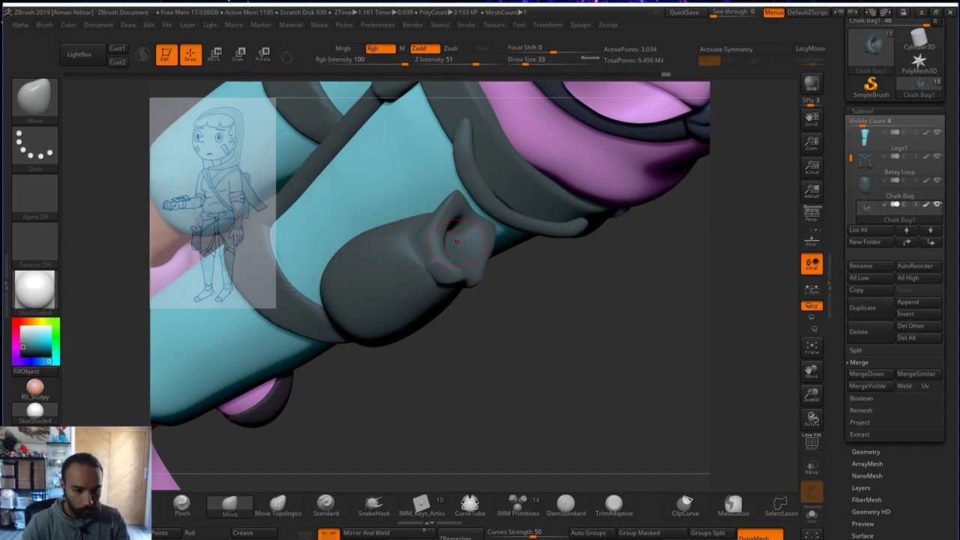
- Smooth the neck's folds at brush size 71 and pull it into a narrow stub above the bag
key(s)
drag(458, 254, 469, 263)
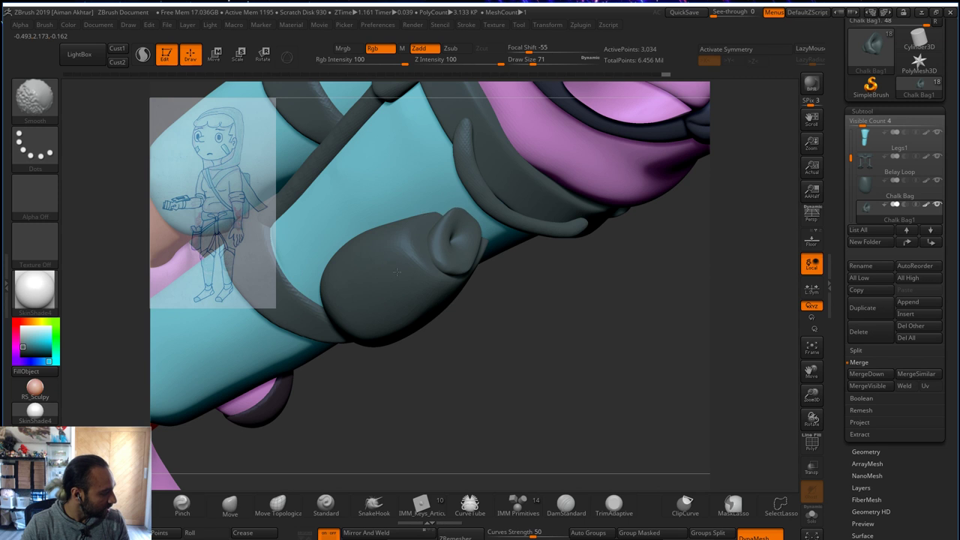
shift+drag(437, 224, 451, 229)
drag(628, 320, 544, 267)
drag(436, 240, 484, 214)
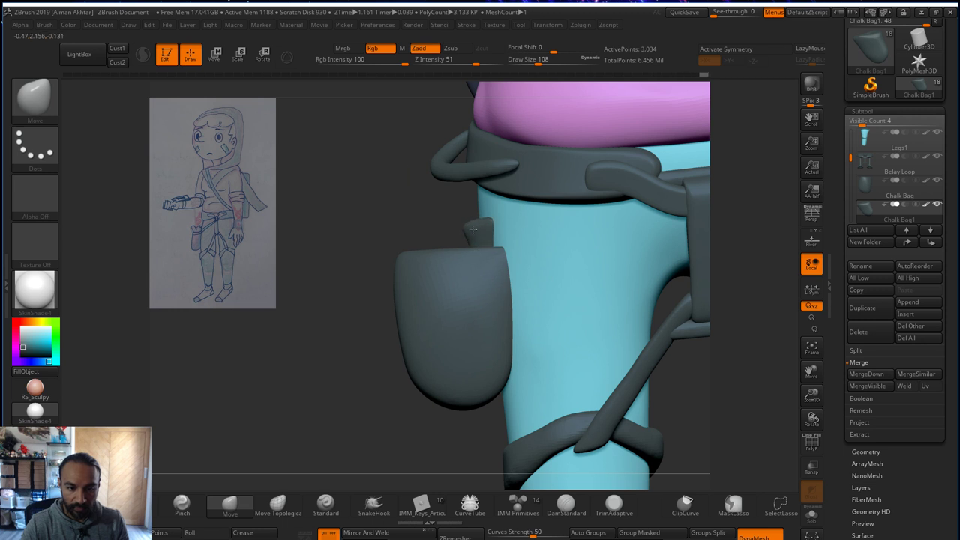
- Even out the neck stub with the Move brush at size 27, then round it with the Inflat and Smooth brushes
mouse_move(473, 230)
shift+mouse_down()
mouse_move(438, 226)
mouse_move(491, 243)
shift+mouse_up()
key(s)
mouse_move(474, 242)
mouse_down()
mouse_move(451, 237)
mouse_move(476, 234)
mouse_up()
key(s)
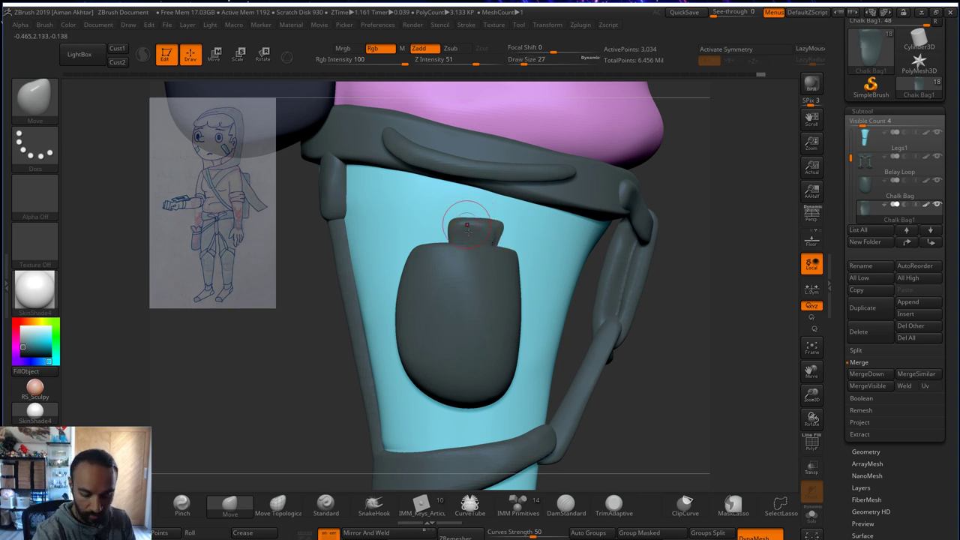
key(b)
key(i)
key(n)
key(shift)
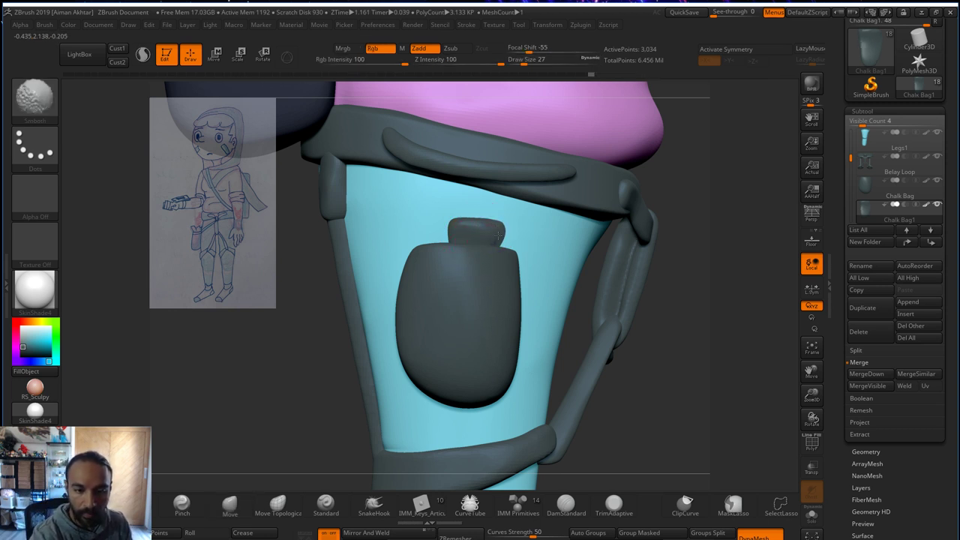
- Trim the neck stub's sides and top square with the Clip Curve brush, and soften its edges with the Smooth brush at size 68
ctrl+shift+drag(499, 207, 499, 285)
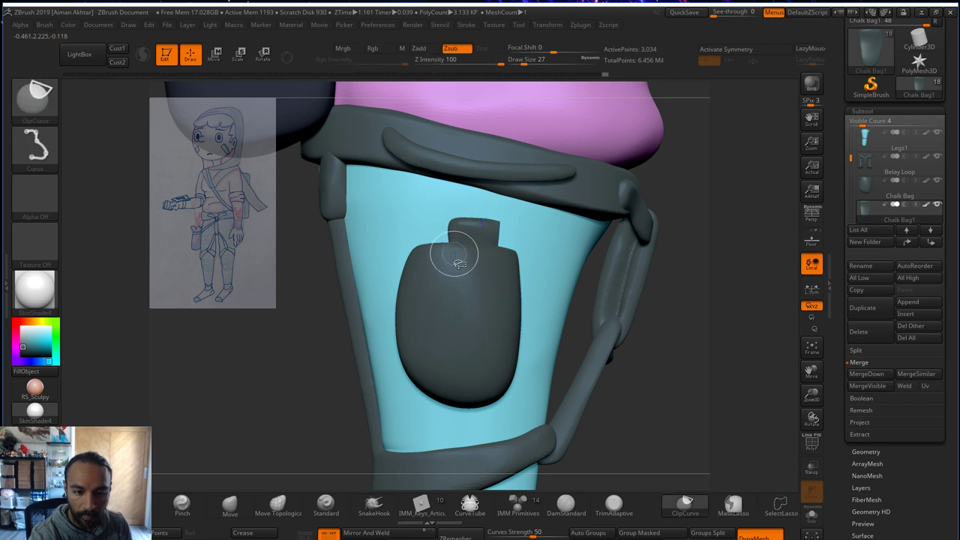
ctrl+shift+drag(453, 255, 452, 192)
ctrl+shift+drag(522, 225, 523, 225)
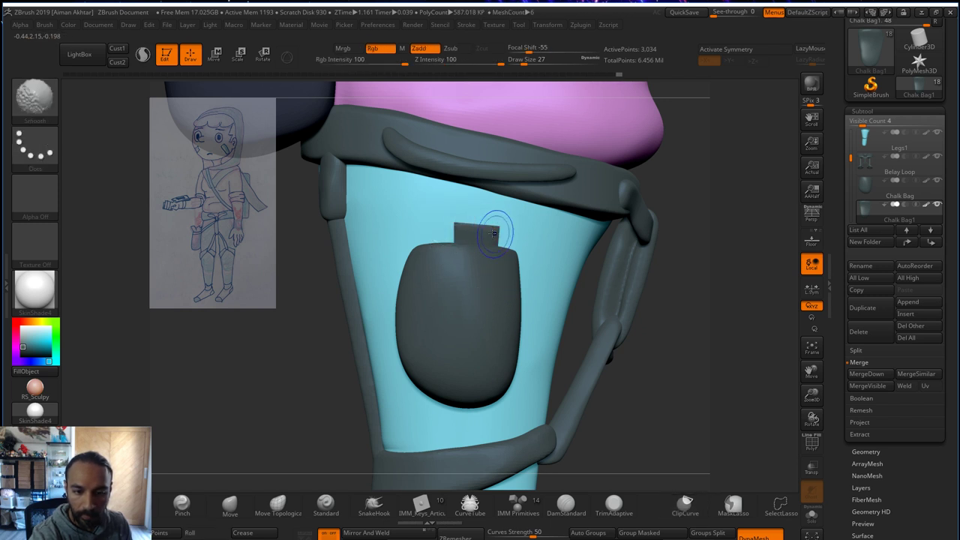
ctrl+shift+drag(443, 249, 480, 195)
ctrl+shift+drag(478, 200, 509, 249)
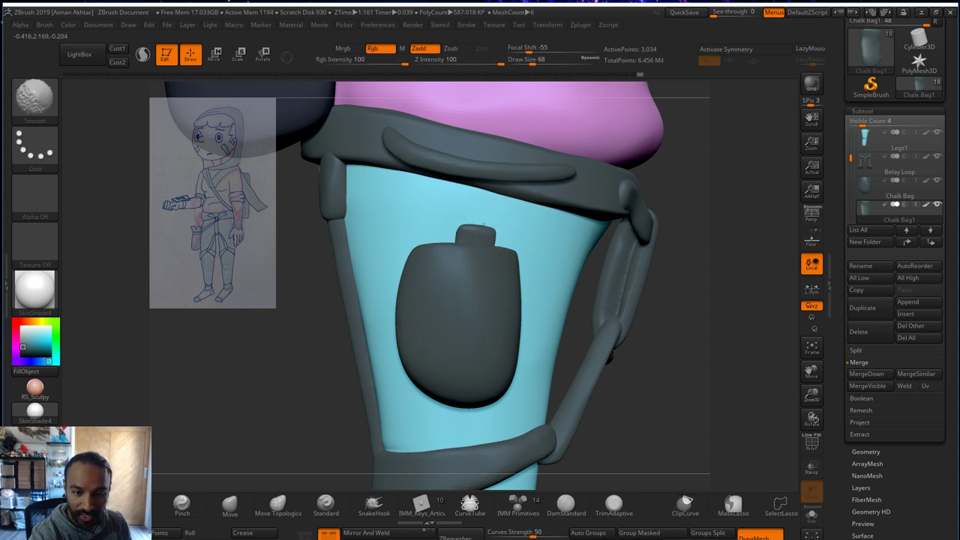
- Remesh the chalk bag's neck stub with DynaMesh and smooth its top at brush size 68
mouse_move(738, 263)
mouse_down()
mouse_move(495, 251)
mouse_move(492, 196)
mouse_up()
drag(360, 277, 495, 229)
ctrl+drag(635, 262, 671, 285)
shift+drag(476, 229, 485, 239)
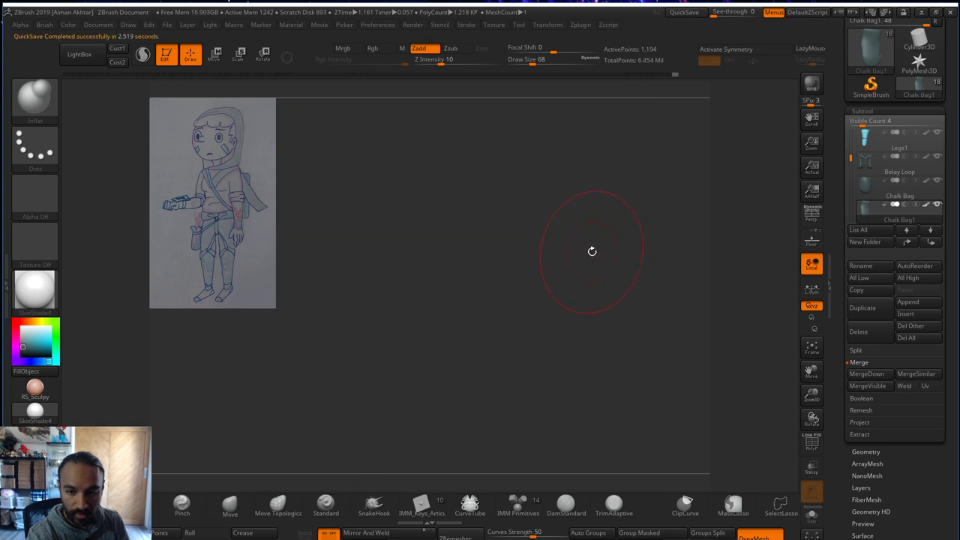
right_drag(492, 321, 465, 259)
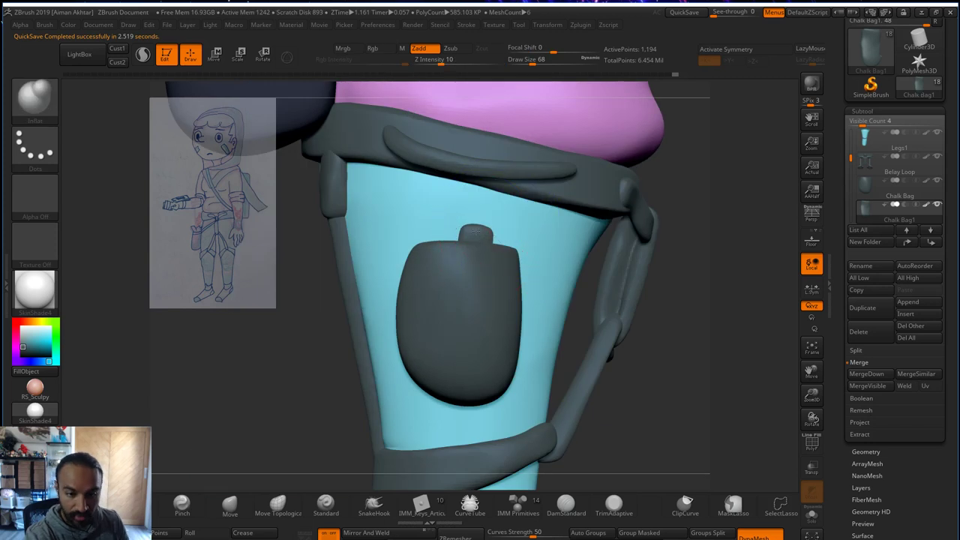
right_drag(697, 219, 617, 216)
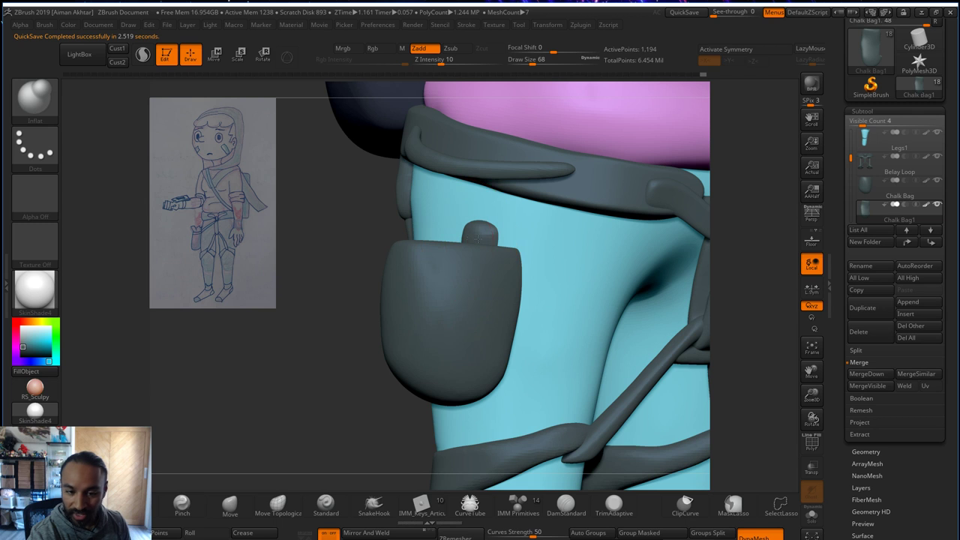
- Trim the neck stub's rounded top with the Clip Curve brush and smooth the cut edge
key(ctrl+shift)
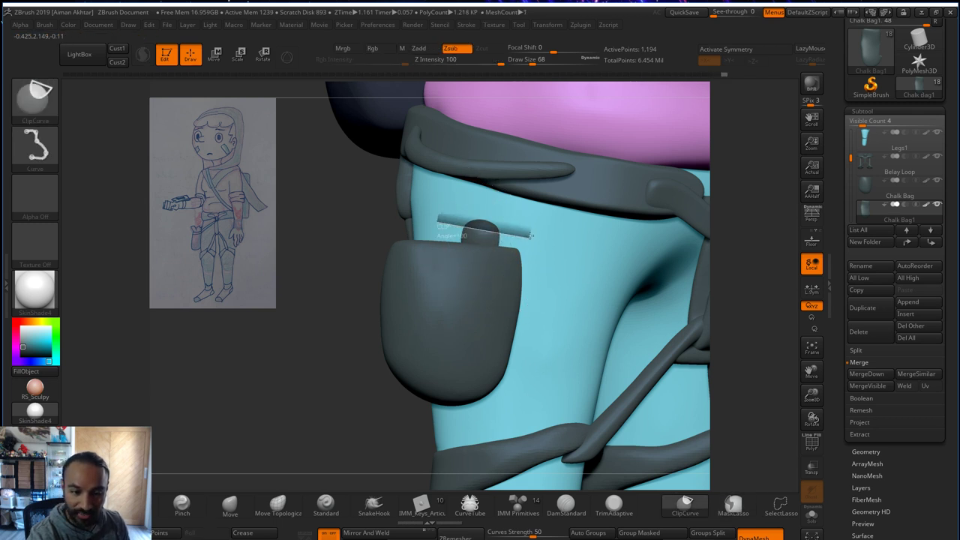
ctrl+shift+drag(535, 233, 537, 232)
ctrl+shift+drag(459, 262, 495, 222)
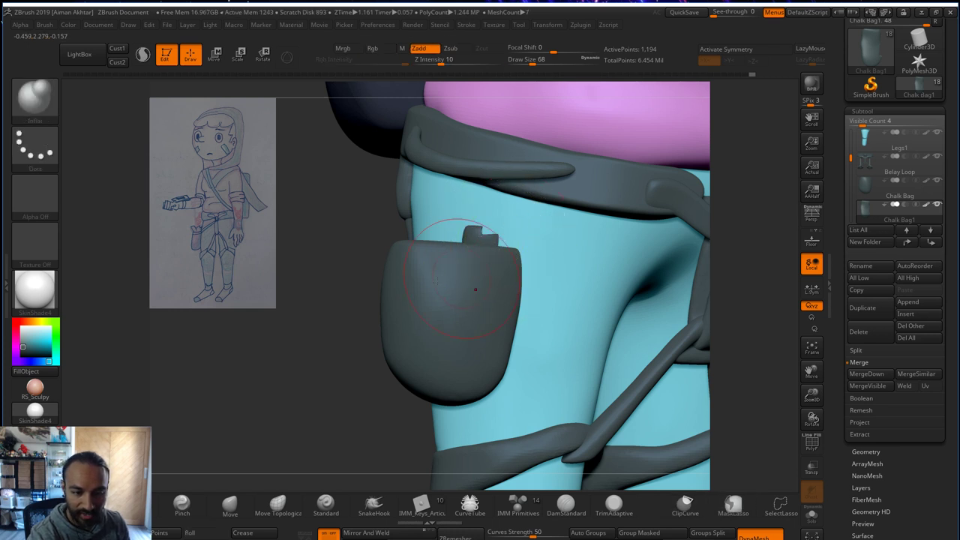
mouse_move(360, 329)
mouse_down()
mouse_move(305, 360)
mouse_move(277, 353)
mouse_up()
shift+drag(365, 334, 525, 260)
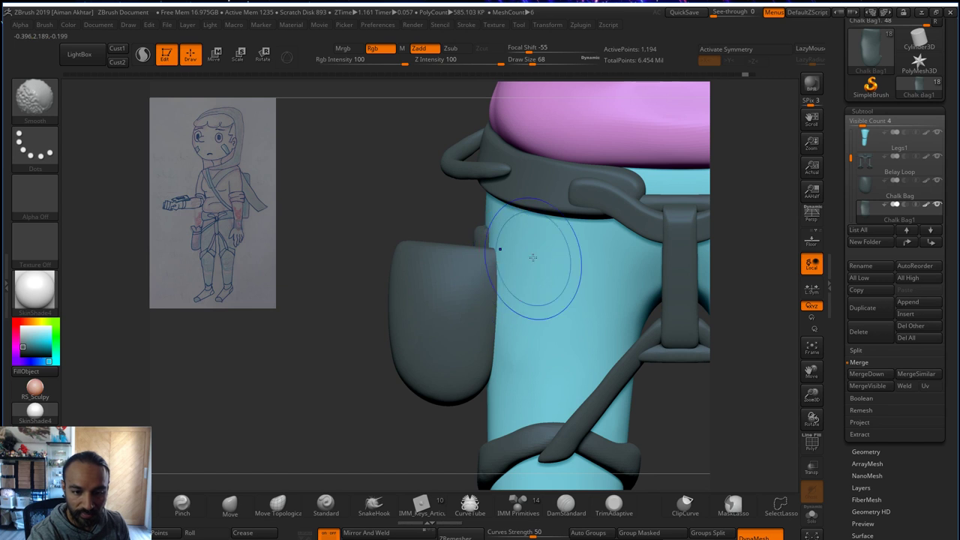
key(ctrl+shift)
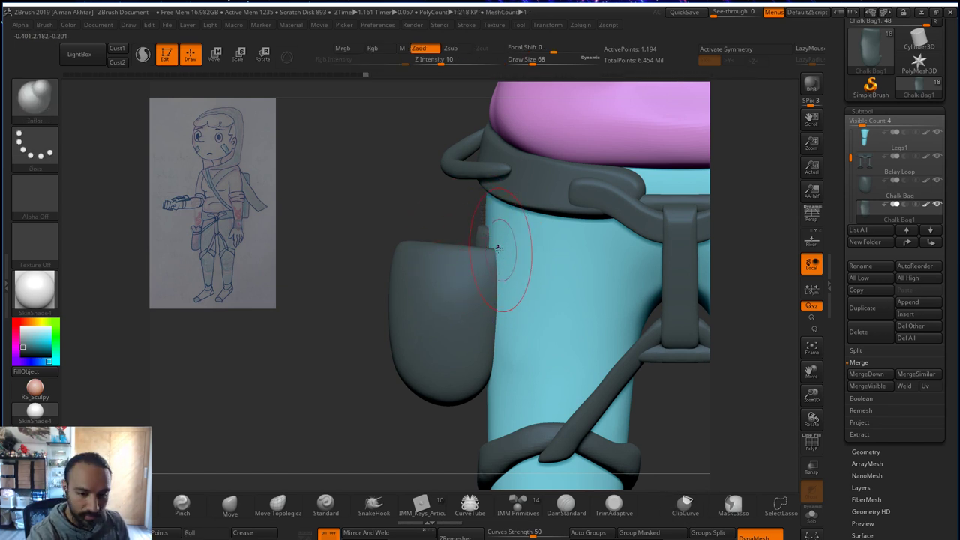
- Fill out the neck stub with the Move and Inflat brushes at size 136 and remesh it
key(b)
key(m)
key(v)
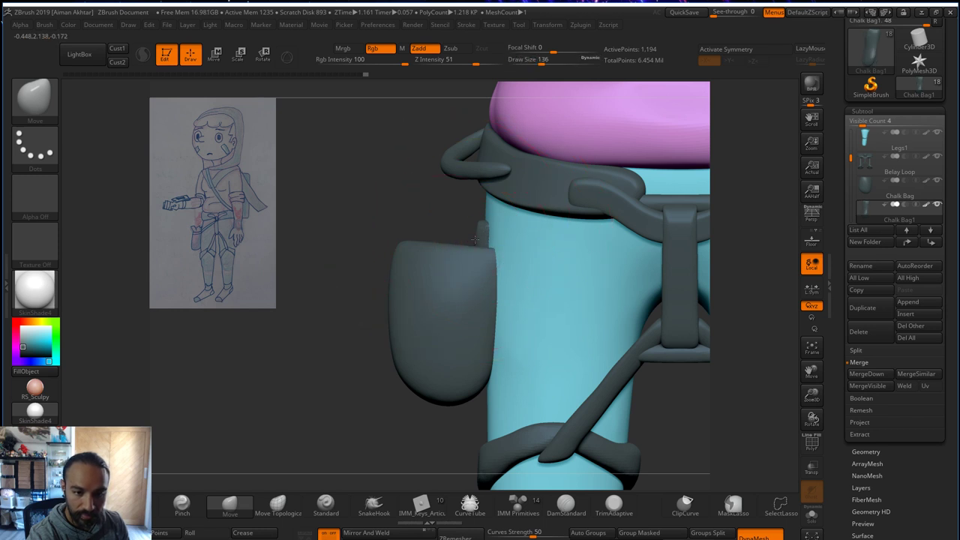
right_drag(474, 240, 573, 242)
key(b)
key(i)
key(n)
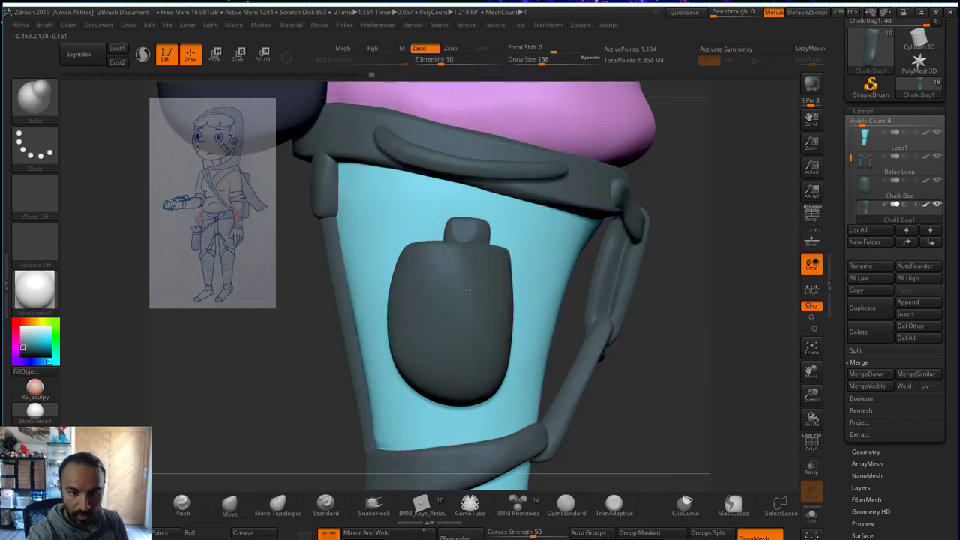
ctrl+drag(679, 213, 708, 238)
- Flatten the neck stub's faces with the hPolish brush at size 29, then refine it with Inflat and Smooth at size 22
key(s)
drag(481, 231, 465, 231)
key(b)
key(h)
key(p)
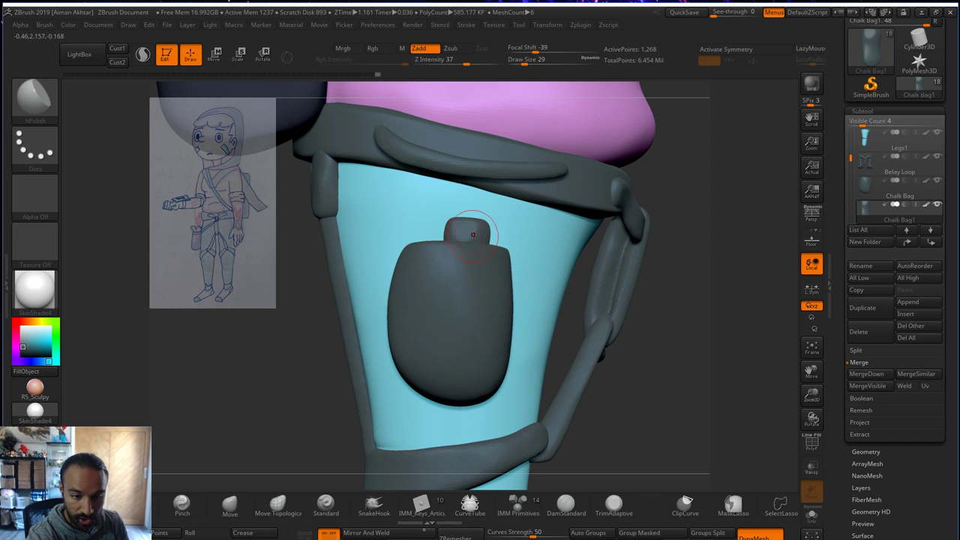
key(bracketleft)
key(b)
key(i)
key(n)
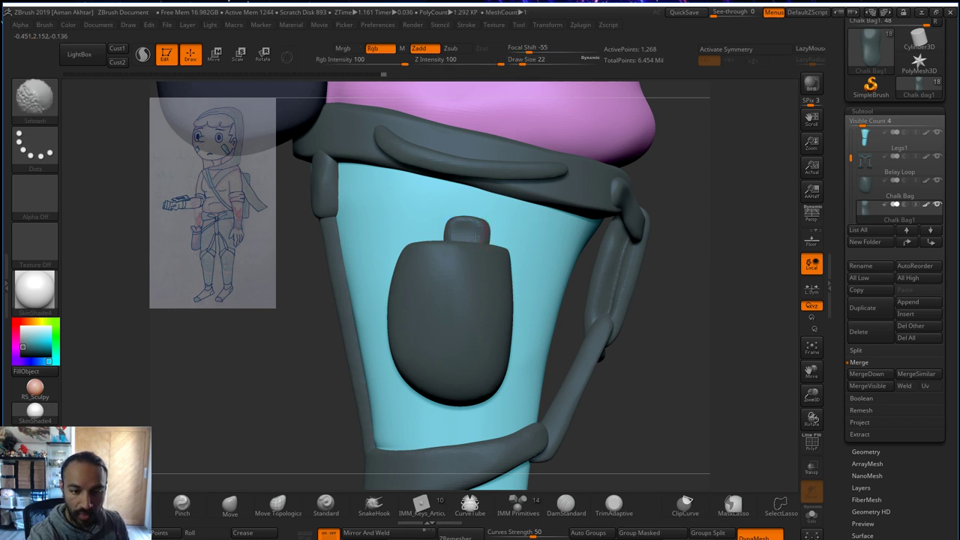
- Select the Chalk Bag subtool and carve a groove just below its top rim with the DamStandard brush at size 22
drag(692, 208, 581, 191)
alt+drag(447, 318, 450, 375)
alt+click(443, 292)
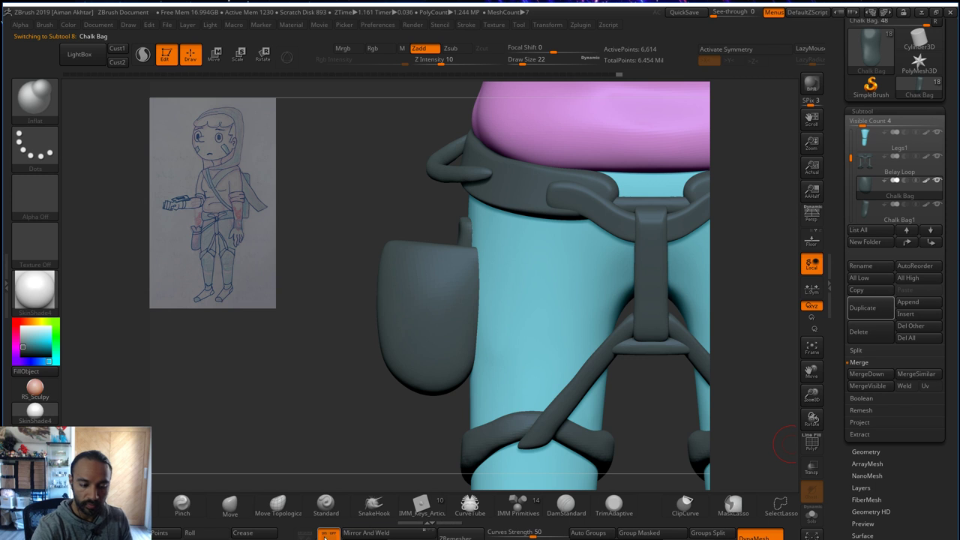
click(565, 504)
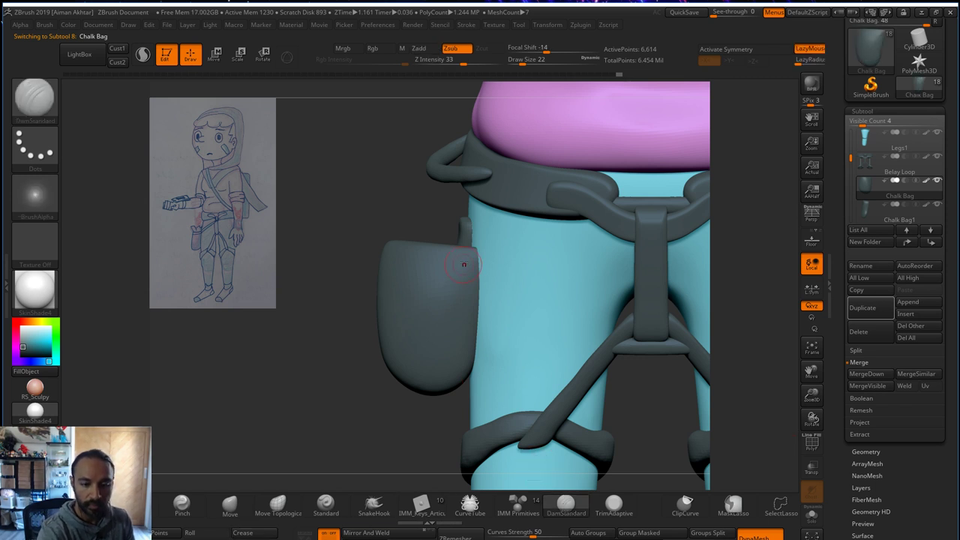
key(ctrl+z)
mouse_move(485, 262)
mouse_down()
mouse_move(369, 256)
mouse_move(411, 257)
mouse_up()
key(ctrl+z)
drag(362, 286, 472, 256)
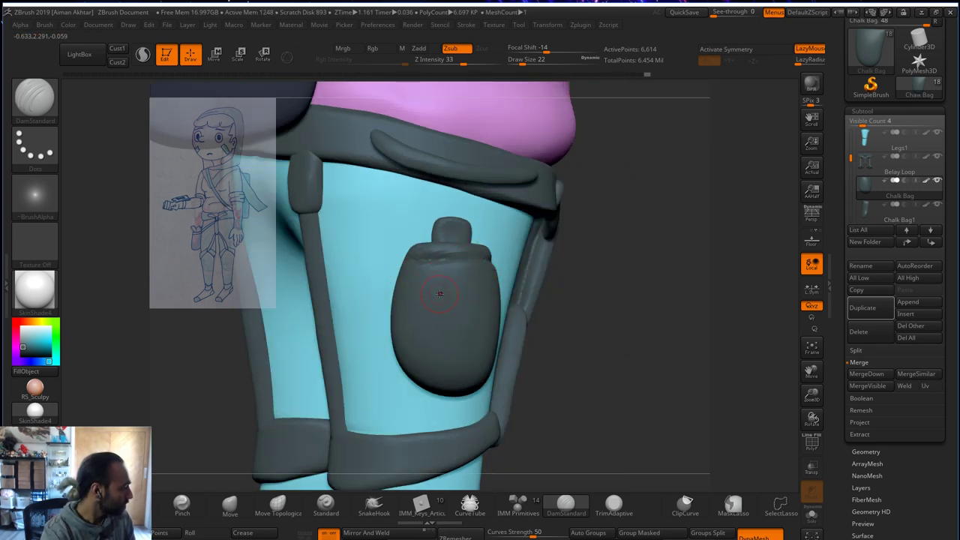
- Carve a groove around the chalk bag's lower end with the DamStandard brush at size 44
drag(591, 330, 588, 282)
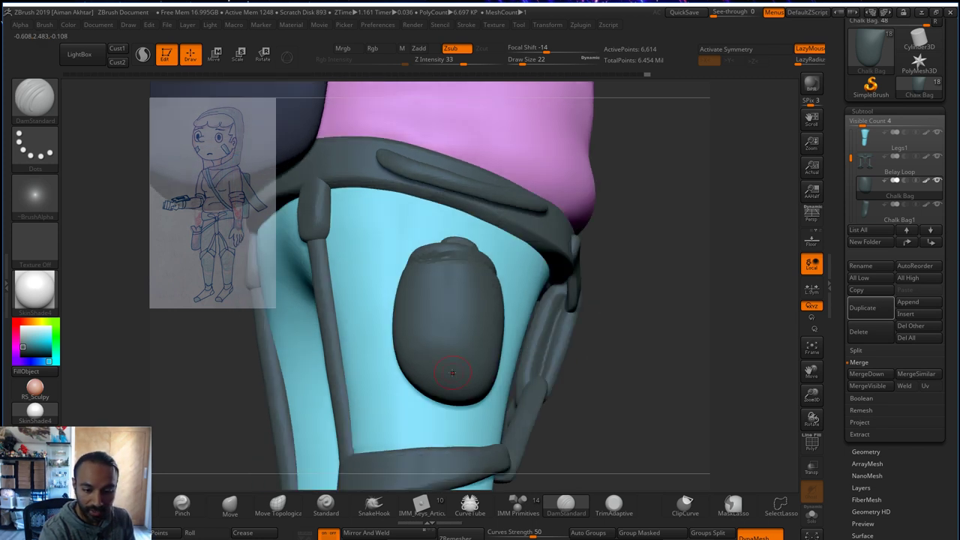
key(s)
drag(439, 390, 445, 390)
drag(618, 371, 497, 390)
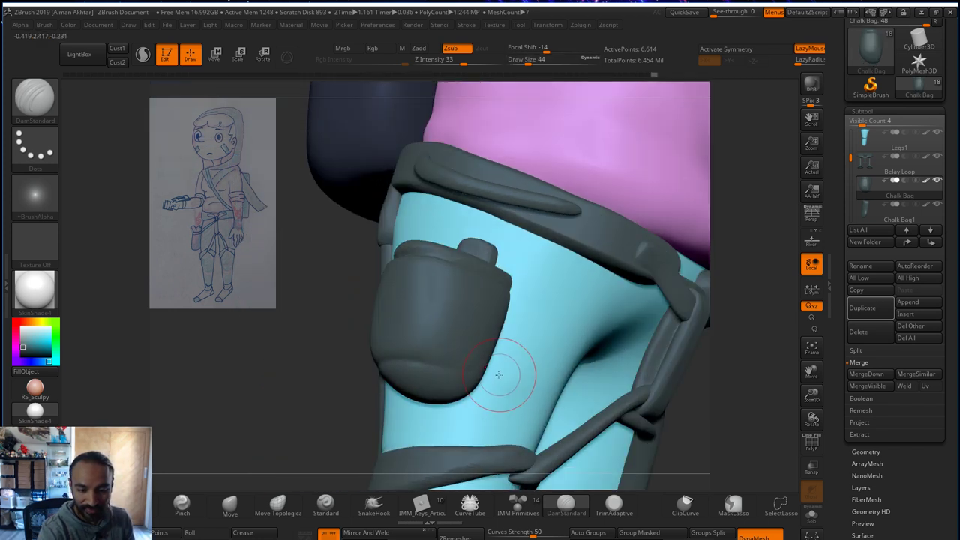
- Sharpen the groove around the bag's base with the DamStandard brush at size 16 and smooth its end beside the leg
key(bracketleft)
key(bracketleft)
drag(318, 413, 359, 394)
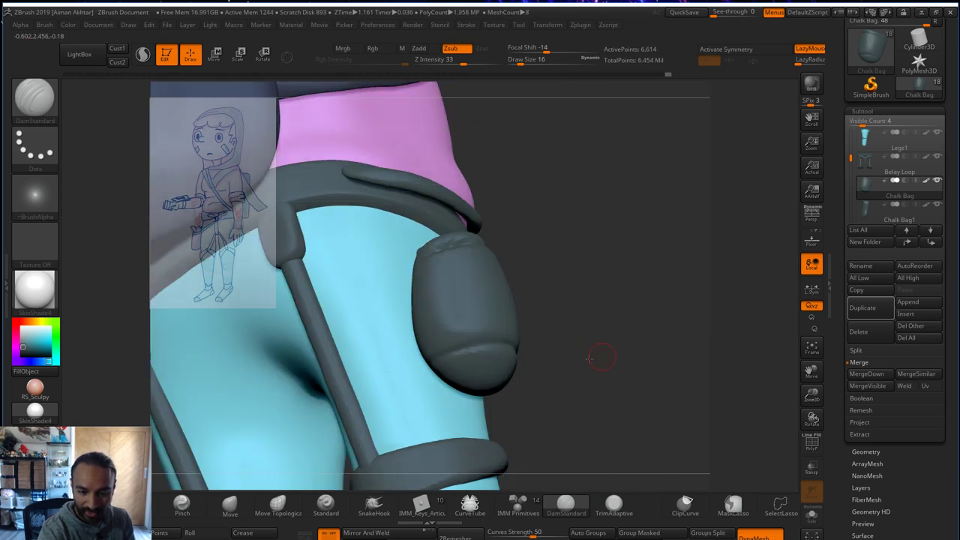
drag(589, 358, 483, 362)
key(ctrl+z)
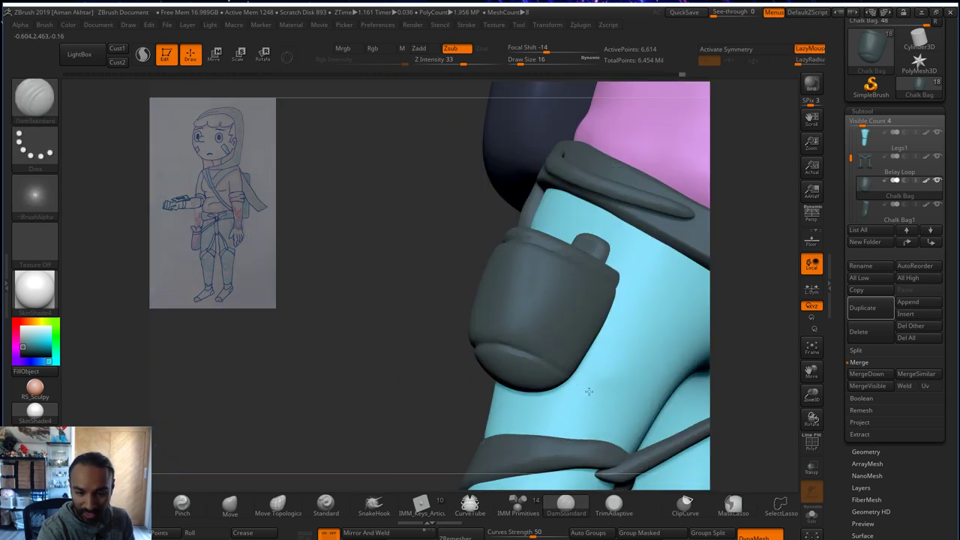
drag(568, 373, 482, 380)
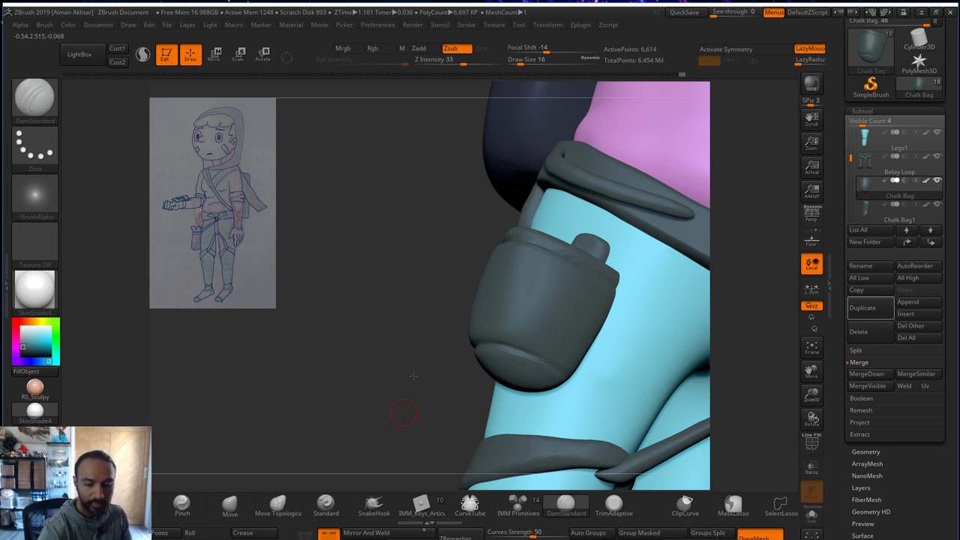
drag(413, 376, 517, 342)
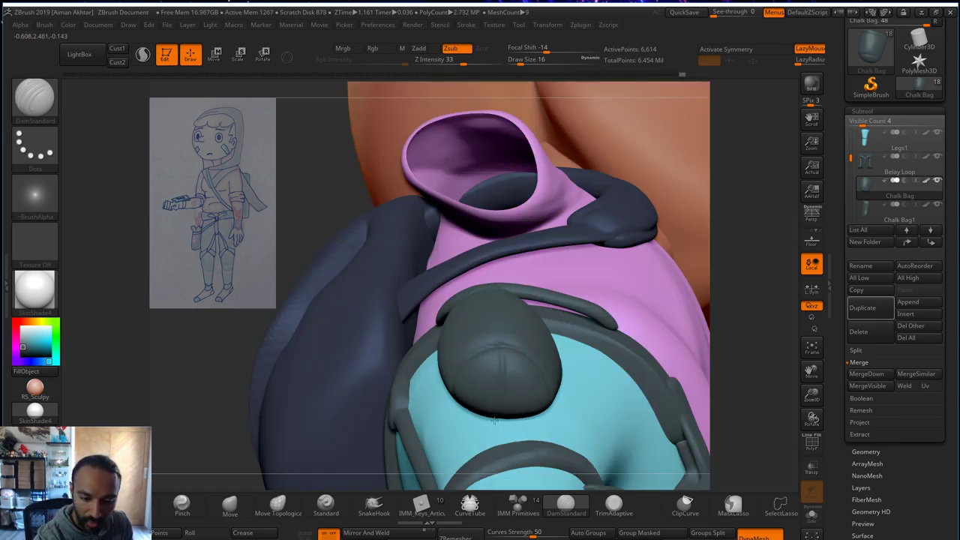
mouse_move(608, 328)
mouse_down()
mouse_move(520, 339)
mouse_move(504, 408)
mouse_up()
shift+drag(687, 339, 587, 403)
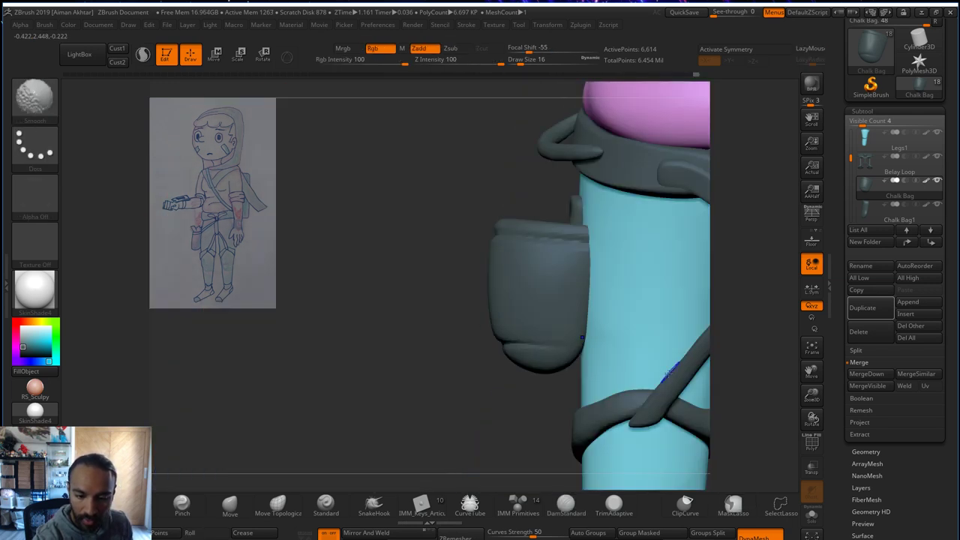
- Reshape the bag's base and top edge next to the thigh with the Move brush at sizes 65 to 116
mouse_move(504, 422)
mouse_down()
mouse_move(507, 397)
mouse_move(551, 364)
mouse_up()
key(b)
key(m)
key(v)
key(s)
key(s)
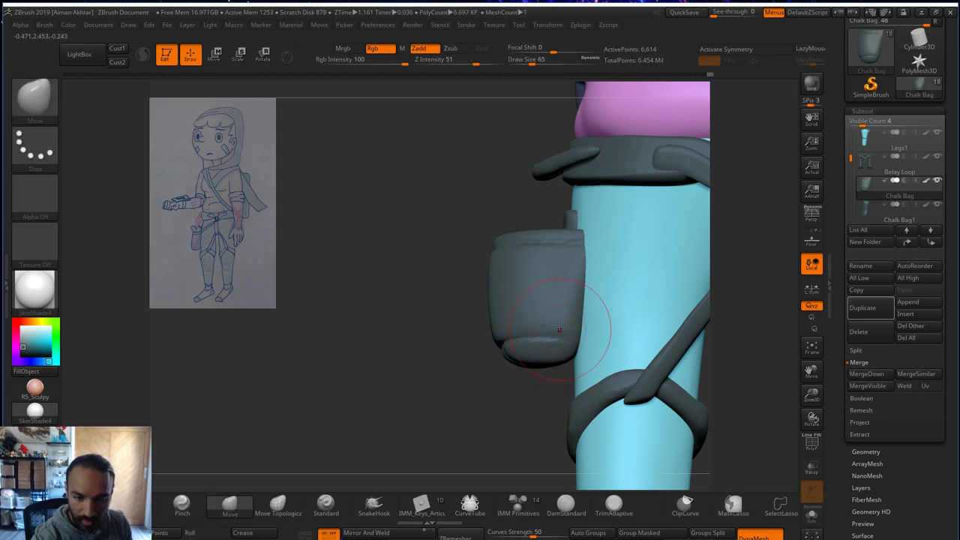
key(s)
drag(558, 330, 564, 329)
mouse_move(455, 325)
mouse_down()
mouse_move(428, 340)
mouse_move(434, 362)
mouse_move(418, 421)
mouse_up()
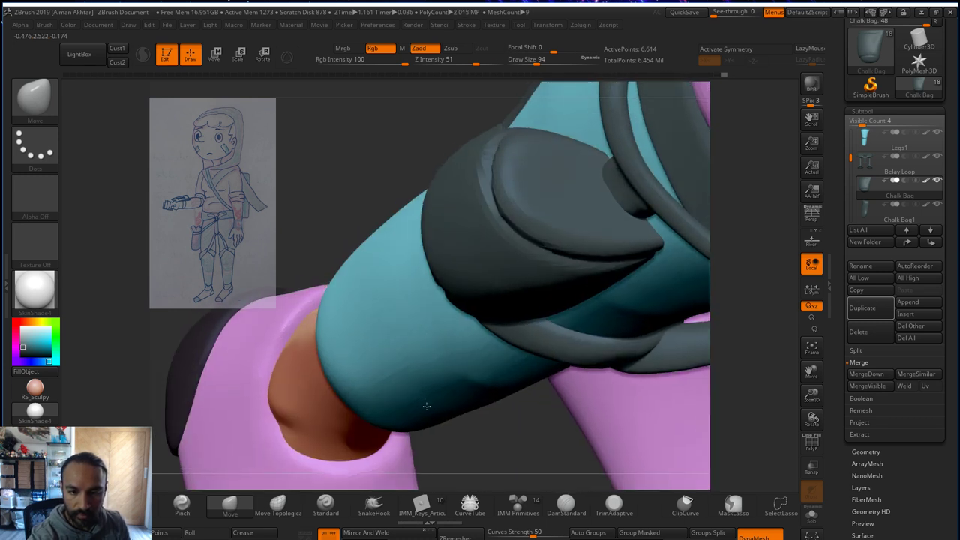
key(s)
drag(568, 277, 571, 276)
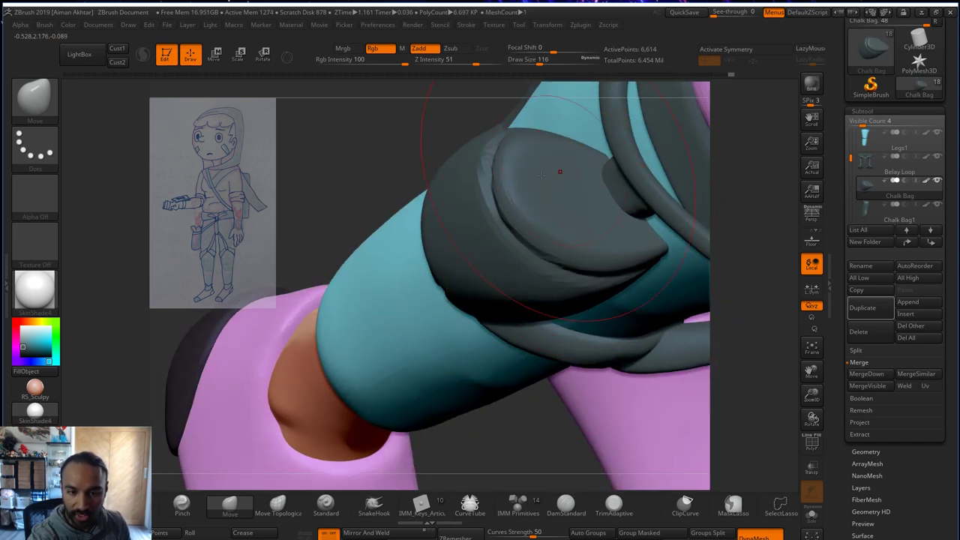
- Isolate the chalk bag and even out the outline of its top face with the Move brush at size 101
click(817, 520)
drag(750, 351, 652, 413)
mouse_move(597, 248)
mouse_down()
mouse_move(586, 248)
mouse_move(618, 228)
mouse_up()
key(s)
drag(546, 233, 539, 219)
drag(613, 242, 621, 234)
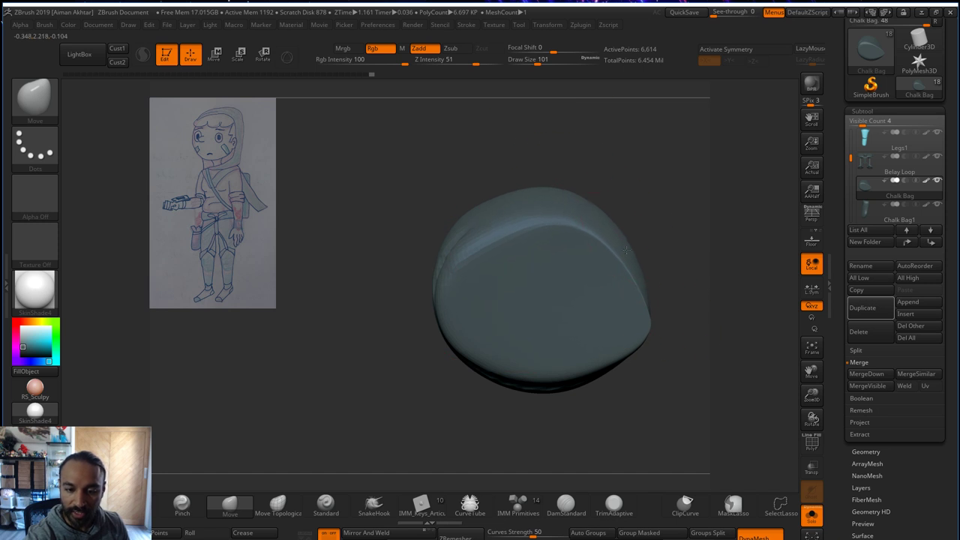
drag(631, 278, 639, 274)
drag(668, 283, 666, 262)
- Carve a hollow in the centre of the bag's top face with DamStandard at size 35 and remesh with DynaMesh at resolution 688
click(567, 509)
key(s)
drag(561, 290, 546, 291)
mouse_move(566, 337)
mouse_down()
mouse_move(558, 340)
mouse_move(575, 313)
mouse_move(561, 276)
mouse_move(536, 327)
mouse_move(549, 296)
mouse_move(534, 292)
mouse_up()
key(ctrl+z)
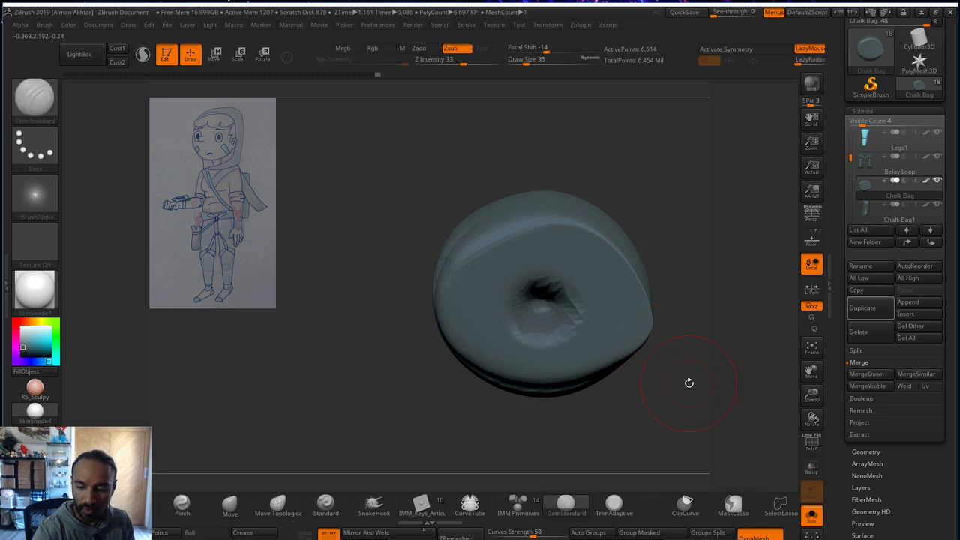
click(865, 452)
click(864, 308)
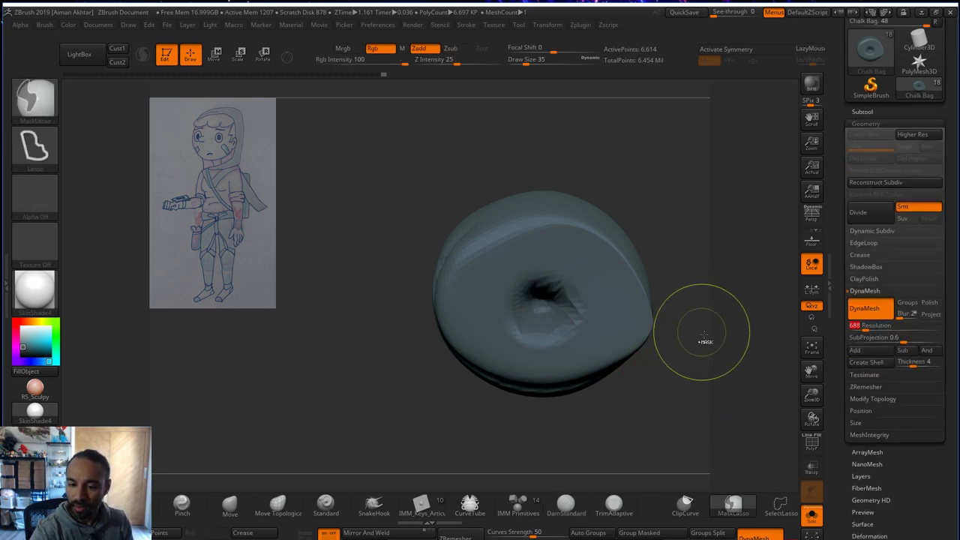
- Carve gathered creases all around the bag's top face, running from the rim into the central hollow, with the DamStandard brush
drag(464, 284, 545, 299)
drag(491, 251, 538, 288)
drag(526, 234, 545, 285)
drag(566, 240, 554, 283)
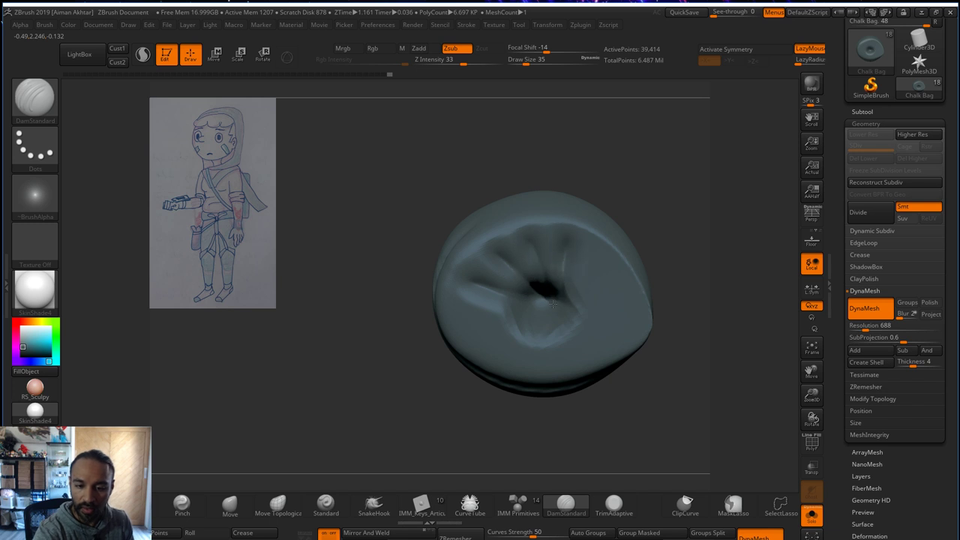
drag(610, 264, 558, 297)
drag(619, 307, 564, 303)
drag(627, 331, 571, 314)
drag(587, 358, 563, 317)
drag(547, 368, 544, 322)
drag(516, 361, 529, 322)
drag(488, 350, 520, 318)
drag(462, 331, 516, 308)
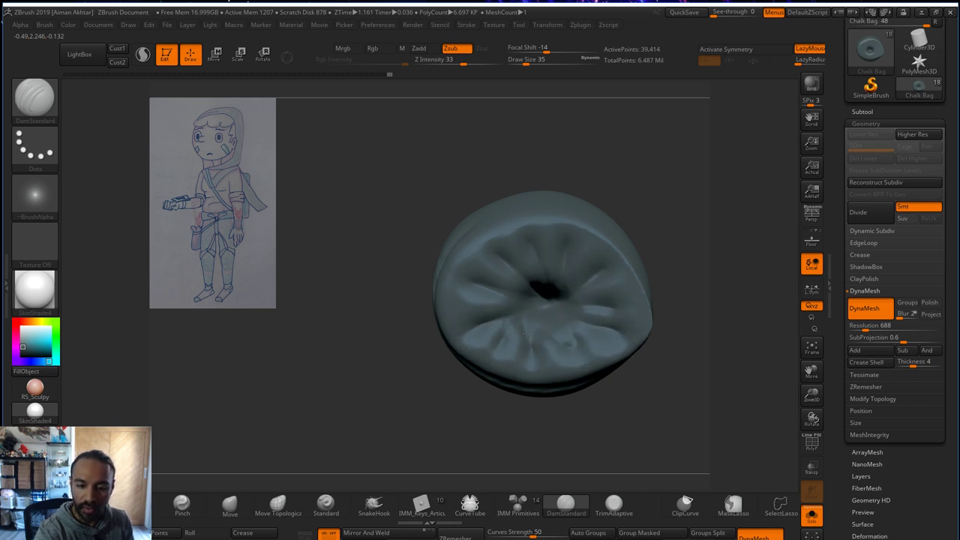
- Carve a ring-shaped groove around the outer ends of the creases inside the rim, and bring the other subtools back into view
mouse_move(598, 258)
mouse_down()
mouse_move(513, 231)
mouse_move(460, 314)
mouse_up()
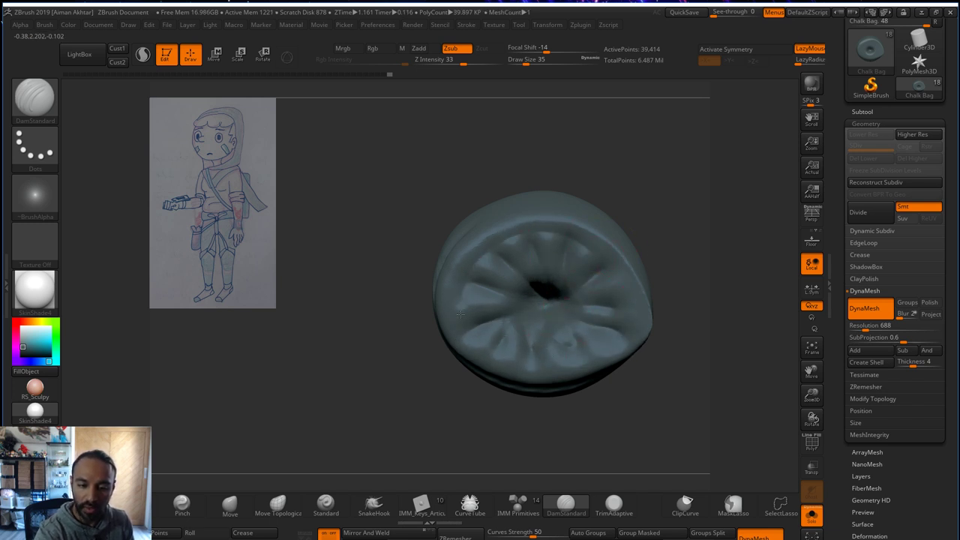
drag(510, 362, 573, 352)
drag(616, 274, 621, 295)
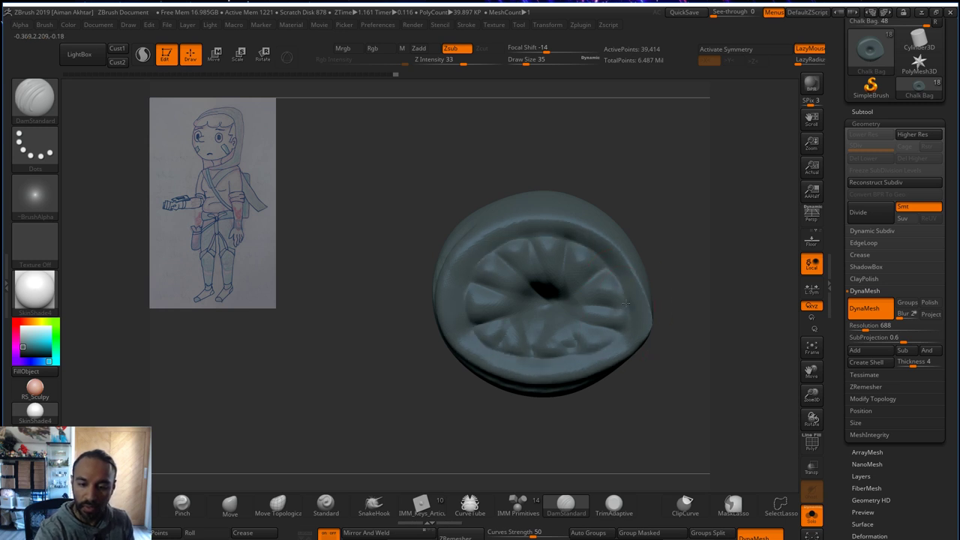
drag(703, 336, 776, 381)
click(811, 516)
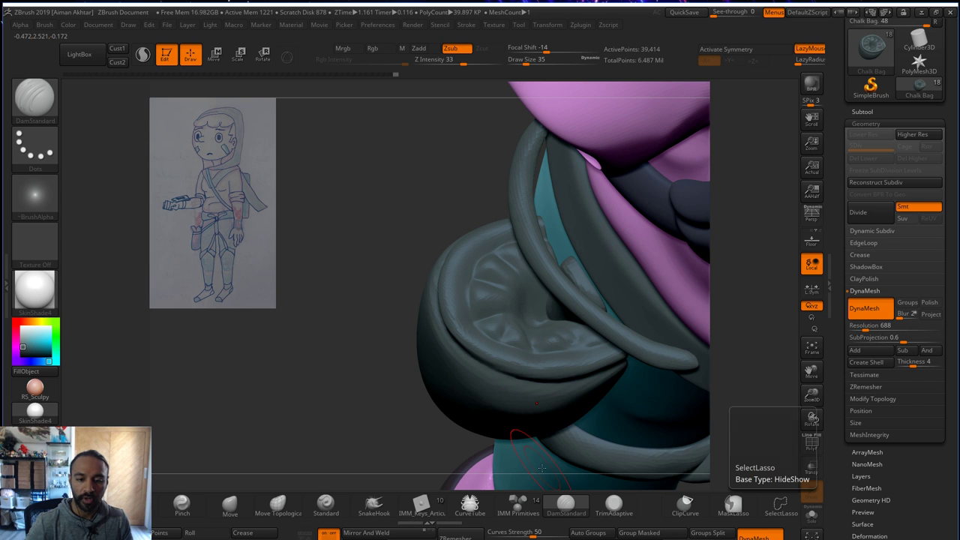
- Adjust the chalk bag's upper rim from the side with the Move brush at size 192
drag(353, 322, 365, 293)
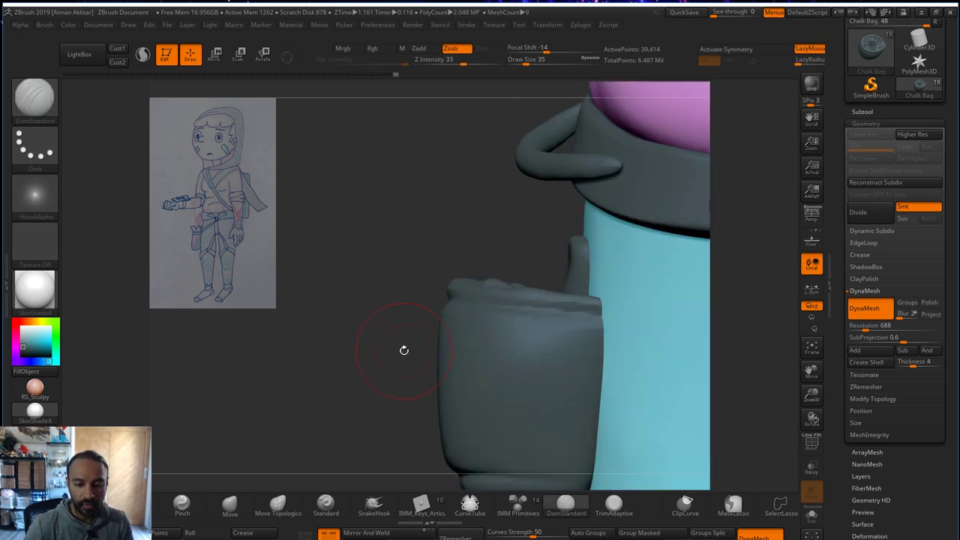
drag(367, 377, 370, 393)
key(b)
key(m)
key(v)
key(s)
drag(530, 320, 552, 319)
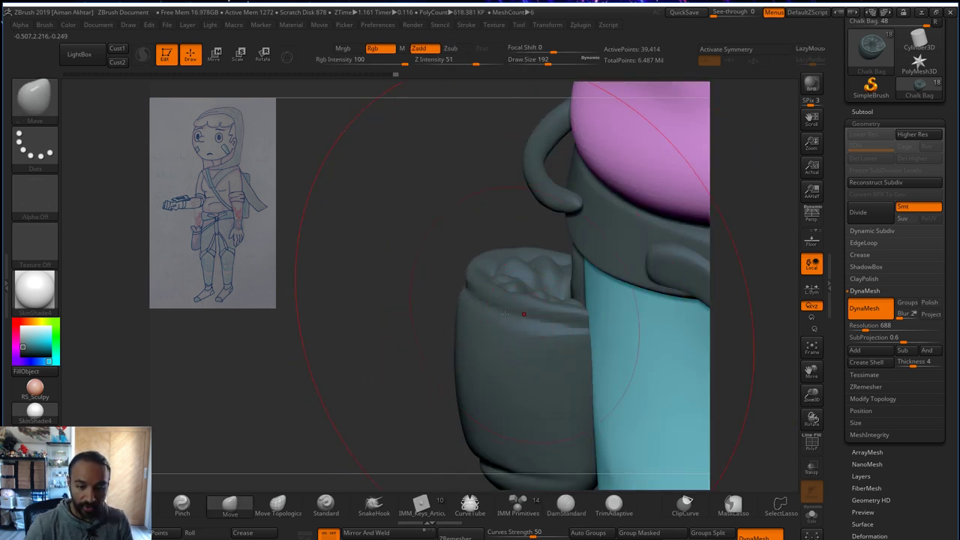
- Reshape the chalk bag's front rim with the Move brush at draw sizes 149 and 132, undoing the last pull
mouse_move(428, 281)
mouse_down()
mouse_move(433, 294)
mouse_move(448, 284)
mouse_move(456, 299)
mouse_up()
key(s)
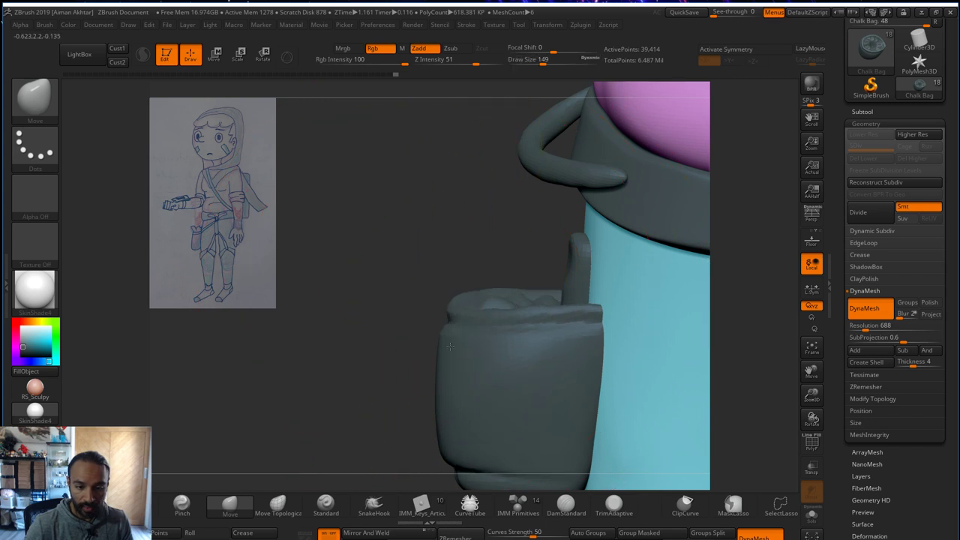
drag(567, 306, 577, 247)
drag(412, 290, 614, 322)
key(s)
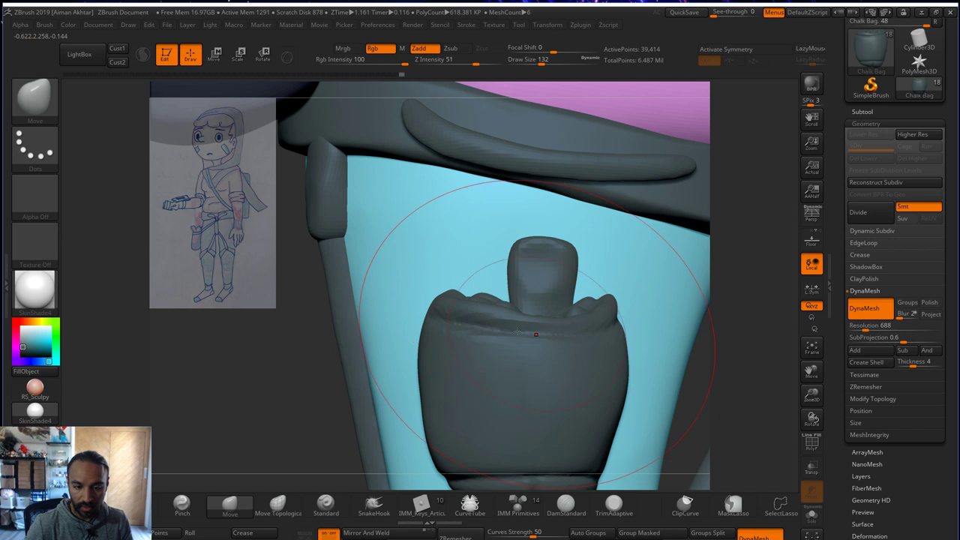
drag(519, 322, 517, 347)
drag(485, 287, 498, 256)
key(ctrl+z)
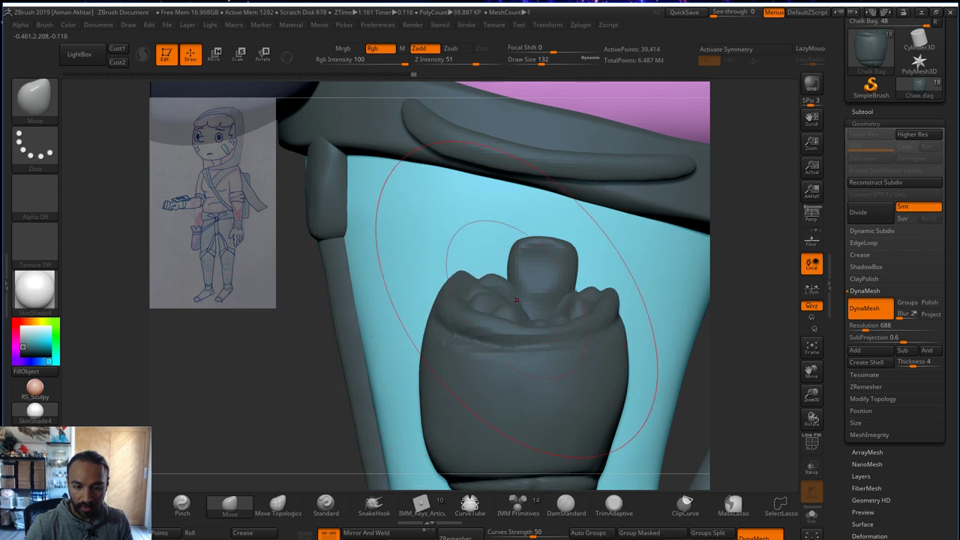
- Adjust the outline of the chalk bag's sides using the Move brush at draw sizes 116 and 83
key(s)
drag(623, 358, 620, 358)
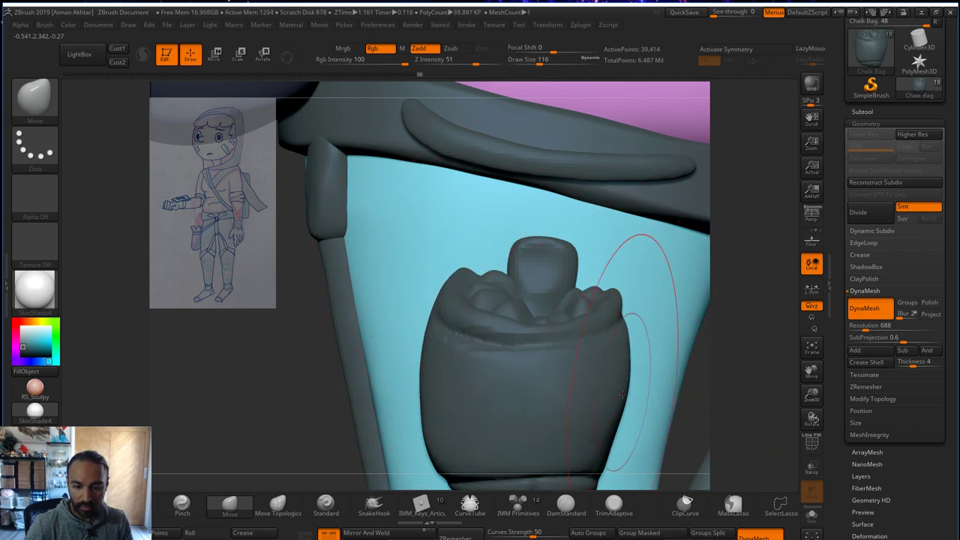
alt+drag(708, 422, 694, 329)
drag(413, 304, 451, 303)
key(s)
drag(425, 382, 424, 379)
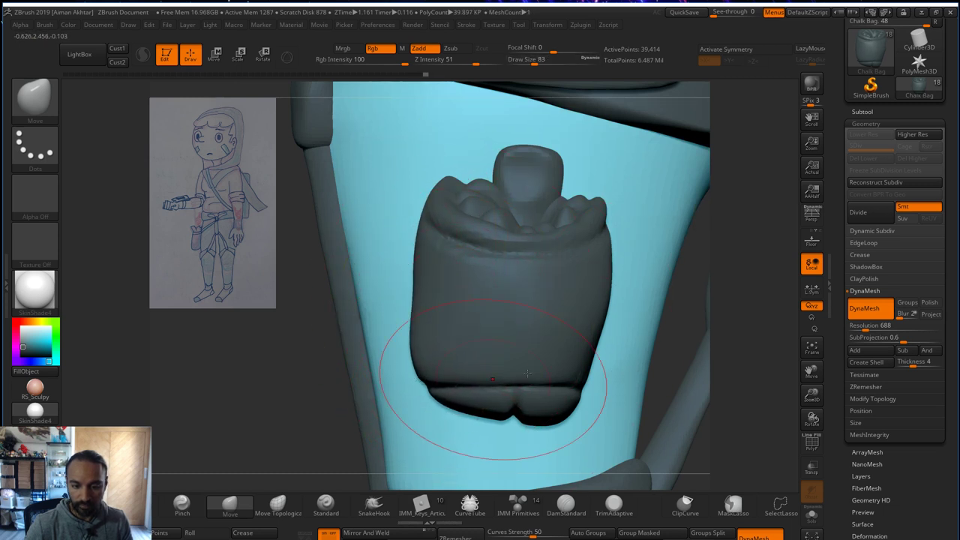
- Reshape the chalk bag's bottom edge and underside with the Move brush, reducing the draw size to 54
mouse_move(575, 386)
mouse_down()
mouse_move(587, 386)
mouse_move(559, 427)
mouse_move(548, 406)
mouse_up()
key(s)
drag(734, 445, 720, 338)
key(s)
drag(548, 421, 553, 421)
drag(559, 437, 551, 429)
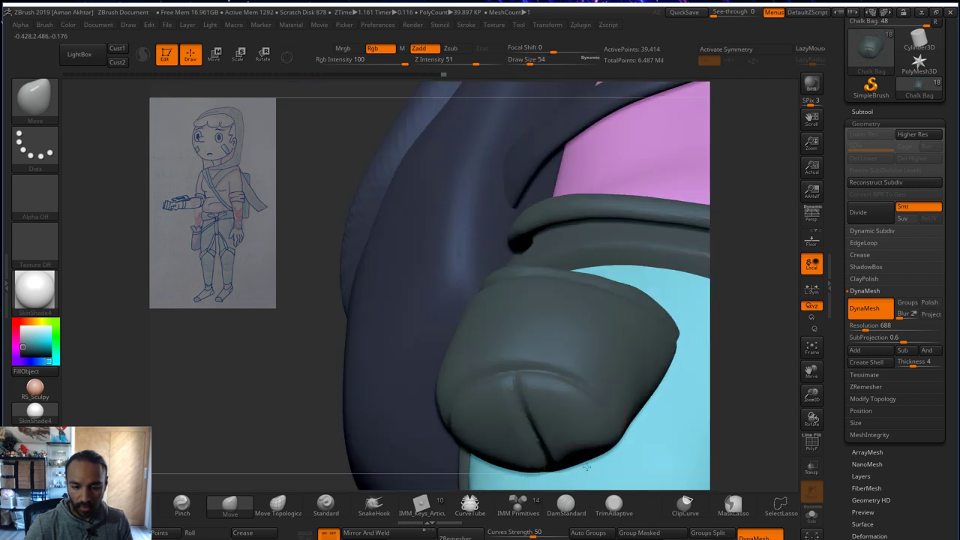
drag(178, 364, 195, 416)
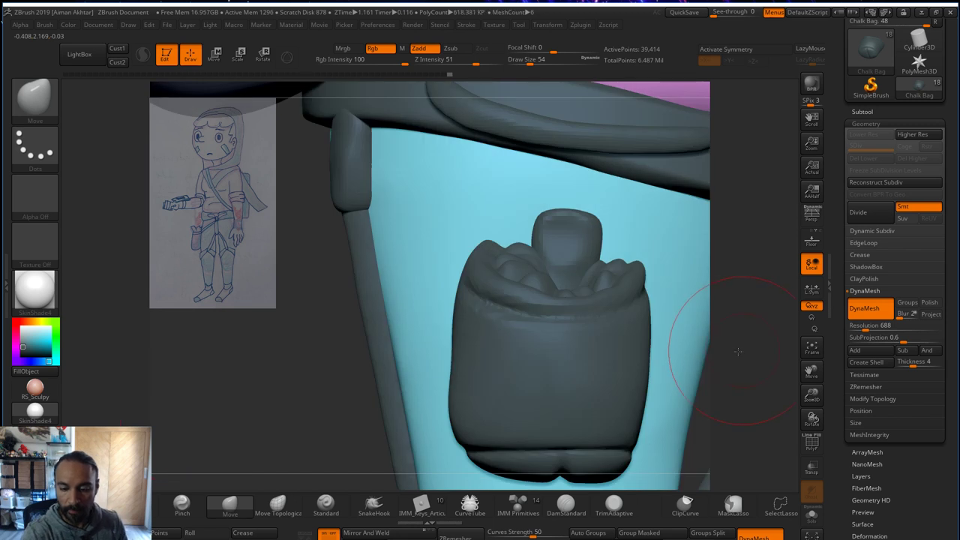
- Refine the chalk bag's side silhouette and the rim's edge nearest the leg with the Move brush
alt+drag(736, 342, 723, 318)
key(s)
mouse_move(484, 393)
mouse_down()
mouse_move(497, 421)
mouse_move(489, 390)
mouse_up()
key(s)
right_drag(704, 294, 573, 250)
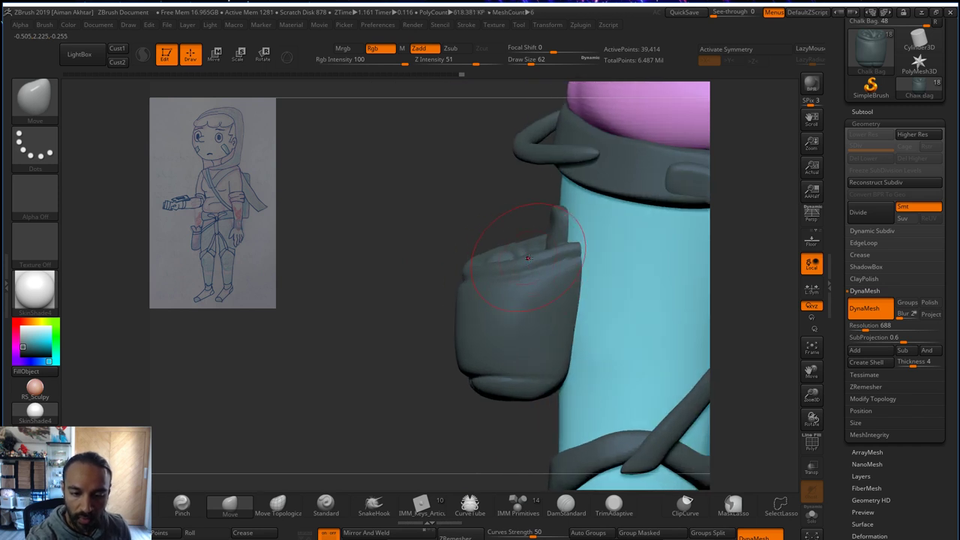
drag(553, 262, 569, 255)
key(s)
drag(570, 258, 564, 288)
key(s)
drag(518, 311, 553, 316)
- Flatten and even out the chalk bag's outer surface below the rim with the hPolish brush at draw size 97
key(b)
key(h)
key(p)
key(s)
drag(368, 339, 574, 311)
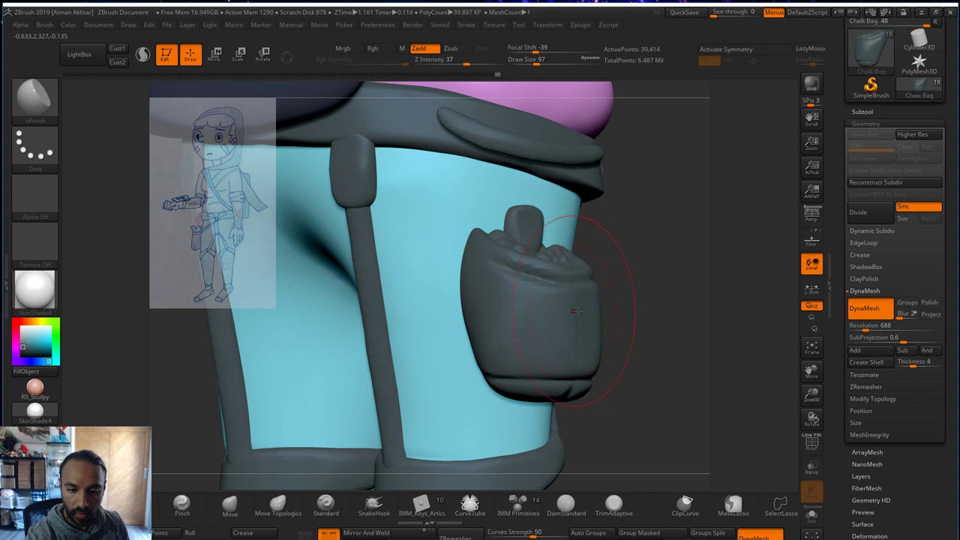
mouse_move(445, 280)
mouse_down()
mouse_move(532, 258)
mouse_move(606, 270)
mouse_up()
- Thicken the chalk bag's rolled rim with the Inflat brush at draw size 39
key(s)
key(b)
key(i)
key(n)
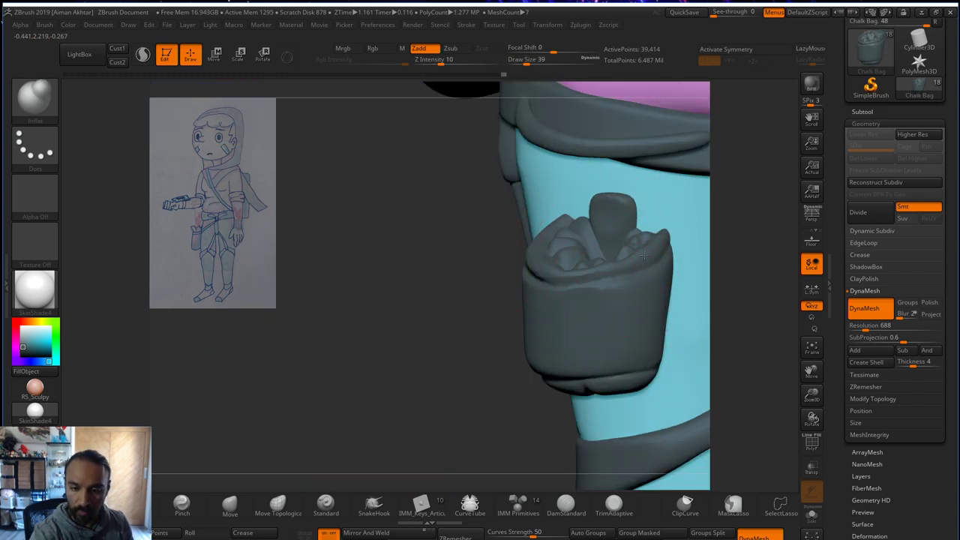
drag(548, 277, 644, 257)
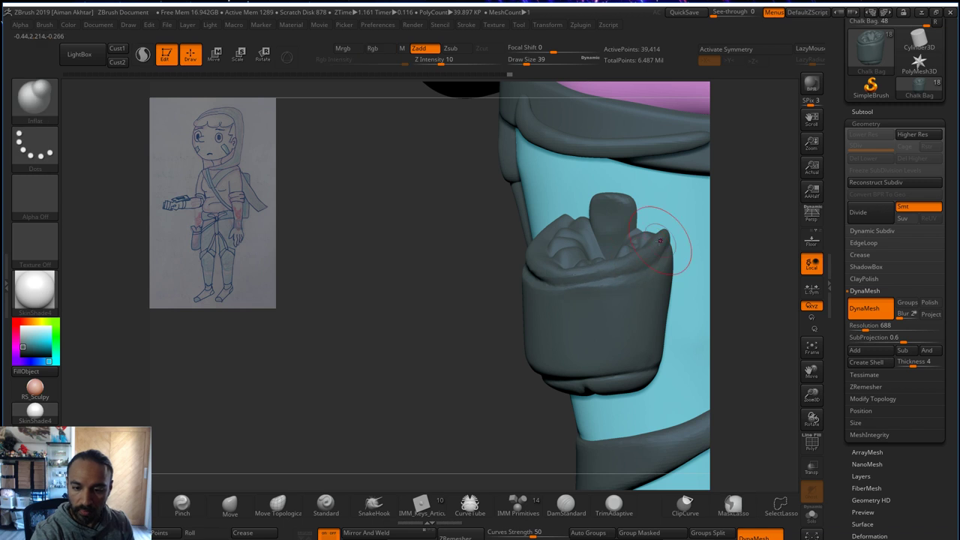
drag(769, 249, 632, 262)
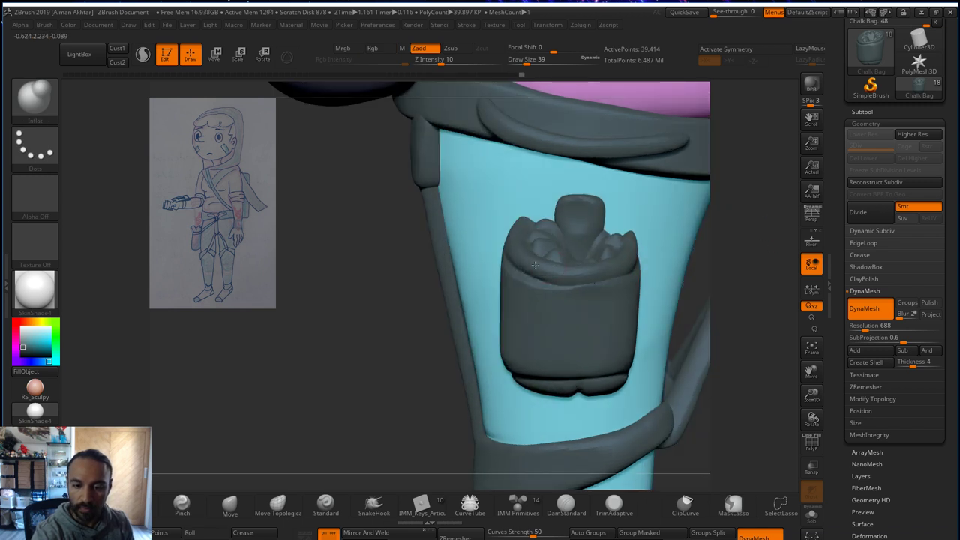
drag(749, 271, 584, 278)
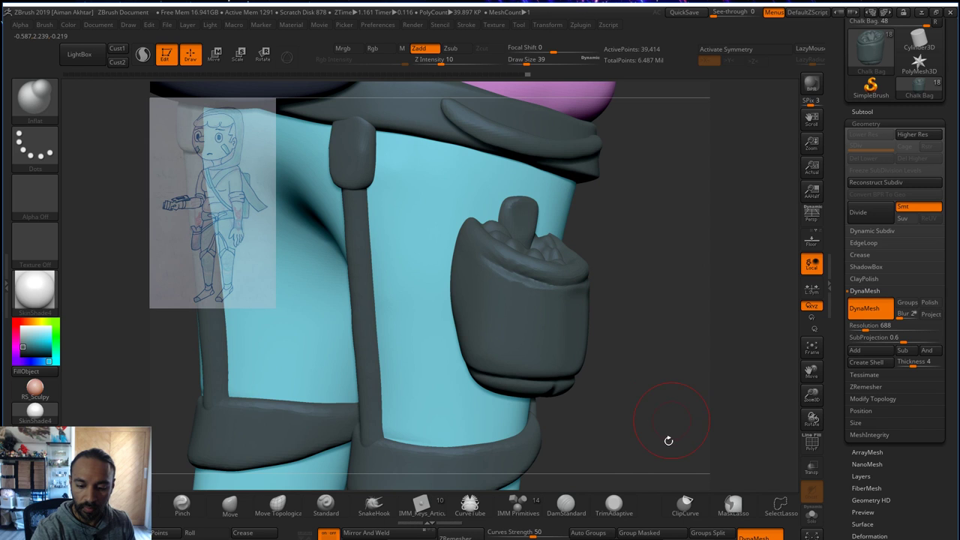
- Define the crease beneath the chalk bag's rim with the DamStandard brush and select the Move brush for shaping the rim
click(571, 498)
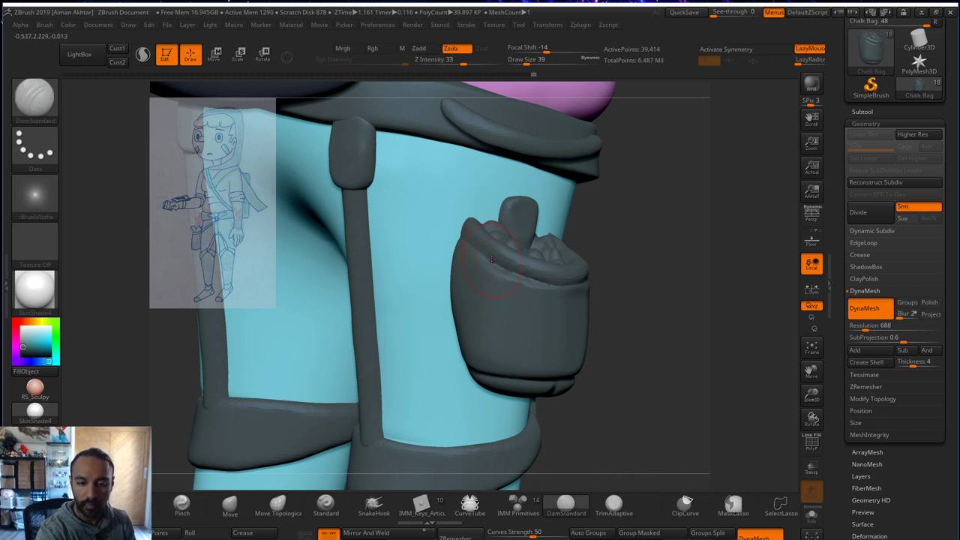
drag(656, 237, 599, 263)
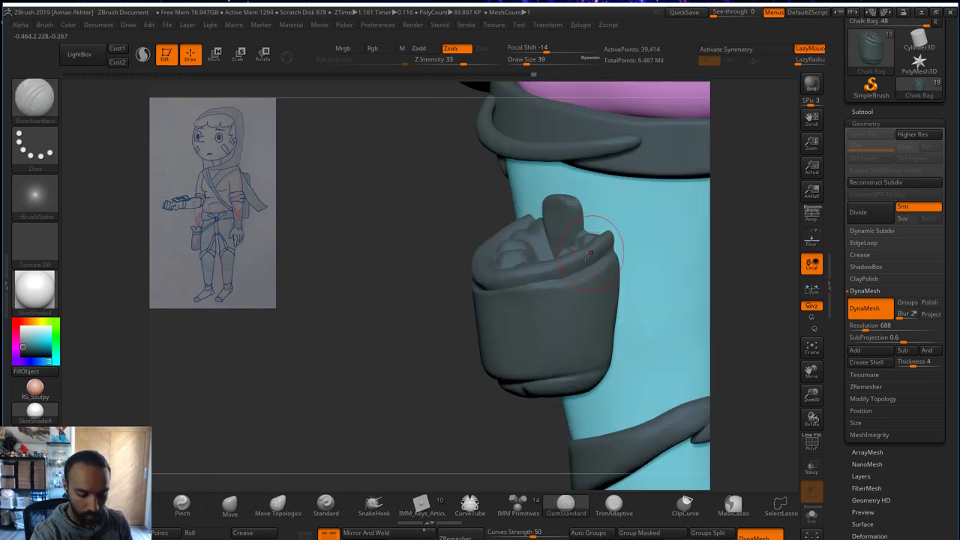
key(b)
key(m)
key(v)
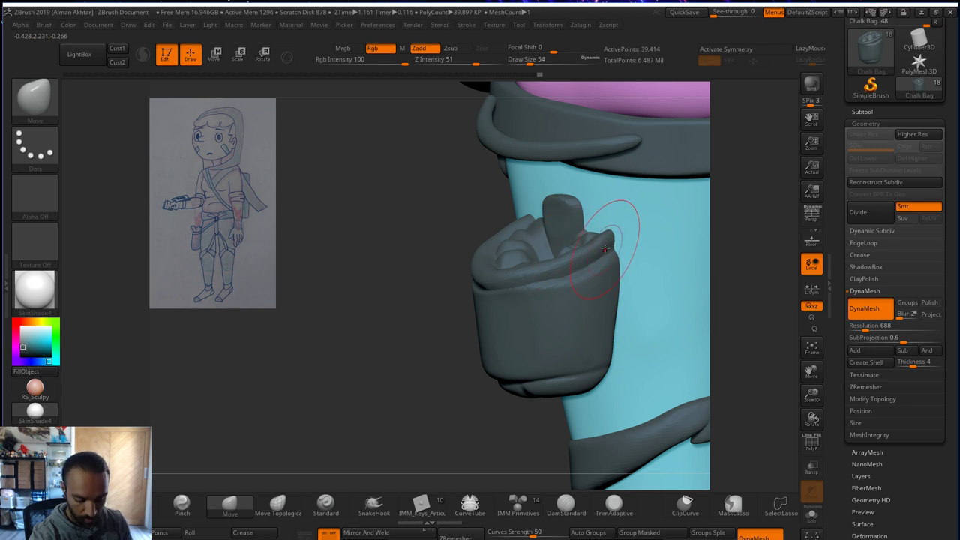
- Inflate the chalk bag's rim further and smooth the bag's surface below it
key(b)
key(i)
key(n)
drag(419, 348, 563, 290)
key(b)
key(m)
key(v)
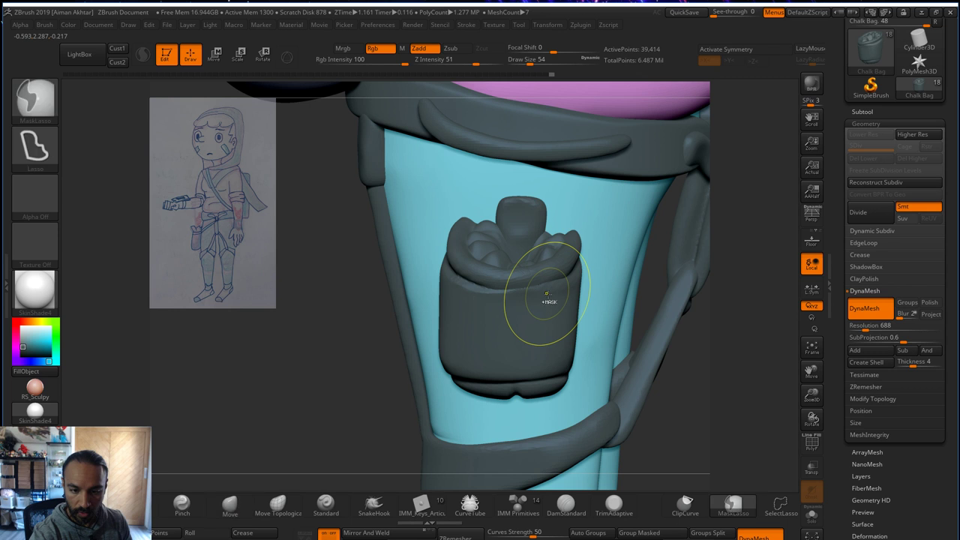
key(shift)
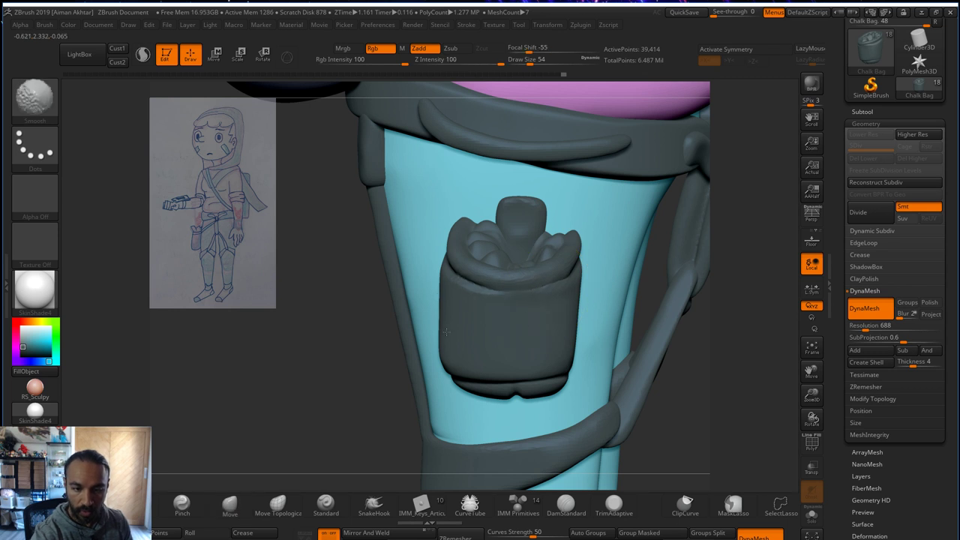
drag(692, 397, 644, 418)
- Sharpen the crease between the chalk bag's rim and body with the DamStandard brush at draw size 33
click(566, 506)
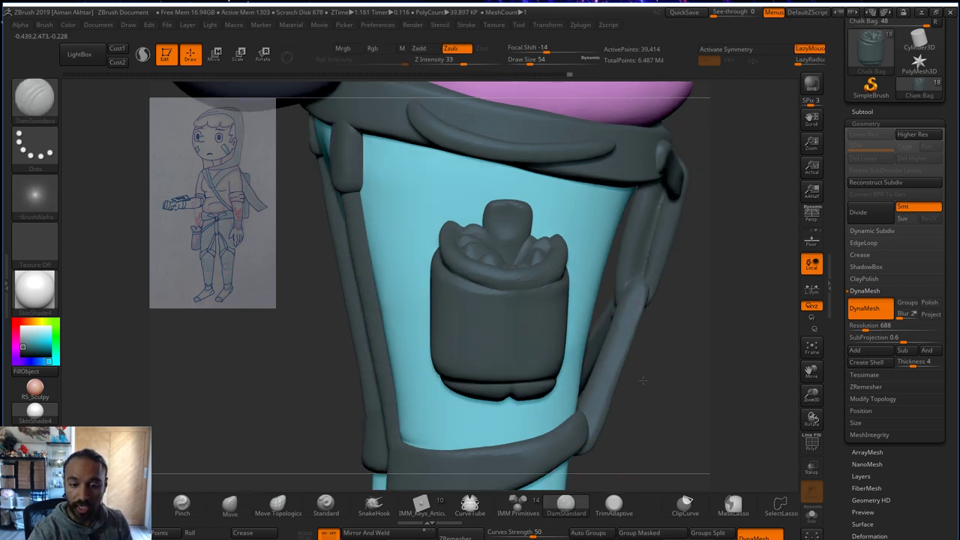
drag(642, 381, 675, 376)
key(s)
drag(579, 274, 480, 291)
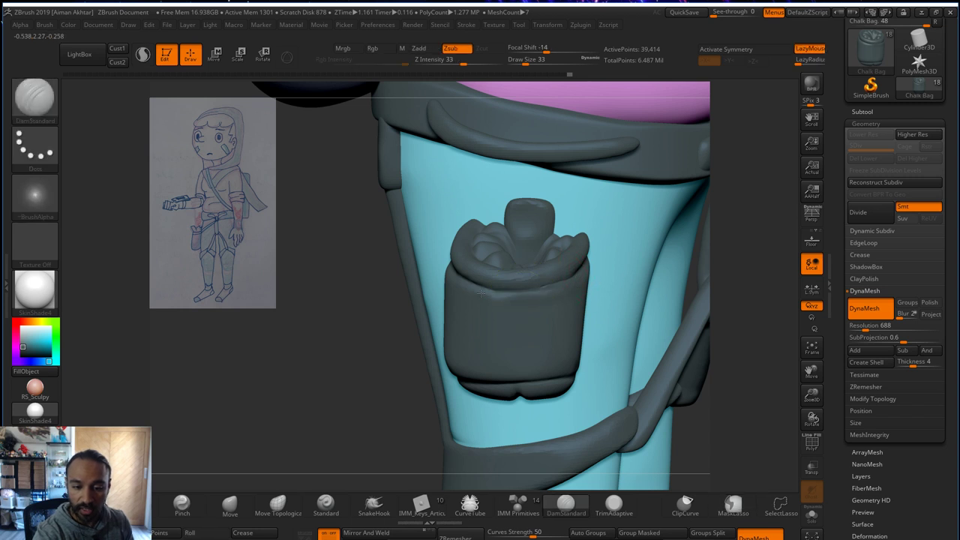
drag(577, 272, 545, 288)
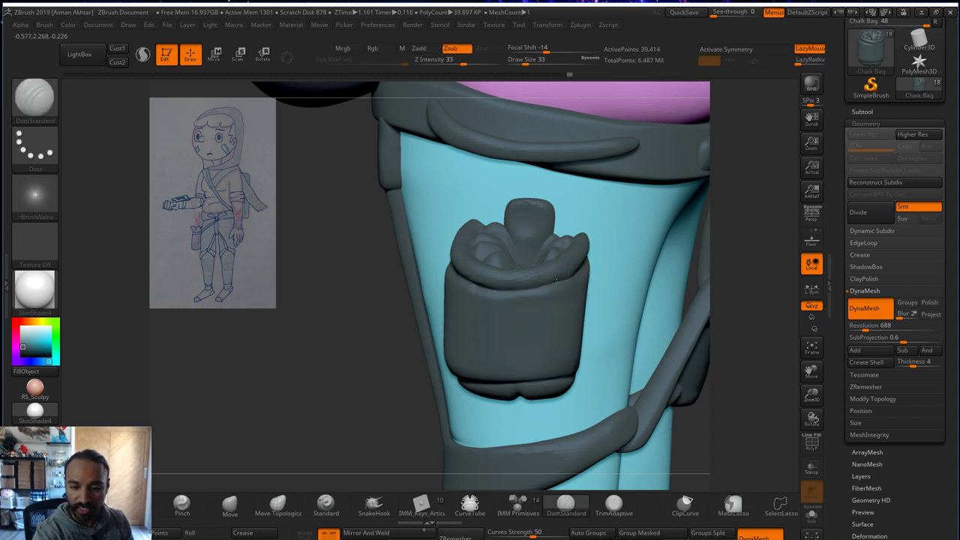
drag(755, 291, 796, 291)
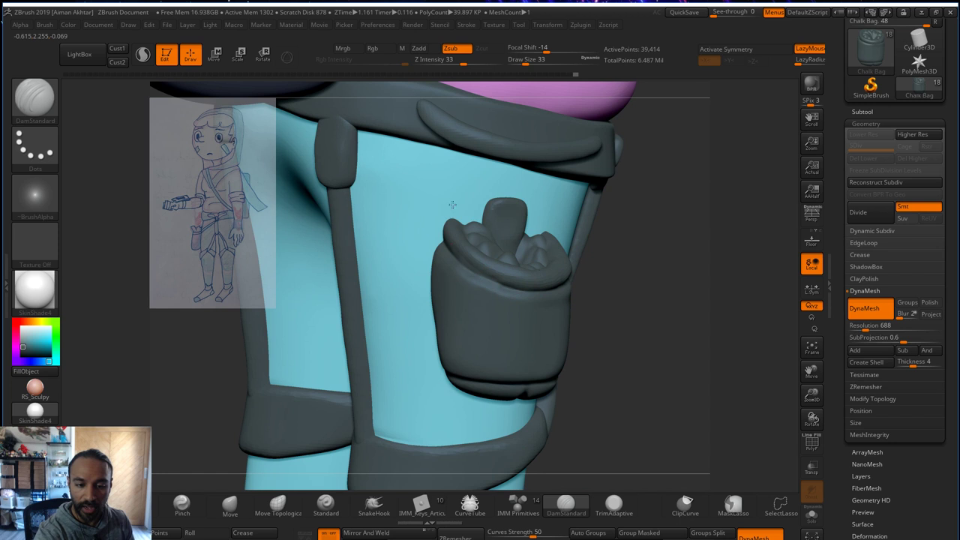
drag(609, 296, 567, 295)
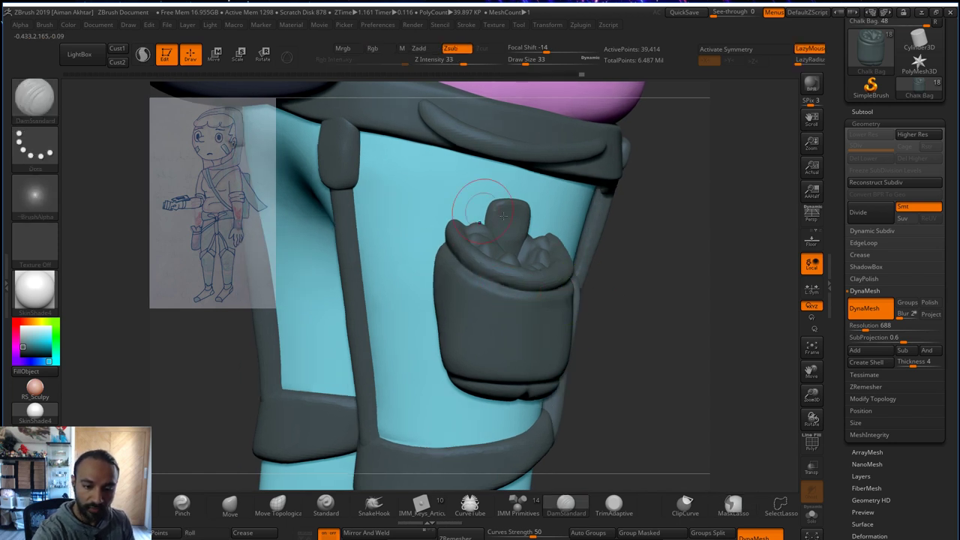
- Adjust the chalk bag's side contour below the rim with the Move brush at draw size 56
key(b)
key(m)
key(v)
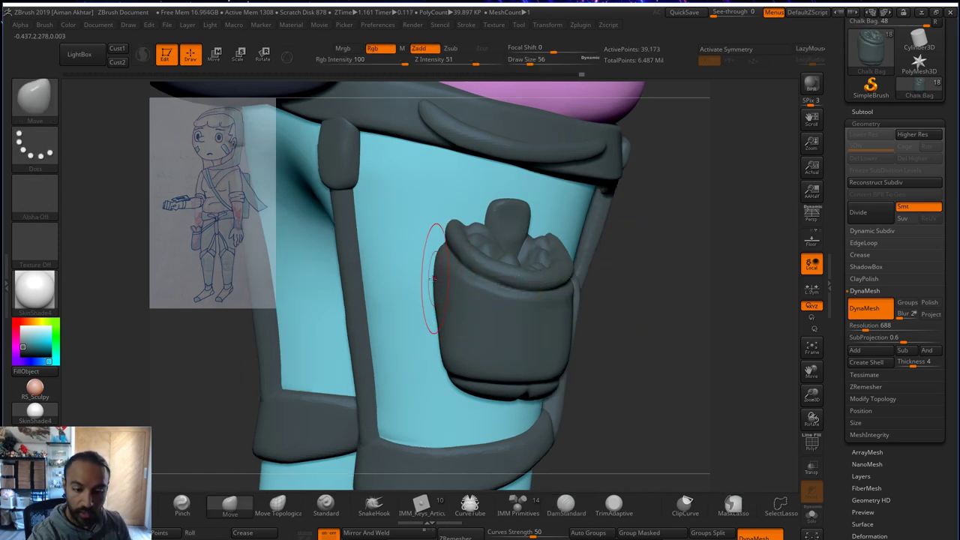
mouse_move(649, 279)
mouse_down()
mouse_move(630, 271)
mouse_move(558, 311)
mouse_up()
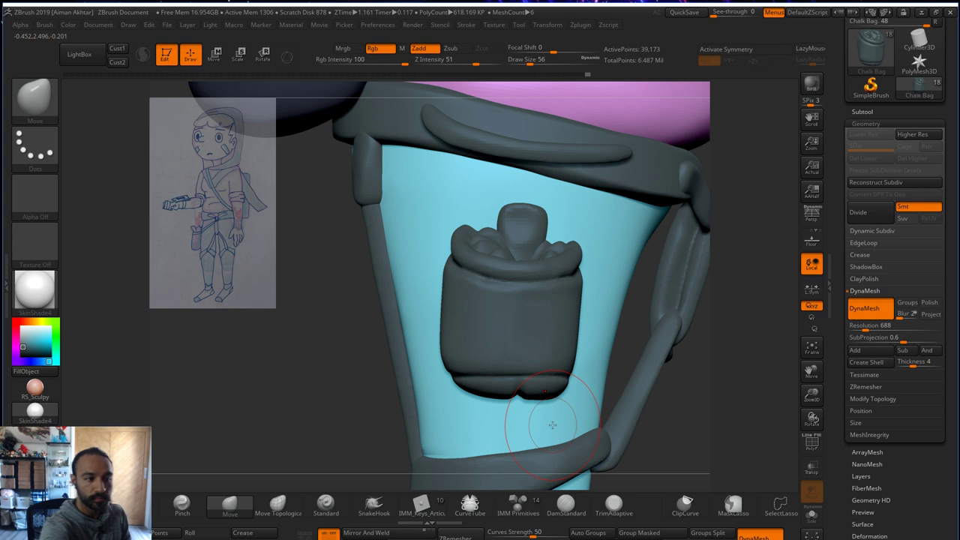
- Insert a small Cylinder Pipe from the IMM Primitives brush onto the chalk bag's front, just below the rim
click(34, 96)
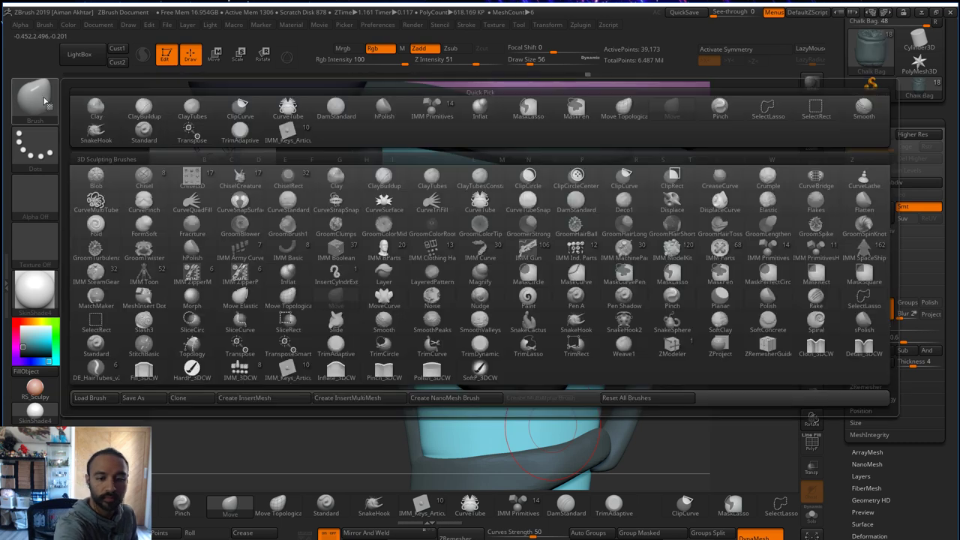
click(773, 257)
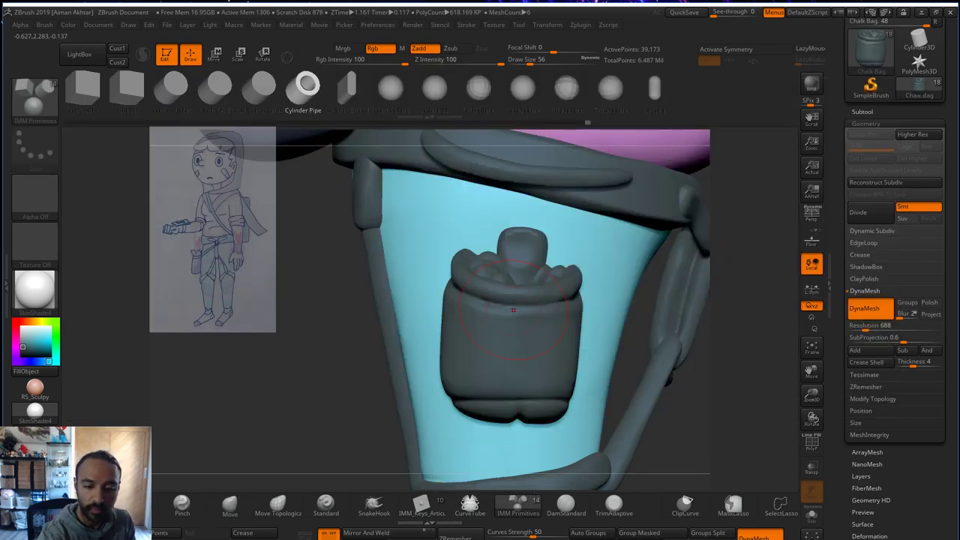
drag(525, 324, 525, 326)
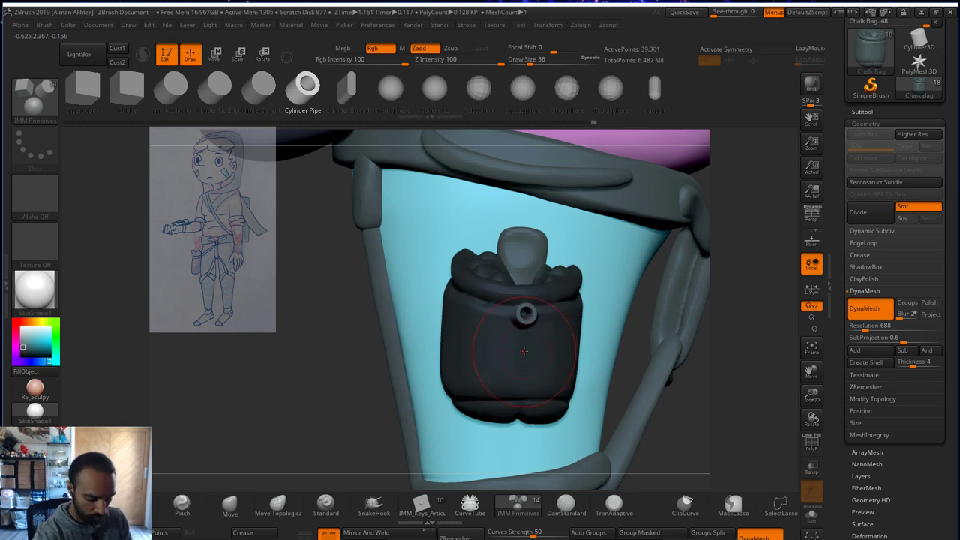
- Push the inserted pipe against the chalk bag's front with the Move brush and clear the mask
key(b)
key(m)
key(v)
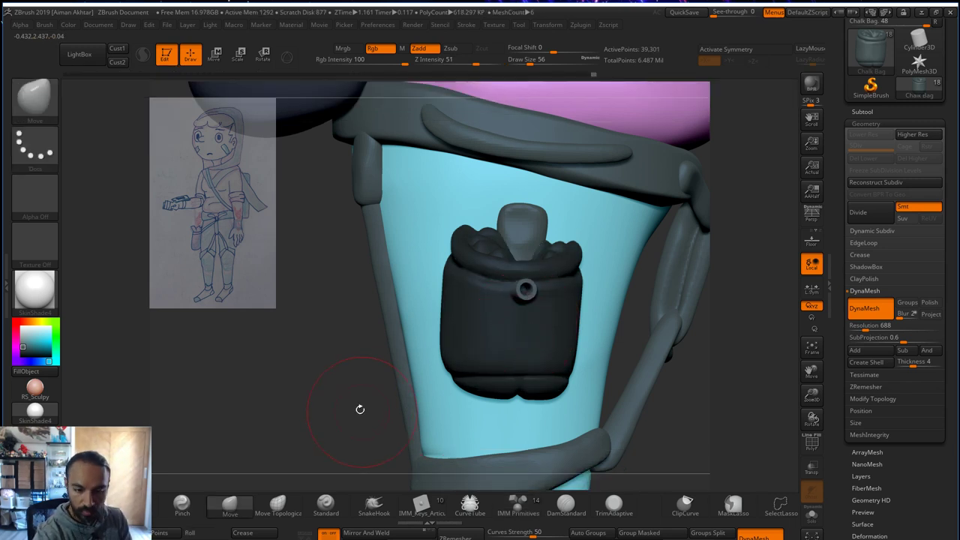
mouse_move(360, 407)
mouse_down()
mouse_move(388, 416)
mouse_move(435, 405)
mouse_up()
key(s)
drag(549, 293, 553, 293)
drag(536, 294, 530, 295)
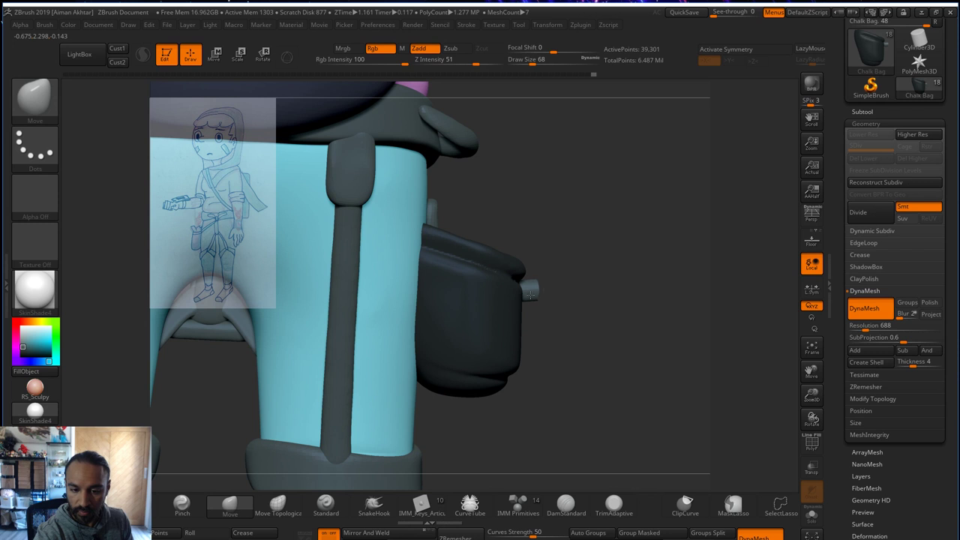
right_drag(517, 292, 556, 295)
drag(556, 296, 554, 296)
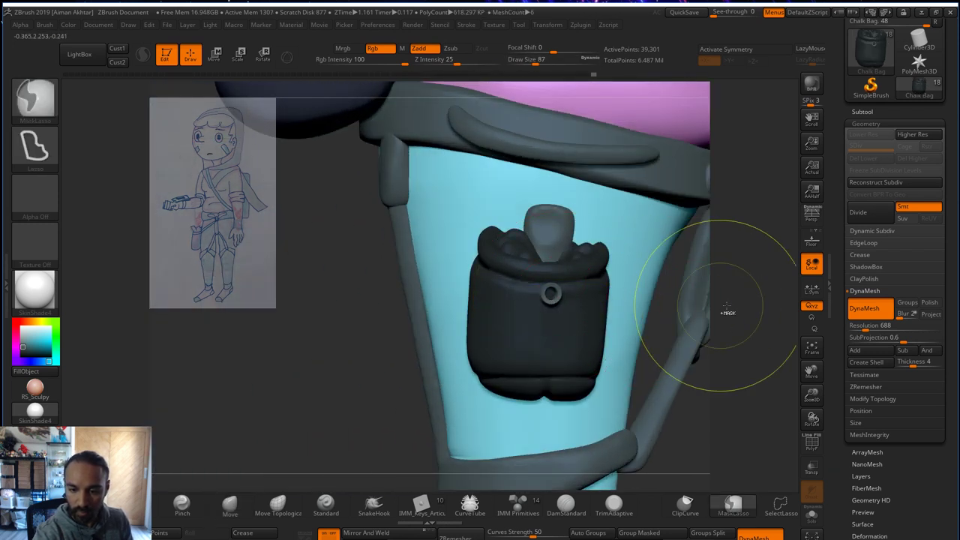
ctrl+drag(721, 306, 678, 363)
right_drag(721, 334, 677, 329)
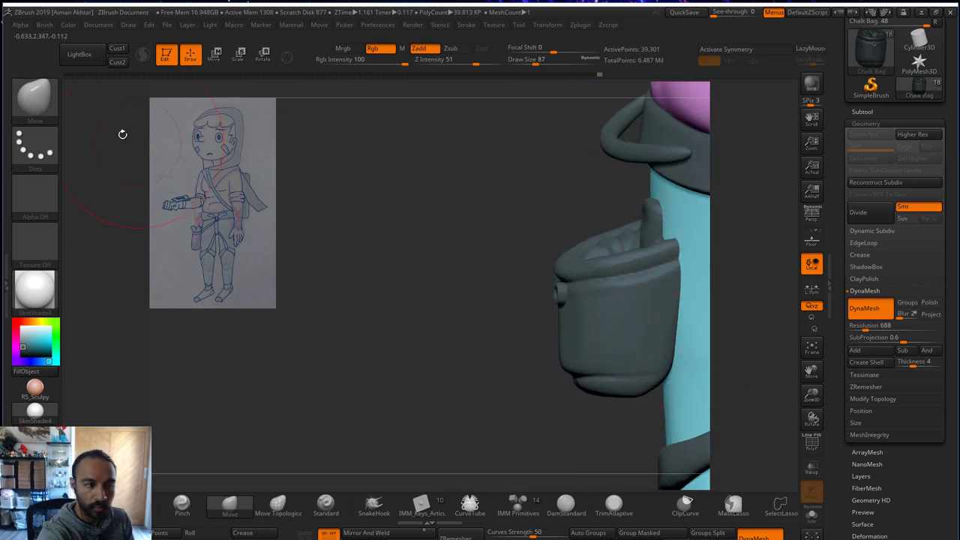
- Insert a thin Cylinder Inner L rod from IMM Primitives at the pipe on the bag's front, and return to the Move brush
click(34, 96)
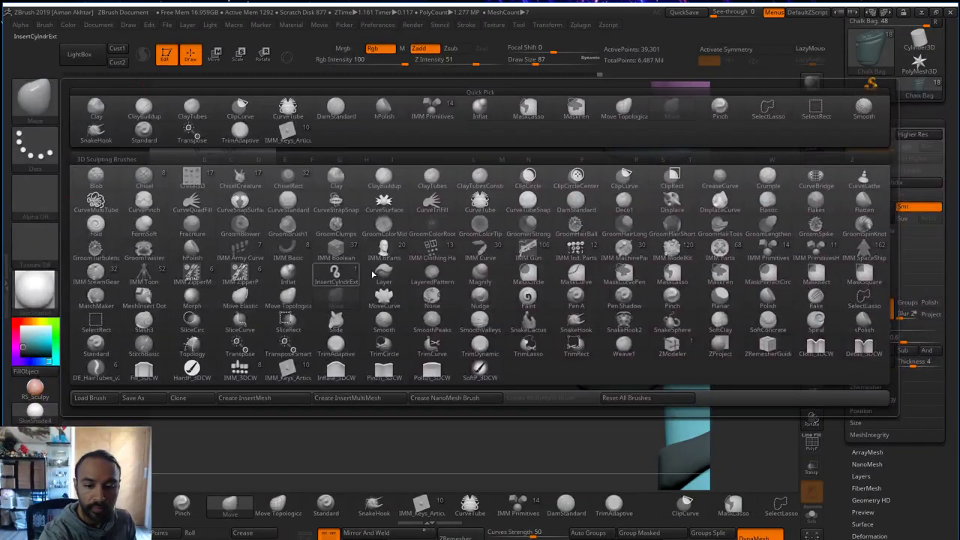
click(767, 255)
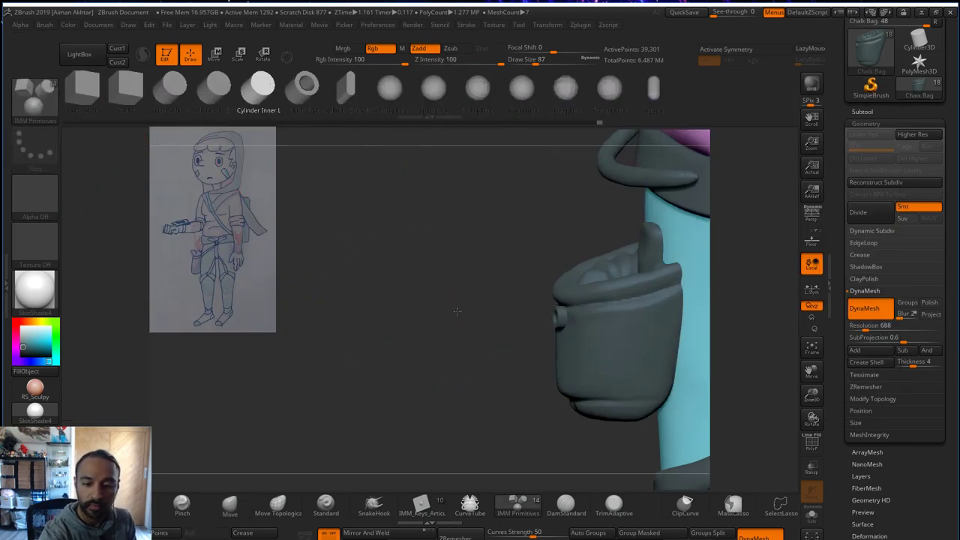
right_drag(615, 309, 553, 309)
mouse_move(551, 318)
mouse_down()
mouse_move(596, 321)
mouse_move(564, 322)
mouse_up()
drag(721, 296, 781, 311)
key(b)
key(m)
key(v)
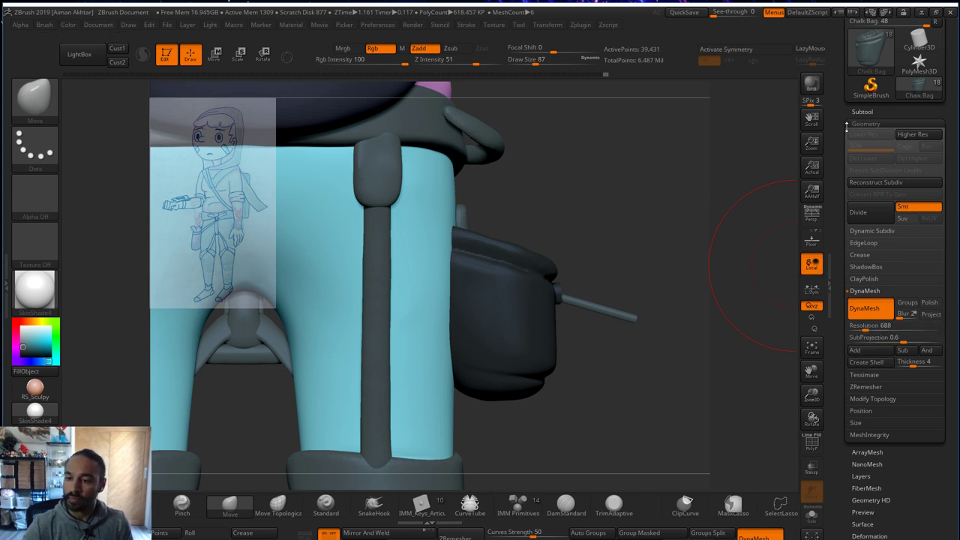
- Split the unmasked rod off the chalk bag into its own subtool and DynaMesh it at resolution 688
click(864, 112)
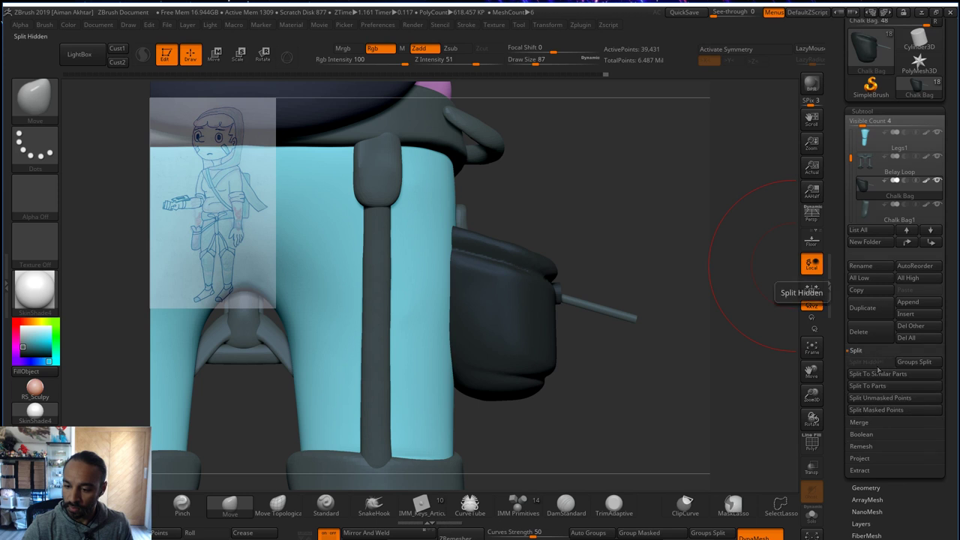
click(879, 399)
click(873, 207)
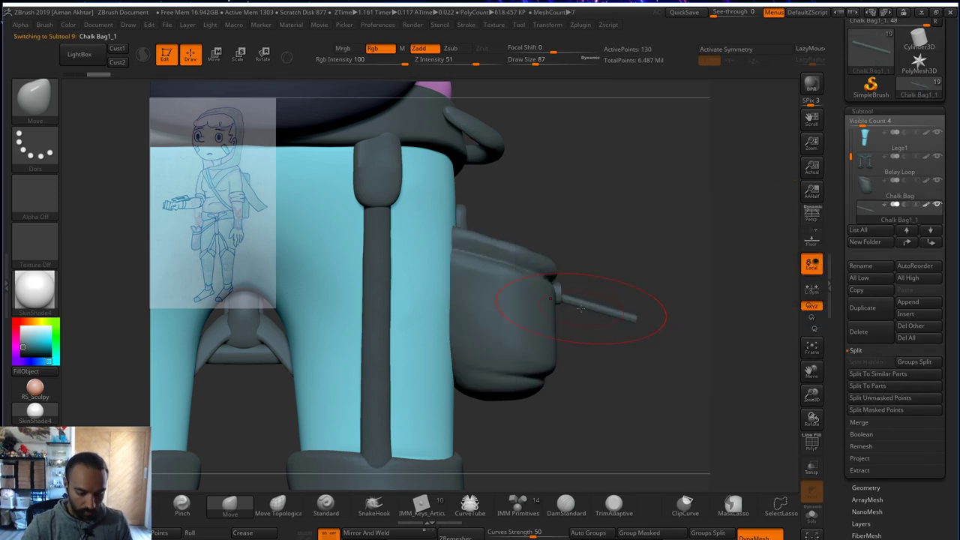
click(869, 487)
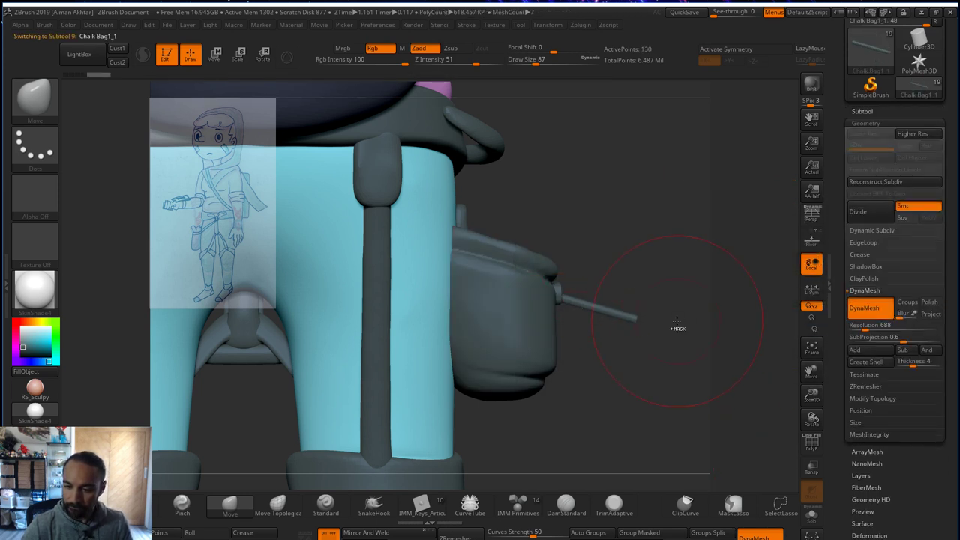
ctrl+drag(676, 321, 675, 334)
- Rotate the rod with a transpose line so it hangs down from the pipe on the chalk bag's front
key(s)
drag(536, 311, 541, 308)
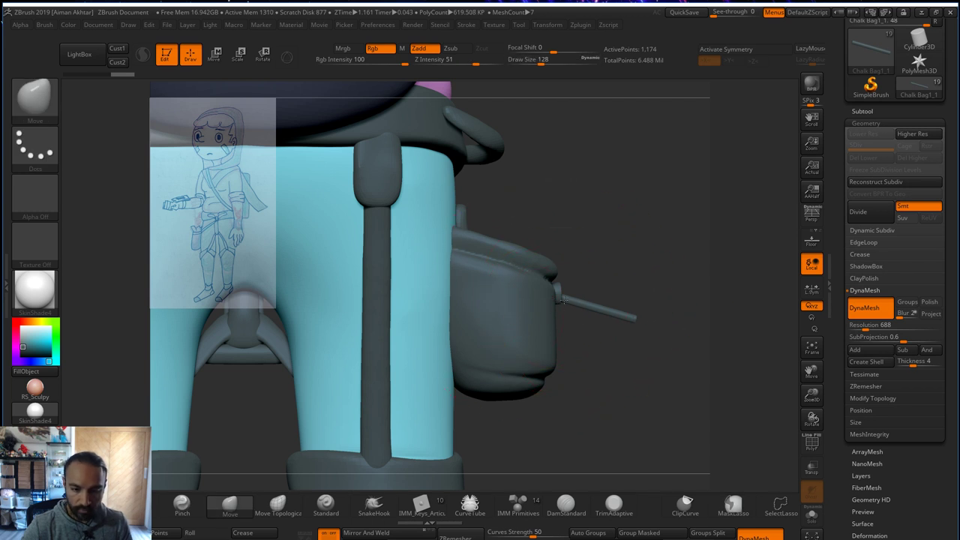
key(s)
drag(600, 312, 589, 312)
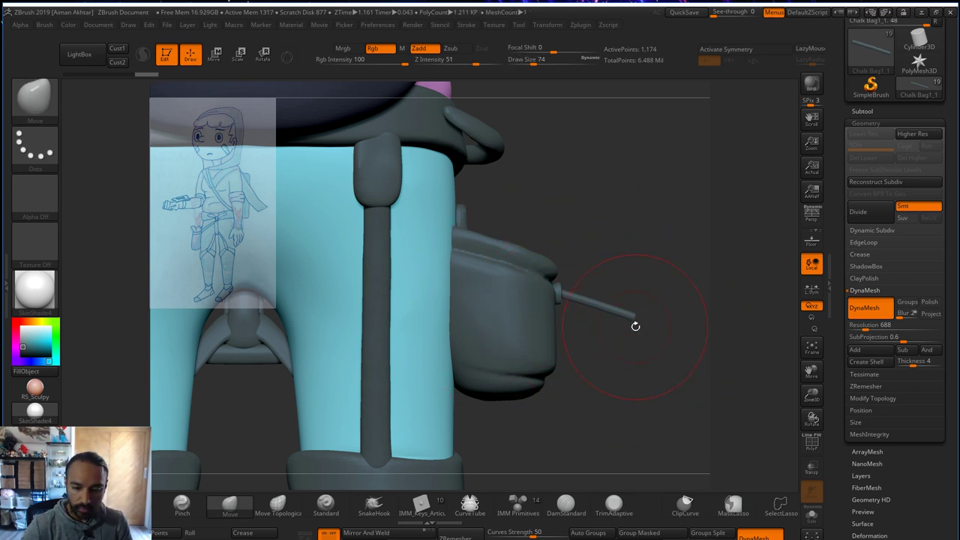
click(263, 54)
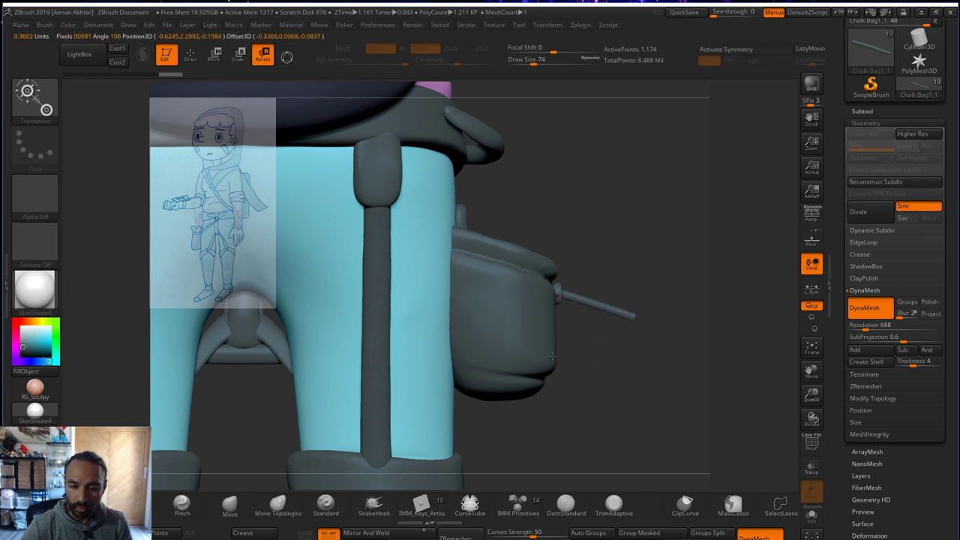
alt+drag(595, 381, 576, 321)
drag(525, 279, 530, 242)
mouse_move(560, 294)
mouse_down()
mouse_move(610, 311)
mouse_move(601, 308)
mouse_up()
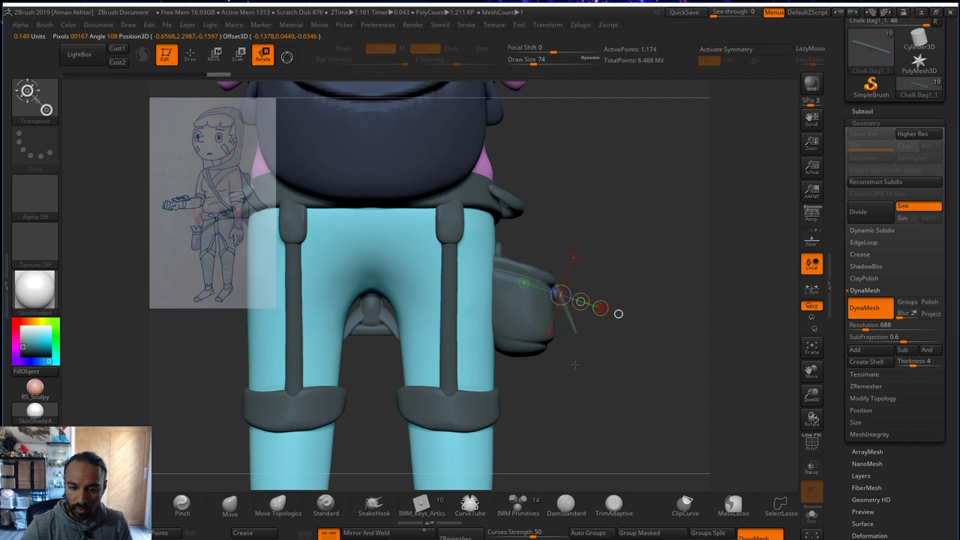
key(z)
click(598, 295)
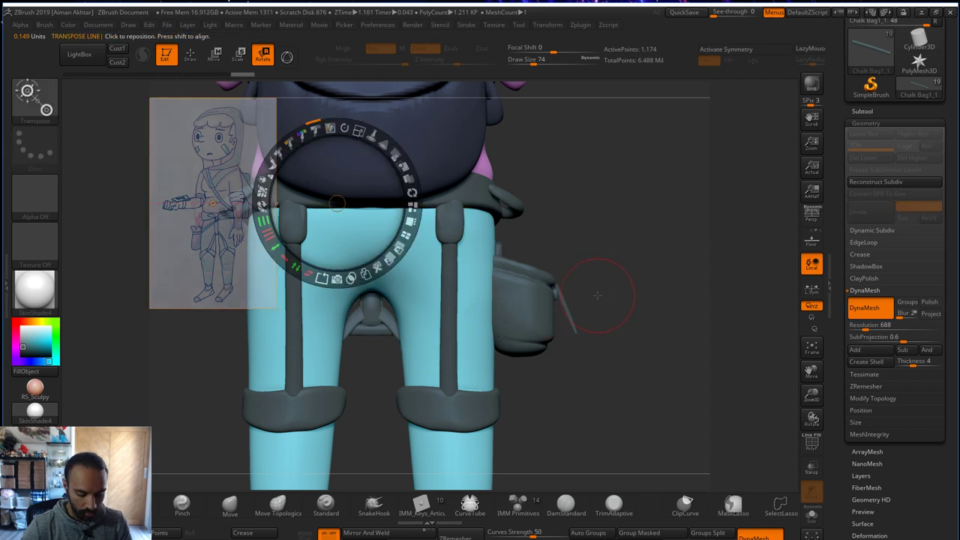
click(597, 298)
drag(648, 349, 658, 326)
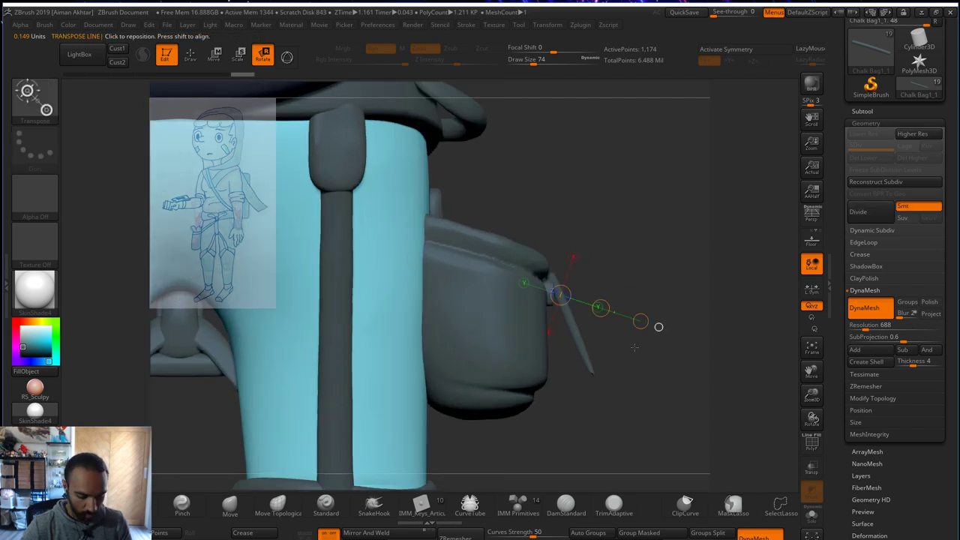
key(q)
- Bend the rod into a slightly curved hanging cord with the Move brush, using draw sizes 41 and 56
key(s)
mouse_move(576, 325)
mouse_down()
mouse_move(550, 365)
mouse_move(584, 377)
mouse_move(642, 352)
mouse_up()
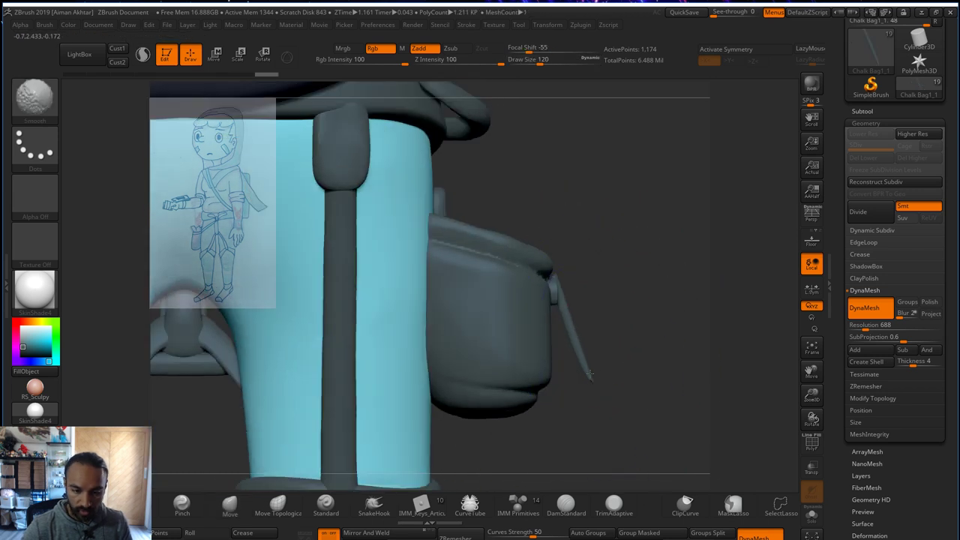
key(shift)
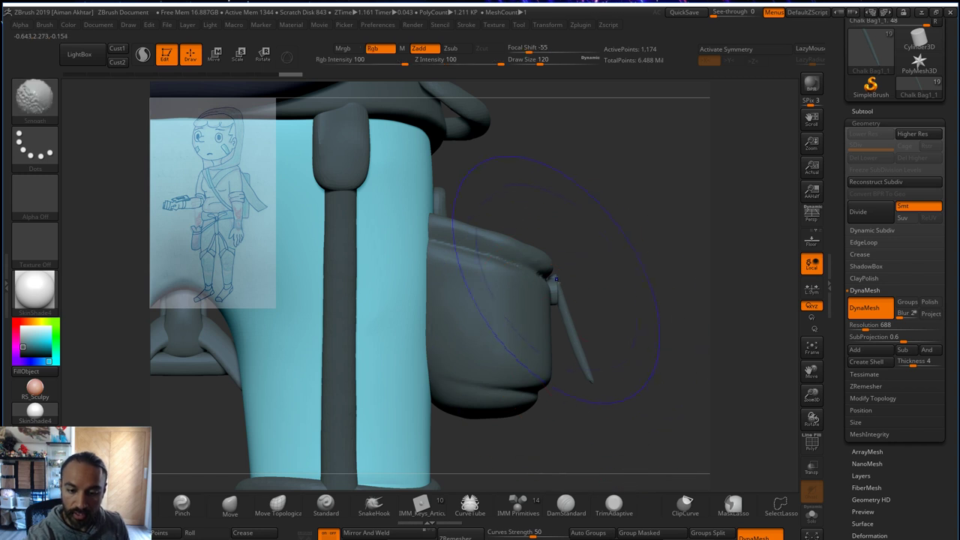
key(s)
drag(554, 290, 554, 296)
key(s)
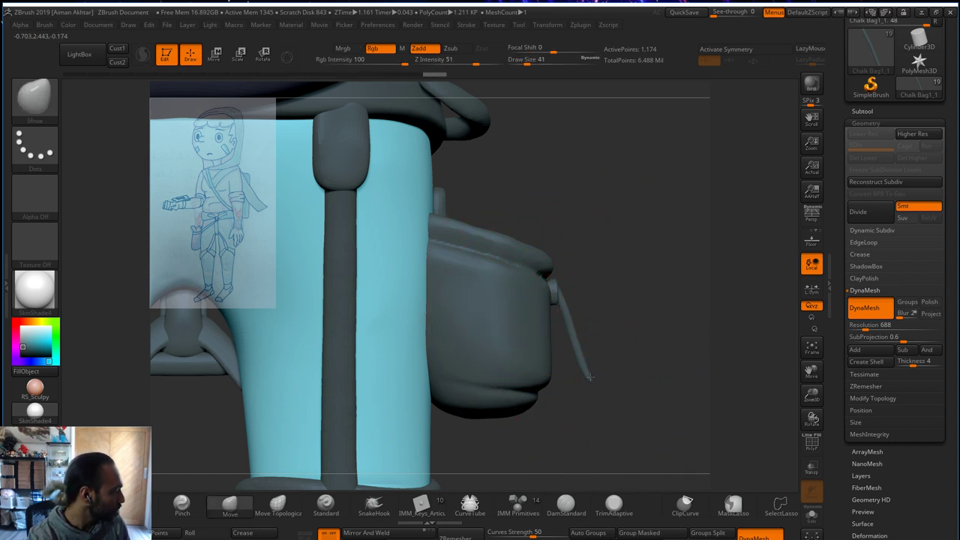
key(s)
drag(595, 370, 585, 378)
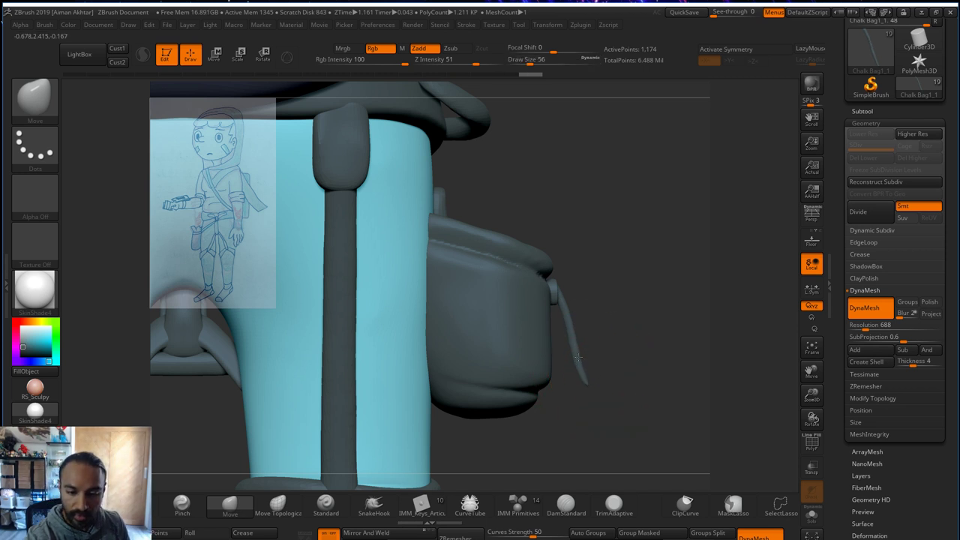
- Pull the ring on the chalk bag's front out around the cord's upper end with the Move brush at draw size 59
right_drag(592, 352, 480, 338)
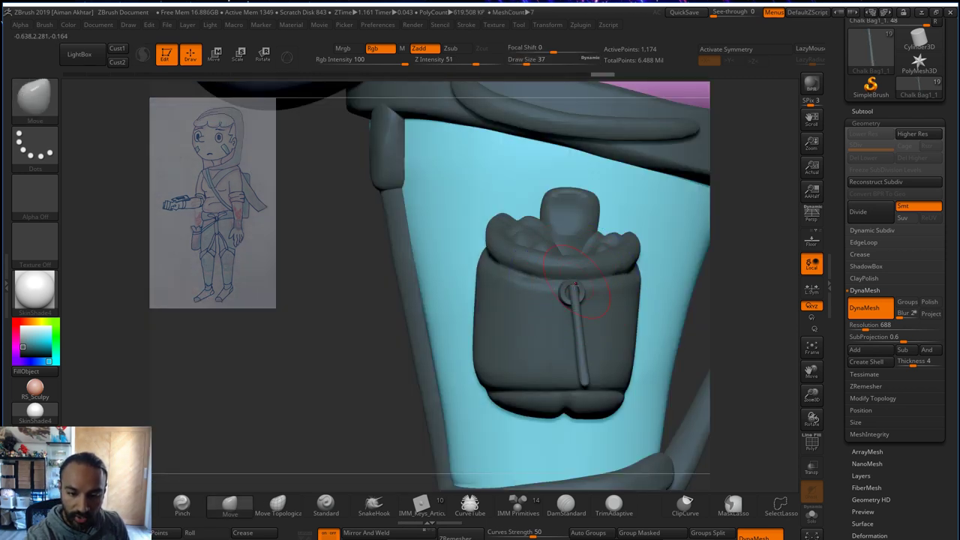
key(s)
drag(770, 235, 862, 238)
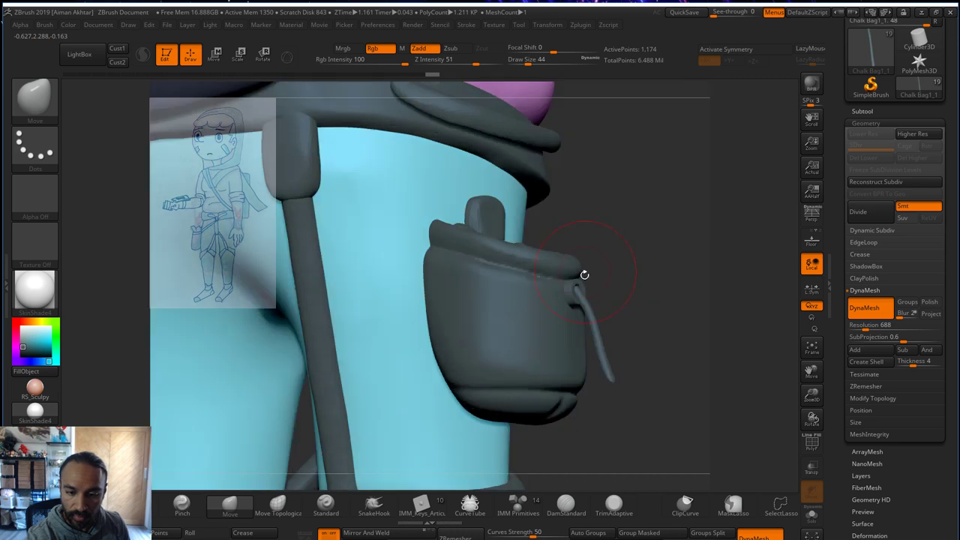
key(s)
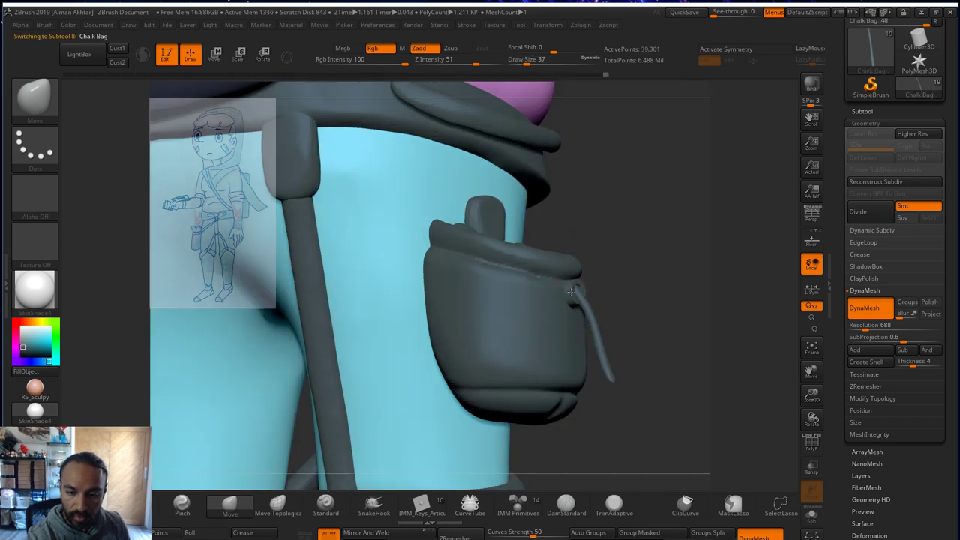
key(s)
drag(571, 290, 578, 290)
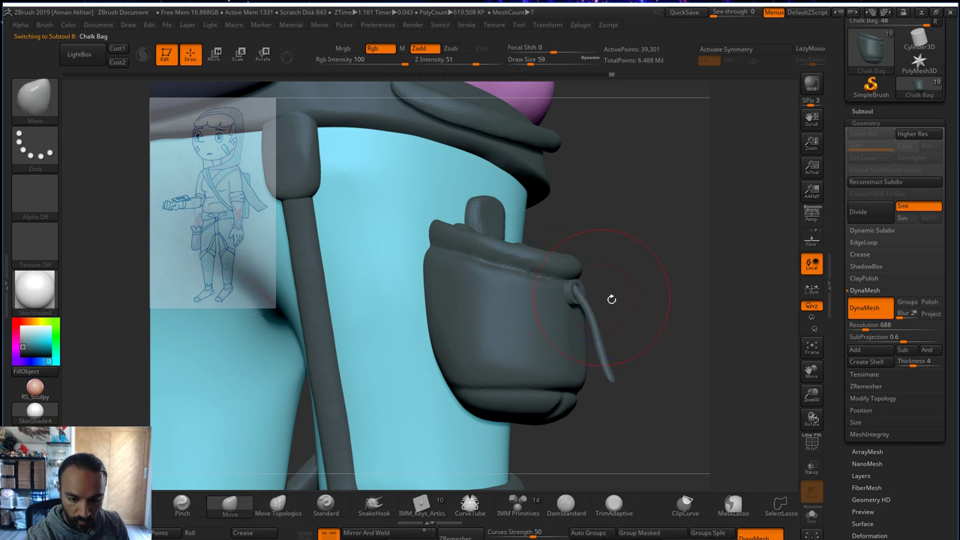
- Select the cord with the Inflate brush at draw size 31, mask its lower tip, and split the tip into its own subtool
shift+drag(610, 298, 583, 296)
alt+click(583, 294)
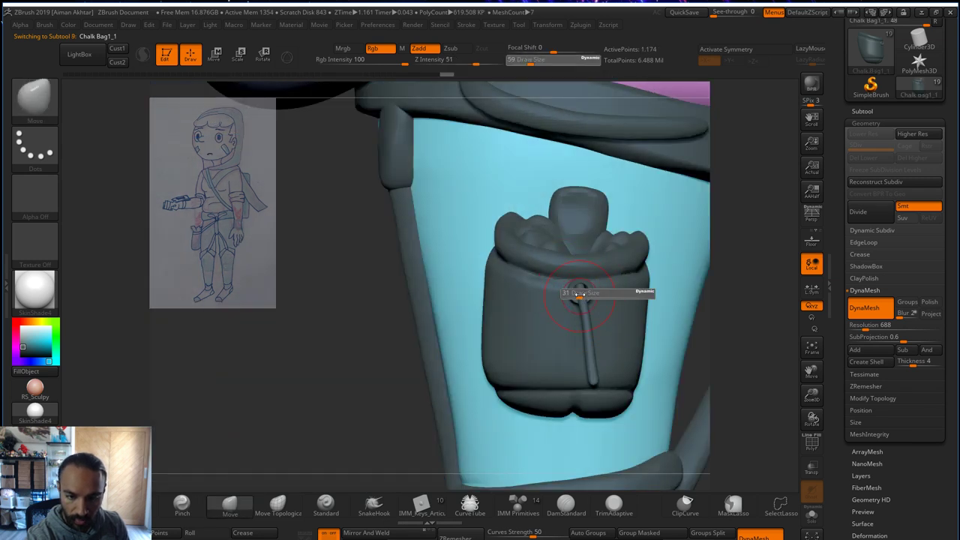
key(b)
key(i)
key(n)
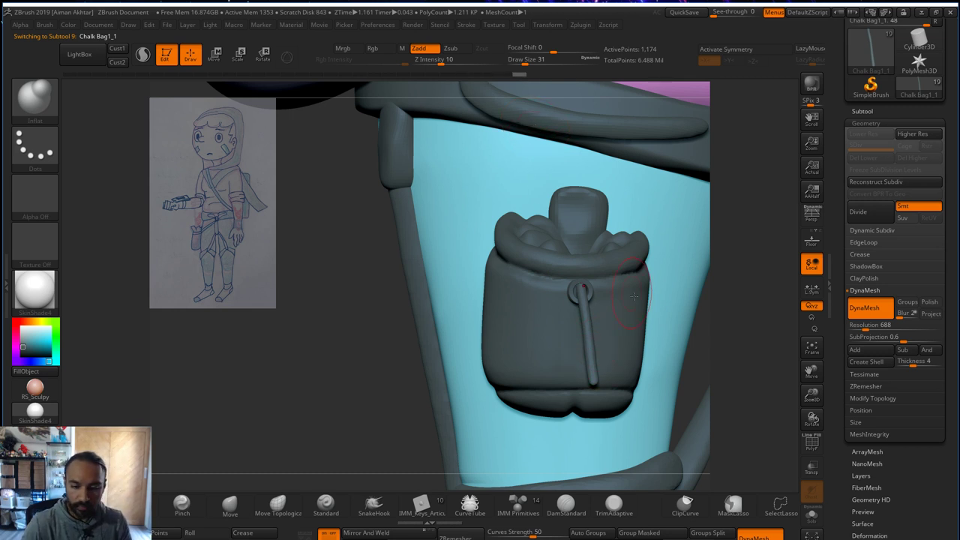
mouse_move(616, 373)
ctrl+mouse_down()
mouse_move(573, 386)
mouse_move(624, 395)
ctrl+mouse_up()
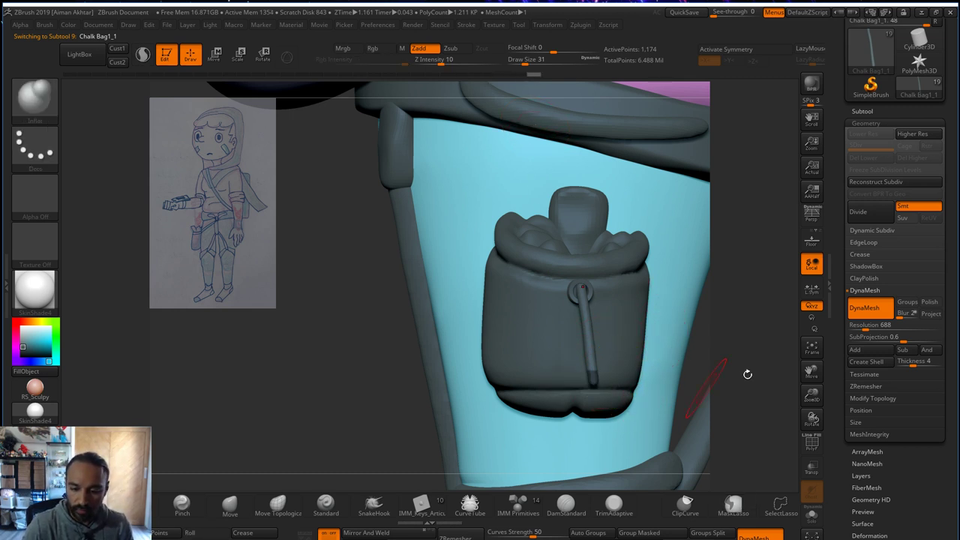
click(864, 111)
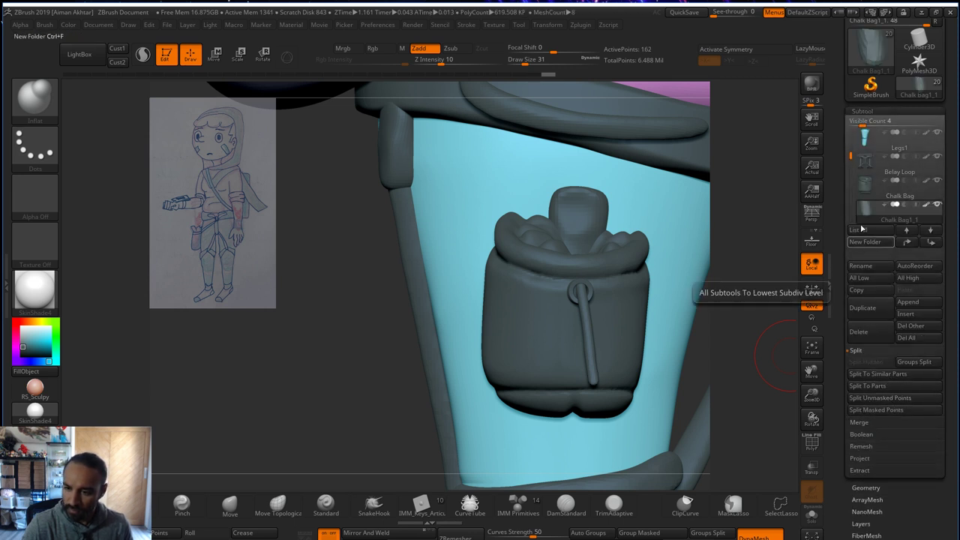
click(867, 398)
- Inflate the cord's split-off tip into a rounded bead and DynaMesh it at resolution 688
click(865, 487)
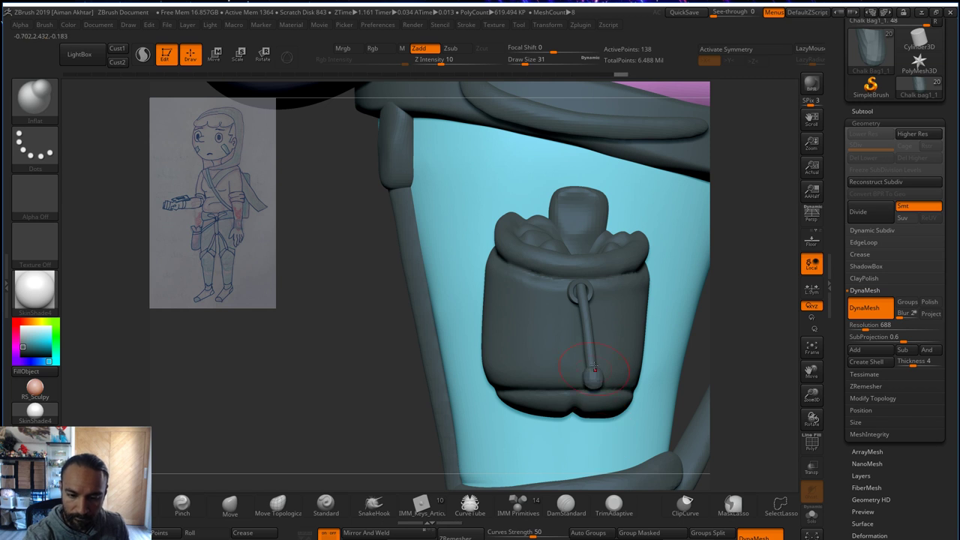
drag(594, 365, 595, 375)
ctrl+drag(352, 383, 363, 451)
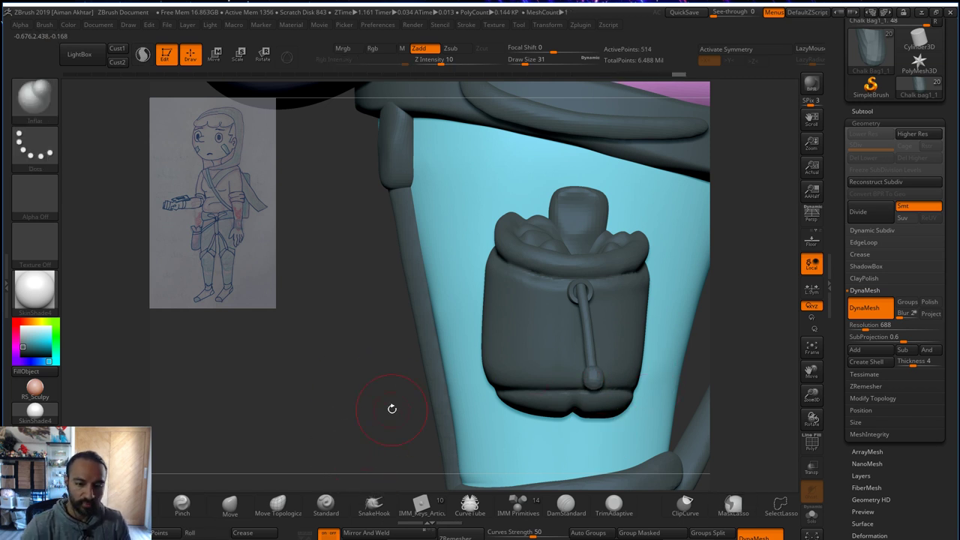
- Isolate the chalk bag and reshape the upright tab at the back of its rim with the Move brush at draw size 158
alt+drag(391, 409, 246, 392)
shift+drag(680, 420, 499, 406)
alt+drag(687, 329, 656, 356)
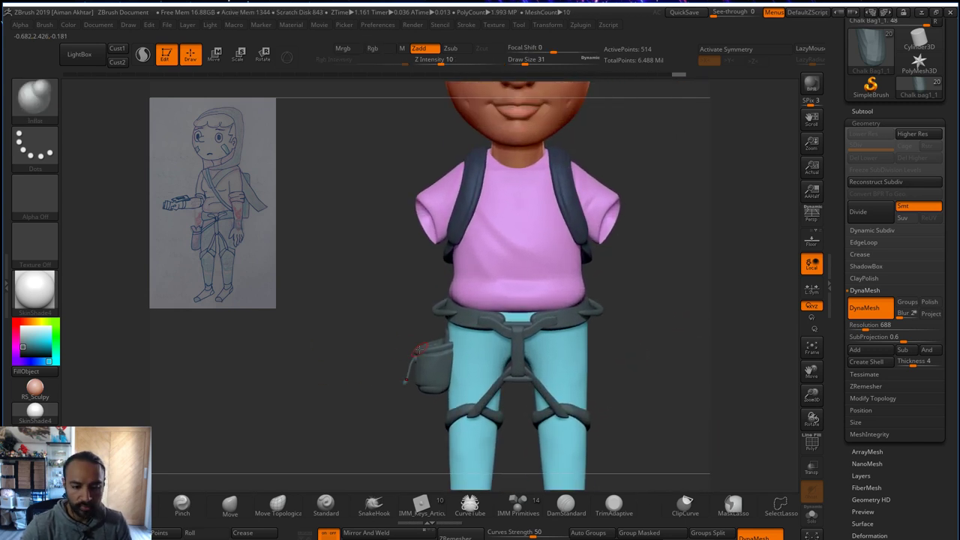
alt+click(440, 365)
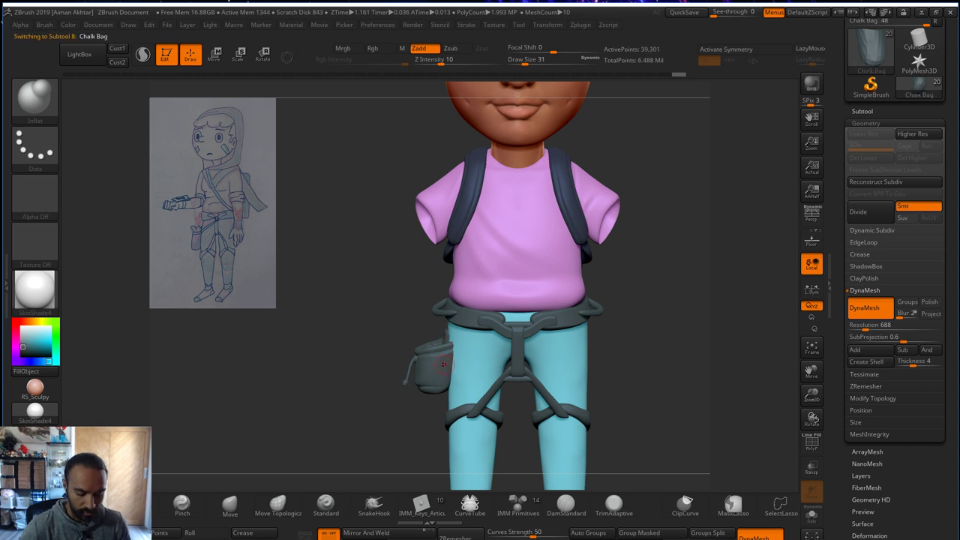
key(b)
key(m)
key(v)
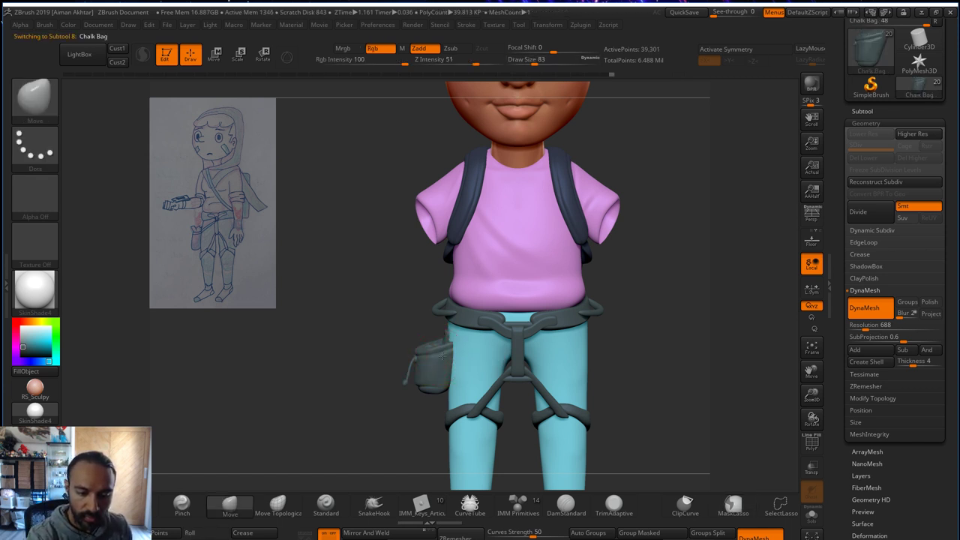
click(808, 513)
drag(627, 300, 619, 368)
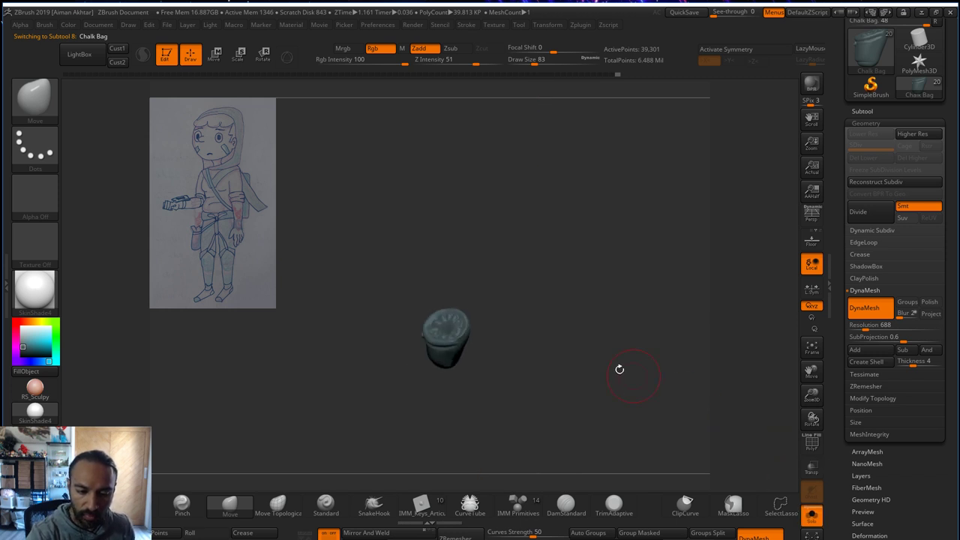
key(s)
mouse_move(467, 316)
mouse_down()
mouse_move(471, 328)
mouse_move(459, 330)
mouse_move(514, 305)
mouse_up()
key(s)
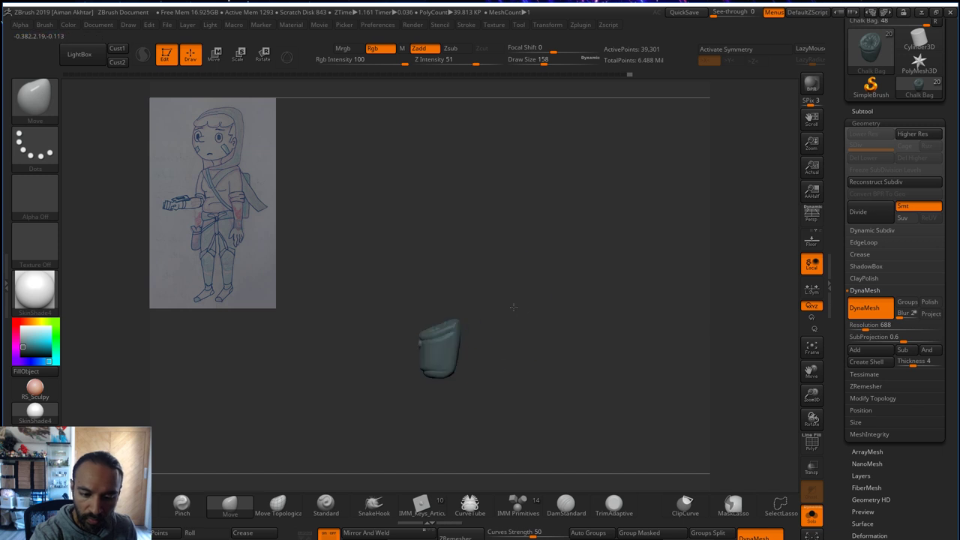
click(811, 515)
- Blend the chalk bag's back tab into the rim with the Move brush at draw size 59 and smooth the transition
drag(403, 375, 629, 409)
key(s)
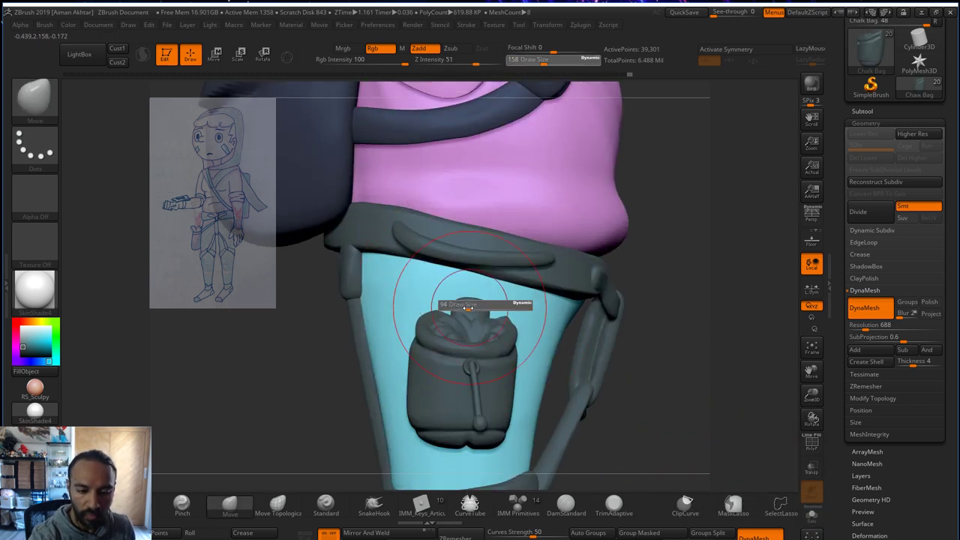
drag(474, 291, 513, 291)
click(811, 514)
drag(570, 351, 597, 348)
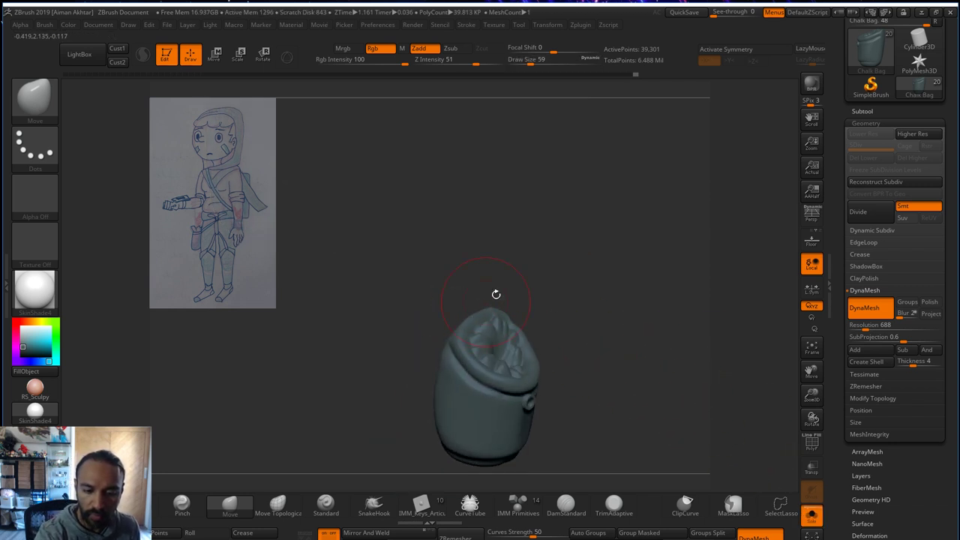
mouse_move(497, 291)
mouse_down()
mouse_move(454, 330)
mouse_move(459, 336)
mouse_up()
shift+drag(513, 302, 587, 315)
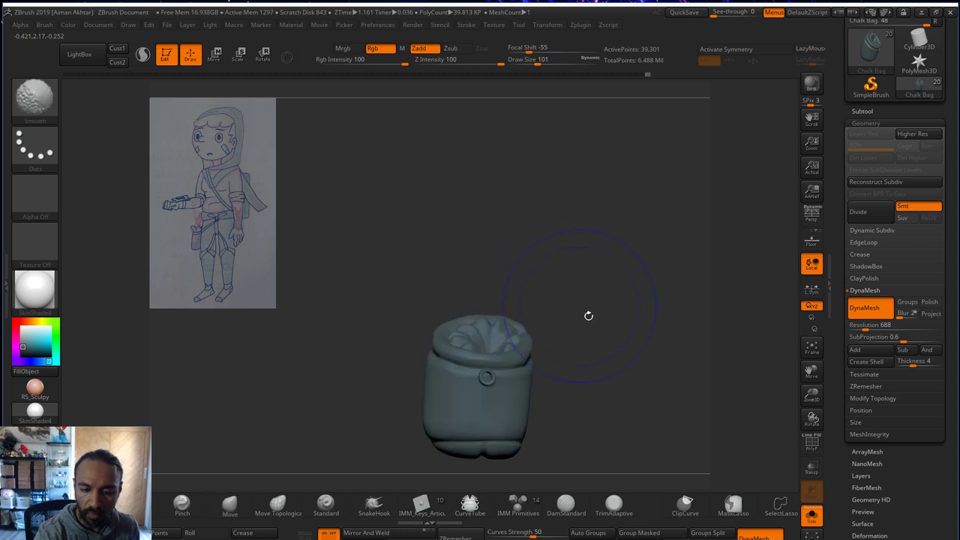
click(811, 514)
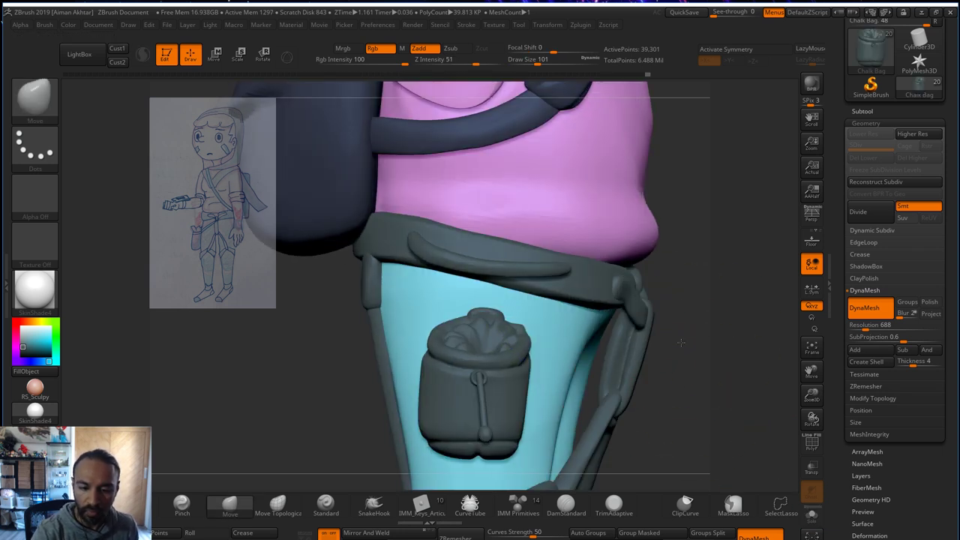
- Thicken the chalk bag's back rim edge beside the leg with the Inflate brush at draw size 27, and smooth it
mouse_move(704, 337)
mouse_down()
mouse_move(476, 318)
mouse_move(484, 314)
mouse_up()
key(s)
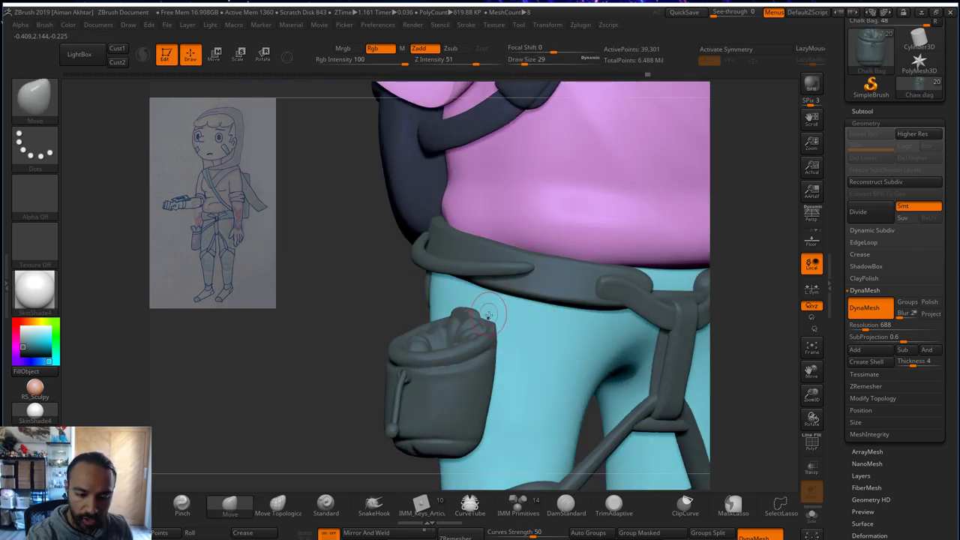
key(b)
key(i)
key(n)
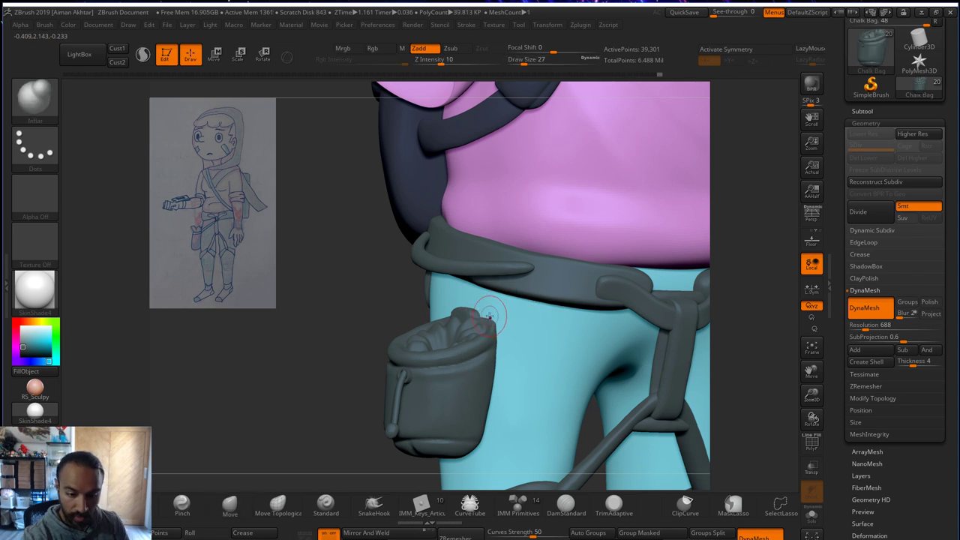
drag(486, 326, 490, 323)
shift+drag(491, 325, 493, 330)
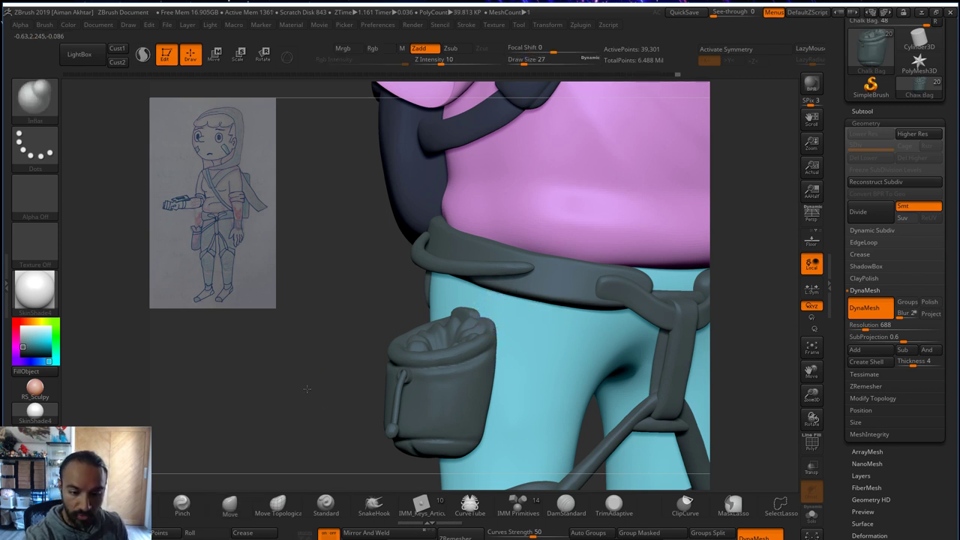
- Fit the chalk bag's rim corner to the leg with the Move brush at draw size 44, and tighten its edge with the Pinch brush
mouse_move(304, 390)
alt+mouse_down()
mouse_move(335, 398)
mouse_move(343, 425)
mouse_move(374, 422)
alt+mouse_up()
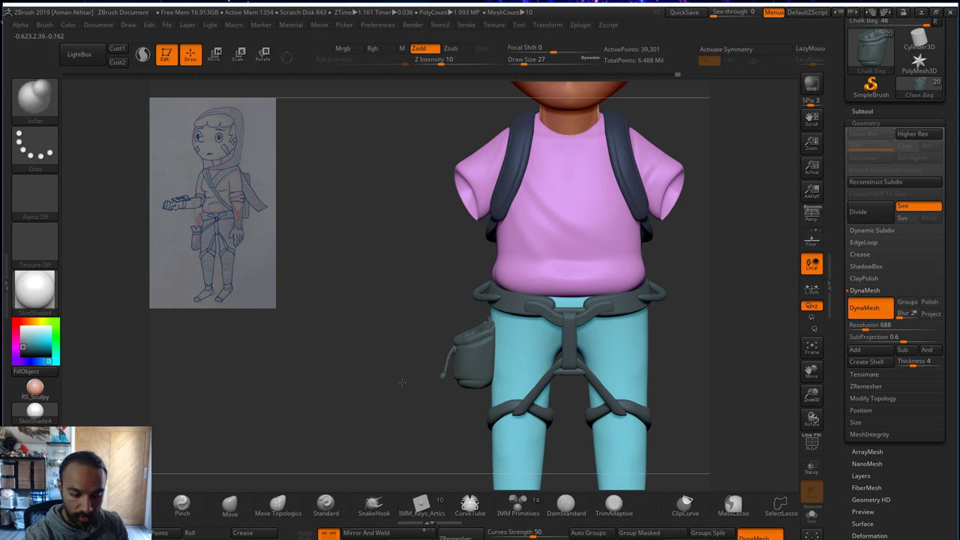
alt+drag(402, 382, 409, 417)
key(b)
key(m)
key(v)
key(s)
drag(477, 347, 481, 348)
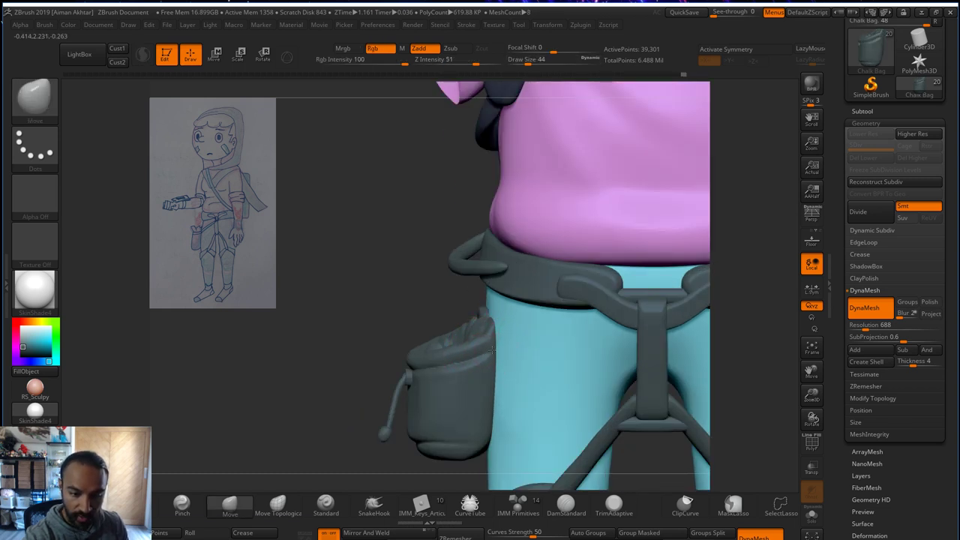
key(b)
key(p)
key(i)
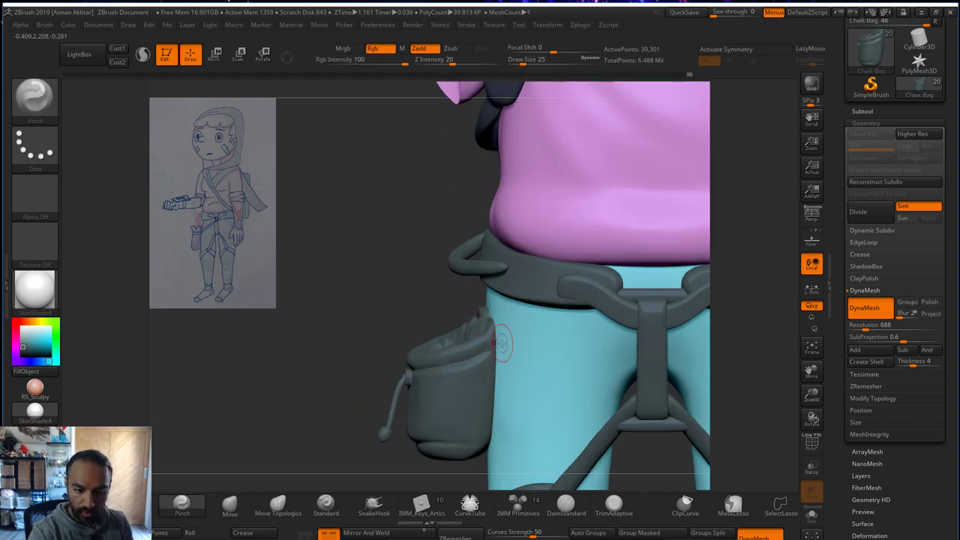
- Adjust the chalk bag's side along the leg with the Move brush at draw size 41, and smooth it
key(b)
key(m)
key(v)
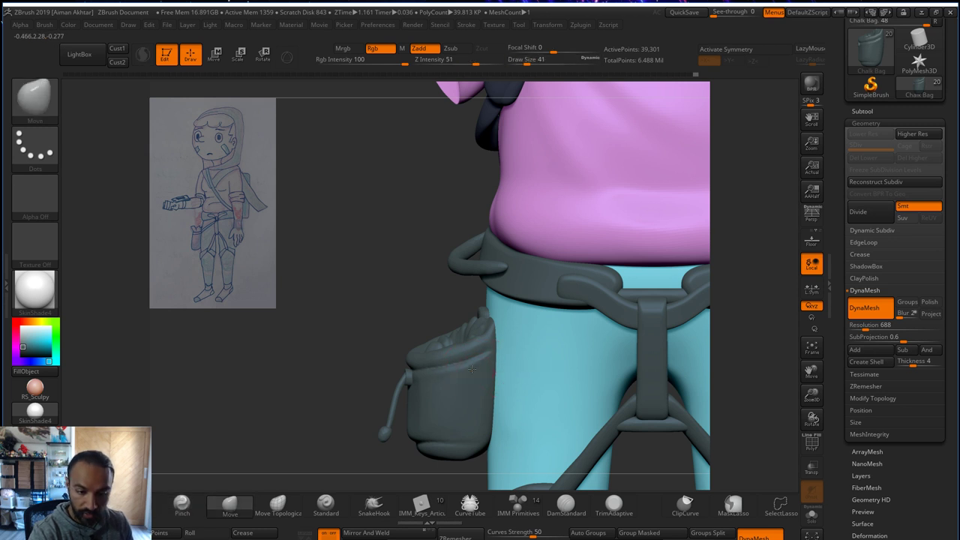
key(shift)
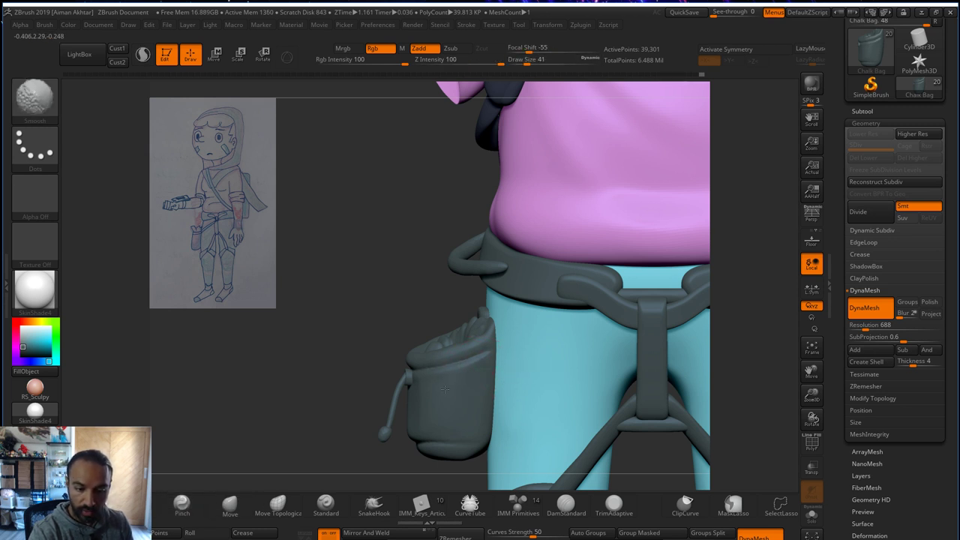
drag(322, 418, 455, 380)
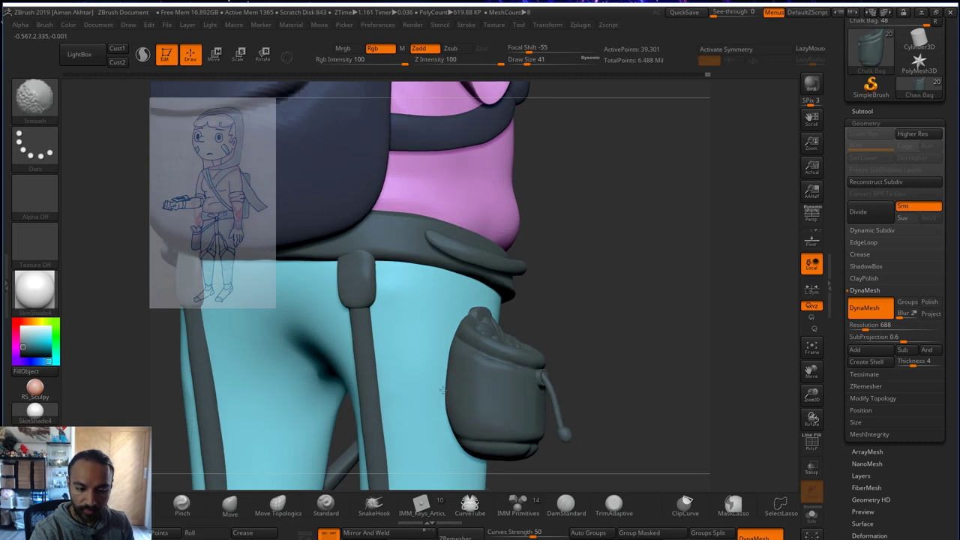
mouse_move(604, 322)
alt+mouse_down()
mouse_move(636, 330)
mouse_move(595, 325)
alt+mouse_up()
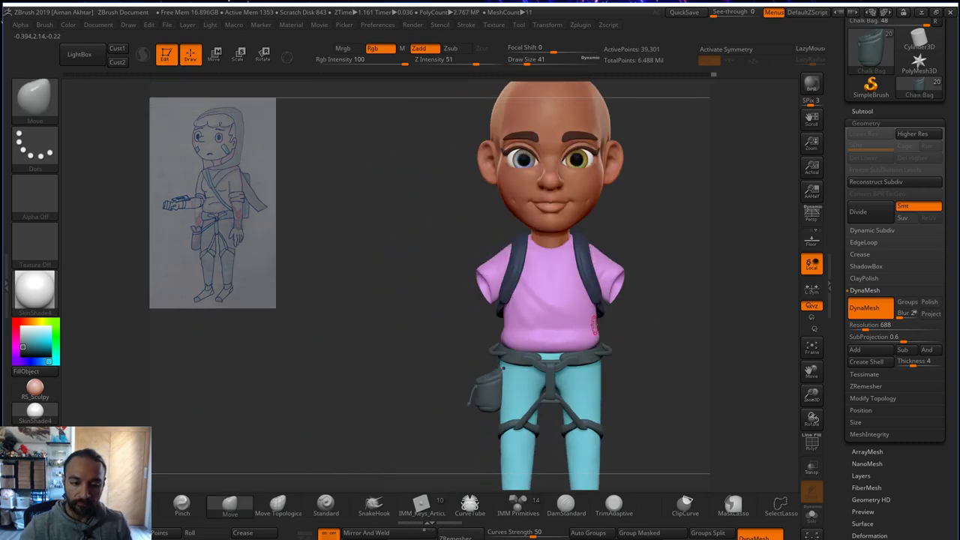
- Make the legs the active subtool and isolate them from the rest of the character
click(41, 107)
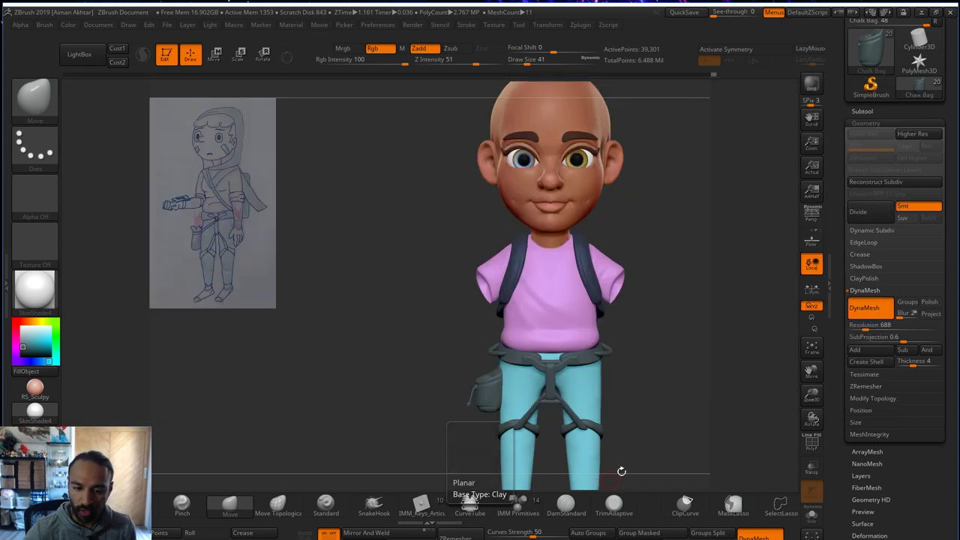
alt+drag(693, 391, 660, 386)
alt+click(653, 390)
key(x)
alt+drag(724, 378, 684, 380)
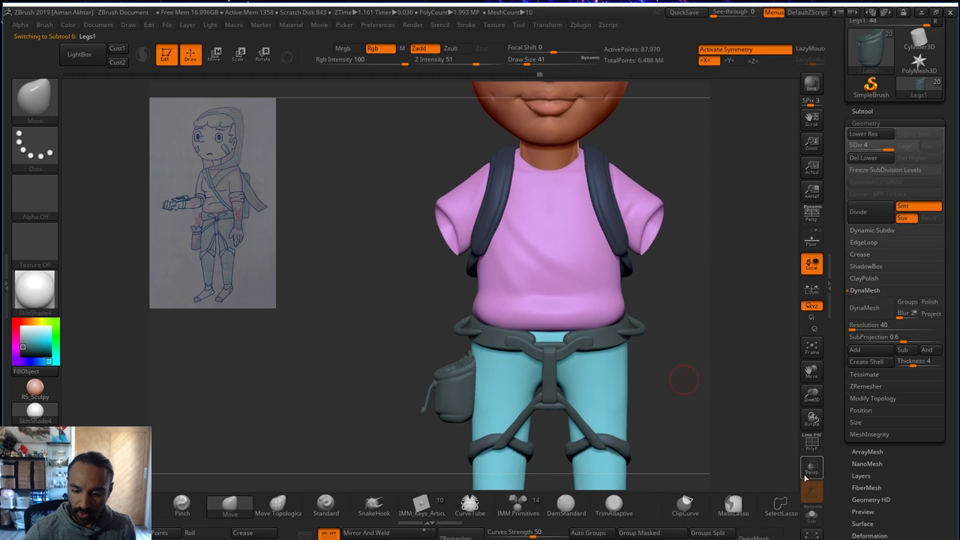
click(810, 516)
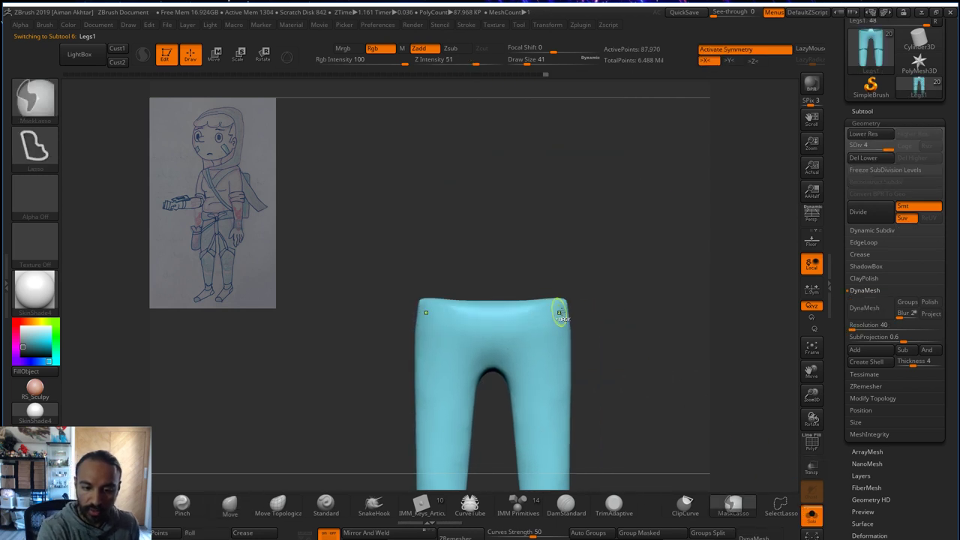
- Turn off symmetry and mask a single narrow diagonal band across the hips with the MaskLasso brush
mouse_move(582, 302)
ctrl+mouse_down()
mouse_move(508, 333)
mouse_move(385, 319)
mouse_move(390, 351)
ctrl+mouse_up()
key(x)
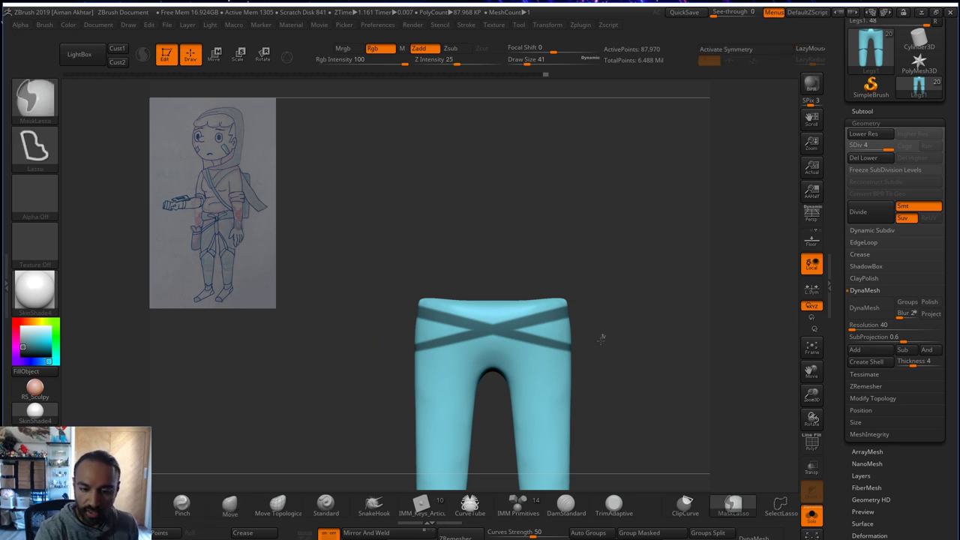
ctrl+click(602, 337)
mouse_move(577, 310)
ctrl+mouse_down()
mouse_move(391, 355)
mouse_move(455, 335)
mouse_move(379, 344)
ctrl+mouse_up()
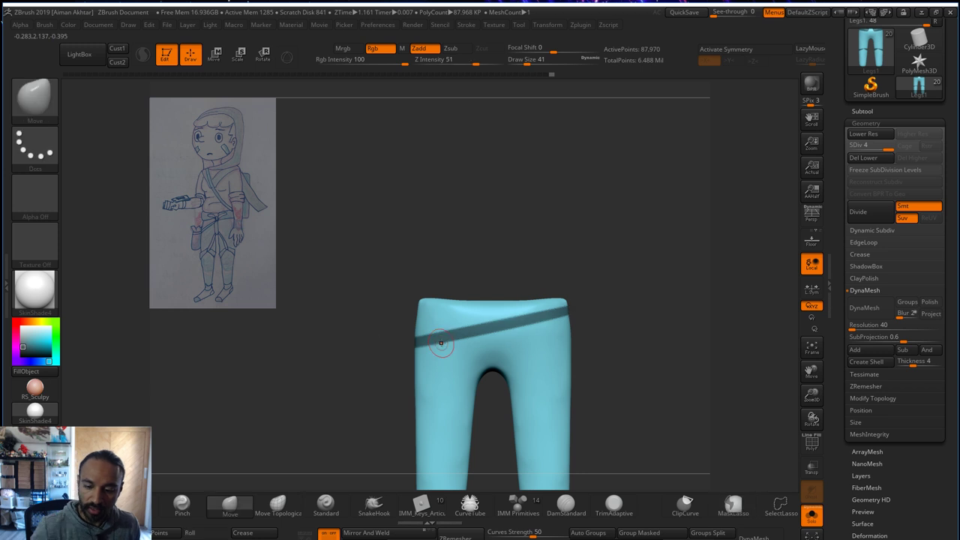
- Show the whole character again and extract the masked hip band as a new mesh with thickness 0.02, smoothing 5 and Double enabled
click(812, 516)
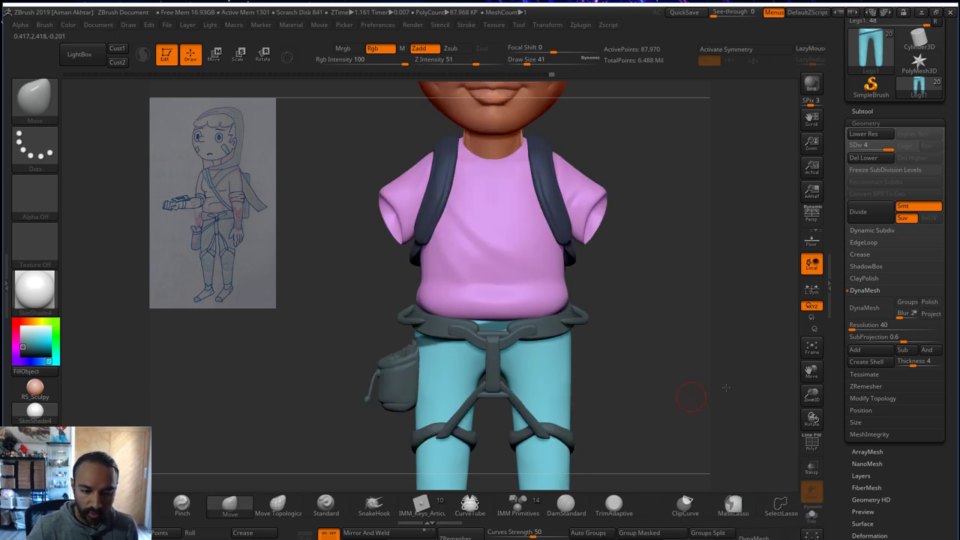
mouse_move(726, 388)
mouse_down()
mouse_move(775, 382)
mouse_move(729, 385)
mouse_up()
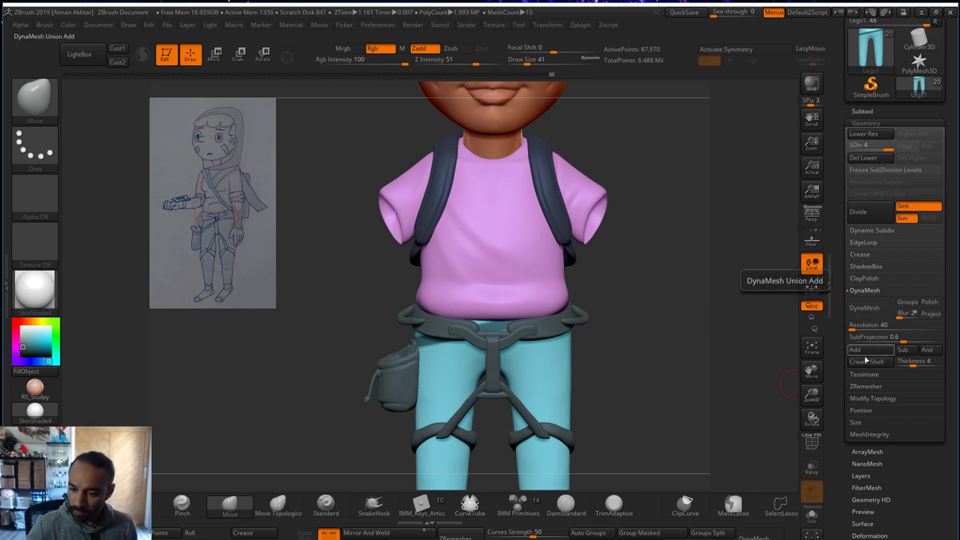
click(860, 111)
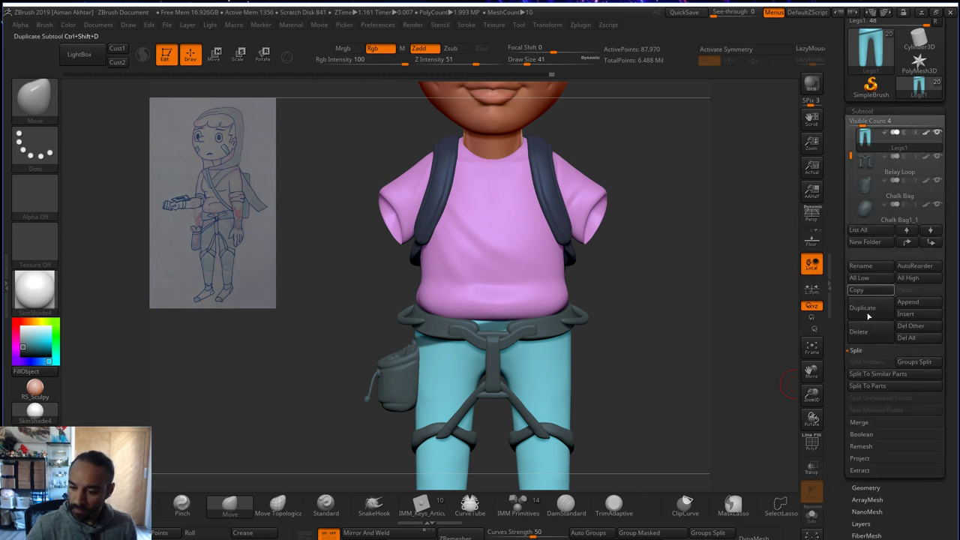
click(859, 470)
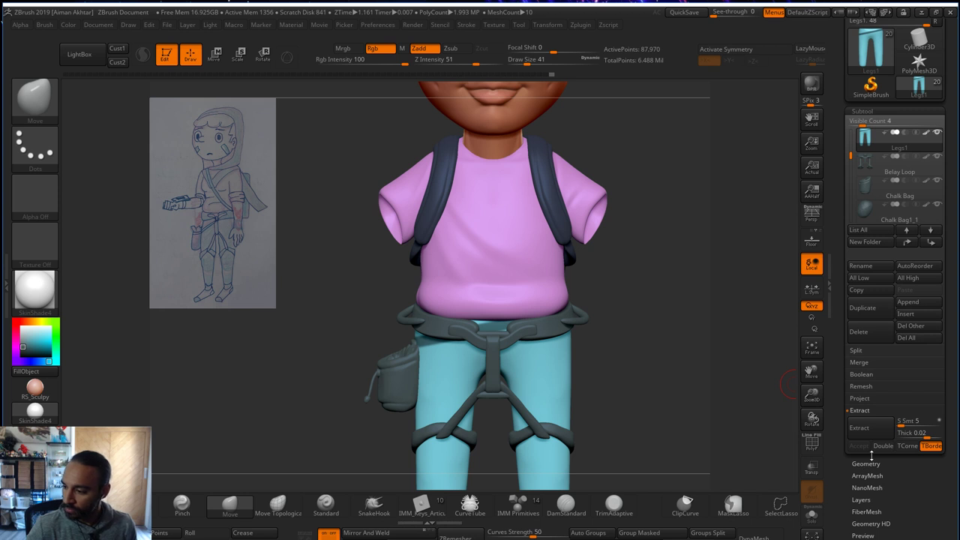
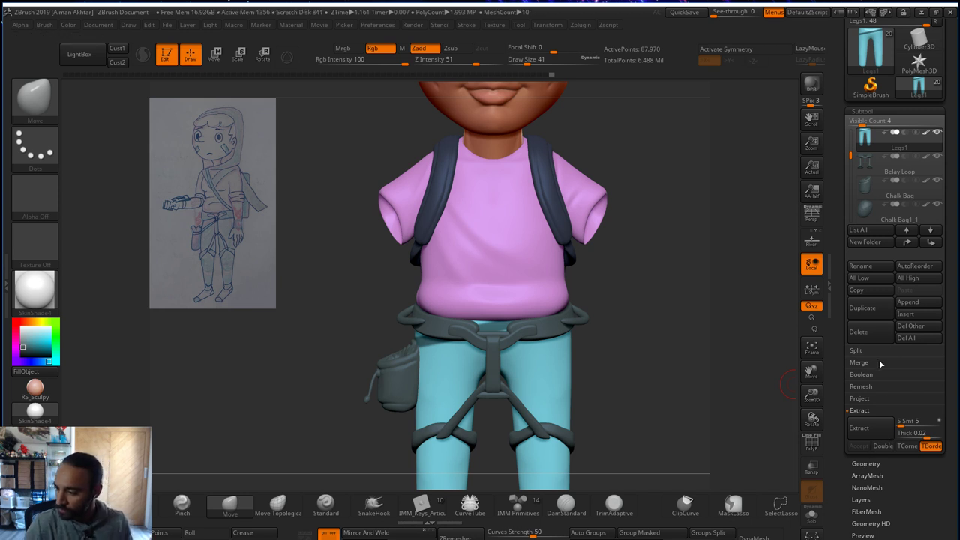
click(859, 428)
click(858, 446)
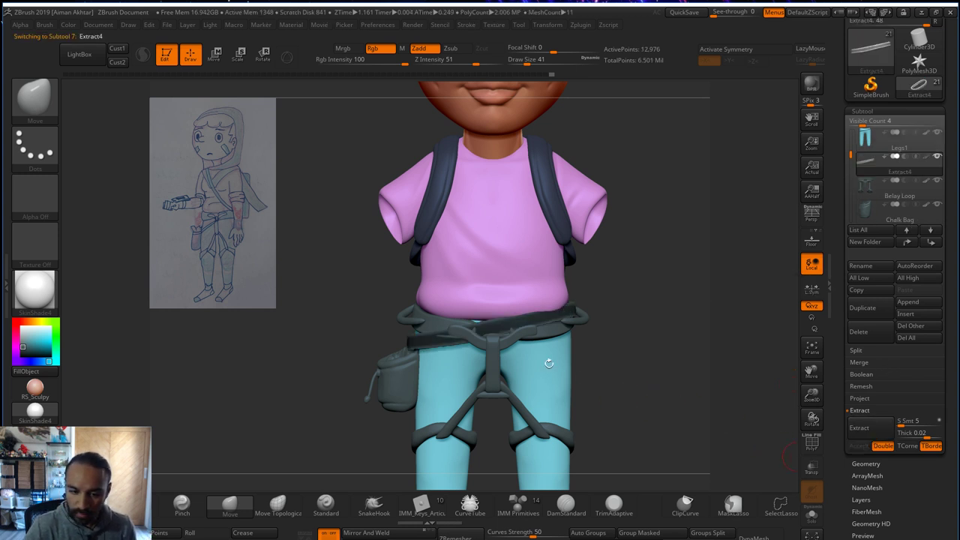
- Clear the mask, make the extracted belt active, and smooth it all around the hips at draw size 508
ctrl+drag(614, 377, 634, 367)
alt+click(450, 340)
key(s)
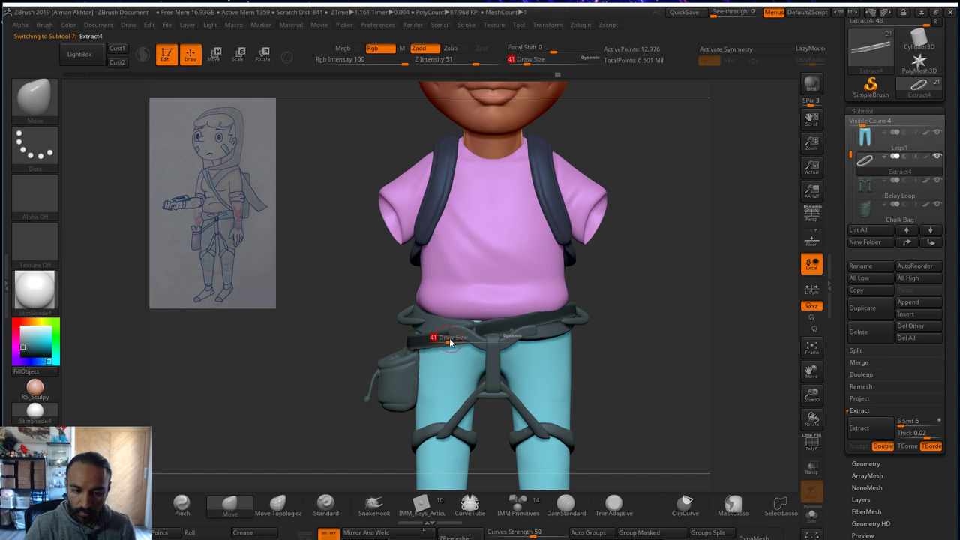
drag(449, 339, 494, 339)
key(shift)
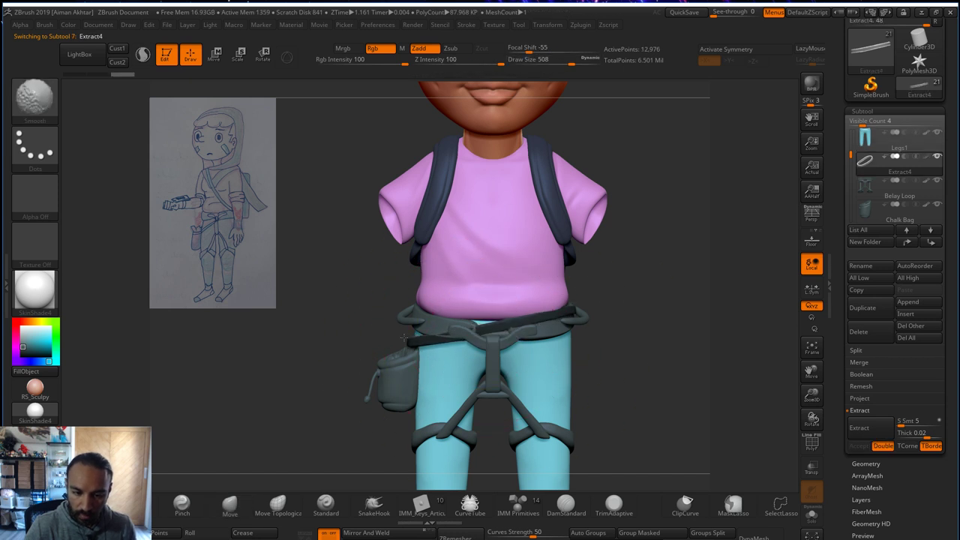
mouse_move(771, 368)
mouse_down()
mouse_move(877, 364)
mouse_move(862, 360)
mouse_up()
key(shift)
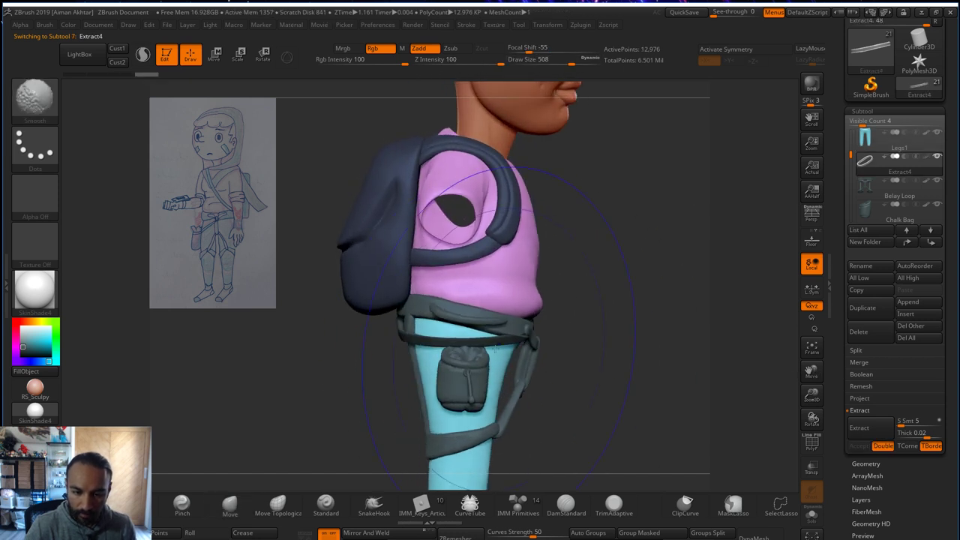
drag(478, 344, 368, 332)
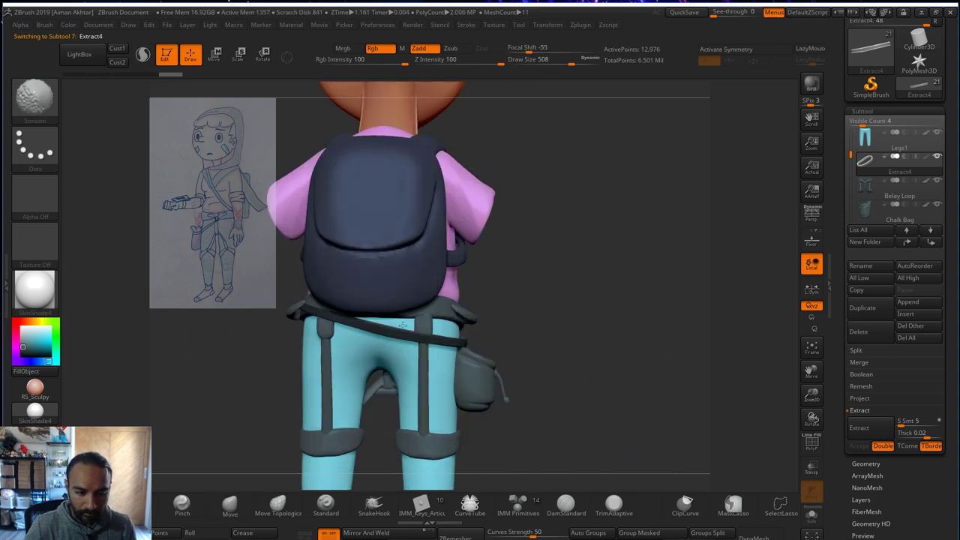
mouse_move(590, 343)
mouse_down()
mouse_move(460, 341)
mouse_move(619, 350)
mouse_up()
key(shift)
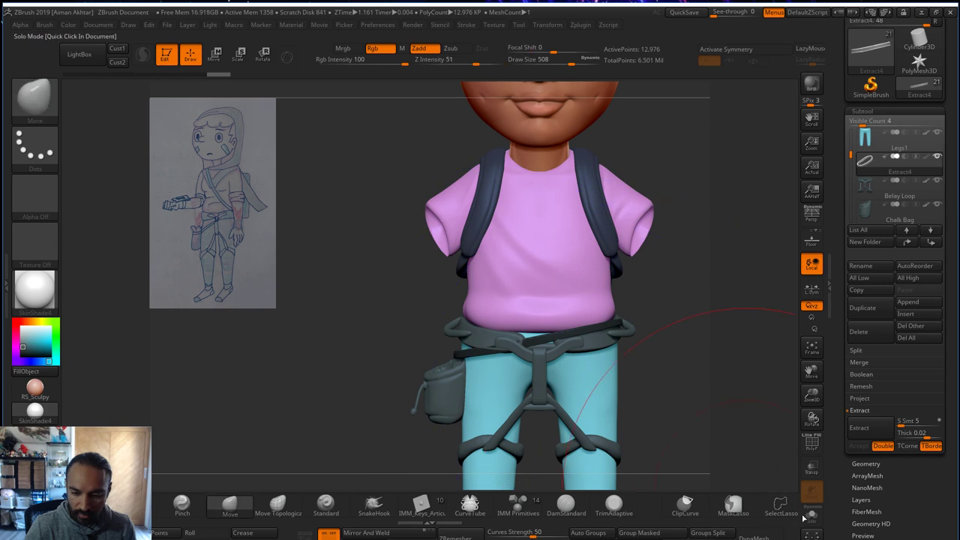
- Isolate the extracted belt and display its wireframe and polygroups
click(812, 515)
mouse_move(700, 358)
shift+mouse_down()
mouse_move(641, 467)
mouse_move(668, 360)
mouse_move(662, 472)
mouse_move(678, 417)
mouse_move(638, 400)
mouse_move(770, 472)
shift+mouse_up()
click(810, 449)
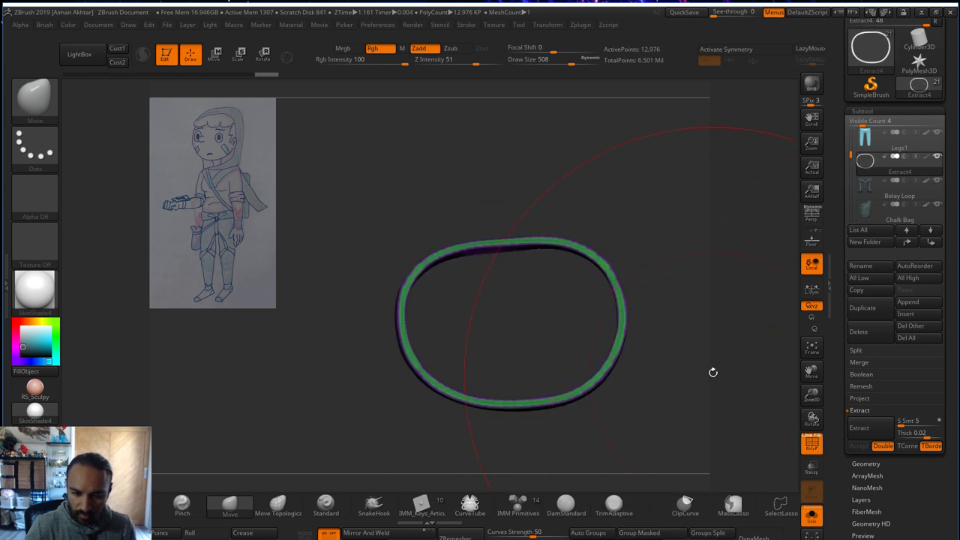
drag(712, 370, 657, 477)
click(646, 534)
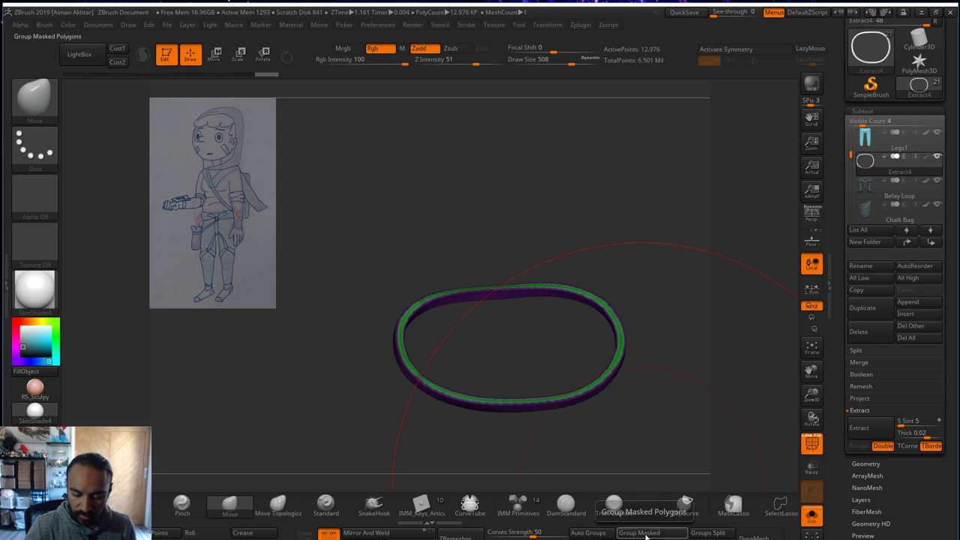
alt+drag(633, 410, 632, 411)
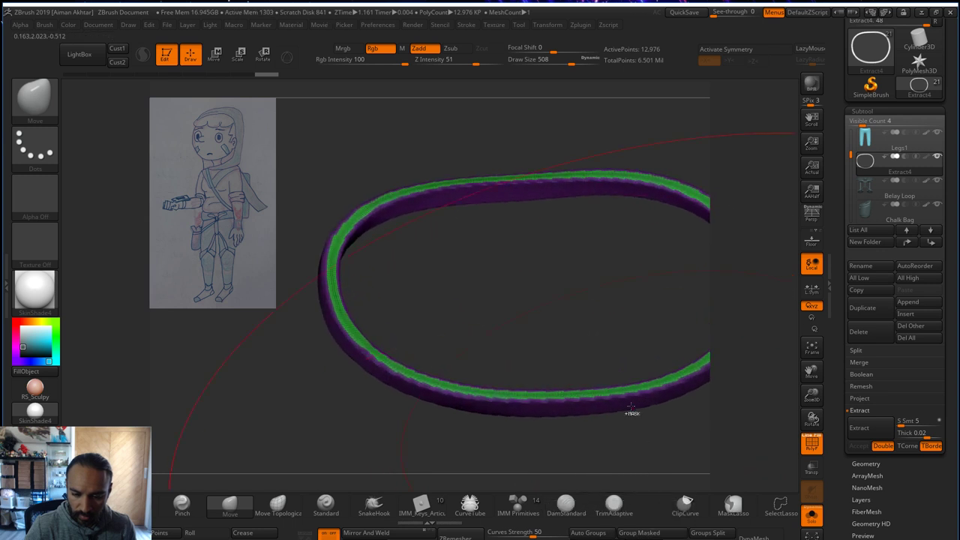
- Show only the belt's inner and outer faces, split them into separate polygroups with Auto Groups, and unhide the edge strips
ctrl+shift+click(629, 404)
ctrl+shift+drag(633, 457, 390, 191)
click(34, 97)
click(145, 114)
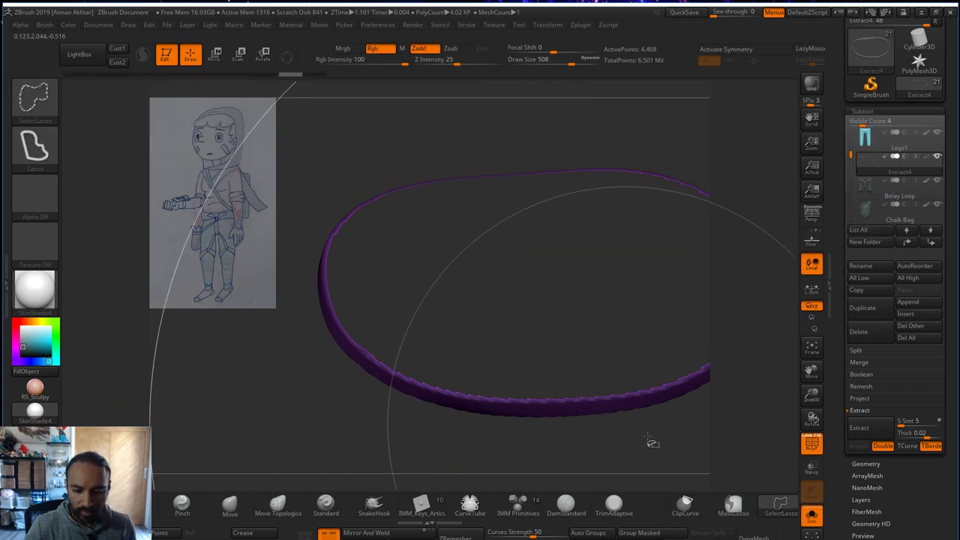
ctrl+shift+click(663, 460)
ctrl+shift+click(602, 390)
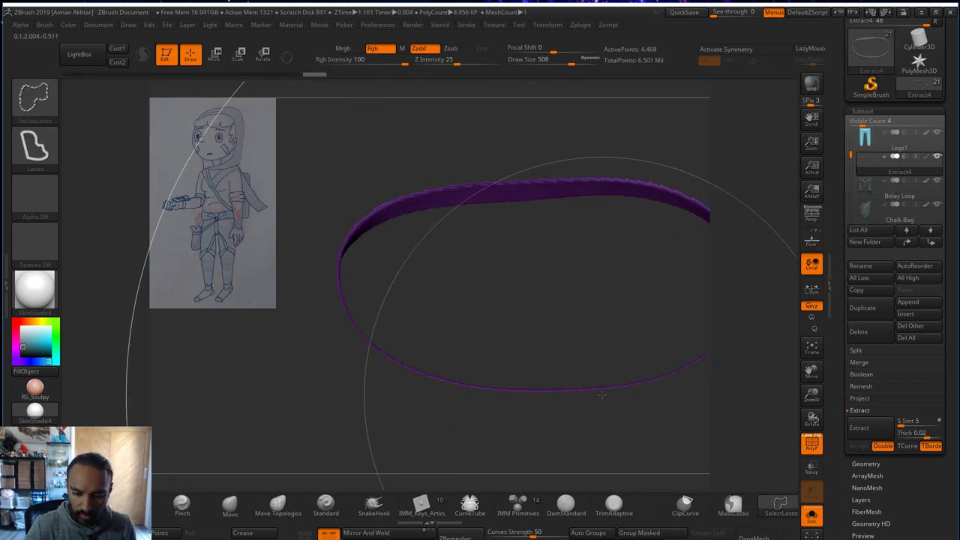
click(597, 532)
ctrl+shift+click(585, 285)
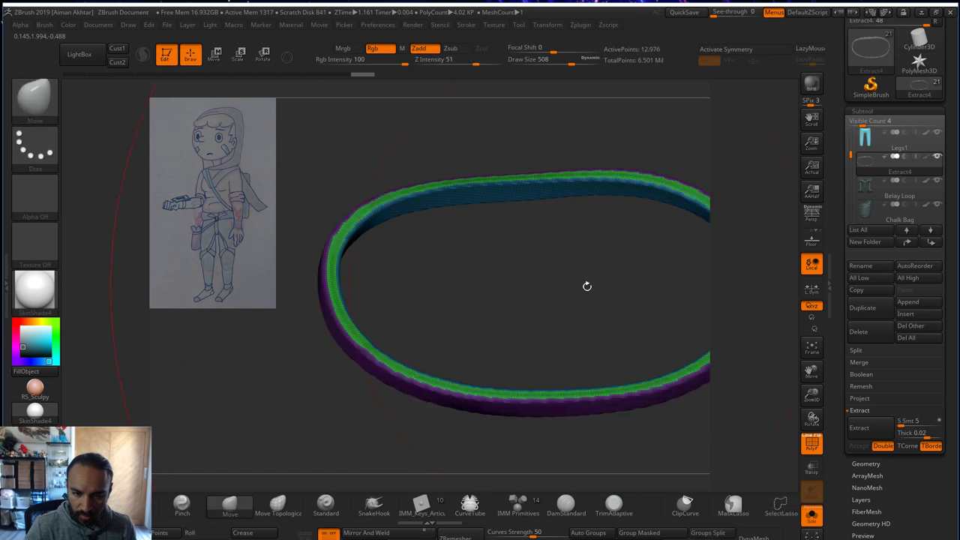
- Mask the belt's edge strips so that only its inner and outer faces stay editable
alt+drag(548, 269, 388, 274)
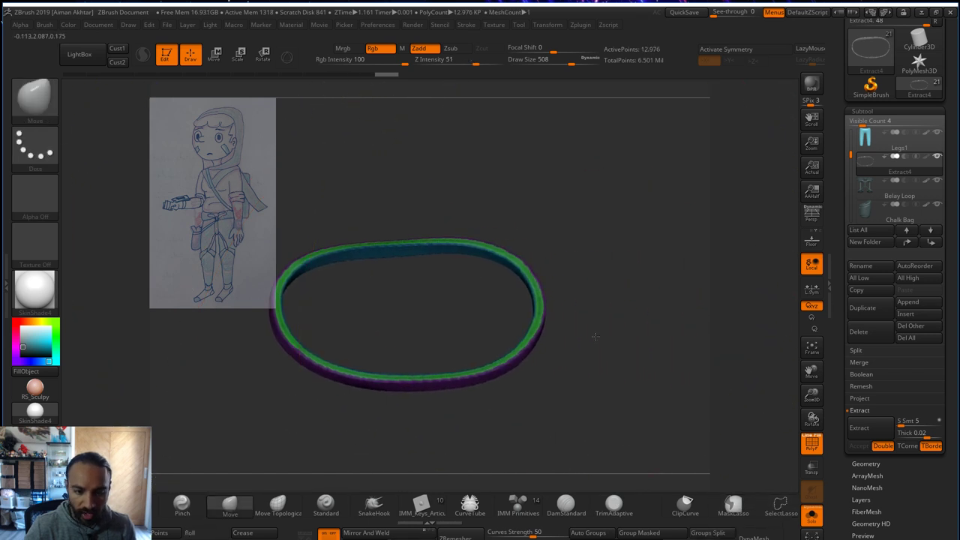
mouse_move(596, 337)
mouse_down()
mouse_move(583, 274)
mouse_move(585, 366)
mouse_move(630, 395)
mouse_up()
ctrl+shift+drag(485, 183, 482, 197)
key(ctrl+z)
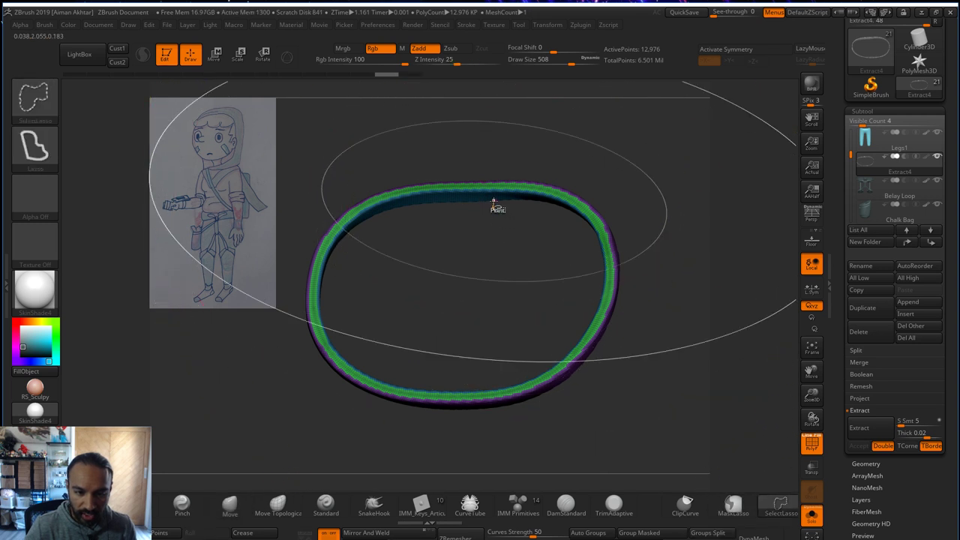
ctrl+shift+click(492, 198)
ctrl+shift+click(480, 198)
alt+drag(531, 271, 520, 242)
ctrl+drag(637, 382, 599, 142)
ctrl+shift+click(679, 233)
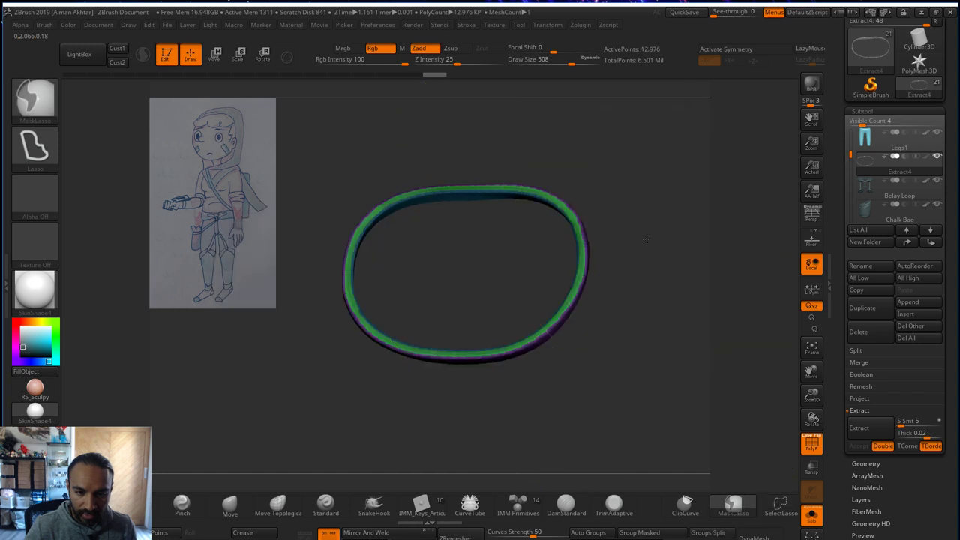
ctrl+click(647, 238)
- Try to reshape the belt's unmasked faces with the Transpose line, using Scale and Move
click(240, 54)
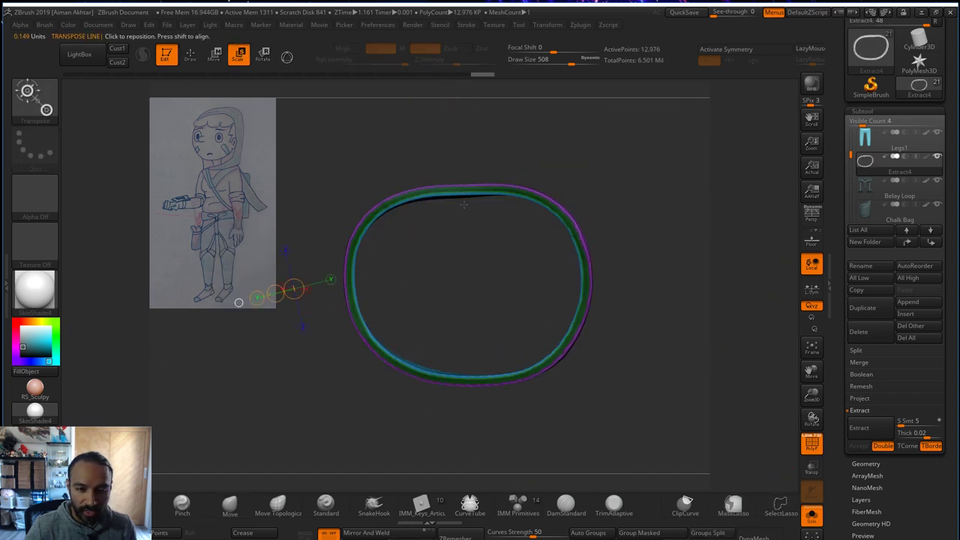
mouse_move(463, 196)
mouse_down()
mouse_move(516, 324)
mouse_move(503, 291)
mouse_move(502, 332)
mouse_move(488, 319)
mouse_up()
click(214, 56)
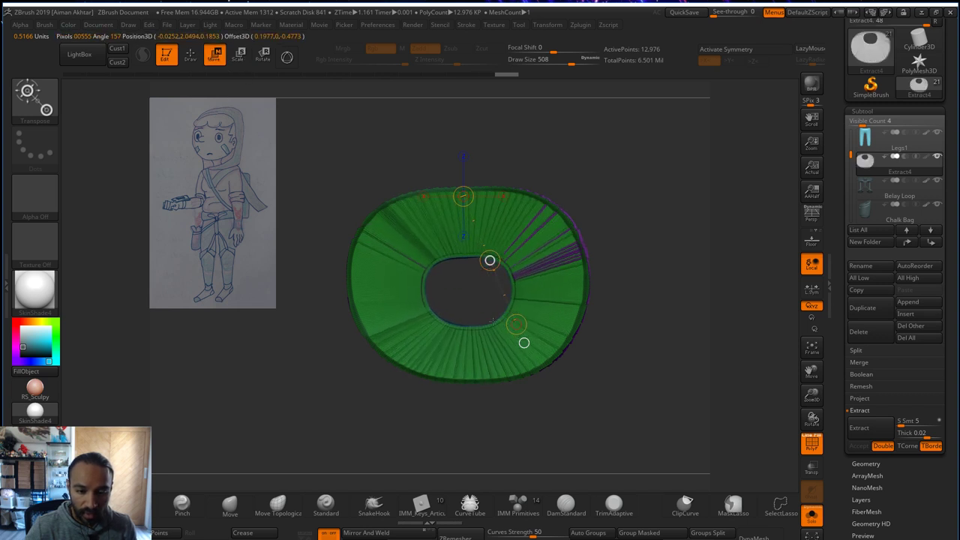
shift+drag(600, 337, 602, 414)
drag(602, 391, 513, 423)
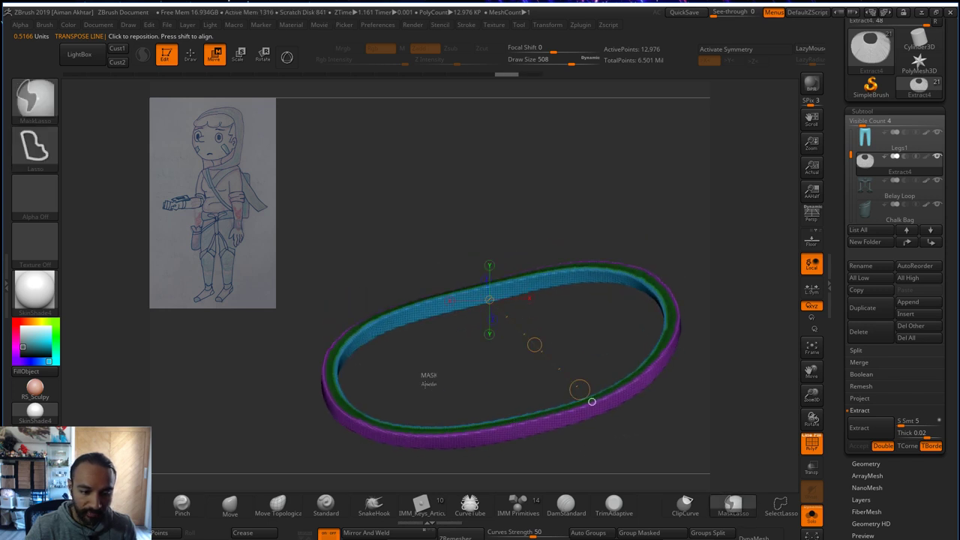
- Mask all but the belt's inner face, shrink that face inward with Transpose Scale, and reposition it within the ring
ctrl+drag(422, 367, 431, 376)
ctrl+click(398, 325)
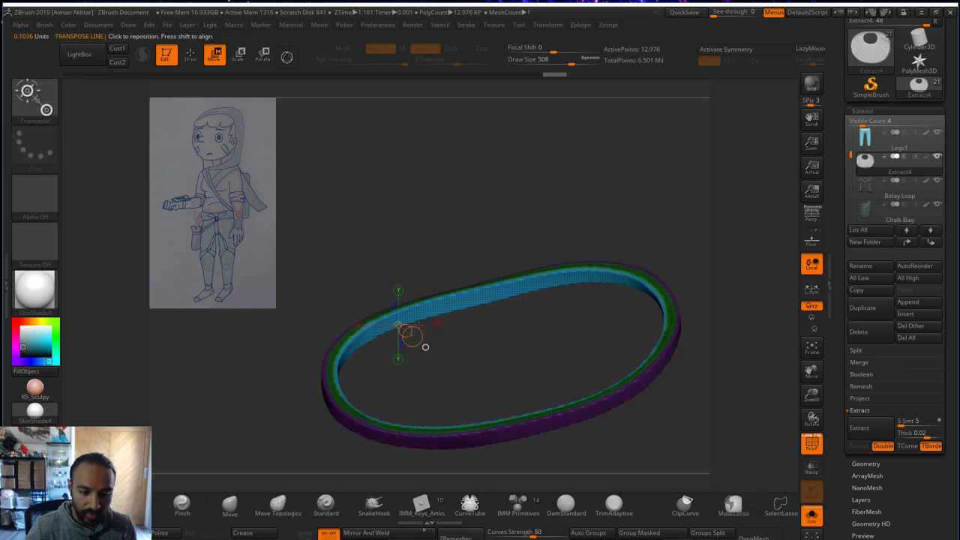
click(481, 306)
click(263, 58)
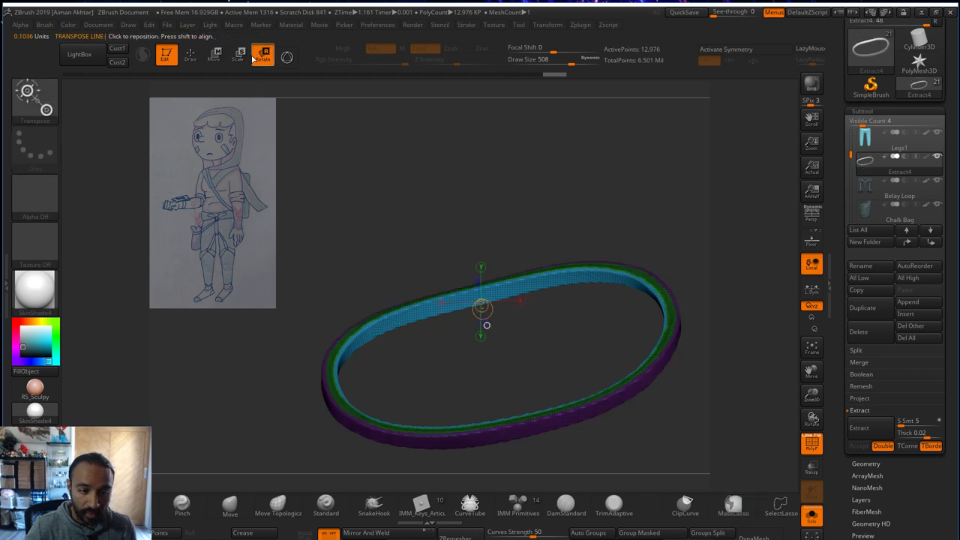
click(245, 59)
drag(527, 321, 549, 349)
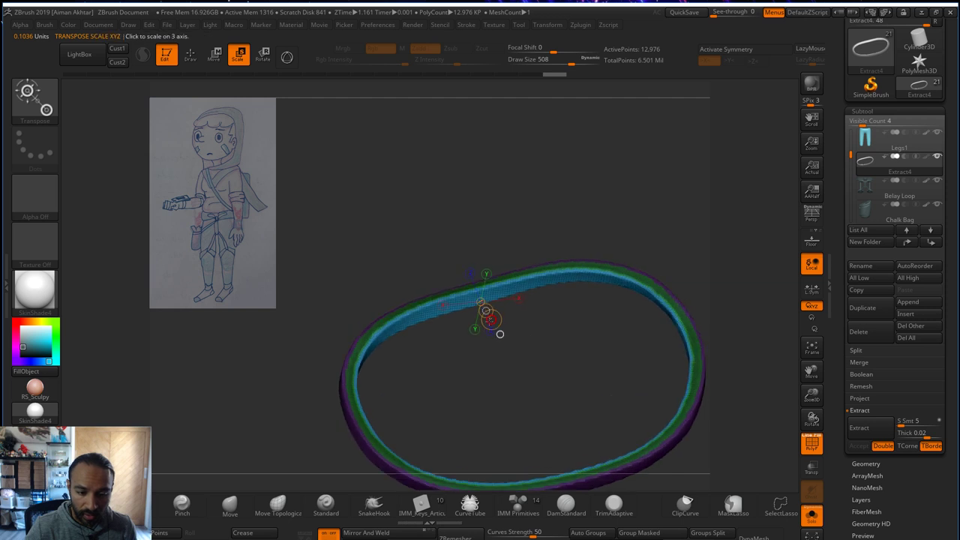
drag(492, 318, 476, 297)
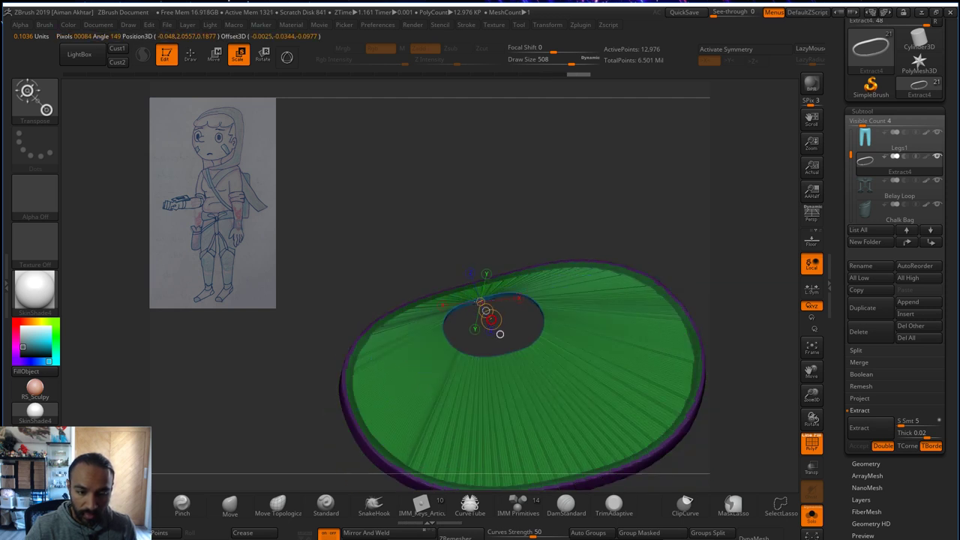
click(214, 55)
mouse_move(497, 329)
alt+mouse_down()
mouse_move(505, 248)
mouse_move(501, 320)
alt+mouse_up()
drag(502, 334, 660, 359)
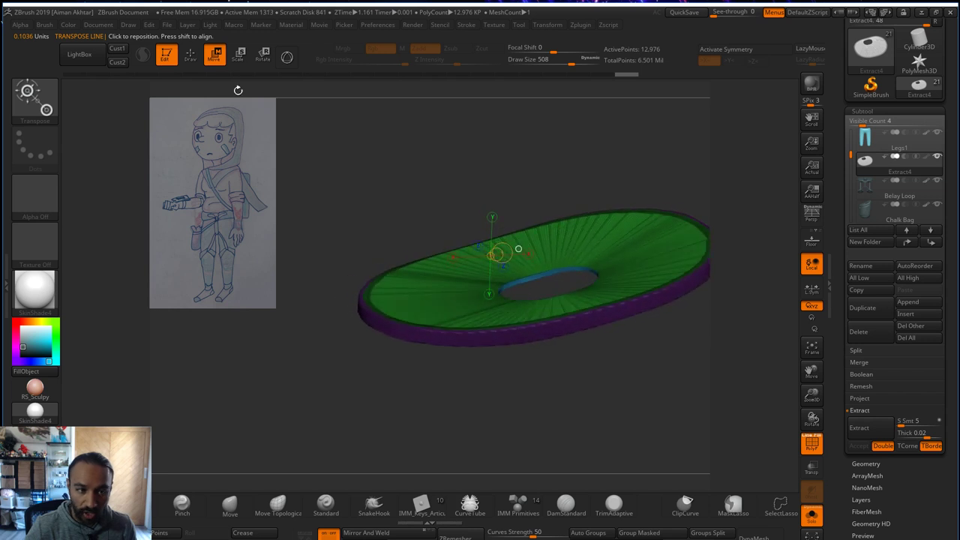
- Return to the Move brush, hide the polygroup display, show the whole character, and clear the belt's mask
click(189, 54)
click(811, 444)
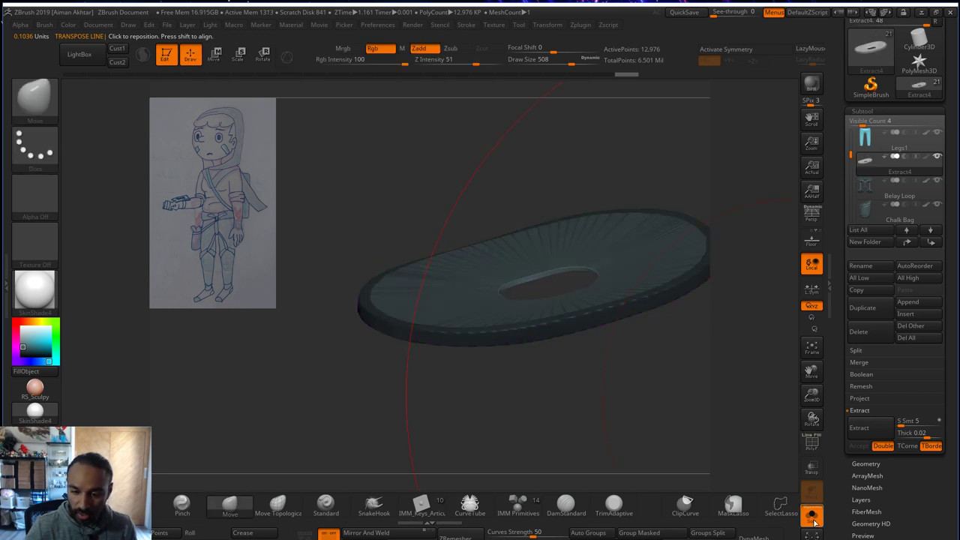
click(813, 517)
key(s)
drag(417, 328, 403, 328)
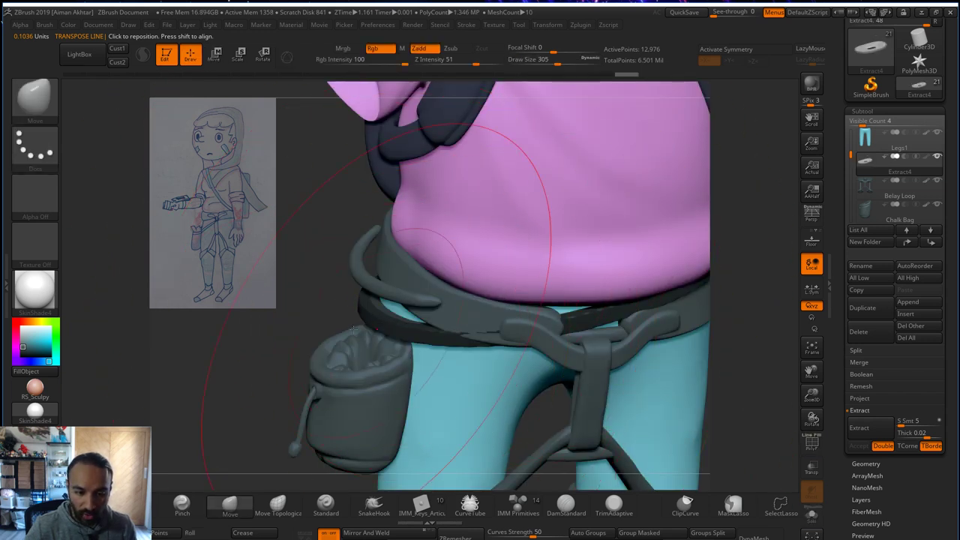
ctrl+drag(336, 315, 346, 255)
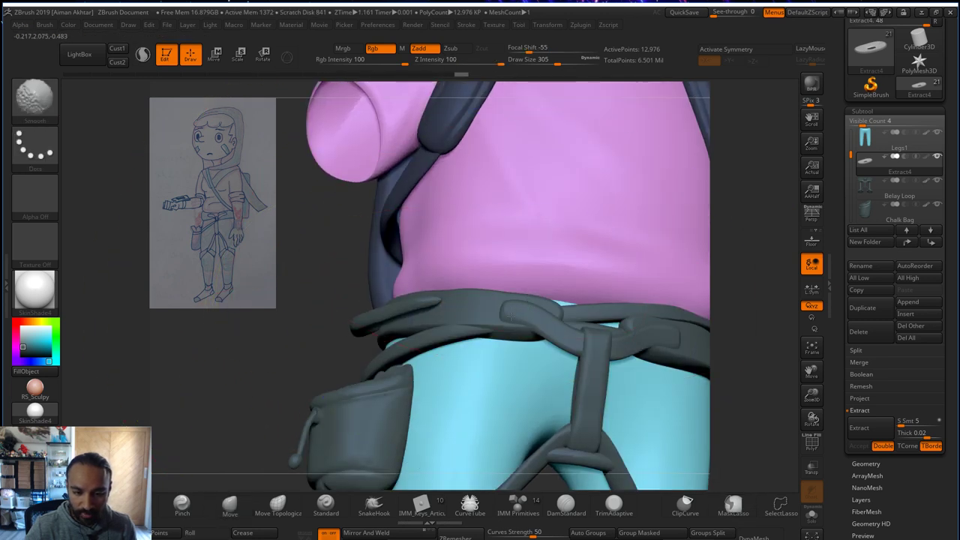
- Smooth and reshape the belt across the front of the hips with the Move brush so it follows the body
shift+drag(600, 301, 638, 306)
mouse_move(680, 308)
right_down()
mouse_move(711, 330)
mouse_move(653, 323)
mouse_move(733, 337)
mouse_move(674, 247)
right_up()
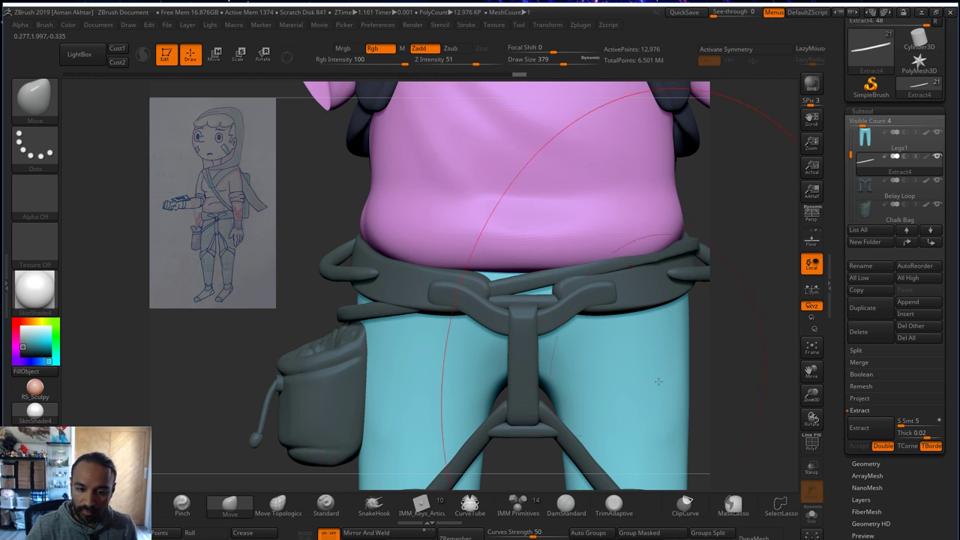
mouse_move(646, 352)
right_down()
mouse_move(621, 285)
mouse_move(644, 297)
right_up()
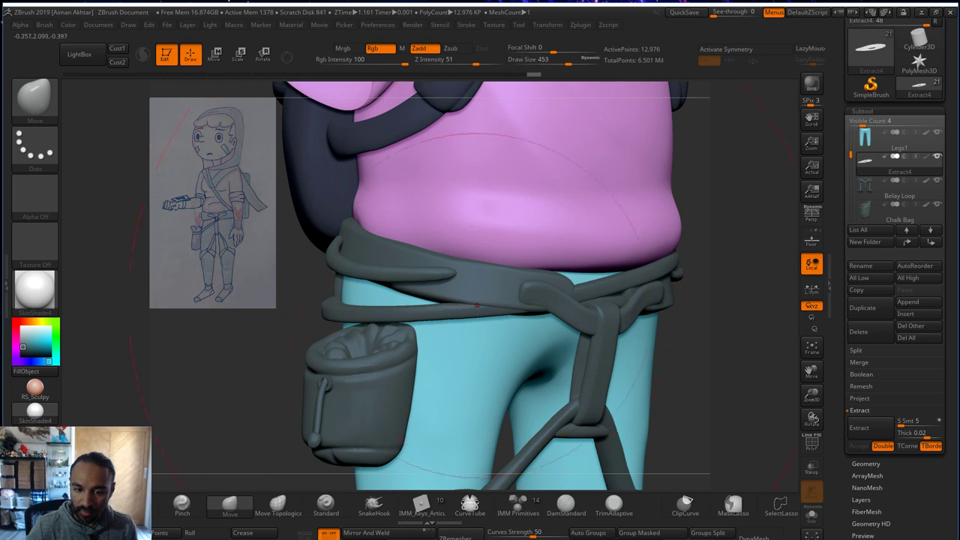
mouse_move(471, 306)
mouse_down()
mouse_move(474, 324)
mouse_move(481, 321)
mouse_up()
right_drag(471, 345, 401, 343)
key(s)
drag(484, 332, 467, 333)
right_drag(328, 338, 453, 306)
right_drag(395, 327, 519, 307)
drag(568, 286, 571, 278)
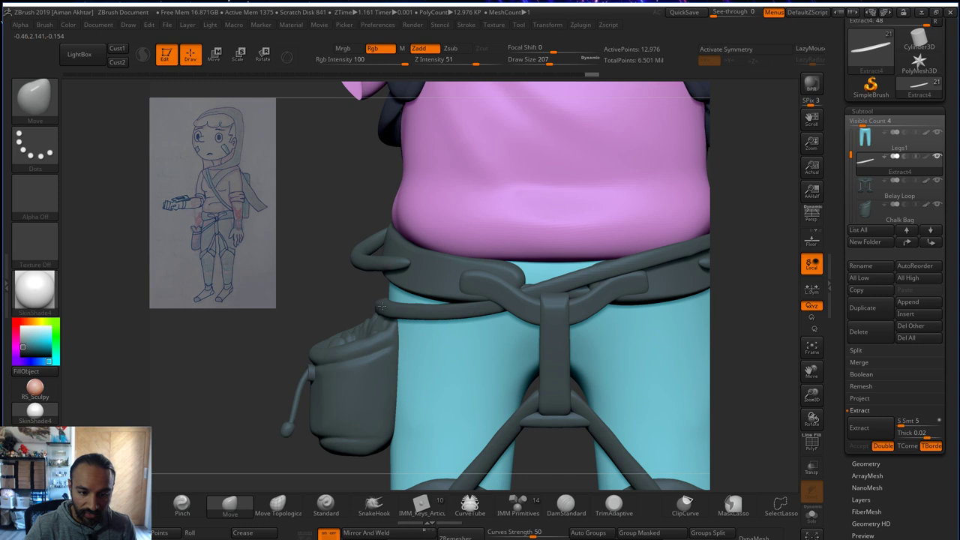
- Refine the belt's section above the chalk bag with a smaller Move brush
key(s)
drag(387, 304, 414, 313)
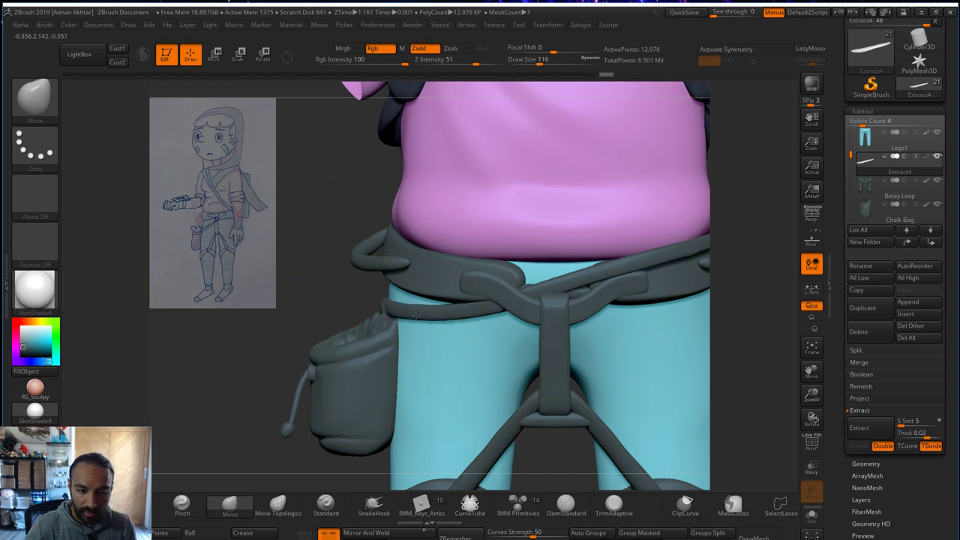
right_drag(246, 299, 472, 317)
alt+right_drag(310, 319, 428, 317)
key(s)
drag(429, 317, 435, 317)
key(s)
mouse_move(355, 310)
mouse_down()
mouse_move(326, 284)
mouse_move(402, 295)
mouse_up()
- Reshape the belt across the back and along the hip opposite the chalk bag with the Move brush
right_drag(420, 319, 756, 357)
key(s)
drag(396, 301, 455, 285)
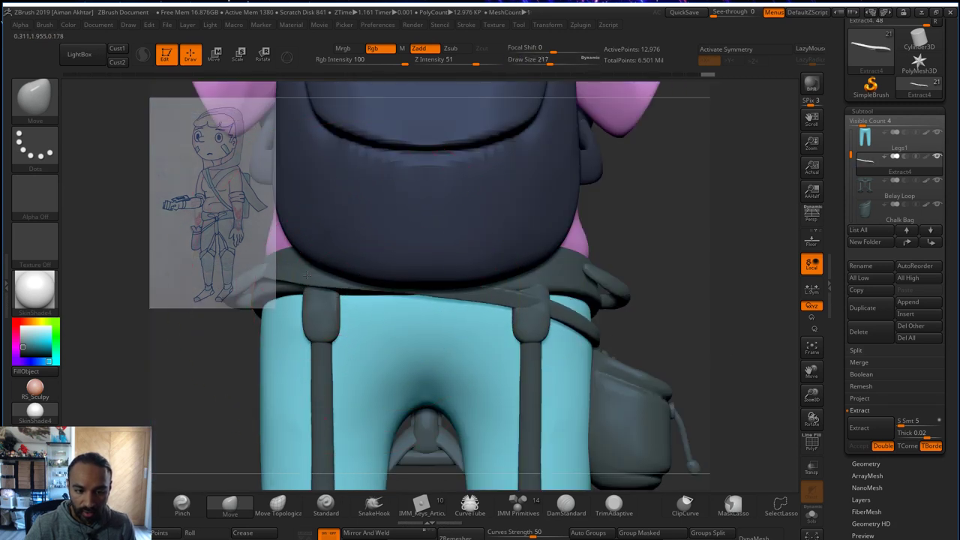
right_drag(622, 301, 443, 287)
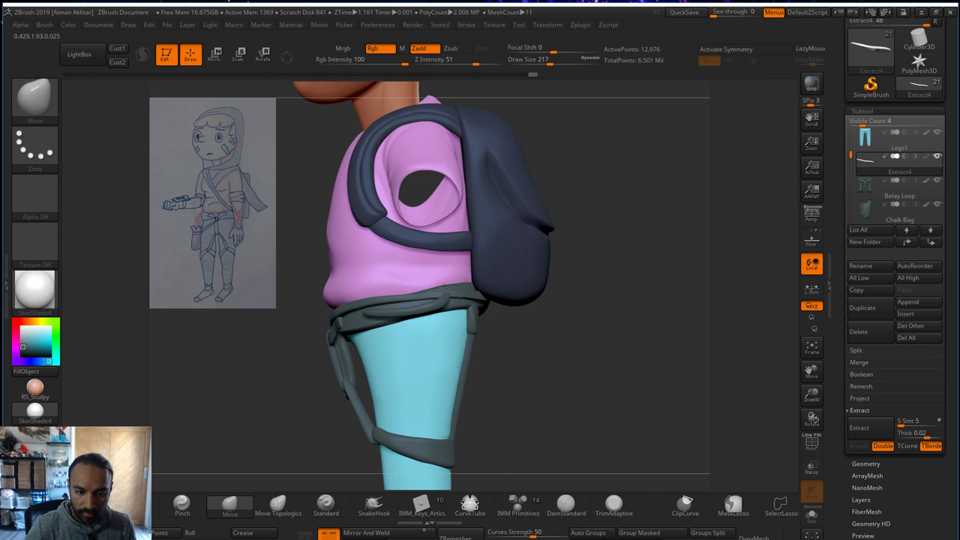
key(s)
drag(444, 291, 449, 291)
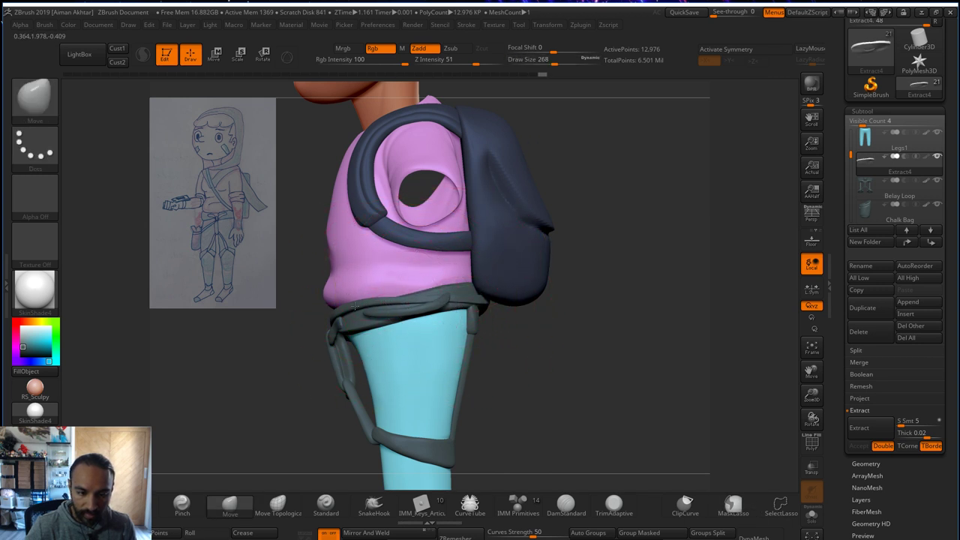
key(bracketleft)
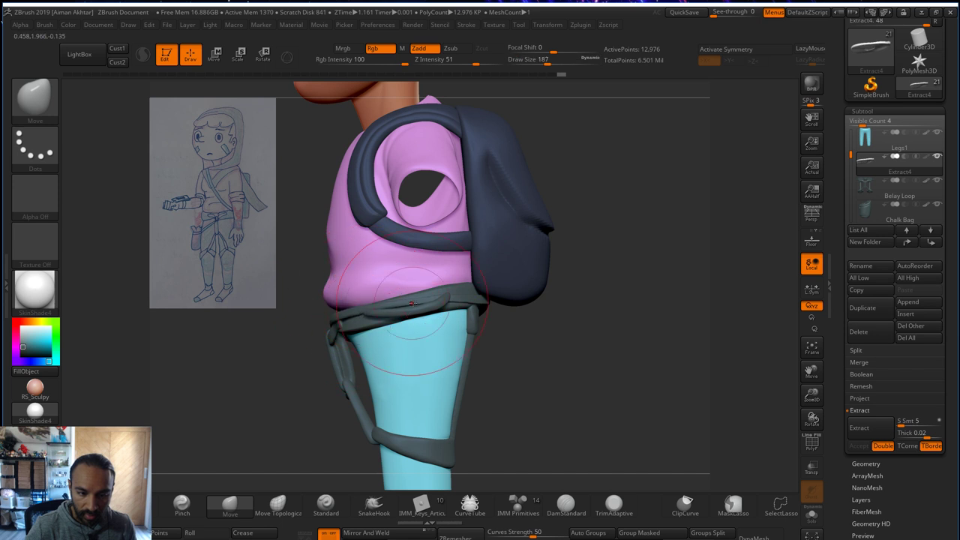
key(bracketleft)
- Adjust the Belay Loop's side gear loop with the Move Topological brush and reselect the extracted belt
alt+click(438, 301)
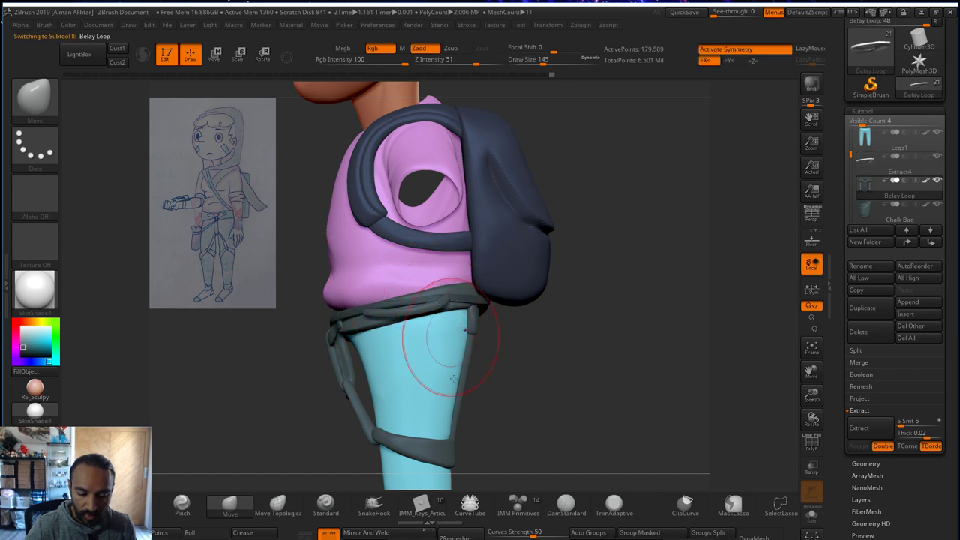
click(295, 501)
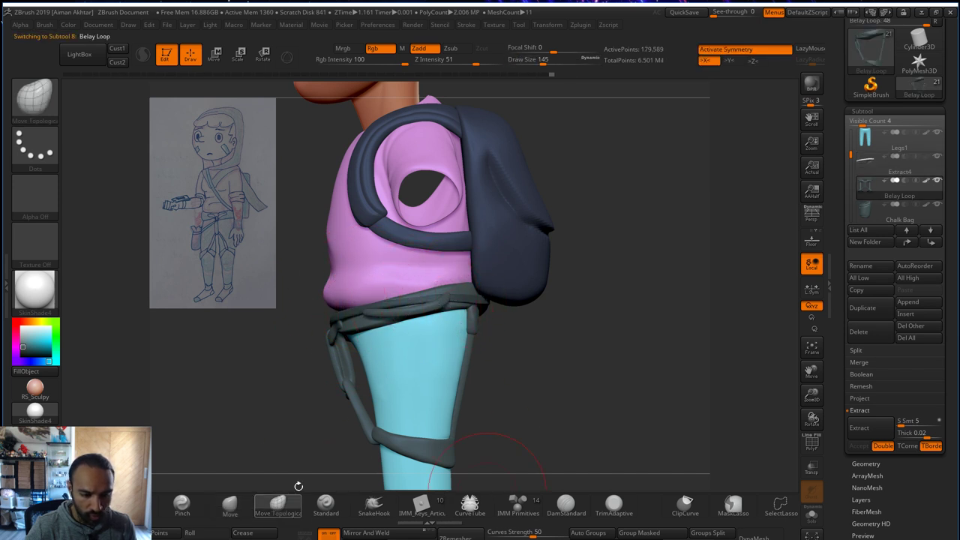
alt+click(463, 301)
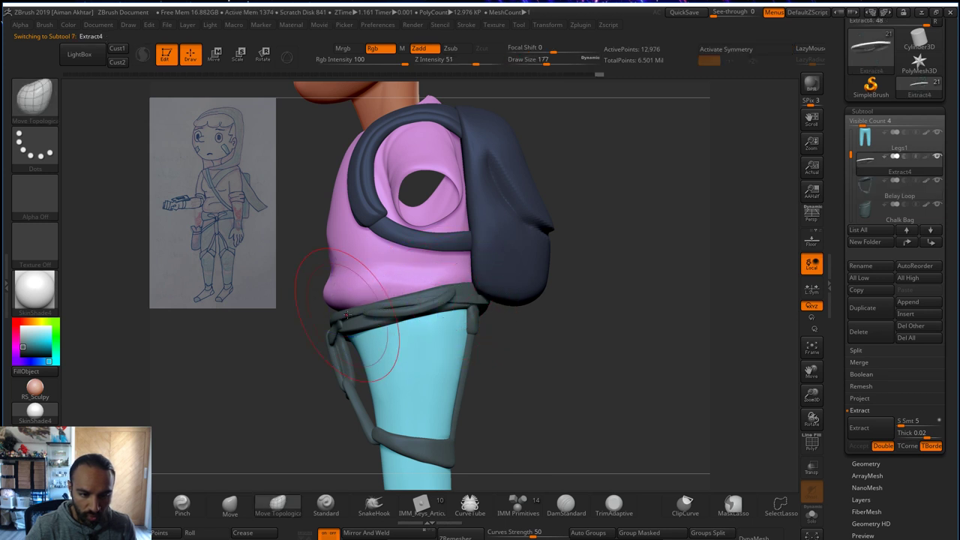
- Adjust the belt's front and its section beside the chalk bag using Move Topological at a draw size of 112
mouse_move(639, 315)
mouse_down()
mouse_move(537, 334)
mouse_move(534, 354)
mouse_up()
key(bracketright)
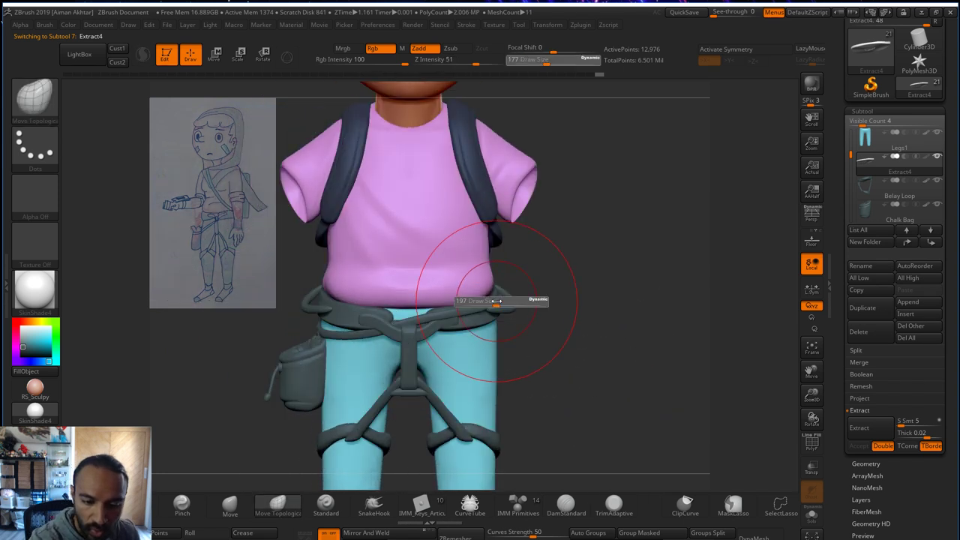
key(bracketleft)
key(bracketleft)
key(bracketleft)
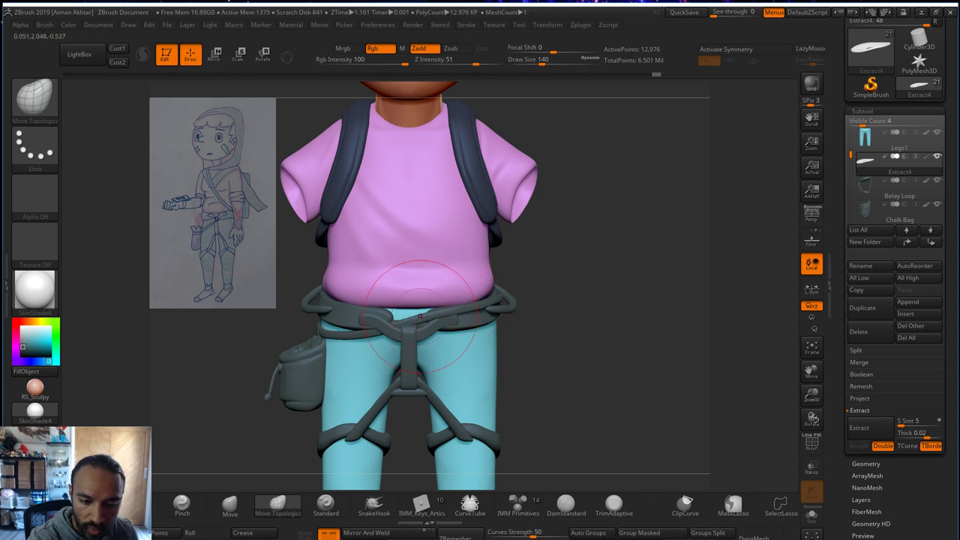
key(bracketleft)
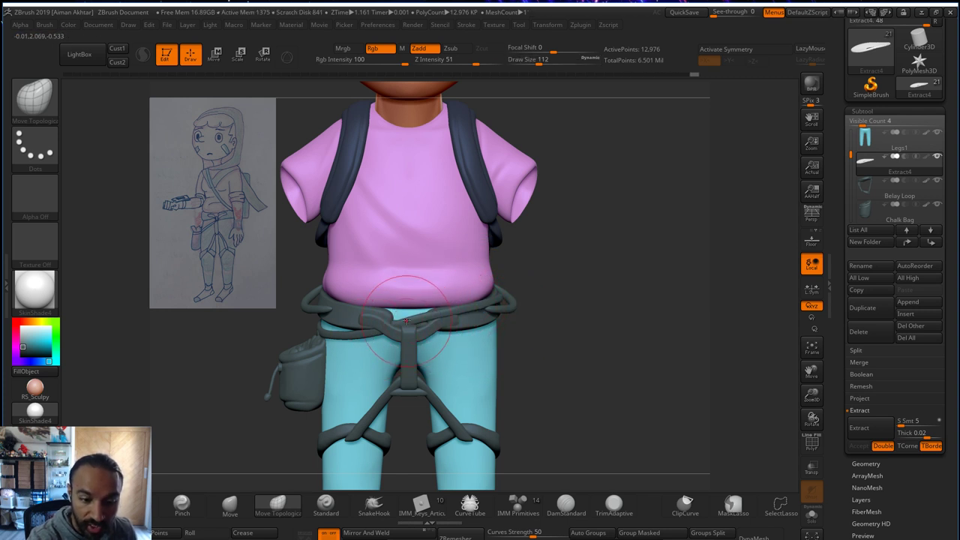
key(shift)
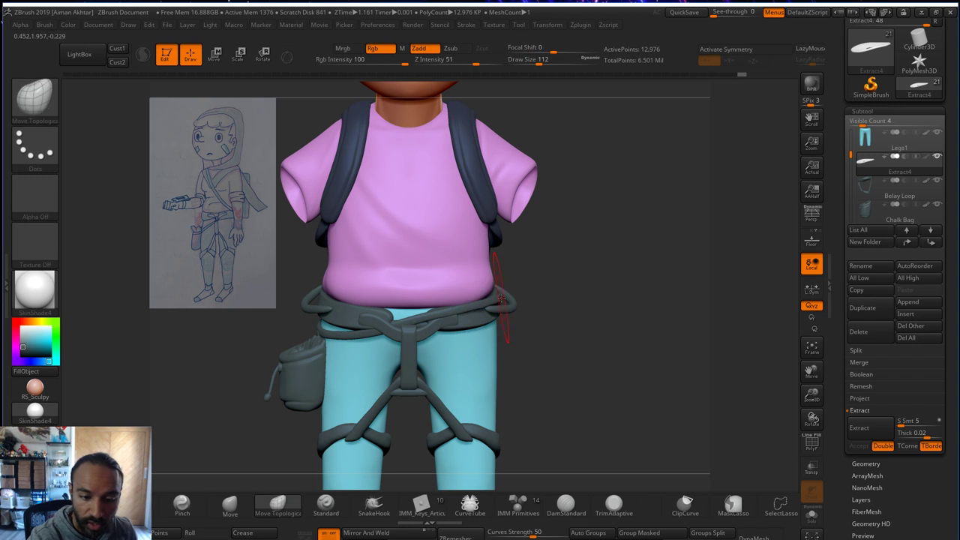
mouse_move(551, 294)
mouse_down()
mouse_move(568, 279)
mouse_move(583, 290)
mouse_move(592, 239)
mouse_move(602, 266)
mouse_move(551, 271)
mouse_move(618, 265)
mouse_move(575, 319)
mouse_up()
key(s)
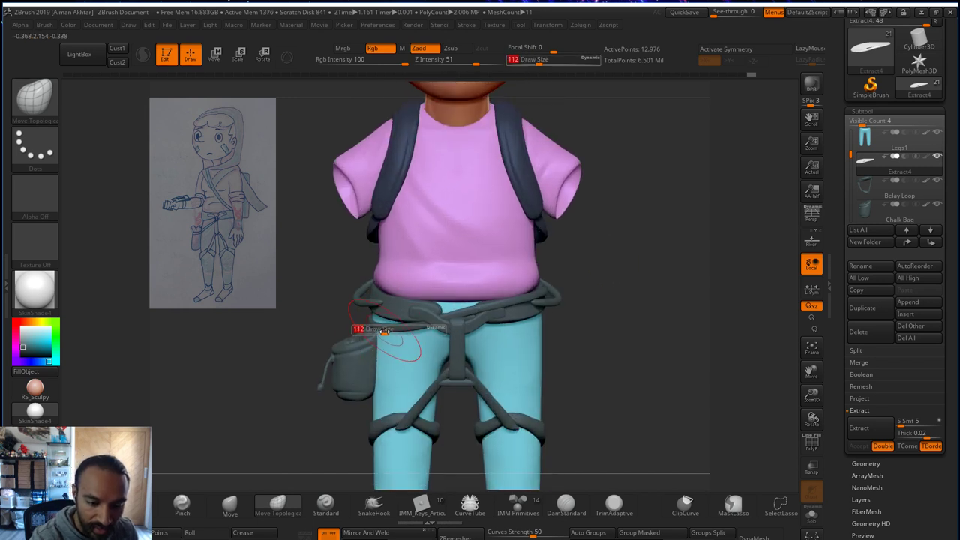
drag(384, 333, 381, 332)
- Reshape the belt behind the chalk bag with Move Topological, enlarging the draw size to 197
shift+drag(639, 282, 709, 304)
key(bracketright)
key(bracketright)
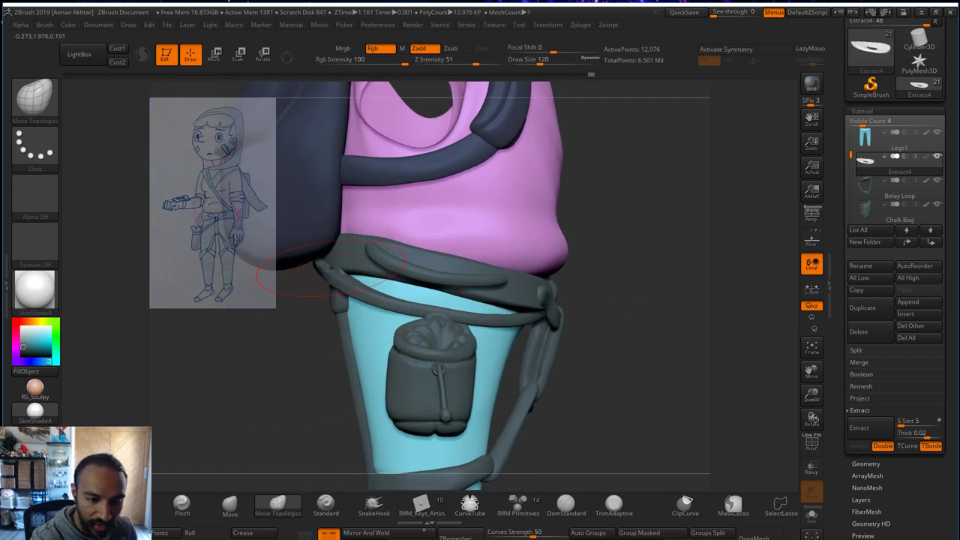
drag(328, 301, 366, 298)
key(bracketright)
key(bracketright)
key(bracketright)
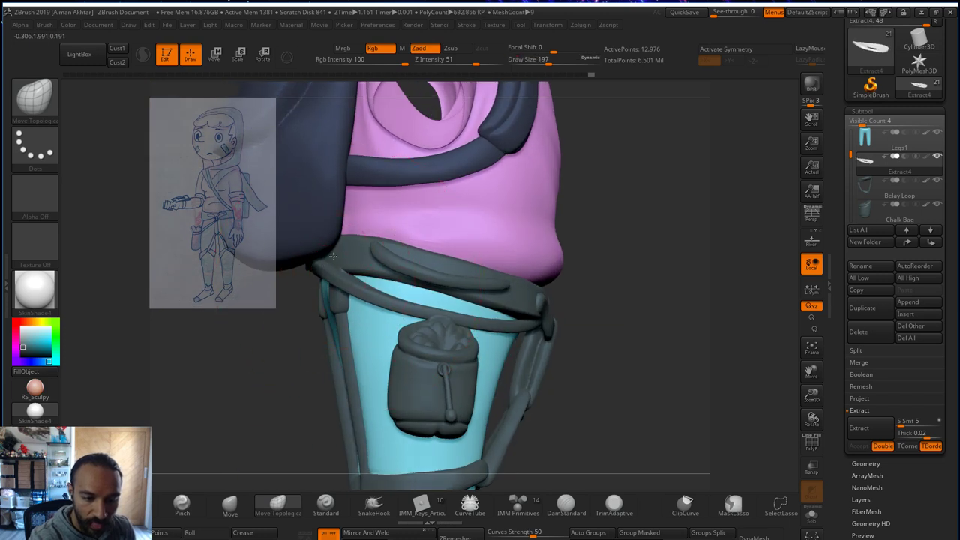
drag(334, 267, 336, 253)
- Refine the belt across the back of the hips at a draw size of 217, checking the belt on its own
mouse_move(622, 229)
shift+mouse_down()
mouse_move(581, 223)
mouse_move(616, 223)
mouse_move(597, 227)
mouse_move(664, 204)
shift+mouse_up()
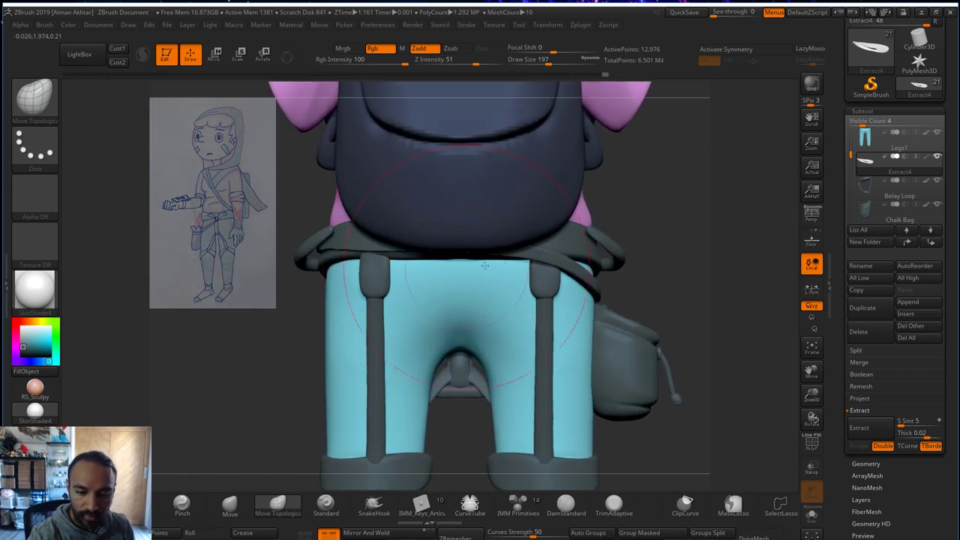
click(811, 514)
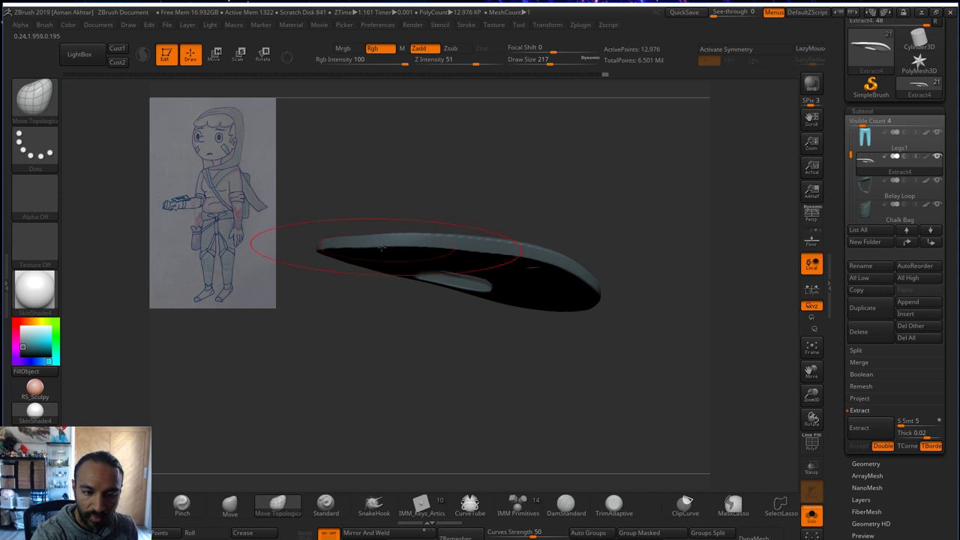
click(815, 514)
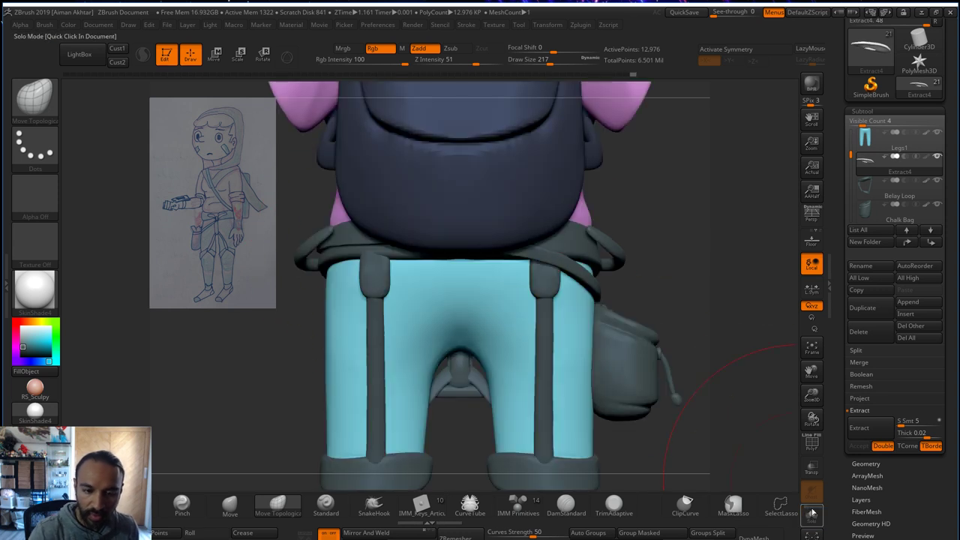
alt+drag(604, 296, 641, 375)
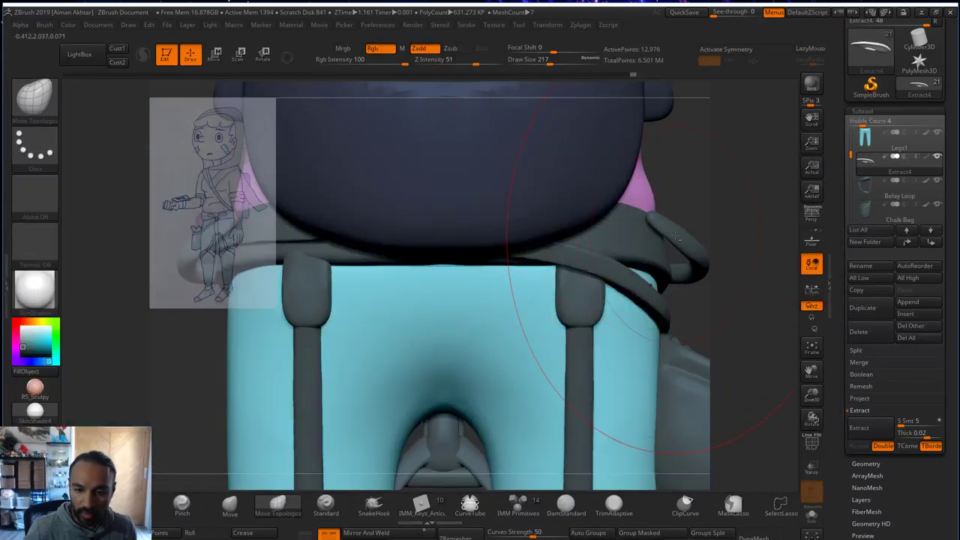
- Select the Belay Loop and reposition its gear loops symmetrically from the back, reducing the draw size to 120
alt+click(675, 237)
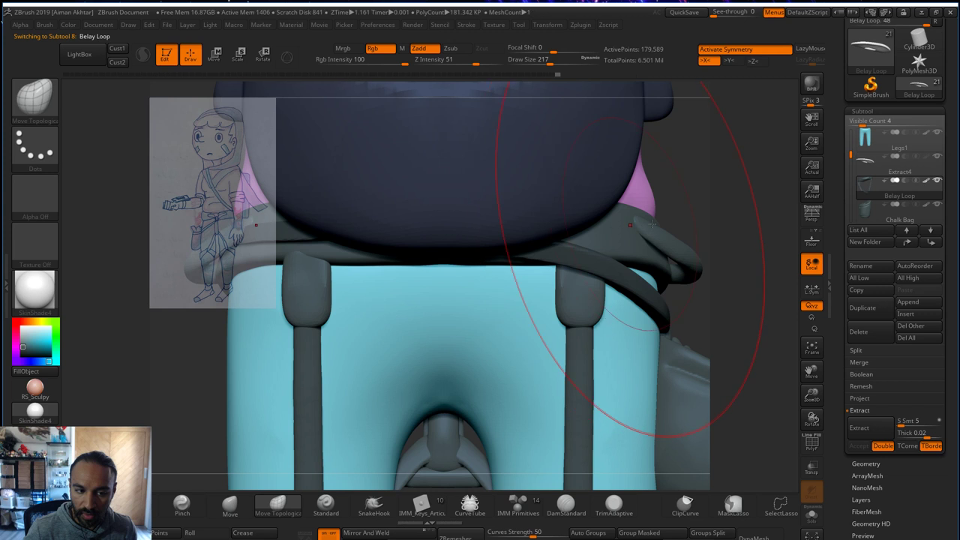
mouse_move(724, 192)
alt+mouse_down()
mouse_move(711, 195)
mouse_move(776, 183)
alt+mouse_up()
key(s)
drag(517, 235, 504, 234)
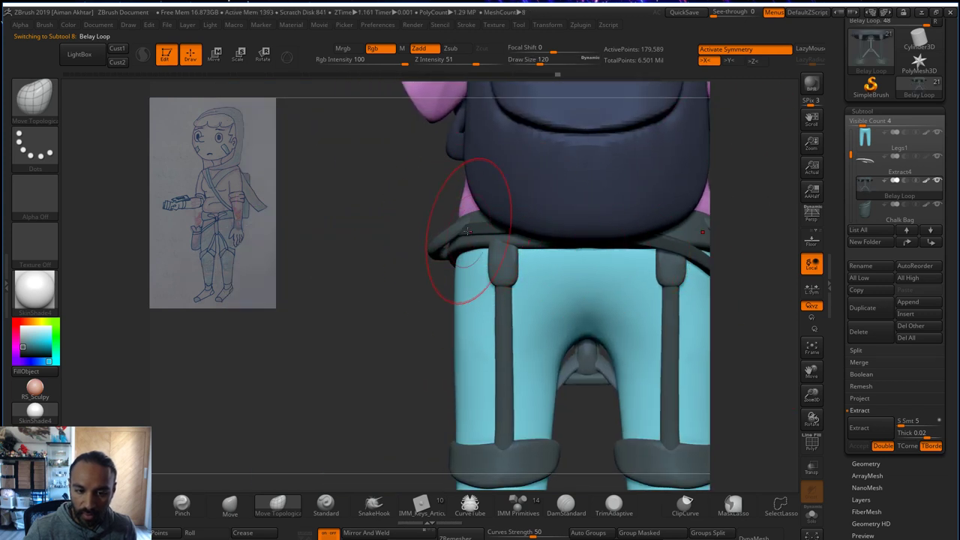
- Reselect the belt and adjust it along the hip opposite the chalk bag with Move Topological at draw size 217
alt+click(469, 231)
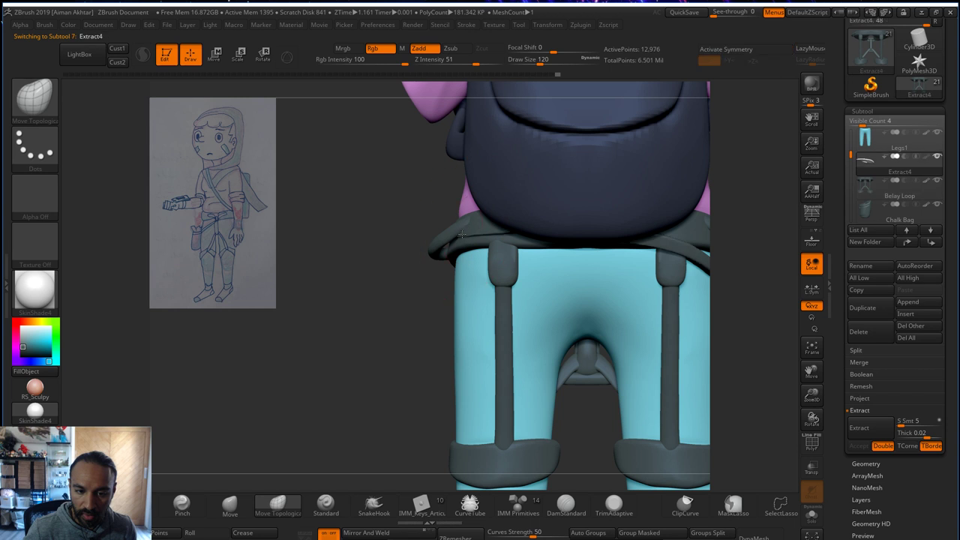
drag(373, 255, 444, 246)
key(s)
drag(484, 222, 531, 234)
key(s)
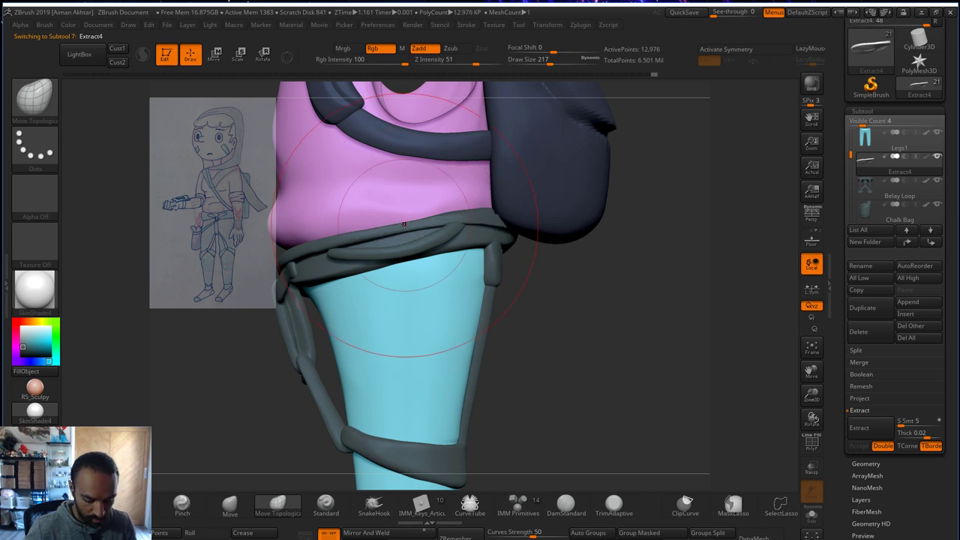
- Thicken the belt along the hip opposite the chalk bag with the Inflate brush at draw size 108
key(b)
key(i)
key(n)
key(s)
drag(443, 221, 360, 236)
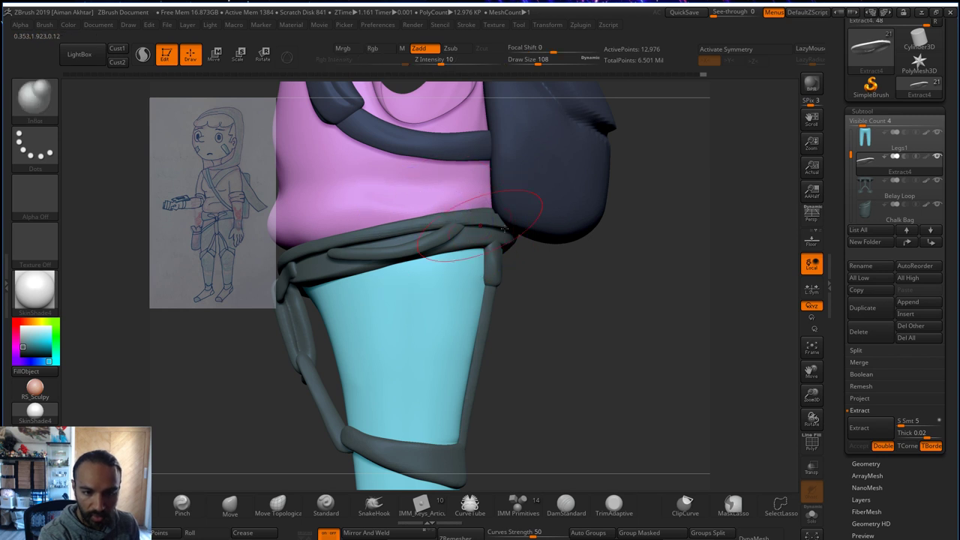
- Adjust the belt at the side of the hip from the front with the Move brush at draw size 187
mouse_move(634, 297)
alt+mouse_down()
mouse_move(670, 276)
mouse_move(541, 288)
mouse_move(634, 311)
alt+mouse_up()
key(b)
key(m)
key(v)
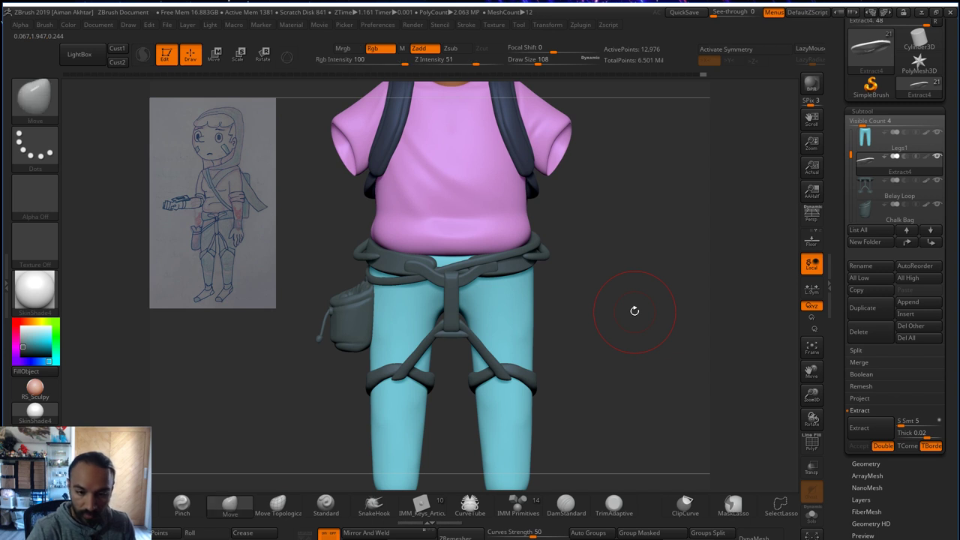
key(s)
click(541, 243)
drag(528, 244, 531, 240)
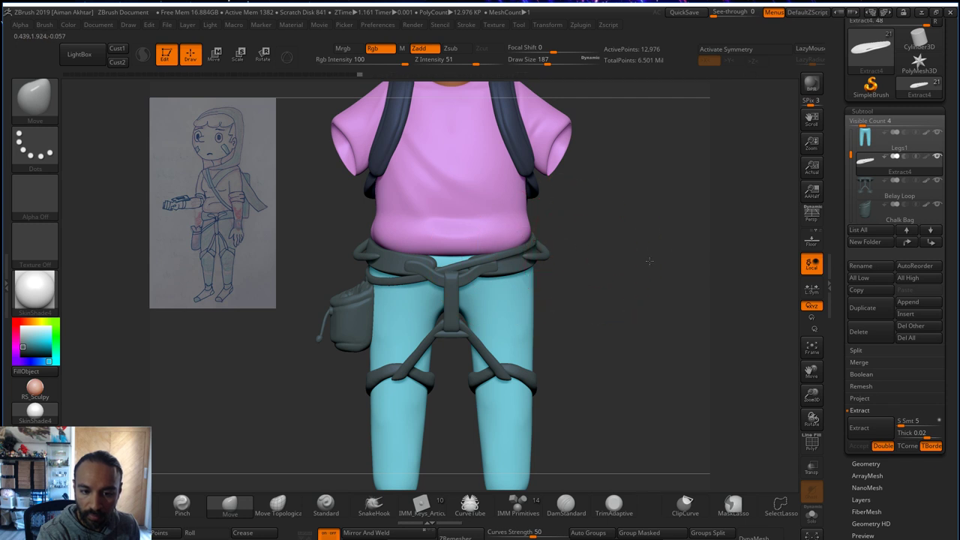
- Nudge the belt's rear section on the chalk bag side with the Move brush at draw size 145
mouse_move(650, 261)
mouse_down()
mouse_move(692, 262)
mouse_move(455, 290)
mouse_up()
alt+drag(590, 270, 678, 275)
key(s)
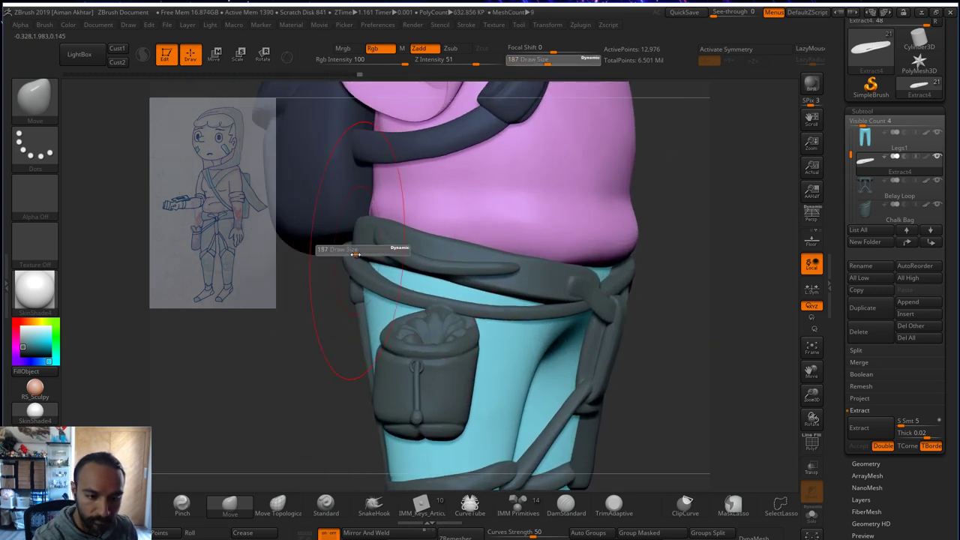
drag(356, 255, 351, 255)
drag(351, 256, 354, 257)
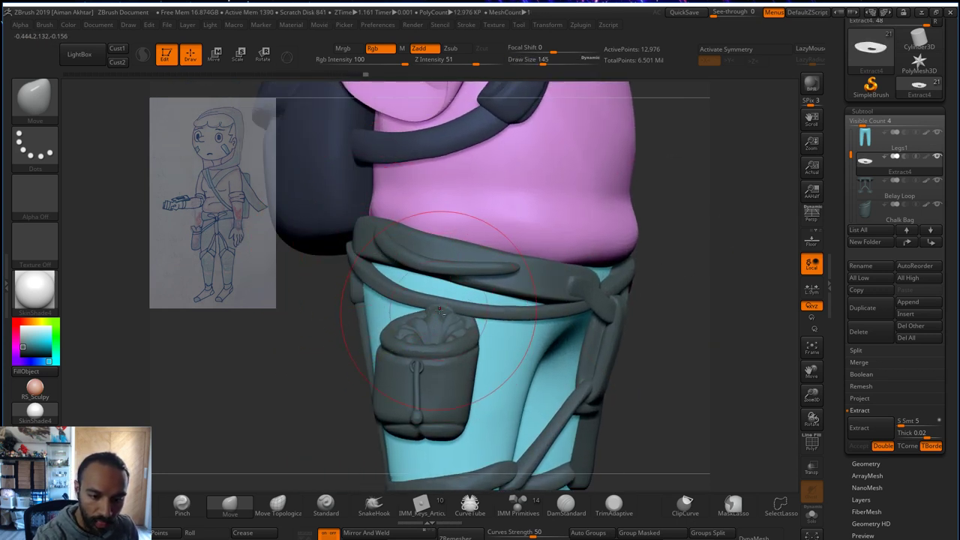
- Select the Chalk Bag1 attachment loop and move it against the belt, reducing the draw size to 74
key(bracketleft)
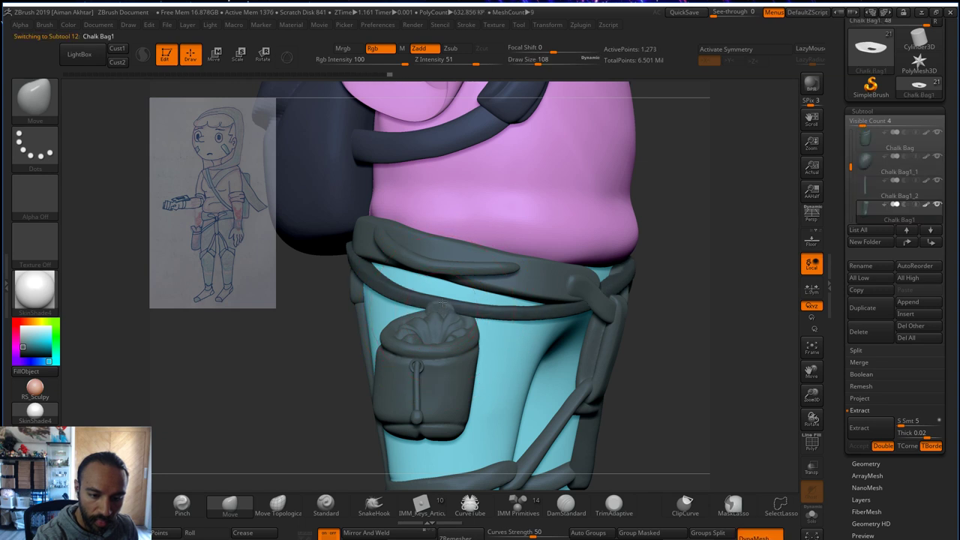
drag(719, 266, 772, 279)
key(s)
drag(495, 303, 432, 302)
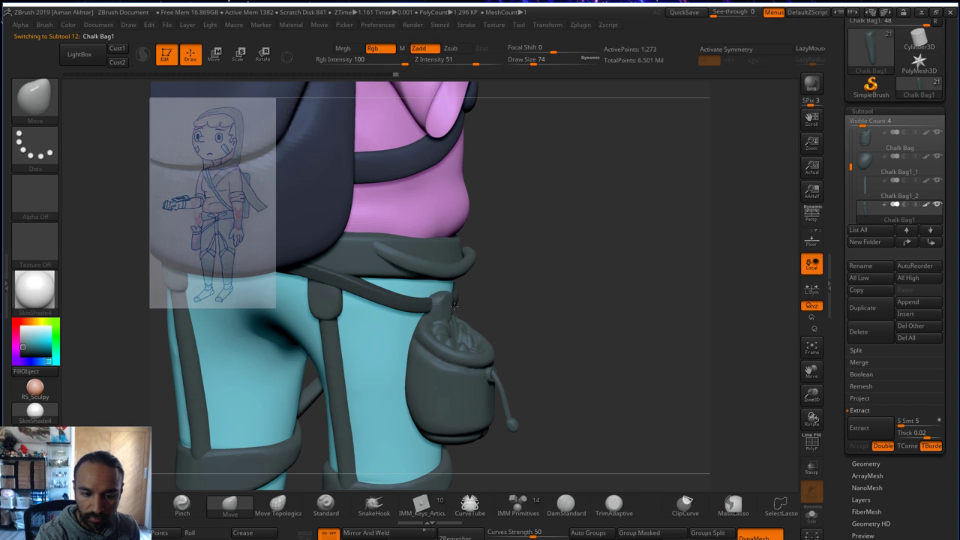
drag(528, 302, 453, 295)
mouse_move(433, 328)
right_down()
mouse_move(441, 301)
mouse_move(424, 314)
right_up()
alt+drag(331, 378, 272, 347)
shift+drag(651, 220, 611, 236)
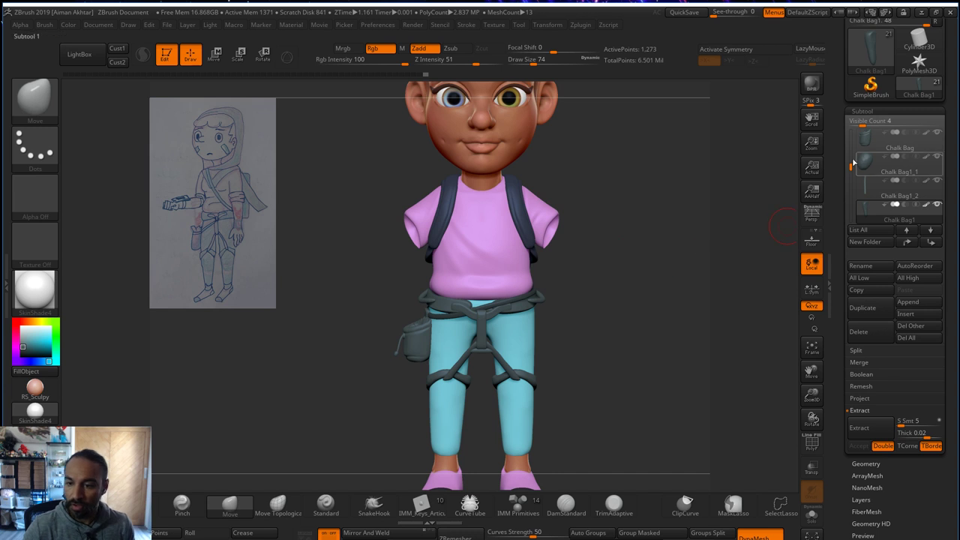
- Merge the chalk bag subtools into the Belay Loop, and merge the Belay Loop into the Extract4 belt
mouse_move(851, 167)
mouse_down()
mouse_move(851, 142)
mouse_move(851, 156)
mouse_up()
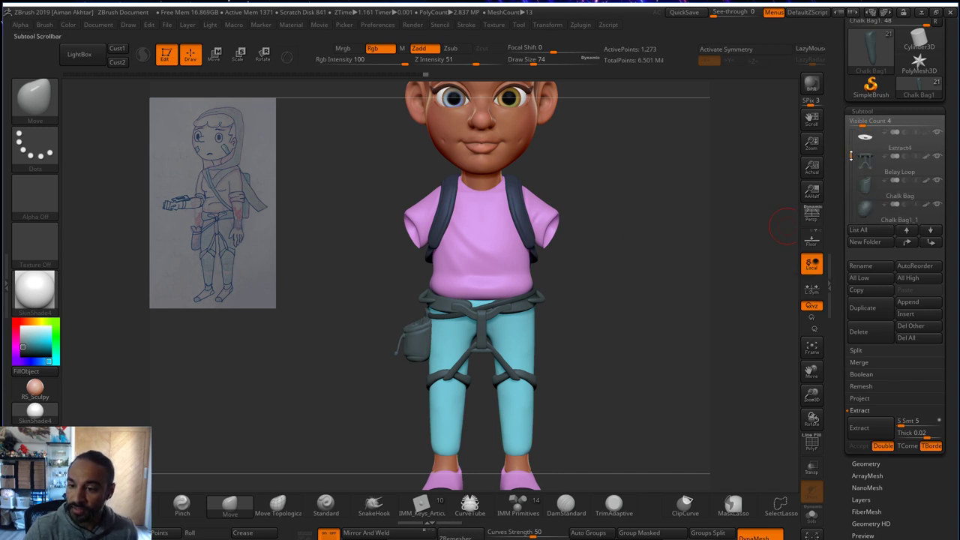
click(866, 165)
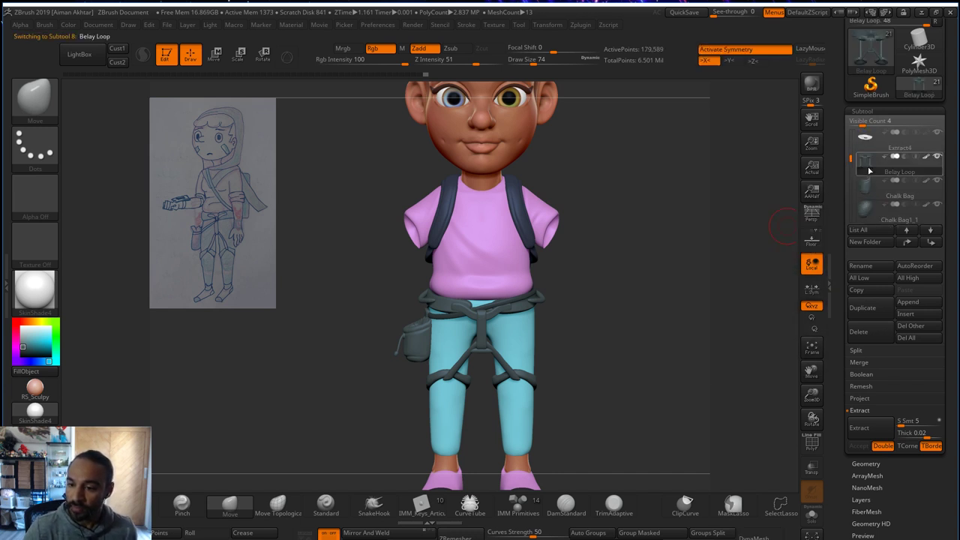
click(859, 363)
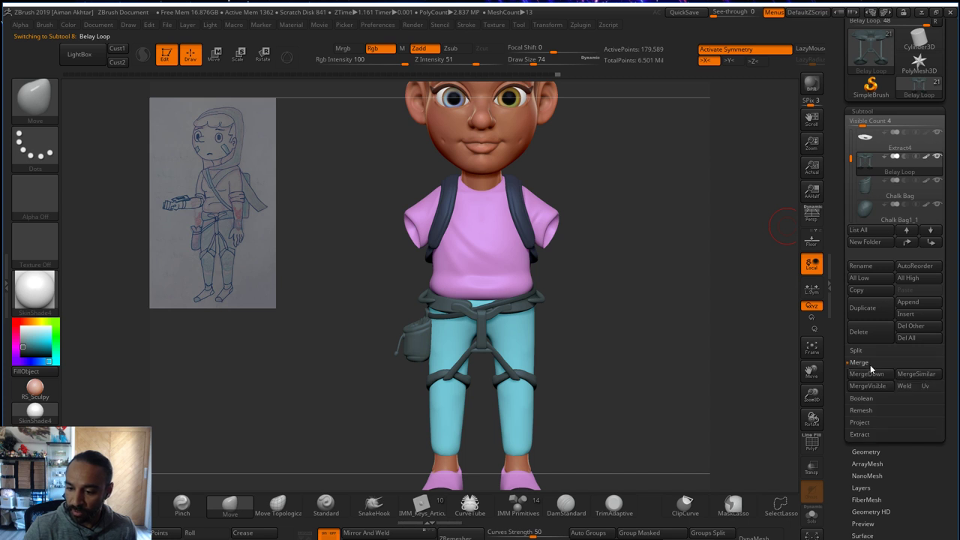
click(868, 372)
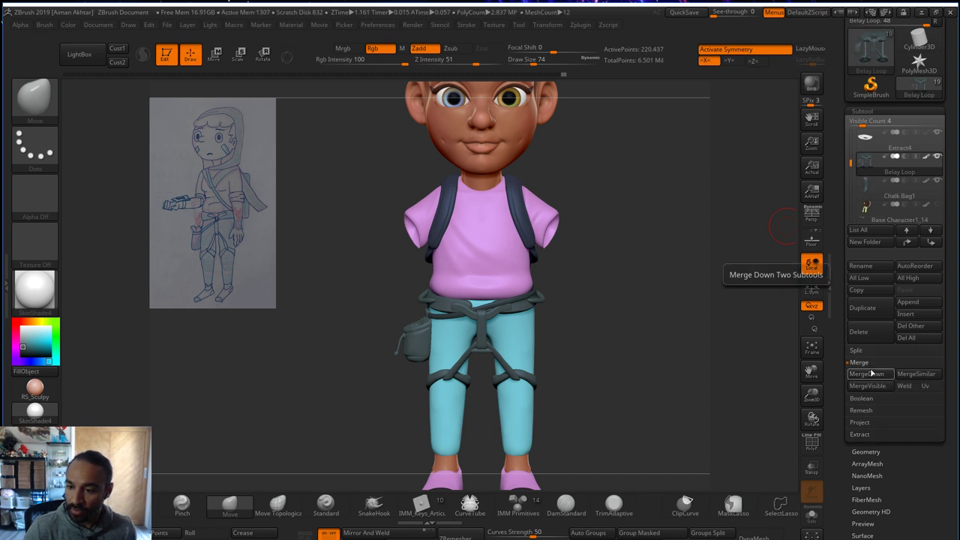
click(863, 183)
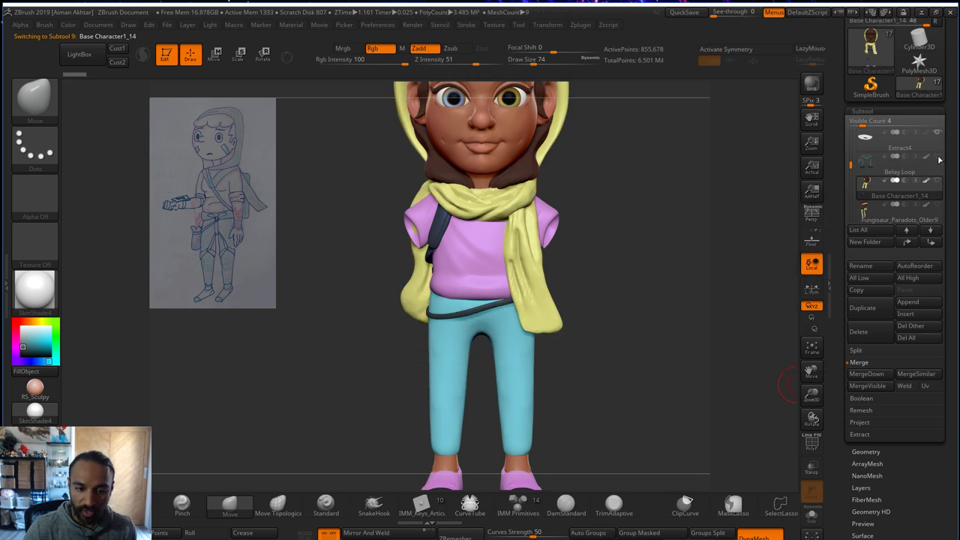
click(869, 165)
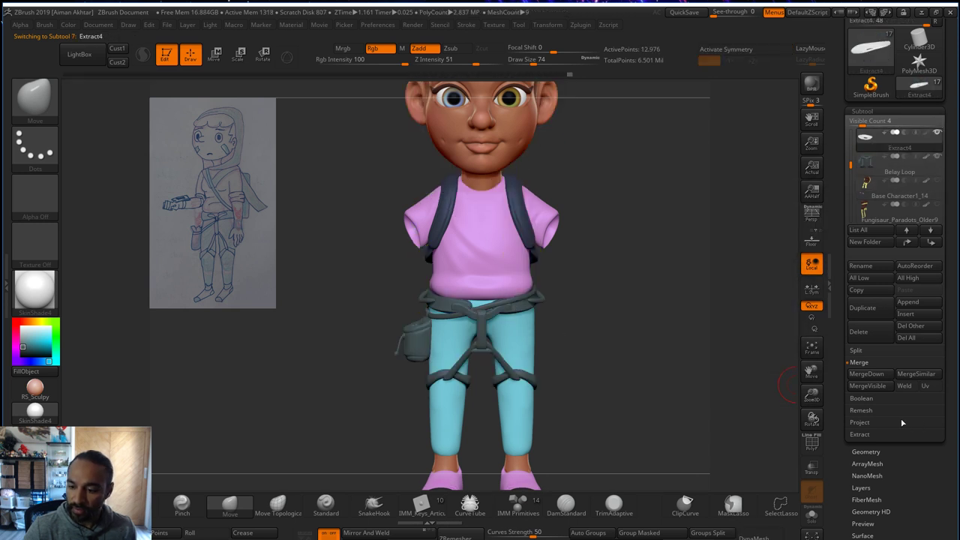
click(873, 372)
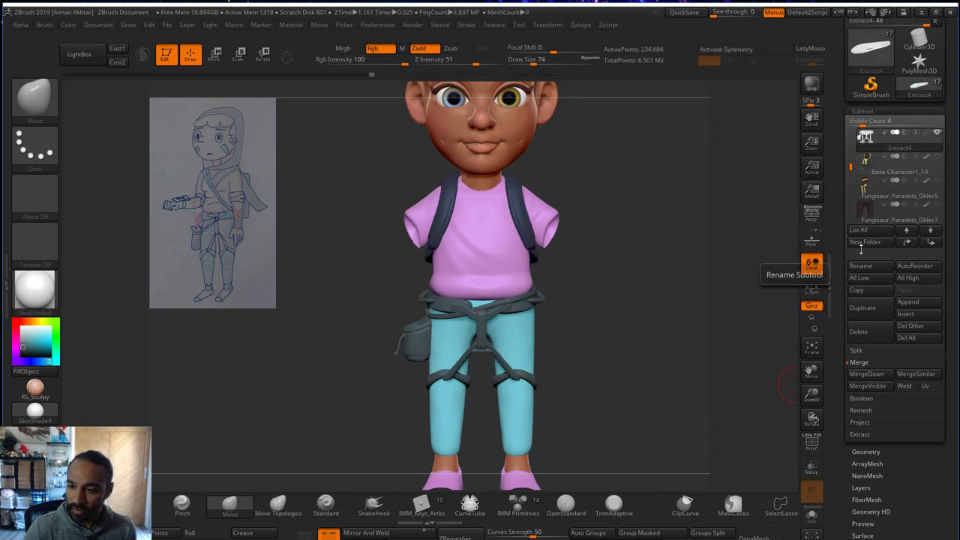
- Select the Fungisaur_Paradots_Older9 subtool and review the merged harness together with the scarf and hair on the full character
click(863, 188)
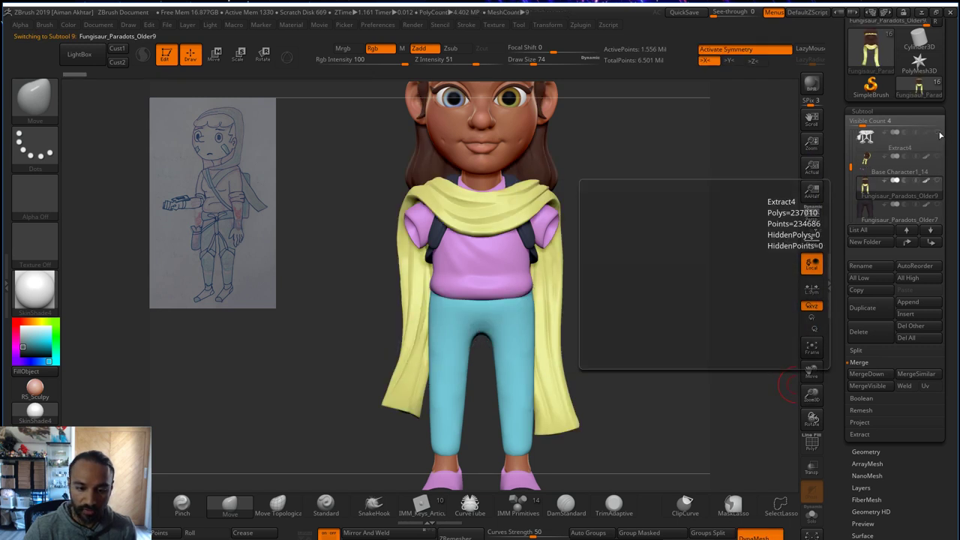
key(f)
drag(632, 323, 428, 373)
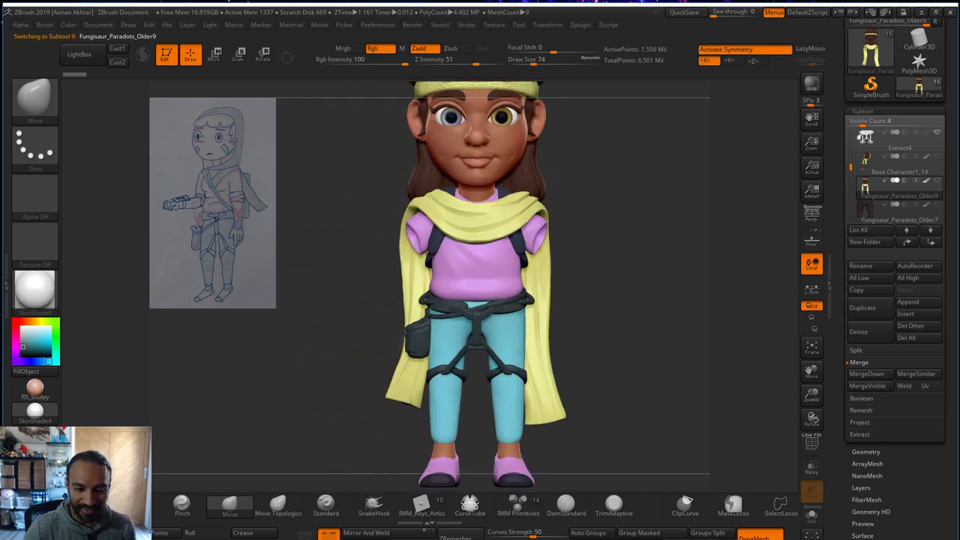
key(f)
drag(590, 347, 495, 330)
drag(596, 318, 637, 316)
- Select the Legs1 trousers and smooth the lower legs below the harness leg loops at draw size 120
alt+click(488, 395)
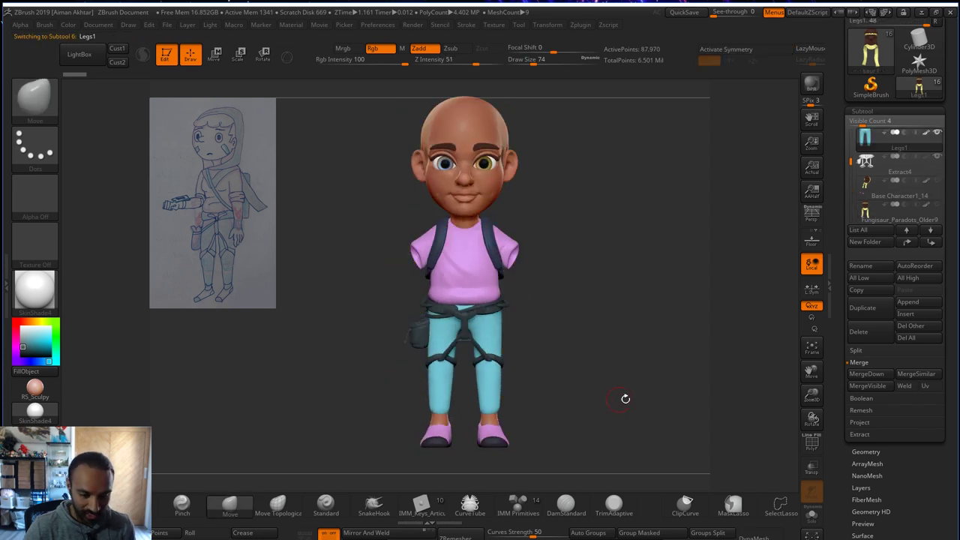
drag(625, 398, 654, 400)
alt+drag(654, 399, 667, 289)
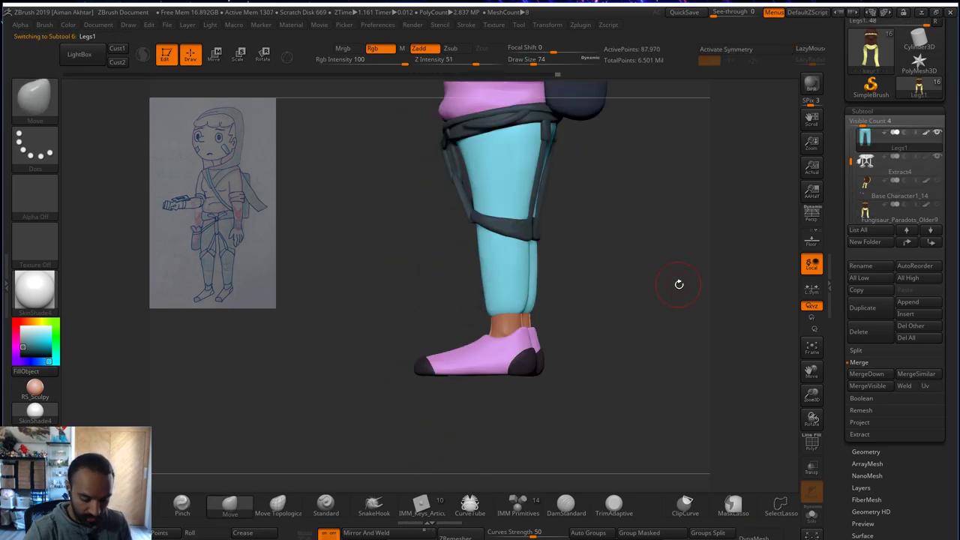
mouse_move(490, 263)
shift+mouse_down()
mouse_move(507, 233)
mouse_move(512, 258)
shift+mouse_up()
drag(568, 244, 613, 223)
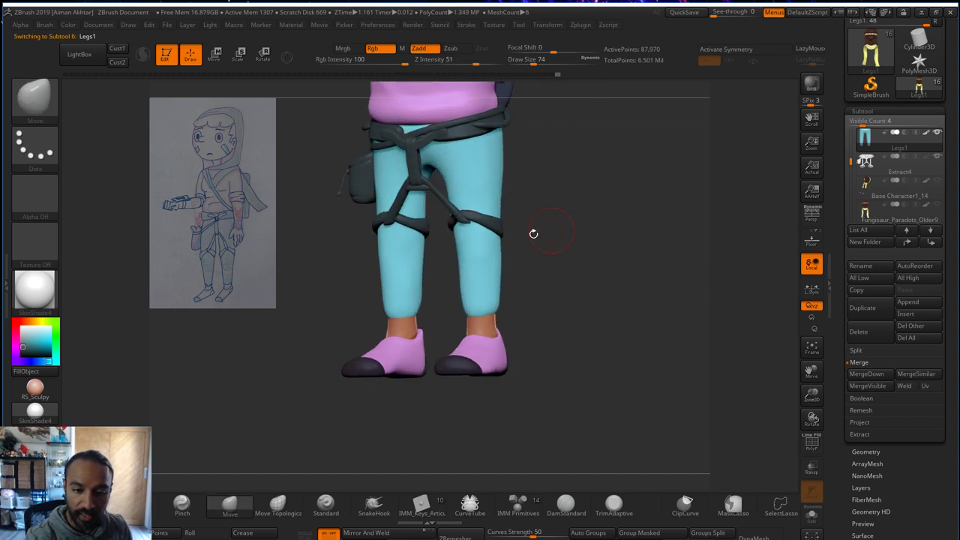
shift+drag(468, 263, 462, 288)
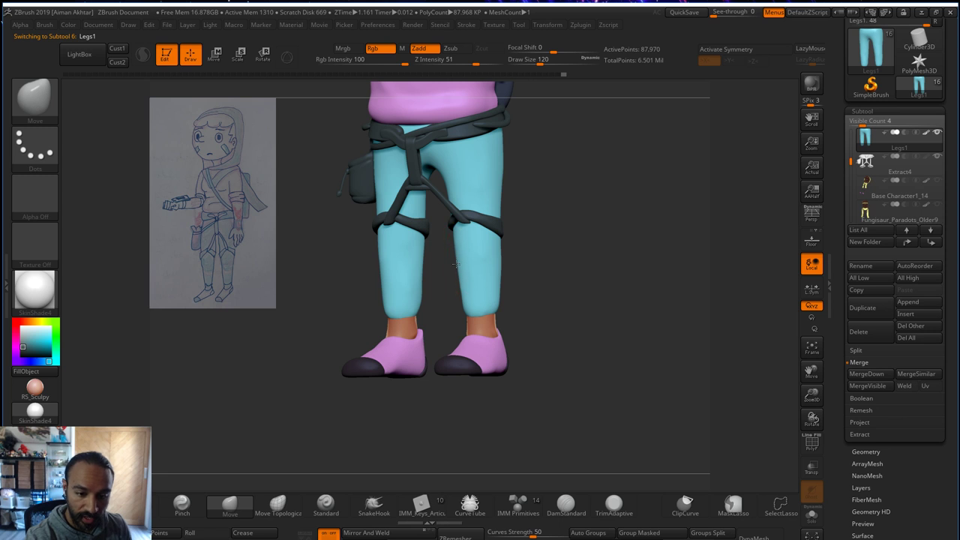
drag(528, 256, 558, 251)
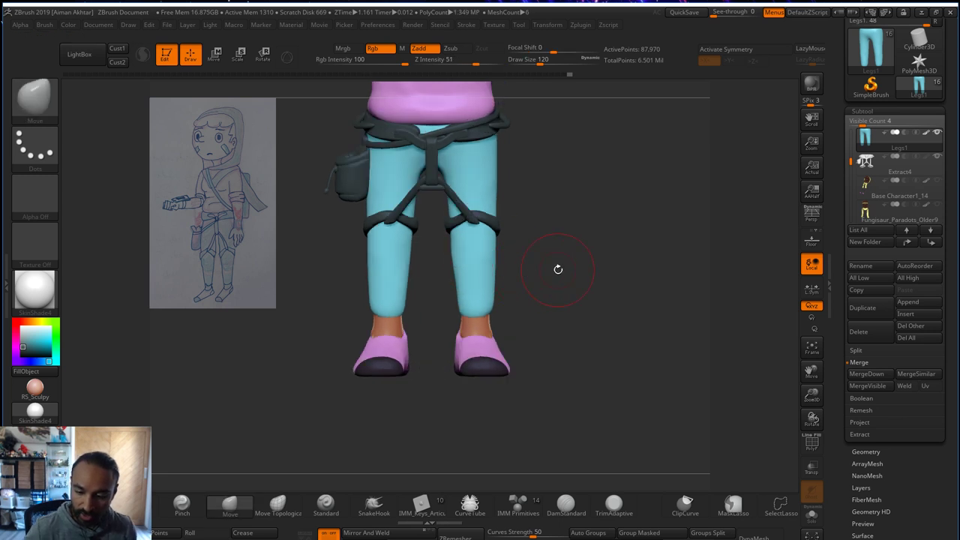
drag(651, 309, 624, 385)
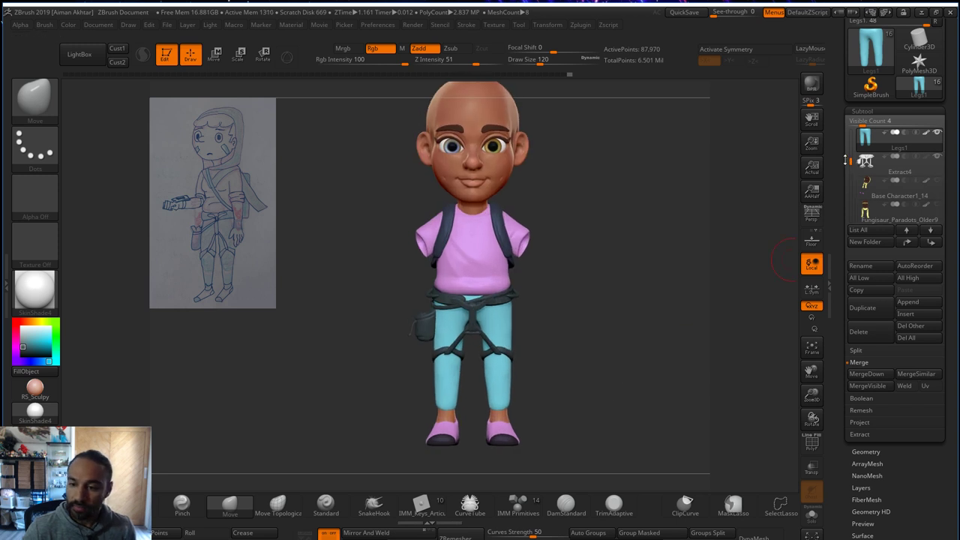
- Show the Sleeves subtool so the character's arms are included in the upper-body view
drag(852, 161, 852, 133)
click(937, 157)
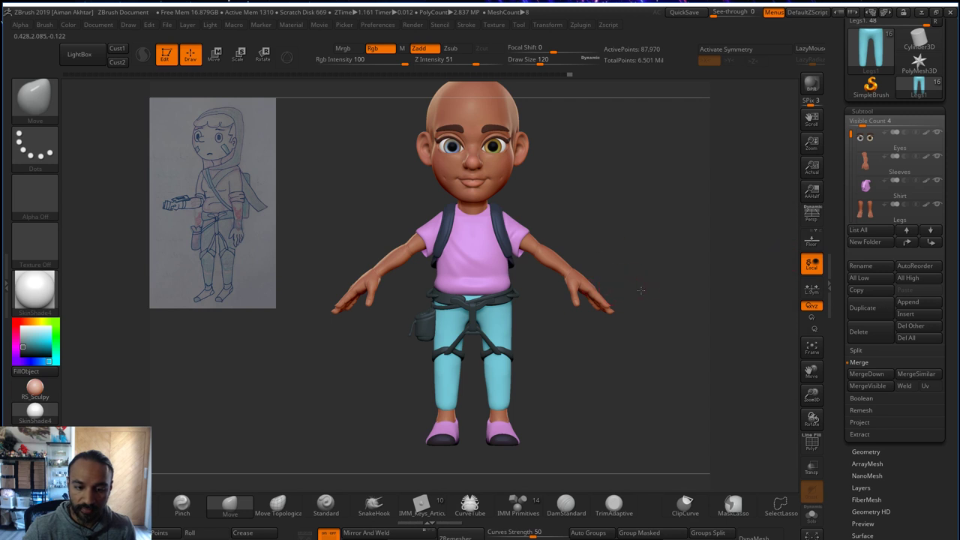
mouse_move(641, 290)
mouse_down()
mouse_move(675, 288)
mouse_move(603, 283)
mouse_move(636, 280)
mouse_up()
alt+drag(631, 182, 652, 280)
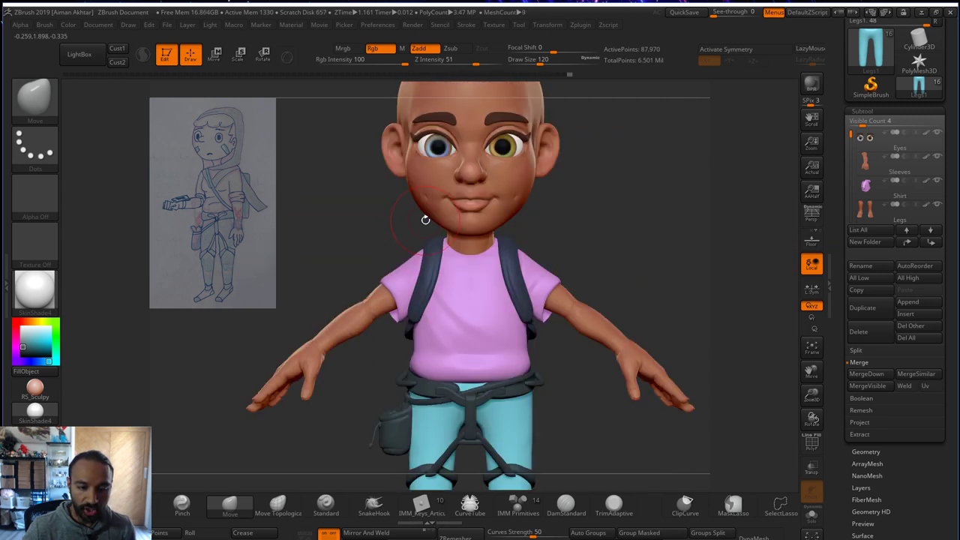
- Isolate the PM3D_Sphere3D2 backpack with its polygroups displayed and duplicate it
alt+click(430, 268)
click(811, 516)
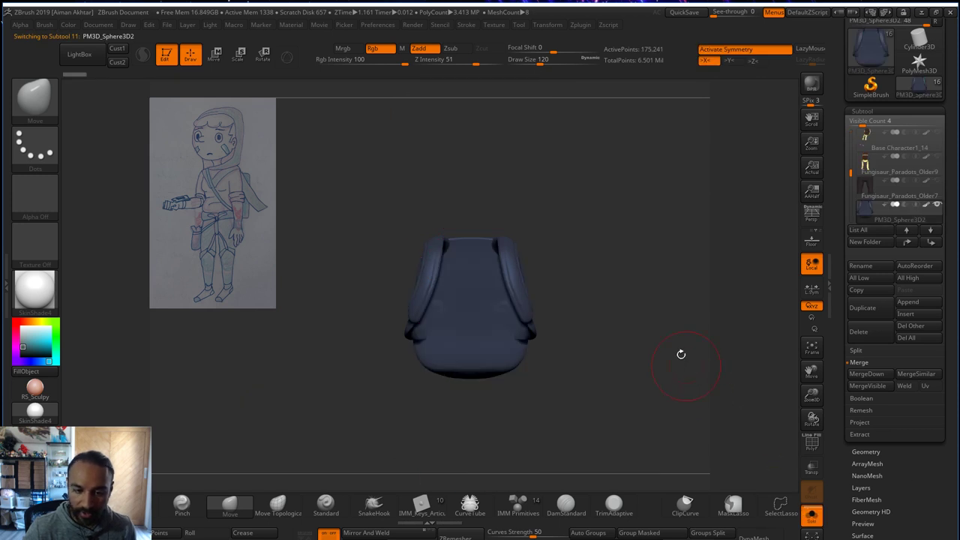
drag(681, 354, 776, 403)
click(812, 449)
alt+drag(619, 316, 616, 368)
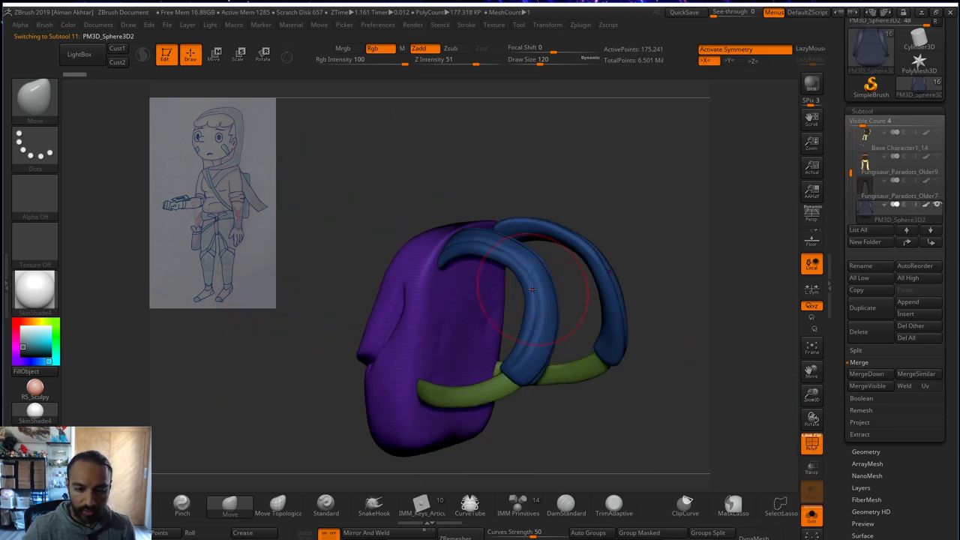
click(867, 313)
mouse_move(852, 180)
mouse_down()
mouse_move(852, 188)
mouse_move(849, 178)
mouse_up()
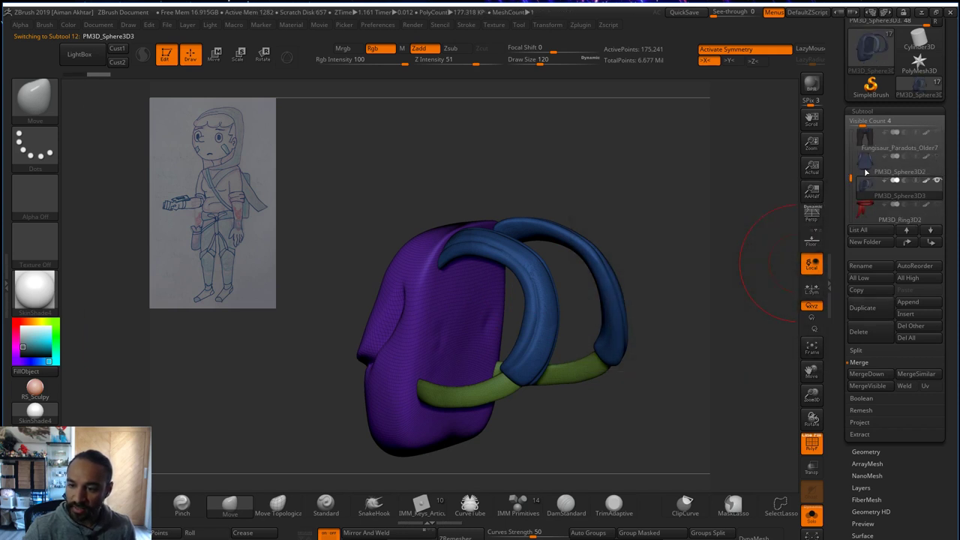
- Isolate the purple bag body polygroup in the duplicated backpack and delete the hidden strap geometry
key(ctrl+shift)
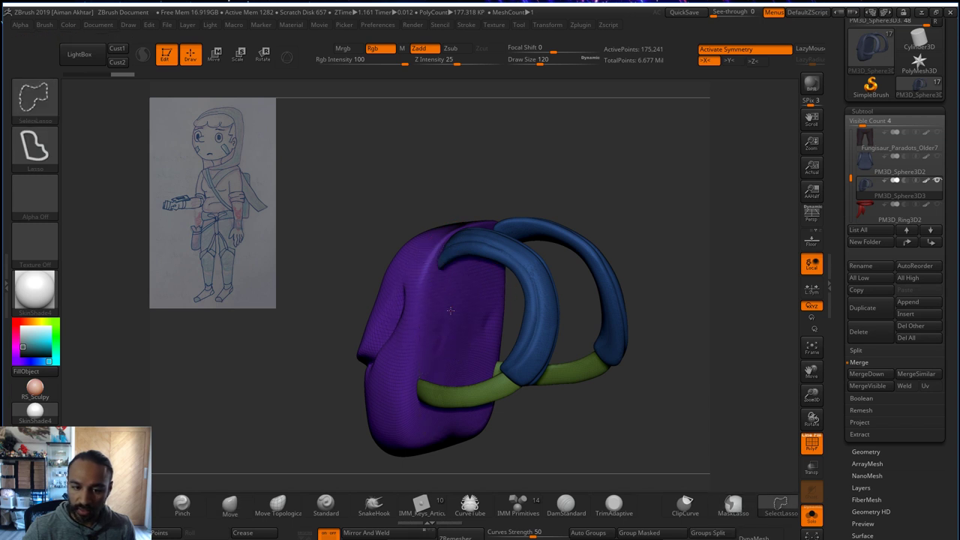
ctrl+shift+click(451, 311)
ctrl+shift+click(416, 278)
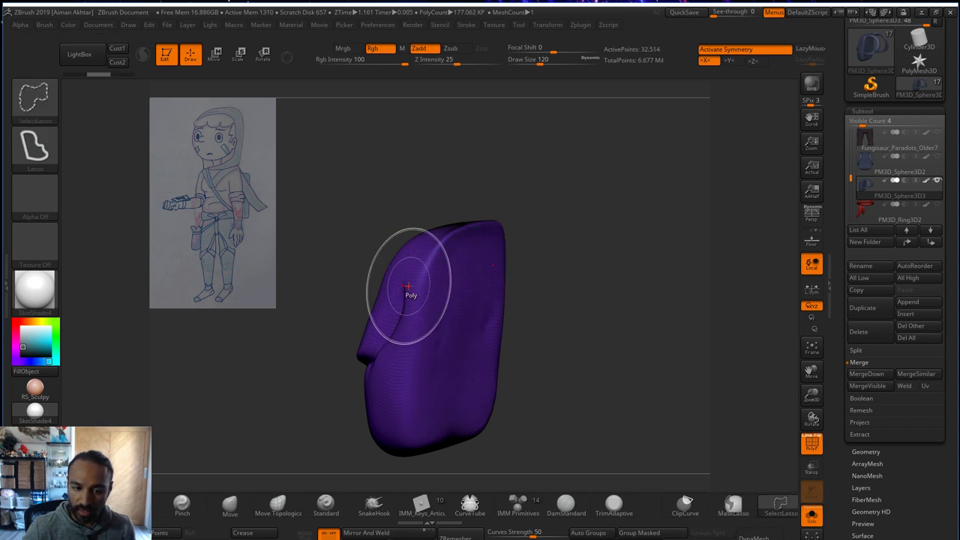
drag(570, 360, 748, 454)
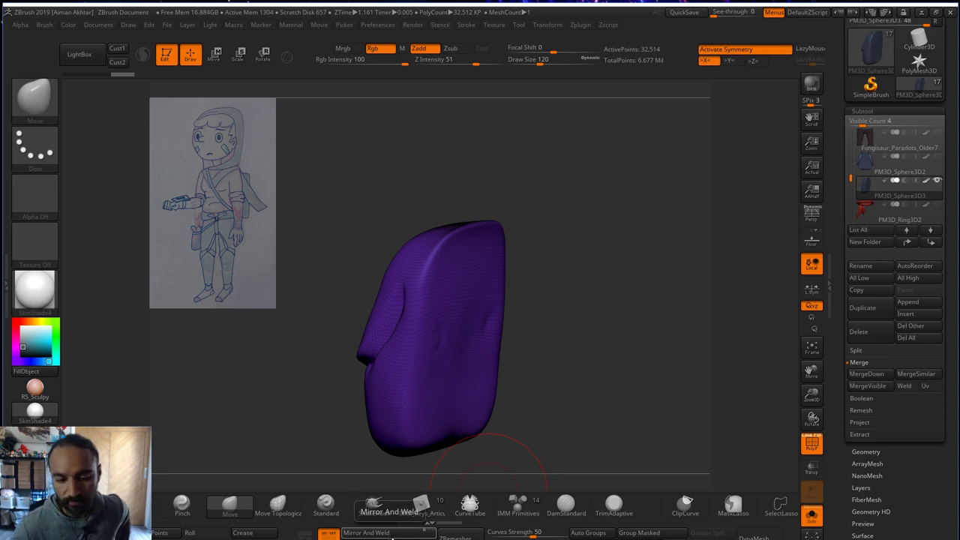
click(390, 539)
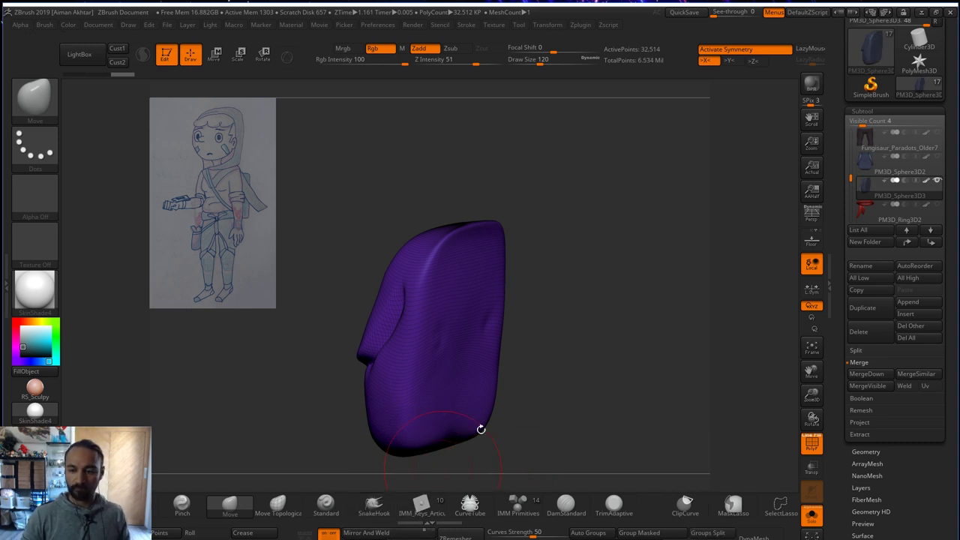
- Turn off the polygroup wireframe and Solo to show the duplicated bag body on the full character in side view
drag(718, 325, 788, 413)
click(811, 448)
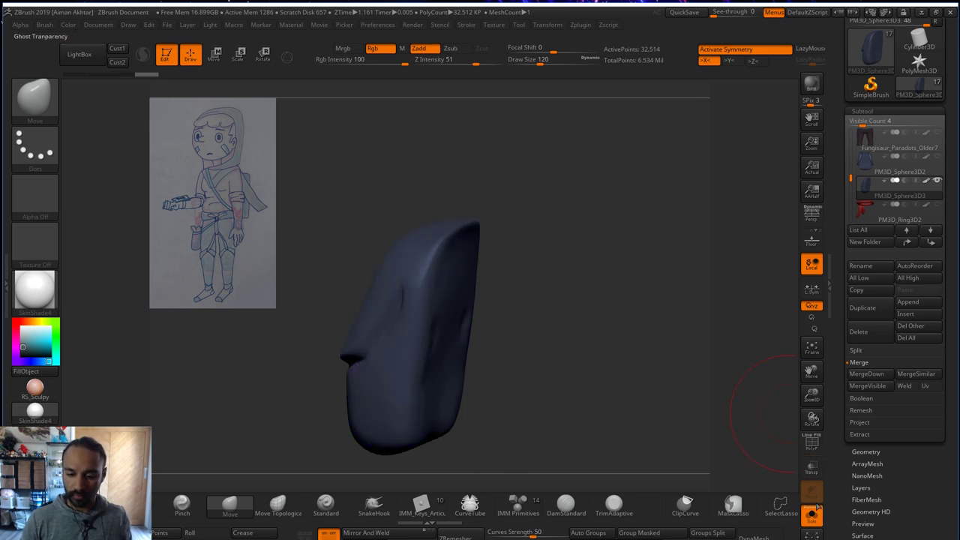
click(812, 516)
drag(754, 446, 735, 278)
drag(654, 280, 494, 285)
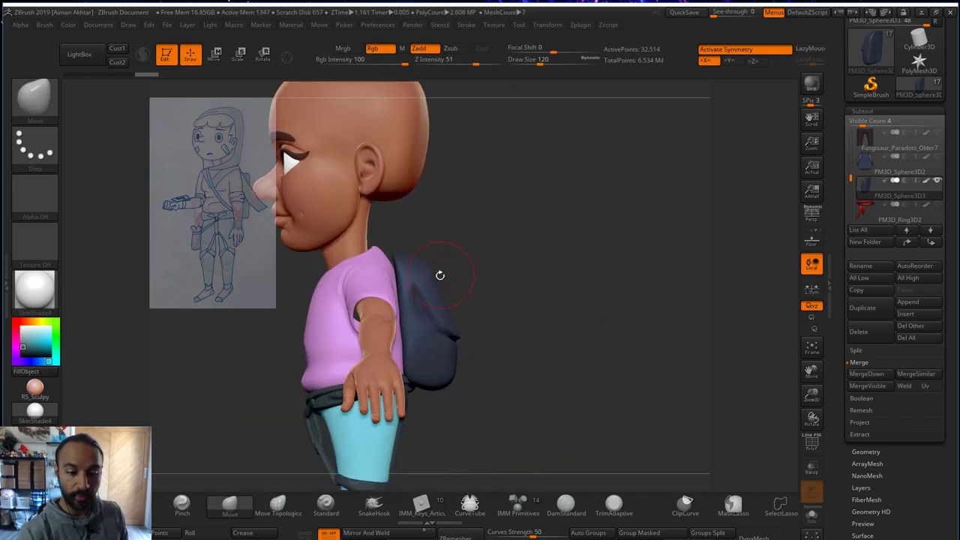
- Pull the backpack's upper back outward with the Move brush at draw size 223, then refine its profile at 154
key(bracketright)
key(bracketright)
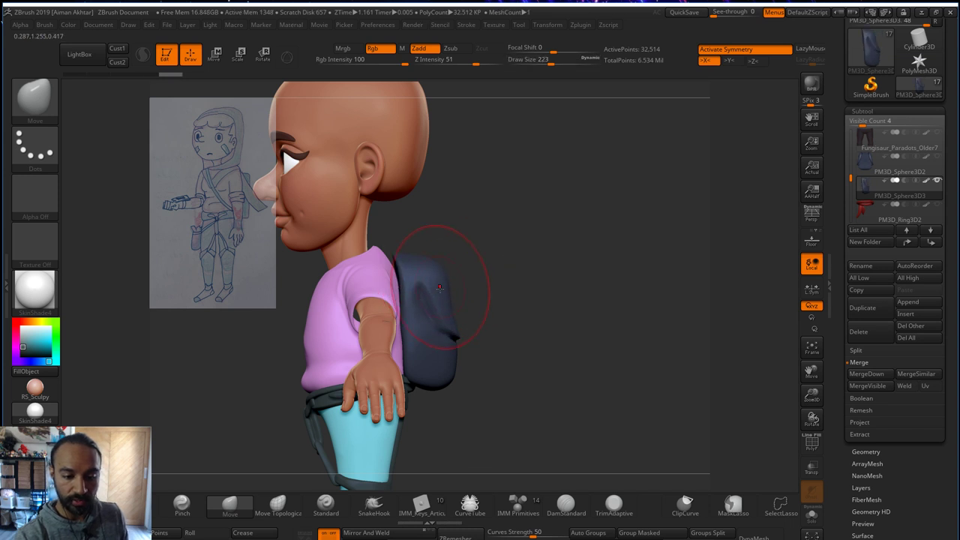
mouse_move(442, 268)
mouse_down()
mouse_move(485, 256)
mouse_move(568, 306)
mouse_up()
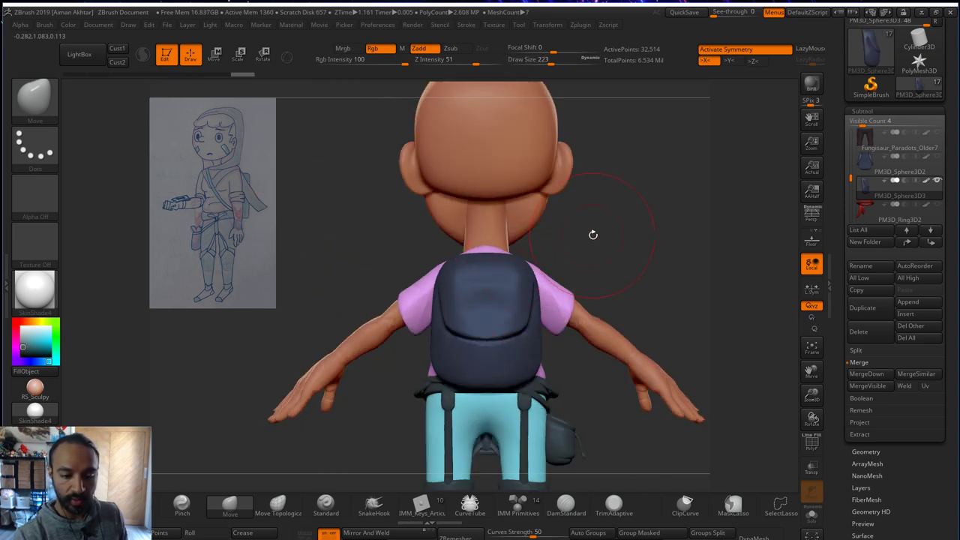
drag(593, 234, 466, 251)
key(s)
drag(453, 317, 436, 309)
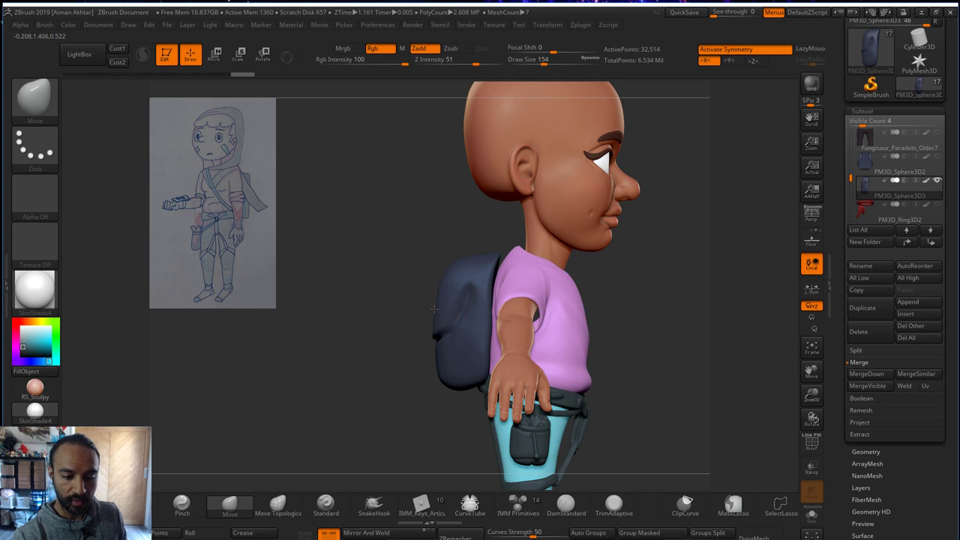
- Carve the crease along the side of the backpack flap with DamStandard at draw size 116
click(574, 507)
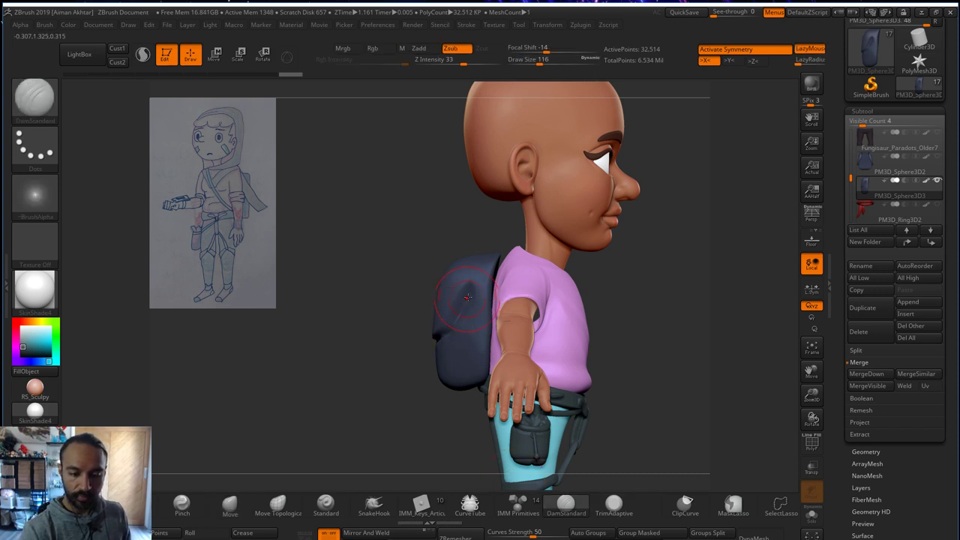
drag(515, 275, 517, 274)
drag(453, 329, 516, 276)
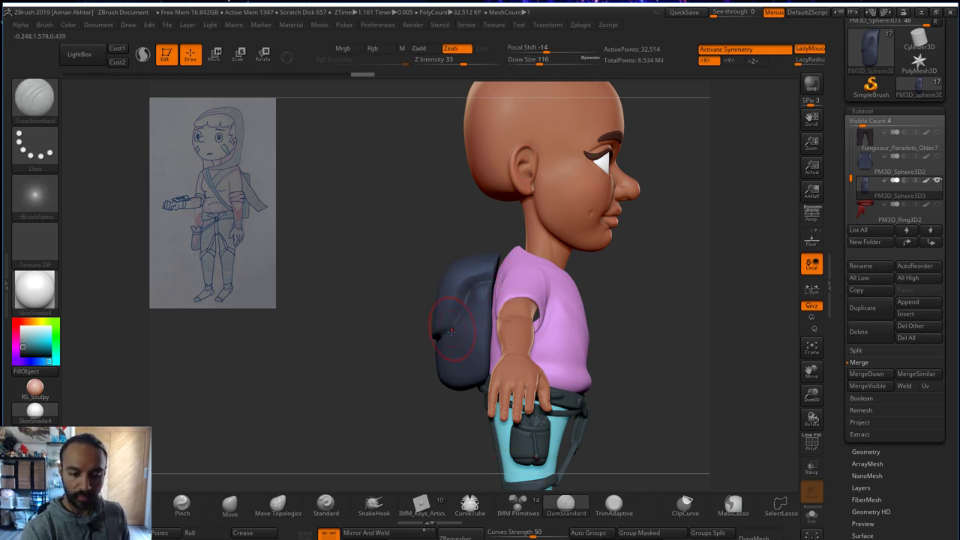
drag(410, 353, 515, 300)
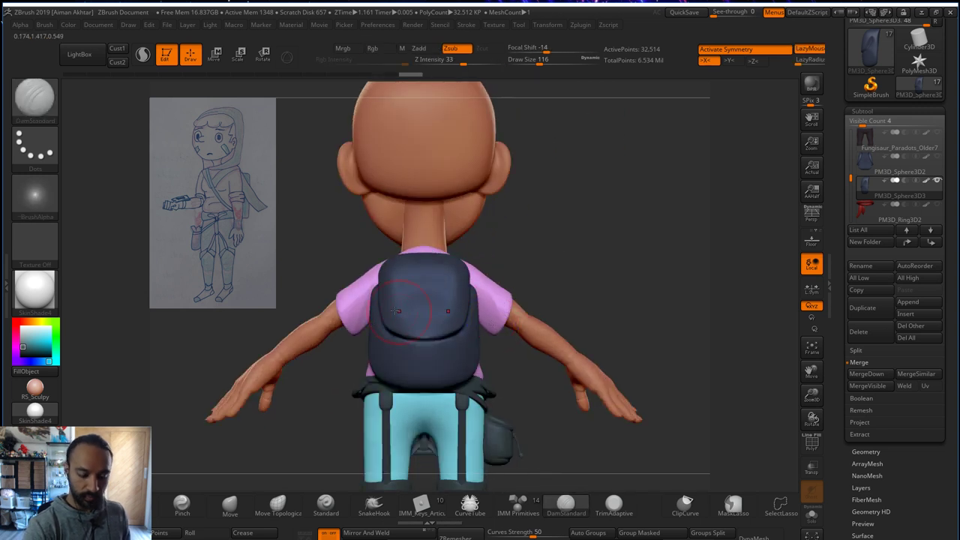
- Adjust the outline of the backpack flap with the Move brush at draw size 108
key(b)
key(m)
key(v)
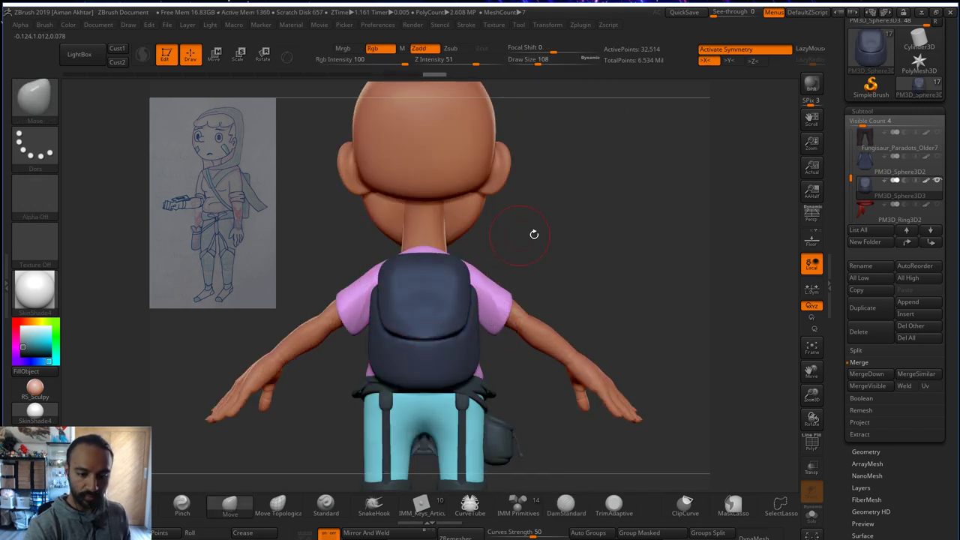
- Flatten and smooth the side panel of the backpack with hPolish at draw size 97
drag(534, 233, 407, 307)
key(b)
key(h)
key(p)
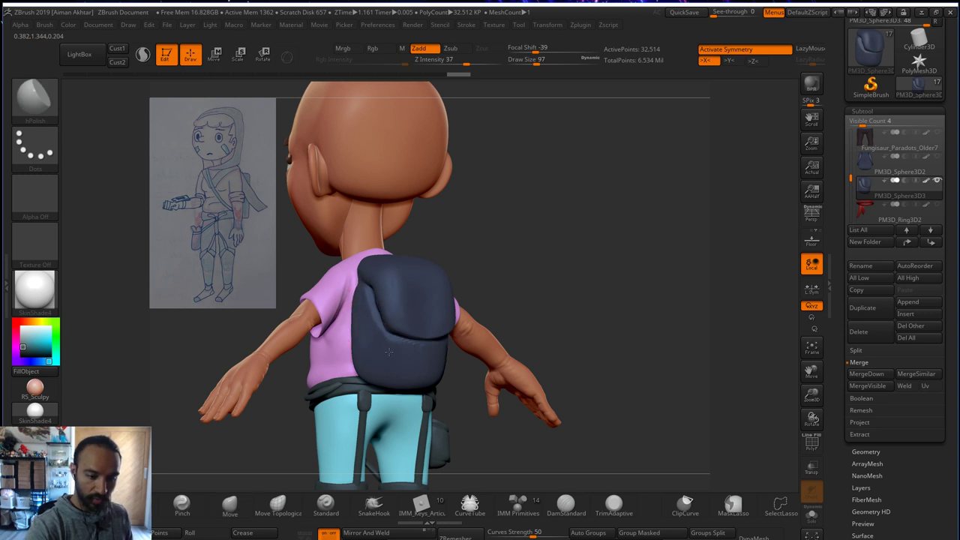
key(shift)
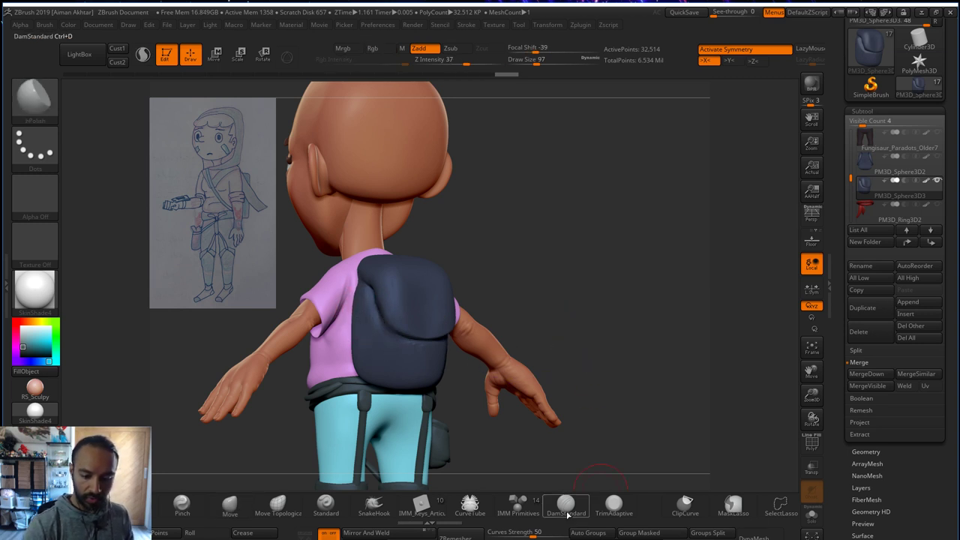
- Define the flap's side and lower edge against the bag body with DamStandard at draw size 97
click(565, 502)
drag(527, 436, 383, 292)
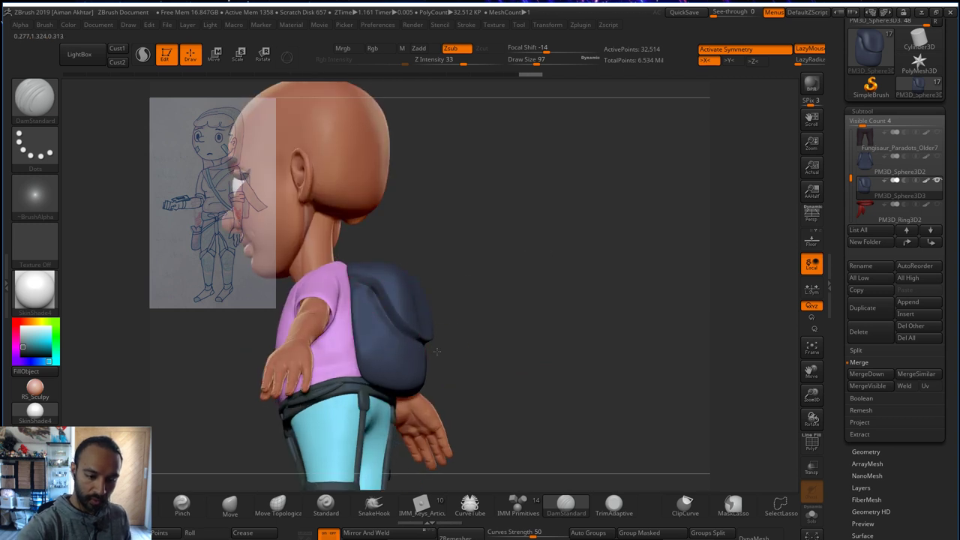
shift+drag(422, 345, 423, 346)
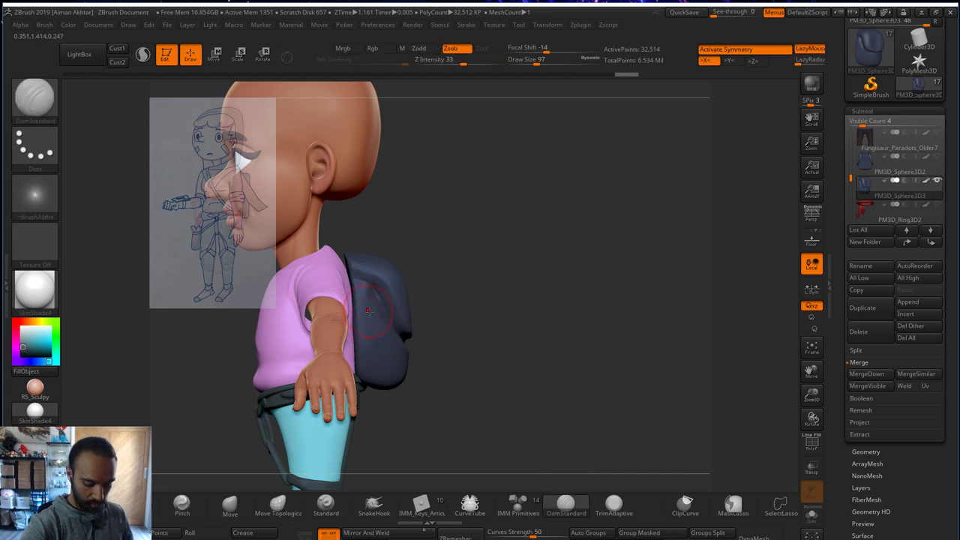
- Polish the backpack's side with hPolish and tighten the flap's side crease with the Pinch brush at draw size 97
key(2)
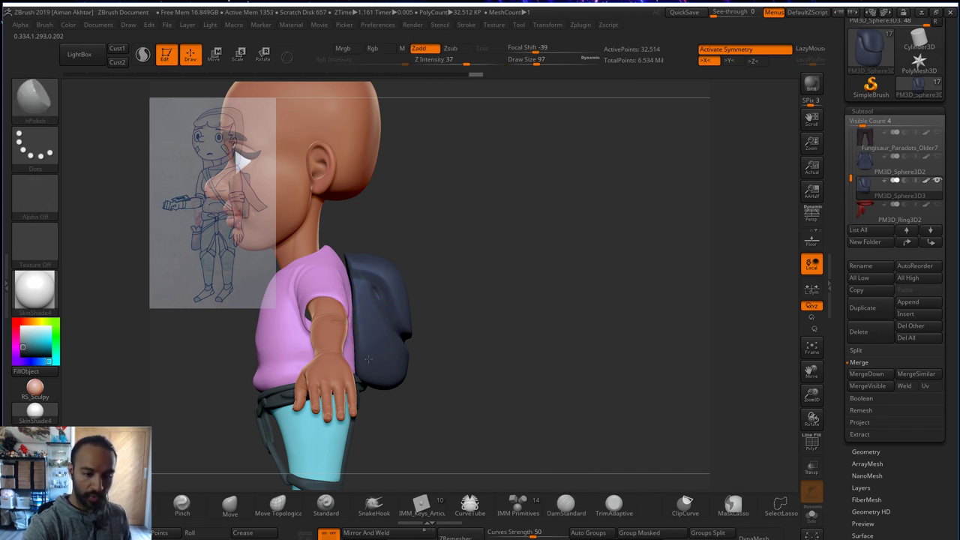
key(b)
key(p)
key(i)
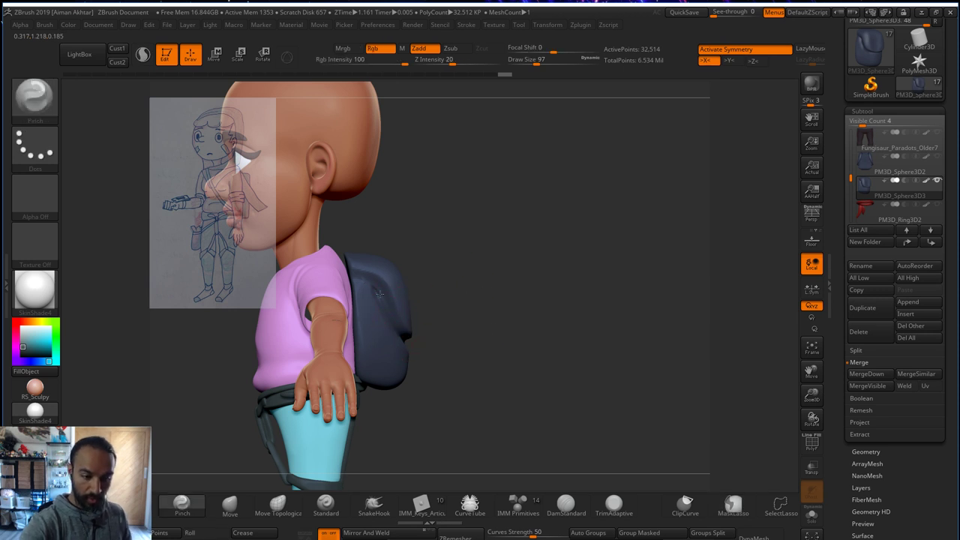
mouse_move(481, 304)
mouse_down()
mouse_move(455, 291)
mouse_move(389, 307)
mouse_up()
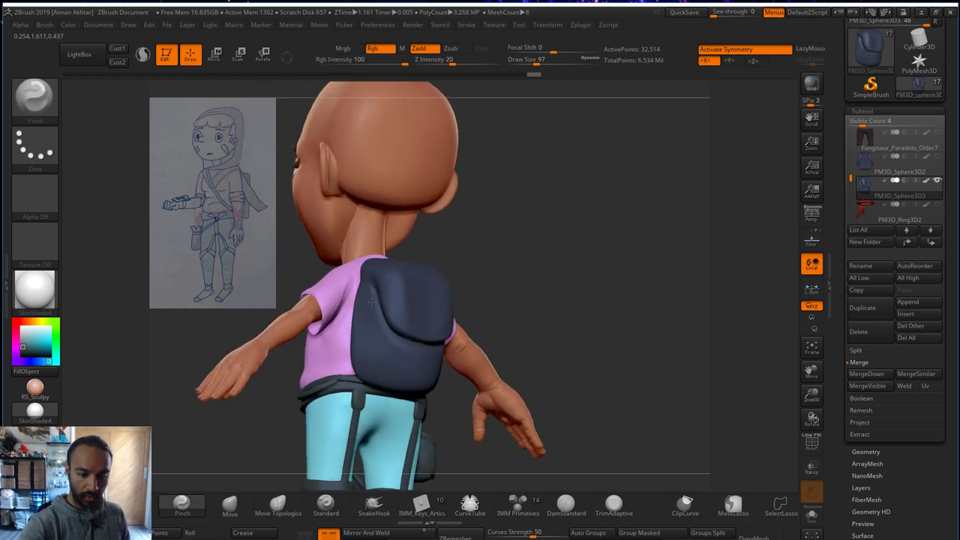
- Deepen the flap's side crease with DamStandard at draw size 97 and smooth the surrounding backpack surface
click(566, 502)
mouse_move(563, 480)
mouse_down()
mouse_move(480, 390)
mouse_move(380, 306)
mouse_up()
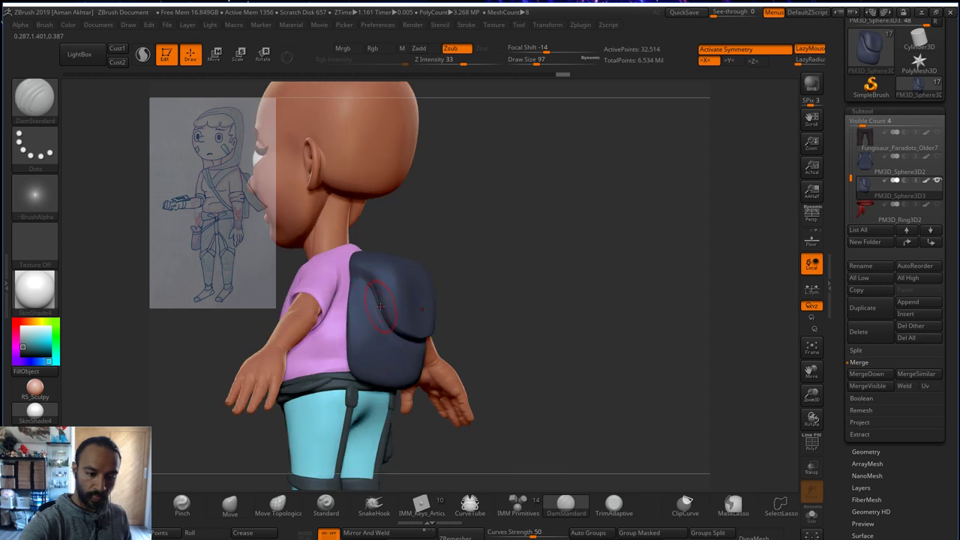
key(shift)
key(shift)
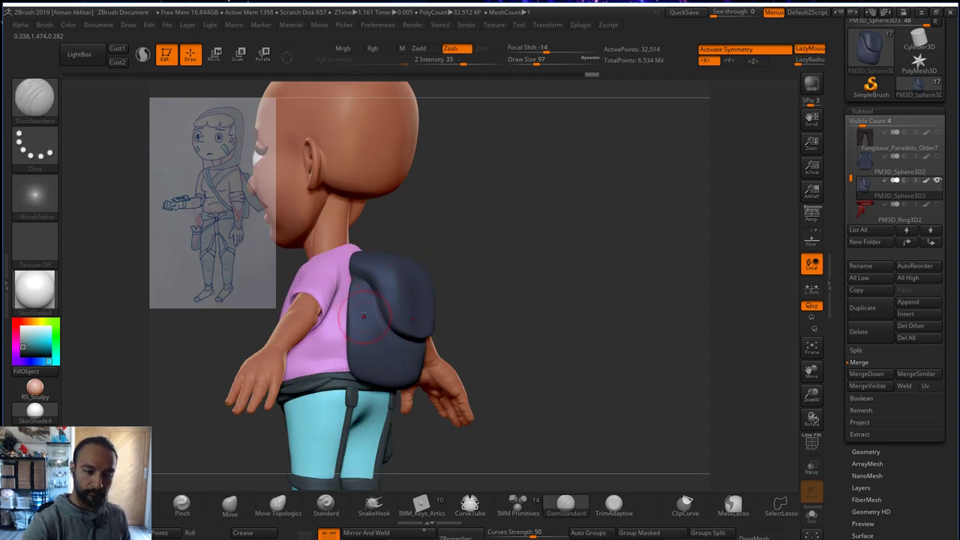
drag(532, 274, 377, 350)
shift+drag(561, 242, 418, 344)
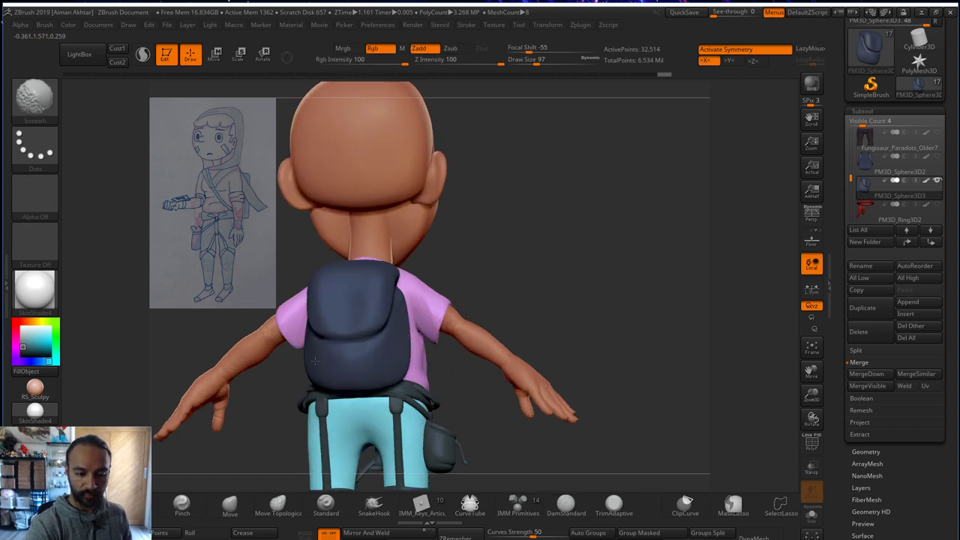
mouse_move(593, 330)
alt+mouse_down()
mouse_move(650, 267)
mouse_move(474, 294)
mouse_move(538, 279)
alt+mouse_up()
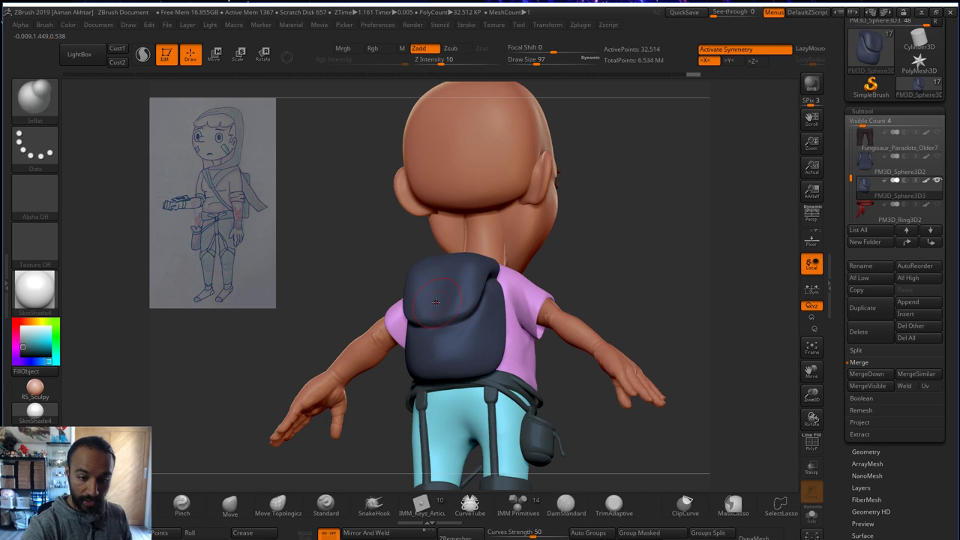
- Puff up the backpack flap with the Inflate brush at draw size 132 and smooth it
key(s)
drag(445, 289, 450, 289)
key(ctrl+1)
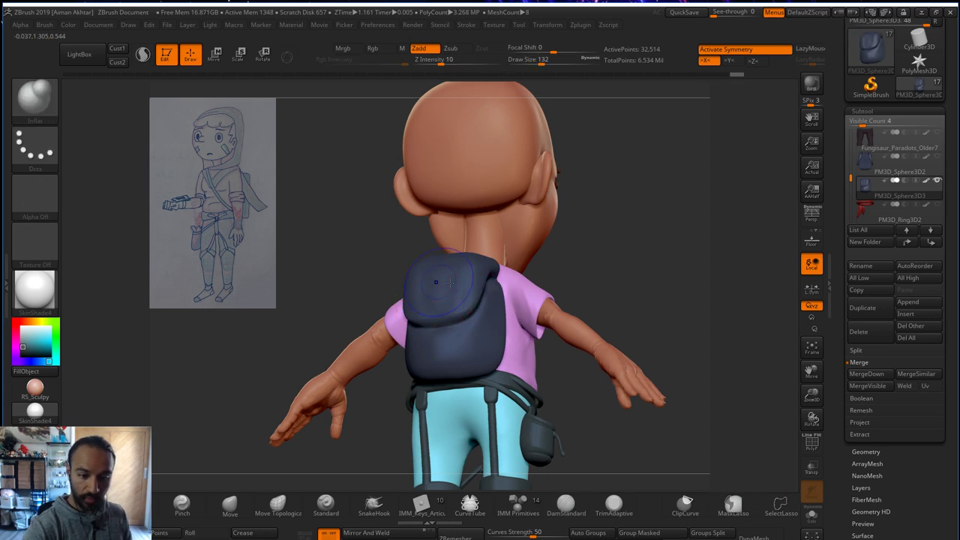
key(shift)
- Sharpen the lower and side edges of the backpack flap with the Pinch brush at draw sizes 51 and 44
mouse_move(595, 257)
mouse_down()
mouse_move(606, 255)
mouse_move(525, 288)
mouse_move(527, 263)
mouse_move(514, 264)
mouse_up()
key(b)
key(p)
key(i)
key(s)
drag(460, 309, 425, 320)
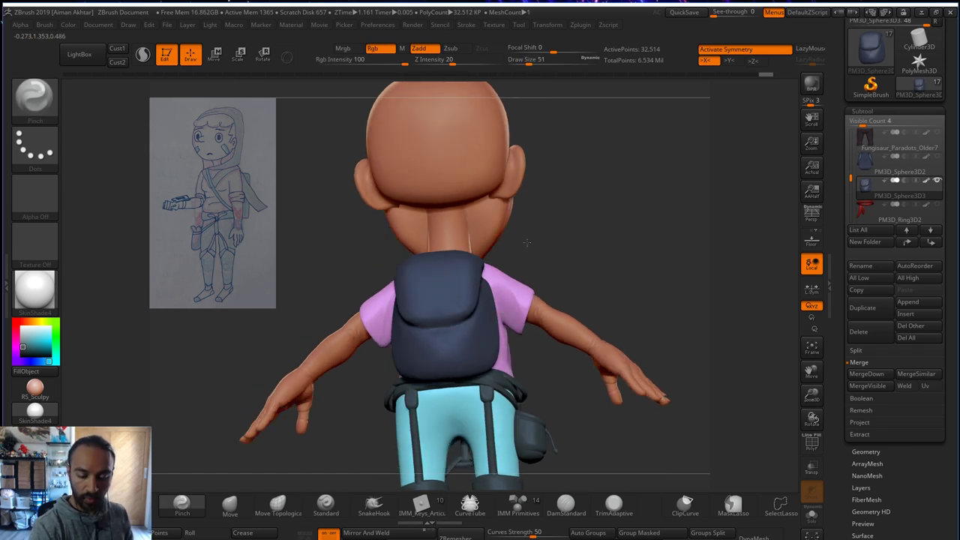
mouse_move(527, 243)
mouse_down()
mouse_move(479, 275)
mouse_move(510, 253)
mouse_up()
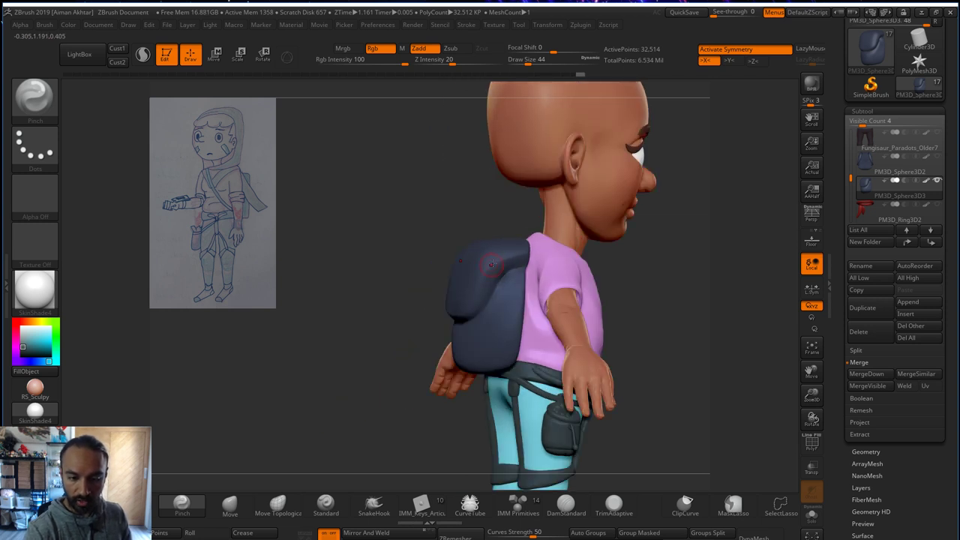
drag(394, 330, 472, 297)
drag(425, 325, 437, 295)
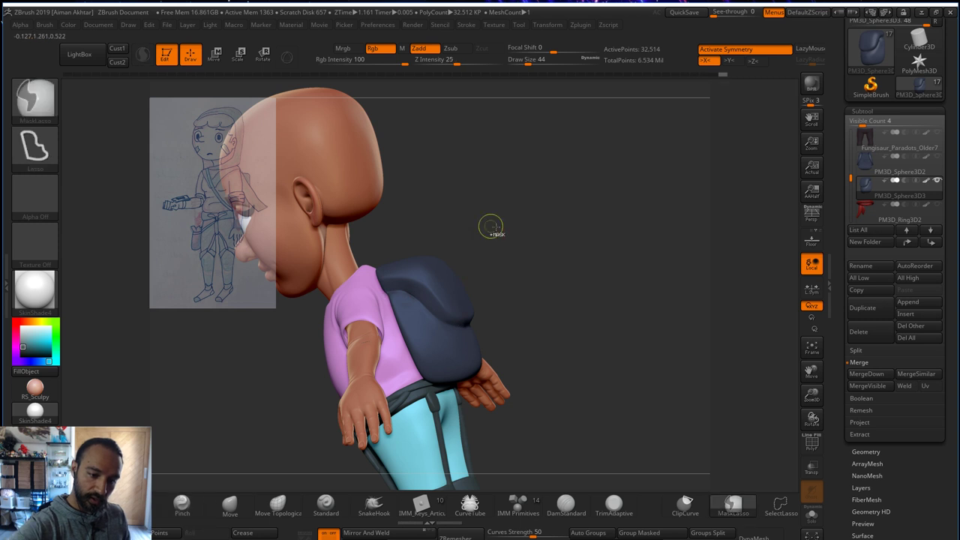
- Clear any mask, then smooth and pinch the backpack's side near the character's back at draw size 44
ctrl+drag(490, 225, 527, 318)
shift+drag(411, 297, 407, 312)
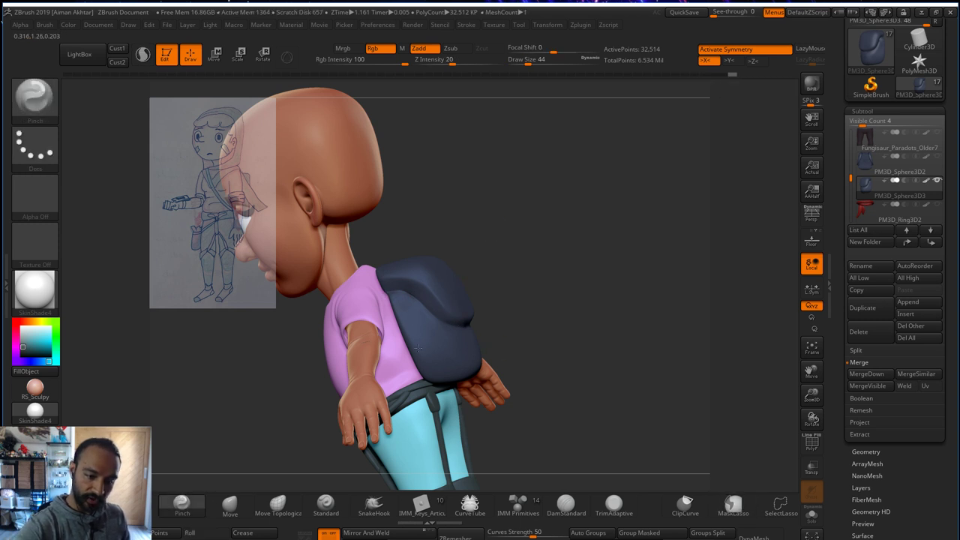
drag(422, 362, 409, 313)
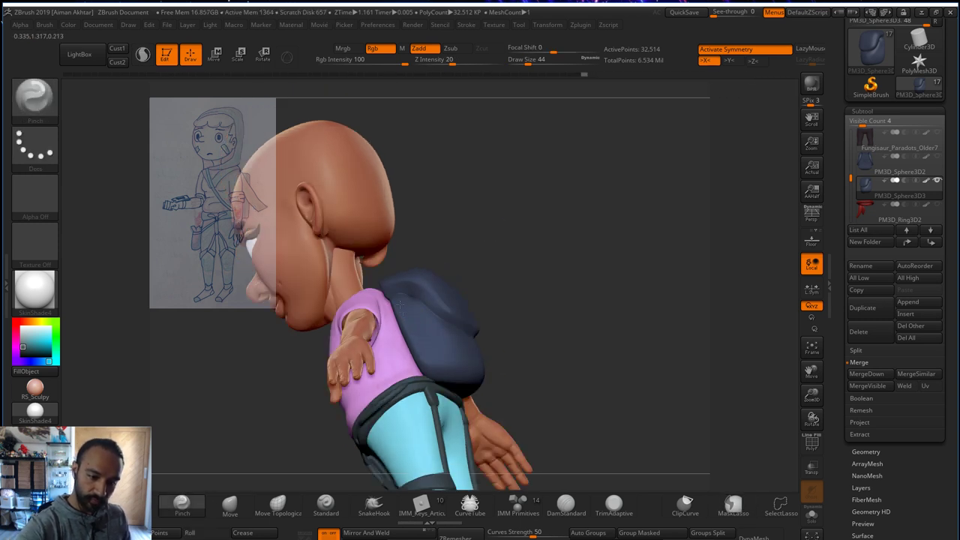
drag(517, 282, 422, 346)
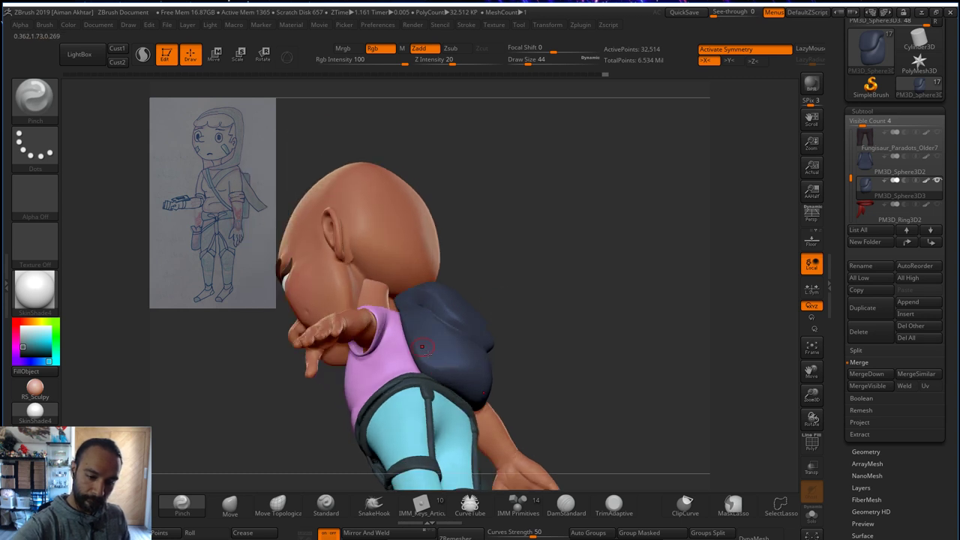
mouse_move(512, 310)
shift+mouse_down()
mouse_move(577, 285)
mouse_move(598, 312)
mouse_move(491, 344)
shift+mouse_up()
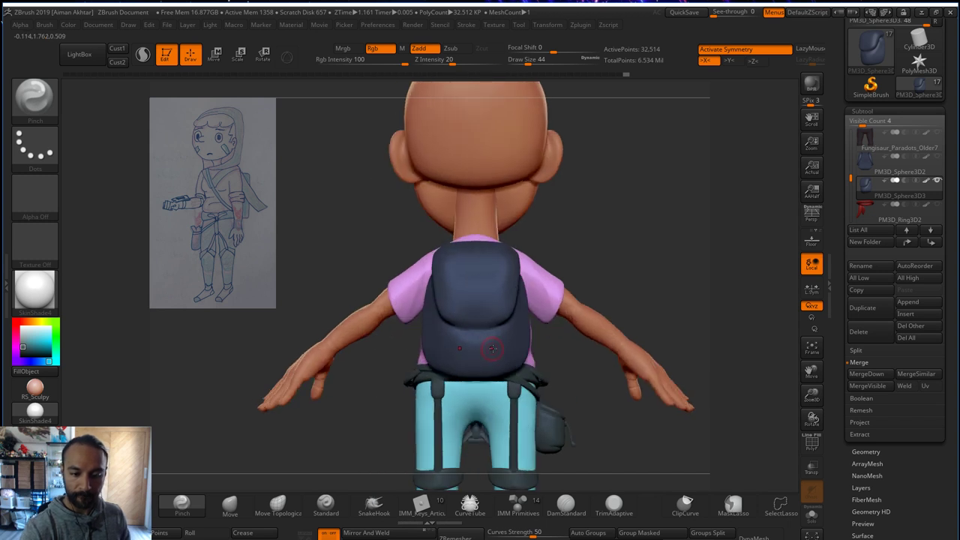
- Reposition the reference drawing and smooth the backpack body below the flap at draw size 59
key(shift)
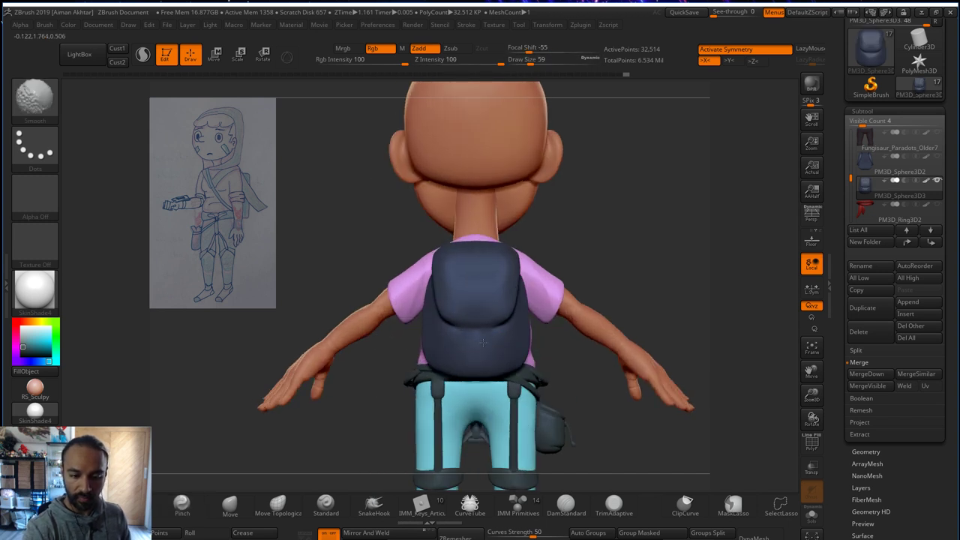
key(z)
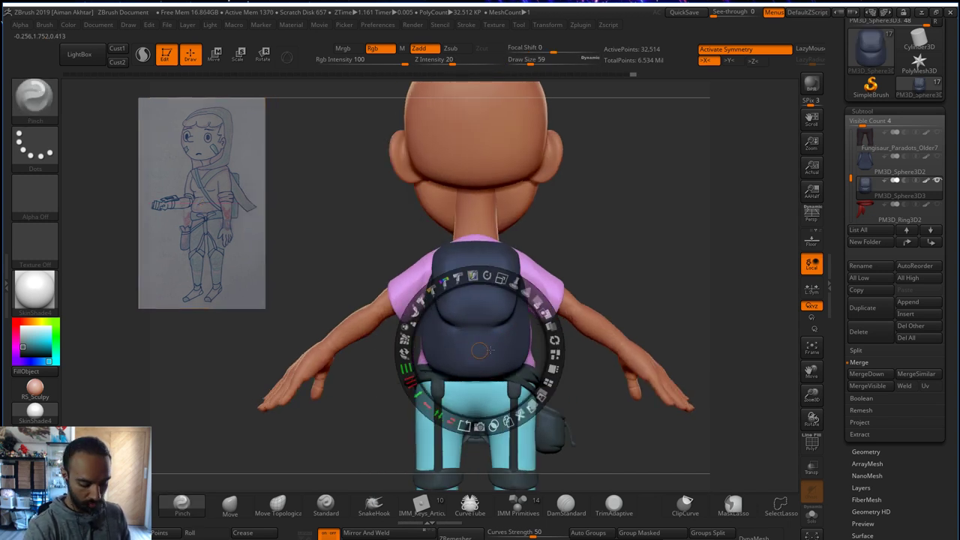
key(z)
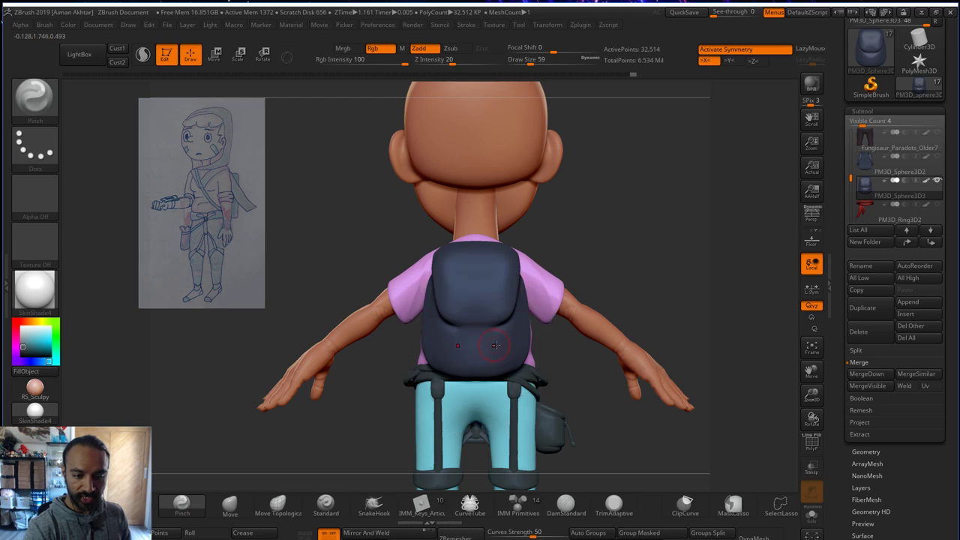
key(shift)
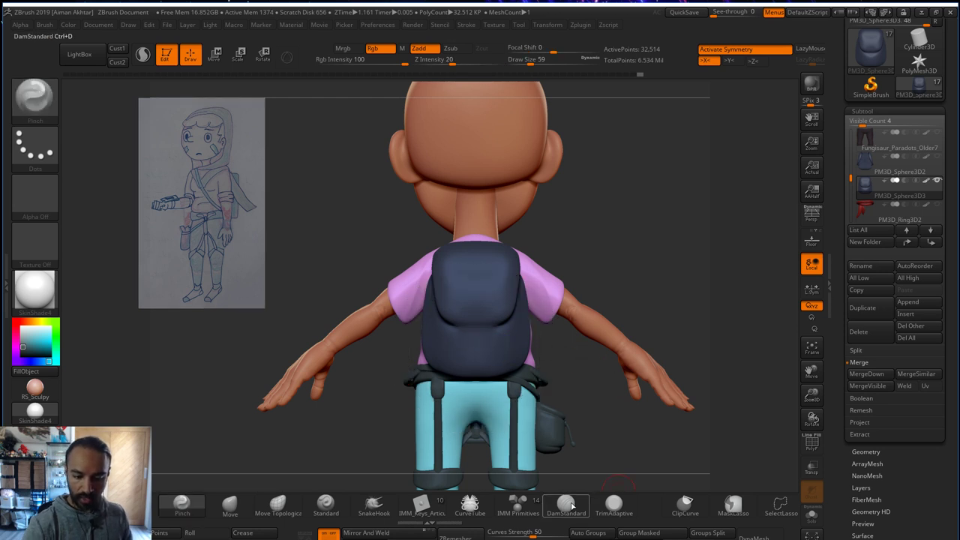
- Recarve the crease beneath the backpack flap with DamStandard at draw size 59 and smooth around it
click(566, 507)
drag(632, 279, 636, 218)
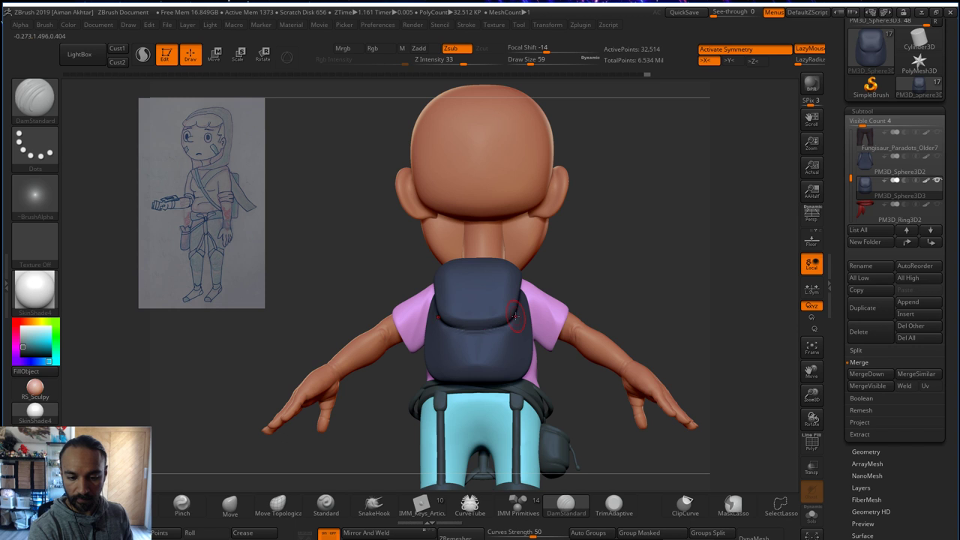
key(shift)
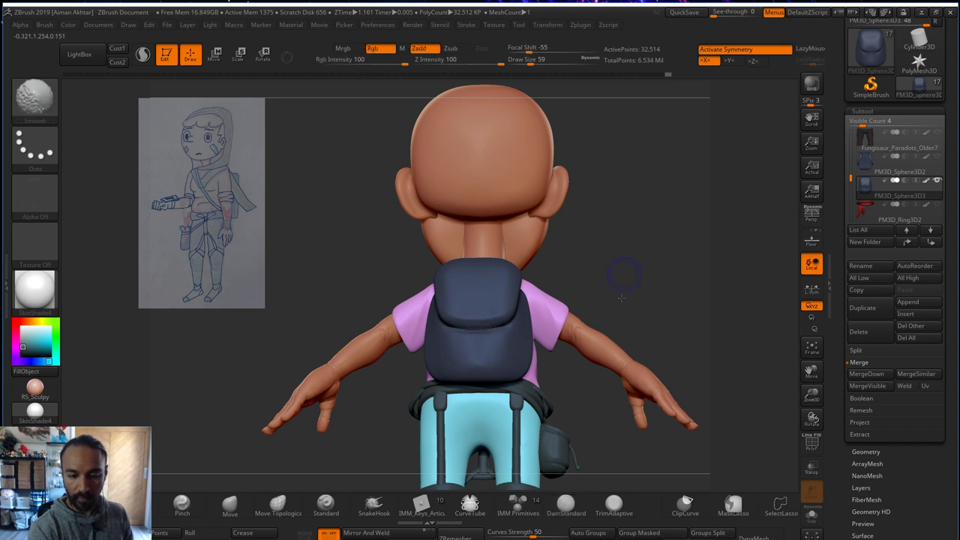
shift+drag(621, 297, 609, 302)
key(shift)
key(ctrl)
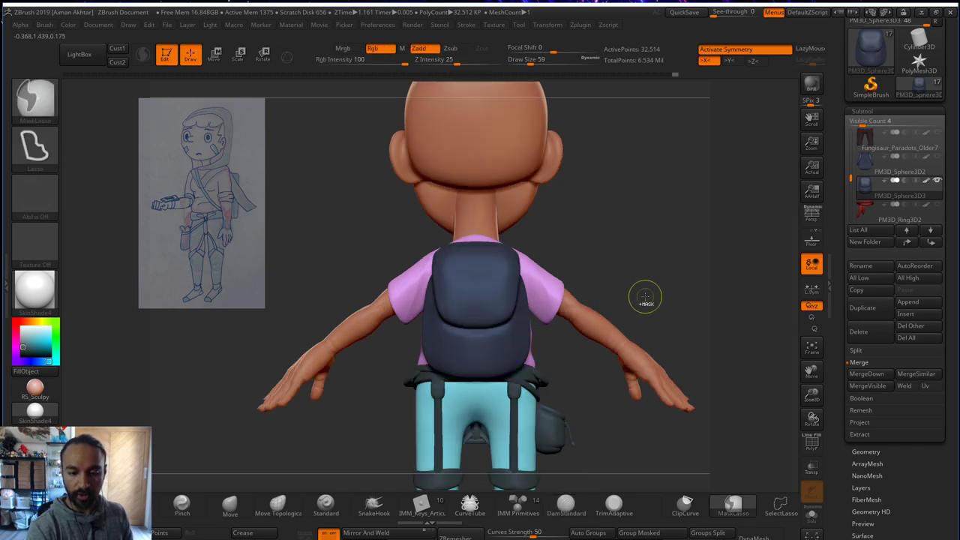
- Remesh the backpack with DynaMesh and lower its resolution to 264
click(866, 452)
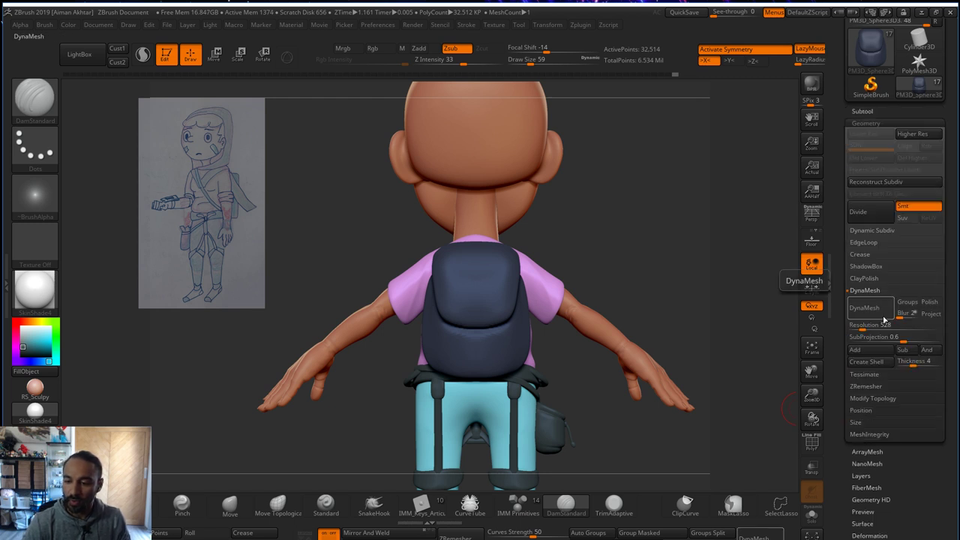
click(864, 307)
key(shift)
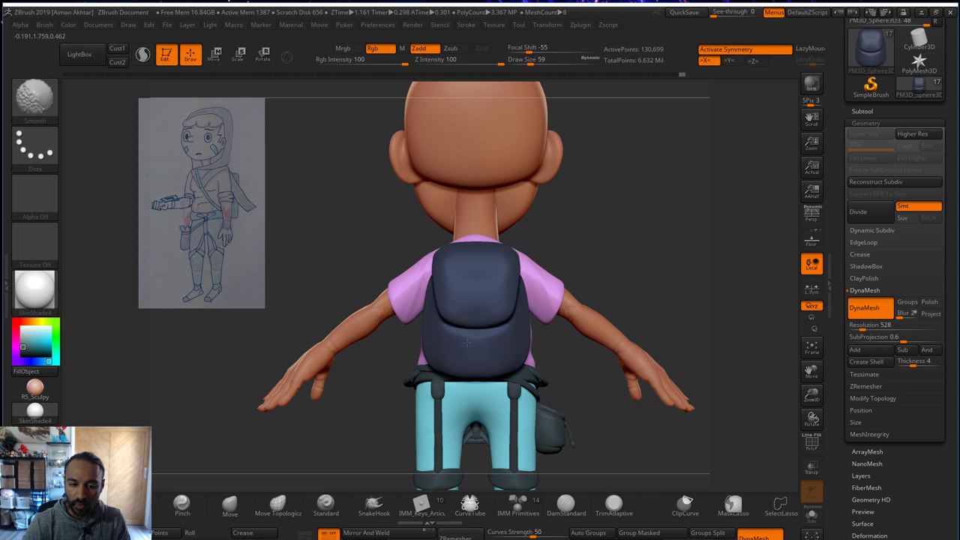
drag(627, 229, 510, 251)
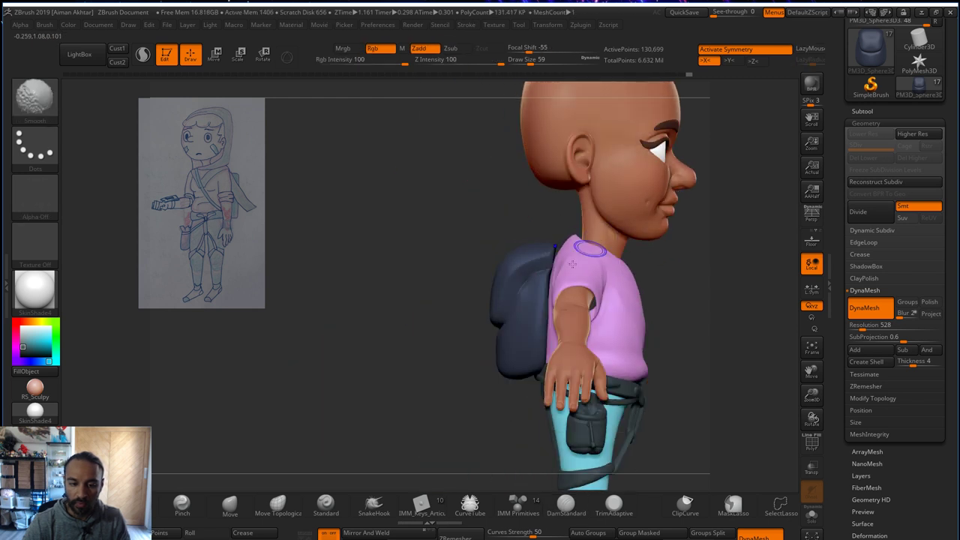
drag(446, 350, 470, 353)
drag(861, 328, 863, 329)
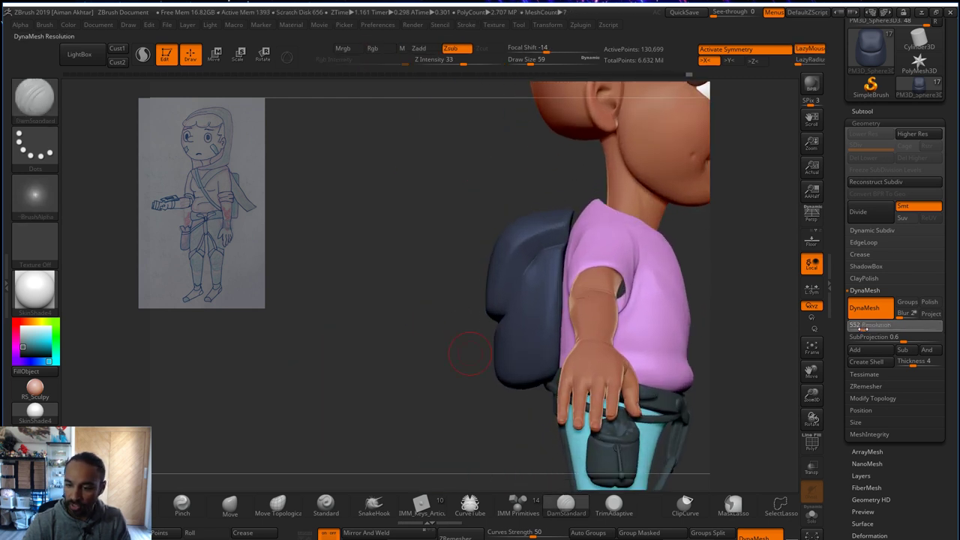
key(ctrl)
mouse_move(487, 359)
ctrl+mouse_down()
mouse_move(420, 354)
mouse_move(453, 374)
mouse_move(417, 405)
ctrl+mouse_up()
drag(480, 381, 516, 328)
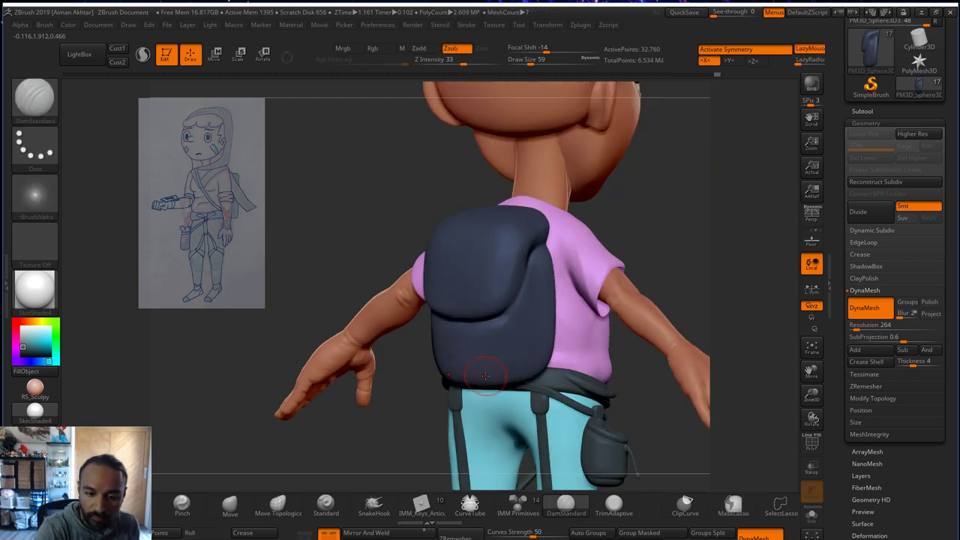
- Smooth the backpack's body and side edges around the flap at draw size 59
key(shift)
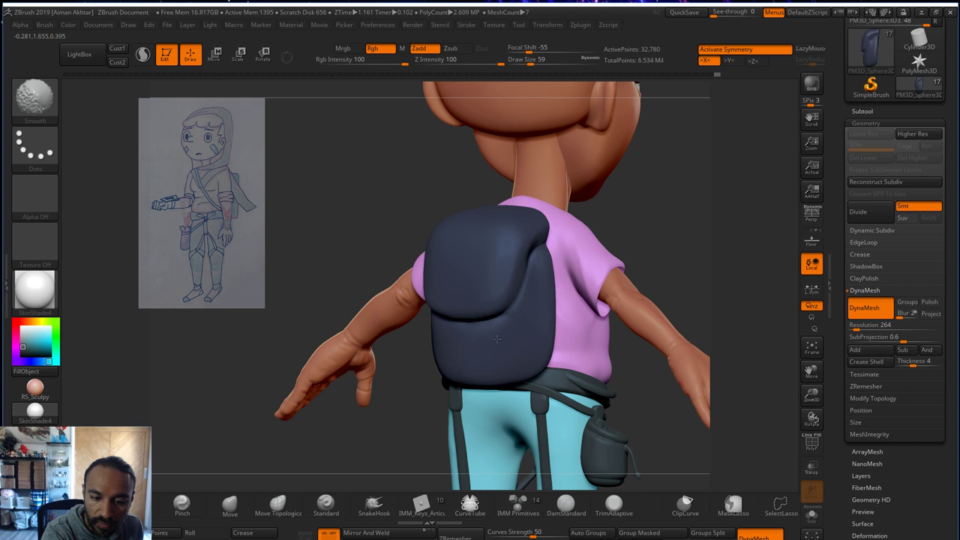
drag(668, 244, 735, 248)
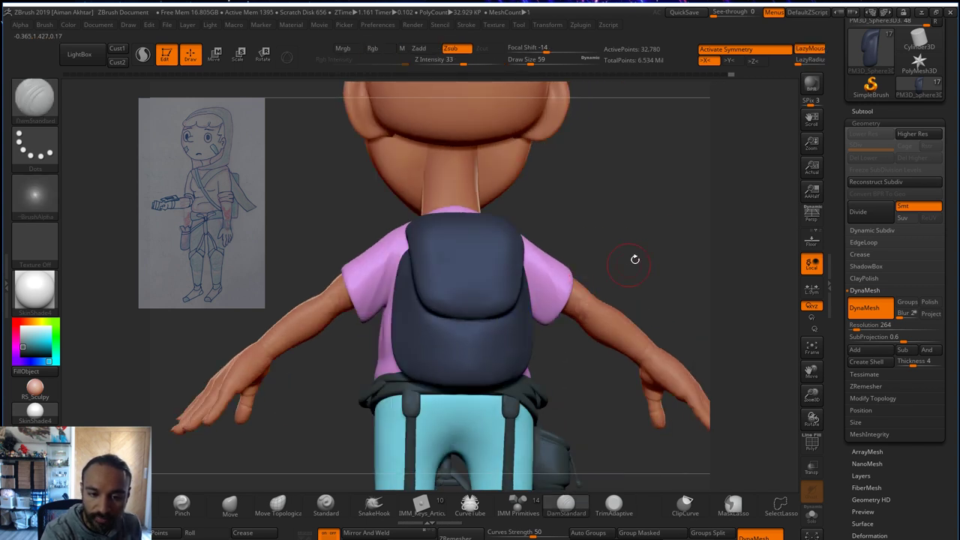
drag(635, 259, 505, 262)
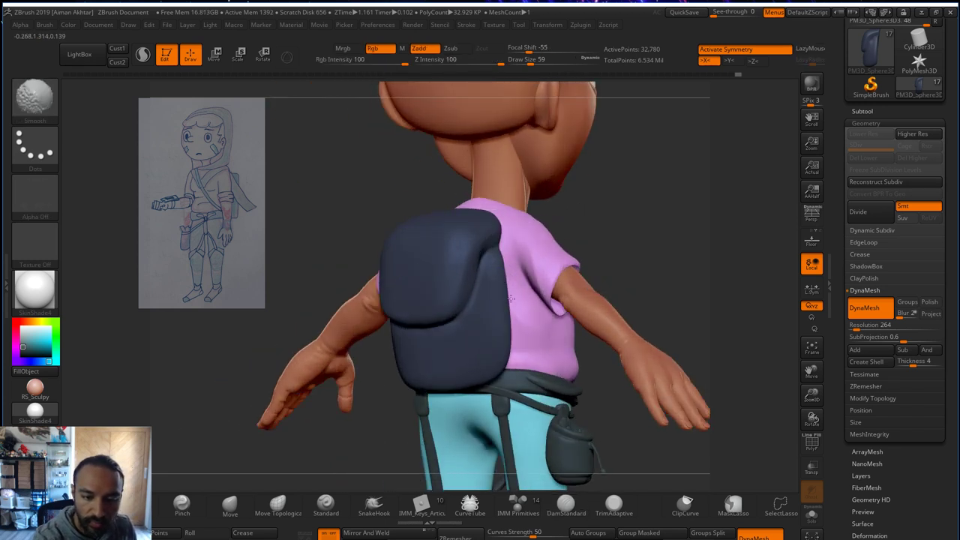
key(shift)
key(shift)
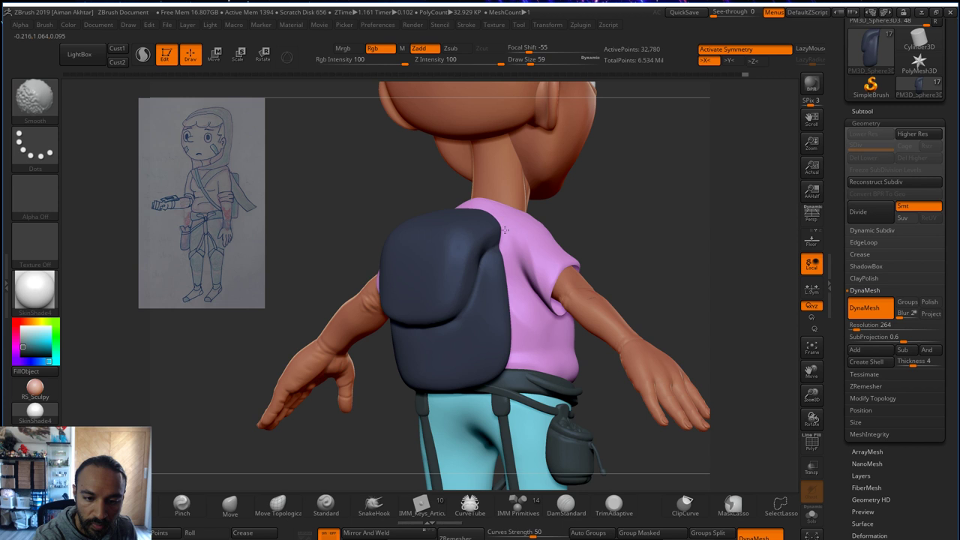
mouse_move(640, 177)
mouse_down()
mouse_move(432, 226)
mouse_move(455, 204)
mouse_up()
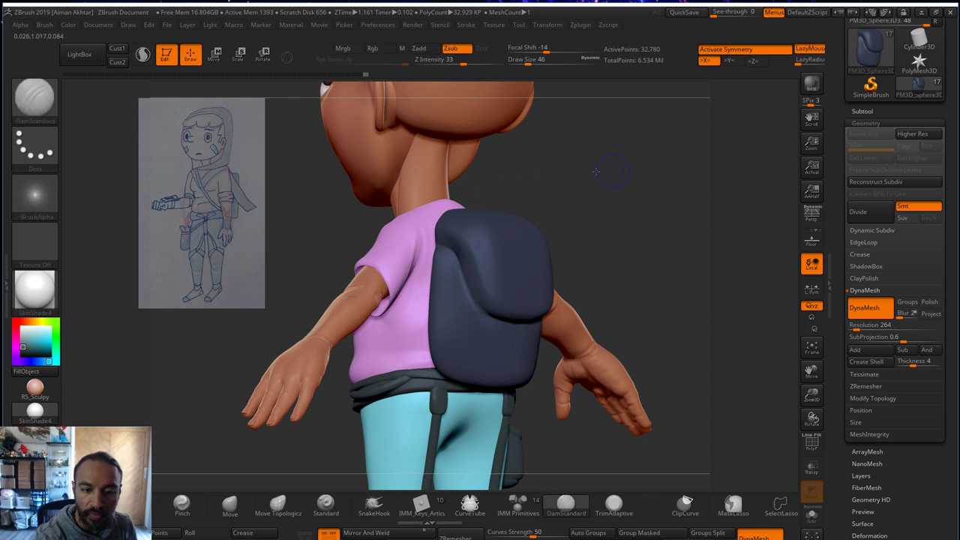
- Select the shirt and lasso-mask a thin diagonal strap band from one shoulder to the opposite side of the waist
shift+click(605, 163)
alt+drag(553, 210, 499, 223)
mouse_move(510, 221)
shift+mouse_down()
mouse_move(583, 218)
mouse_move(735, 300)
mouse_move(679, 319)
mouse_move(675, 338)
shift+mouse_up()
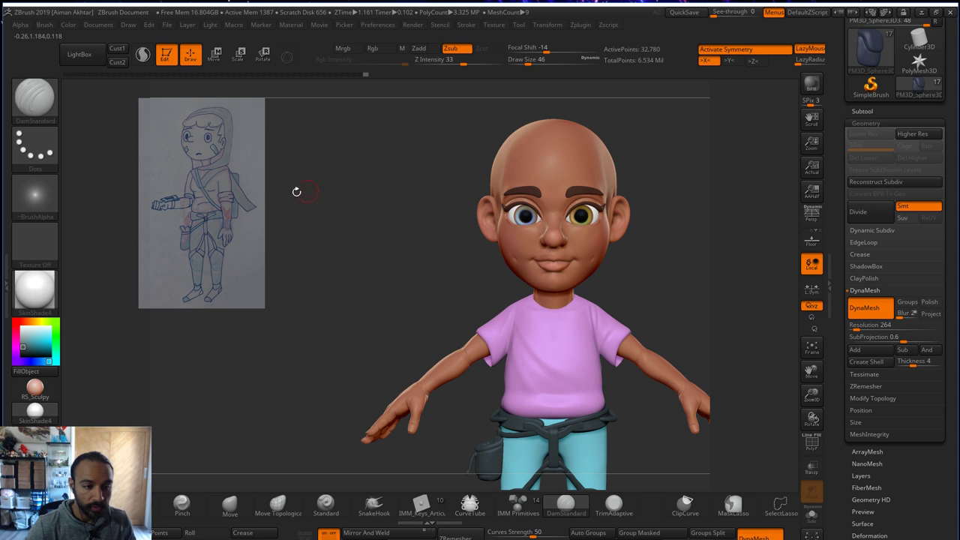
alt+click(577, 371)
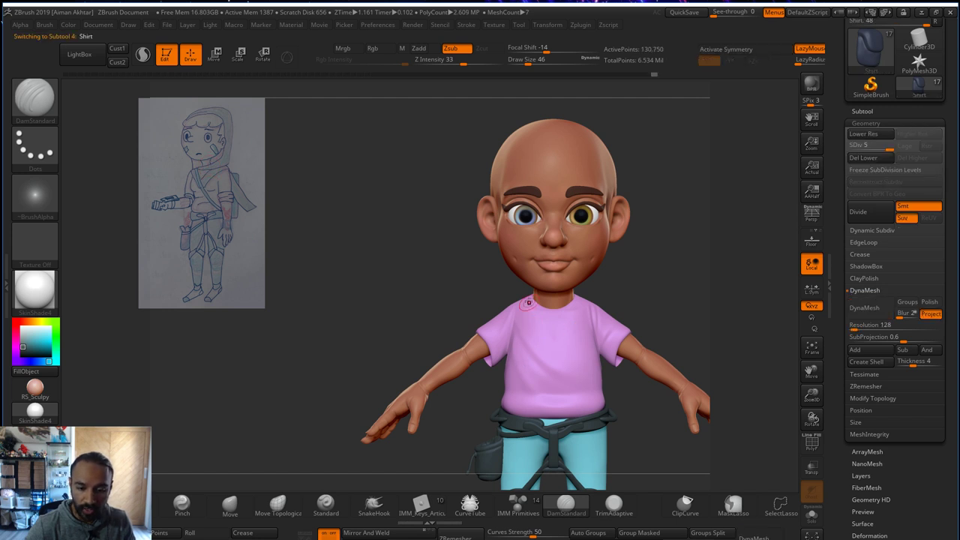
mouse_move(518, 286)
ctrl+mouse_down()
mouse_move(630, 411)
mouse_move(616, 420)
ctrl+mouse_up()
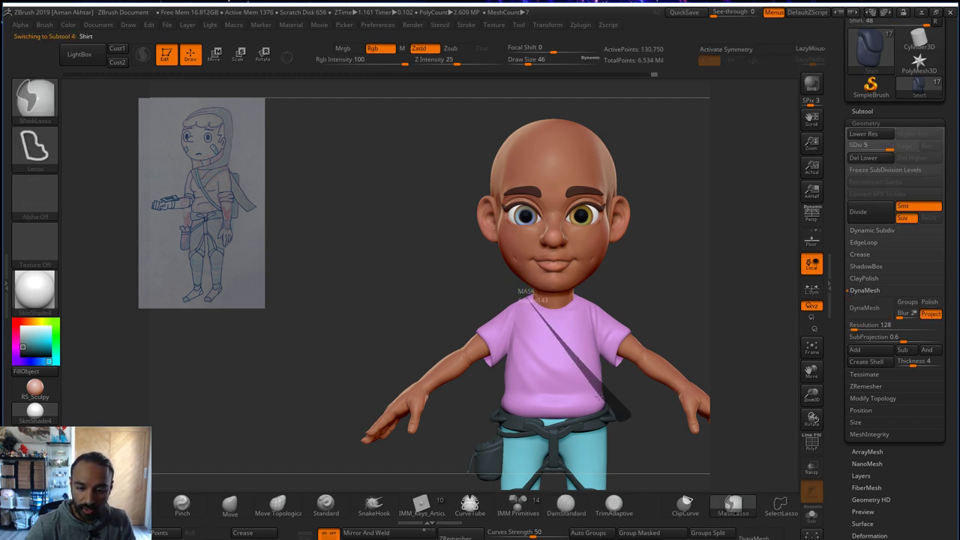
ctrl+drag(523, 302, 514, 288)
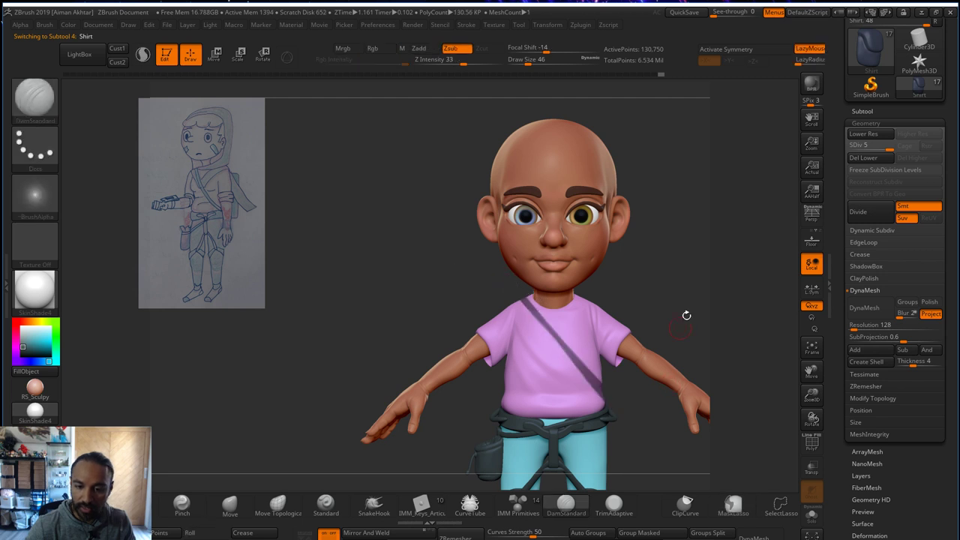
mouse_move(686, 315)
mouse_down()
mouse_move(642, 292)
mouse_move(675, 300)
mouse_up()
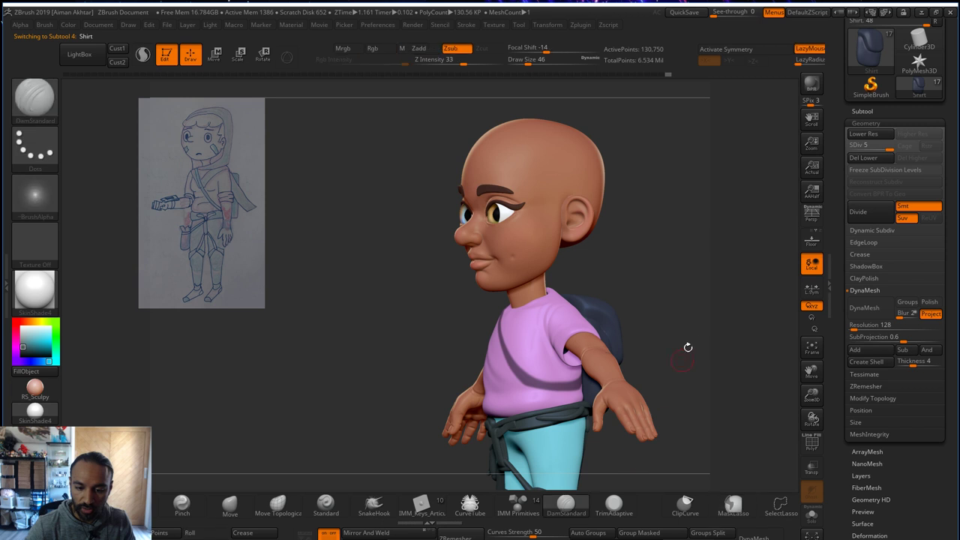
mouse_move(687, 347)
mouse_down()
mouse_move(787, 347)
mouse_move(724, 352)
mouse_up()
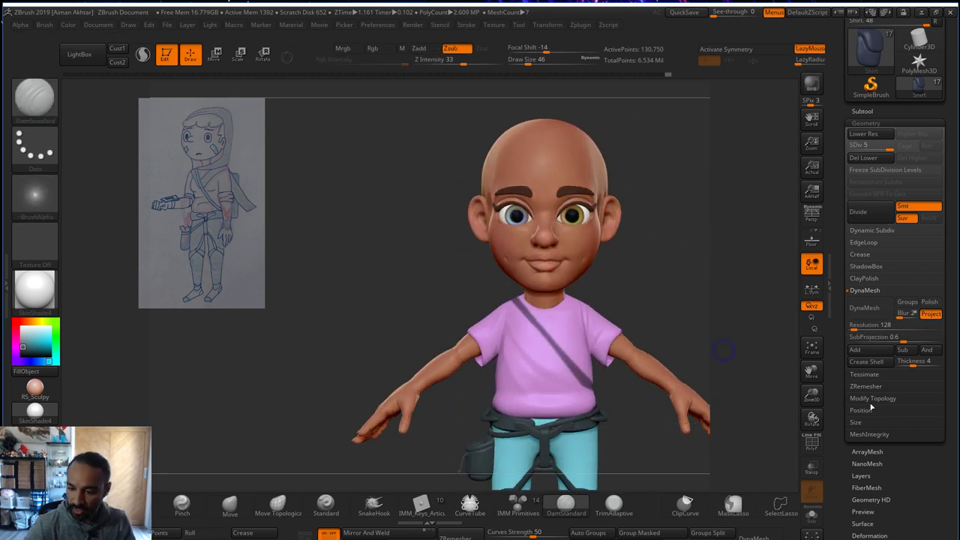
- Extract the masked band as a separate strap with thickness 0.02 and smoothness 5, and accept it
click(863, 111)
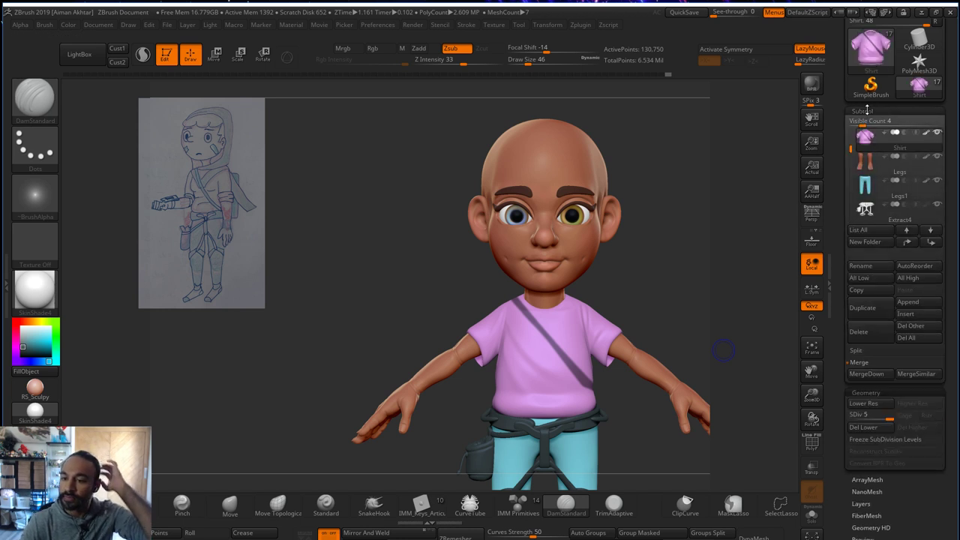
click(861, 435)
click(869, 428)
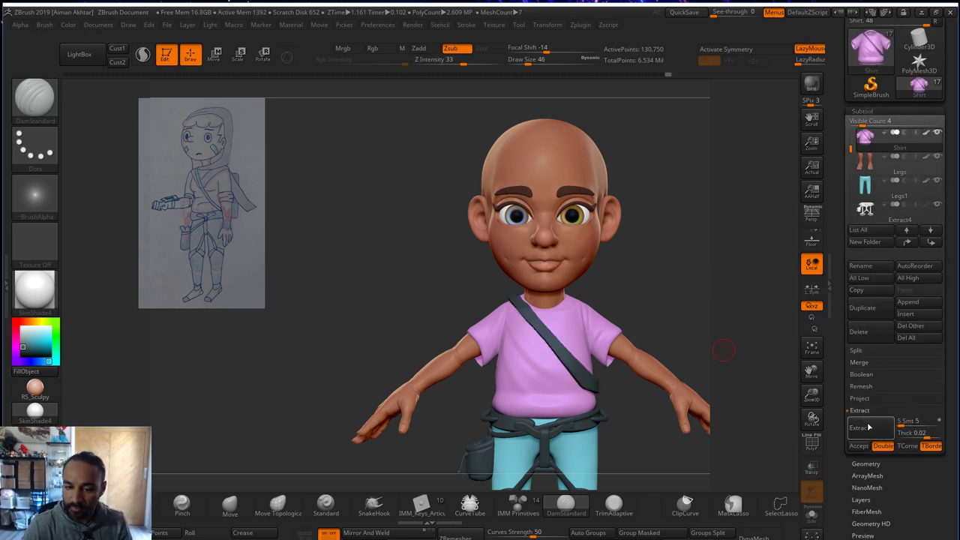
click(863, 447)
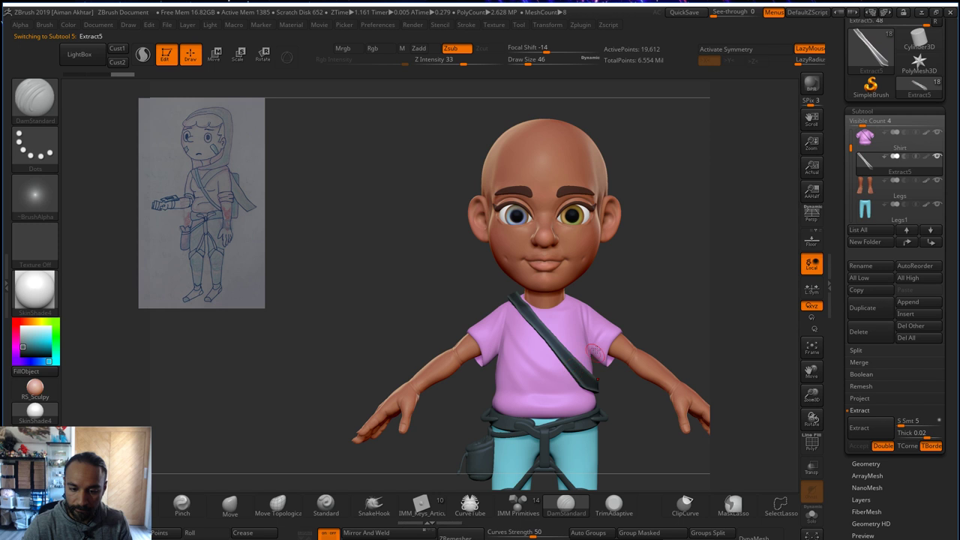
- Pull the lower end of the extracted strap into shape at the character's side with the Move brush at draw sizes 182 and 234
alt+click(589, 319)
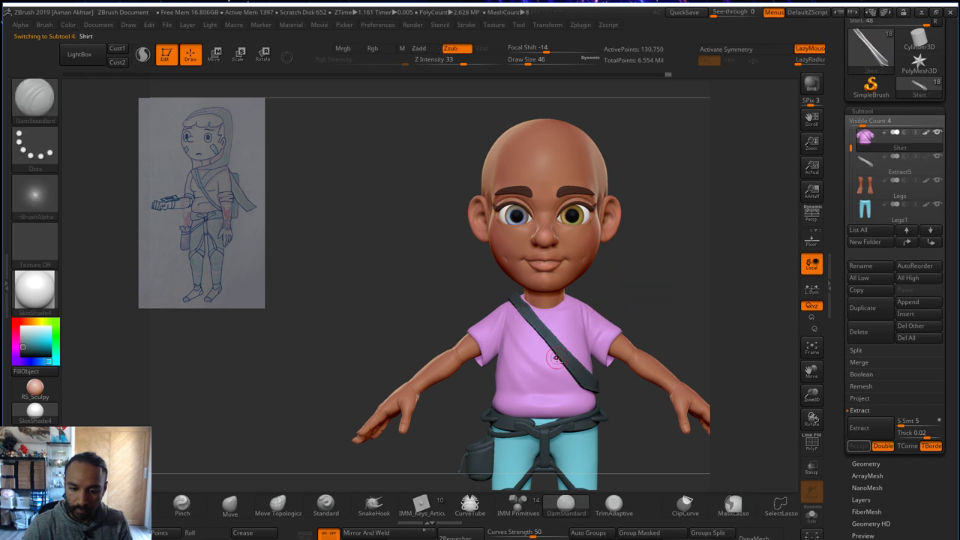
key(s)
mouse_move(573, 360)
mouse_down()
mouse_move(591, 360)
mouse_move(589, 377)
mouse_move(529, 309)
mouse_move(567, 360)
mouse_move(541, 330)
mouse_up()
drag(672, 260, 757, 263)
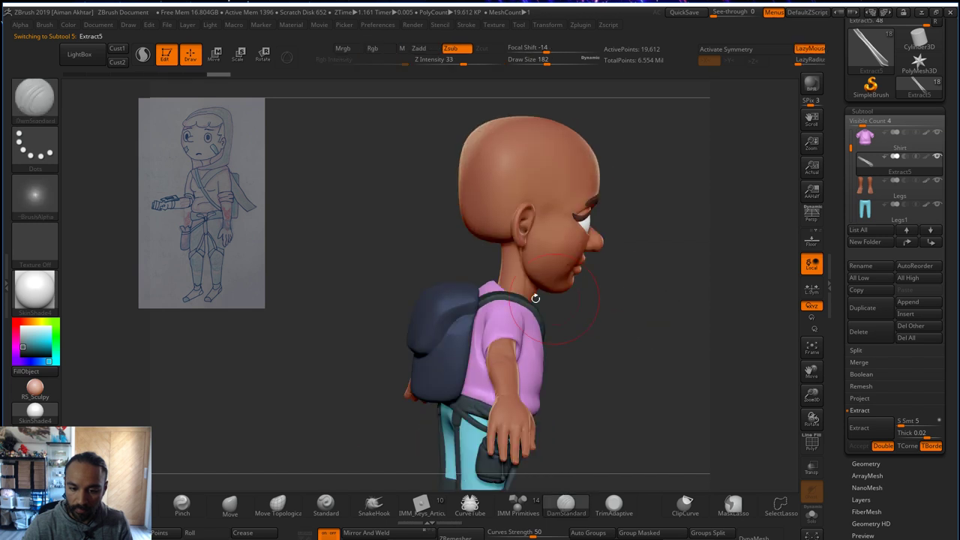
shift+drag(535, 297, 468, 303)
shift+drag(634, 315, 464, 319)
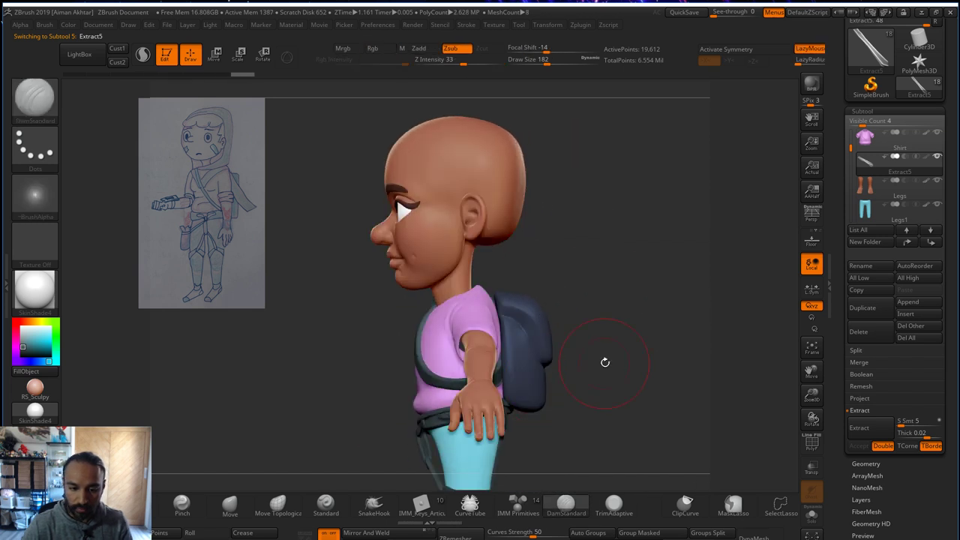
mouse_move(605, 362)
mouse_down()
mouse_move(641, 350)
mouse_move(674, 392)
mouse_up()
key(b)
key(m)
key(v)
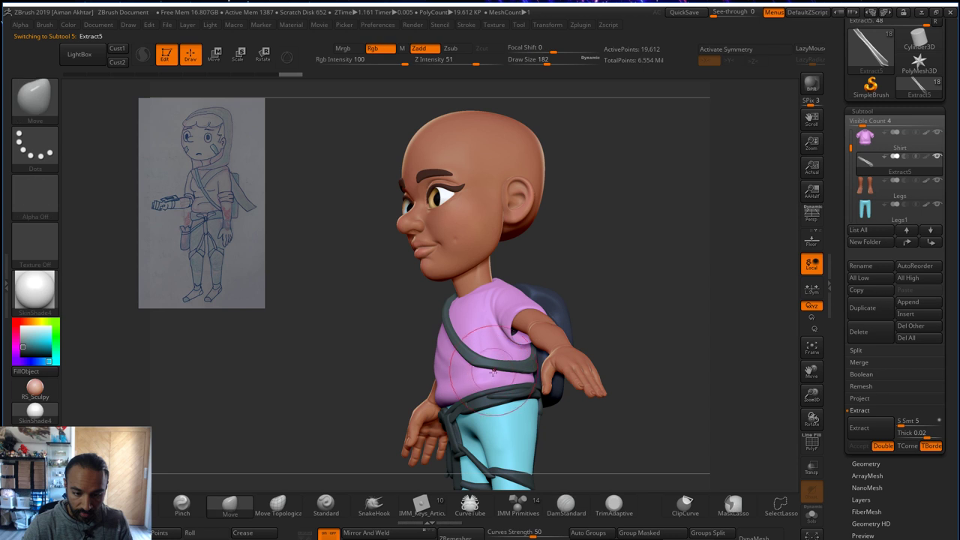
drag(504, 383, 507, 385)
key(bracketright)
key(bracketright)
drag(523, 367, 518, 376)
- Thicken the lower part of the strap with the Inflat brush
key(b)
key(i)
key(n)
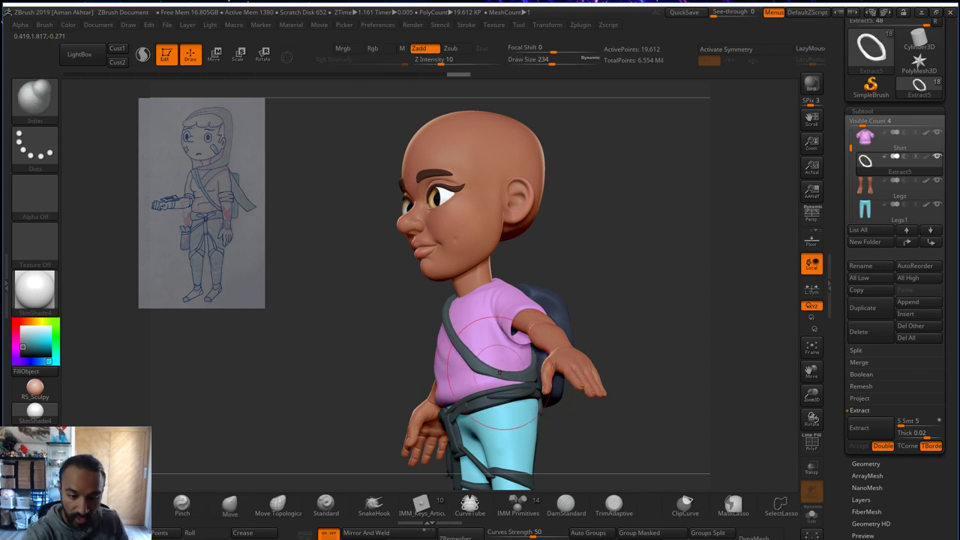
key([)
drag(491, 374, 484, 371)
- Adjust the strap's curve over the chest with the Move brush at draw size 116 and smooth it near the shoulder and waist
key(b)
key(m)
key(v)
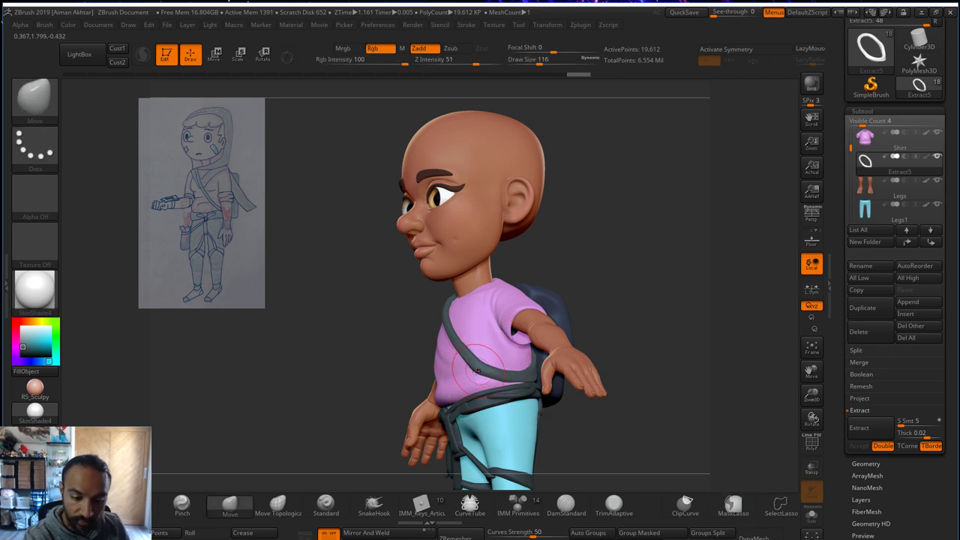
drag(460, 338, 465, 334)
shift+drag(522, 298, 513, 384)
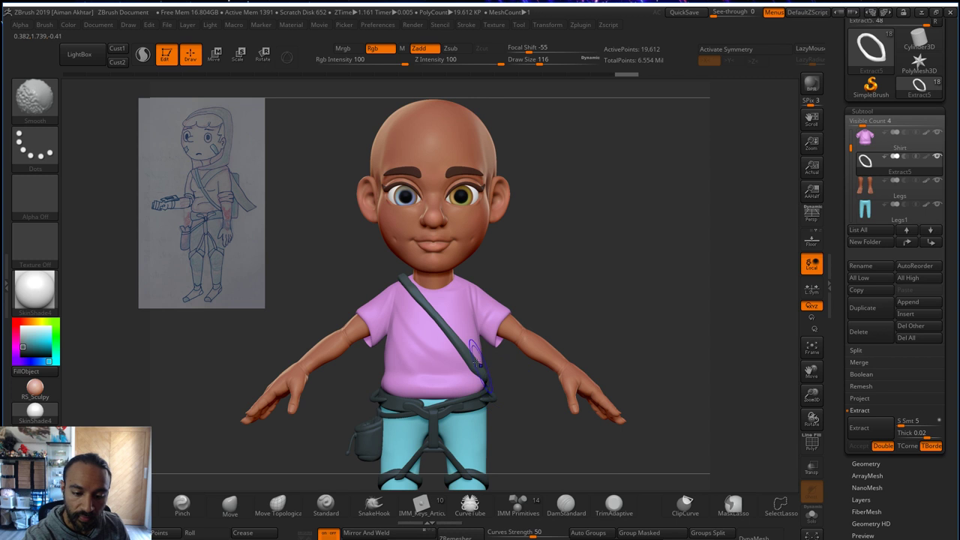
shift+drag(401, 275, 428, 304)
- Inflate the strap along the front of the chest and smooth its section near the shoulder
key(b)
key(i)
key(n)
drag(464, 361, 436, 327)
mouse_move(516, 247)
shift+mouse_down()
mouse_move(562, 234)
mouse_move(519, 241)
mouse_move(575, 244)
shift+mouse_up()
mouse_move(392, 293)
shift+mouse_down()
mouse_move(375, 294)
mouse_move(426, 315)
shift+mouse_up()
- Smooth the strap's upper section again and tighten its length across the chest with the Pinch brush at draw size 116
key(b)
key(m)
key(v)
drag(551, 255, 498, 259)
shift+drag(408, 294, 421, 306)
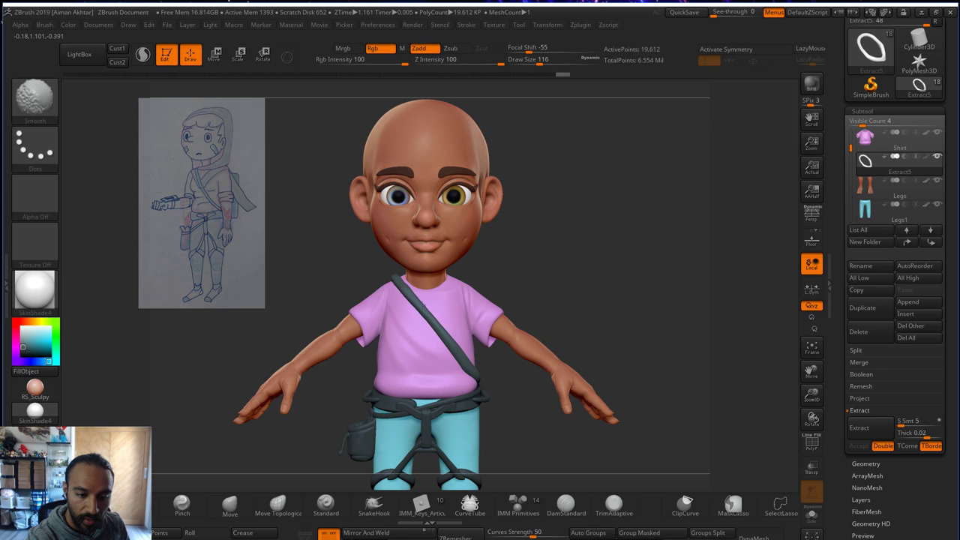
key(b)
key(p)
key(i)
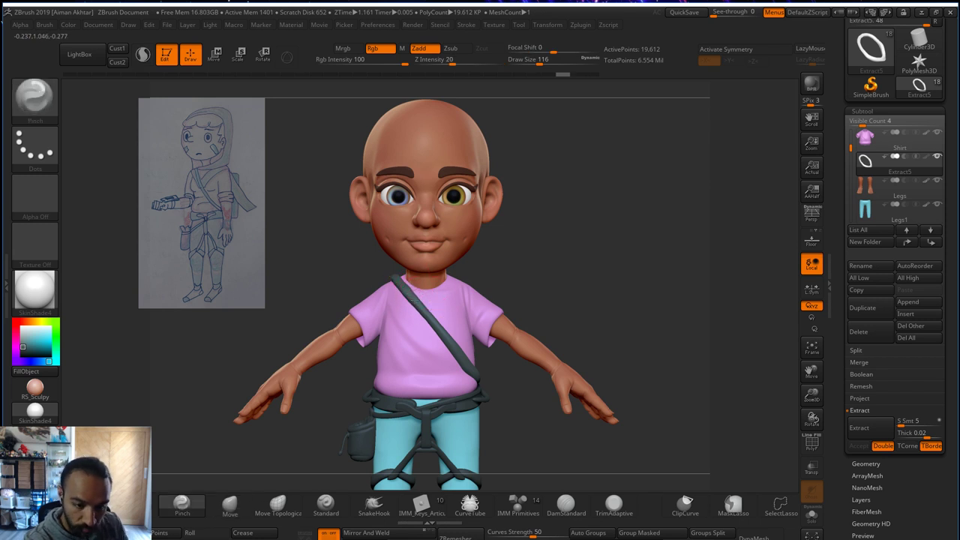
drag(440, 325, 463, 363)
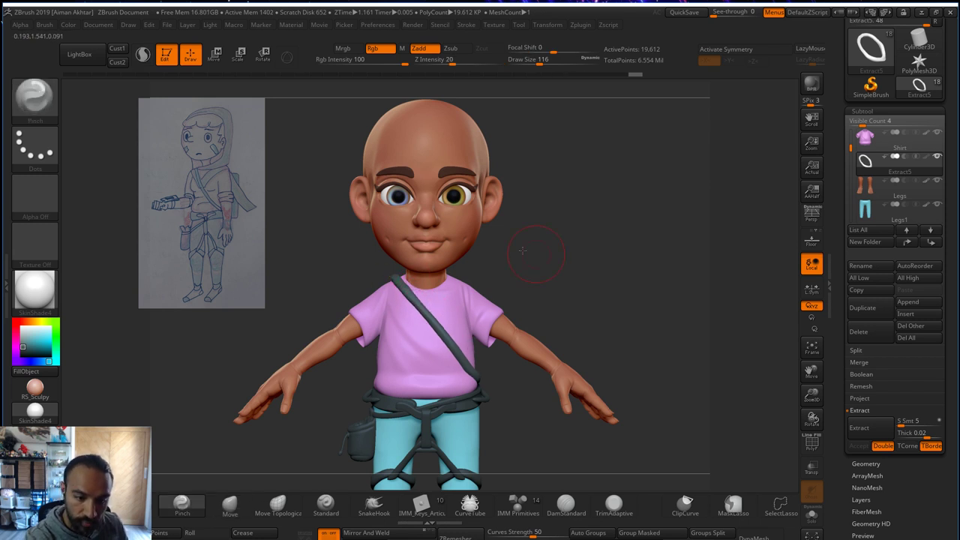
drag(522, 250, 473, 367)
- Smooth and move the strap's lower section under the arm to meet the backpack at draw size 116
mouse_move(585, 269)
mouse_down()
mouse_move(592, 289)
mouse_move(525, 304)
mouse_up()
key(b)
key(m)
key(v)
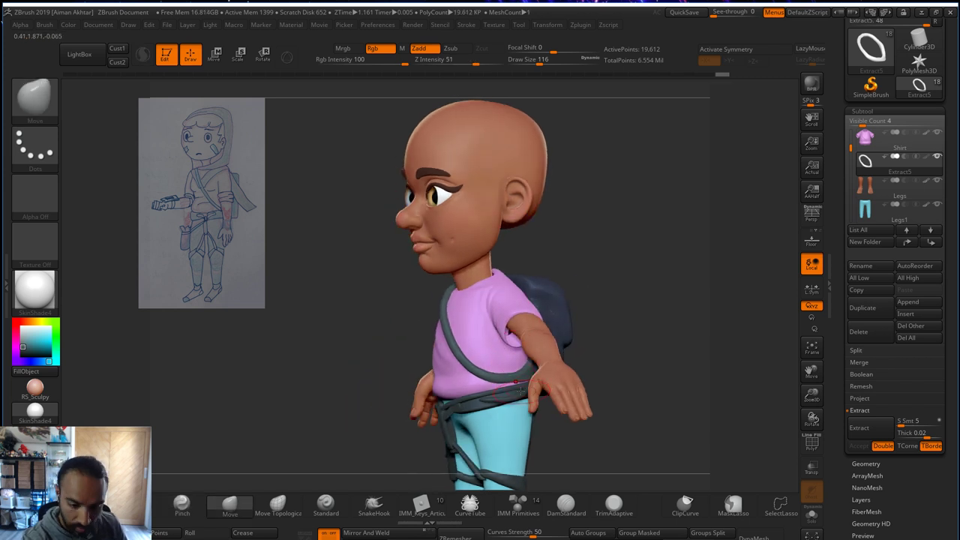
shift+drag(504, 377, 513, 377)
drag(606, 267, 534, 271)
shift+drag(507, 374, 518, 369)
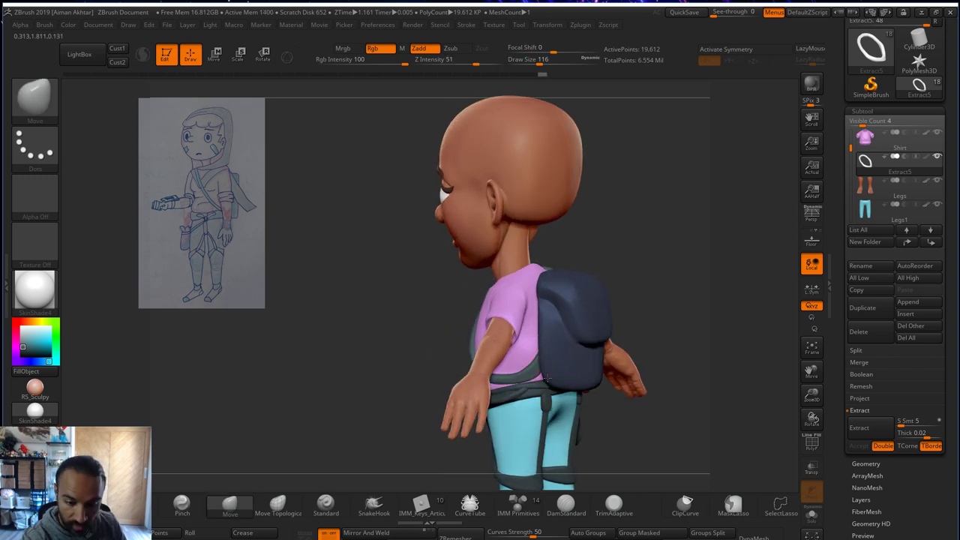
key(shift)
- Move the strap's shoulder end toward the top of the backpack with the Move brush at draw size 90
right_drag(601, 293, 562, 326)
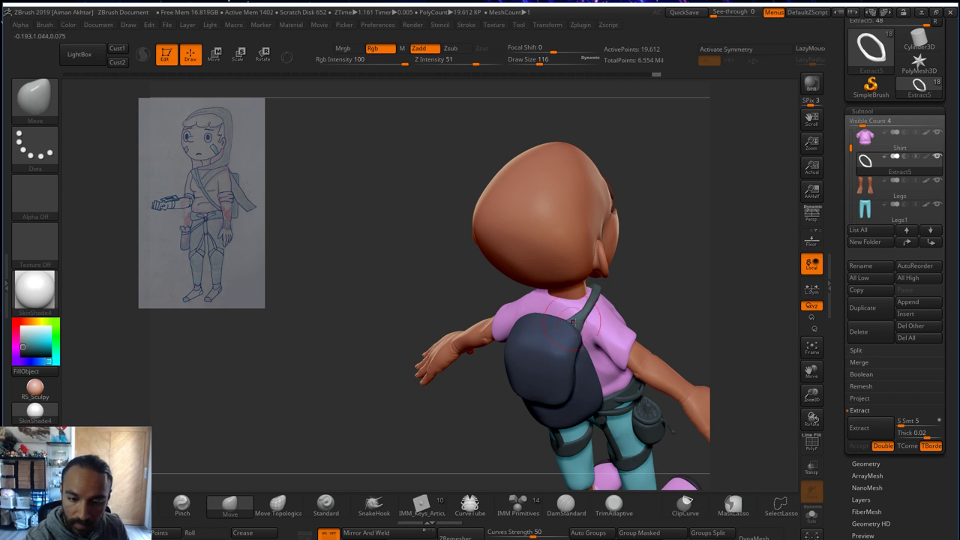
drag(590, 332, 590, 330)
key(s)
drag(590, 329, 585, 324)
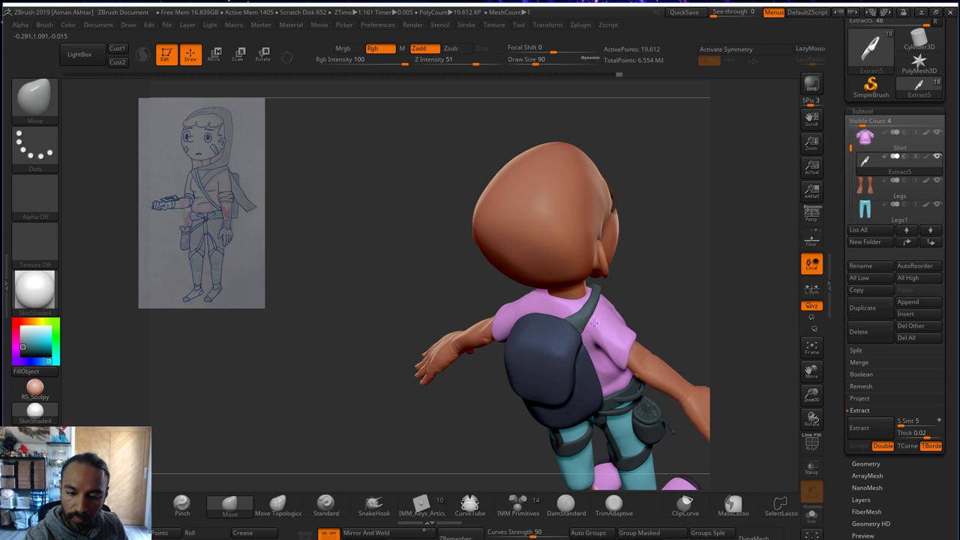
- Adjust the strap across the front of the chest with the Move brush at draw size 128 and smooth it
mouse_move(641, 265)
mouse_down()
mouse_move(632, 267)
mouse_move(716, 262)
mouse_up()
alt+drag(595, 293, 571, 334)
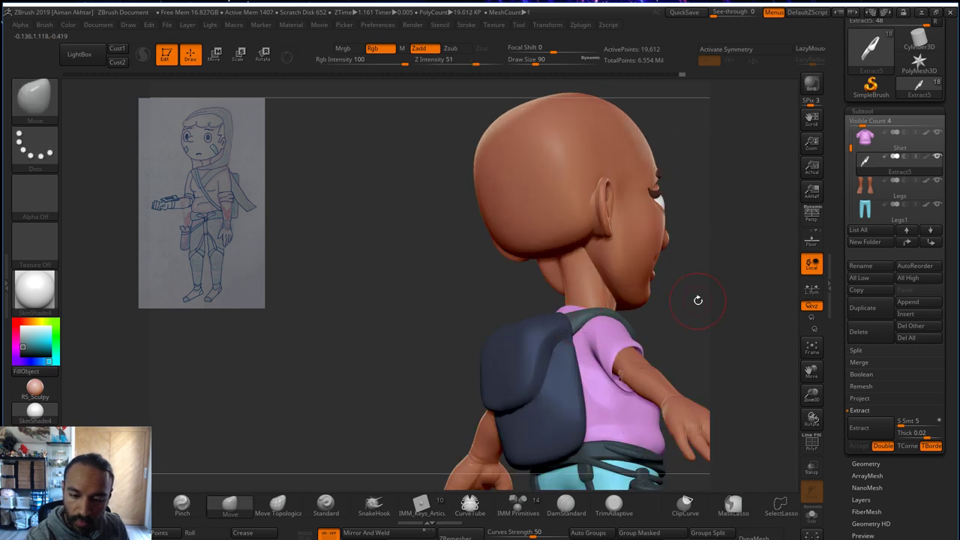
drag(698, 300, 611, 265)
drag(708, 281, 660, 284)
mouse_move(703, 244)
alt+mouse_down()
mouse_move(716, 269)
mouse_move(616, 241)
mouse_move(613, 267)
mouse_move(605, 249)
mouse_move(617, 266)
alt+mouse_up()
key(s)
mouse_move(553, 377)
mouse_down()
mouse_move(561, 377)
mouse_move(525, 349)
mouse_up()
key(s)
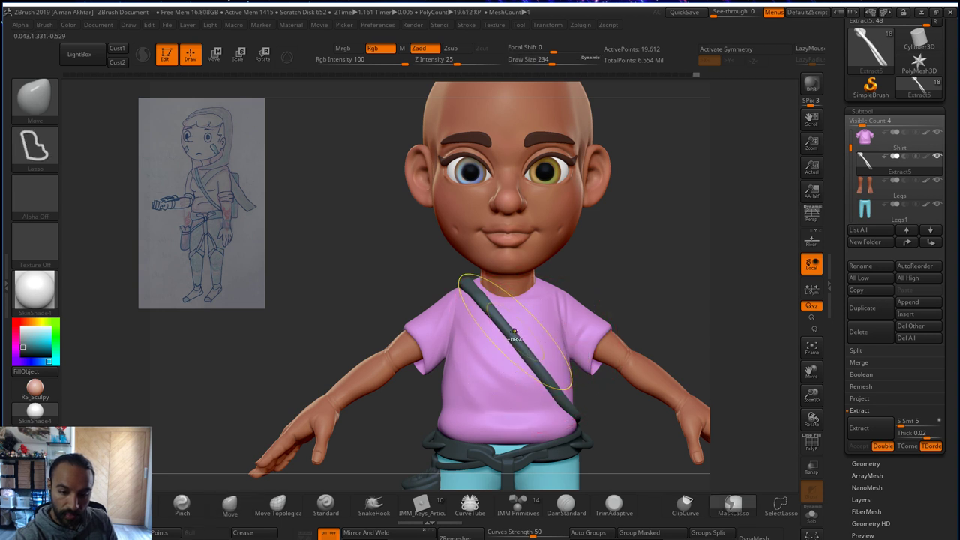
key(s)
drag(558, 387, 545, 388)
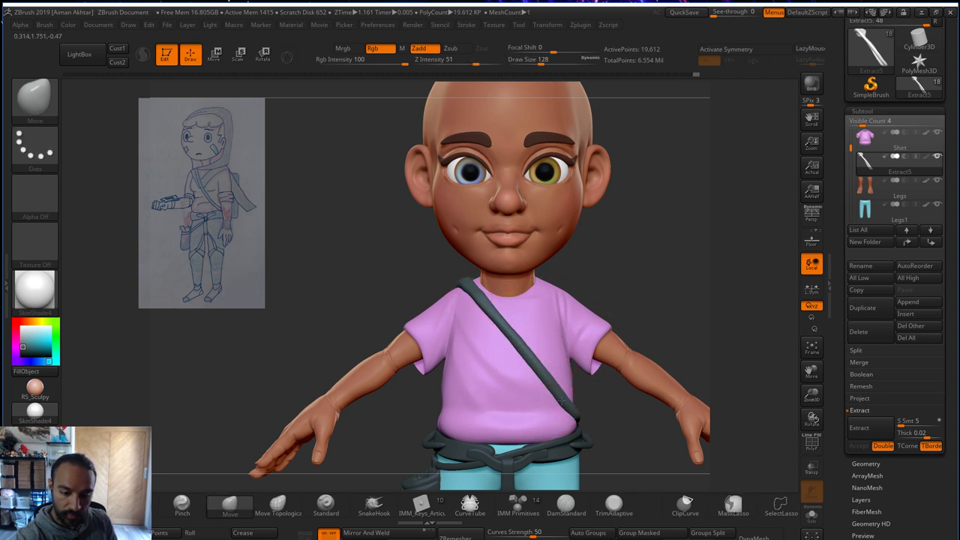
shift+drag(495, 303, 538, 388)
- Polish the strap's front surface from the shoulder down across the chest with the hPolish brush at draw size 54
key(b)
key(h)
key(p)
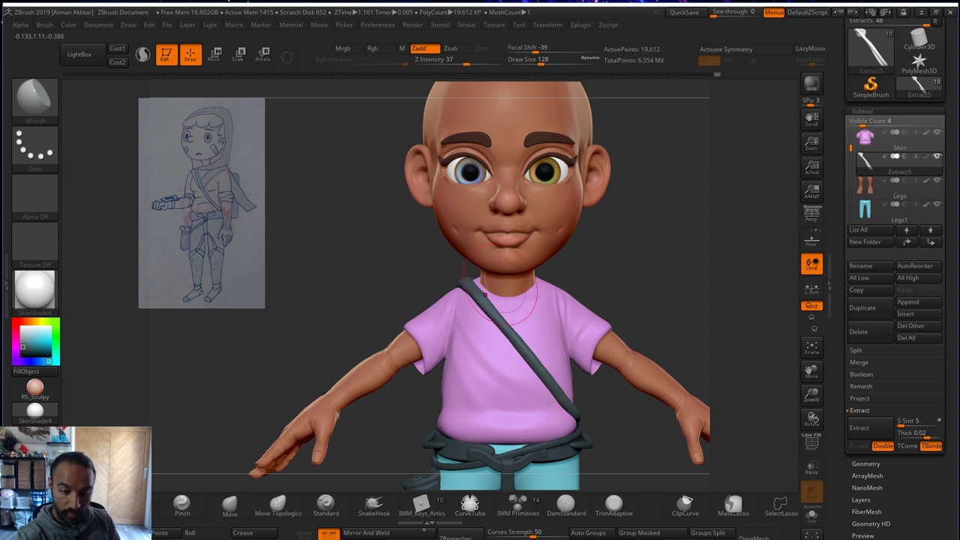
key(s)
drag(481, 292, 470, 292)
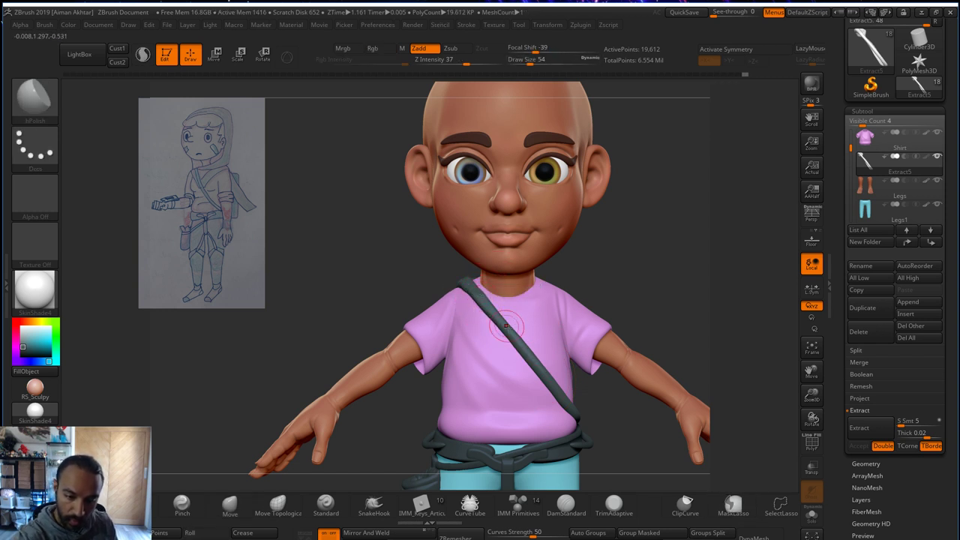
drag(585, 257, 536, 375)
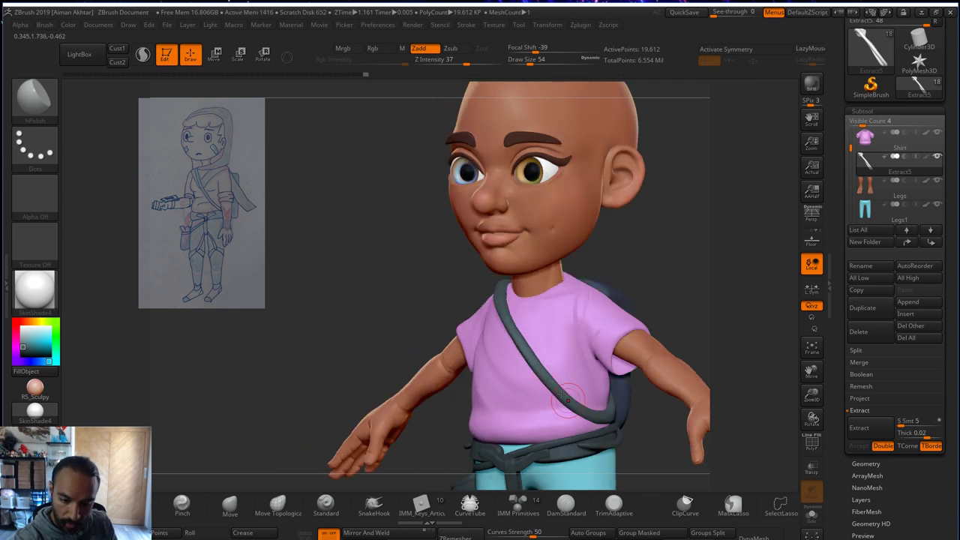
shift+drag(658, 237, 505, 327)
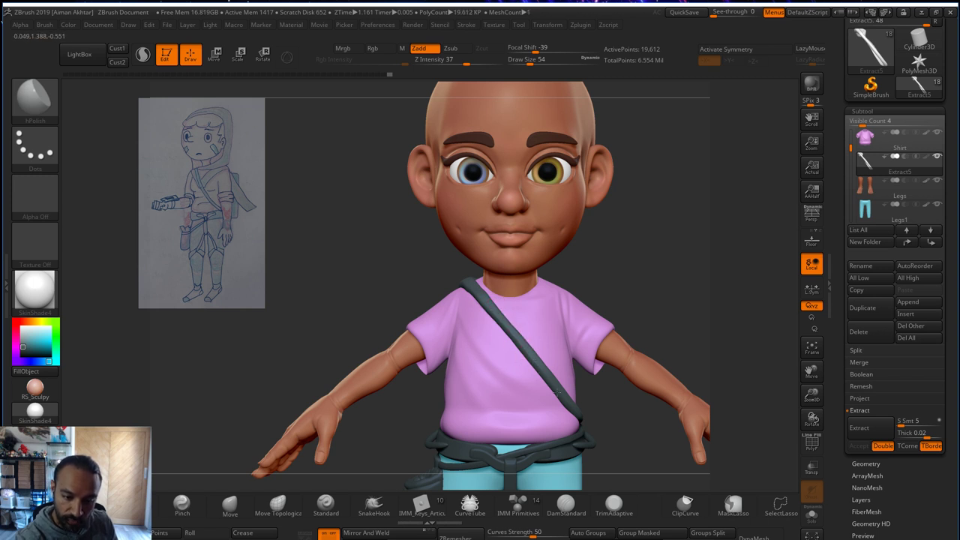
right_drag(528, 331, 514, 333)
right_drag(576, 409, 472, 287)
right_drag(524, 314, 712, 353)
- Isolate the strap and reshape the edges of its middle section with the Move brush at draw sizes 29 and 49
click(810, 516)
right_drag(617, 280, 565, 228)
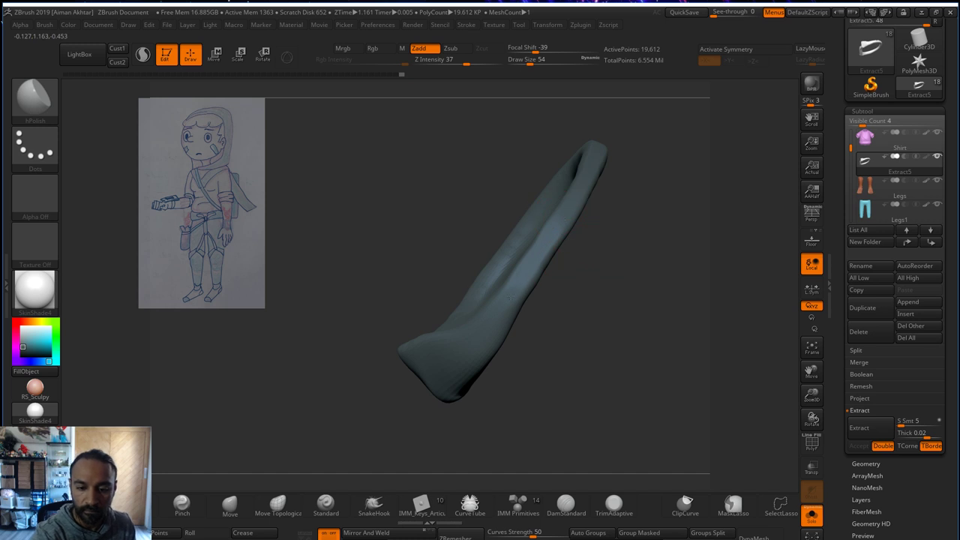
right_drag(534, 300, 481, 301)
key(b)
key(m)
key(v)
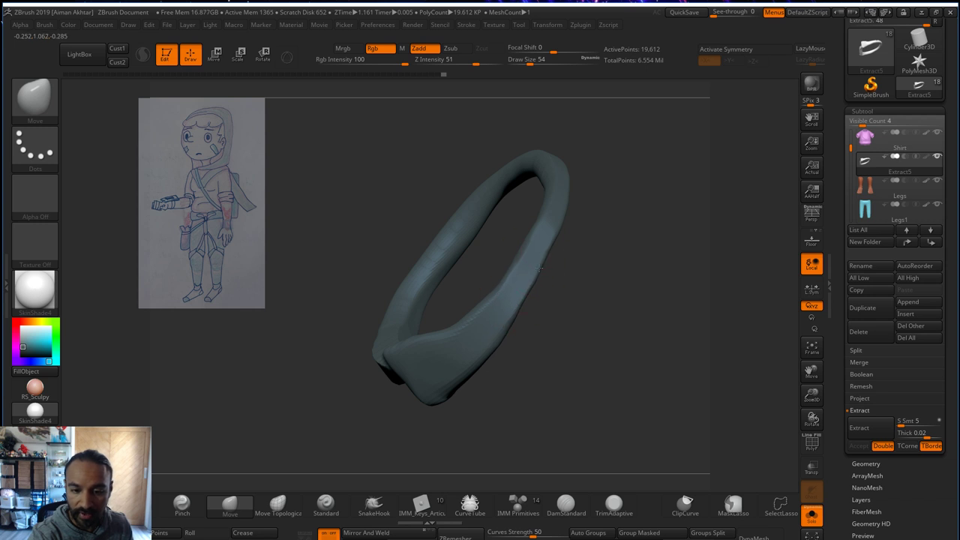
right_drag(542, 236, 544, 240)
key(s)
drag(539, 245, 528, 249)
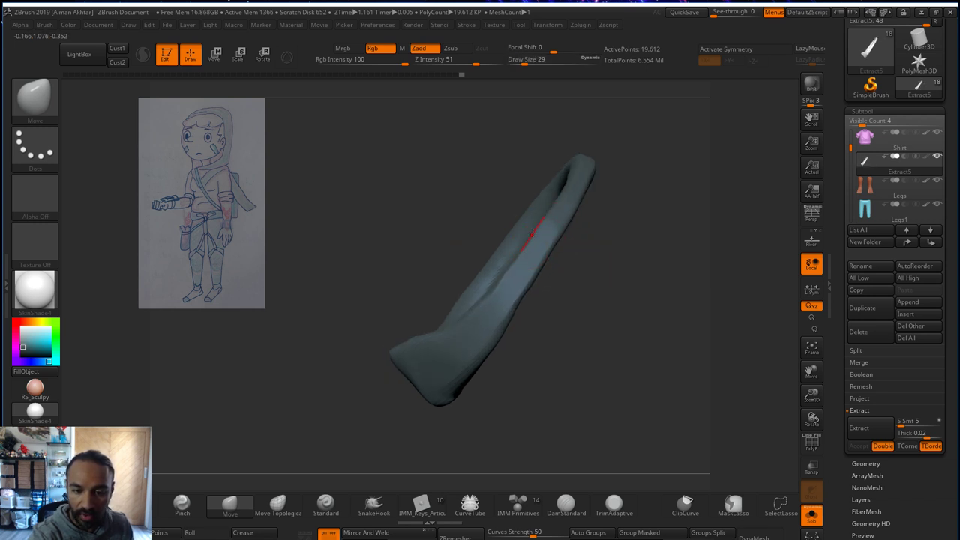
key(s)
drag(513, 282, 519, 282)
drag(505, 286, 492, 294)
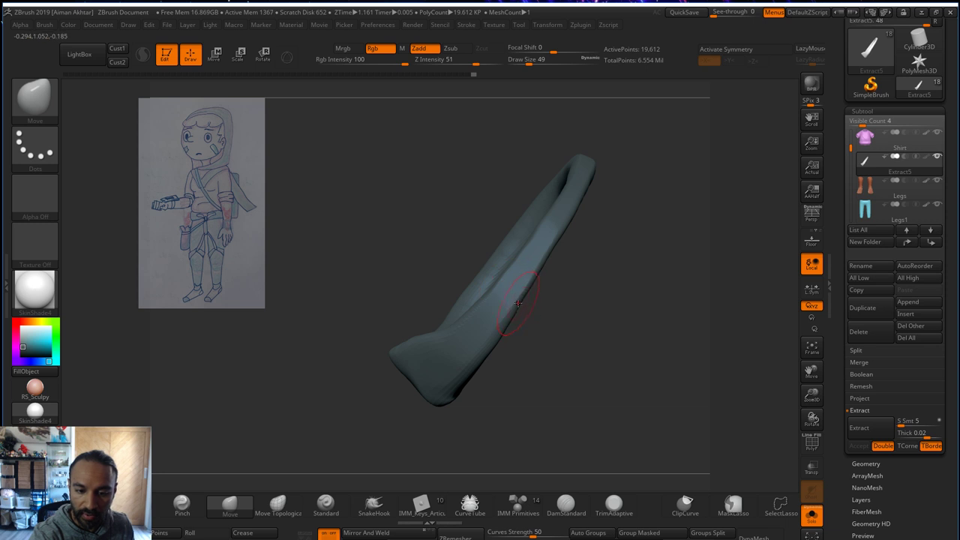
- Flatten the surface along the isolated strap loop with the hPolish brush at draw size 33
mouse_move(588, 238)
right_down()
mouse_move(668, 218)
mouse_move(642, 218)
mouse_move(663, 217)
mouse_move(703, 289)
mouse_move(570, 207)
mouse_move(600, 222)
mouse_move(602, 253)
mouse_move(530, 267)
right_up()
key(b)
key(h)
key(p)
key(s)
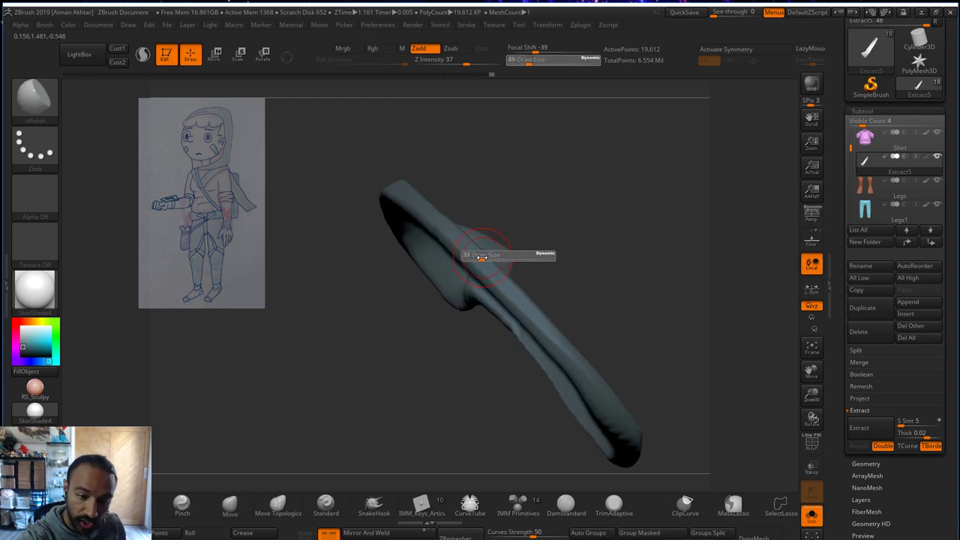
click(510, 256)
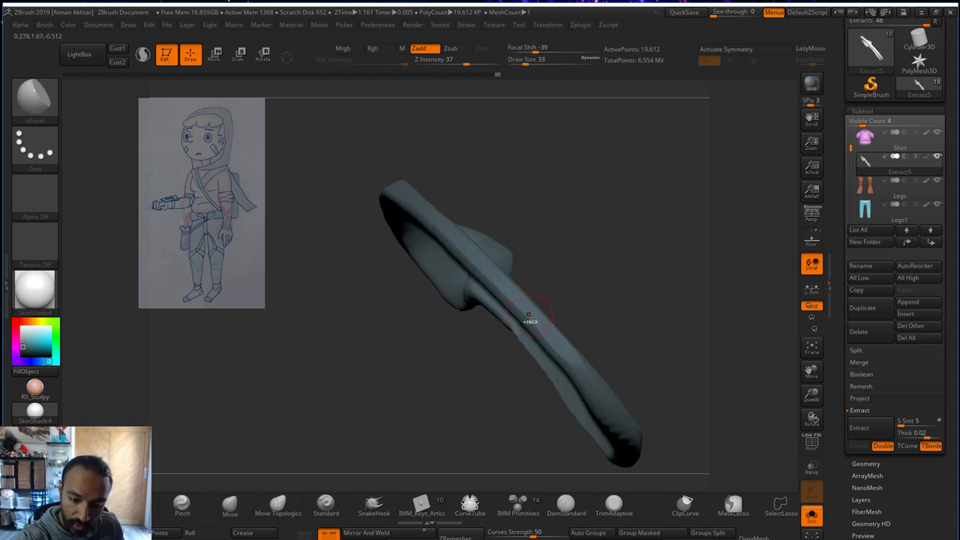
drag(529, 318, 577, 364)
mouse_move(579, 368)
right_down()
mouse_move(578, 317)
mouse_move(564, 361)
right_up()
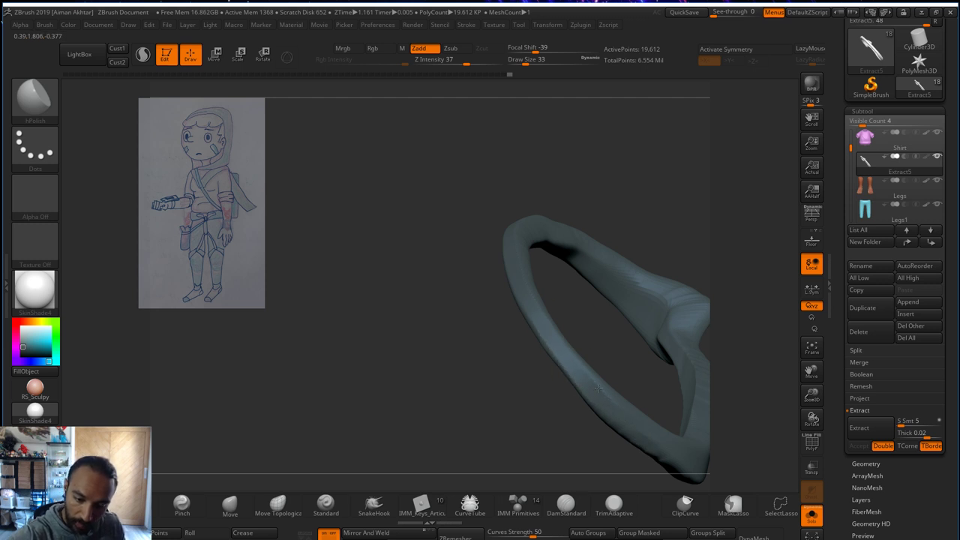
right_drag(599, 387, 532, 335)
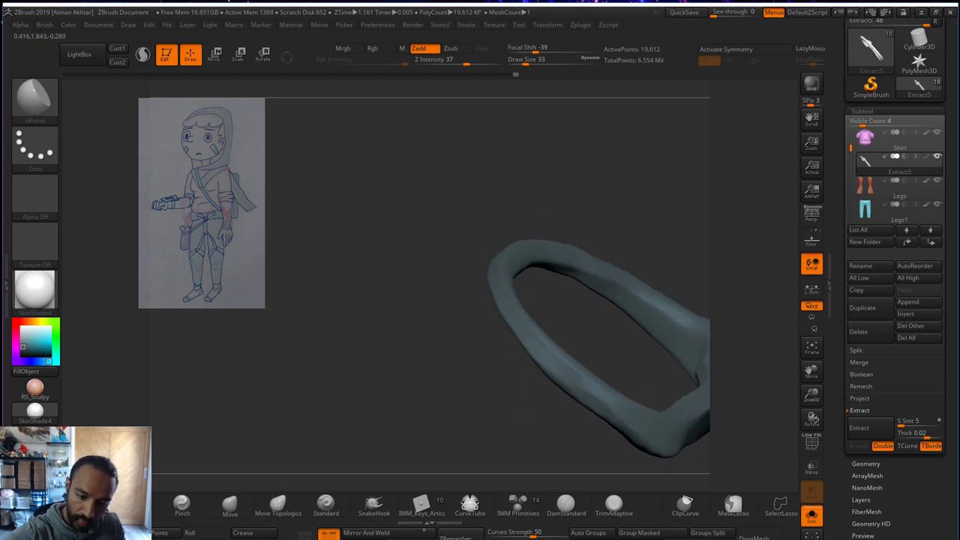
right_drag(632, 381, 673, 328)
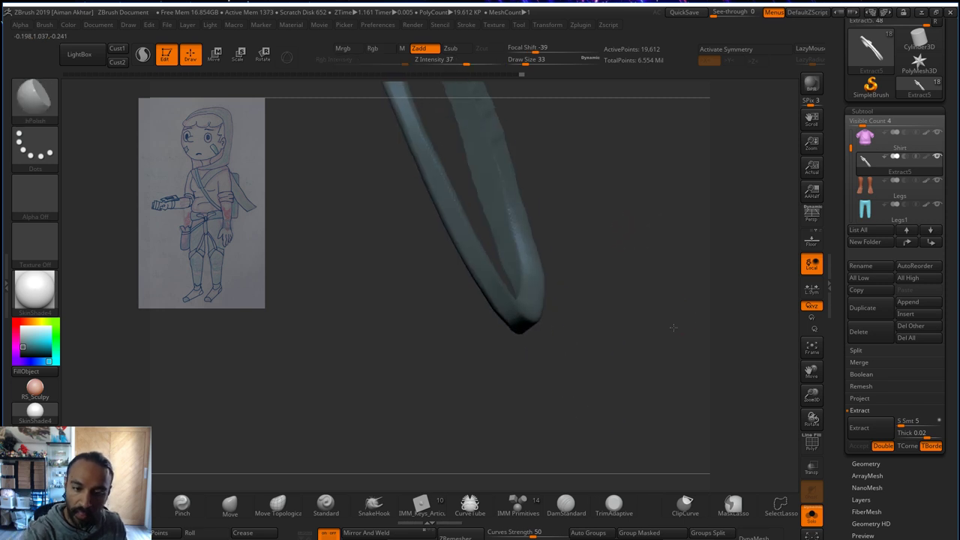
alt+right_drag(649, 243, 668, 396)
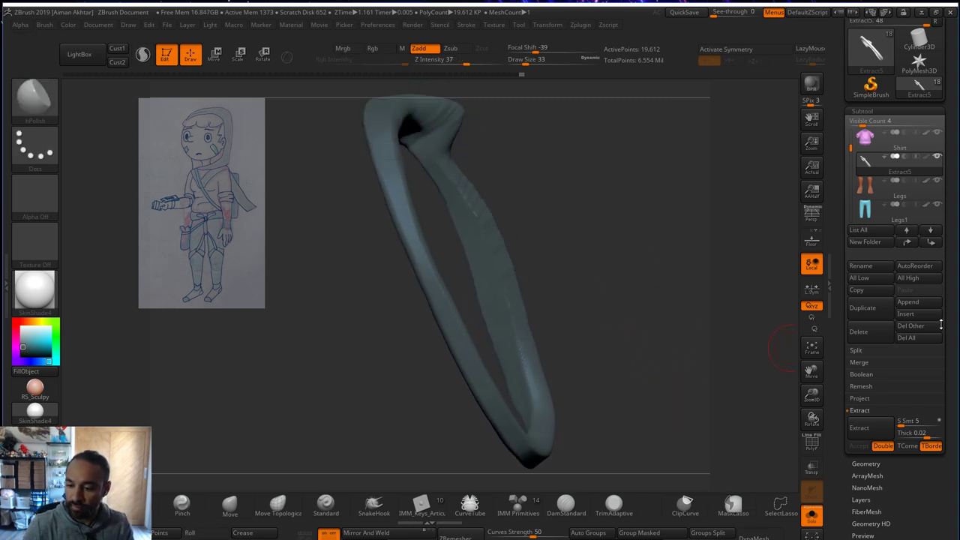
- Remesh the strap with DynaMesh at resolution 360
scroll(916, 459, down, 1)
click(883, 440)
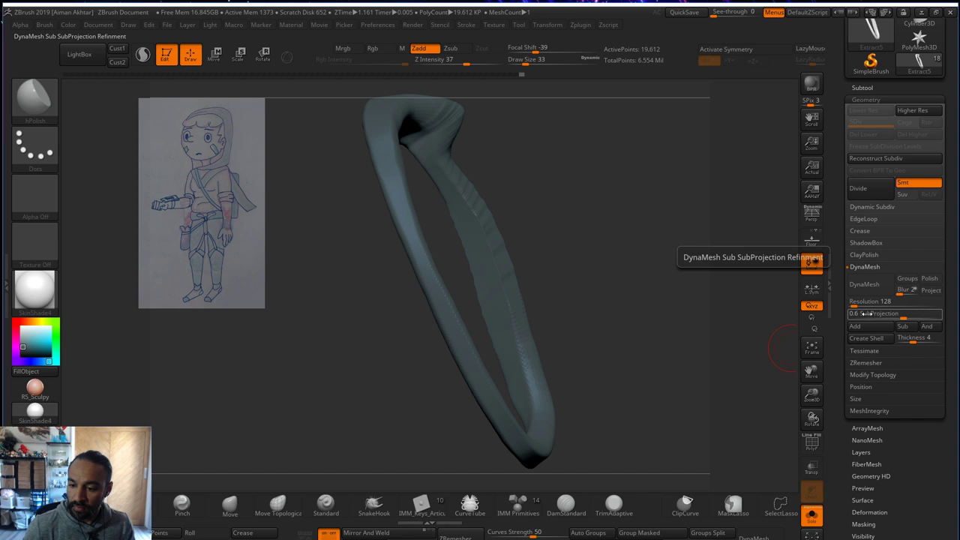
drag(854, 302, 859, 302)
click(862, 286)
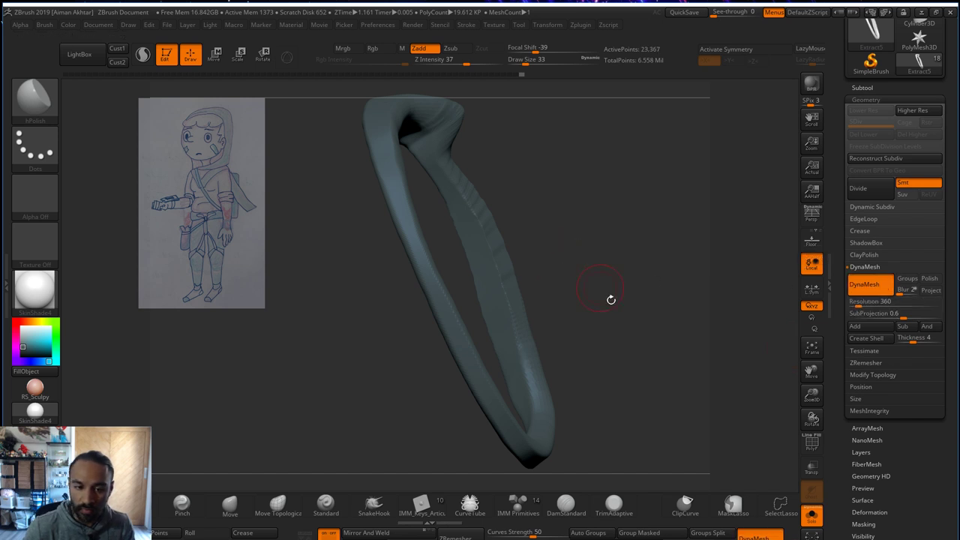
- Show the whole character again and refine the strap's fit over the chest with the Move brush at draw size 87
click(812, 514)
mouse_move(593, 247)
alt+mouse_down()
mouse_move(610, 197)
mouse_move(660, 323)
mouse_move(662, 265)
mouse_move(666, 272)
alt+mouse_up()
key(b)
key(m)
key(v)
key(s)
drag(405, 253, 416, 248)
key(s)
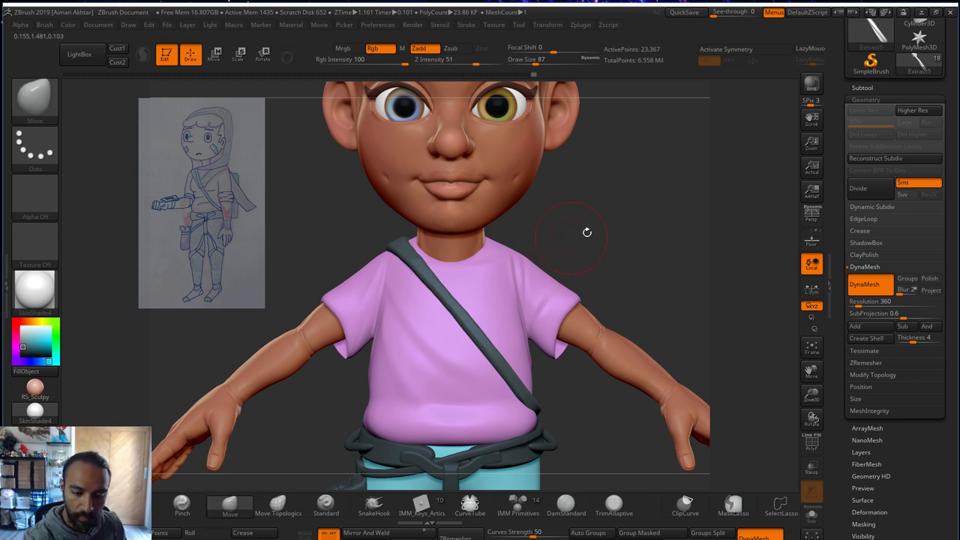
mouse_move(587, 232)
mouse_down()
mouse_move(558, 253)
mouse_move(510, 264)
mouse_up()
drag(533, 389, 537, 370)
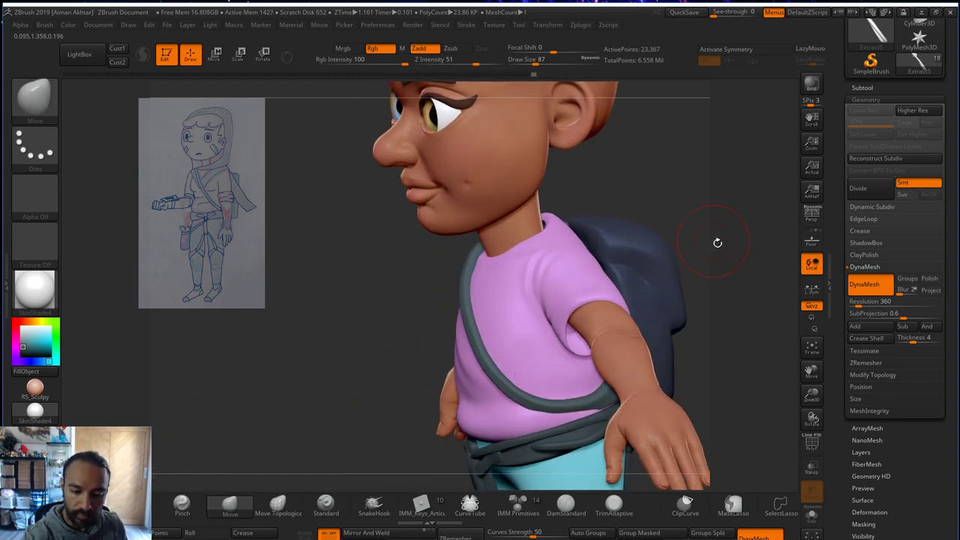
- Select the shirt and adjust its sides just above the belt with the Move brush at draw size 108
mouse_move(667, 240)
mouse_down()
mouse_move(700, 238)
mouse_move(504, 405)
mouse_move(522, 412)
mouse_move(478, 423)
mouse_up()
alt+click(502, 397)
key(s)
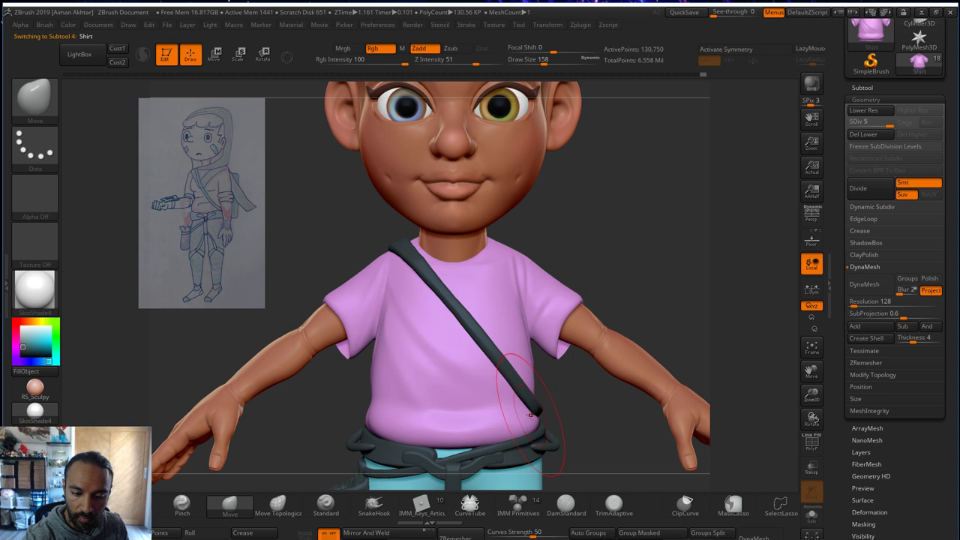
mouse_move(564, 381)
mouse_down()
mouse_move(621, 387)
mouse_move(544, 409)
mouse_up()
key(s)
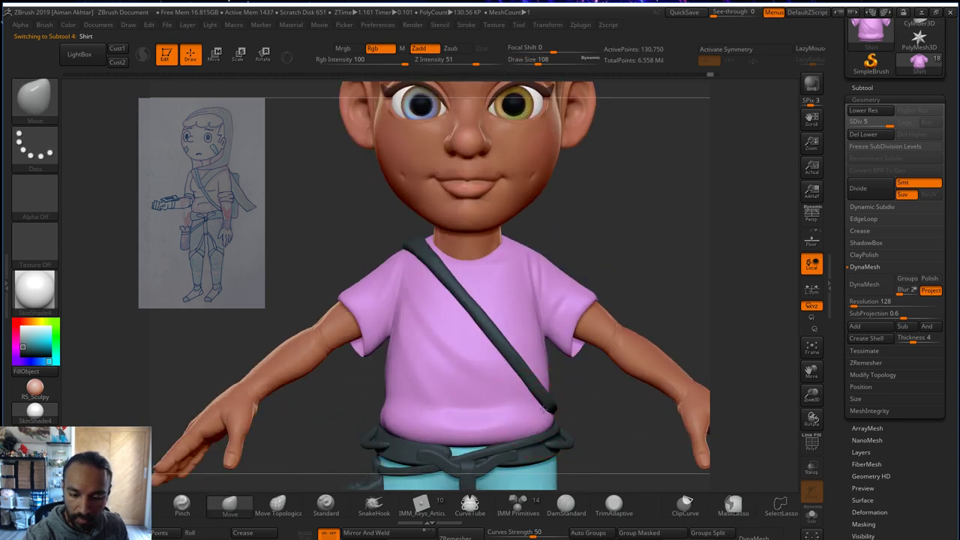
drag(600, 388, 616, 389)
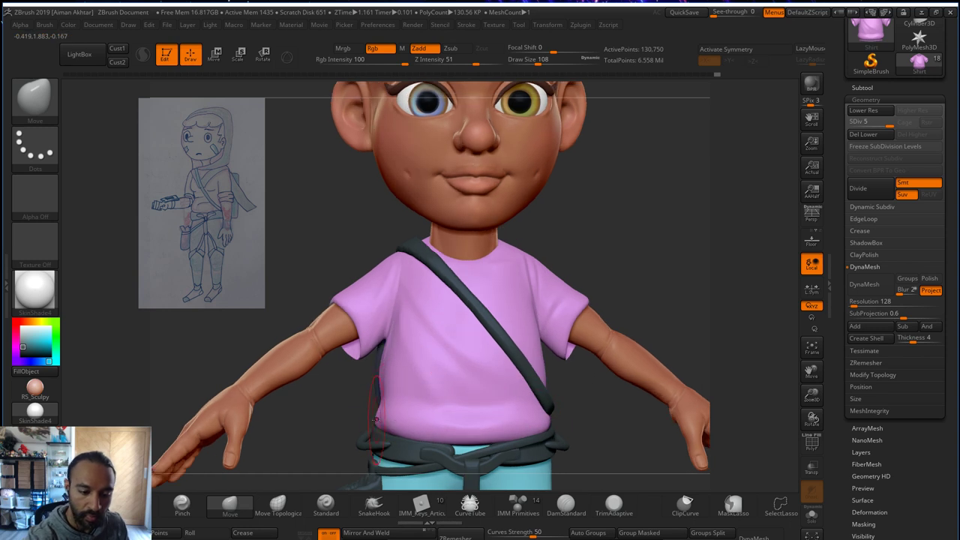
key(s)
drag(376, 417, 368, 421)
- Carve a crease in the shirt's side along the lower strap with the DamStandard brush at draw size 59
mouse_move(300, 420)
mouse_down()
mouse_move(396, 422)
mouse_move(420, 383)
mouse_move(506, 318)
mouse_up()
alt+drag(506, 318, 641, 293)
key(b)
key(d)
key(s)
key(s)
mouse_move(367, 388)
mouse_down()
mouse_move(358, 389)
mouse_move(396, 399)
mouse_up()
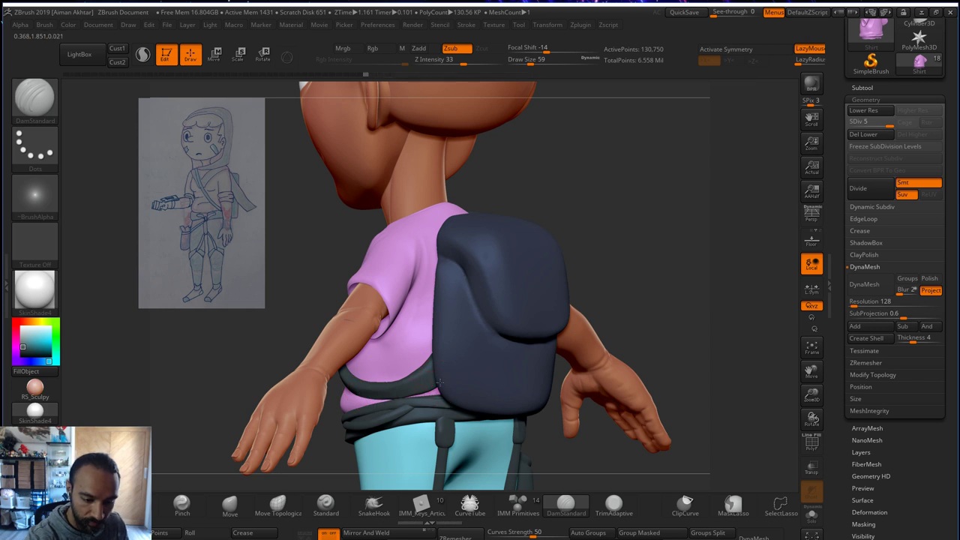
- Select the strap and adjust its lower section beside the backpack with the Move brush at draw size 46
key(b)
key(m)
key(v)
alt+click(414, 393)
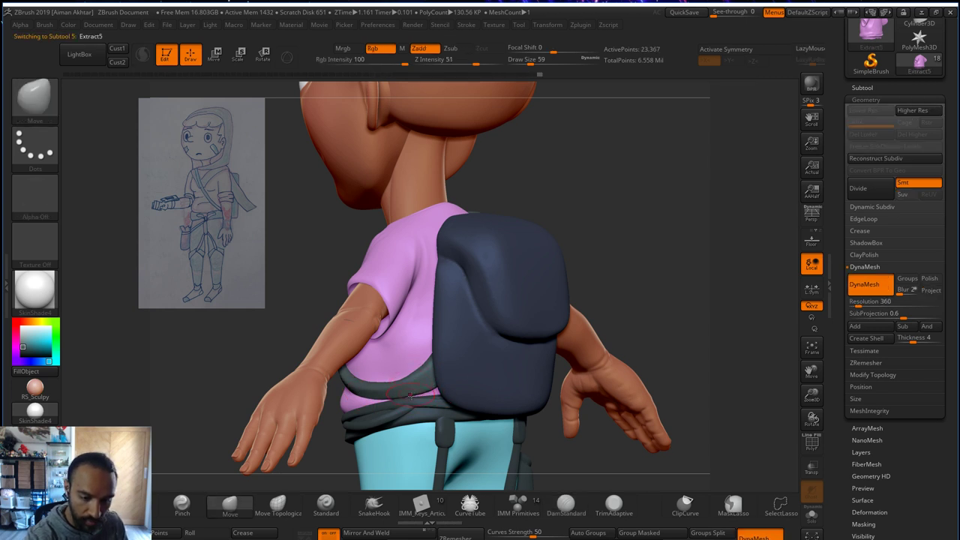
text(s46)
key(Return)
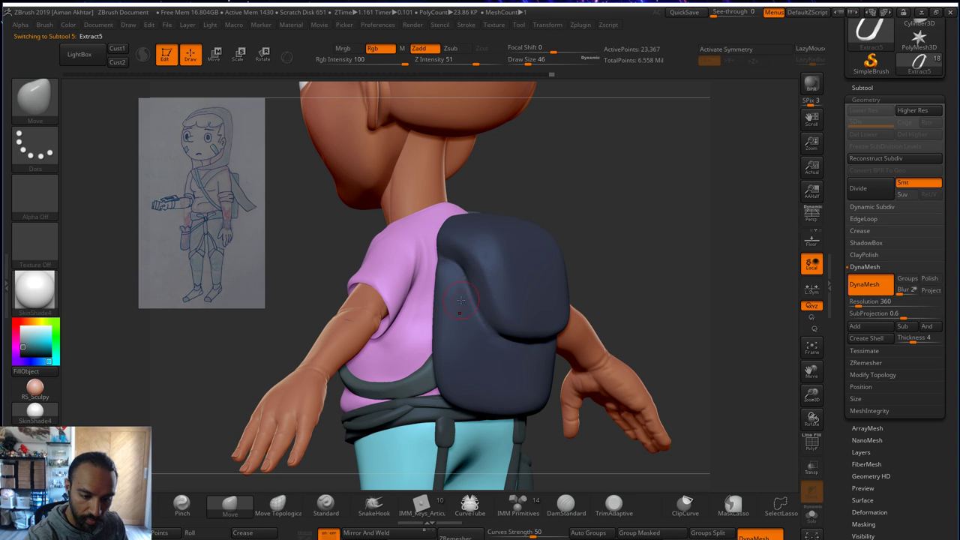
alt+drag(539, 201, 543, 180)
drag(543, 180, 627, 199)
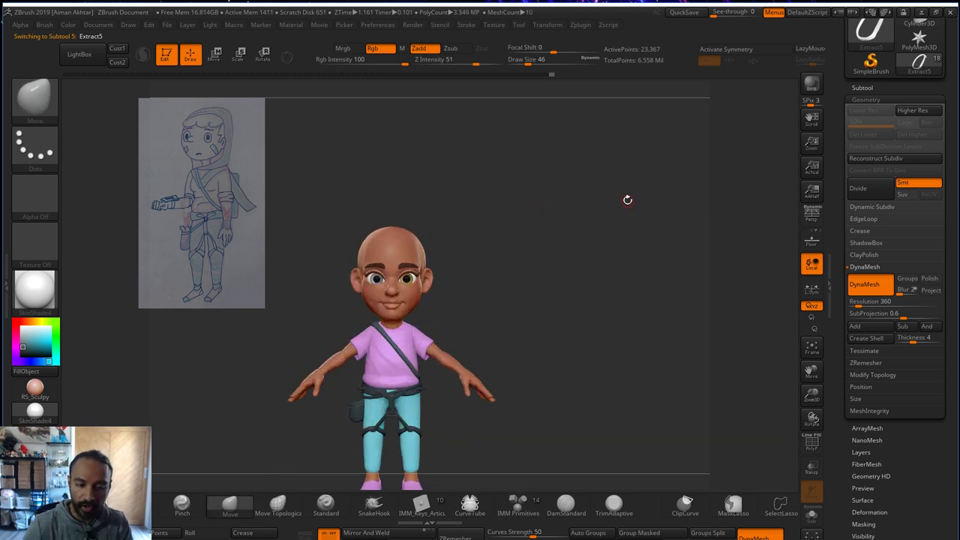
- Reorder the subtools so the strap and the backpack sit together at the end of the list, strap above backpack
click(914, 89)
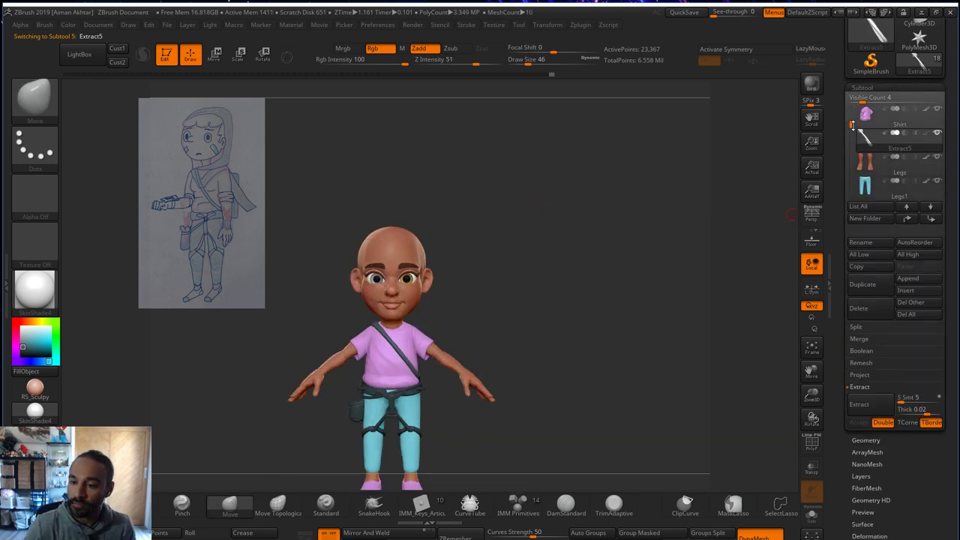
drag(850, 113, 850, 128)
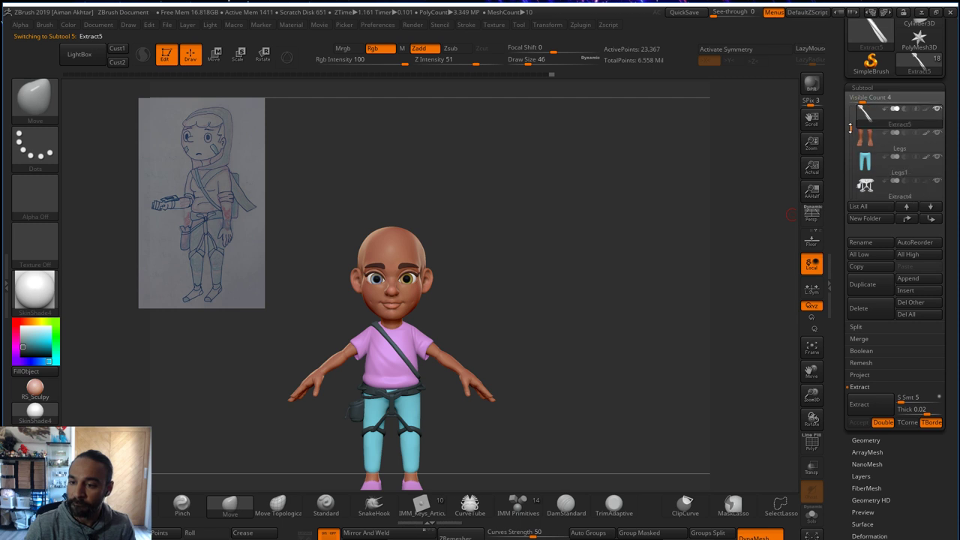
shift+click(929, 218)
drag(539, 346, 481, 351)
alt+click(432, 332)
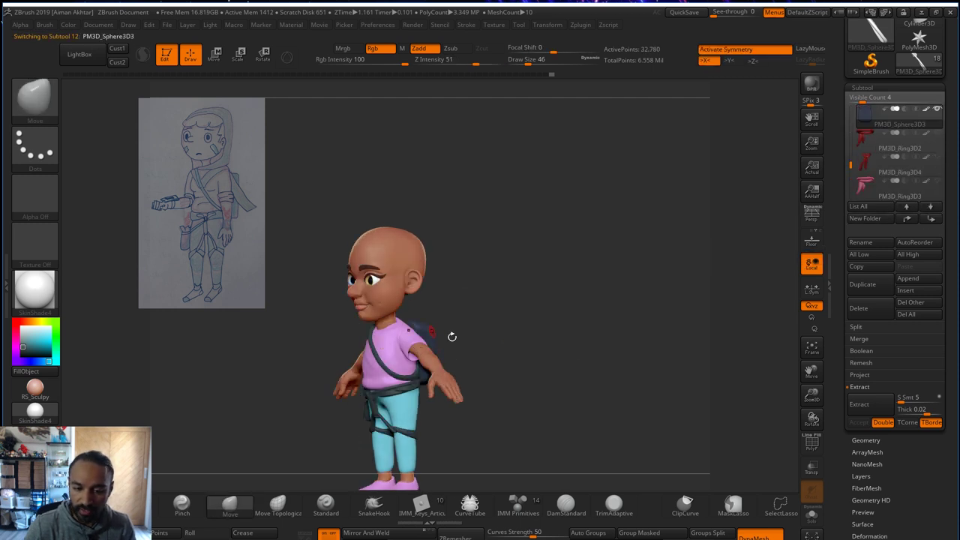
shift+click(930, 219)
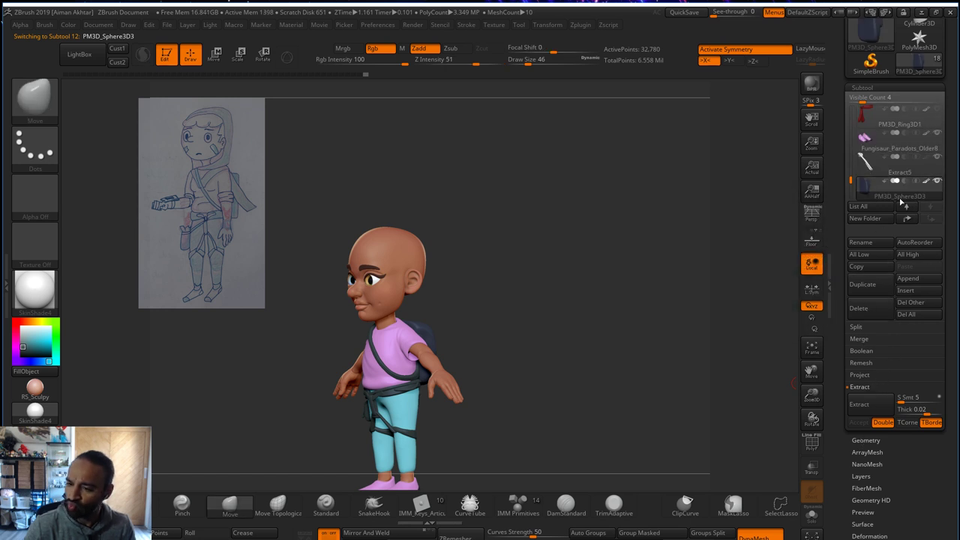
- Merge the strap down with the backpack into one subtool
click(895, 165)
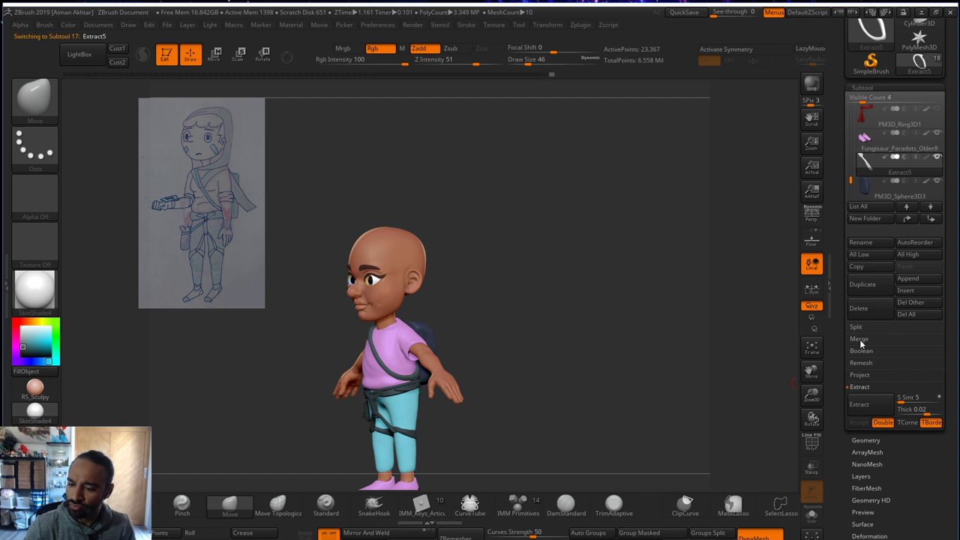
click(860, 342)
click(861, 351)
- Choose a more saturated dark teal and fill the merged backpack and strap with it
drag(591, 446, 533, 323)
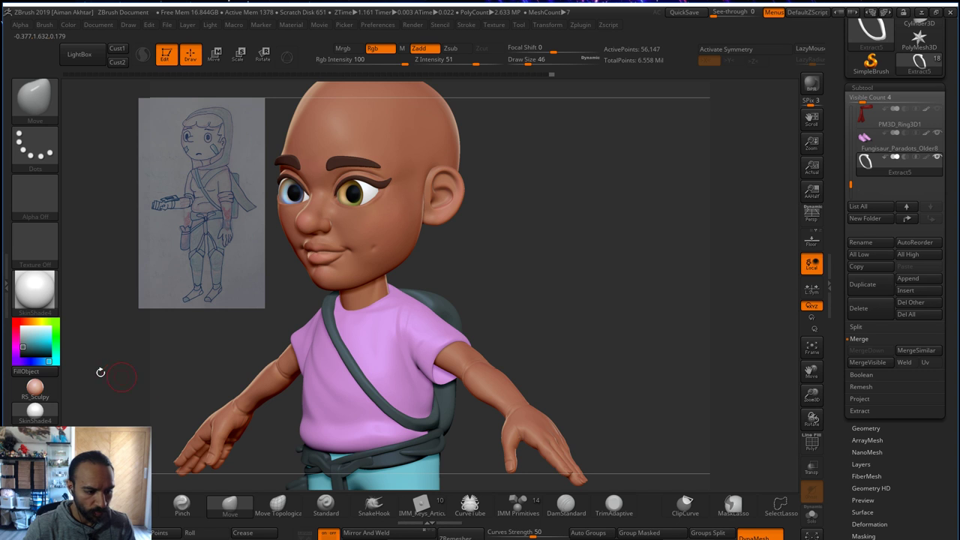
click(30, 349)
click(26, 370)
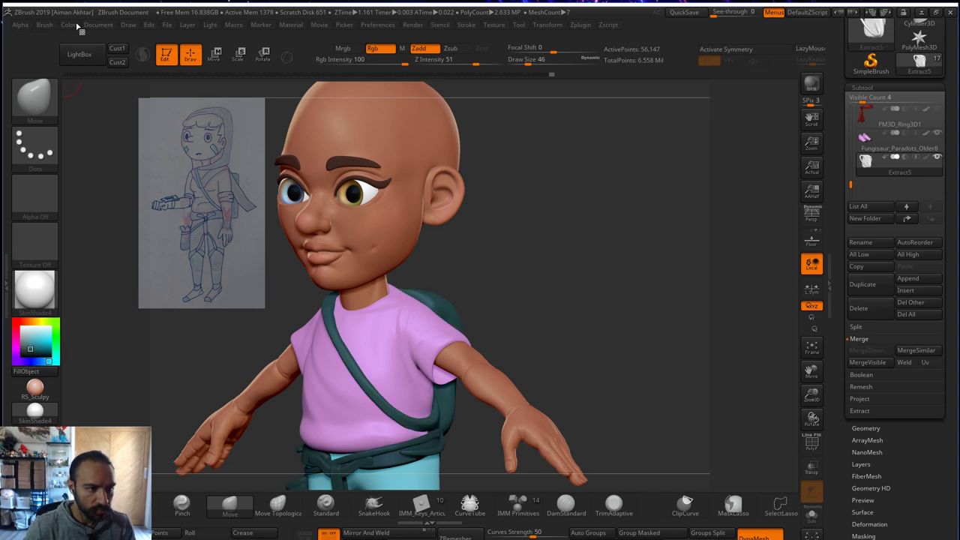
- Select the climbing harness, choose a neutral dark grey with RGB 69, 69, 69, and fill the harness with it
drag(557, 298, 660, 237)
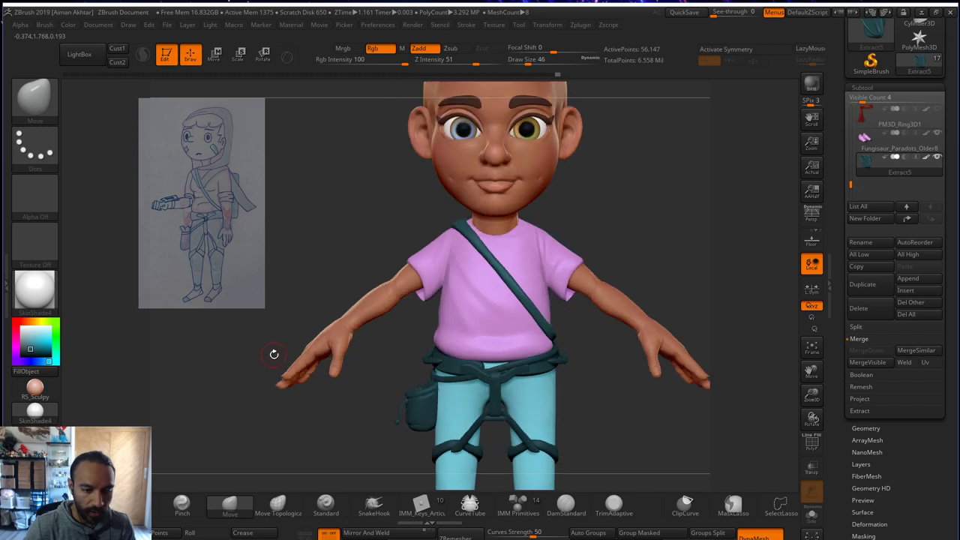
alt+click(429, 372)
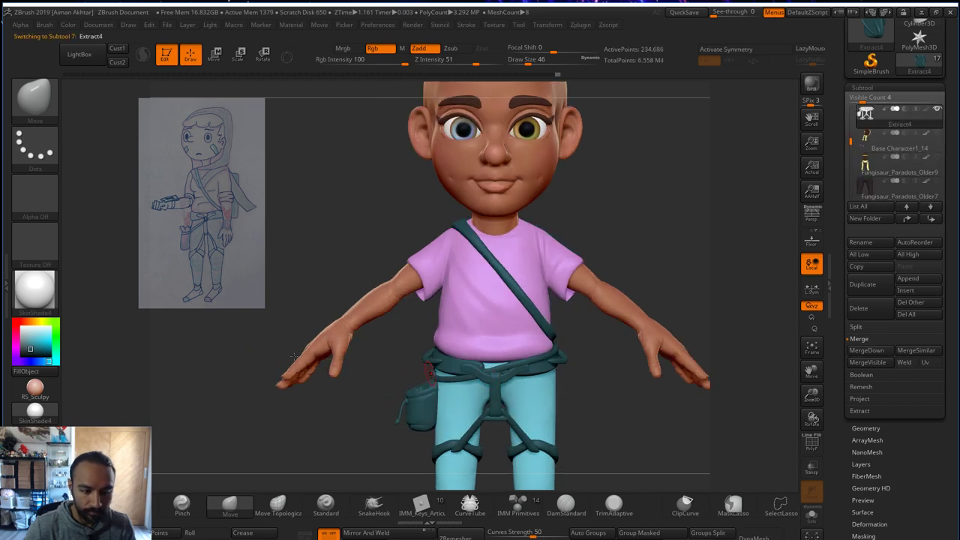
click(20, 343)
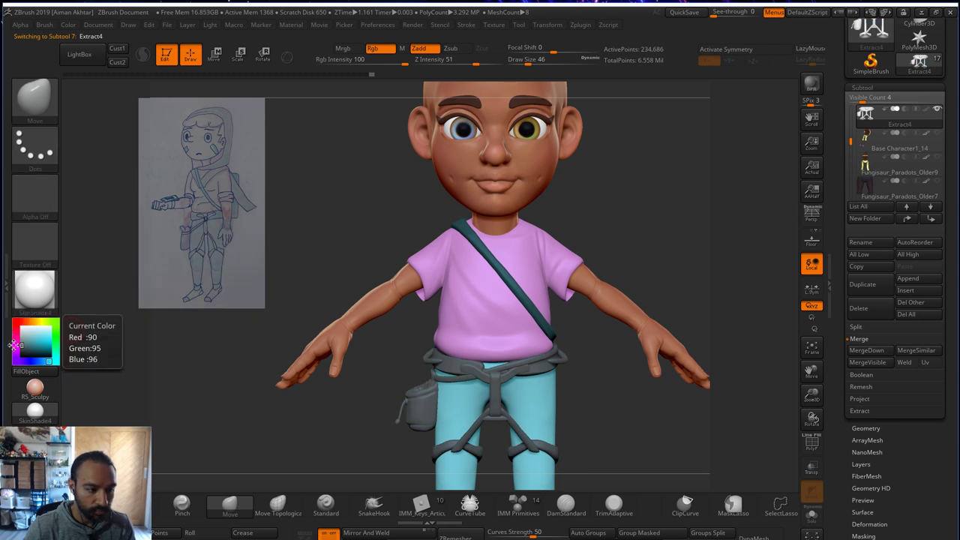
click(22, 347)
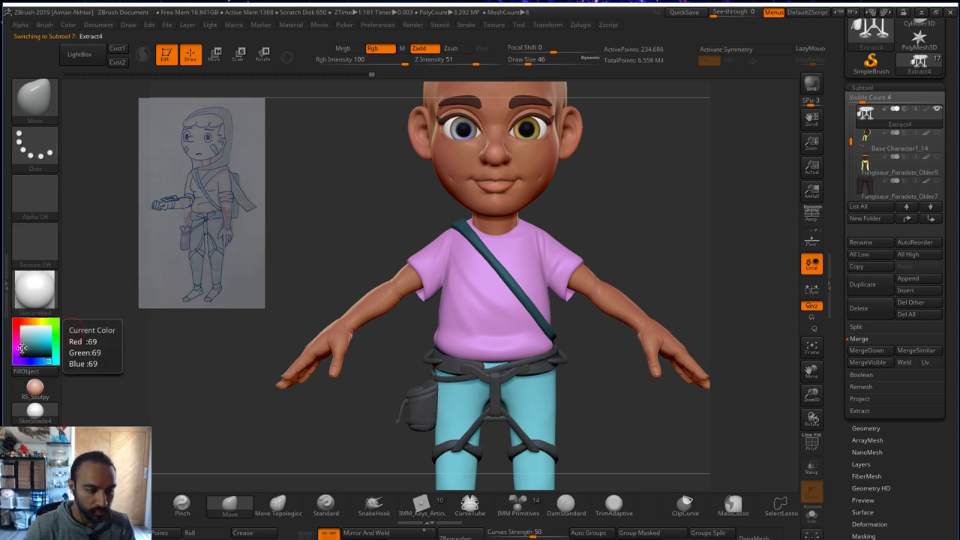
click(69, 27)
click(93, 237)
- Try filling the harness with a near-black purple
alt+drag(632, 273, 605, 227)
drag(37, 341, 468, 412)
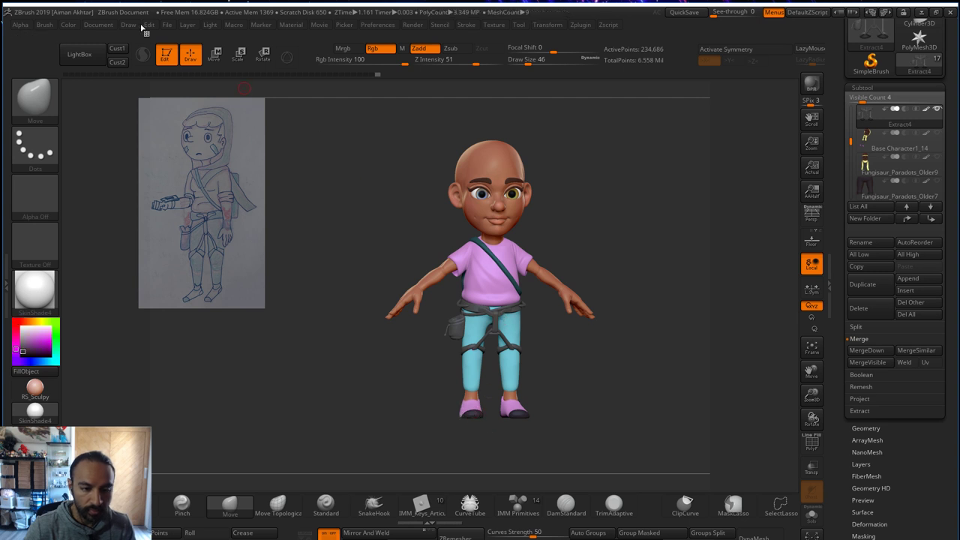
click(68, 27)
click(95, 239)
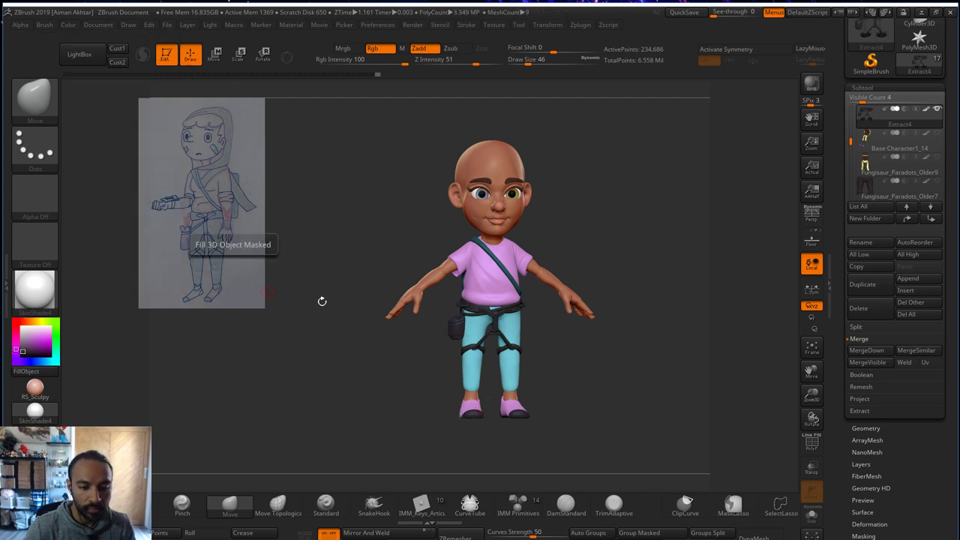
- Shorten the shoes front to back with the Move transpose line and fit the feet of the legs subtool to match
drag(588, 419, 546, 409)
drag(380, 442, 522, 299)
alt+click(450, 343)
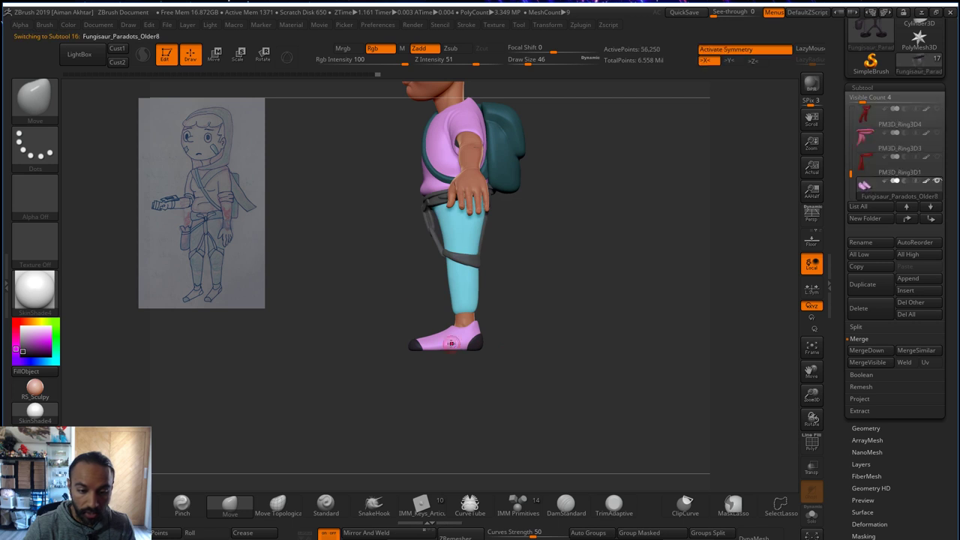
click(215, 52)
drag(468, 342, 390, 342)
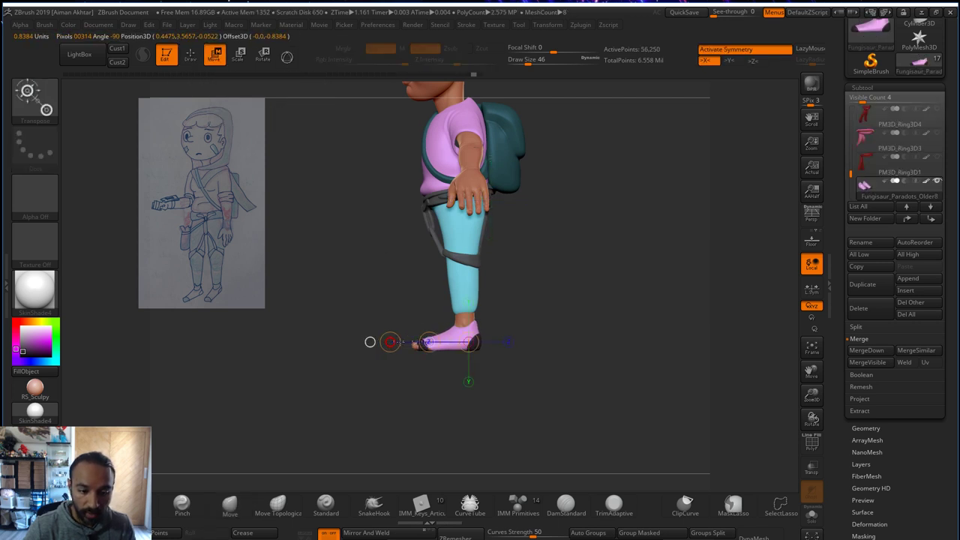
alt+click(465, 321)
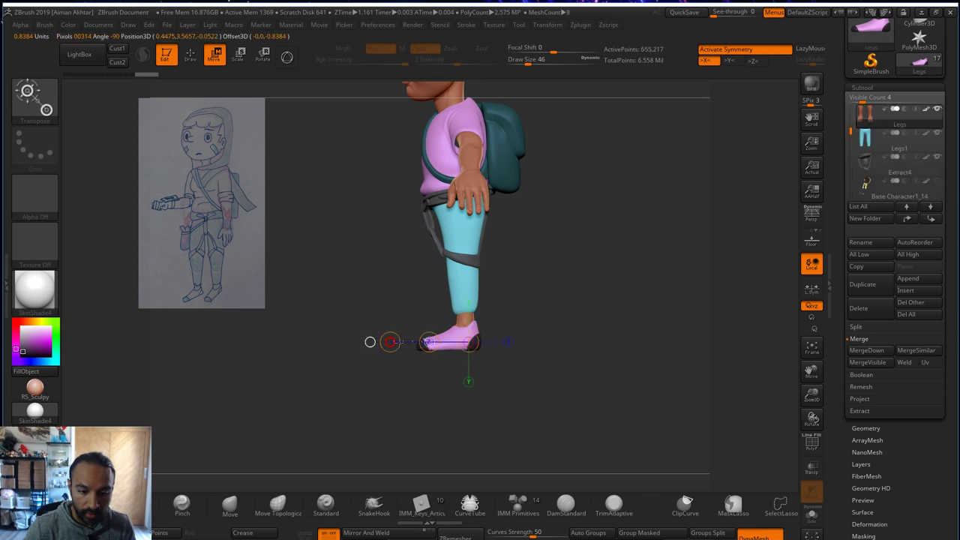
mouse_move(563, 309)
shift+mouse_down()
mouse_move(602, 312)
mouse_move(581, 302)
mouse_move(596, 304)
mouse_move(612, 360)
shift+mouse_up()
- Reshape the shoe openings around the ankles with the Move brush, using draw sizes 54 and 71
key(q)
mouse_move(563, 282)
mouse_down()
mouse_move(516, 298)
mouse_move(500, 319)
mouse_move(465, 315)
mouse_move(581, 328)
mouse_move(559, 327)
mouse_up()
key(s)
alt+click(480, 316)
key(s)
drag(499, 322, 492, 322)
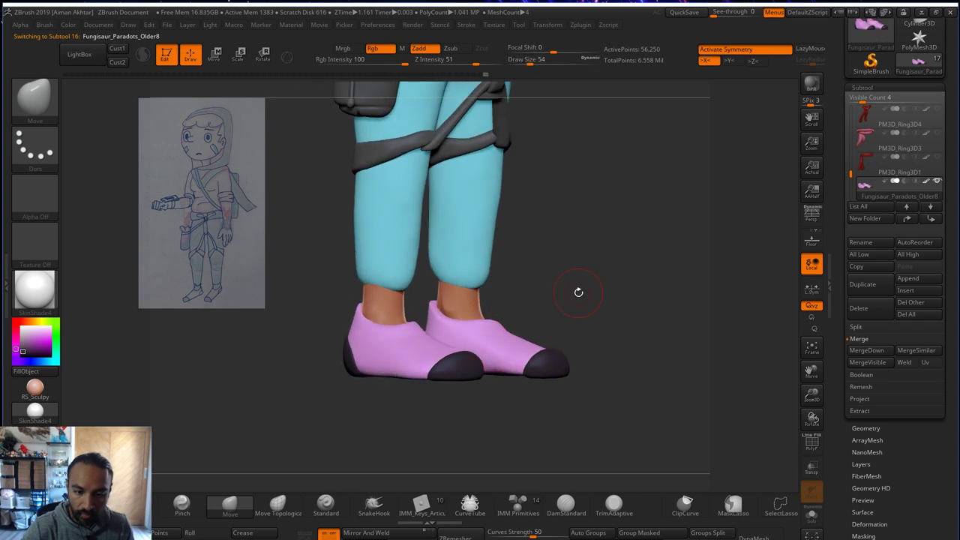
drag(578, 293, 517, 299)
key(s)
drag(497, 317, 501, 317)
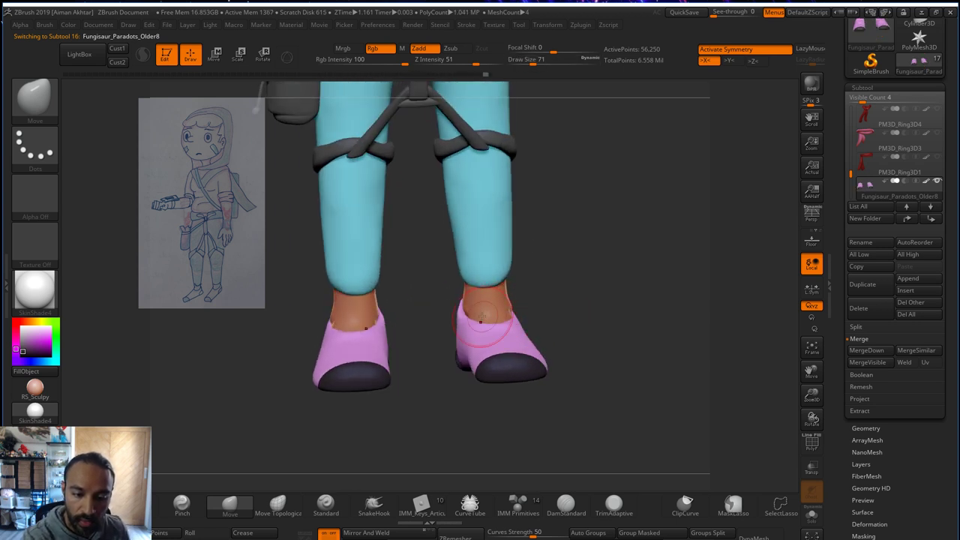
- Smooth the front of the shoes just below the ankle openings at draw size 54
drag(584, 309, 523, 311)
key(s)
key(shift)
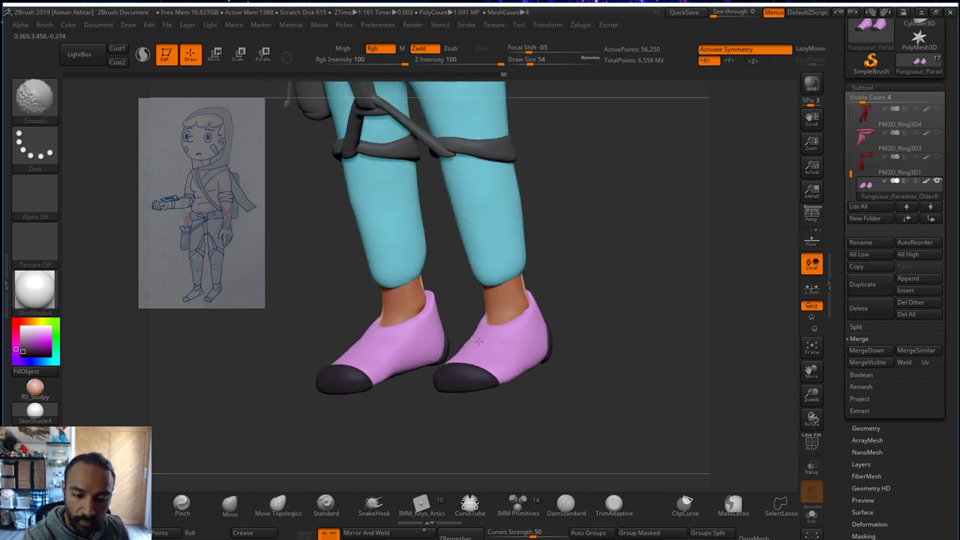
shift+drag(472, 336, 476, 330)
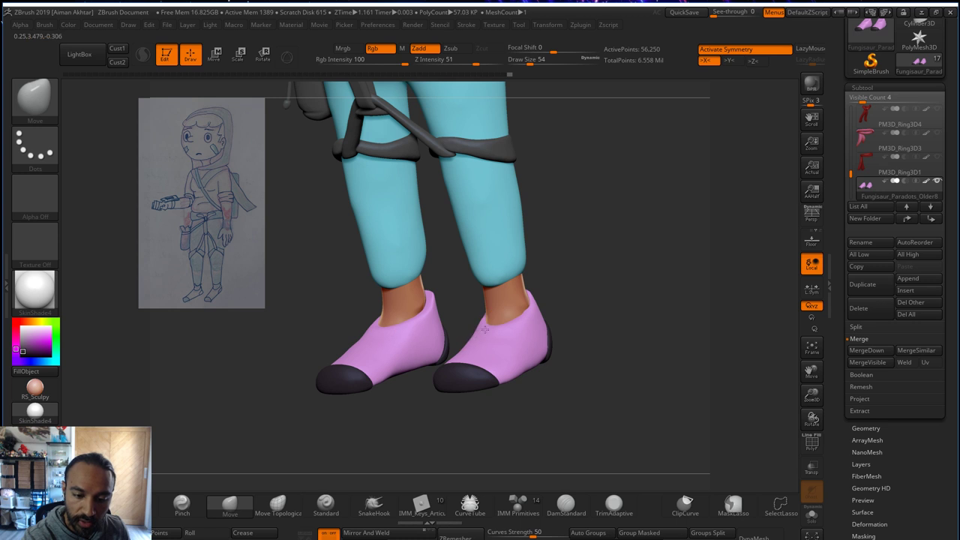
shift+drag(610, 257, 557, 263)
mouse_move(476, 315)
shift+mouse_down()
mouse_move(460, 332)
mouse_move(462, 324)
shift+mouse_up()
- Adjust the inner and outer sides of the shoe collars with the Move brush at draw sizes 83 and 59
key(s)
drag(459, 318, 451, 312)
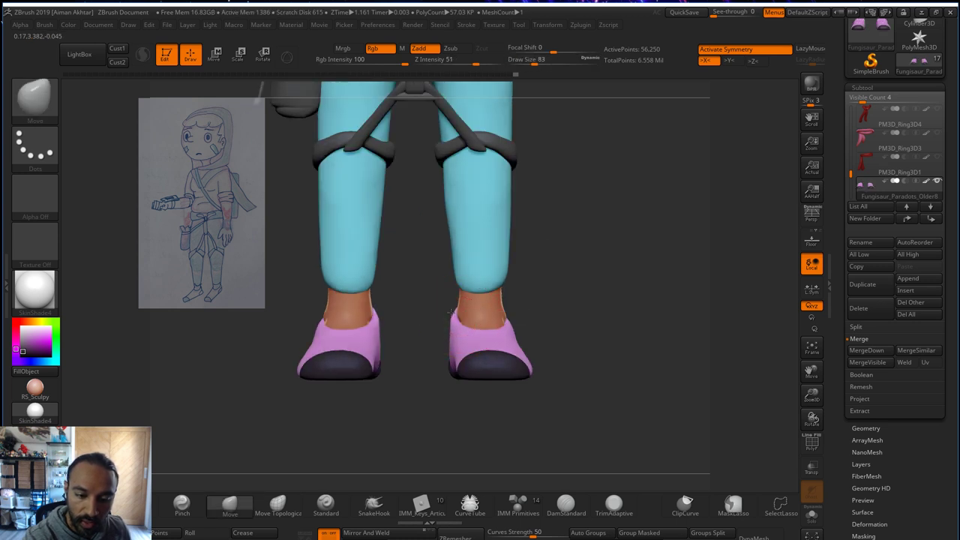
drag(515, 317, 524, 335)
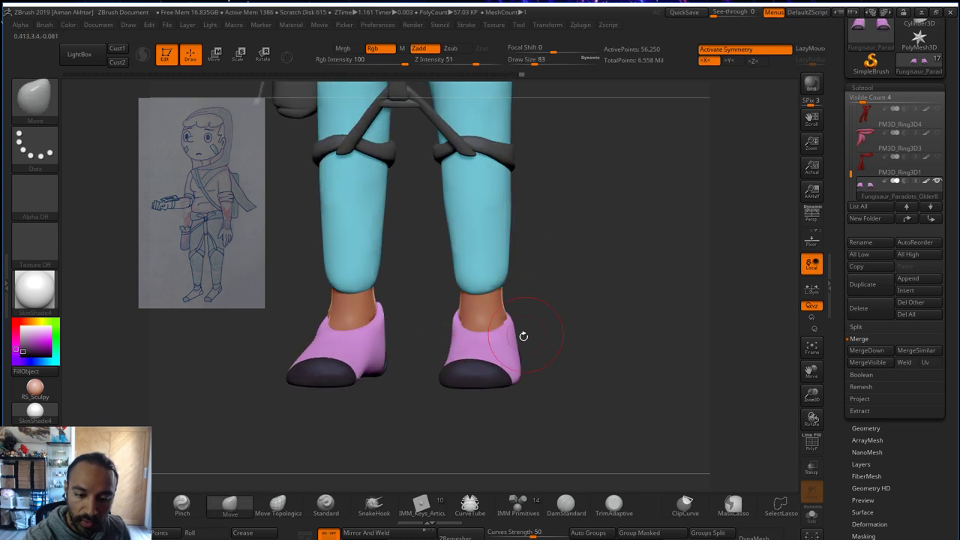
mouse_move(540, 298)
mouse_down()
mouse_move(457, 304)
mouse_move(516, 307)
mouse_move(519, 318)
mouse_move(589, 296)
mouse_move(577, 315)
mouse_move(610, 329)
mouse_up()
key(s)
click(522, 318)
key(s)
- Select the shirt and carve a curved diagonal fold from the chest down across the belly with DamStandard at draw size 59
mouse_move(718, 300)
alt+mouse_down()
mouse_move(715, 233)
mouse_move(668, 248)
mouse_move(707, 264)
mouse_move(621, 330)
alt+mouse_up()
alt+drag(641, 235, 643, 296)
shift+drag(643, 262, 622, 248)
mouse_move(639, 105)
alt+mouse_down()
mouse_move(584, 242)
mouse_move(583, 205)
alt+mouse_up()
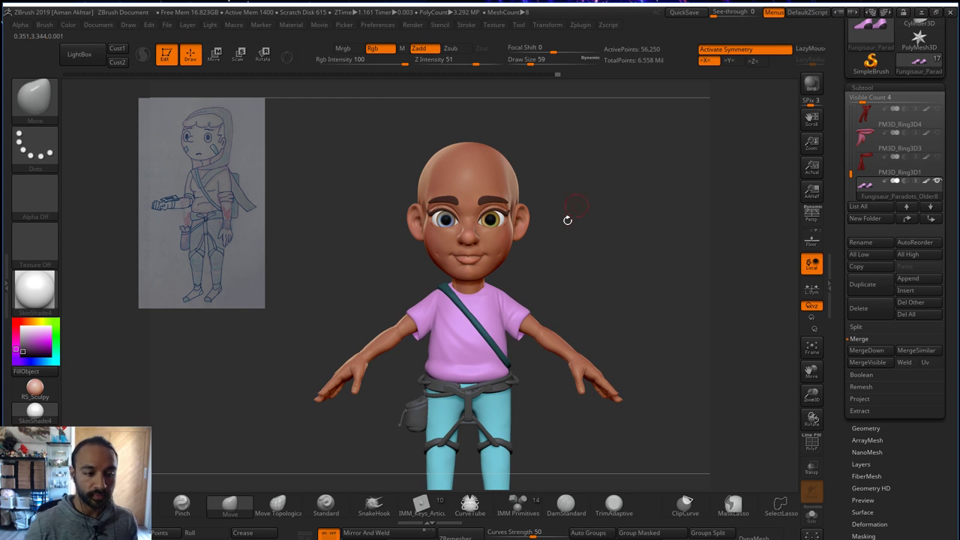
alt+click(488, 367)
click(580, 511)
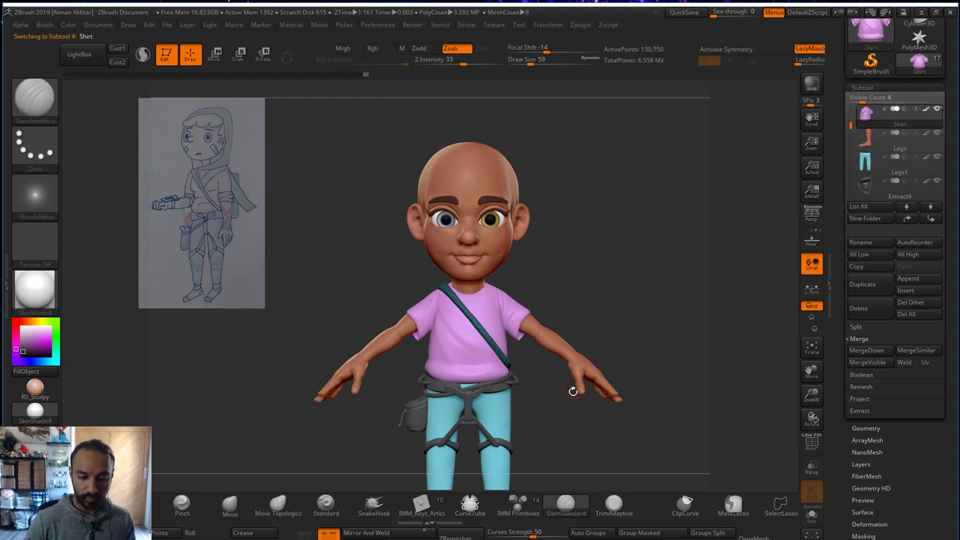
mouse_move(573, 390)
mouse_down()
mouse_move(578, 472)
mouse_move(585, 315)
mouse_up()
alt+drag(583, 442, 591, 487)
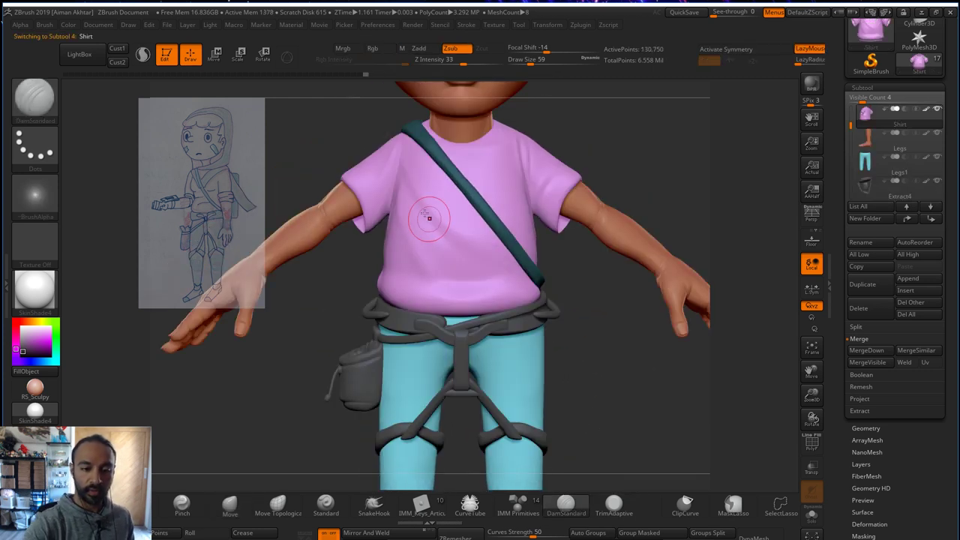
drag(424, 214, 456, 248)
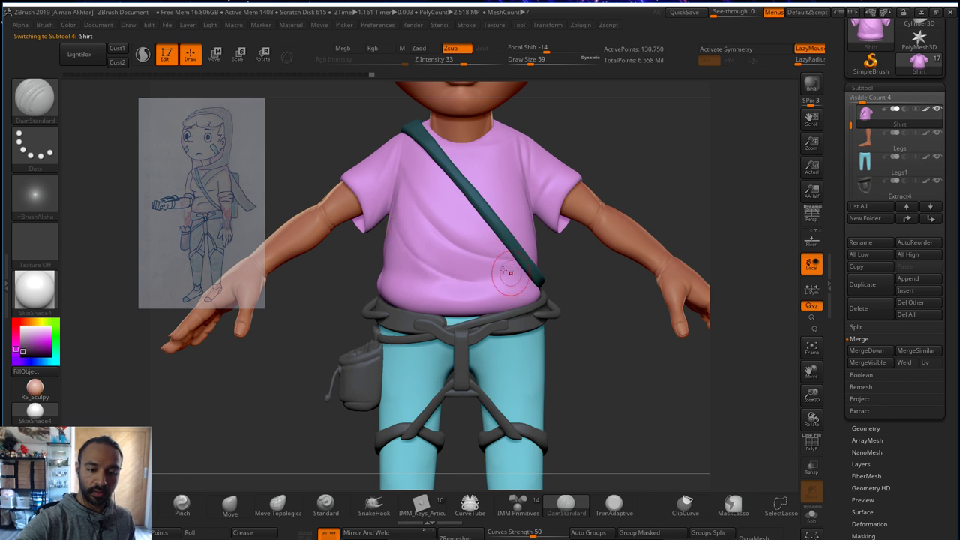
drag(513, 273, 459, 269)
key(ctrl+z)
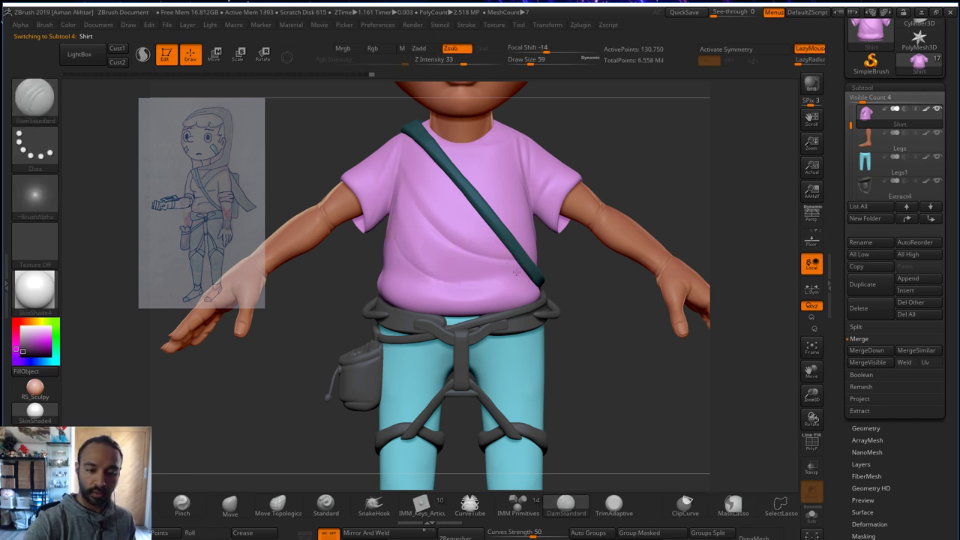
key(ctrl+z)
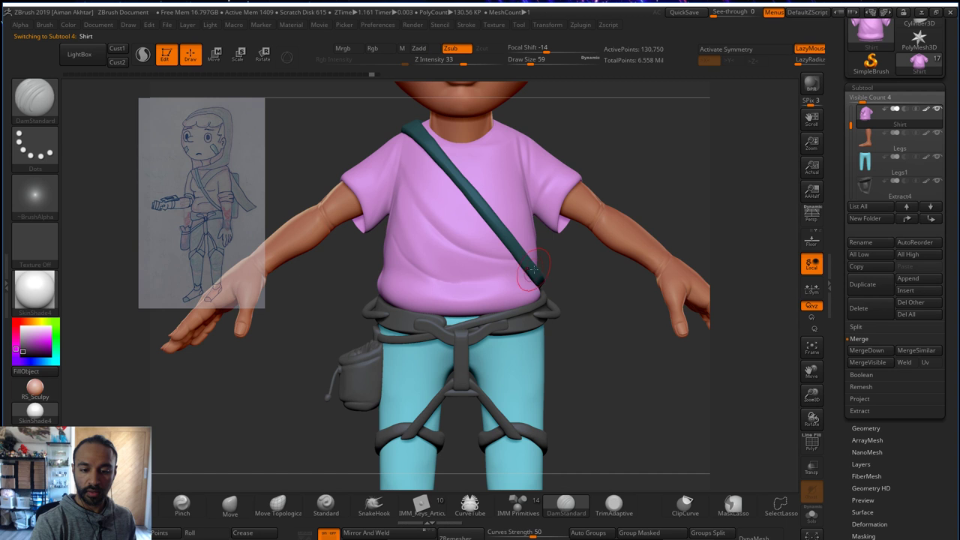
- Carve more shirt folds above the hem and across the chest around the strap, softening them with Smooth
drag(508, 278, 455, 284)
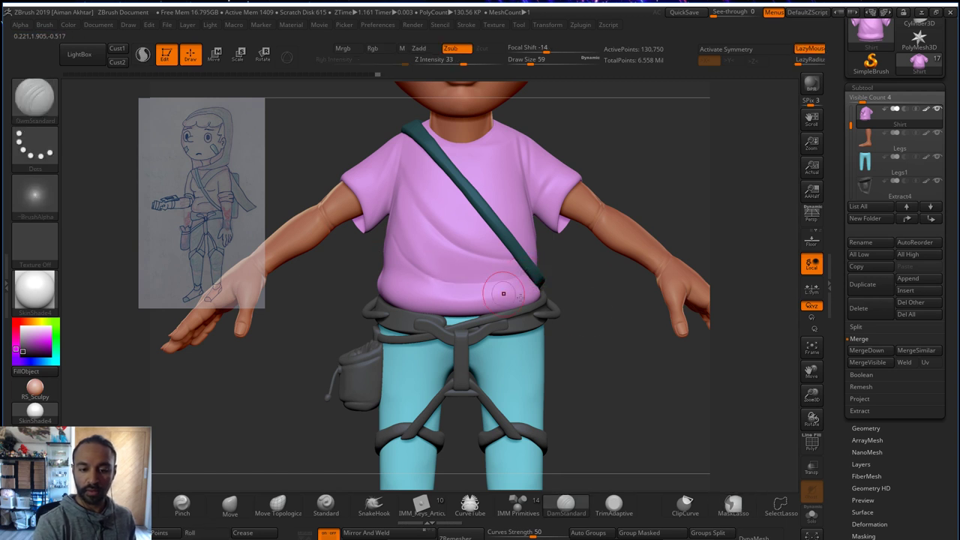
alt+right_drag(536, 341, 555, 398)
drag(514, 243, 466, 270)
key(ctrl+z)
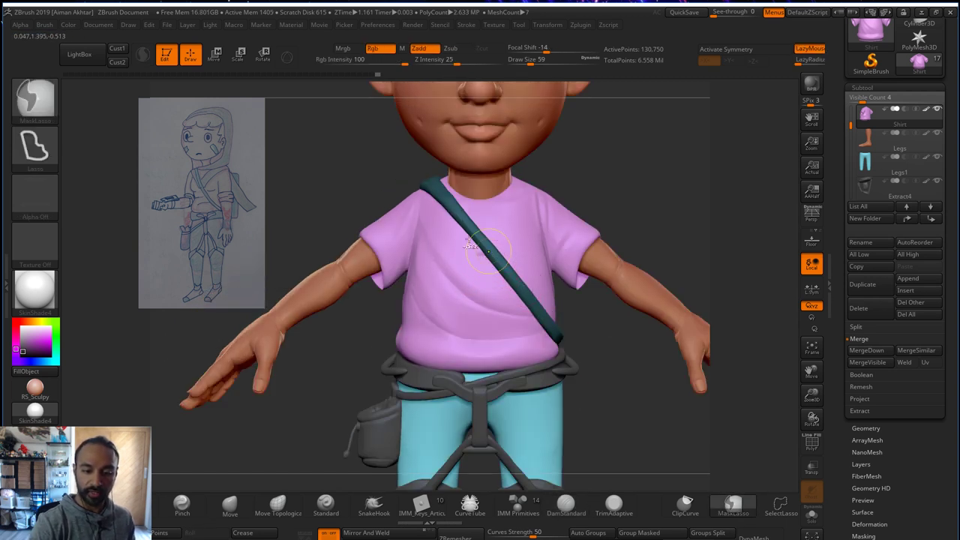
drag(454, 236, 532, 222)
drag(484, 267, 533, 260)
key(shift)
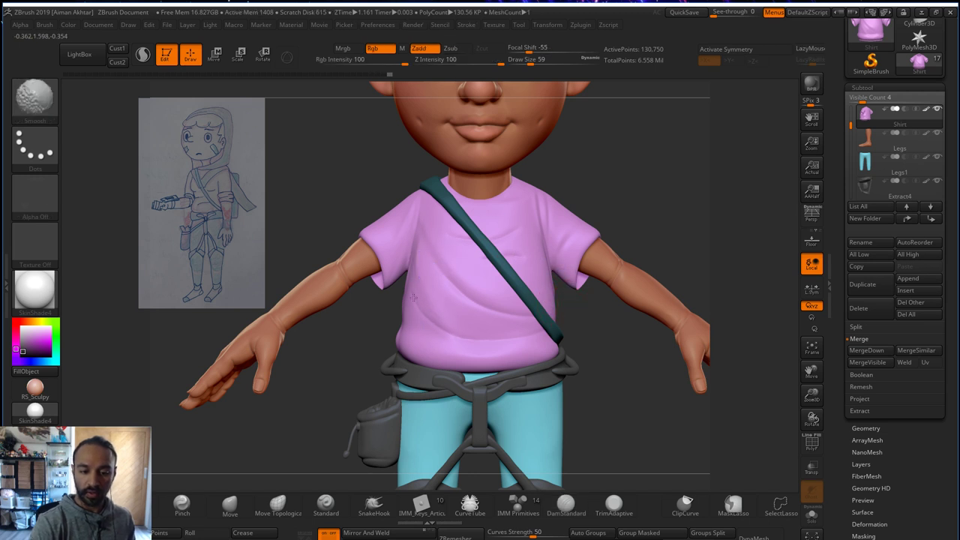
- Carve folds on the side of the shirt around the strap's lower end and smooth them
alt+drag(625, 355, 563, 304)
alt+drag(621, 304, 664, 304)
right_drag(664, 304, 566, 352)
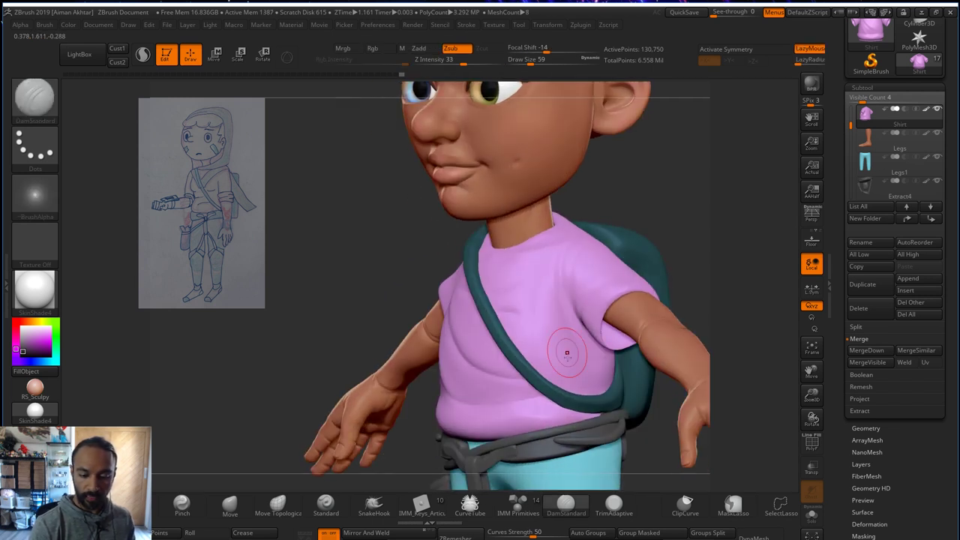
drag(535, 405, 608, 380)
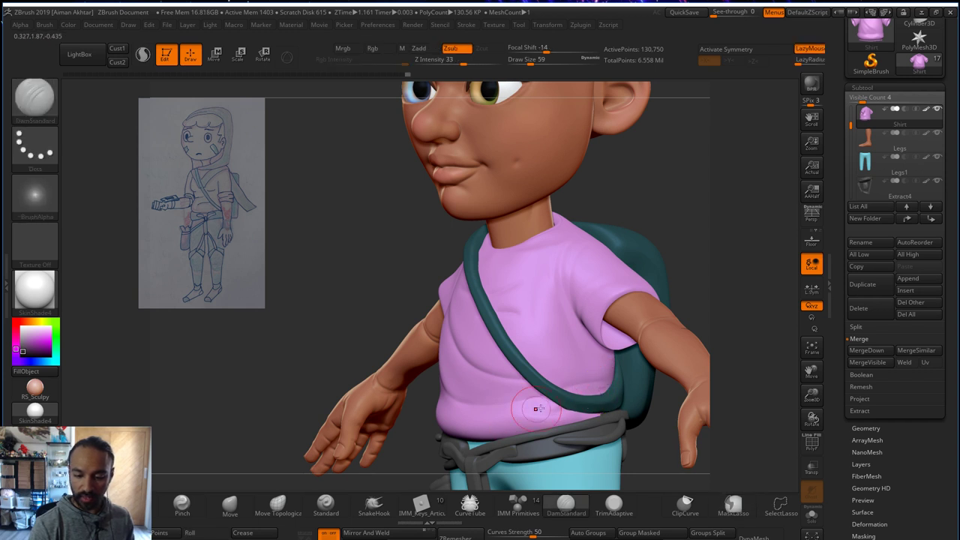
shift+drag(580, 401, 587, 386)
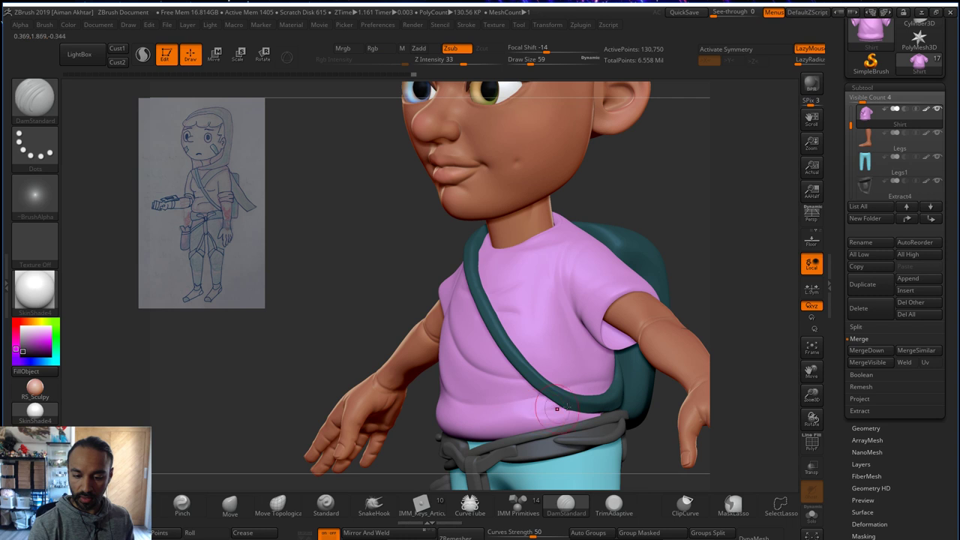
- Carve vertical folds on the shirt below the shoulder where the strap crosses, and soften them with Smooth
right_drag(673, 322, 584, 269)
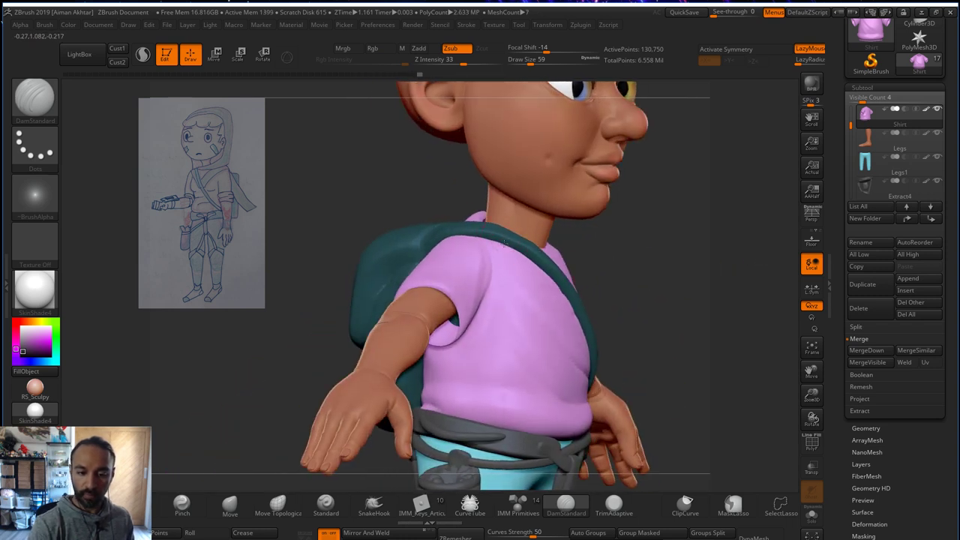
drag(504, 241, 511, 288)
right_drag(629, 241, 599, 263)
drag(490, 245, 493, 290)
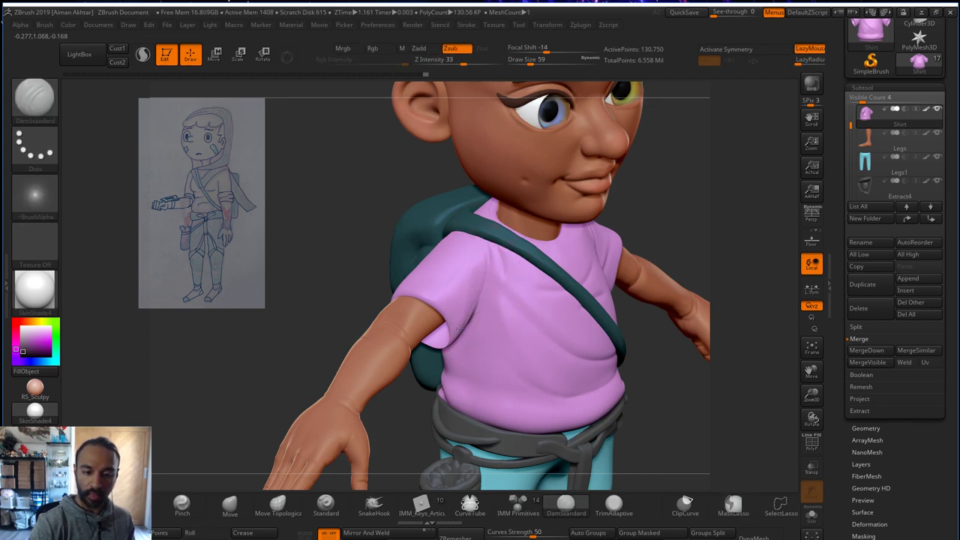
drag(460, 327, 464, 325)
key(ctrl+z)
shift+drag(501, 255, 516, 304)
shift+drag(502, 257, 515, 290)
drag(686, 220, 659, 233)
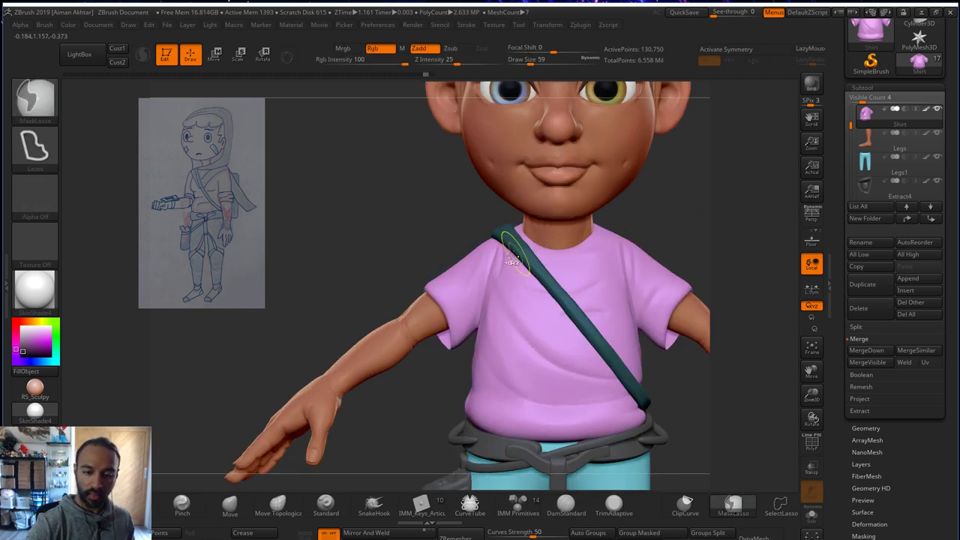
right_drag(704, 208, 485, 236)
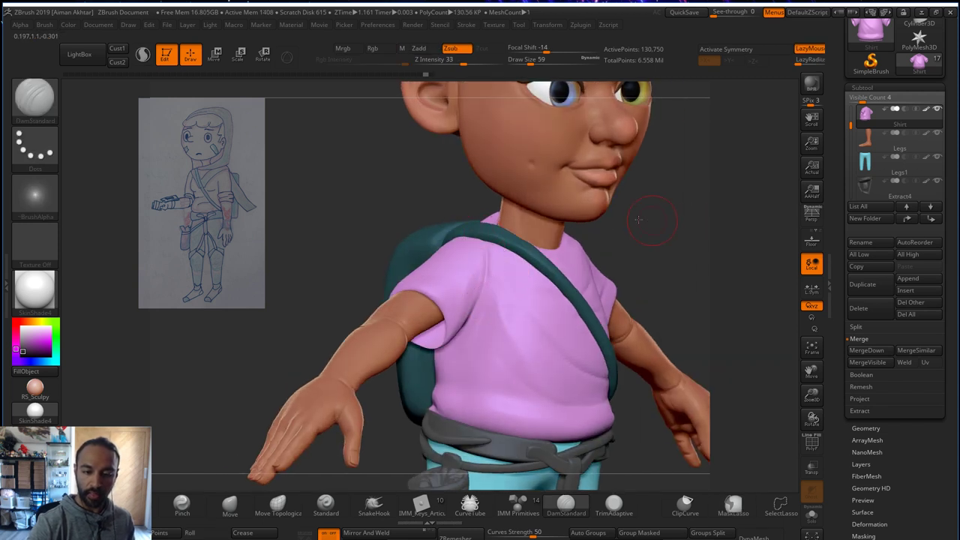
- Select the trousers and carve wrinkles around the crotch and beneath the harness straps at the knees with DamStandard
shift+drag(634, 240, 598, 248)
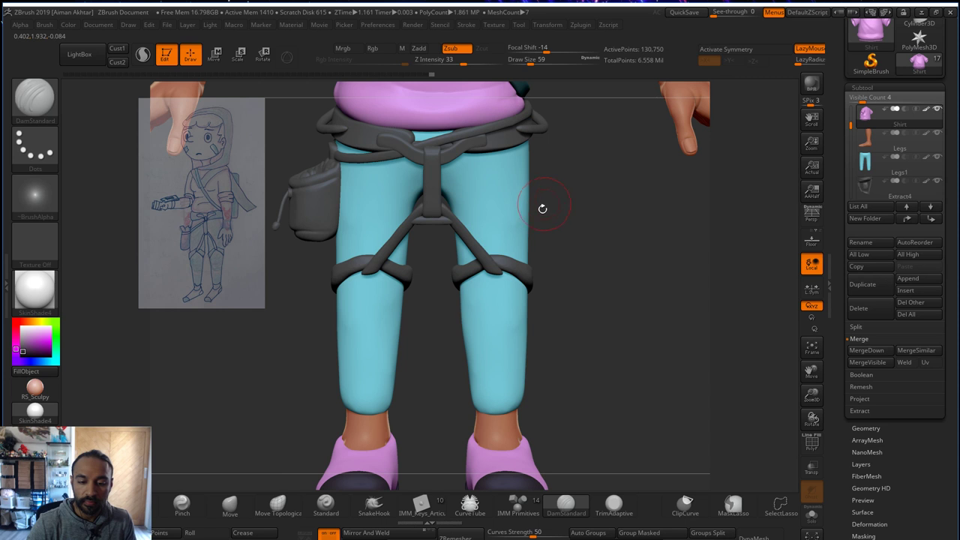
alt+click(510, 204)
drag(606, 215, 666, 293)
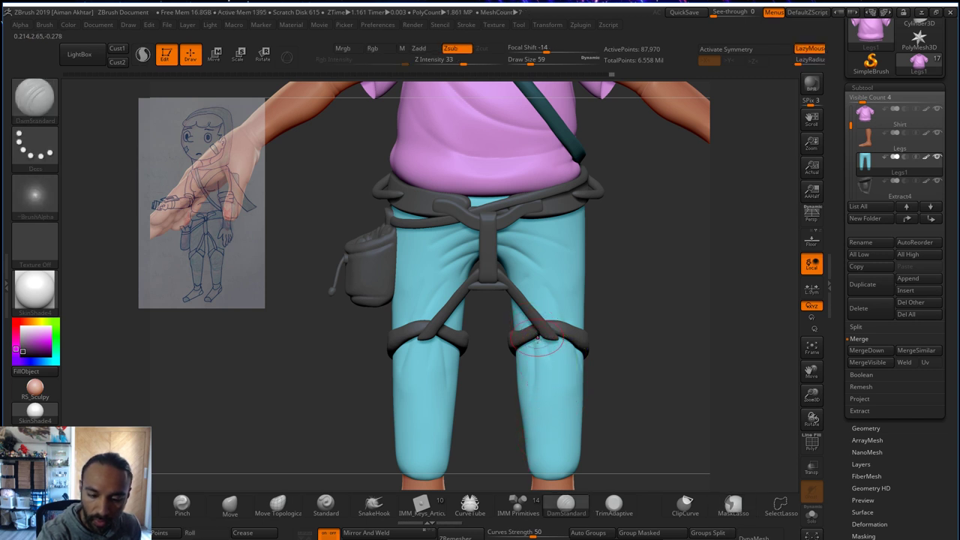
key(shift)
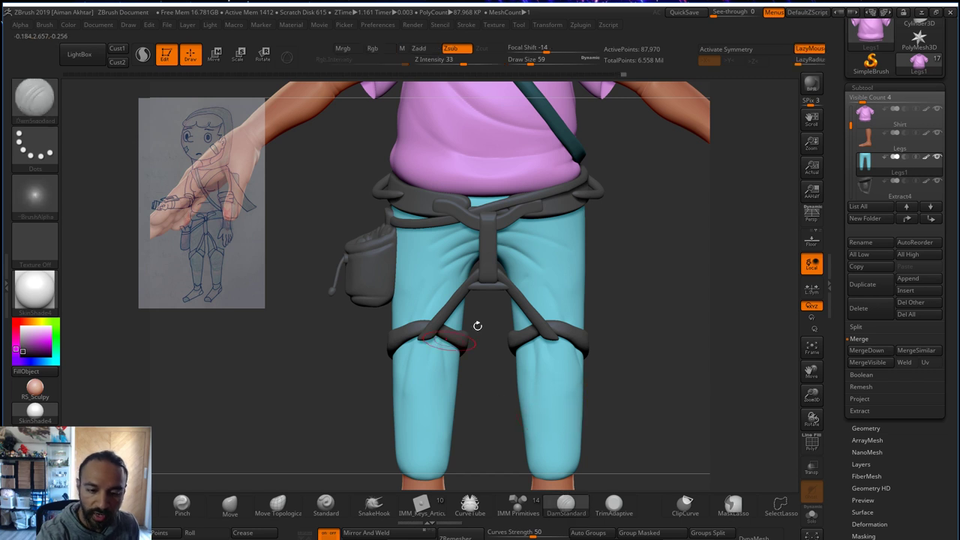
drag(478, 326, 498, 322)
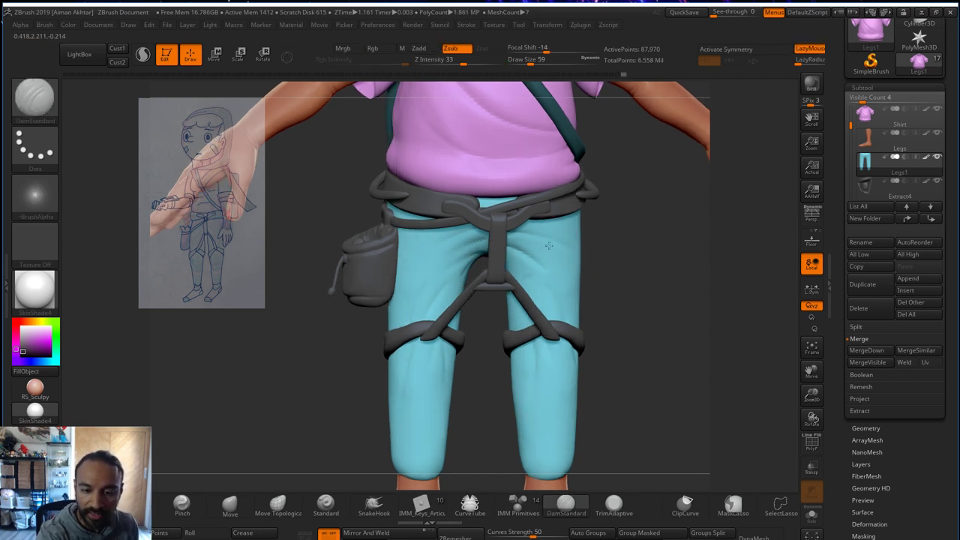
- Carve folds across the front of the trousers at the crotch and upper thigh, and soften them with Smooth
right_drag(551, 237, 567, 278)
drag(450, 250, 531, 246)
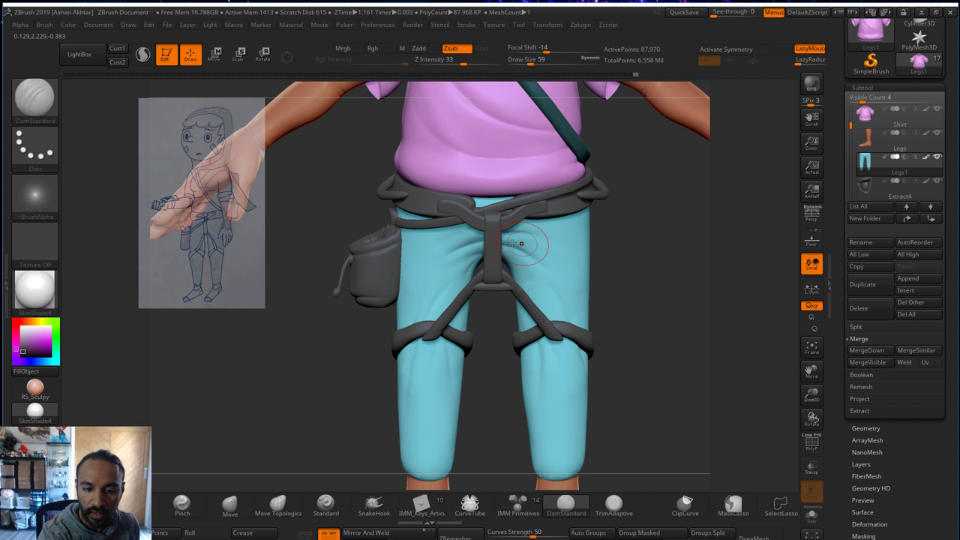
key(ctrl+z)
drag(455, 249, 542, 240)
key(shift)
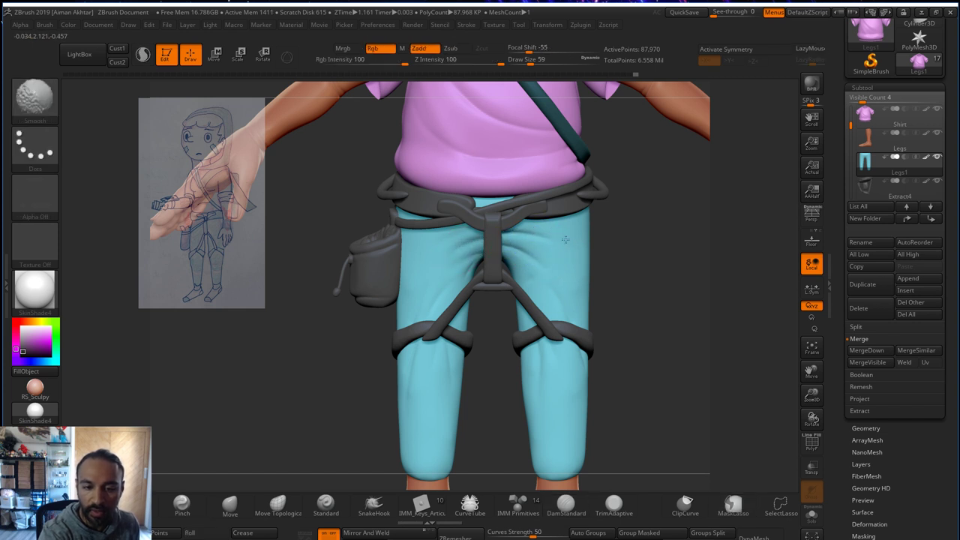
shift+drag(473, 245, 432, 305)
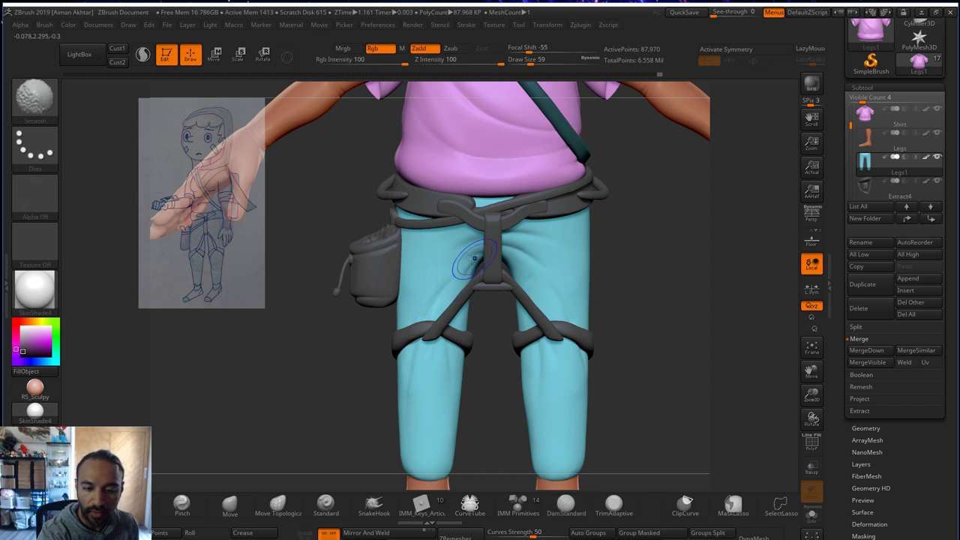
shift+drag(467, 261, 451, 287)
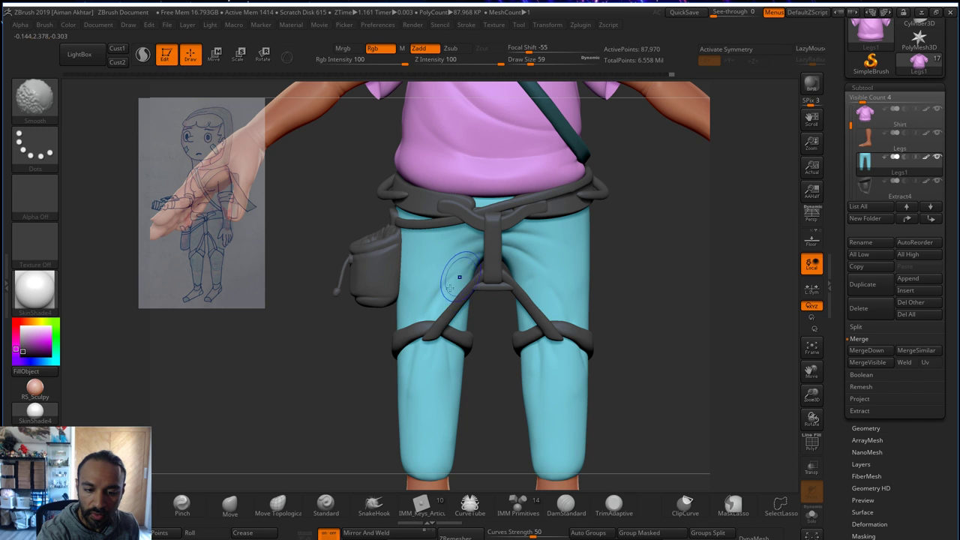
shift+drag(458, 276, 442, 309)
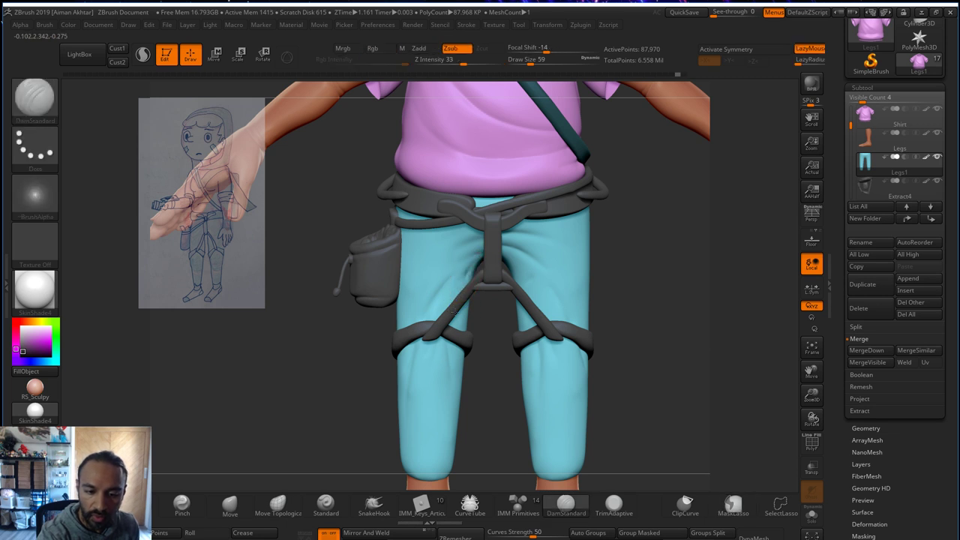
- Isolate the trousers to rework the fold running from the crotch down the inner thigh, and restore the full character
click(812, 515)
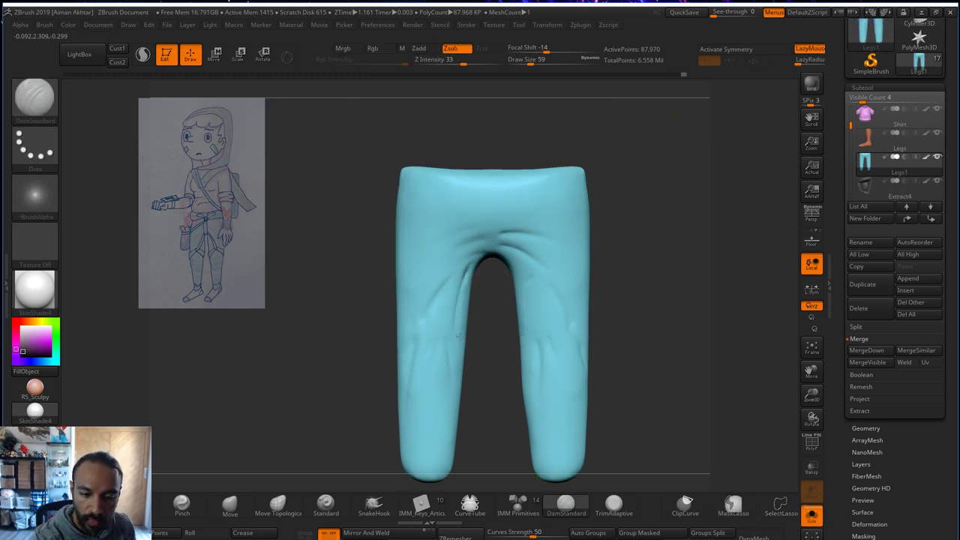
key(ctrl+z)
drag(473, 264, 448, 322)
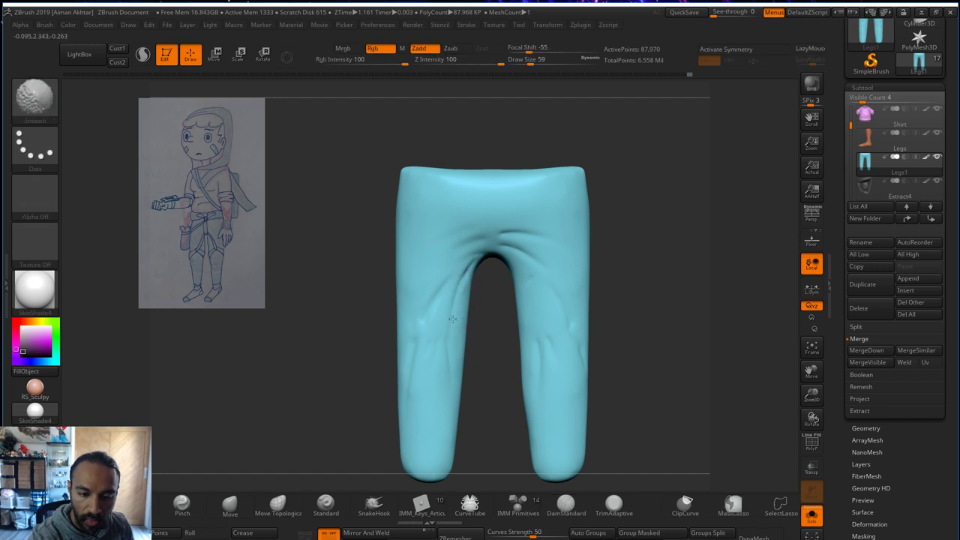
click(811, 515)
- Carve folds on the back of the trousers below the waist and along both inner thighs, and soften them with Smooth
drag(676, 299, 534, 266)
drag(473, 221, 555, 268)
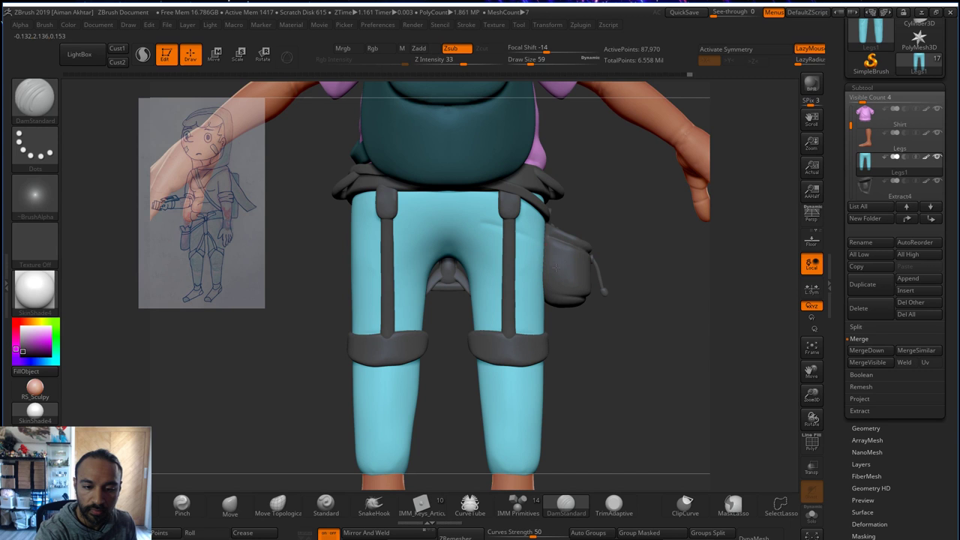
drag(442, 216, 359, 259)
key(ctrl+z)
mouse_move(437, 270)
mouse_down()
mouse_move(375, 296)
mouse_move(376, 309)
mouse_up()
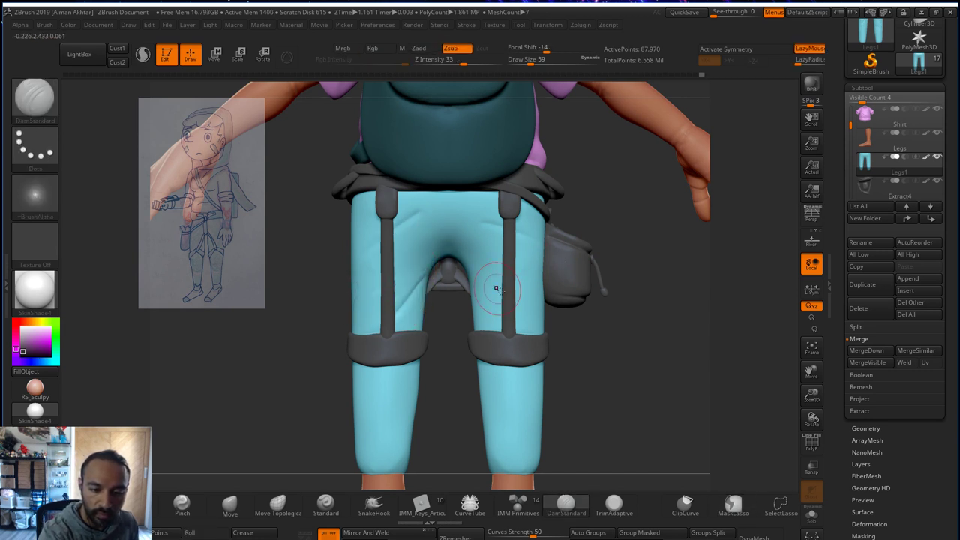
drag(475, 269, 522, 324)
mouse_move(464, 245)
mouse_down()
mouse_move(533, 285)
mouse_move(482, 299)
mouse_up()
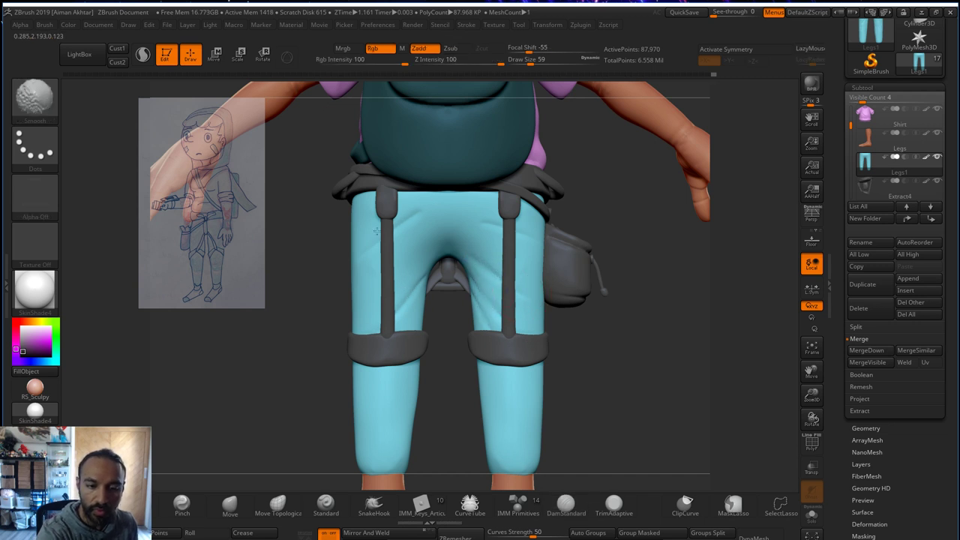
drag(509, 213, 393, 206)
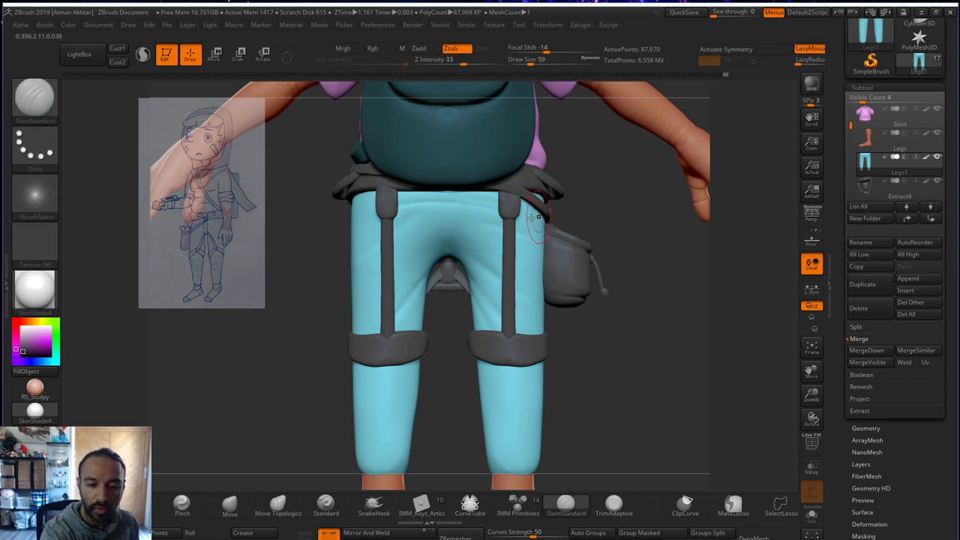
key(shift)
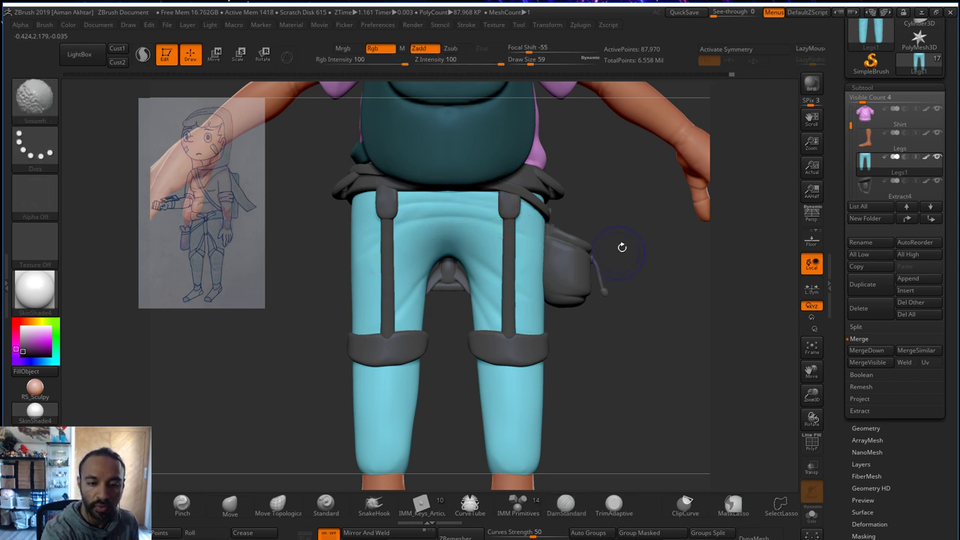
- Carve creases on the sides of the trousers at the hips beside the rear harness straps
drag(621, 247, 449, 240)
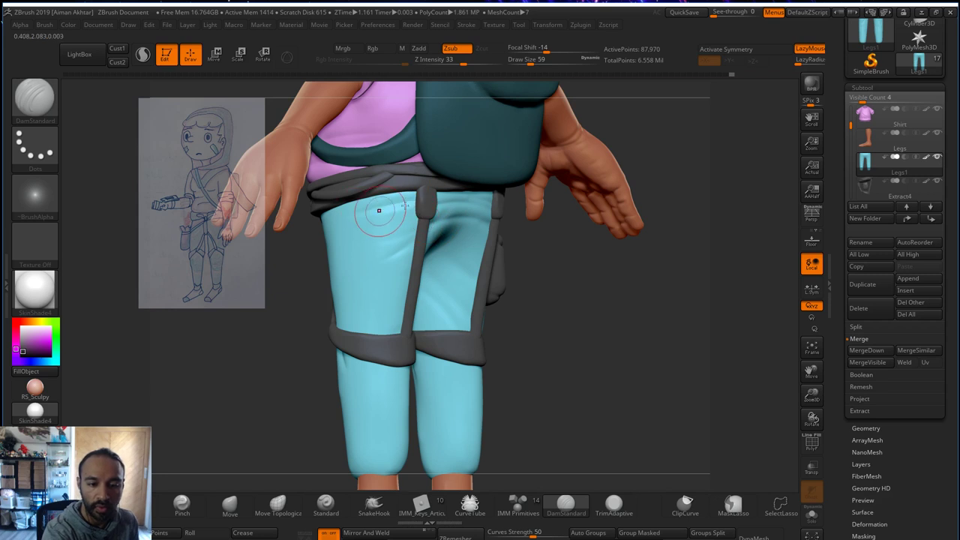
drag(552, 215, 498, 237)
drag(570, 244, 607, 241)
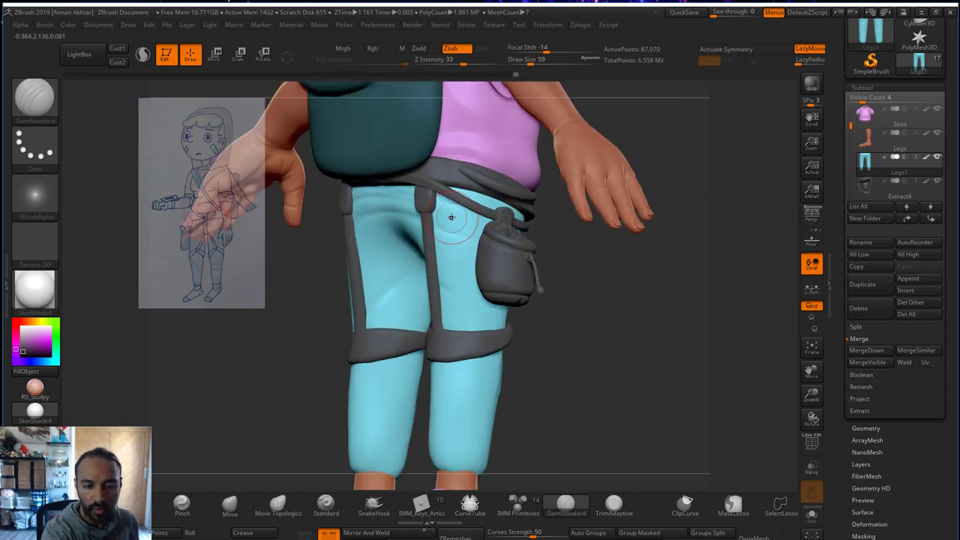
- Carve and smooth creases beneath the knee strap on the back of the pouch-side calf, undoing strokes that spoil the surface
mouse_move(618, 280)
mouse_down()
mouse_move(479, 308)
mouse_move(472, 316)
mouse_move(515, 333)
mouse_move(508, 348)
mouse_up()
key(ctrl+z)
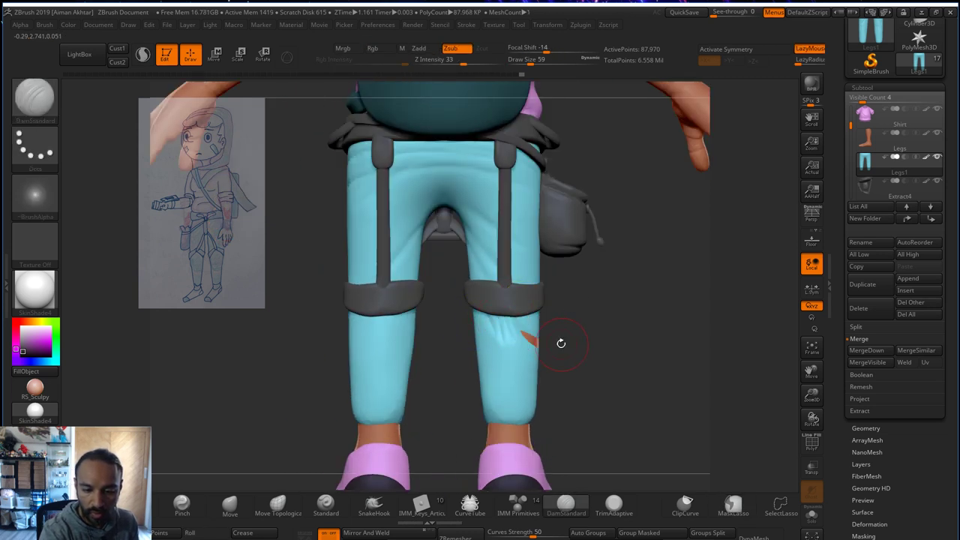
key(ctrl+z)
drag(364, 323, 359, 380)
mouse_move(505, 335)
shift+mouse_down()
mouse_move(499, 349)
mouse_move(520, 355)
shift+mouse_up()
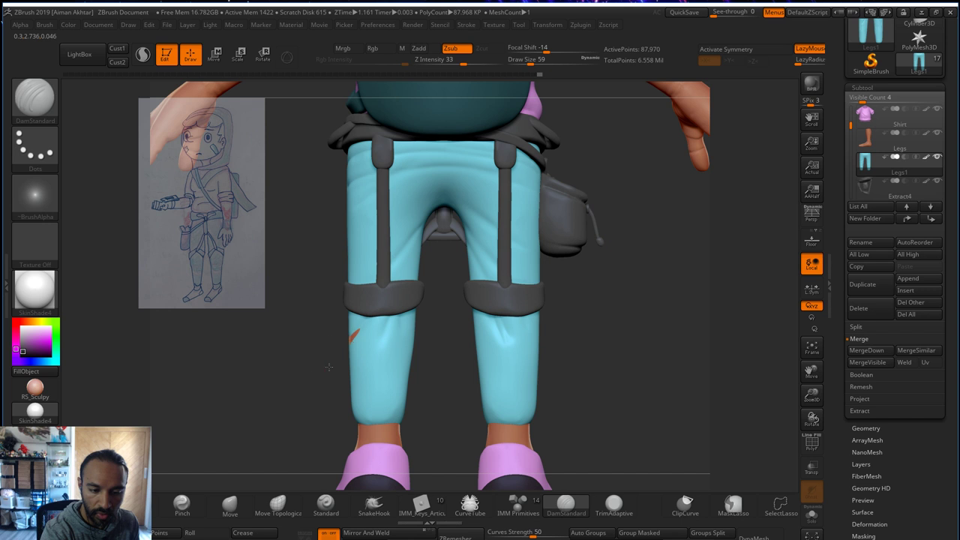
key(ctrl+z)
key(b)
key(i)
key(n)
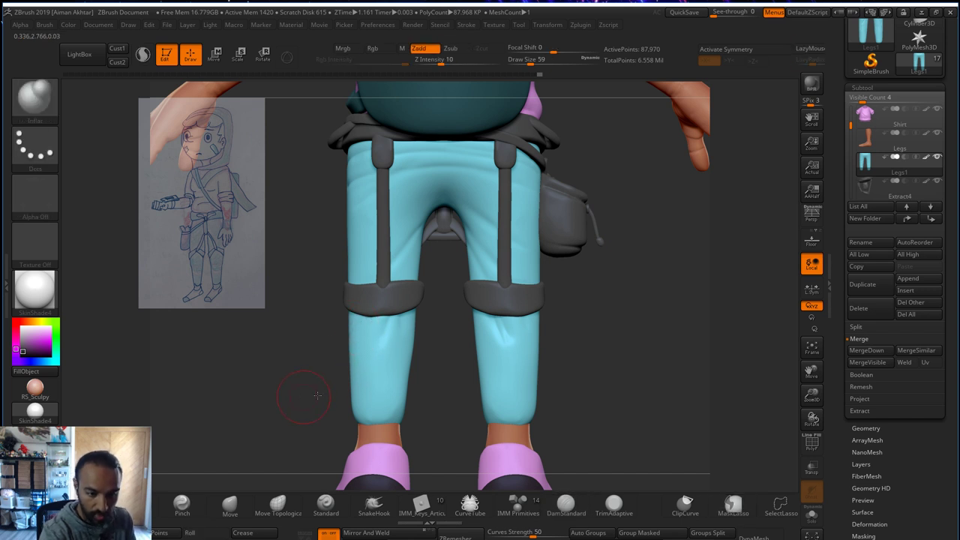
- Frame the whole character and save the tool over the existing Nish_younger_newstyle1 file
drag(317, 396, 384, 360)
alt+drag(562, 325, 592, 310)
alt+drag(465, 328, 587, 363)
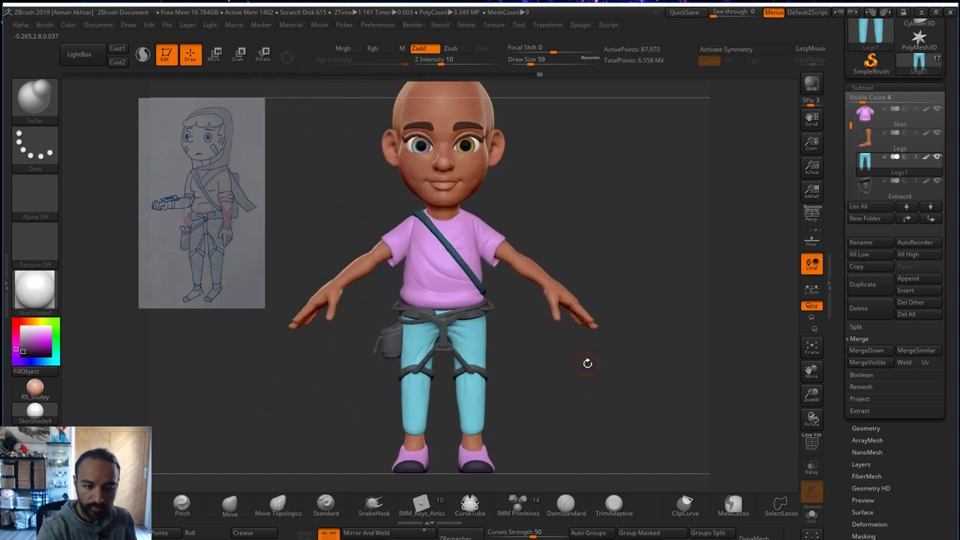
alt+drag(600, 440, 593, 437)
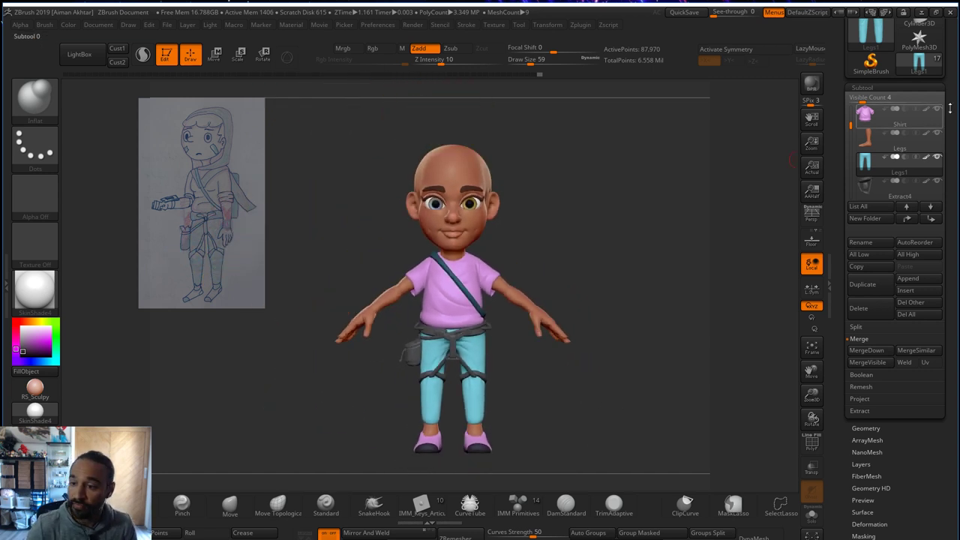
drag(950, 68, 945, 43)
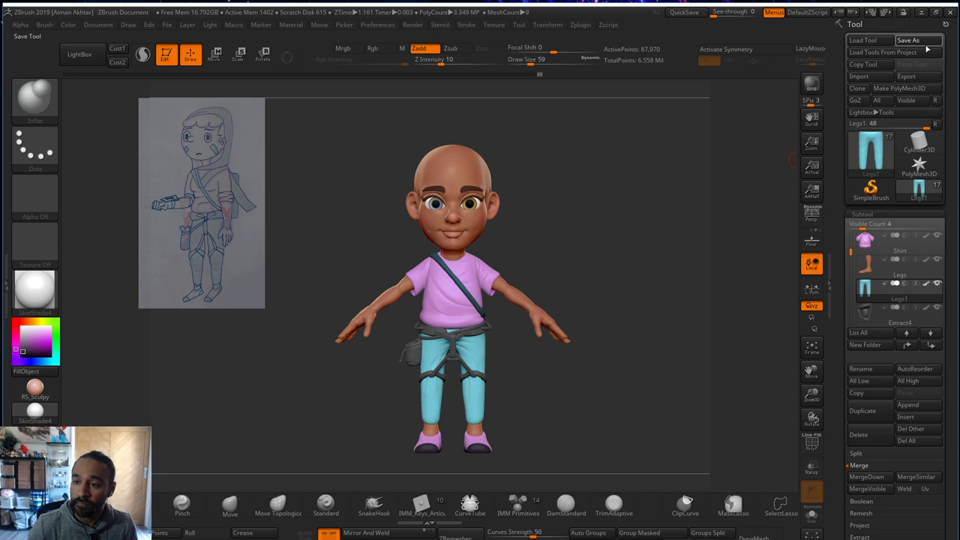
click(925, 45)
click(621, 467)
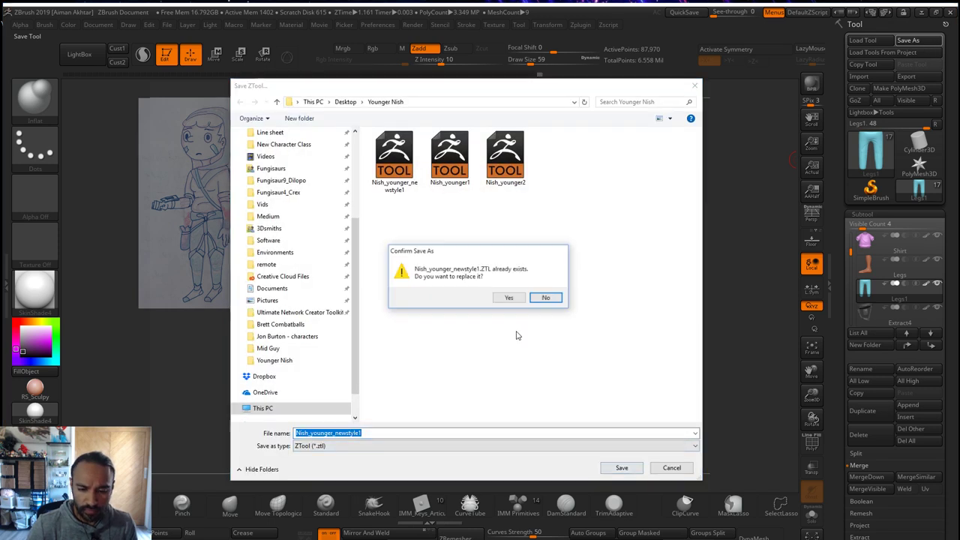
click(510, 297)
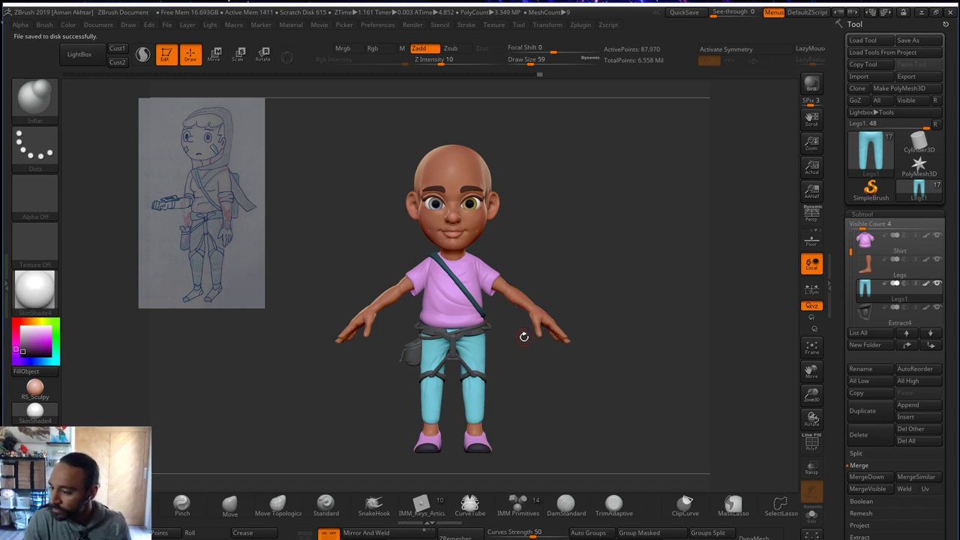
- Select and show the Fungisaur_Paradots_Older9 subtool holding the hair, headband and scarf
alt+drag(590, 373, 597, 383)
alt+drag(592, 260, 615, 282)
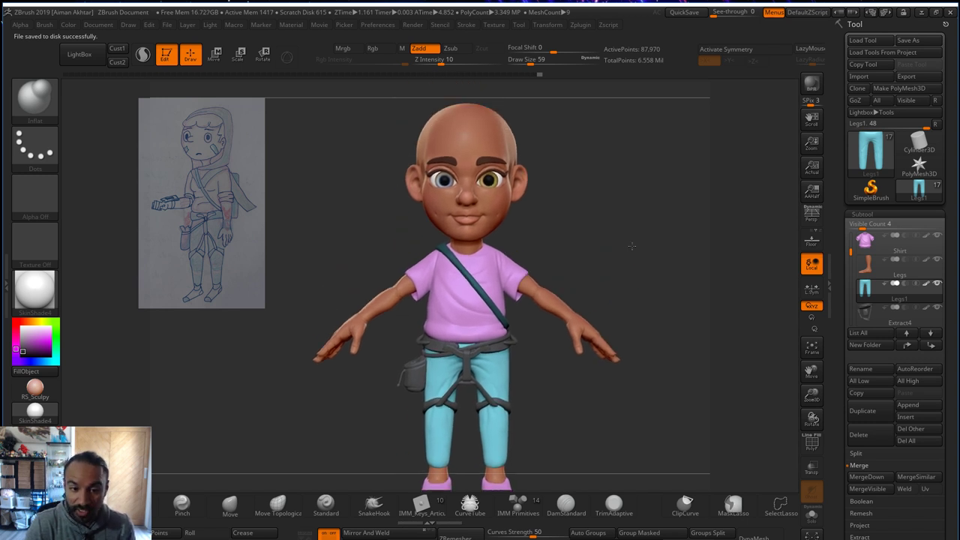
drag(622, 249, 649, 270)
drag(850, 254, 850, 262)
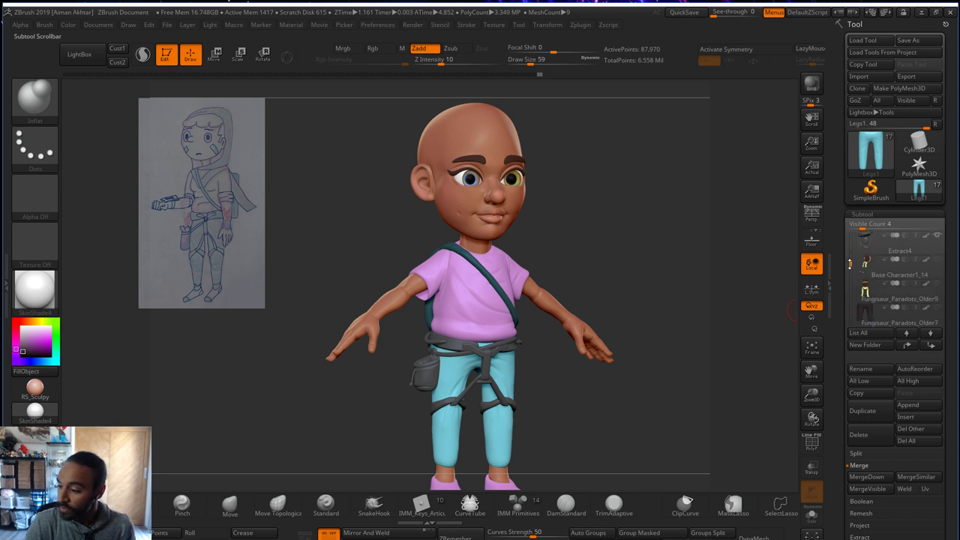
drag(669, 264, 149, 230)
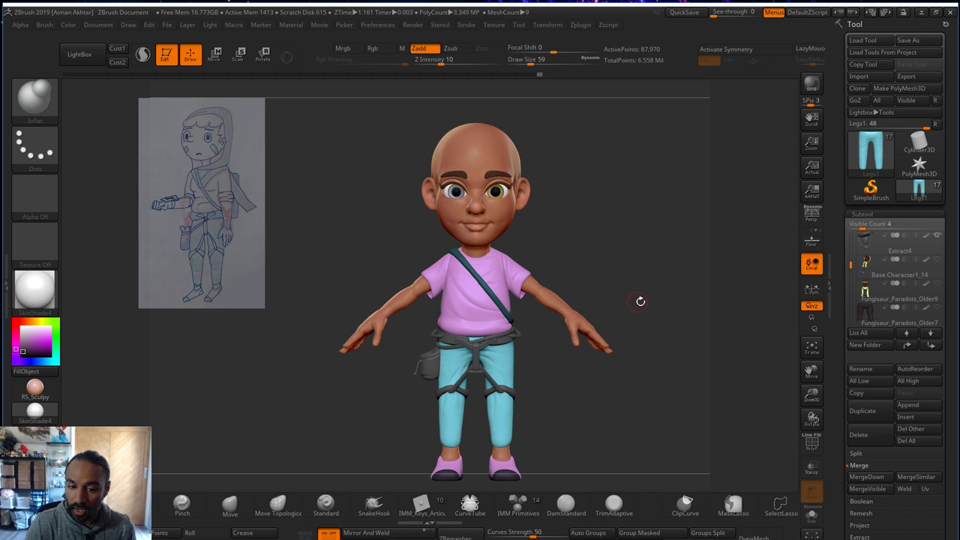
click(864, 291)
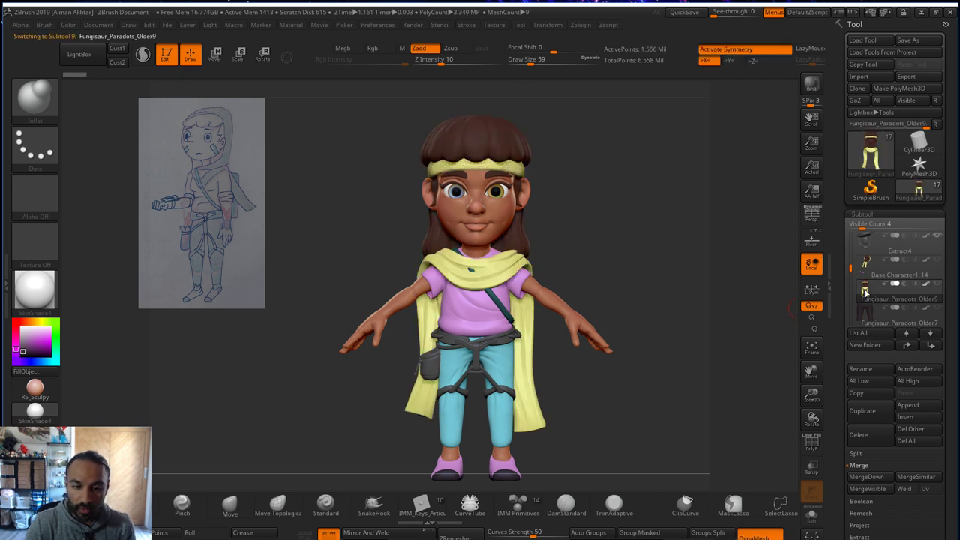
drag(692, 324, 634, 304)
shift+drag(670, 259, 691, 260)
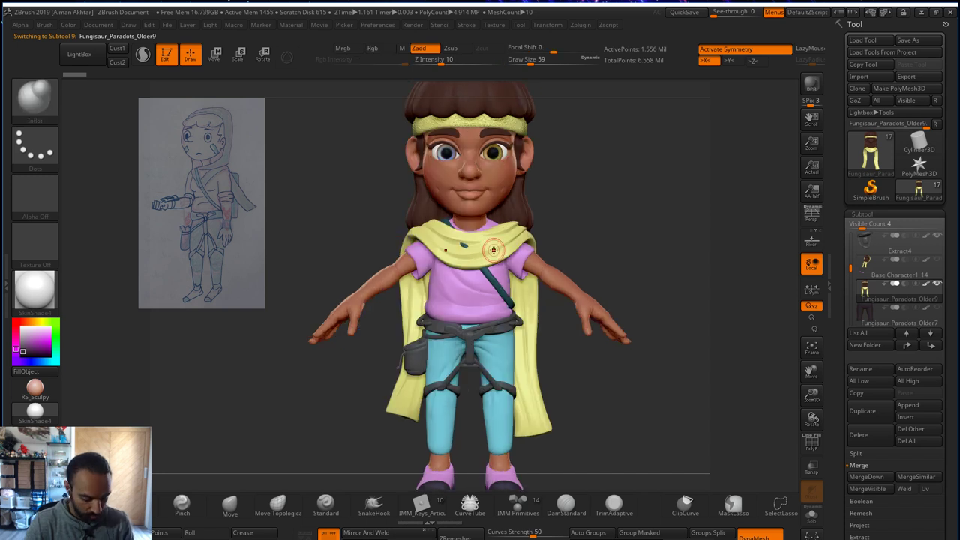
- Switch to the Move brush and set its draw size to 262
key(b)
key(m)
key(v)
key(s)
drag(474, 249, 496, 251)
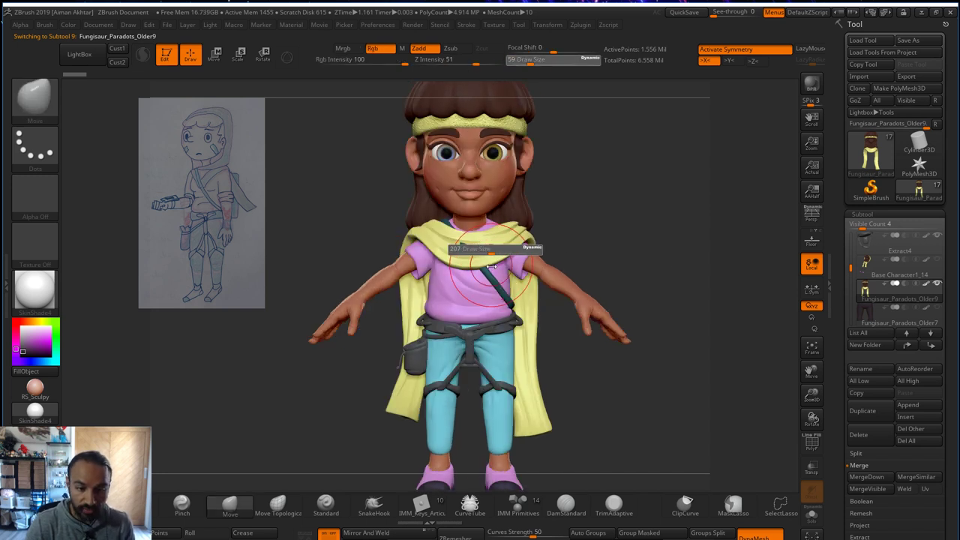
- Isolate the scarf's polygroup and split the hidden hair and headband into a separate subtool
ctrl+shift+click(496, 239)
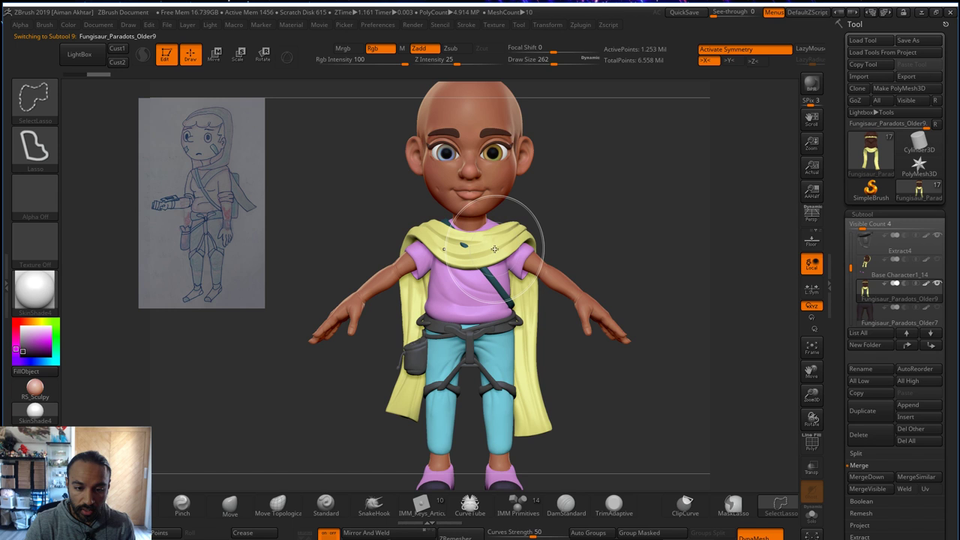
click(859, 453)
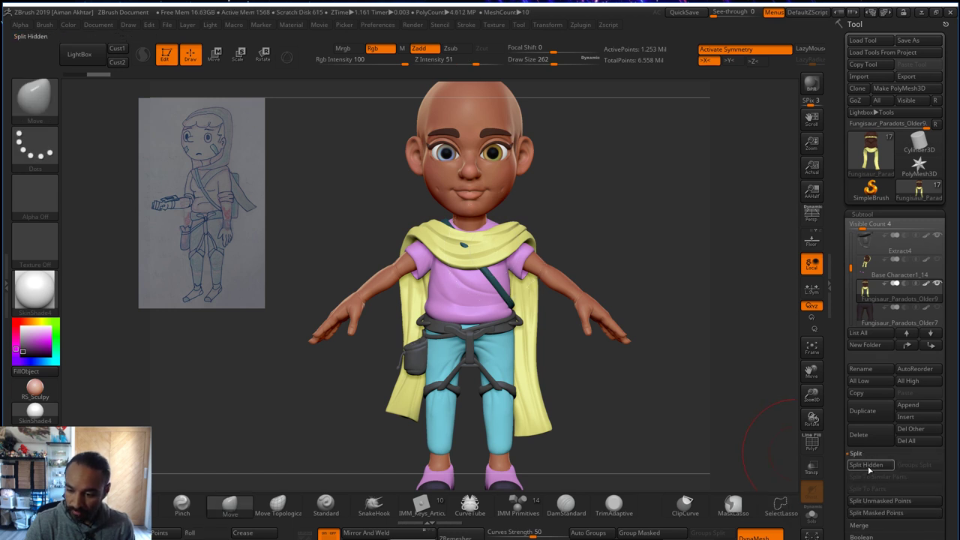
click(866, 465)
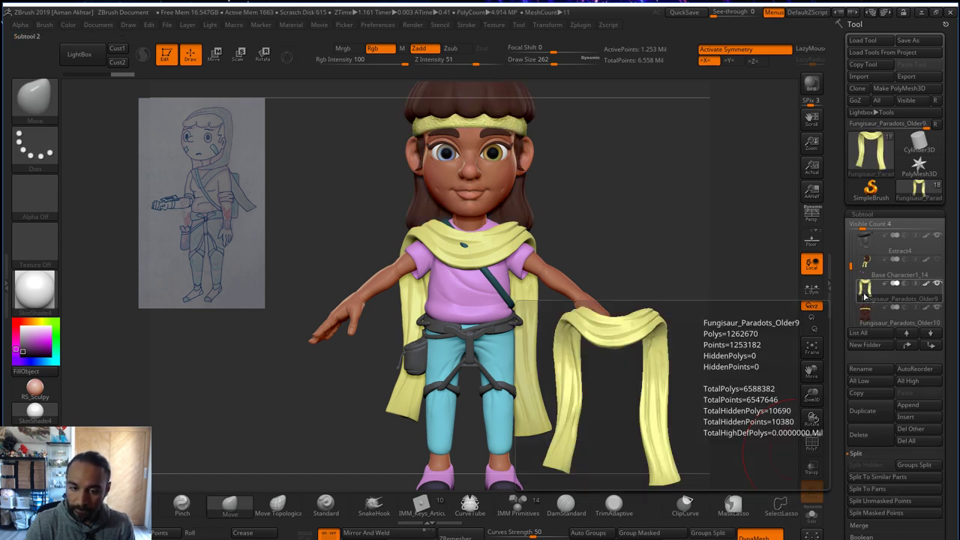
- Set the Move brush's draw size to 358 and push the front of the scarf back towards the chest
drag(579, 250, 491, 255)
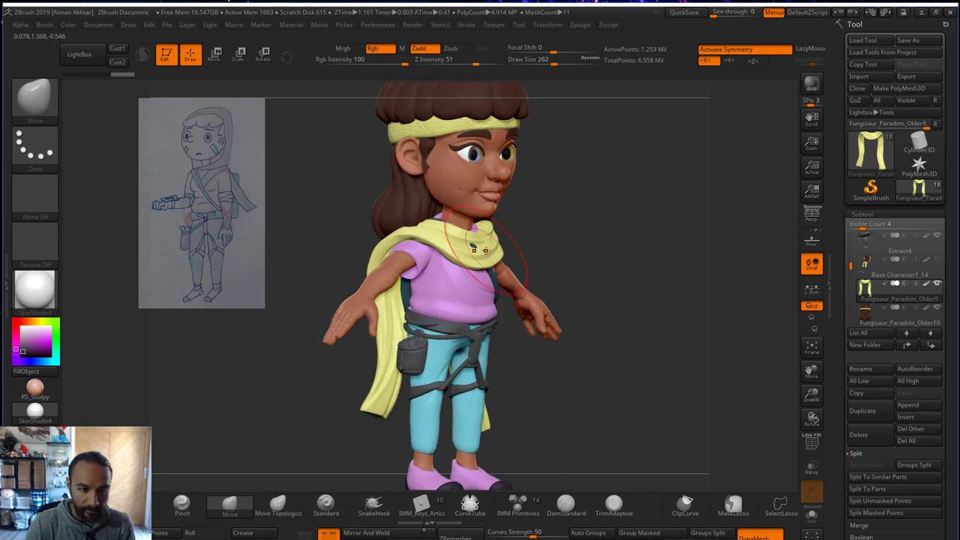
drag(561, 248, 627, 245)
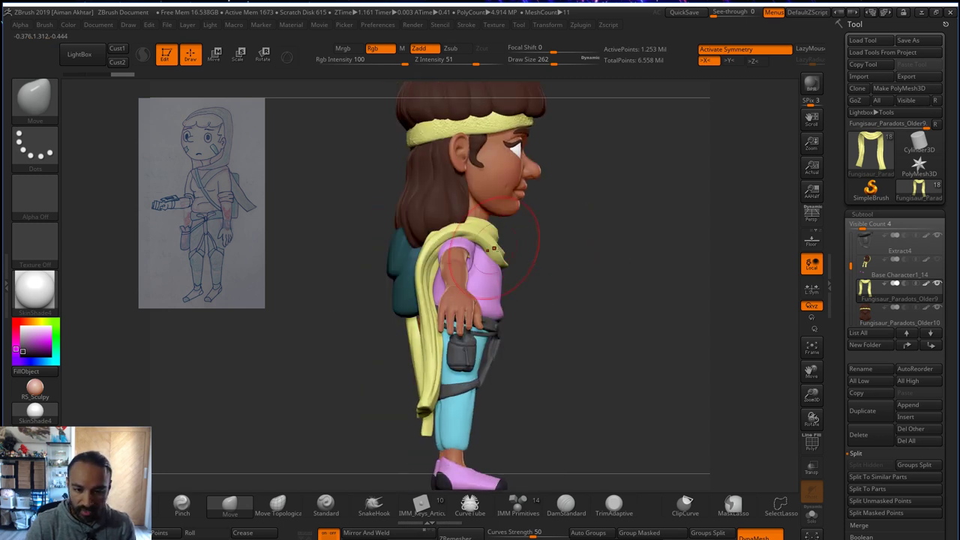
key(s)
mouse_move(500, 250)
mouse_down()
mouse_move(509, 251)
mouse_move(493, 261)
mouse_up()
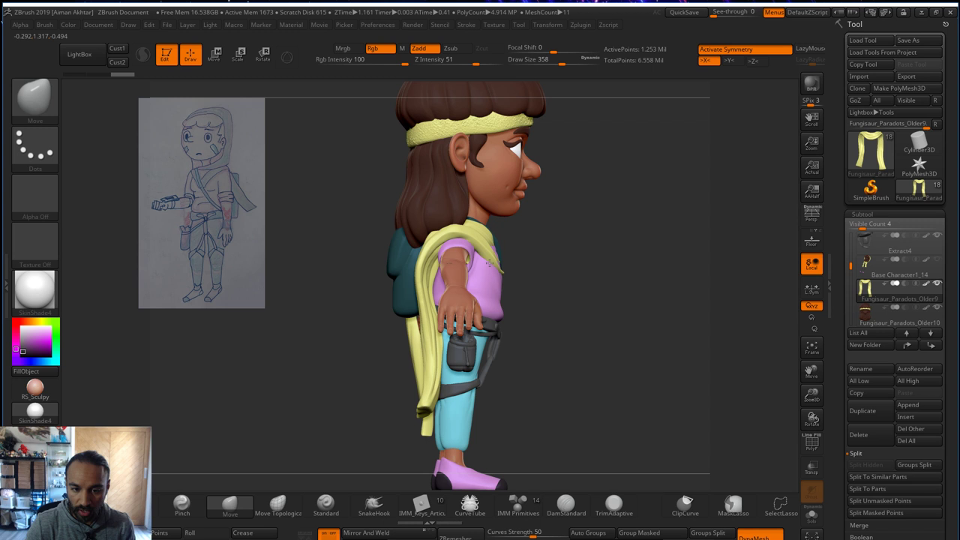
shift+drag(600, 251, 557, 257)
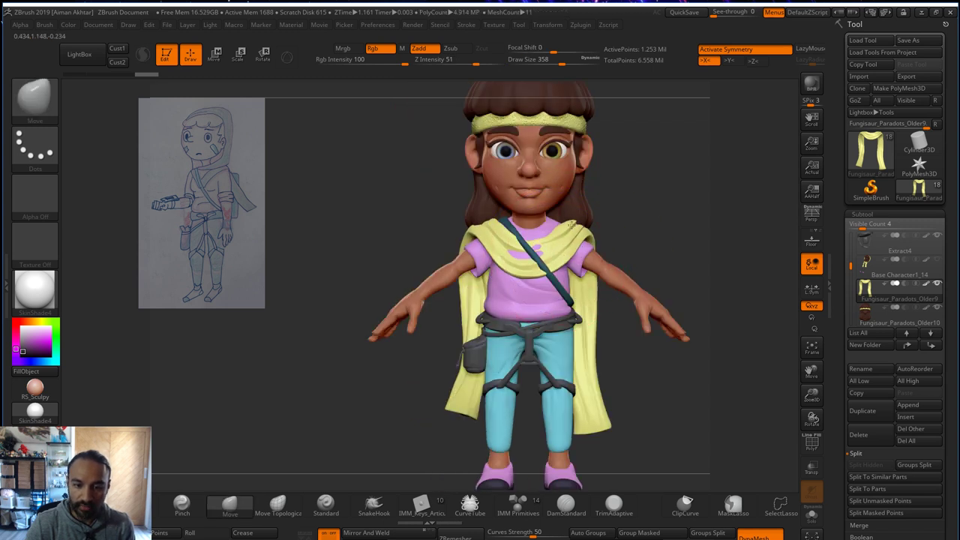
- Turn off symmetry and reshape the scarf's front drape over the chest with the Move brush at draw size 274
alt+click(527, 288)
drag(678, 233, 749, 237)
key(s)
drag(538, 257, 521, 255)
key(s)
drag(610, 225, 594, 227)
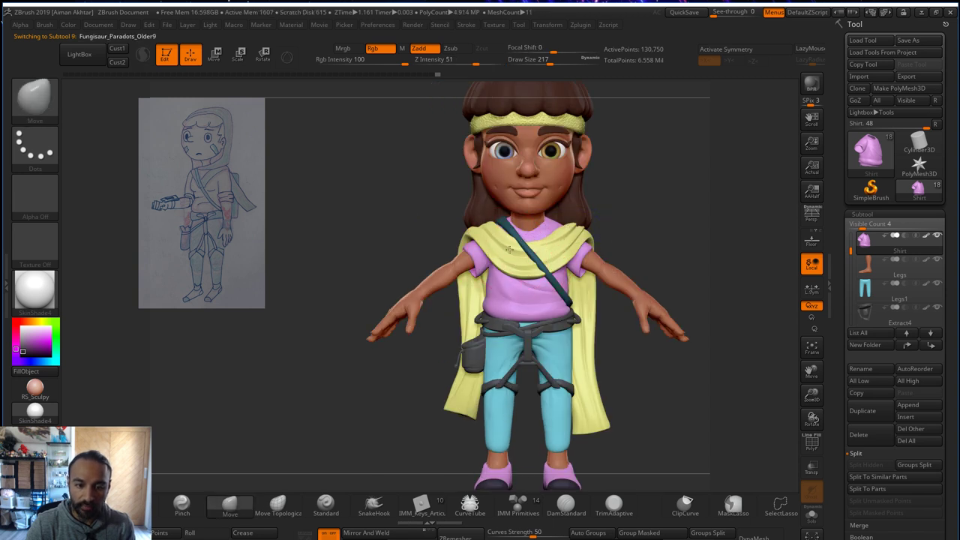
key(x)
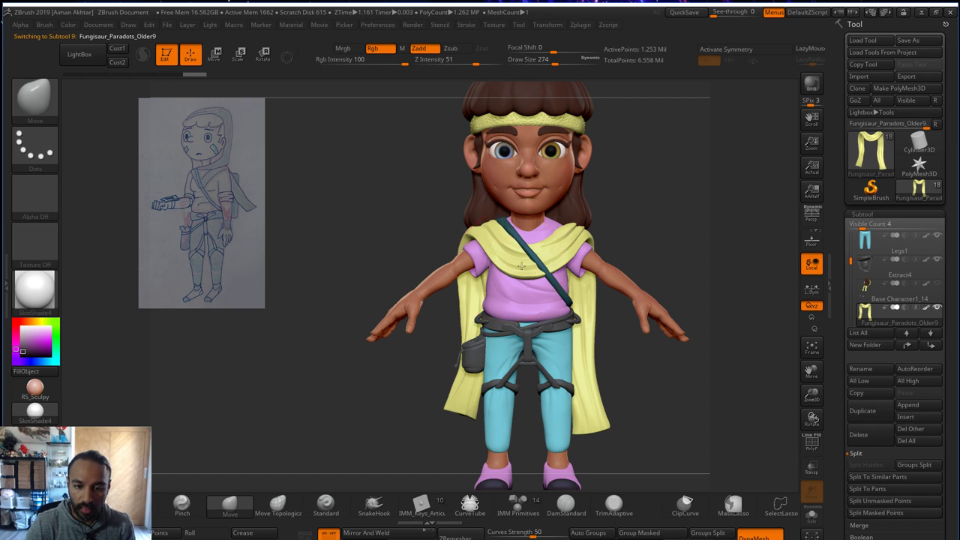
- From the side, set the Move brush's draw size to 182 and fit the scarf's front edge closer to the chest
shift+drag(600, 217, 501, 150)
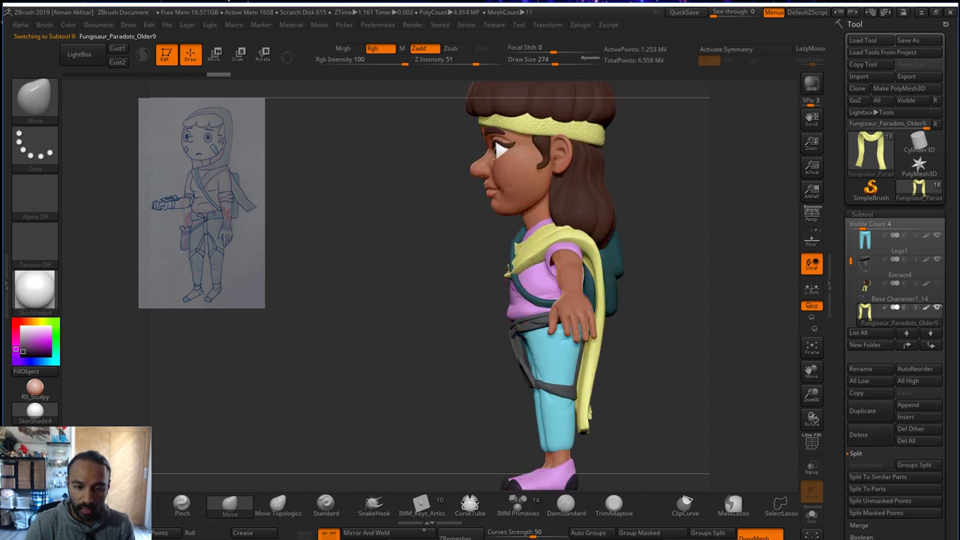
key(s)
click(512, 242)
drag(516, 243, 517, 255)
key(s)
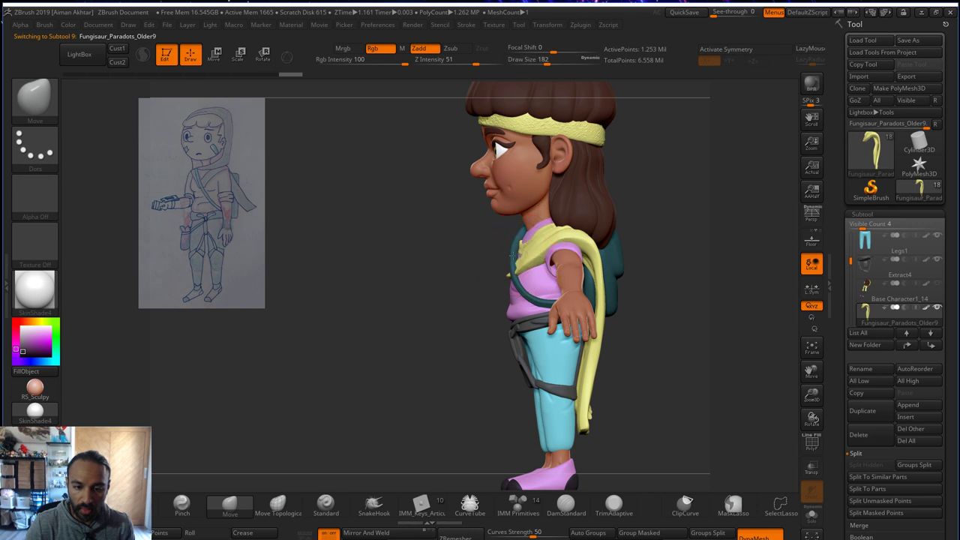
- Refine the scarf's front folds beside the bag strap up close with Move draw sizes of 74 and 145
mouse_move(477, 281)
alt+mouse_down()
mouse_move(489, 288)
mouse_move(482, 311)
alt+mouse_up()
key(s)
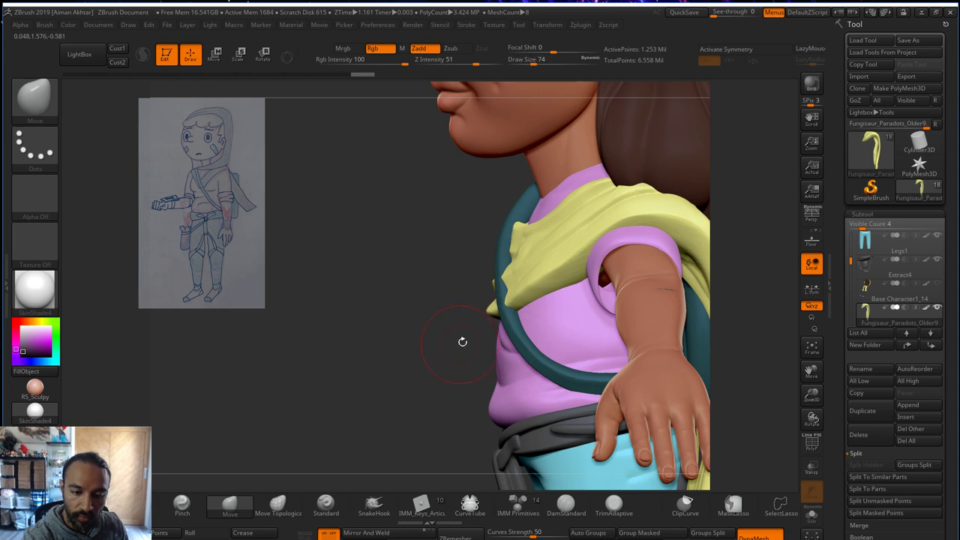
mouse_move(462, 341)
mouse_down()
mouse_move(450, 287)
mouse_move(457, 305)
mouse_up()
key(s)
mouse_move(393, 315)
mouse_down()
mouse_move(403, 316)
mouse_move(396, 313)
mouse_up()
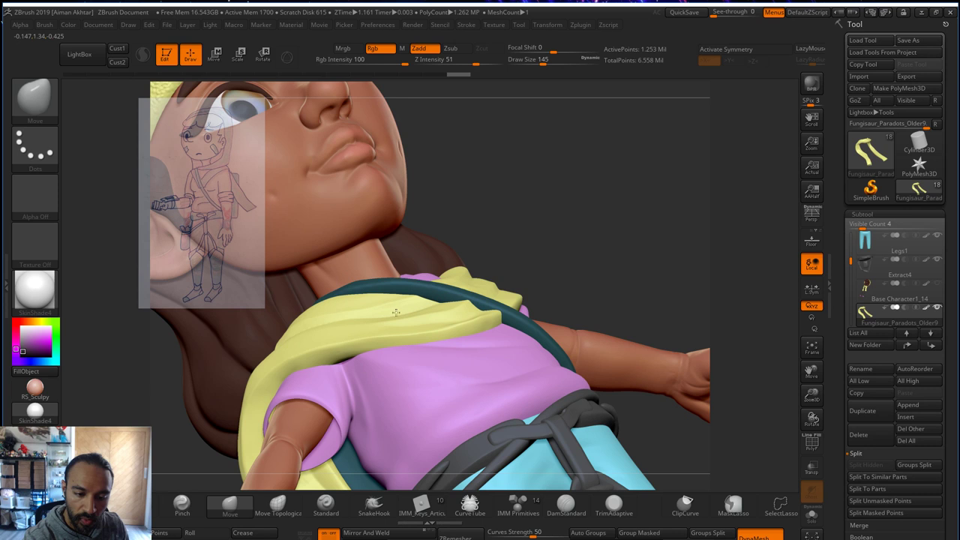
- Reselect the scarf and tuck its folds around the chest strap using Move draw sizes of 97 and 140
alt+click(420, 360)
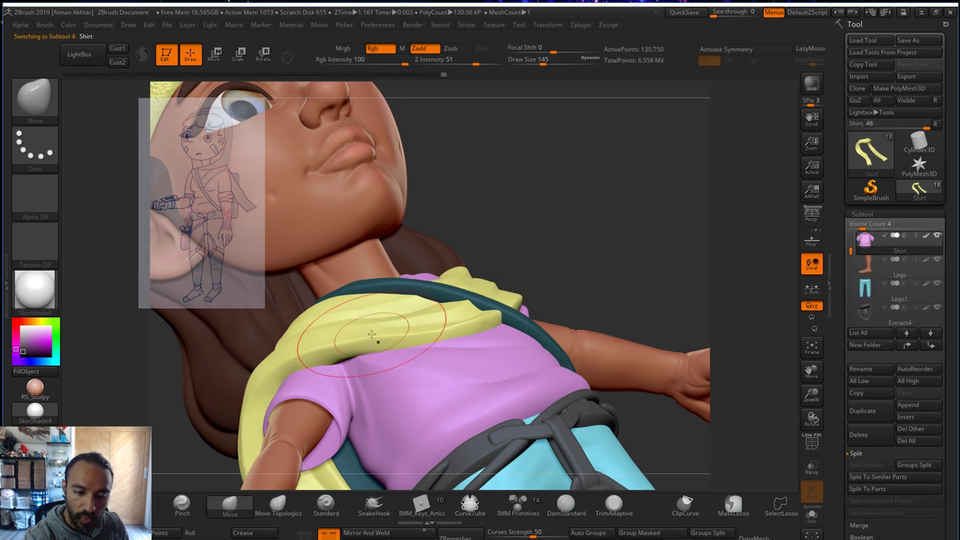
right_drag(371, 335, 296, 361)
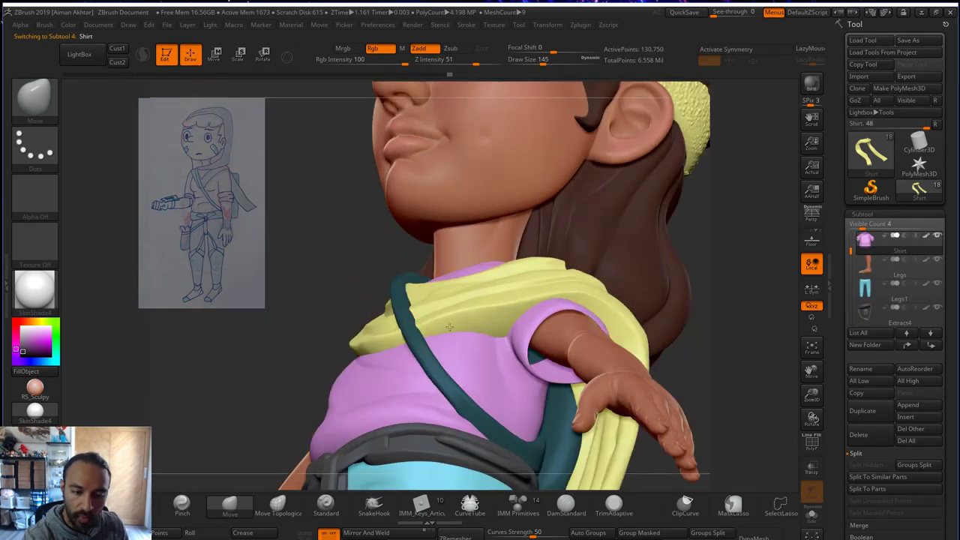
alt+click(410, 286)
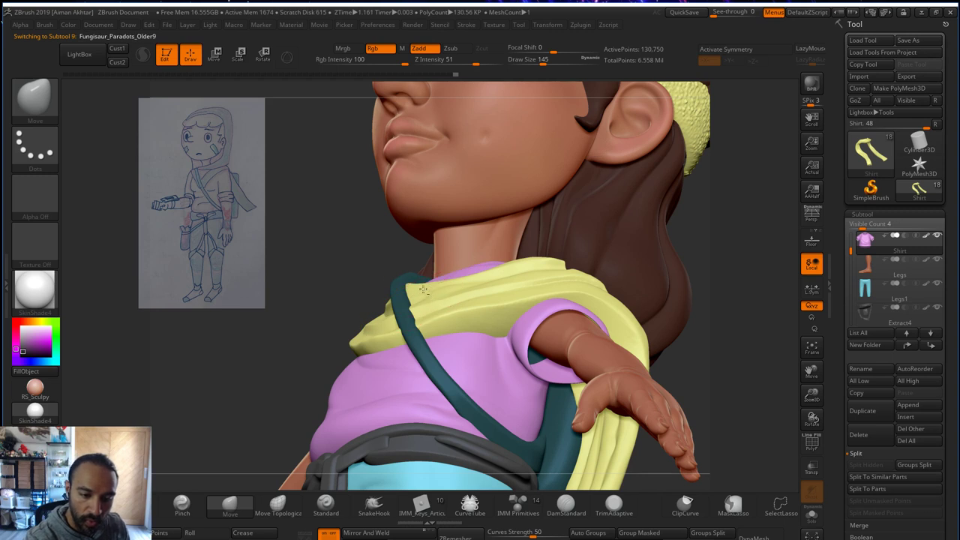
key(s)
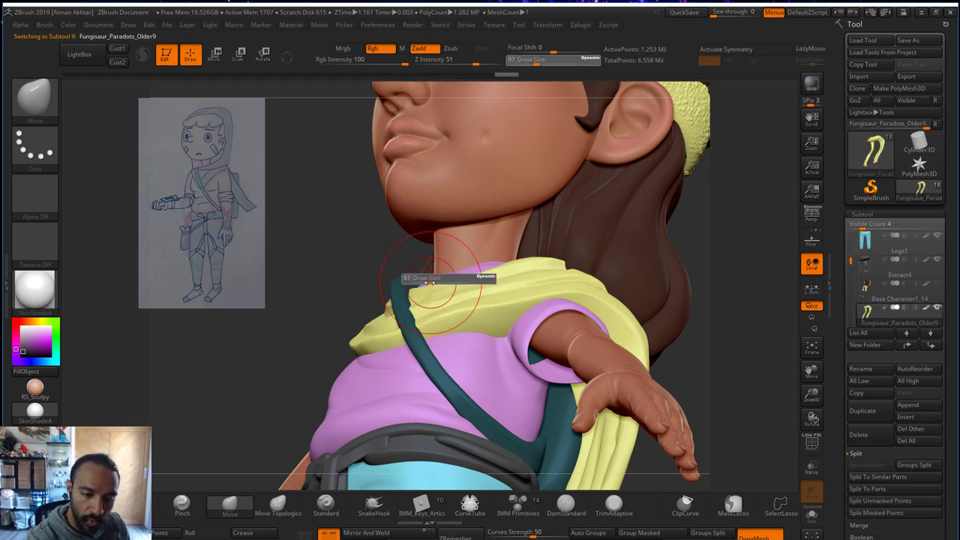
drag(431, 284, 423, 285)
drag(691, 228, 453, 284)
key(s)
drag(465, 272, 485, 270)
key(s)
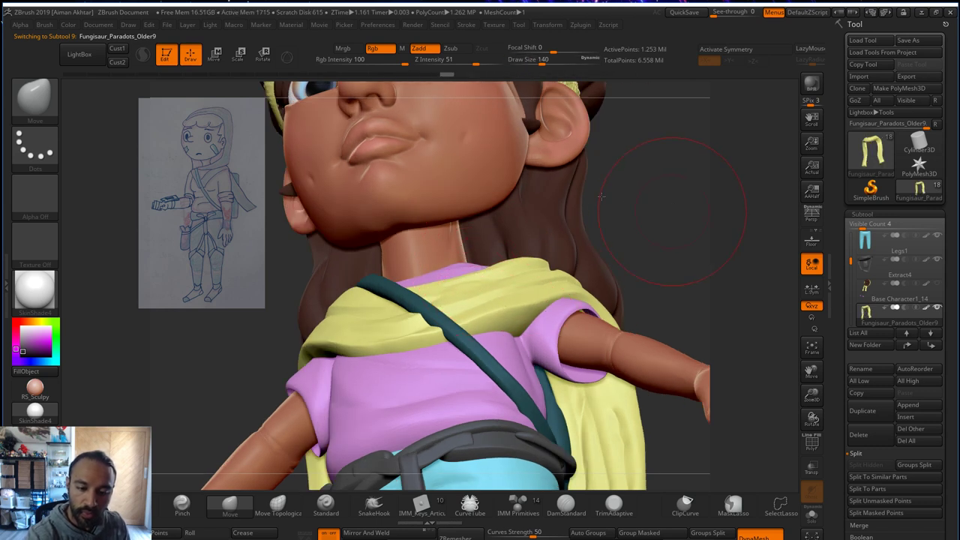
- Set the Move brush's draw size to 365 and adjust the scarf's drape at the front of the shoulder
alt+drag(601, 196, 644, 199)
shift+drag(654, 260, 638, 276)
key(s)
key(shift)
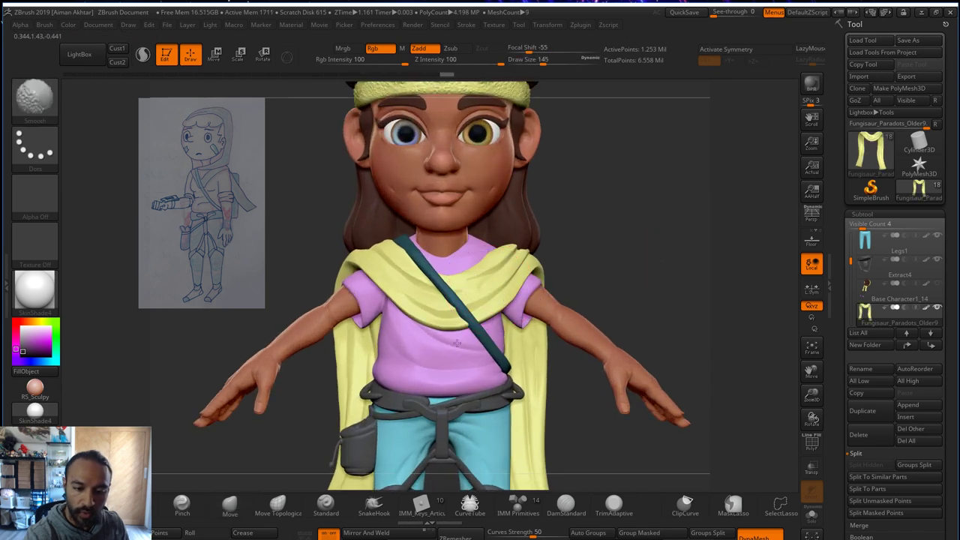
mouse_move(571, 217)
alt+mouse_down()
mouse_move(551, 227)
mouse_move(745, 228)
mouse_move(609, 230)
mouse_move(640, 229)
mouse_move(501, 274)
alt+mouse_up()
mouse_move(572, 254)
shift+mouse_down()
mouse_move(595, 239)
mouse_move(637, 272)
mouse_move(690, 269)
mouse_move(588, 260)
shift+mouse_up()
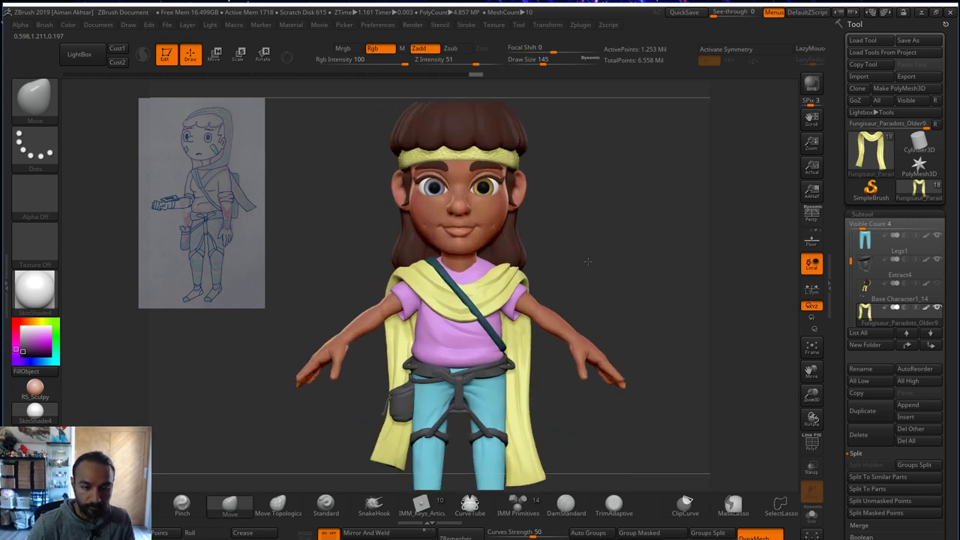
key(s)
drag(488, 280, 515, 278)
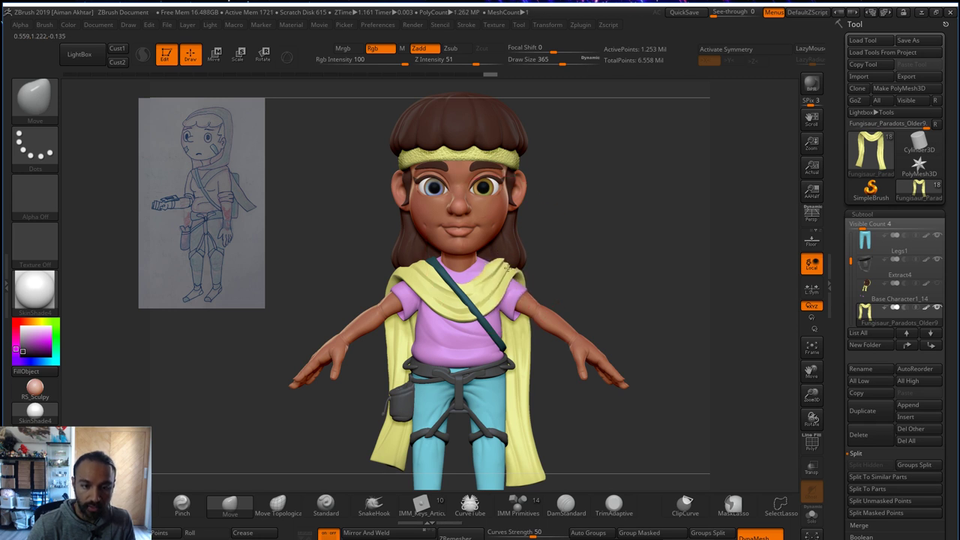
- Reduce the Move brush's draw size to 245 and refine the scarf's drape around the neck
key(bracketleft)
key(bracketleft)
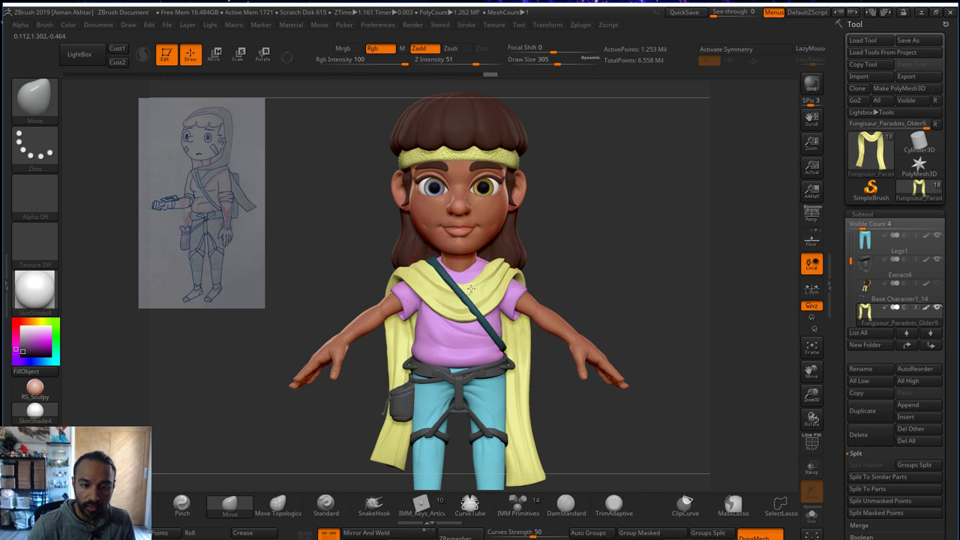
drag(533, 287, 477, 275)
key(bracketleft)
key(bracketleft)
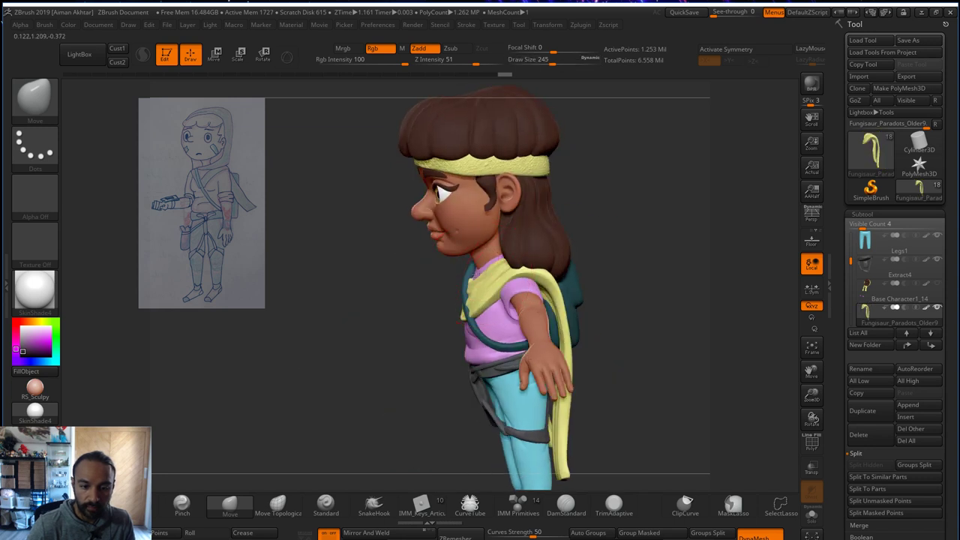
- From the side, shape the scarf's hanging tails behind the body with Move draw sizes of 763 and 468
mouse_move(601, 421)
mouse_down()
mouse_move(579, 418)
mouse_move(504, 344)
mouse_move(495, 360)
mouse_move(467, 351)
mouse_move(497, 351)
mouse_up()
key(s)
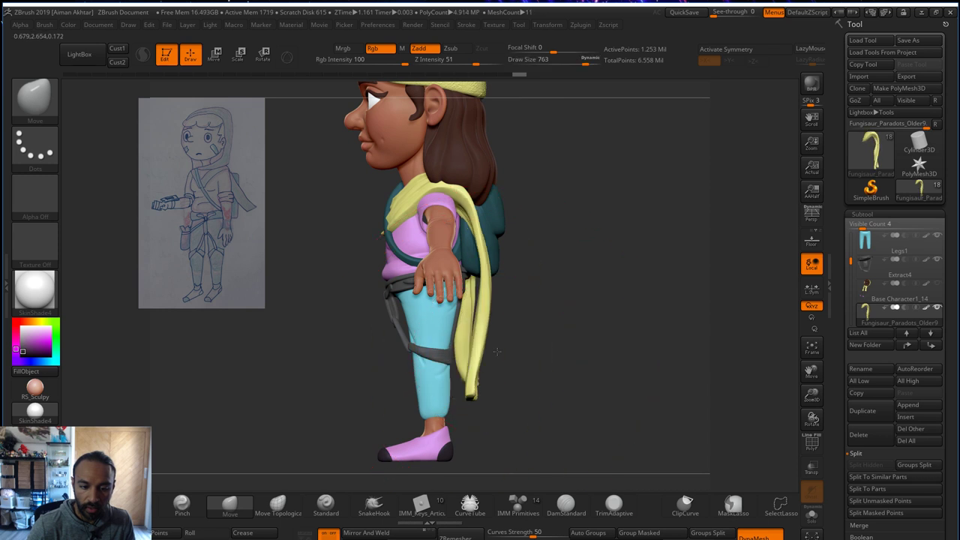
key(s)
drag(473, 241, 495, 225)
key(s)
drag(593, 270, 503, 270)
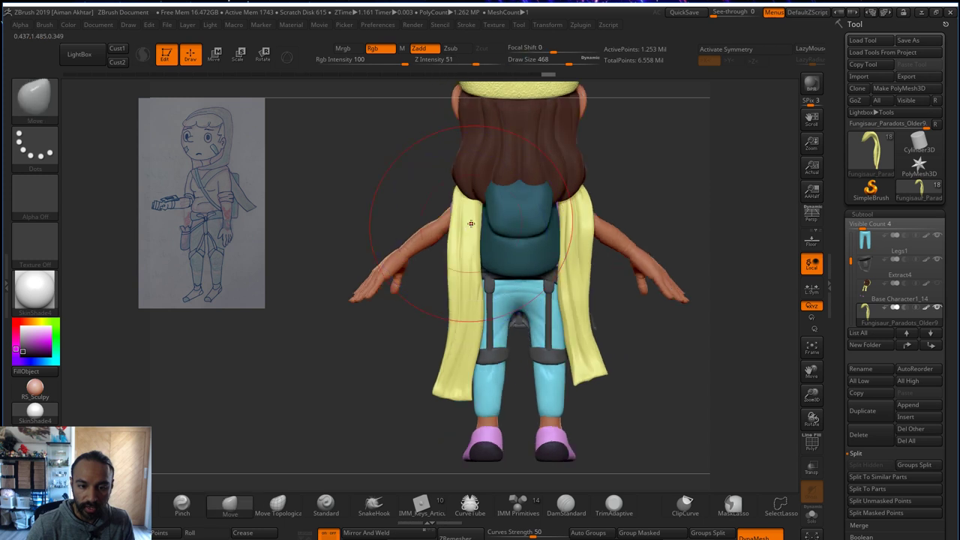
- Adjust the scarf tails beside the backpack from behind with the Move brush at draw size 542
key(s)
mouse_move(471, 221)
mouse_down()
mouse_move(445, 213)
mouse_move(472, 230)
mouse_up()
key(s)
key(s)
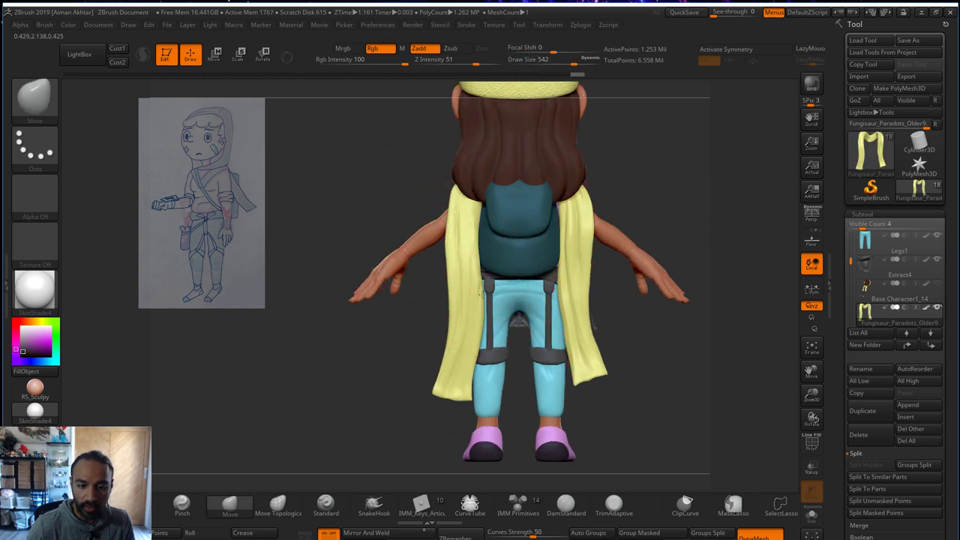
drag(473, 298, 478, 296)
drag(568, 226, 573, 228)
- From the front, set the Move brush's draw size to 358 and adjust the scarf tail above the hip pouch
mouse_move(645, 180)
mouse_down()
mouse_move(510, 190)
mouse_move(223, 307)
mouse_up()
key(s)
click(392, 294)
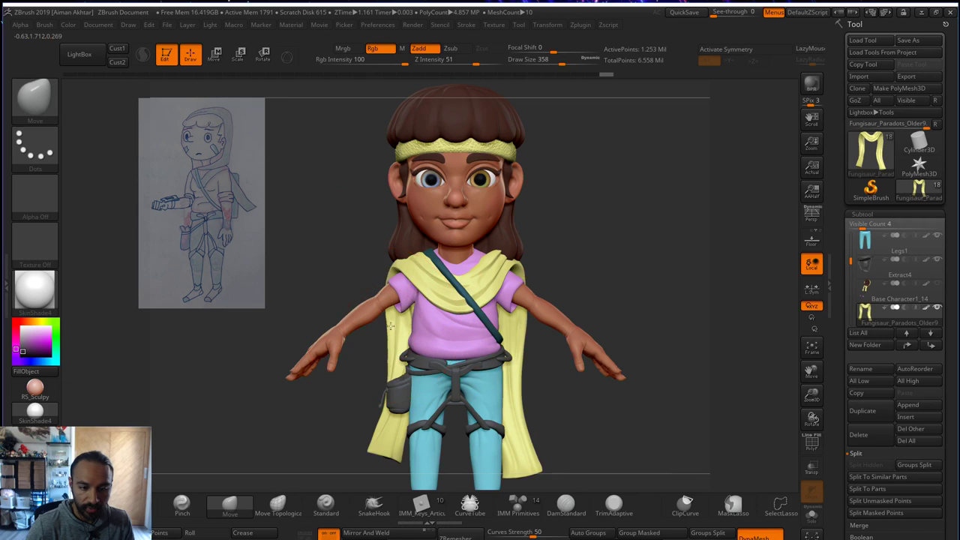
- Select the hair and headband subtool and show it alone in Solo mode
alt+drag(623, 186, 600, 219)
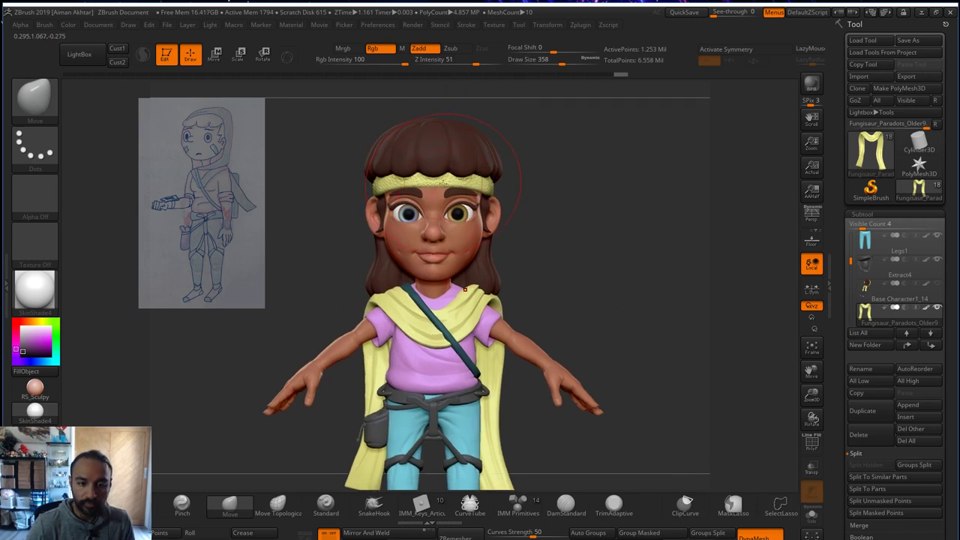
alt+click(443, 183)
key(ctrl+w)
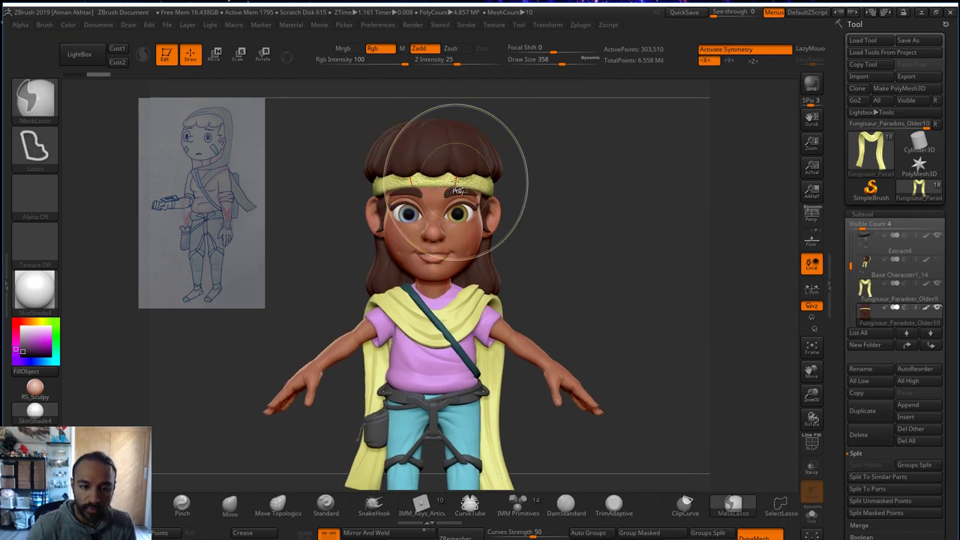
ctrl+shift+click(455, 182)
ctrl+shift+click(454, 182)
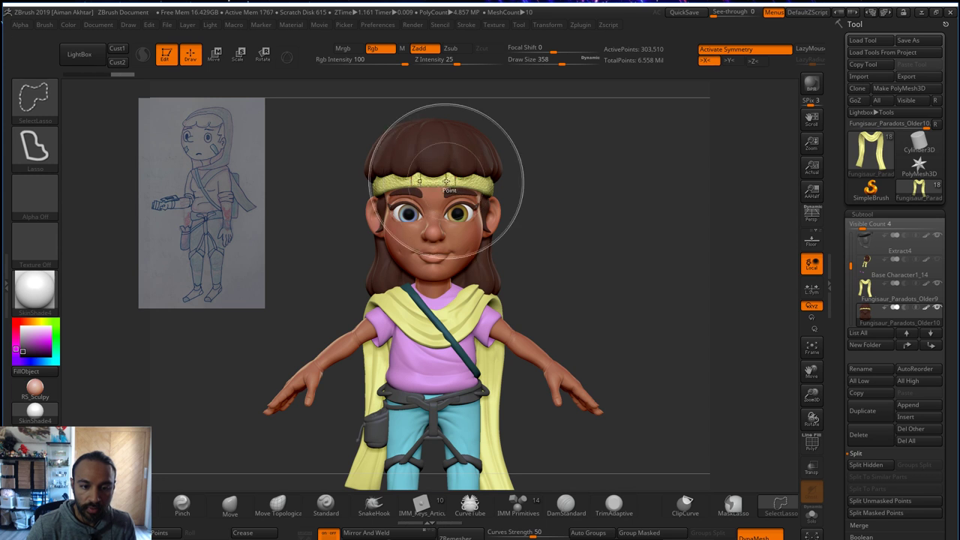
ctrl+click(558, 203)
key(ctrl+w)
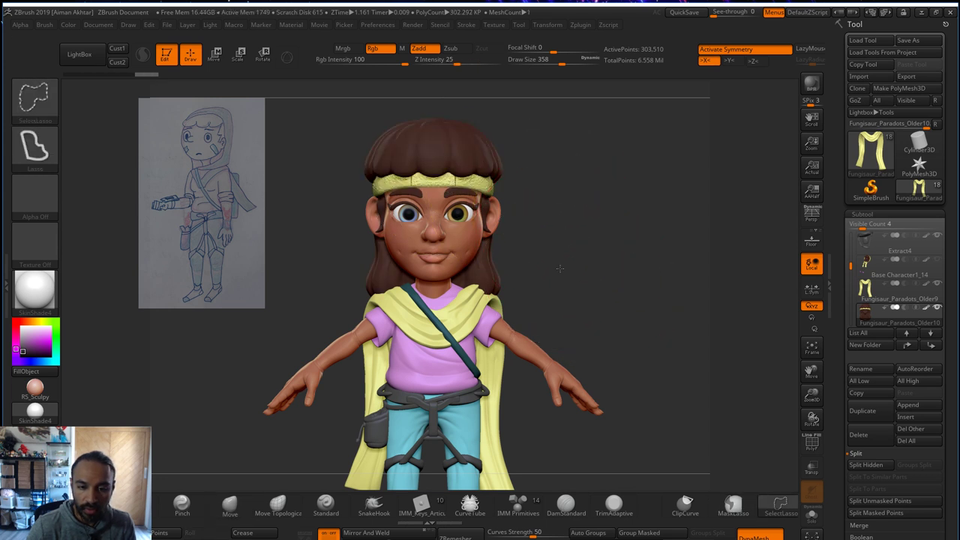
ctrl+shift+click(560, 269)
click(816, 522)
- Hide the headband's polygroups, split the hidden part into its own subtool and exit Solo mode
alt+drag(658, 333, 632, 306)
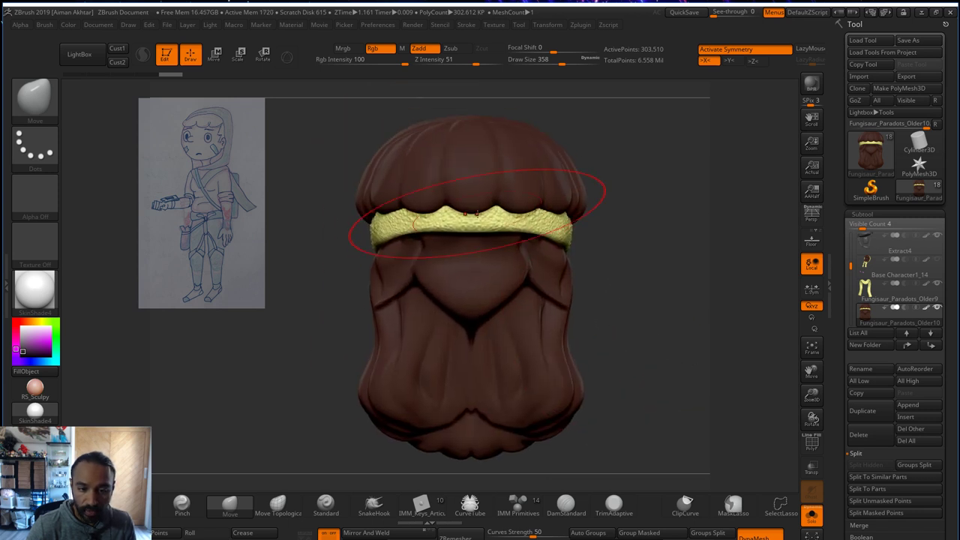
ctrl+shift+click(482, 223)
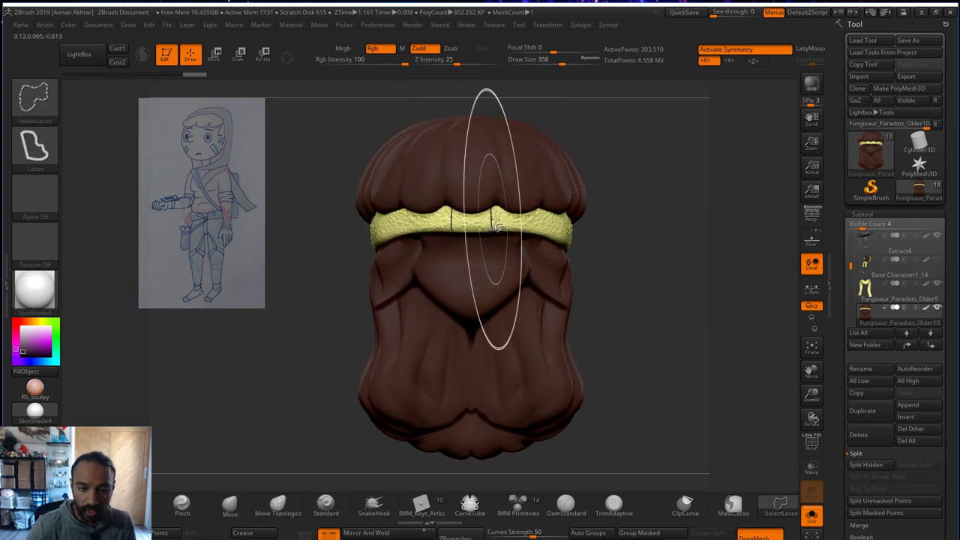
ctrl+shift+click(495, 220)
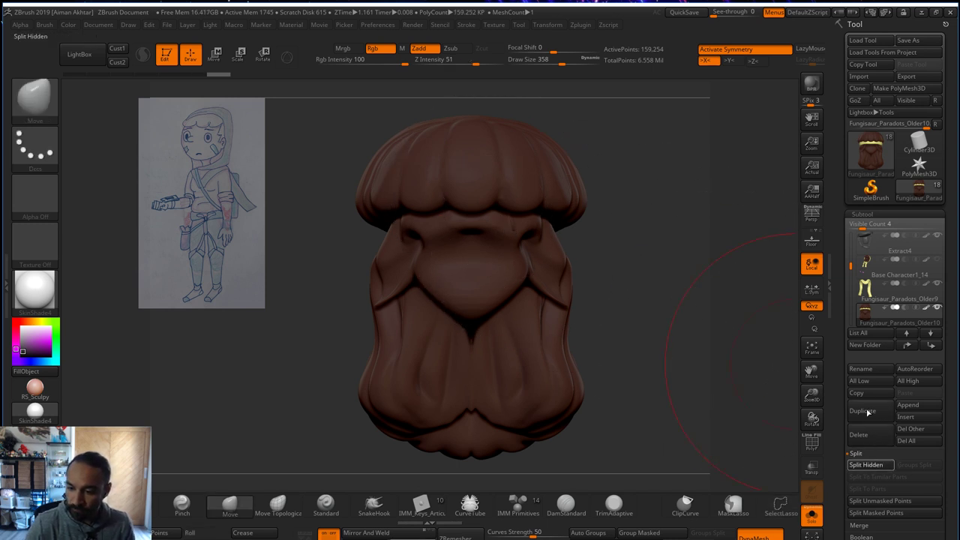
click(865, 464)
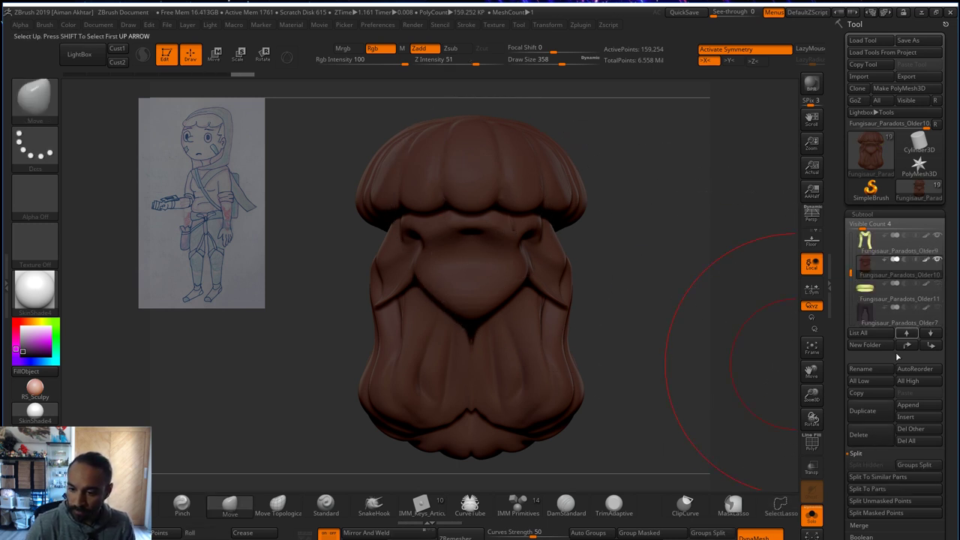
click(805, 516)
- Set the Move brush's draw size to 172 and adjust the front of the hair above the forehead
alt+drag(657, 275, 636, 271)
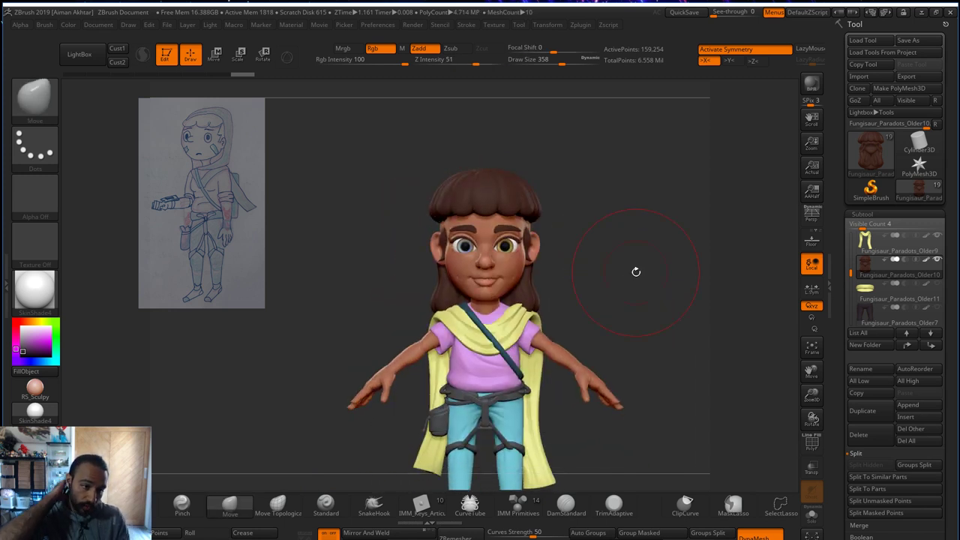
alt+drag(596, 261, 619, 278)
drag(601, 216, 600, 243)
key(s)
click(505, 234)
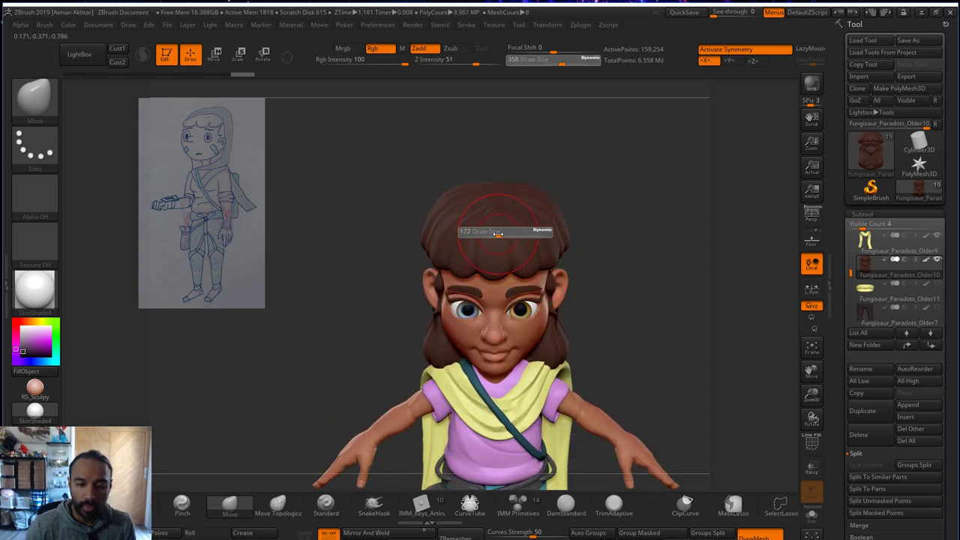
shift+drag(492, 219, 498, 204)
drag(596, 198, 607, 162)
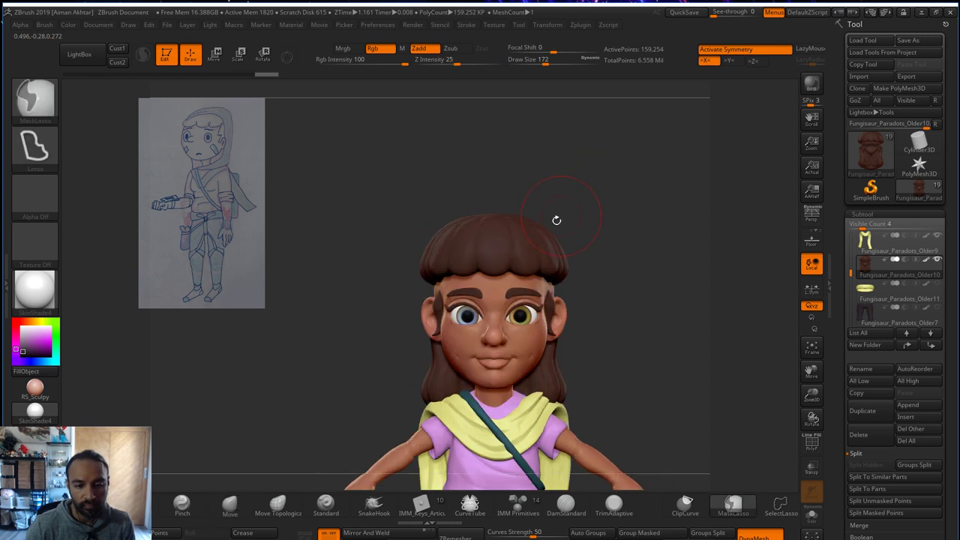
- Compare the character without the headband against the reference sketch from the front and three-quarter views
mouse_move(620, 255)
alt+mouse_down()
mouse_move(606, 255)
mouse_move(603, 218)
alt+mouse_up()
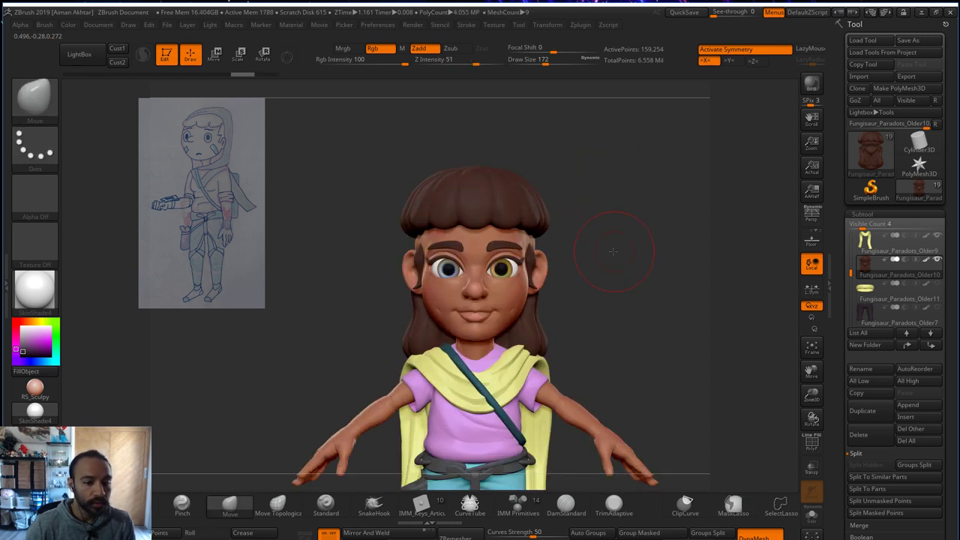
drag(613, 252, 555, 247)
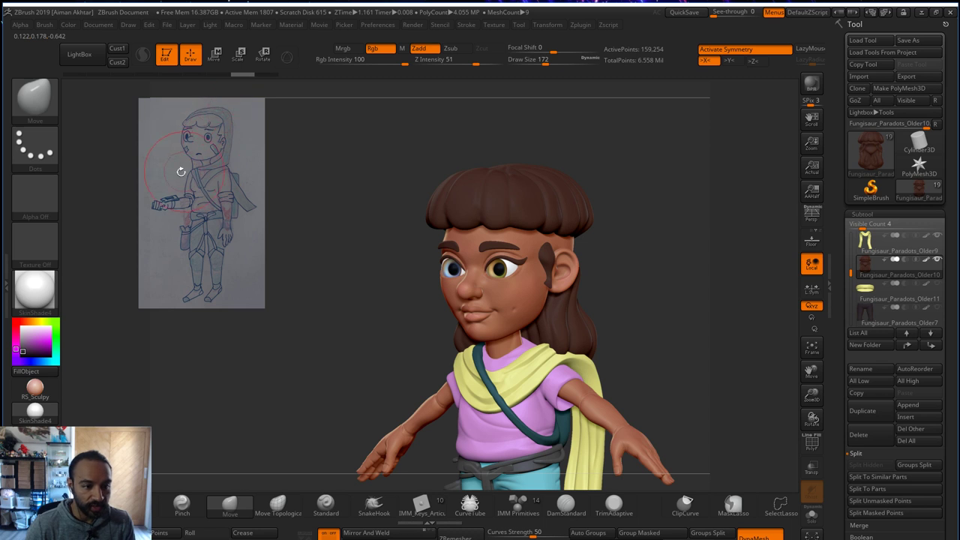
shift+drag(661, 301, 657, 282)
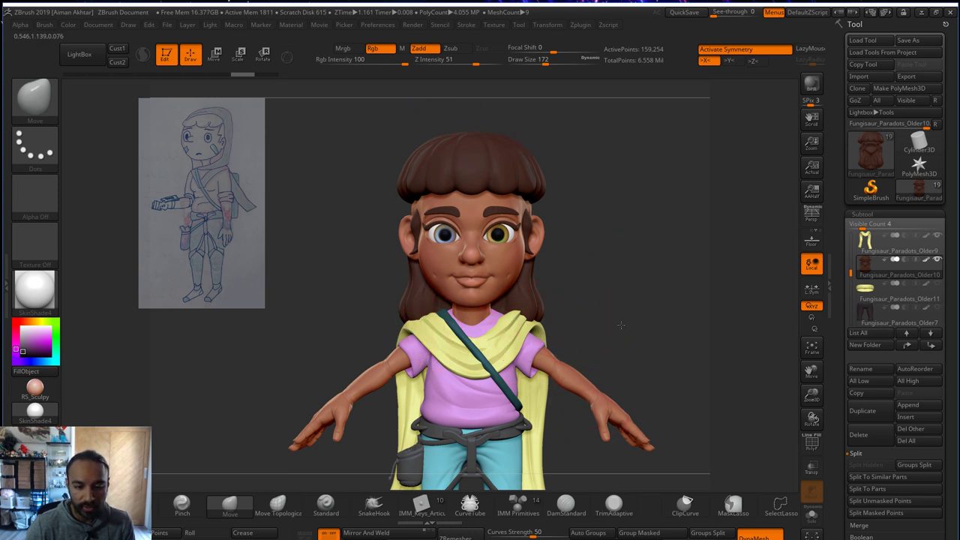
alt+drag(621, 325, 608, 286)
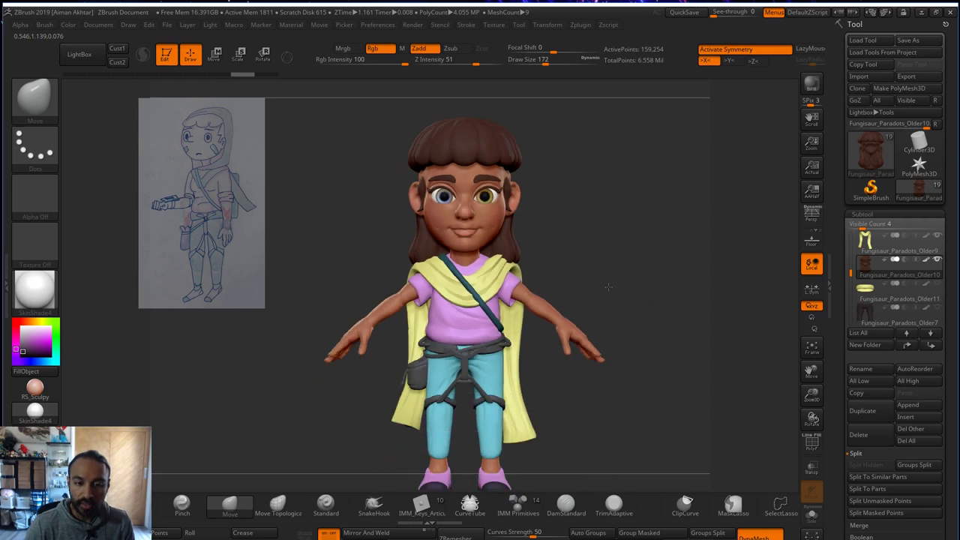
mouse_move(573, 236)
mouse_down()
mouse_move(600, 239)
mouse_move(567, 237)
mouse_up()
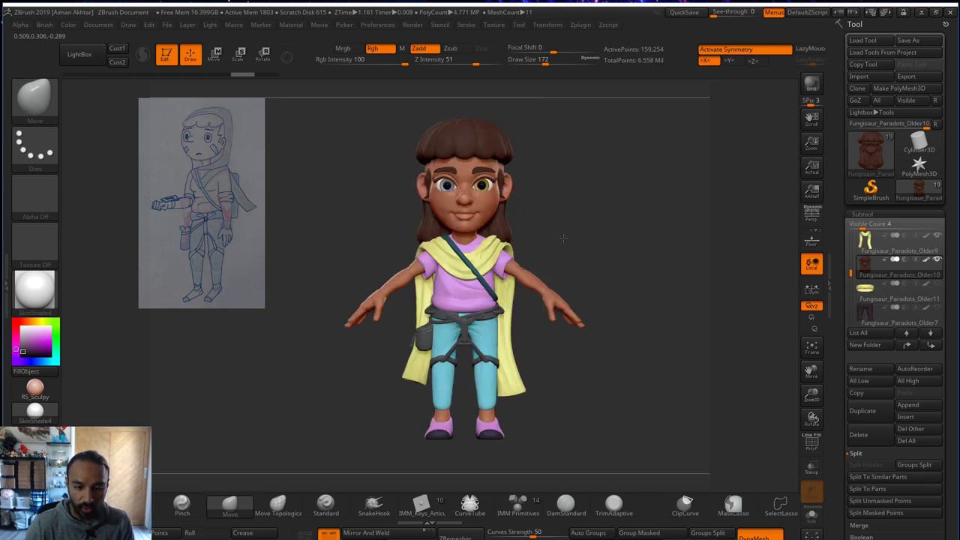
- Insert a large Cylinder Pipe from the IMM Primitives brush onto the front of the character's face
click(36, 109)
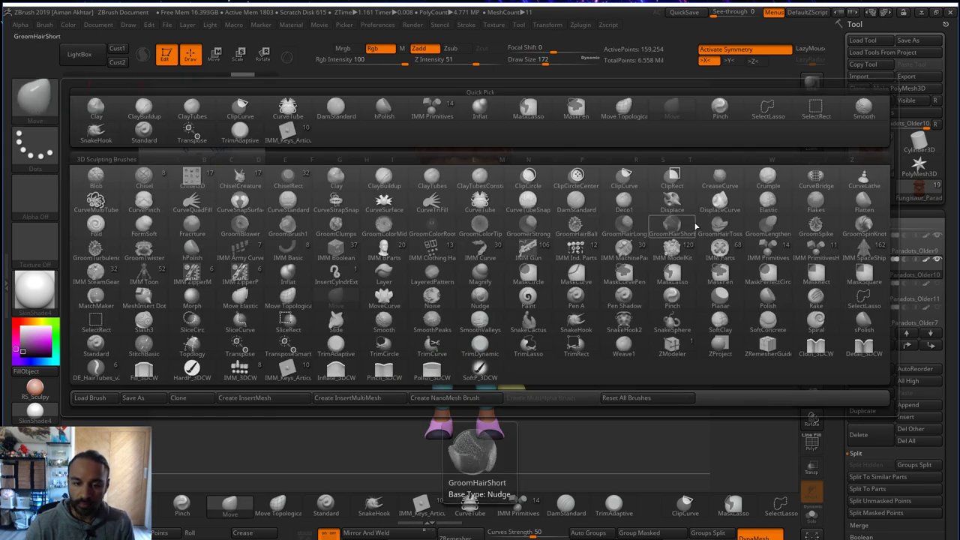
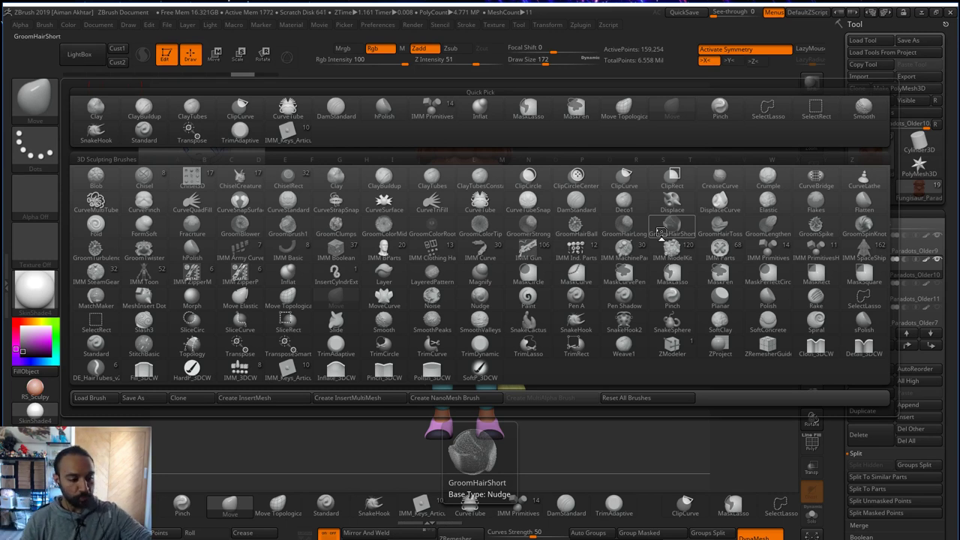
click(754, 253)
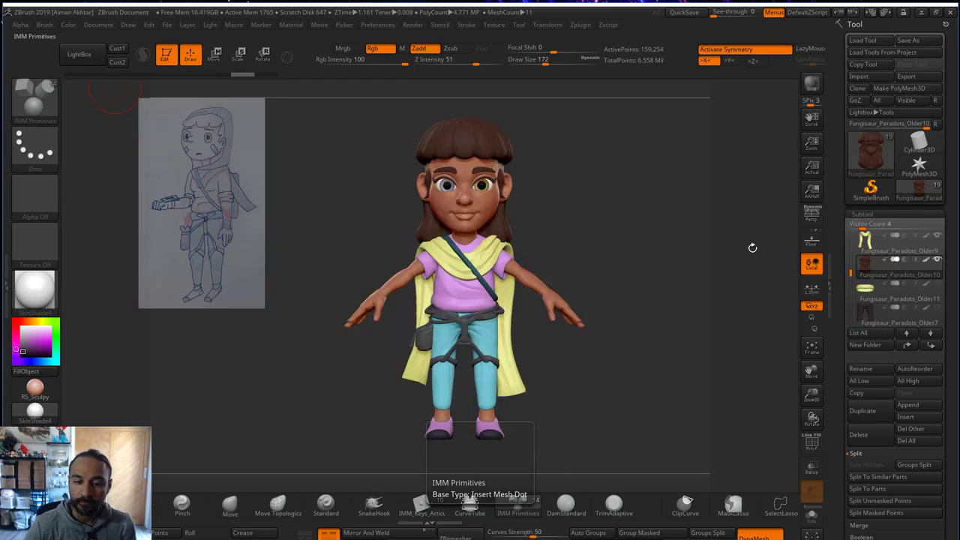
click(318, 99)
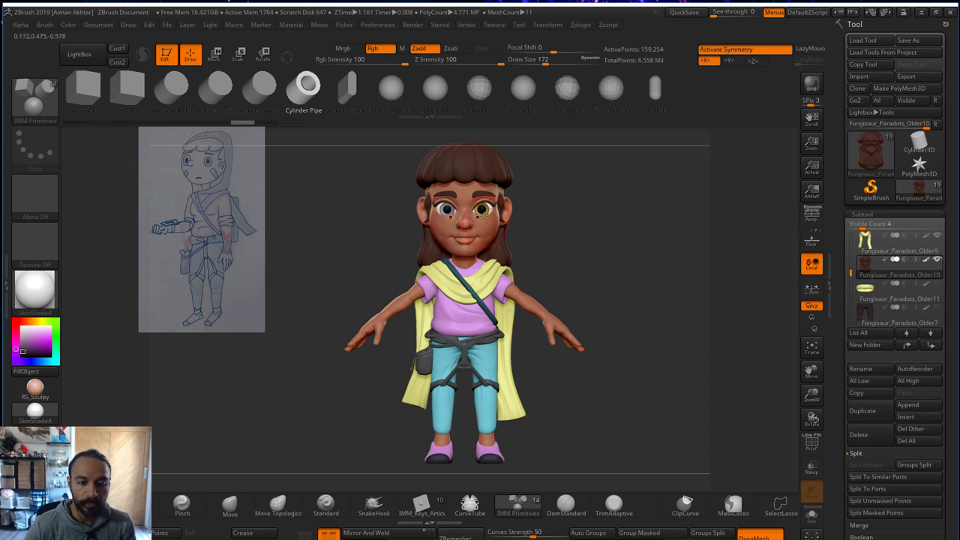
drag(465, 193, 521, 242)
shift+drag(613, 243, 655, 242)
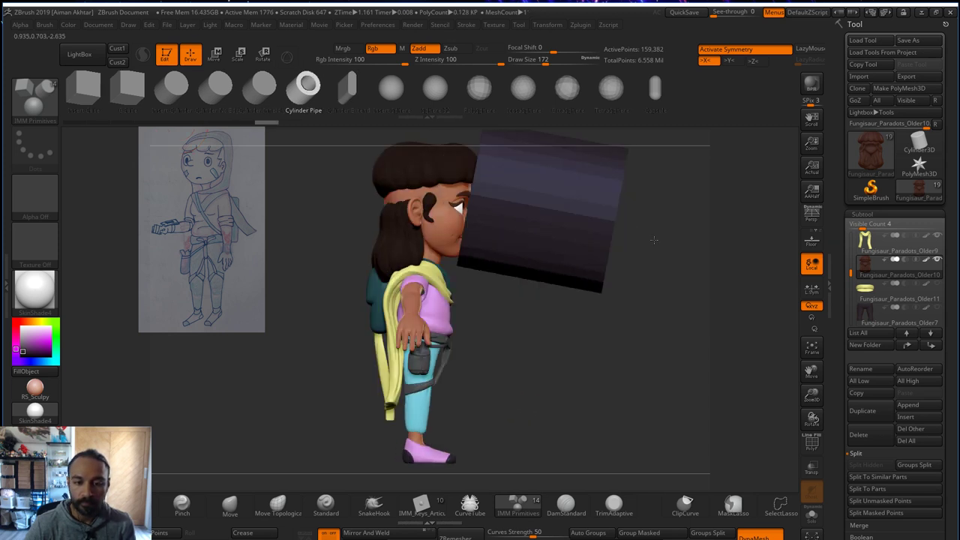
- Move the inserted cylinder pipe backward with the transpose line until it surrounds the character's head
click(216, 56)
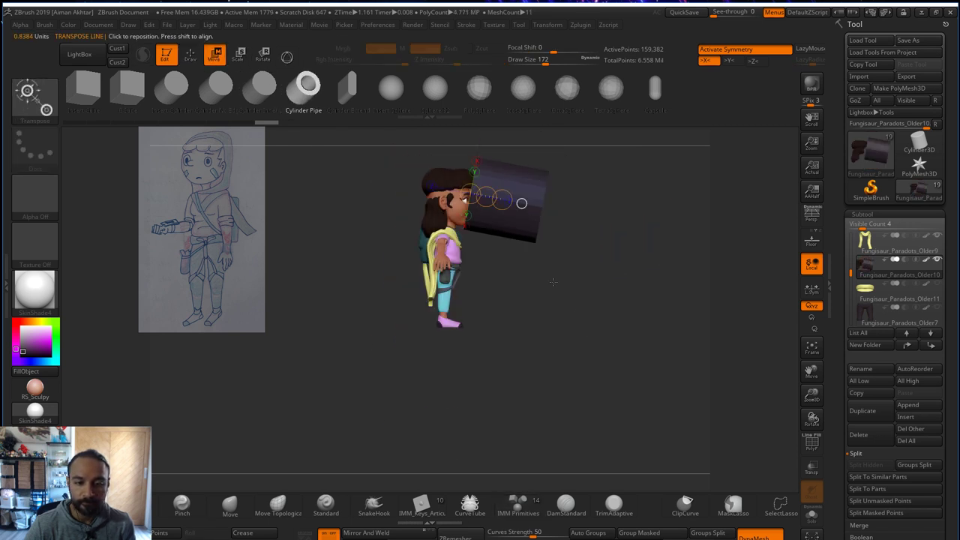
shift+drag(510, 221, 645, 221)
shift+drag(578, 221, 516, 218)
drag(451, 214, 437, 159)
click(262, 54)
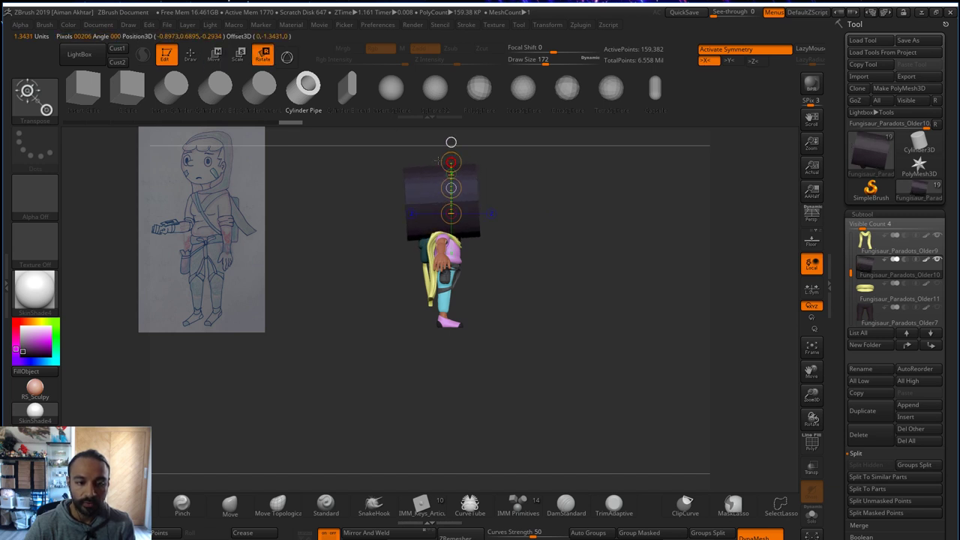
key(q)
- Hide the subtool holding the cylinder pipe and Fungisaur_Paradots_Older9, and make the hooded Base Character1_14 subtool active and visible
drag(496, 289, 642, 273)
scroll(859, 276, up, 2)
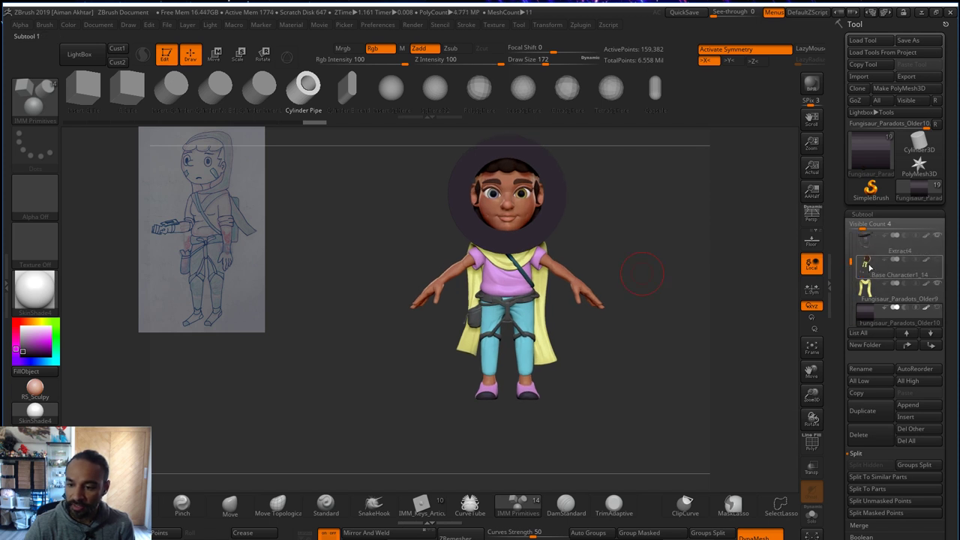
click(870, 267)
drag(620, 218, 631, 269)
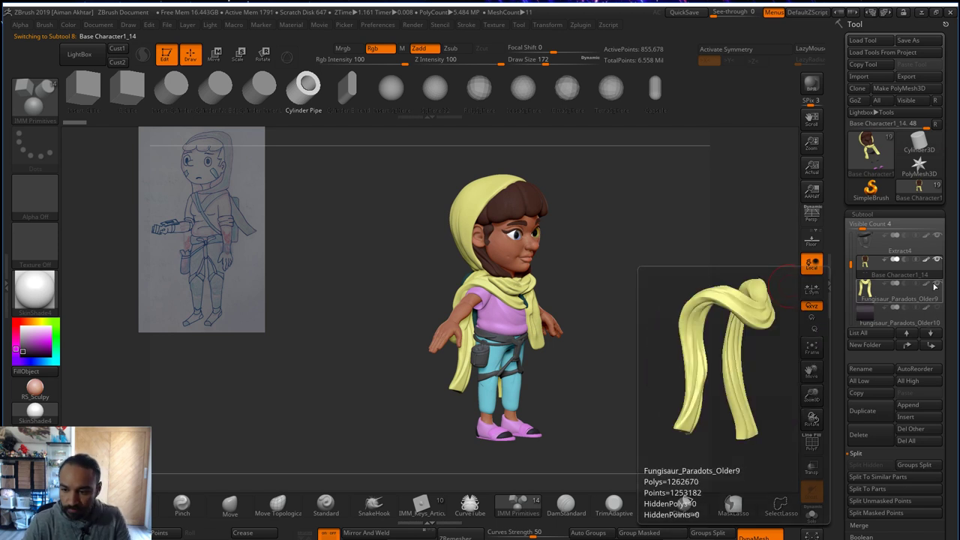
mouse_move(677, 308)
mouse_down()
mouse_move(660, 308)
mouse_move(703, 306)
mouse_move(659, 306)
mouse_up()
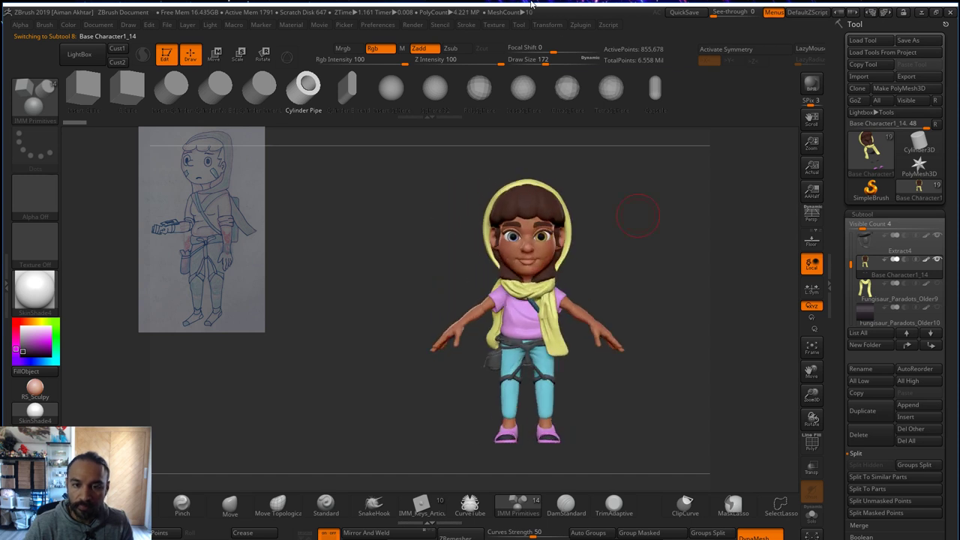
- Mirror Base Character1_14 across the X axis as a new appended subtool, hide the copy, and reselect the original
click(582, 27)
click(649, 245)
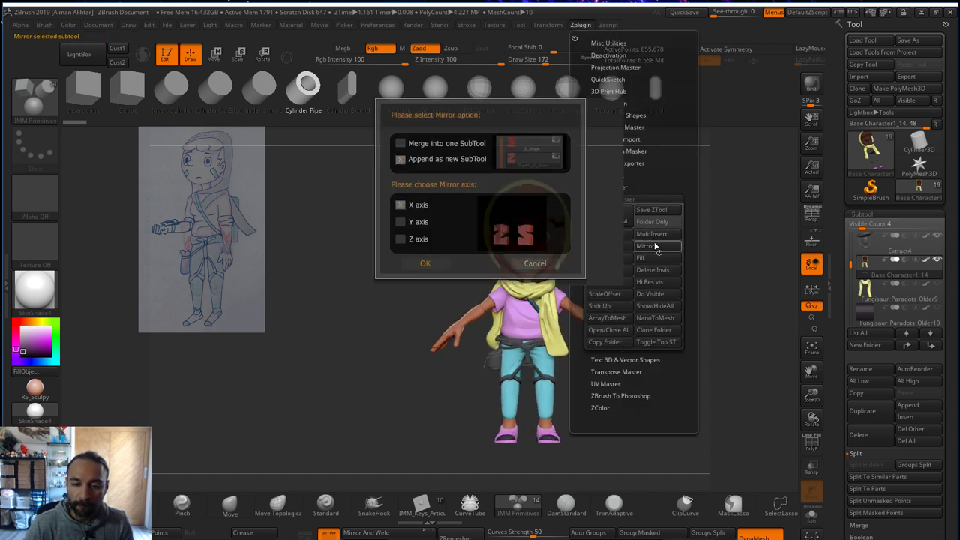
click(425, 263)
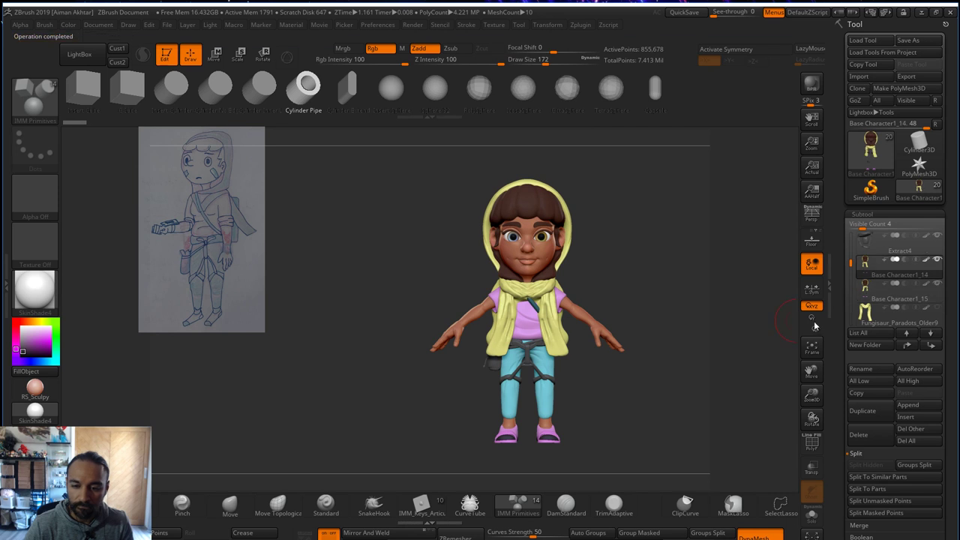
click(866, 288)
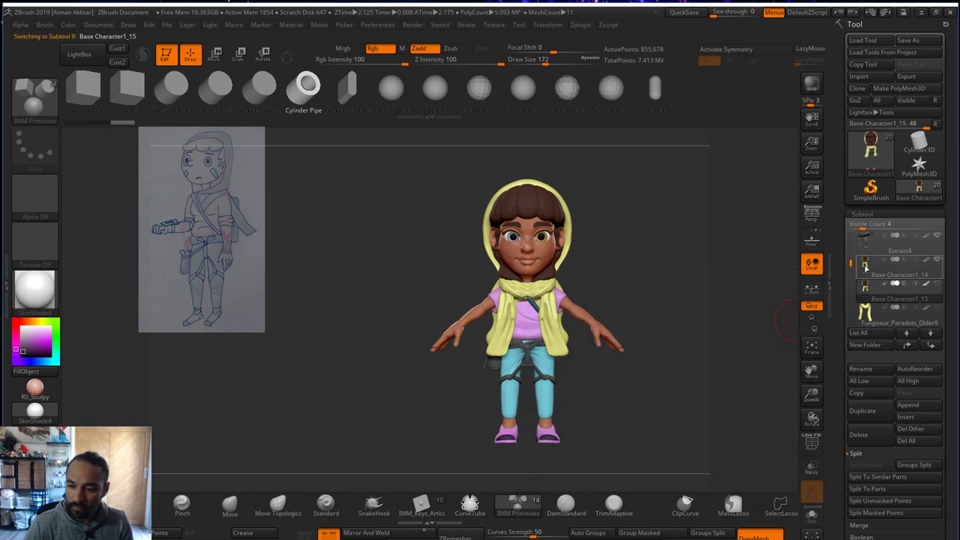
click(865, 266)
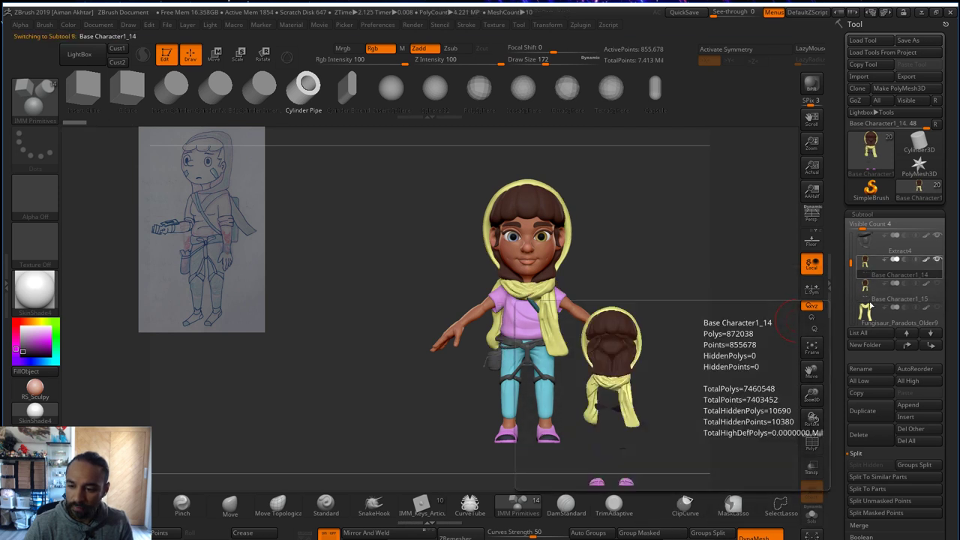
- Try deleting everything except the yellow hood and scarf from Base Character1_14, and undo the deletion
click(812, 515)
ctrl+shift+click(567, 235)
click(517, 504)
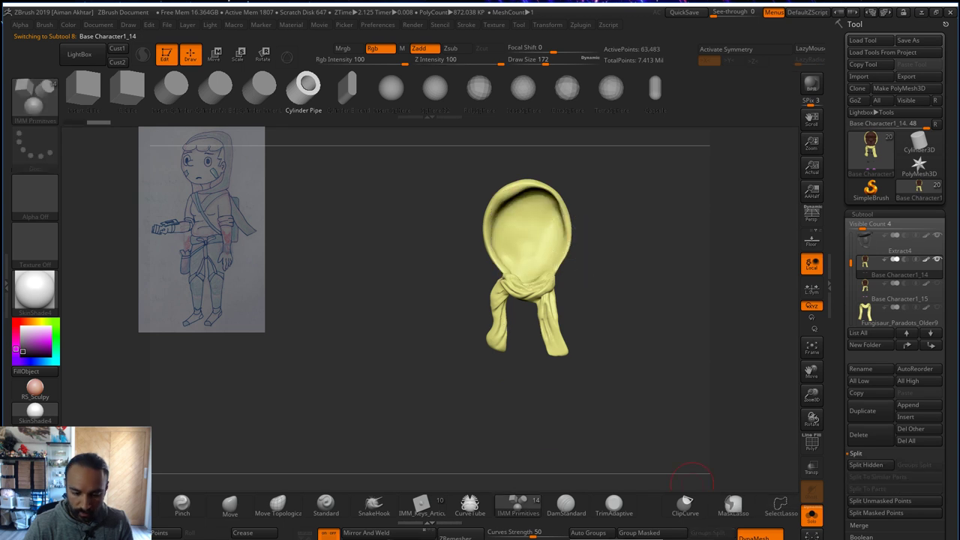
click(811, 515)
alt+drag(633, 275, 645, 280)
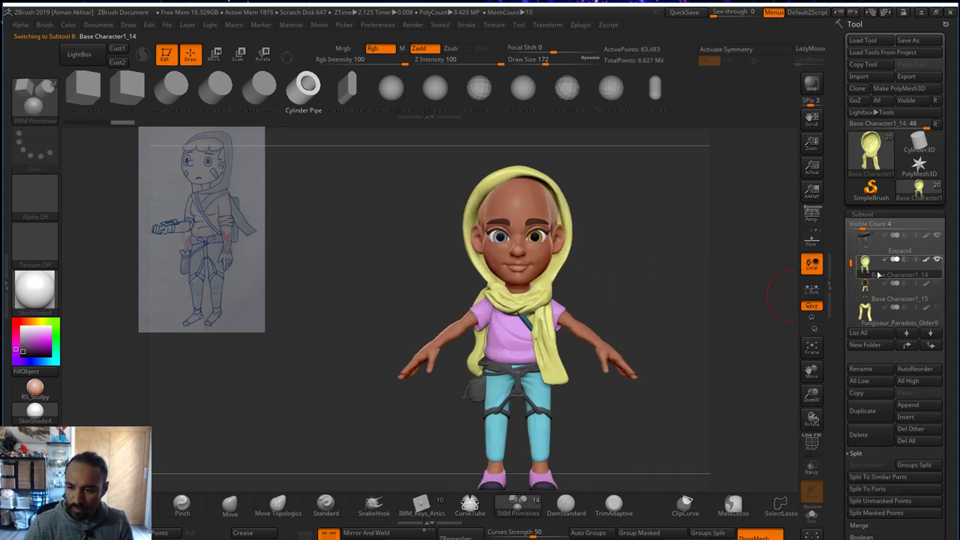
mouse_move(851, 260)
mouse_down()
mouse_move(851, 235)
mouse_move(849, 293)
mouse_move(846, 257)
mouse_up()
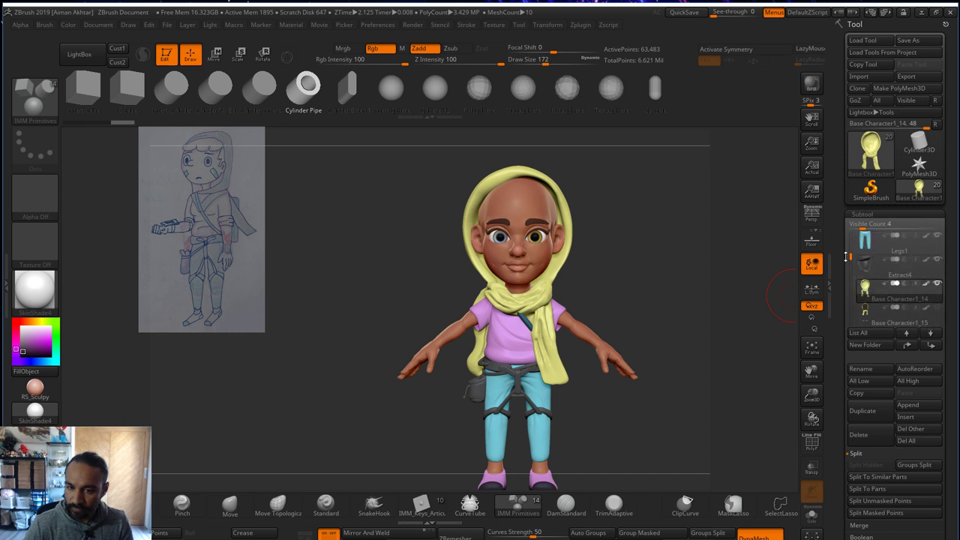
click(86, 123)
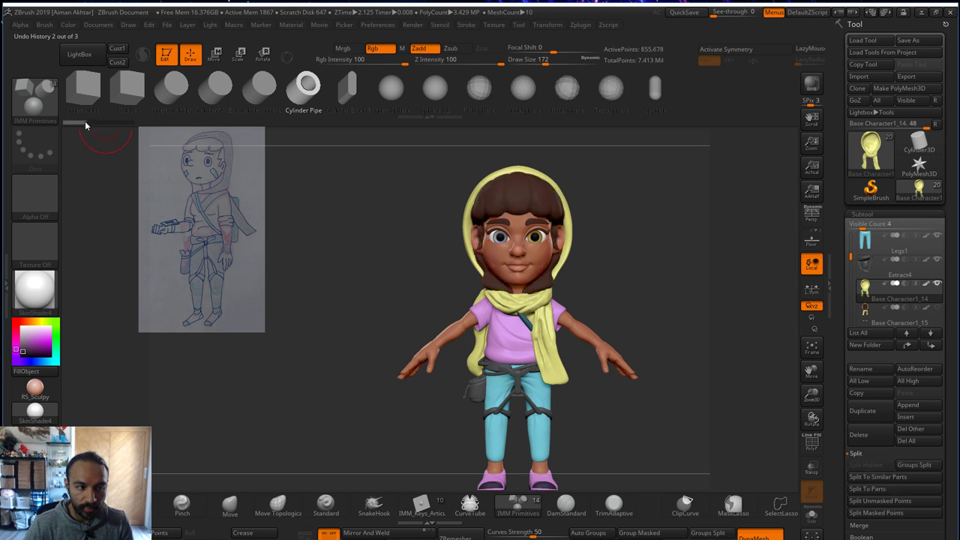
- Hide the brown hair in Base Character1_14 and split the hidden part into its own subtool
ctrl+shift+click(541, 194)
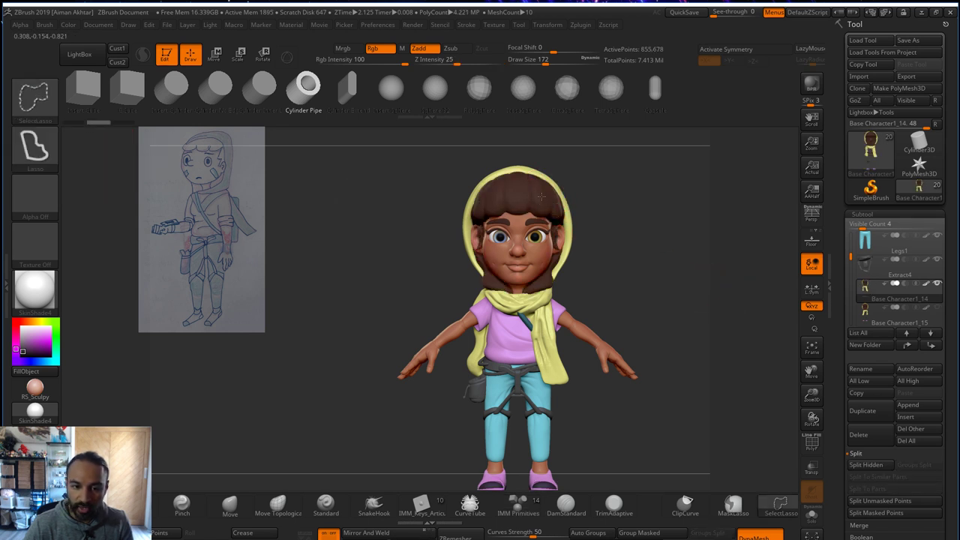
ctrl+shift+click(541, 197)
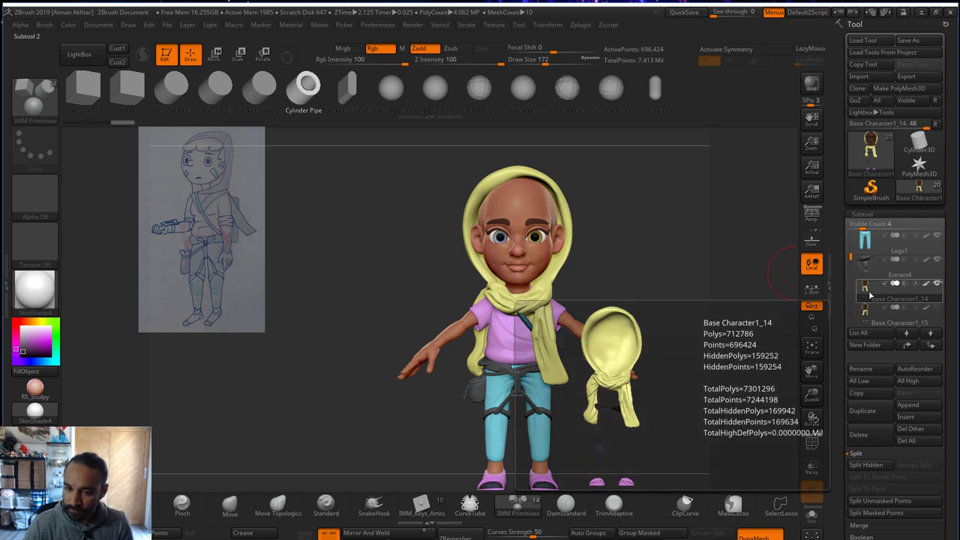
drag(851, 257, 851, 264)
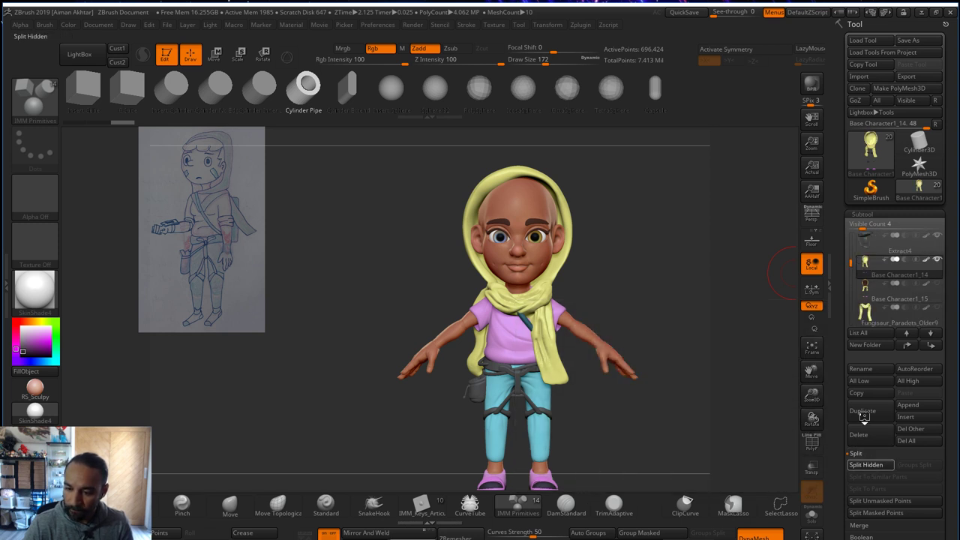
click(866, 464)
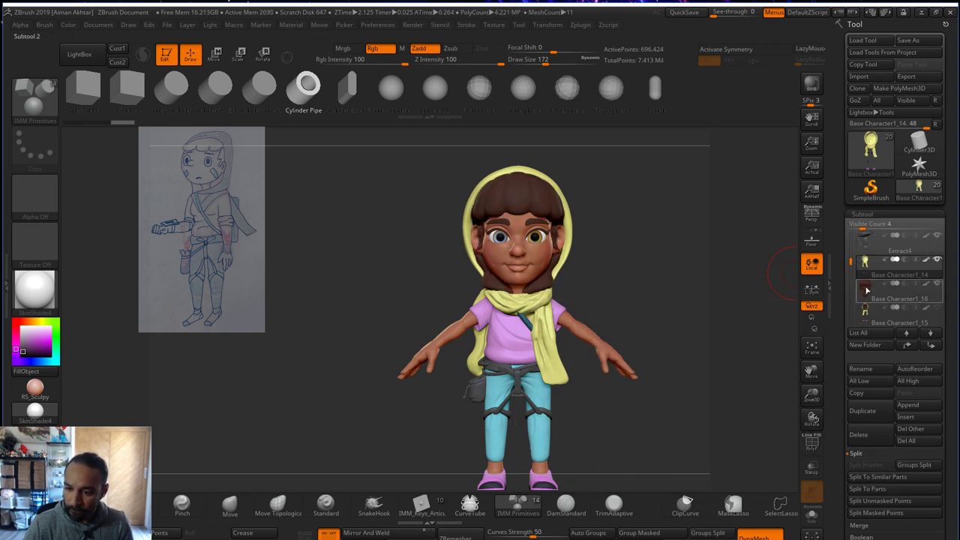
- Isolate the yellow hood and scarf, delete the hidden remainder of the subtool, and smooth the folds around the neck
ctrl+shift+click(570, 237)
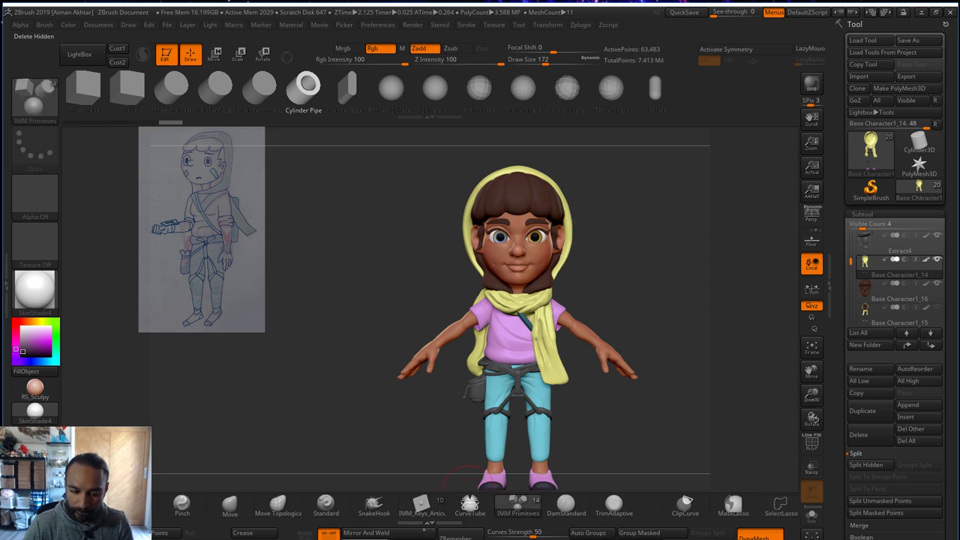
click(866, 464)
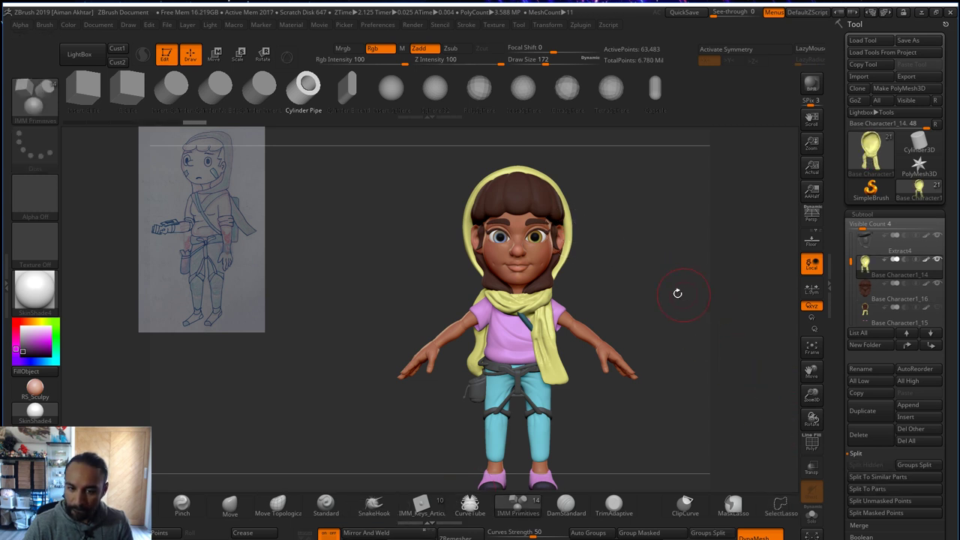
mouse_move(677, 293)
mouse_down()
mouse_move(742, 294)
mouse_move(659, 288)
mouse_move(658, 298)
mouse_move(427, 320)
mouse_up()
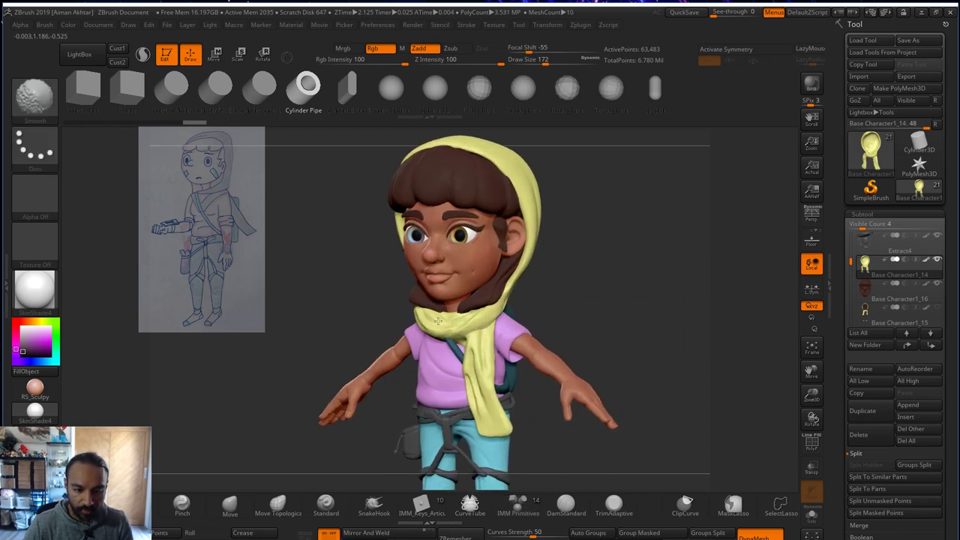
shift+drag(581, 304, 569, 322)
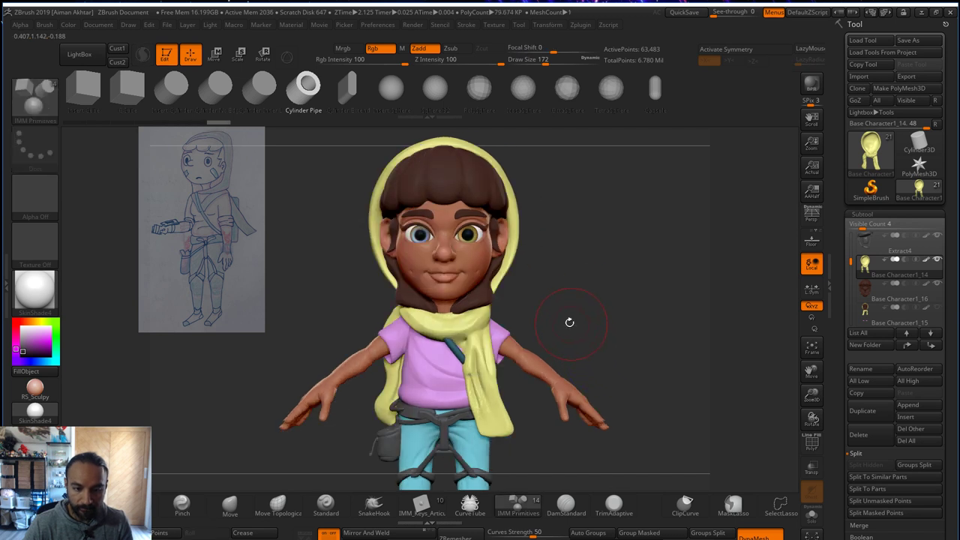
- Remove the scarf tail hanging down the character's front with a SelectLasso selection on the hood subtool
key(ctrl+shift)
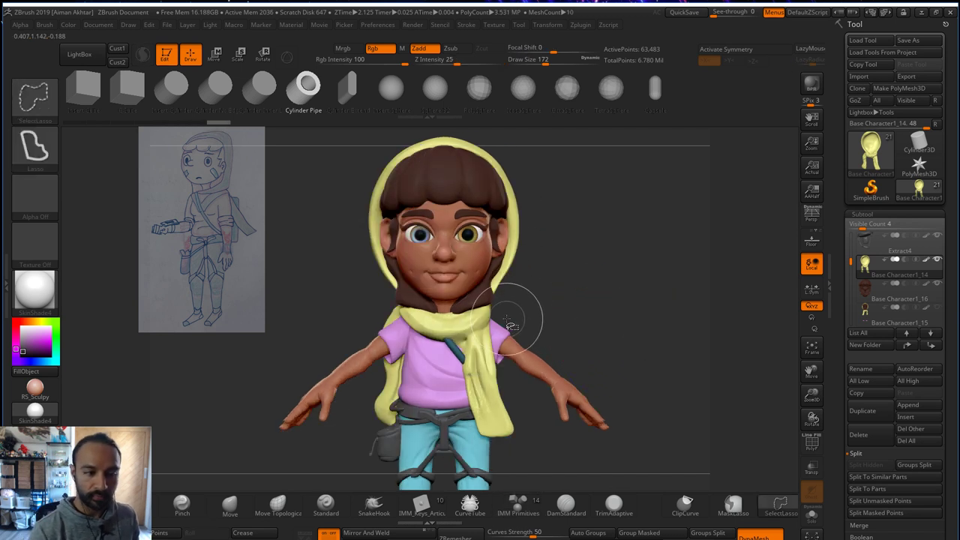
ctrl+shift+click(34, 96)
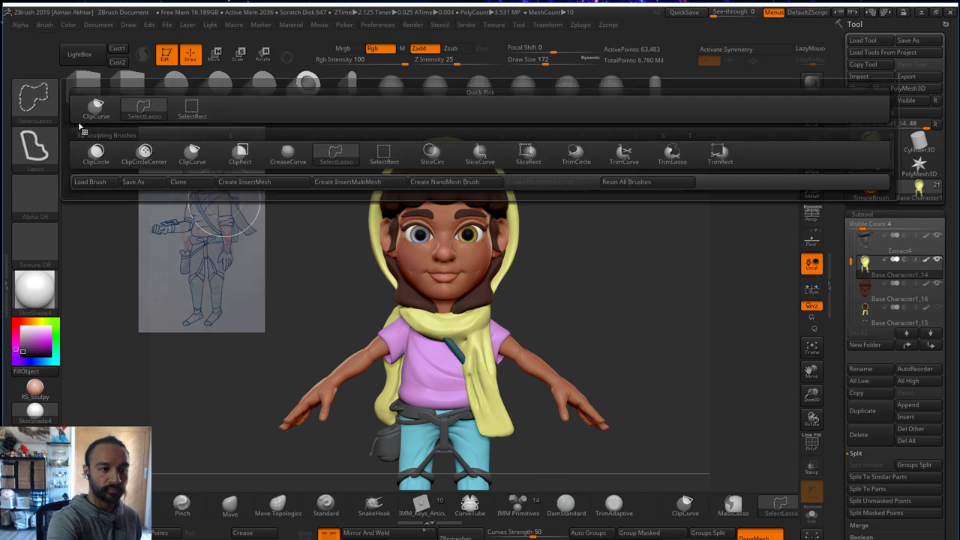
ctrl+shift+click(102, 110)
ctrl+shift+click(142, 106)
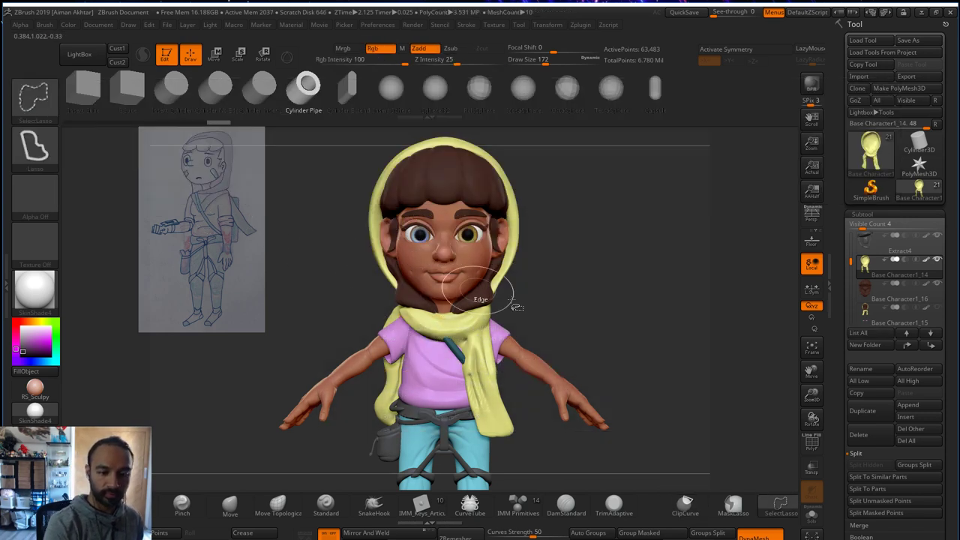
mouse_move(520, 313)
ctrl+shift+mouse_down()
mouse_move(512, 301)
mouse_move(484, 439)
mouse_move(527, 294)
mouse_move(459, 324)
mouse_move(646, 375)
mouse_move(655, 366)
ctrl+shift+mouse_up()
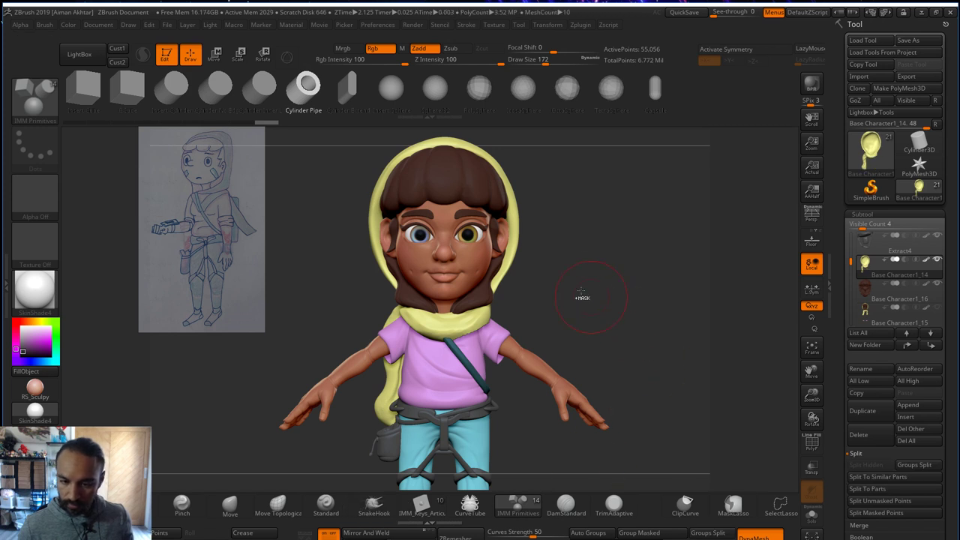
key(ctrl)
mouse_move(615, 322)
mouse_down()
mouse_move(505, 333)
mouse_move(670, 293)
mouse_move(682, 319)
mouse_up()
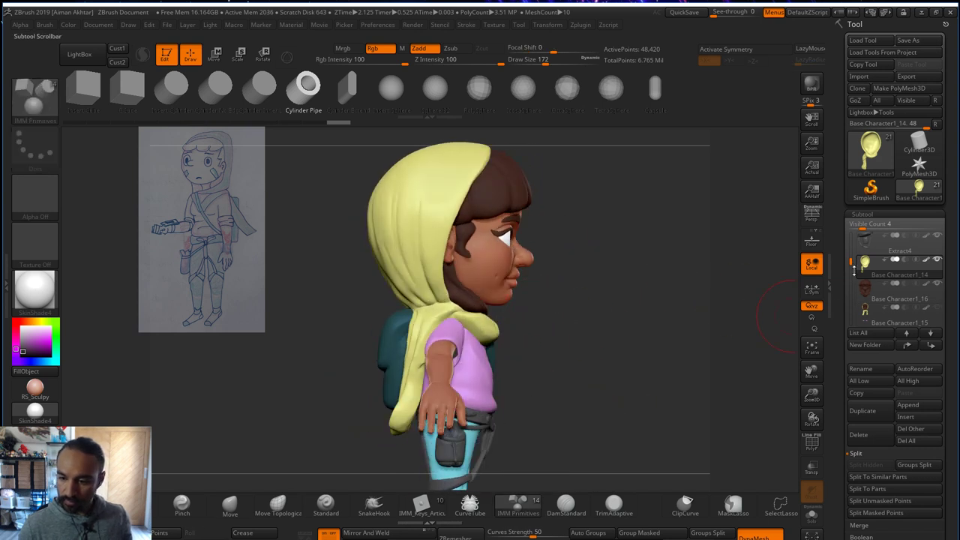
- Make the long scarf drape subtool Fungisaur_Paradots_Older9 visible and active
drag(850, 259, 843, 270)
click(864, 291)
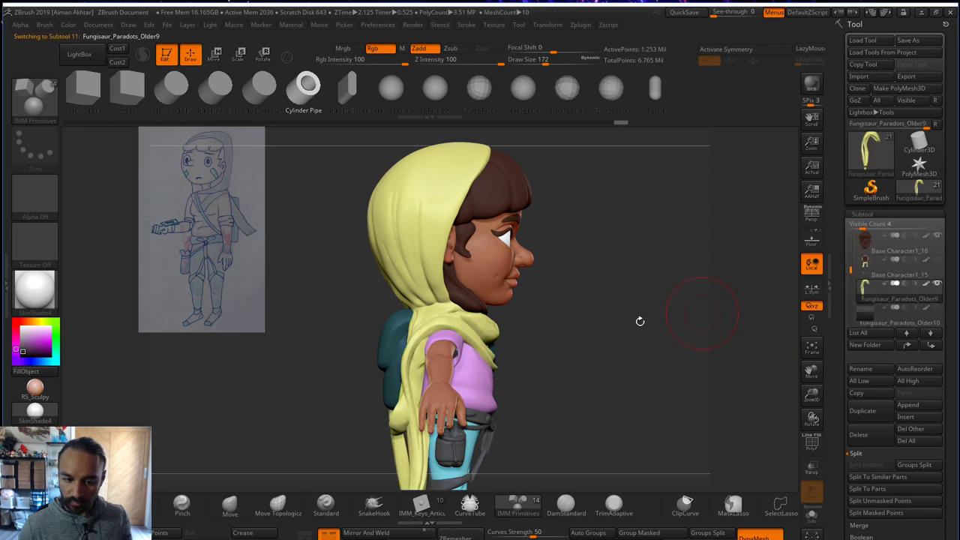
drag(639, 321, 605, 288)
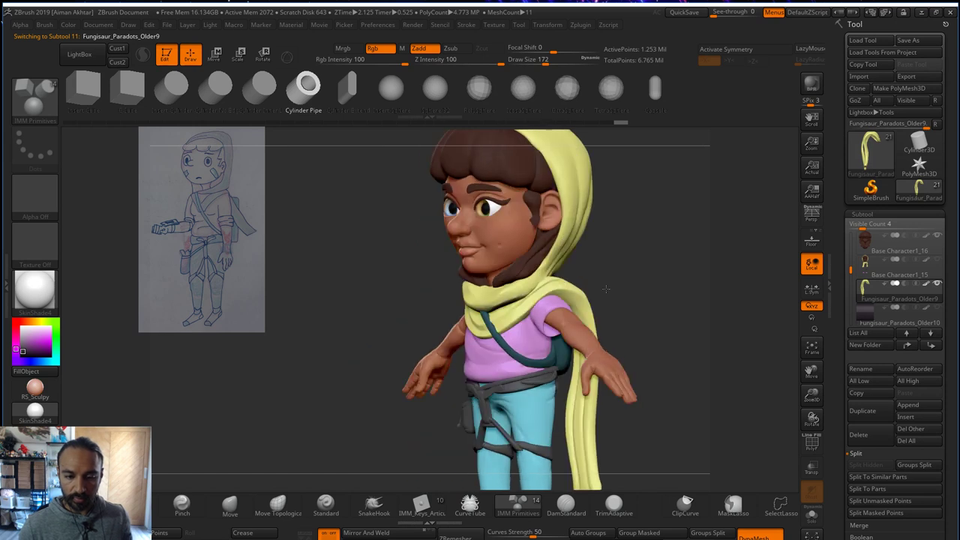
- Select the hood subtool Base Character1_14 and reorder it directly above Fungisaur_Paradots_Older9
alt+click(525, 289)
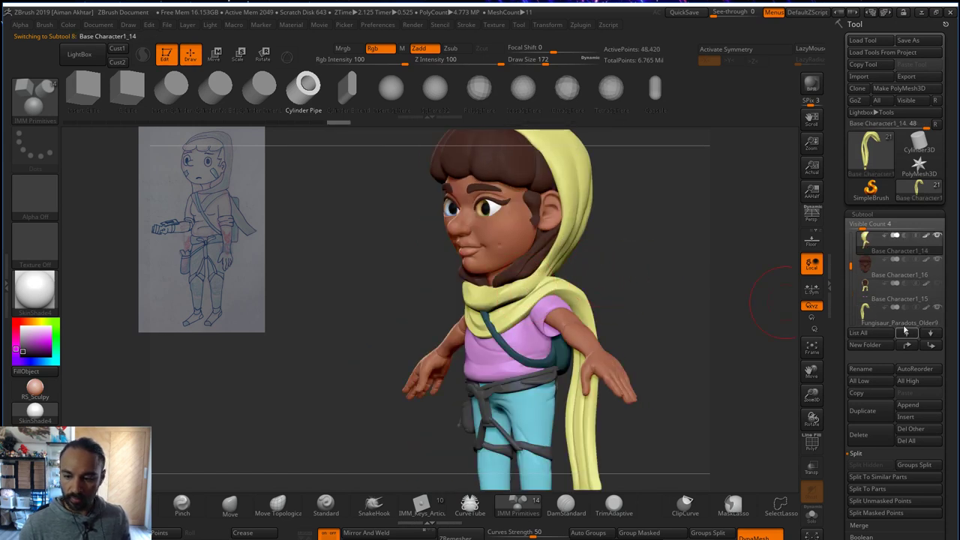
click(930, 345)
click(930, 345)
- Reshape the hood's wrap around the front of the neck with the Move brush at draw sizes between 245 and 318
drag(600, 278, 656, 274)
key(b)
key(m)
key(v)
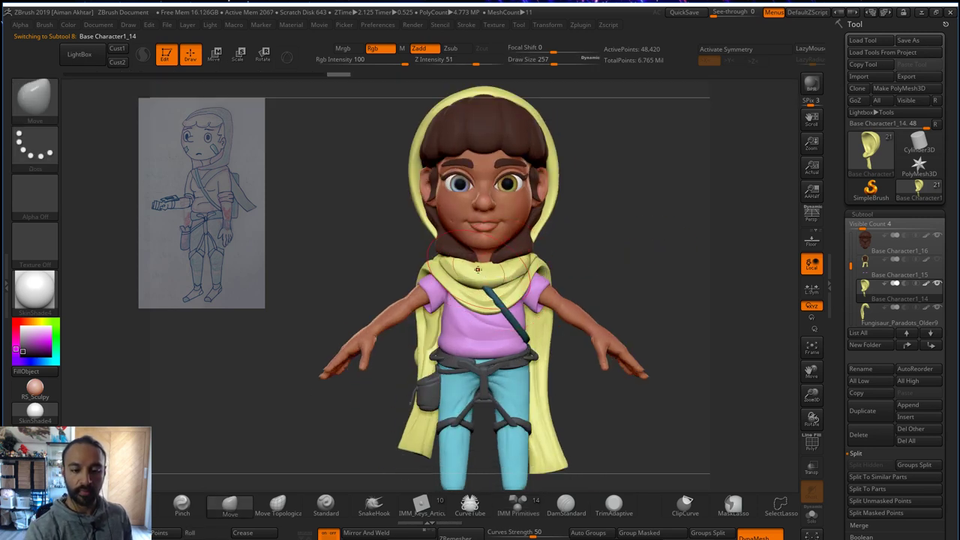
right_drag(515, 232, 574, 236)
key(s)
click(494, 266)
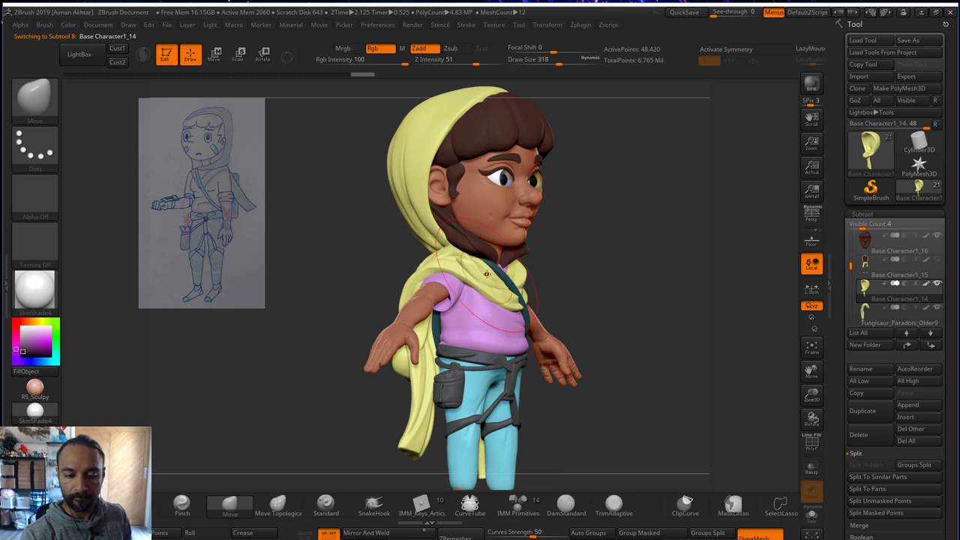
key(s)
click(474, 267)
mouse_move(539, 242)
right_down()
mouse_move(525, 262)
mouse_move(534, 276)
right_up()
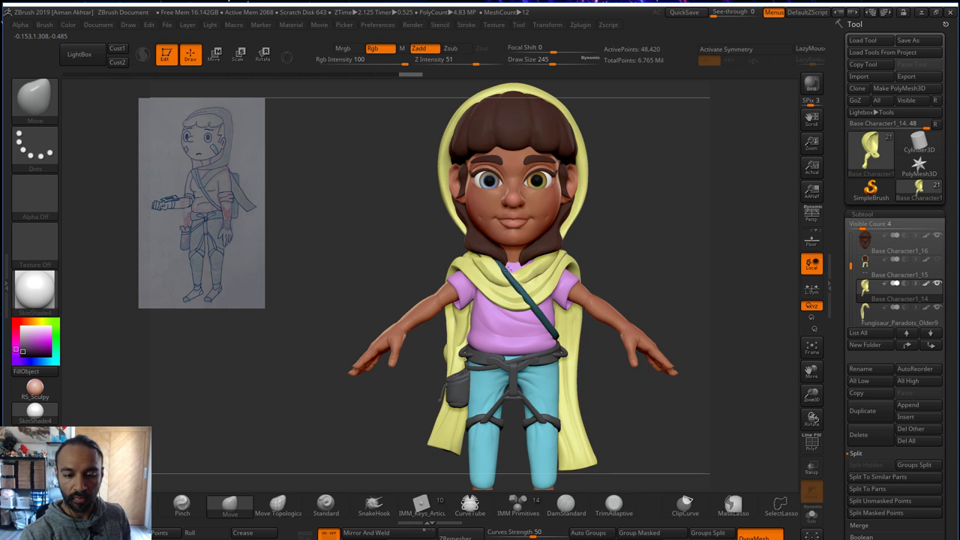
- Refine both sides of the hood's neck wrap with the Move brush, reducing the draw size from 212 to 163
right_drag(510, 266, 518, 280)
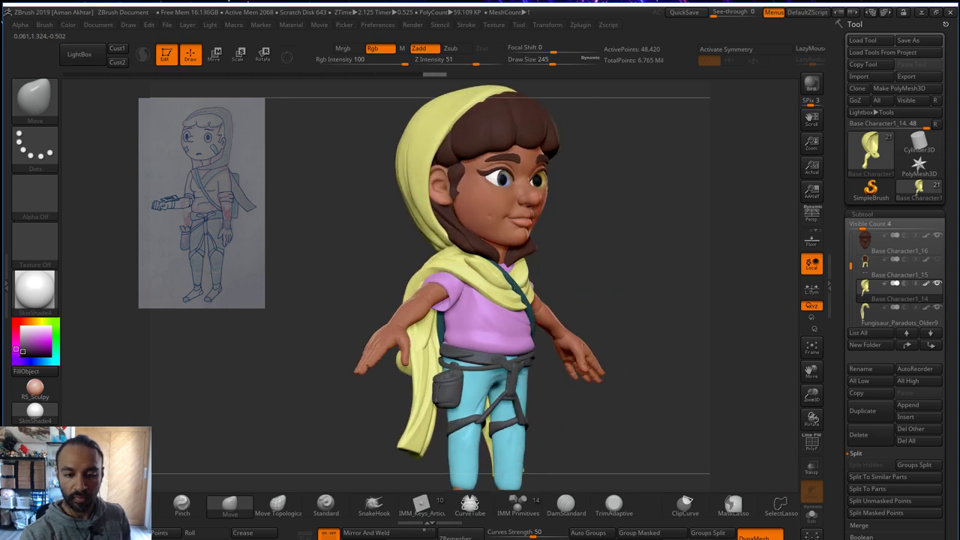
key(s)
mouse_move(506, 267)
mouse_down()
mouse_move(516, 279)
mouse_move(494, 275)
mouse_up()
click(512, 280)
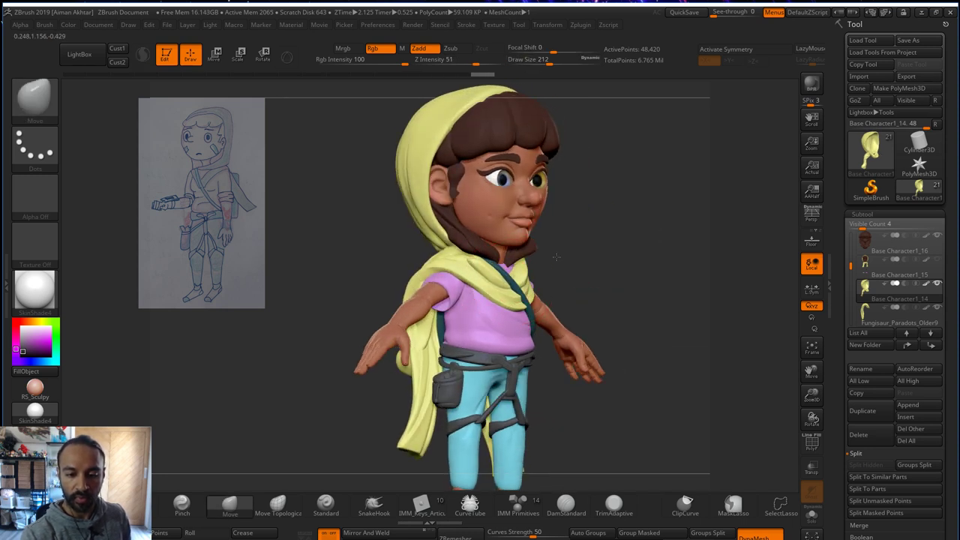
right_drag(469, 262, 517, 267)
key(s)
drag(518, 268, 513, 259)
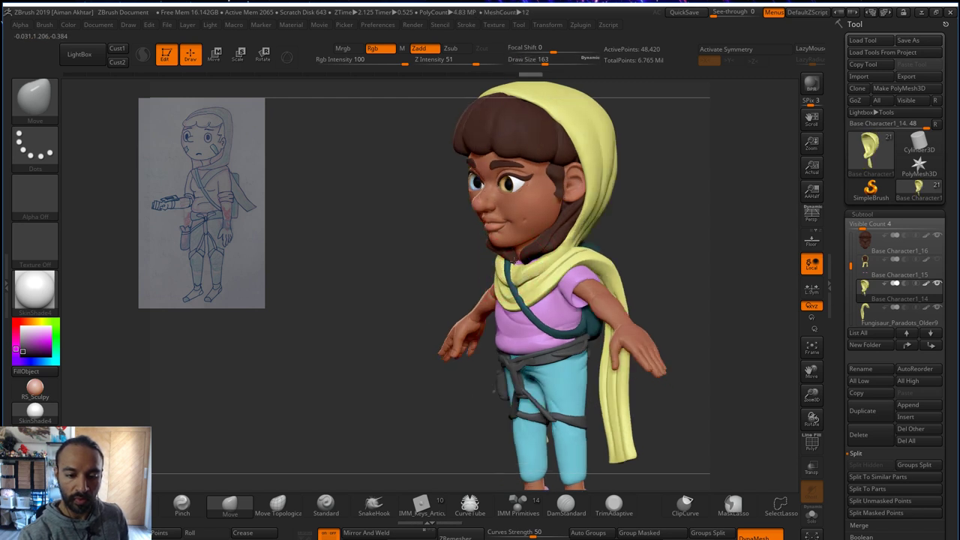
- Smooth the neck wrap's front folds and nudge them into place with the Move brush at draw size 145
key(shift)
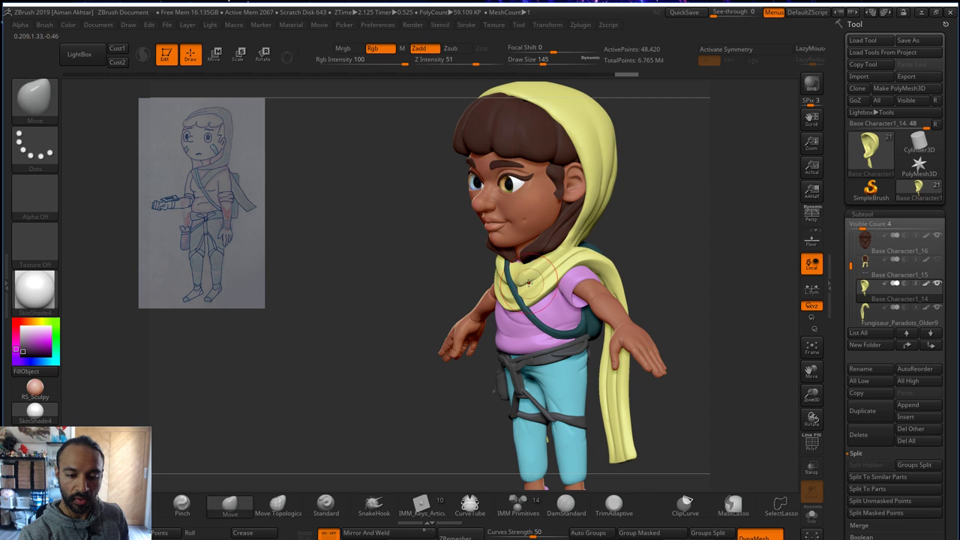
key(shift)
shift+right_drag(513, 285, 528, 289)
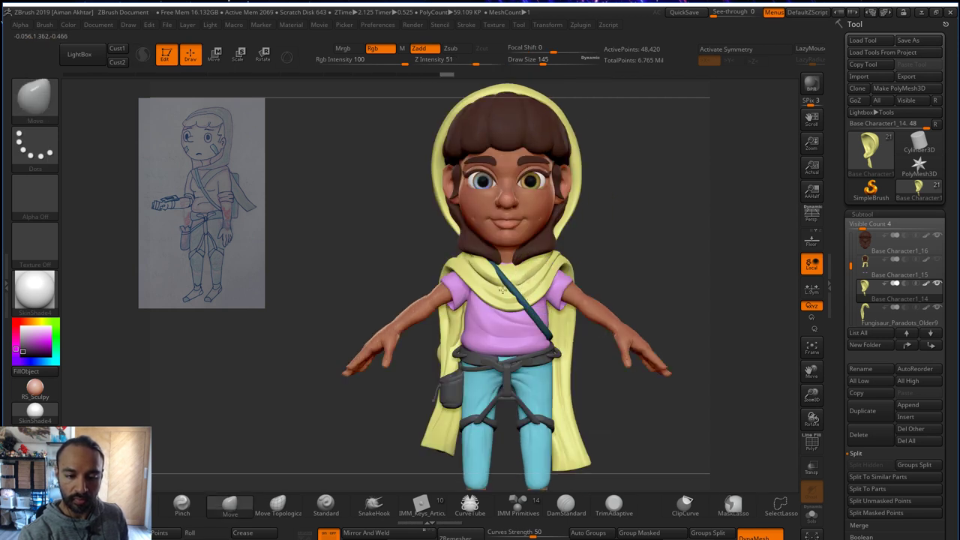
drag(502, 290, 504, 294)
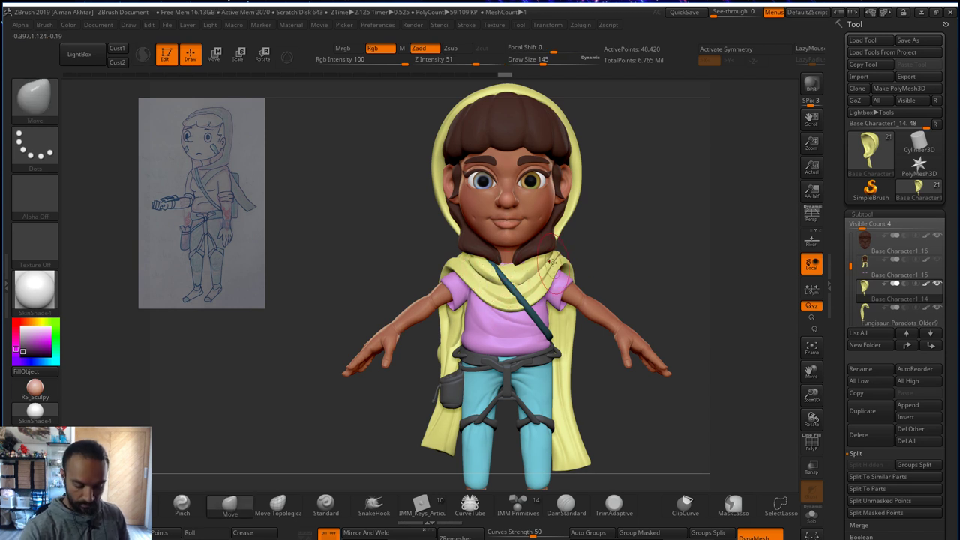
- Flatten the front surface of the neck wrap with the hPolish brush at draw size 77
key(b)
key(h)
key(p)
key(s)
click(492, 270)
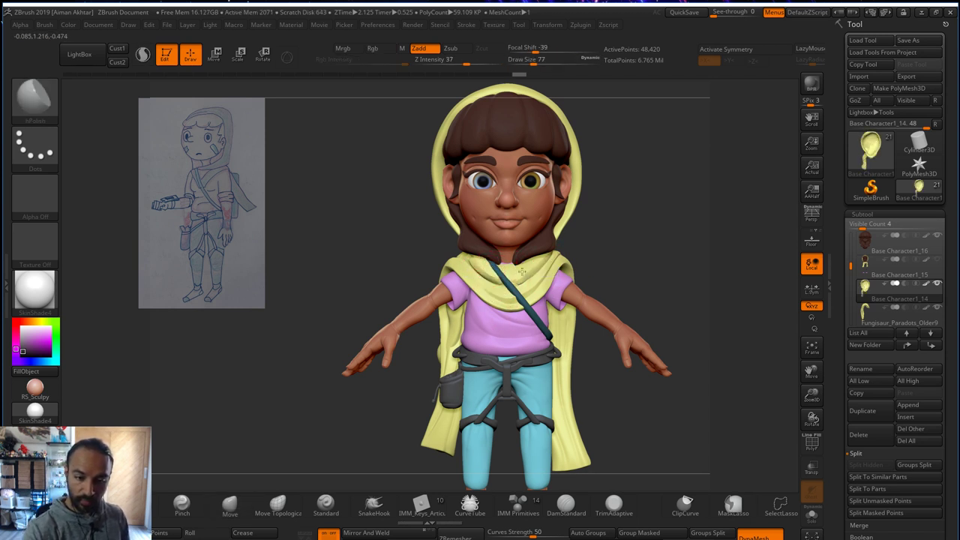
drag(527, 285, 523, 285)
- Try to nudge the neck wrap's front folds with the Move brush at draw size 77
key(b)
key(m)
key(v)
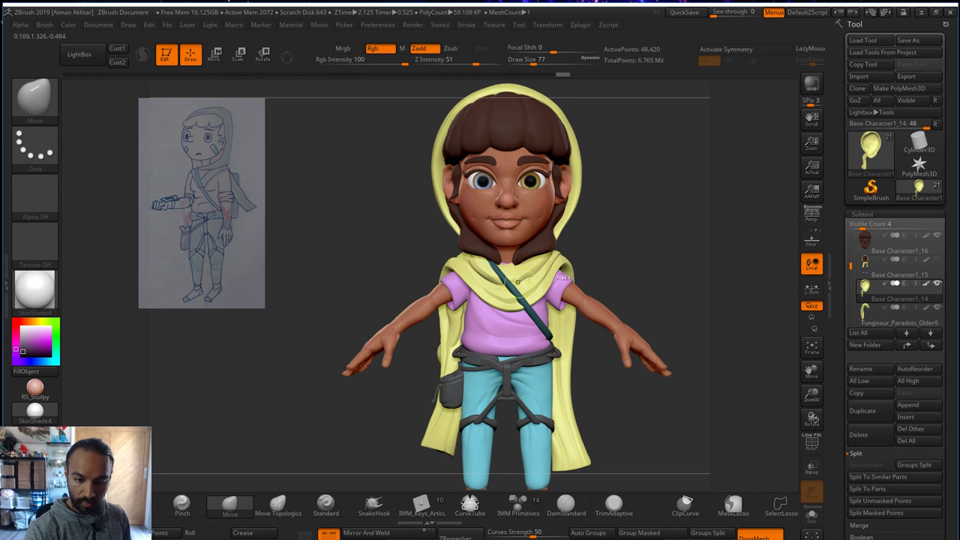
mouse_move(626, 282)
alt+mouse_down()
mouse_move(635, 231)
mouse_move(622, 251)
mouse_move(618, 242)
alt+mouse_up()
key(ctrl+z)
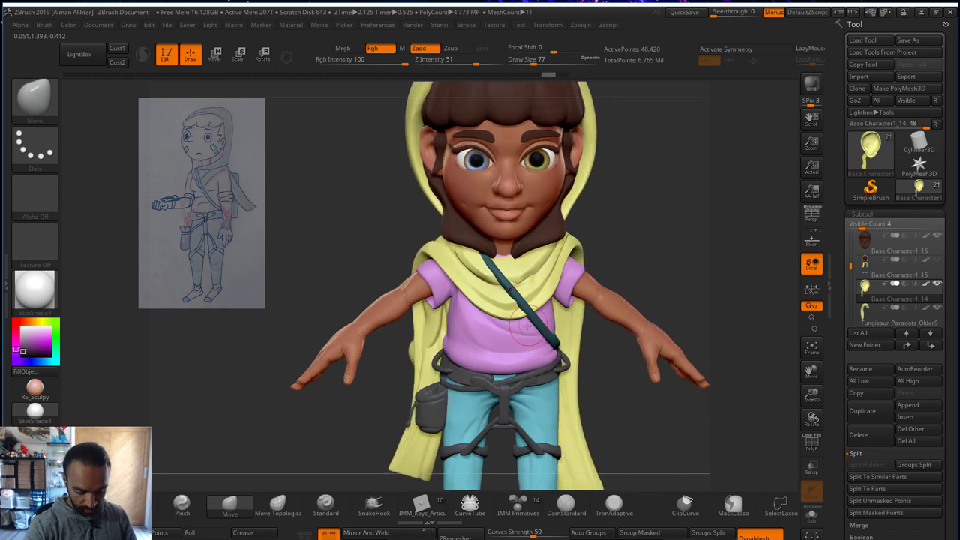
- Sharpen the fold on the front of the neck wrap with the Pinch brush at draw size 39
key(b)
key(p)
key(i)
key(s)
click(520, 273)
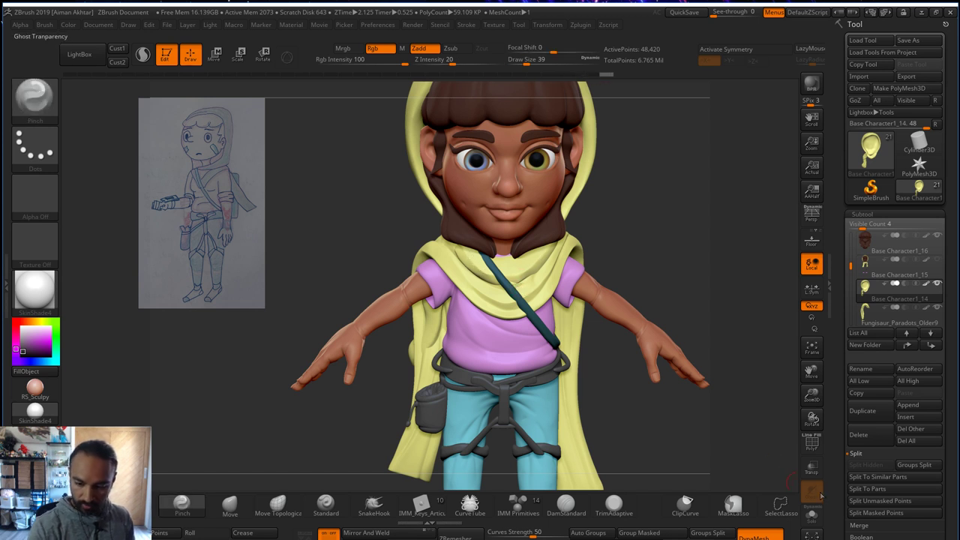
- Isolate the hood subtool, shape its front neck loop with the Move brush, and show the whole character again
click(812, 517)
key(b)
key(m)
key(v)
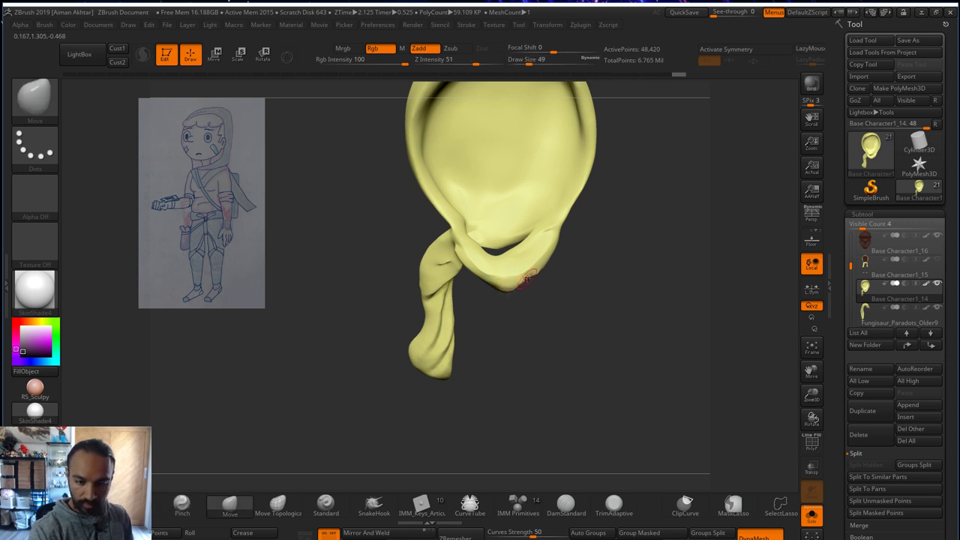
drag(583, 291, 484, 265)
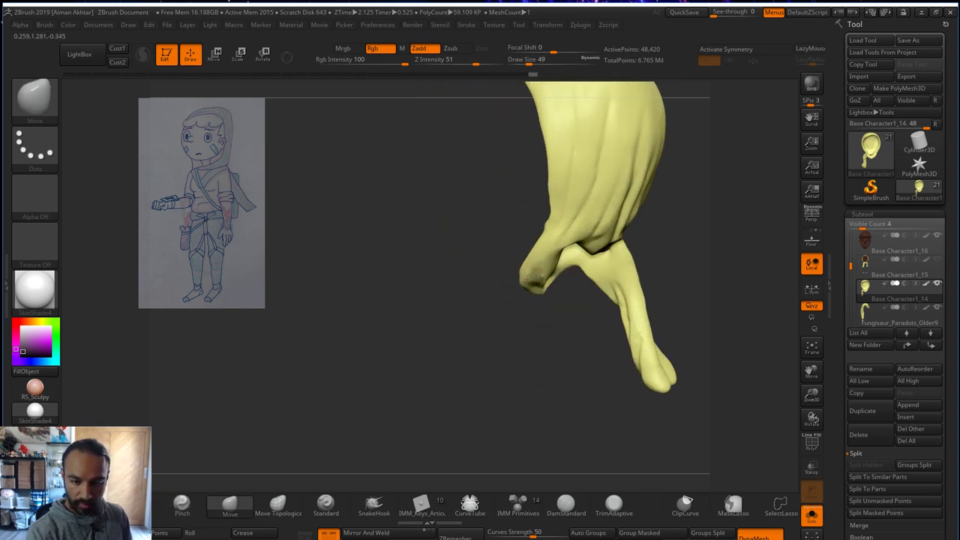
key(bracketright)
key(bracketright)
drag(558, 292, 728, 373)
click(813, 513)
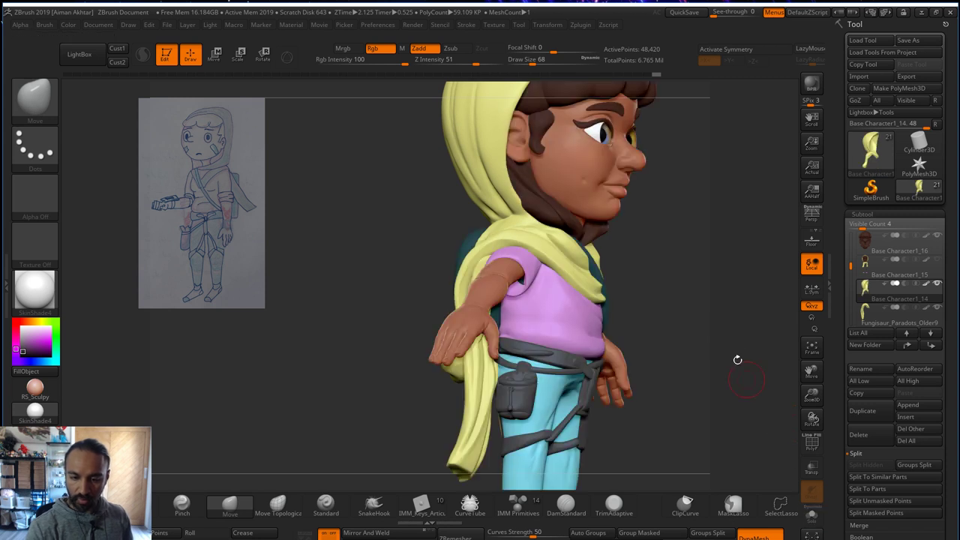
- Crease the front scarf folds with DamStandard at draw size 68, switching between Base Character1_14 and Fungisaur_Paradots_Older9
mouse_move(711, 302)
mouse_down()
mouse_move(672, 310)
mouse_move(593, 276)
mouse_up()
key(ctrl+shift+Delete)
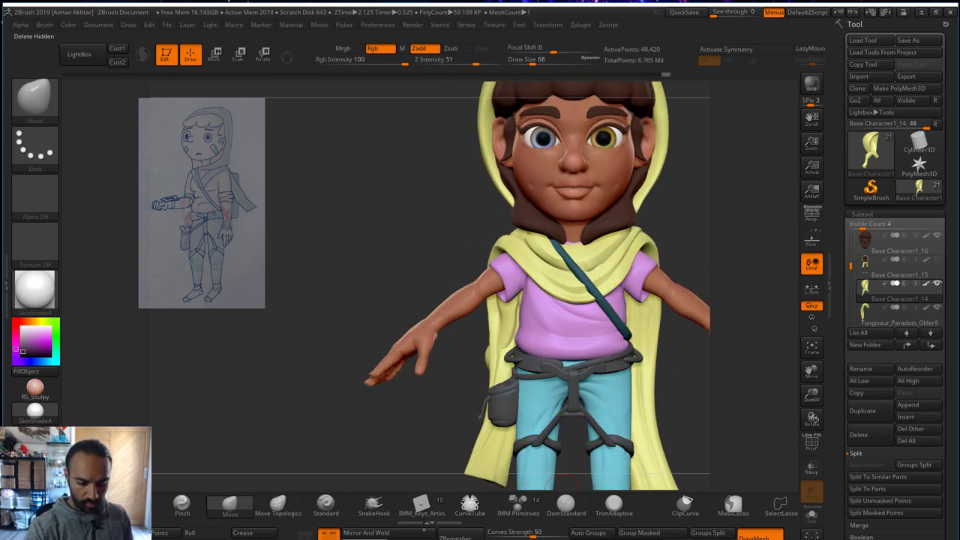
click(566, 502)
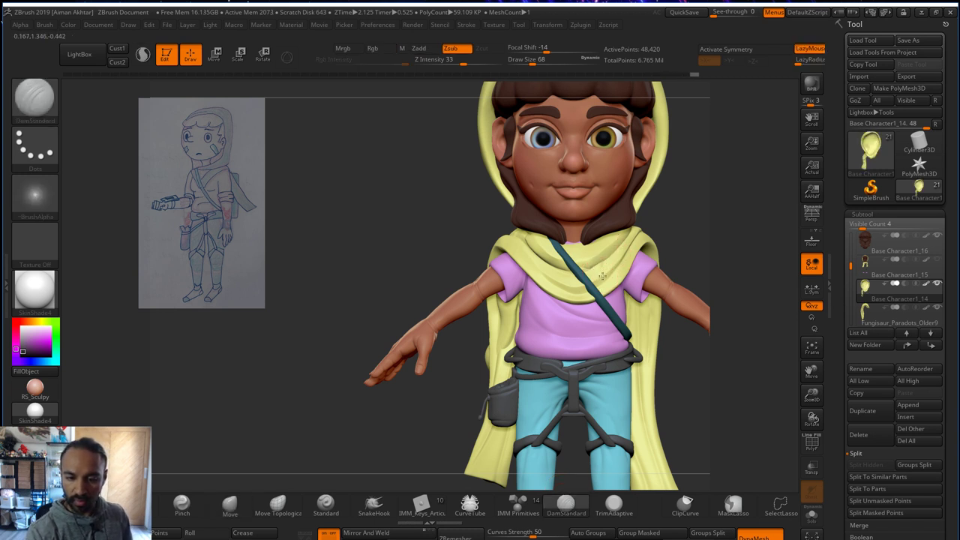
alt+click(601, 258)
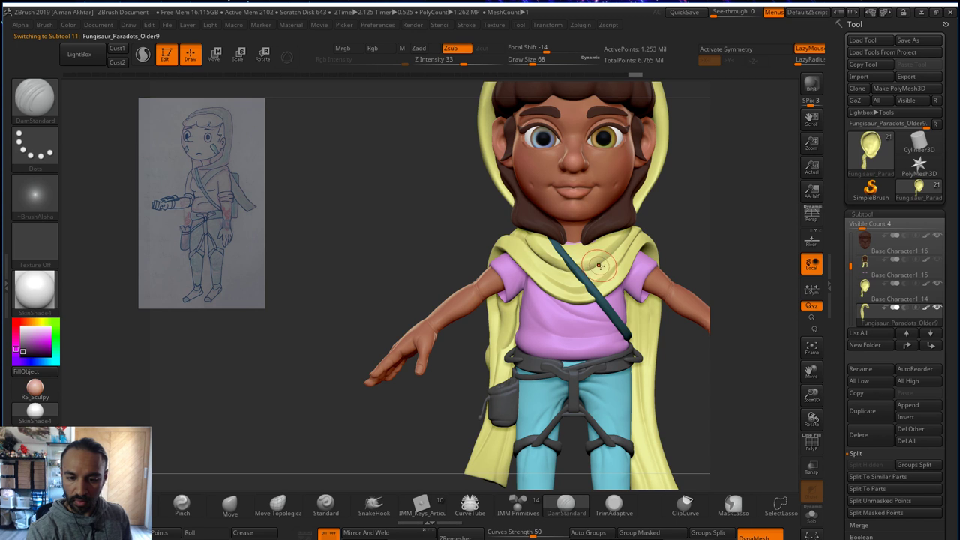
alt+click(602, 256)
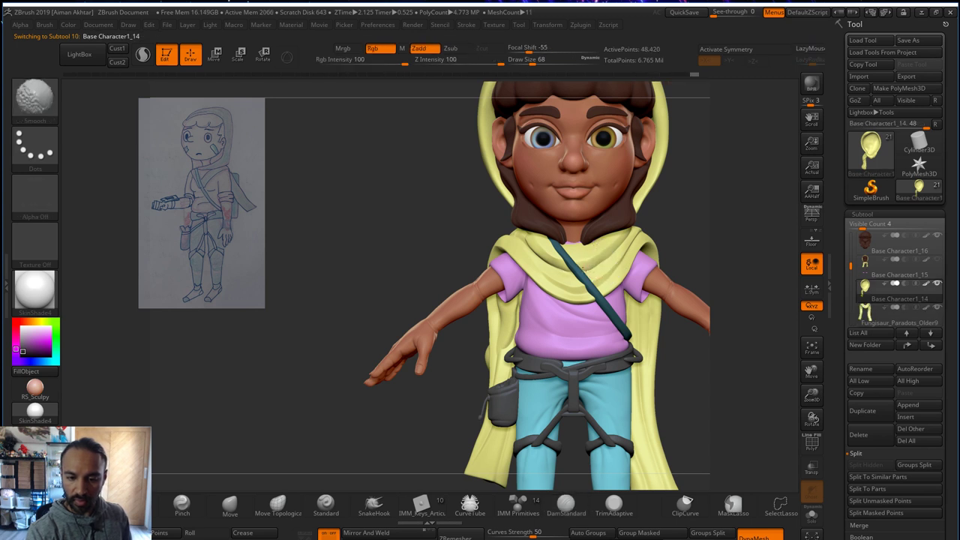
- Adjust the hood's front neck folds with the Move brush at draw size 68 and smooth them
key(b)
key(m)
key(v)
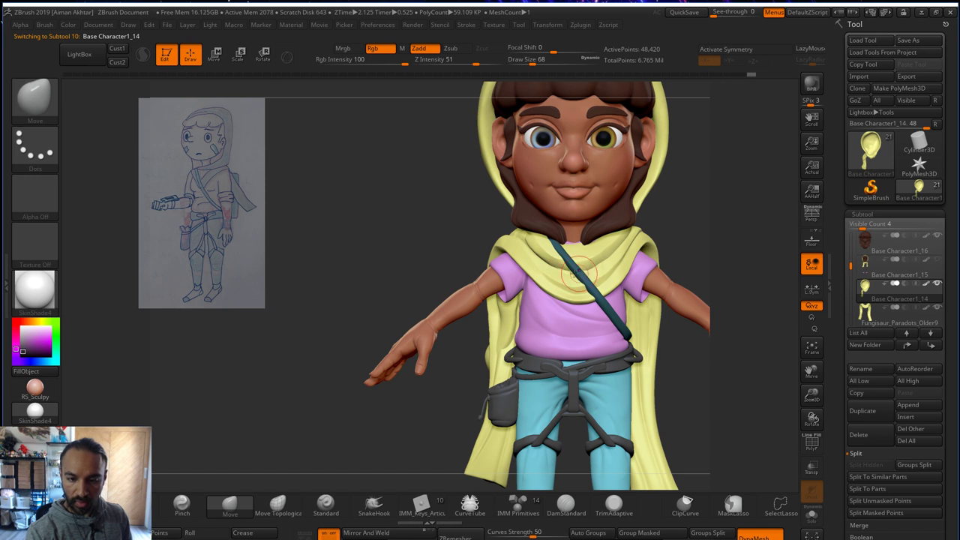
key(shift)
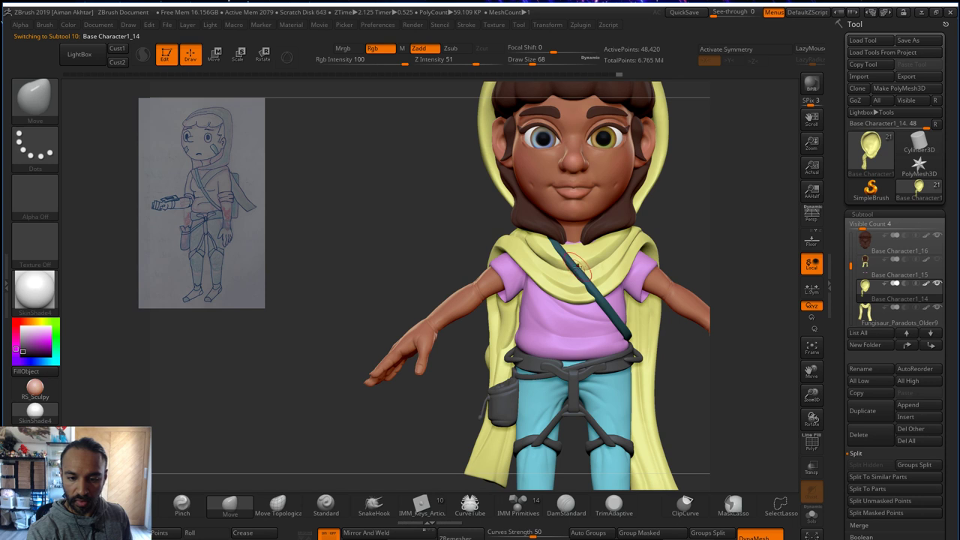
- Reshape and smooth the hood's neck wrap against the full figure with the Move brush at draw size 207
mouse_move(713, 239)
mouse_down()
mouse_move(720, 232)
mouse_move(697, 226)
mouse_move(685, 295)
mouse_up()
drag(529, 225, 515, 213)
mouse_move(627, 210)
mouse_down()
mouse_move(664, 218)
mouse_move(621, 225)
mouse_move(637, 217)
mouse_up()
key(s)
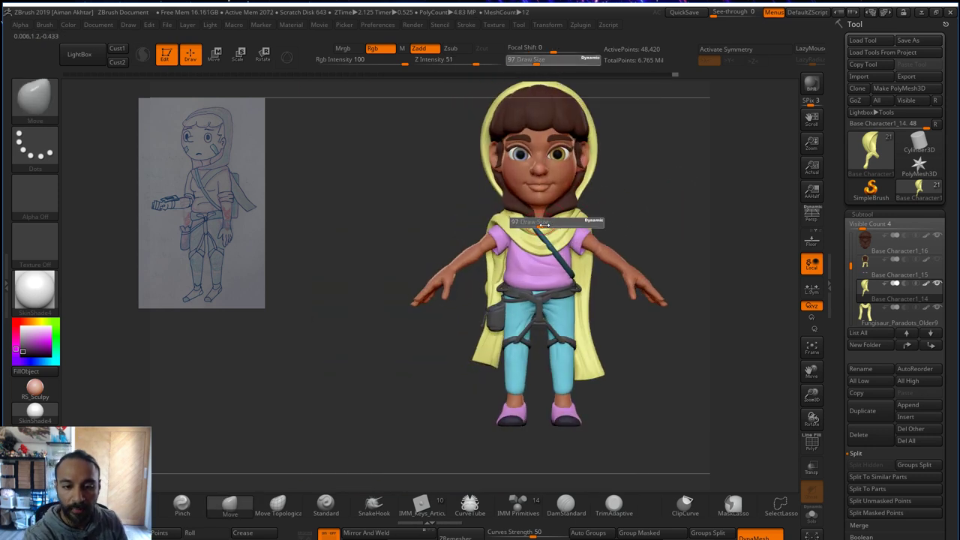
mouse_move(552, 225)
mouse_down()
mouse_move(658, 192)
mouse_move(726, 201)
mouse_up()
drag(603, 219, 545, 235)
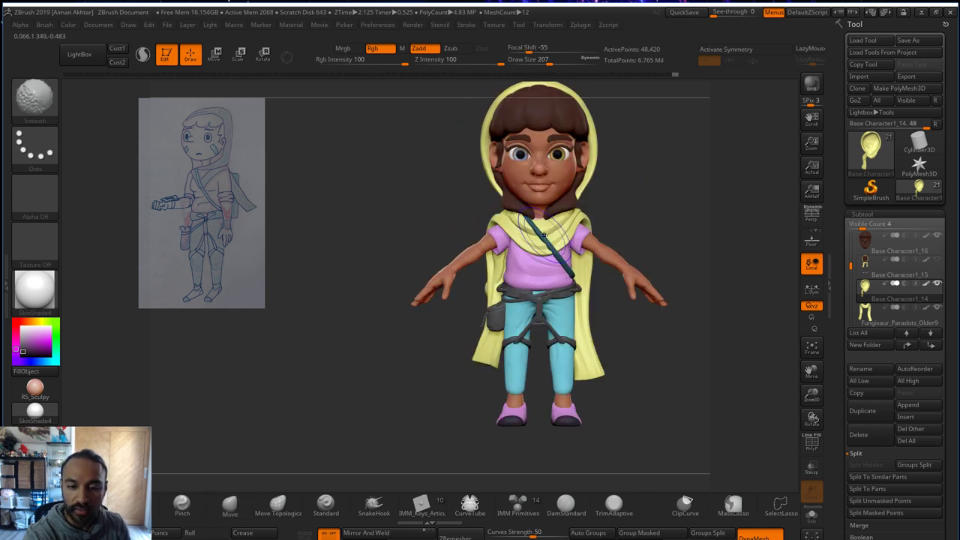
mouse_move(660, 187)
mouse_down()
mouse_move(629, 239)
mouse_move(653, 224)
mouse_up()
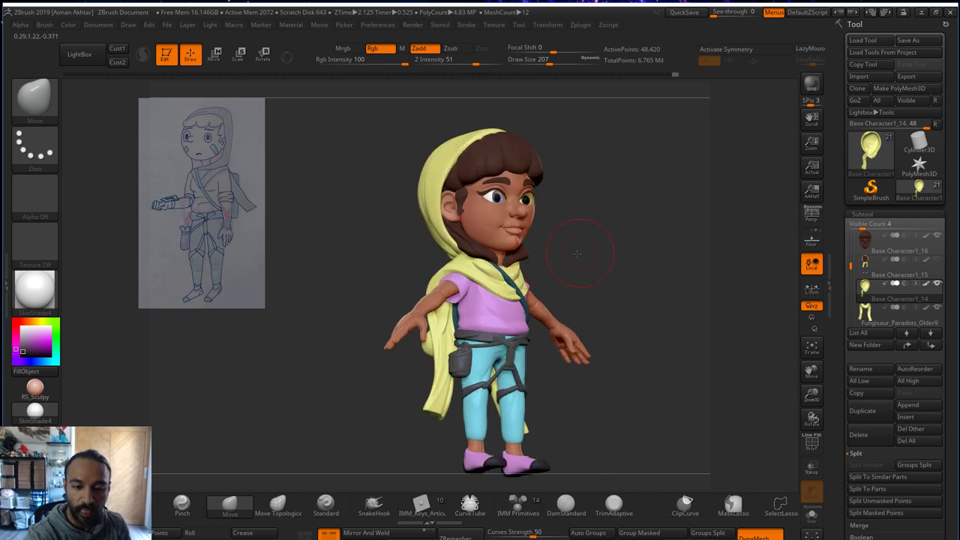
- Pull the scarf's front folds forward with the Move brush at draw size 365 and tuck the bag strap Extract5 beneath them at size 192
mouse_move(576, 254)
mouse_down()
mouse_move(534, 258)
mouse_move(642, 235)
mouse_up()
key(bracketright)
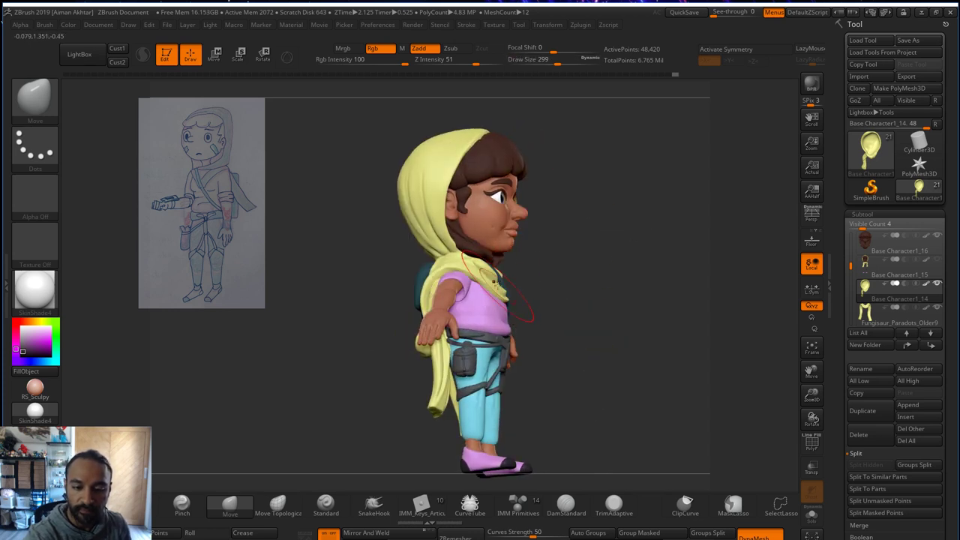
key(bracketright)
drag(495, 283, 508, 280)
alt+click(507, 281)
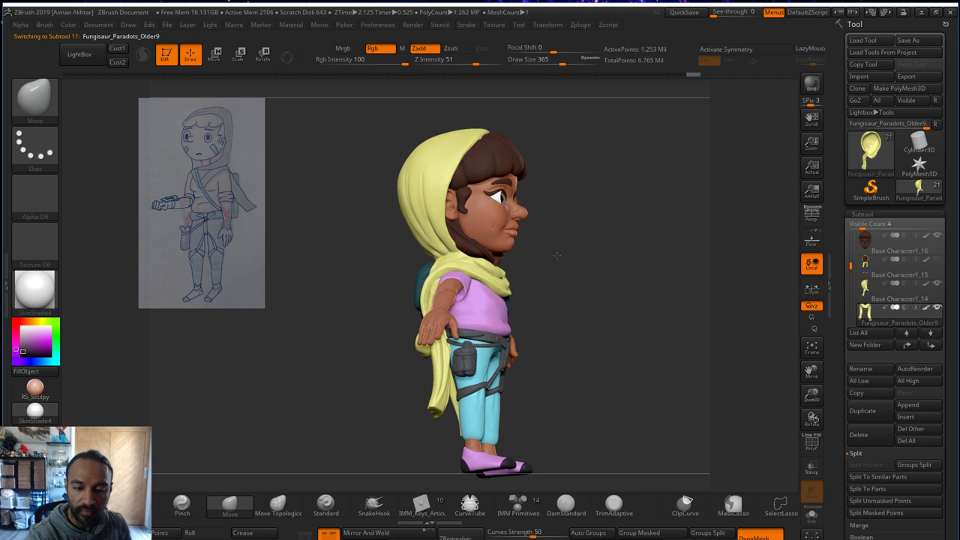
drag(556, 256, 480, 264)
alt+click(533, 312)
mouse_move(572, 242)
mouse_down()
mouse_move(628, 215)
mouse_move(498, 271)
mouse_up()
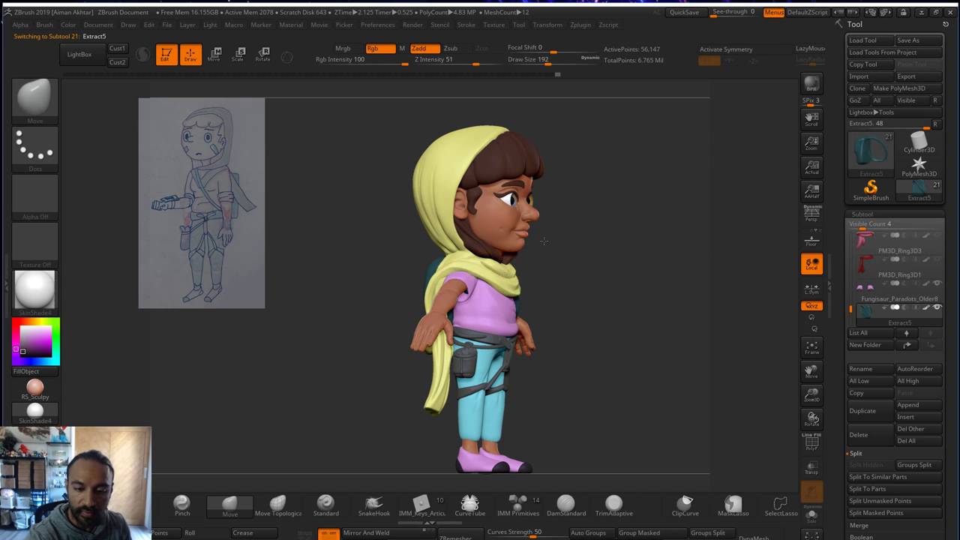
- Reshape the front neck opening of Base Character1_14 with the Move brush at draw size 192 and smooth it
mouse_move(543, 241)
shift+mouse_down()
mouse_move(585, 234)
mouse_move(614, 279)
mouse_move(613, 322)
shift+mouse_up()
alt+click(517, 273)
key(s)
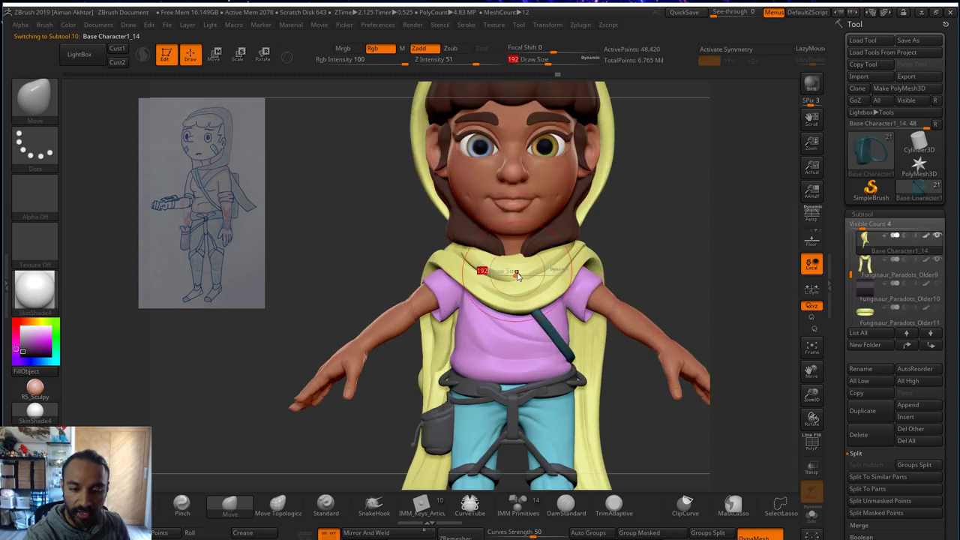
key(shift)
mouse_move(516, 275)
mouse_down()
mouse_move(480, 276)
mouse_move(510, 282)
mouse_up()
- Thicken the neck wrap's front folds with the Inflat brush at draw size 87 and smooth the result
key(s)
key(b)
key(i)
key(n)
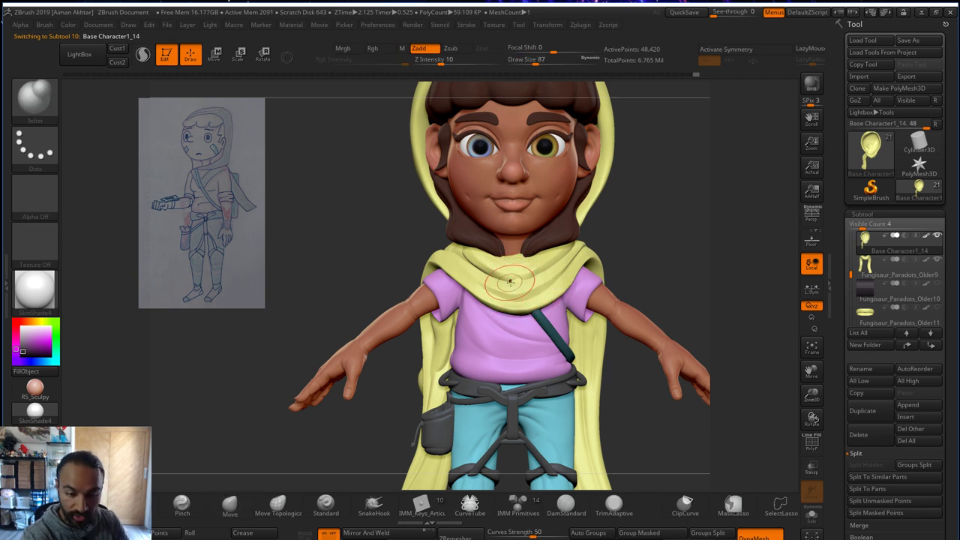
key(shift)
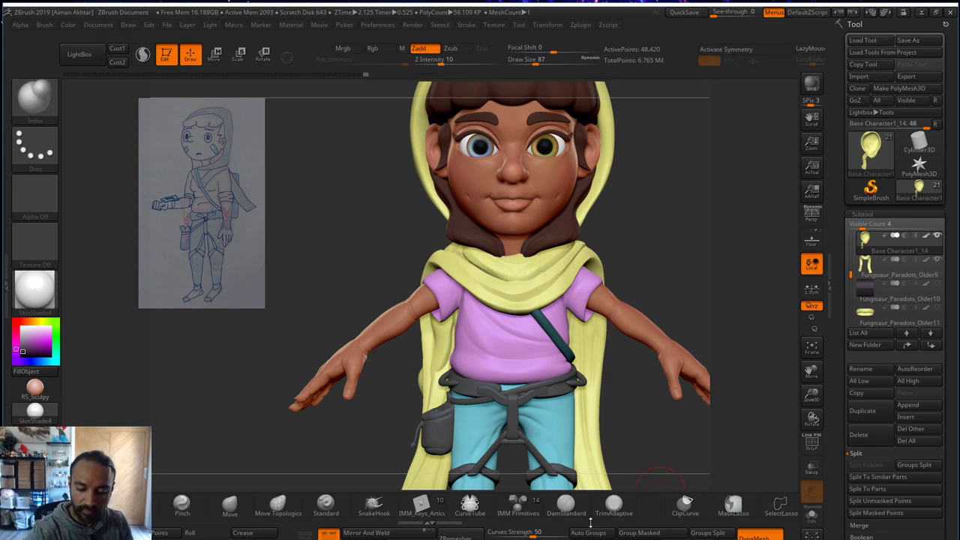
- Deepen the creases where the hood meets Fungisaur_Paradots_Older9 with DamStandard at draw size 87, and smooth the drape's folds
key(ctrl+shift+d)
click(565, 504)
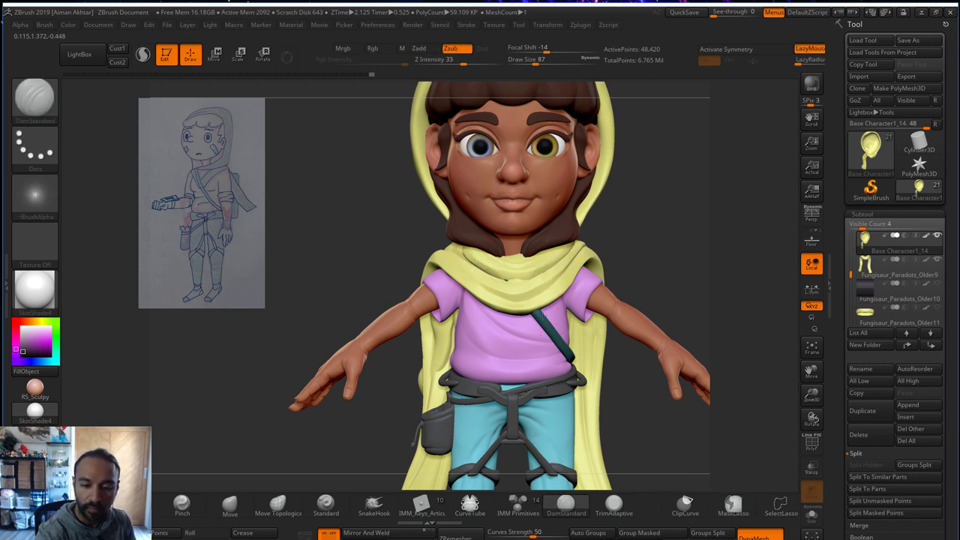
alt+click(513, 283)
alt+click(536, 285)
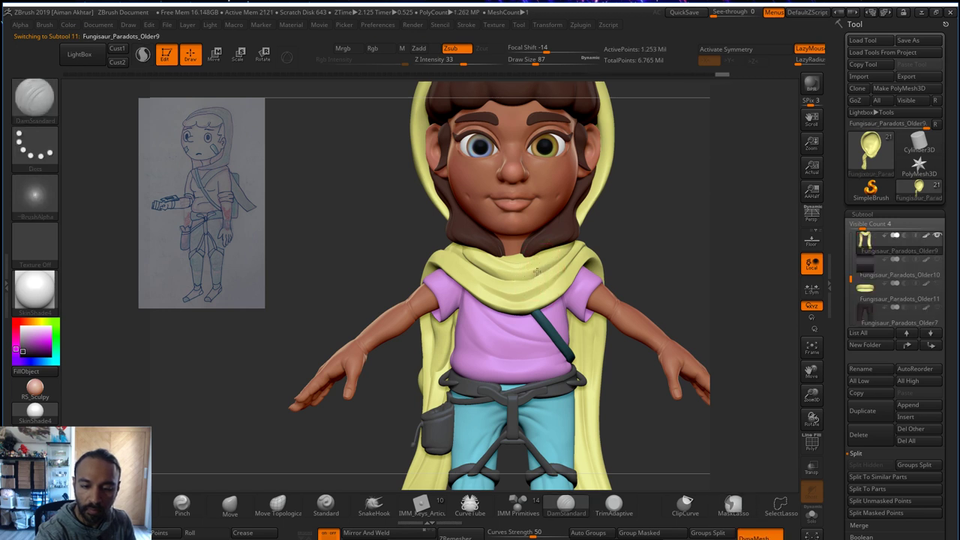
key(shift)
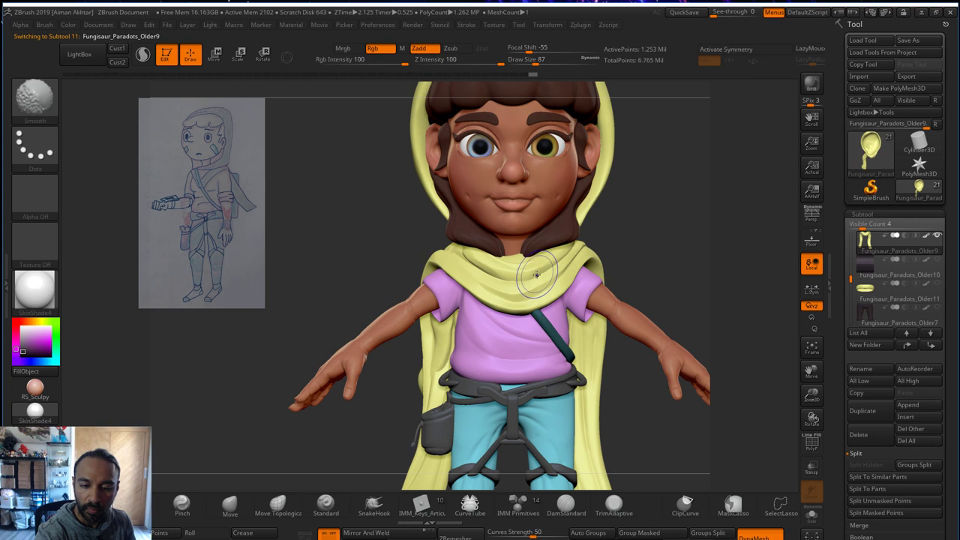
- Make Base Character1_14 the active subtool and isolate it, viewed from behind
alt+drag(621, 229, 611, 296)
alt+click(485, 259)
click(807, 522)
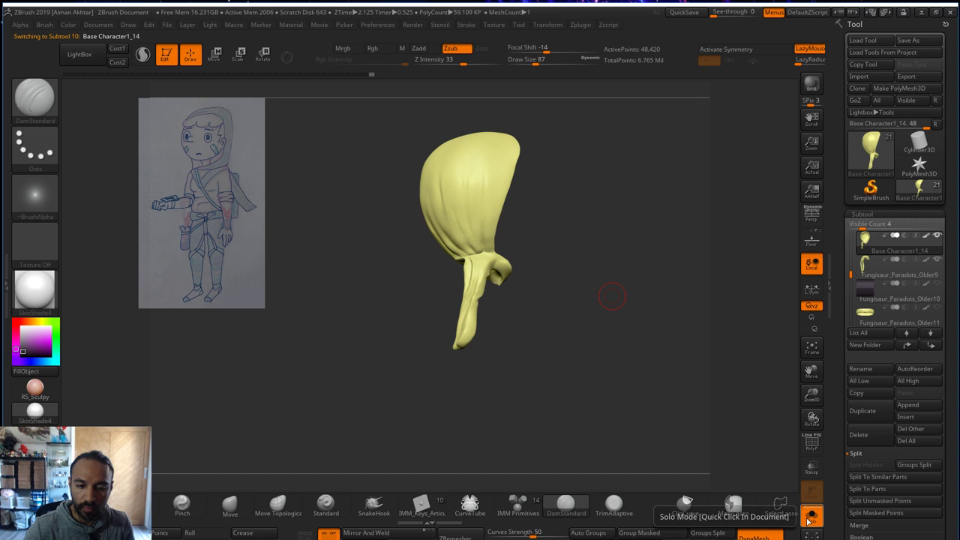
- Isolate the hanging tail below the hood's knot with a lasso selection and delete it from Base Character1_14
drag(588, 341, 570, 363)
key(ctrl+shift)
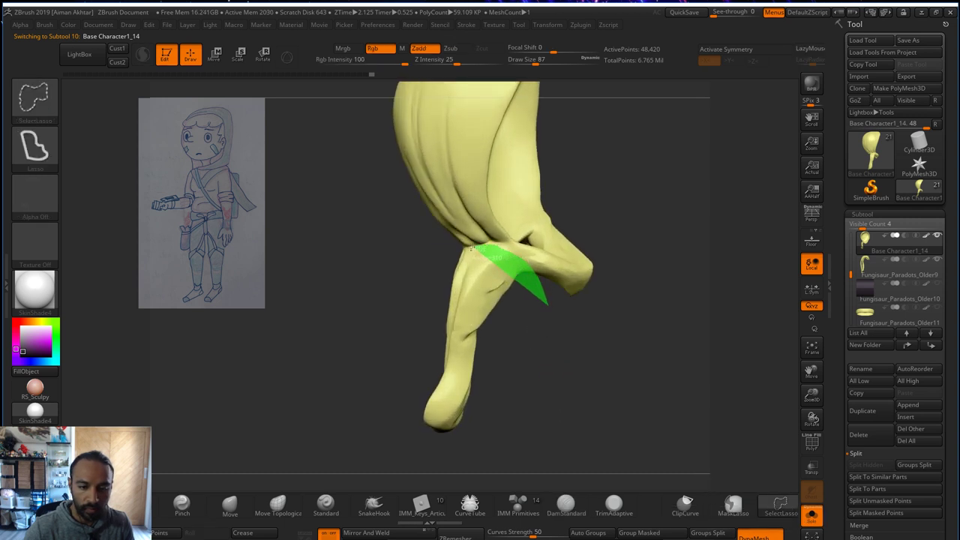
mouse_move(473, 248)
ctrl+shift+mouse_down()
mouse_move(374, 486)
mouse_move(529, 472)
ctrl+shift+mouse_up()
mouse_move(589, 420)
alt+mouse_down()
mouse_move(583, 407)
mouse_move(593, 402)
alt+mouse_up()
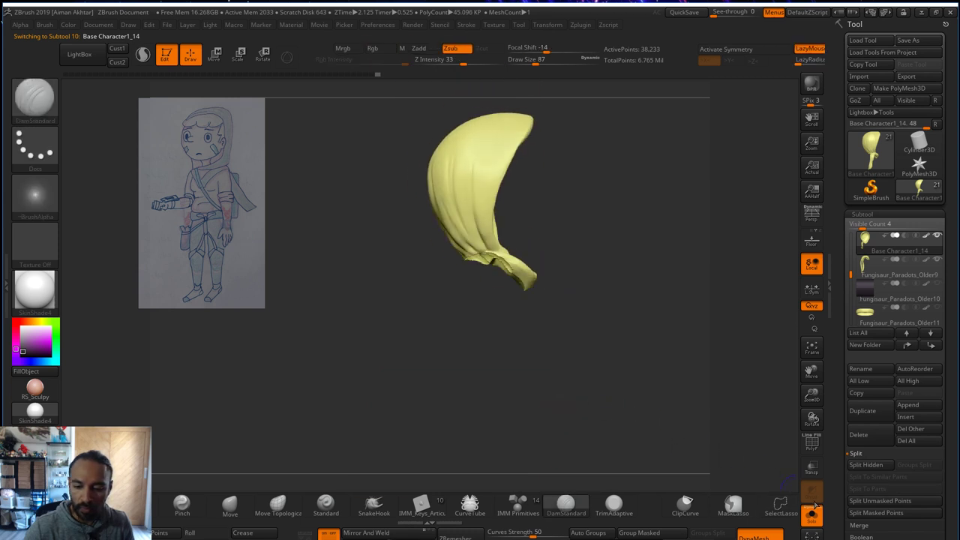
click(813, 513)
drag(681, 363, 704, 351)
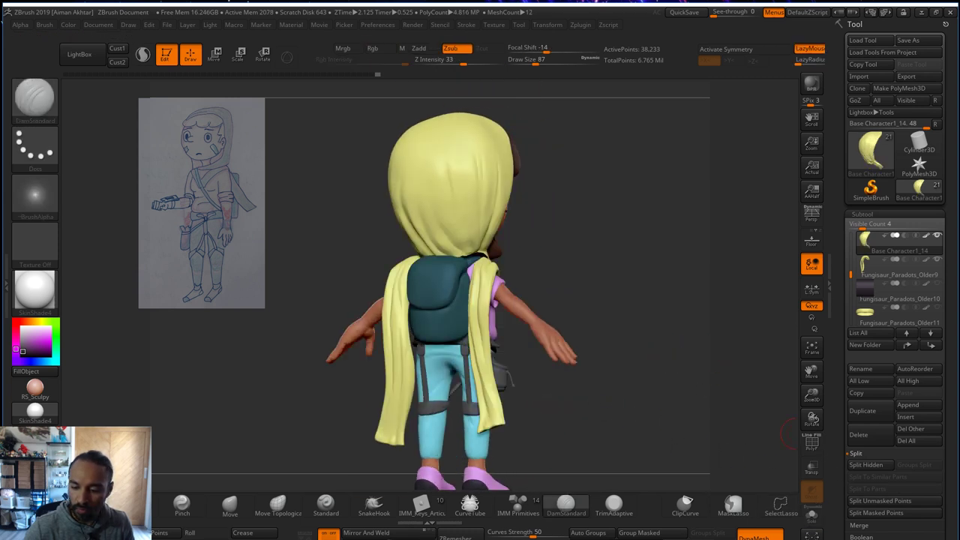
drag(948, 470, 956, 399)
click(866, 427)
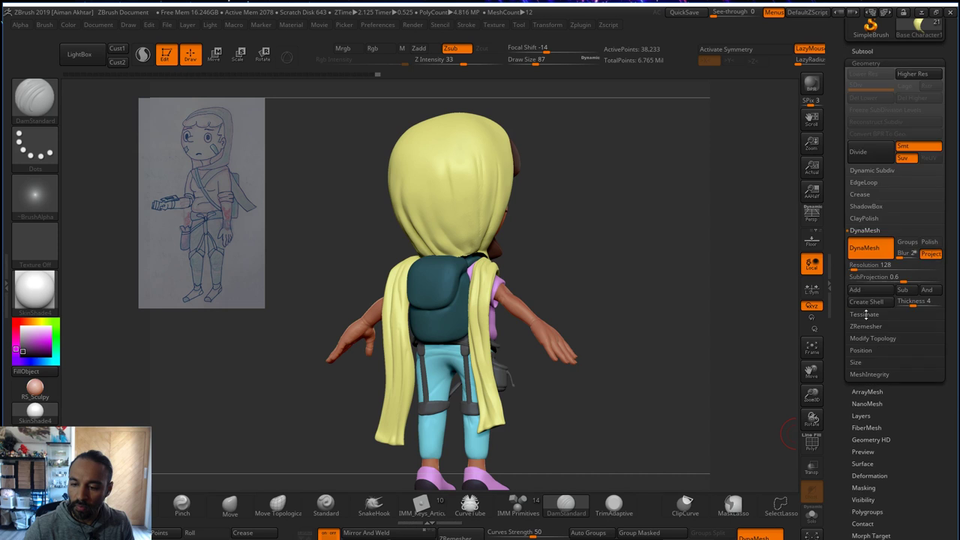
click(862, 341)
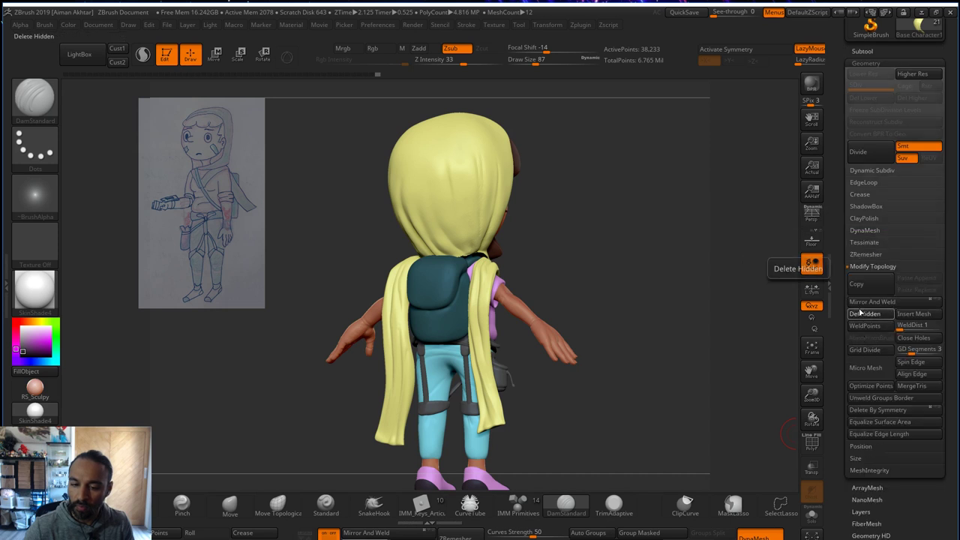
click(860, 314)
ctrl+shift+click(589, 263)
- Thicken the hood's trimmed end beside the backpack with the Inflat brush at draw size 136, and remesh and smooth it
drag(617, 271, 551, 262)
key(b)
key(i)
key(n)
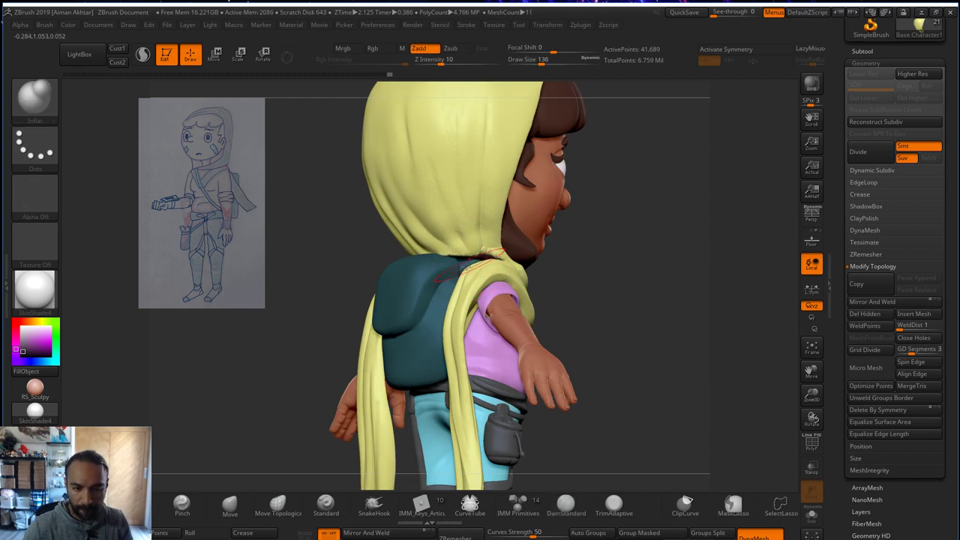
ctrl+drag(608, 270, 632, 280)
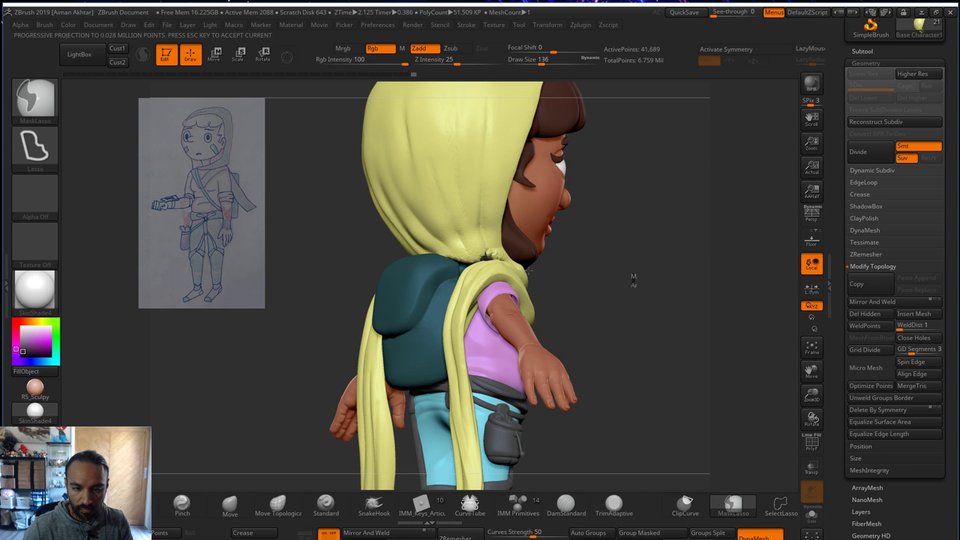
mouse_move(488, 257)
shift+mouse_down()
mouse_move(466, 256)
mouse_move(480, 256)
shift+mouse_up()
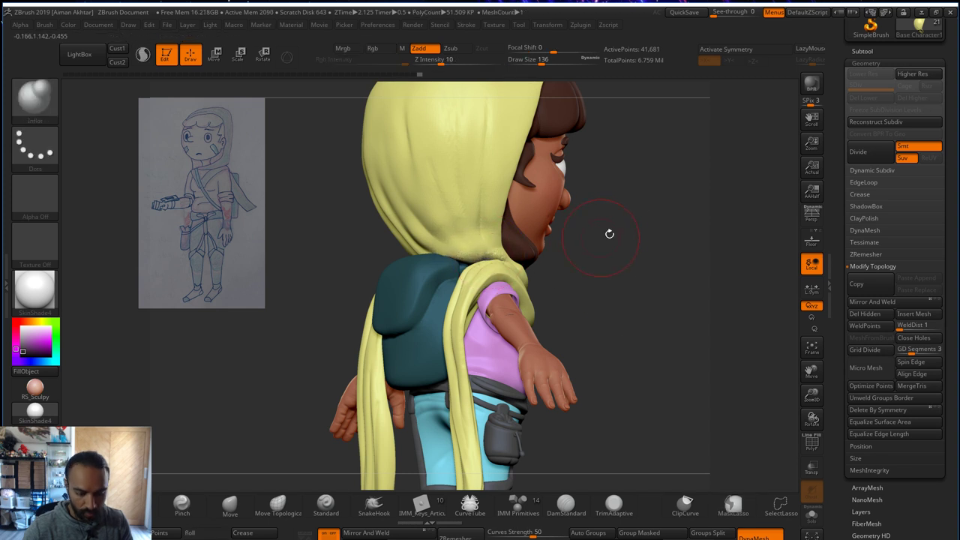
- Tuck the hood's lower edge toward the scarf beside the backpack with the Move brush at draw size 136
drag(608, 233, 675, 244)
key(b)
key(m)
key(v)
mouse_move(477, 258)
mouse_down()
mouse_move(477, 266)
mouse_move(471, 260)
mouse_up()
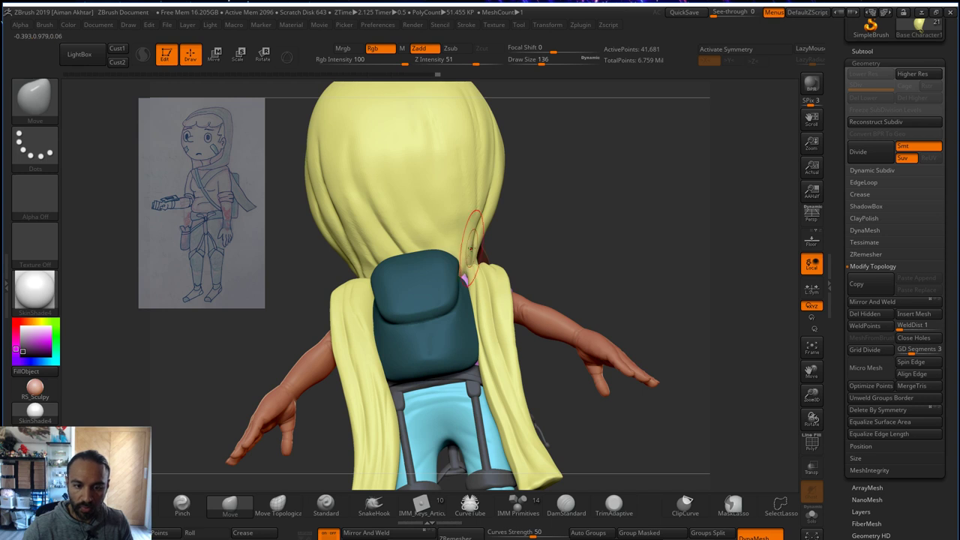
- Adjust the hood's lower front edge where it meets the neck wrap, remesh it with DynaMesh and smooth the join
drag(635, 225, 486, 259)
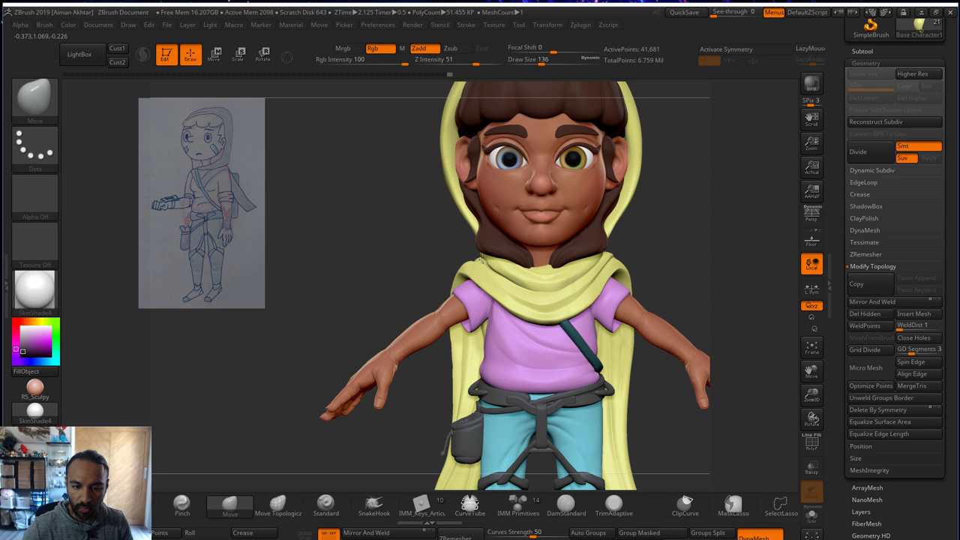
key(shift)
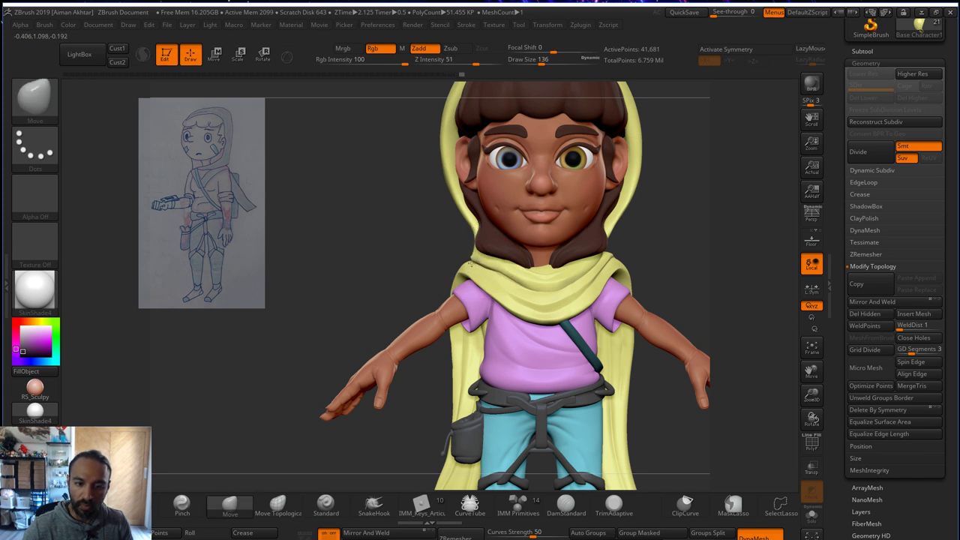
key(shift)
mouse_move(683, 233)
ctrl+mouse_down()
mouse_move(686, 241)
mouse_move(643, 270)
mouse_move(712, 264)
ctrl+mouse_up()
key(shift)
mouse_move(614, 261)
alt+mouse_down()
mouse_move(536, 284)
mouse_move(474, 255)
alt+mouse_up()
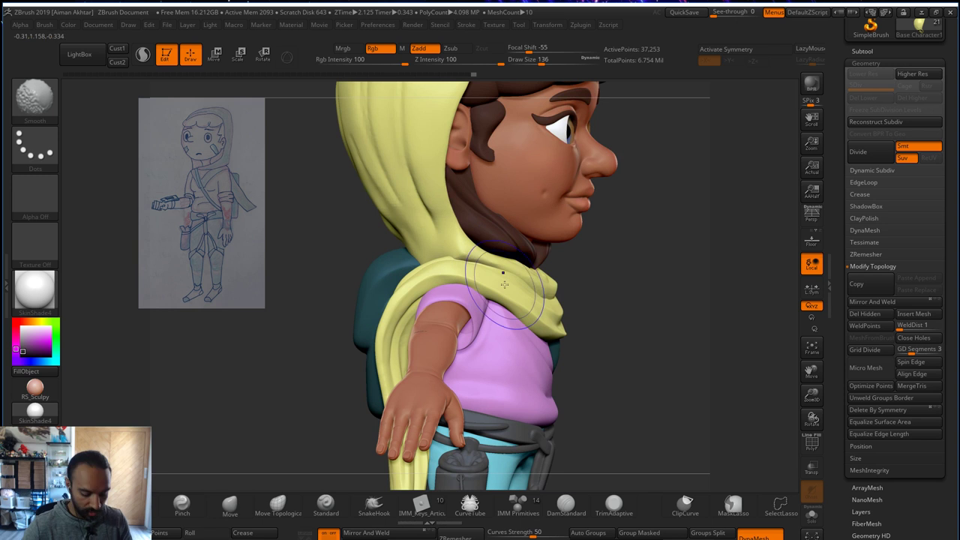
- Carve creases down the hood's side toward the neck wrap with DamStandard at draw size 94, and remesh and smooth them
key(b)
key(i)
key(n)
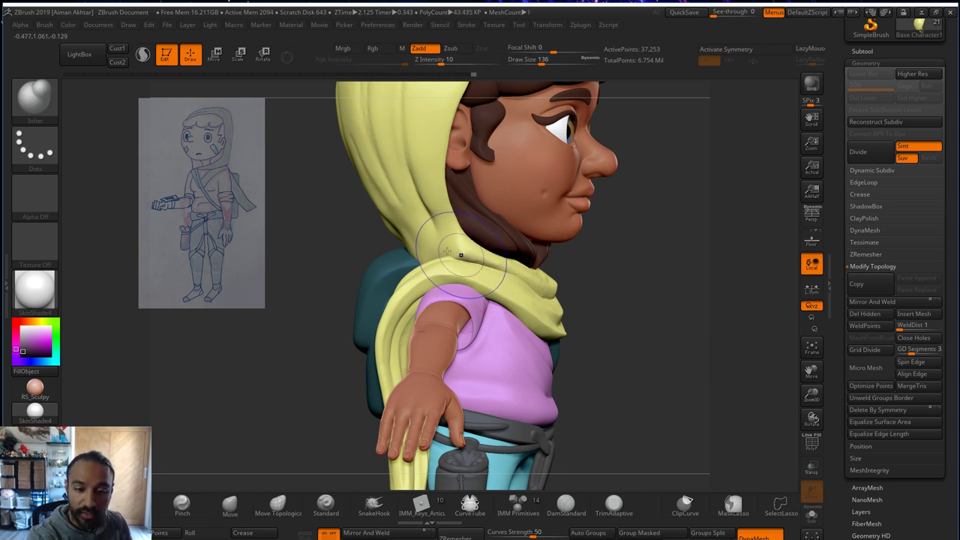
click(566, 504)
key(s)
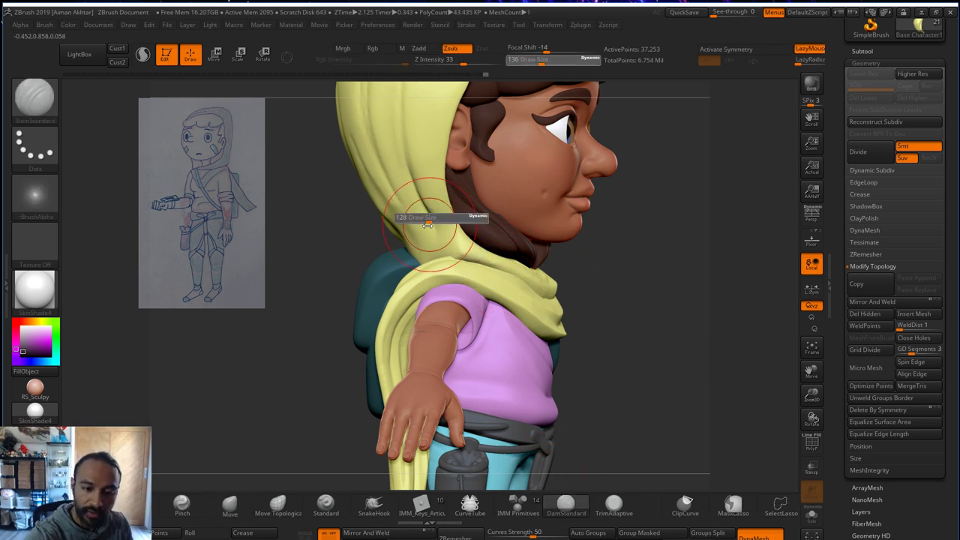
drag(435, 217, 429, 218)
drag(425, 198, 452, 251)
key(ctrl+z)
key(s)
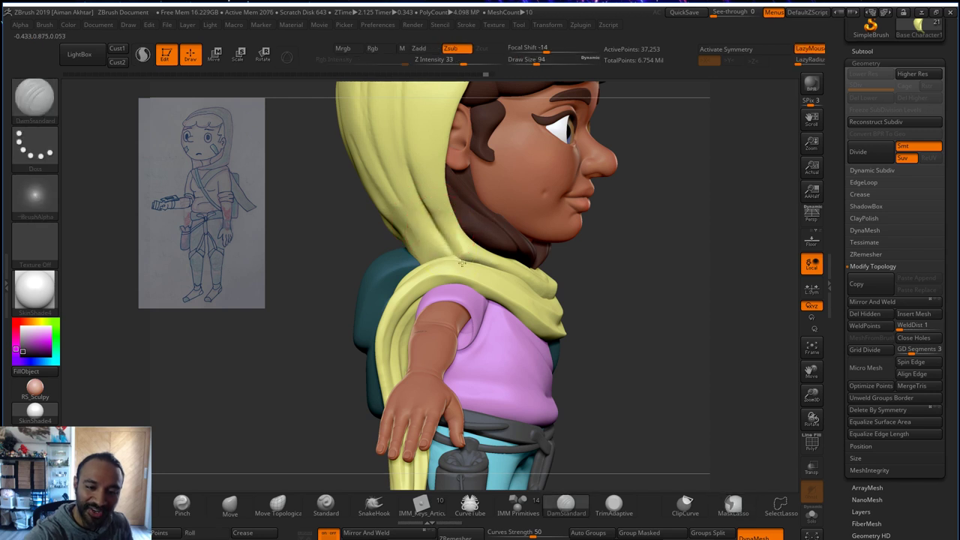
drag(389, 201, 431, 252)
drag(383, 193, 429, 257)
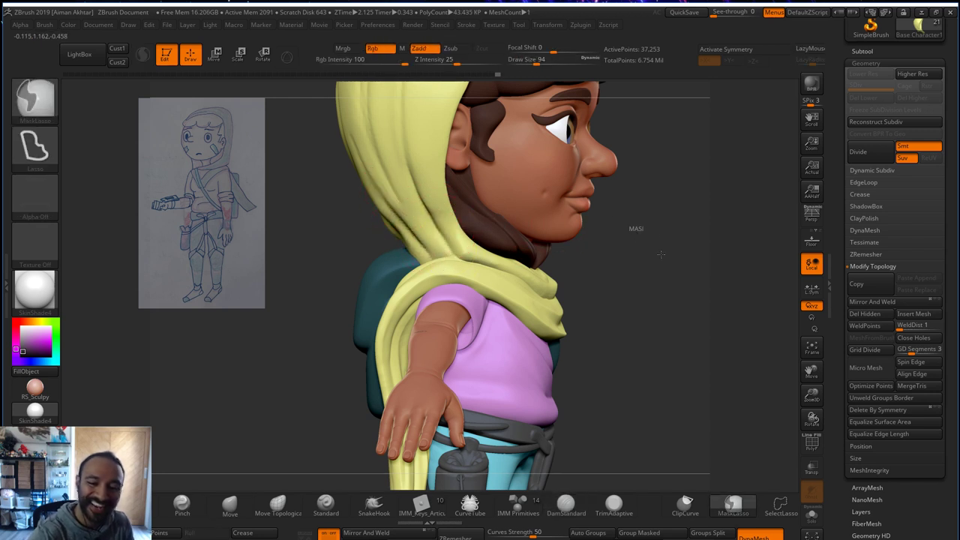
ctrl+drag(636, 228, 664, 283)
shift+drag(452, 250, 462, 255)
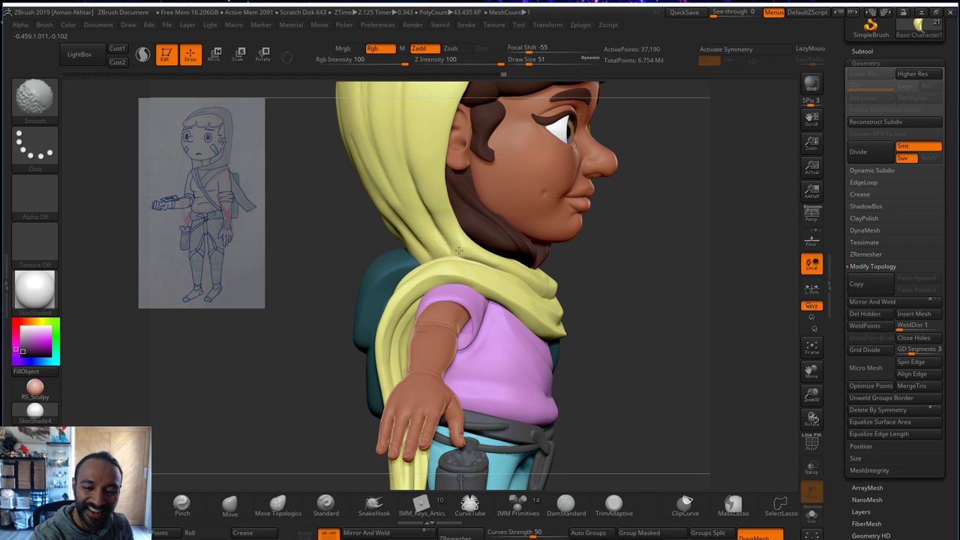
- Refine the hood's front outline around the hair and neck wrap with the Move brush, up to draw size 158
drag(634, 227, 612, 231)
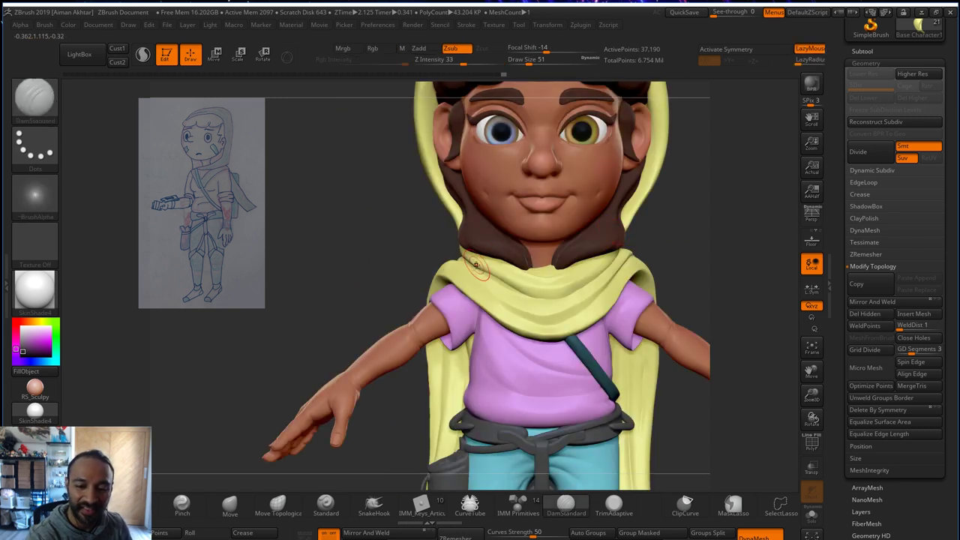
key(b)
key(m)
key(v)
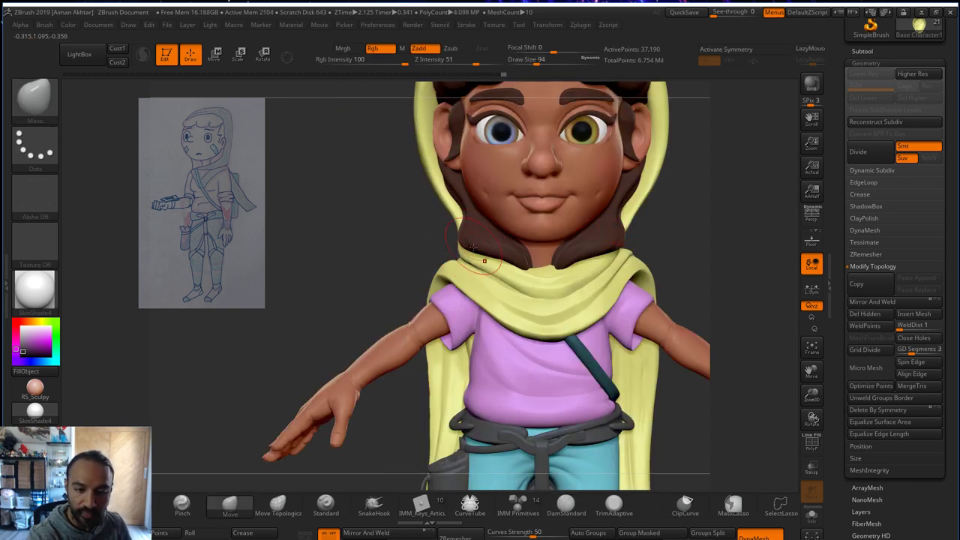
key(f)
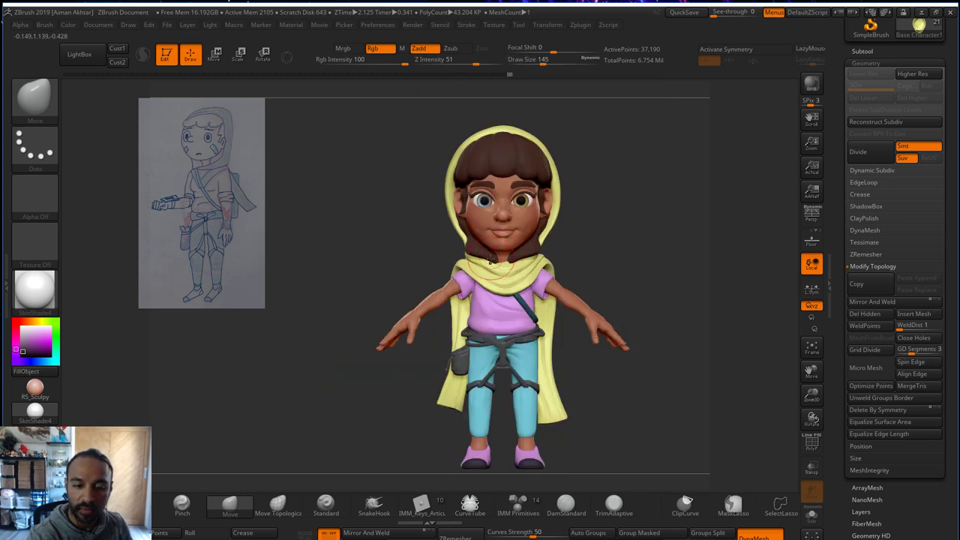
key(s)
key(s)
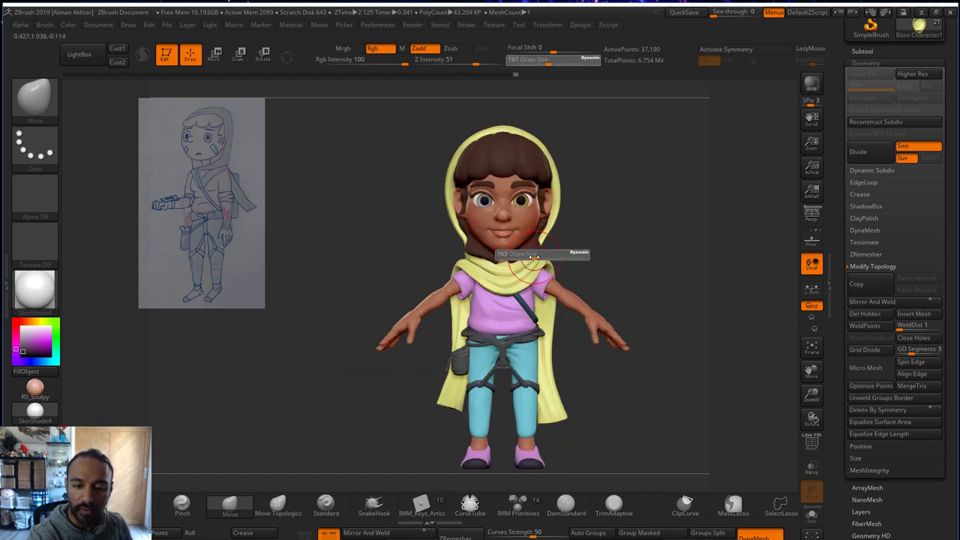
drag(535, 256, 538, 255)
key(shift)
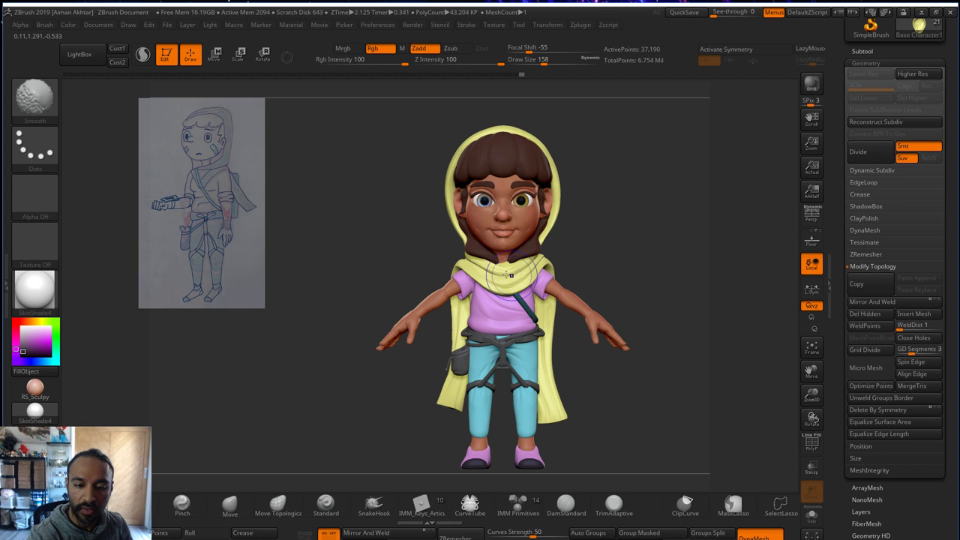
mouse_move(610, 216)
alt+mouse_down()
mouse_move(641, 217)
mouse_move(641, 206)
mouse_move(569, 224)
mouse_move(667, 223)
mouse_move(547, 185)
alt+mouse_up()
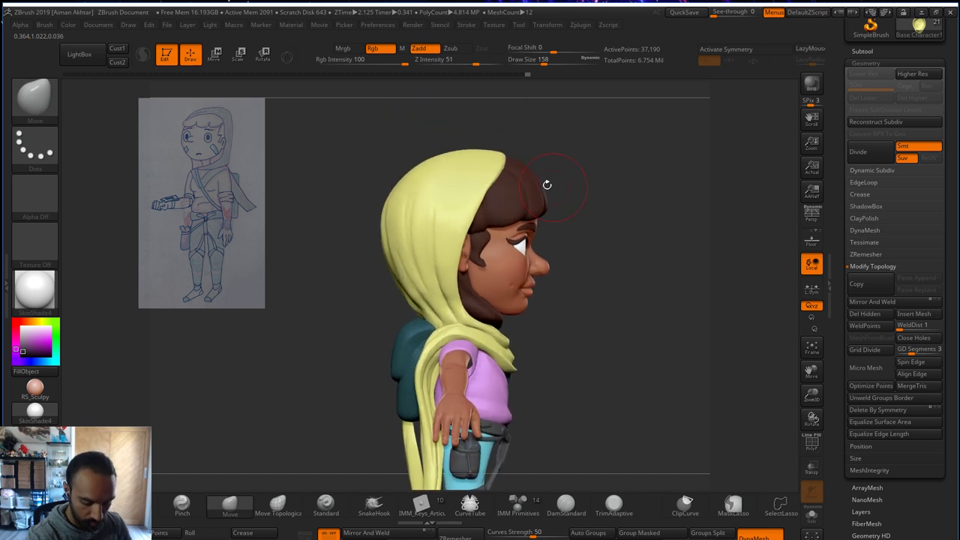
- Reshape both sides of the hood's face opening in profile with the Move brush at draw sizes between 112 and 154
key(s)
drag(494, 198, 473, 219)
drag(591, 147, 501, 166)
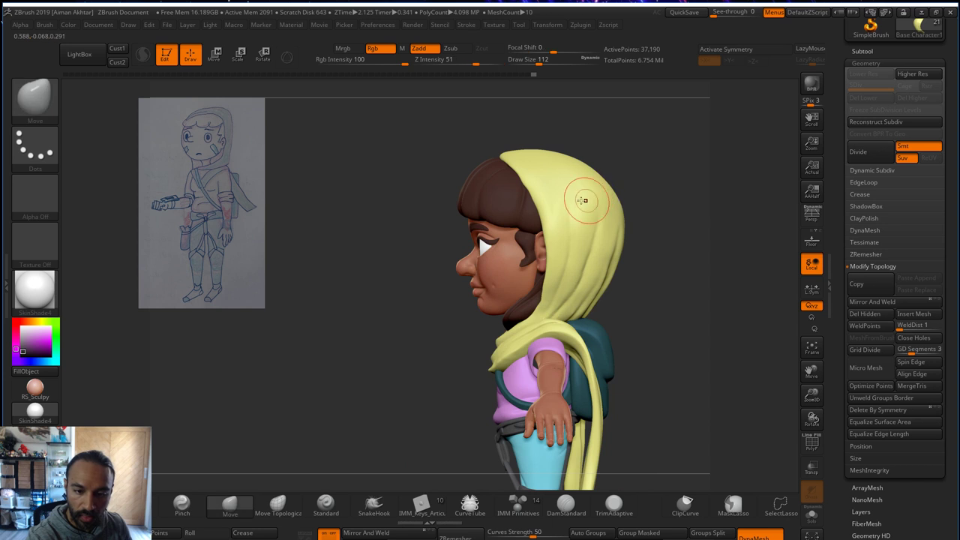
key(bracketright)
drag(537, 211, 543, 230)
key(s)
drag(542, 235, 541, 236)
key(bracketleft)
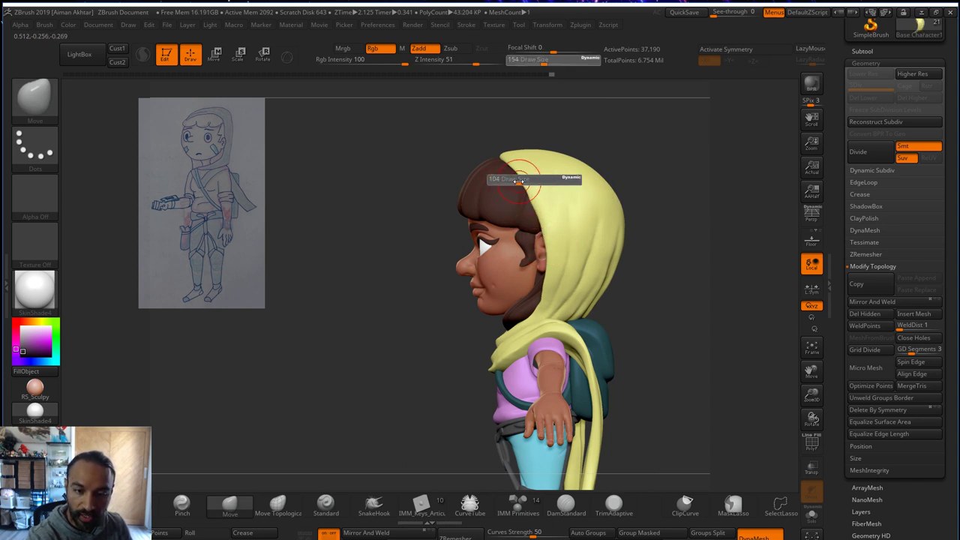
alt+drag(607, 133, 627, 146)
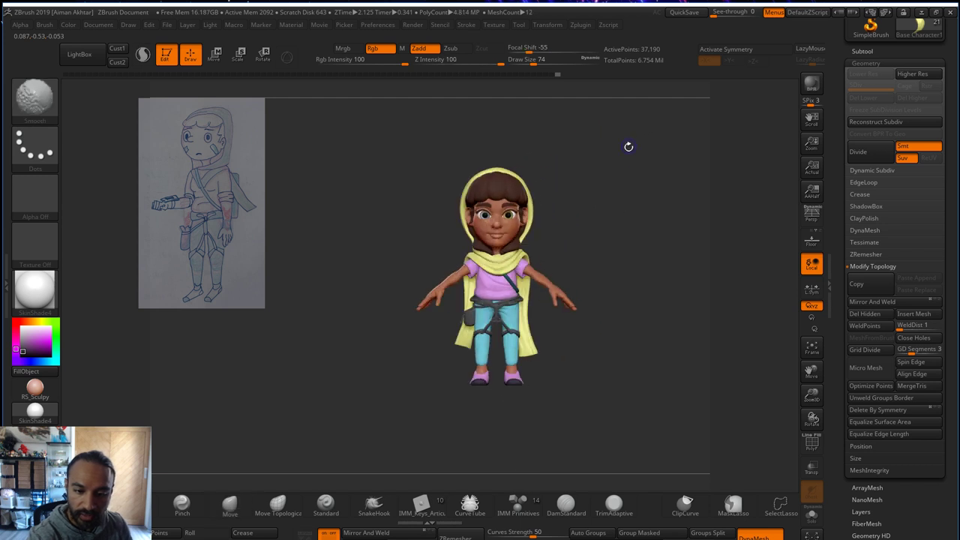
alt+drag(623, 187, 588, 225)
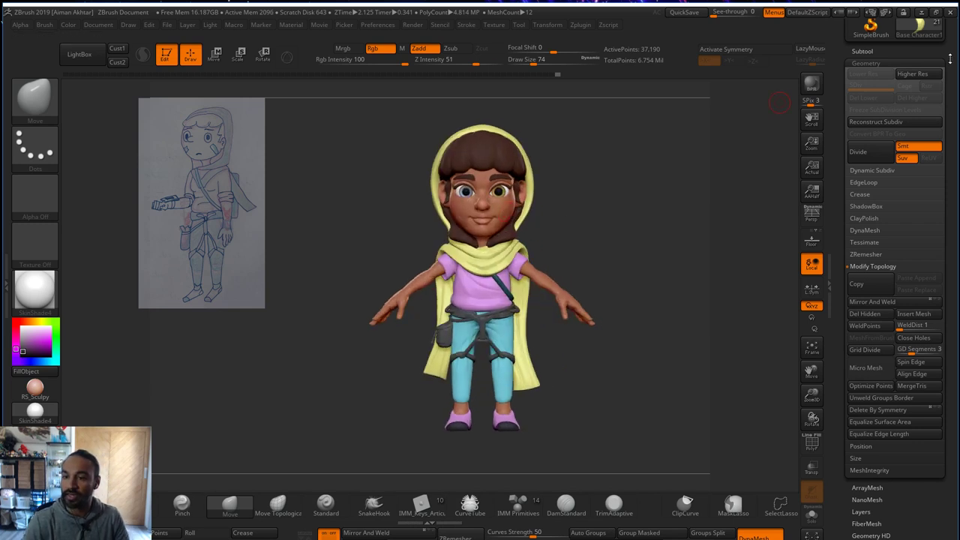
- Save the tool over the existing Nish_younger_newstyle1 file in the Younger Nish folder
drag(950, 59, 937, 149)
click(907, 40)
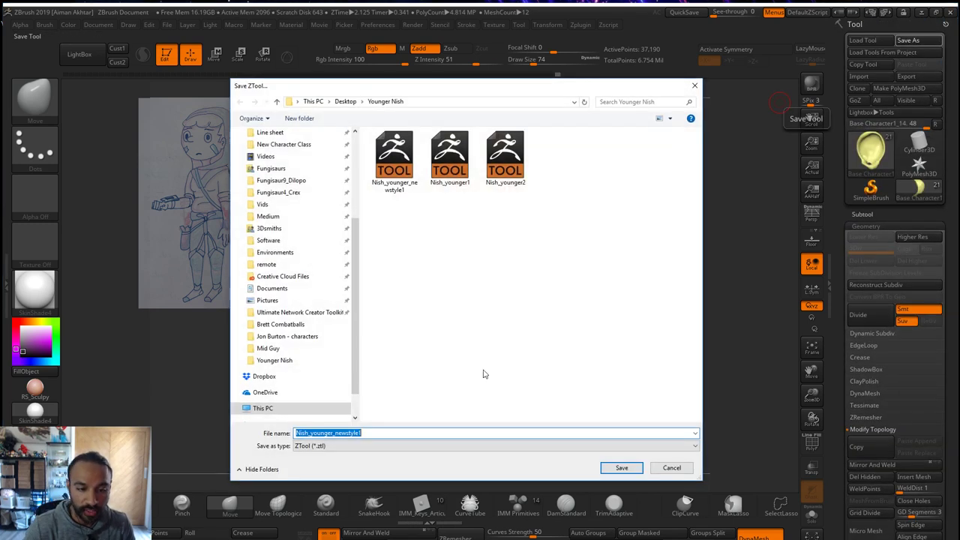
click(621, 467)
click(521, 301)
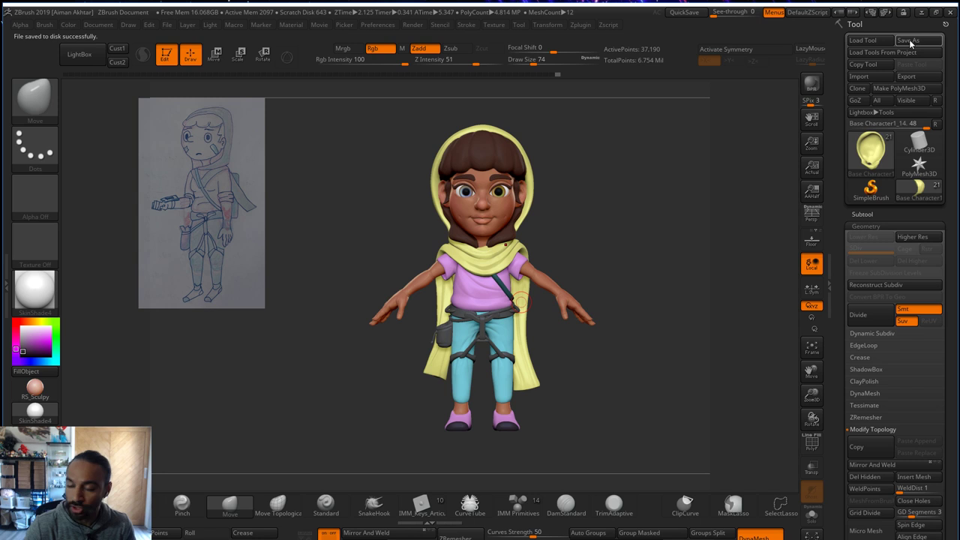
- Save a new version of the tool as Nish_younger_newstyle2
click(909, 40)
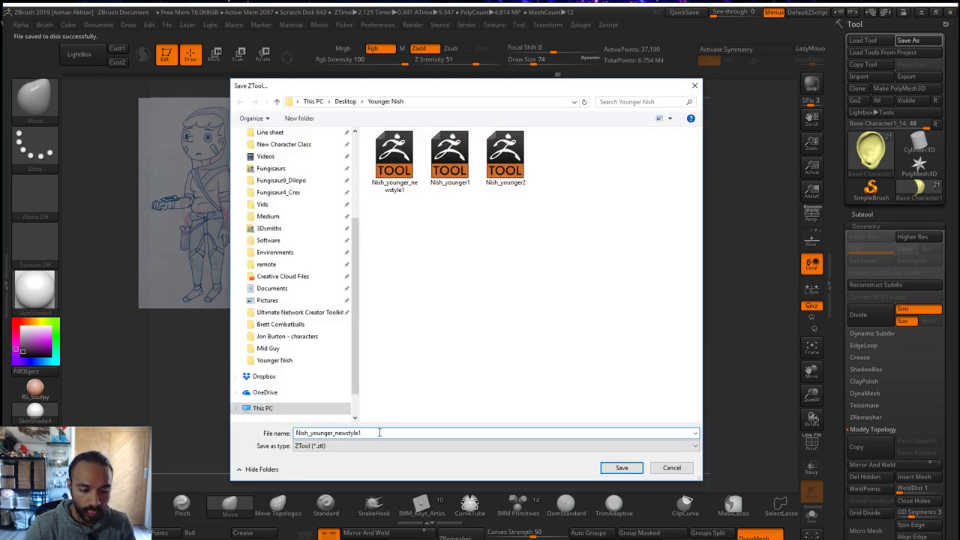
key(BackSpace)
text(2)
key(Return)
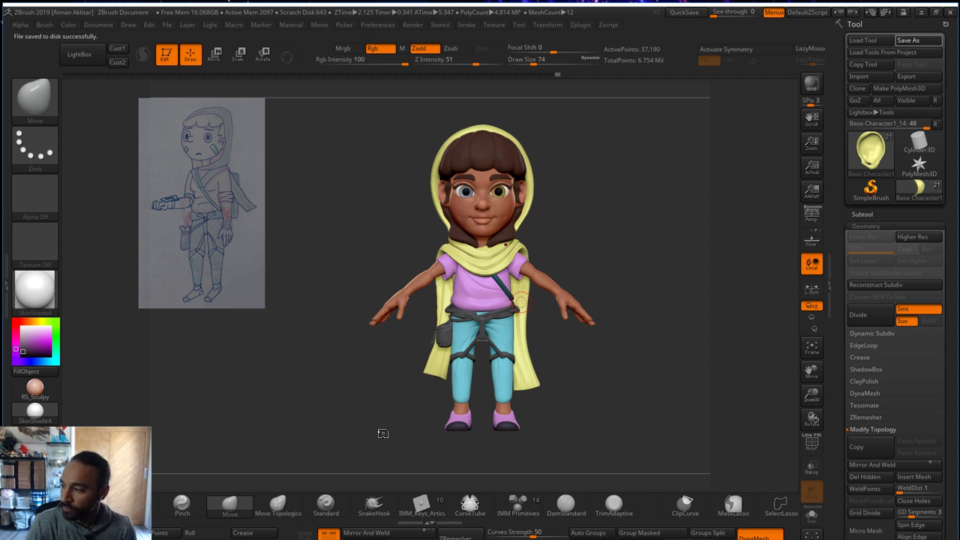
- Duplicate the head subtool Nish_younger_newstyle2 and make the copy active with the original hidden
alt+drag(642, 234, 646, 271)
alt+click(513, 269)
click(860, 214)
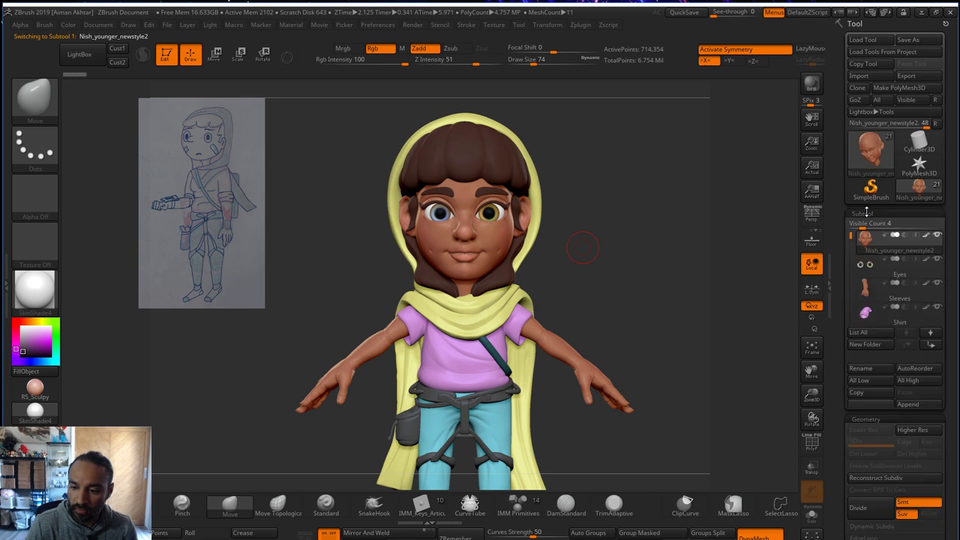
mouse_move(869, 249)
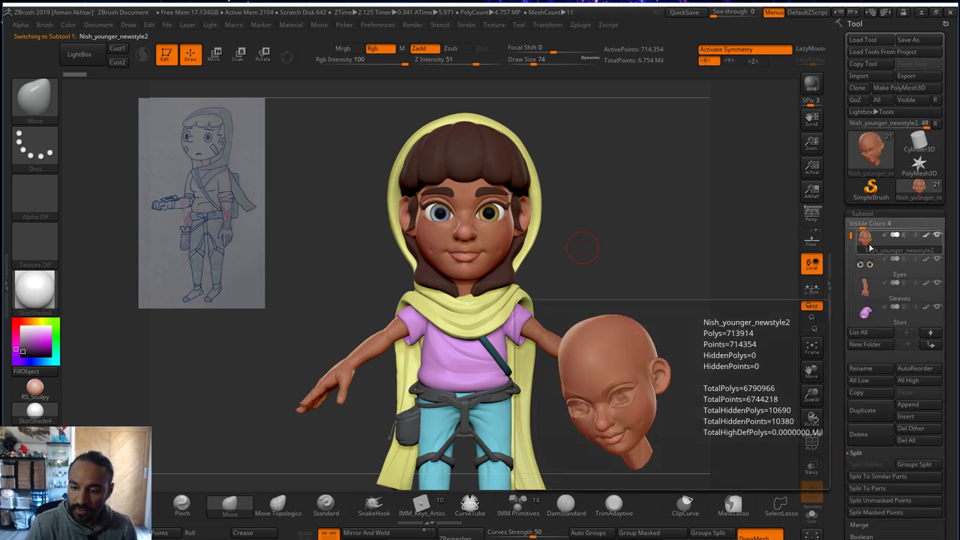
click(861, 410)
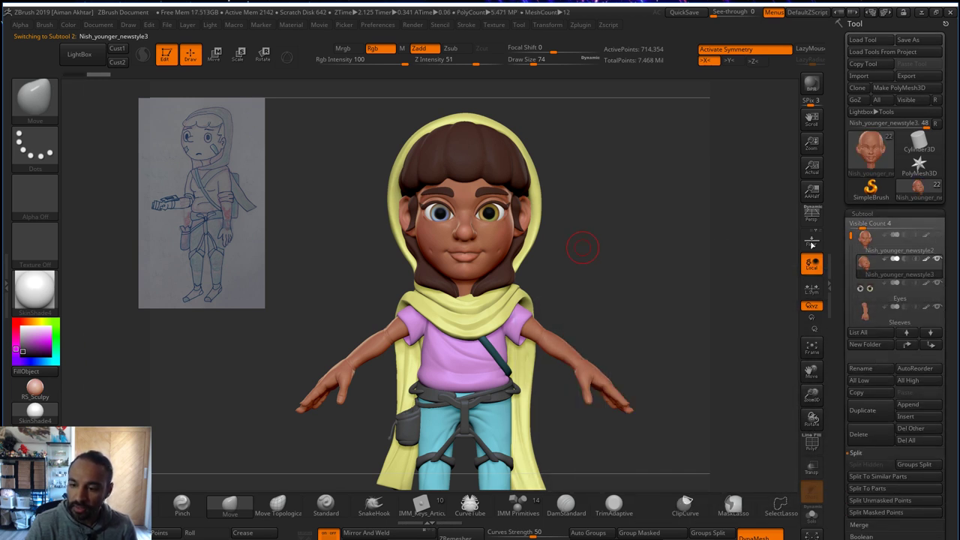
drag(942, 528, 955, 460)
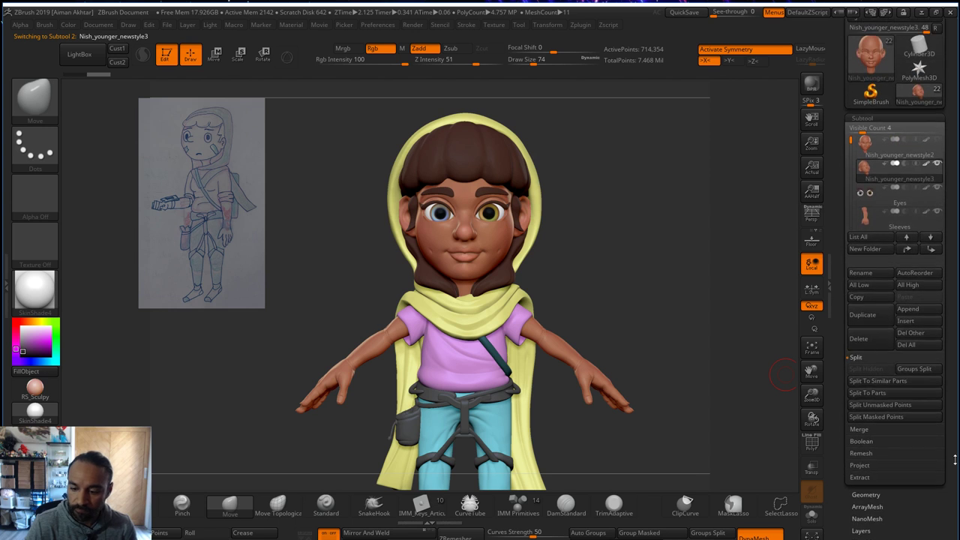
- DynaMesh the duplicated head at resolution 40 and pick up the skin colour for it
click(885, 494)
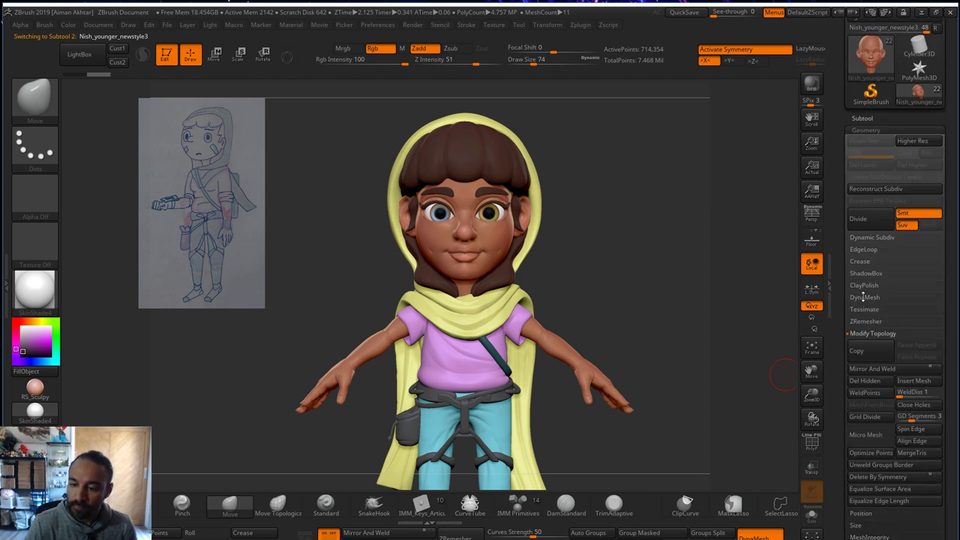
click(863, 297)
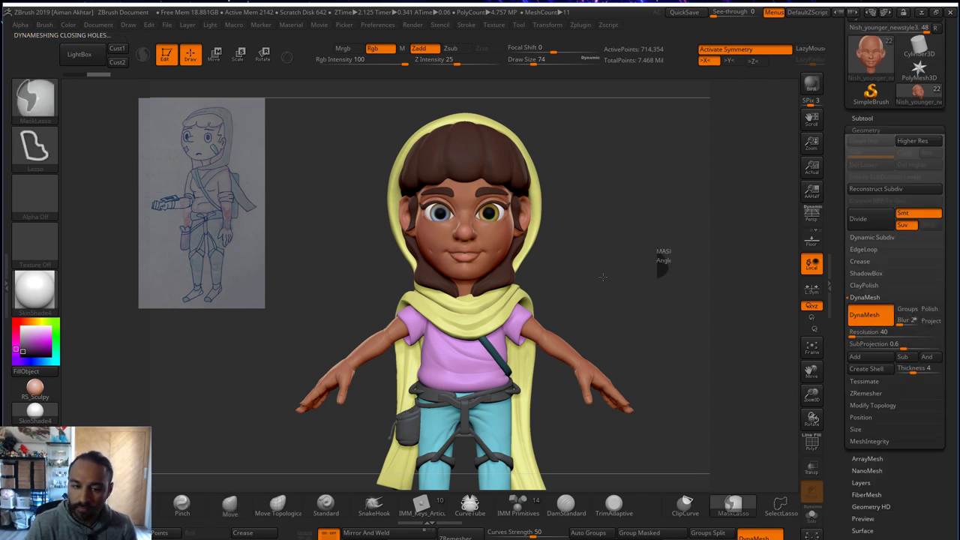
key(s)
drag(471, 218, 488, 218)
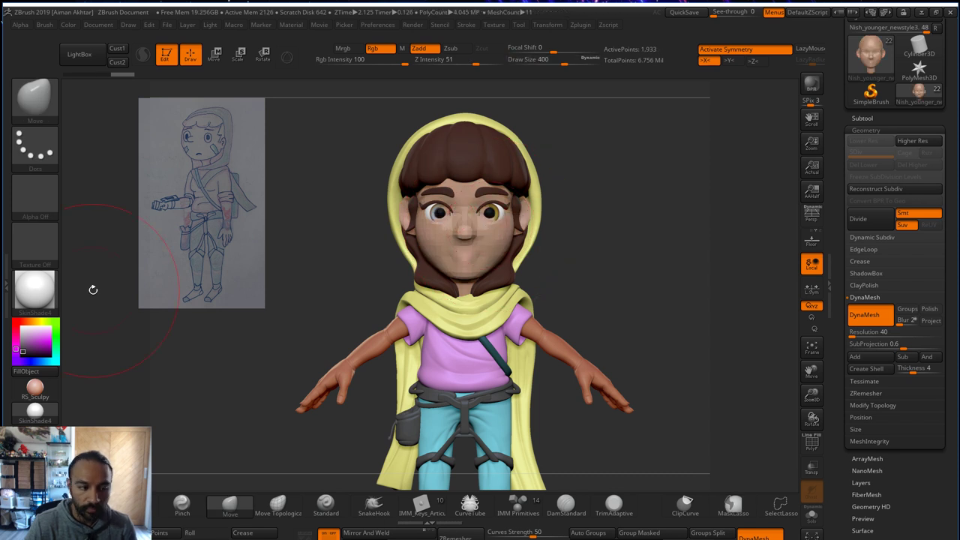
key(ctrl+z)
drag(38, 346, 442, 257)
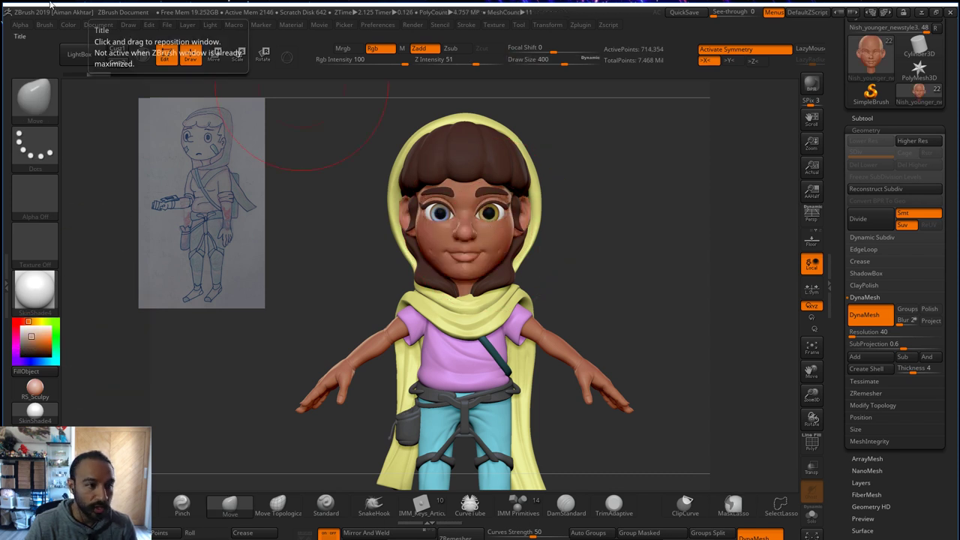
key(ctrl+shift+z)
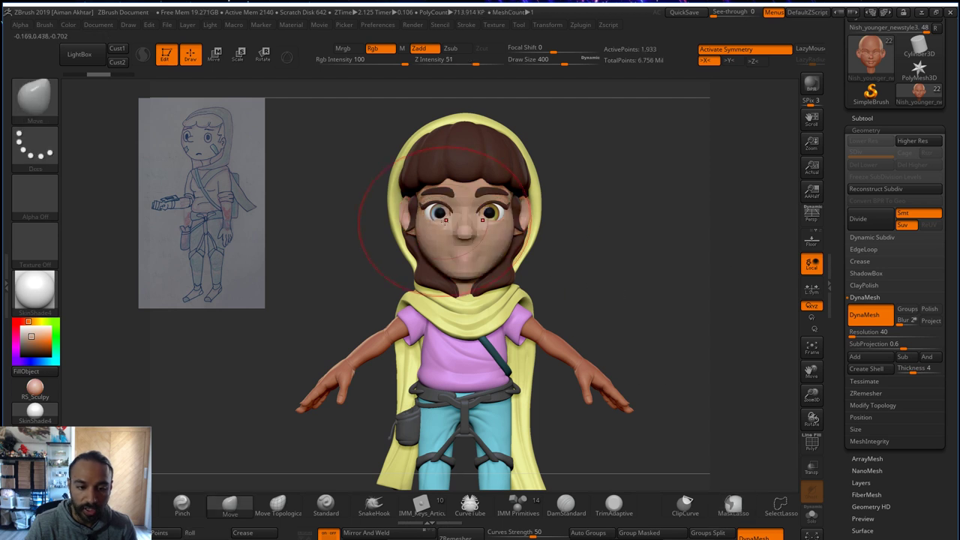
- Smooth away the low-resolution head's facial features and round out the face with the Inflate brush at draw sizes 533 and 386
key(s)
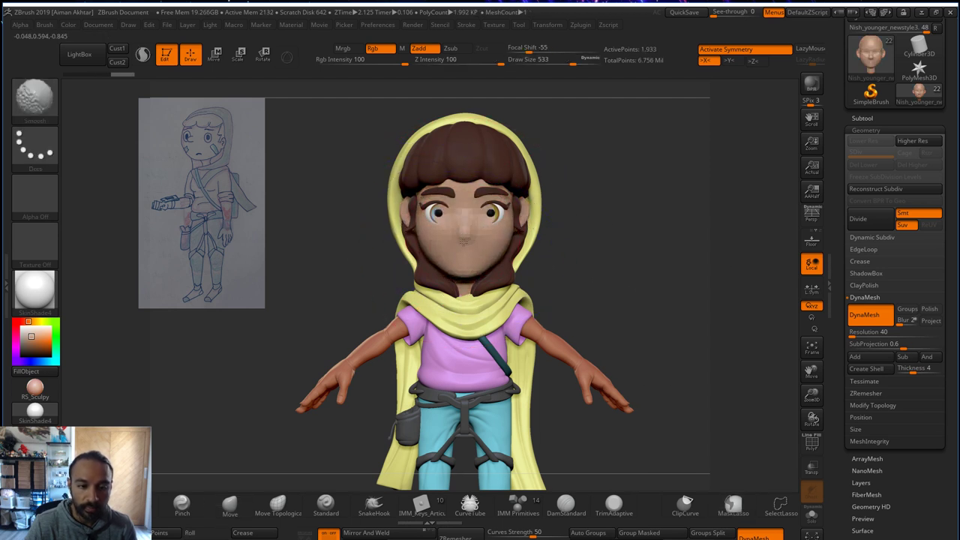
key(b)
key(i)
key(n)
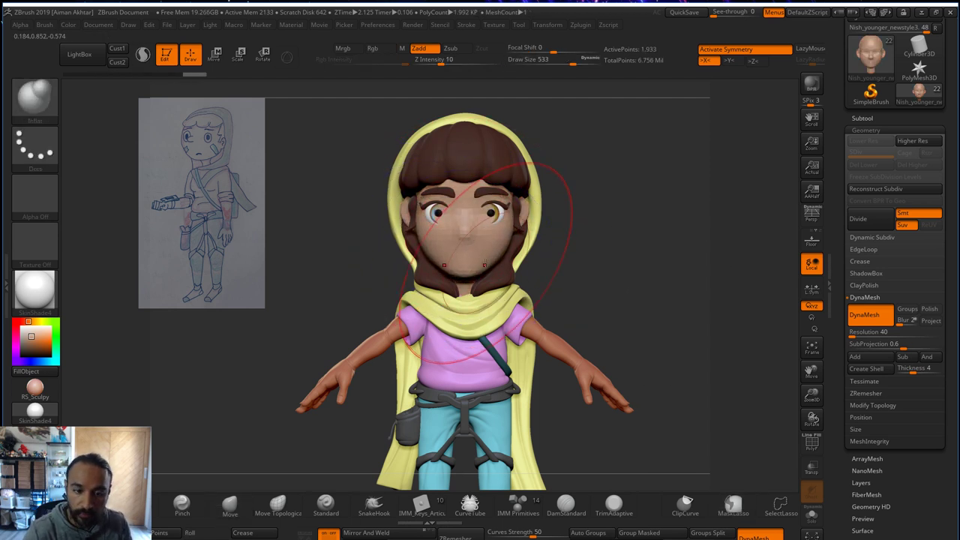
mouse_move(468, 239)
mouse_down()
mouse_move(472, 245)
mouse_move(444, 229)
mouse_up()
key(s)
mouse_move(444, 238)
mouse_down()
mouse_move(431, 188)
mouse_move(454, 223)
mouse_move(443, 255)
mouse_up()
key(shift)
drag(450, 278, 446, 267)
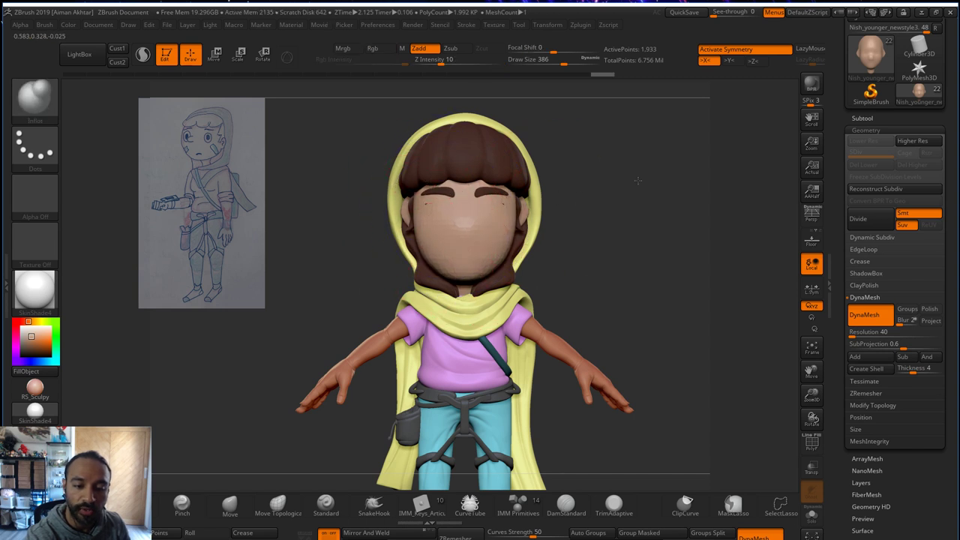
shift+drag(636, 179, 693, 180)
drag(449, 248, 444, 260)
drag(506, 232, 471, 199)
- Clip the front of the face straight in profile with the ClipCurve brush, and smooth the remeshed head
key(ctrl+shift)
ctrl+shift+drag(475, 281, 477, 284)
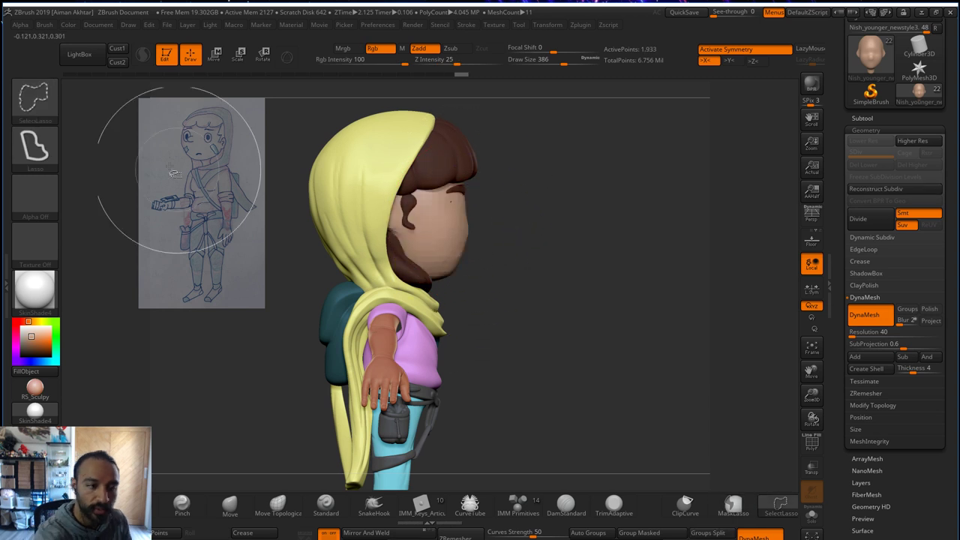
ctrl+shift+click(36, 101)
ctrl+shift+click(96, 111)
ctrl+shift+drag(468, 194, 467, 242)
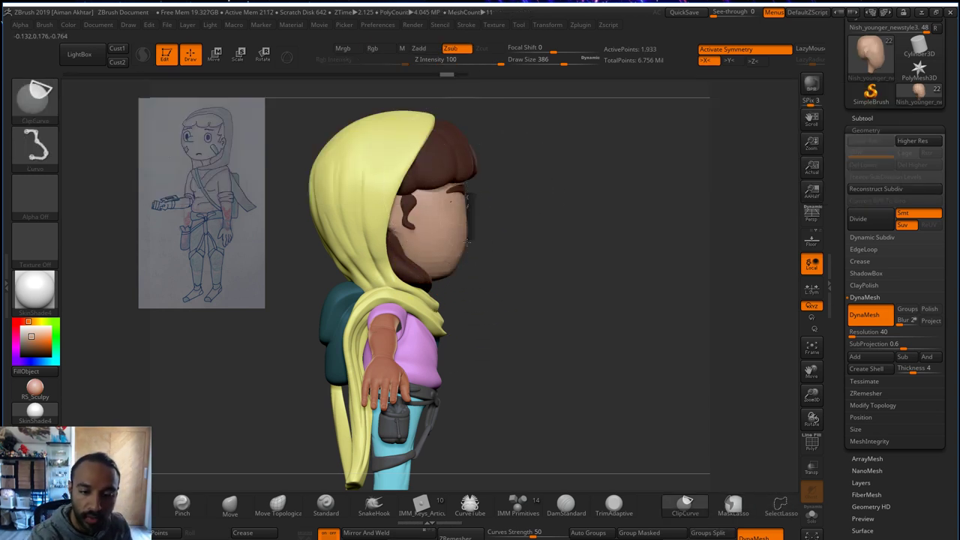
ctrl+shift+drag(462, 281, 463, 284)
ctrl+drag(483, 233, 508, 222)
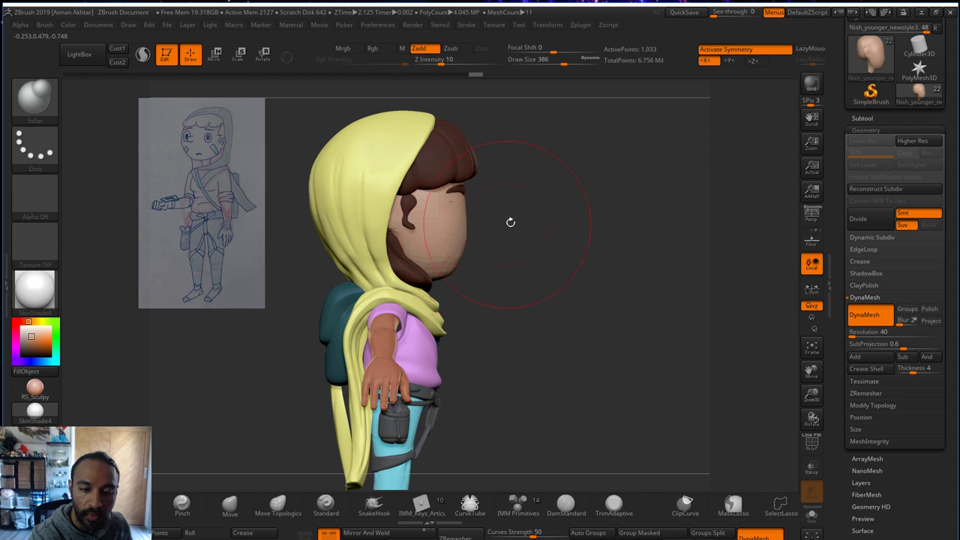
shift+drag(483, 273, 495, 301)
mouse_move(613, 228)
mouse_down()
mouse_move(651, 240)
mouse_move(632, 229)
mouse_move(610, 189)
mouse_move(788, 299)
mouse_up()
- Isolate the Eyes subtool and duplicate it, keeping the copy active and the original hidden
alt+click(512, 193)
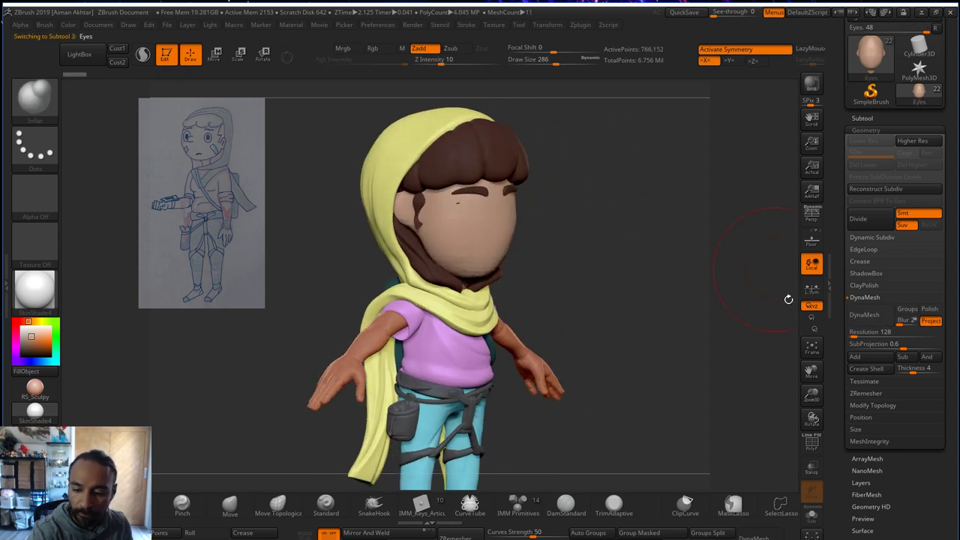
click(811, 515)
mouse_move(582, 354)
shift+mouse_down()
mouse_move(564, 354)
mouse_move(587, 351)
shift+mouse_up()
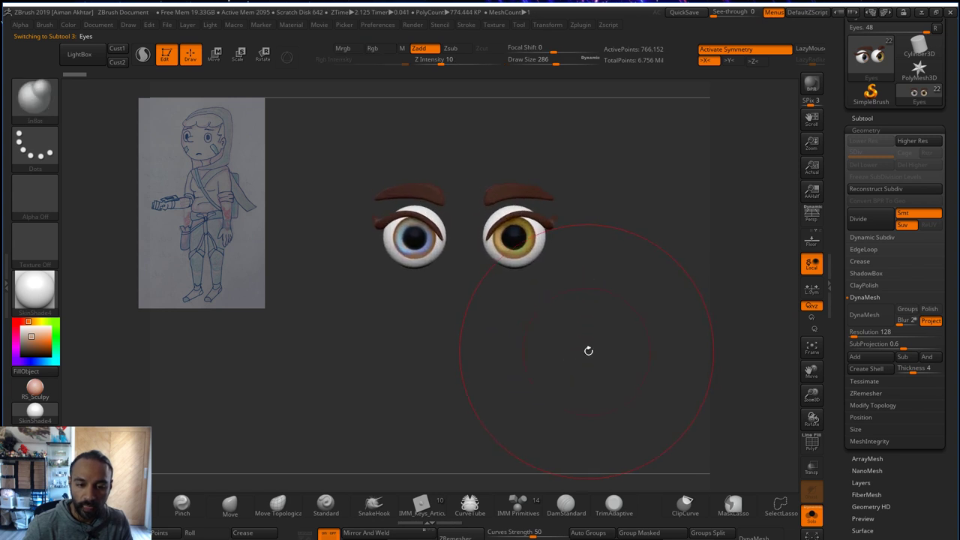
click(881, 118)
click(862, 314)
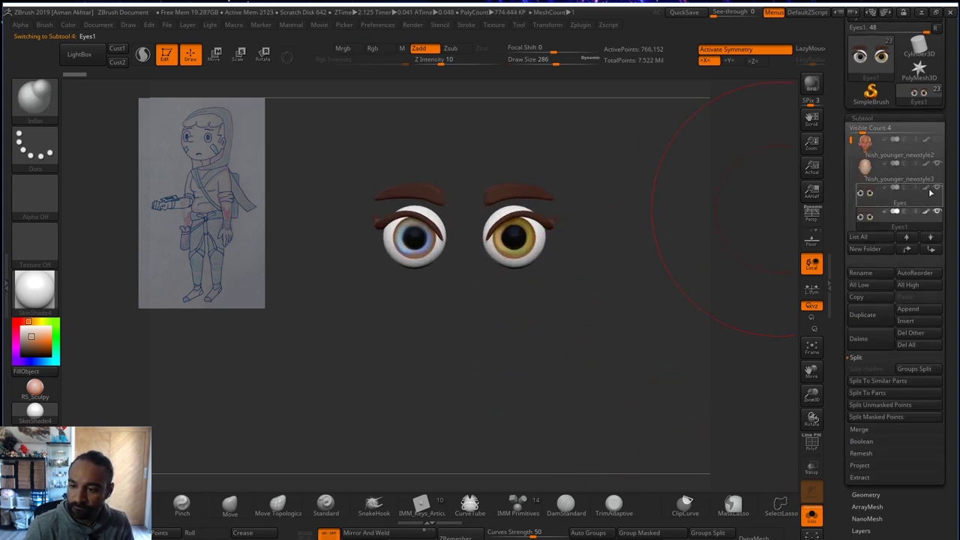
- Split the eyebrows off the duplicated eyes into their own subtool and activate it with the rest of the character shown
key(ctrl+shift)
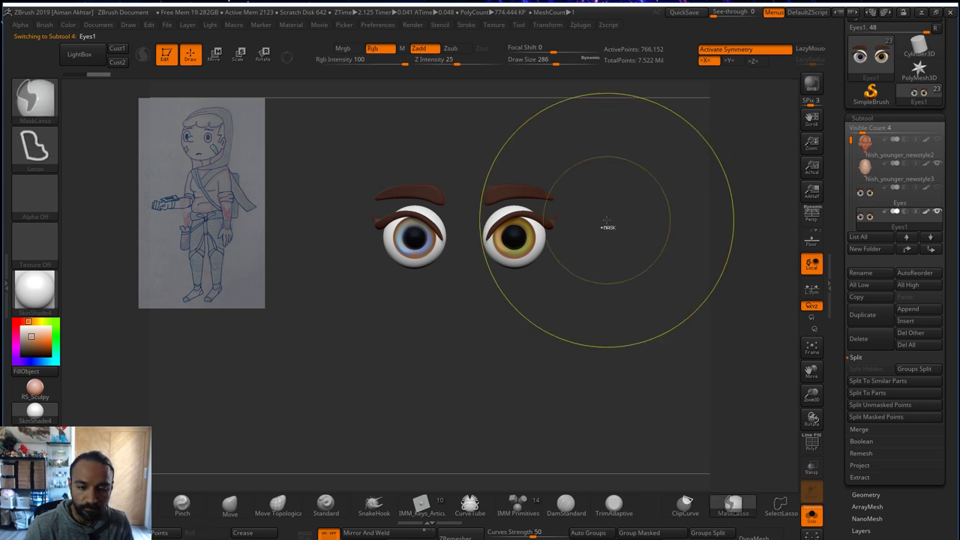
click(35, 98)
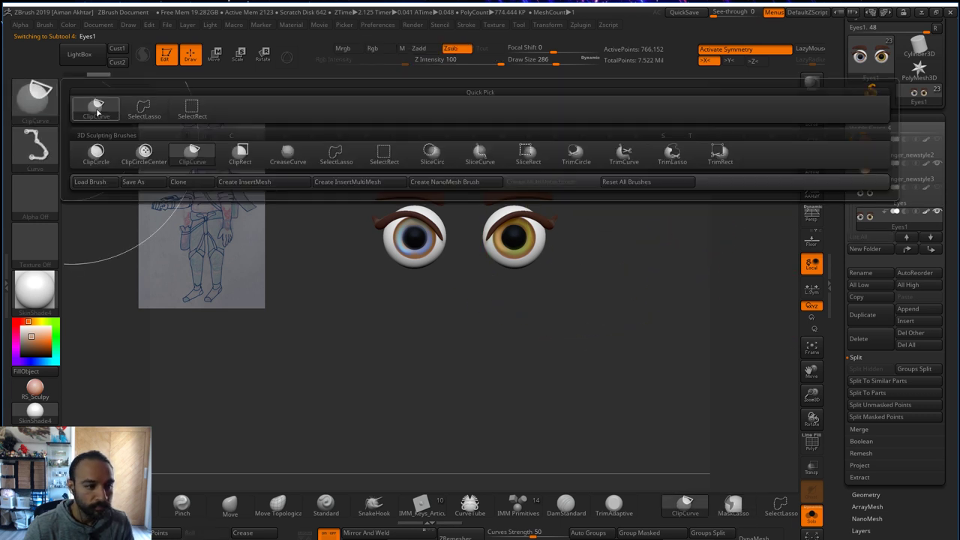
click(242, 155)
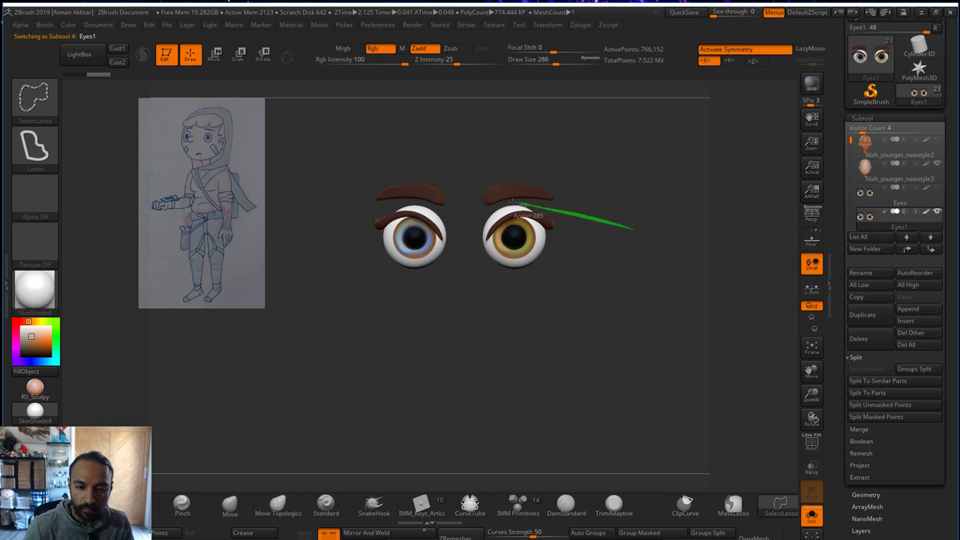
mouse_move(513, 202)
ctrl+shift+mouse_down()
mouse_move(409, 210)
mouse_move(325, 284)
mouse_move(653, 353)
ctrl+shift+mouse_up()
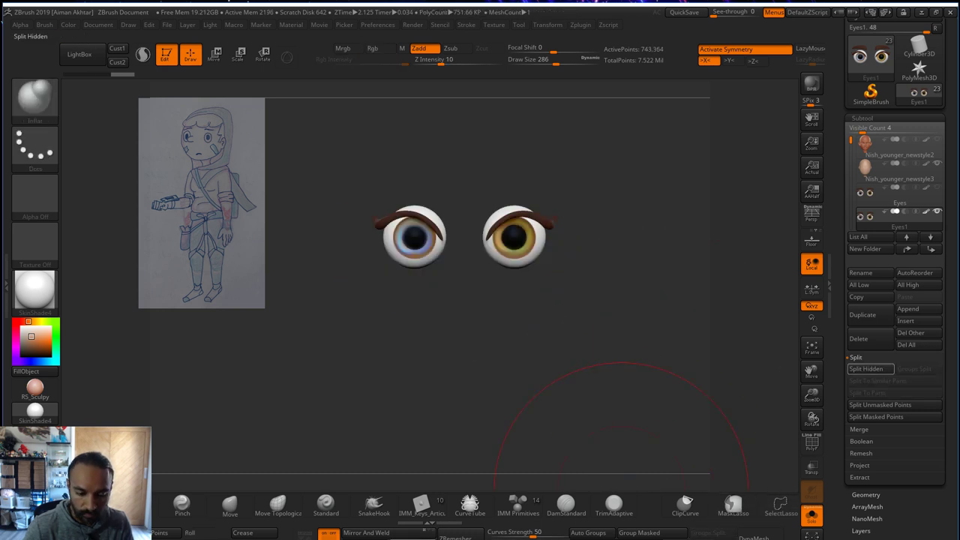
click(869, 369)
drag(851, 142, 854, 154)
click(868, 175)
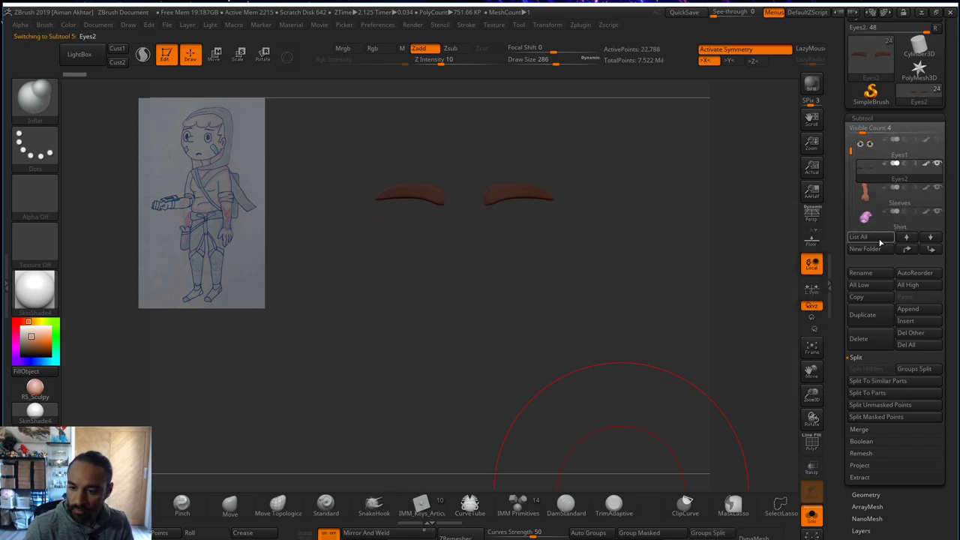
click(812, 518)
- Adjust the simplified head around the ears on both sides with the Move brush at draw sizes 192 and 163
drag(727, 312, 592, 259)
key(b)
key(m)
key(v)
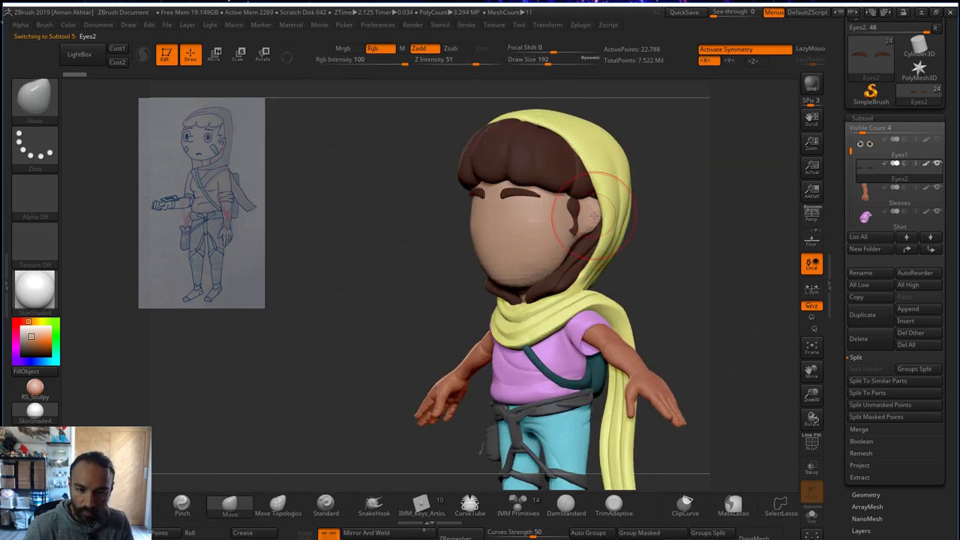
alt+click(595, 224)
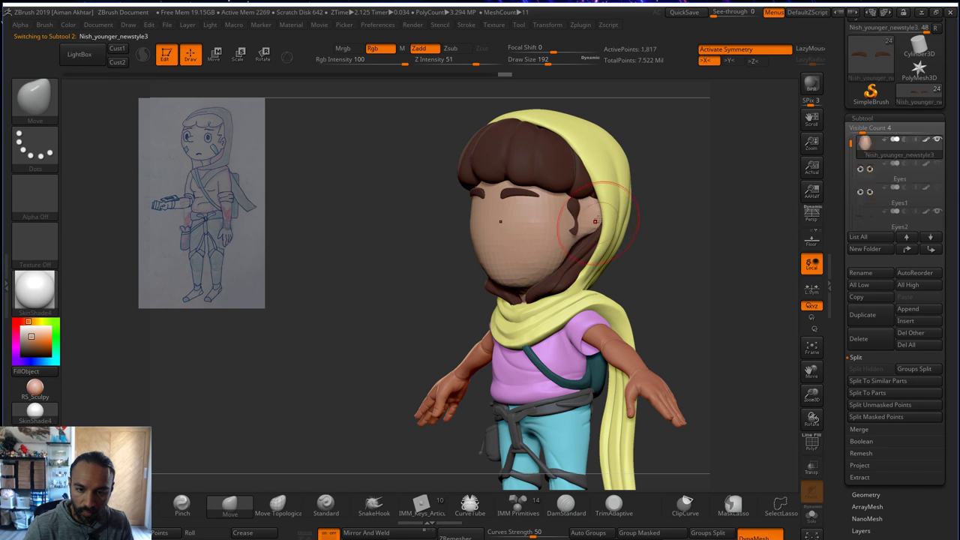
mouse_move(687, 238)
mouse_down()
mouse_move(703, 239)
mouse_move(575, 216)
mouse_up()
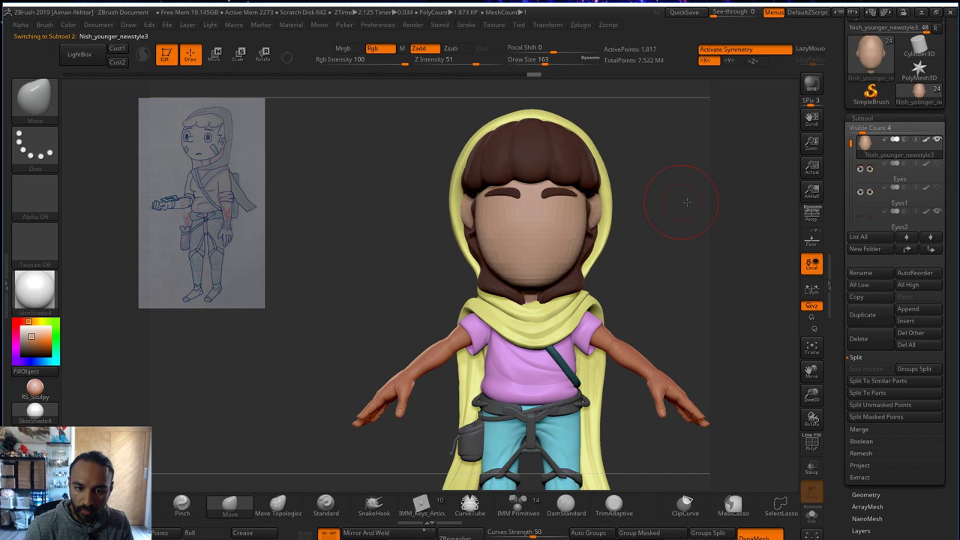
drag(687, 201, 659, 205)
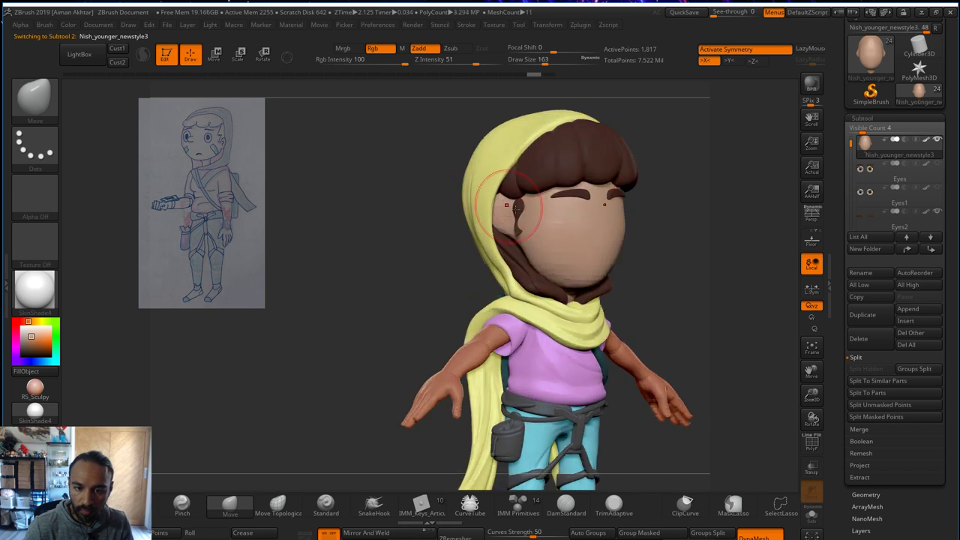
click(566, 504)
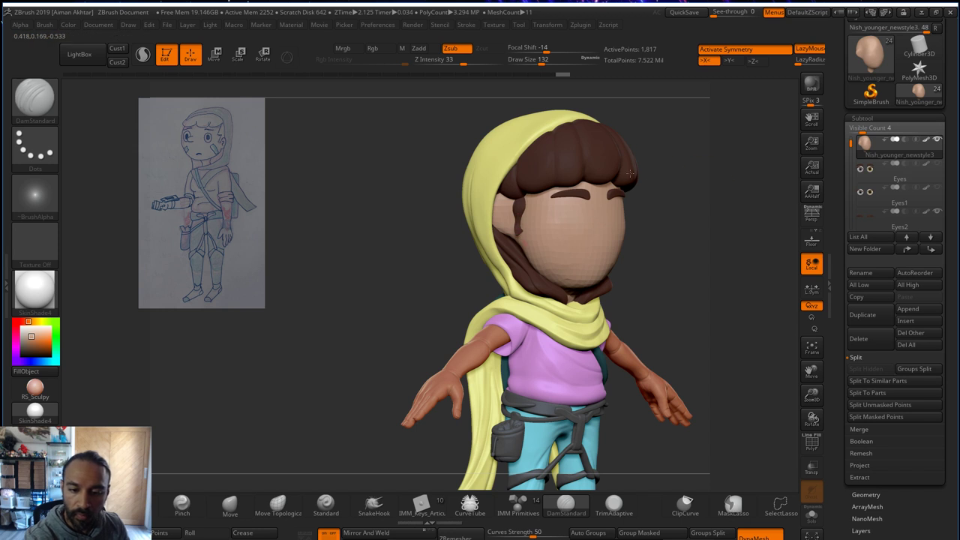
alt+drag(639, 173, 670, 174)
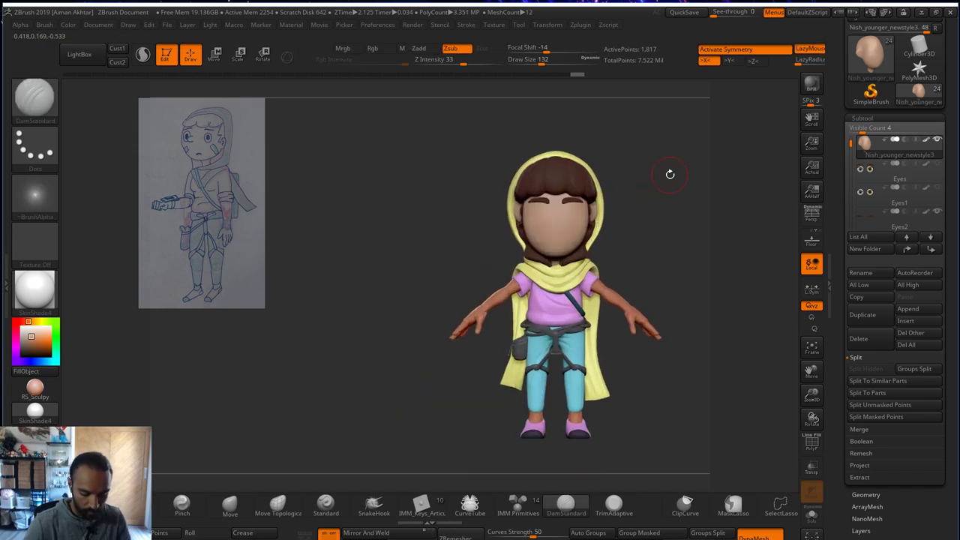
- Fill the simplified head with skin colour R 198, G 158, B 132 and the RS_Sculpy material picked from the arm, in Mrgb mode
key(b)
key(s)
key(t)
click(352, 50)
click(68, 25)
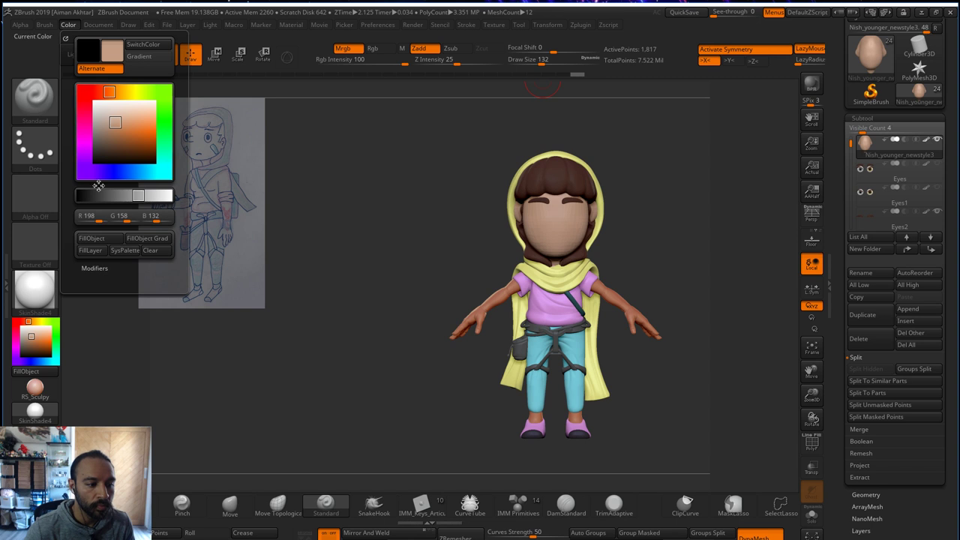
click(108, 246)
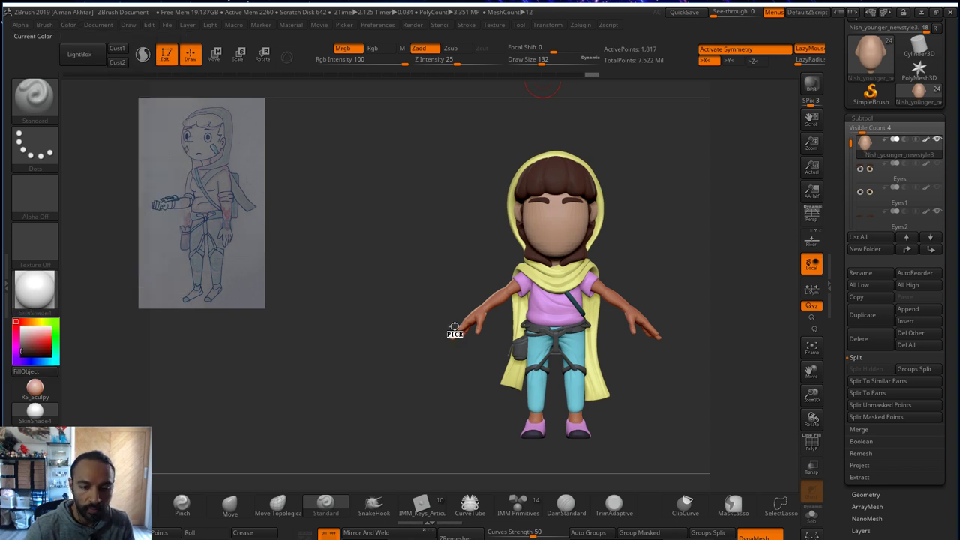
click(71, 27)
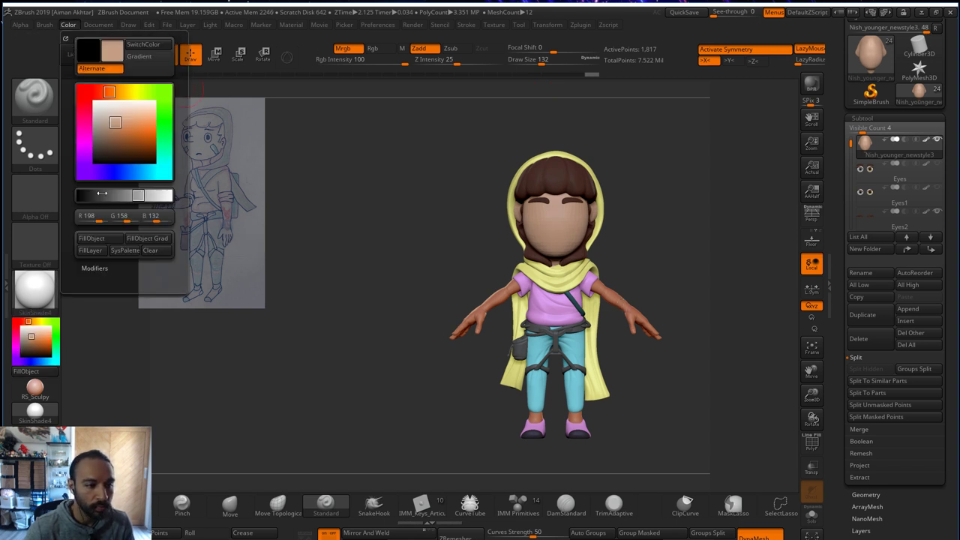
drag(33, 297, 609, 304)
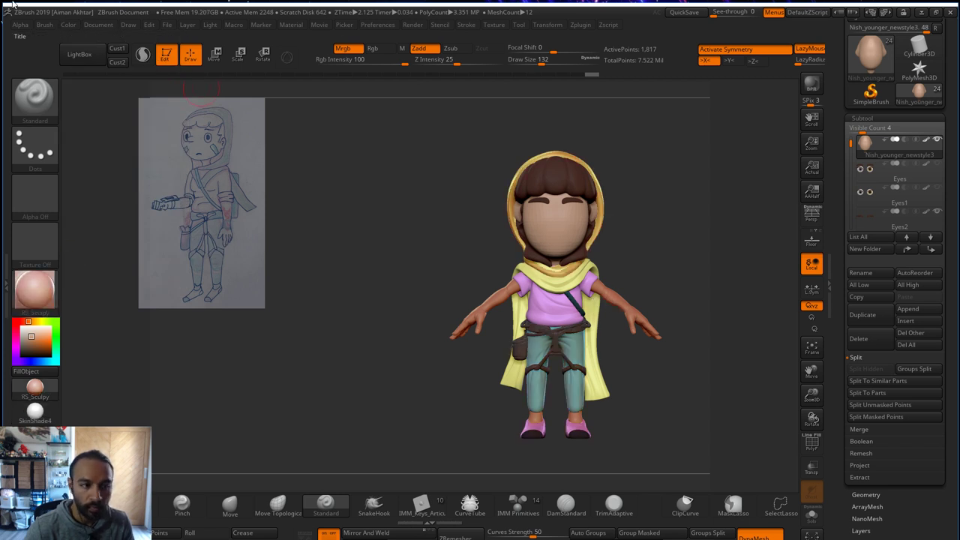
click(67, 25)
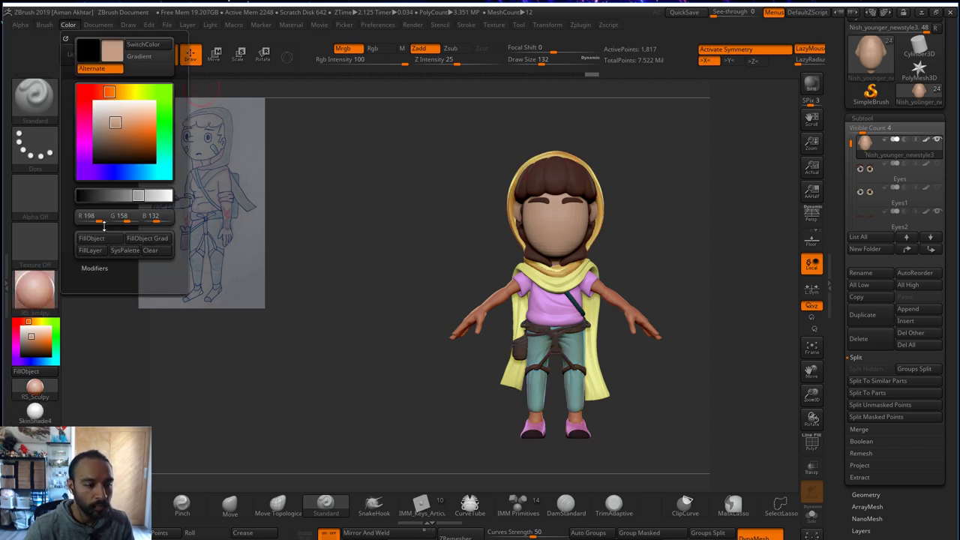
- Fill the hood subtool with the scarf's yellow R 241, G 238, B 137 and the SkinShade4 material
alt+click(599, 217)
click(31, 414)
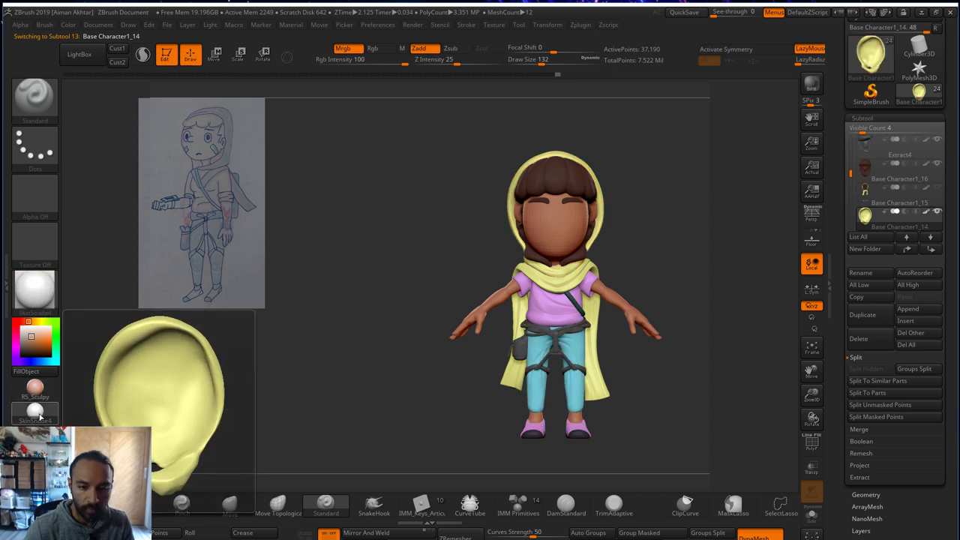
drag(38, 338, 532, 320)
drag(213, 304, 563, 283)
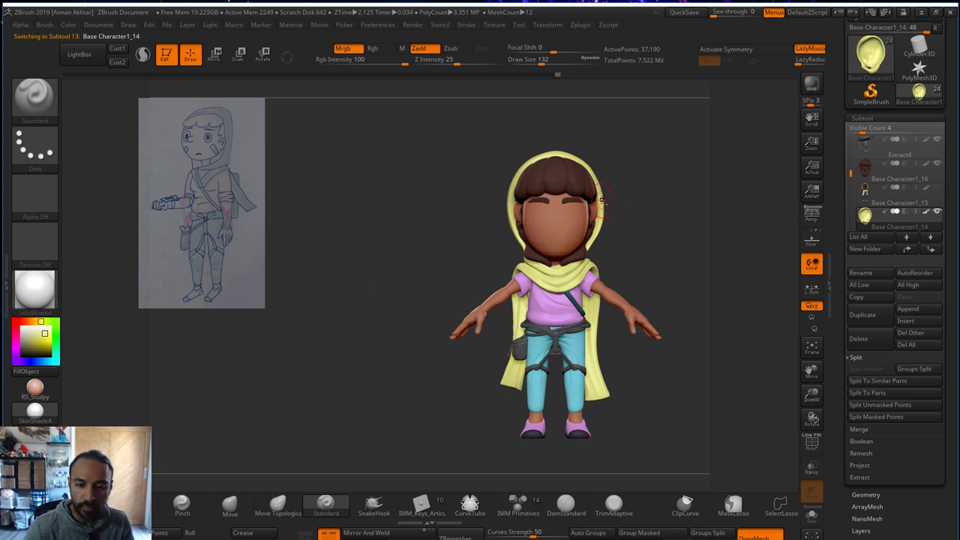
click(69, 24)
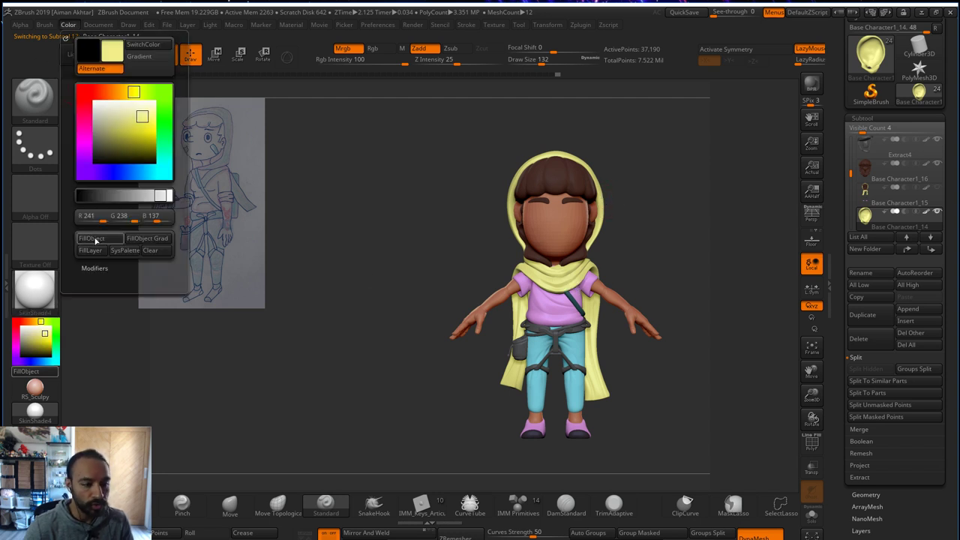
- Fill the shirt and the trousers with their own colours and the SkinShade4 material, activating each subtool in turn
drag(618, 215, 691, 230)
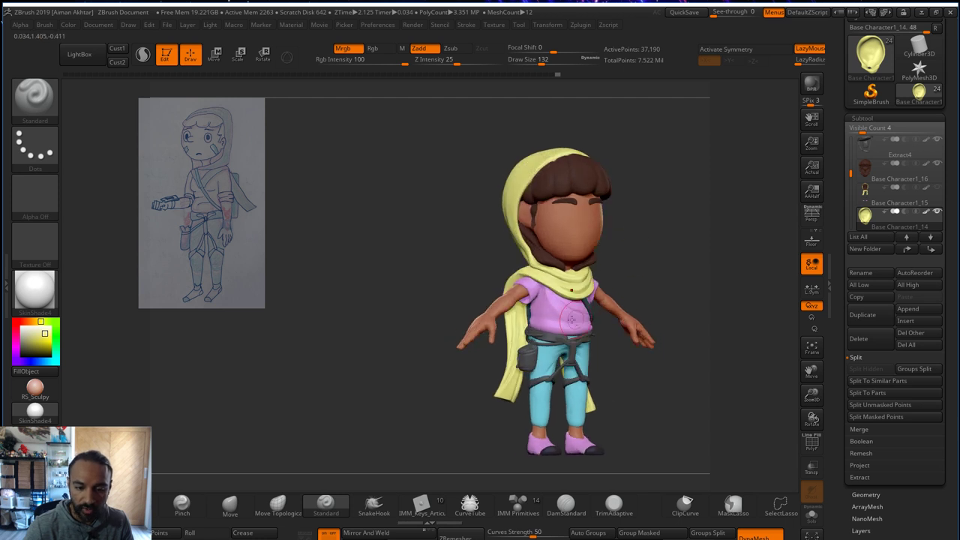
alt+click(571, 321)
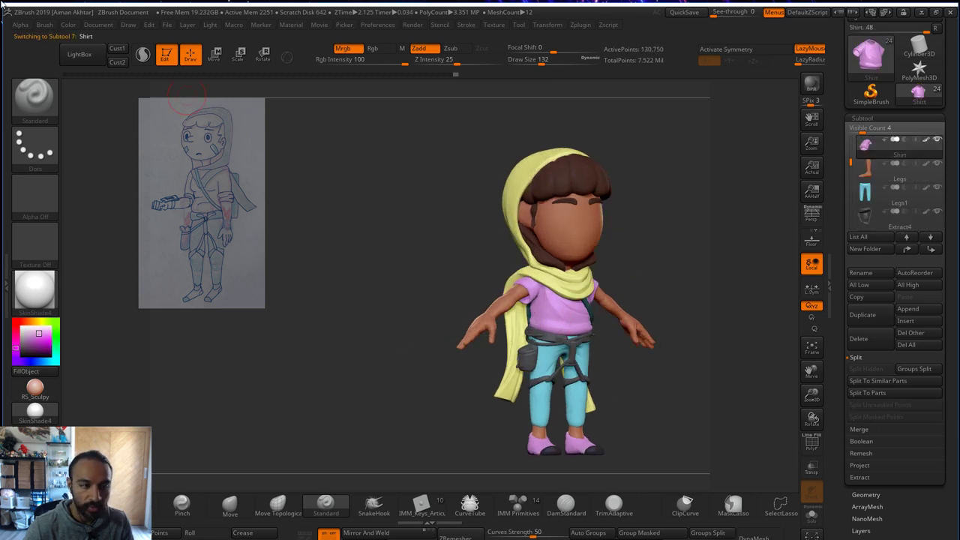
click(69, 25)
alt+click(547, 424)
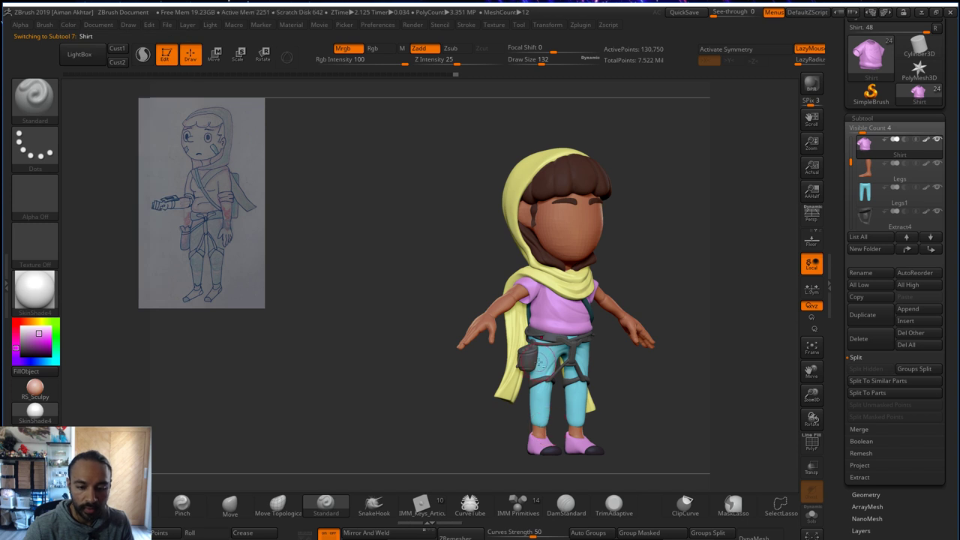
click(68, 24)
drag(685, 414, 605, 403)
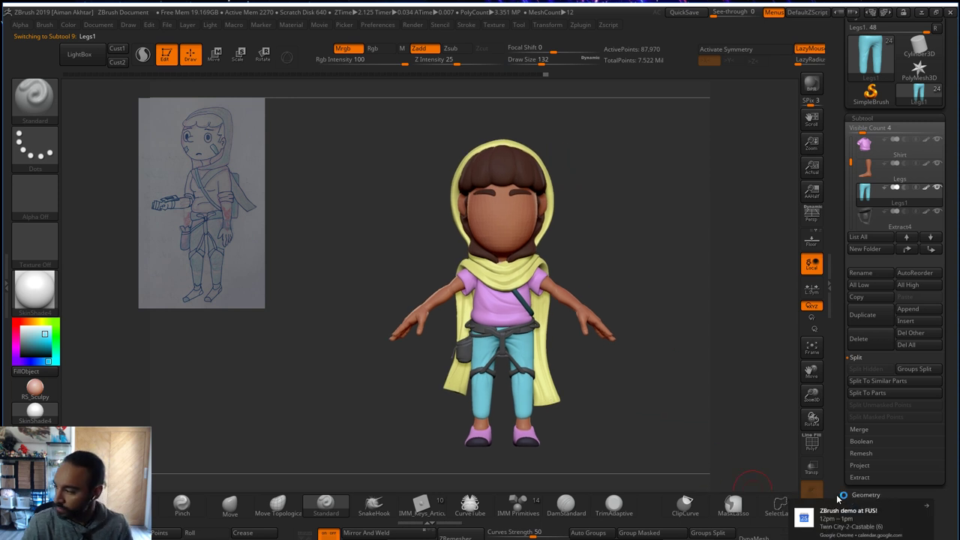
- Close the simplified head's open holes and insert an IMM Primitives sphere at the centre of the face as a nose
mouse_move(619, 305)
mouse_down()
mouse_move(646, 287)
mouse_move(637, 246)
mouse_move(652, 171)
mouse_move(508, 274)
mouse_move(540, 292)
mouse_up()
click(30, 105)
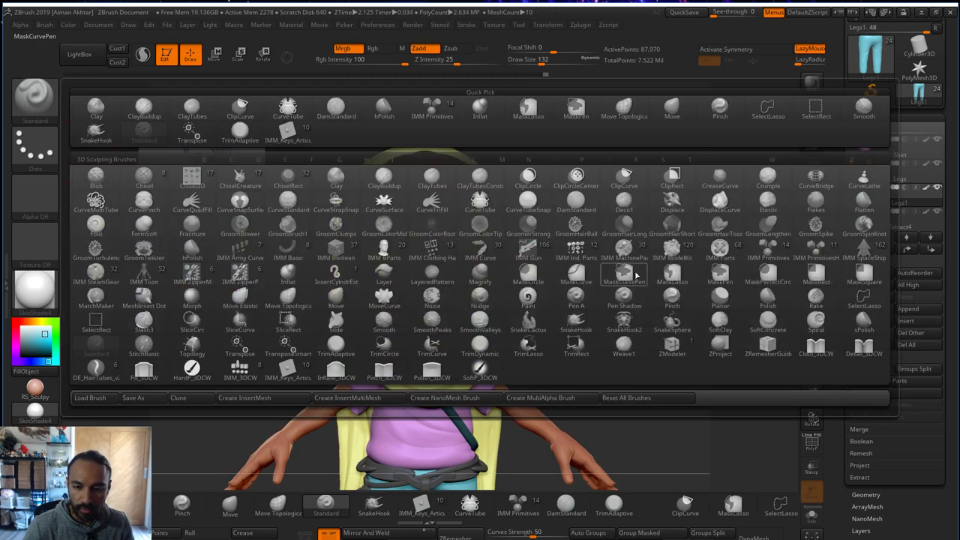
click(772, 255)
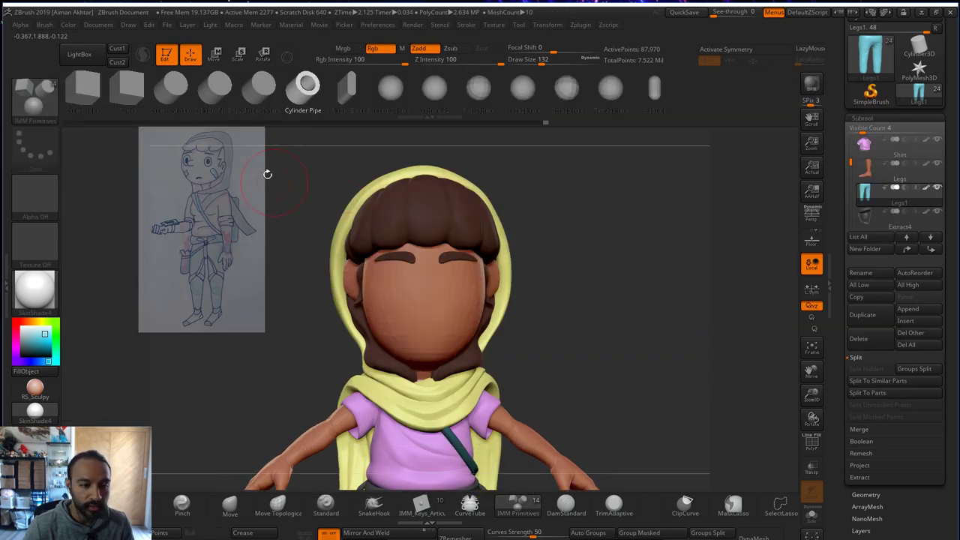
click(403, 96)
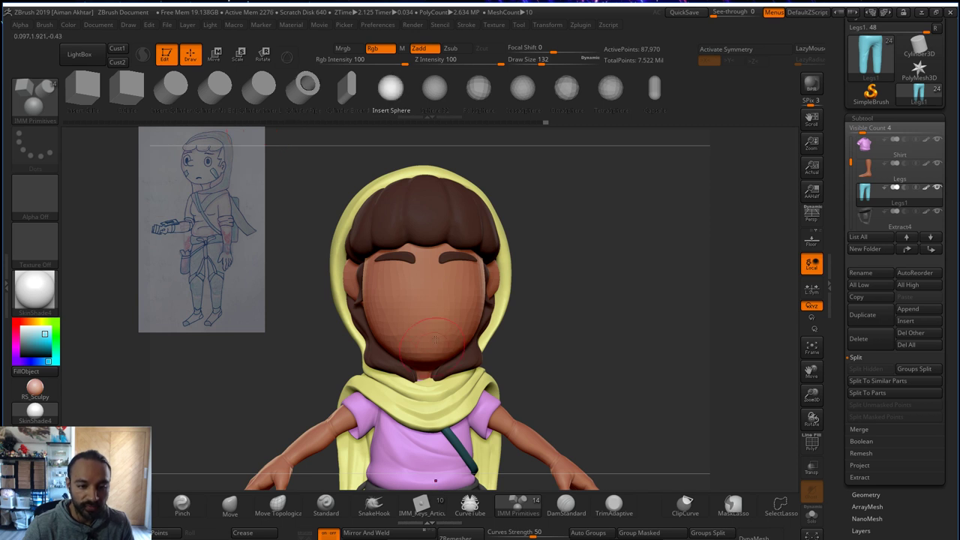
click(429, 299)
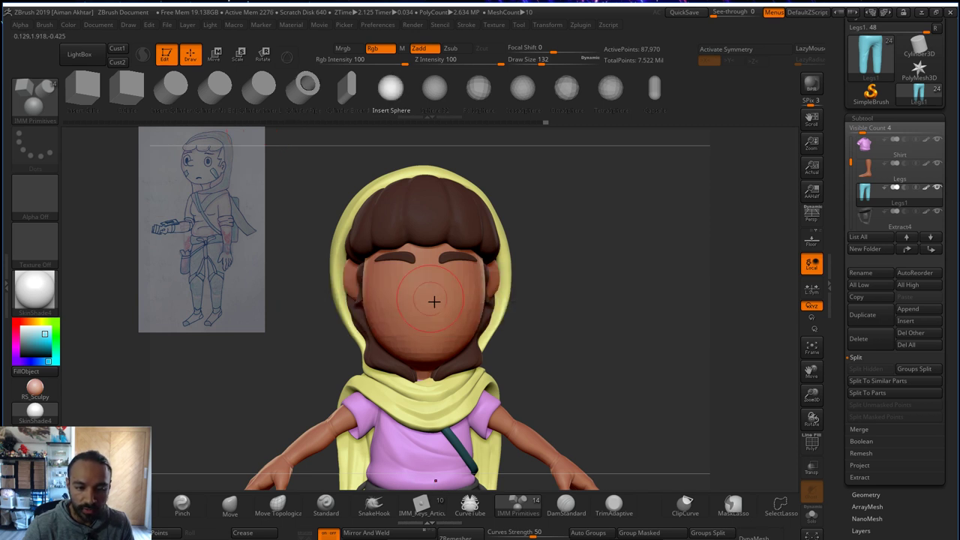
click(427, 297)
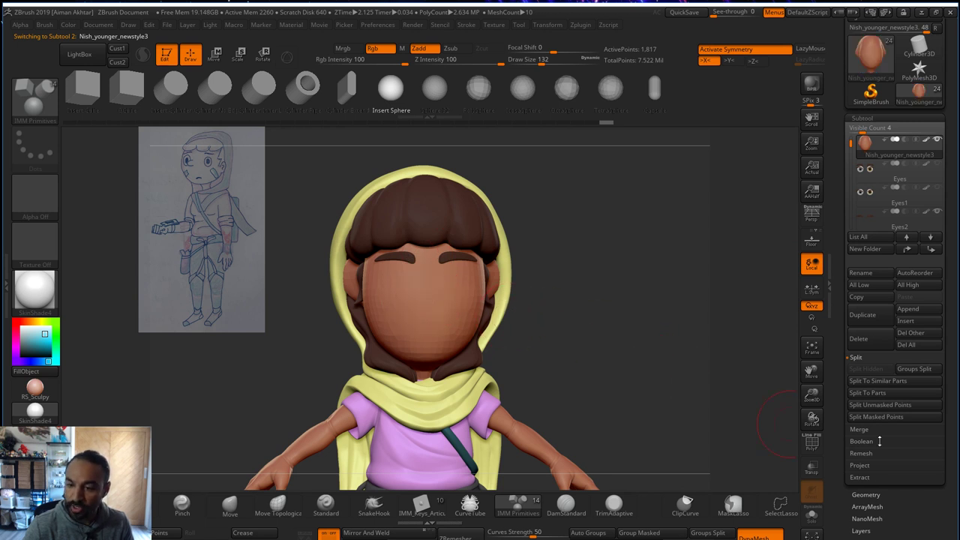
click(866, 495)
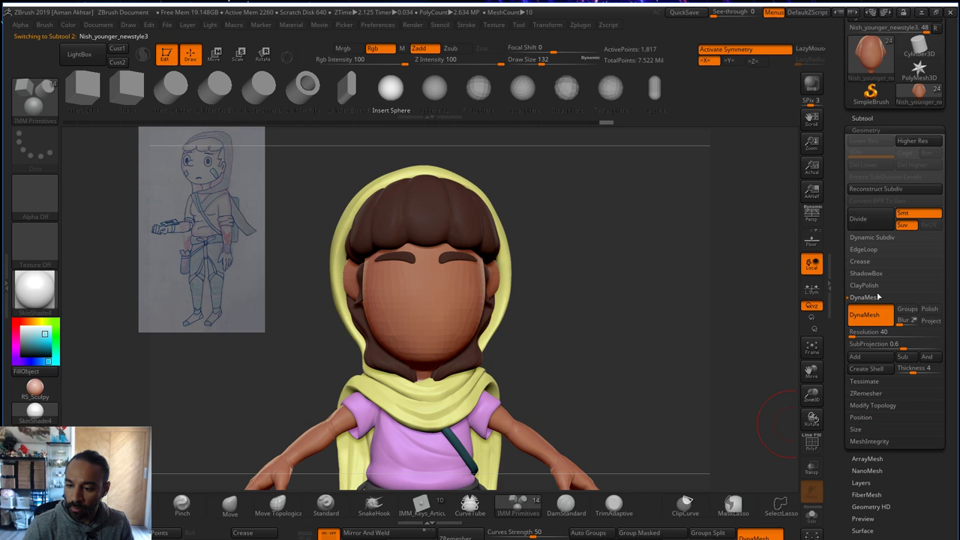
click(868, 405)
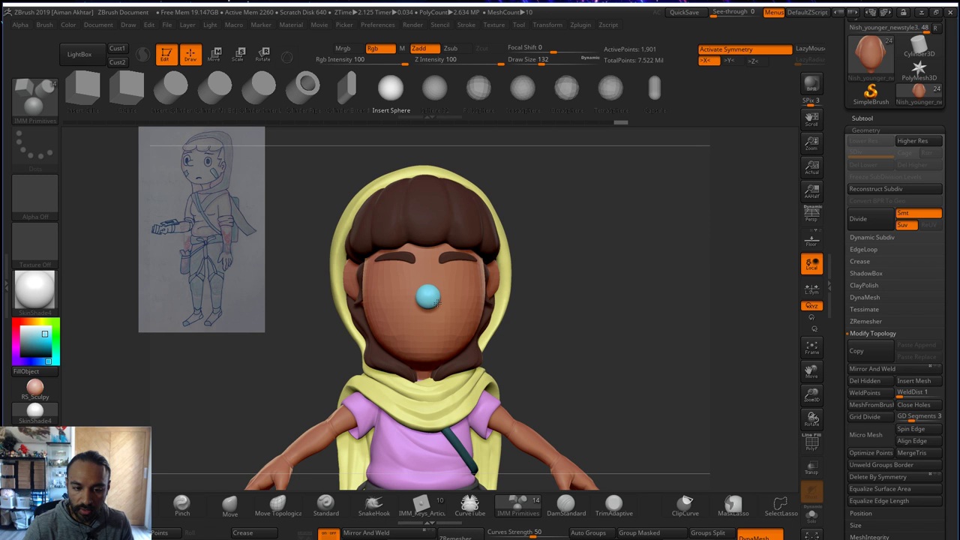
drag(581, 310, 122, 290)
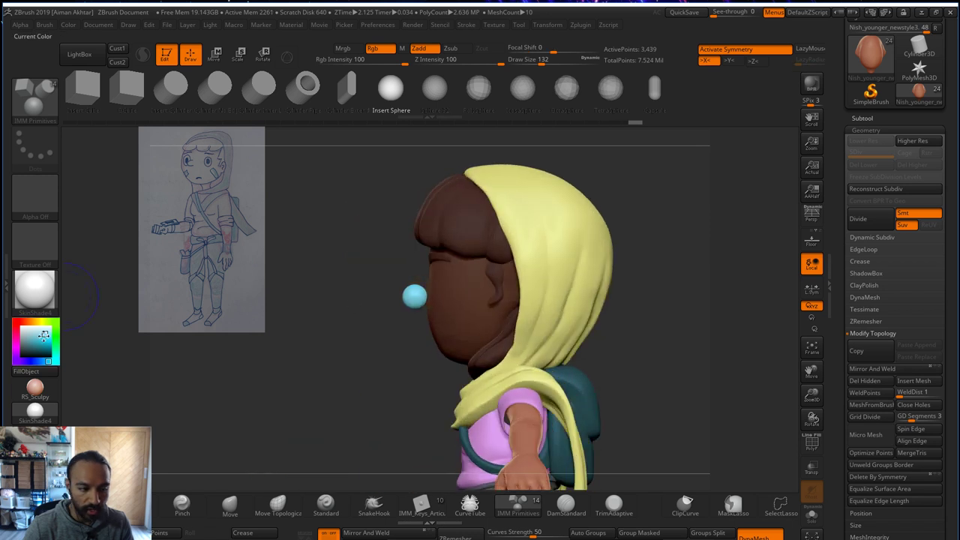
- Pick the skin colour from the arm and split the unmasked nose sphere off the head into its own subtool
drag(44, 335, 529, 435)
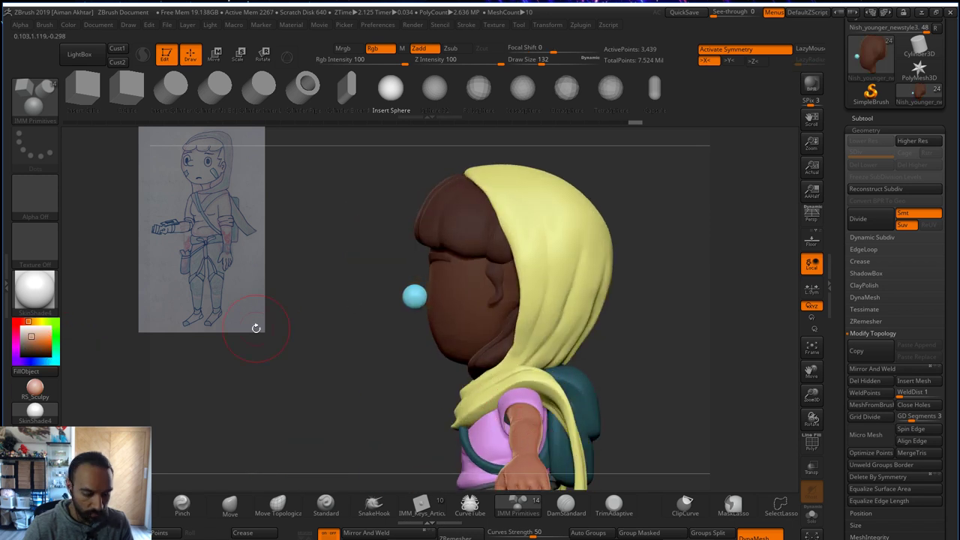
key(b)
key(m)
key(v)
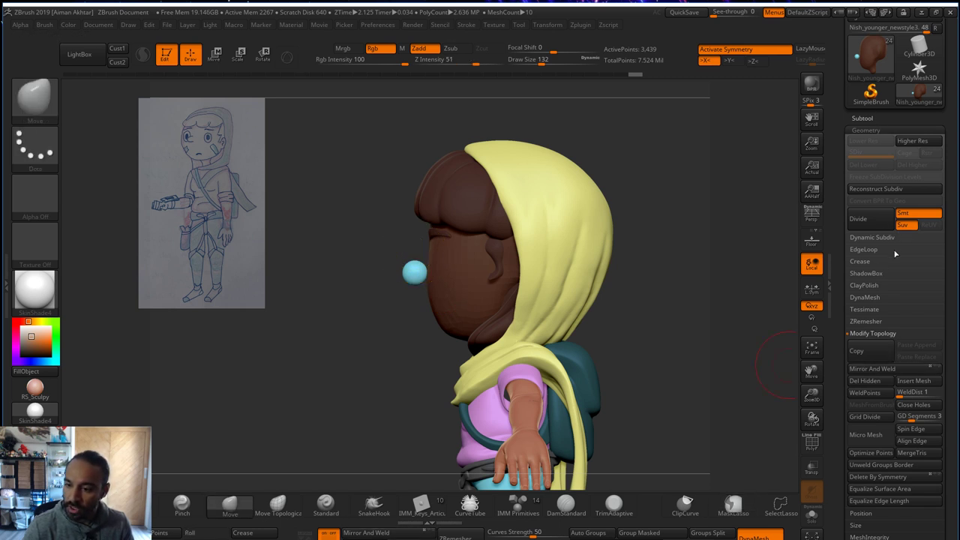
click(861, 117)
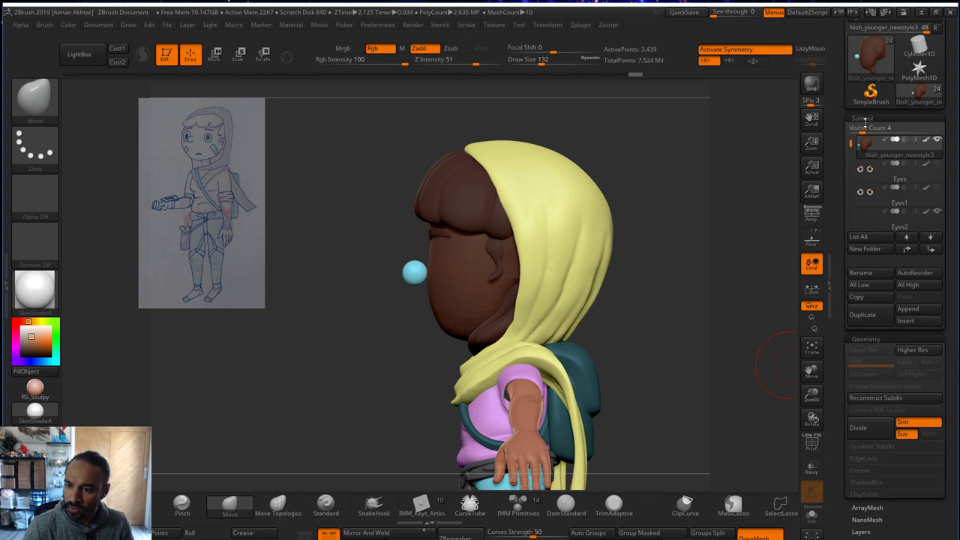
click(877, 404)
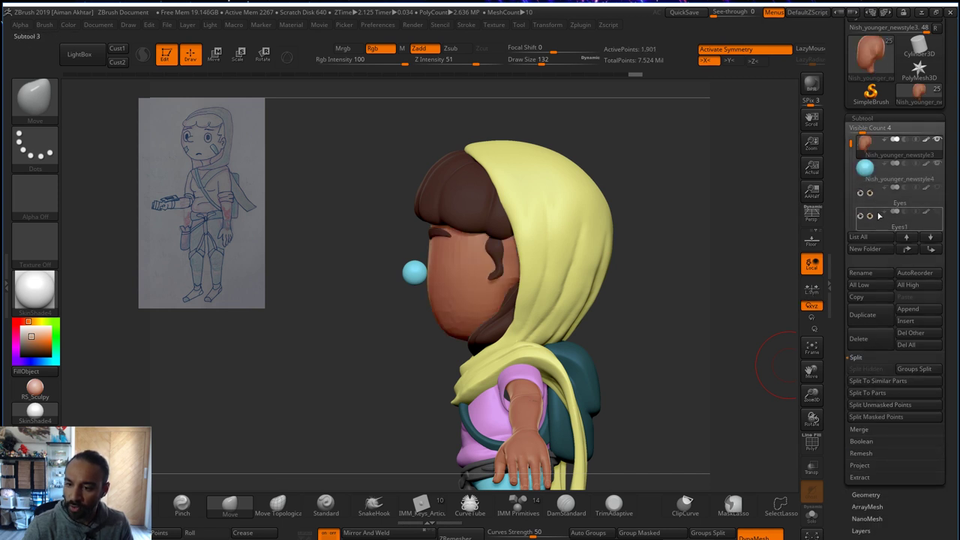
- Activate the nose sphere and shift it back against the face with a horizontal Transpose move in side view
click(872, 176)
mouse_move(409, 246)
ctrl+mouse_down()
mouse_move(405, 325)
mouse_move(415, 325)
mouse_move(407, 325)
ctrl+mouse_up()
click(215, 53)
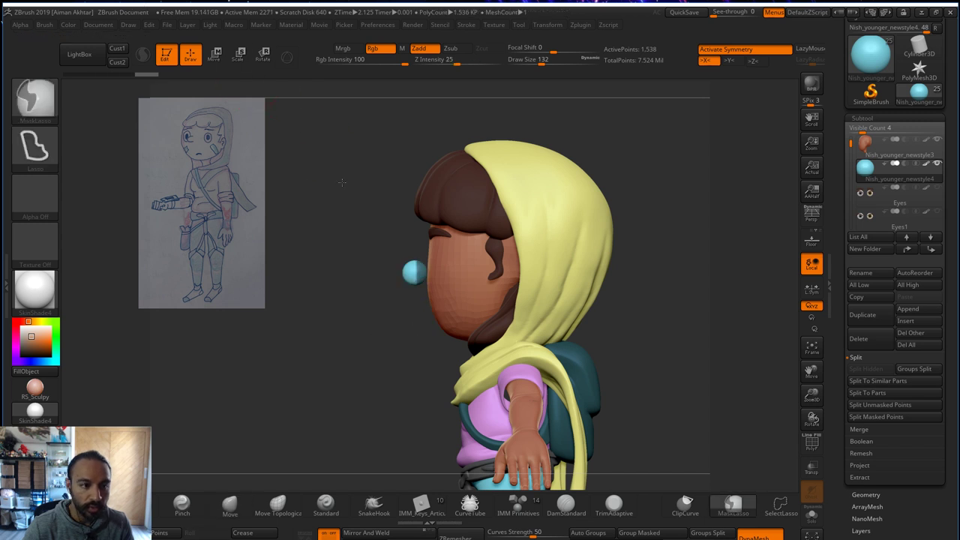
drag(415, 272, 255, 270)
shift+drag(404, 278, 270, 278)
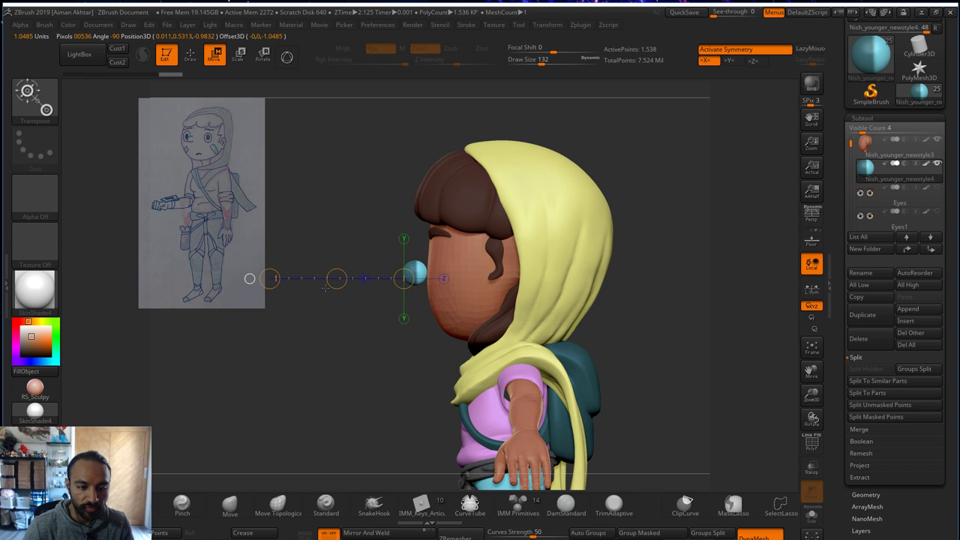
mouse_move(337, 278)
mouse_down()
mouse_move(410, 275)
mouse_move(404, 247)
mouse_up()
key(q)
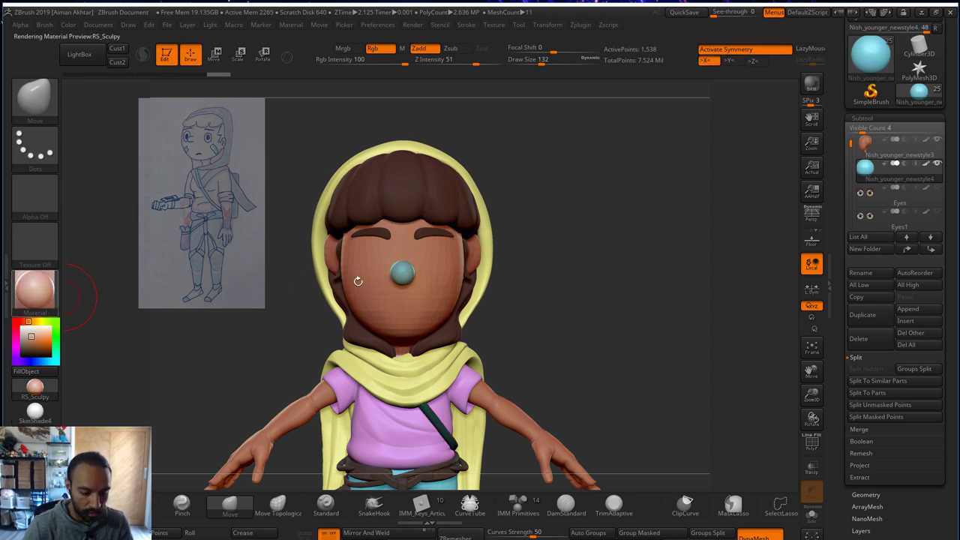
- Fill the nose sphere with skin colour R 198, G 158, B 132 and the RS_Sculpy material in Mrgb mode
key(b)
key(s)
key(t)
click(68, 25)
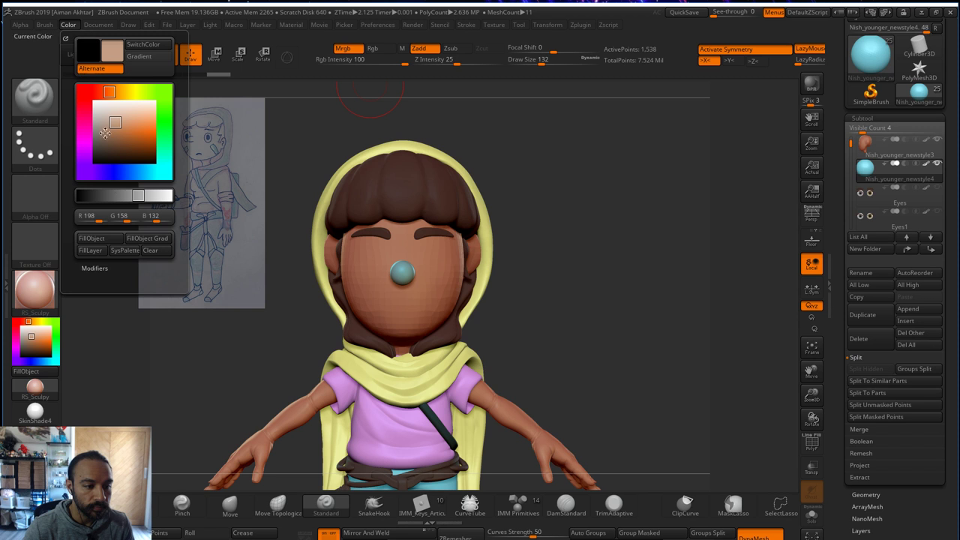
click(105, 241)
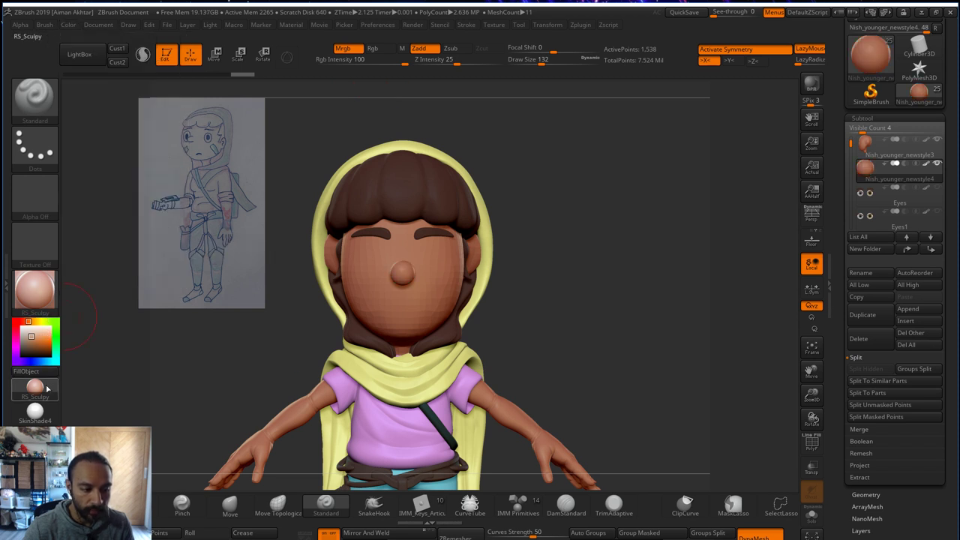
- Fill the waist harness with its own dark grey, picked from the model, and the SkinShade4 material
click(36, 411)
alt+drag(610, 310, 677, 187)
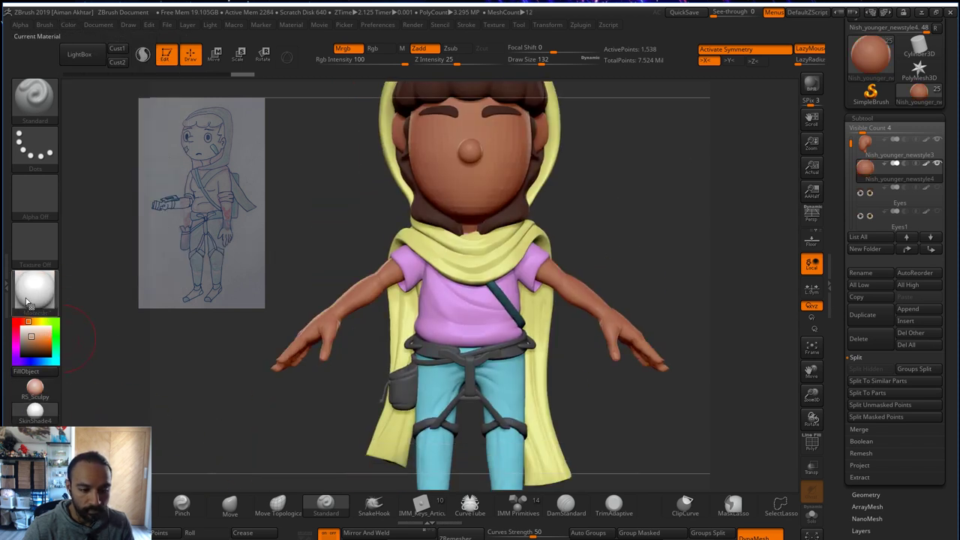
drag(34, 341, 334, 357)
alt+click(430, 353)
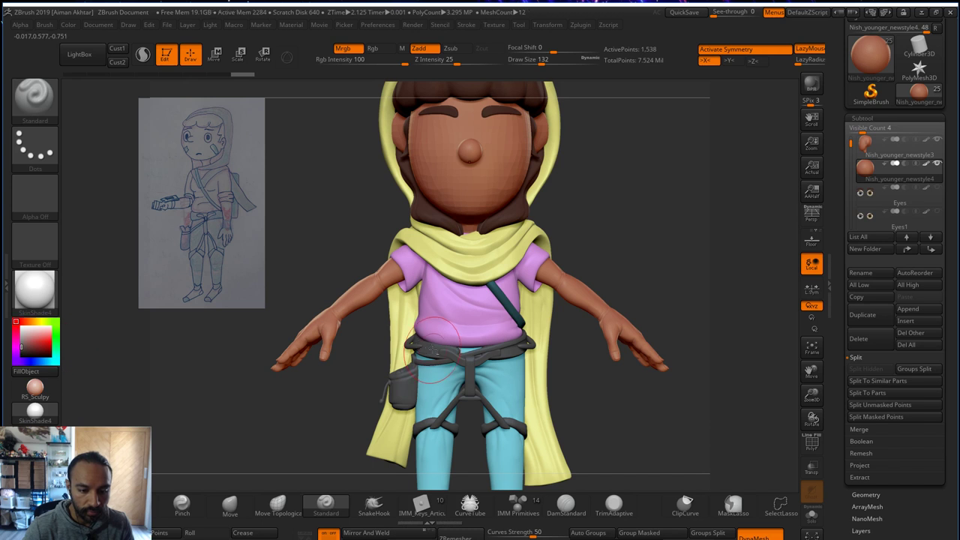
click(68, 25)
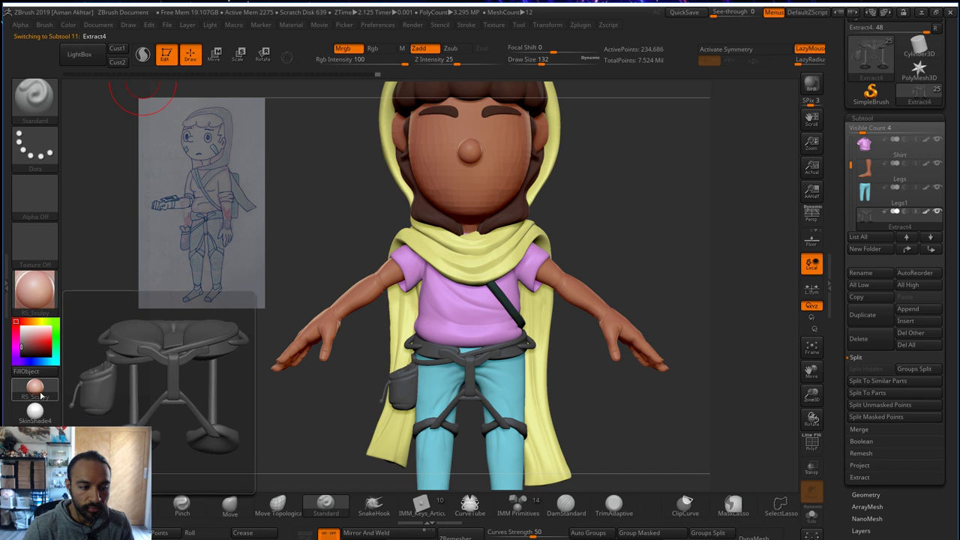
- Fill the backpack and its strap with their own teal R 43, G 81, B 86 and the SkinShade4 material
alt+click(506, 303)
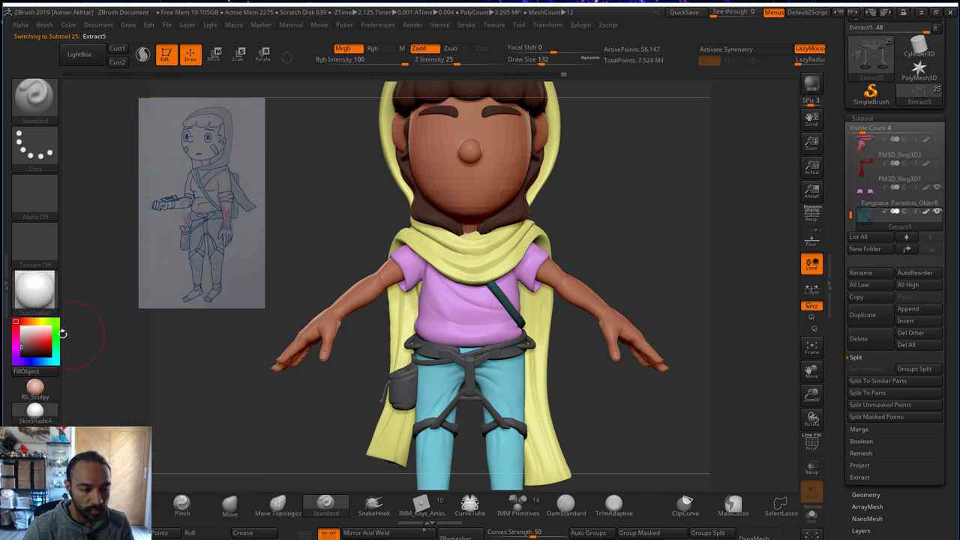
drag(36, 338, 512, 314)
mouse_move(33, 298)
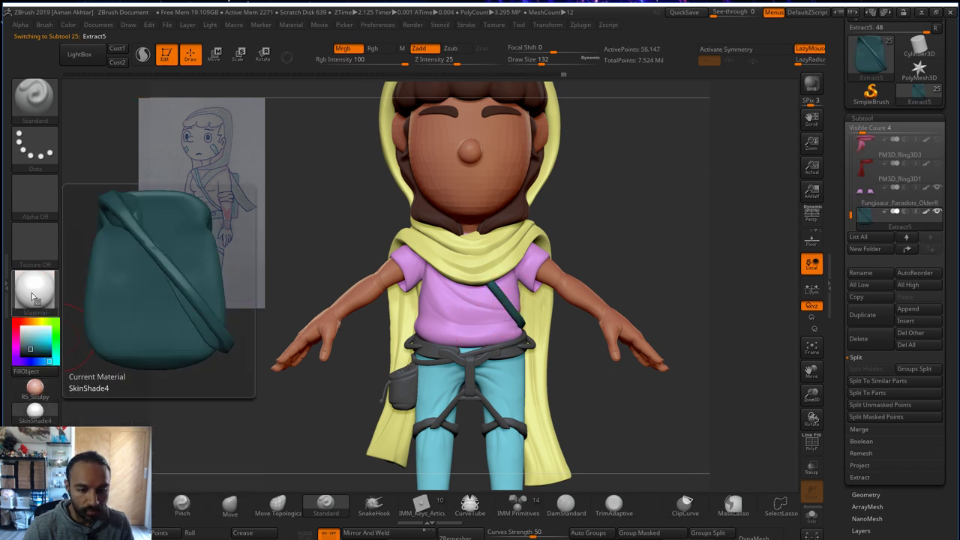
click(75, 25)
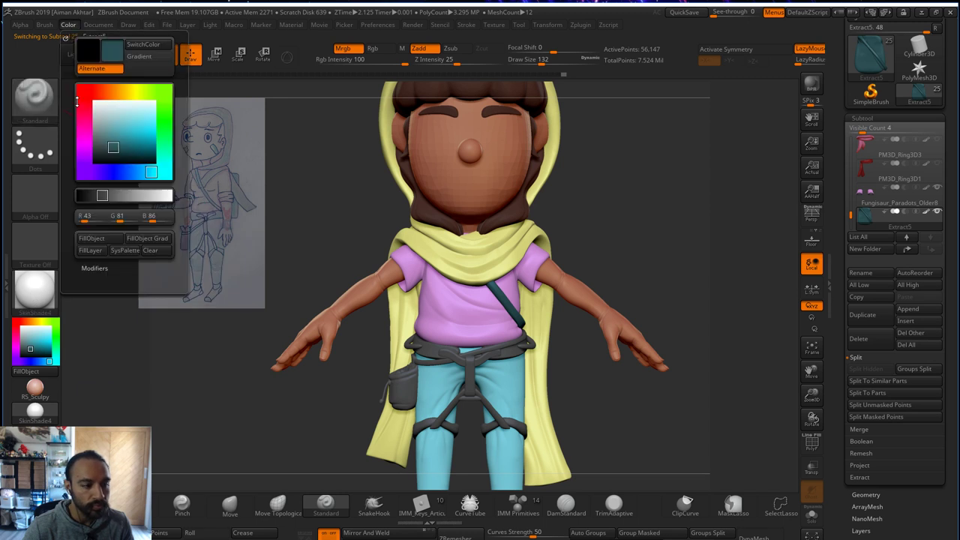
click(93, 241)
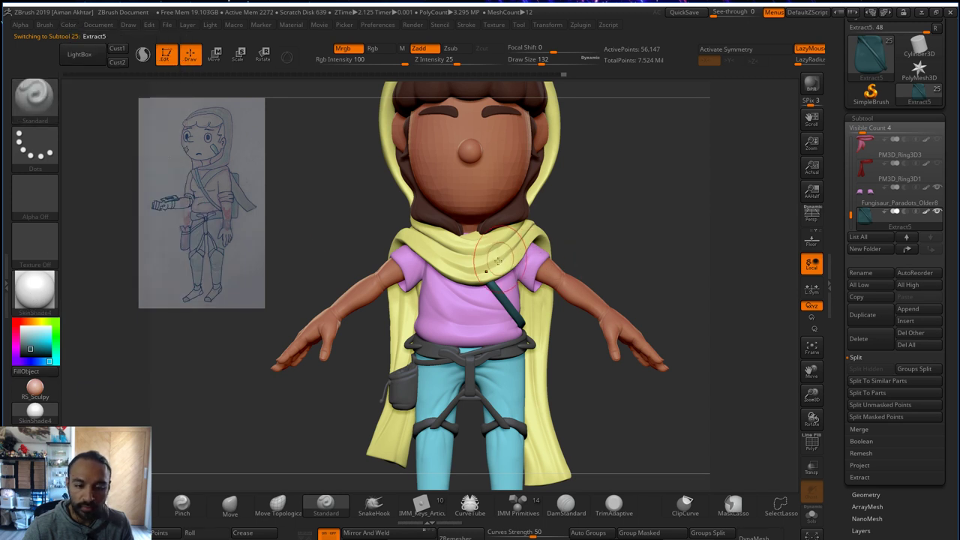
click(45, 387)
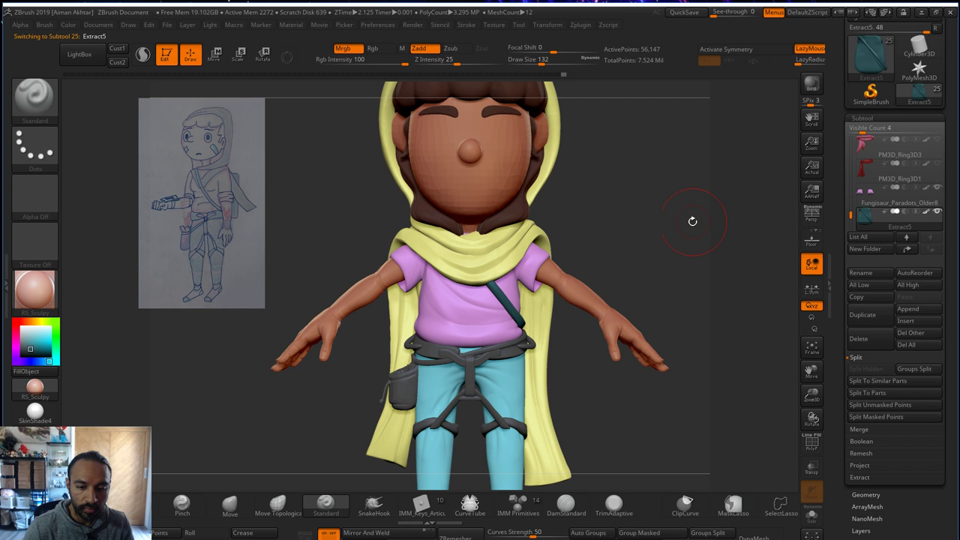
alt+drag(692, 221, 631, 225)
- Fill the shoes with the SkinShade4 material only, in M mode, keeping their painted colours
click(34, 411)
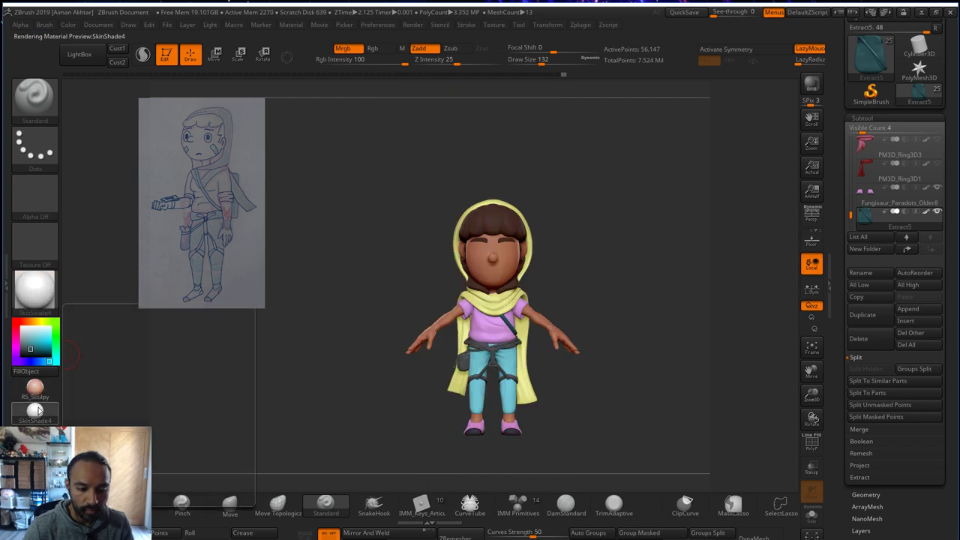
alt+click(481, 431)
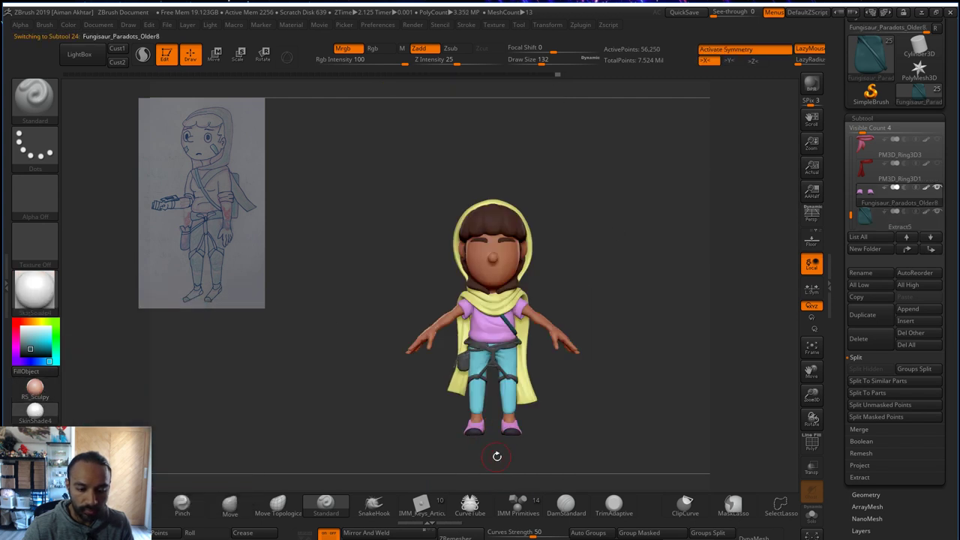
drag(497, 457, 431, 127)
click(402, 48)
click(67, 25)
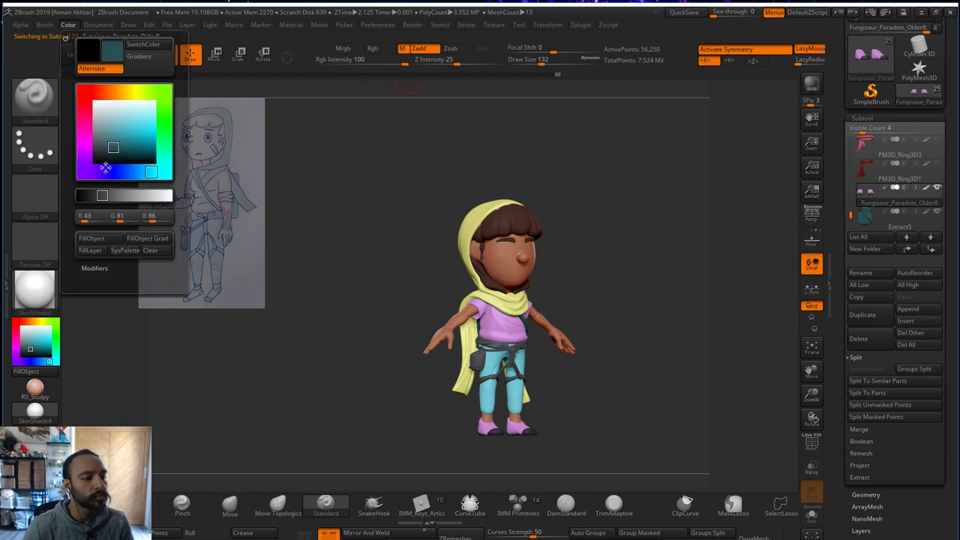
click(101, 236)
- Set the draw size to 87, activate the simplified head and divide it once to subdivision level 2
mouse_move(578, 266)
shift+mouse_down()
mouse_move(625, 253)
mouse_move(644, 281)
mouse_move(632, 349)
shift+mouse_up()
key(s)
drag(503, 285, 496, 284)
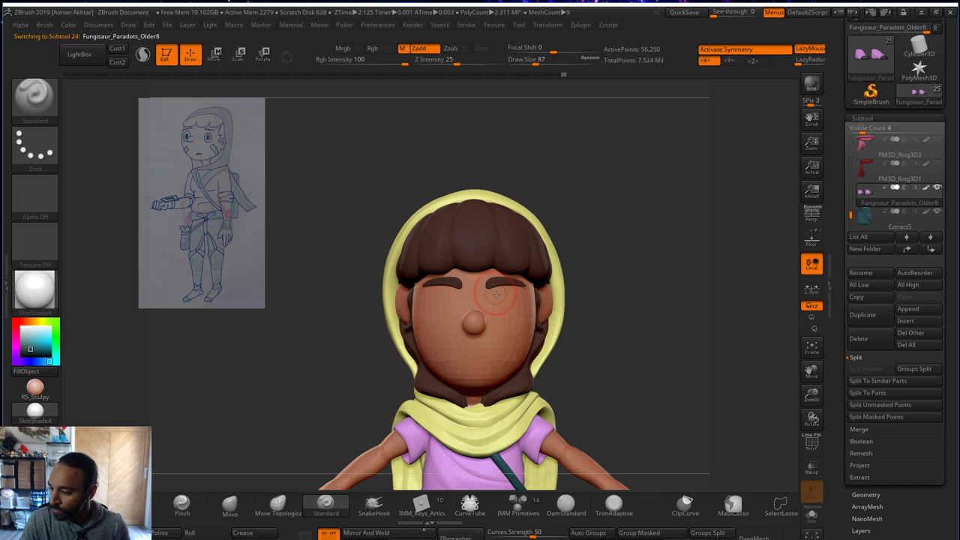
drag(640, 344, 597, 349)
alt+click(482, 344)
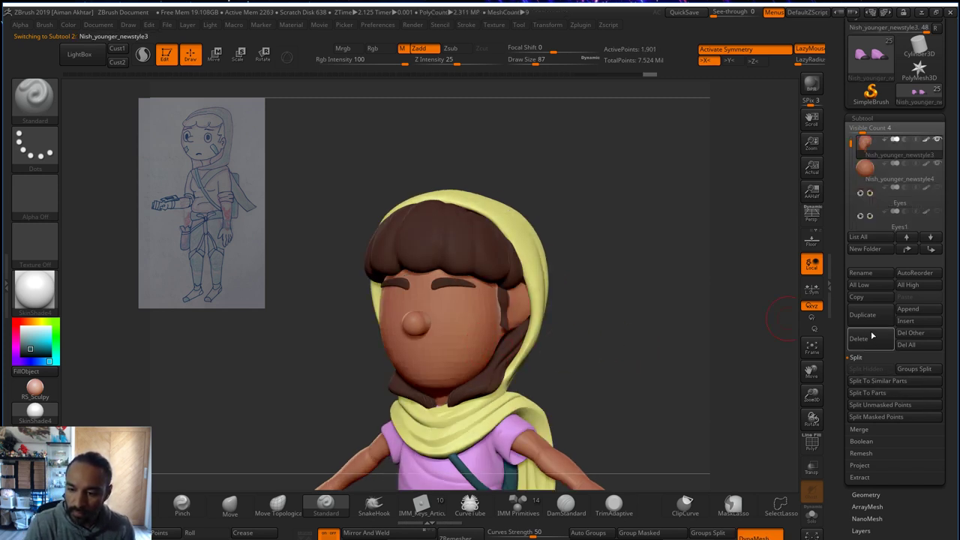
click(865, 494)
click(860, 222)
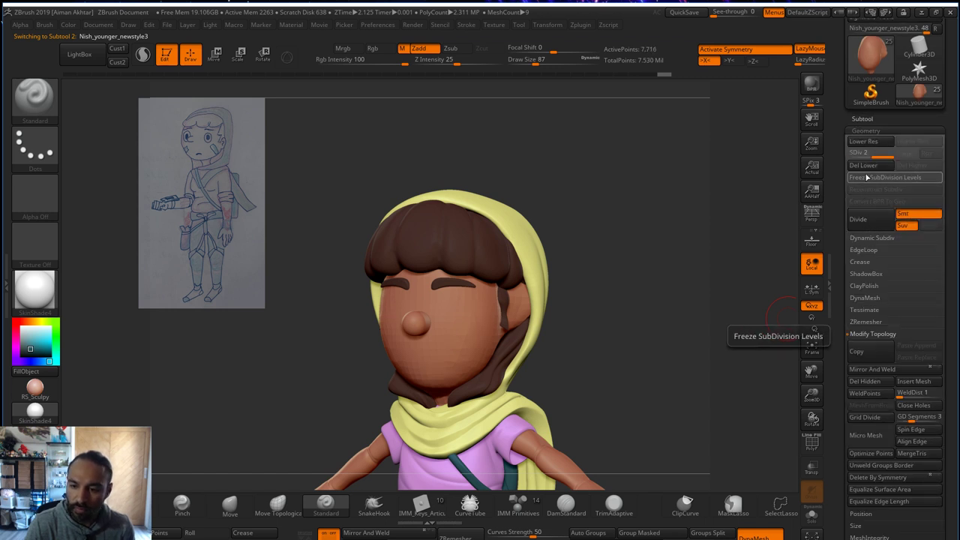
- Activate the hair and set up the Move Topological brush with a draw size of 192
drag(593, 285, 617, 302)
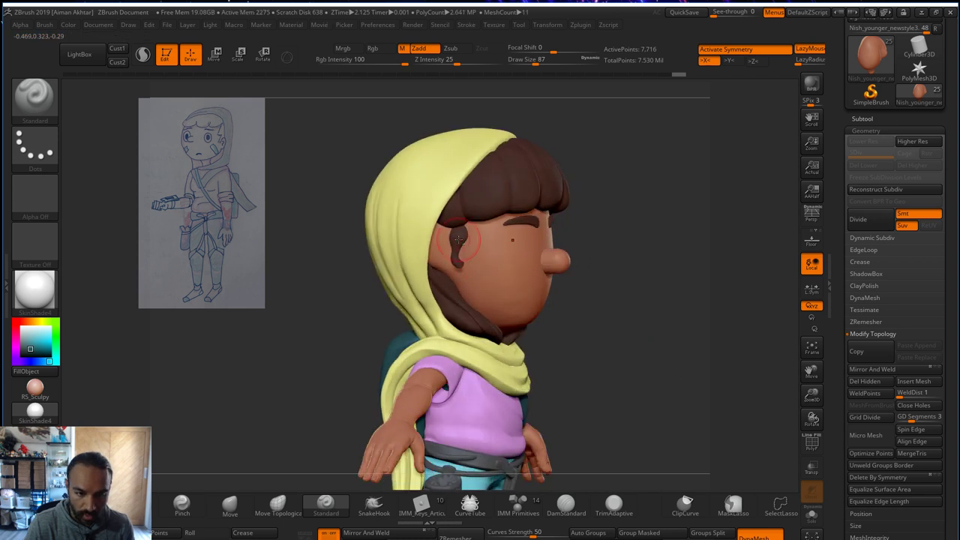
alt+click(387, 454)
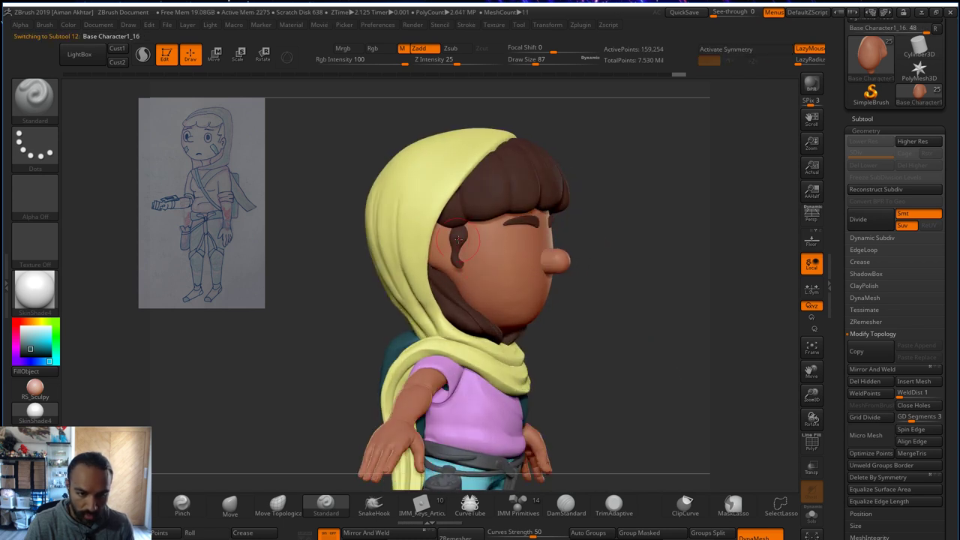
click(277, 506)
click(230, 506)
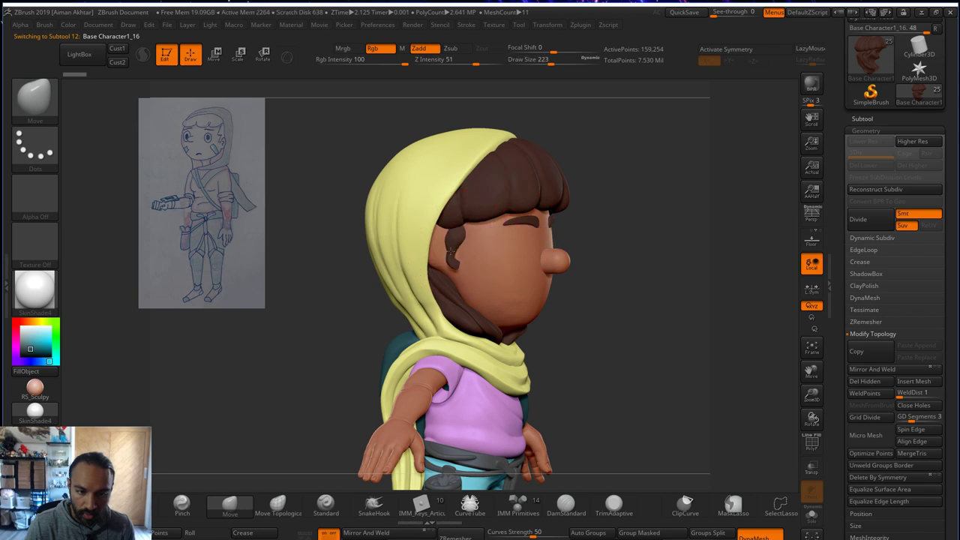
key(s)
drag(464, 242, 459, 242)
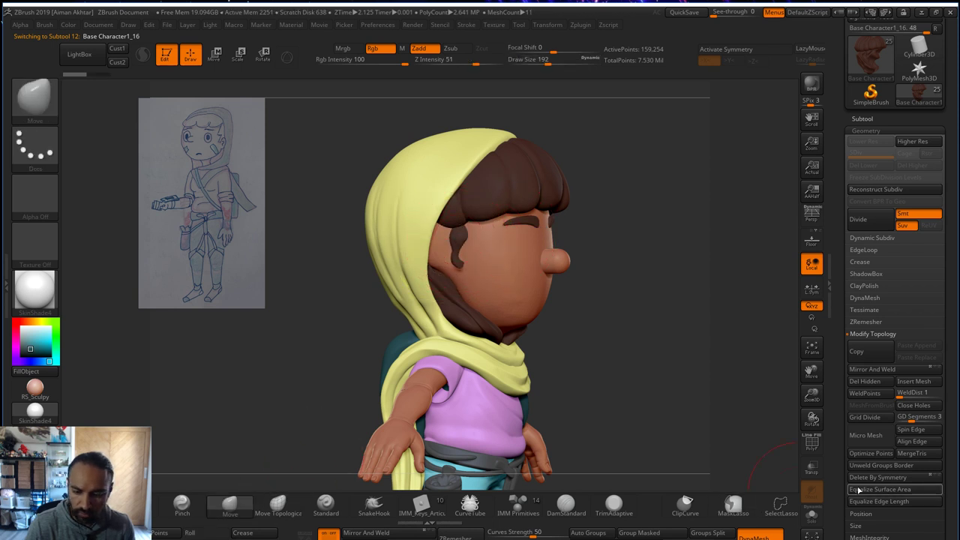
click(275, 513)
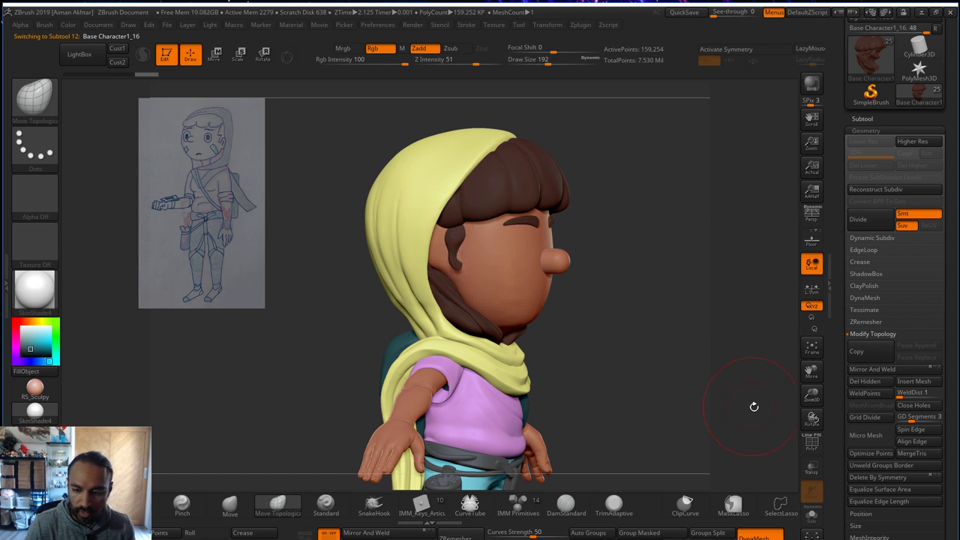
- Split the hair into polygroups with Auto Groups under Polyframe display and nudge the lock in front of the ear
click(803, 441)
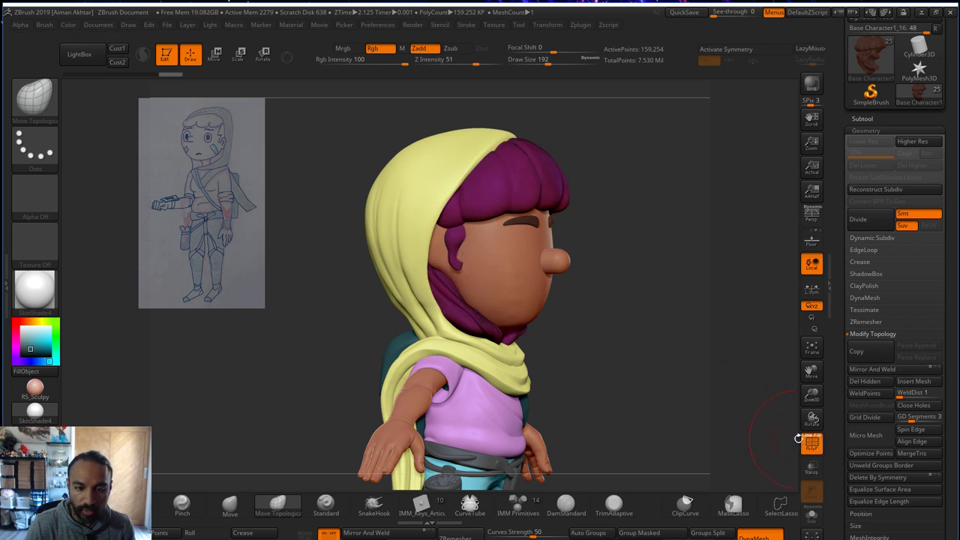
click(584, 533)
drag(459, 246, 462, 246)
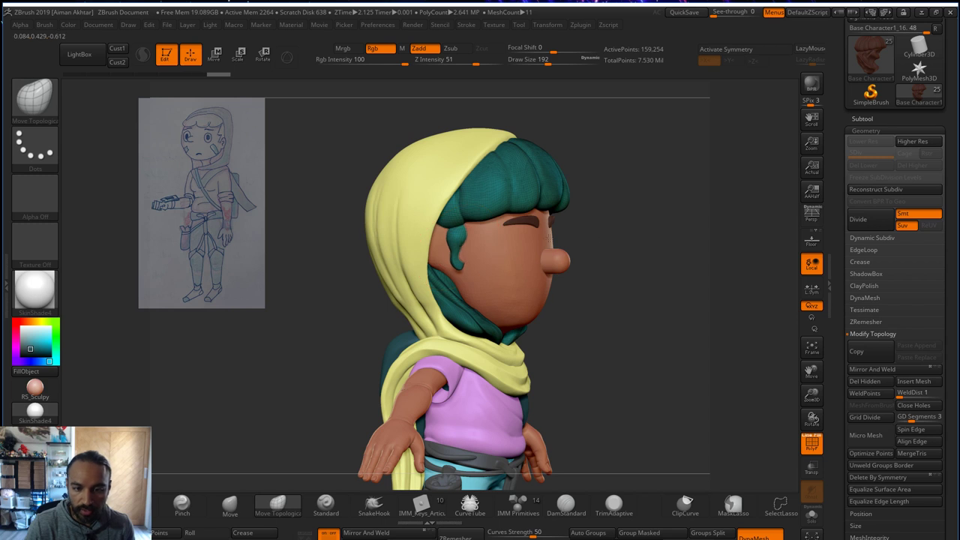
shift+right_drag(550, 239, 583, 239)
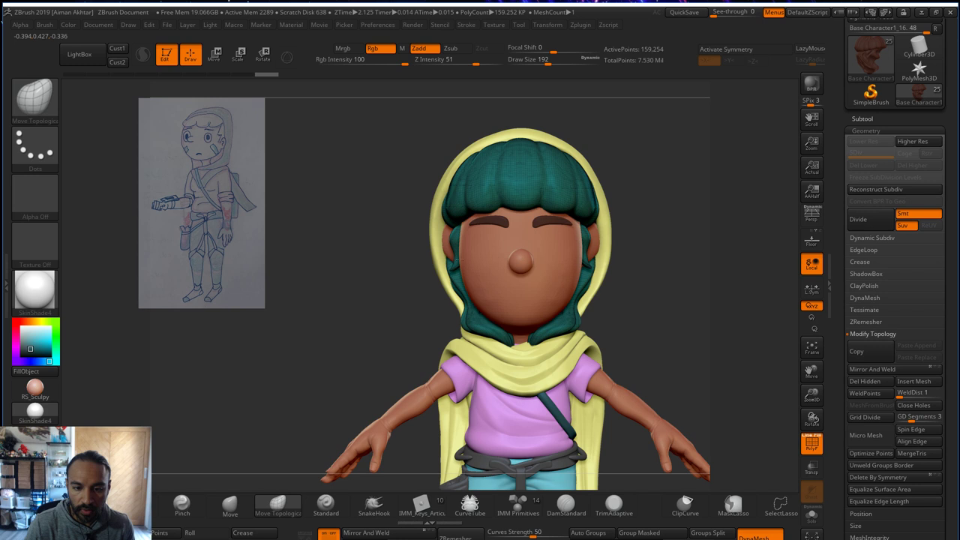
click(811, 443)
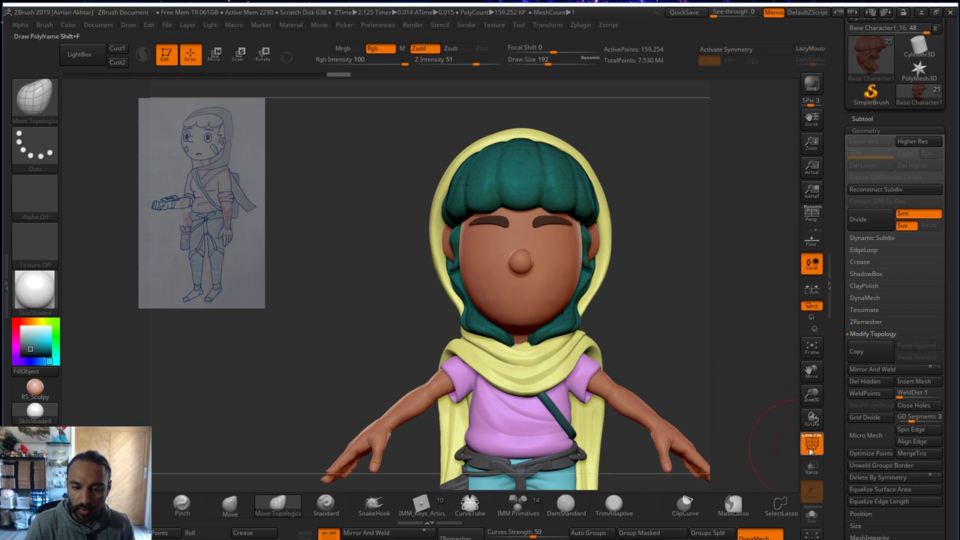
key(f)
- Refine the fringe's shape beneath the hood with the Move brush at draw size 158, smoothing its surface
ctrl+right_drag(688, 262, 671, 411)
key(b)
key(m)
key(v)
key(s)
drag(442, 248, 439, 253)
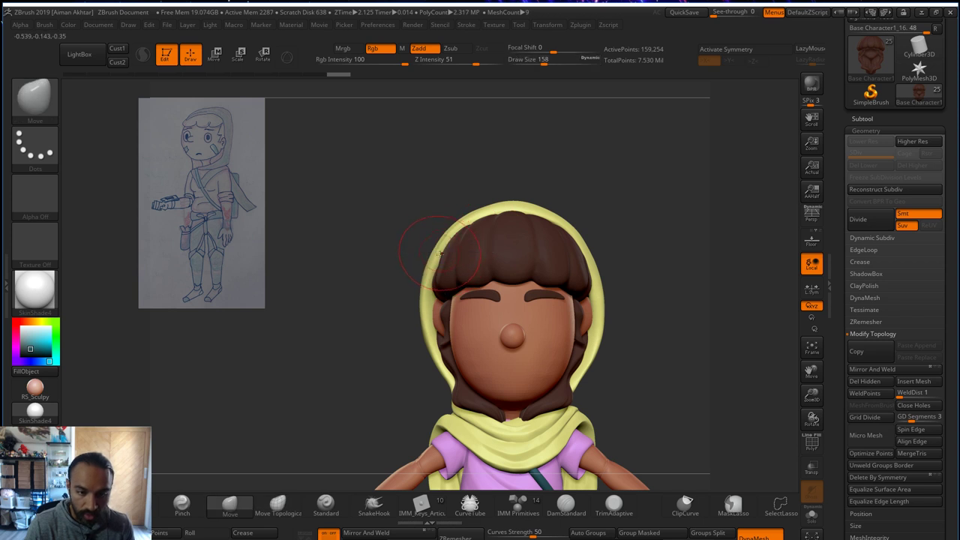
key(shift)
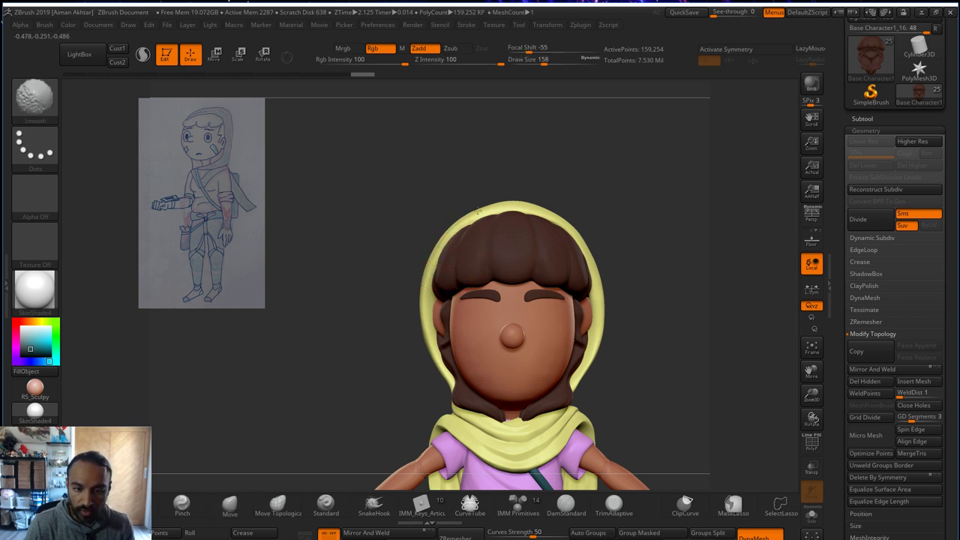
drag(577, 225, 469, 246)
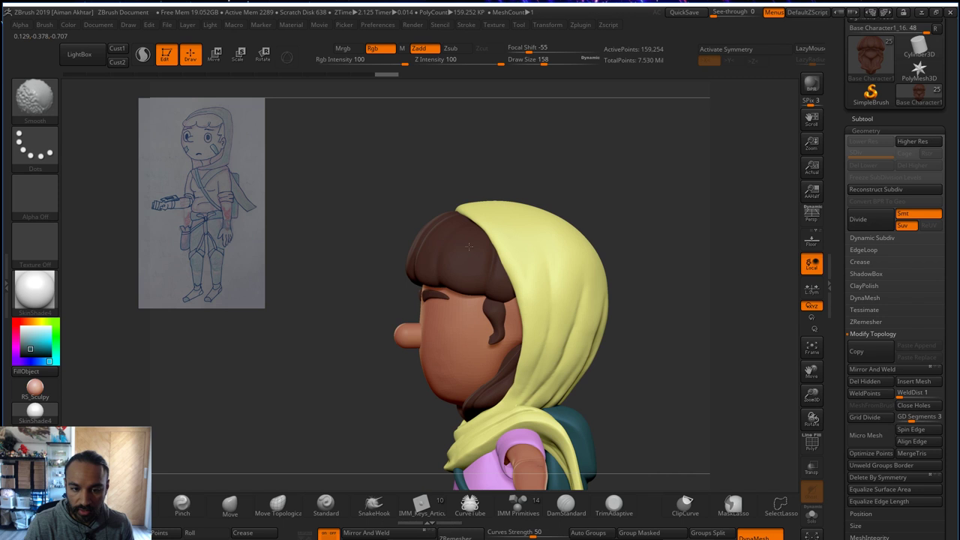
drag(433, 208, 580, 269)
alt+drag(671, 202, 690, 106)
- Activate the hood and reshape its front edge beside the jaw with the Move brush at draw size 104, smoothing it
alt+drag(638, 306, 634, 341)
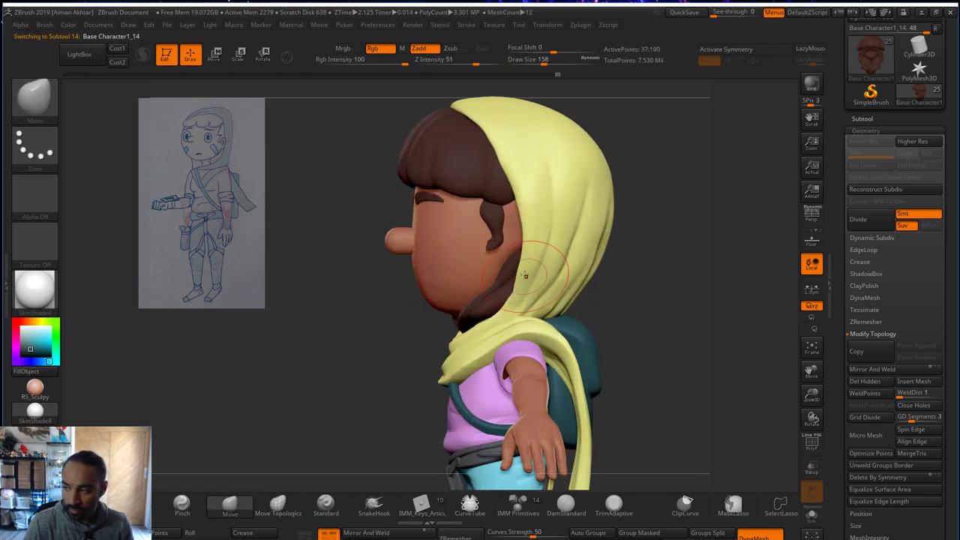
key(s)
mouse_move(529, 273)
mouse_down()
mouse_move(505, 294)
mouse_move(513, 288)
mouse_up()
key(s)
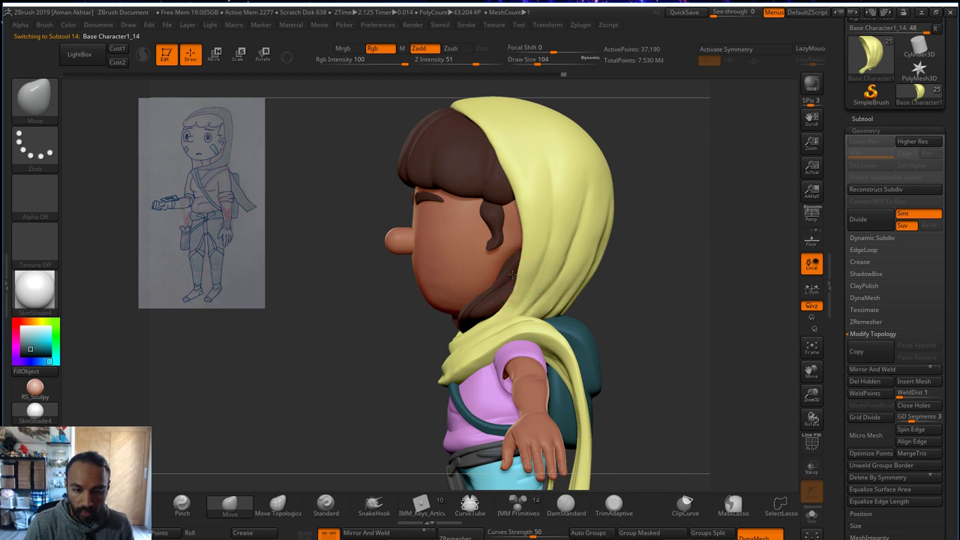
key(shift)
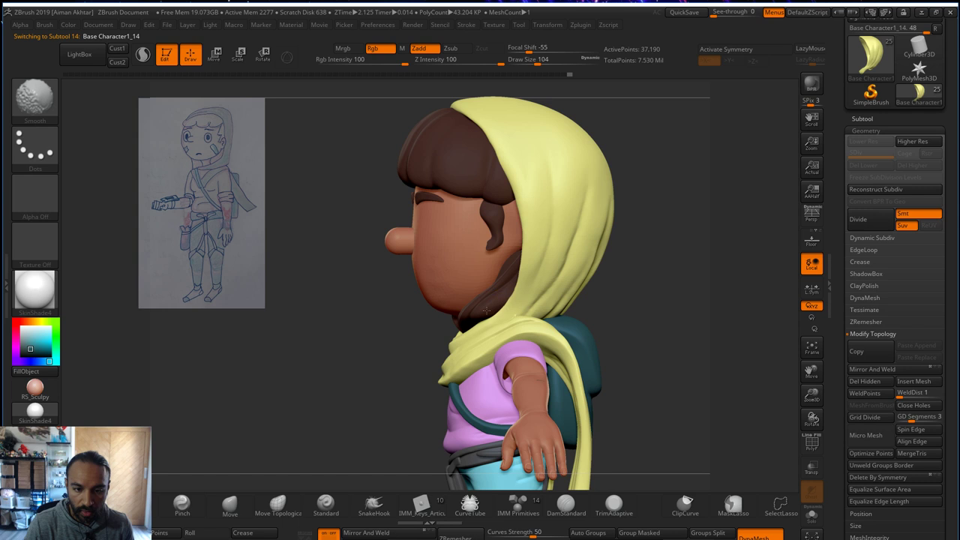
drag(646, 257, 759, 264)
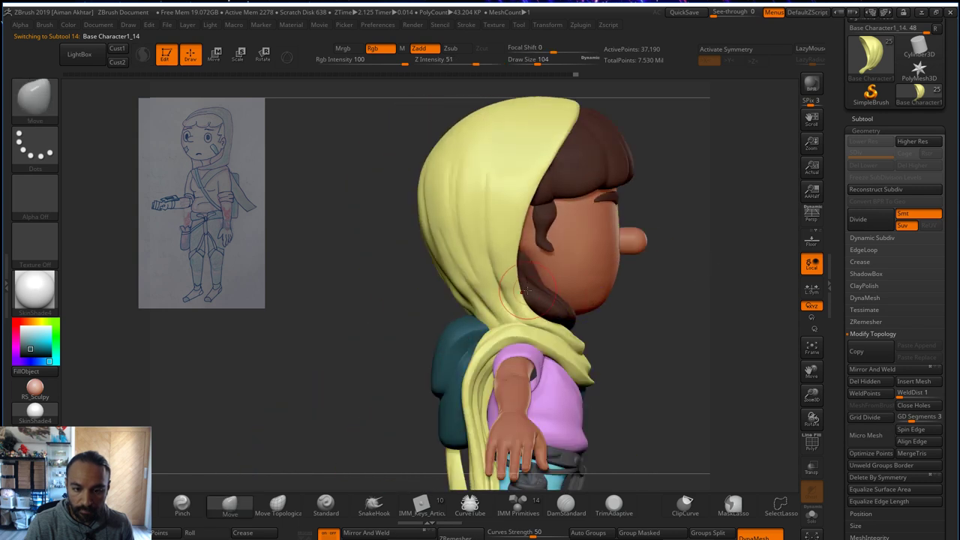
mouse_move(660, 317)
alt+mouse_down()
mouse_move(685, 316)
mouse_move(654, 325)
alt+mouse_up()
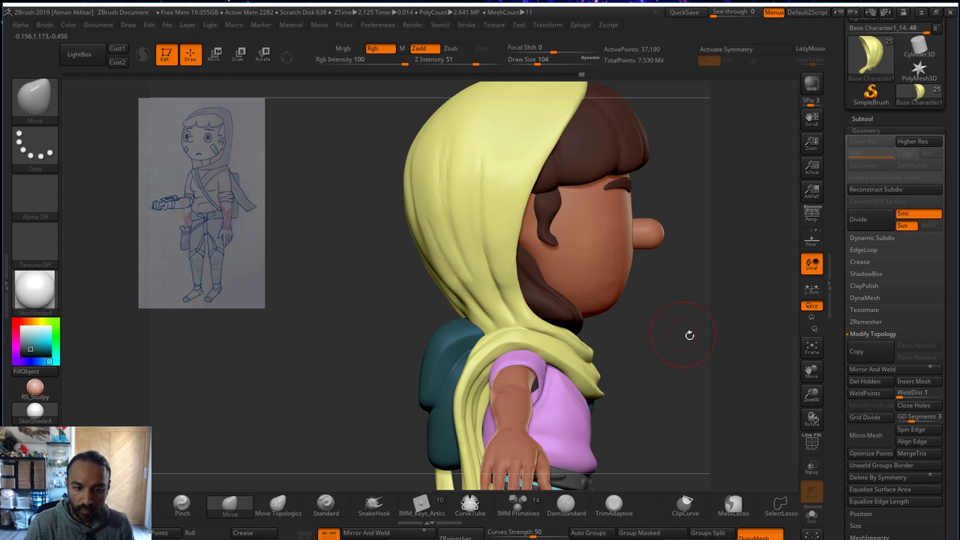
- Even out the hood's silhouette around the neck and back of the head, working from the side and rear
alt+drag(629, 332, 594, 318)
key(shift)
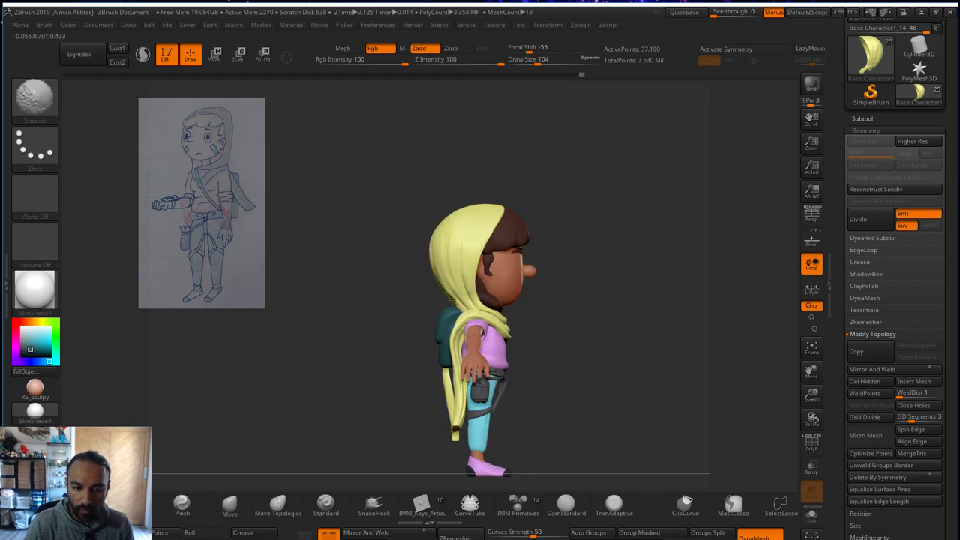
mouse_move(411, 293)
shift+mouse_down()
mouse_move(442, 296)
mouse_move(422, 257)
shift+mouse_up()
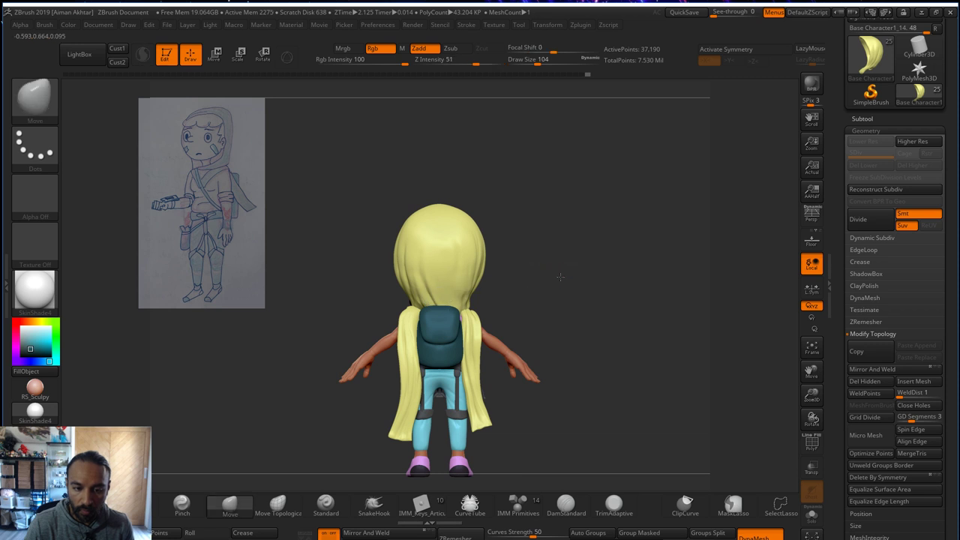
drag(560, 276, 536, 311)
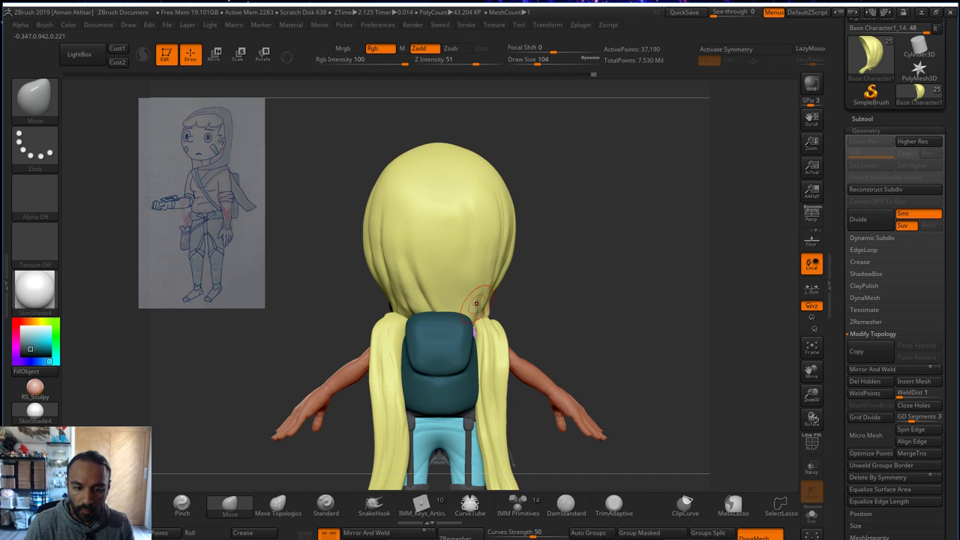
drag(668, 268, 636, 374)
alt+drag(650, 294, 648, 343)
- Activate the head, choose DamStandard at draw size 49, divide the mesh twice and delete its lower subdivision levels
alt+click(518, 328)
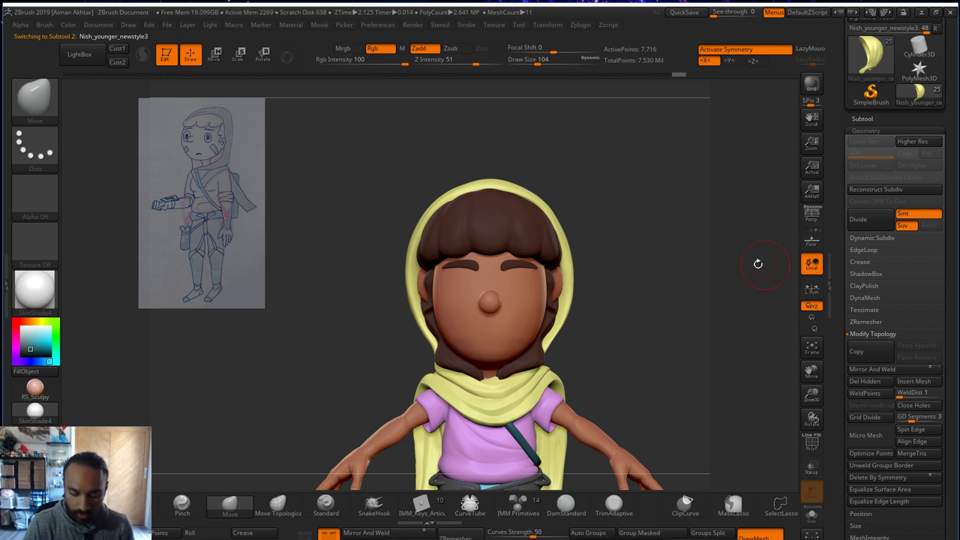
click(566, 504)
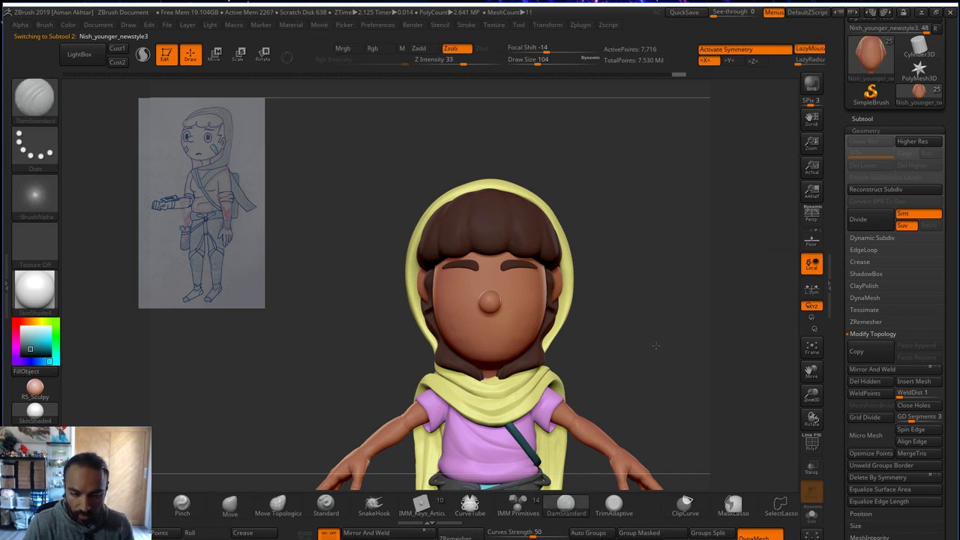
alt+drag(656, 345, 672, 357)
drag(461, 301, 449, 293)
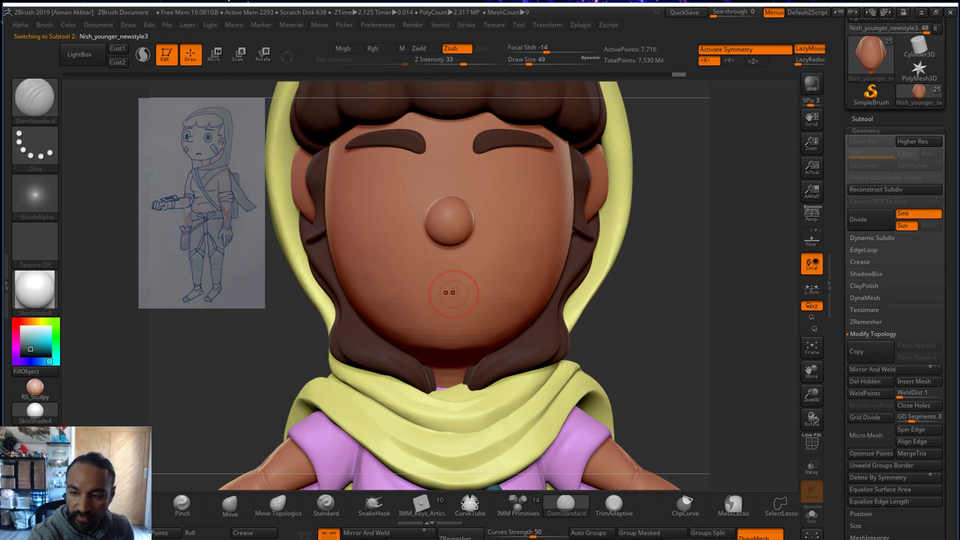
click(857, 217)
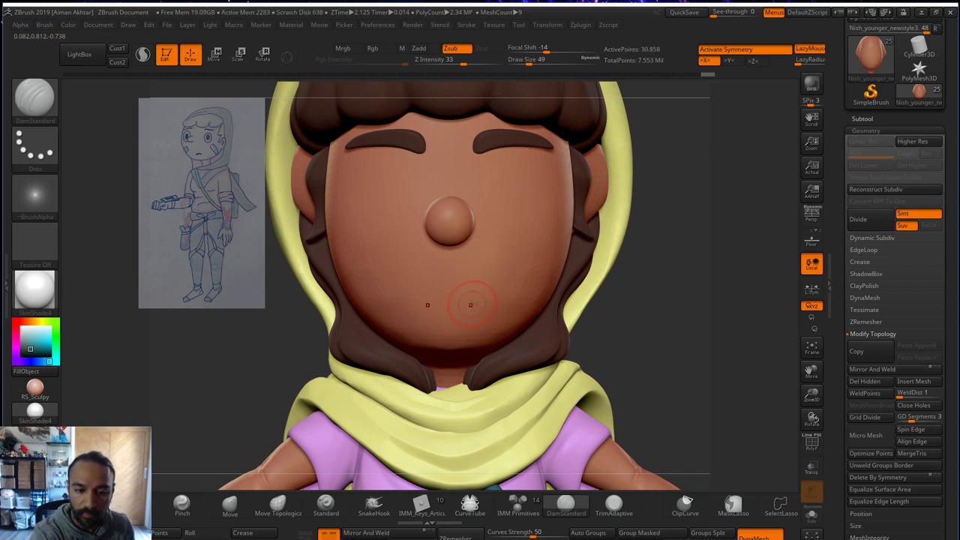
click(858, 219)
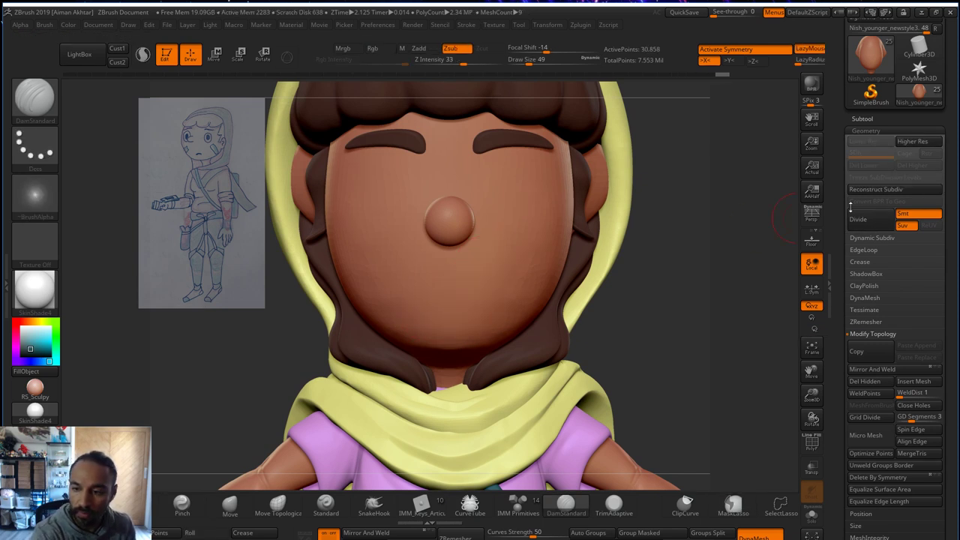
click(854, 166)
- Carve a small downturned mouth below the nose with symmetrical DamStandard strokes, redoing and smoothing the line
drag(463, 307, 449, 303)
key(ctrl+z)
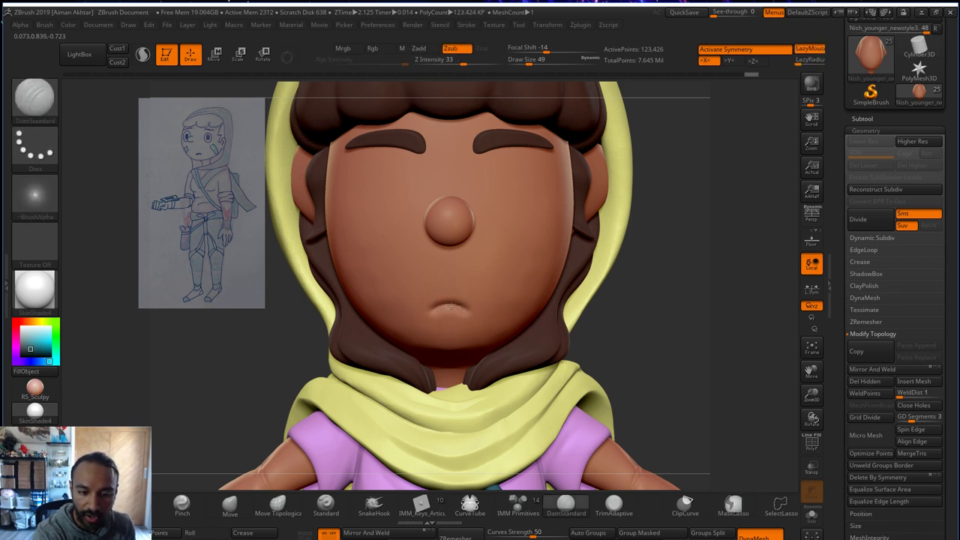
key(b)
key(d)
key(s)
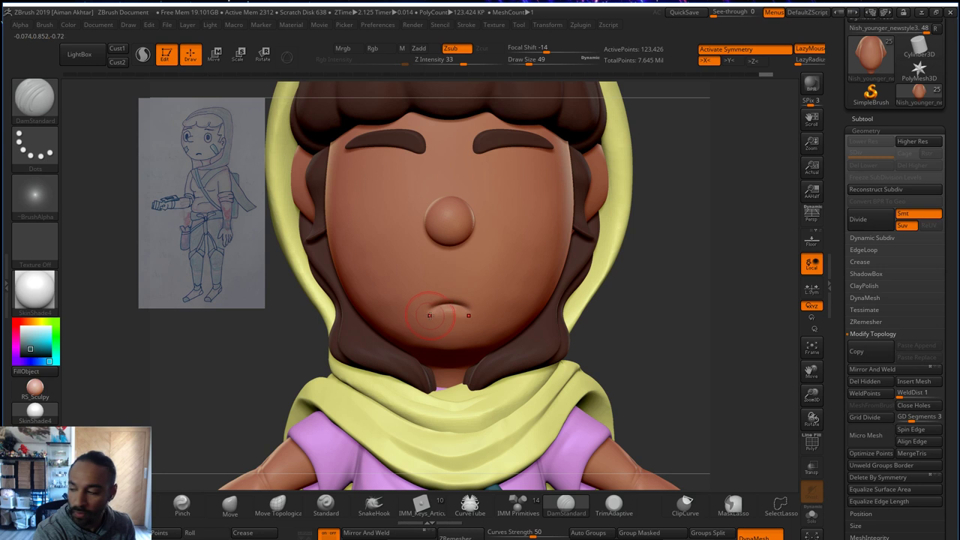
mouse_move(458, 312)
mouse_down()
mouse_move(468, 306)
mouse_move(420, 321)
mouse_up()
key(ctrl+z)
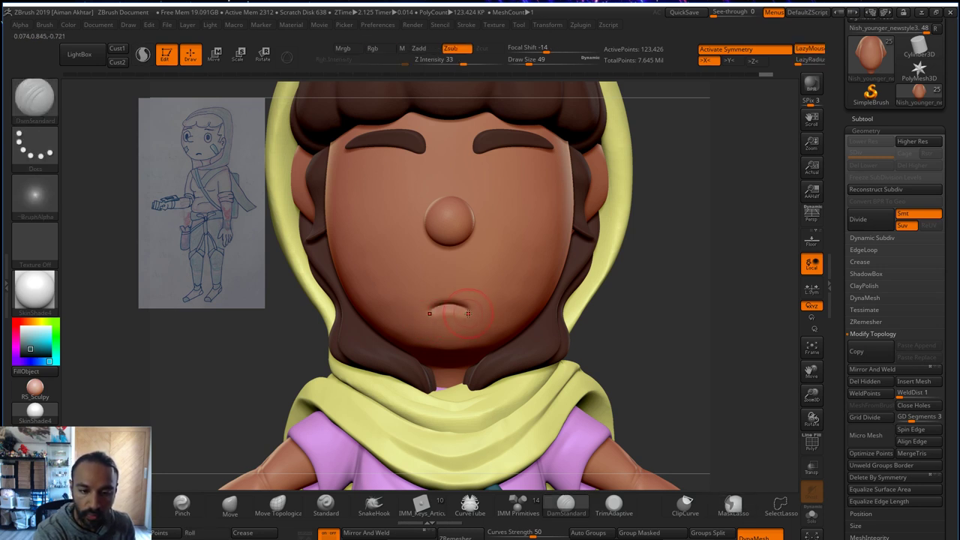
key(shift)
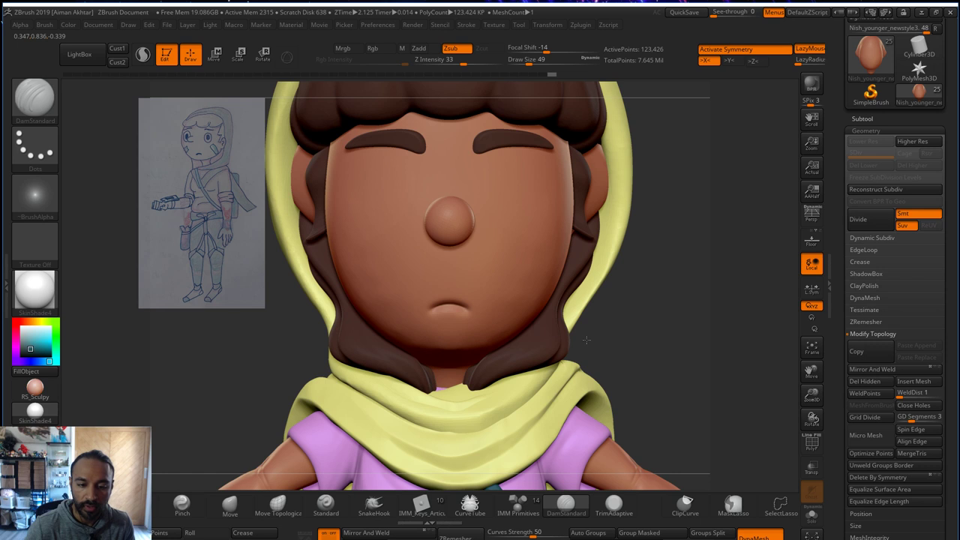
- Smooth the jaw beside the chin and set the brush's draw size to 97
mouse_move(586, 339)
alt+mouse_down()
mouse_move(568, 346)
mouse_move(585, 357)
mouse_move(329, 381)
mouse_move(619, 353)
mouse_move(640, 380)
alt+mouse_up()
key(shift)
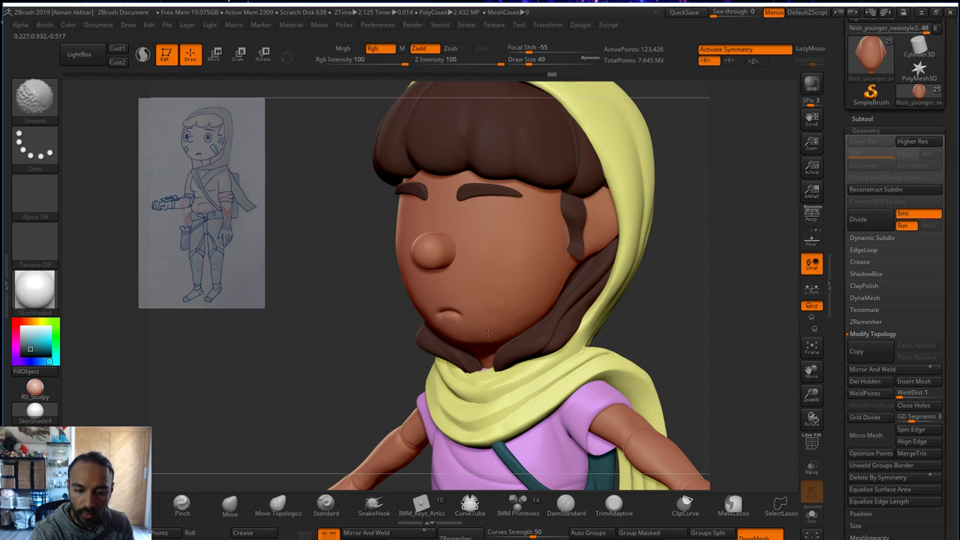
shift+drag(488, 334, 495, 330)
key(s)
mouse_move(503, 322)
mouse_down()
mouse_move(511, 322)
mouse_move(512, 353)
mouse_up()
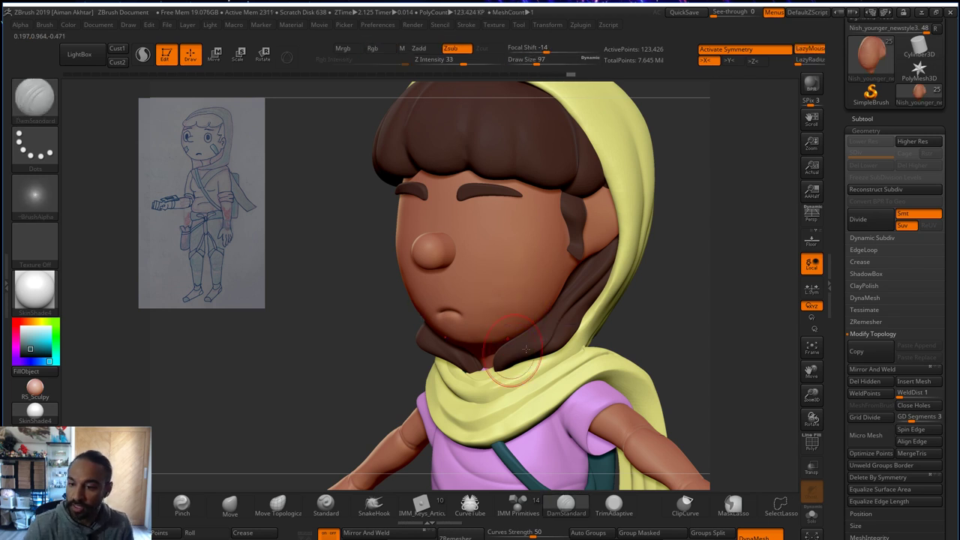
- Remesh the head with DynaMesh at a resolution of 408
click(877, 299)
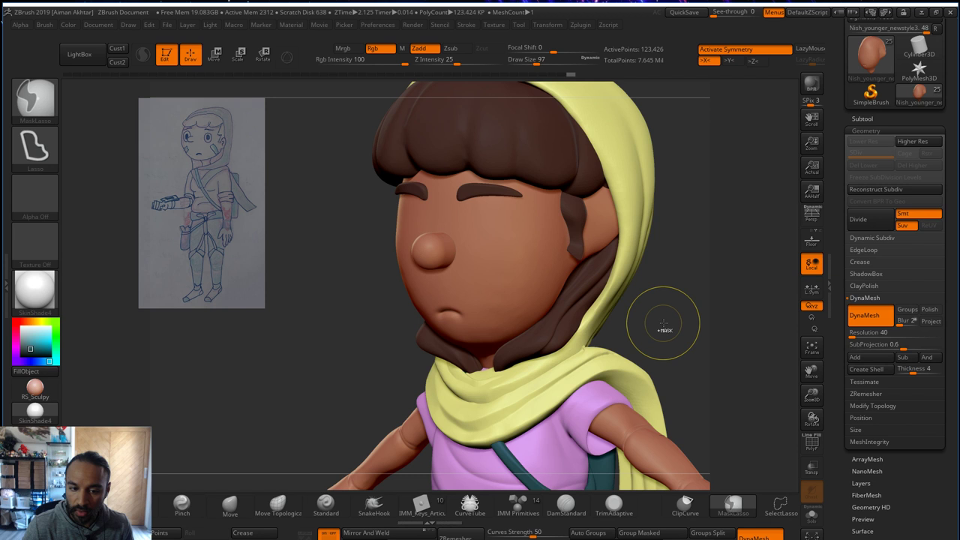
click(856, 336)
drag(859, 336, 863, 337)
key(ctrl)
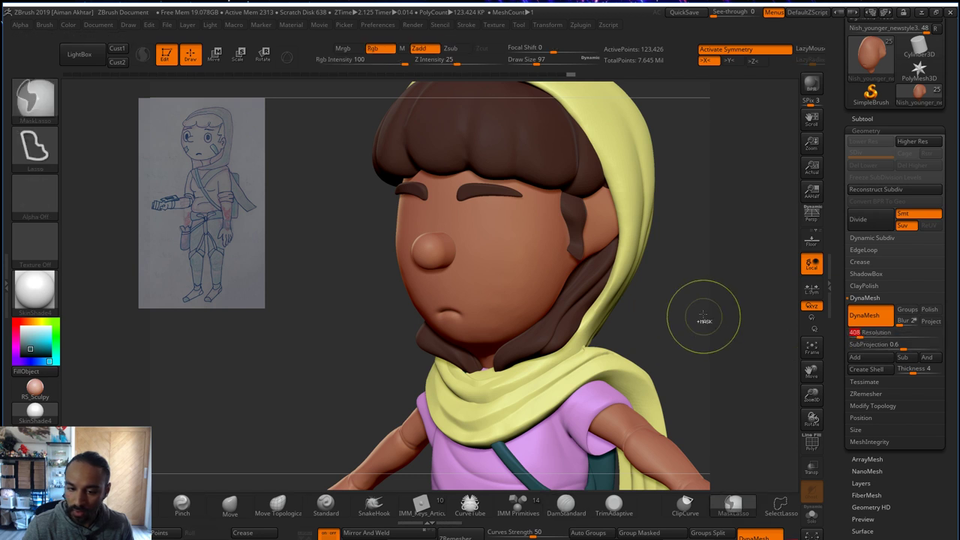
ctrl+click(631, 324)
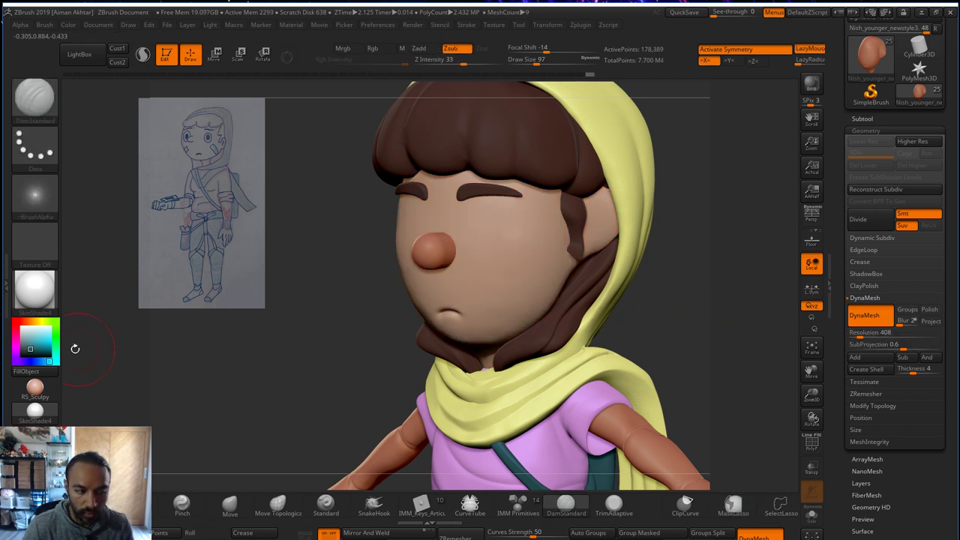
- Switch the material to RS_Sculpy and smooth the head's jawline beside the chin
click(35, 390)
click(36, 390)
shift+drag(498, 328, 513, 334)
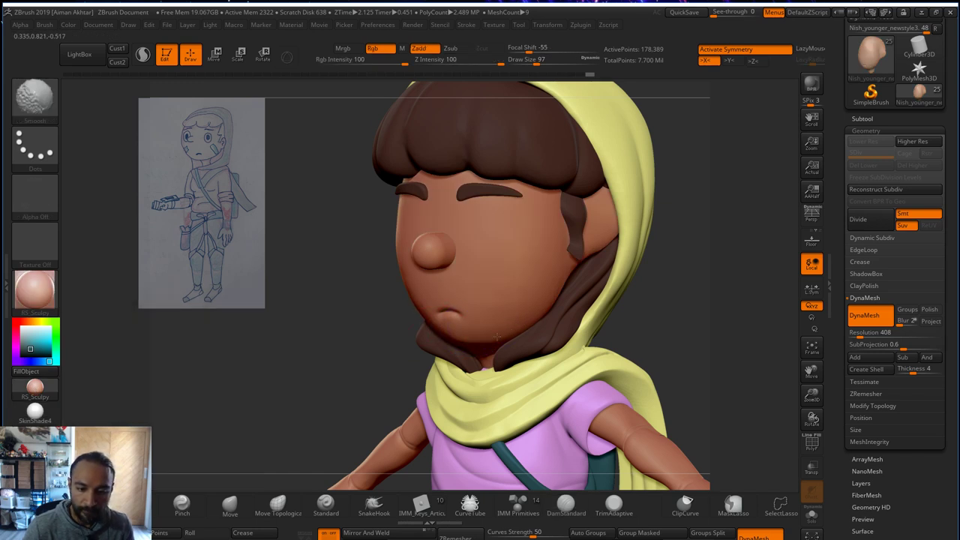
drag(681, 315, 752, 307)
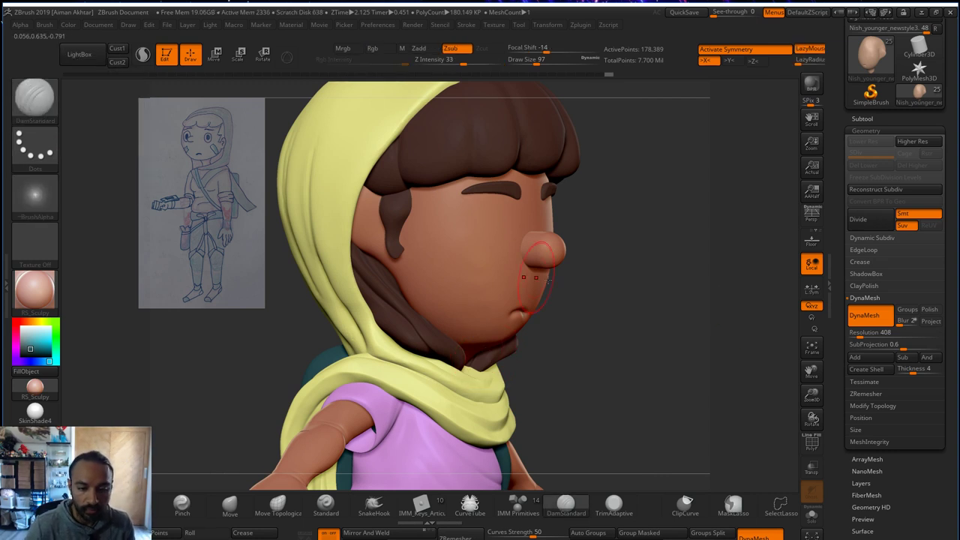
drag(636, 317, 596, 313)
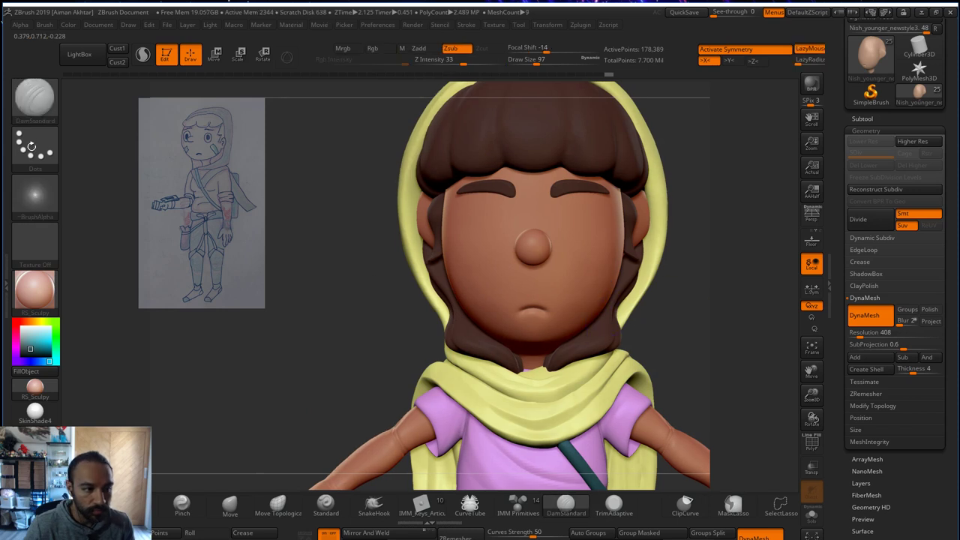
alt+drag(690, 315, 549, 331)
click(34, 108)
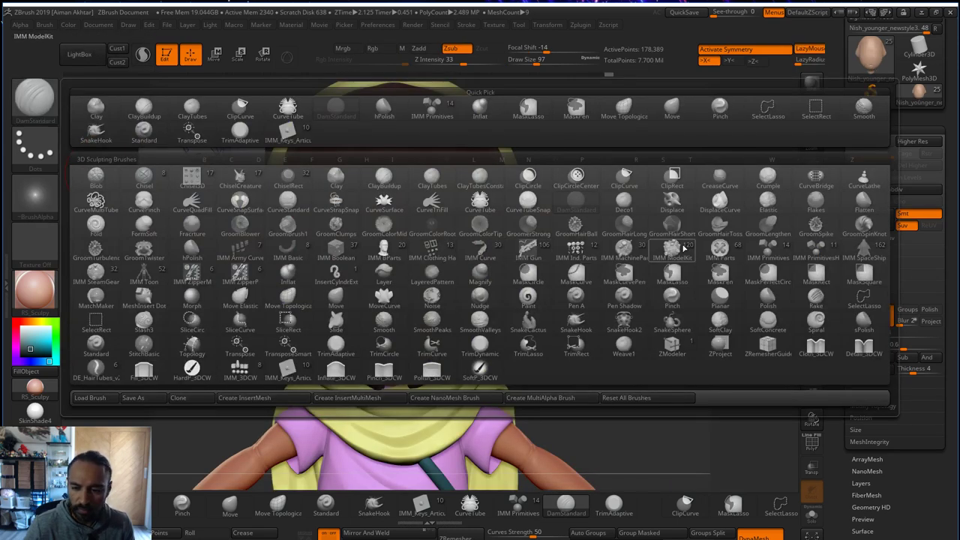
click(778, 253)
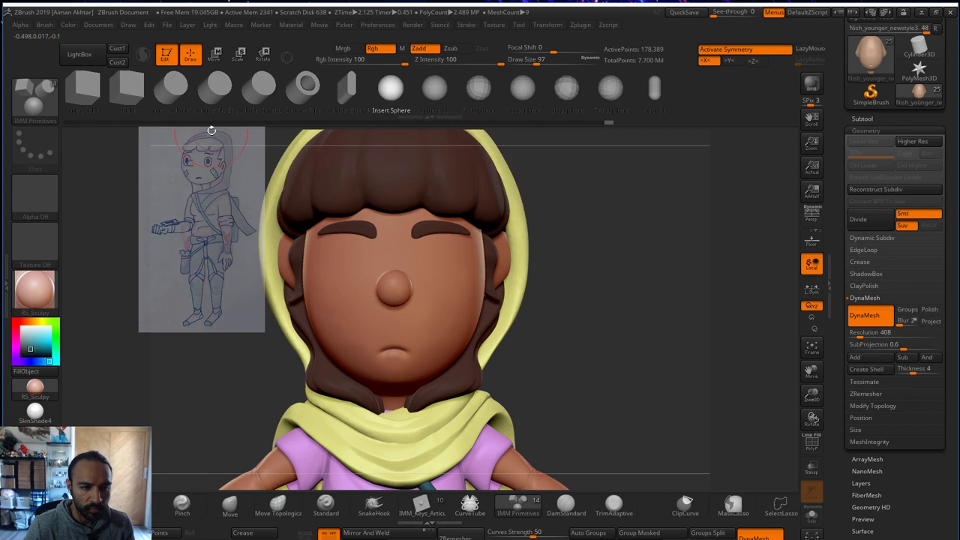
key(b)
key(m)
key(v)
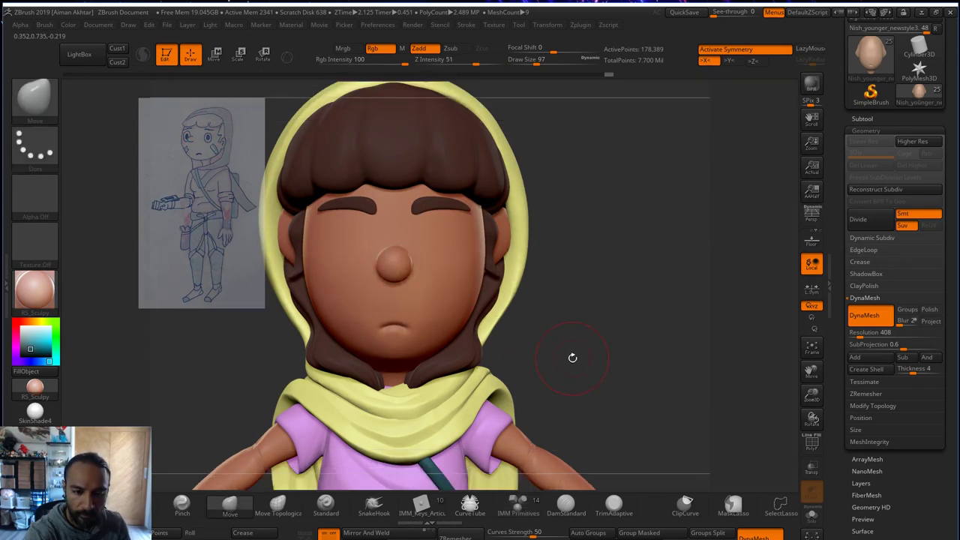
- Lasso-mask a curved band across each cheek with symmetry, undoing the first attempt and redrawing it as a longer band
ctrl+drag(458, 290, 480, 338)
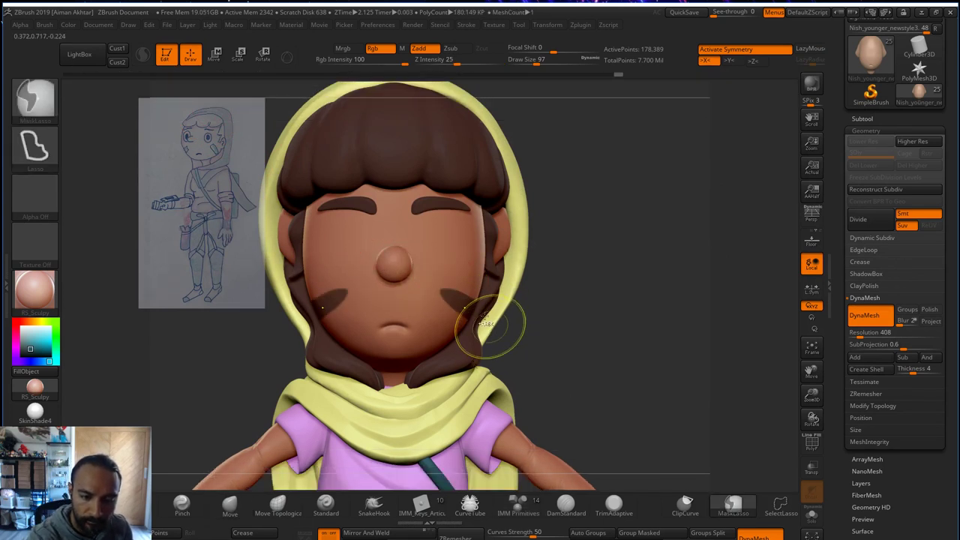
key(ctrl+z)
mouse_move(453, 275)
ctrl+mouse_down()
mouse_move(445, 285)
mouse_move(488, 330)
ctrl+mouse_up()
drag(621, 260, 623, 250)
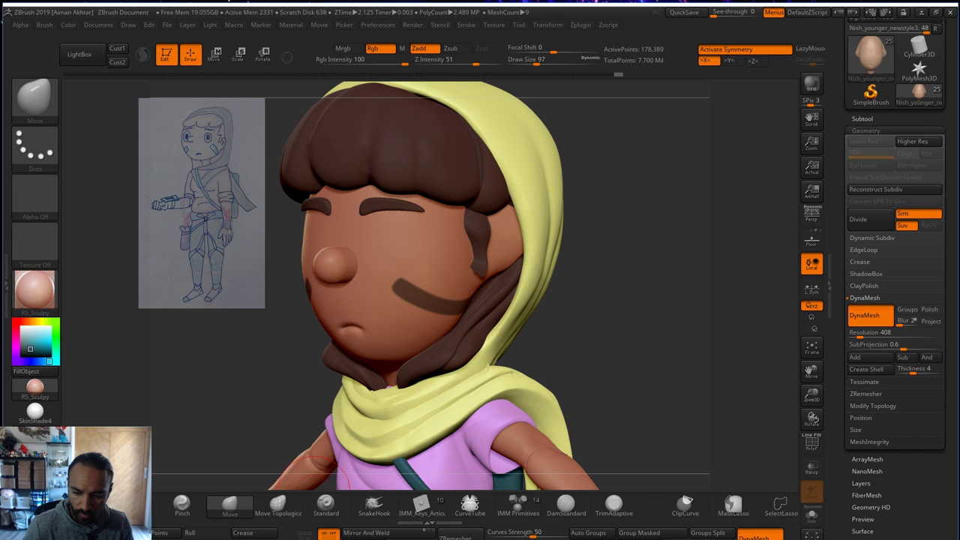
- Isolate the head, trim the rear end of the cheek mask behind the jaw, and show the other parts again
click(811, 515)
mouse_move(583, 323)
mouse_down()
mouse_move(544, 278)
mouse_move(528, 274)
mouse_up()
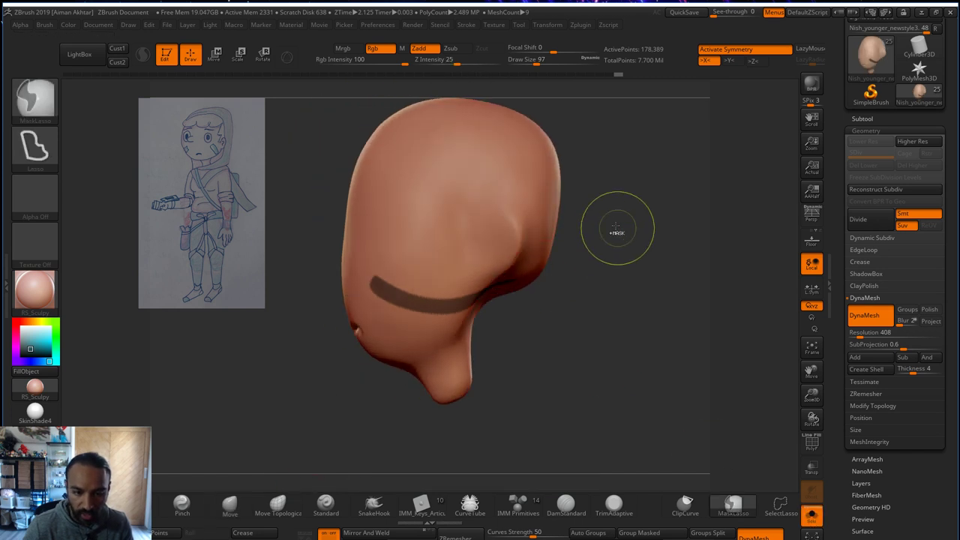
mouse_move(611, 221)
ctrl+mouse_down()
mouse_move(442, 392)
mouse_move(525, 495)
ctrl+mouse_up()
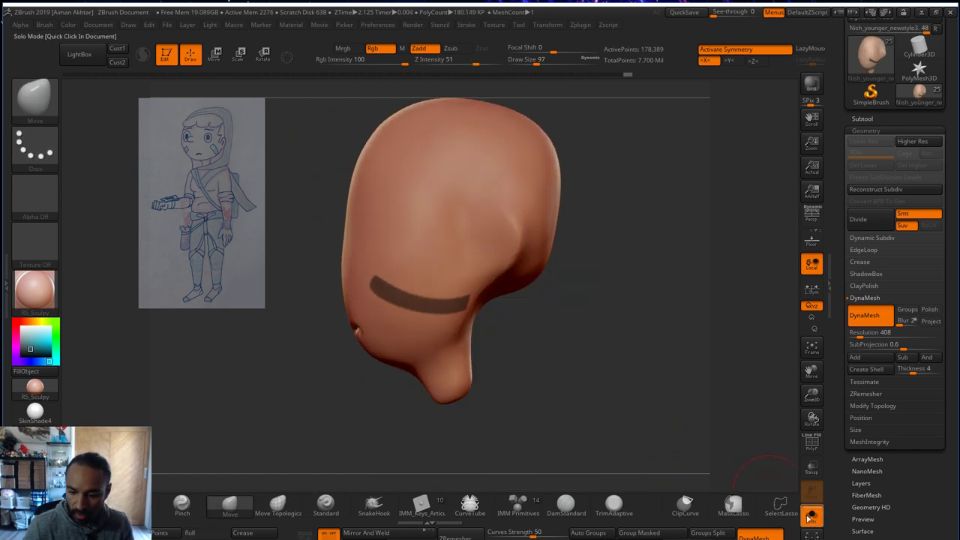
click(811, 515)
- Extract the masked cheek bands as a new subtool with a thickness of 0.02 and accept the result
click(862, 119)
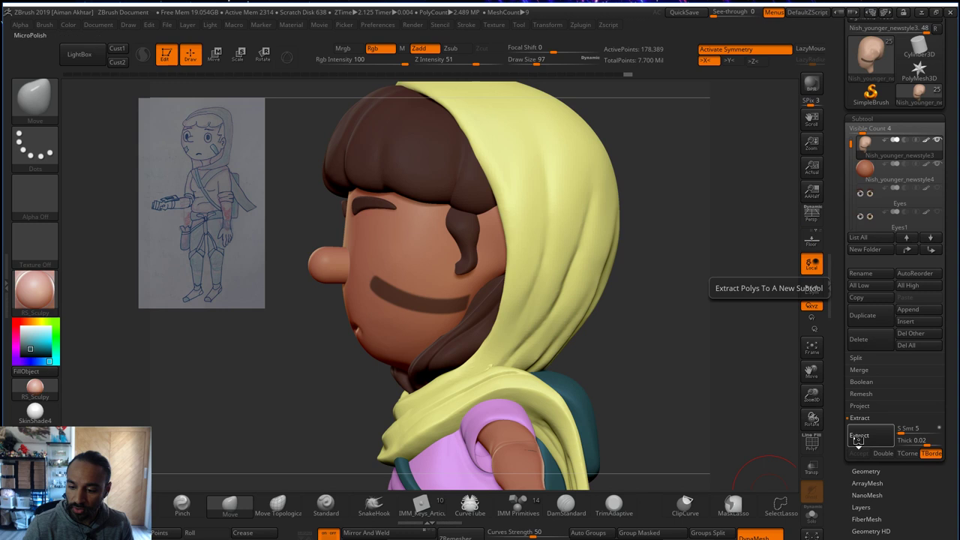
click(858, 435)
click(859, 453)
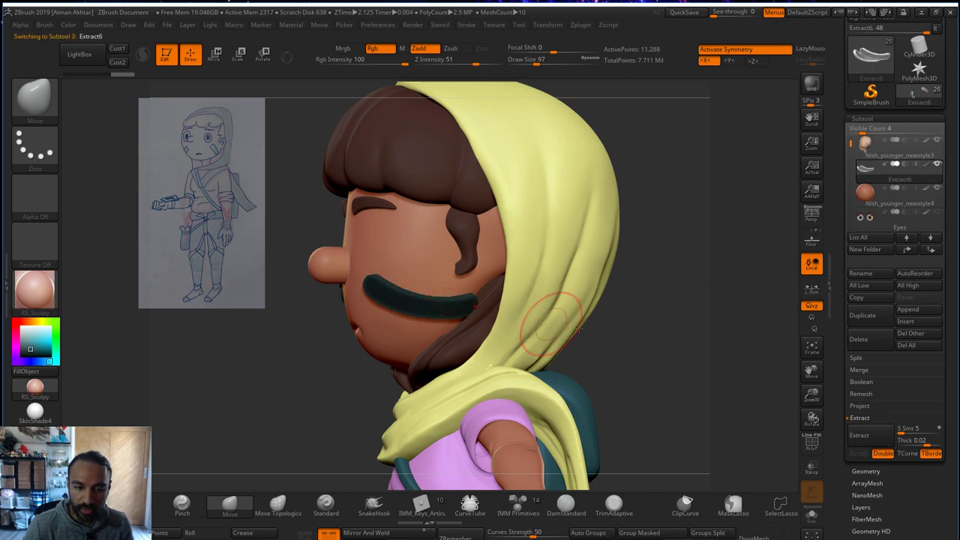
- Smooth the extracted cheek strips on both sides to make them thinner and softer
drag(586, 330, 780, 391)
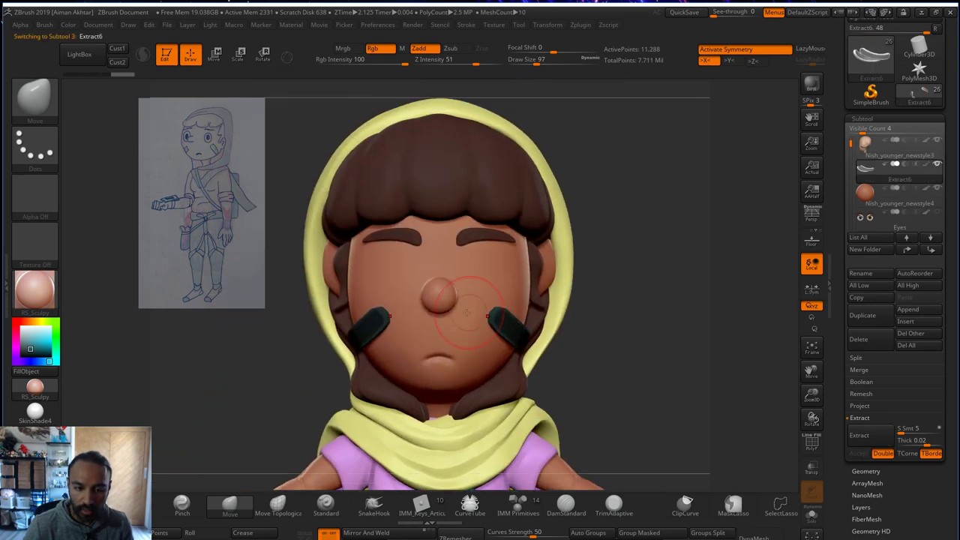
key(shift)
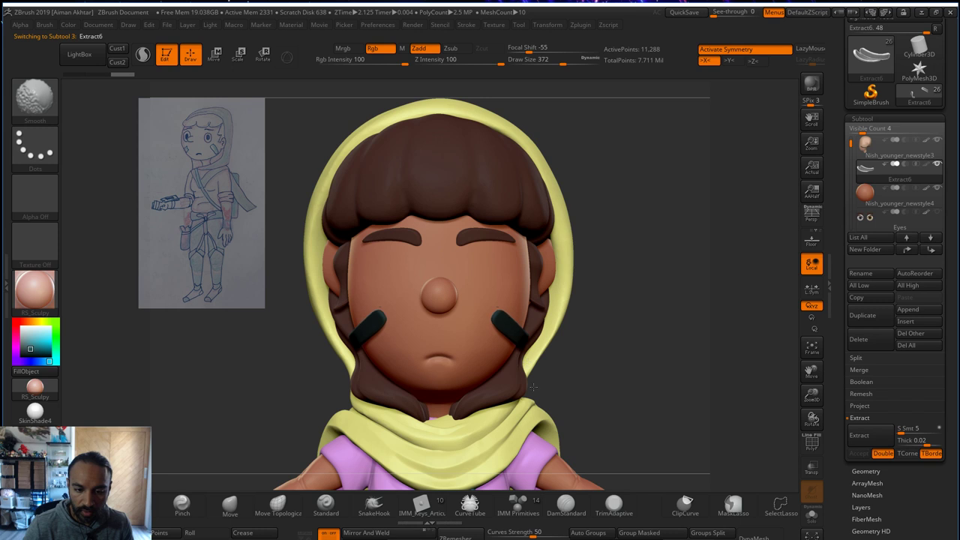
right_drag(576, 377, 590, 356)
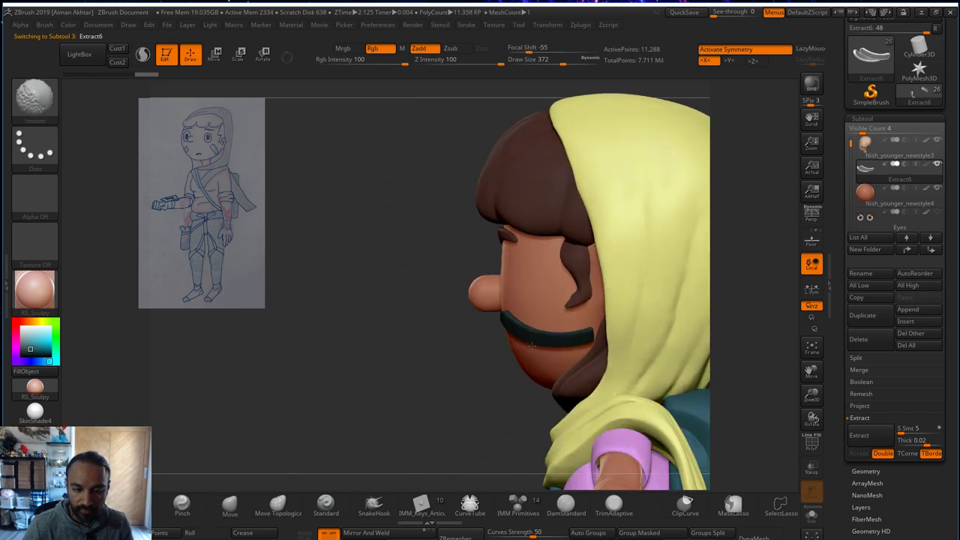
drag(471, 425, 491, 442)
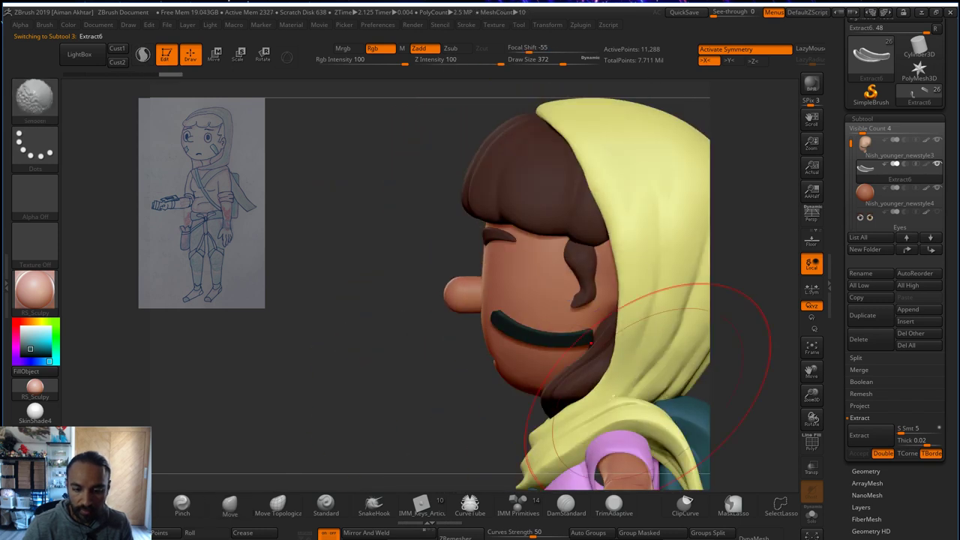
drag(392, 383, 464, 390)
- Move the cheek strips slightly inward against the face with a Transpose line and return to the Move brush
mouse_move(459, 444)
ctrl+mouse_down()
mouse_move(324, 208)
mouse_move(360, 217)
ctrl+mouse_up()
click(215, 54)
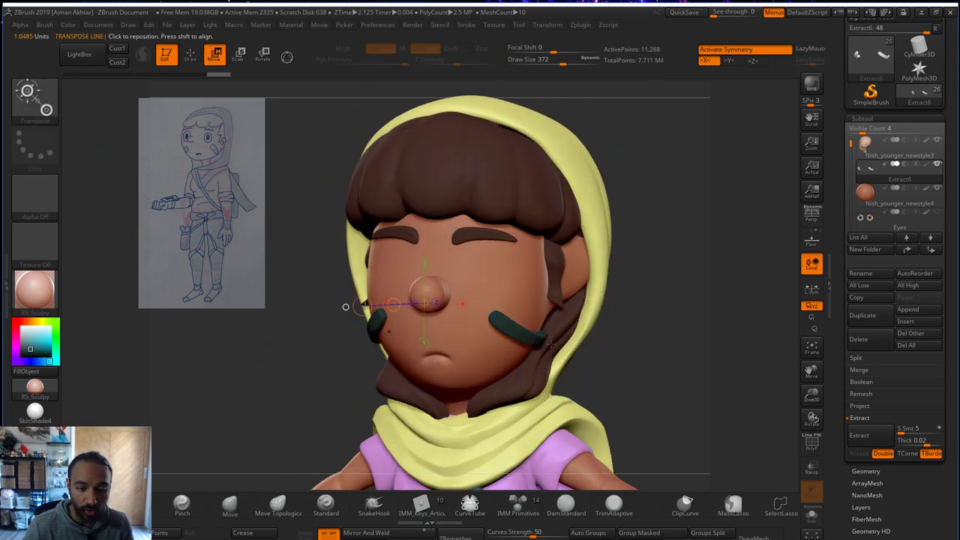
click(534, 336)
drag(651, 281, 731, 224)
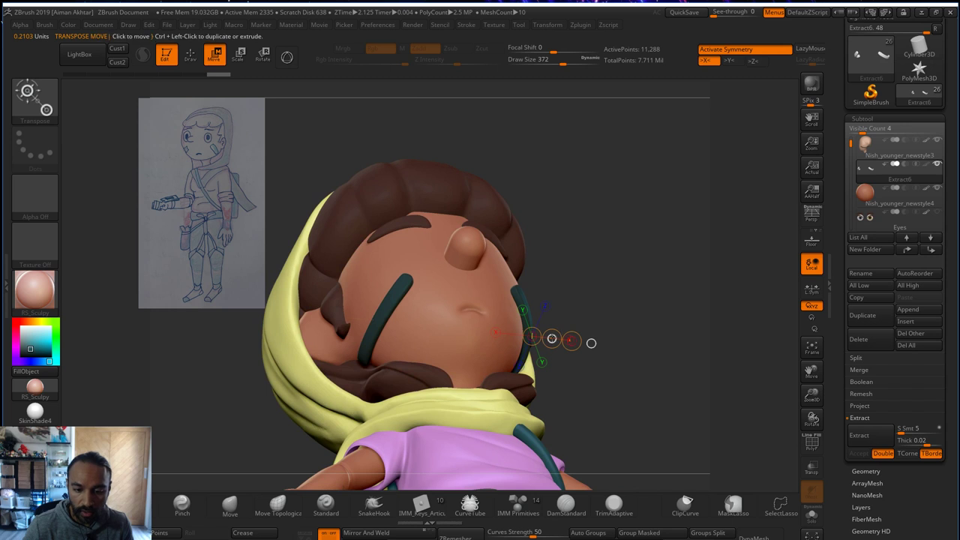
drag(552, 338, 549, 338)
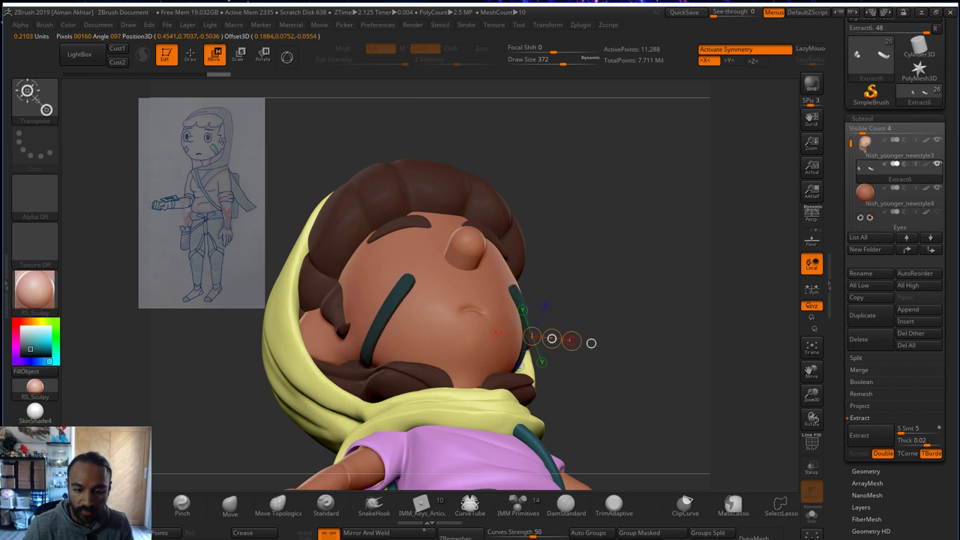
shift+drag(587, 311, 583, 314)
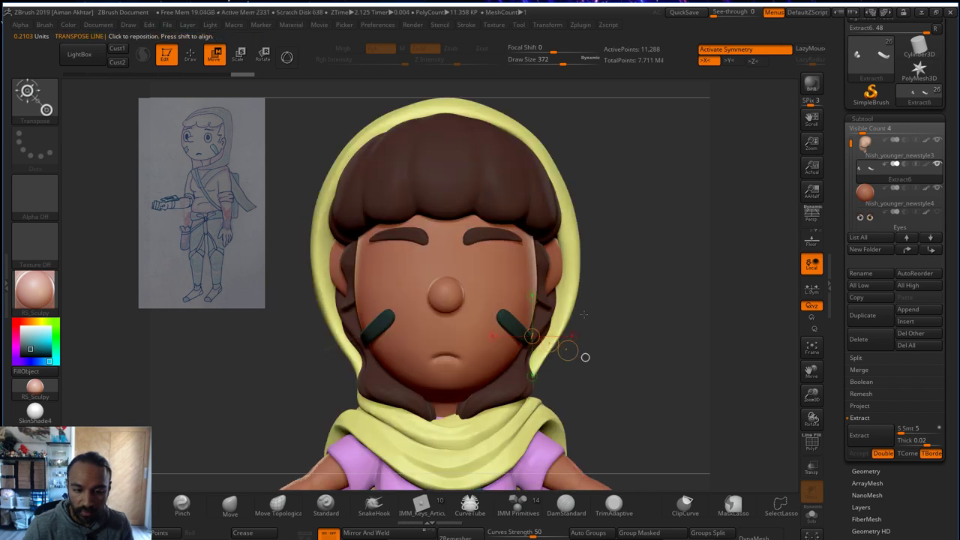
key(q)
key(b)
key(m)
key(v)
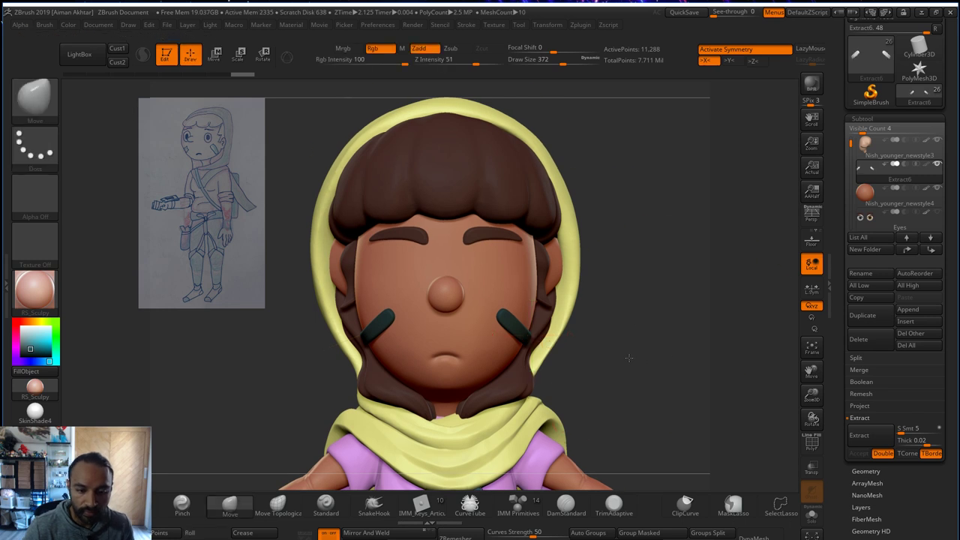
- Switch the material to SkinShade4 and recolour the cheek strips brown
key(f)
mouse_move(566, 355)
alt+mouse_down()
mouse_move(673, 364)
mouse_move(648, 367)
mouse_move(660, 390)
alt+mouse_up()
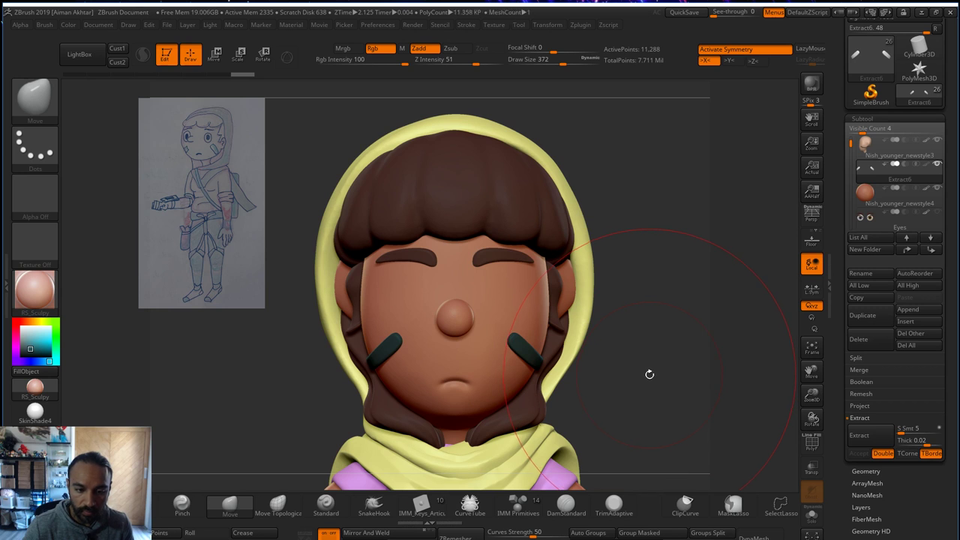
click(34, 412)
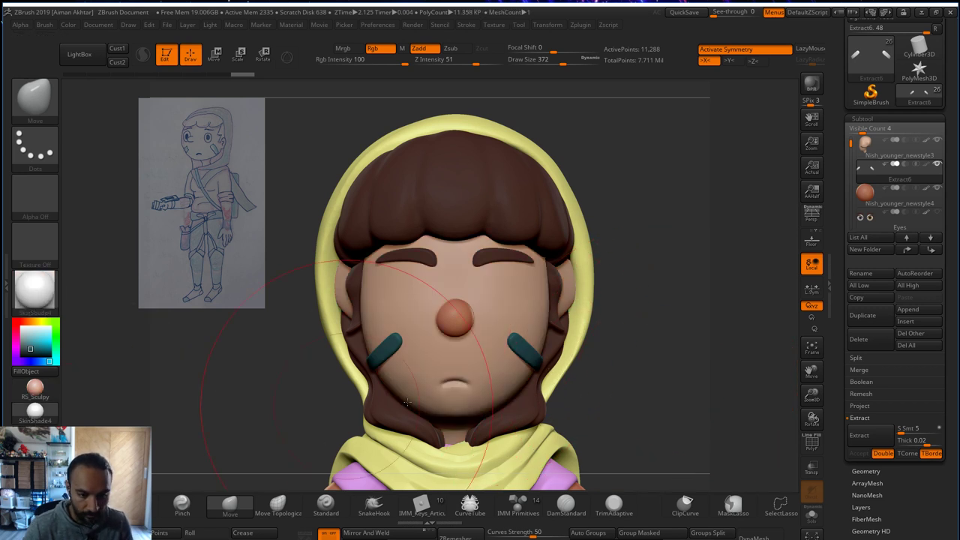
ctrl+right_drag(406, 402, 553, 311)
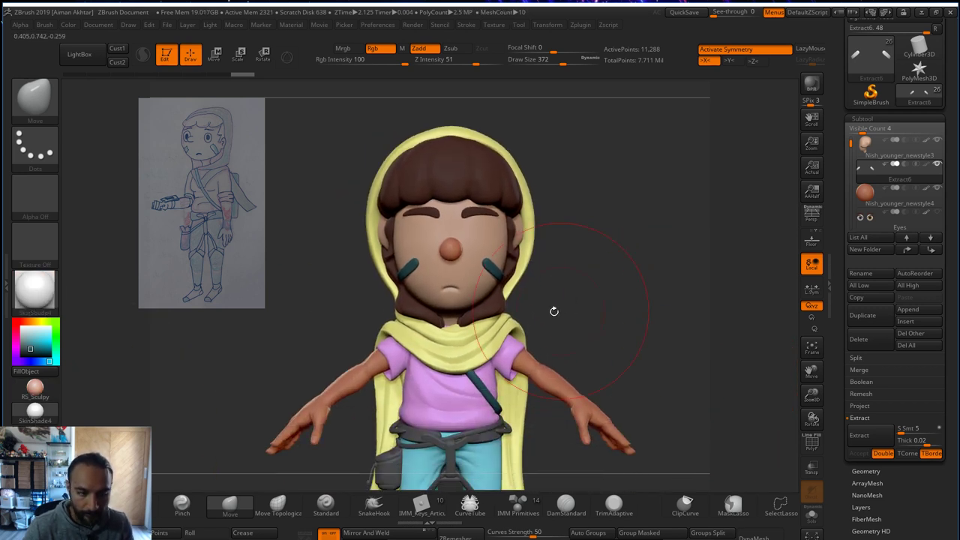
drag(30, 341, 548, 378)
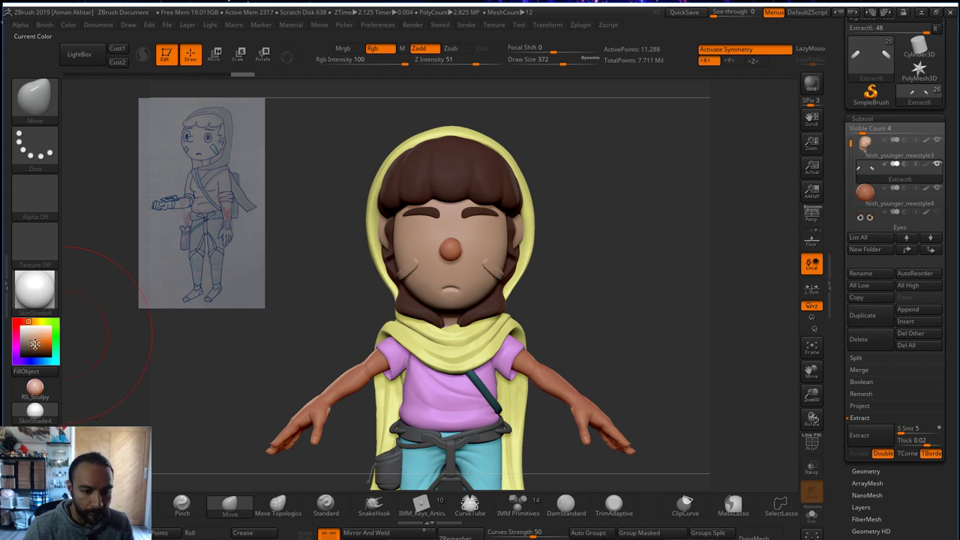
click(34, 343)
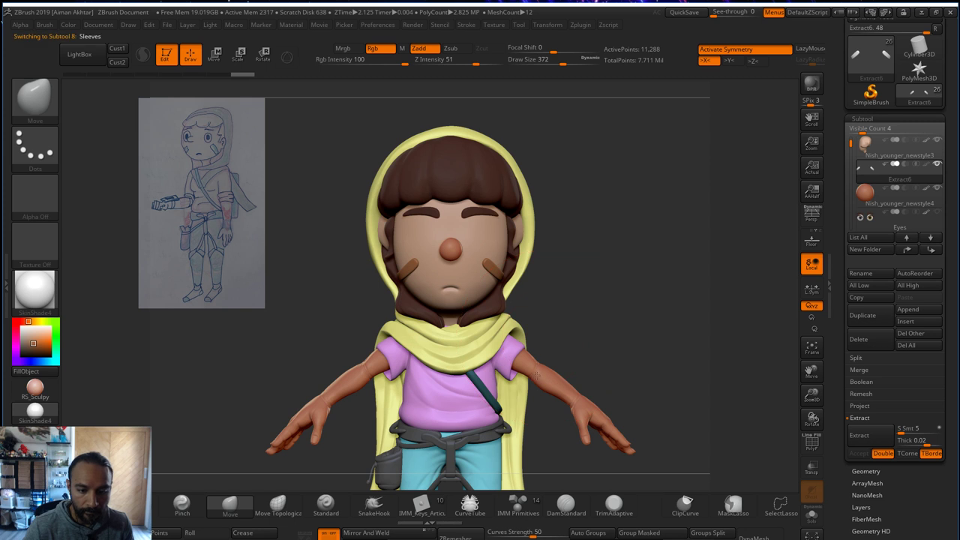
- Fill the arms with the SkinShade4 material and a brown skin colour, adjusting the shade to RGB 153, 100, 66
click(67, 24)
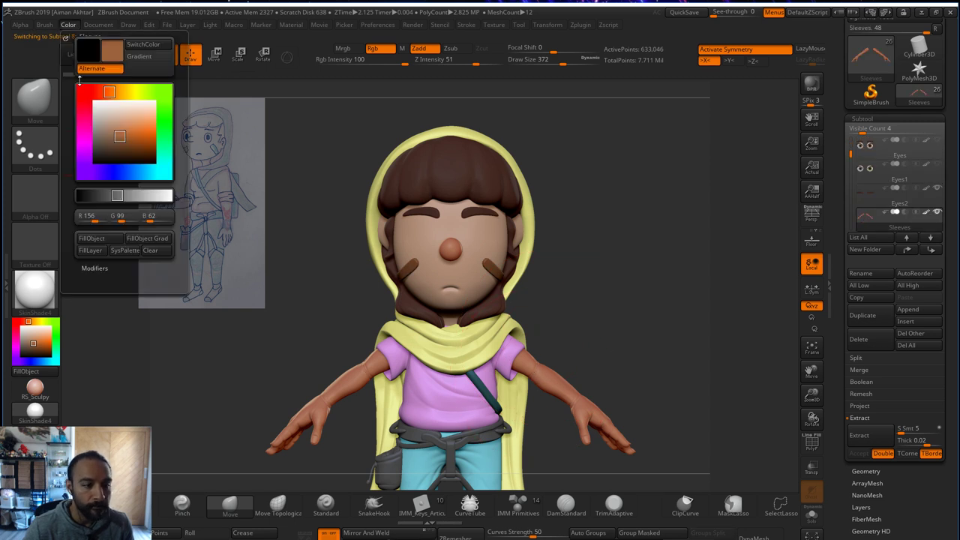
click(117, 237)
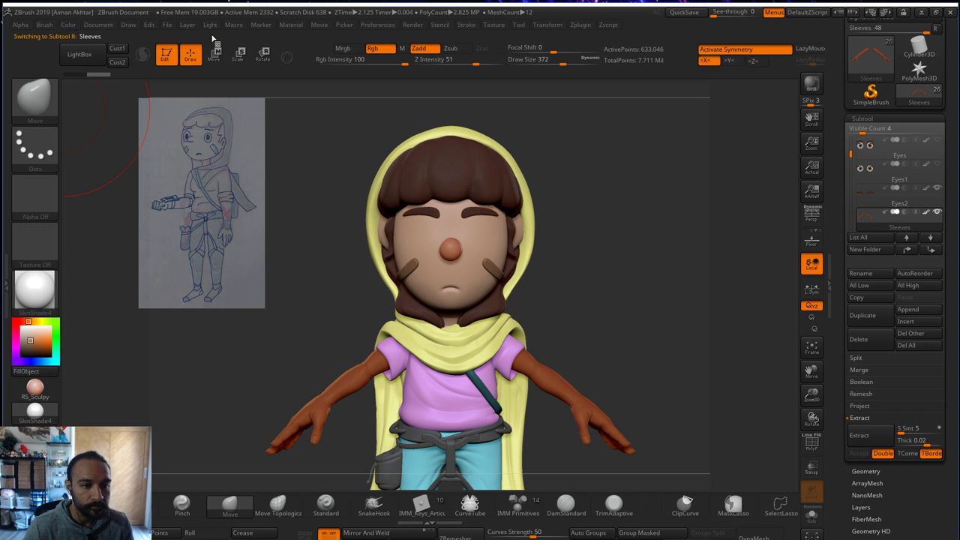
click(340, 49)
click(67, 25)
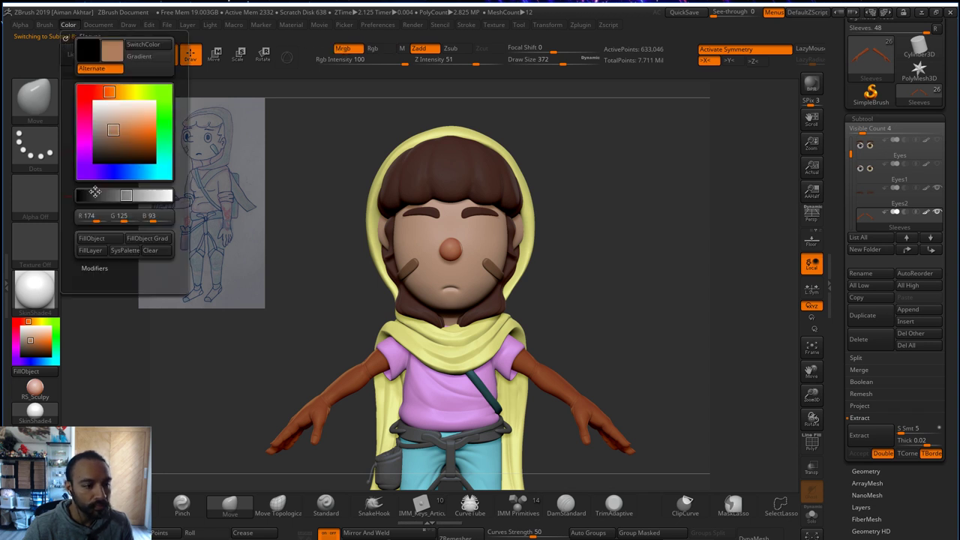
click(94, 240)
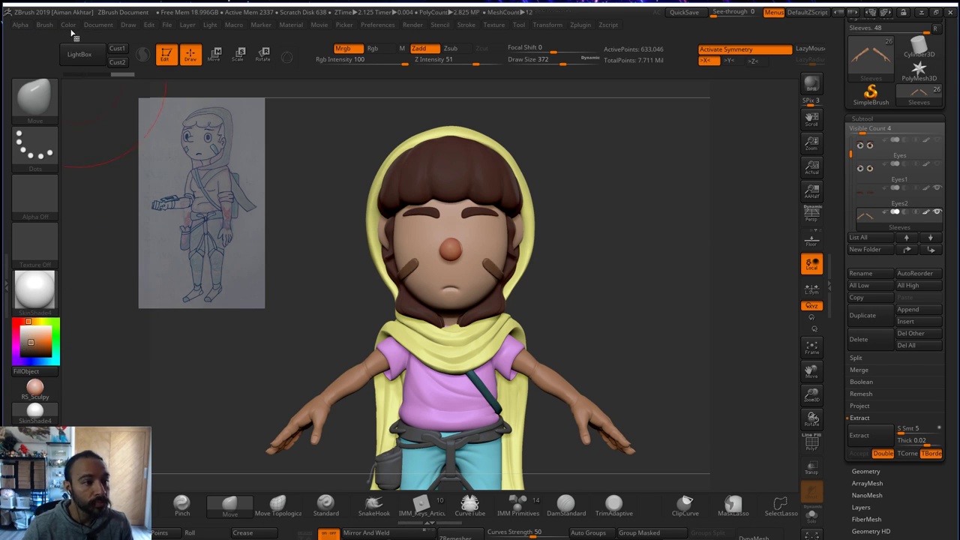
click(69, 25)
click(106, 238)
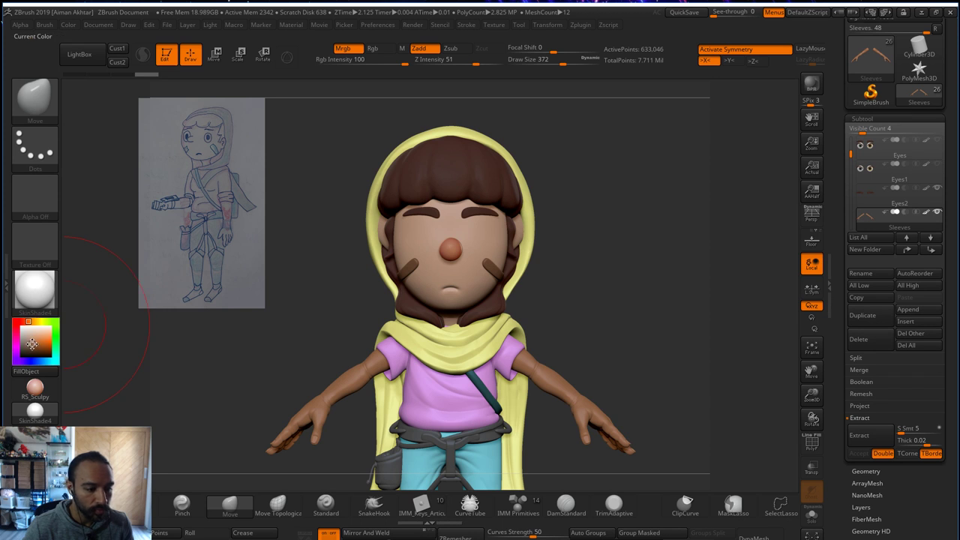
click(68, 24)
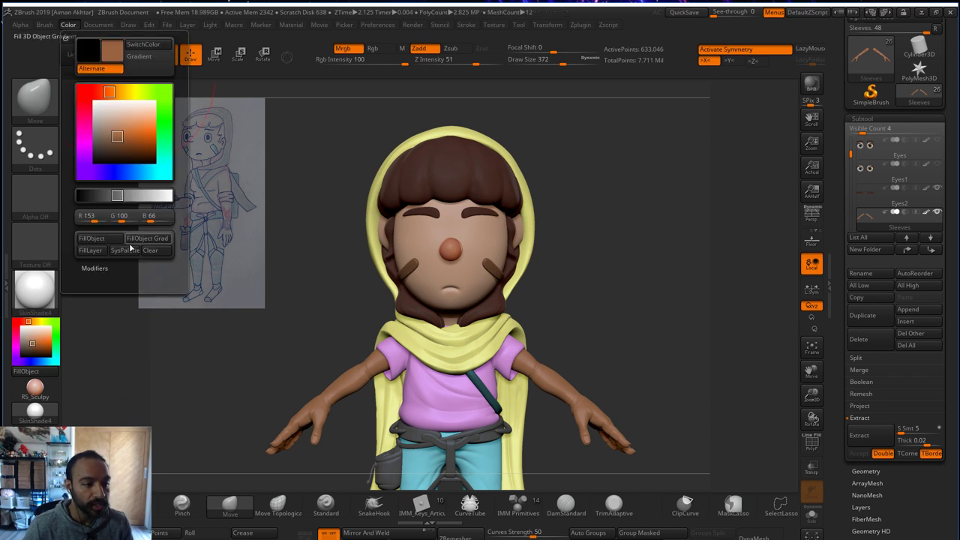
- Select the head and fill it with the SkinShade4 material and the arms' brown skin colour
alt+click(458, 247)
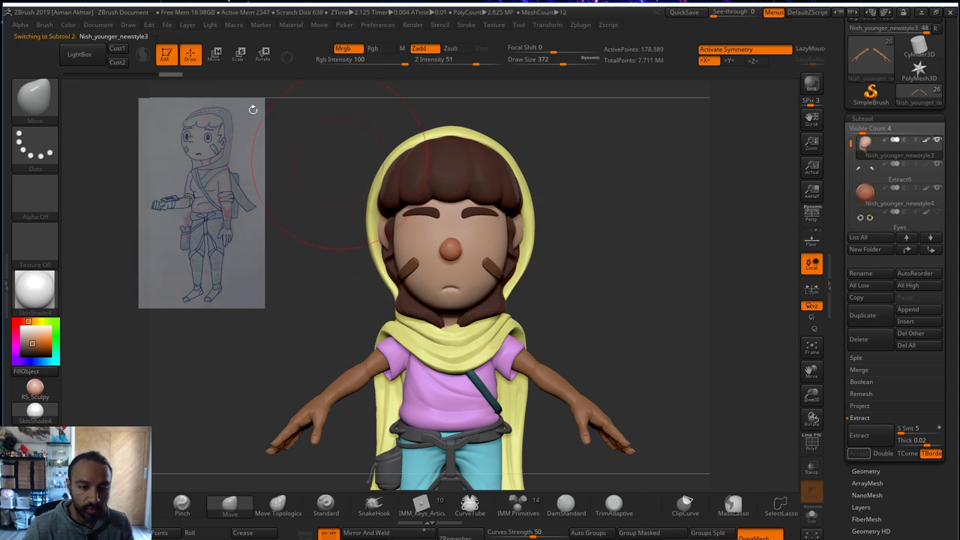
click(67, 25)
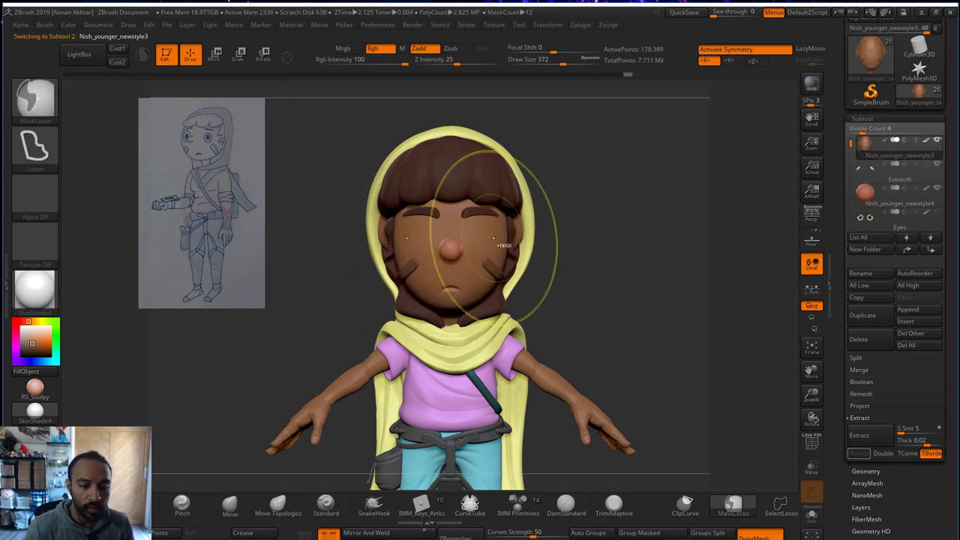
click(67, 25)
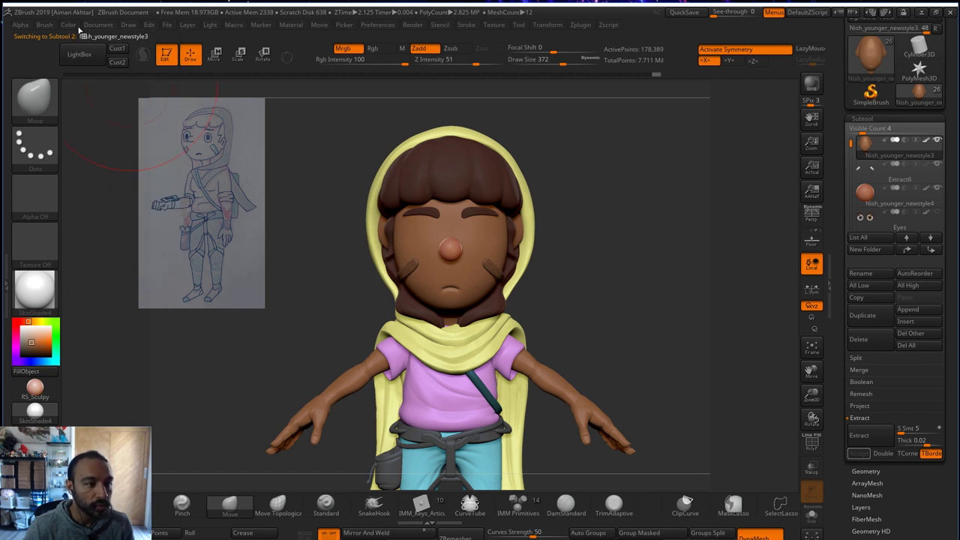
click(70, 26)
click(92, 238)
- Fill the nose with the SkinShade4 material and the head's brown skin colour, and reselect the arms
alt+click(453, 250)
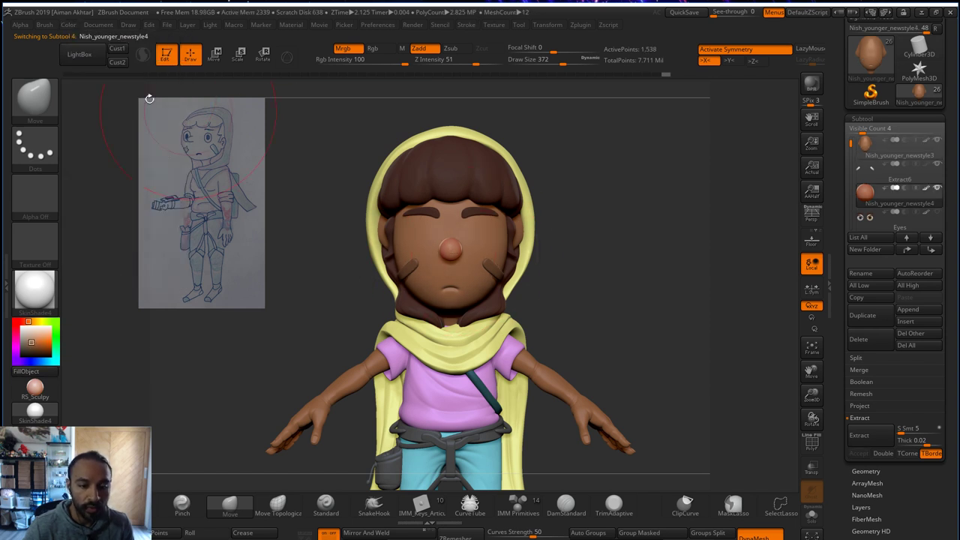
click(66, 25)
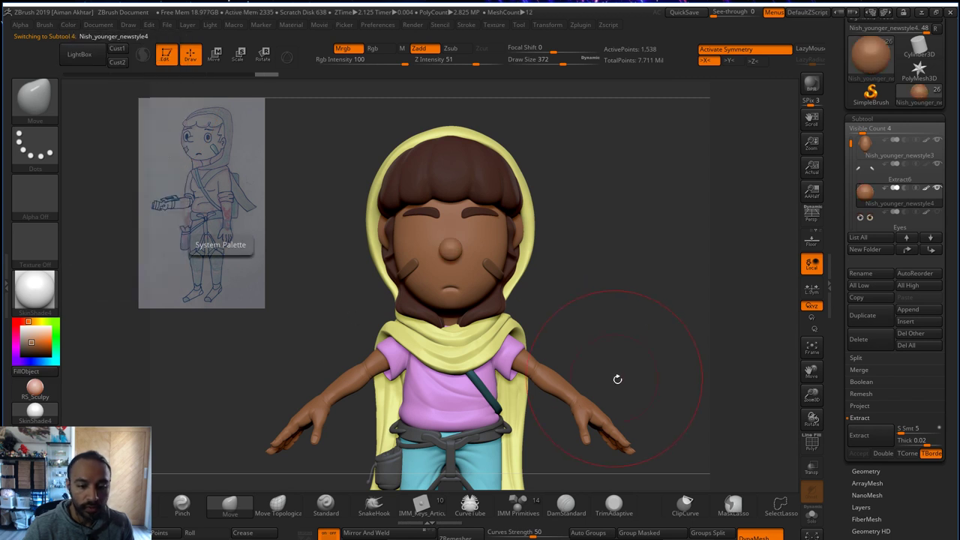
alt+click(538, 371)
click(68, 25)
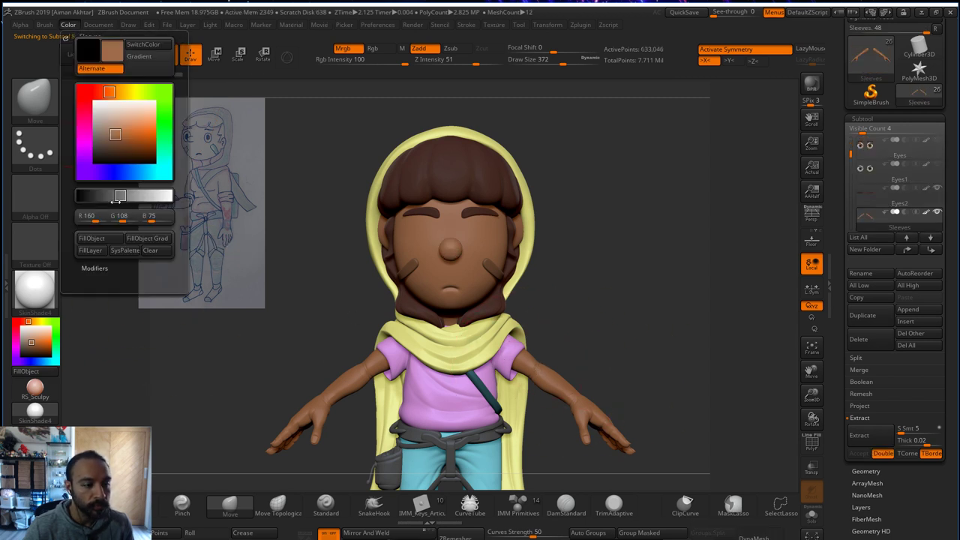
- Select the head subtool and set the brush draw size to 51 for work on the face
drag(520, 294, 636, 315)
mouse_move(639, 390)
alt+mouse_down()
mouse_move(653, 313)
mouse_move(699, 322)
mouse_move(672, 348)
mouse_move(677, 392)
alt+mouse_up()
key(s)
drag(449, 266, 433, 267)
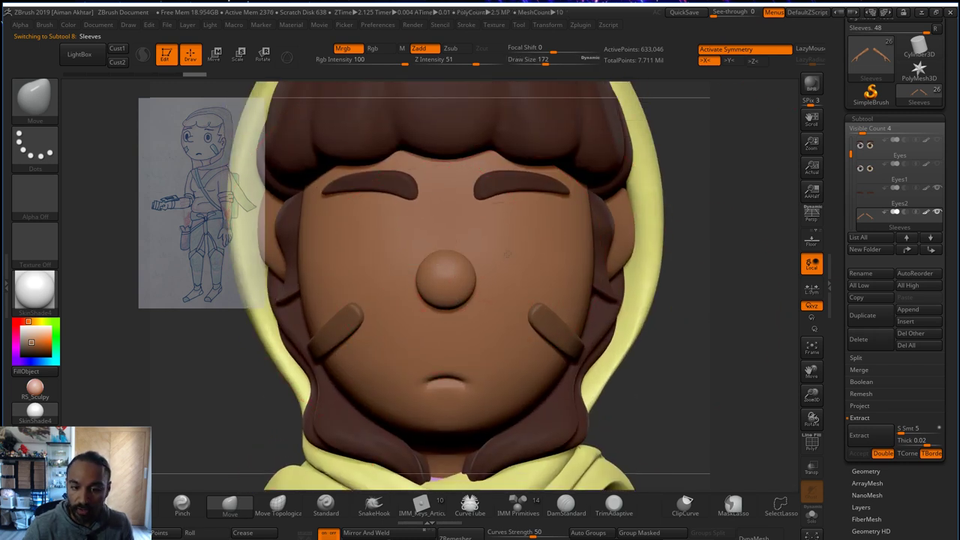
alt+click(516, 253)
key(s)
drag(505, 256, 488, 256)
click(39, 105)
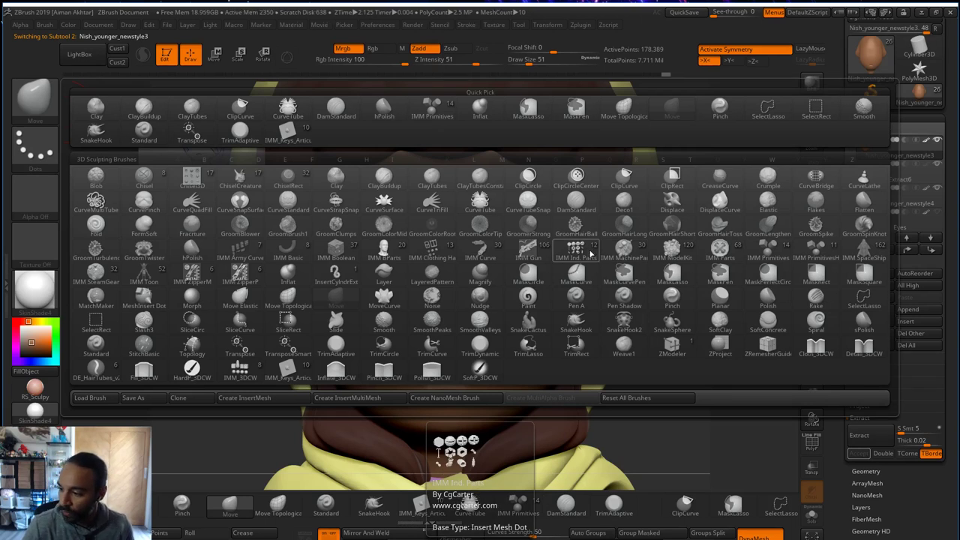
click(763, 257)
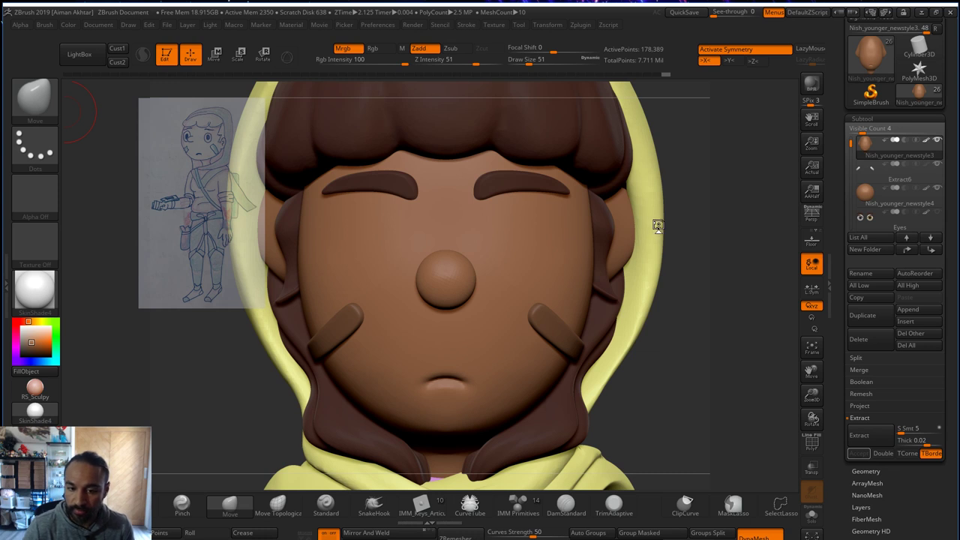
- Save the tool as Nish_younger_newstyle2 in the Younger Nish folder, overwriting the existing file
drag(660, 410, 668, 407)
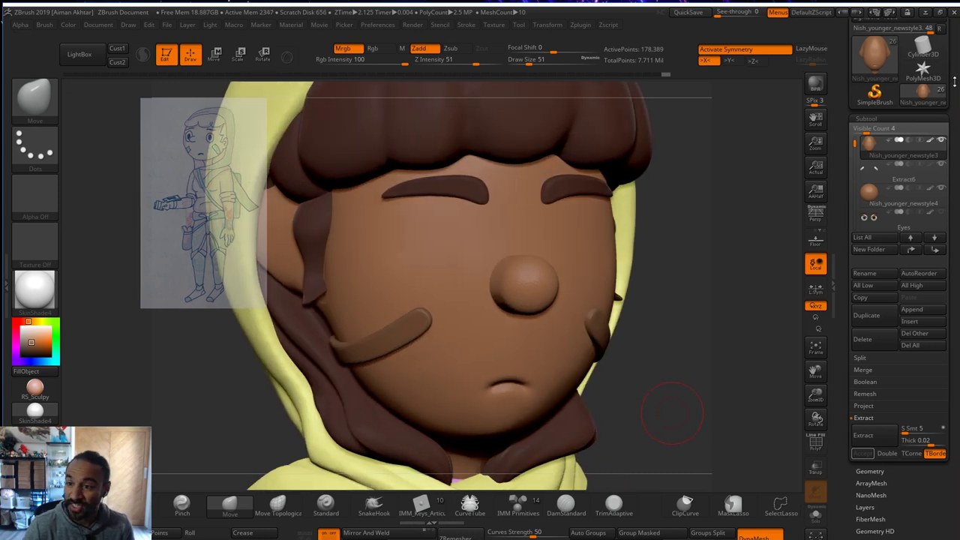
scroll(955, 83, up, 3)
click(912, 41)
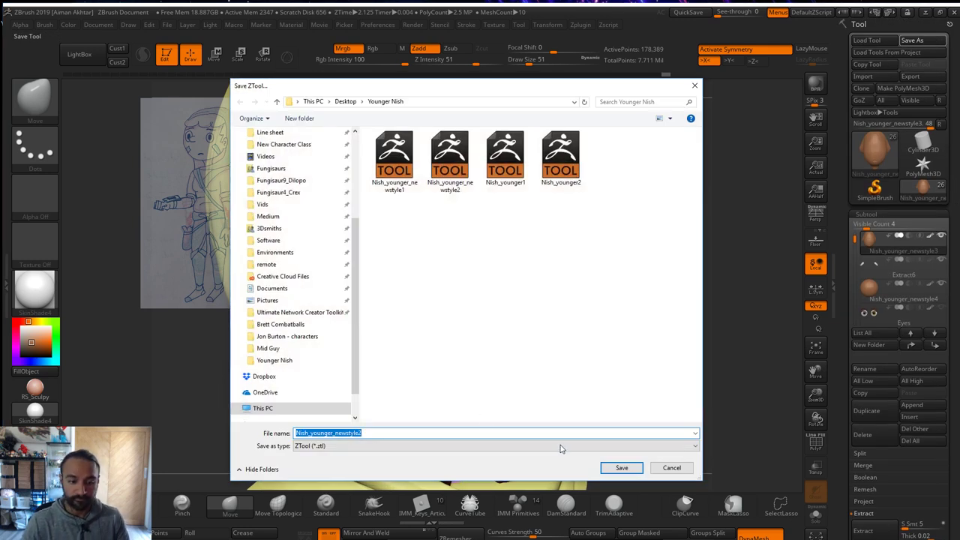
click(622, 467)
click(515, 300)
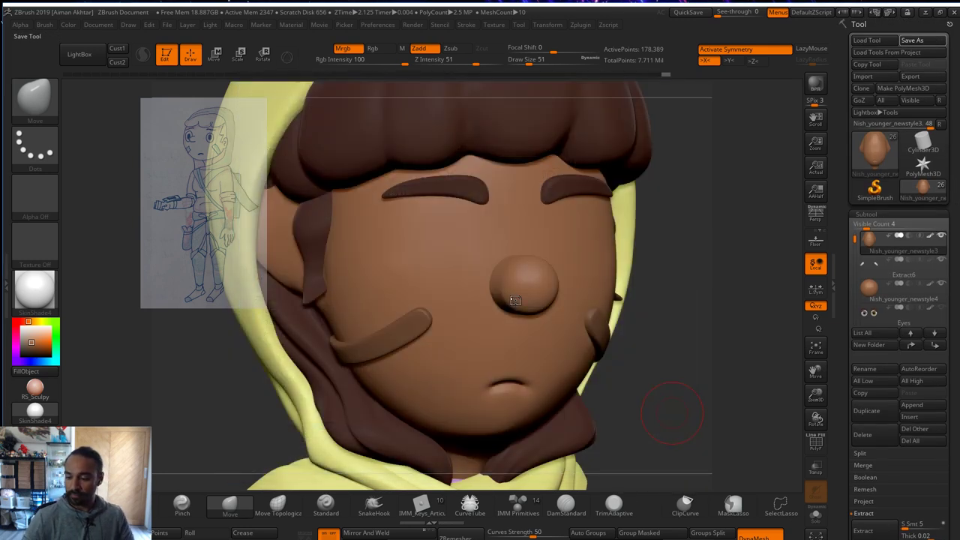
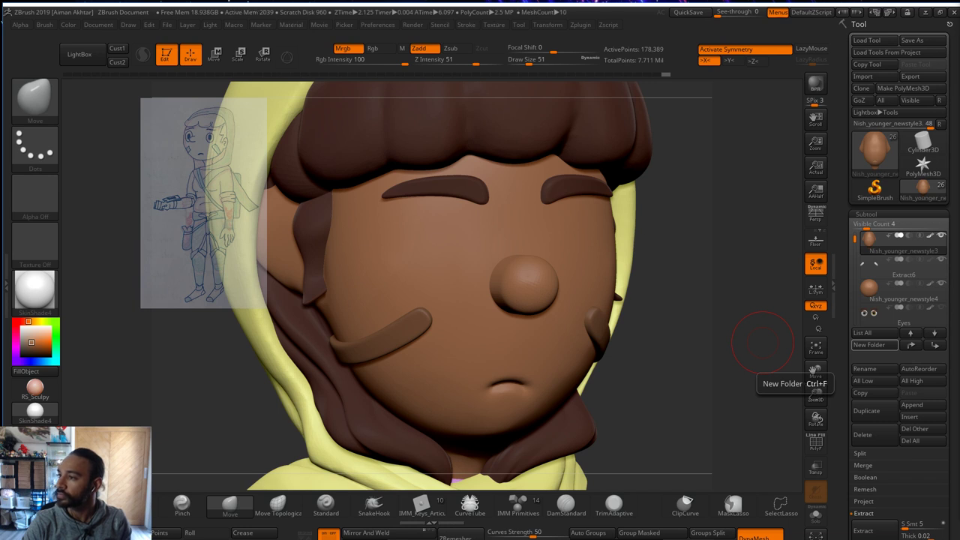
- Insert a mirrored pair of white spheres from IMM Primitives onto the face as eyes, undoing the first placement
drag(684, 384, 656, 379)
drag(768, 424, 236, 204)
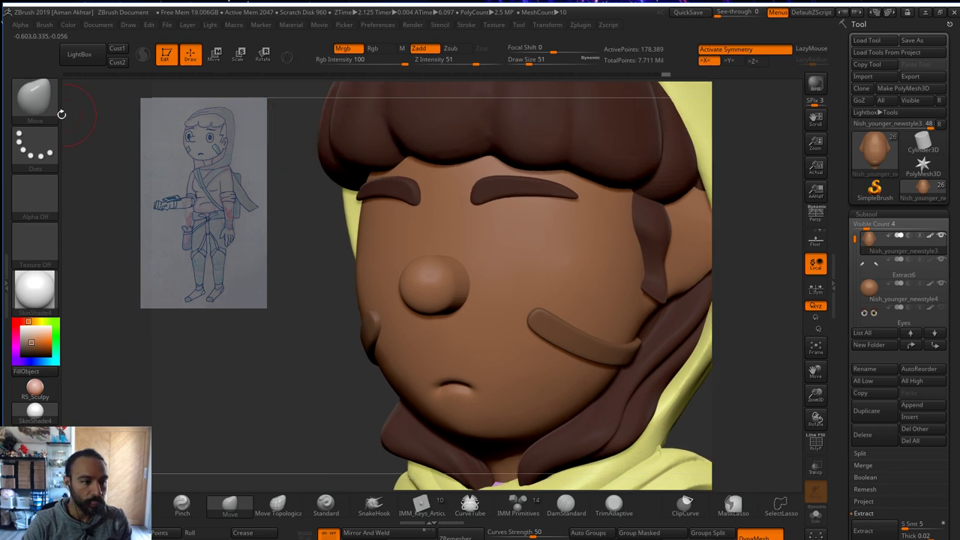
click(36, 97)
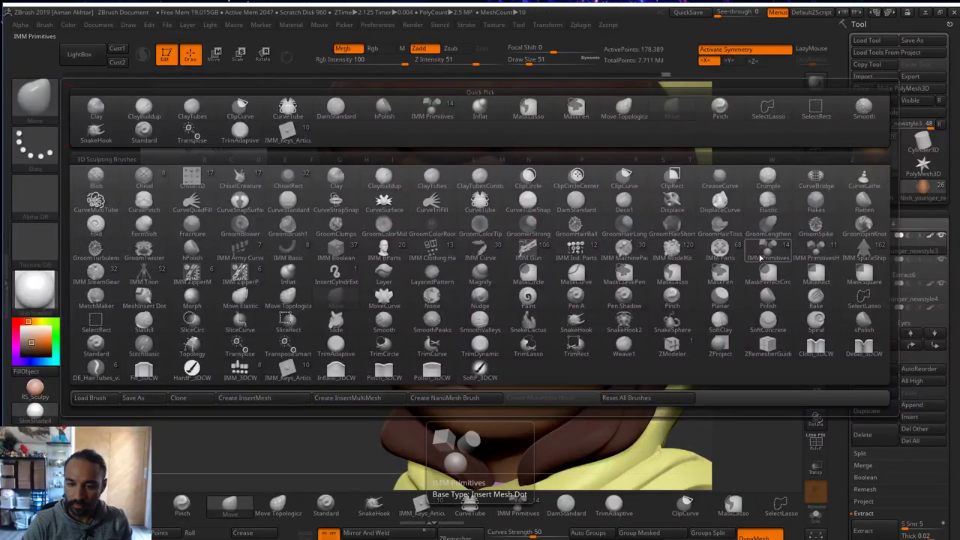
click(760, 257)
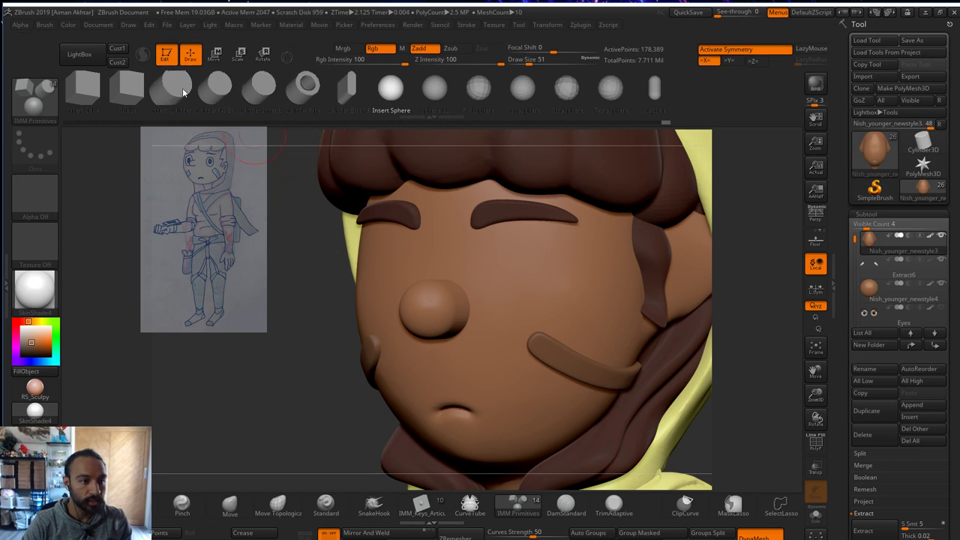
drag(526, 258, 556, 291)
key(ctrl+z)
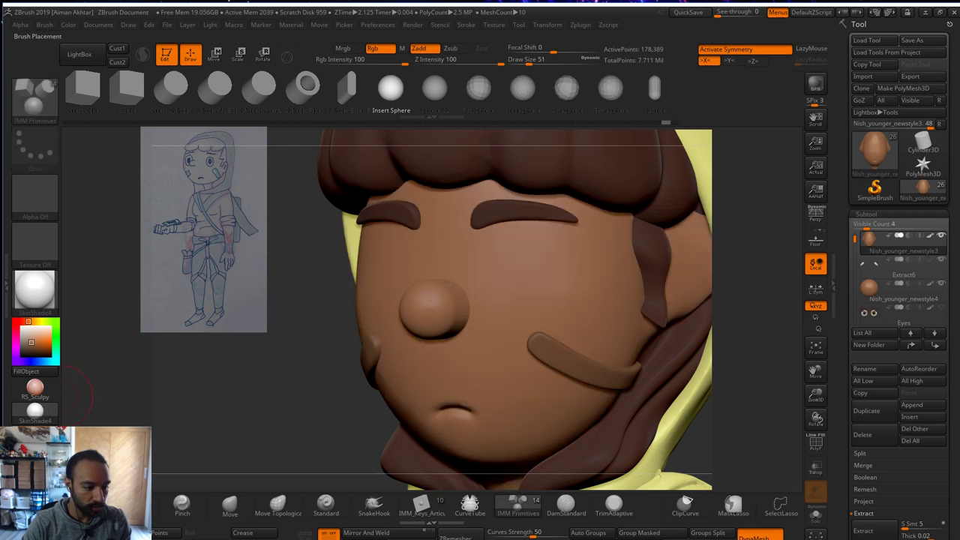
drag(42, 341, 9, 322)
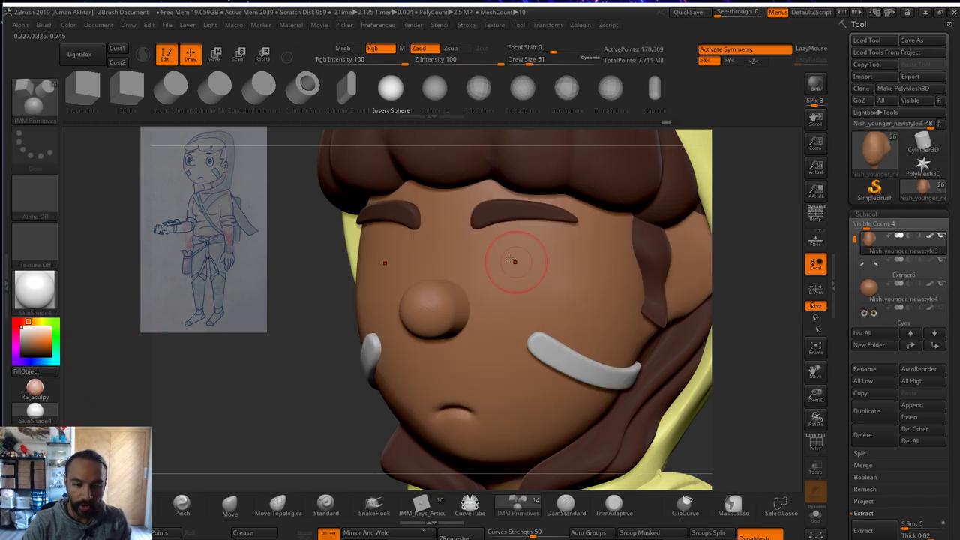
drag(532, 263, 567, 298)
key(f)
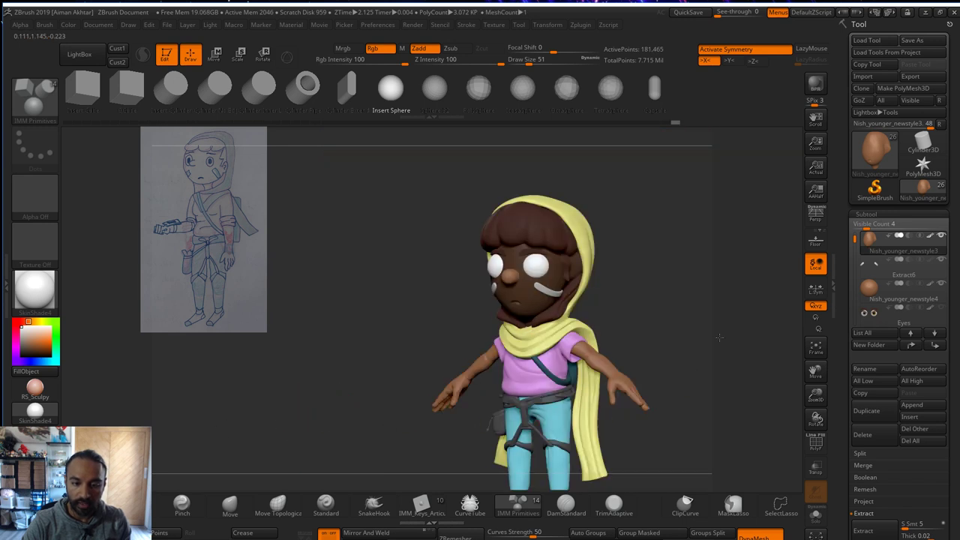
mouse_move(671, 394)
mouse_down()
mouse_move(637, 336)
mouse_move(735, 336)
mouse_move(660, 337)
mouse_move(674, 379)
mouse_up()
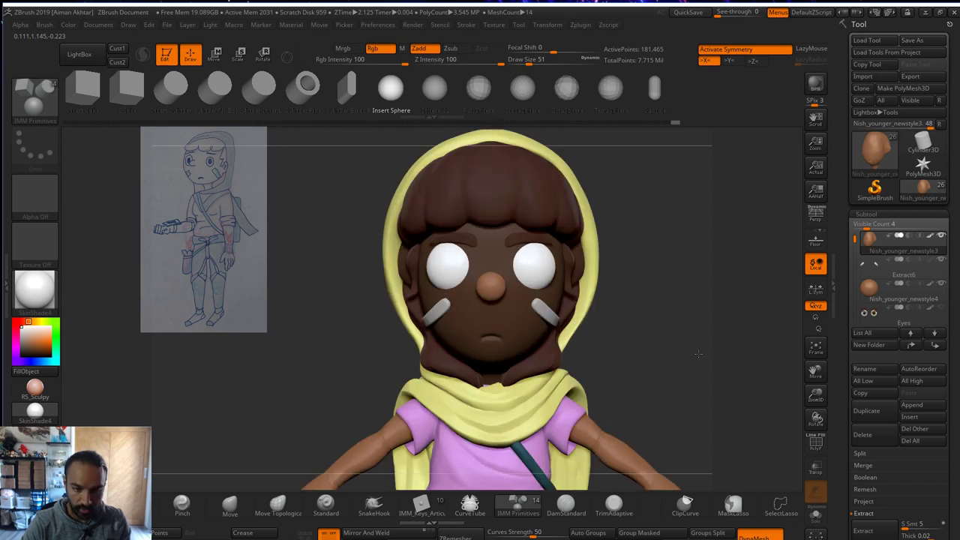
- Narrow the eye spheres into upright ovals with the Move brush at draw size 149
key(b)
key(m)
key(v)
key(s)
mouse_move(513, 242)
mouse_down()
mouse_move(528, 242)
mouse_move(517, 240)
mouse_move(540, 218)
mouse_up()
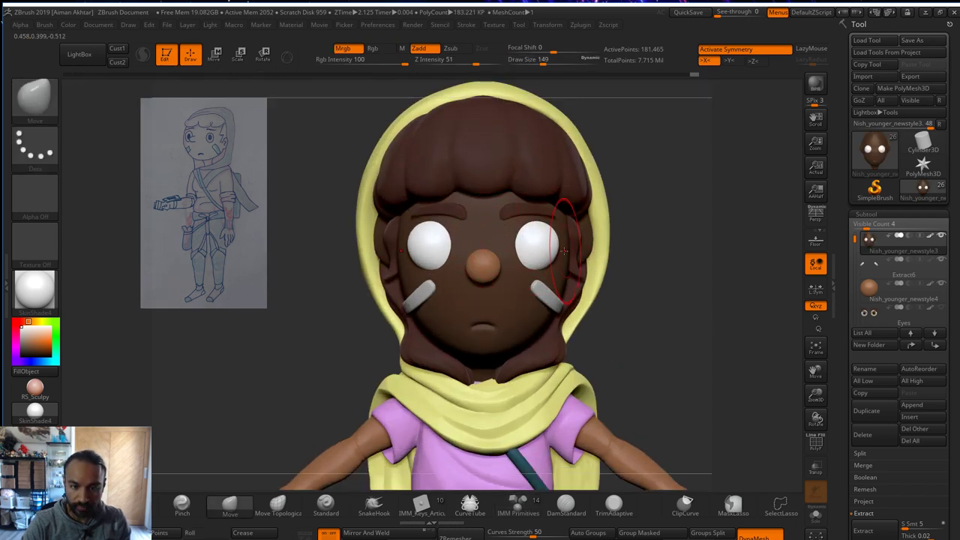
drag(554, 252, 506, 240)
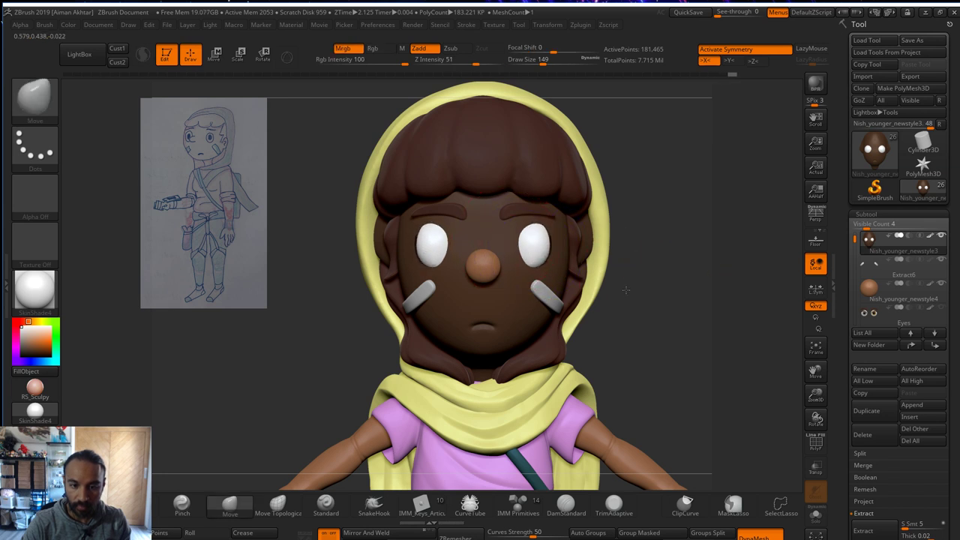
- Reshape the eyes in side view with the Move brush, flattening them against the face and reducing the draw size to 80
shift+drag(625, 289, 585, 276)
key(s)
mouse_move(513, 241)
mouse_down()
mouse_move(505, 240)
mouse_move(511, 230)
mouse_move(501, 246)
mouse_up()
key(s)
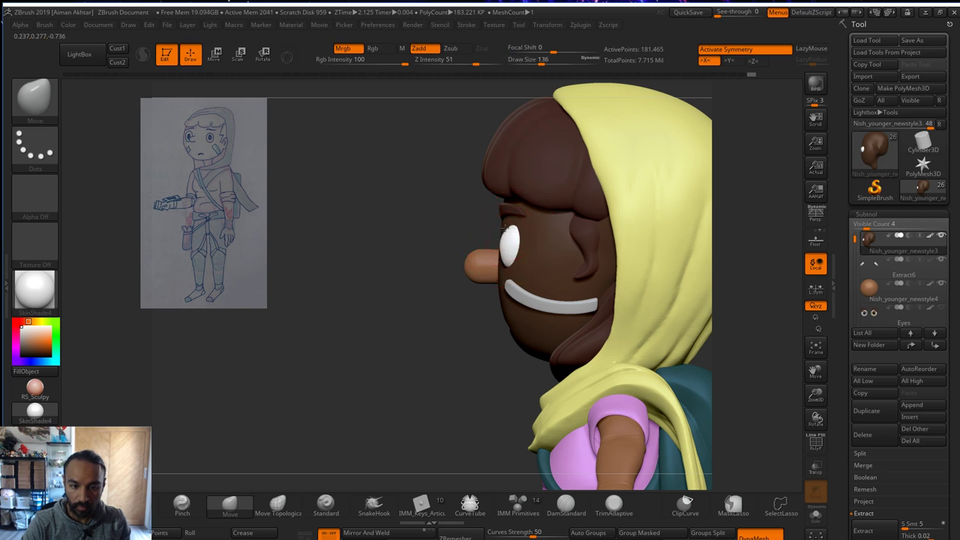
mouse_move(630, 258)
right_down()
mouse_move(650, 270)
mouse_move(634, 278)
right_up()
key(s)
drag(513, 227, 506, 227)
mouse_move(509, 232)
mouse_down()
mouse_move(508, 261)
mouse_move(509, 250)
mouse_up()
key(b)
key(m)
key(v)
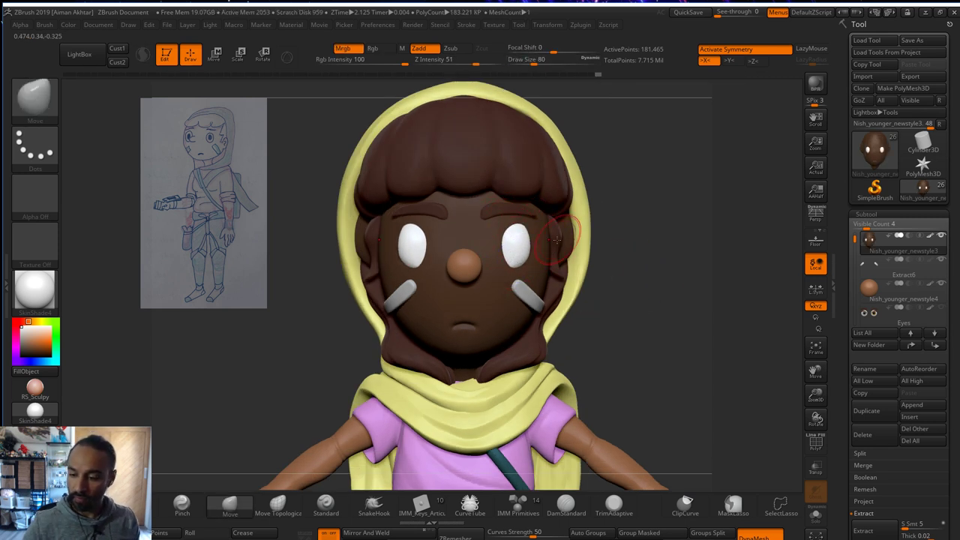
- Split the unmasked eyes from the head into their own subtool and make that subtool active
click(859, 453)
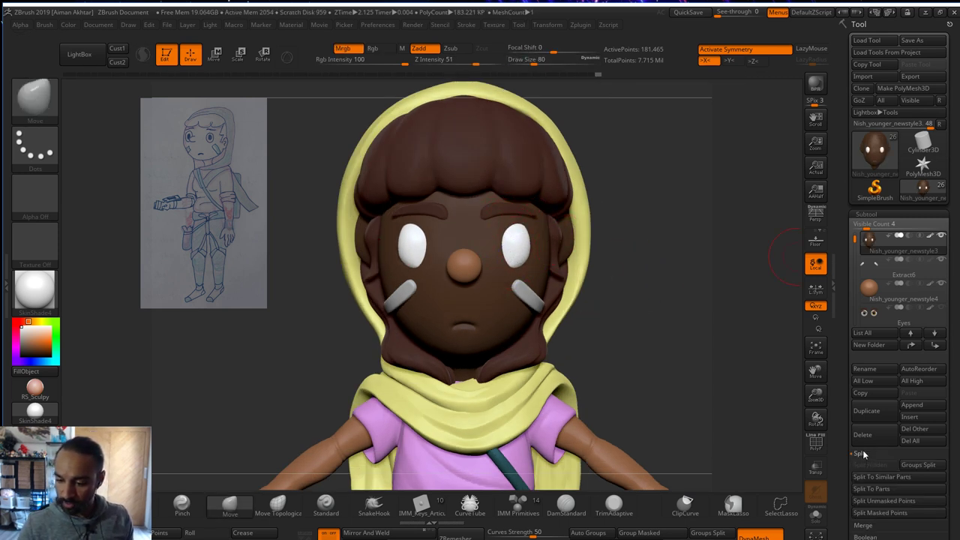
click(883, 500)
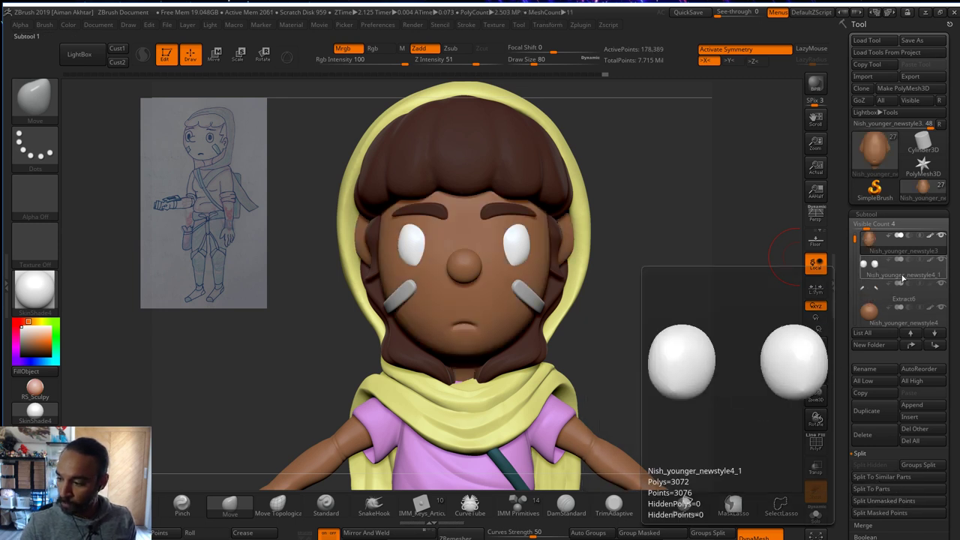
key(b)
key(m)
key(t)
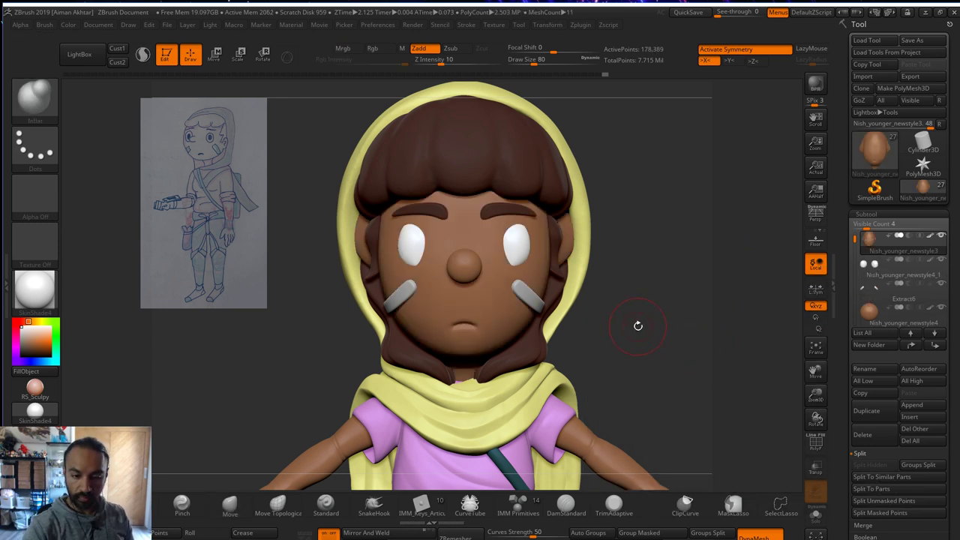
drag(507, 258, 514, 253)
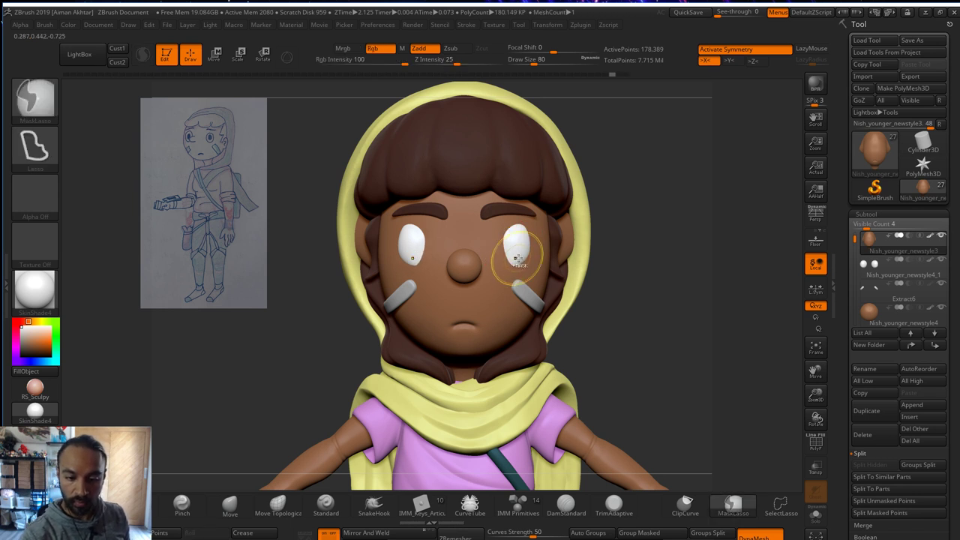
alt+click(519, 255)
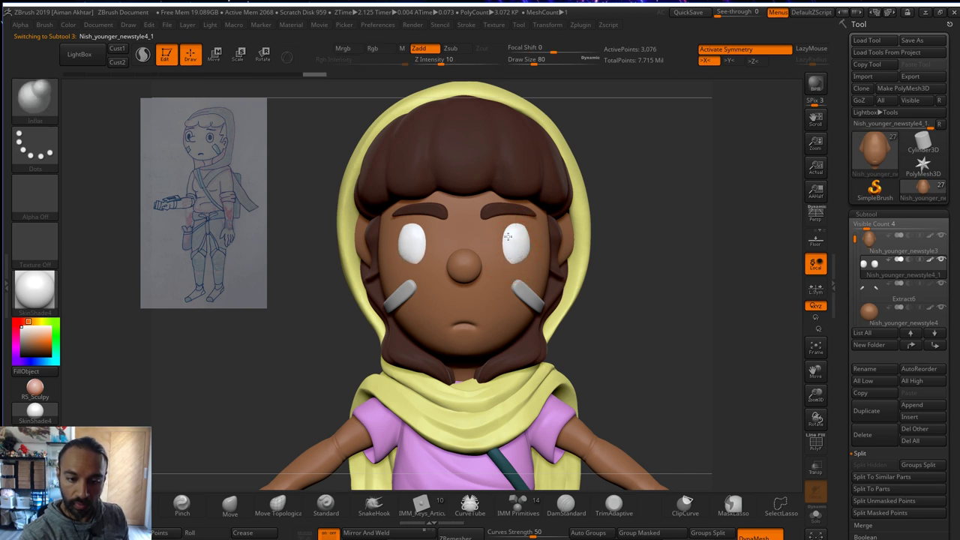
- Refine the outline of the separated eyes with the Move brush, raising the draw size to 90
key(b)
key(d)
key(s)
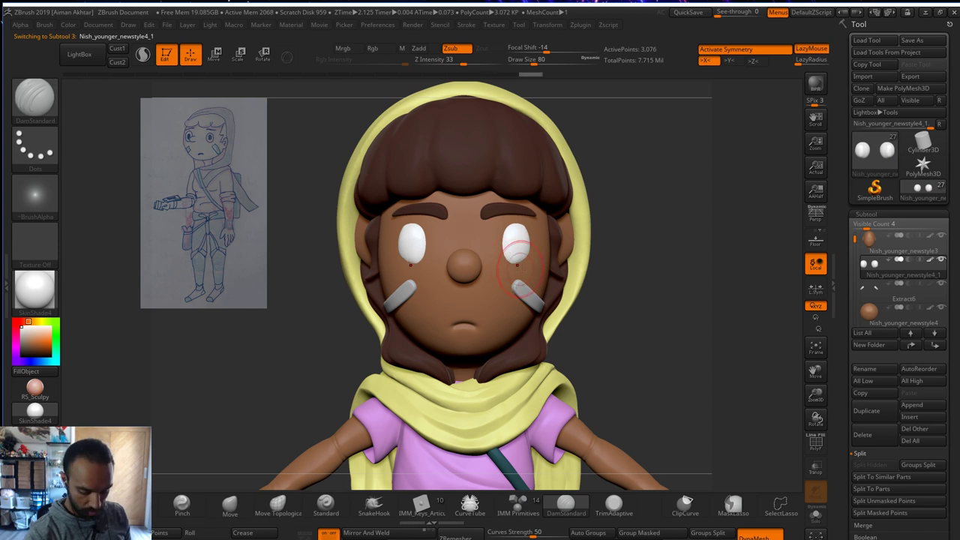
key(b)
key(m)
key(v)
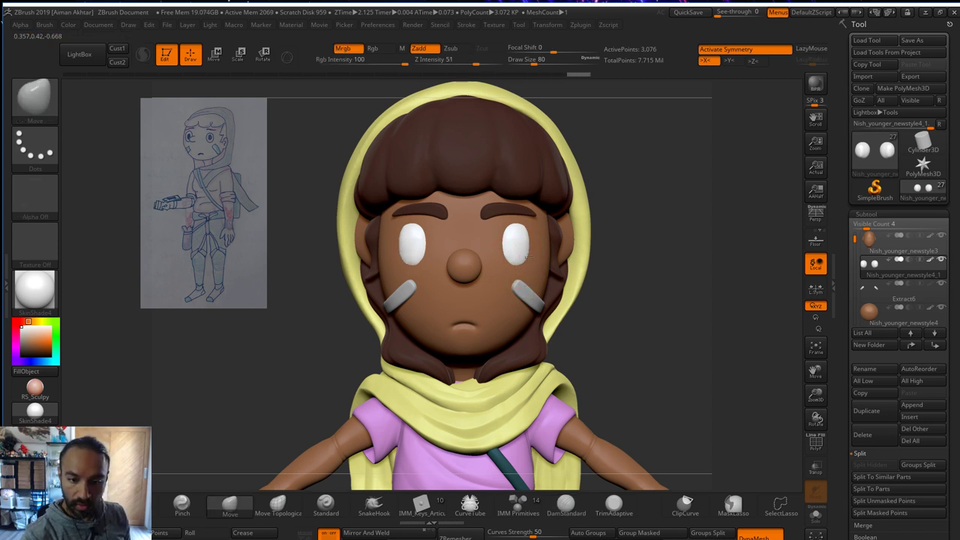
key(shift)
drag(623, 208, 441, 213)
drag(524, 239, 525, 245)
key(s)
drag(525, 259, 529, 238)
drag(424, 236, 551, 241)
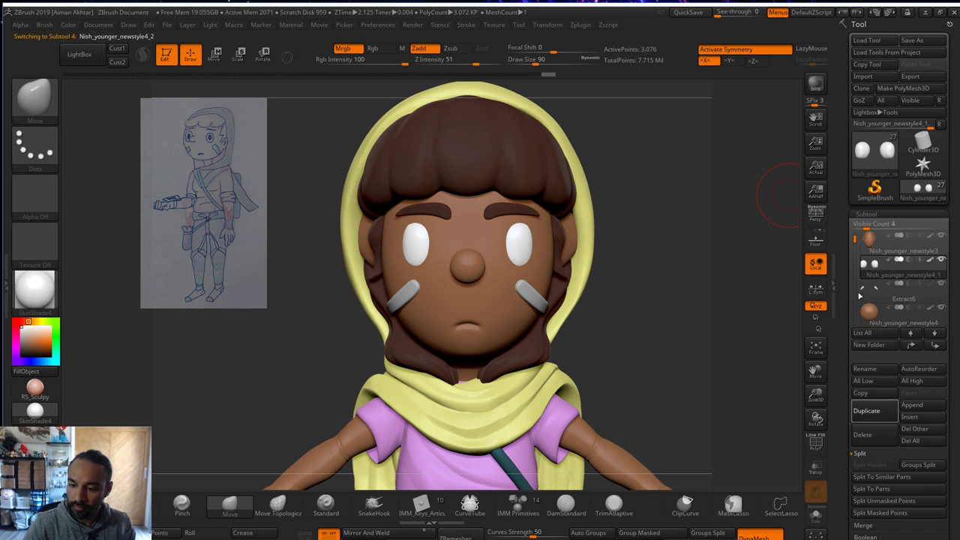
- Duplicate the eyes subtool and fill the duplicate with black
click(875, 267)
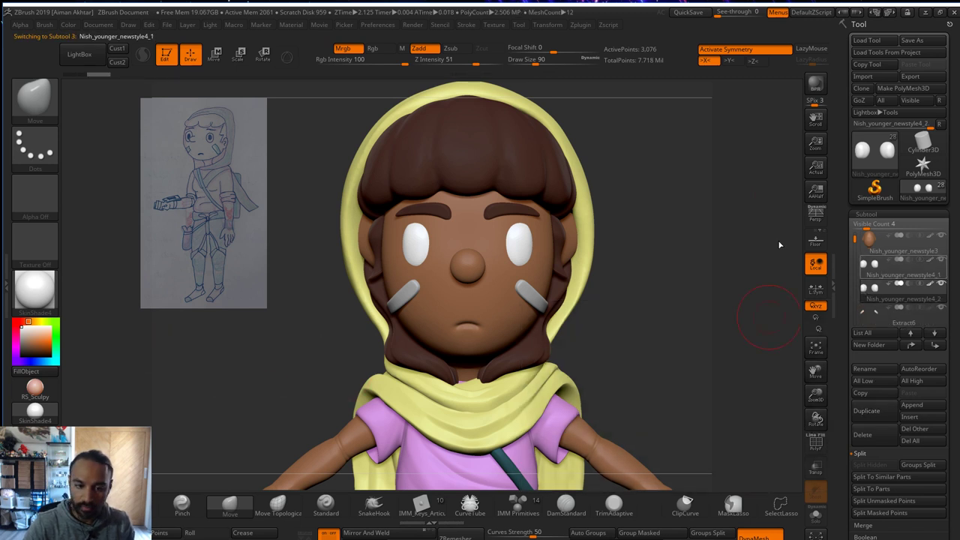
click(67, 24)
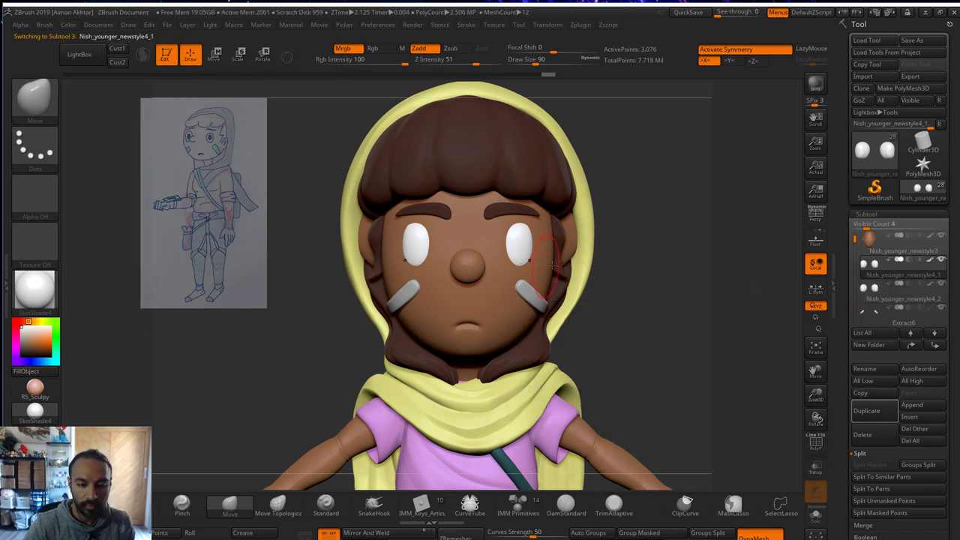
click(865, 296)
drag(29, 348, 18, 358)
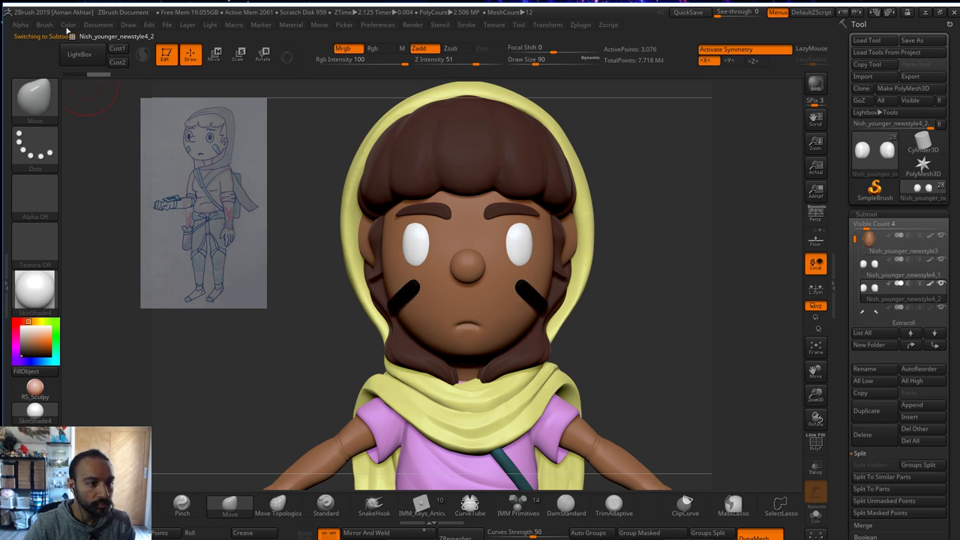
click(68, 24)
click(92, 238)
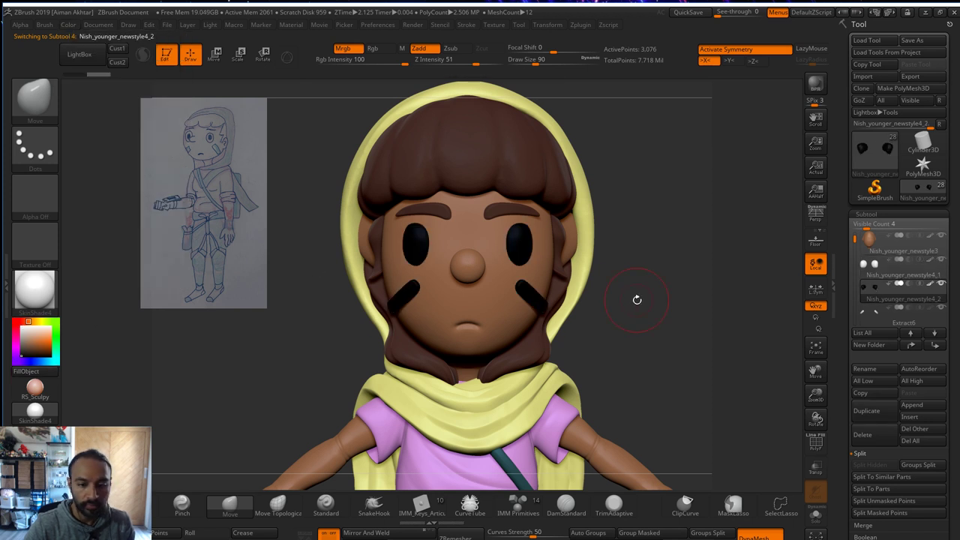
- Select the cheek strips and recolour them dark teal
alt+click(536, 301)
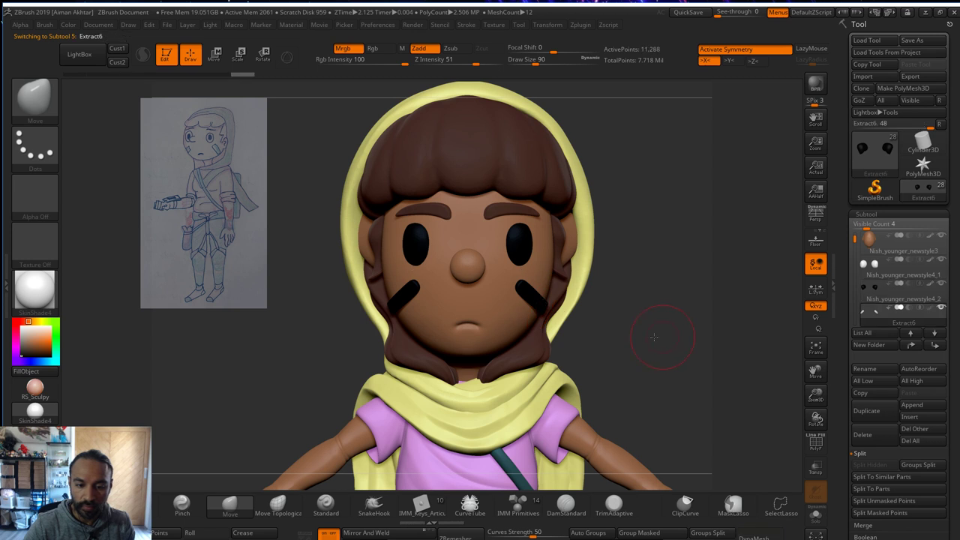
alt+drag(659, 336, 603, 220)
drag(37, 342, 509, 300)
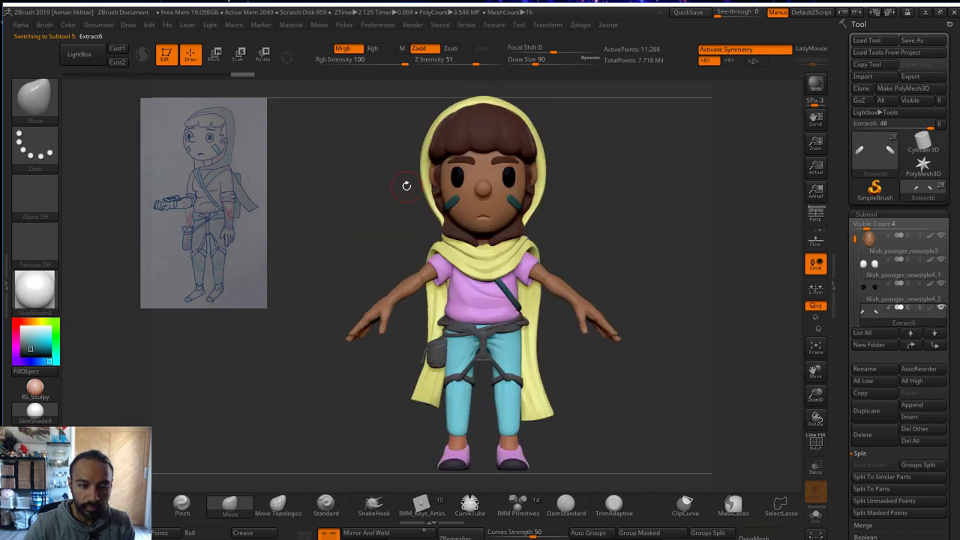
- Fill the cheek strips with the light blue sampled from the trousers
click(68, 25)
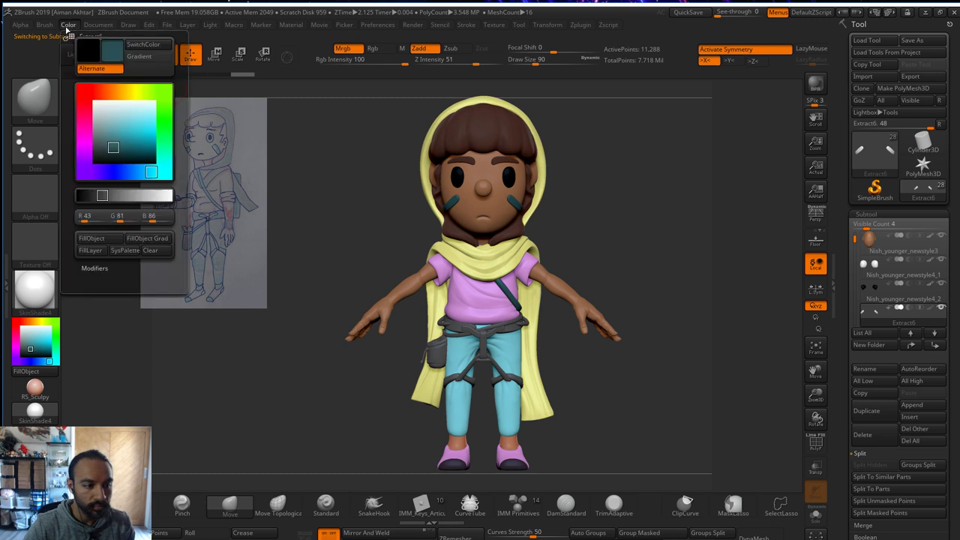
click(91, 238)
drag(54, 345, 509, 356)
click(69, 25)
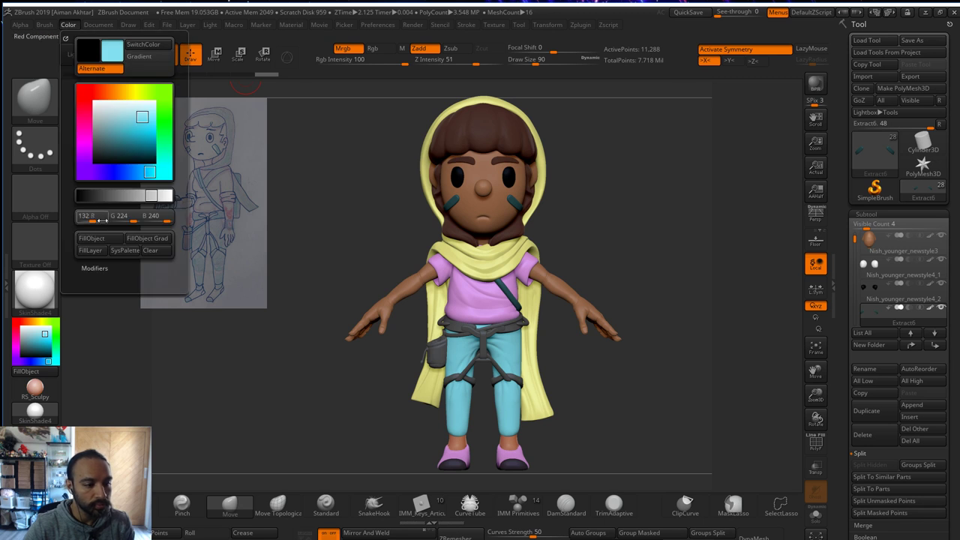
click(96, 242)
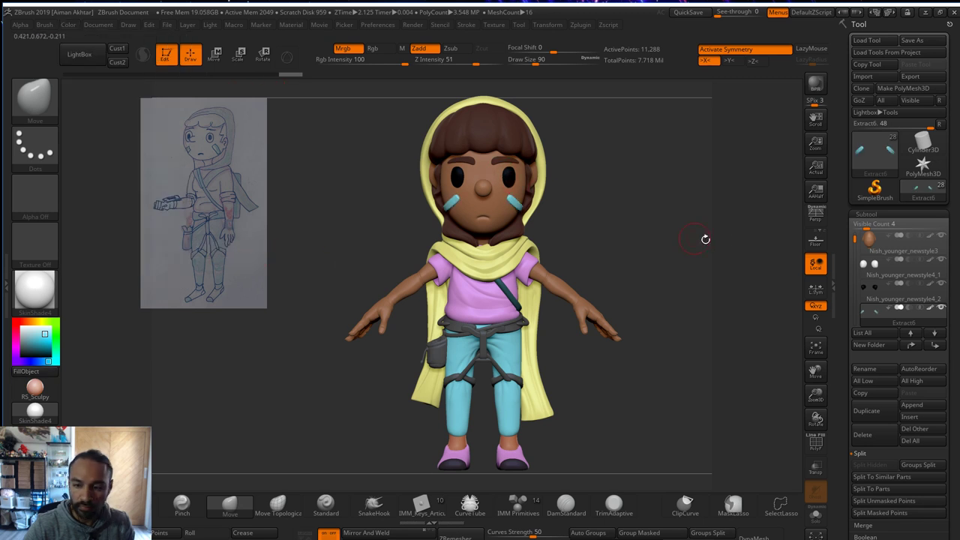
- Make the black eyes subtool active and scale it down to fit inside the white eyes
key(Up)
alt+drag(680, 253, 698, 367)
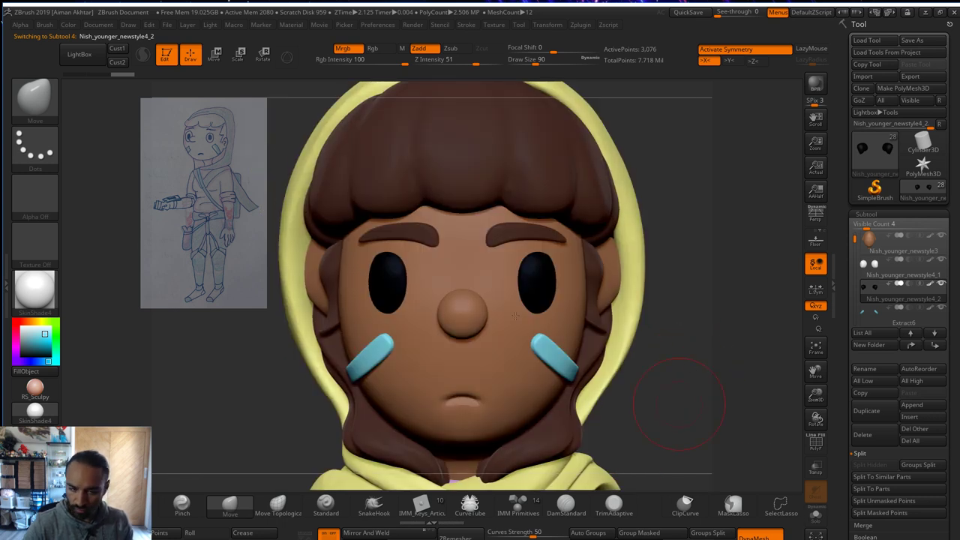
click(236, 63)
drag(568, 274, 563, 289)
key(ctrl+z)
key(ctrl+z)
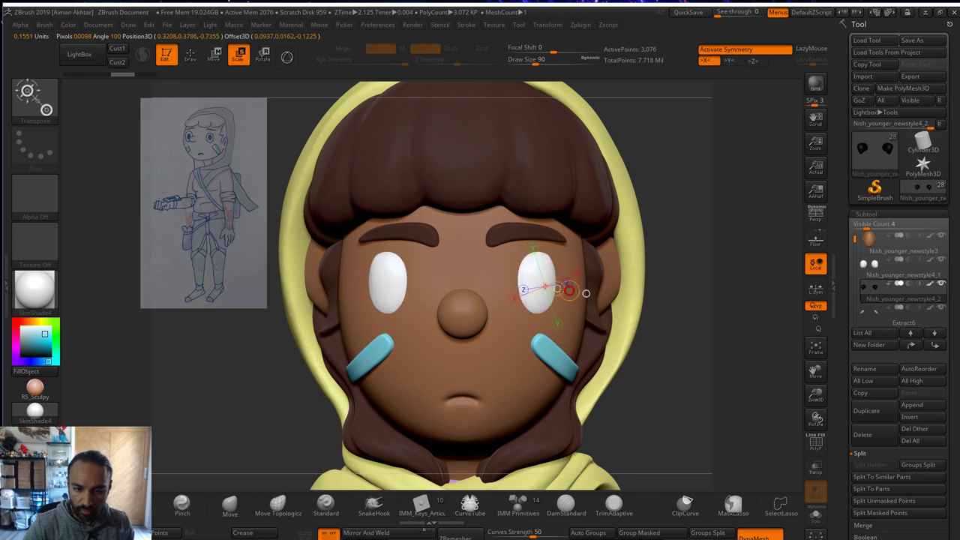
- Shift the black pupils toward the nose, and pull their shape into the middle of the whites with the Move brush
click(216, 56)
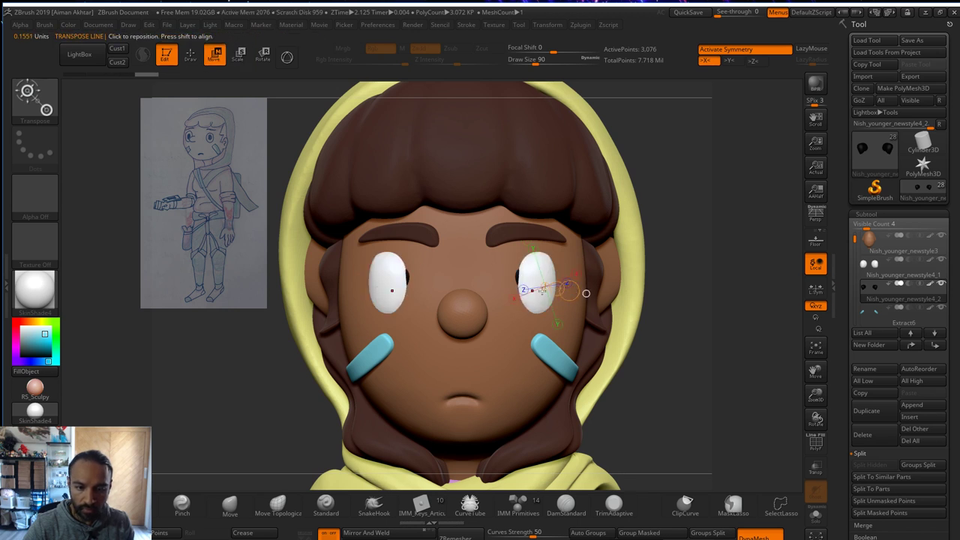
drag(574, 290, 577, 290)
key(q)
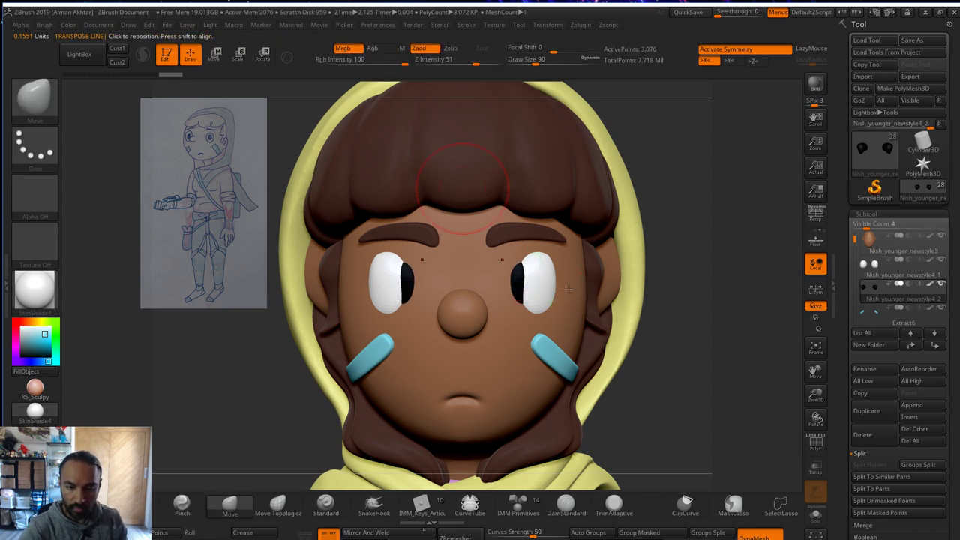
mouse_move(525, 286)
mouse_down()
mouse_move(544, 286)
mouse_move(518, 283)
mouse_move(550, 287)
mouse_up()
key(s)
mouse_move(546, 305)
mouse_down()
mouse_move(531, 294)
mouse_move(537, 262)
mouse_up()
- Shape the pupils into even upright ovals with the Inflate brush at draw size 37
key(b)
key(i)
key(n)
key(s)
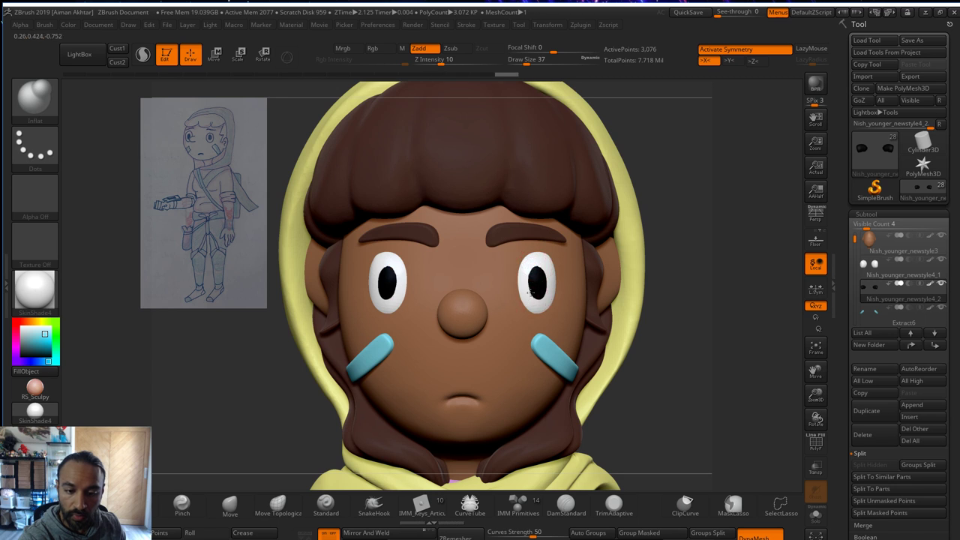
alt+click(535, 289)
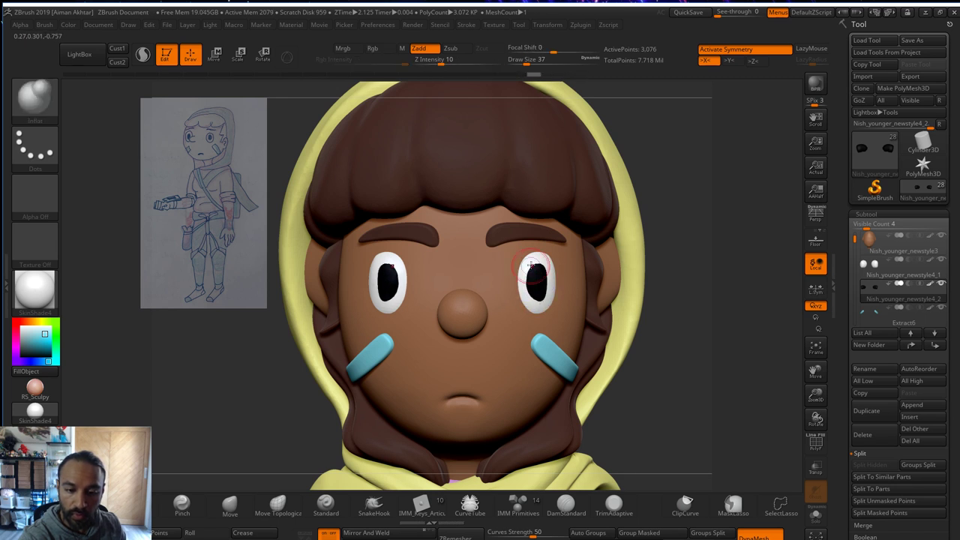
drag(526, 280, 544, 279)
- Refine the pupils' surface and edges from the side and front with the Inflate and Smooth brushes
mouse_move(626, 227)
mouse_down()
mouse_move(409, 374)
mouse_move(367, 377)
mouse_up()
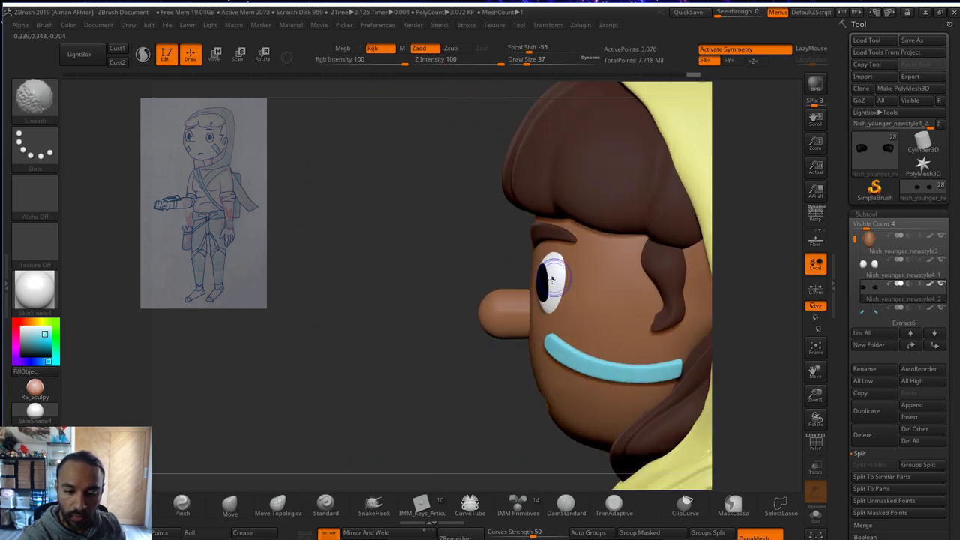
drag(424, 330, 645, 319)
drag(534, 262, 528, 273)
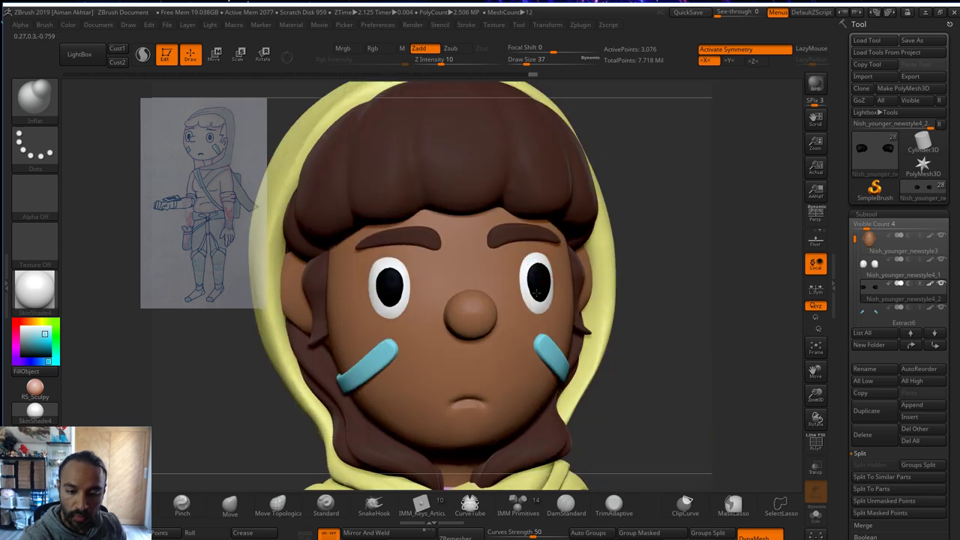
right_drag(567, 273, 548, 296)
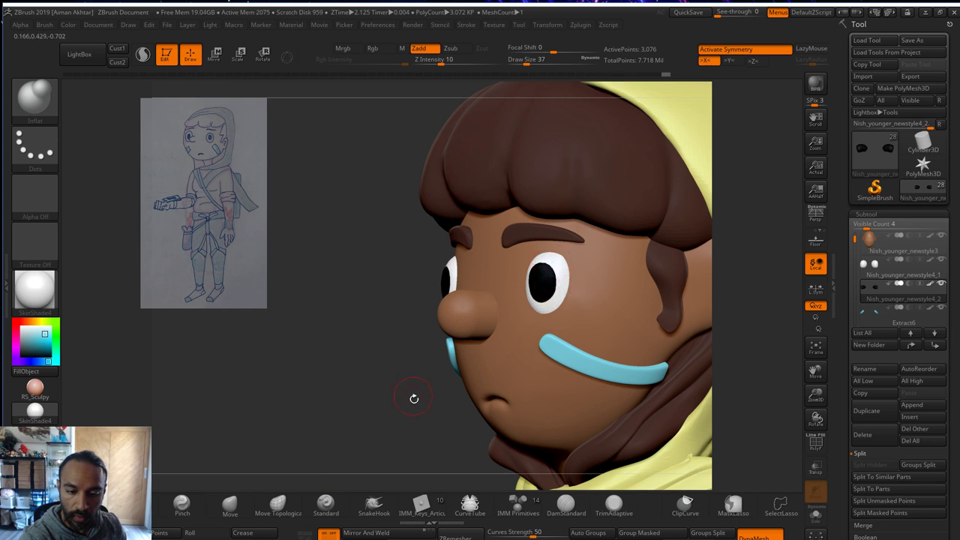
shift+right_drag(565, 267, 527, 274)
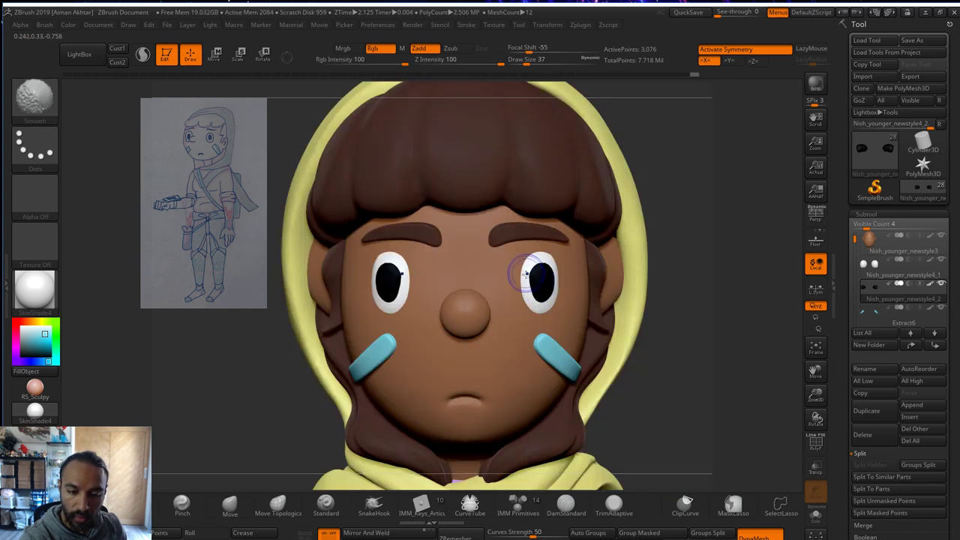
drag(527, 278, 528, 273)
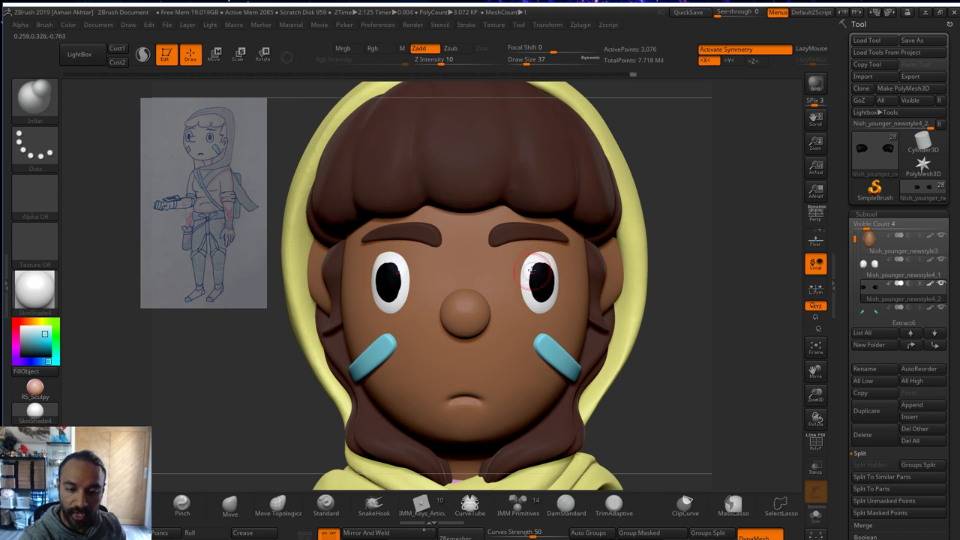
mouse_move(531, 290)
shift+mouse_down()
mouse_move(535, 266)
mouse_move(534, 280)
shift+mouse_up()
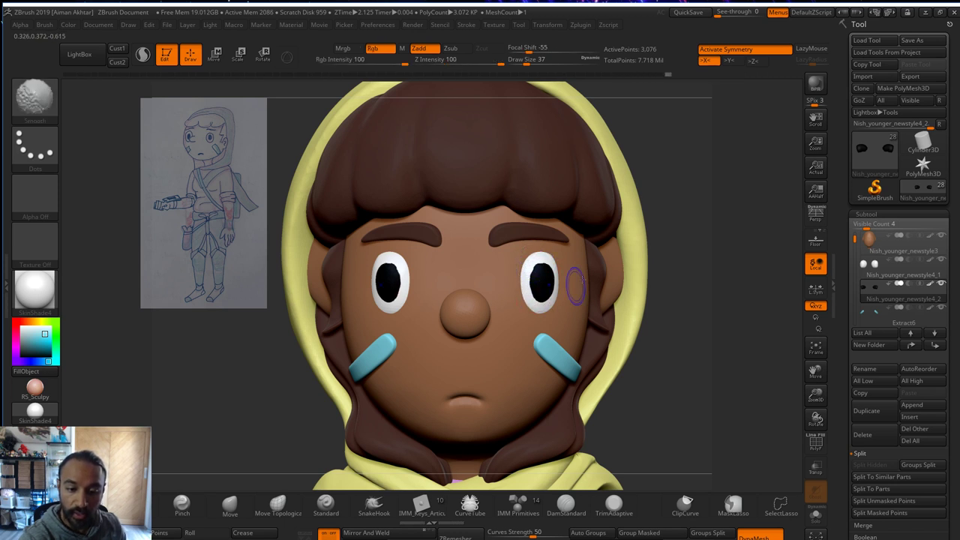
- Nudge both pupils slightly inward along the horizontal axis with the transpose line
ctrl+right_drag(711, 218, 579, 199)
ctrl+right_drag(649, 249, 672, 265)
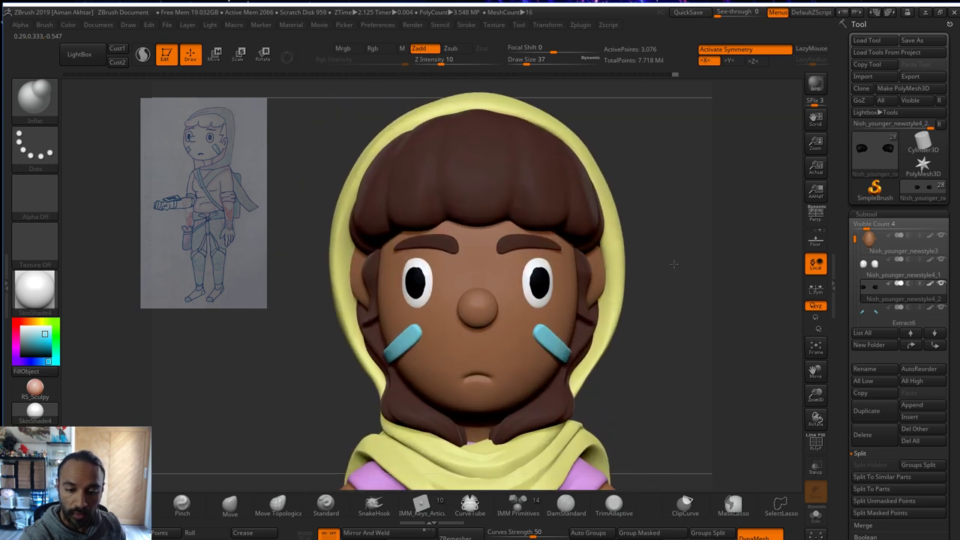
click(223, 56)
shift+drag(584, 291, 659, 281)
drag(590, 282, 592, 282)
right_drag(592, 282, 554, 281)
drag(588, 283, 584, 284)
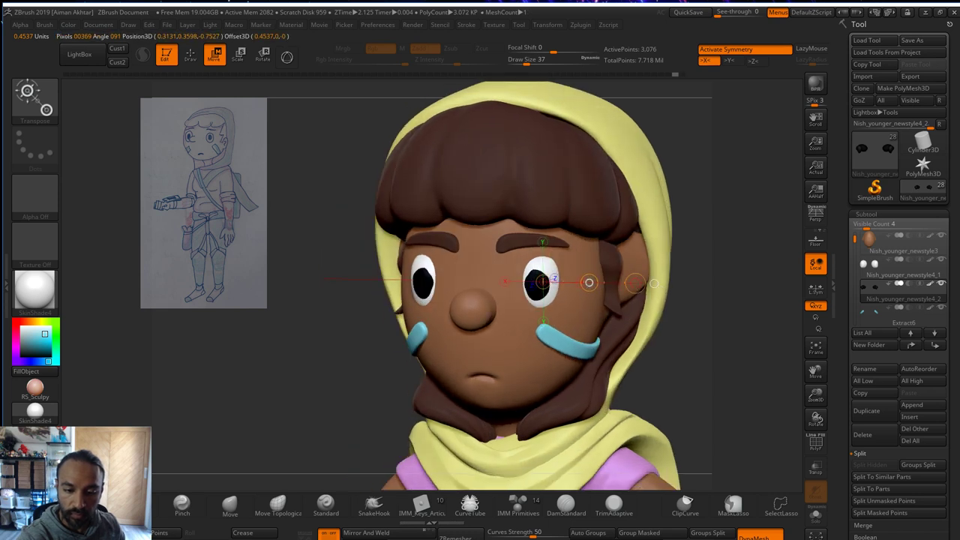
shift+drag(722, 218, 655, 202)
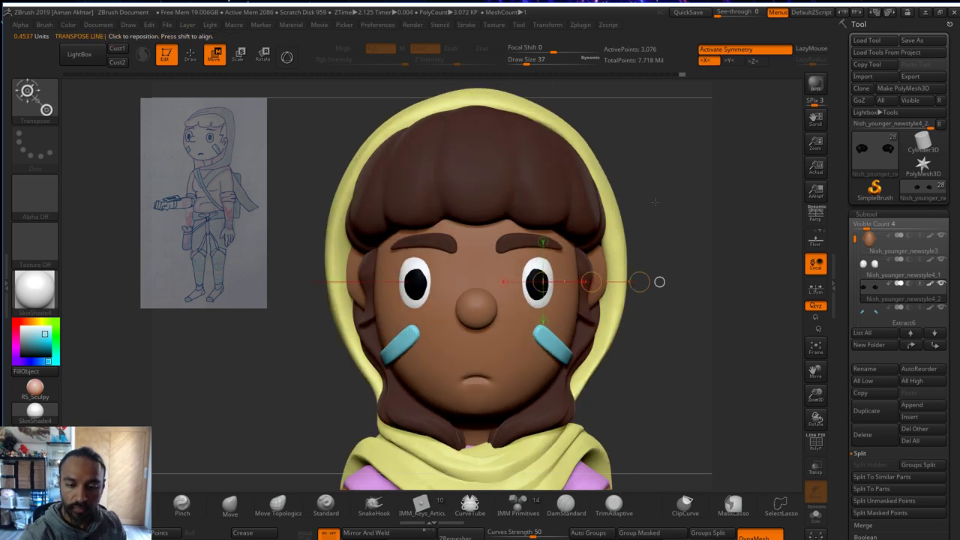
- Build up the upper part of the pupils with the Inflate brush at draw size 39
click(190, 55)
key(s)
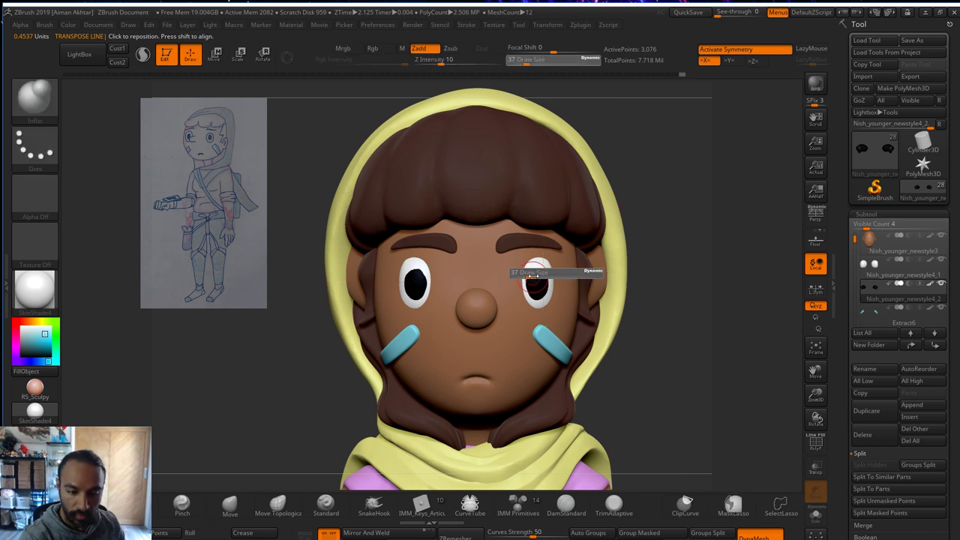
drag(525, 275, 531, 271)
key(s)
drag(530, 272, 526, 272)
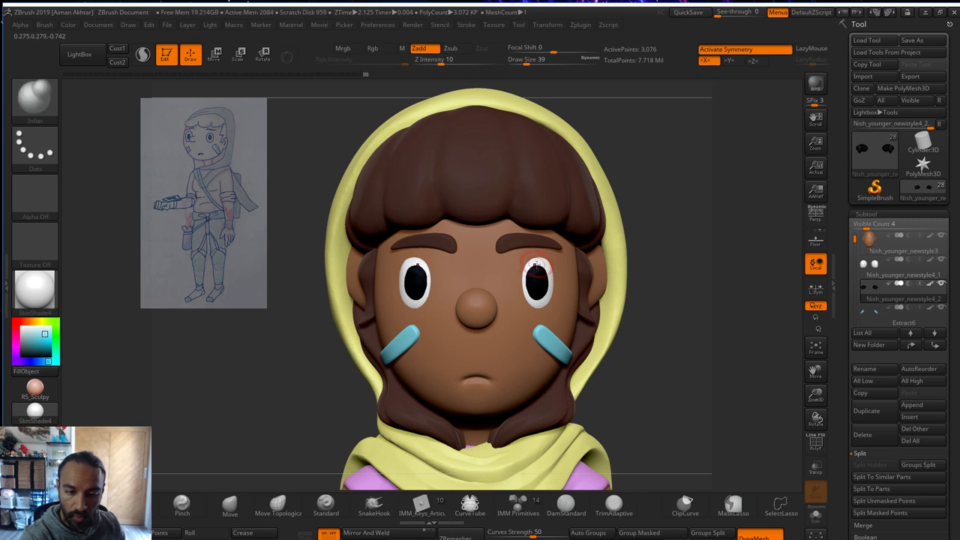
- Reshape the pupils' outline with the Move brush at draw size 23 and smooth their edges
key(b)
key(m)
key(v)
key(bracketleft)
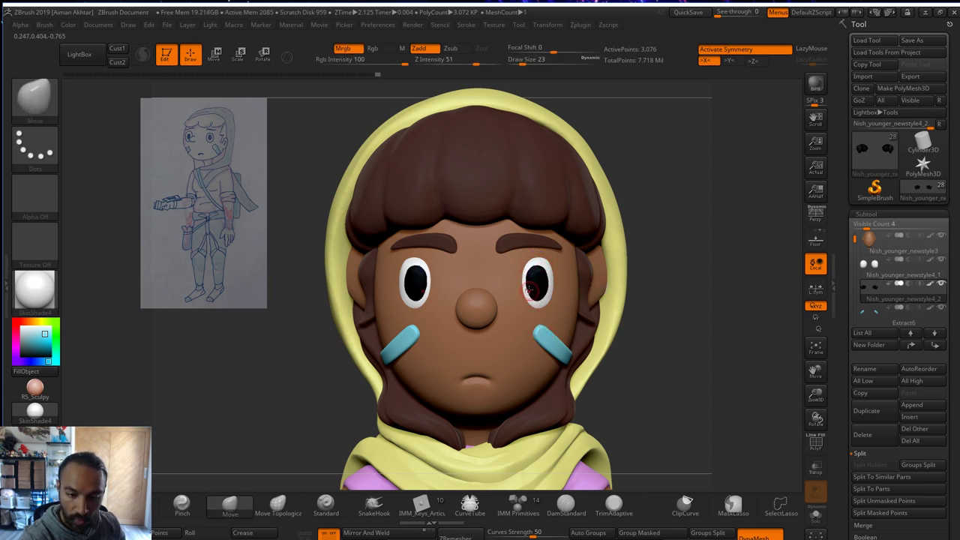
key(shift)
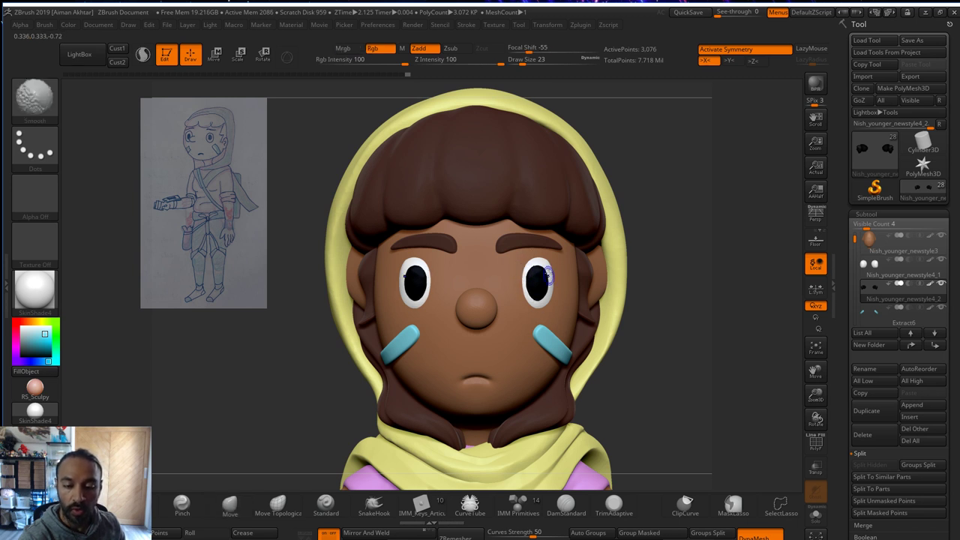
- Adjust the pupils' profile against the whites from the side with the Move brush, raising the draw size to 37
drag(657, 217, 453, 339)
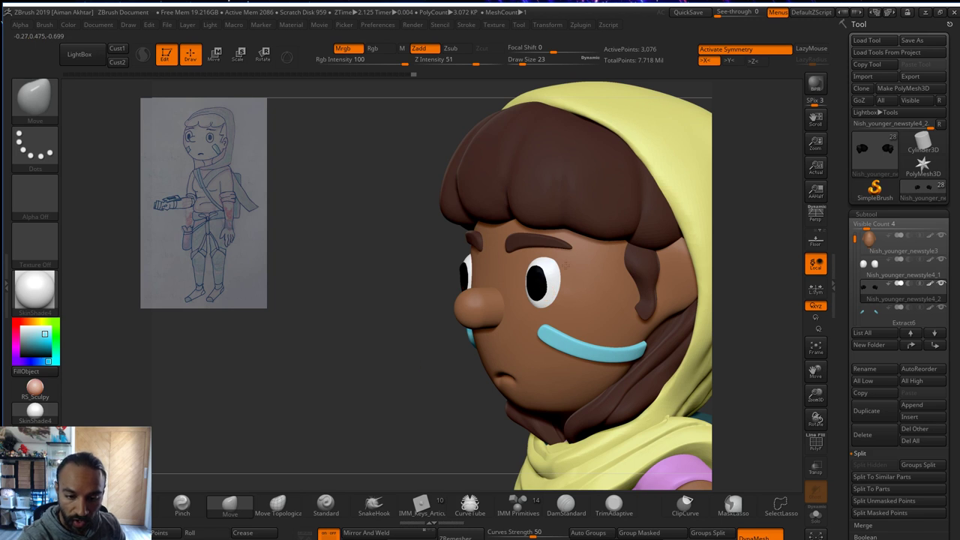
right_drag(566, 265, 548, 276)
key(bracketright)
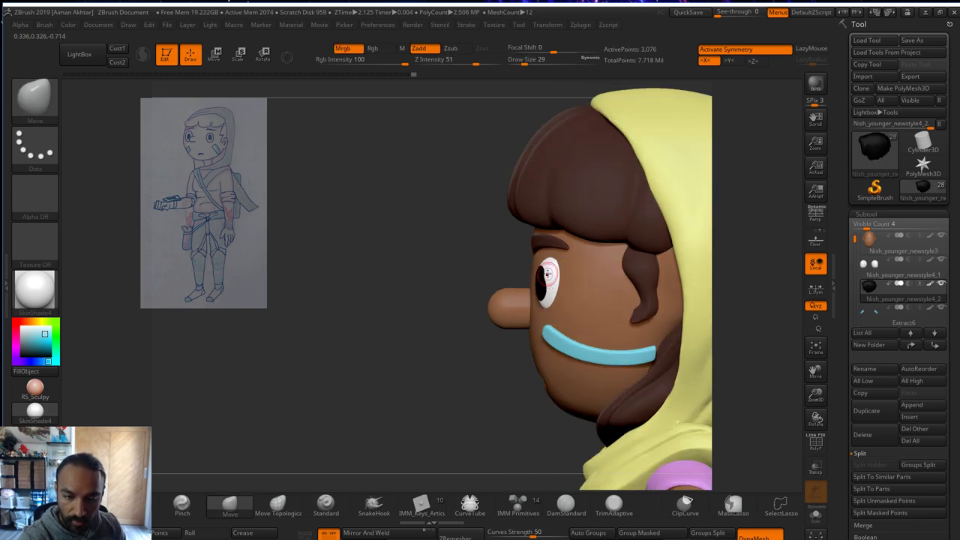
ctrl+click(543, 280)
key(bracketright)
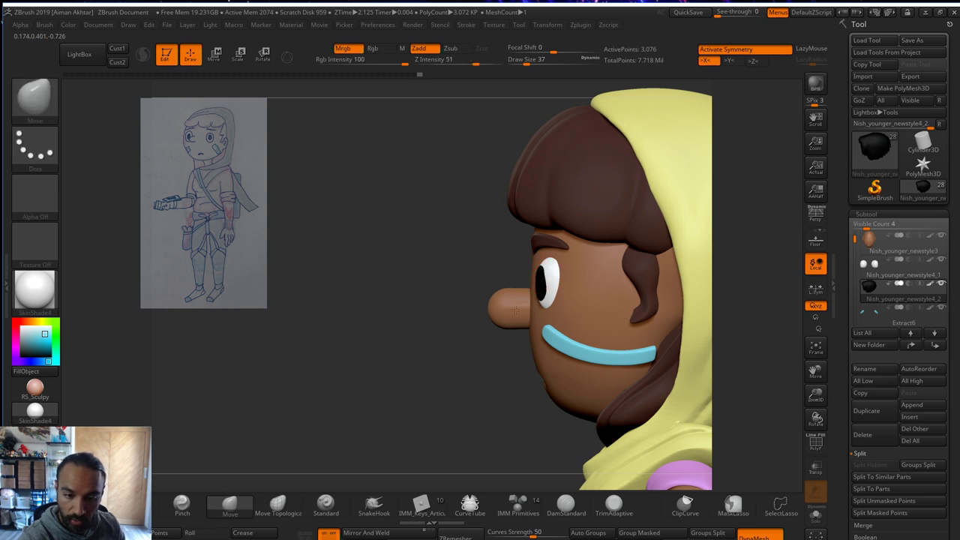
right_drag(515, 309, 544, 272)
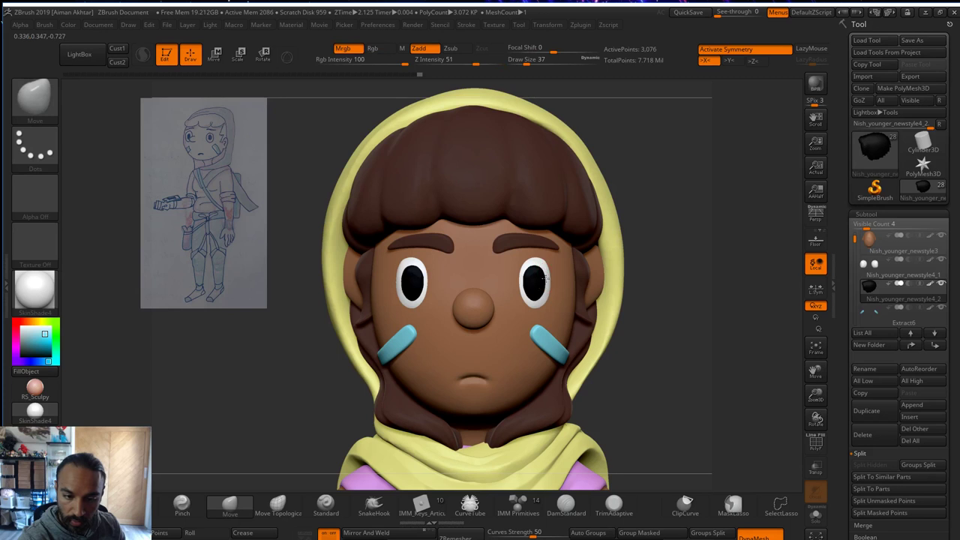
- Correct the pupils' oval outline from the front with the Move brush, reducing the draw size to 29
mouse_move(540, 278)
mouse_down()
mouse_move(540, 294)
mouse_move(534, 274)
mouse_move(526, 278)
mouse_up()
key(s)
key(s)
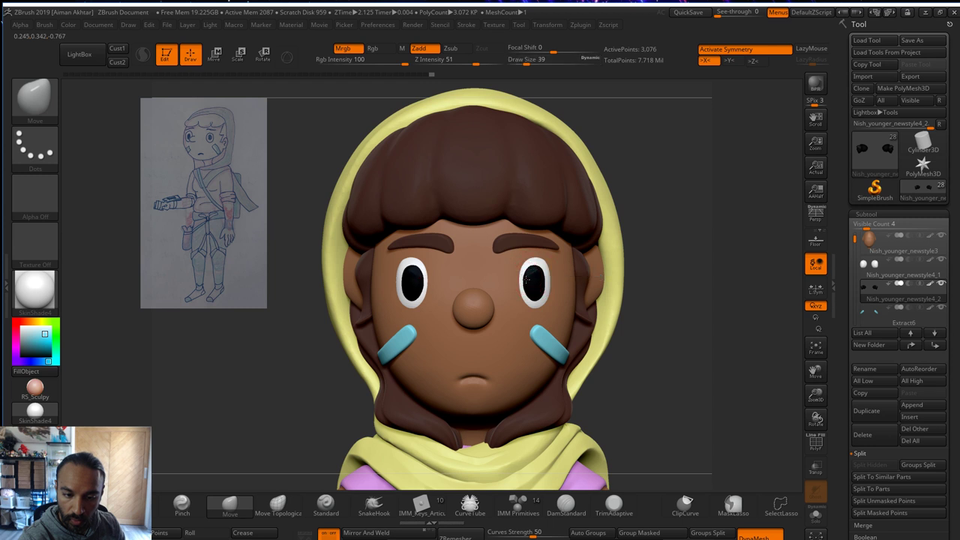
key(s)
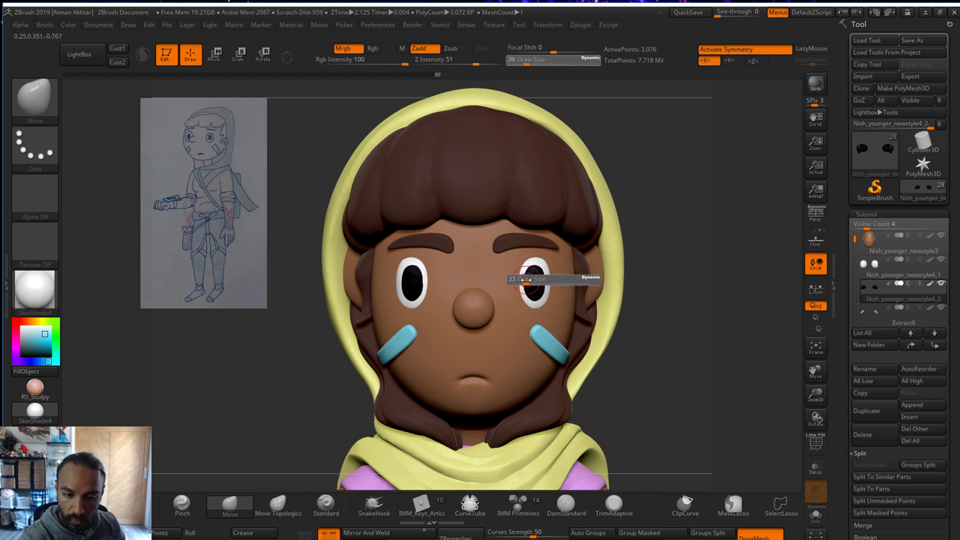
drag(526, 283, 524, 281)
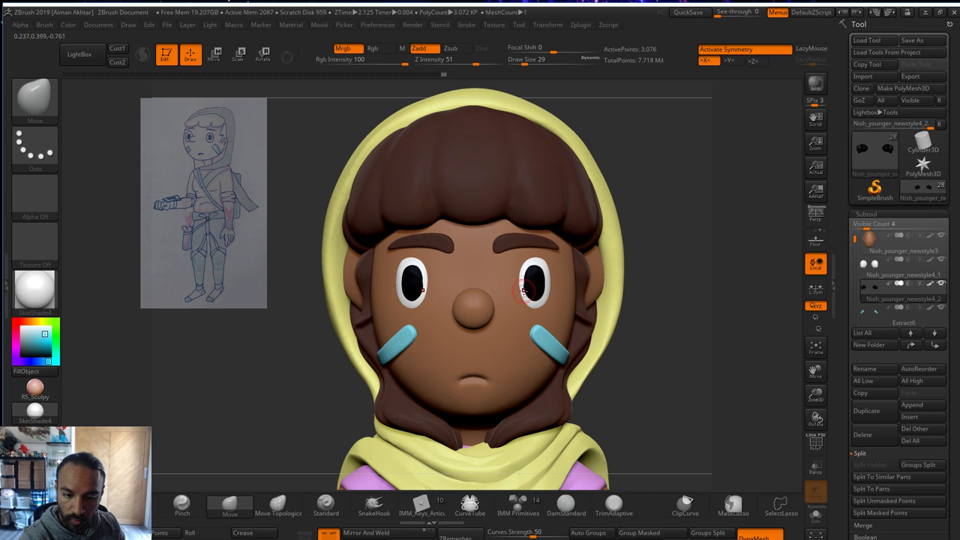
key(shift)
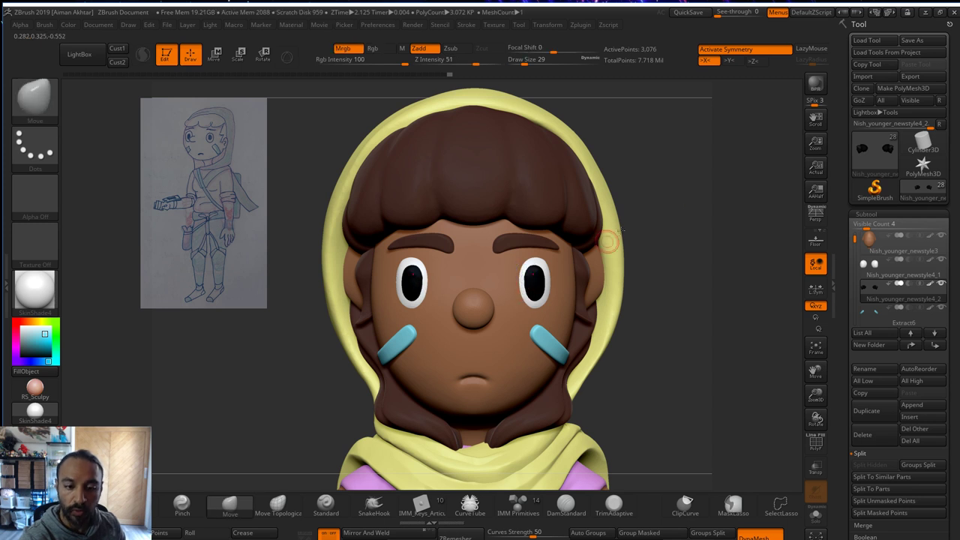
- Select the cheek strips and fill them with the dark teal sampled from the shoulder strap
key(f)
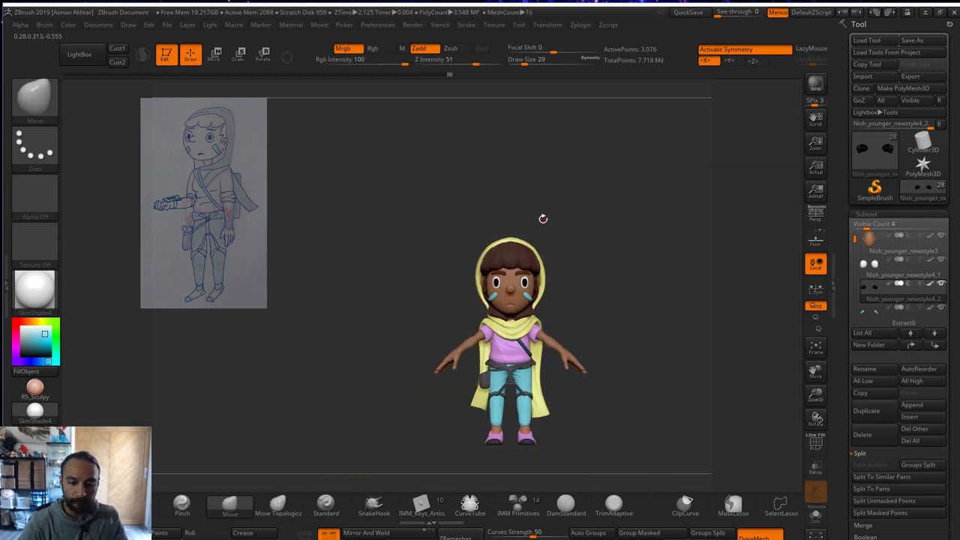
alt+drag(671, 313, 654, 329)
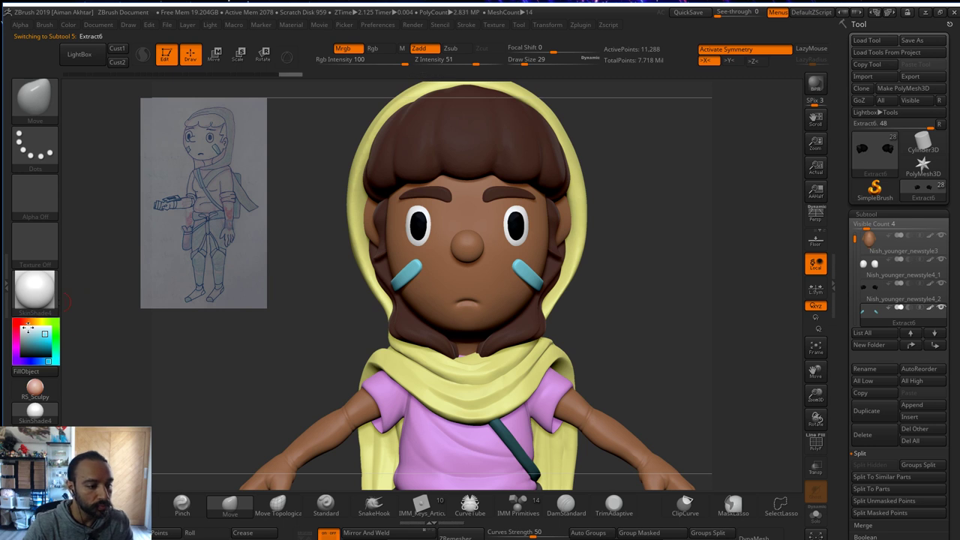
click(30, 348)
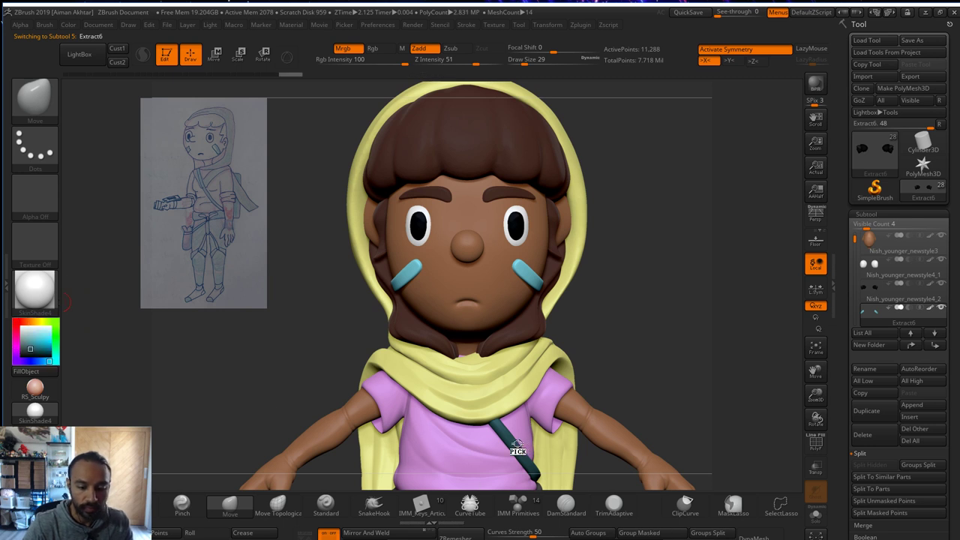
click(70, 27)
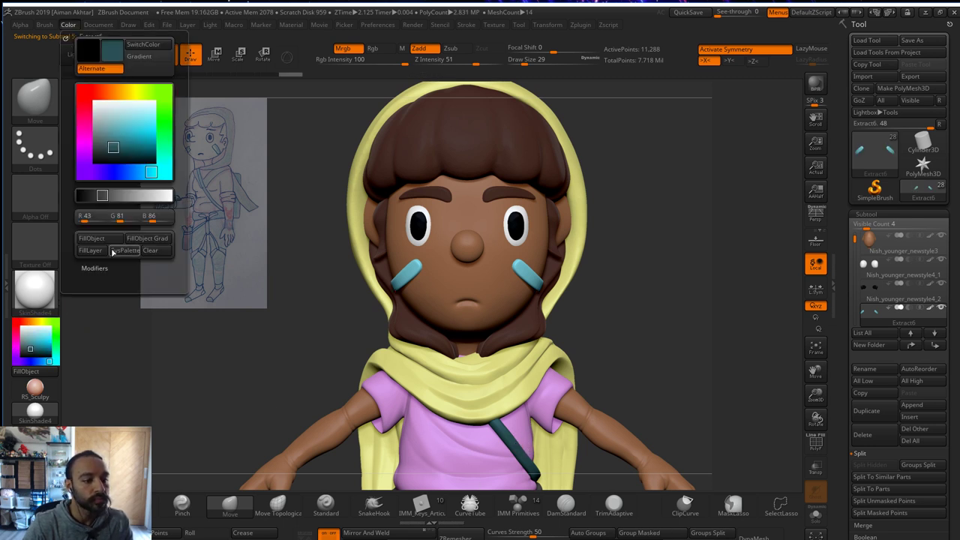
click(114, 240)
alt+drag(643, 320, 530, 308)
drag(604, 298, 699, 339)
key(ctrl+shift)
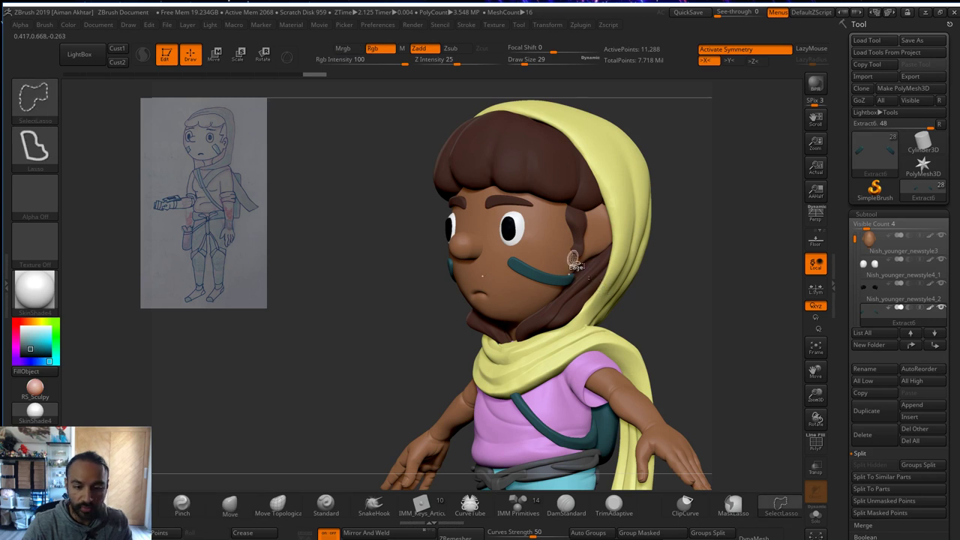
- Trim the rear ends off the cheek strips by lasso-hiding those parts and deleting the hidden geometry
mouse_move(545, 326)
ctrl+shift+mouse_down()
mouse_move(624, 300)
mouse_move(619, 291)
ctrl+shift+mouse_up()
key(ctrl+z)
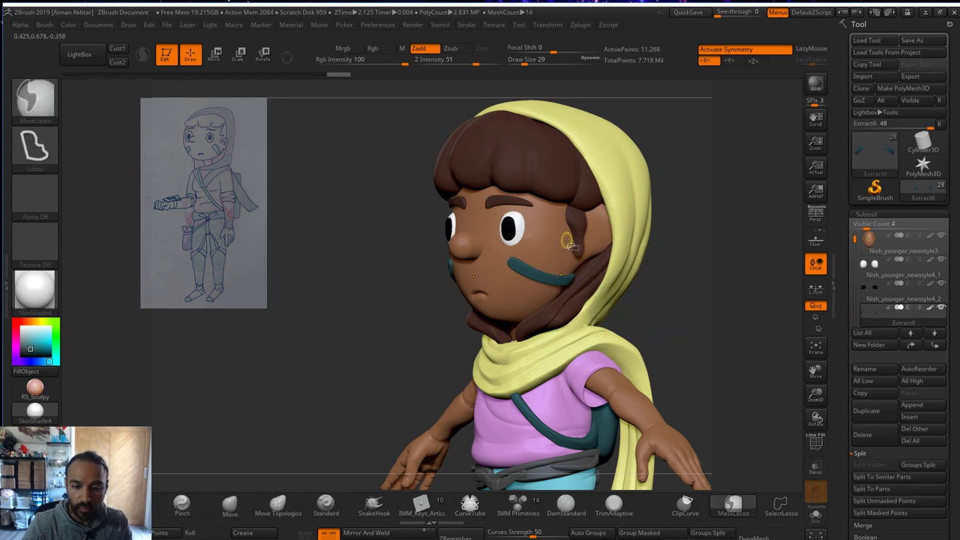
ctrl+shift+drag(574, 240, 577, 326)
drag(642, 318, 713, 350)
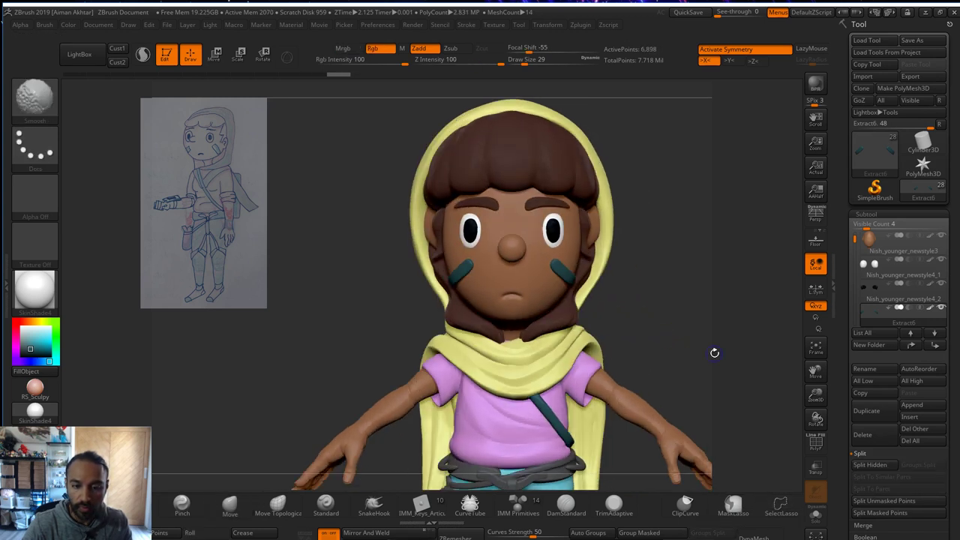
drag(949, 497, 921, 402)
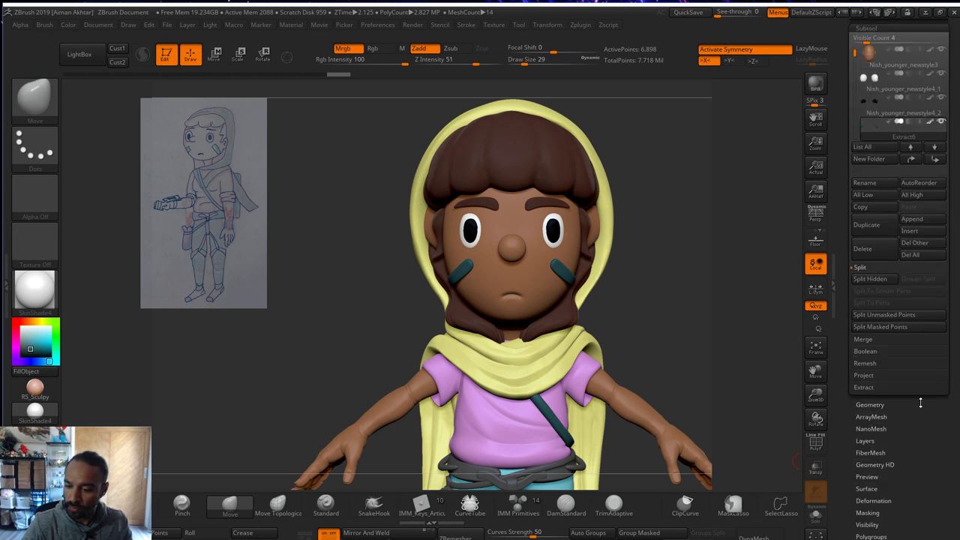
click(869, 404)
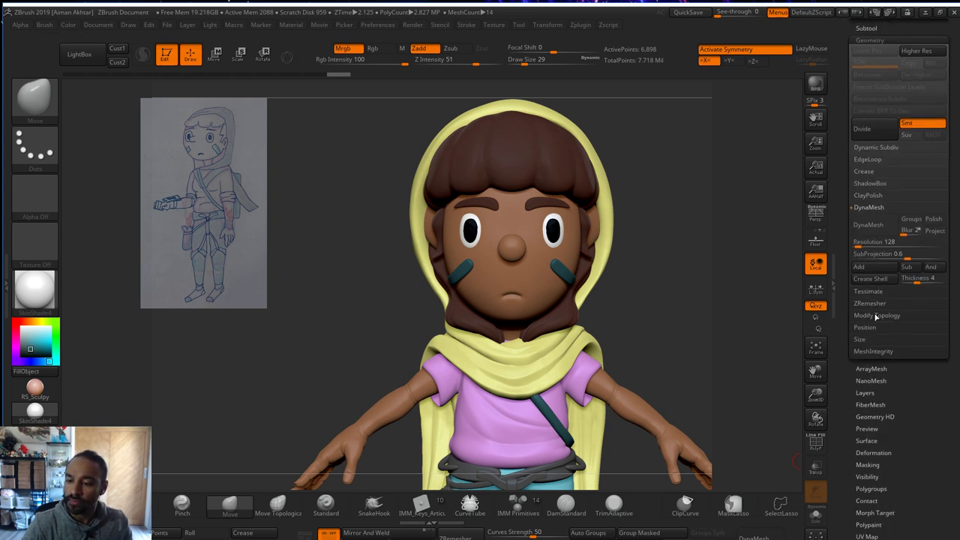
click(876, 316)
key(ctrl)
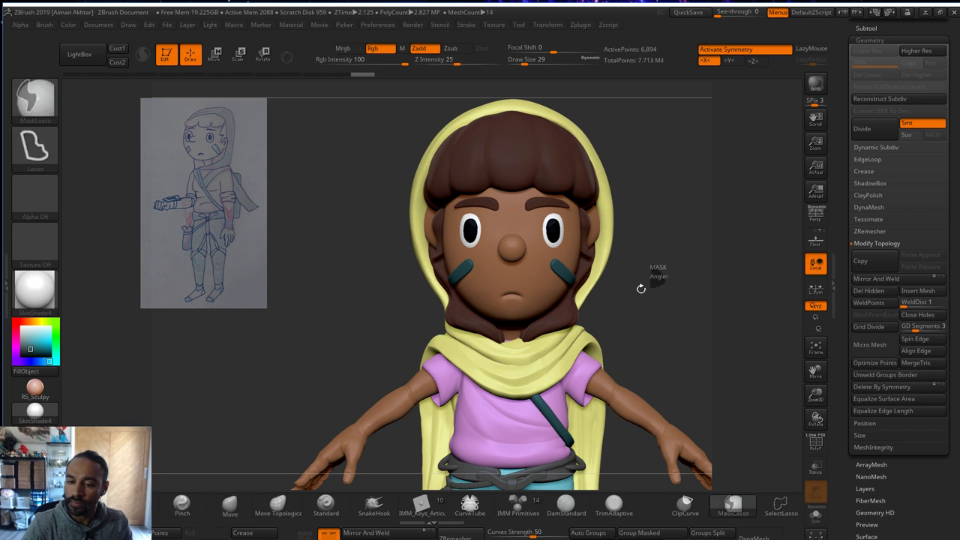
- Remesh the cheek strips with DynaMesh at resolution 384 and smooth their trimmed ends at draw size 80
drag(642, 285, 696, 281)
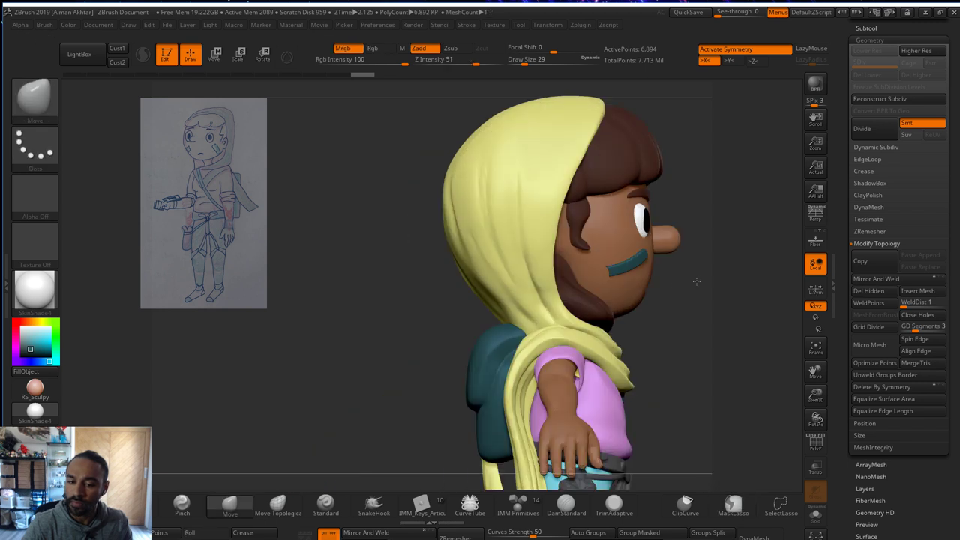
click(869, 208)
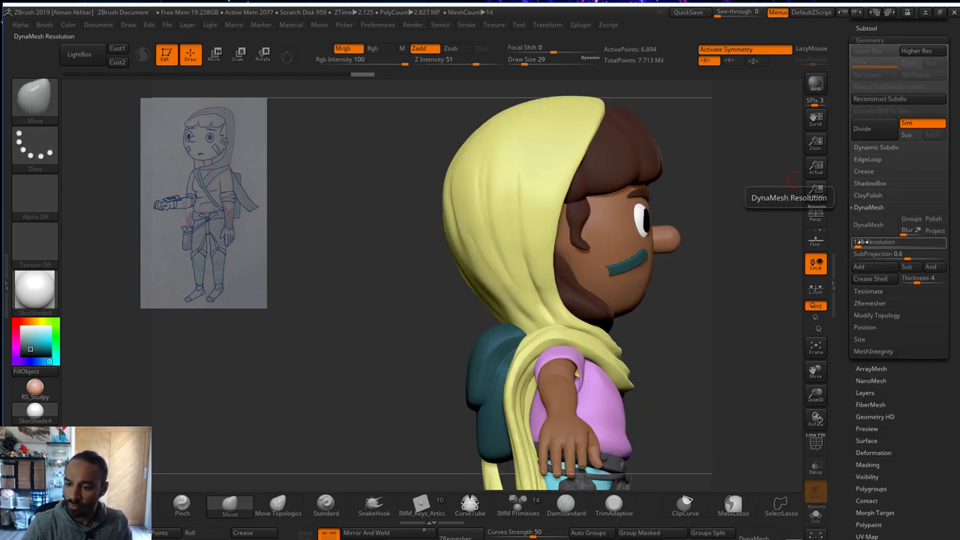
drag(858, 242, 863, 242)
click(865, 227)
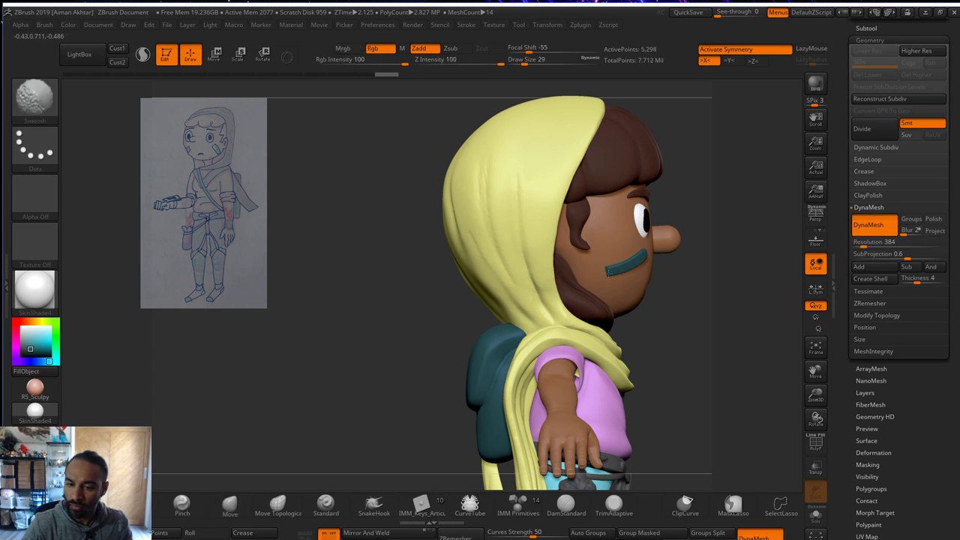
shift+drag(608, 273, 609, 274)
key(s)
mouse_move(609, 275)
mouse_down()
mouse_move(619, 275)
mouse_move(611, 269)
mouse_up()
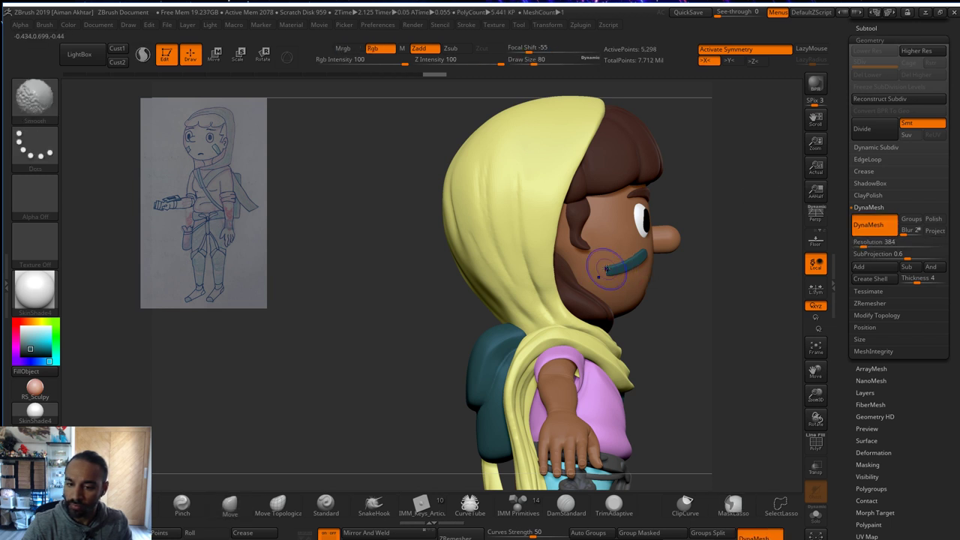
- Examine the new head and the whole figure from the front and at an angle, with and without perspective
mouse_move(707, 315)
mouse_down()
mouse_move(647, 320)
mouse_move(643, 329)
mouse_up()
alt+drag(489, 376, 207, 410)
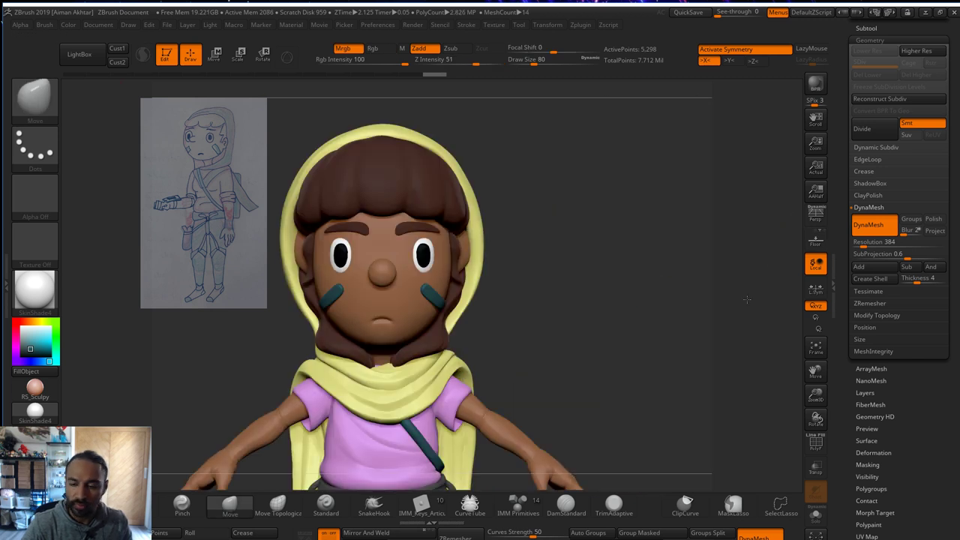
alt+drag(746, 300, 849, 294)
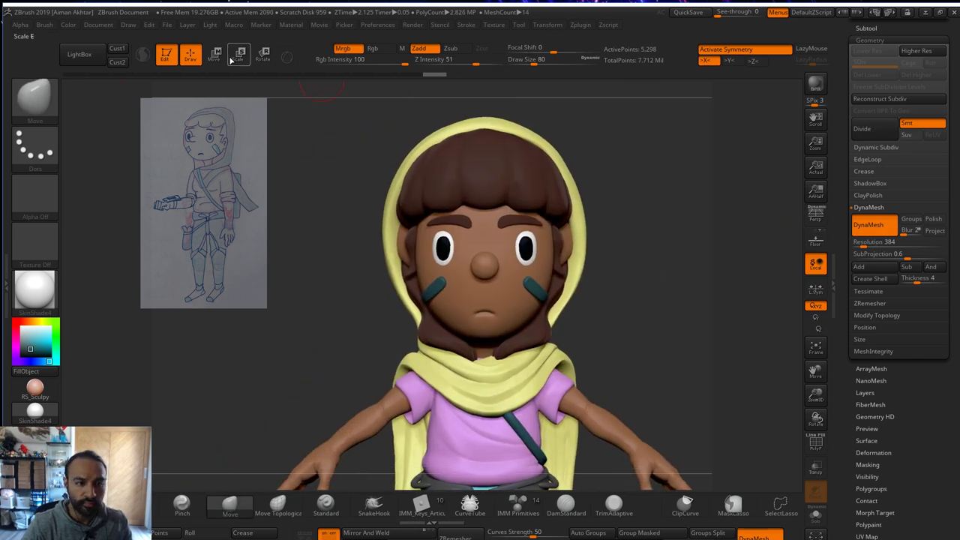
click(866, 27)
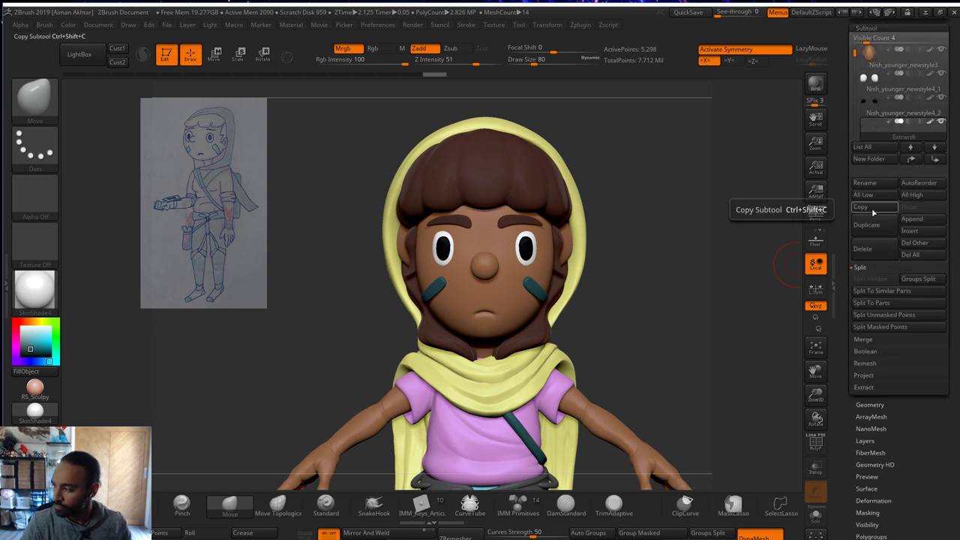
alt+drag(668, 373, 724, 486)
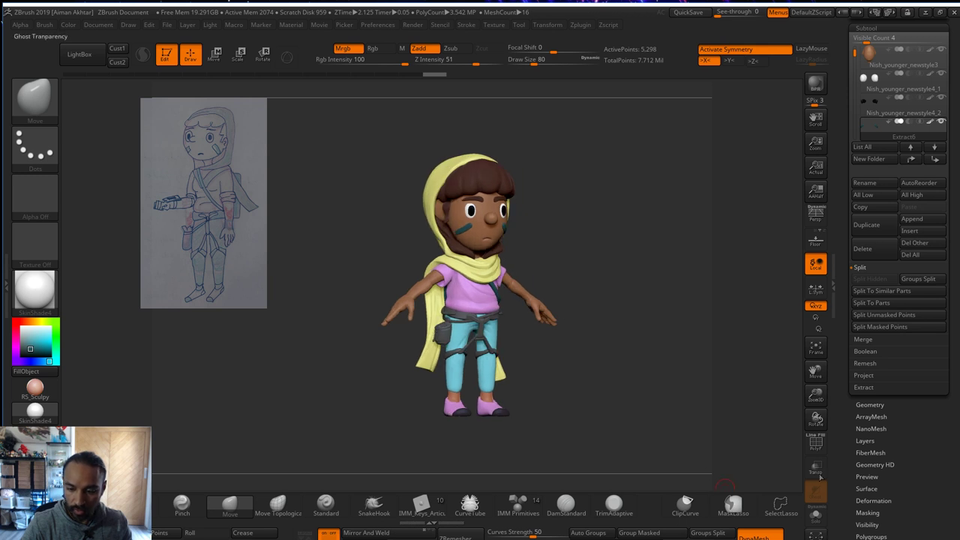
drag(648, 342, 620, 373)
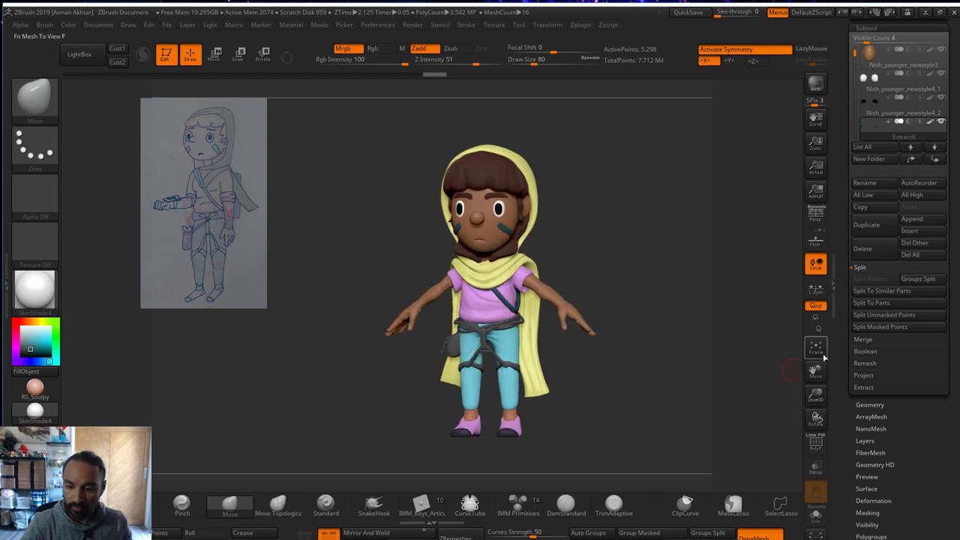
click(815, 218)
mouse_move(630, 416)
mouse_down()
mouse_move(453, 424)
mouse_move(488, 423)
mouse_move(466, 422)
mouse_up()
click(818, 225)
- Hide the reference image and draw a second, editable copy of the character beside the first on the canvas, aligned with it
key(shift+z)
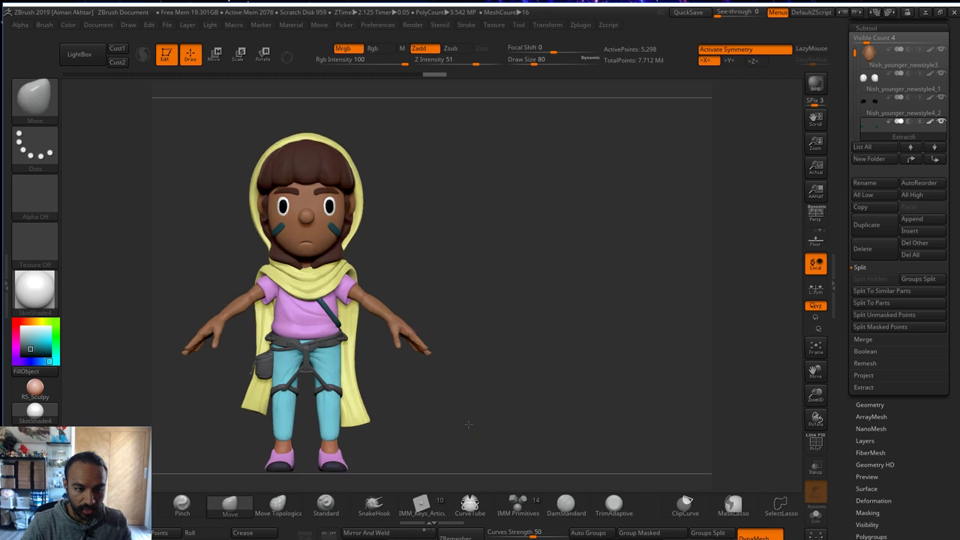
key(f)
alt+drag(777, 393, 674, 428)
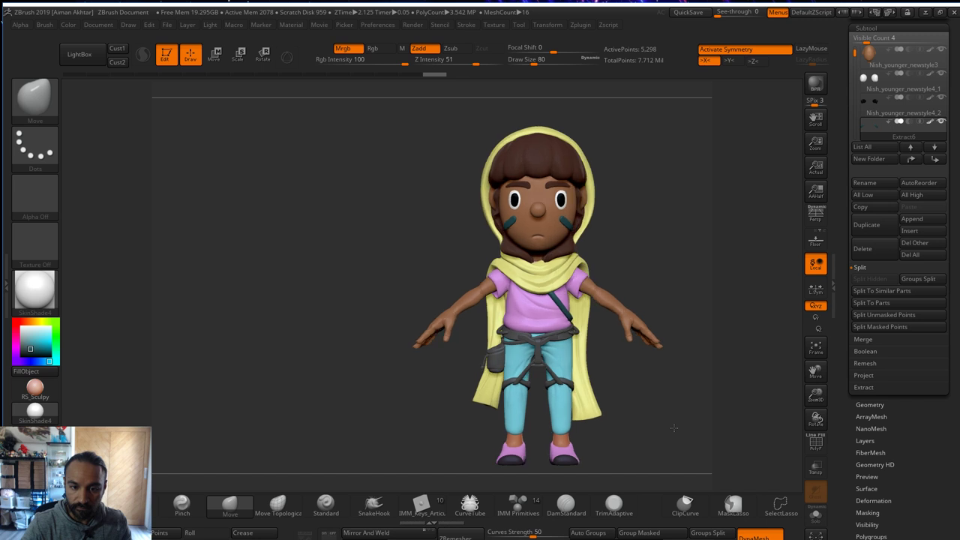
click(162, 59)
drag(279, 315, 238, 217)
click(170, 63)
alt+drag(402, 256, 400, 180)
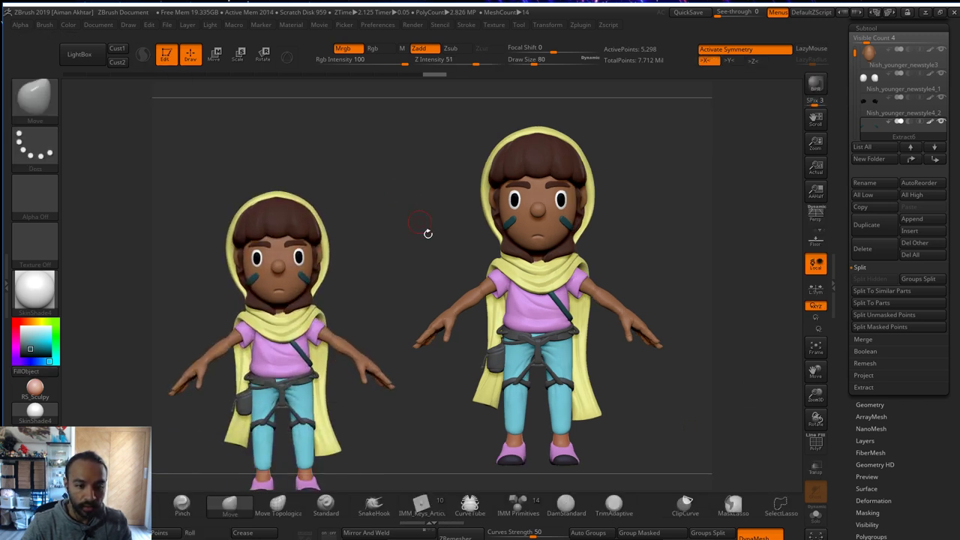
alt+drag(427, 240, 431, 211)
- Merge the eye whites, pupils, cheek strips and Nish_younger_newstyle4 subtool down into the Nish_younger_newstyle3 head
scroll(899, 97, up, 2)
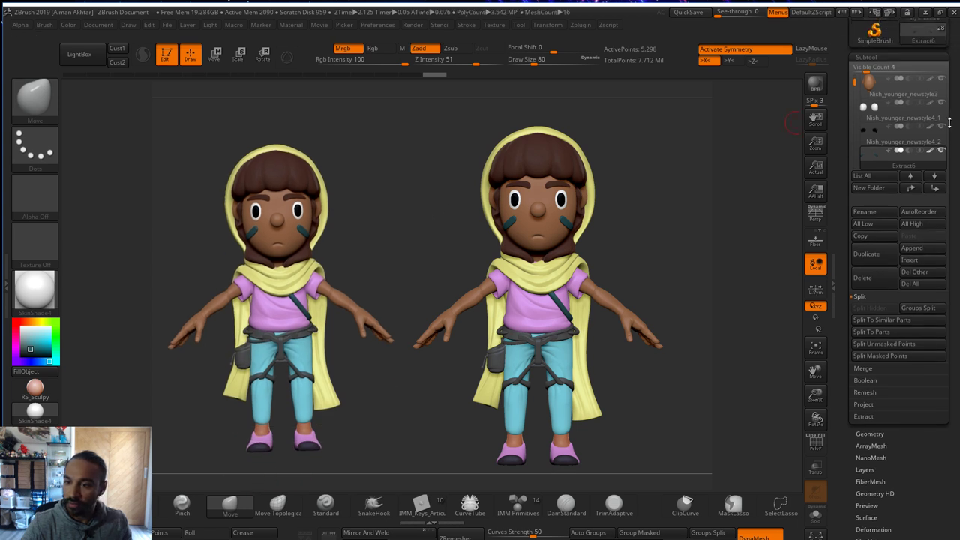
click(869, 109)
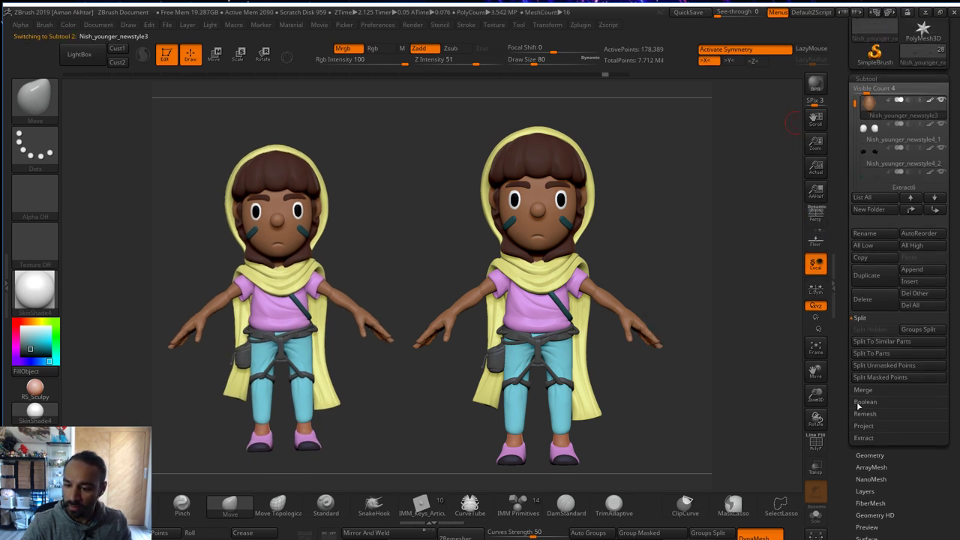
click(866, 389)
click(876, 343)
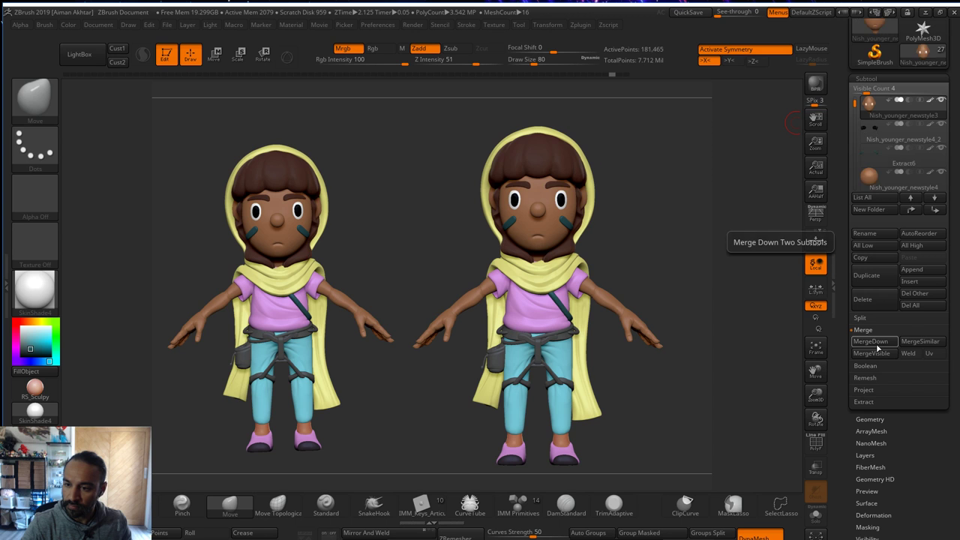
click(876, 342)
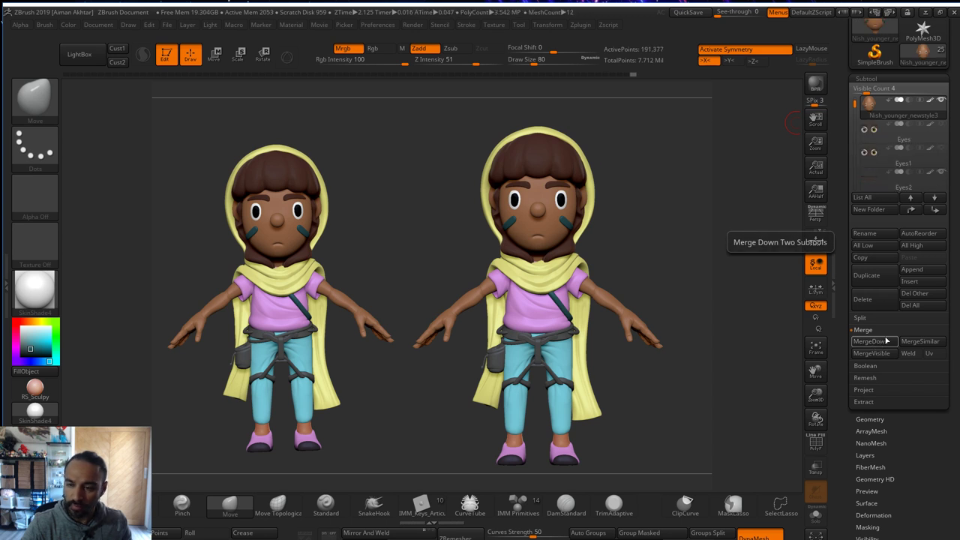
- Move the Nish_younger_newstyle3 head below Eyes1 in the subtool order and merge Eyes2 into it
click(934, 210)
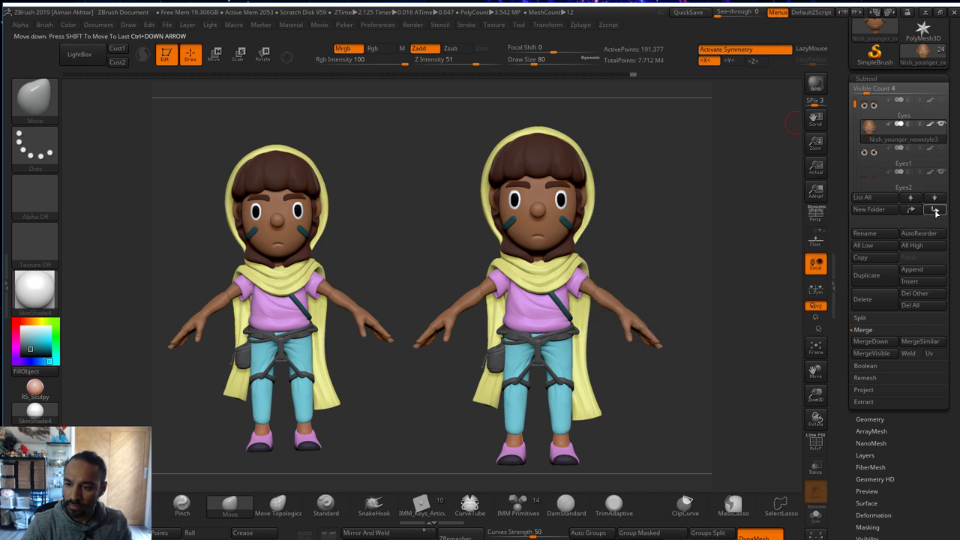
click(934, 210)
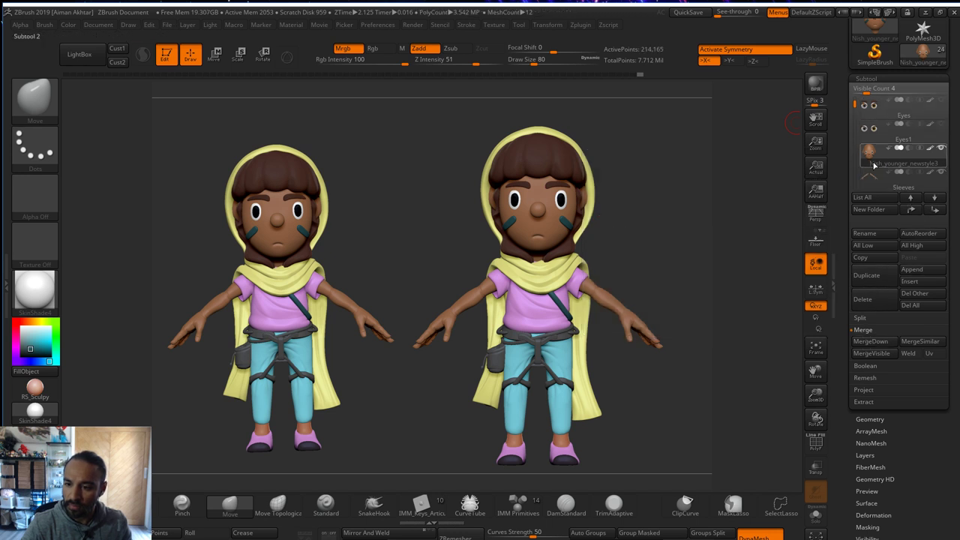
mouse_move(873, 129)
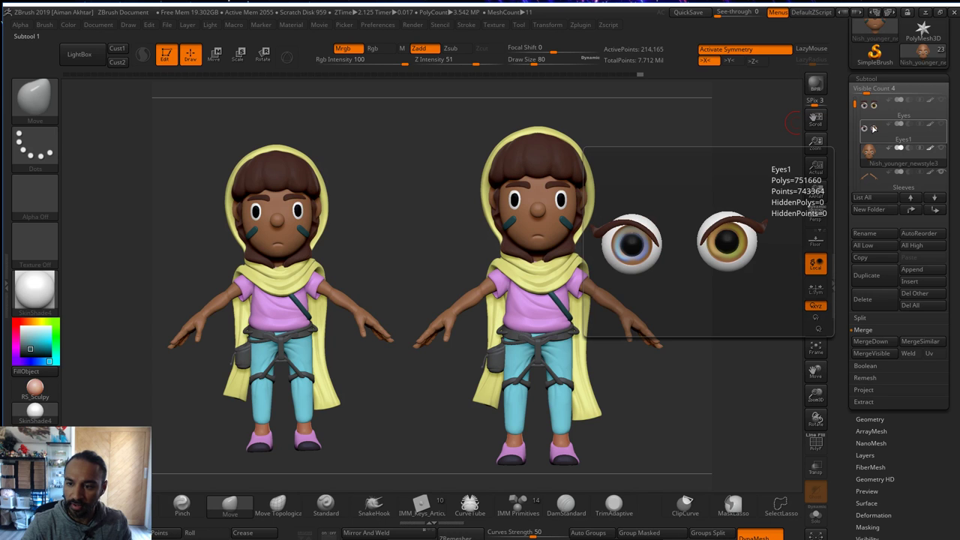
- Merge the Eyes subtool into the Nish_younger_newstyle2 head and move that head directly above Nish_younger_newstyle3
click(862, 106)
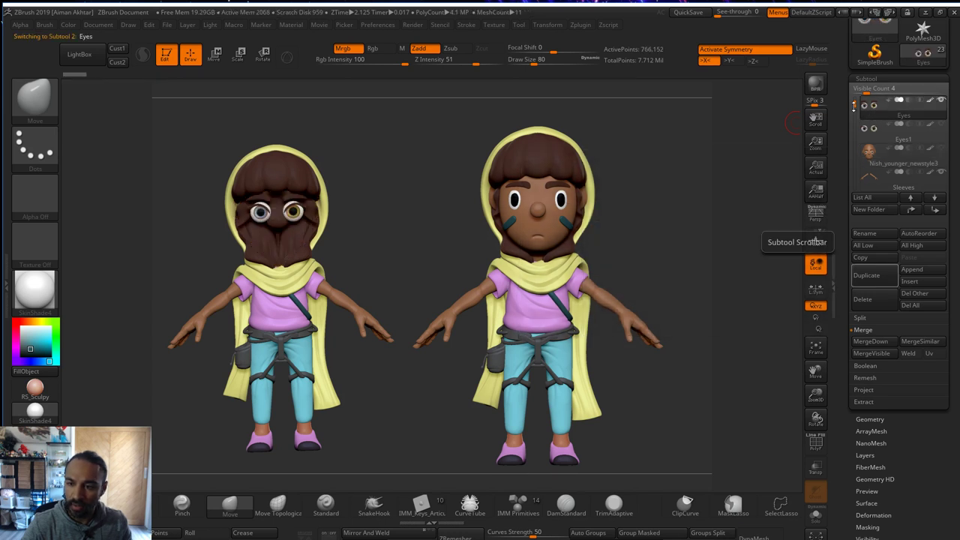
drag(853, 106, 853, 96)
click(868, 104)
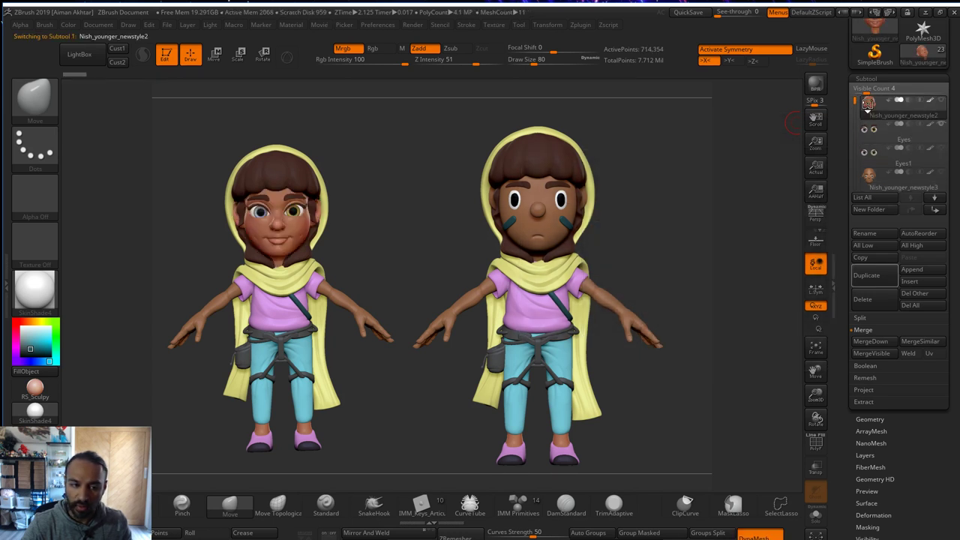
click(864, 341)
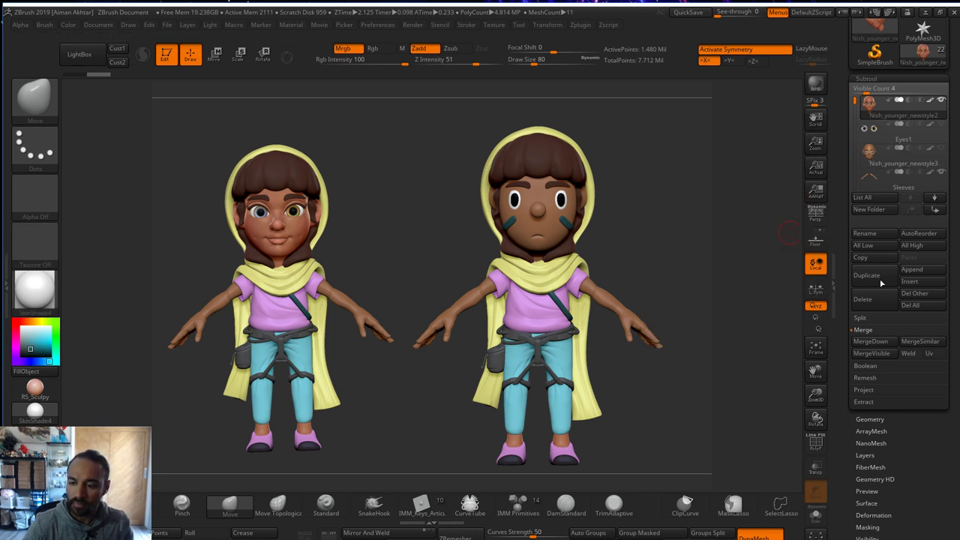
click(934, 210)
- Compare the old and new face styles on the body by alternating between Nish_younger_newstyle2 and Nish_younger_newstyle3
click(891, 153)
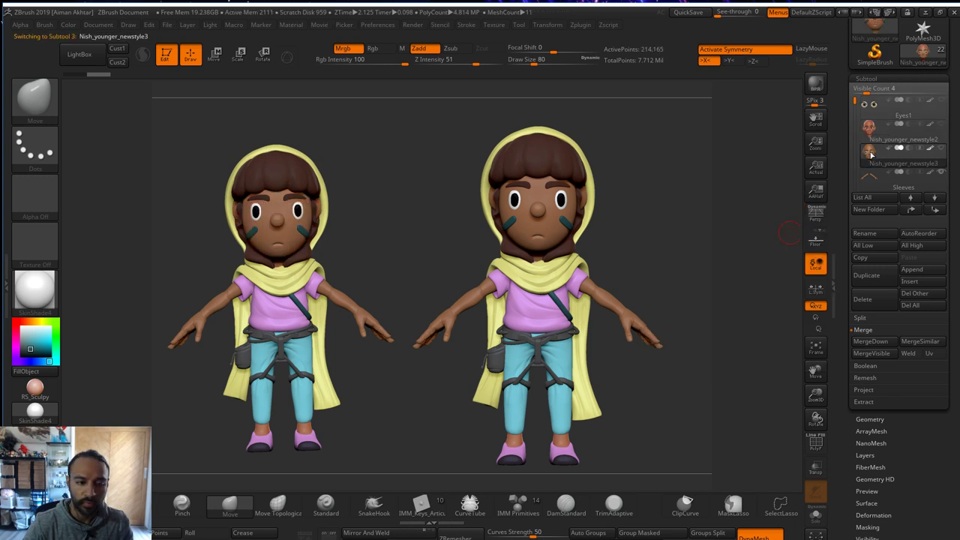
click(872, 139)
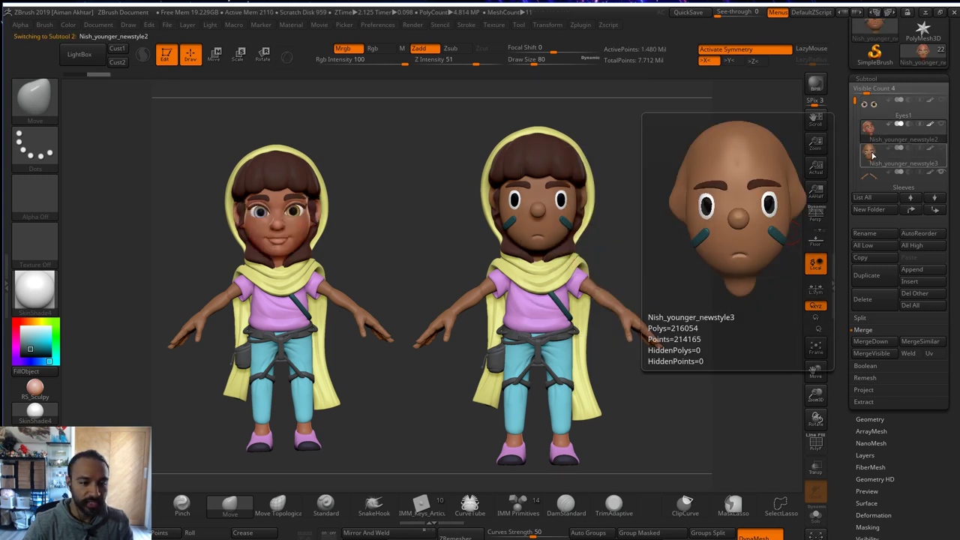
click(870, 156)
click(870, 134)
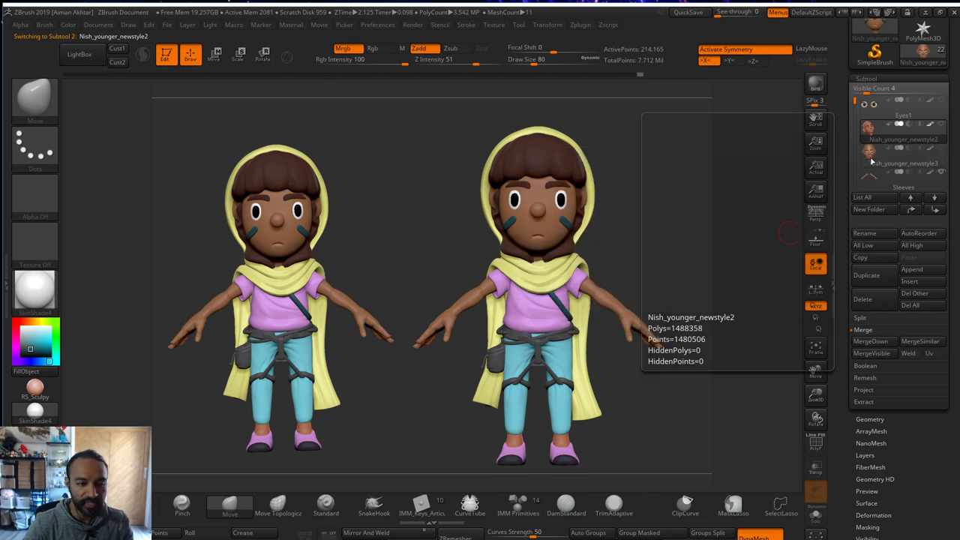
click(871, 163)
click(874, 141)
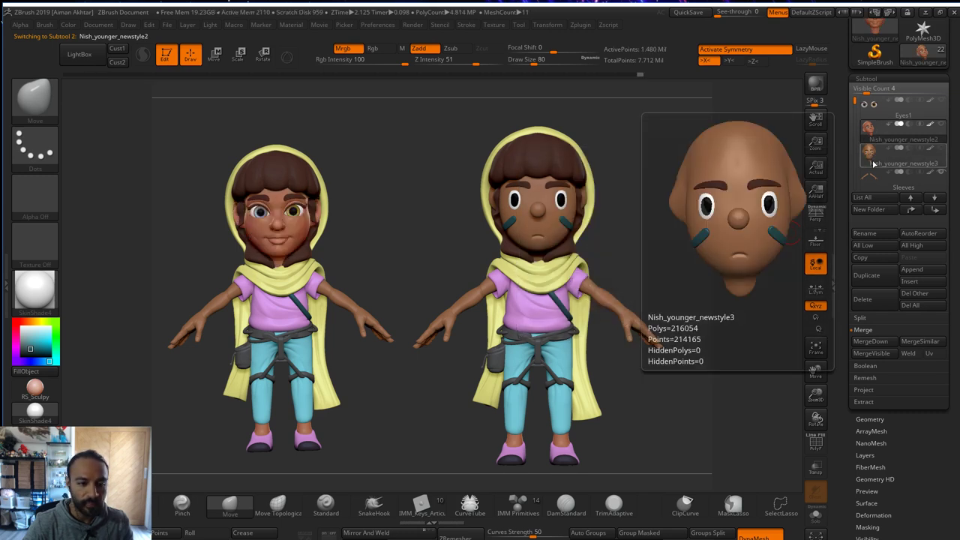
click(872, 163)
click(872, 162)
click(873, 157)
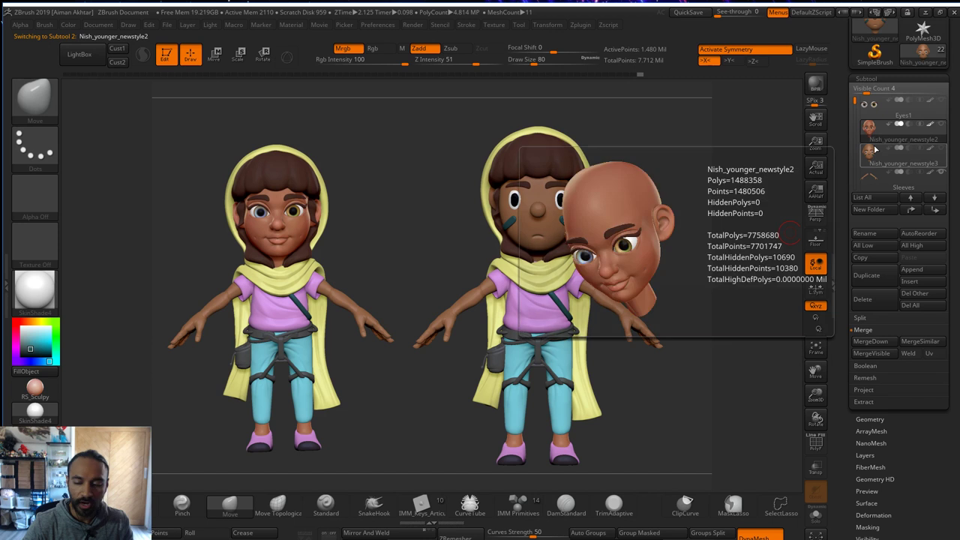
click(873, 158)
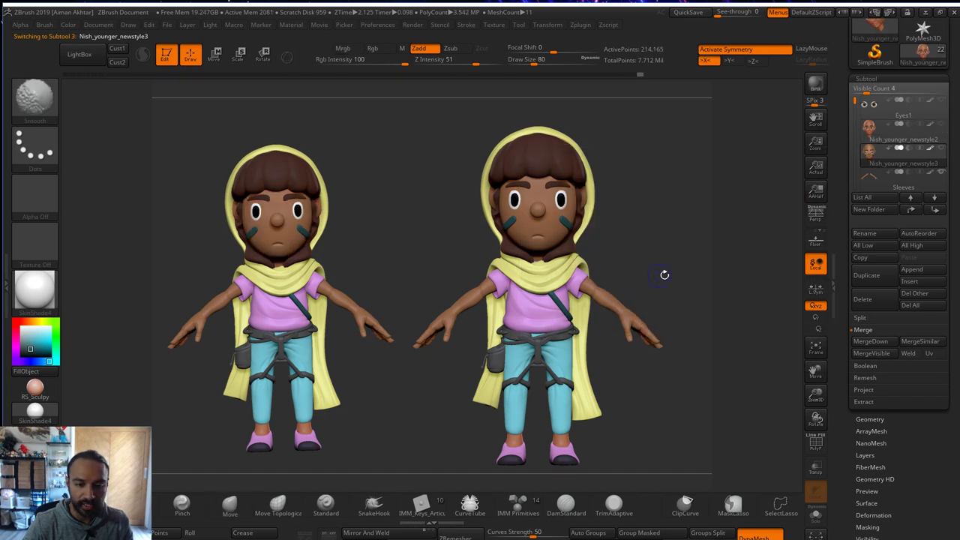
- Set the draw size to 59 and switch the editable figure back to the Nish_younger_newstyle2 head
alt+drag(434, 252, 451, 244)
key(s)
drag(302, 244, 298, 245)
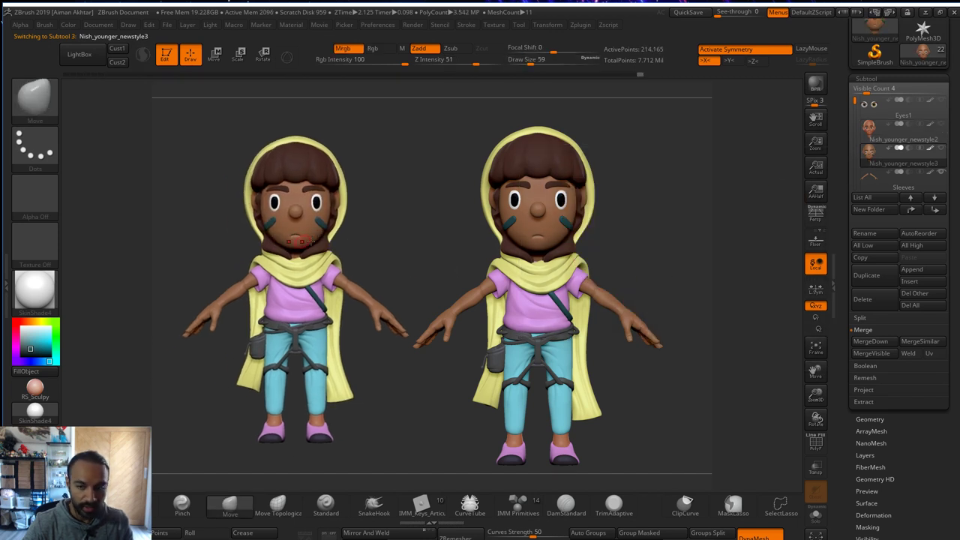
click(866, 137)
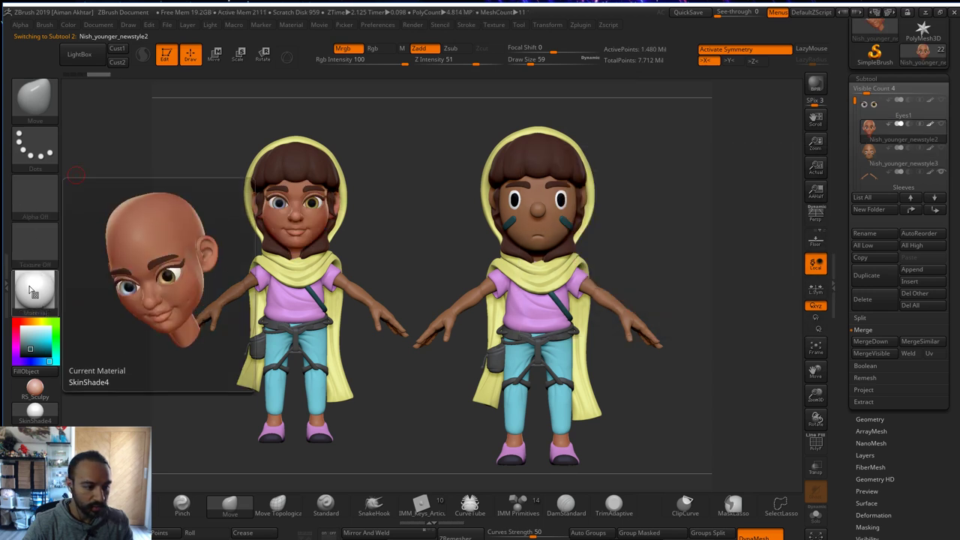
- Sample the skin color and RS_Sculpy material from the Nish_younger_newstyle2 face and switch to the Standard brush
drag(35, 289, 283, 217)
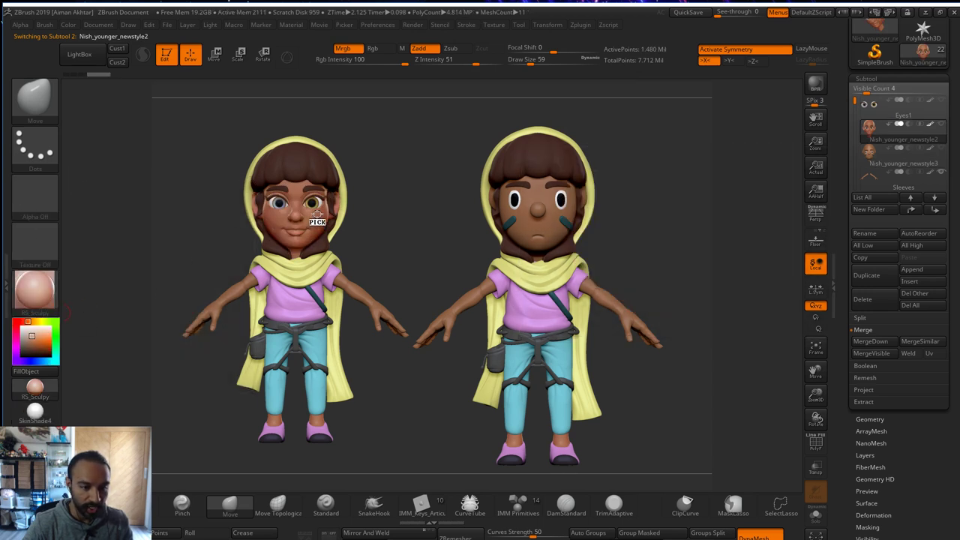
key(b)
key(s)
key(t)
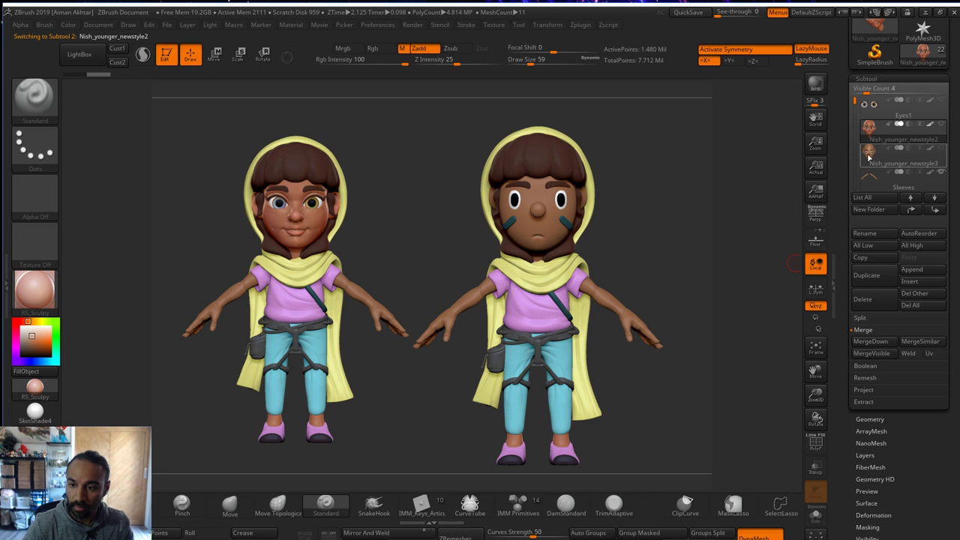
- Isolate the head skin of Nish_younger_newstyle3 and fill it with the sampled color and RS_Sculpy material using Mrgb
click(869, 156)
click(936, 125)
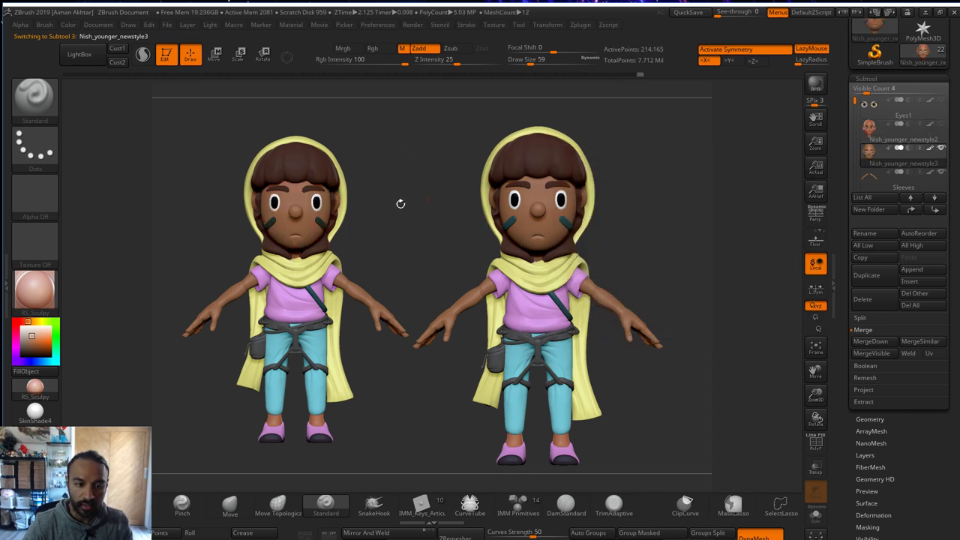
key(ctrl+shift)
ctrl+alt+shift+click(315, 229)
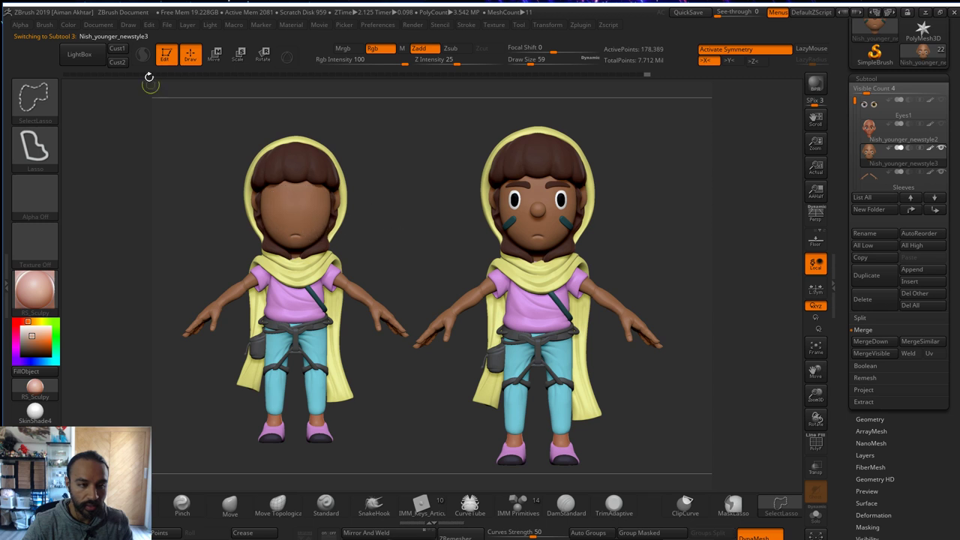
click(67, 27)
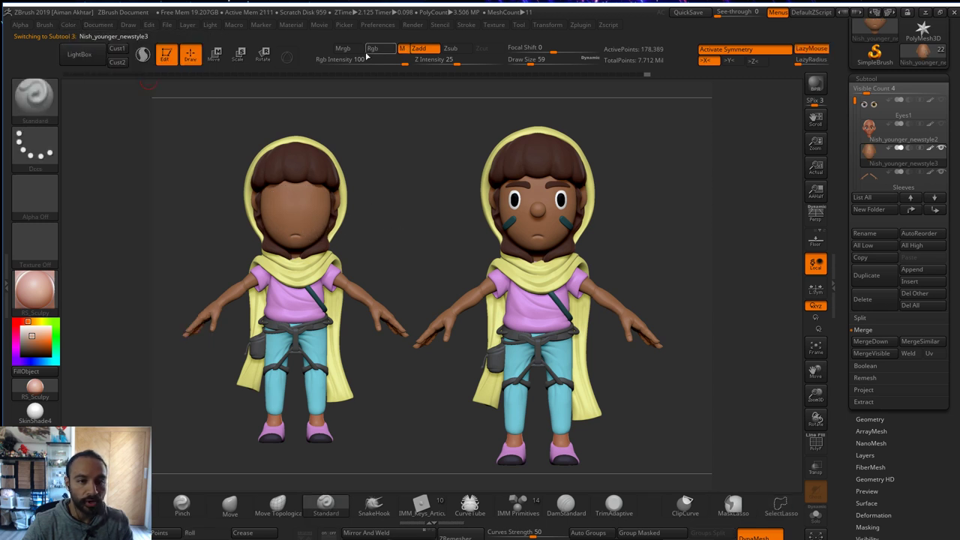
click(342, 48)
click(68, 24)
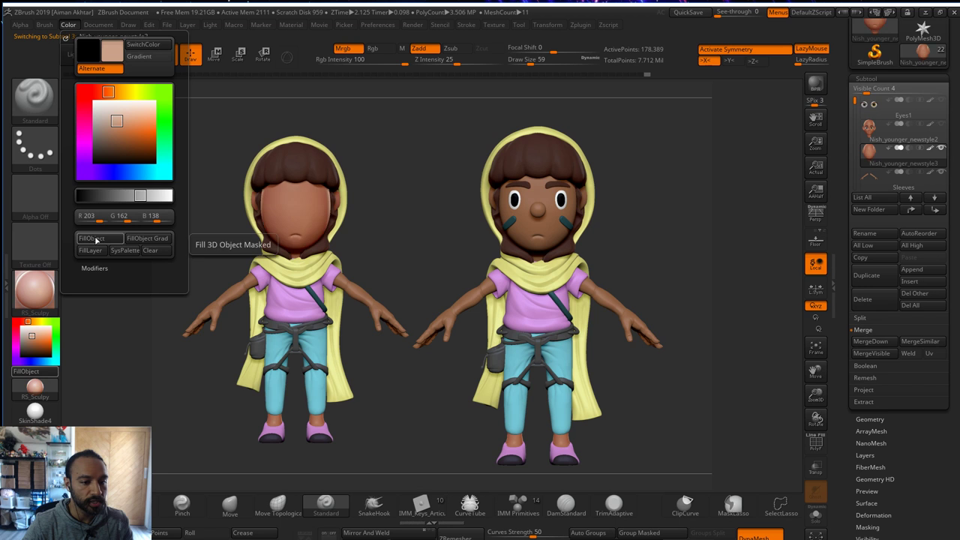
- Fill the Sleeves subtool, which holds the arms, with the sampled skin color and RS_Sculpy material
alt+click(302, 230)
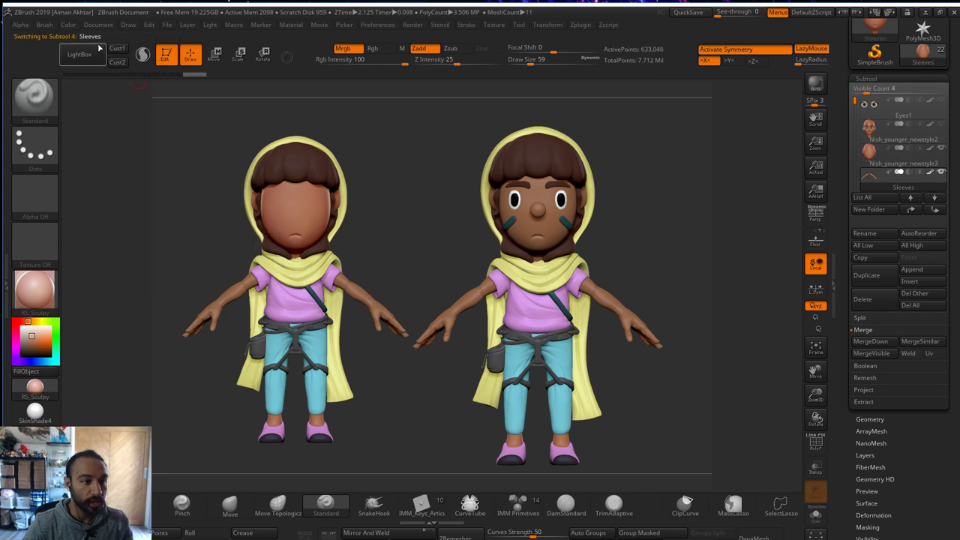
click(67, 24)
click(98, 238)
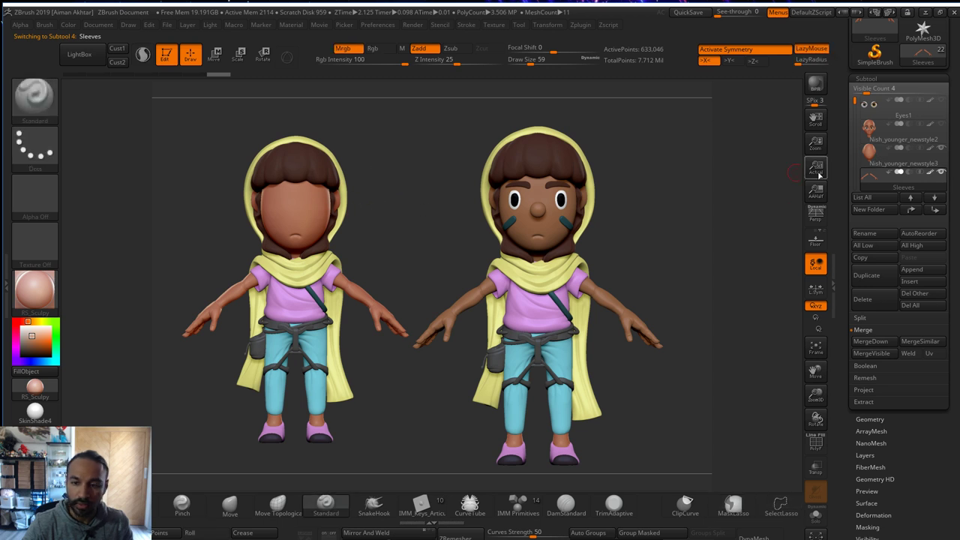
- Isolate the nose of Nish_younger_newstyle3, fill it with the same skin color and material, and show the whole head again
click(864, 160)
ctrl+shift+click(372, 233)
ctrl+shift+click(297, 212)
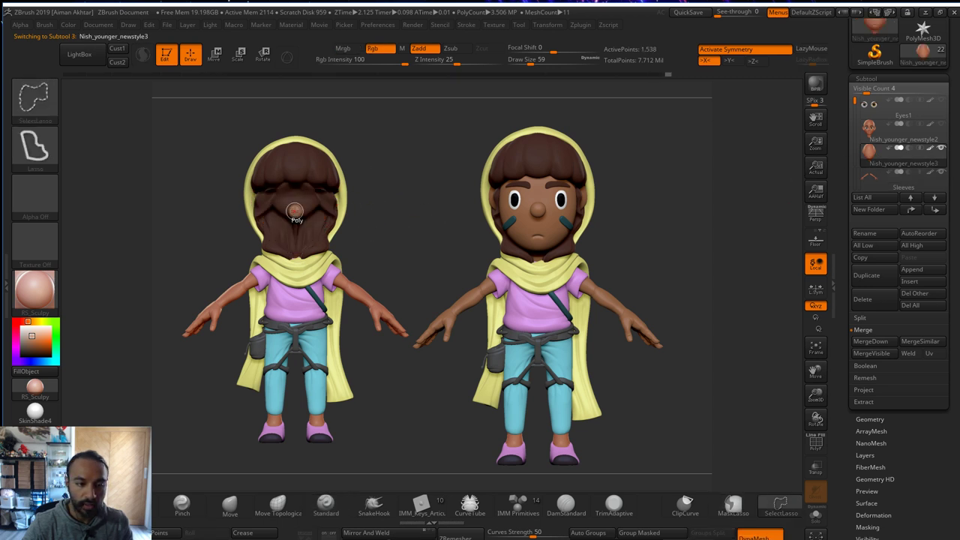
mouse_move(67, 25)
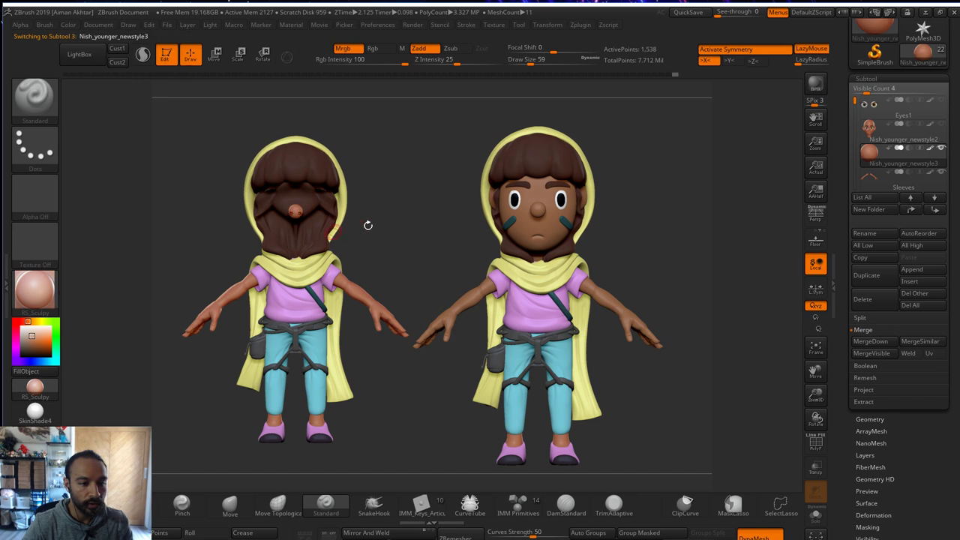
ctrl+shift+click(409, 216)
- Clear the canvas, drop the enlarged Nish_younger_newstyle3 figure as a still image, and draw a second editable copy beside it
key(ctrl+n)
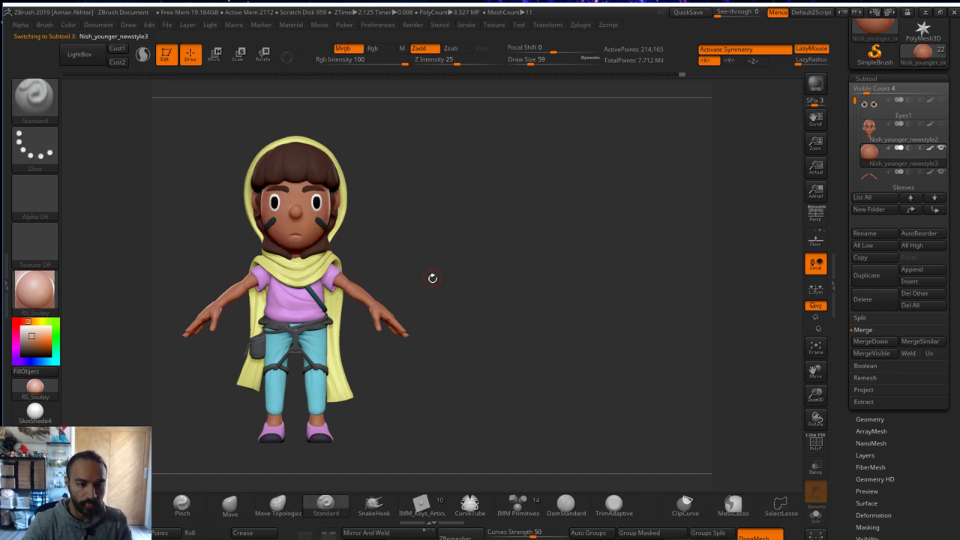
ctrl+right_drag(452, 293, 456, 298)
click(167, 64)
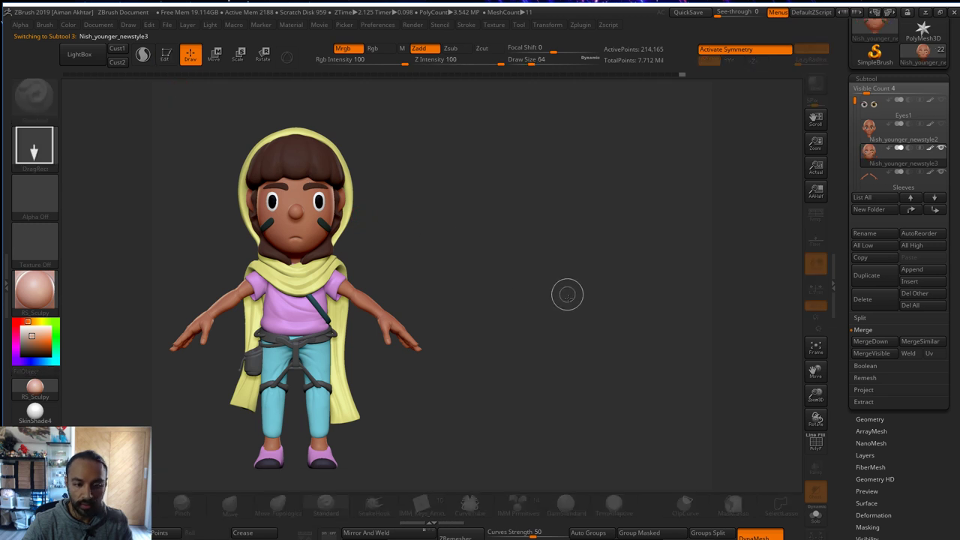
drag(568, 295, 581, 400)
click(164, 59)
- Align the editable copy level with the still figure and switch its head to Nish_younger_newstyle2
drag(716, 262, 689, 240)
ctrl+right_drag(689, 242, 689, 243)
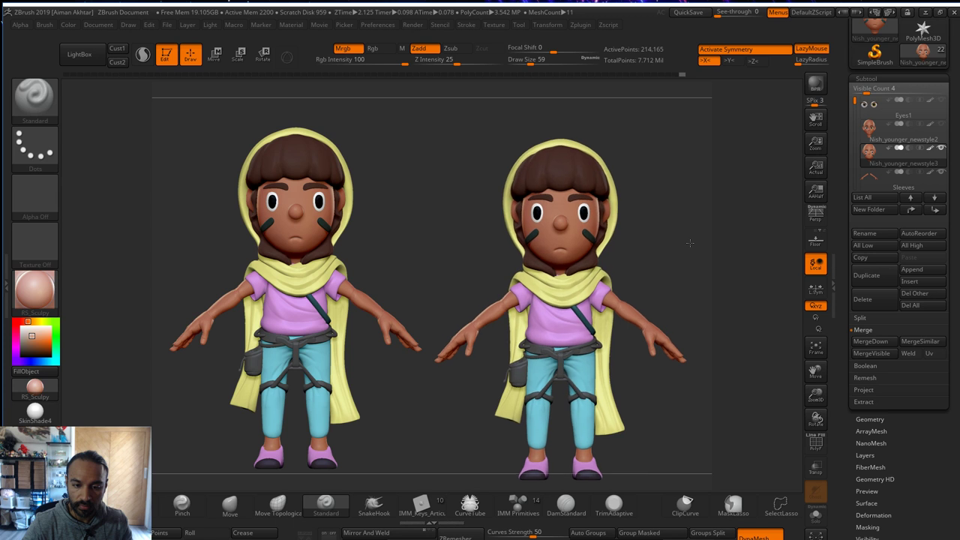
drag(696, 237, 703, 231)
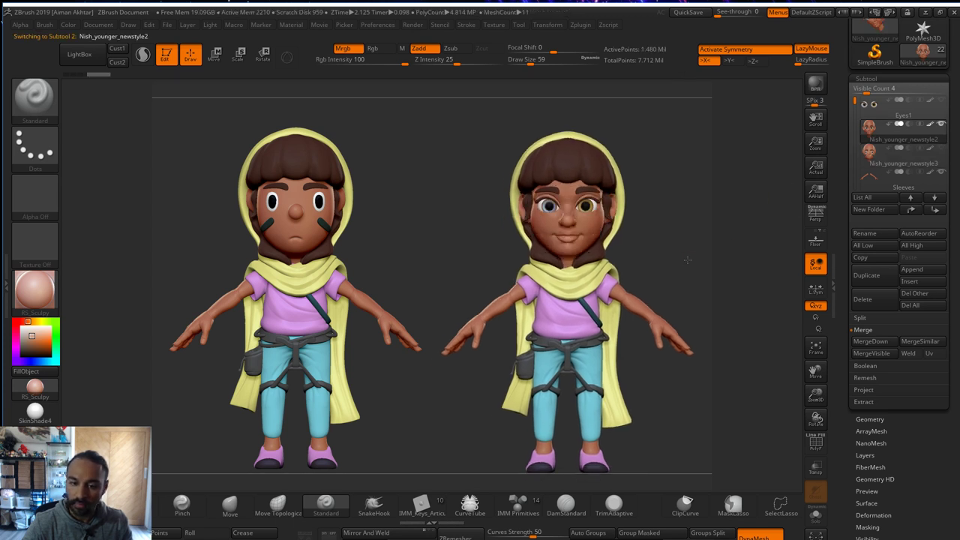
drag(687, 259, 686, 257)
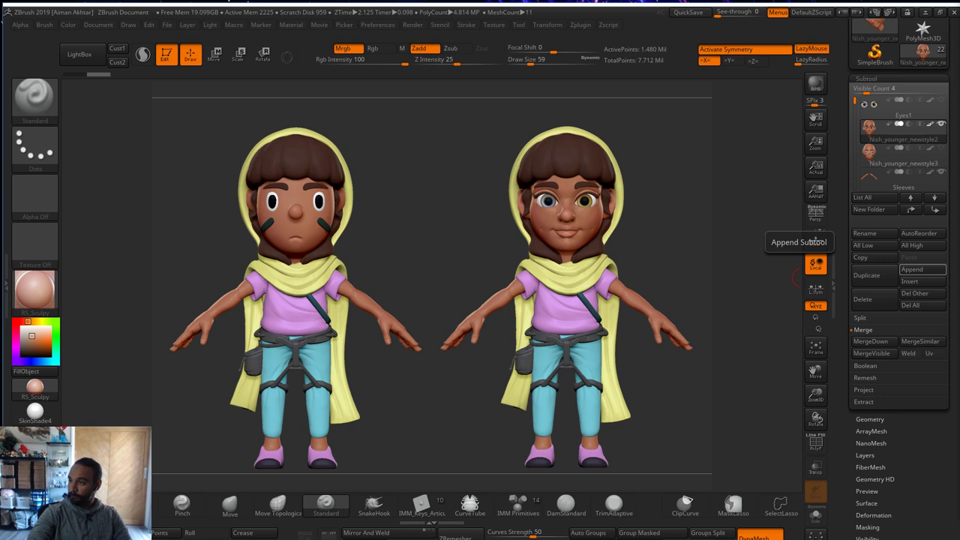
- Switch to the web browser and view the Fungisaurs Development Diary from its beginning
drag(803, 155, 472, 0)
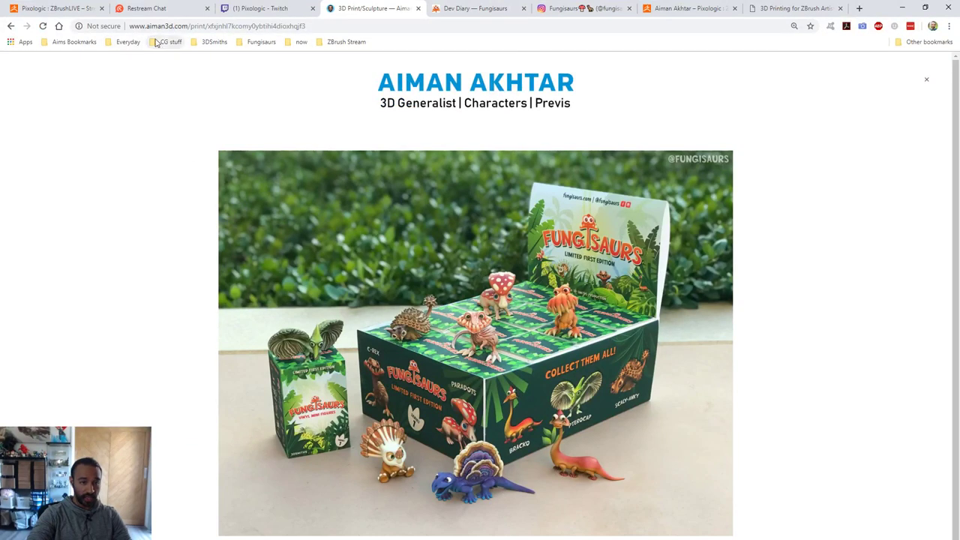
click(461, 9)
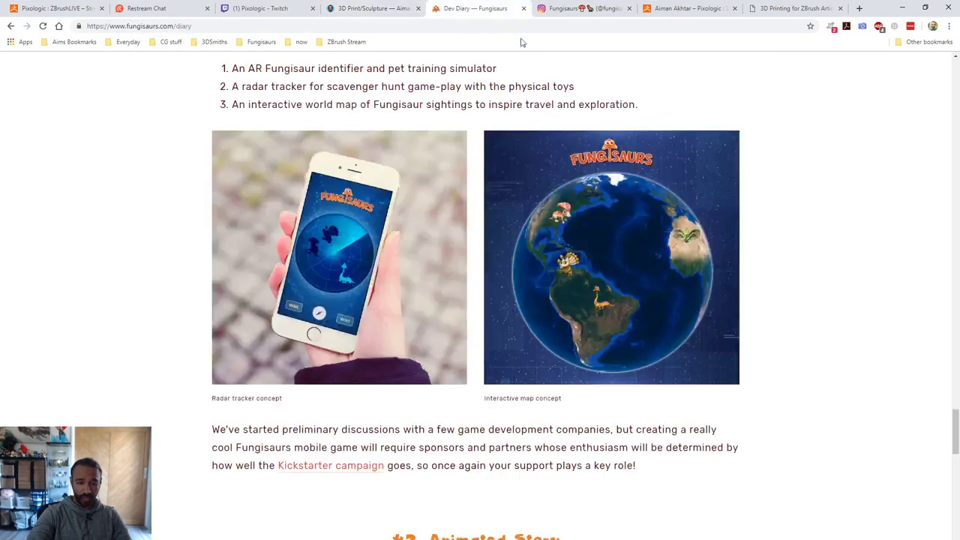
scroll(855, 330, up, 3)
drag(954, 415, 954, 81)
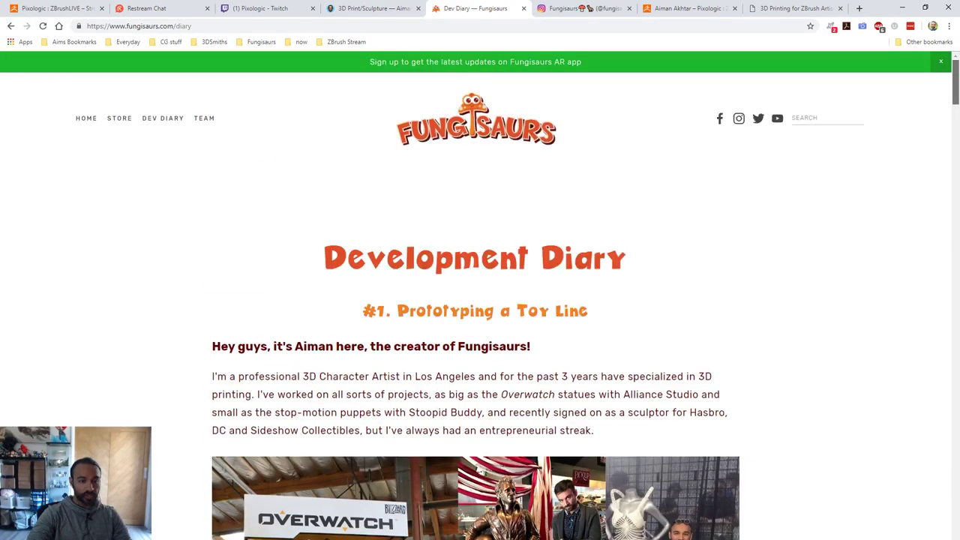
- View the Fungisaurs store's featured page and the main profile of the Fungisaurs Instagram account
click(119, 120)
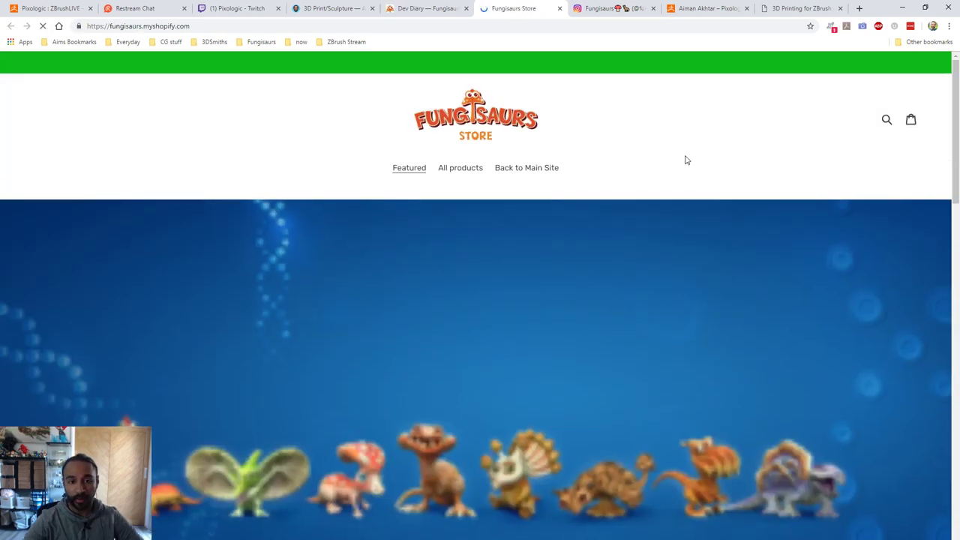
scroll(844, 332, down, 1)
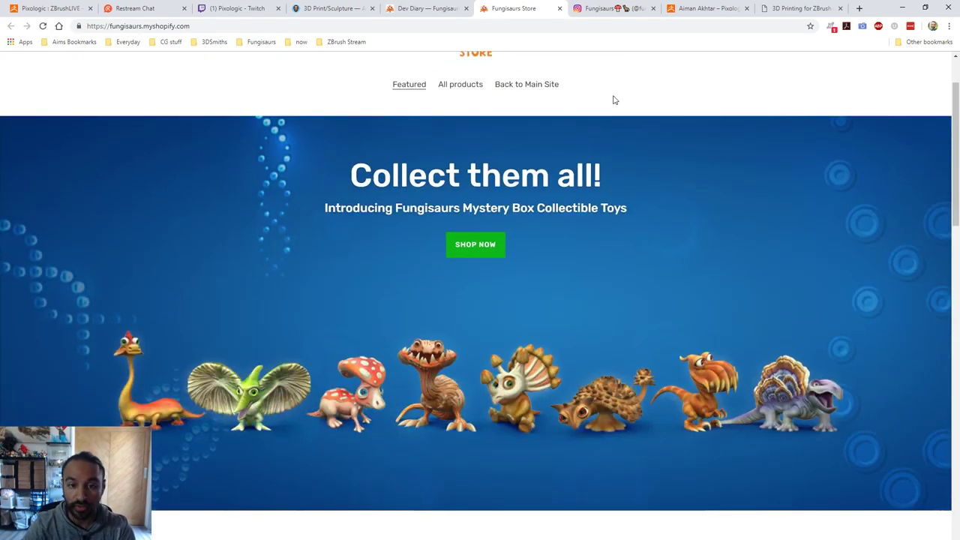
click(616, 10)
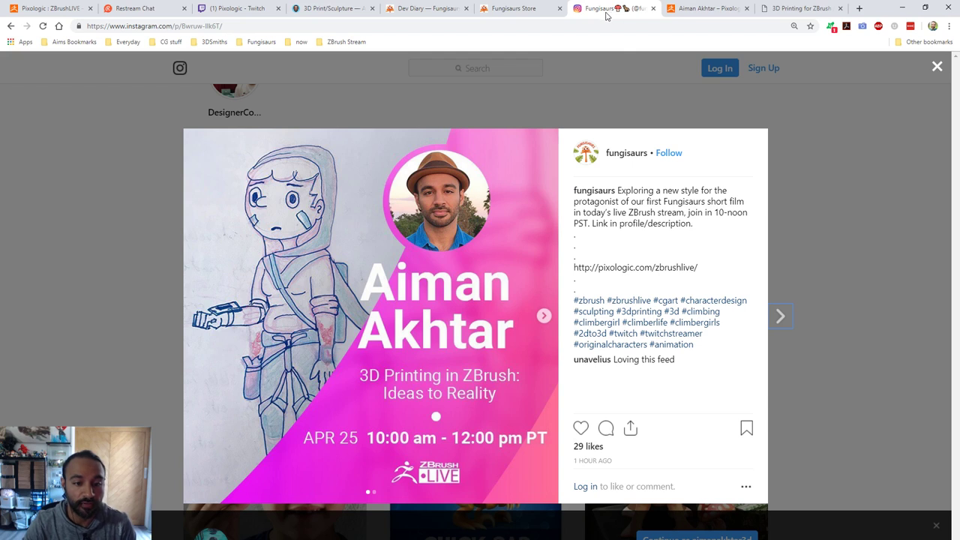
click(862, 244)
scroll(862, 244, up, 3)
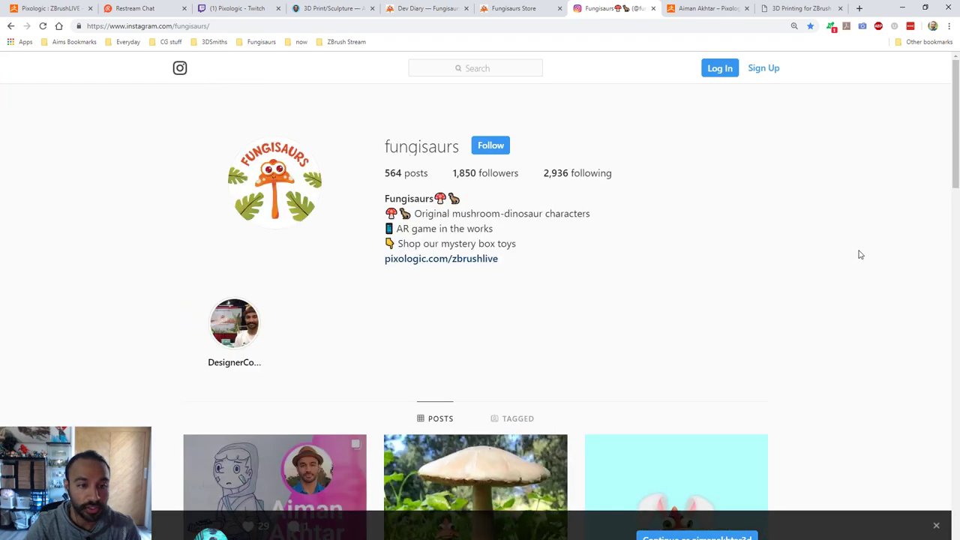
- Look through the presenter's ZBrushLIVE page on Pixologic, from the segment summary down through the past episodes
click(709, 7)
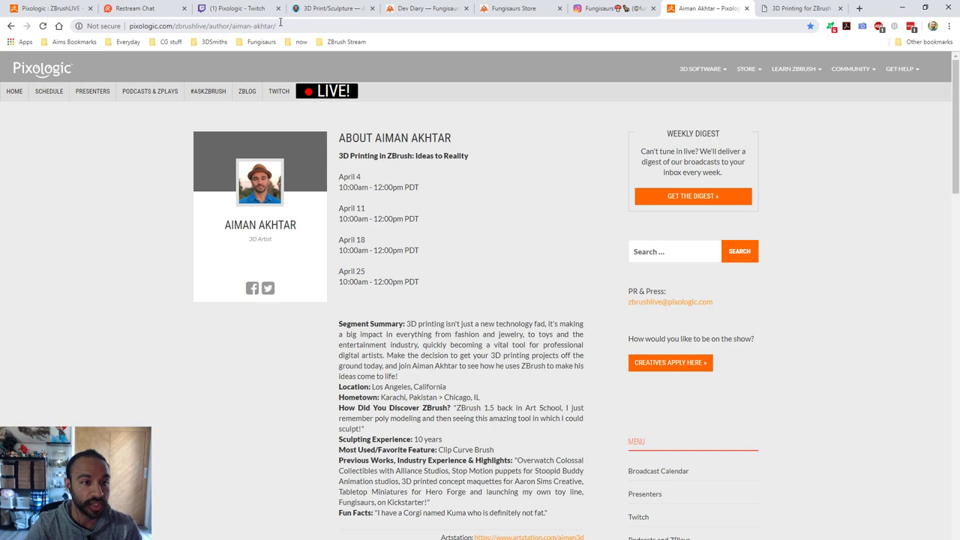
scroll(577, 268, down, 10)
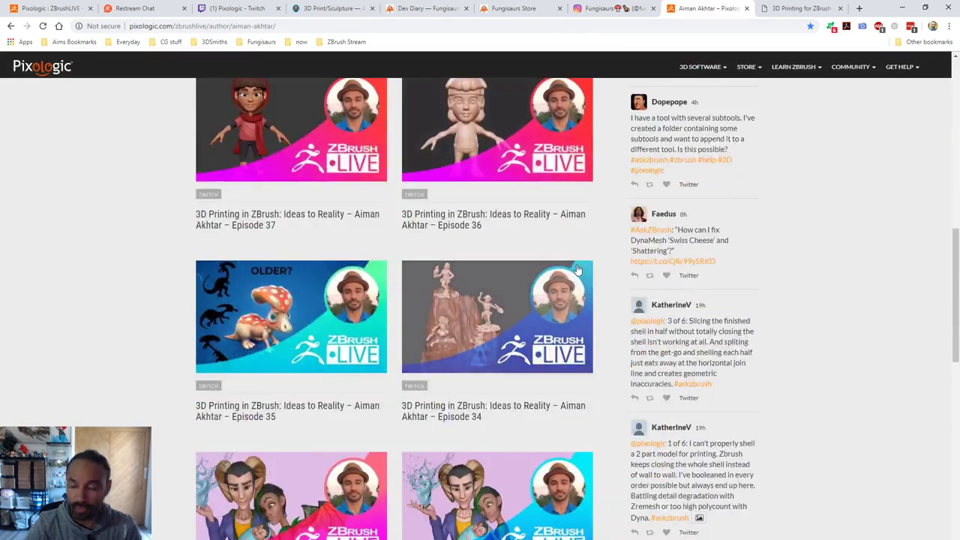
scroll(576, 270, down, 5)
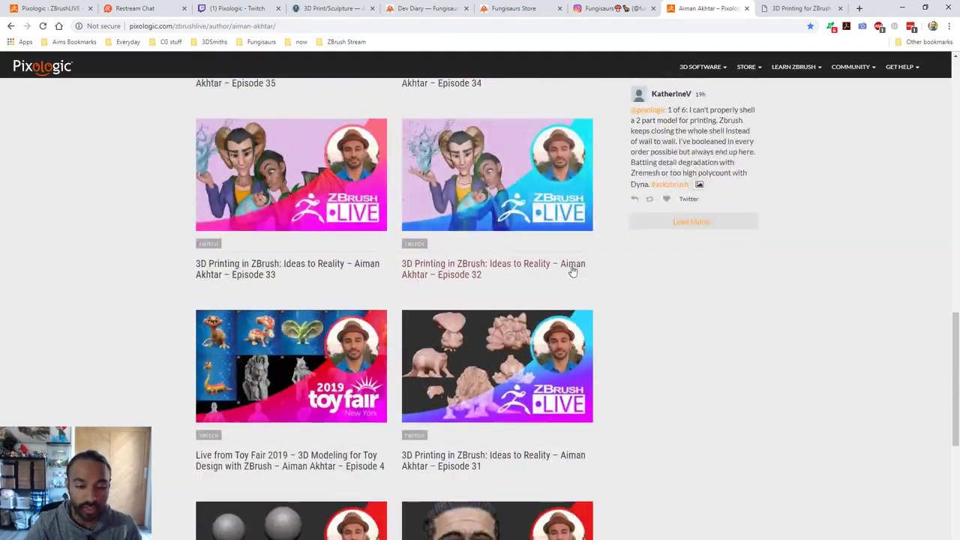
scroll(666, 302, down, 3)
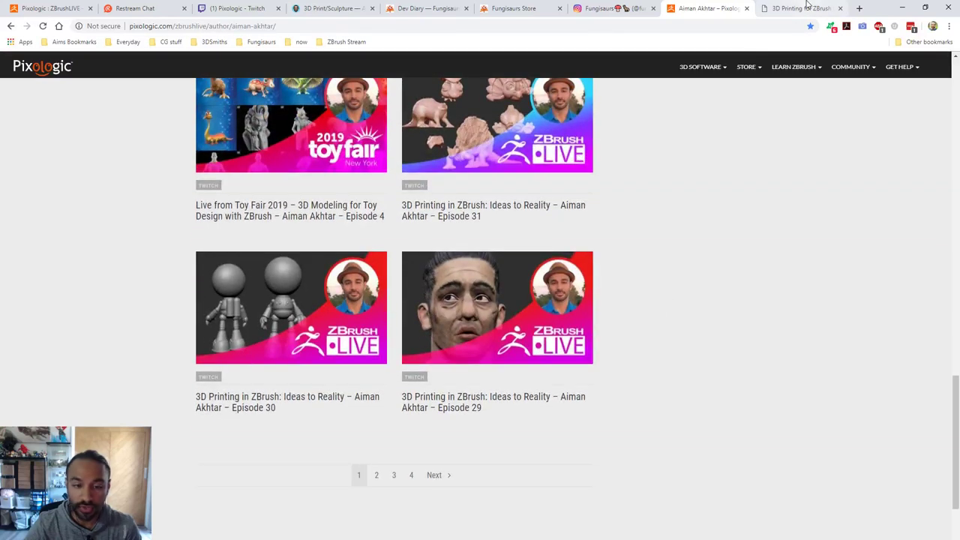
- Review the Mold3D Academy "3D Printing for ZBrush Artists" class offer, overview and lesson plan, and switch back to ZBrush
click(807, 6)
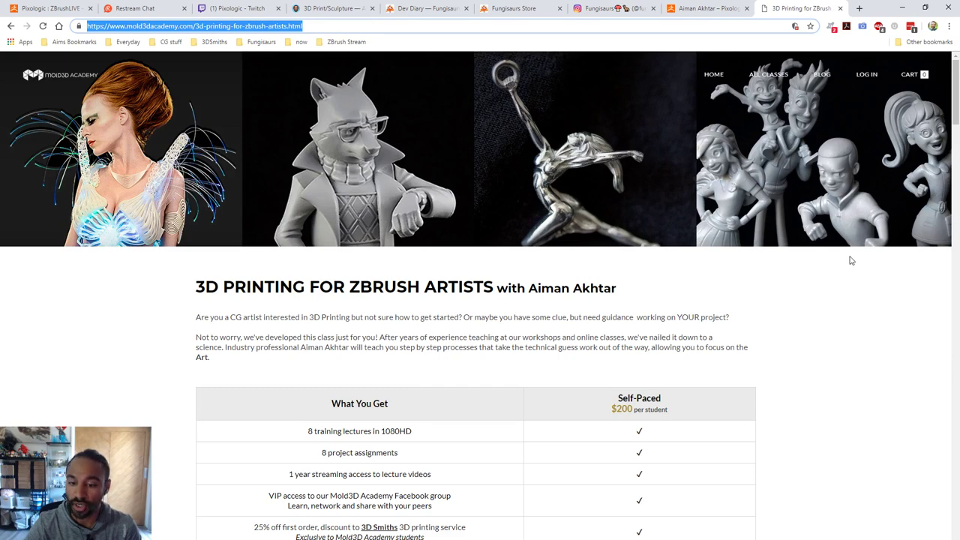
scroll(851, 260, down, 1)
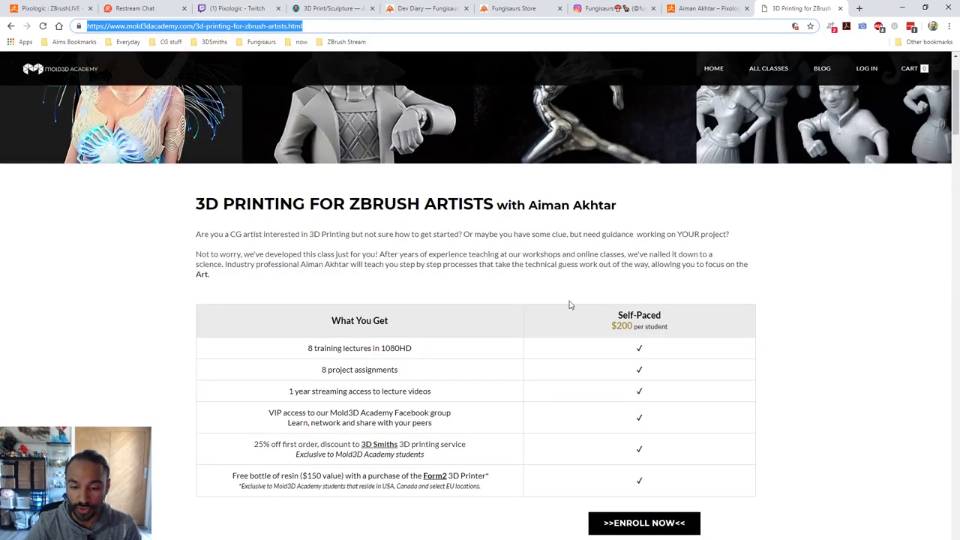
scroll(570, 305, down, 8)
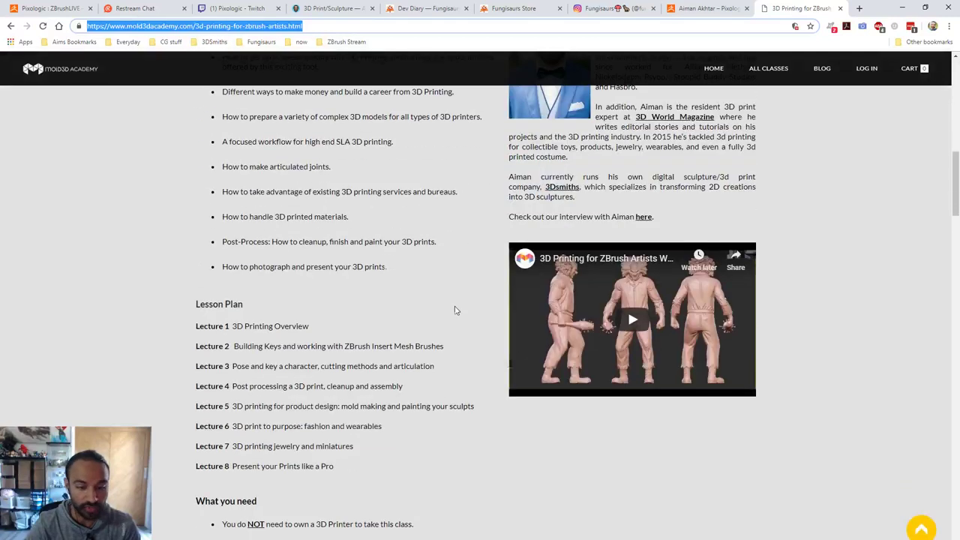
scroll(455, 309, down, 1)
scroll(317, 304, up, 1)
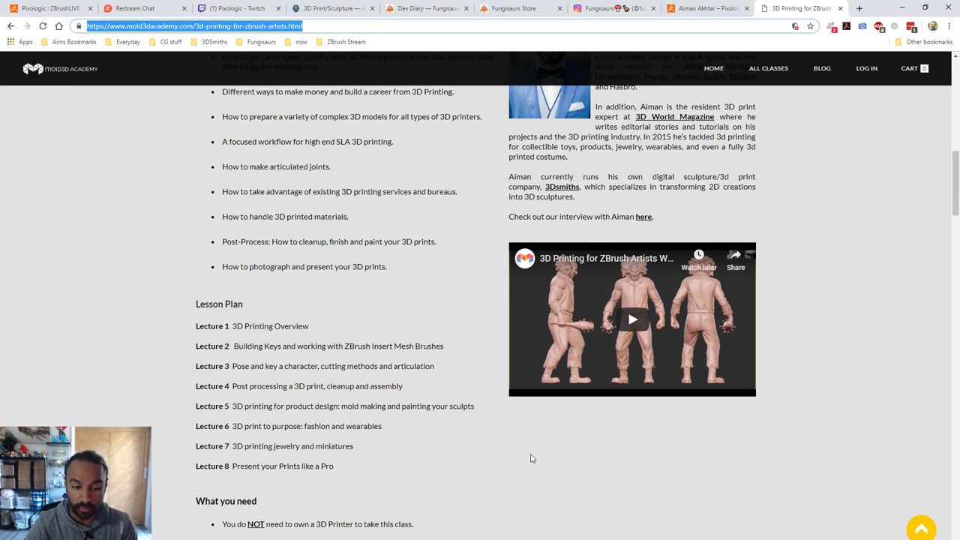
scroll(514, 459, up, 2)
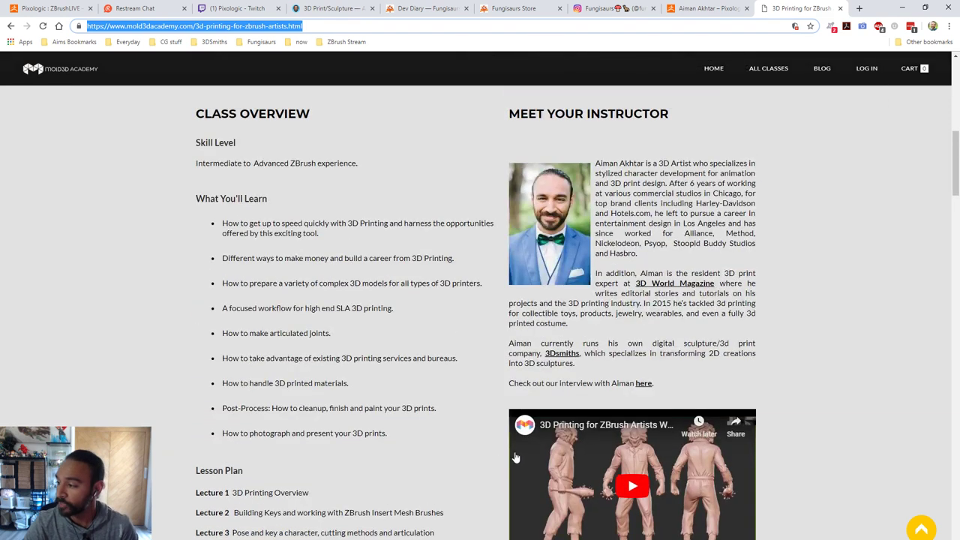
scroll(515, 457, up, 8)
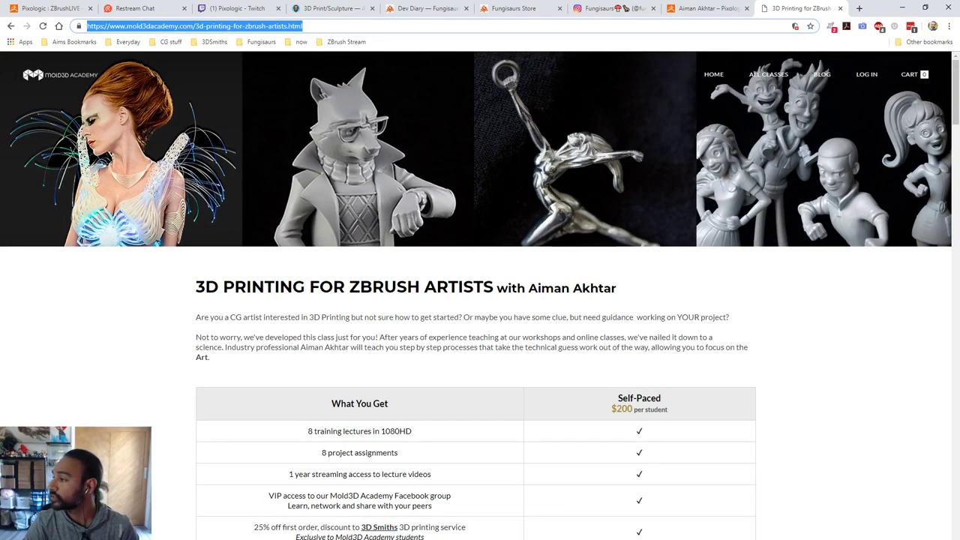
key(alt+Tab)
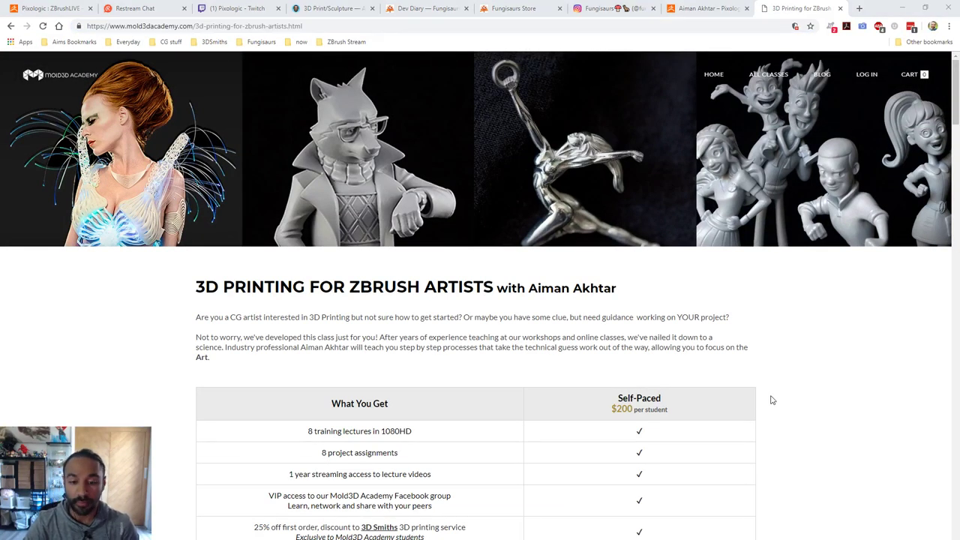
key(alt+Tab)
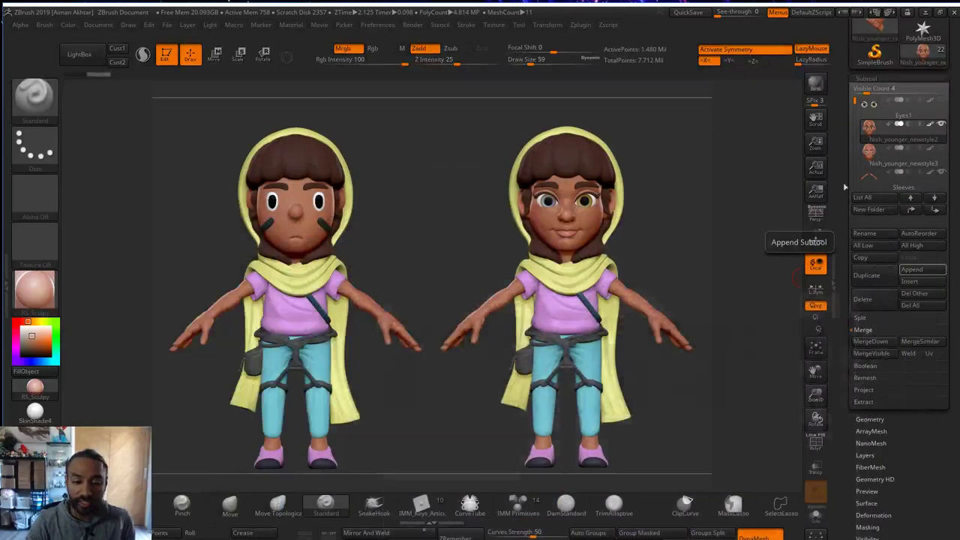